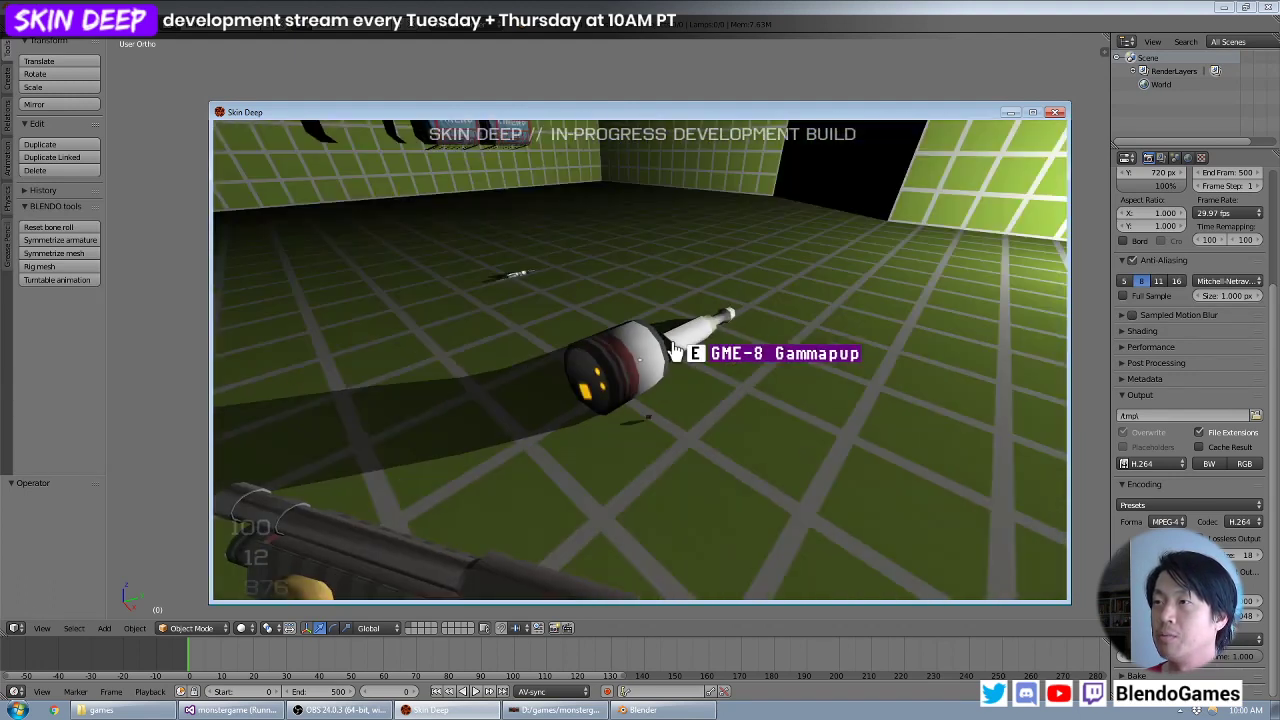
# Shoot the GME-8 Gammapup lying on the test level's floor and open the game's developer console.
pyautogui.press('d')
pyautogui.press('a')
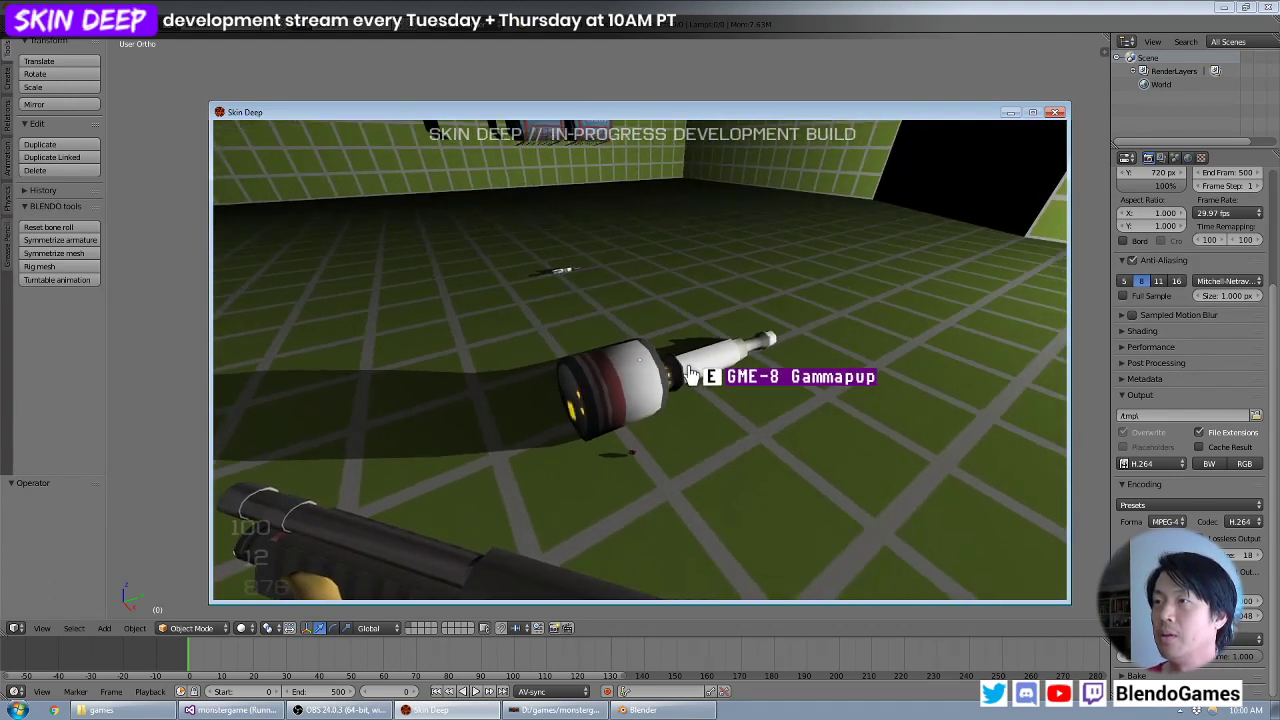
pyautogui.press('r')
pyautogui.click(640, 360)
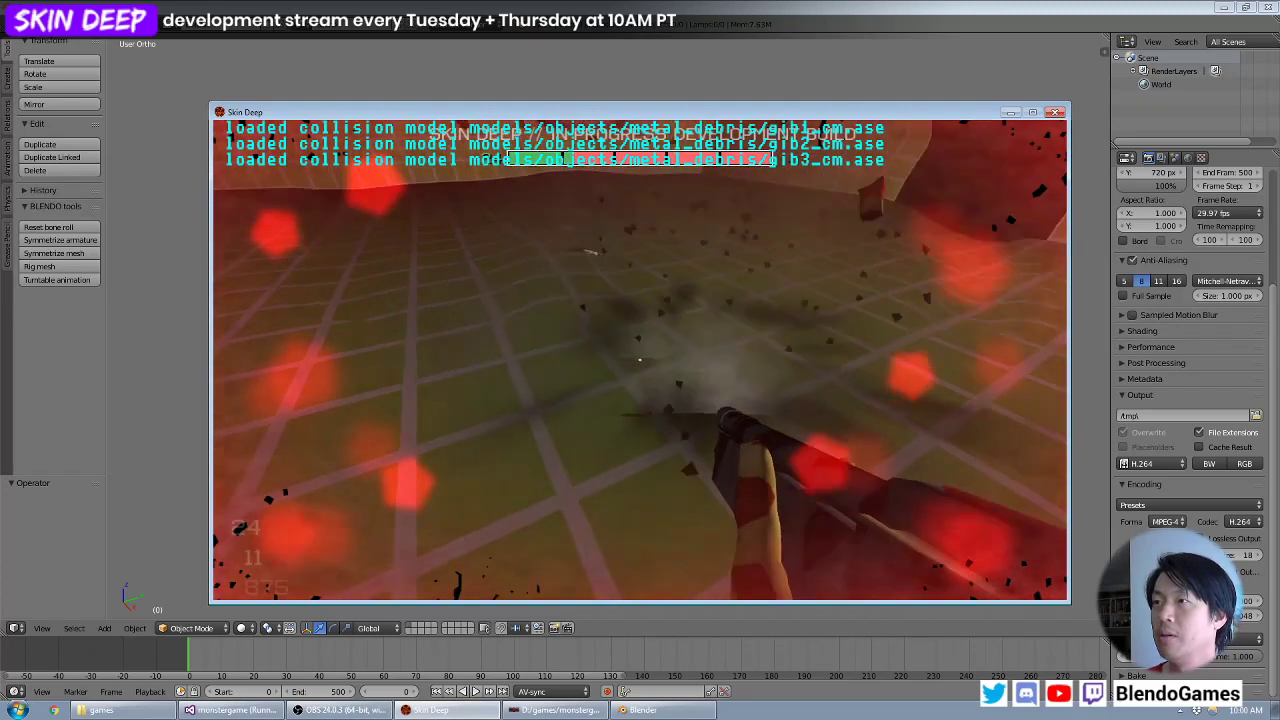
pyautogui.press('s')
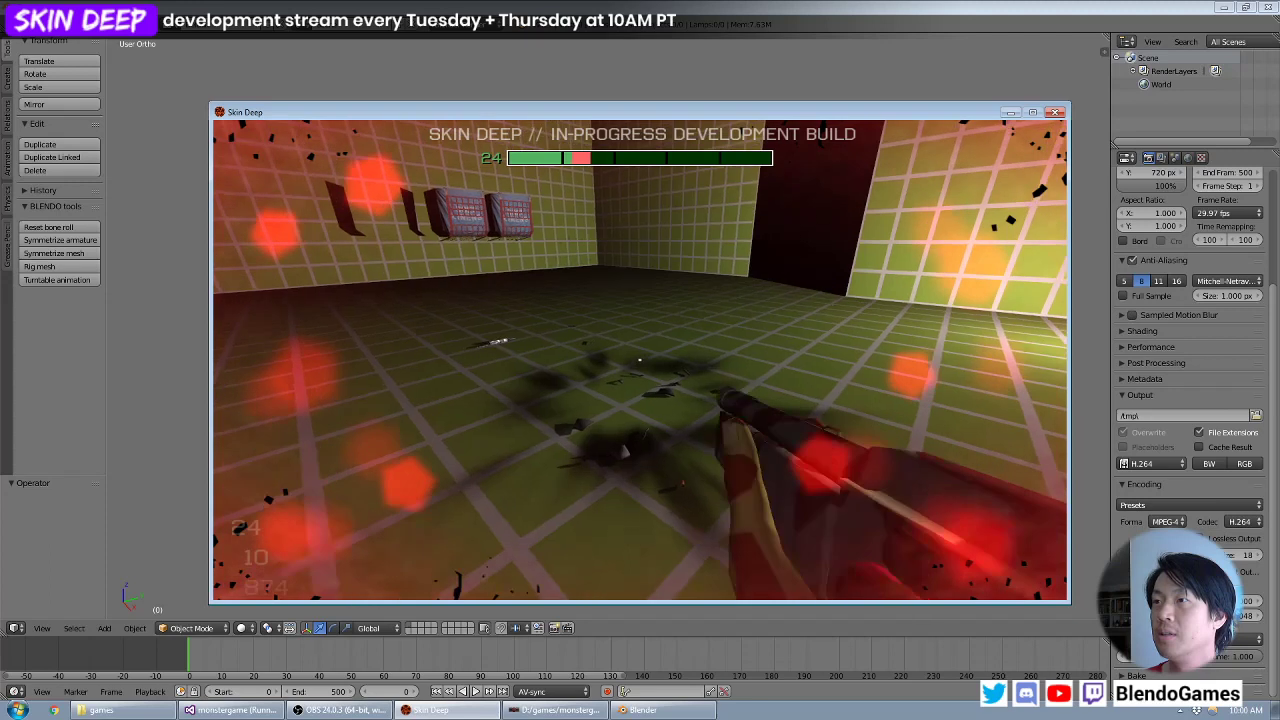
pyautogui.press('`')
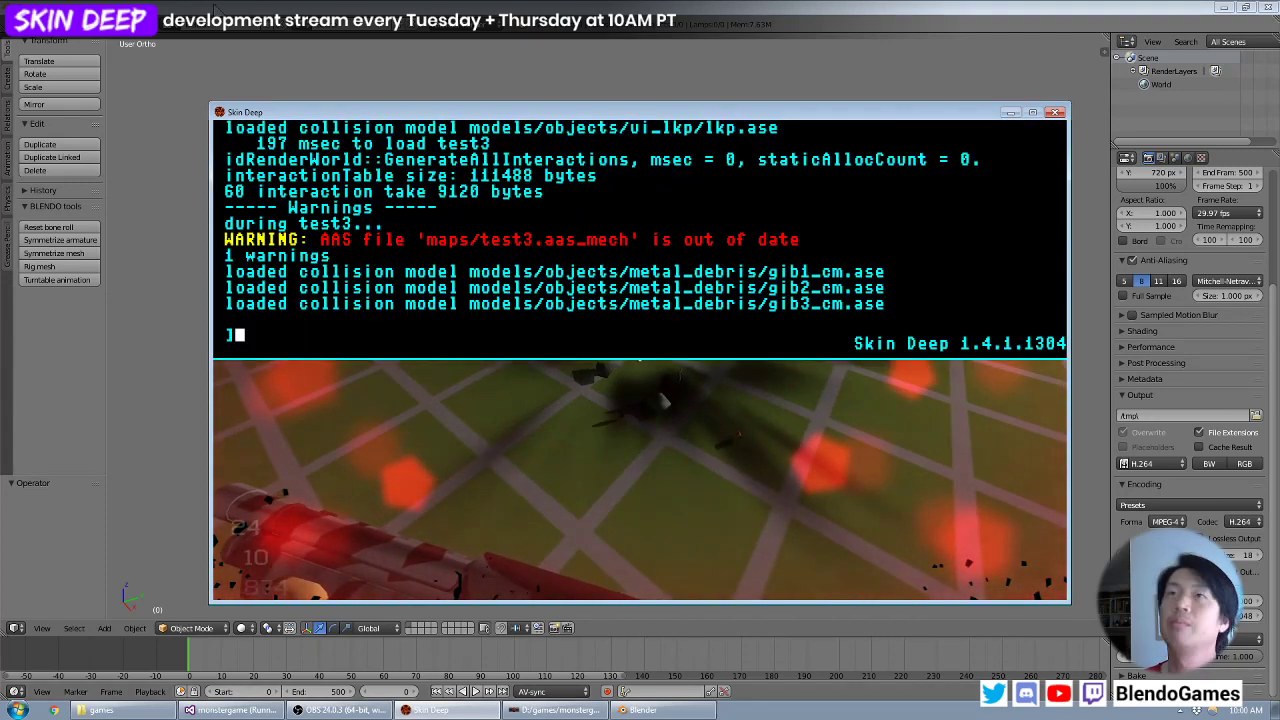
# Switch to Blender and try to open a model from d:\games\monstergame\base\models\objects\debris_mechcannon.
pyautogui.click(37, 30)
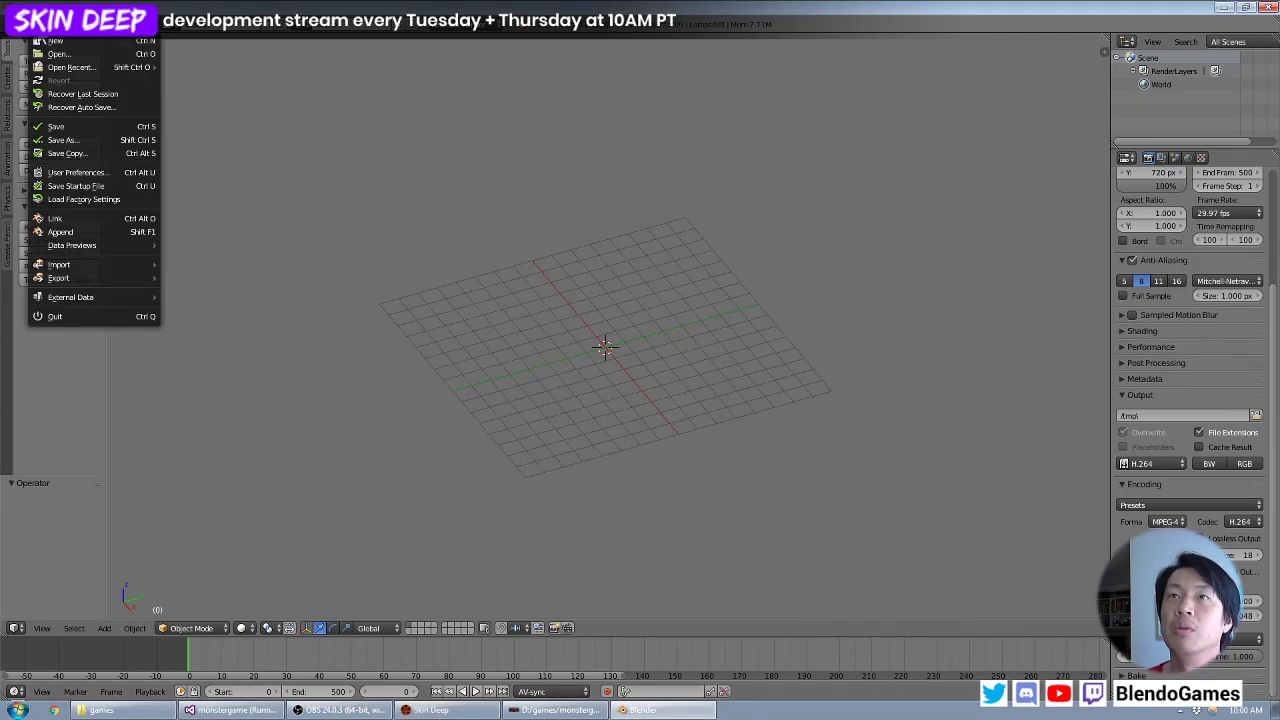
pyautogui.click(55, 53)
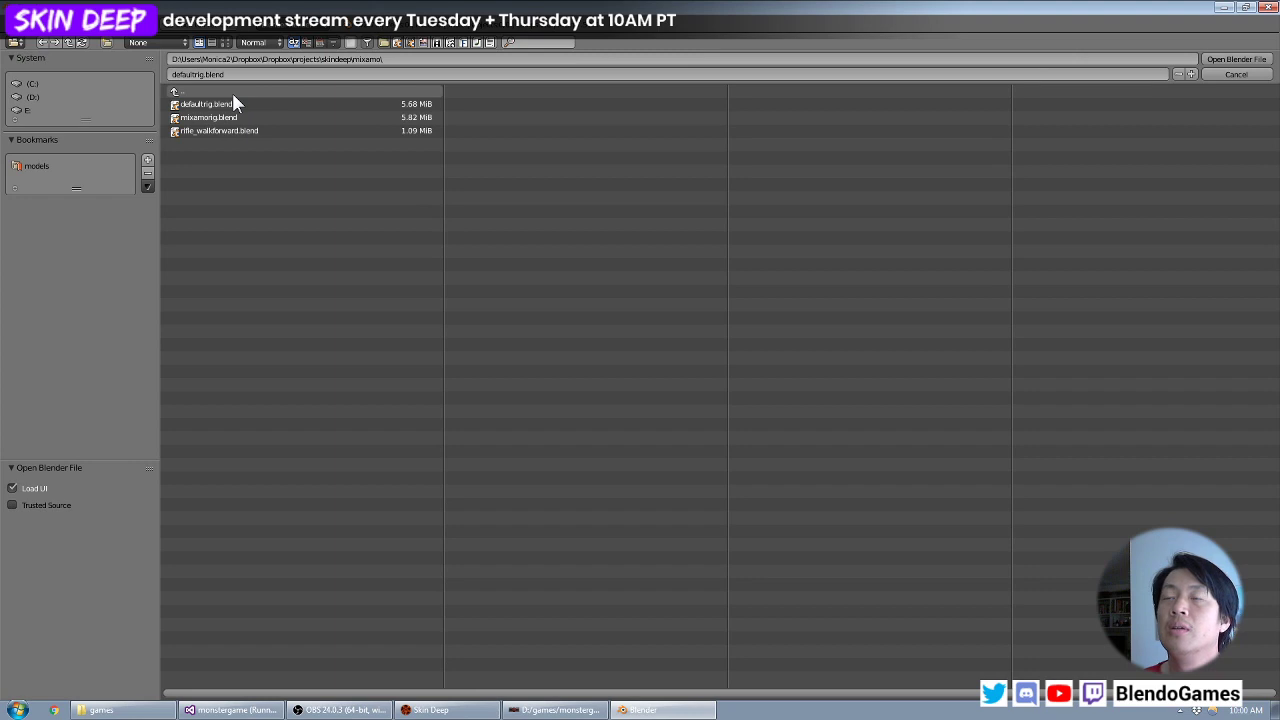
pyautogui.click(270, 58)
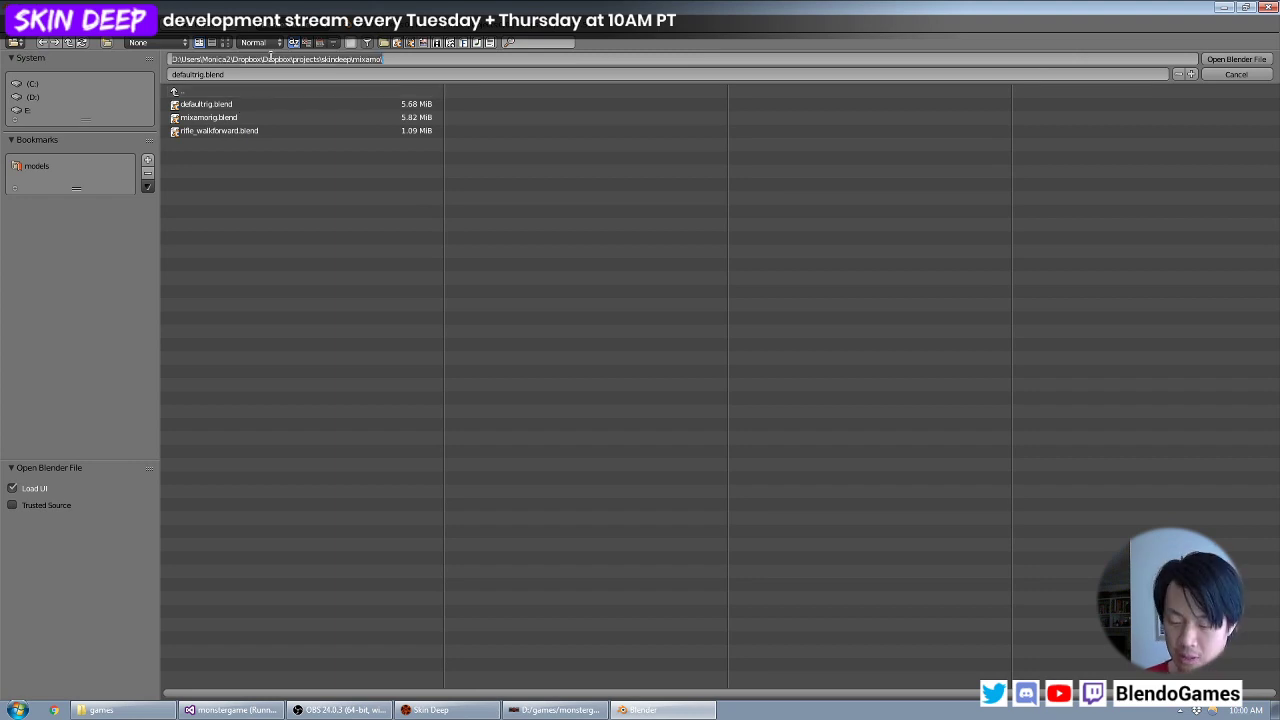
pyautogui.press('BackSpace')
pyautogui.write('d:\\games\\')
pyautogui.press('Return')
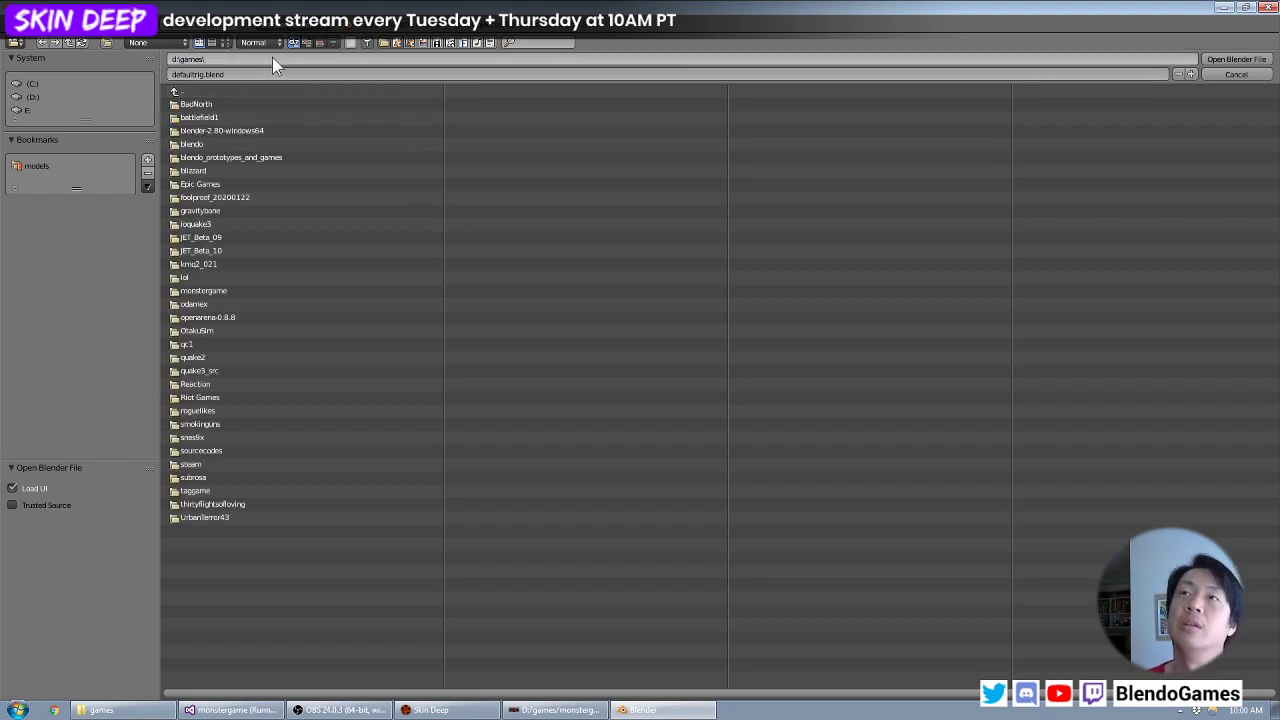
pyautogui.click(272, 57)
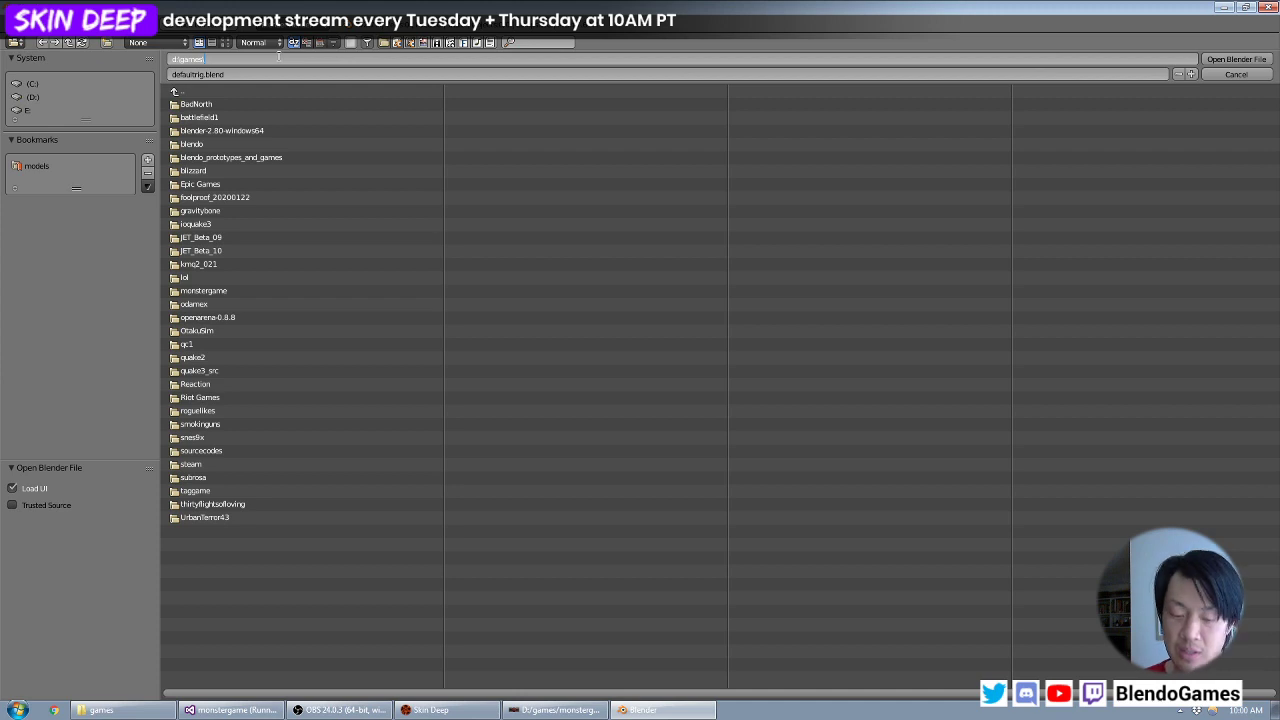
pyautogui.press('Return')
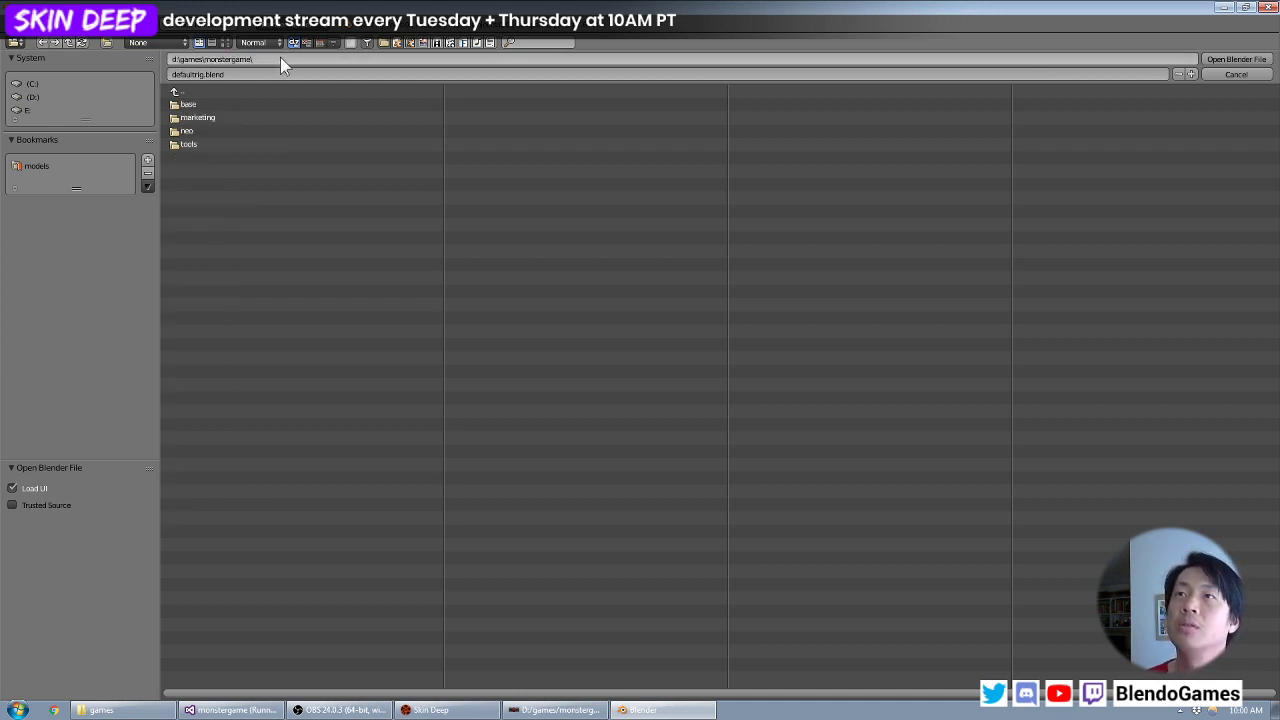
pyautogui.click(240, 104)
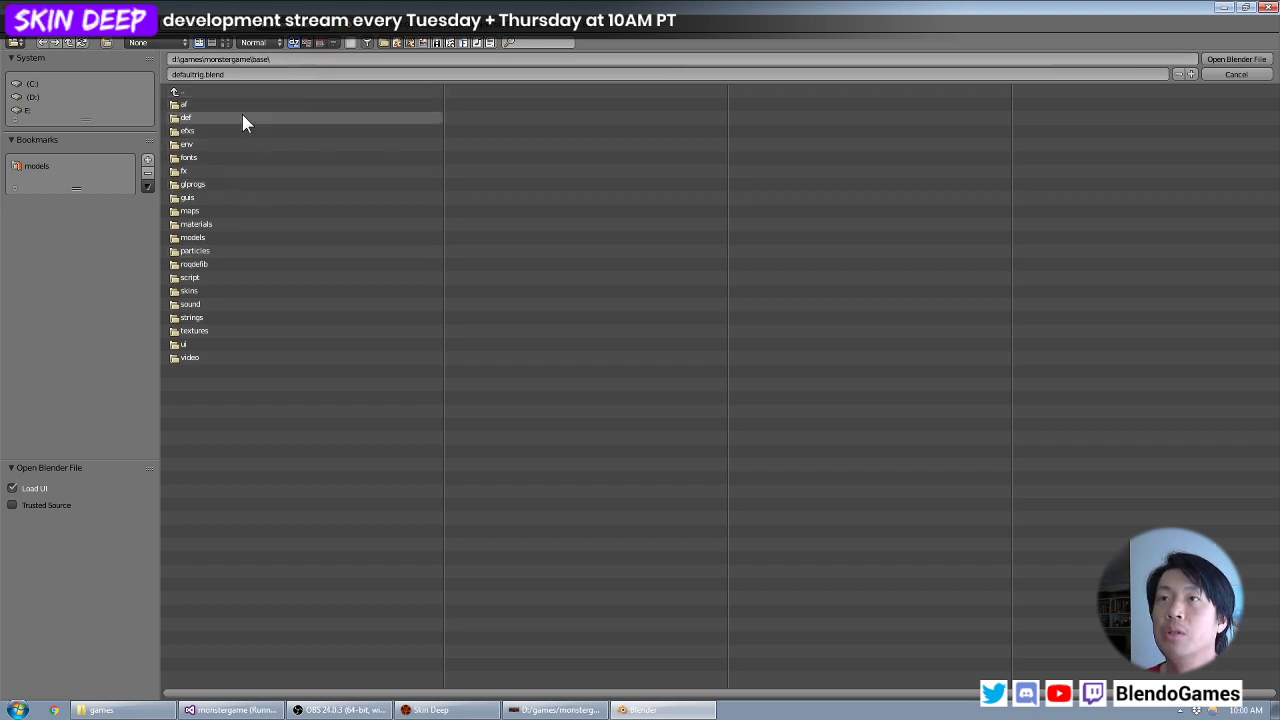
pyautogui.click(206, 238)
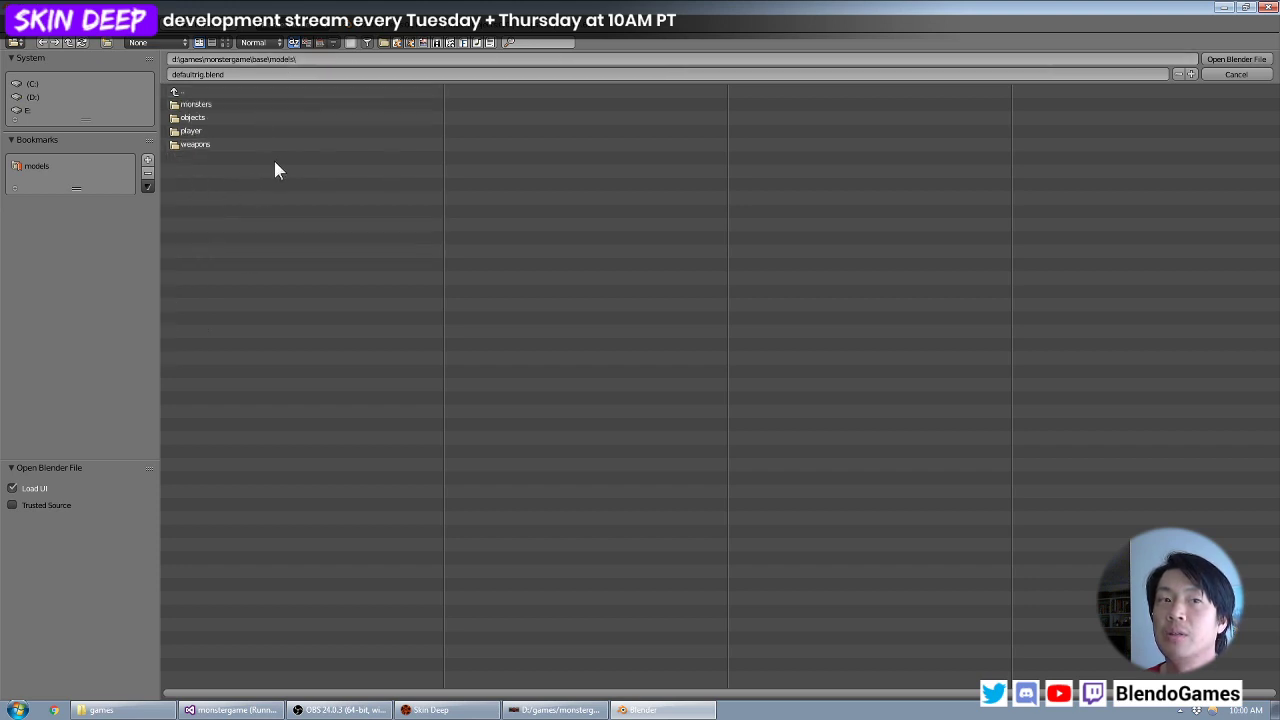
pyautogui.click(240, 117)
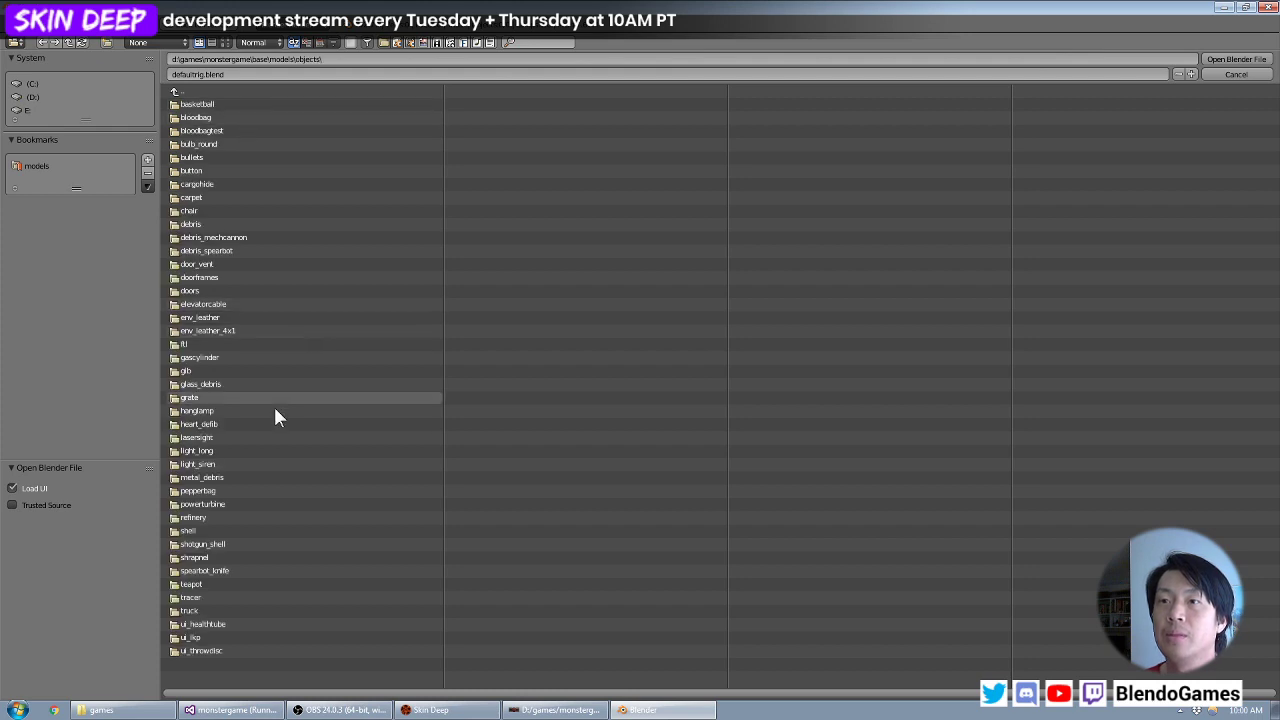
pyautogui.doubleClick(280, 240)
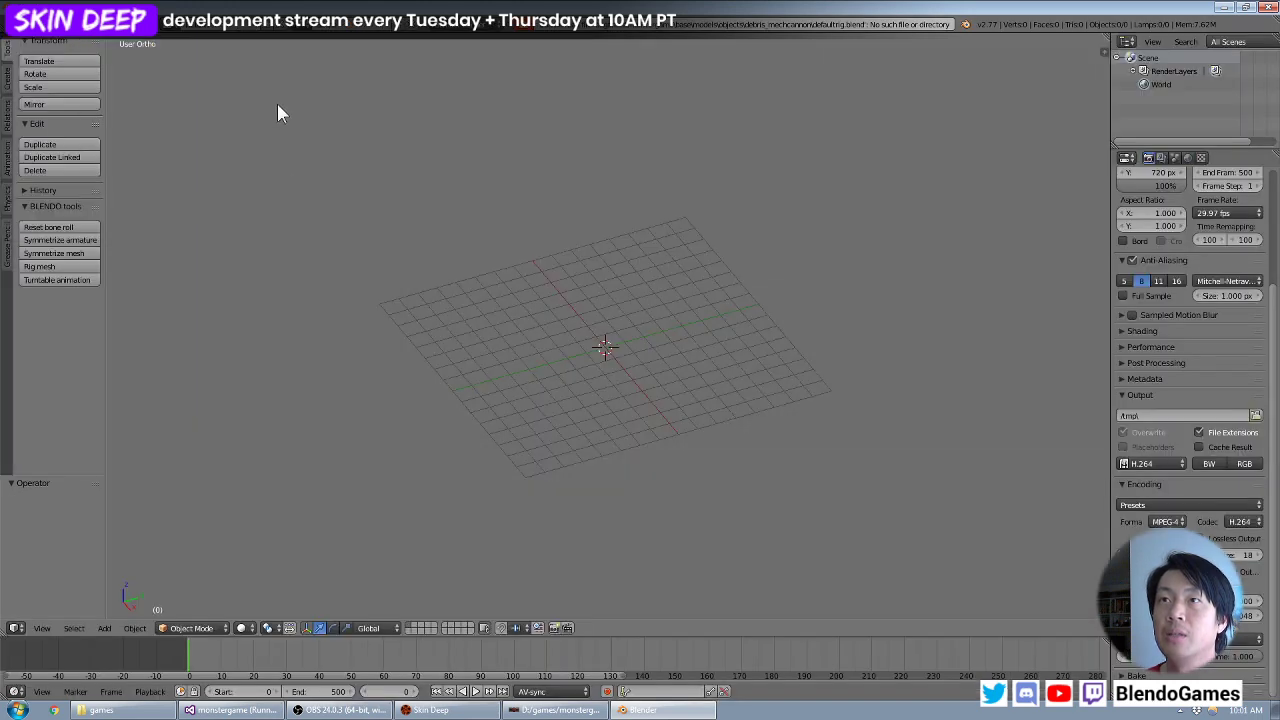
# Start opening another Blender file and set the browsed folder to d:\games\.
pyautogui.click(42, 25)
pyautogui.click(55, 55)
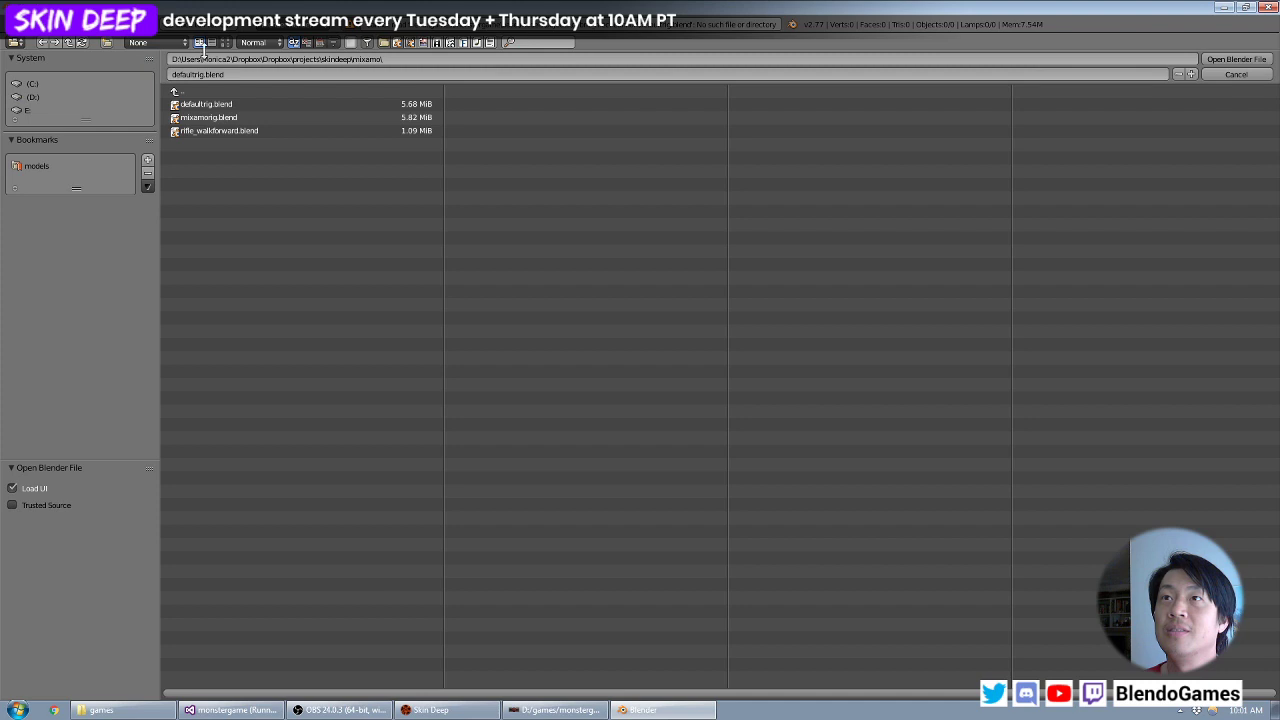
pyautogui.click(233, 59)
pyautogui.press('BackSpace')
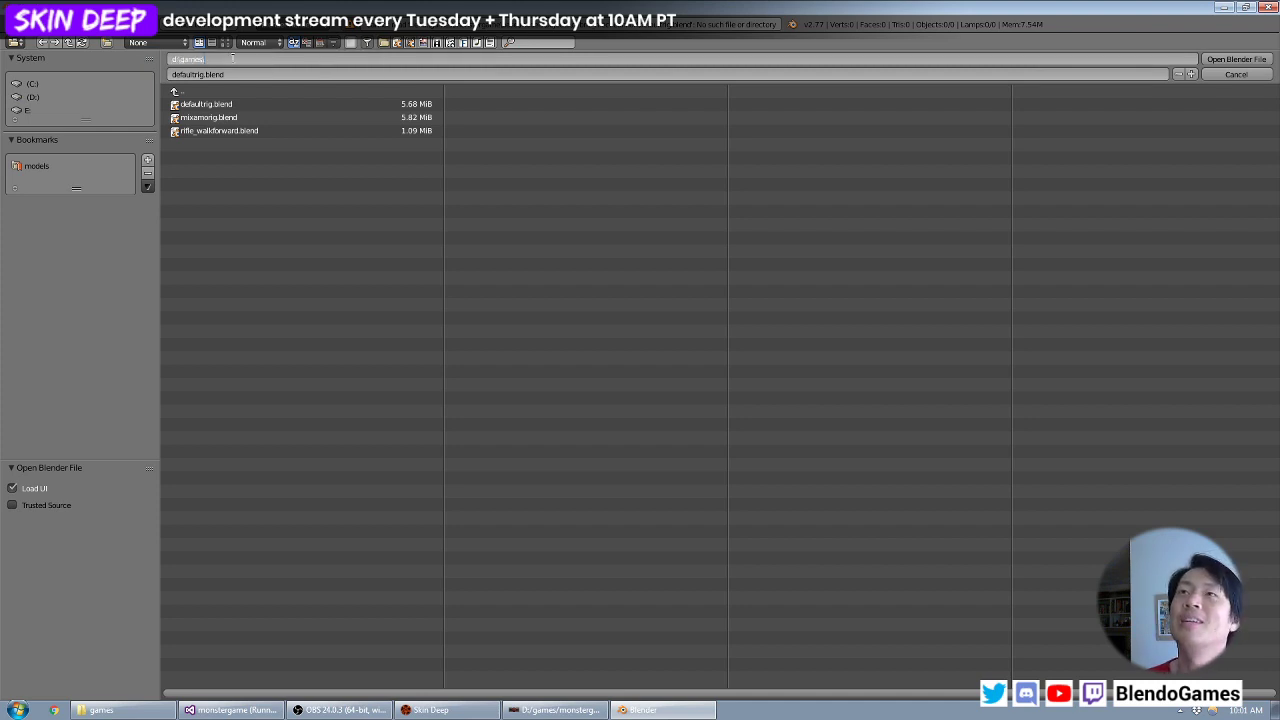
pyautogui.write('d:\\games\\')
pyautogui.press('Return')
# Open barrel.blend from monstergame\base\models\objects\debris_mechcannon and examine the broken barrel from several sides.
pyautogui.doubleClick(211, 292)
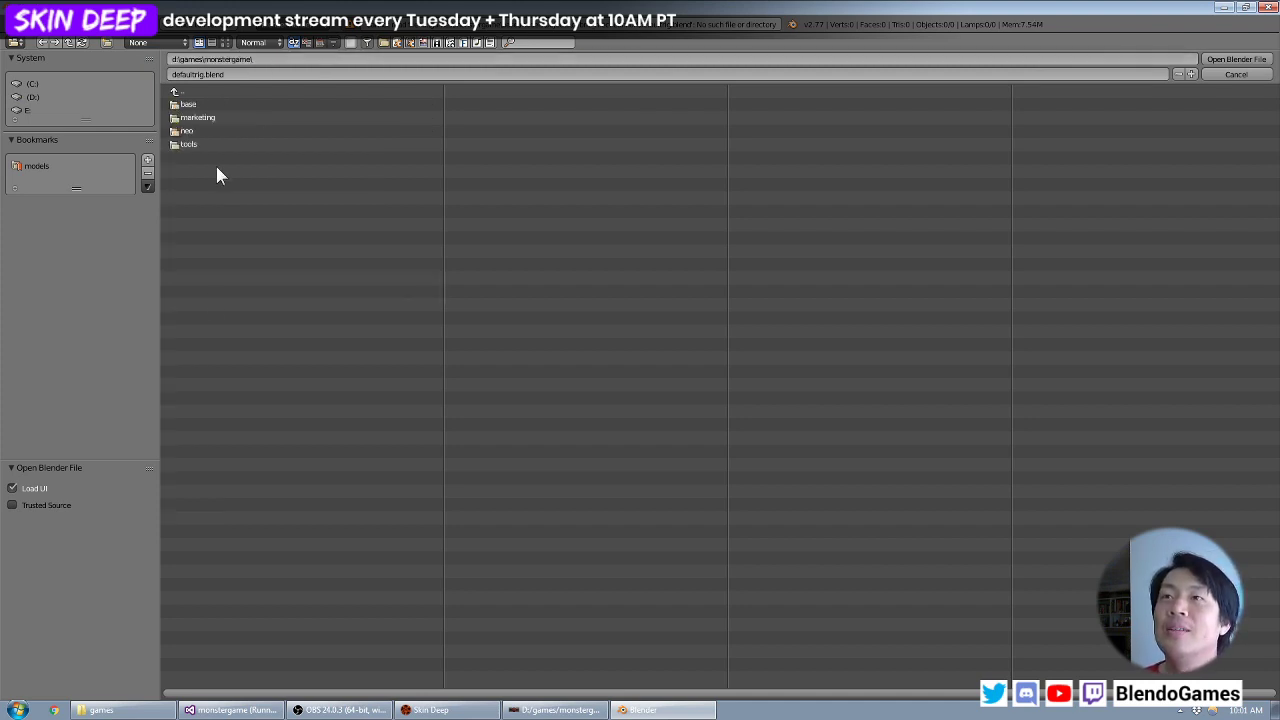
pyautogui.doubleClick(221, 105)
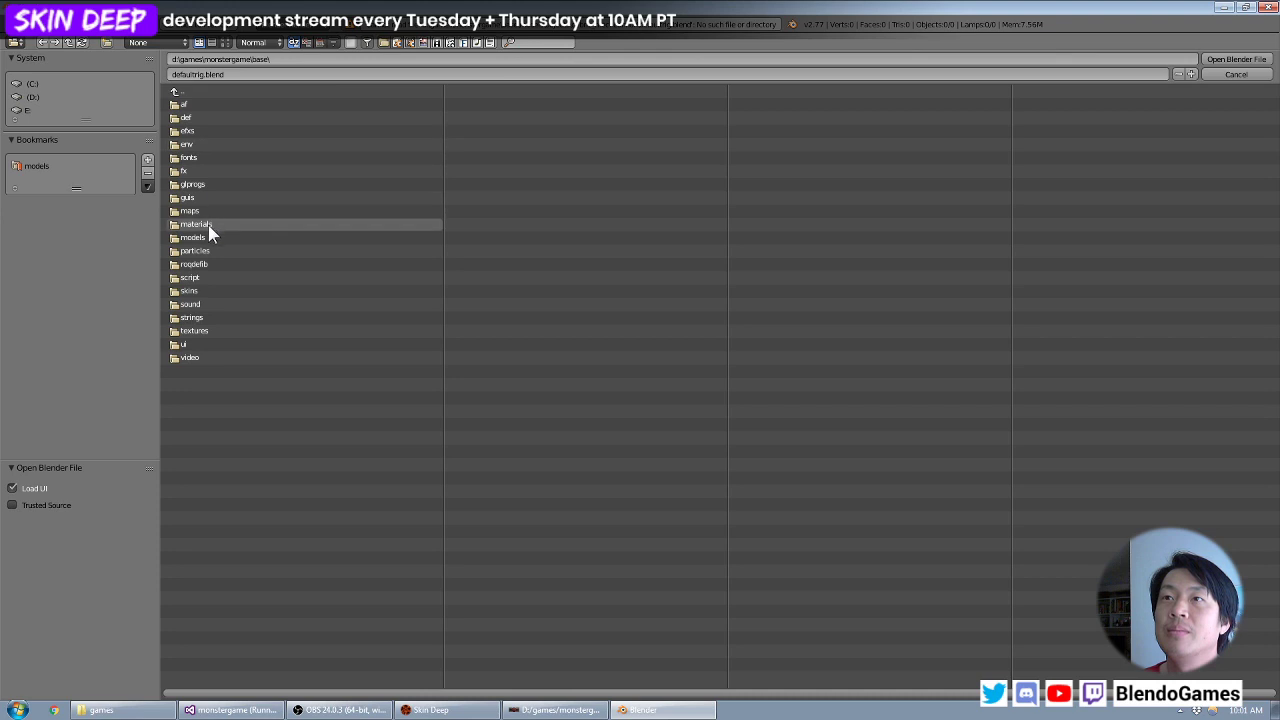
pyautogui.doubleClick(196, 237)
pyautogui.doubleClick(210, 120)
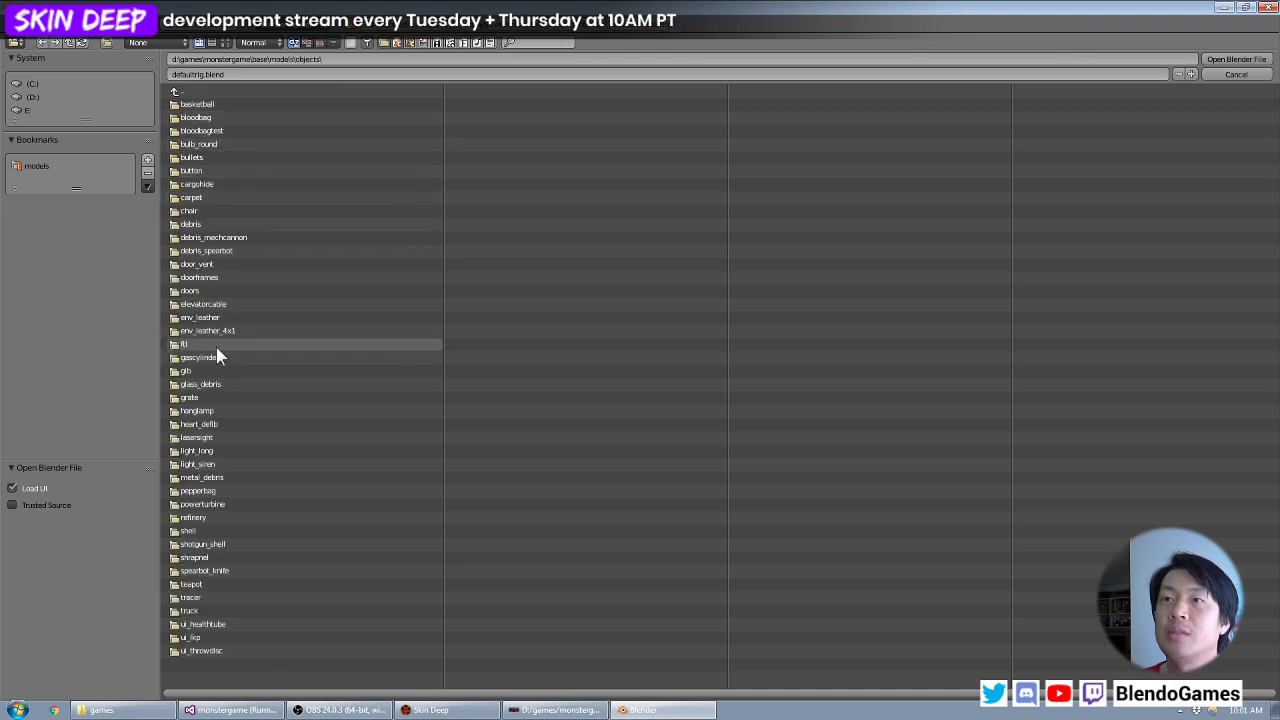
pyautogui.doubleClick(213, 238)
pyautogui.doubleClick(220, 105)
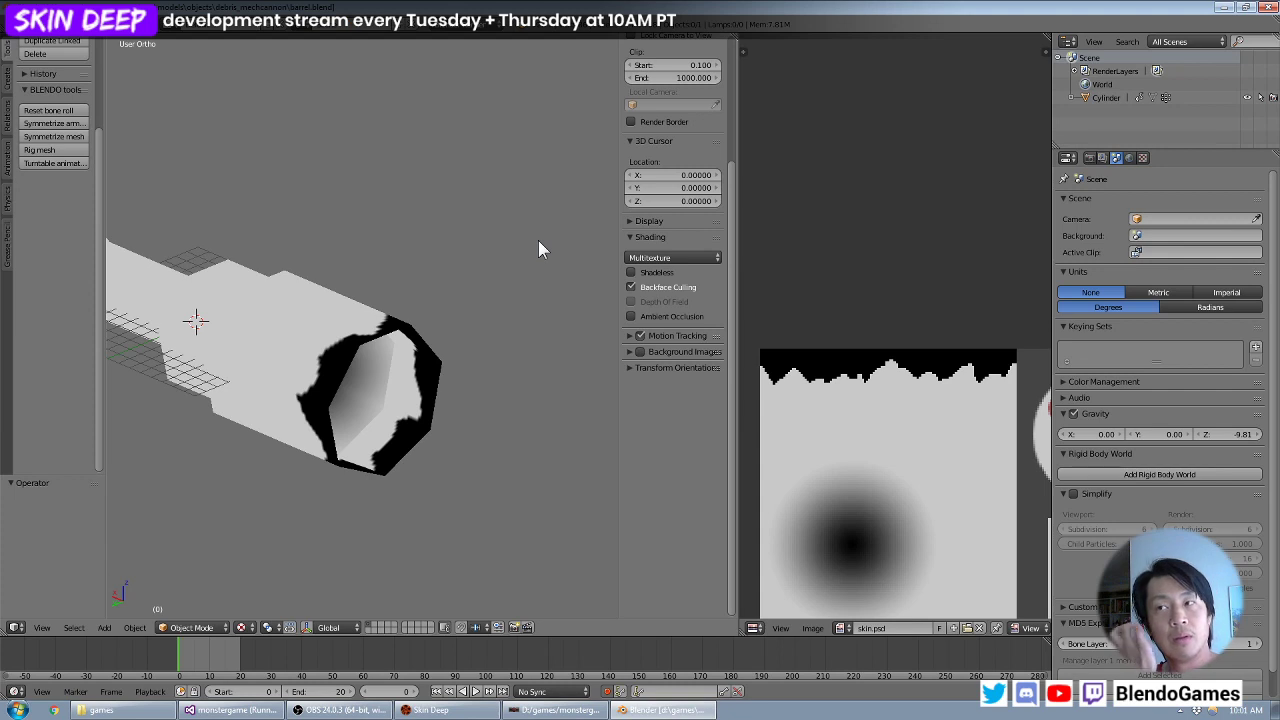
pyautogui.moveTo(520, 249); pyautogui.dragTo(345, 270, button='middle')
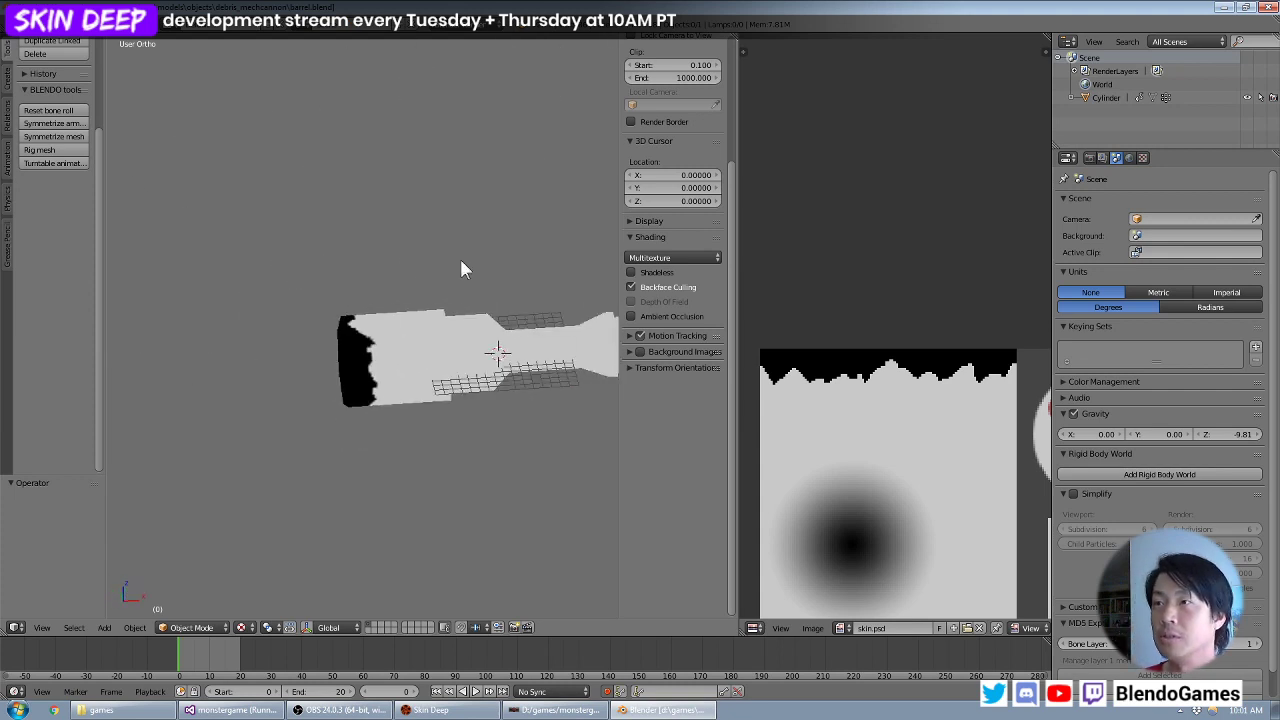
pyautogui.moveTo(461, 268); pyautogui.dragTo(380, 330, button='middle')
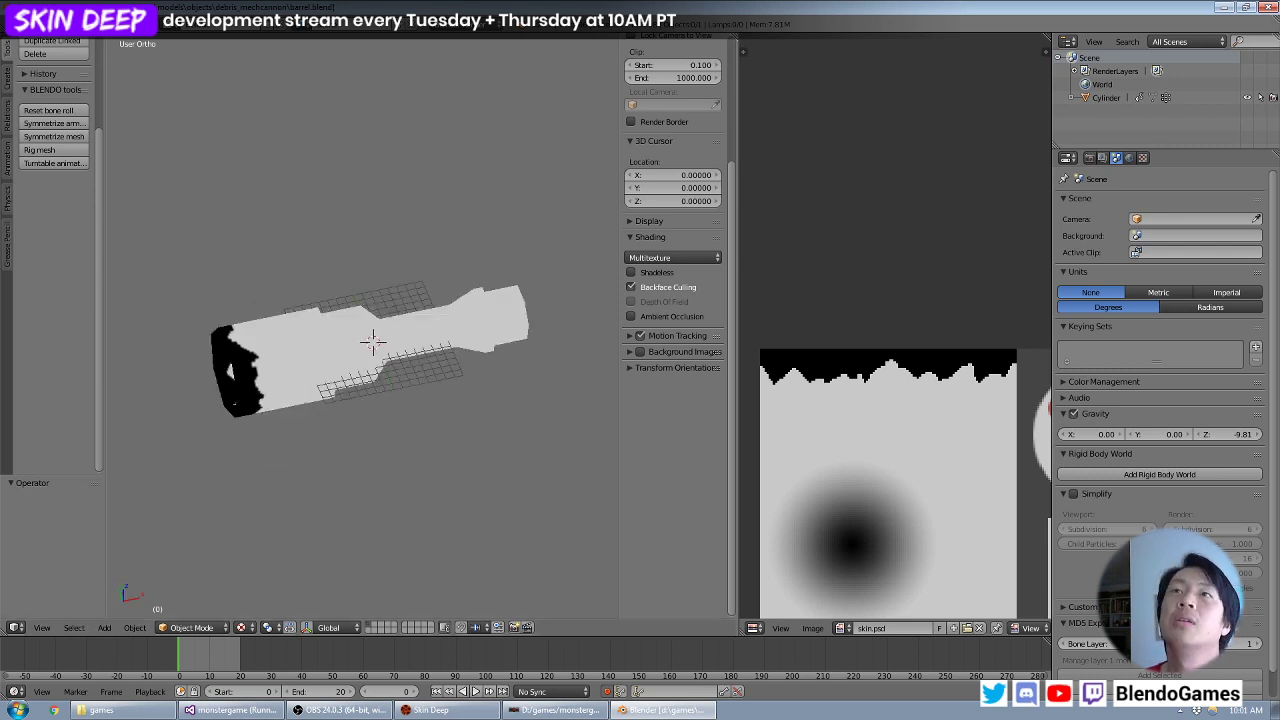
# Open mechcannon.blend from the models\weapons\mechcannon folder and examine the cannon model.
pyautogui.click(38, 24)
pyautogui.click(80, 60)
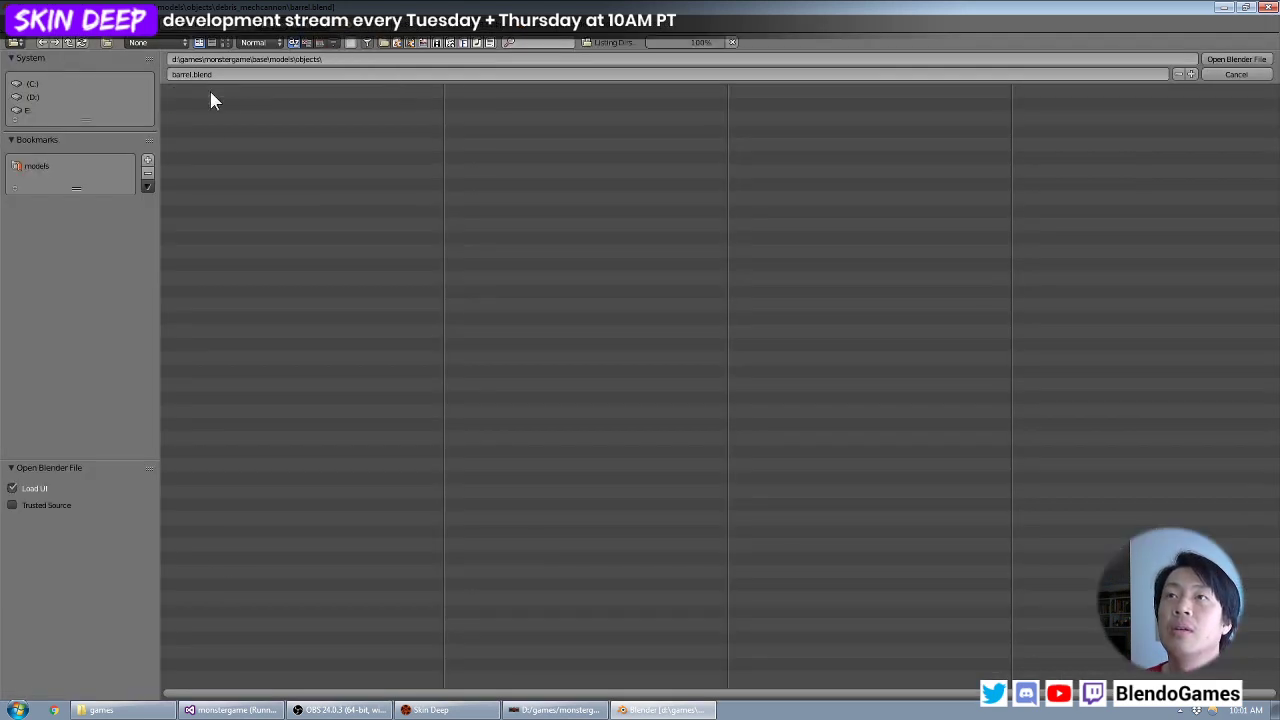
pyautogui.click(212, 89)
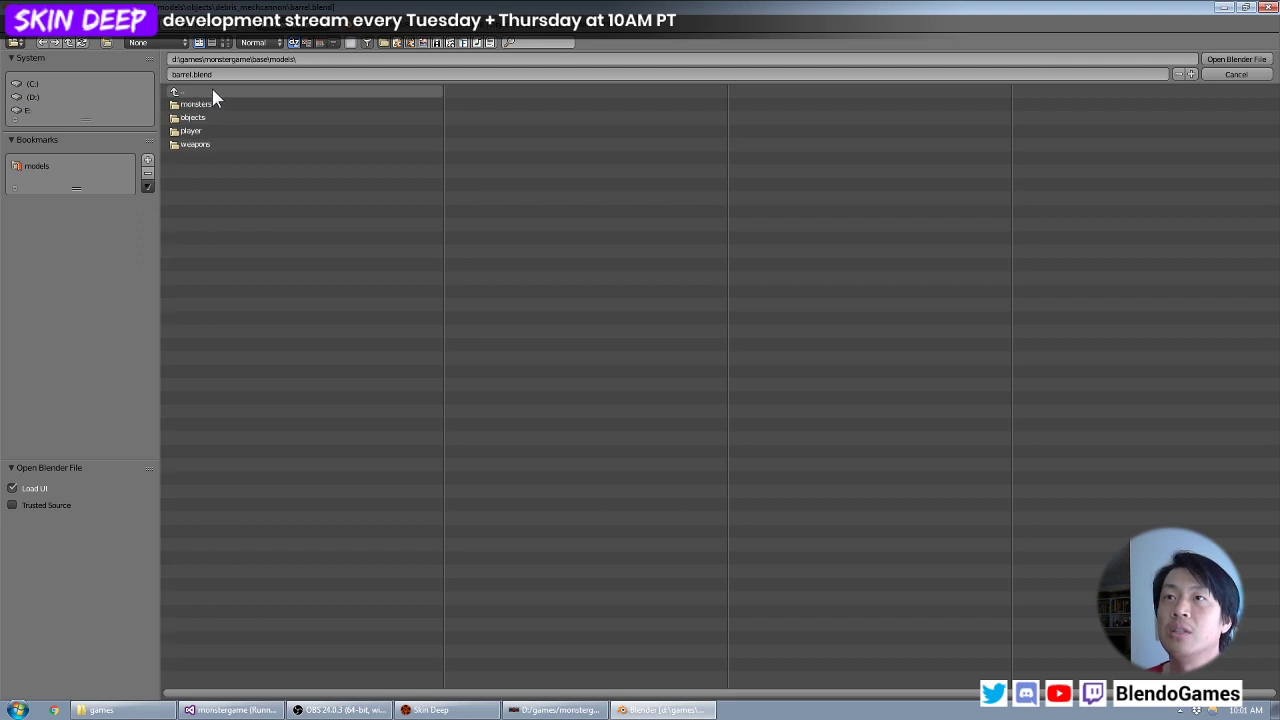
pyautogui.click(206, 134)
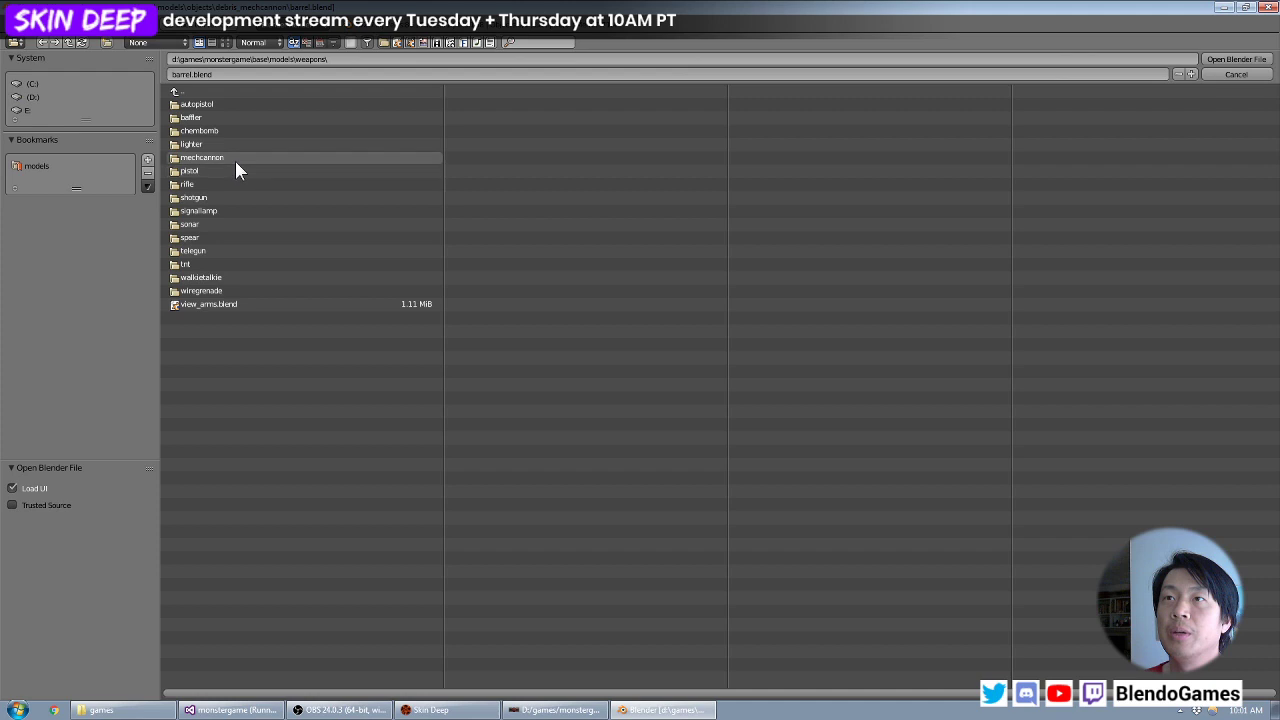
pyautogui.click(234, 160)
pyautogui.click(251, 108)
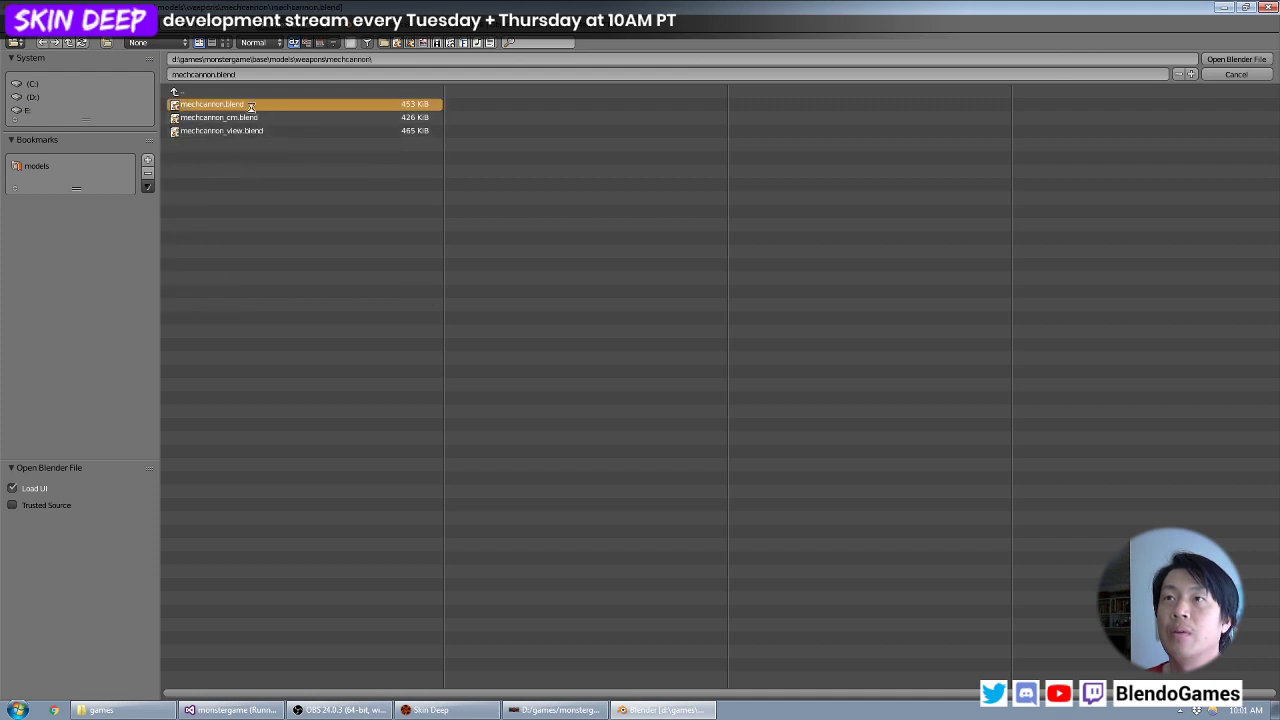
pyautogui.doubleClick(251, 108)
pyautogui.moveTo(408, 304); pyautogui.dragTo(499, 423, button='middle')
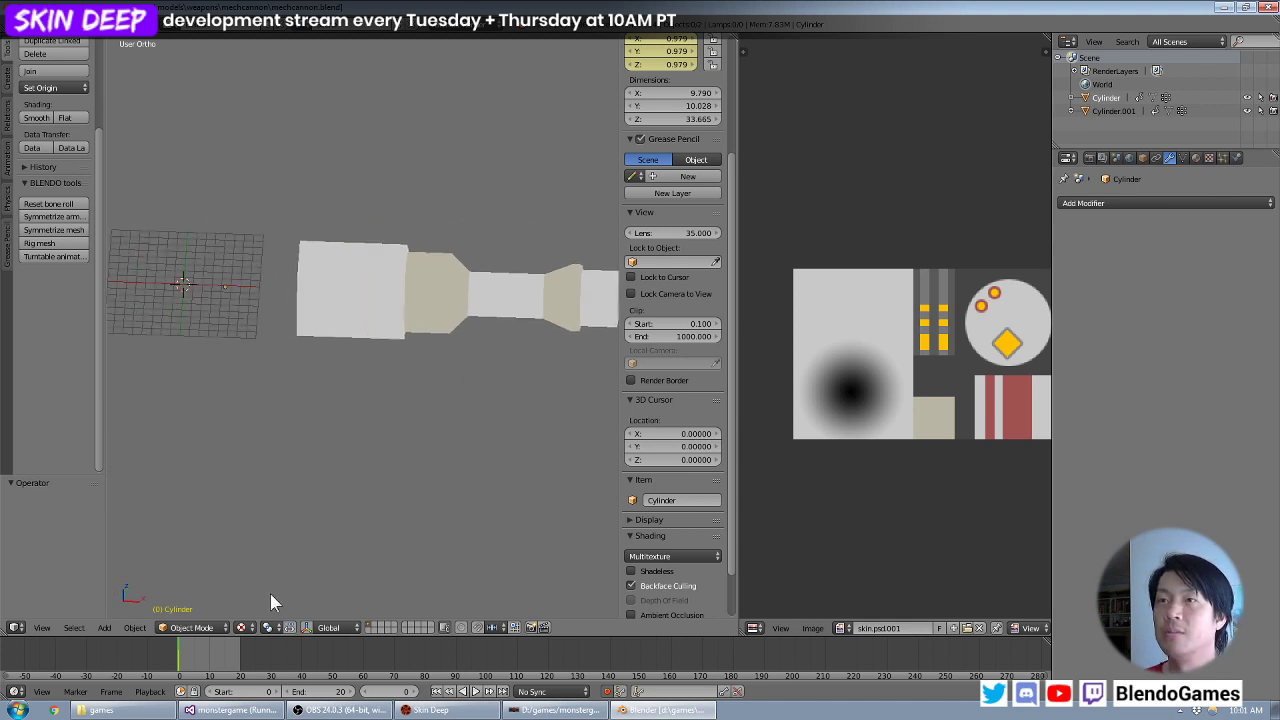
pyautogui.moveTo(270, 595); pyautogui.dragTo(401, 461, button='middle')
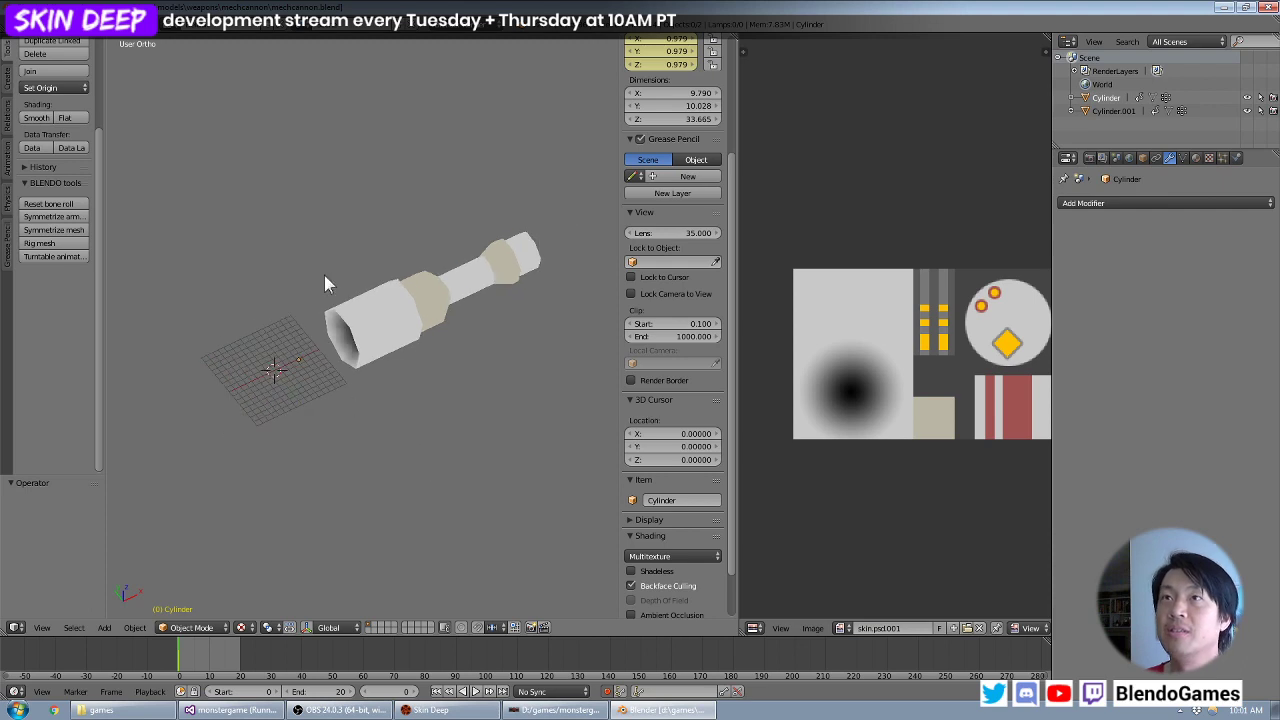
# Switch to Windows Explorer and browse to D:\games\monstergame\base\models\weapons\mechcannon.
pyautogui.click(128, 713)
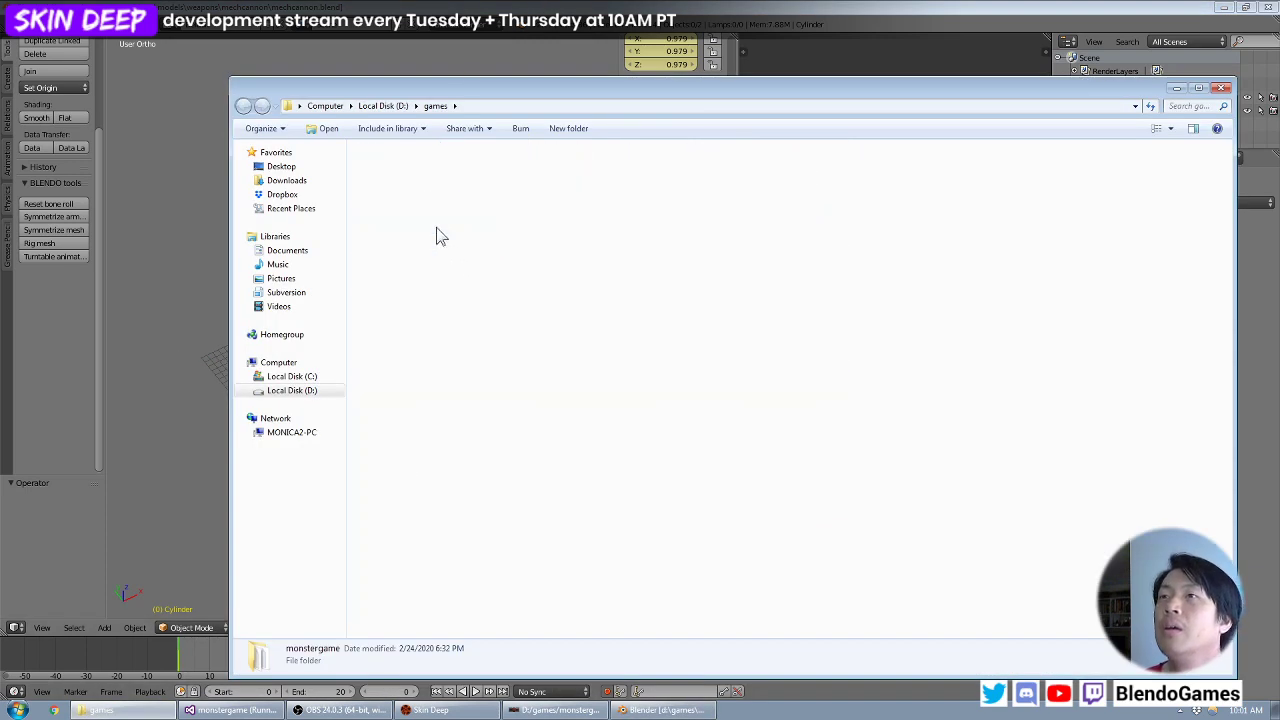
pyautogui.doubleClick(418, 179)
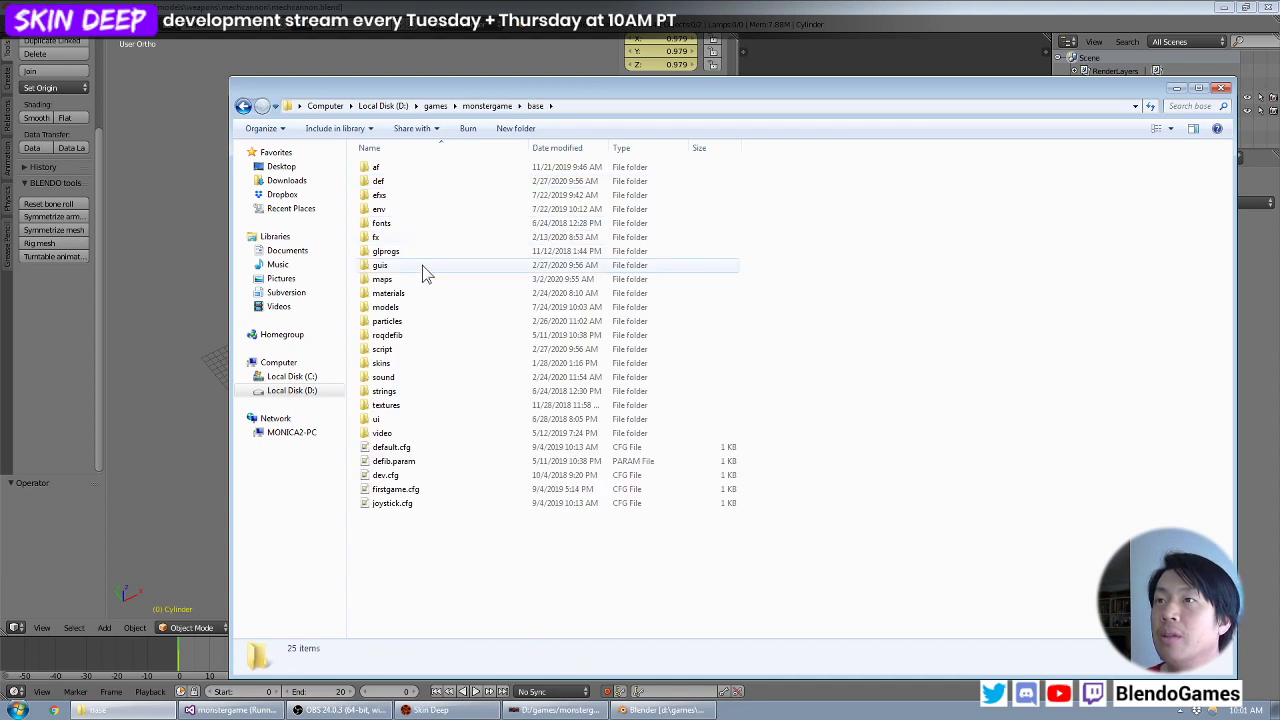
pyautogui.doubleClick(428, 308)
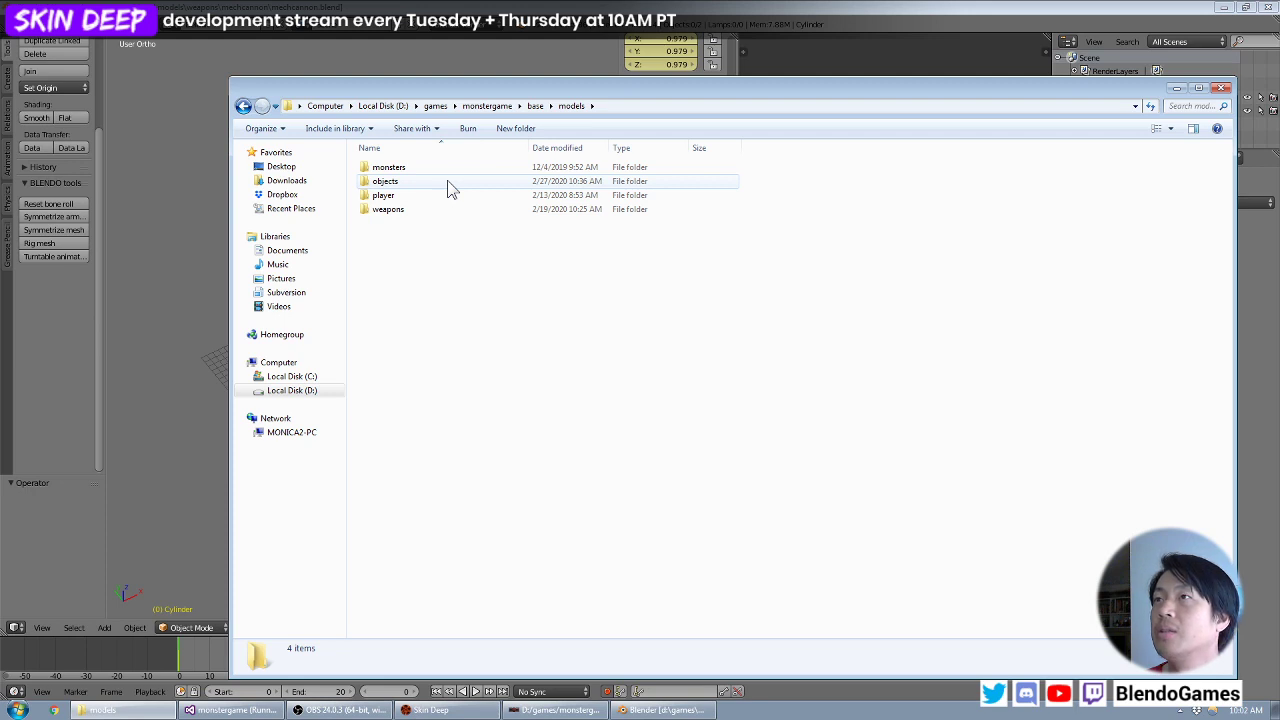
pyautogui.click(448, 185)
pyautogui.doubleClick(436, 208)
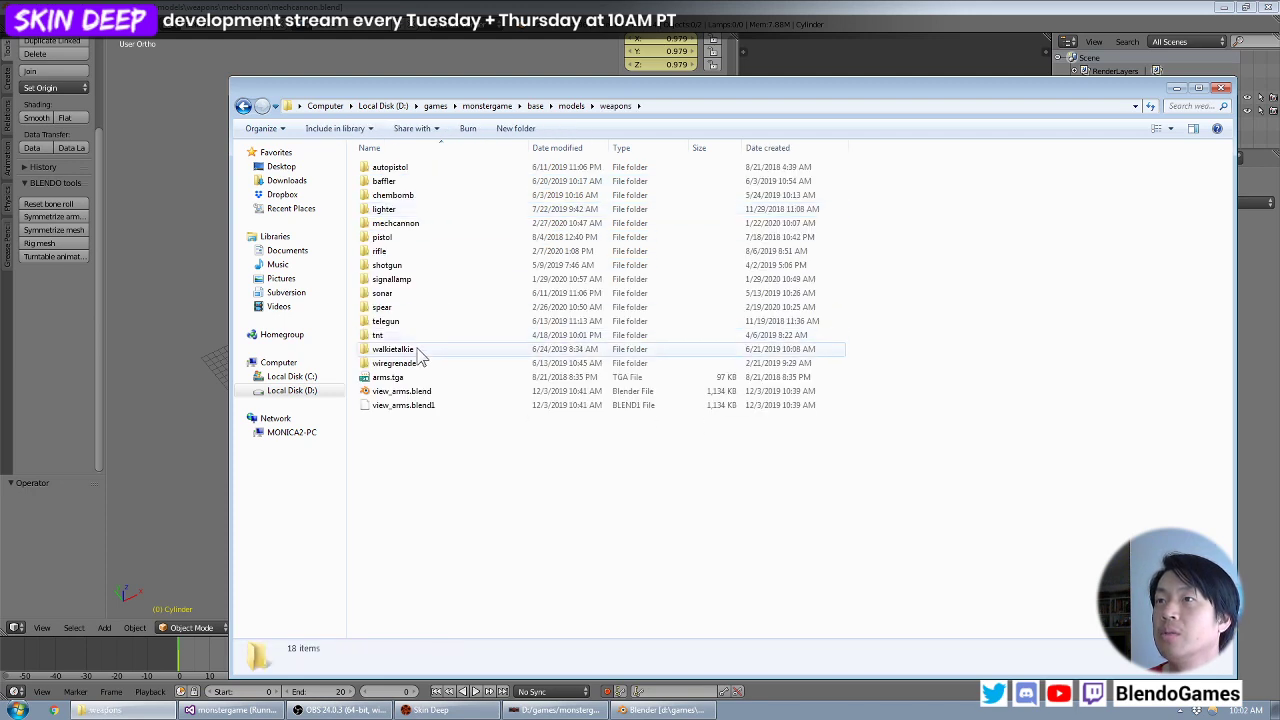
pyautogui.doubleClick(440, 224)
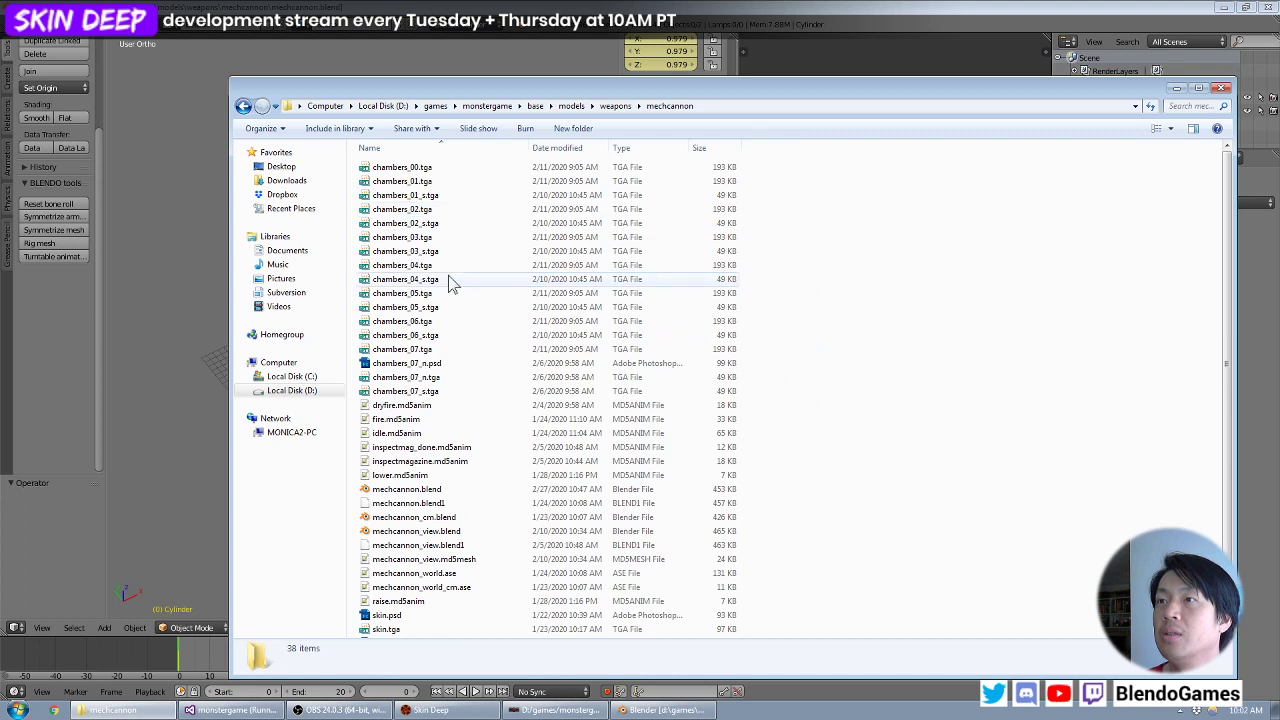
# Show the TortoiseSVN revision log for mechcannon.blend.
pyautogui.click(418, 489)
pyautogui.rightClick(418, 488)
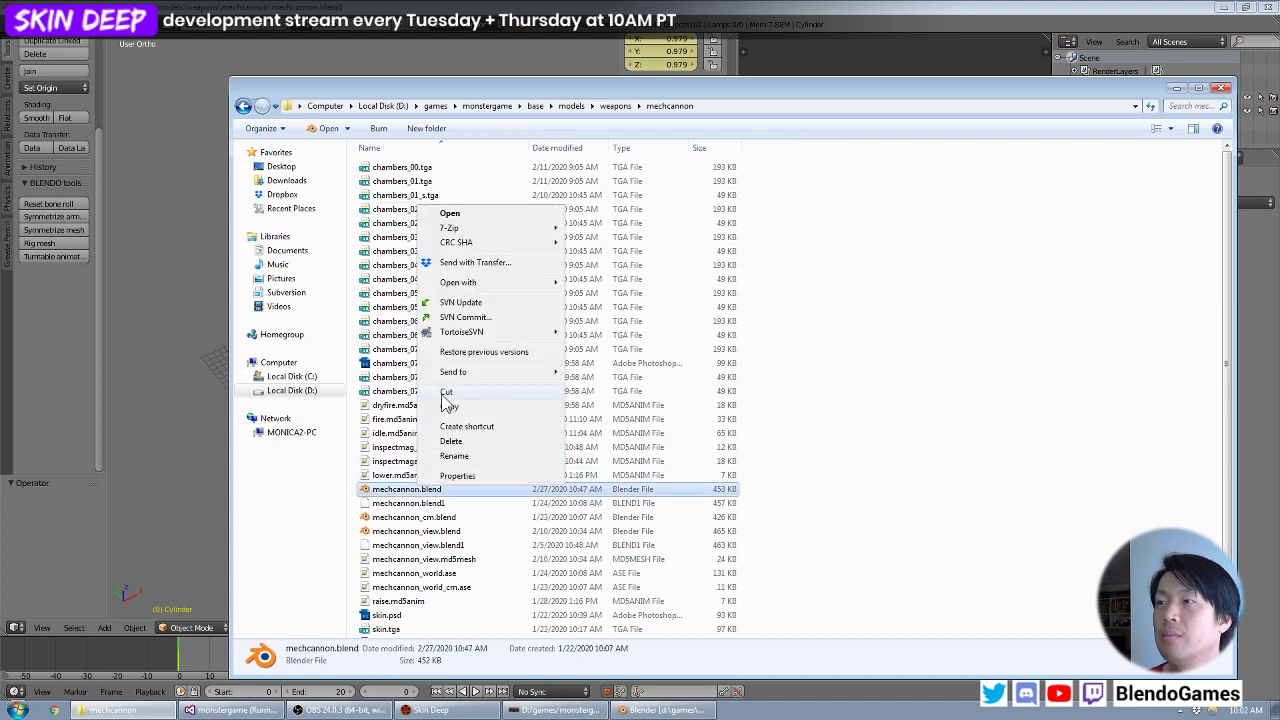
pyautogui.moveTo(470, 333)
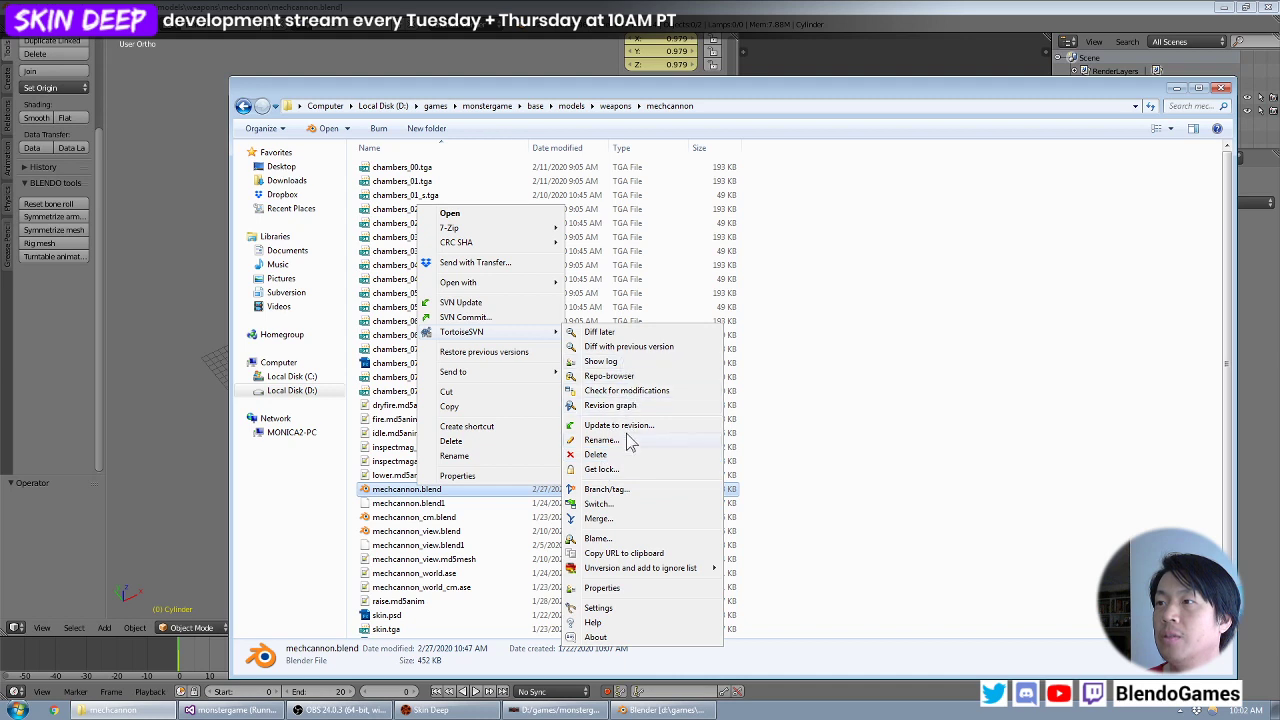
pyautogui.click(603, 361)
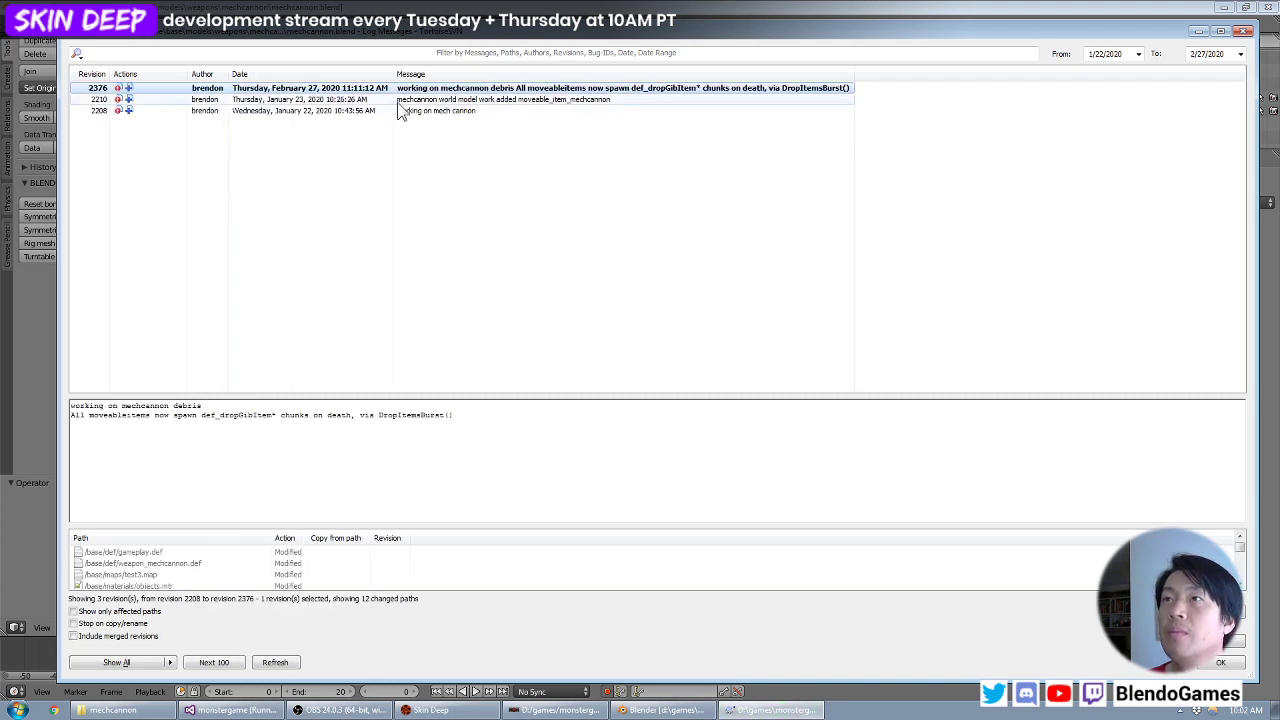
# Save revision 2210 as mechcannon2.blend in the weapons\mechcannon folder and close the revision log.
pyautogui.click(397, 102)
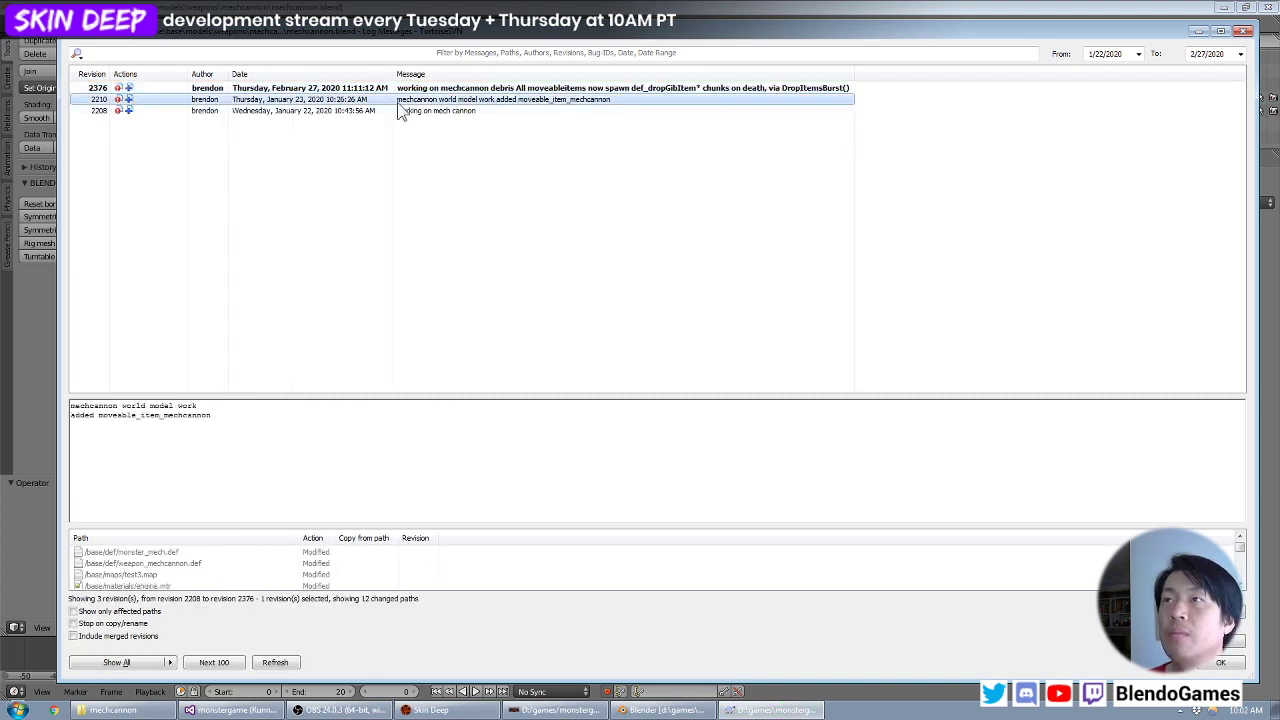
pyautogui.rightClick(398, 104)
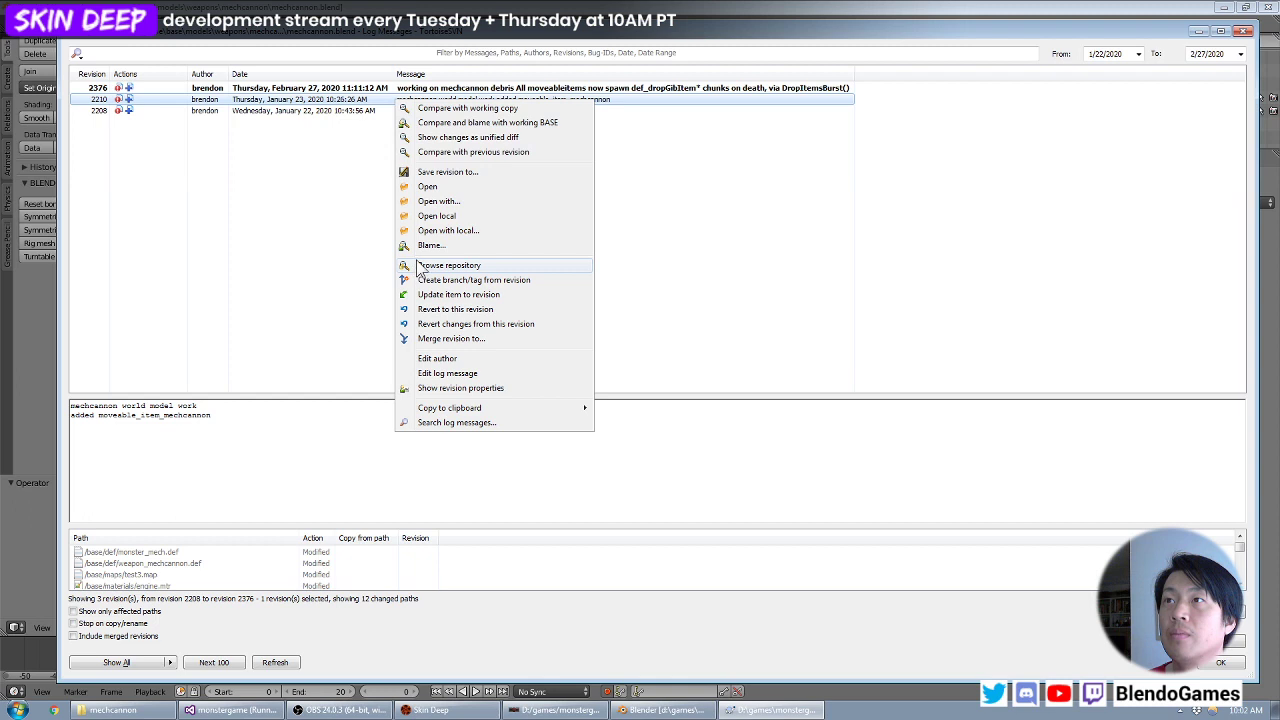
pyautogui.click(514, 174)
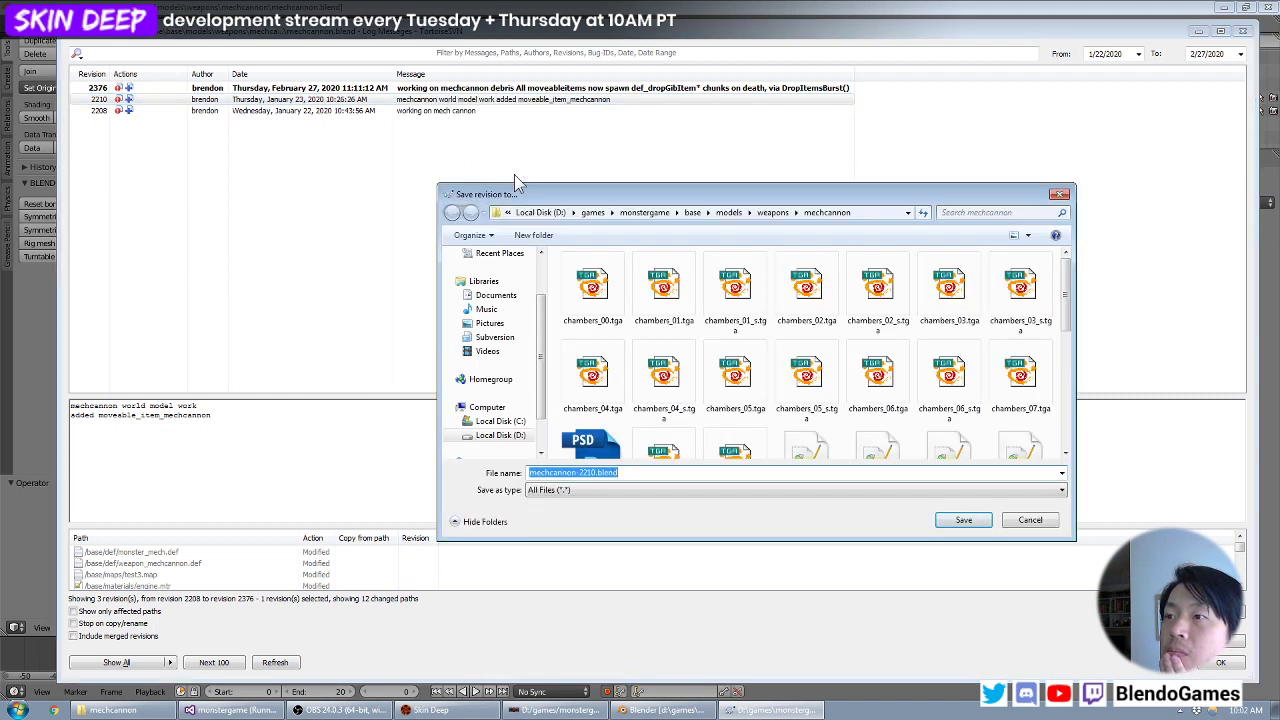
pyautogui.press('End')
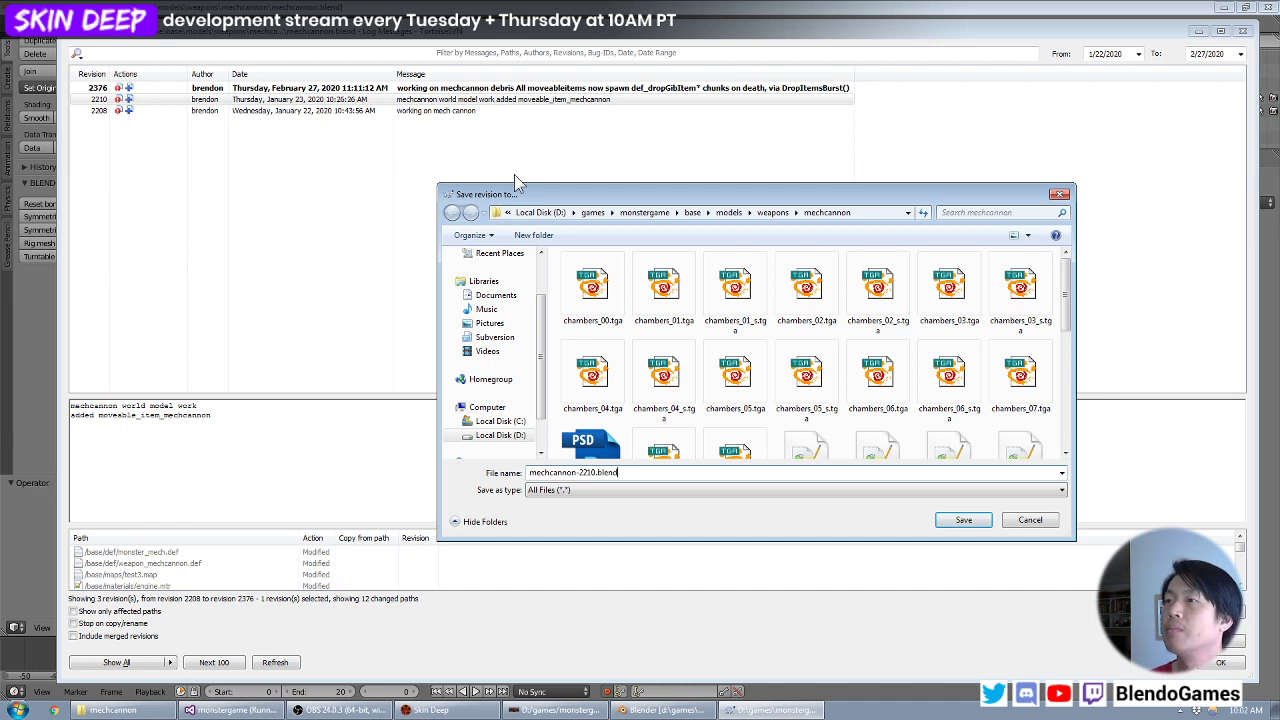
pyautogui.press('BackSpace')
pyautogui.press('BackSpace')
pyautogui.write('2')
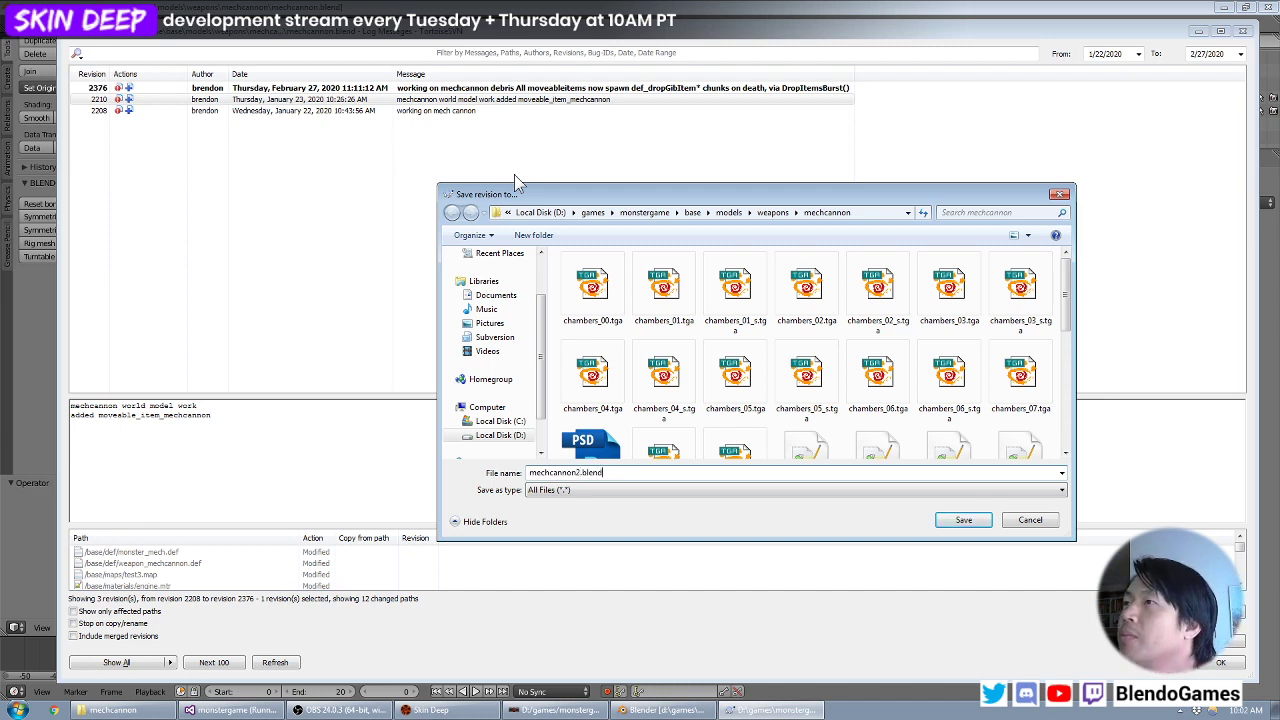
pyautogui.press('Return')
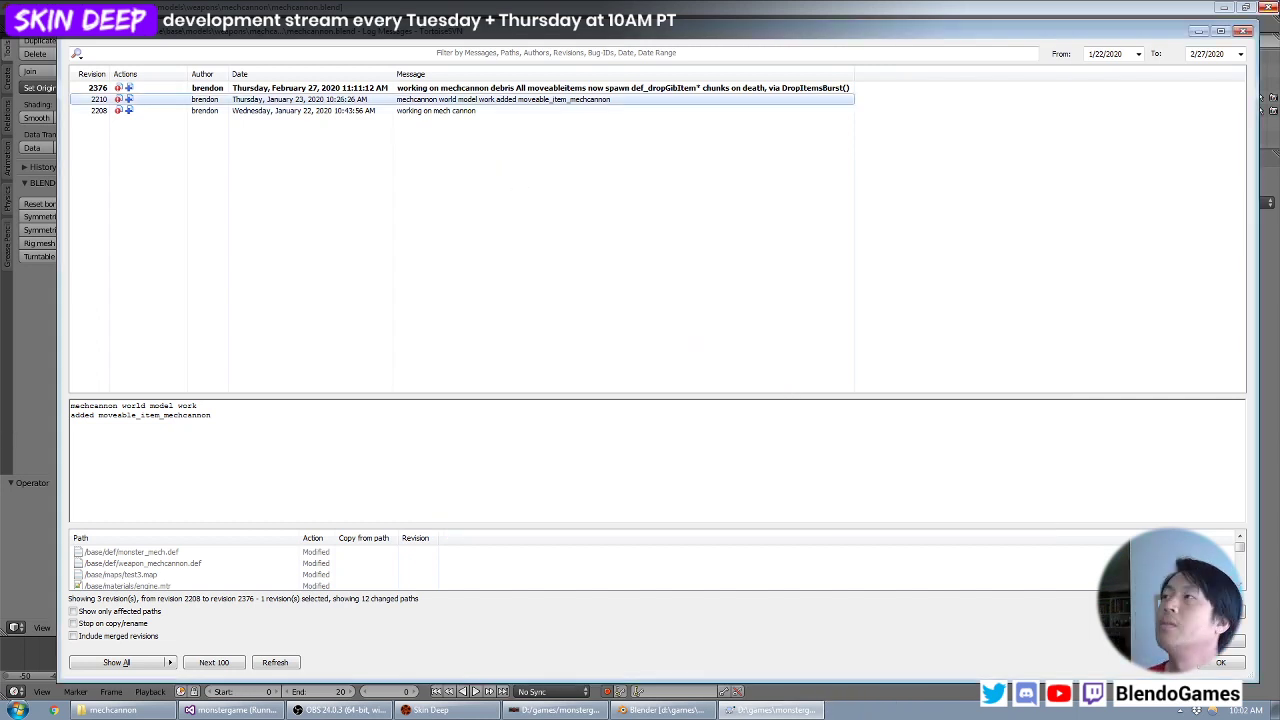
pyautogui.click(1245, 31)
# Switch to Blender and open mechcannon2.blend to view the older cannon model.
pyautogui.click(32, 28)
pyautogui.click(48, 52)
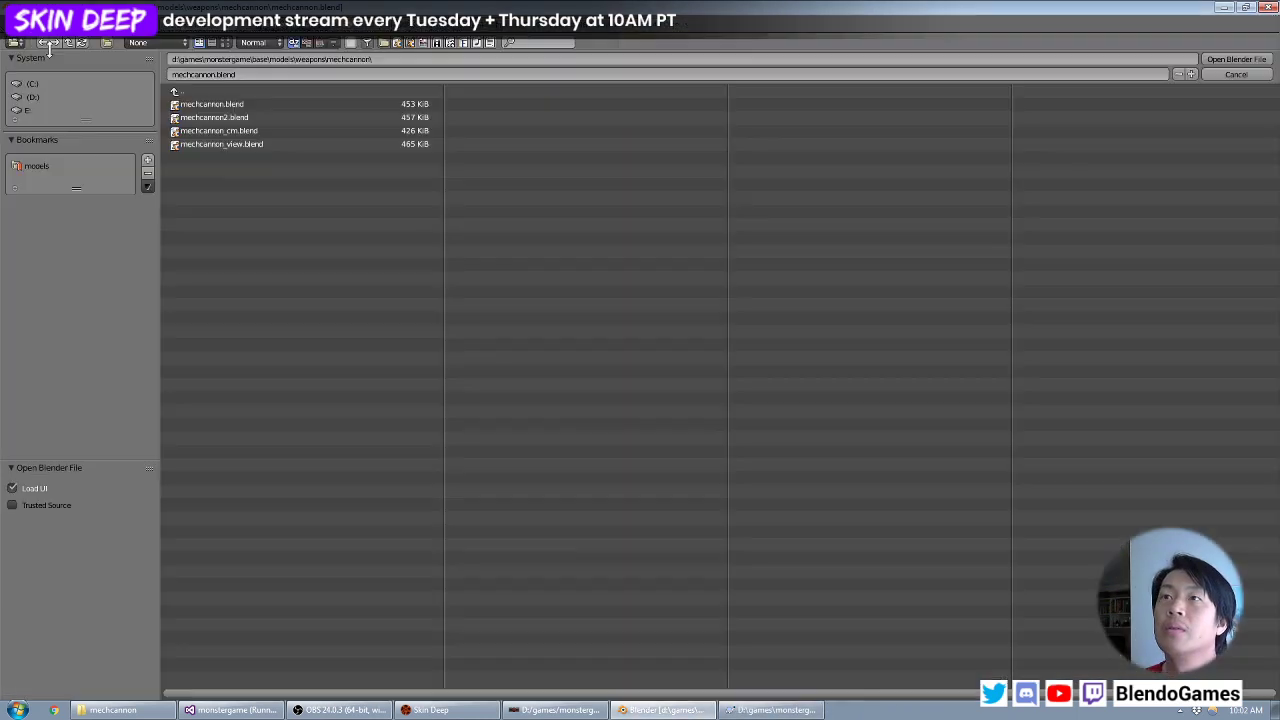
pyautogui.click(304, 120)
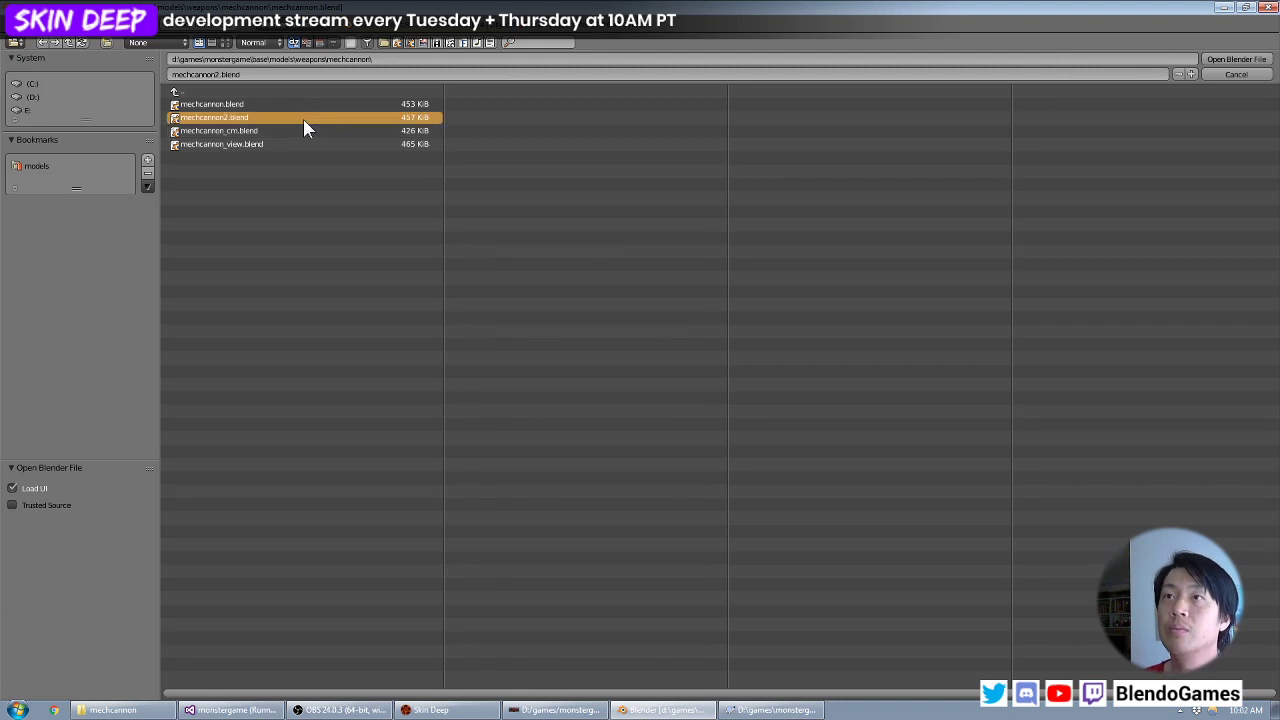
pyautogui.click(1240, 60)
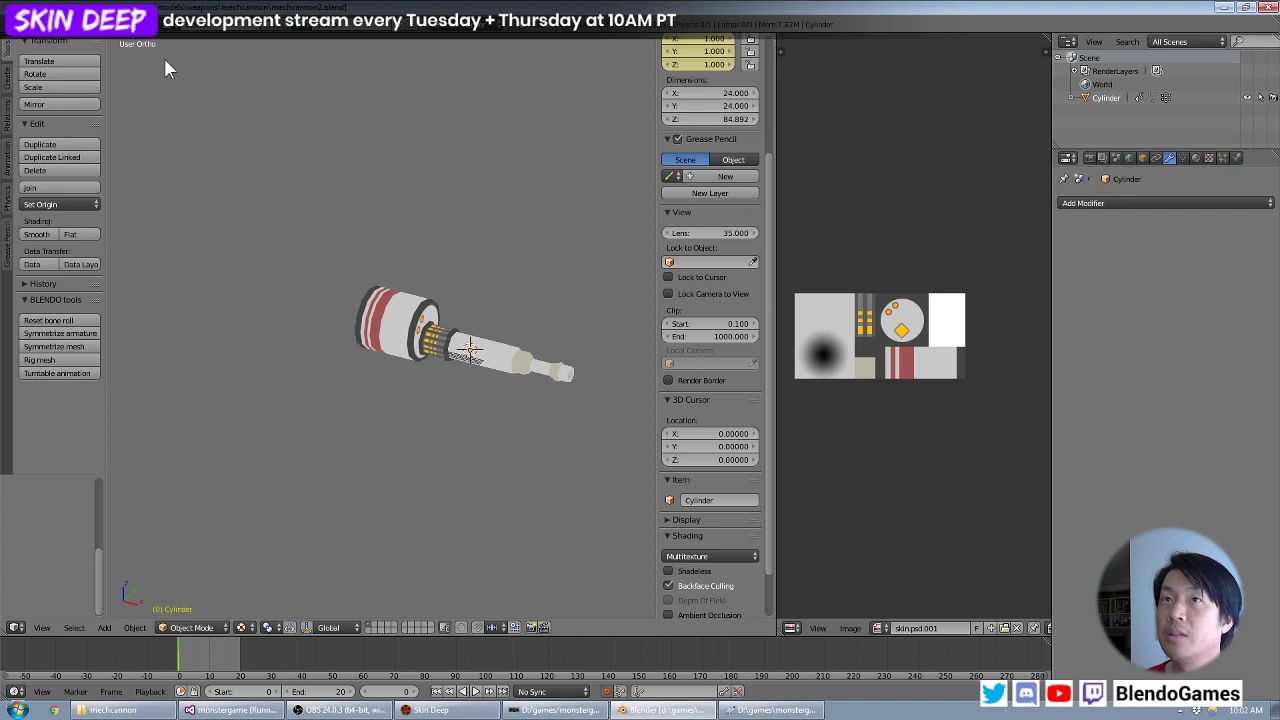
pyautogui.click(34, 30)
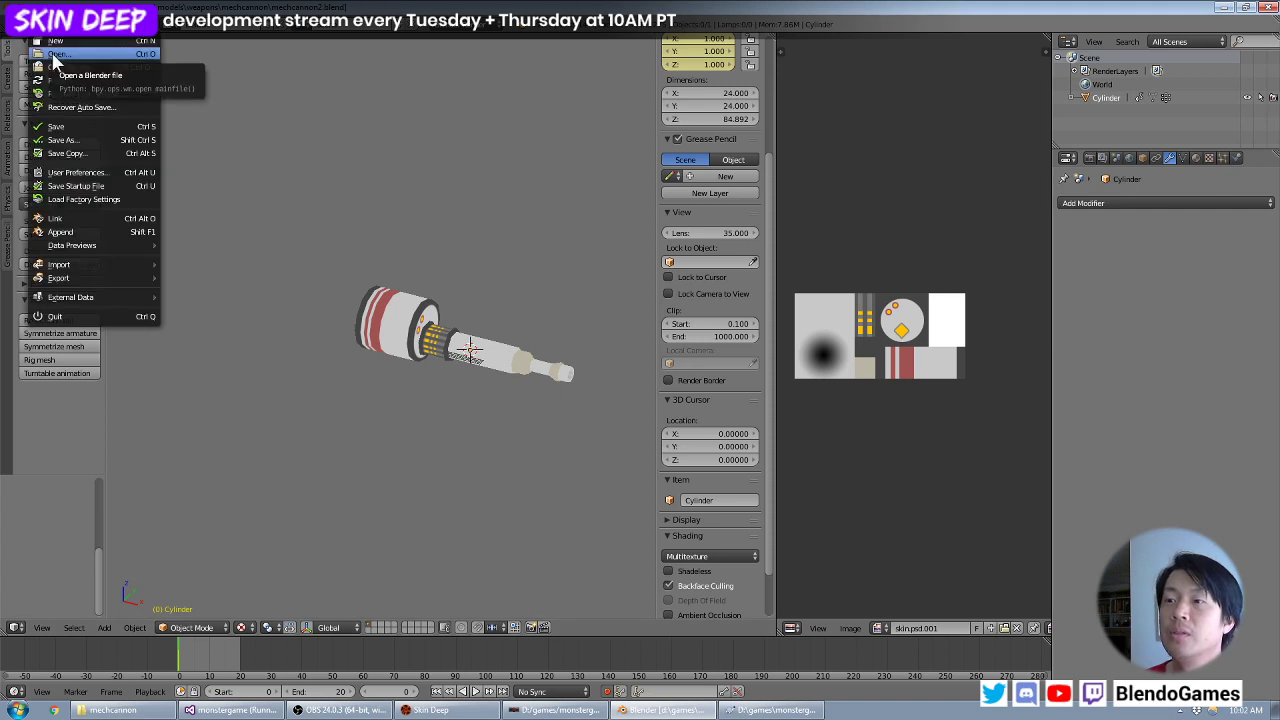
# Switch to Windows Explorer and permanently delete mechcannon.blend from the mechcannon folder.
pyautogui.click(113, 710)
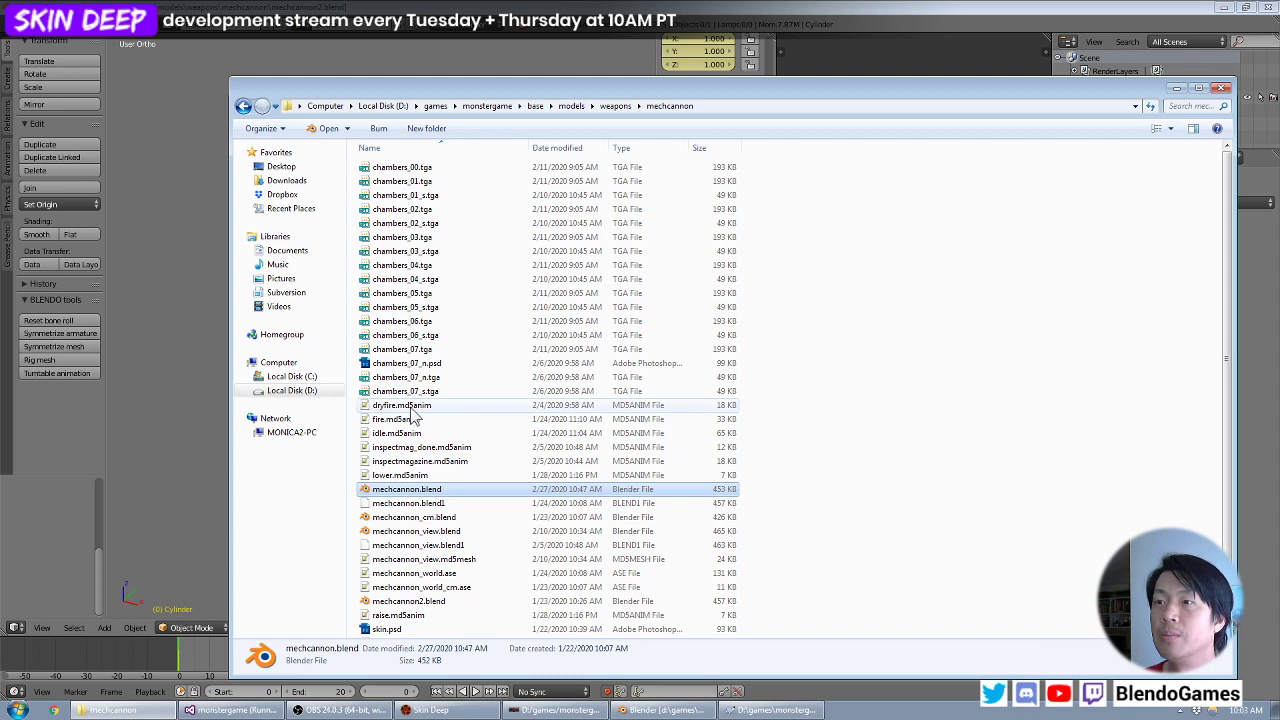
pyautogui.scroll(-2, 413, 418)
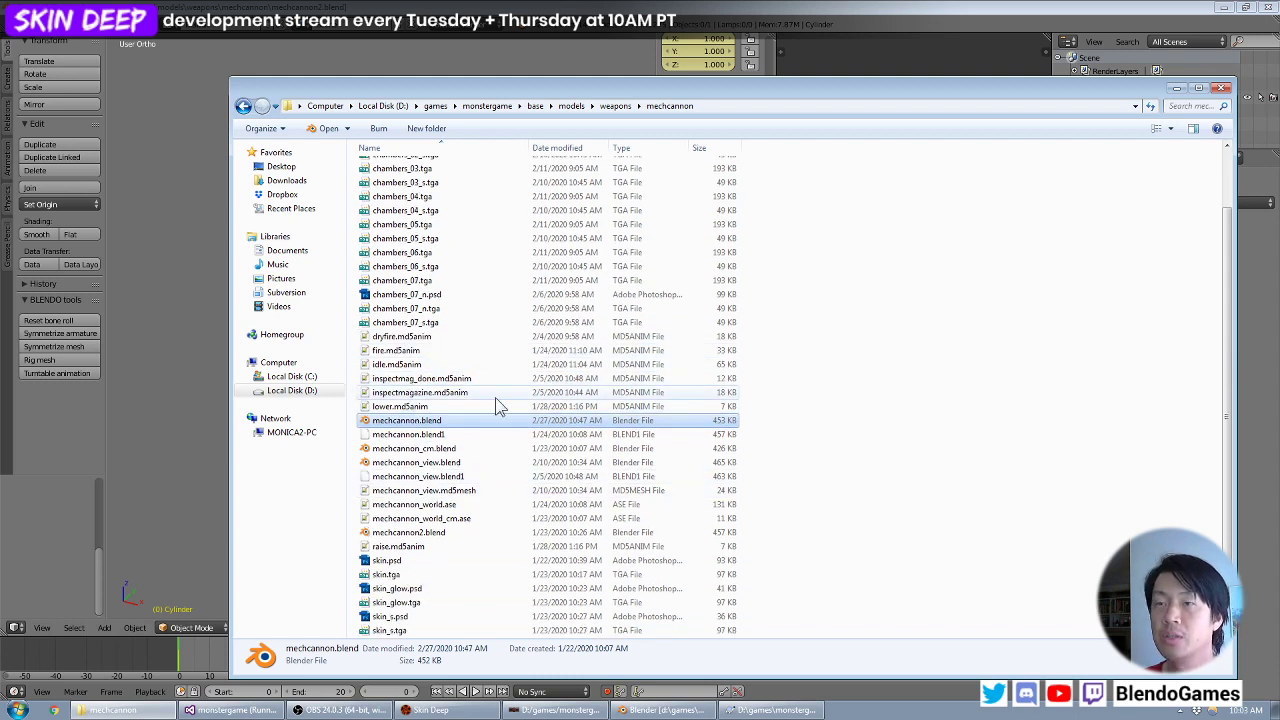
pyautogui.hotkey('shift', 'Delete')
pyautogui.press('Return')
# Rename mechcannon2.blend to mechcannon.blend.
pyautogui.click(408, 532)
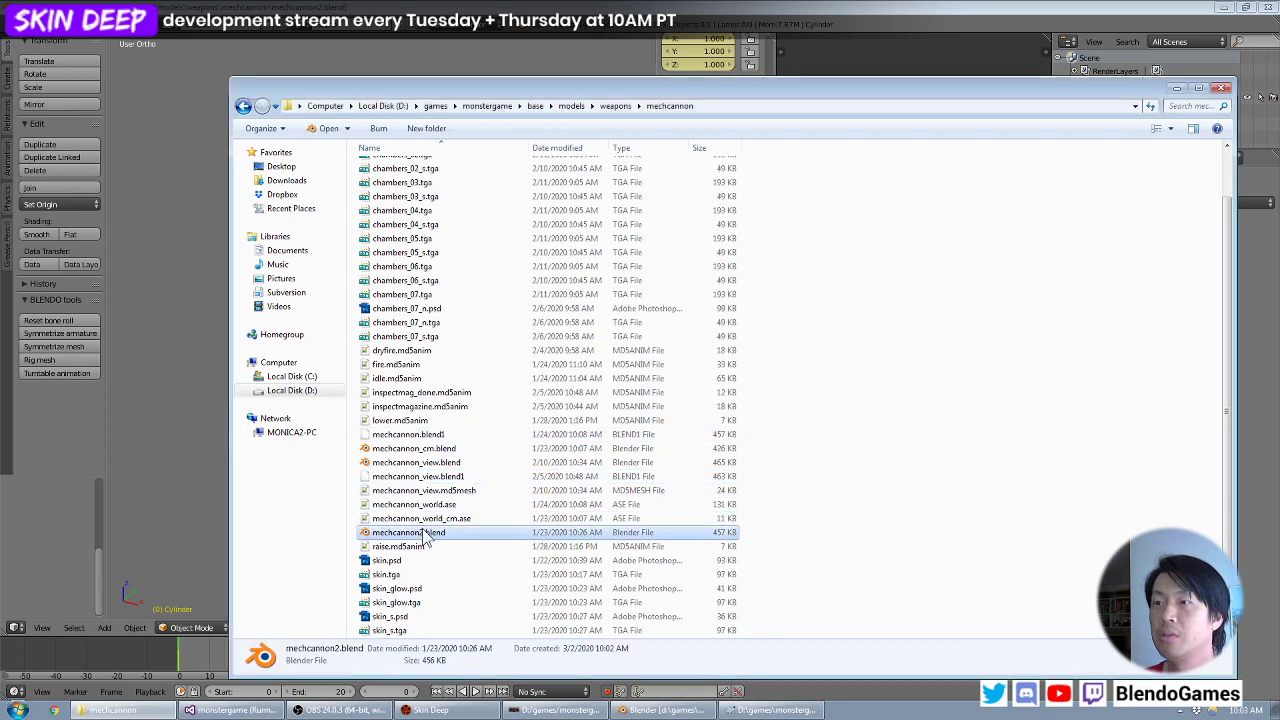
pyautogui.click(420, 532)
pyautogui.click(432, 533)
pyautogui.press('BackSpace')
pyautogui.press('Return')
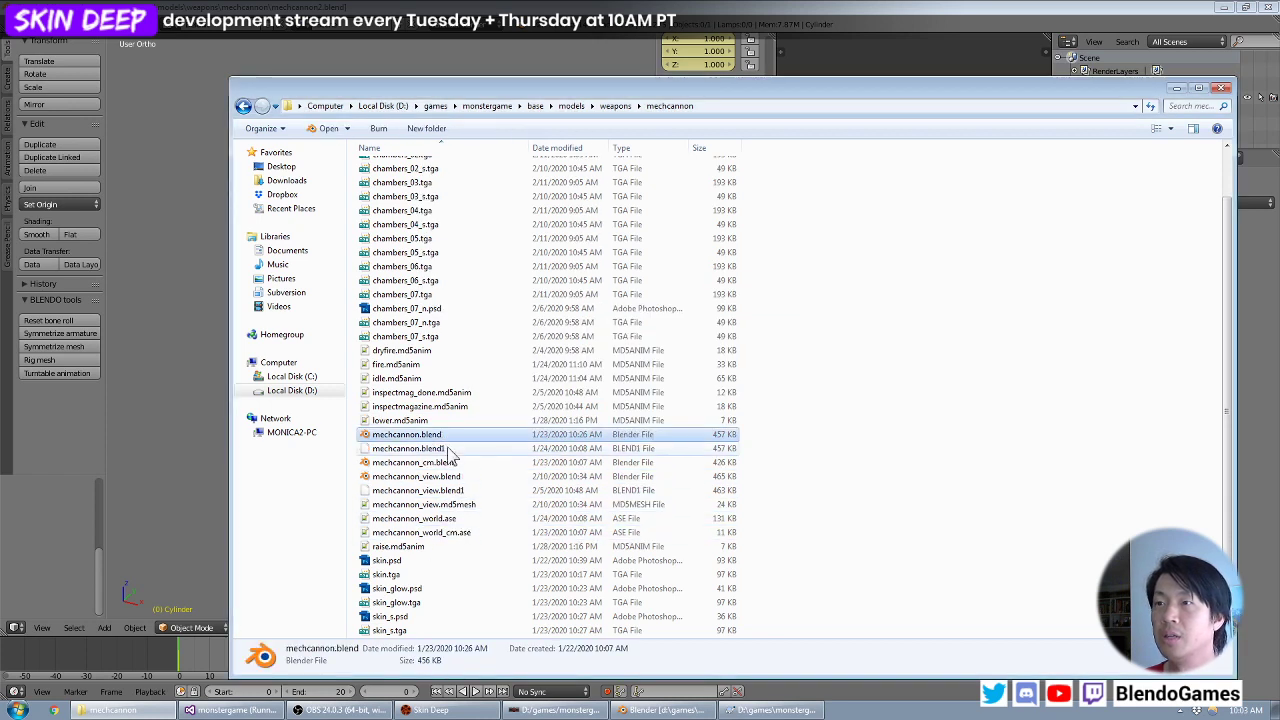
# Switch to Blender and open the replaced mechcannon.blend from the weapons\mechcannon folder.
pyautogui.click(54, 40)
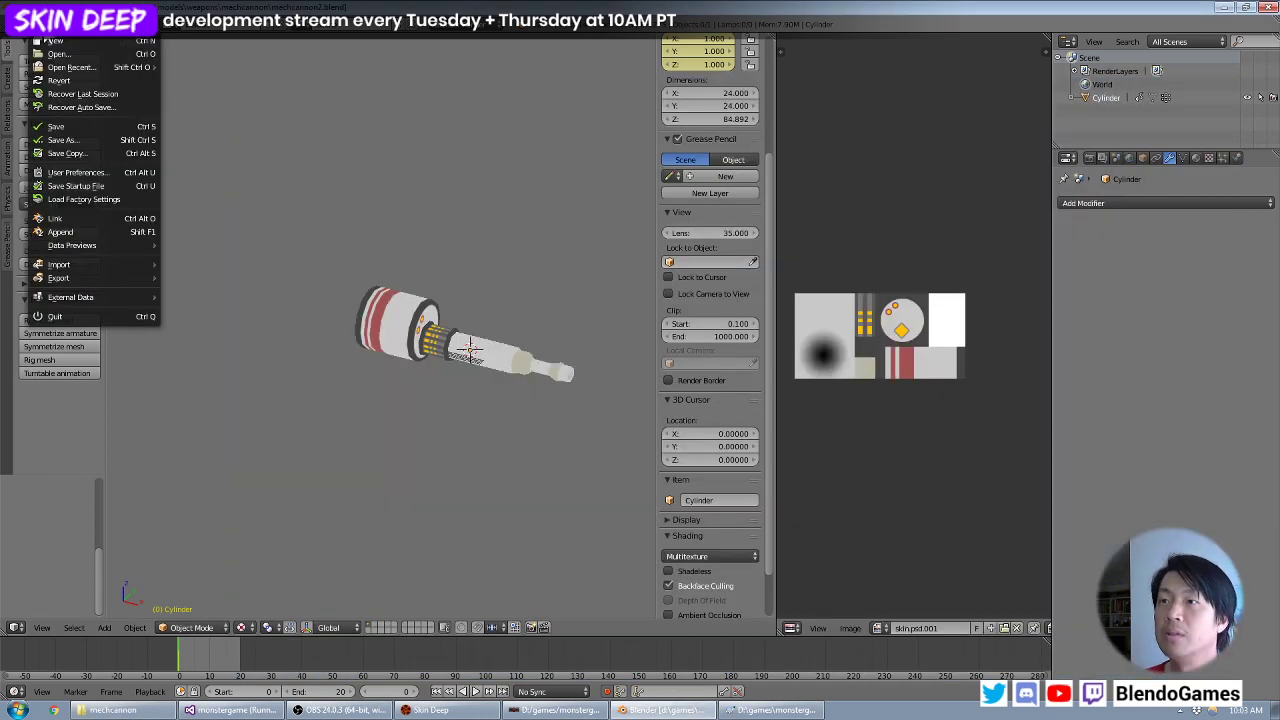
pyautogui.click(55, 59)
pyautogui.doubleClick(323, 105)
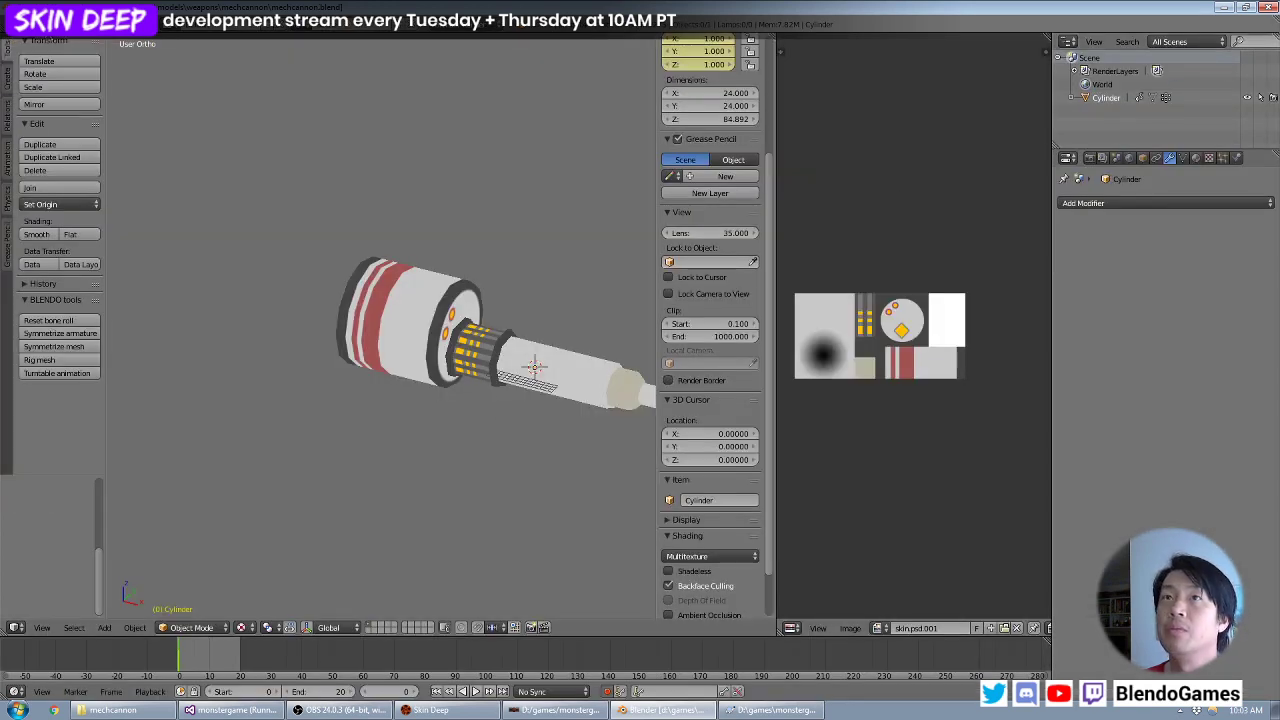
pyautogui.click(40, 24)
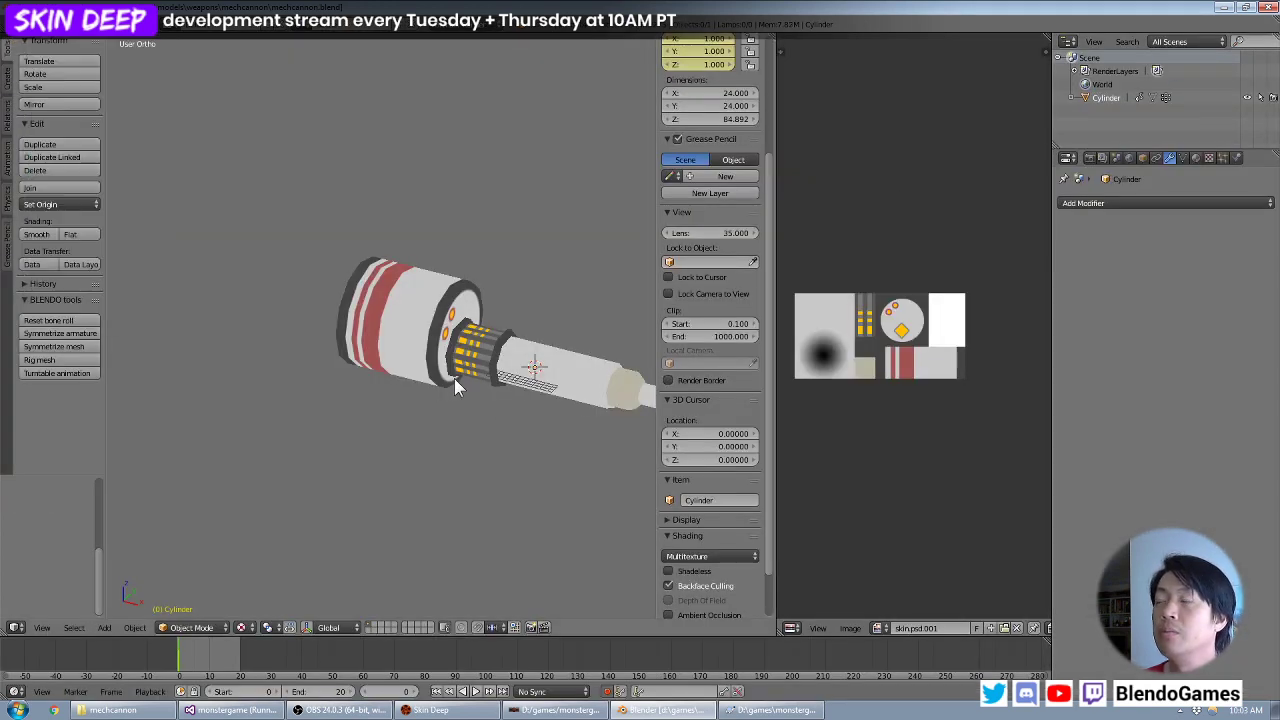
# Delete the linked faces of the cannon's barrel and yellow-marked collar in Edit Mode, keeping only the red-striped drum.
pyautogui.moveTo(454, 378)
pyautogui.mouseDown(button='middle')
pyautogui.moveTo(428, 386)
pyautogui.moveTo(563, 372)
pyautogui.moveTo(463, 348)
pyautogui.moveTo(435, 378)
pyautogui.moveTo(426, 363)
pyautogui.moveTo(560, 355)
pyautogui.moveTo(397, 346)
pyautogui.moveTo(456, 364)
pyautogui.moveTo(461, 384)
pyautogui.moveTo(458, 362)
pyautogui.mouseUp(button='middle')
pyautogui.scroll(5, 458, 362)
pyautogui.rightClick(423, 342)
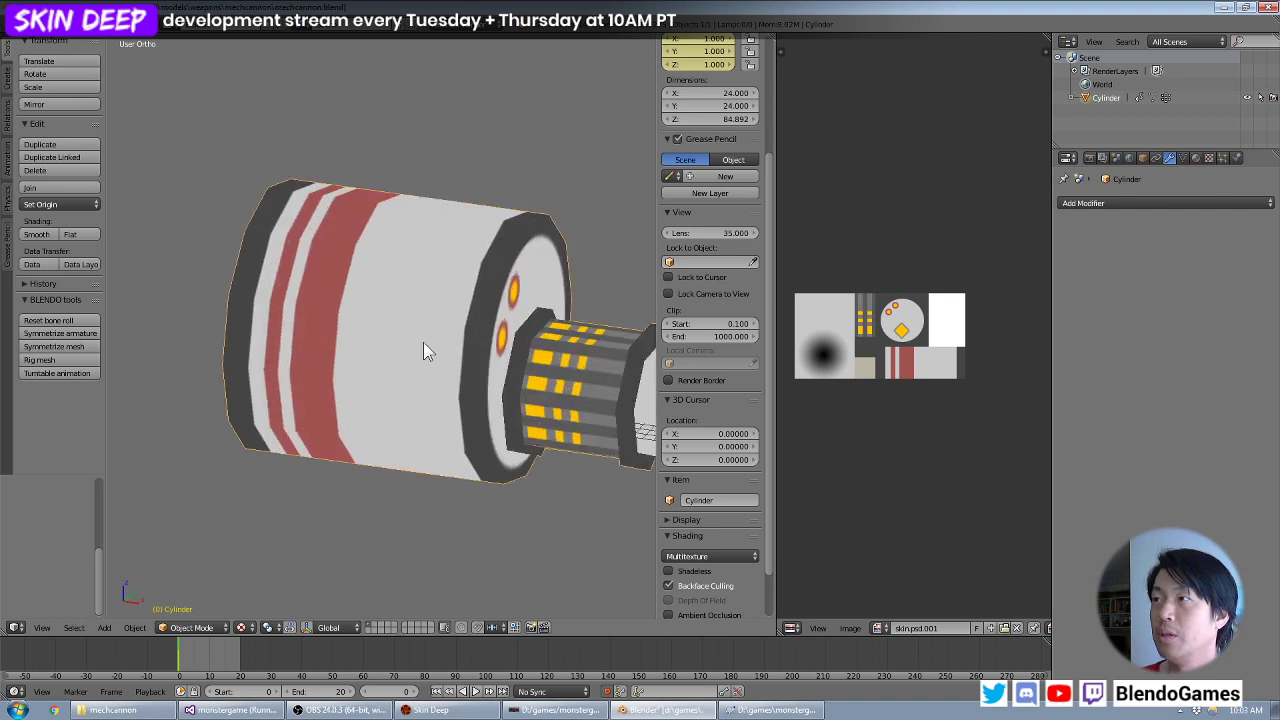
pyautogui.press('Tab')
pyautogui.rightClick(424, 342)
pyautogui.moveTo(417, 513); pyautogui.dragTo(649, 419, button='middle')
pyautogui.rightClick(601, 394)
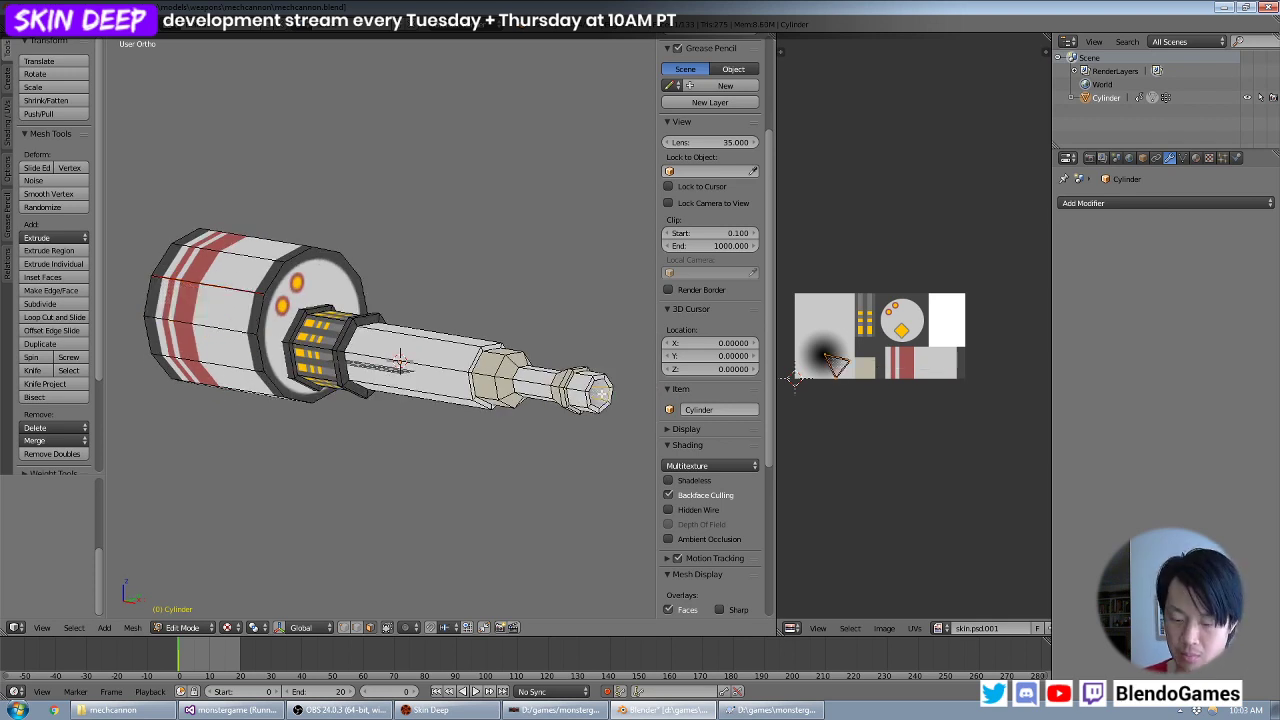
pyautogui.press('l')
pyautogui.press('x')
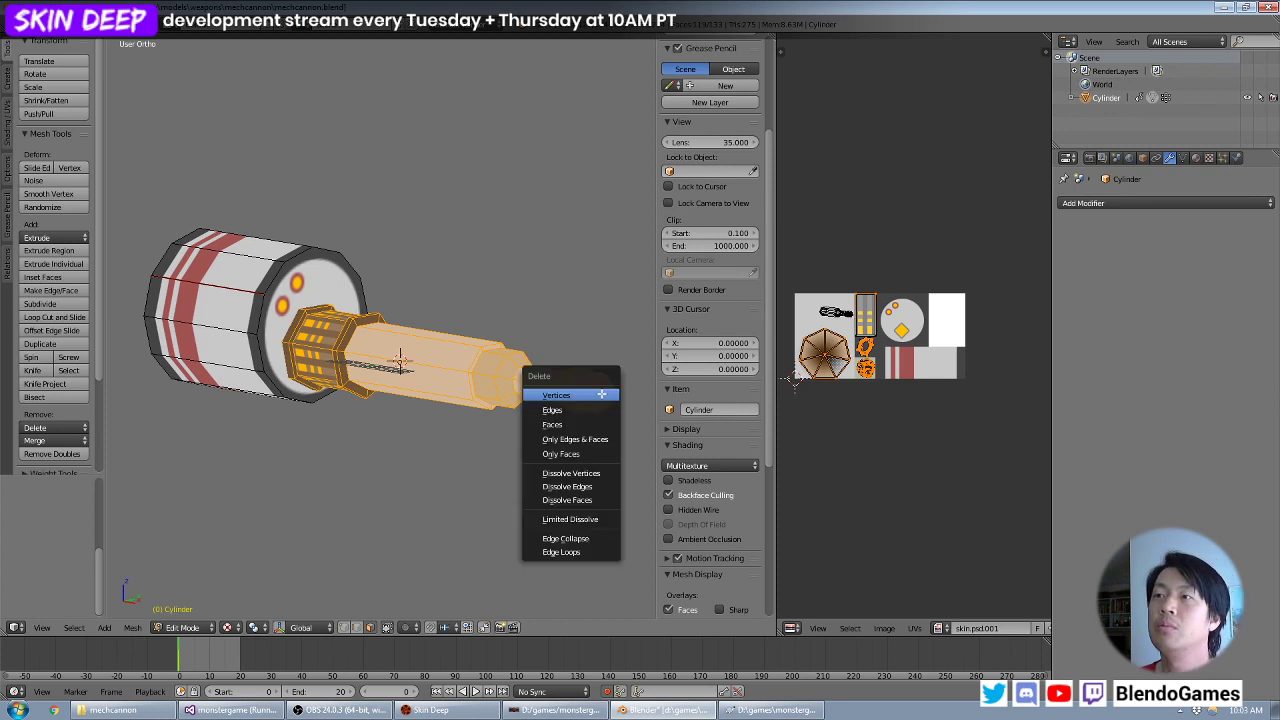
pyautogui.press('Escape')
pyautogui.press('x')
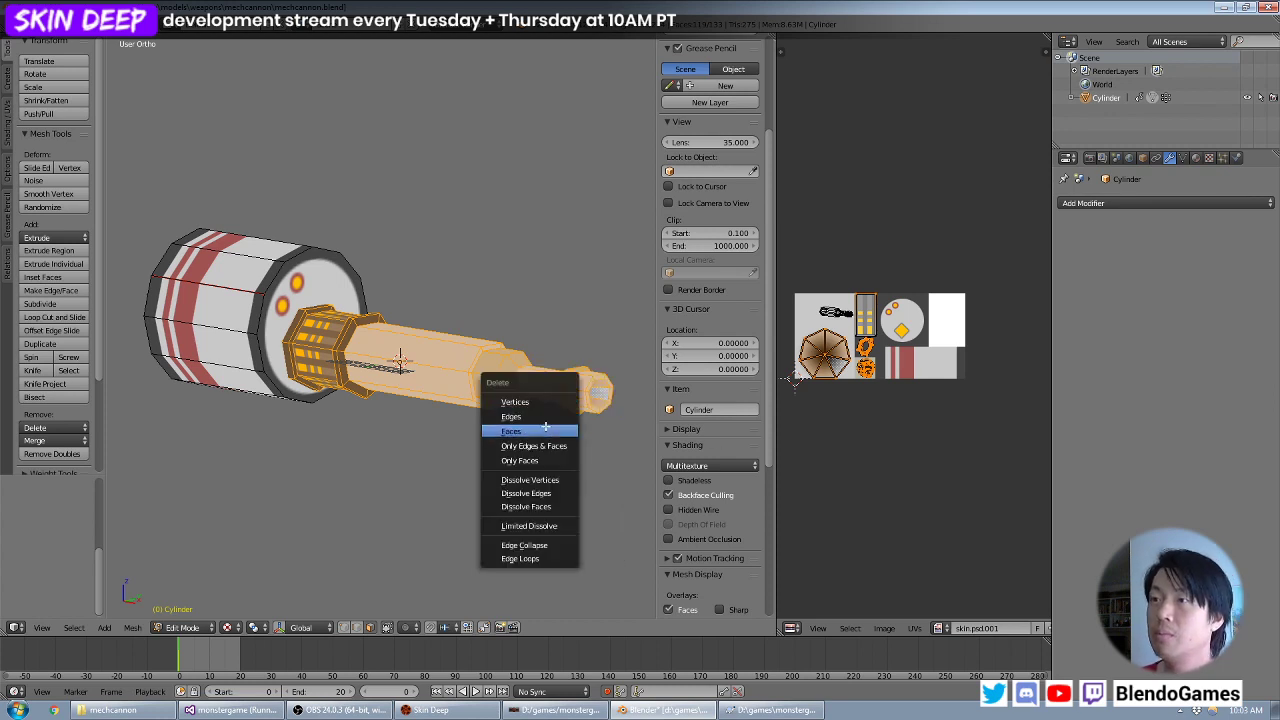
pyautogui.click(543, 425)
# Return to Object Mode and, in front view, move the drum along X to roughly the centre of the scene.
pyautogui.press('Tab')
pyautogui.press('KP_1')
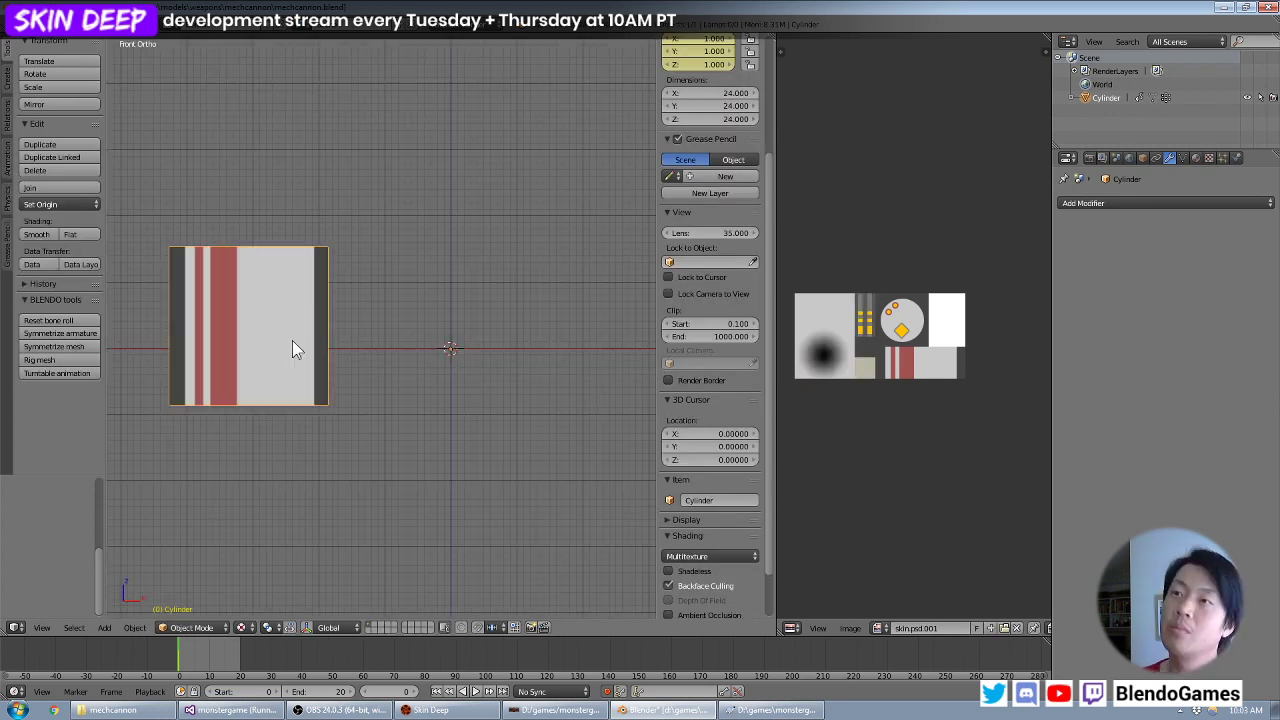
pyautogui.scroll(-2, 296, 348)
pyautogui.press('g')
pyautogui.press('x')
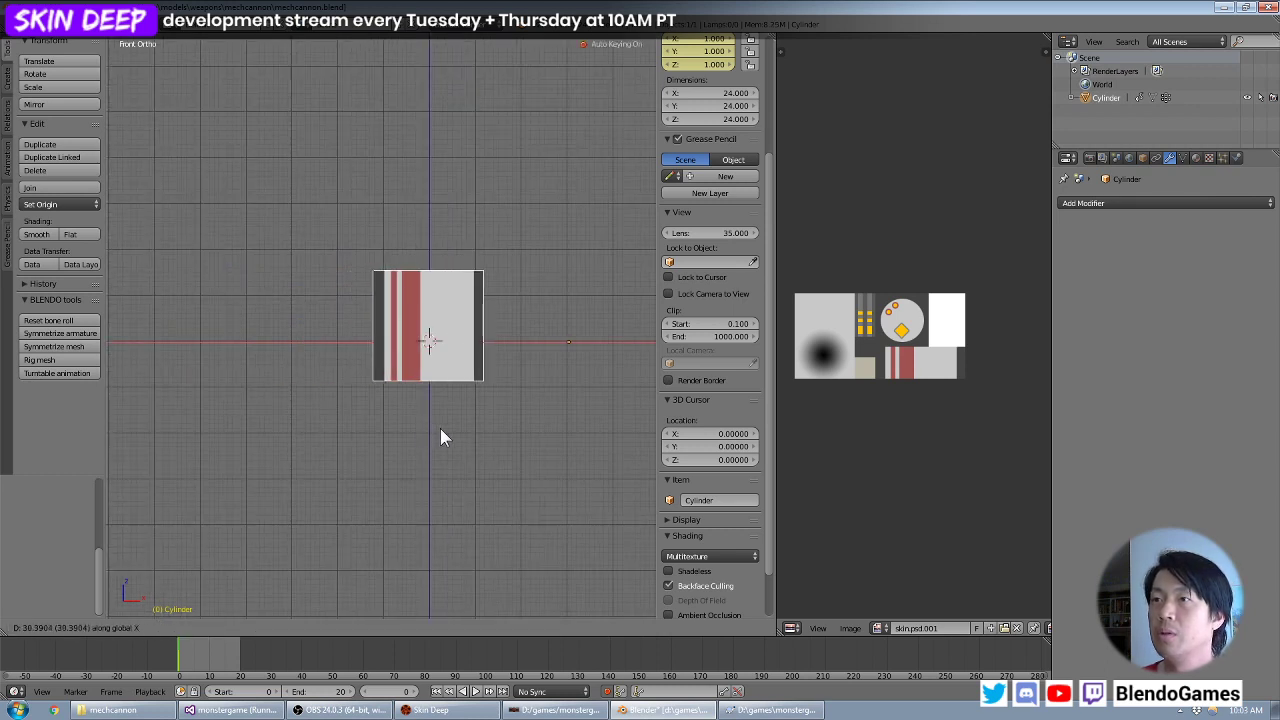
pyautogui.click(445, 437)
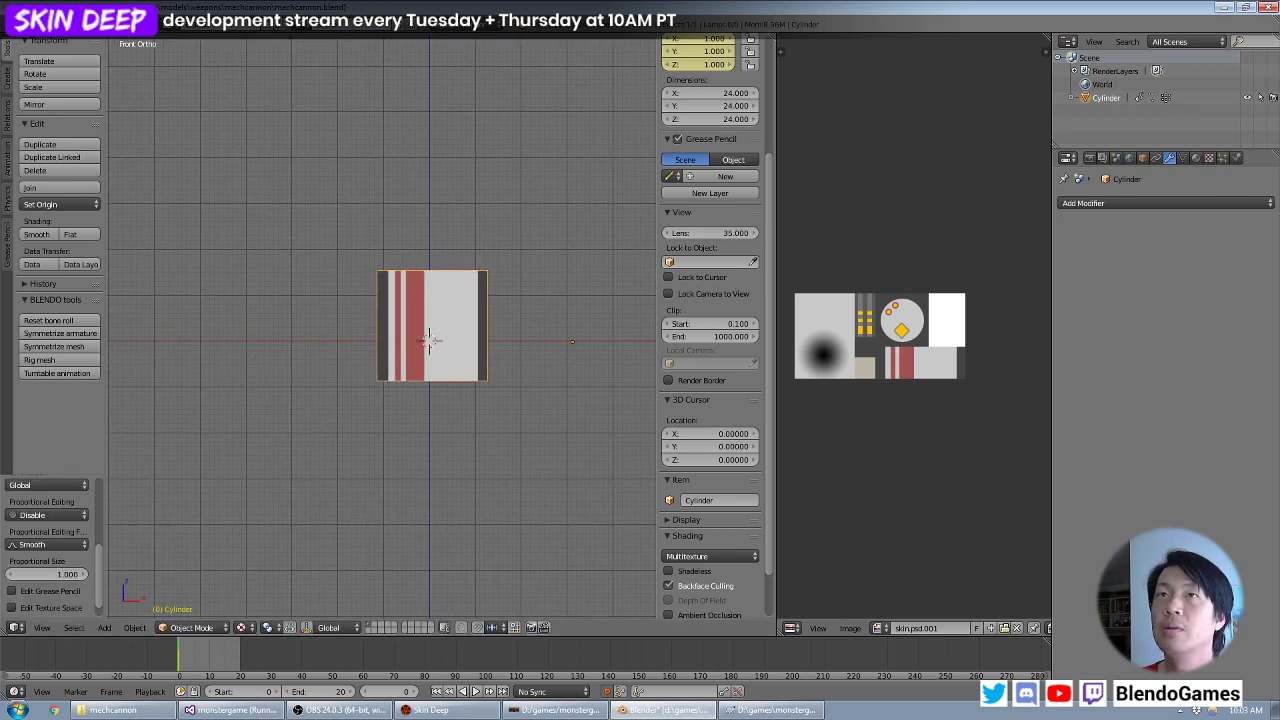
# Save the model as drum.blend in monstergame\base\models\objects\debris_mechcannon.
pyautogui.click(35, 23)
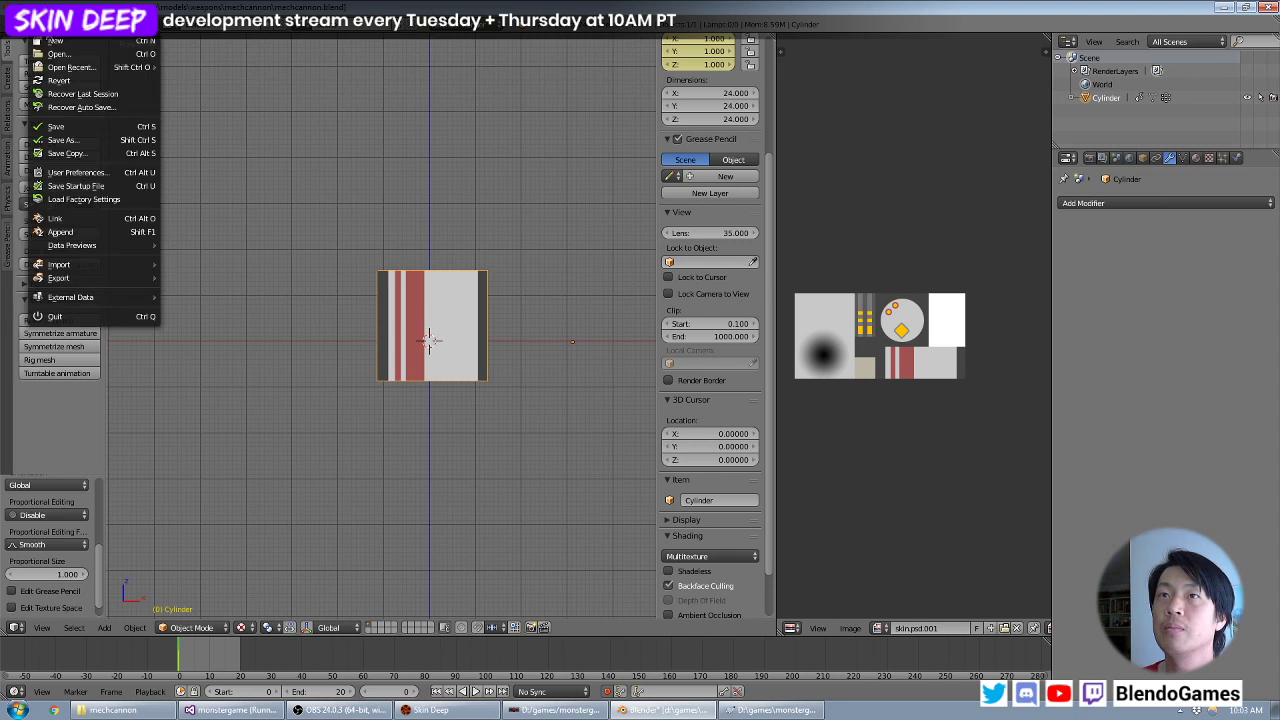
pyautogui.click(76, 142)
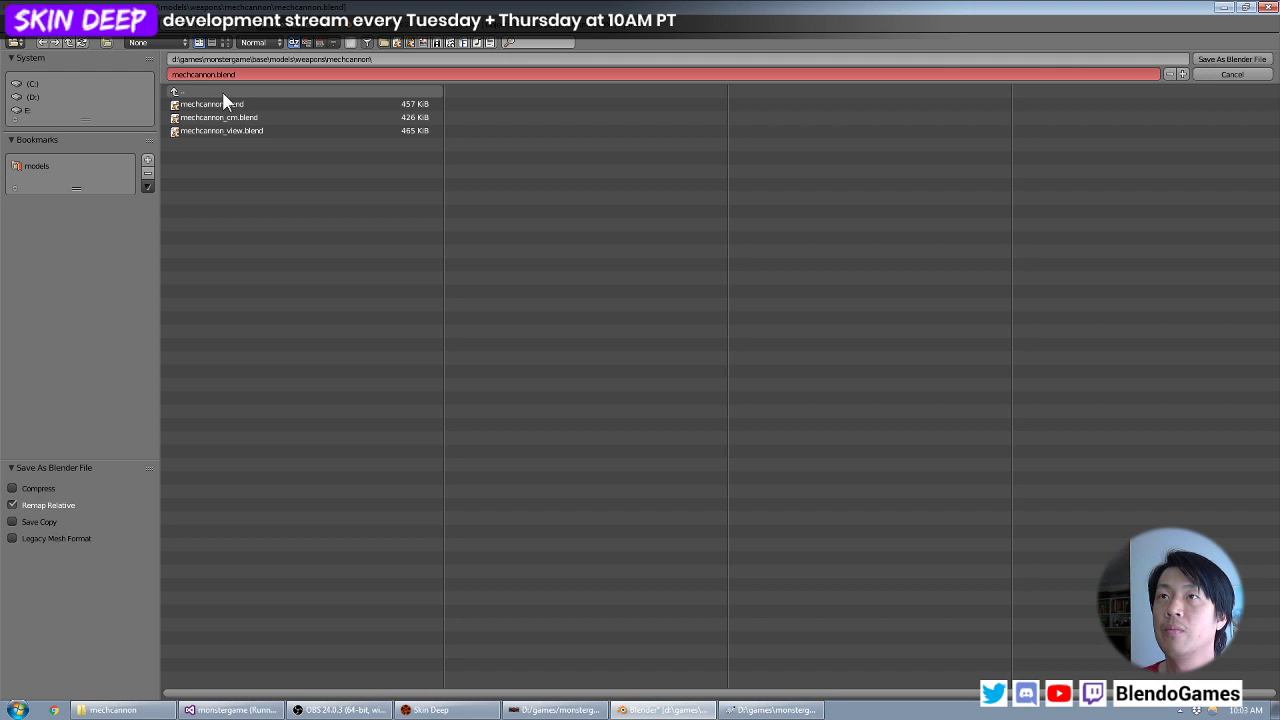
pyautogui.click(221, 92)
pyautogui.click(222, 93)
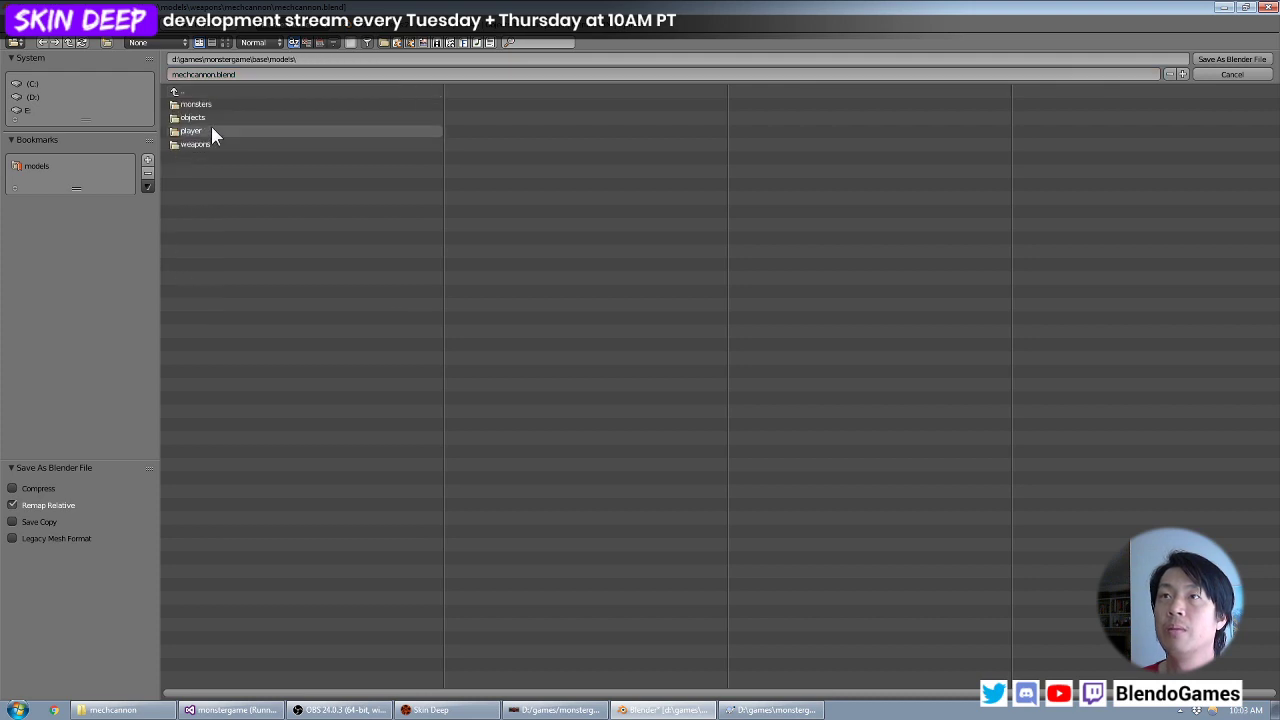
pyautogui.click(212, 128)
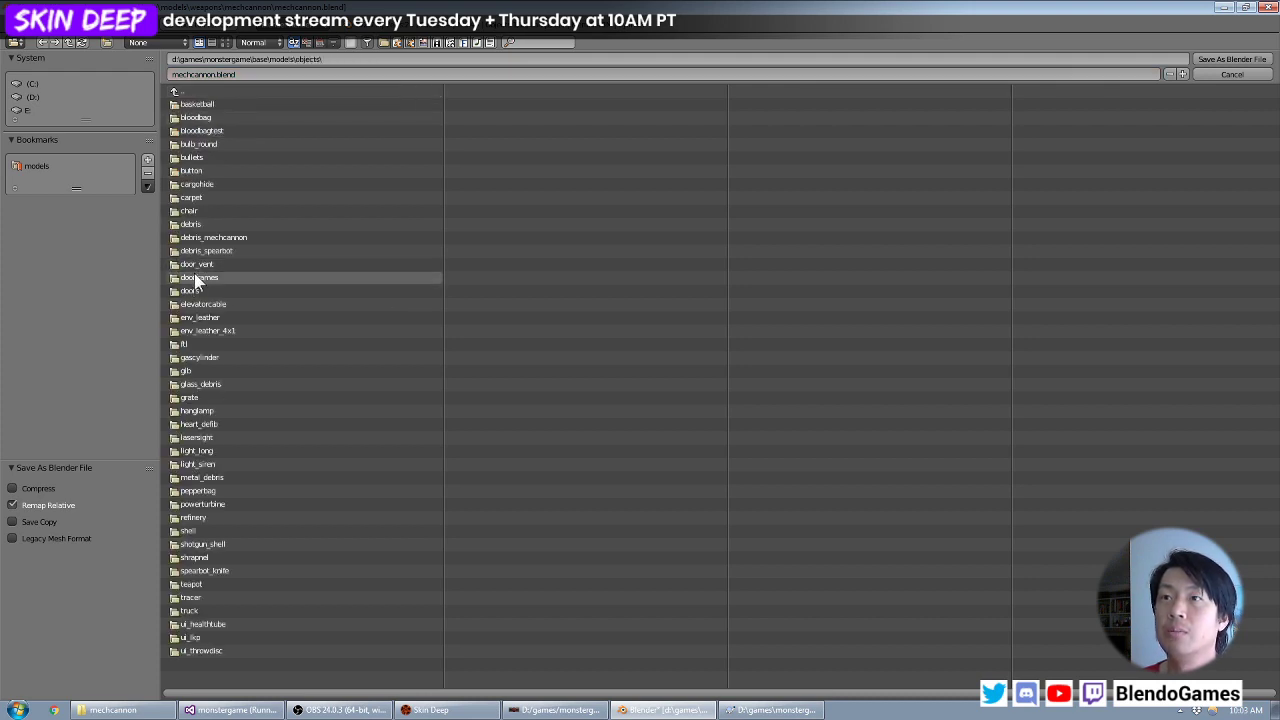
pyautogui.click(212, 239)
pyautogui.click(252, 75)
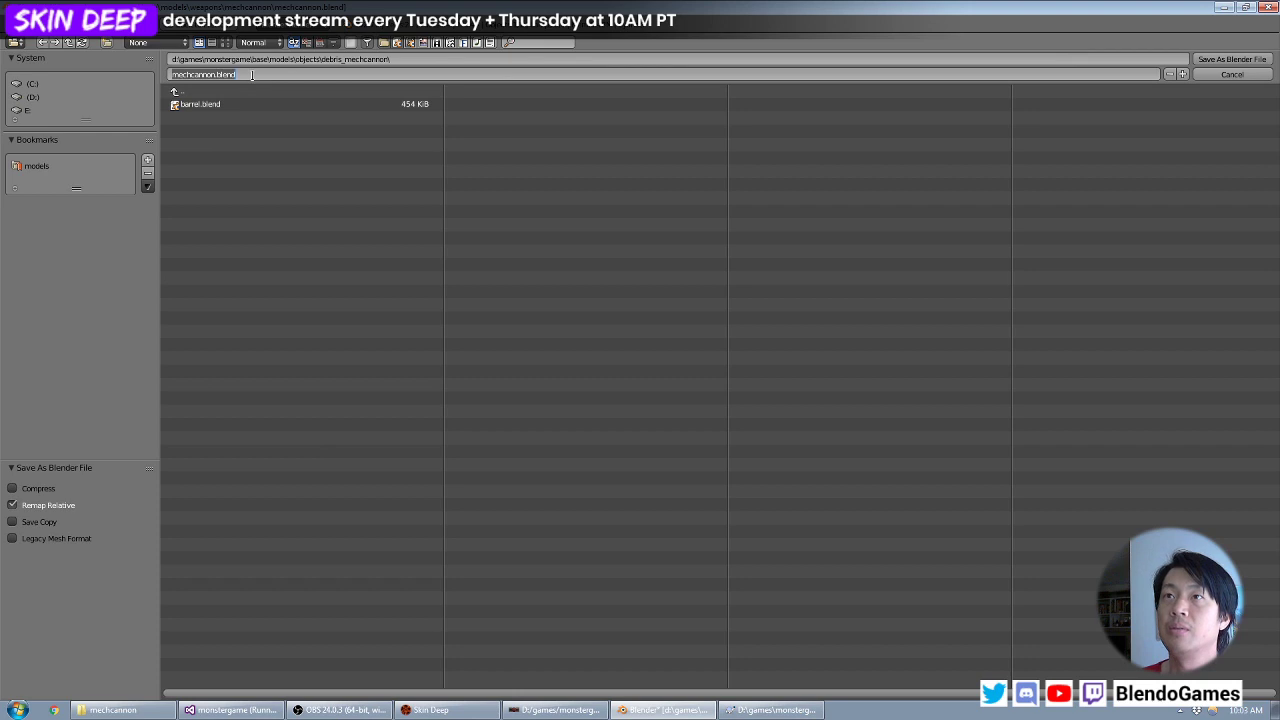
pyautogui.write('d')
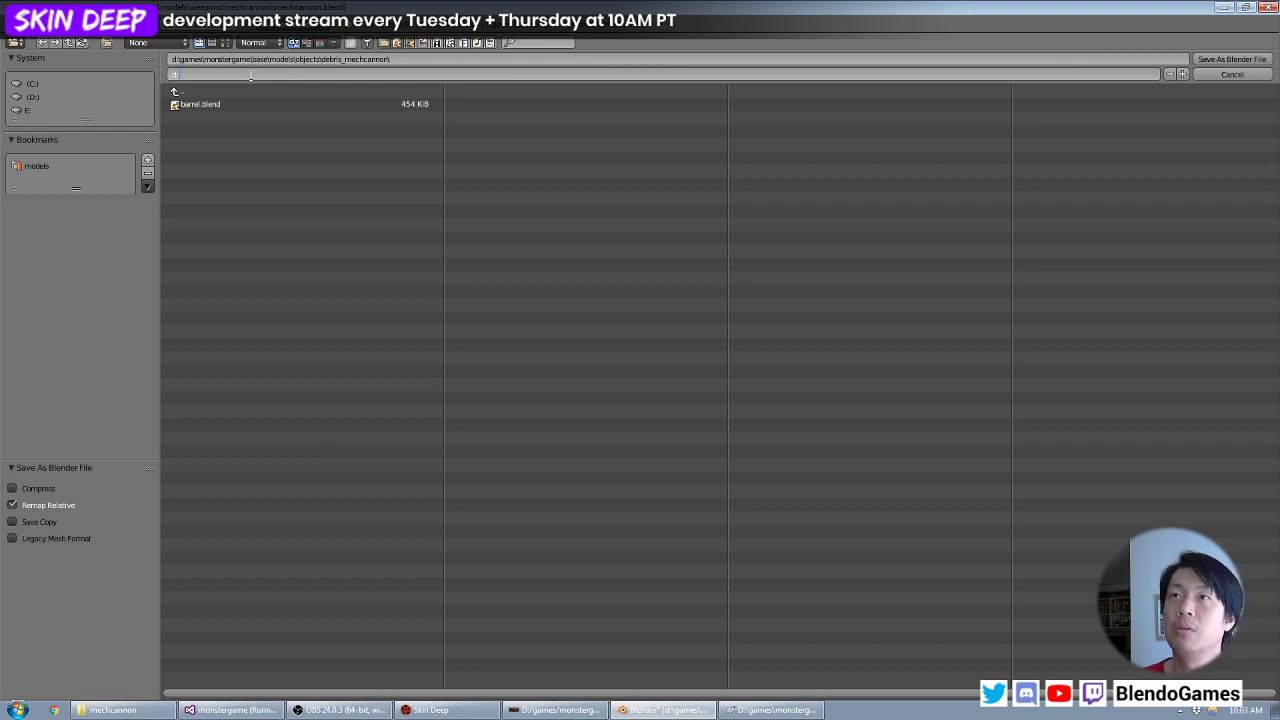
pyautogui.write('rum')
pyautogui.press('Return')
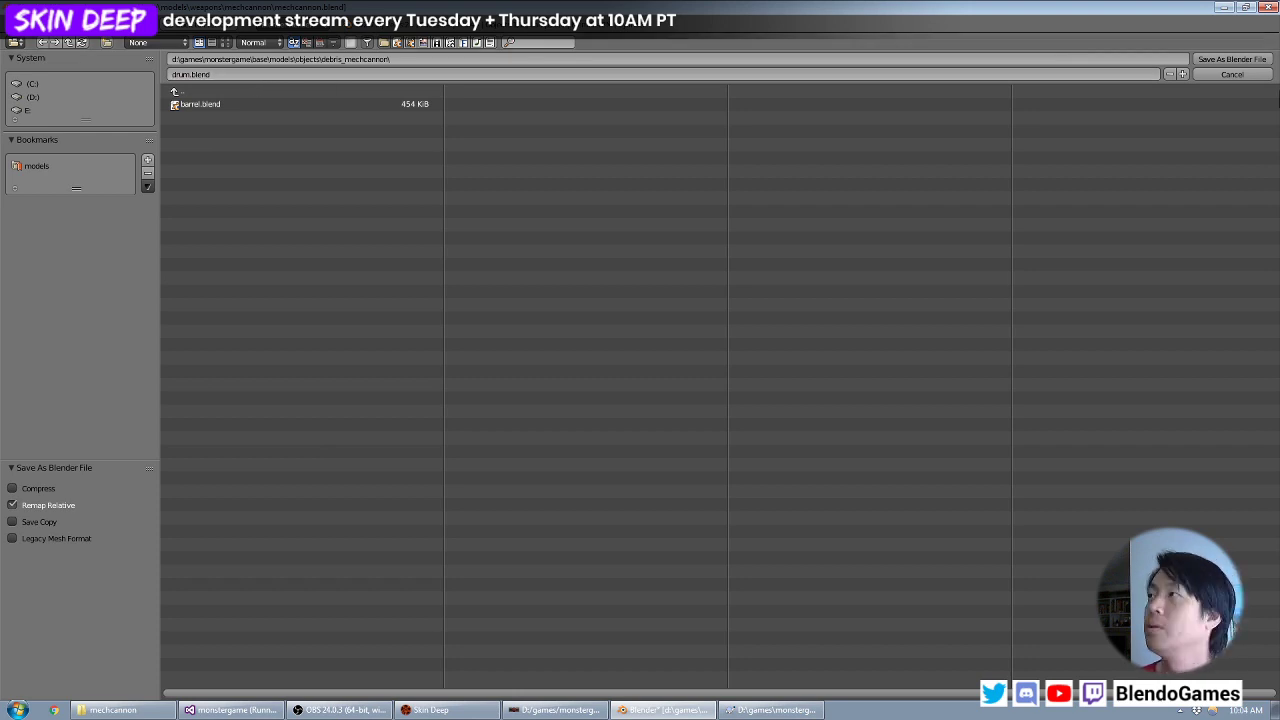
pyautogui.press('Return')
pyautogui.moveTo(571, 279); pyautogui.dragTo(462, 281, button='middle')
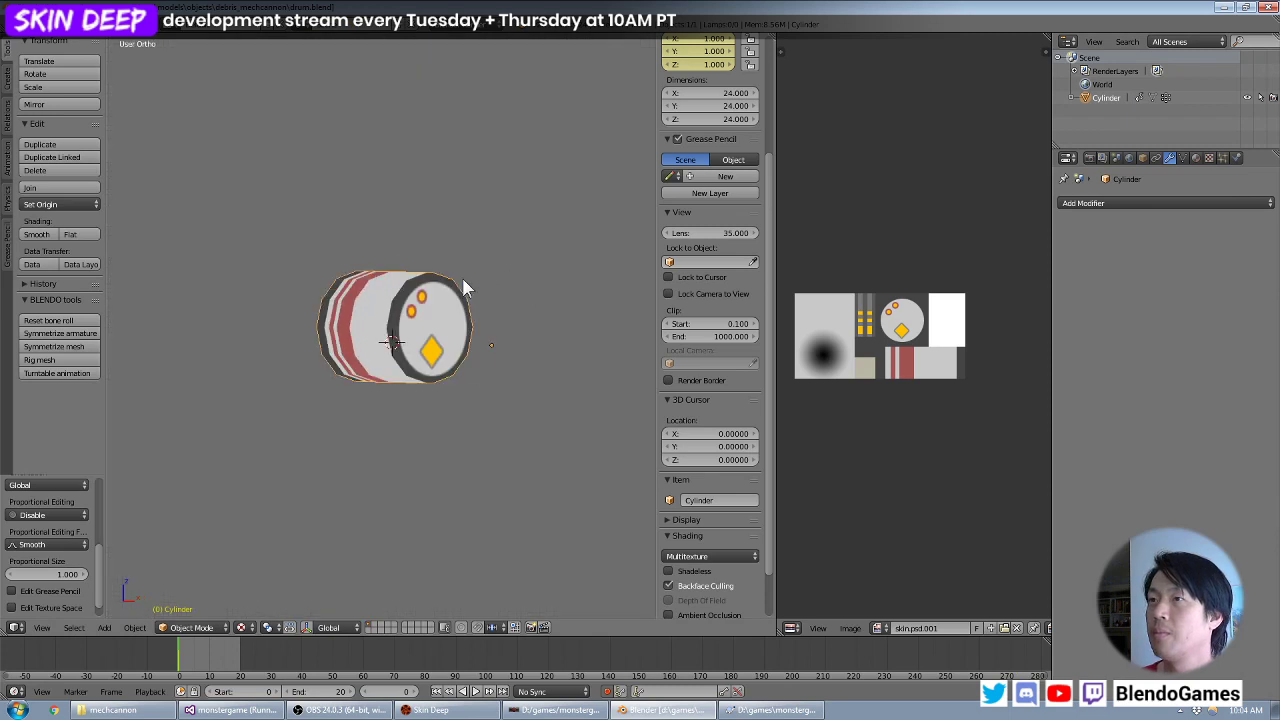
# Enter Edit Mode on the drum and select all of its faces.
pyautogui.press('Tab')
pyautogui.rightClick(441, 360)
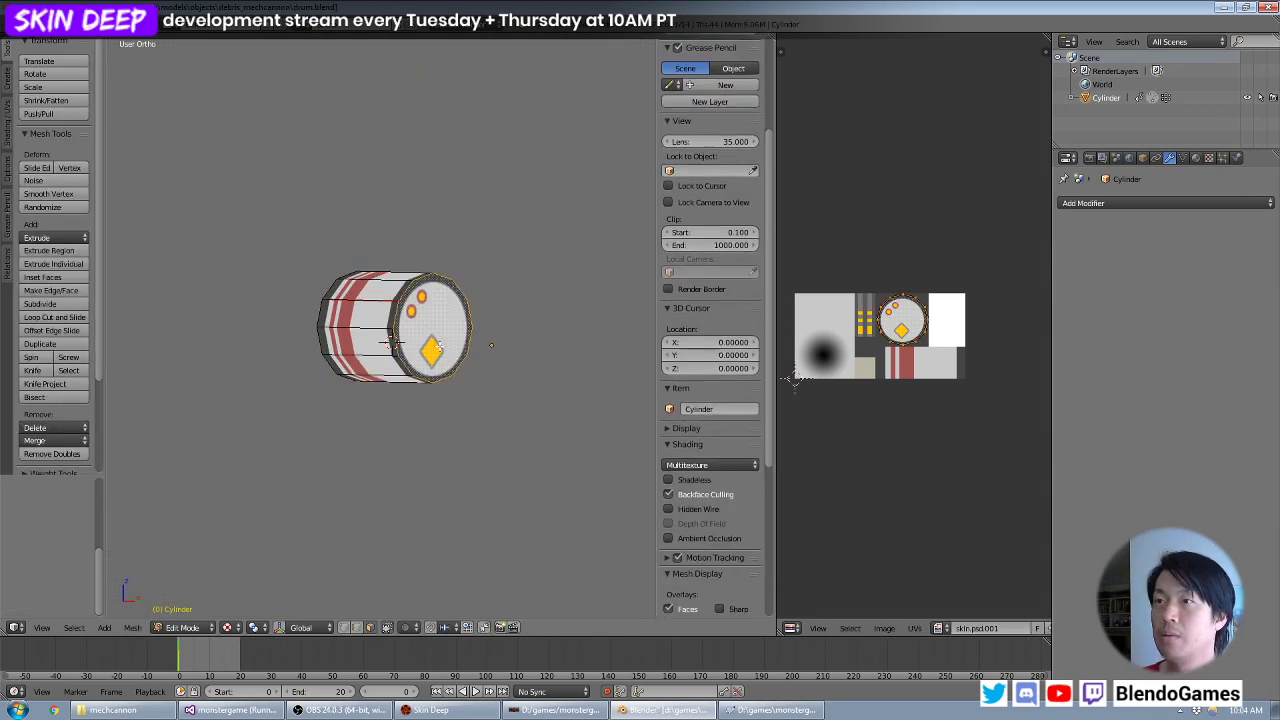
pyautogui.keyDown('shift'); pyautogui.moveTo(415, 282); pyautogui.dragTo(494, 309, button='middle'); pyautogui.keyUp('shift')
pyautogui.scroll(4, 465, 323)
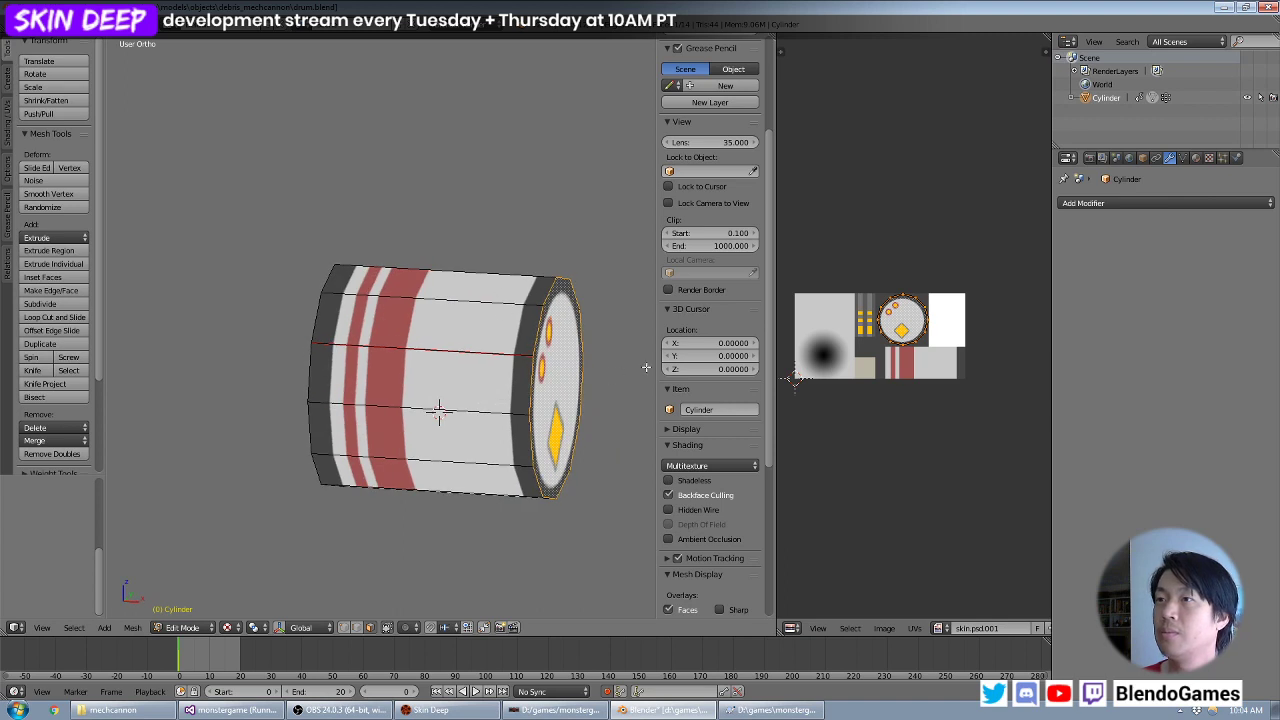
pyautogui.press('a')
pyautogui.press('a')
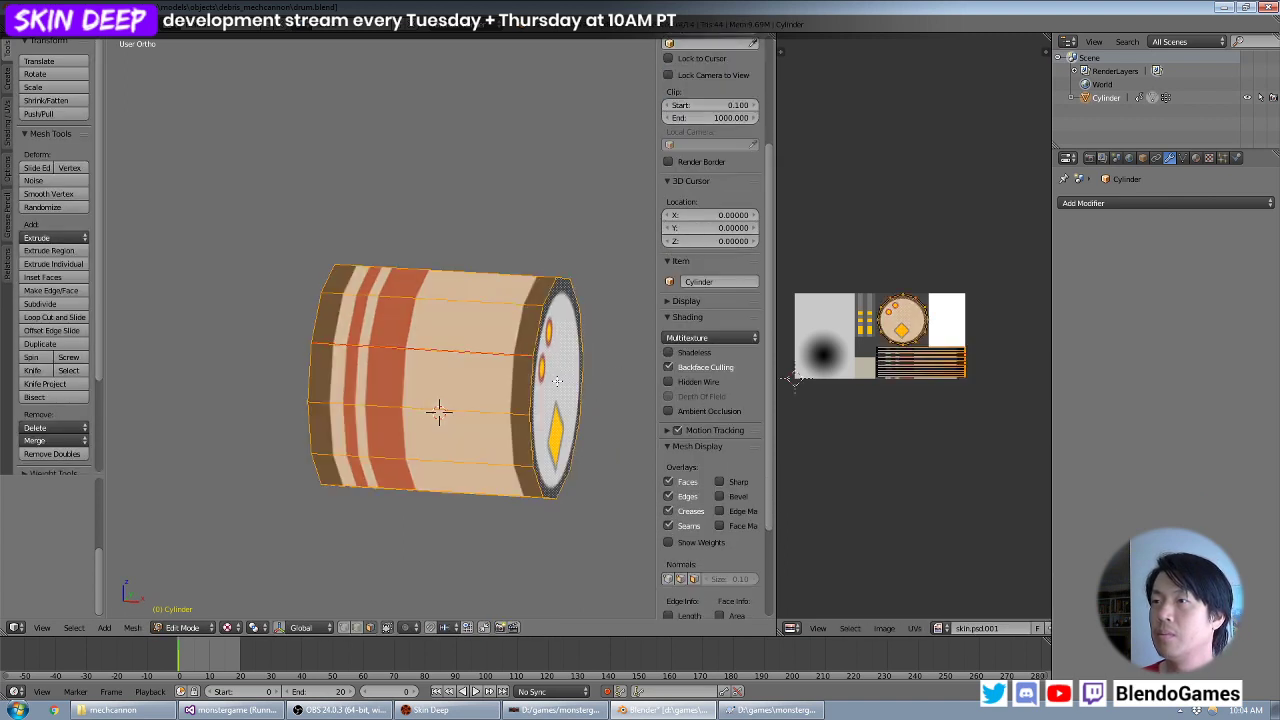
# Assign skin.psd from the objects\debris_mechcannon folder as the texture image for the selected drum faces.
pyautogui.press('Tab')
pyautogui.click(882, 628)
pyautogui.click(875, 598)
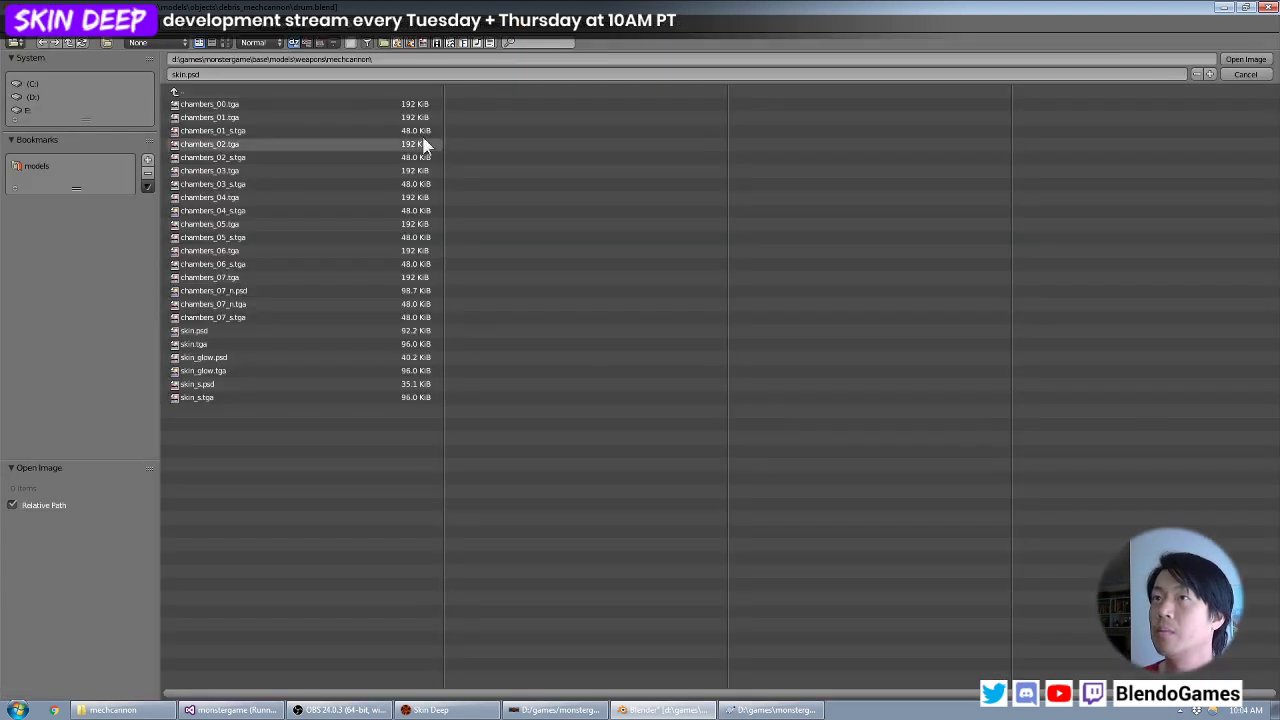
pyautogui.click(290, 90)
pyautogui.click(290, 90)
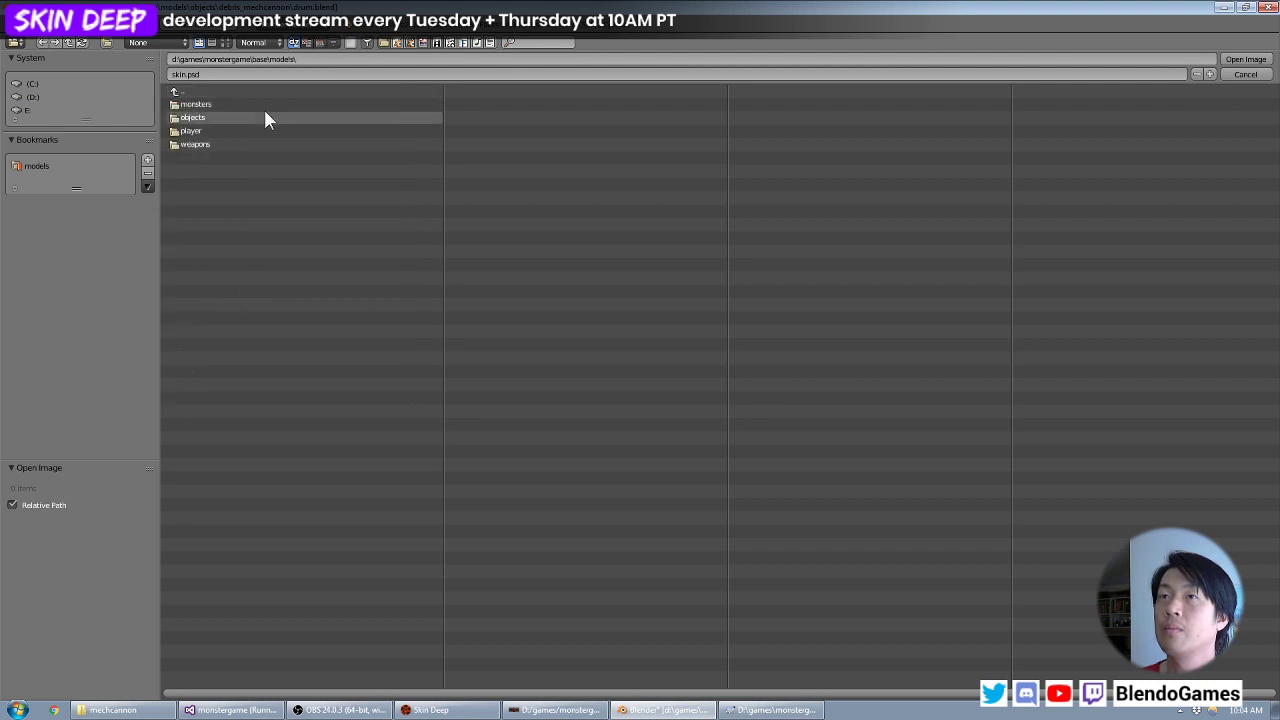
pyautogui.click(265, 118)
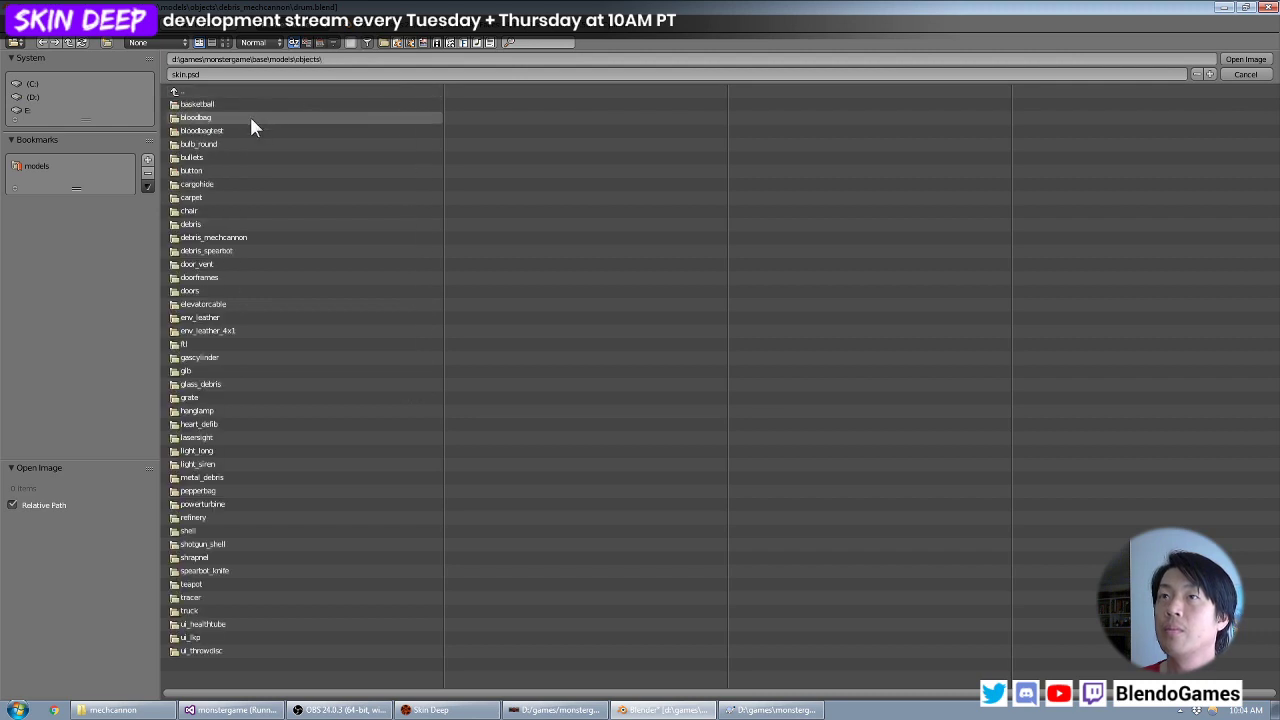
pyautogui.click(267, 237)
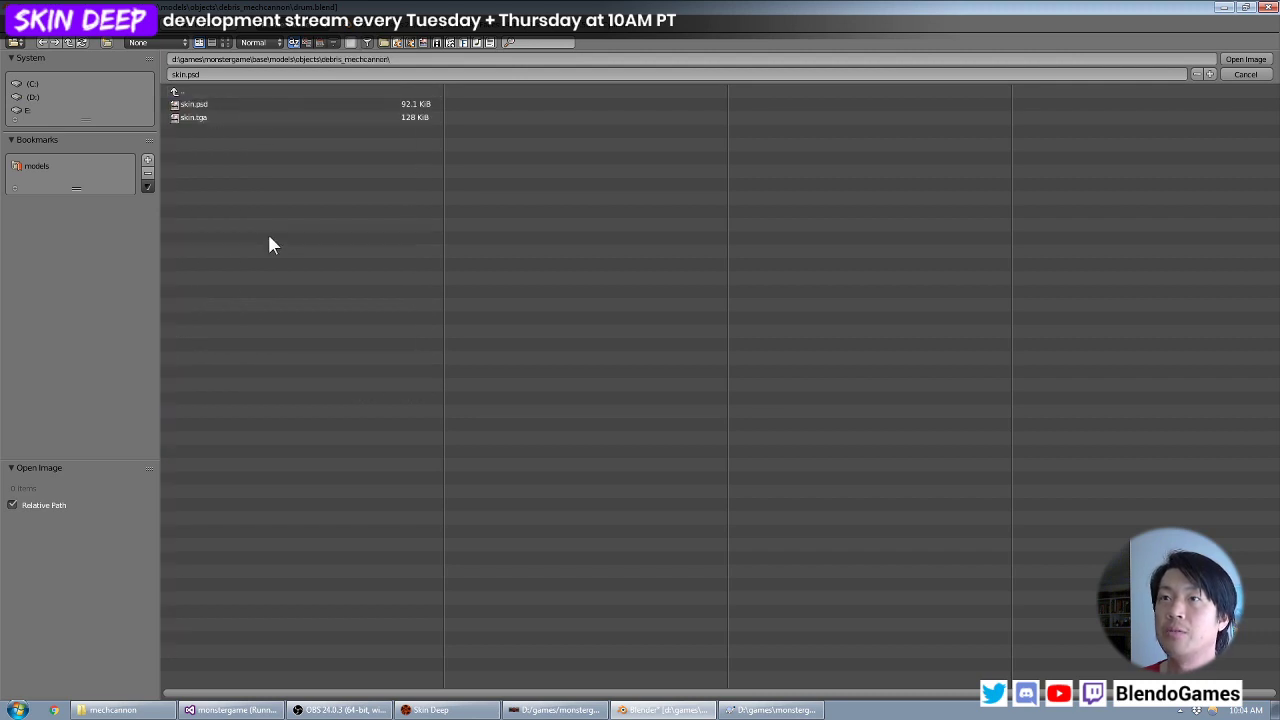
pyautogui.doubleClick(279, 106)
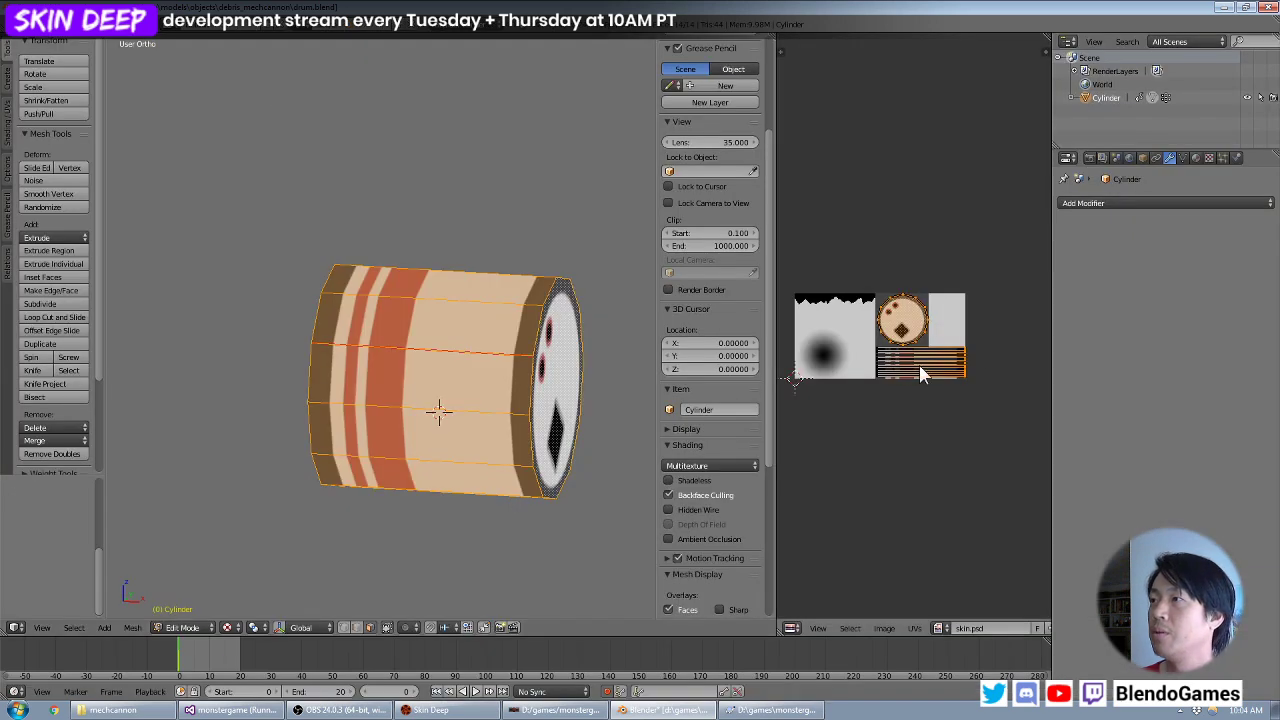
# Examine how the drum's end cap and side UVs line up with the new skin.psd in the UV view and on the model.
pyautogui.scroll(4, 920, 370)
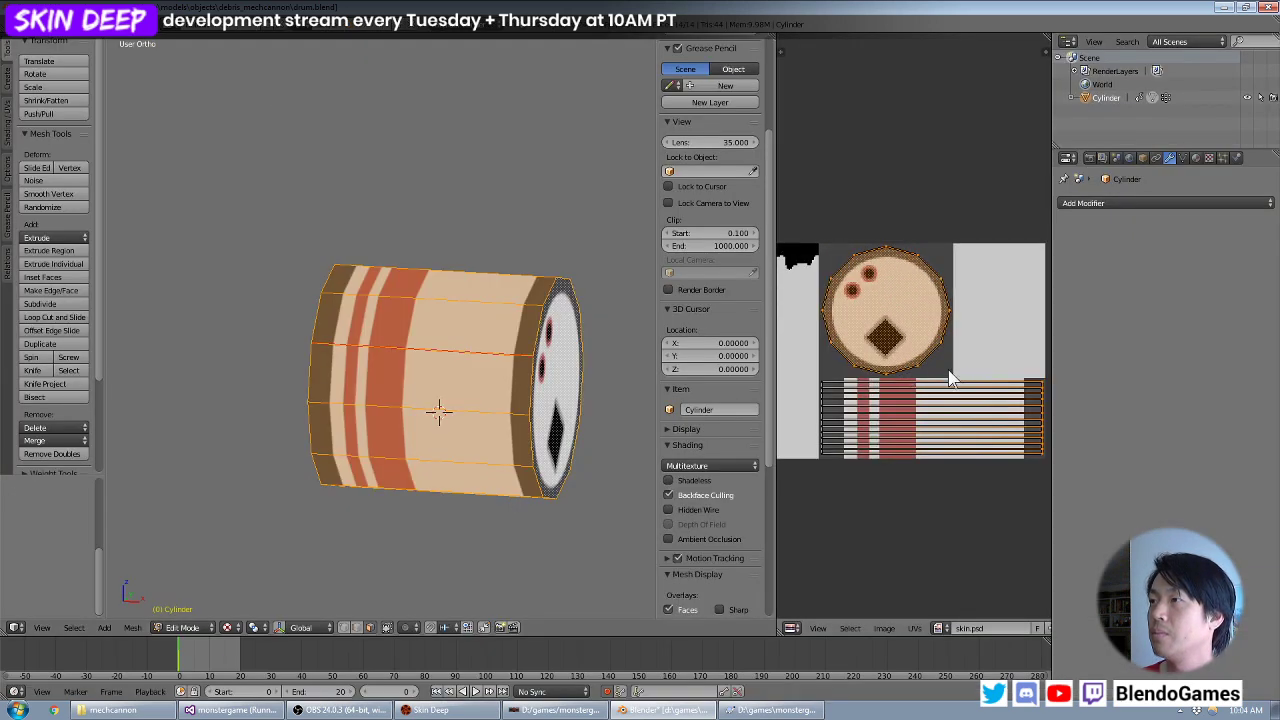
pyautogui.moveTo(950, 378); pyautogui.dragTo(935, 344, button='middle')
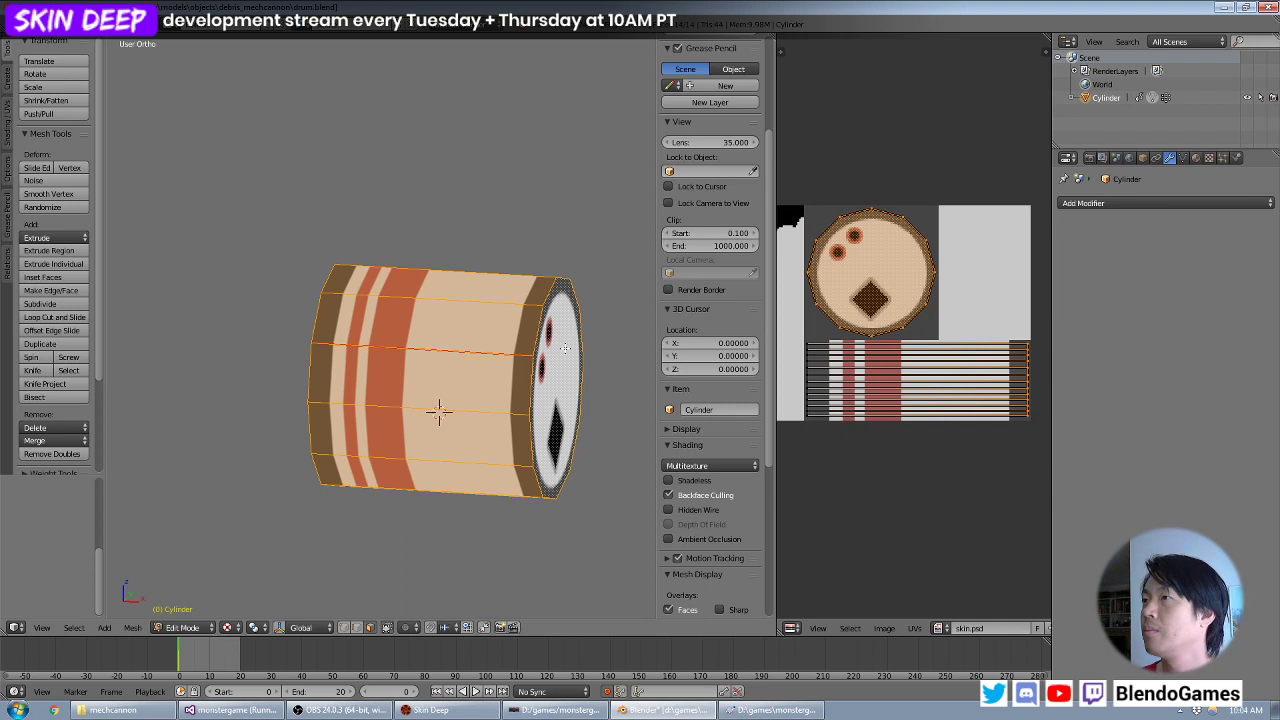
pyautogui.hotkey('alt', 'r')
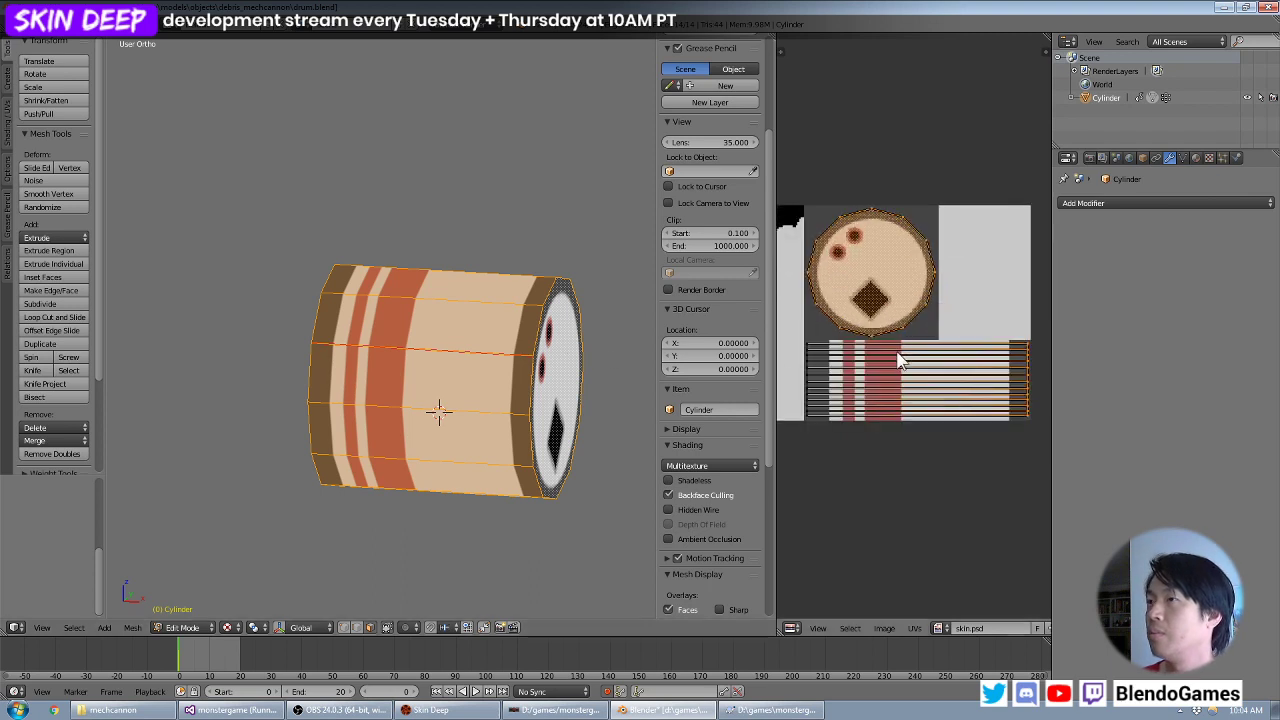
pyautogui.moveTo(503, 378)
pyautogui.mouseDown(button='middle')
pyautogui.moveTo(432, 348)
pyautogui.moveTo(486, 350)
pyautogui.mouseUp(button='middle')
pyautogui.press('Tab')
pyautogui.press('Tab')
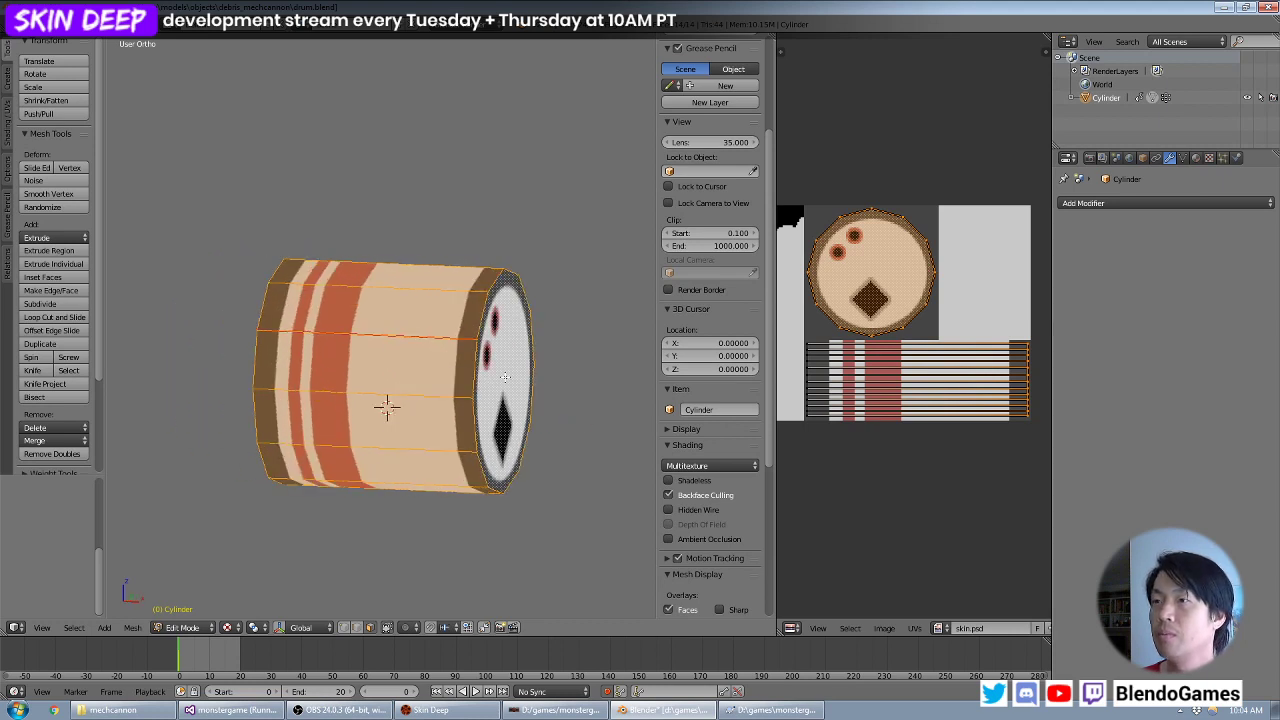
pyautogui.scroll(-2, 920, 372)
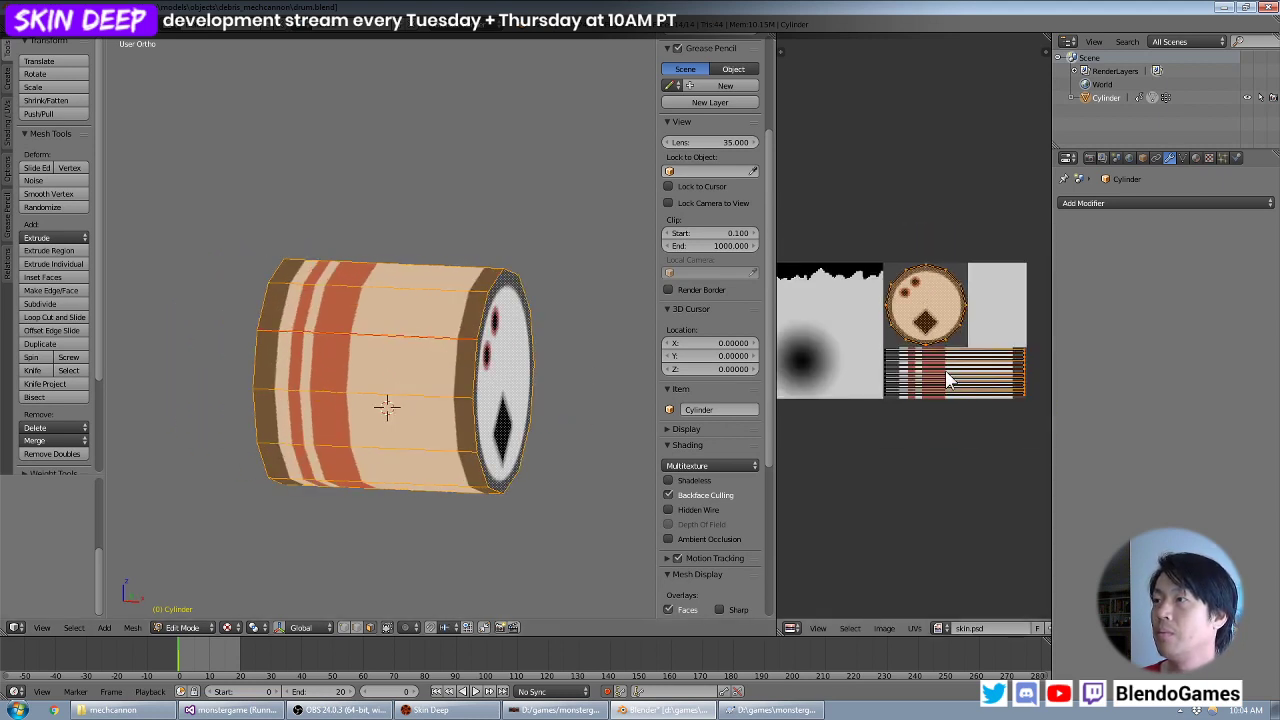
pyautogui.moveTo(395, 400)
pyautogui.mouseDown(button='middle')
pyautogui.moveTo(430, 404)
pyautogui.moveTo(349, 395)
pyautogui.moveTo(391, 344)
pyautogui.mouseUp(button='middle')
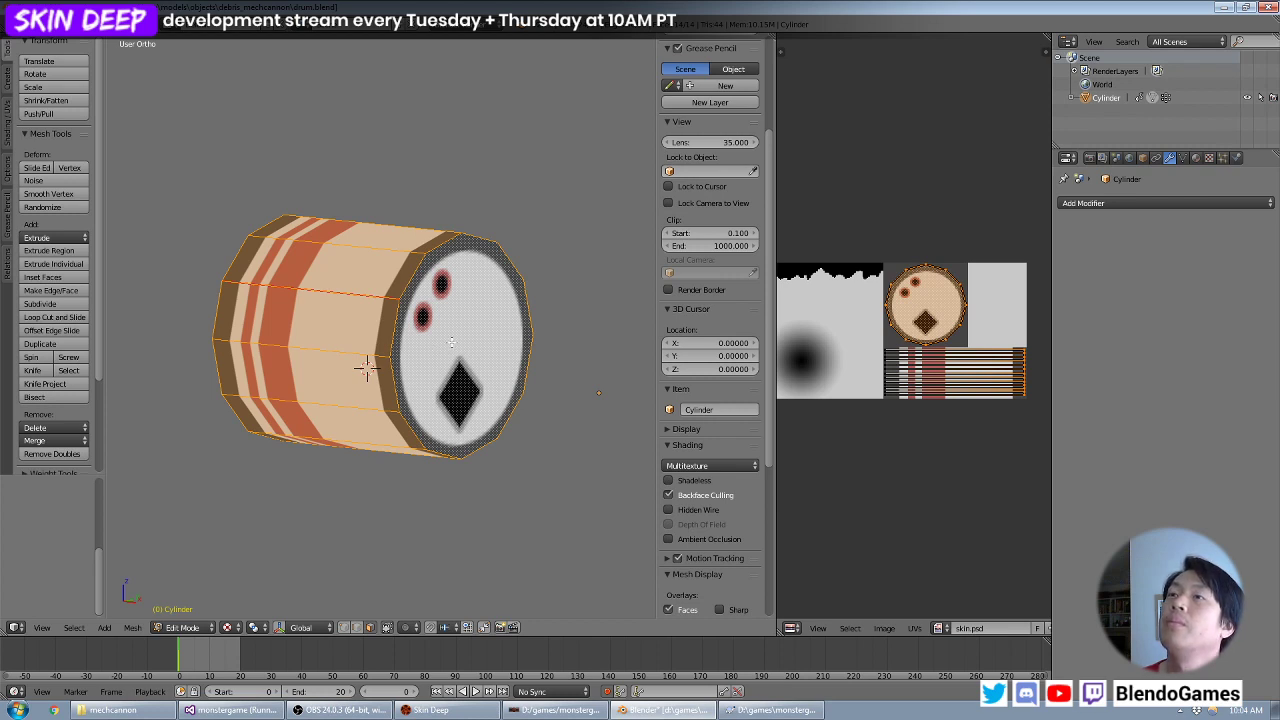
# Go back to having only the drum's end-cap face selected and poke it into a triangle fan.
pyautogui.hotkey('ctrl', 'z')
pyautogui.hotkey('ctrl', 'shift', 'z')
pyautogui.hotkey('ctrl', 'z')
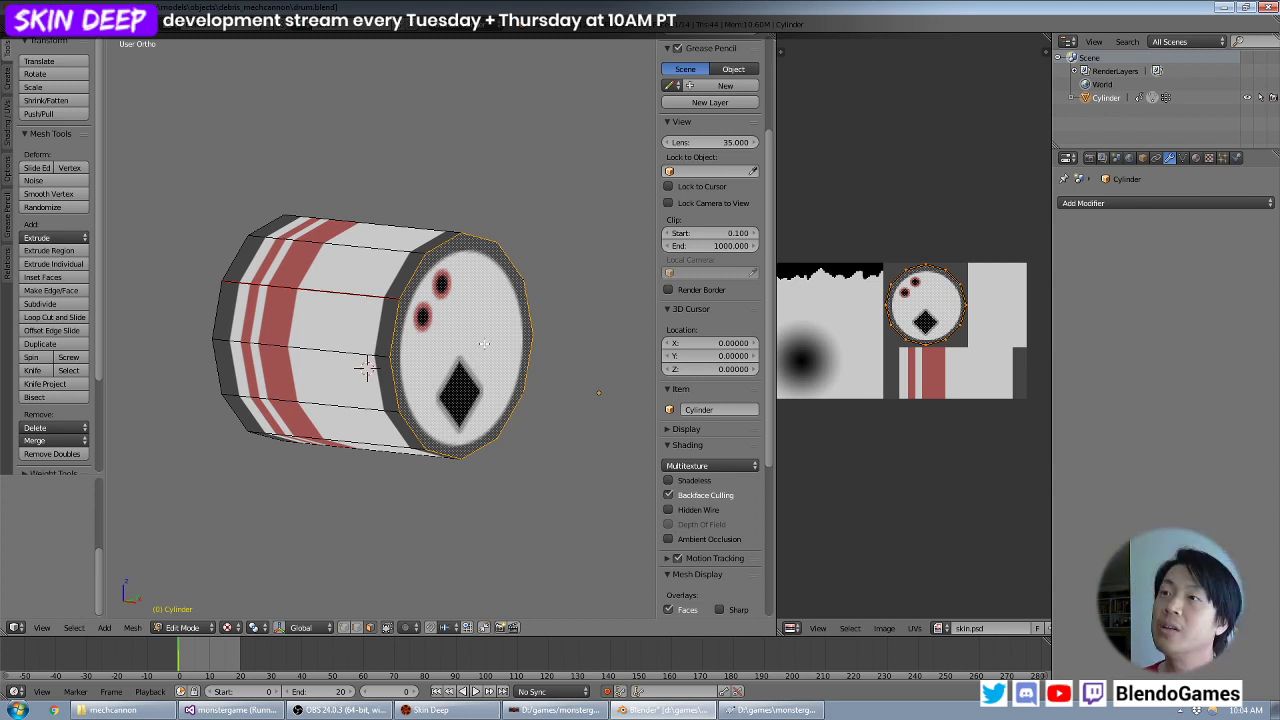
pyautogui.hotkey('alt', 'p')
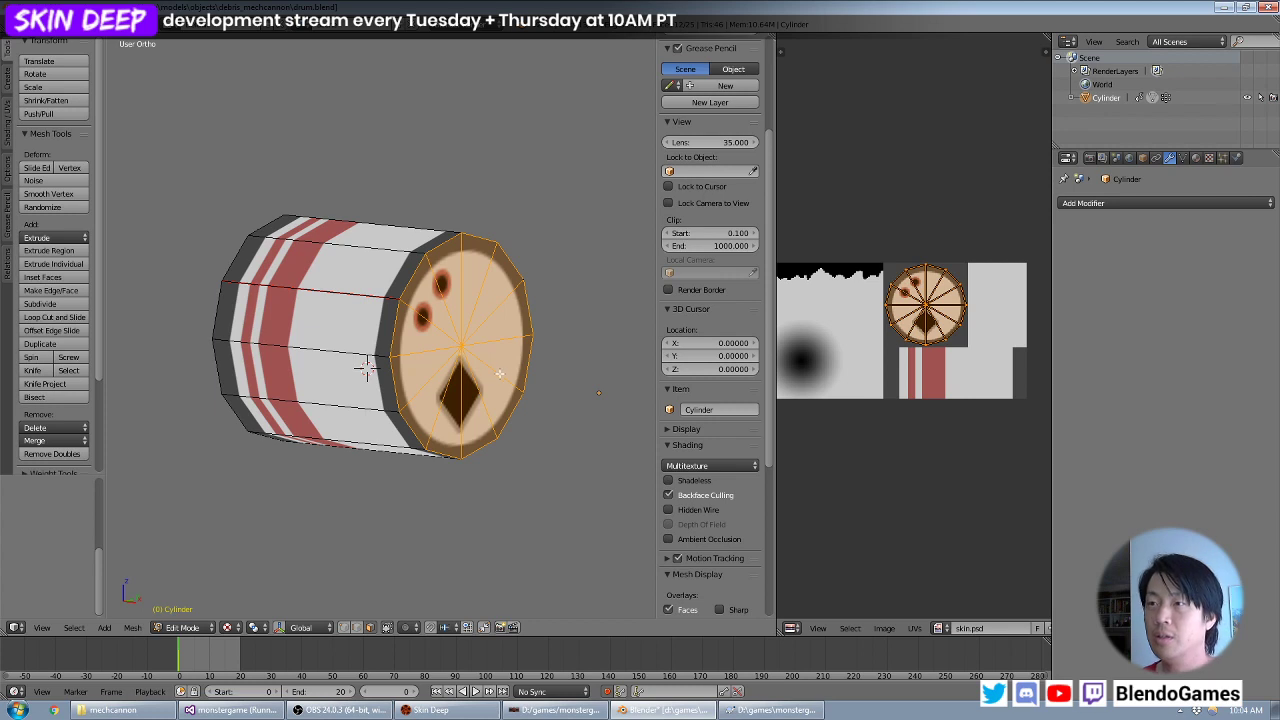
# Open blendertips.txt from the desktop in Notepad++, decline the program update and close the two open .js files.
pyautogui.click(662, 710)
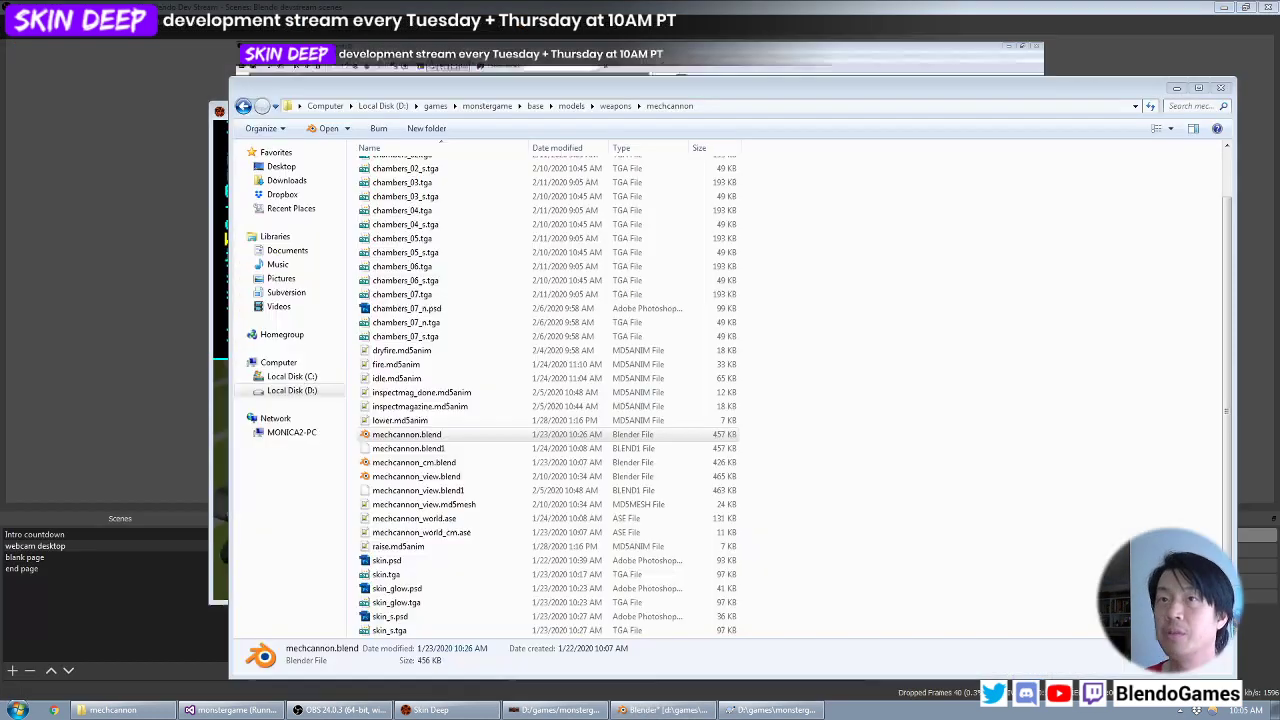
pyautogui.press('super+d')
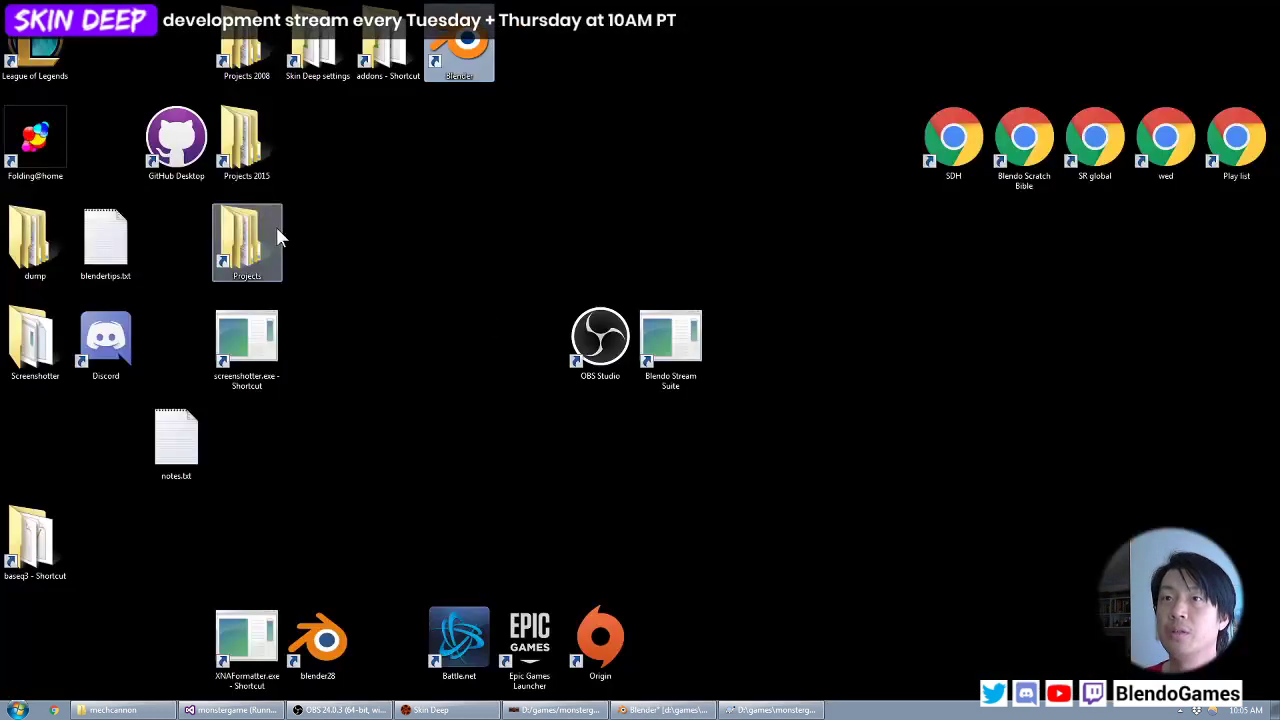
pyautogui.doubleClick(117, 240)
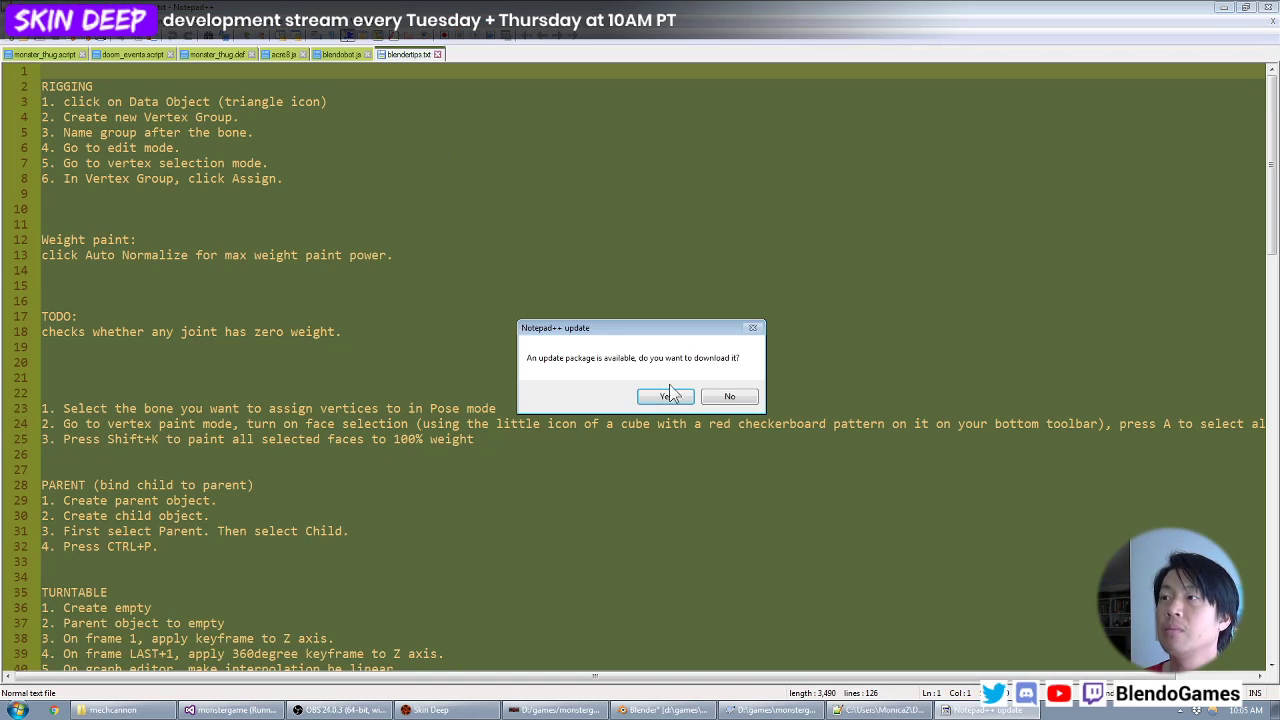
pyautogui.click(728, 396)
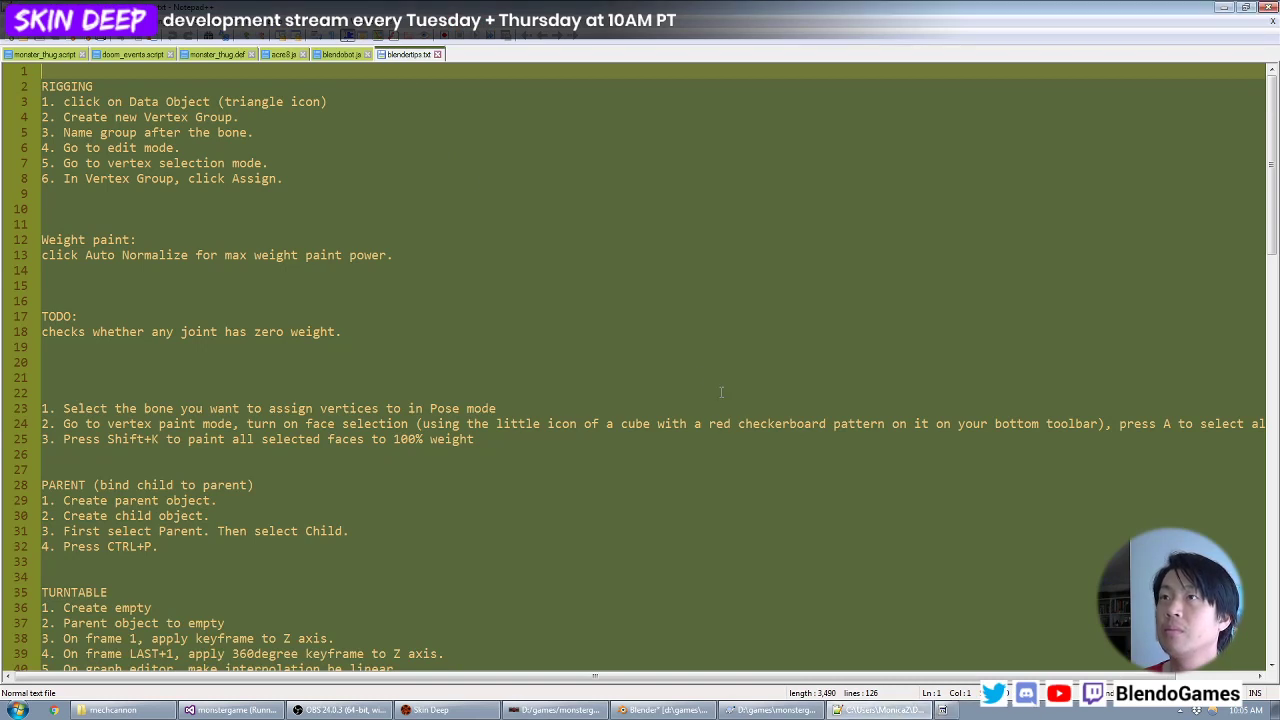
pyautogui.middleClick(337, 56)
pyautogui.middleClick(293, 54)
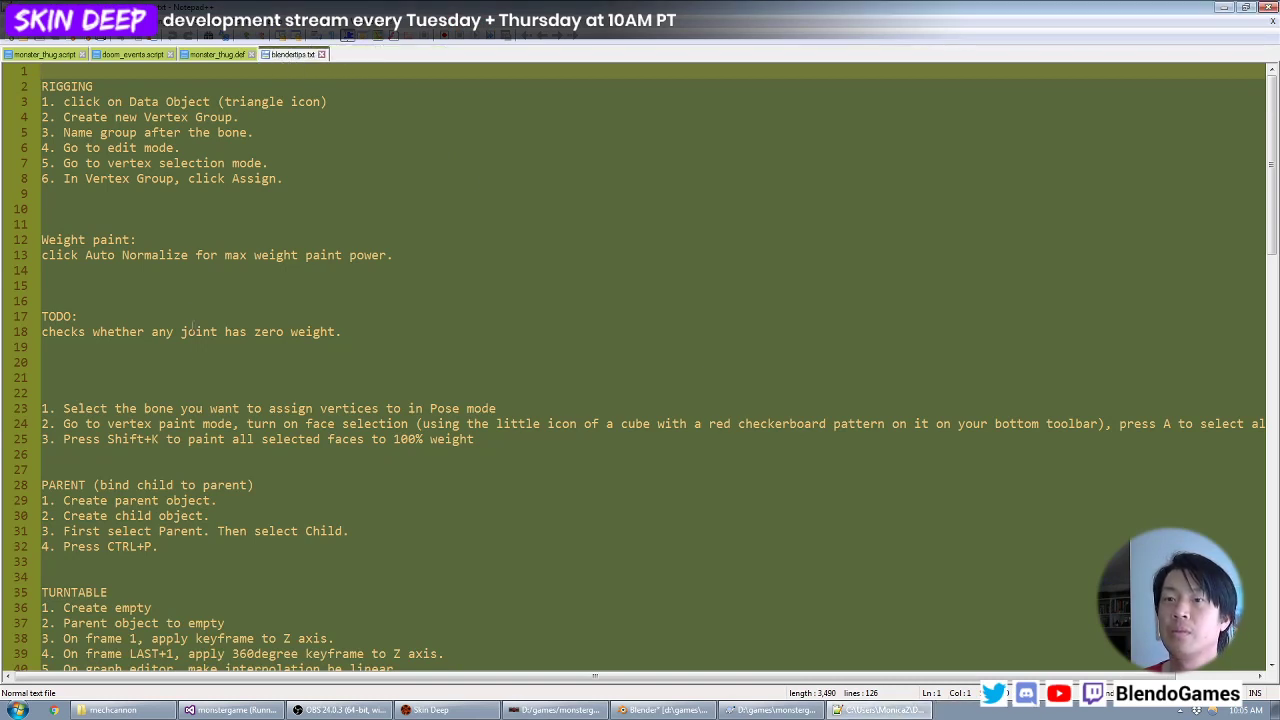
# Insert three extra blank lines between the ROLL THE VIEWPORT and HOTKEYS notes and place the cursor on line 97.
pyautogui.click(183, 362)
pyautogui.scroll(-20, 183, 440)
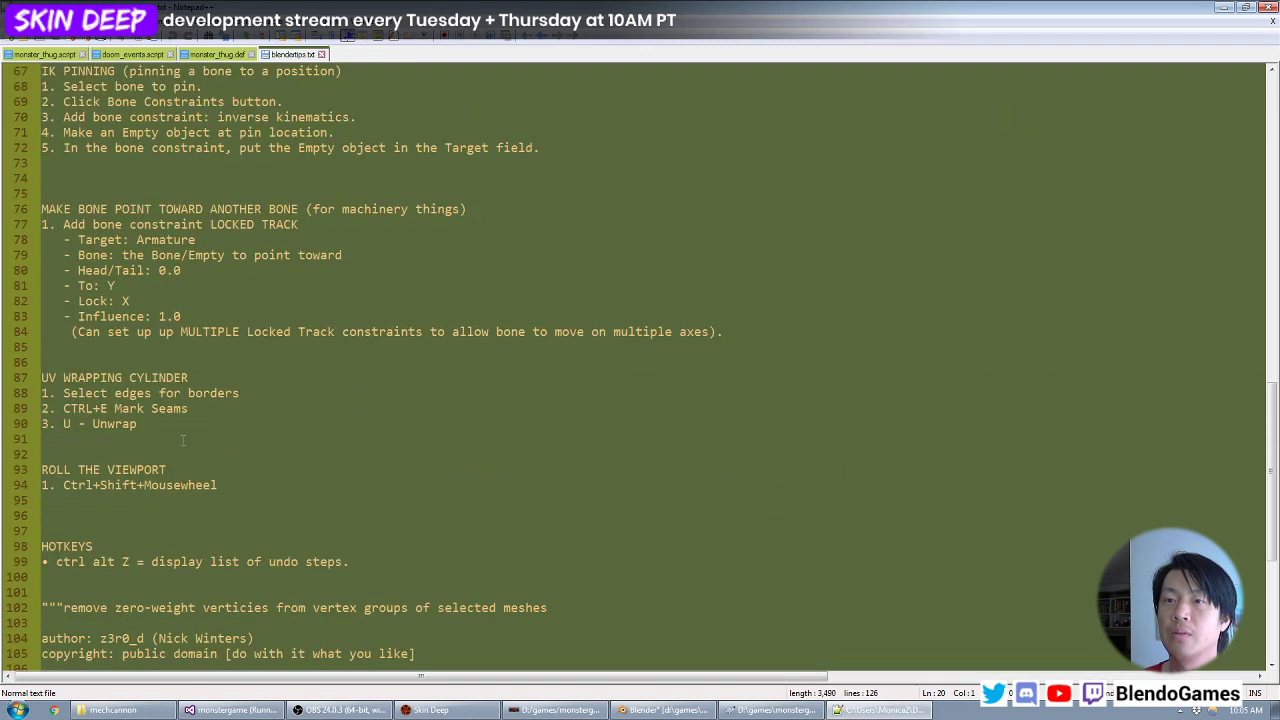
pyautogui.scroll(-7, 291, 363)
pyautogui.scroll(9, 240, 433)
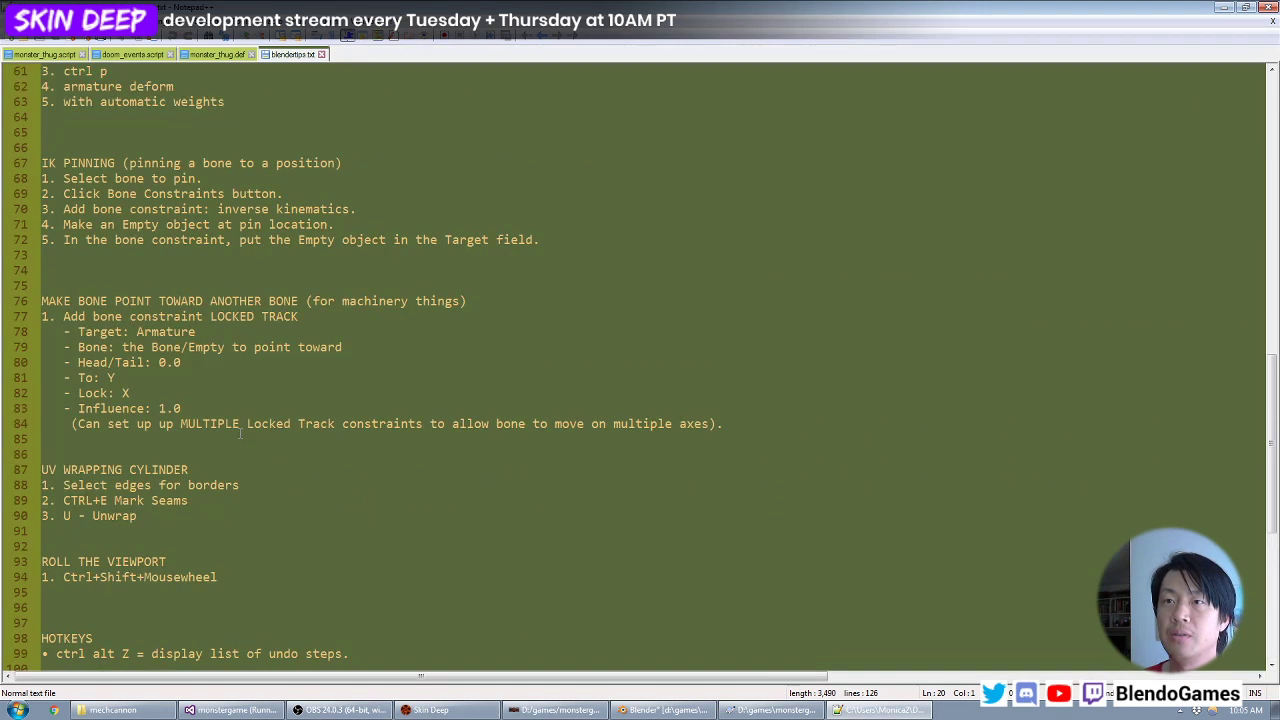
pyautogui.click(145, 592)
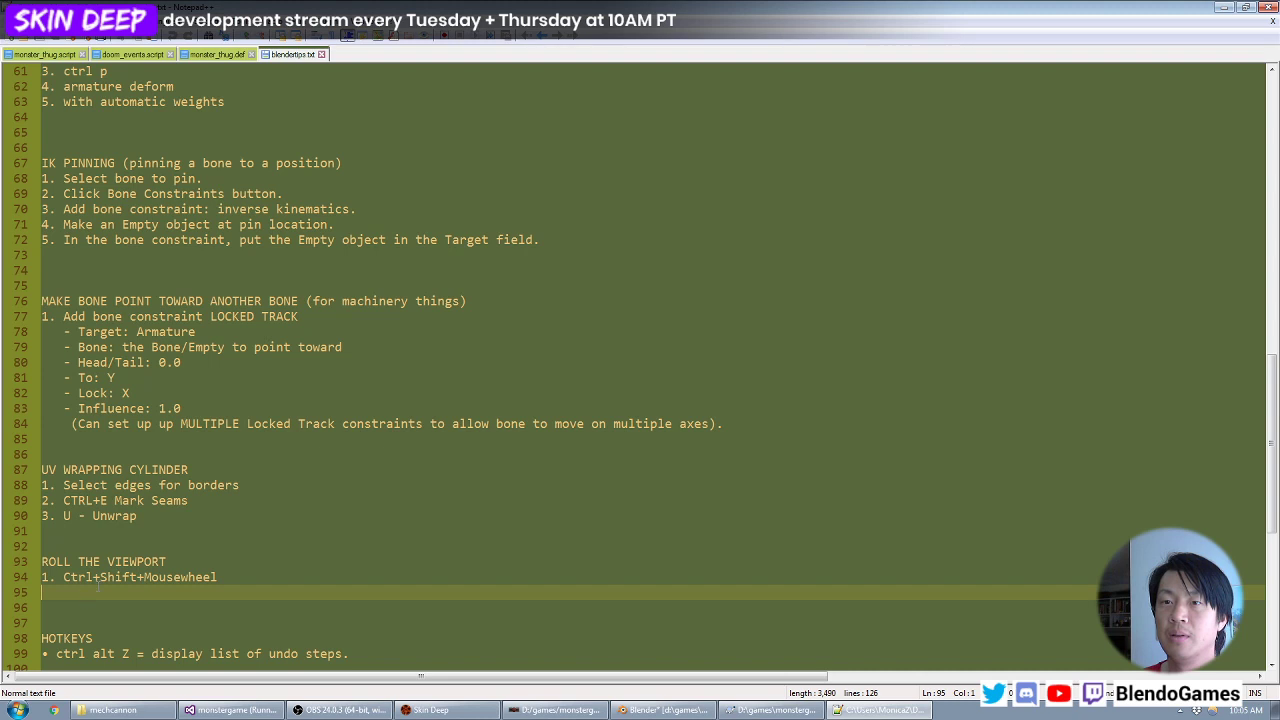
pyautogui.scroll(-5, 145, 450)
pyautogui.press('Return')
pyautogui.press('Return')
pyautogui.press('Return')
pyautogui.click(135, 392)
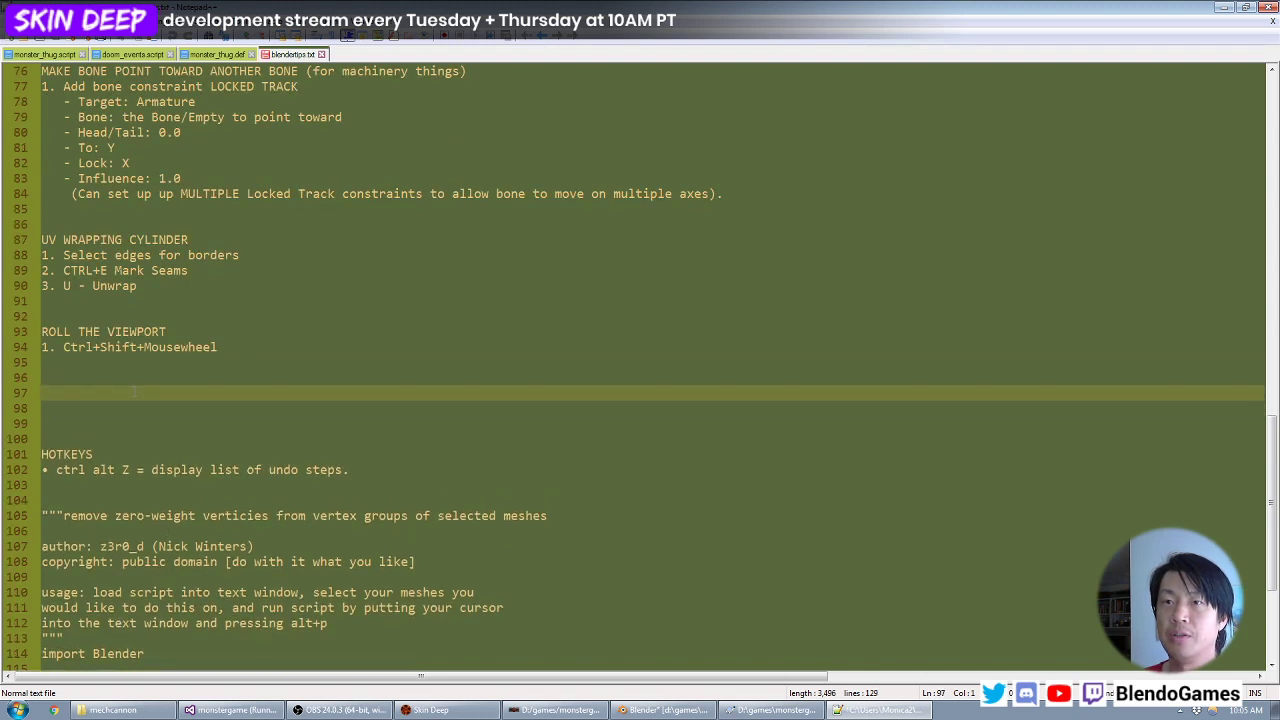
pyautogui.click(375, 469)
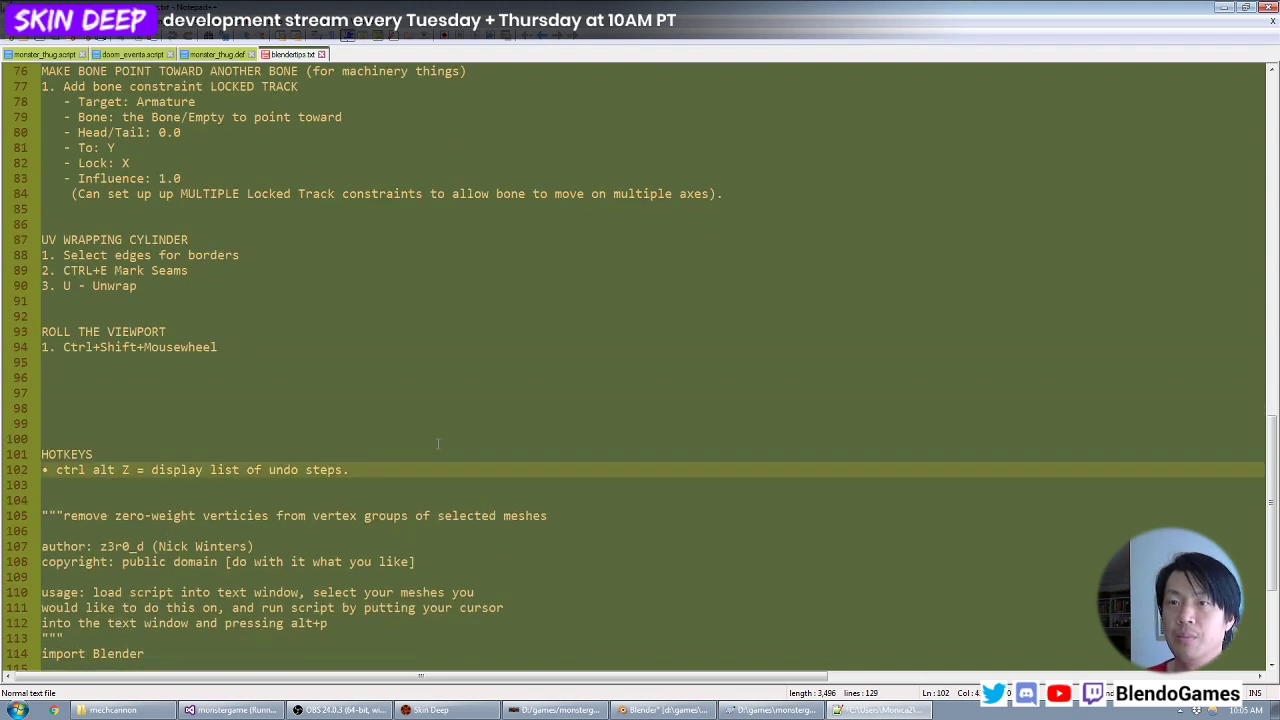
pyautogui.press('Up')
pyautogui.press('Up')
pyautogui.press('Up')
pyautogui.press('Up')
pyautogui.press('Up')
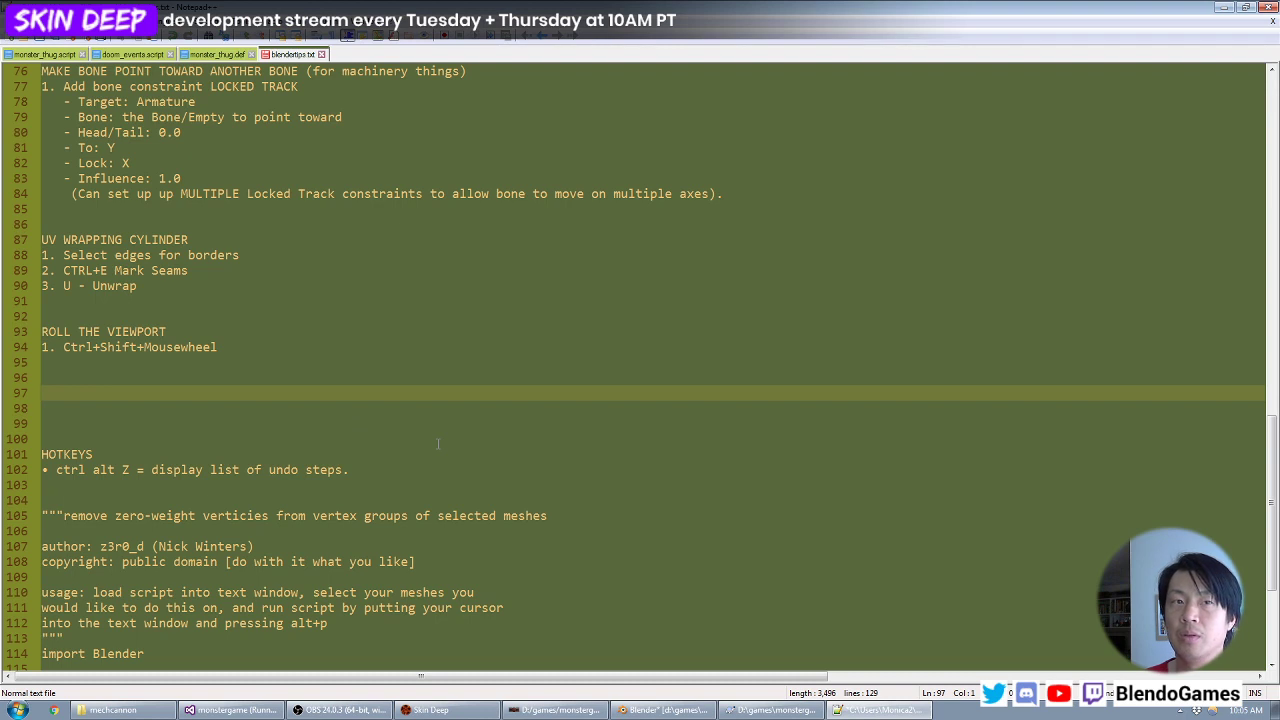
# Write the note "TURN INTO TRIANGLE FAN" with "alt+P" on the line below, save the file and close Notepad++.
pyautogui.write('TURN INTO TR')
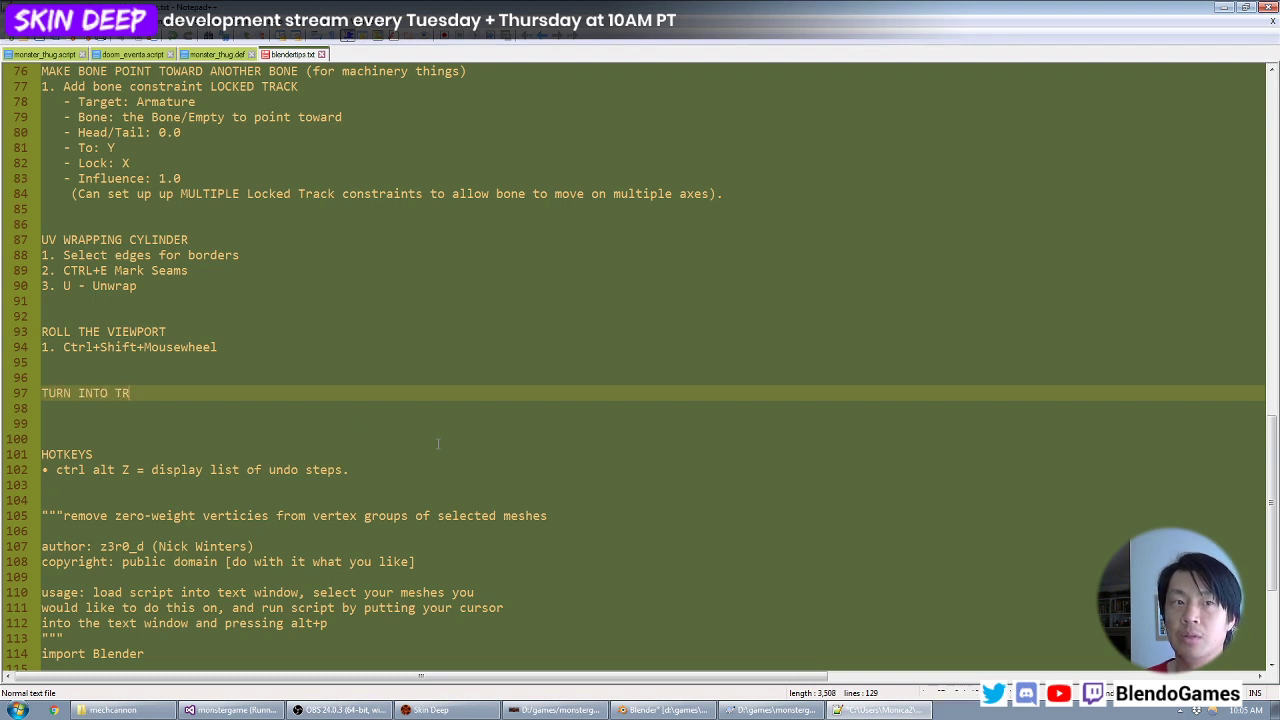
pyautogui.write('IANGLE FAN')
pyautogui.press('Return')
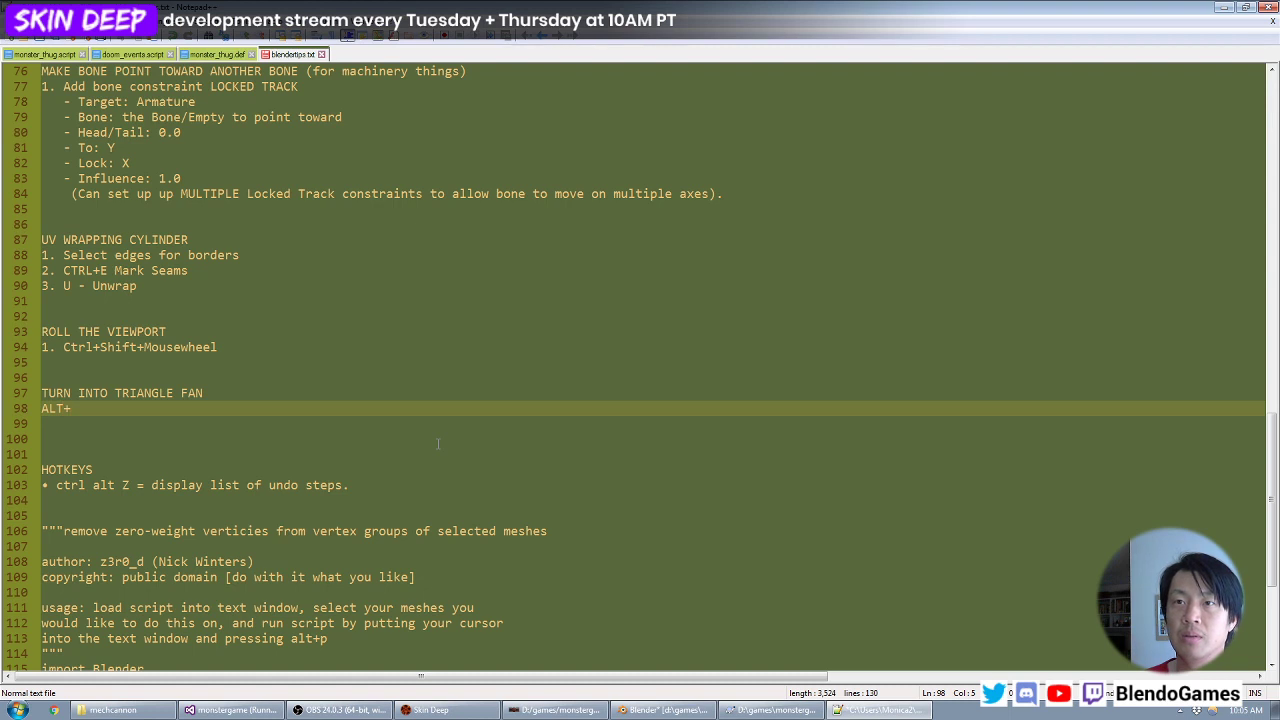
pyautogui.press('Up')
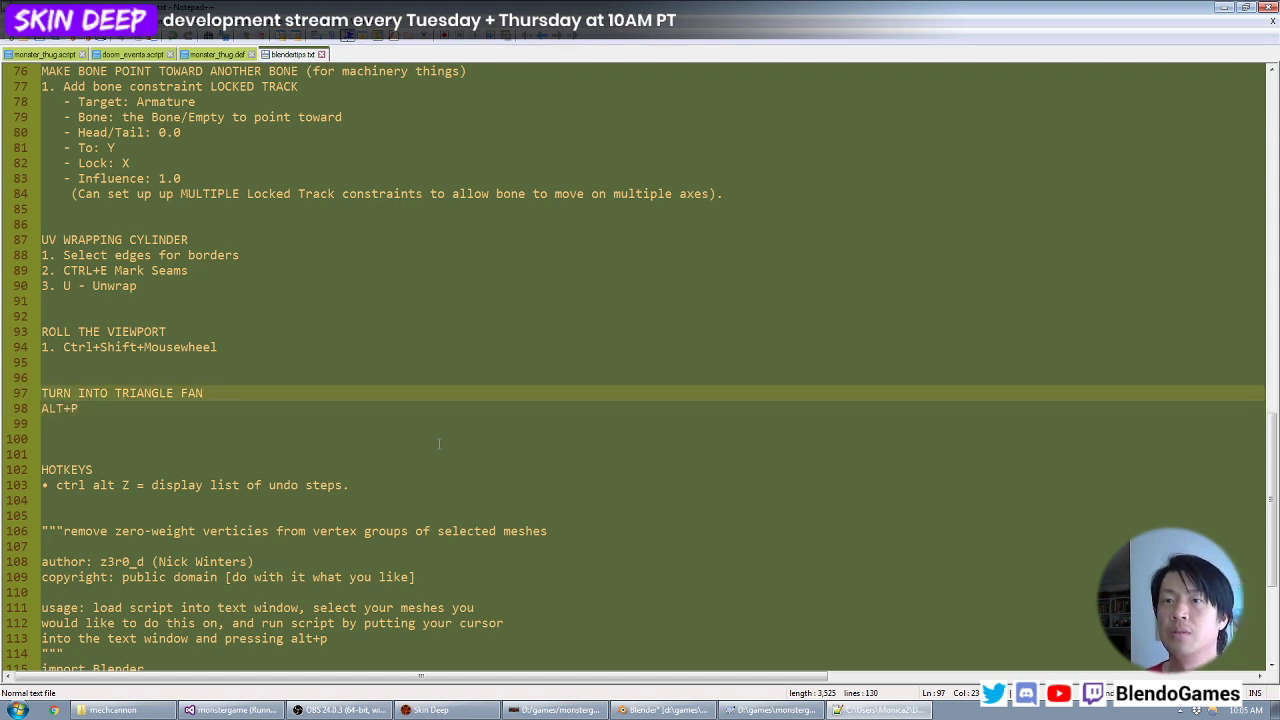
pyautogui.press('Down')
pyautogui.press('Home')
pyautogui.press('Delete')
pyautogui.press('Delete')
pyautogui.press('Delete')
pyautogui.write('alt')
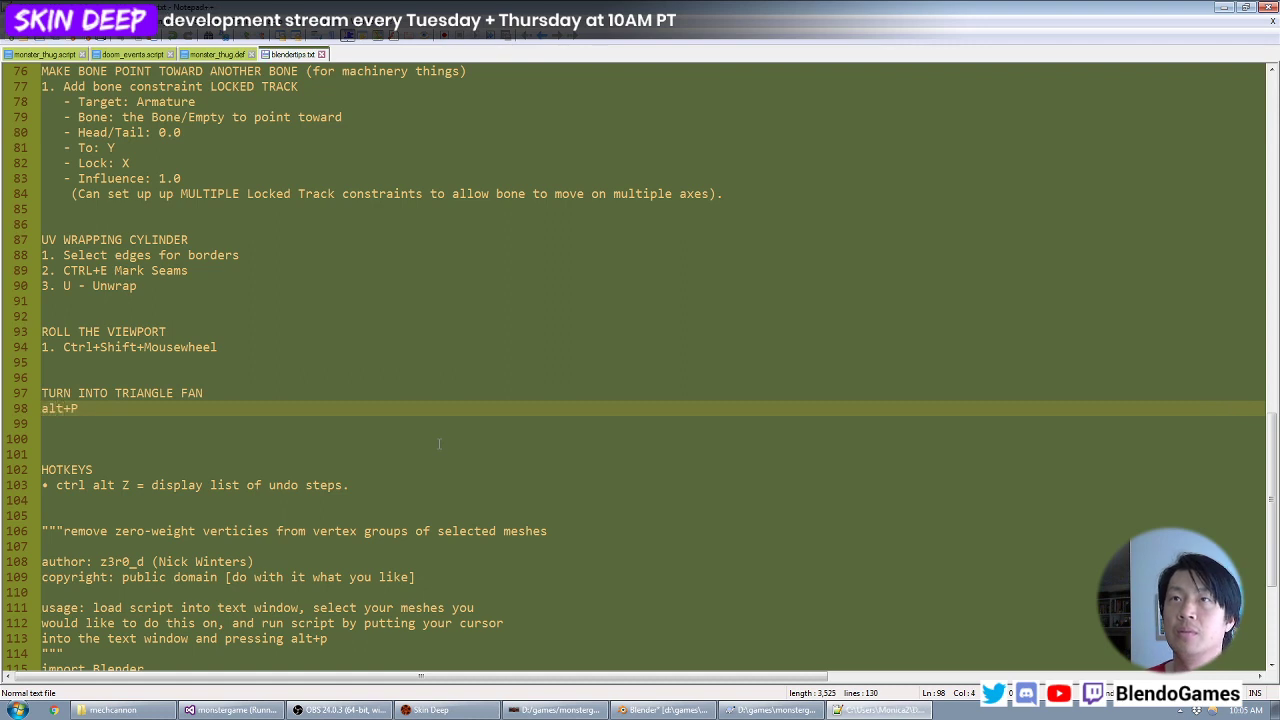
pyautogui.click(1272, 7)
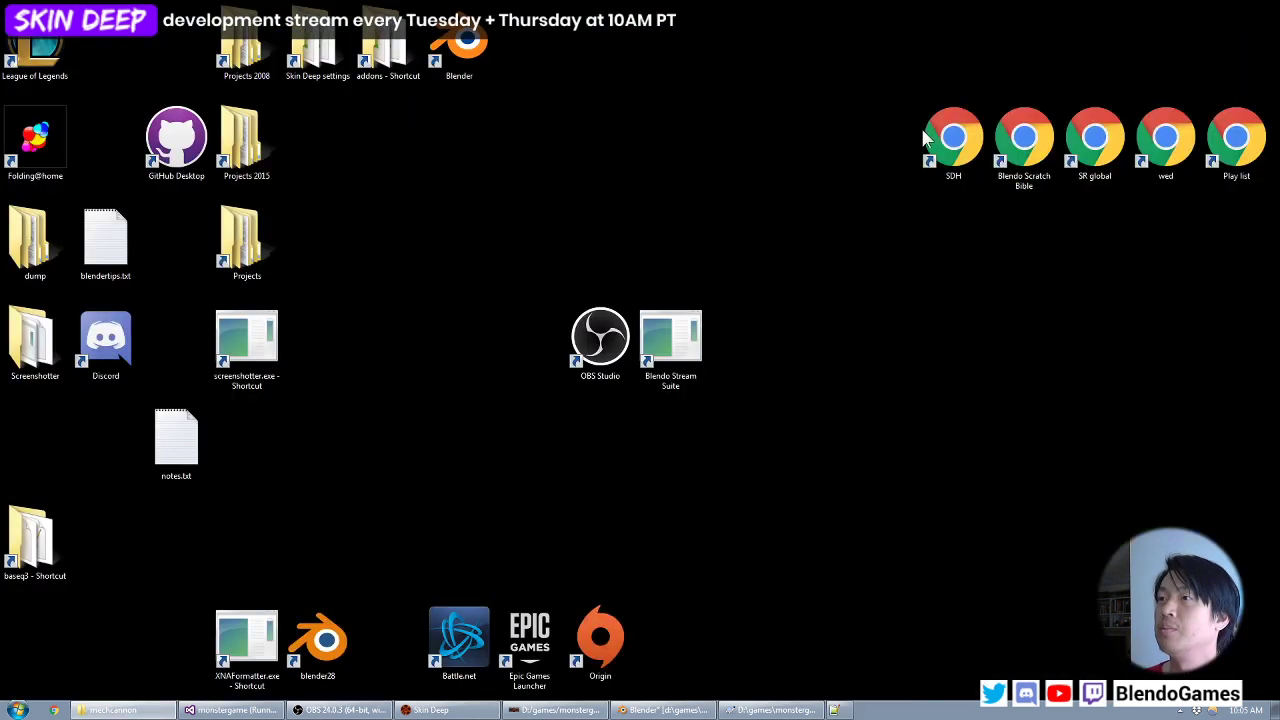
# Switch to Blender and check the drum's end cap from the front in Object Mode and Edit Mode.
pyautogui.click(662, 710)
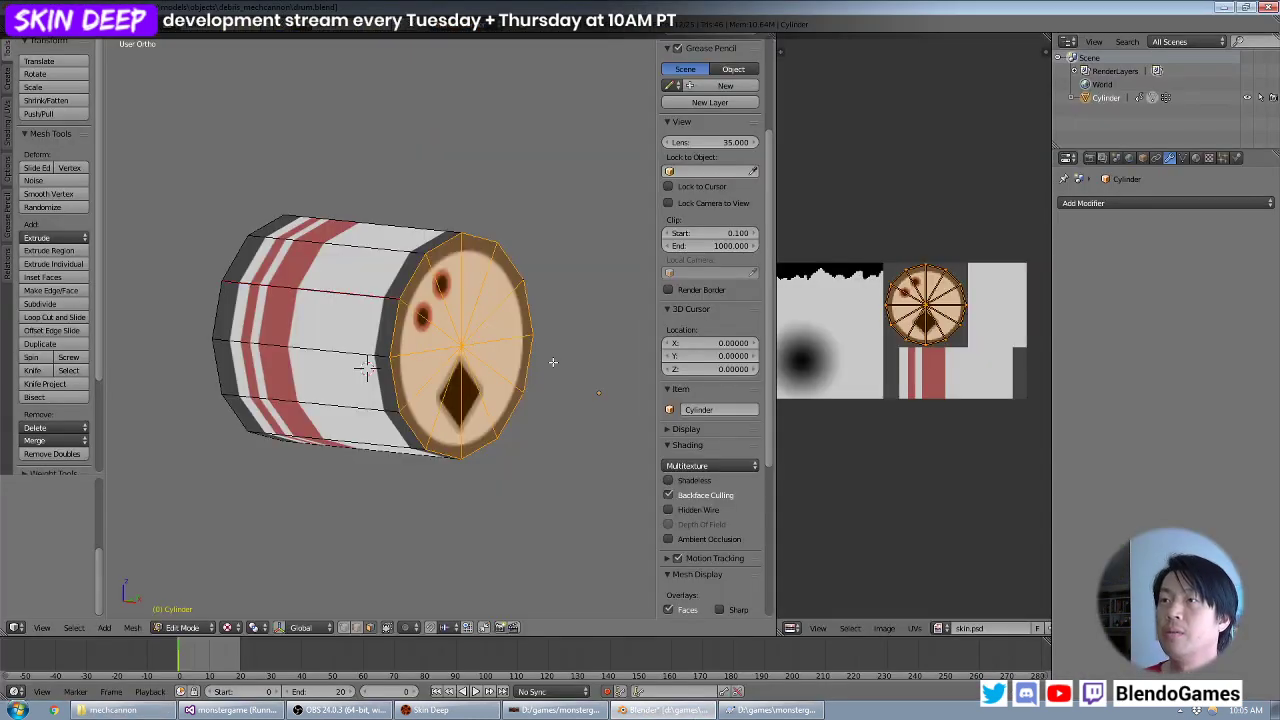
pyautogui.moveTo(553, 362); pyautogui.dragTo(439, 493, button='middle')
pyautogui.press('Tab')
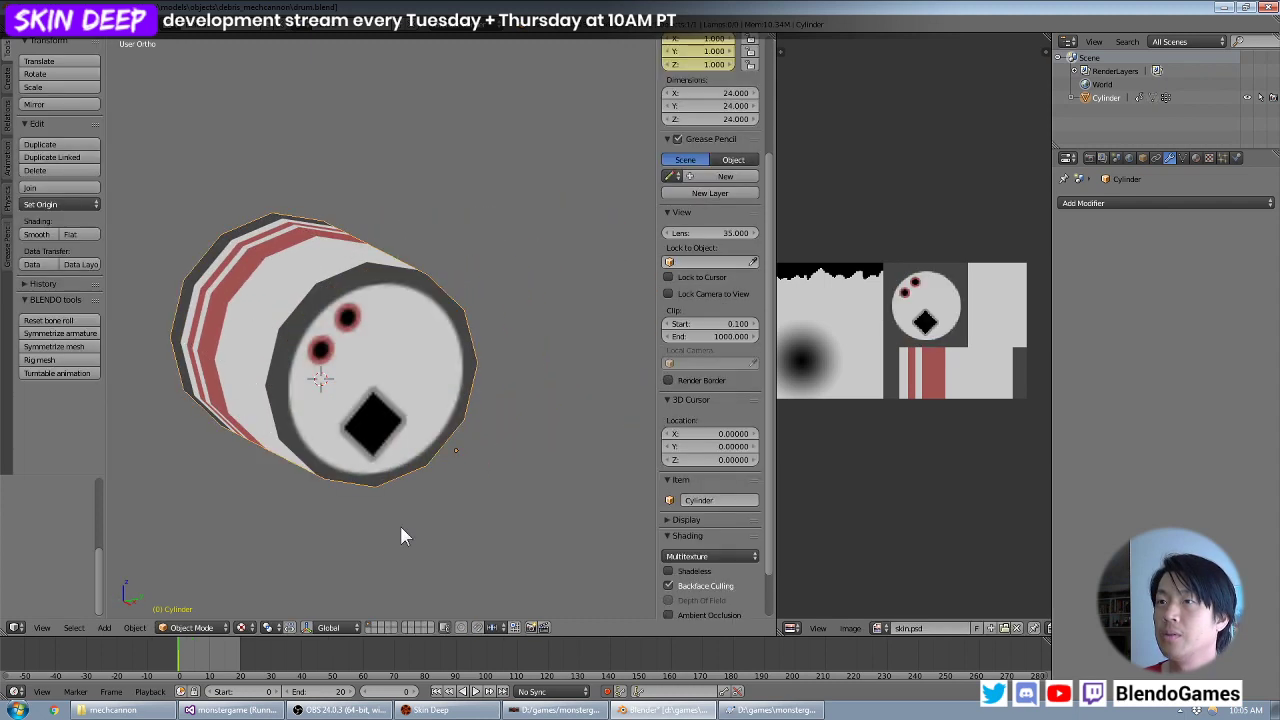
pyautogui.press('Tab')
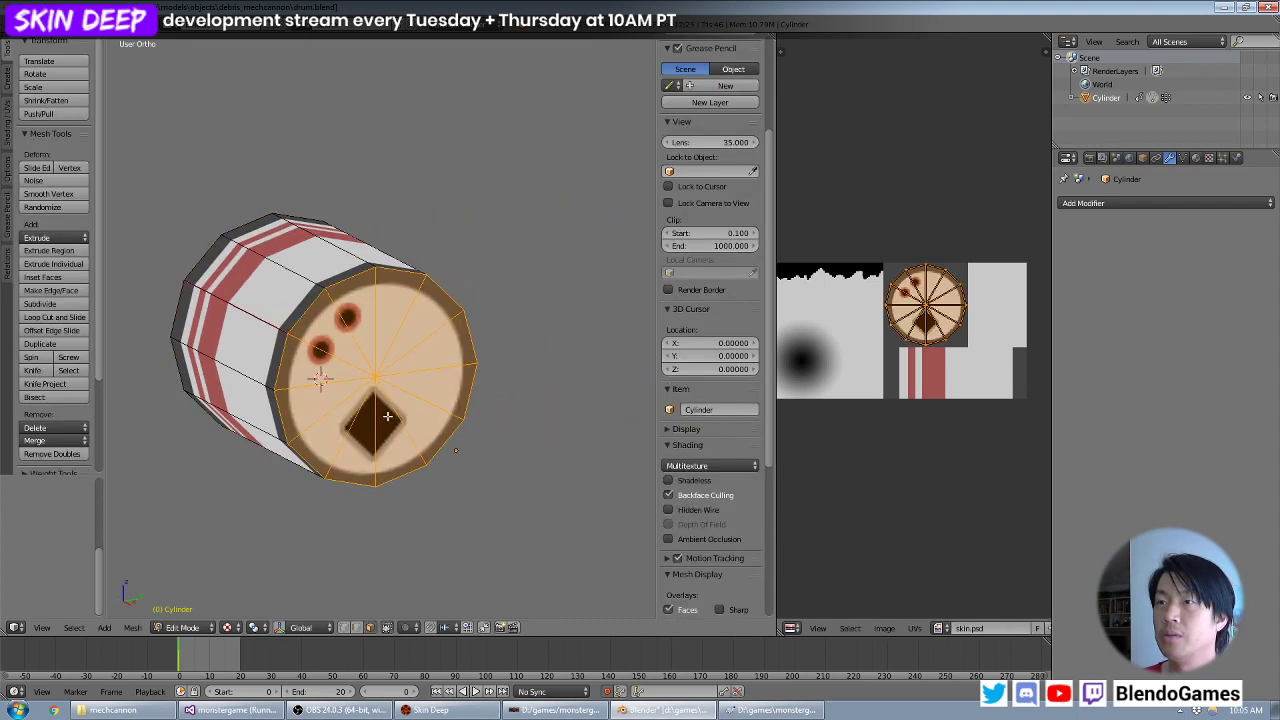
# Move the selected end cap's UV island from the round face artwork onto the dark radial gradient in skin.psd.
pyautogui.click(356, 629)
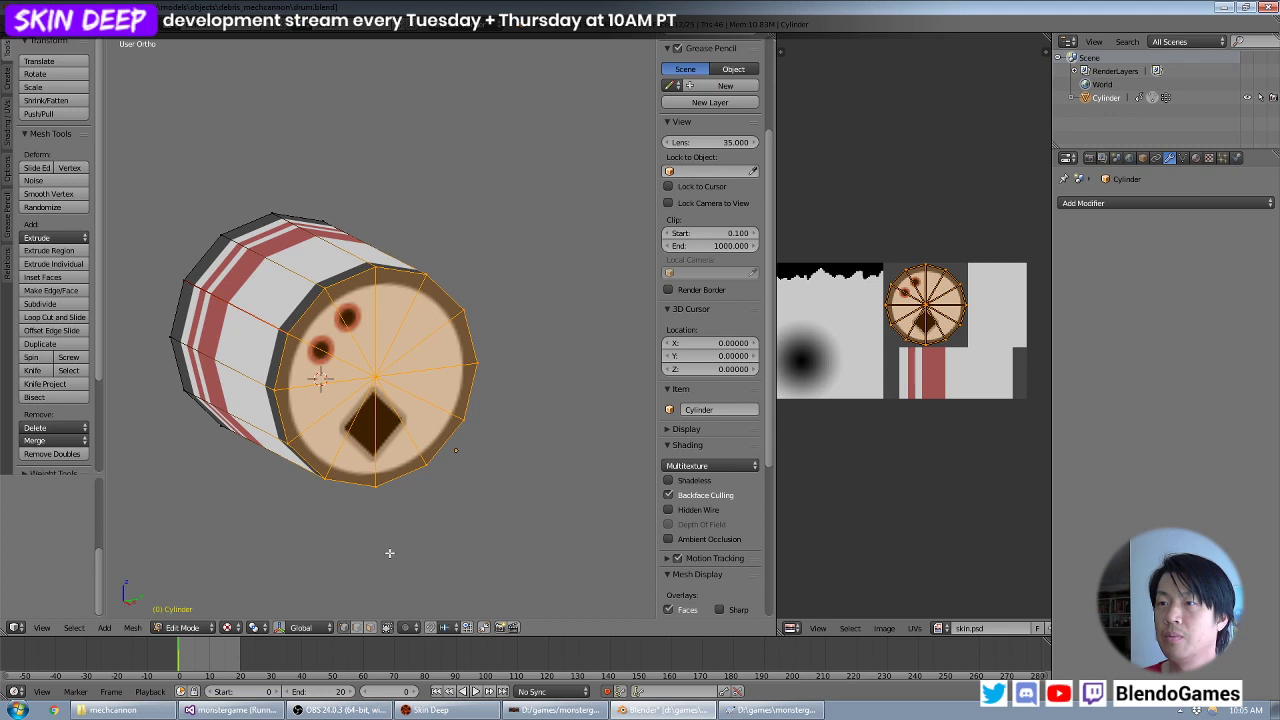
pyautogui.press('Tab')
pyautogui.press('Tab')
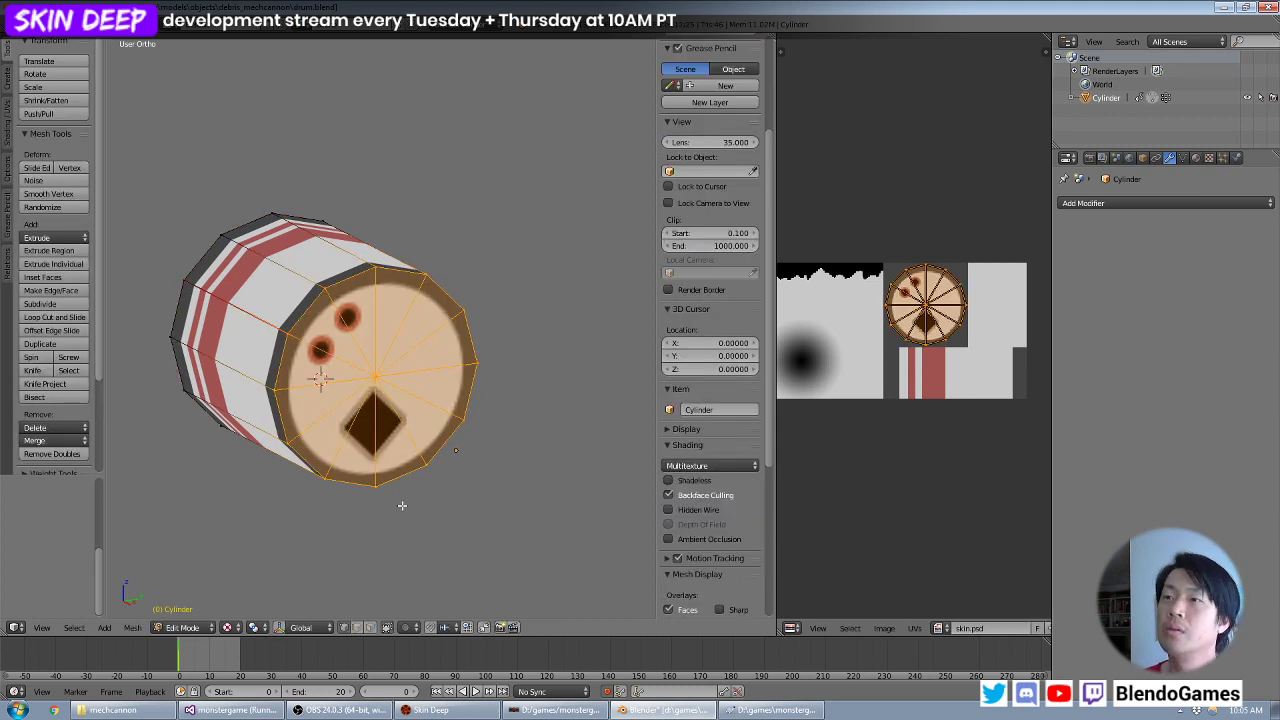
pyautogui.press('KP_1')
pyautogui.press('KP_3')
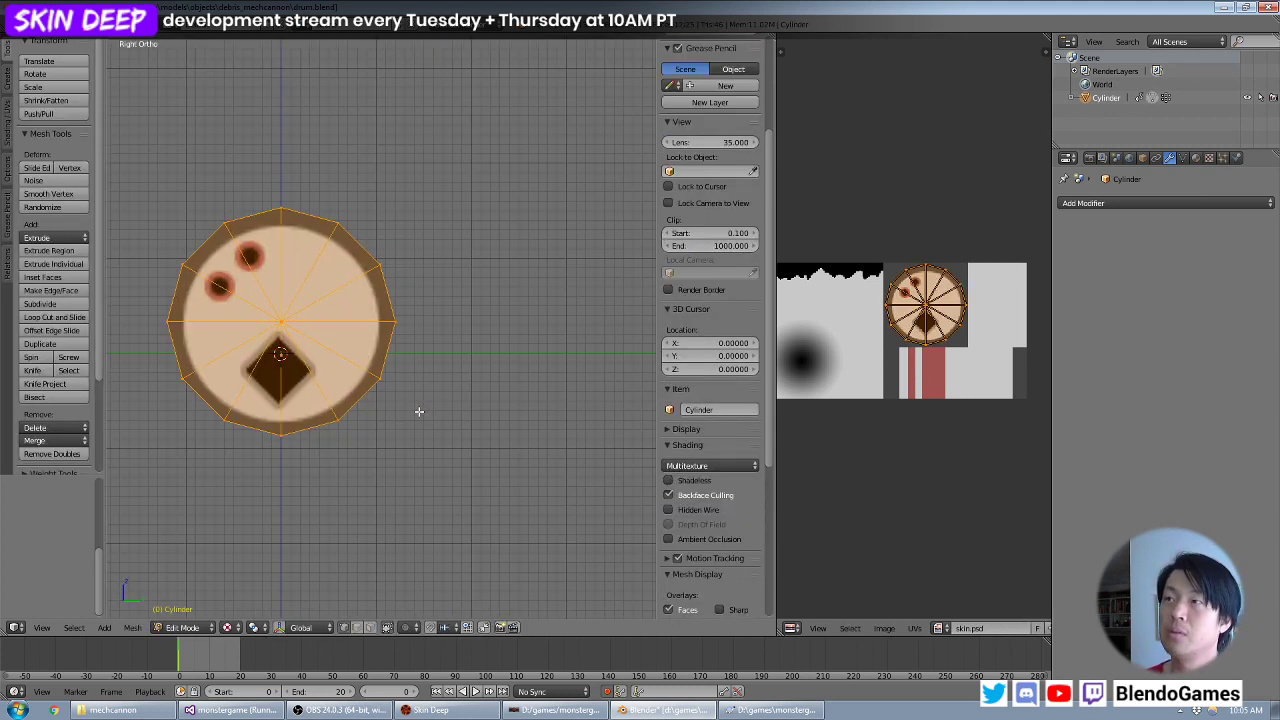
pyautogui.moveTo(860, 330); pyautogui.dragTo(904, 339, button='middle')
pyautogui.press('g')
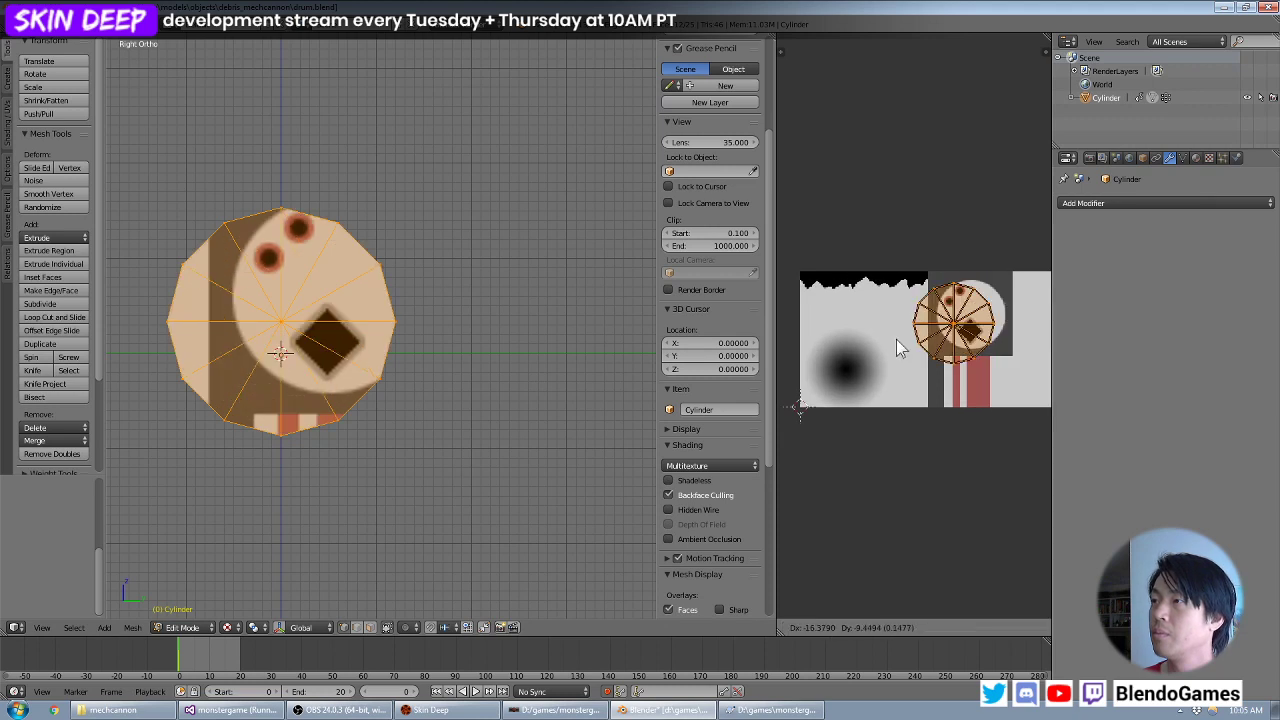
pyautogui.click(832, 380)
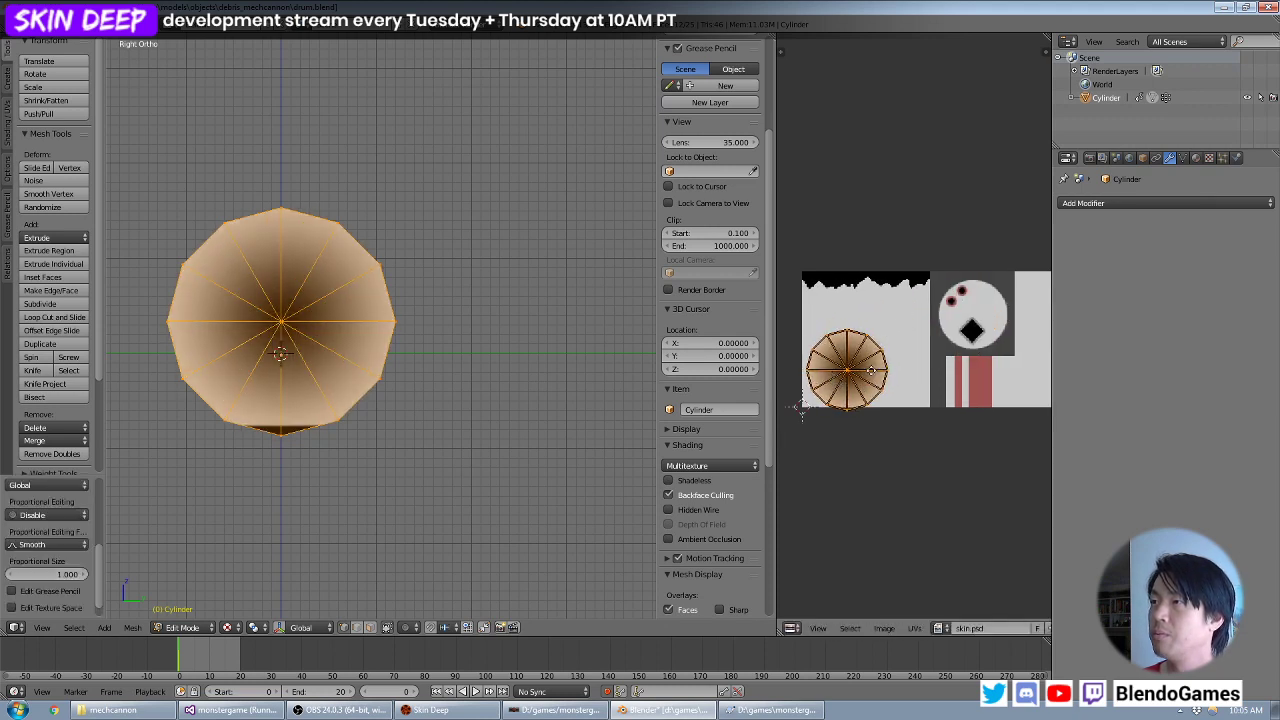
# Scale the end cap's UV island to about 0.71 over the dark gradient and check the drum in Object Mode.
pyautogui.scroll(4, 993, 393)
pyautogui.moveTo(993, 393); pyautogui.dragTo(933, 400, button='middle')
pyautogui.scroll(-2, 933, 400)
pyautogui.press('s')
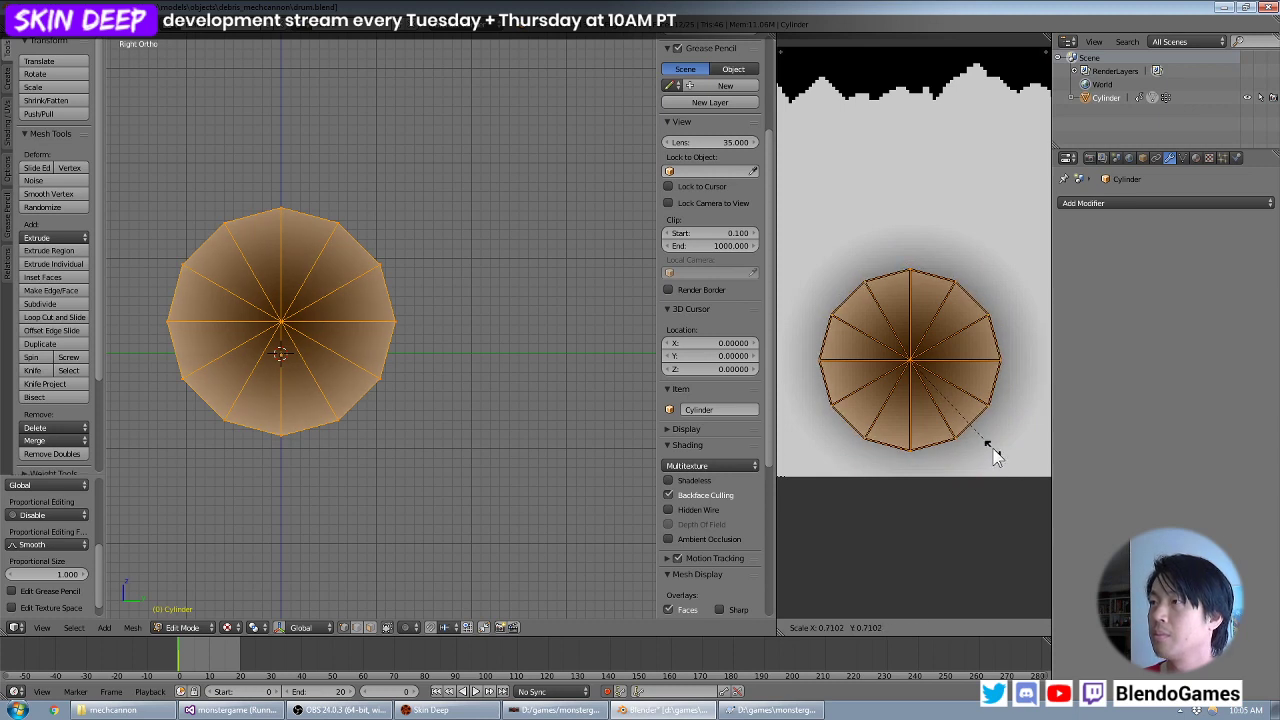
pyautogui.click(995, 455)
pyautogui.press('Tab')
pyautogui.moveTo(230, 345); pyautogui.dragTo(345, 352, button='middle')
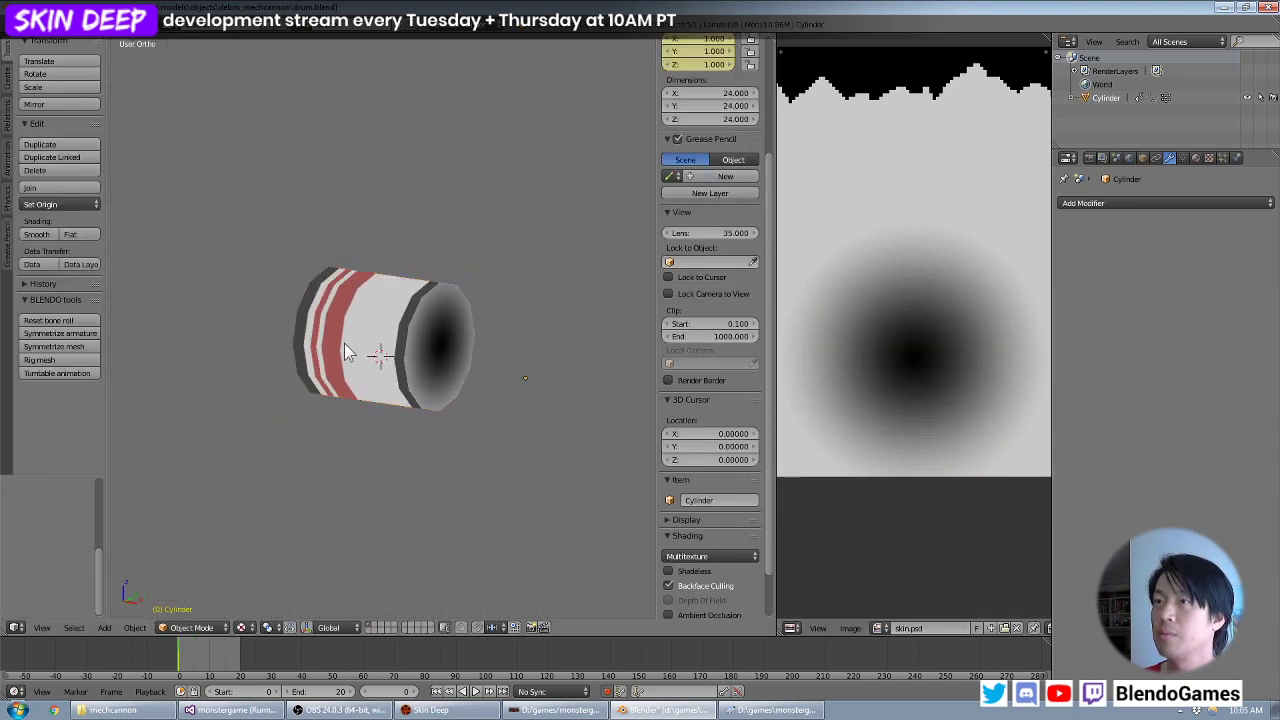
pyautogui.moveTo(434, 343); pyautogui.dragTo(334, 360, button='middle')
# Separate the selected end cap faces into their own object and return to Object Mode.
pyautogui.press('Tab')
pyautogui.scroll(3, 340, 405)
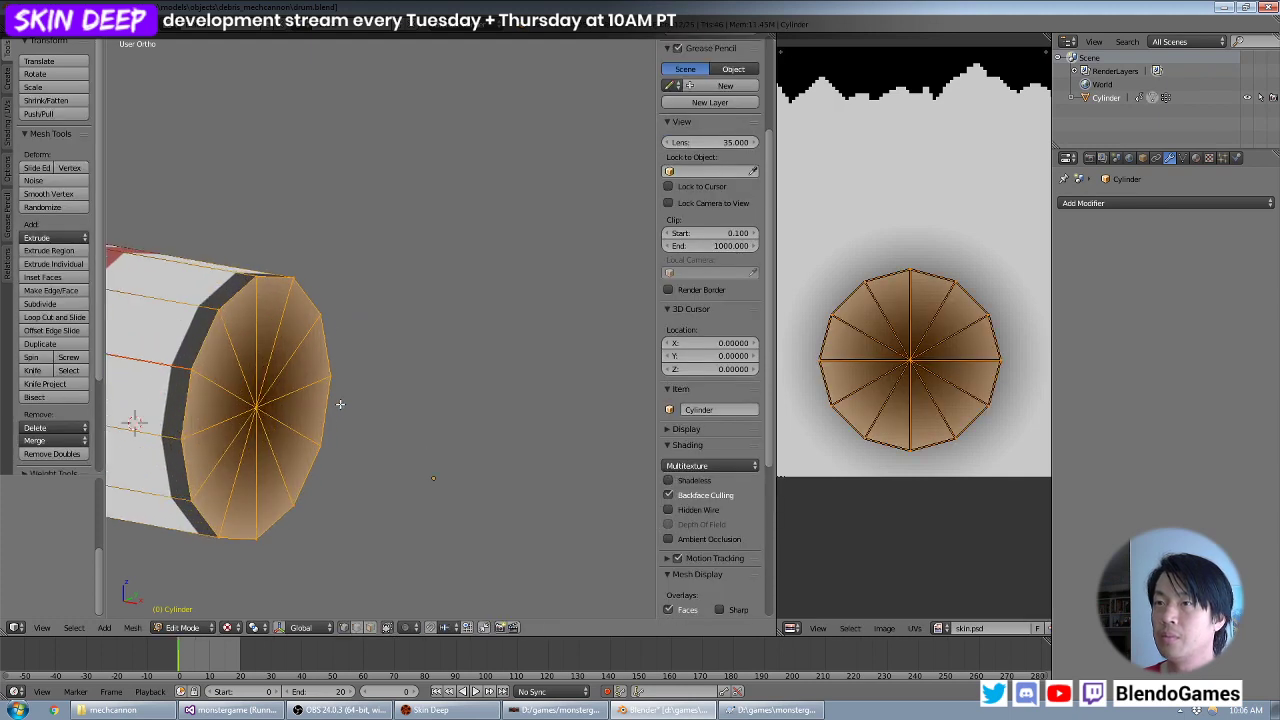
pyautogui.press('p')
pyautogui.click(335, 389)
pyautogui.moveTo(306, 376); pyautogui.dragTo(397, 363, button='middle')
pyautogui.press('Tab')
pyautogui.moveTo(400, 508); pyautogui.dragTo(404, 398, button='middle')
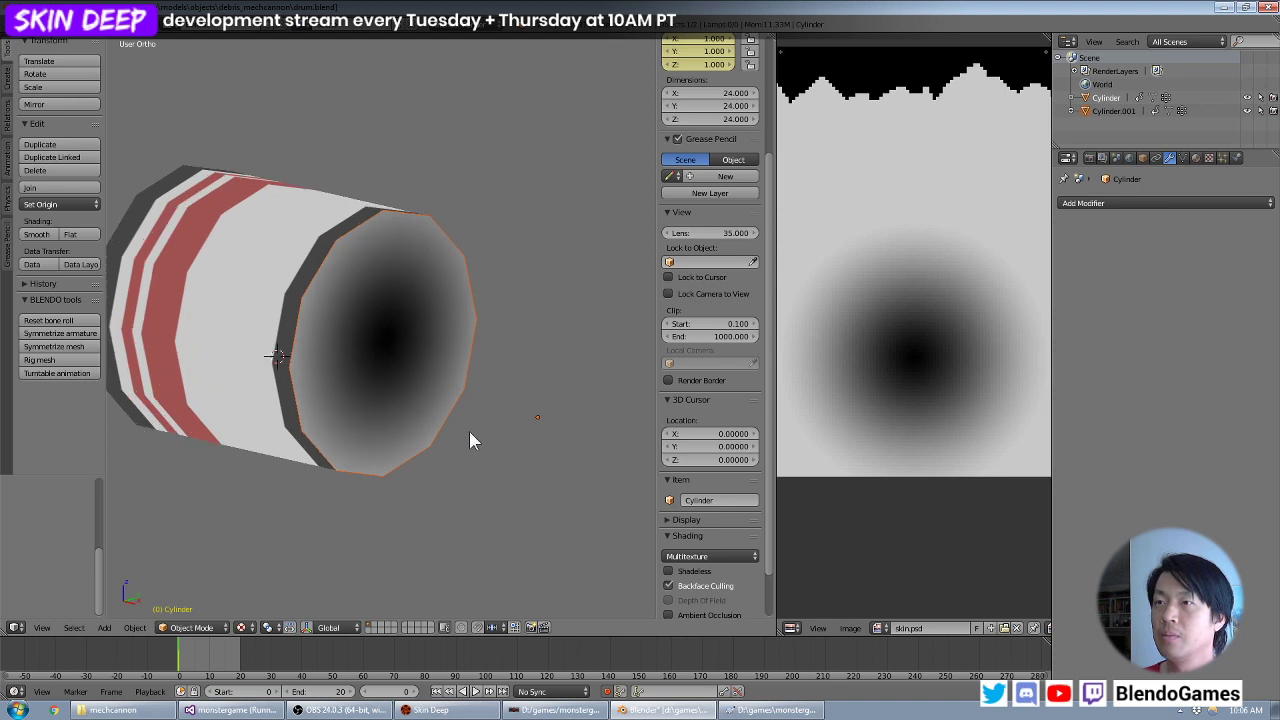
# Set the pivot point to Individual Origins with the drum seen in the right orthographic view.
pyautogui.moveTo(469, 431); pyautogui.dragTo(494, 462, button='middle')
pyautogui.press('KP_3')
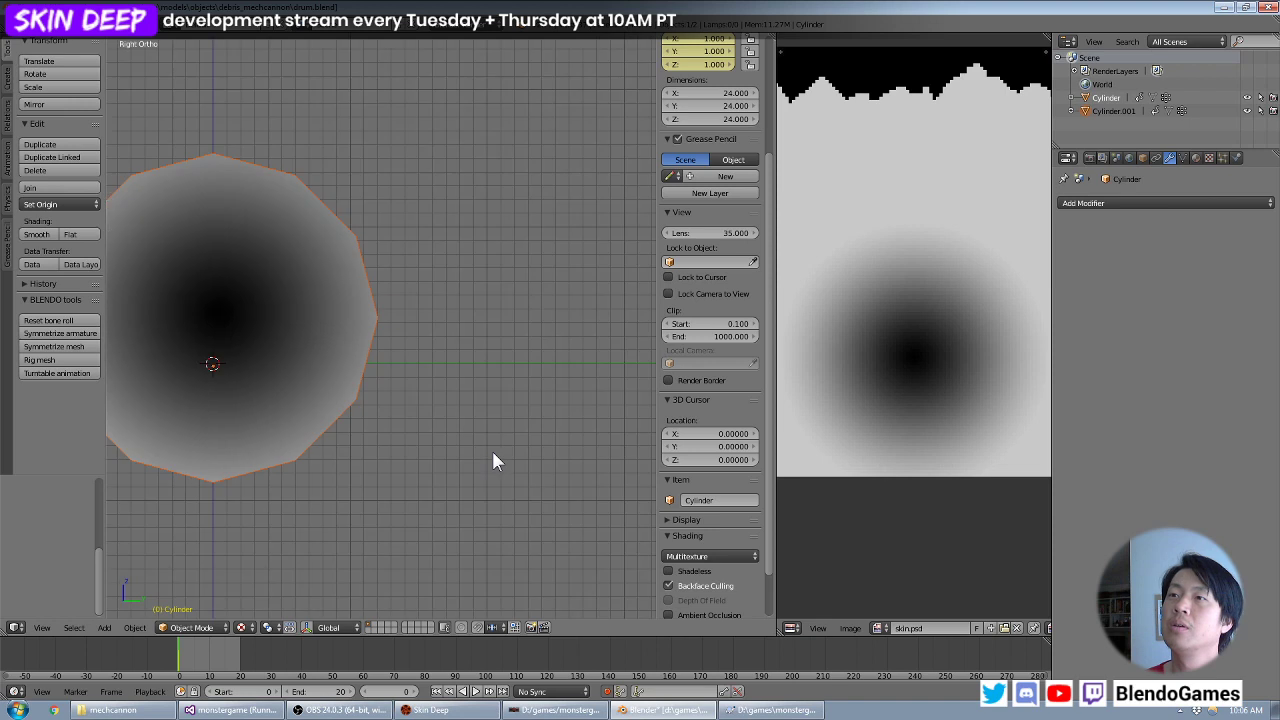
pyautogui.scroll(2, 486, 457)
pyautogui.scroll(-3, 331, 414)
pyautogui.keyDown('shift'); pyautogui.moveTo(331, 414); pyautogui.dragTo(455, 485, button='middle'); pyautogui.keyUp('shift')
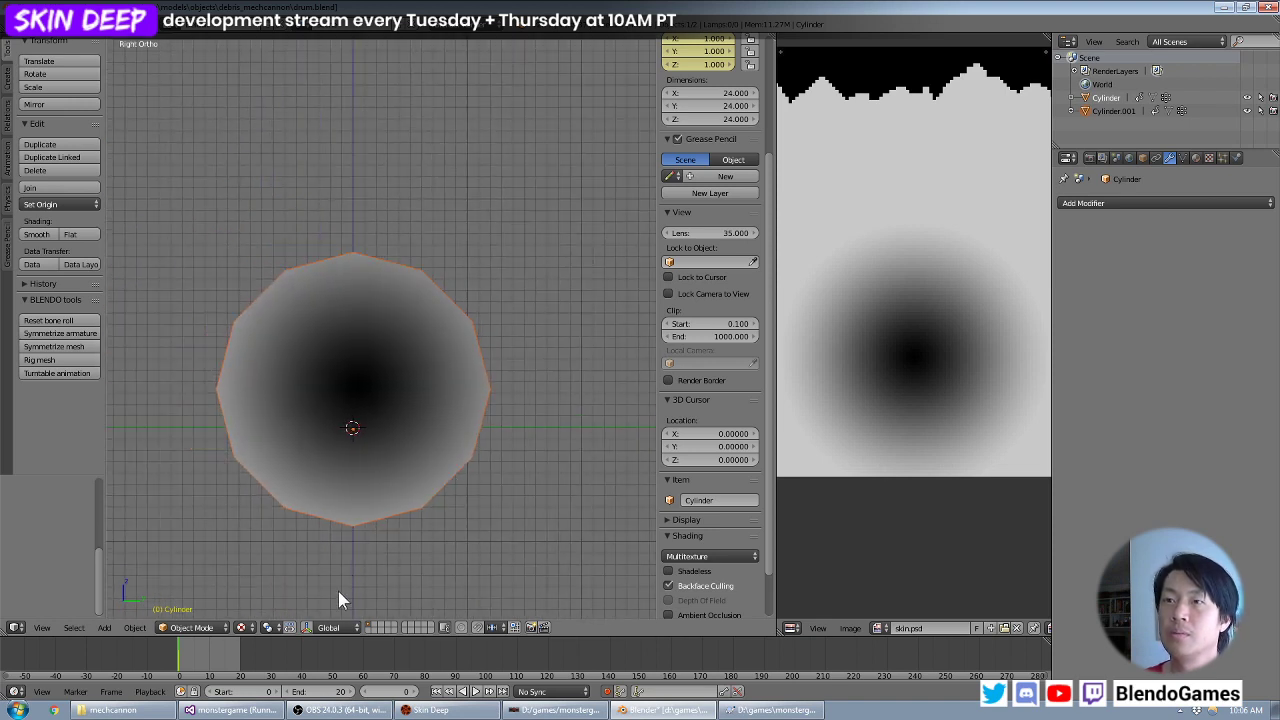
pyautogui.click(270, 627)
pyautogui.click(298, 582)
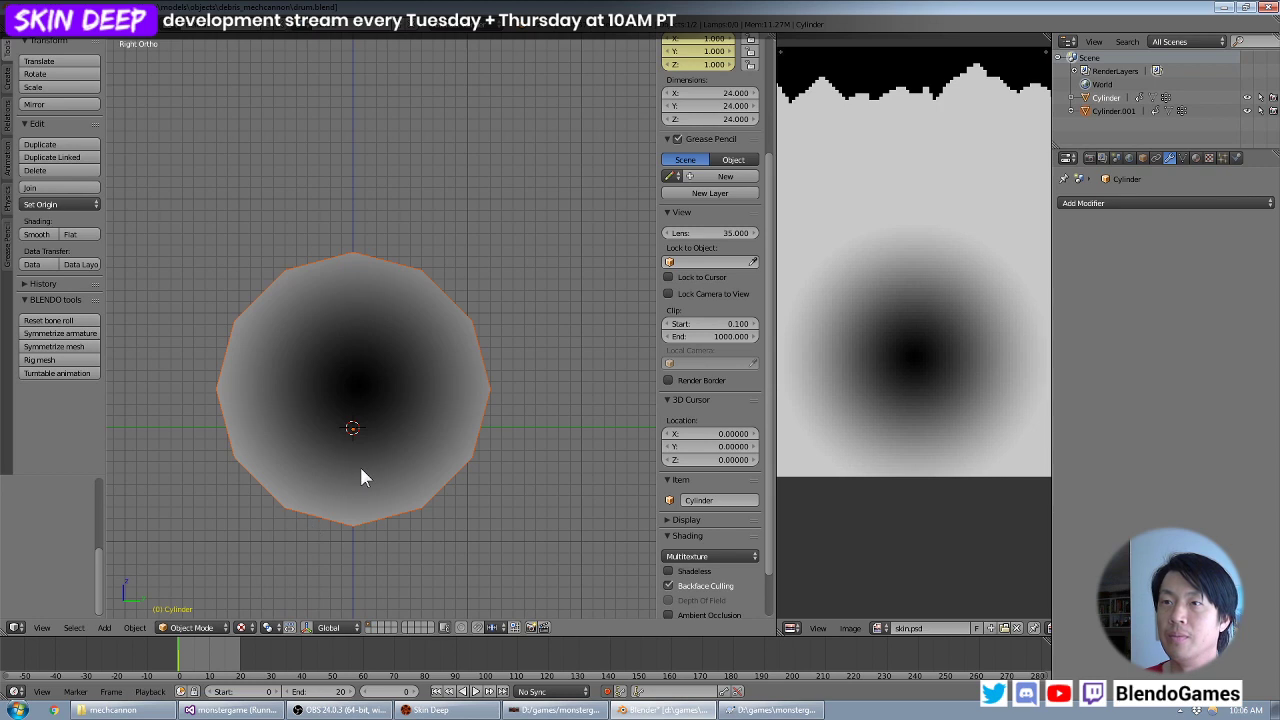
pyautogui.keyDown('shift'); pyautogui.moveTo(375, 467); pyautogui.dragTo(420, 412, button='middle'); pyautogui.keyUp('shift')
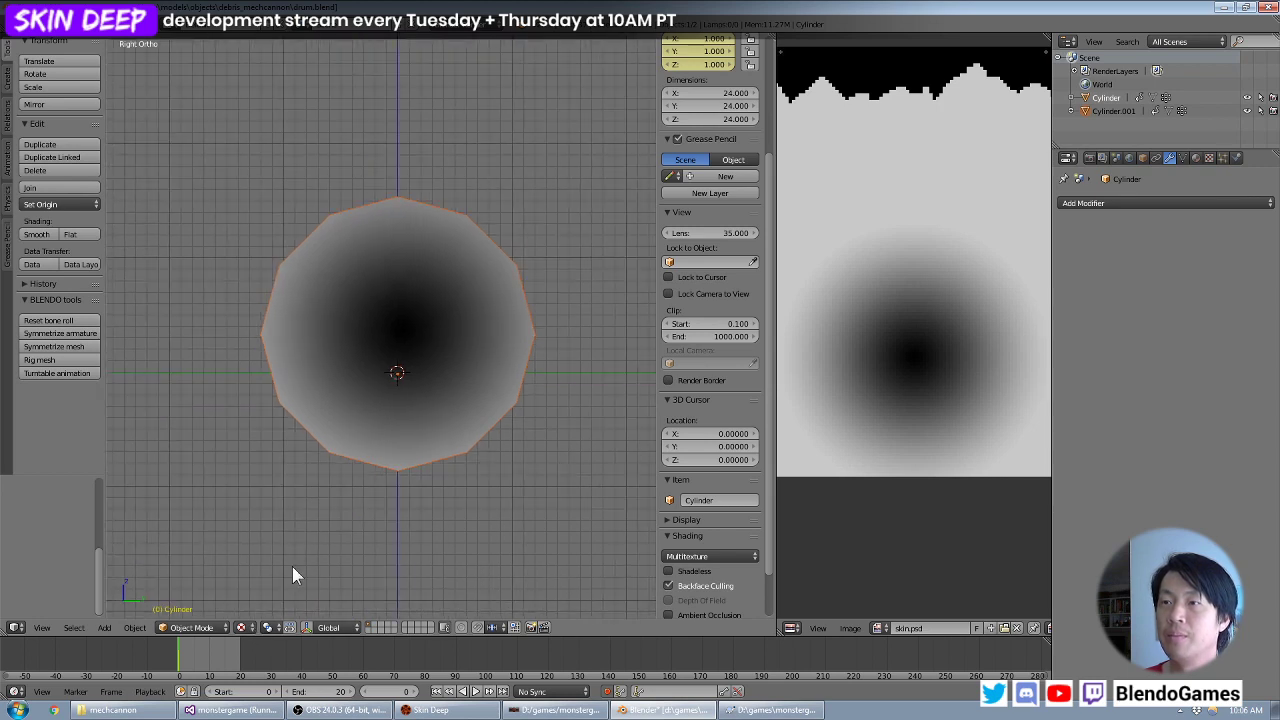
pyautogui.click(258, 628)
pyautogui.click(272, 625)
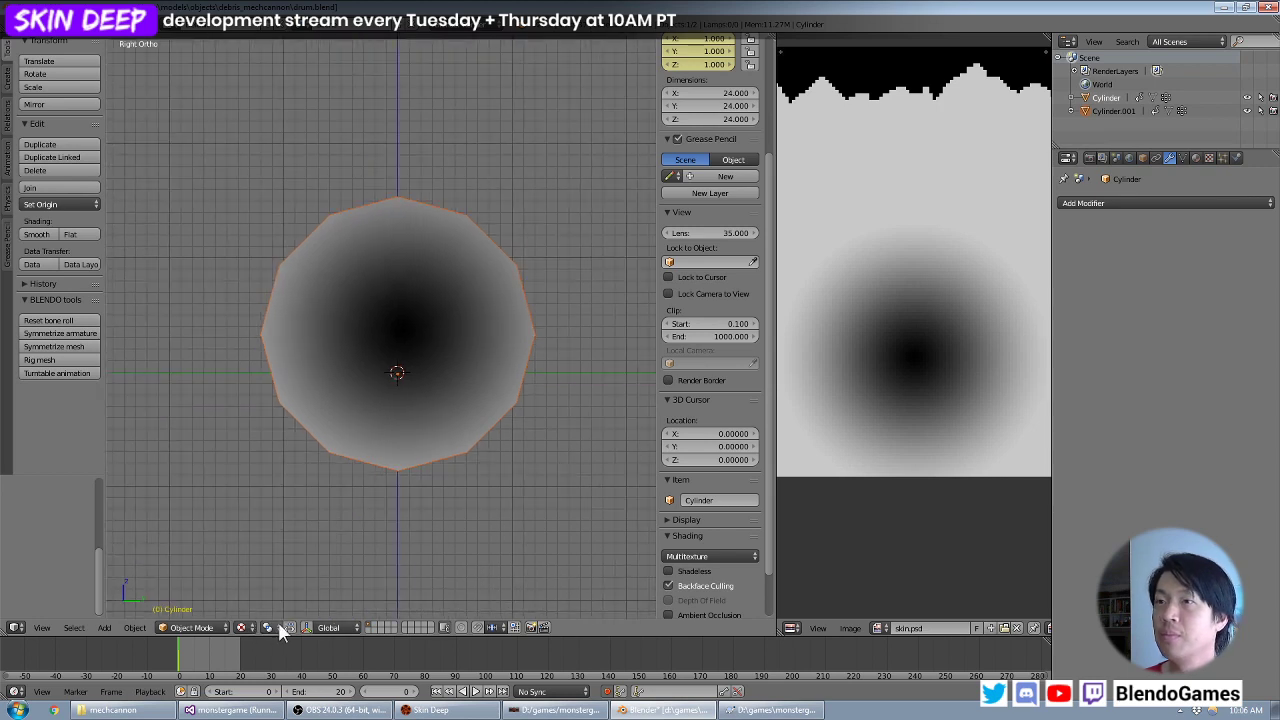
# Select the separated end cap object, check its mesh in Edit Mode and return to the right view.
pyautogui.press('Tab')
pyautogui.moveTo(398, 446); pyautogui.dragTo(470, 420, button='middle')
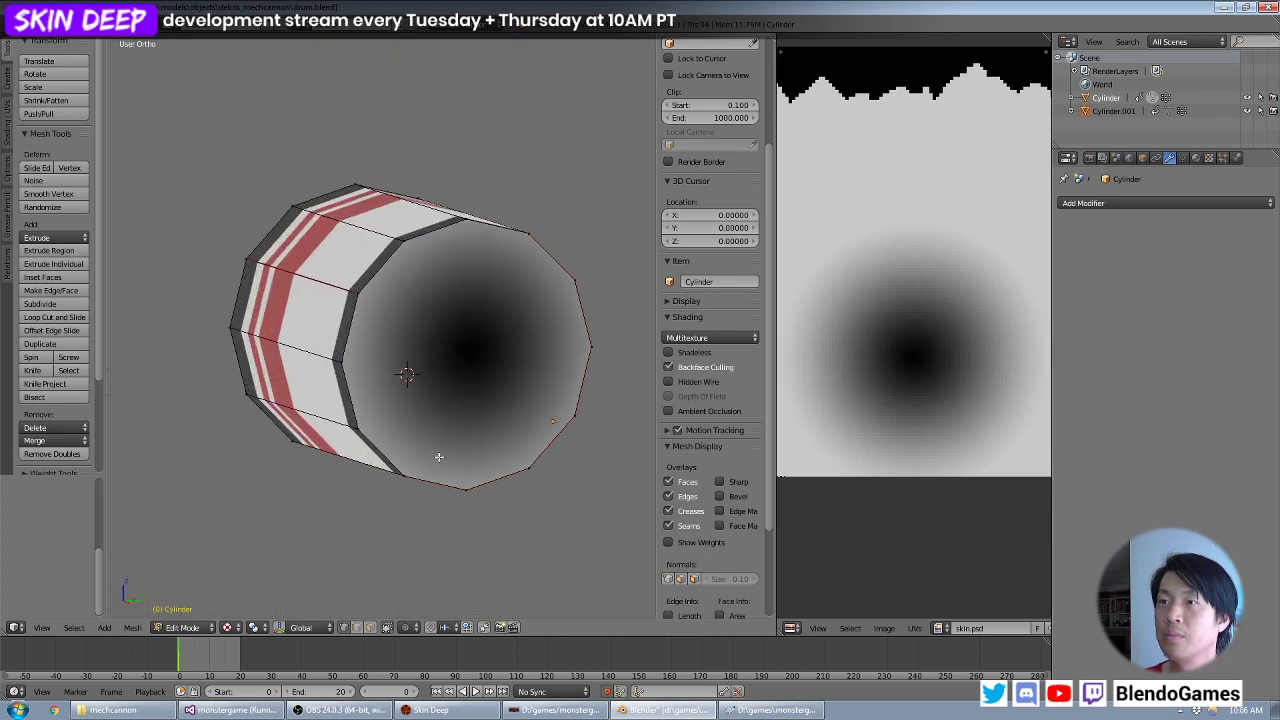
pyautogui.press('Tab')
pyautogui.rightClick(474, 421)
pyautogui.press('Tab')
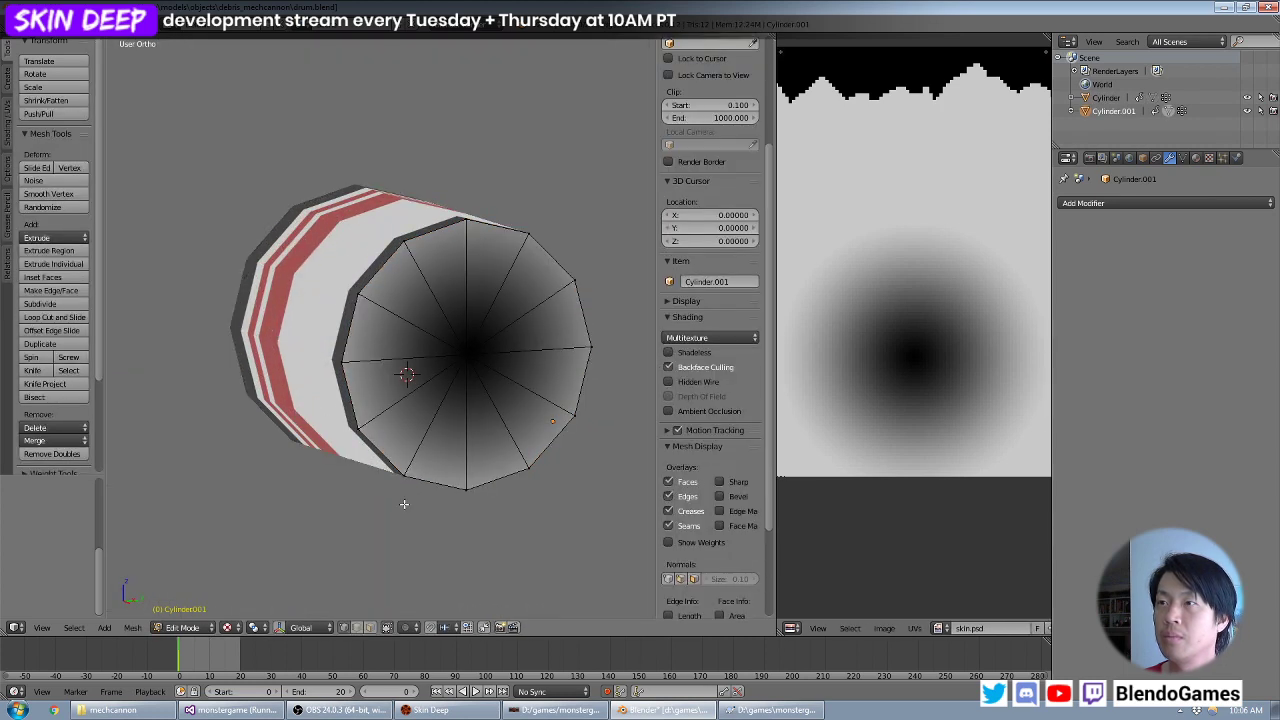
pyautogui.press('Tab')
pyautogui.press('KP_6')
pyautogui.press('KP_3')
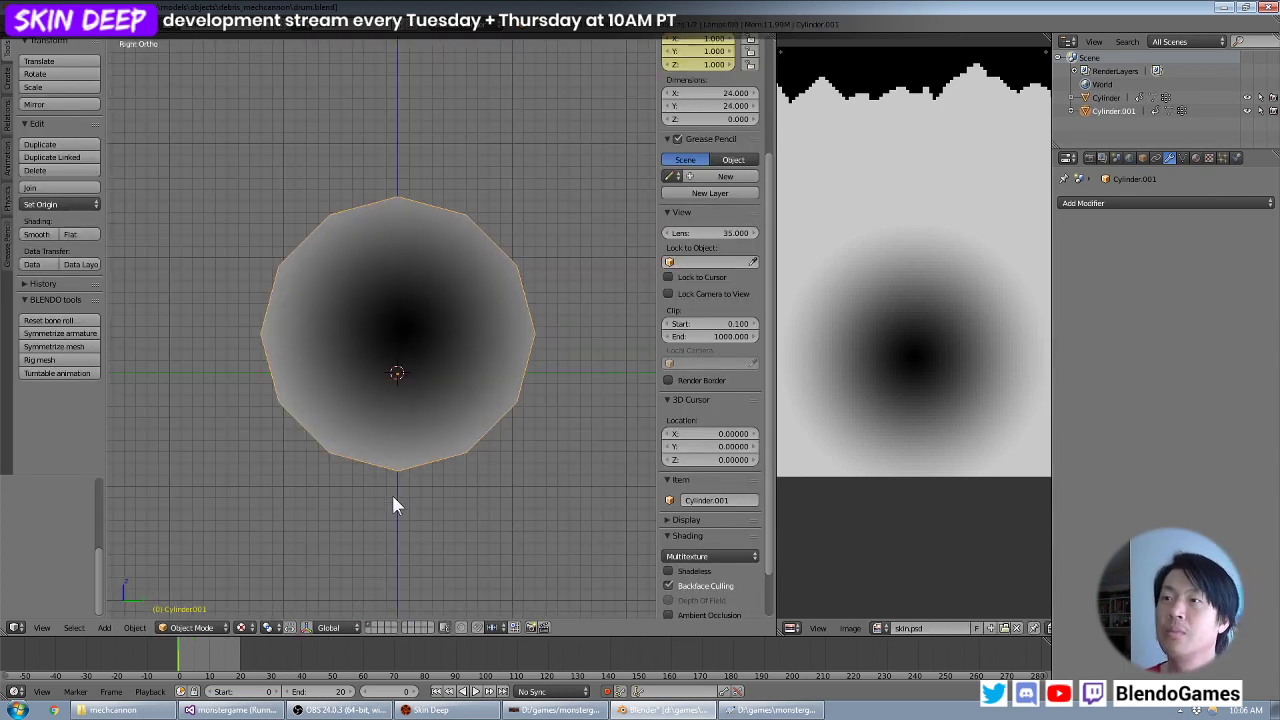
# Set the pivot point to Individual Origins and move the end cap object's origin to its own centre.
pyautogui.click(269, 627)
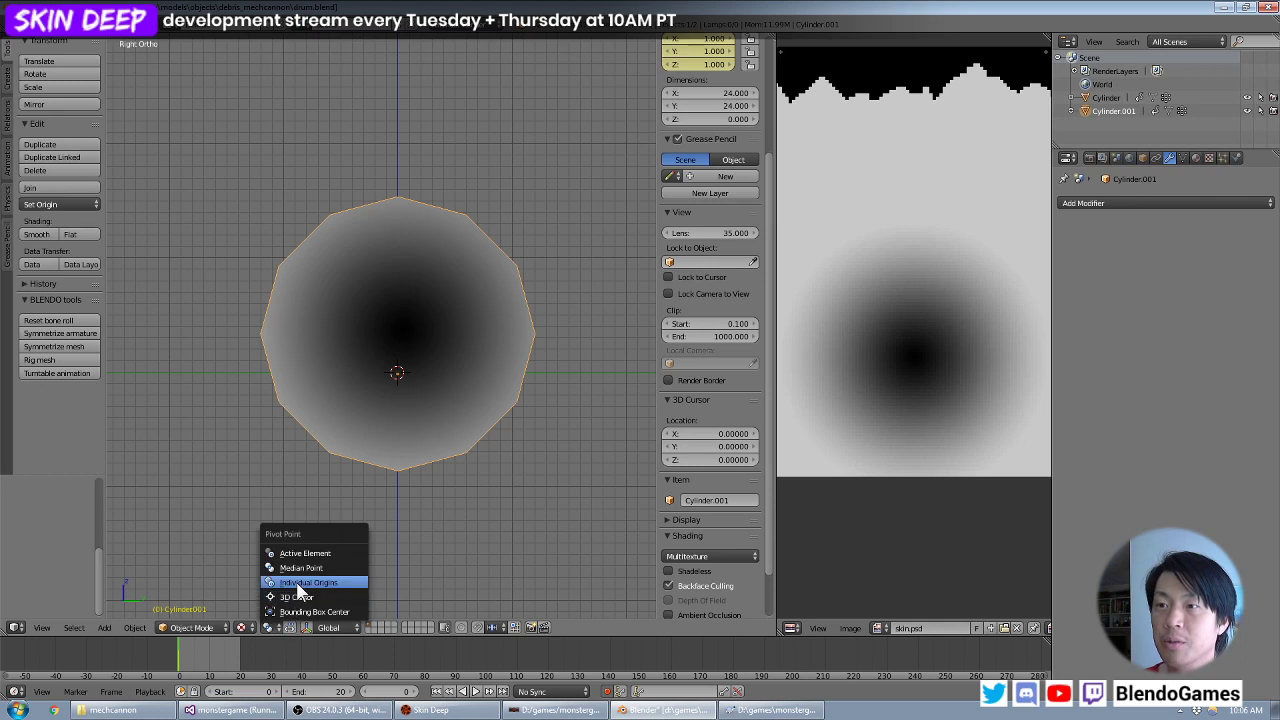
pyautogui.click(295, 597)
pyautogui.click(269, 627)
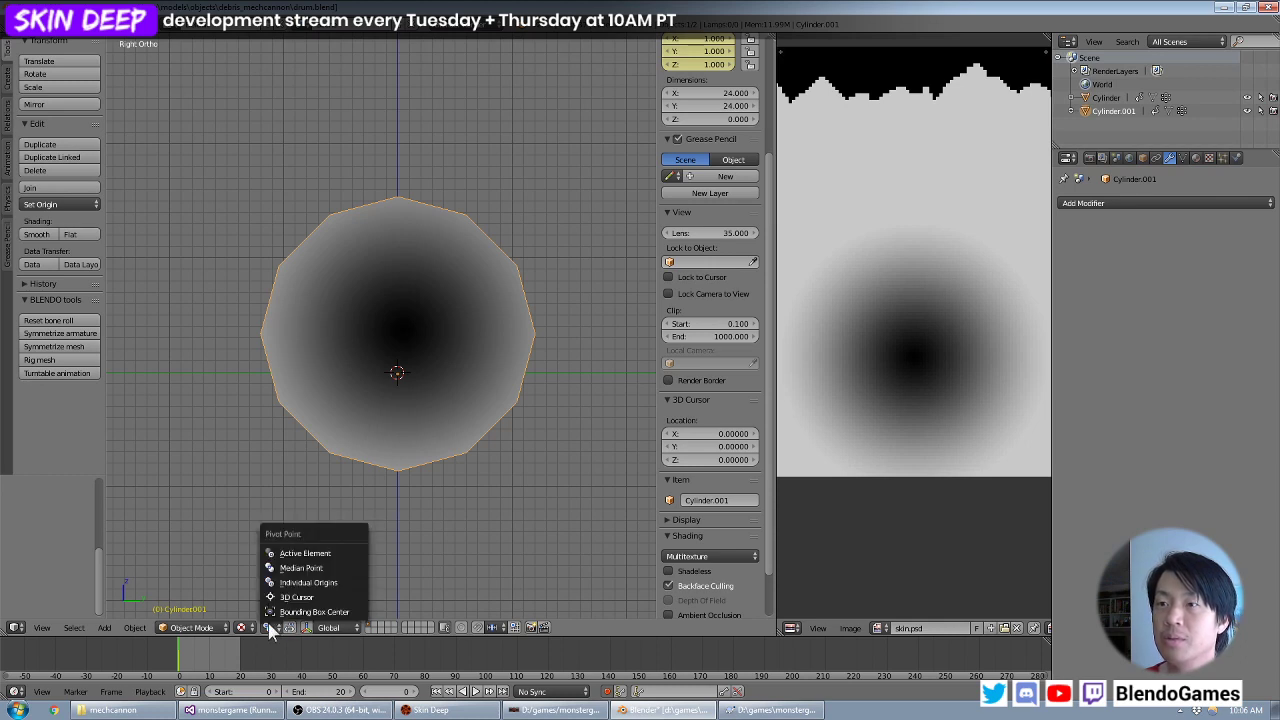
pyautogui.click(310, 582)
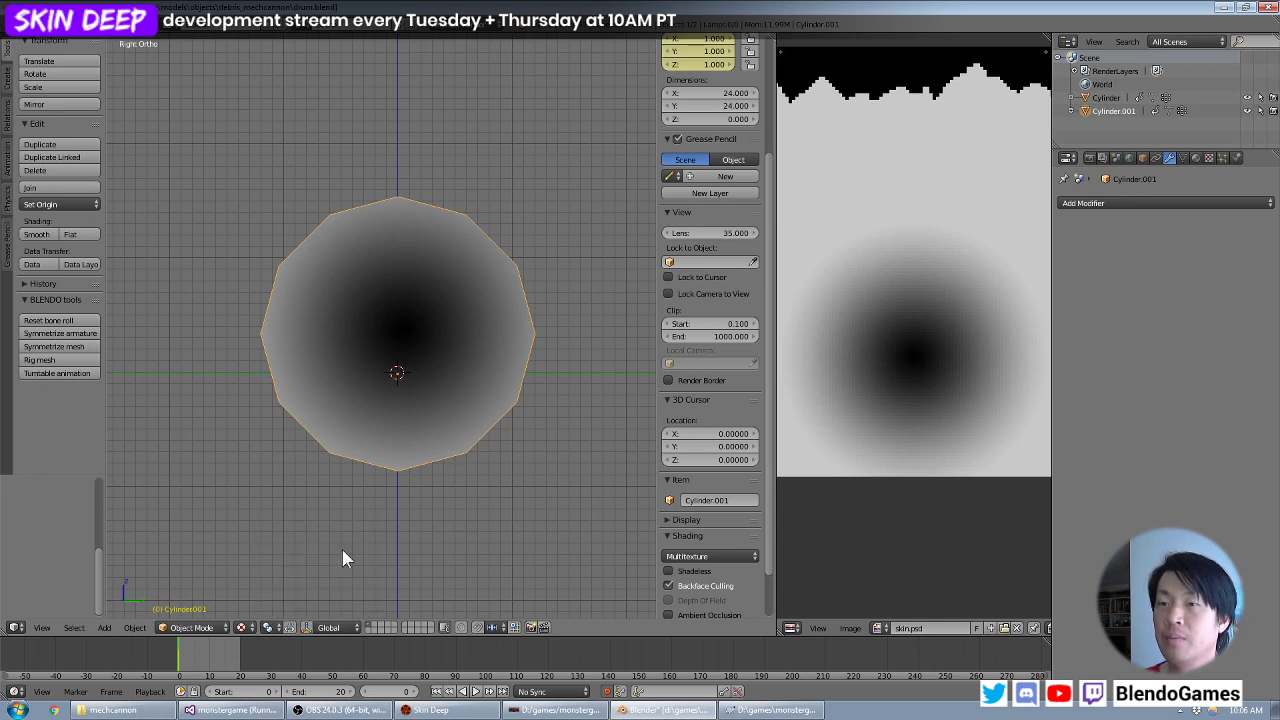
pyautogui.click(47, 205)
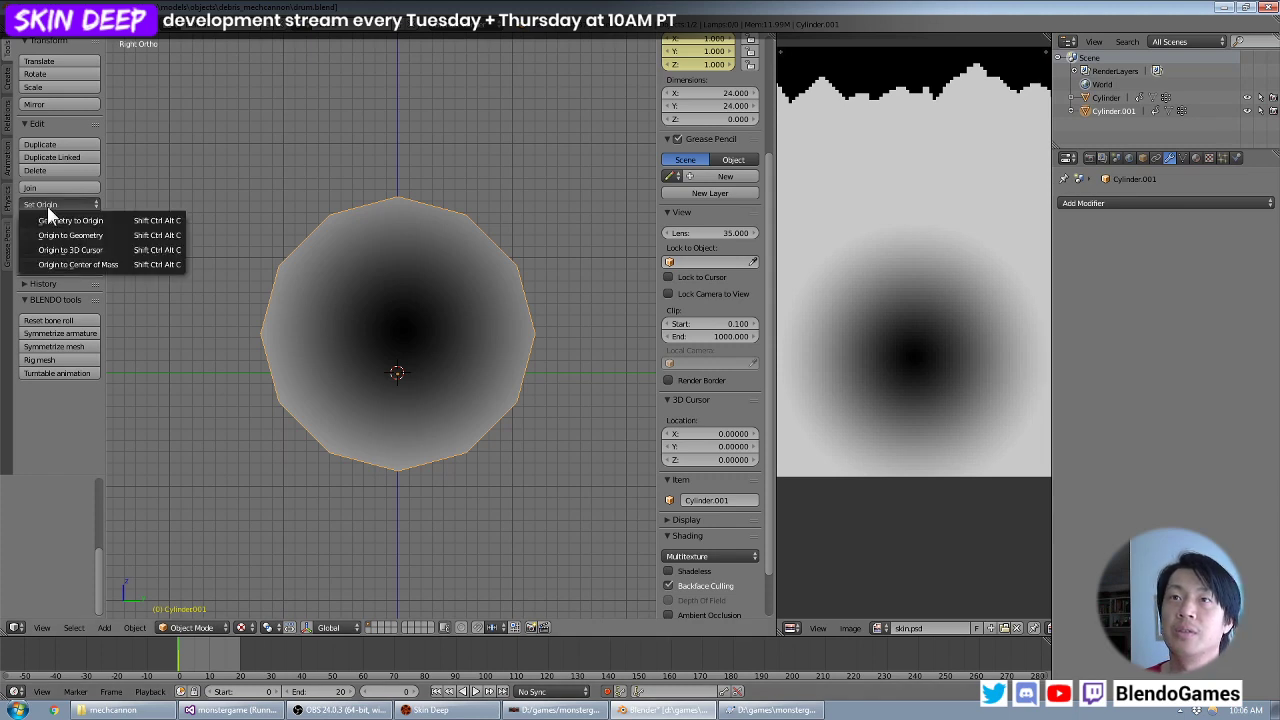
pyautogui.click(114, 255)
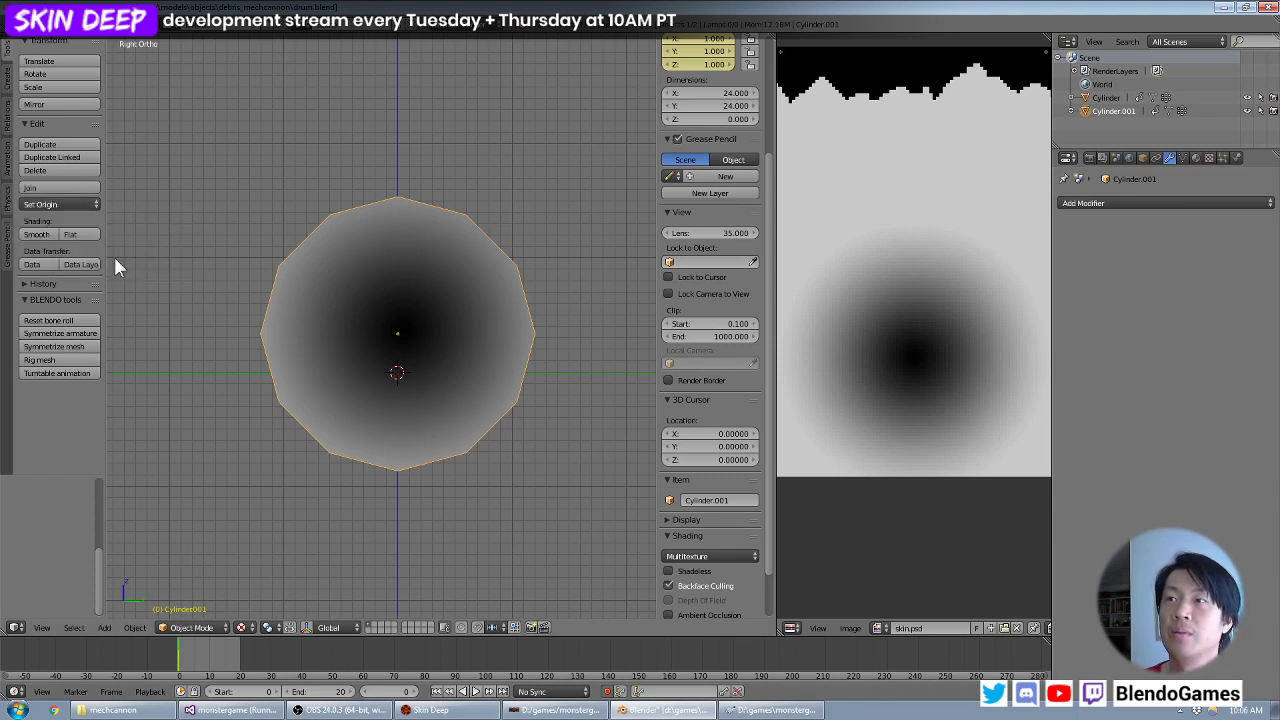
pyautogui.press('Tab')
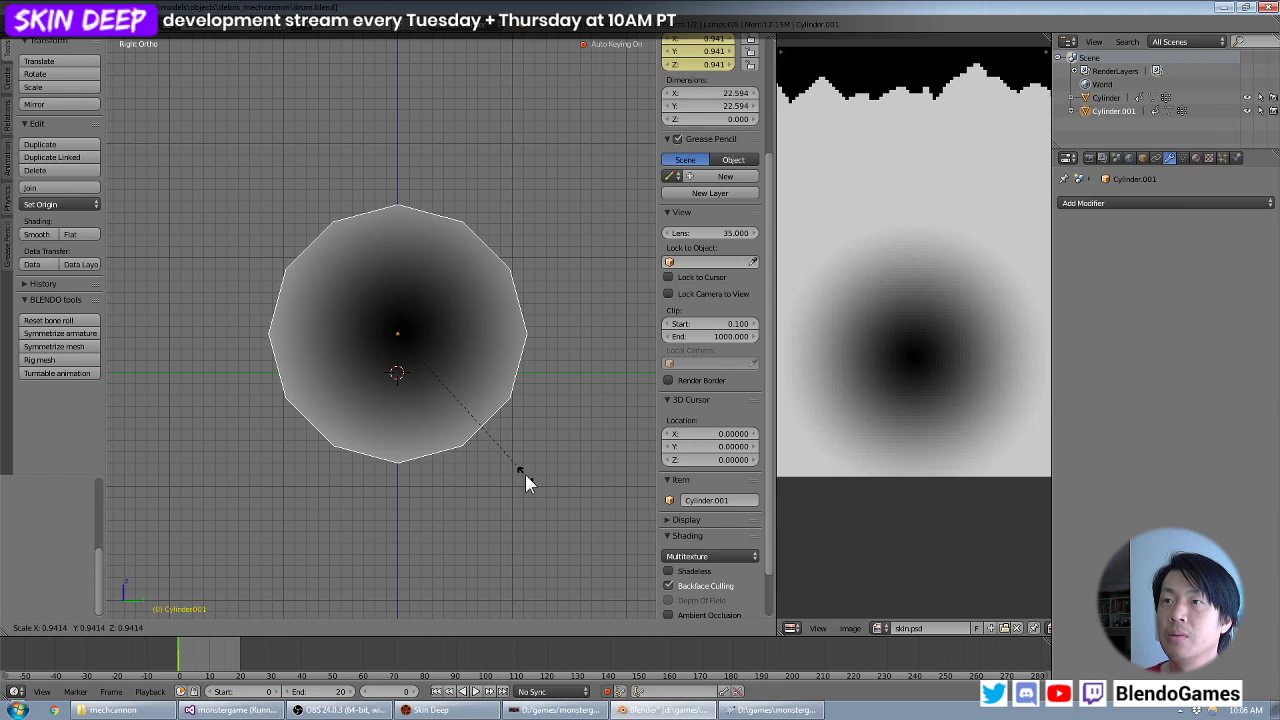
pyautogui.press('Tab')
pyautogui.press('KP_4')
pyautogui.press('KP_4')
pyautogui.press('KP_4')
pyautogui.press('KP_4')
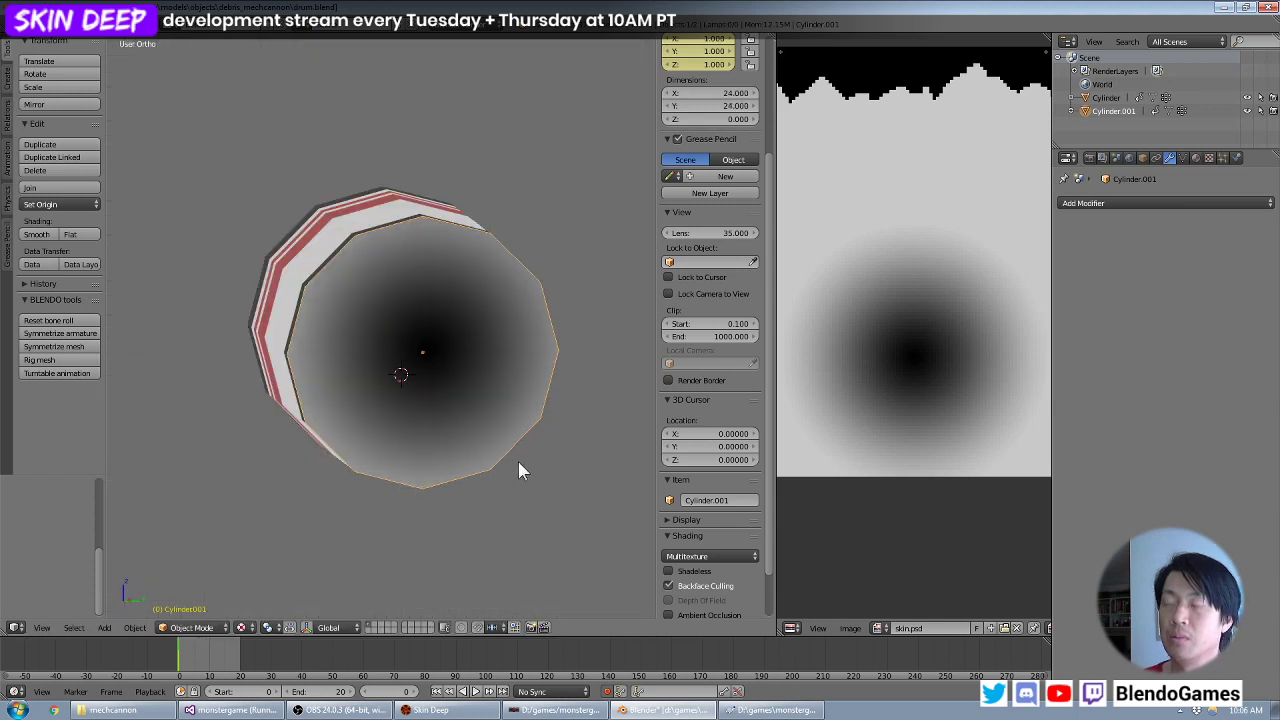
pyautogui.press('KP_3')
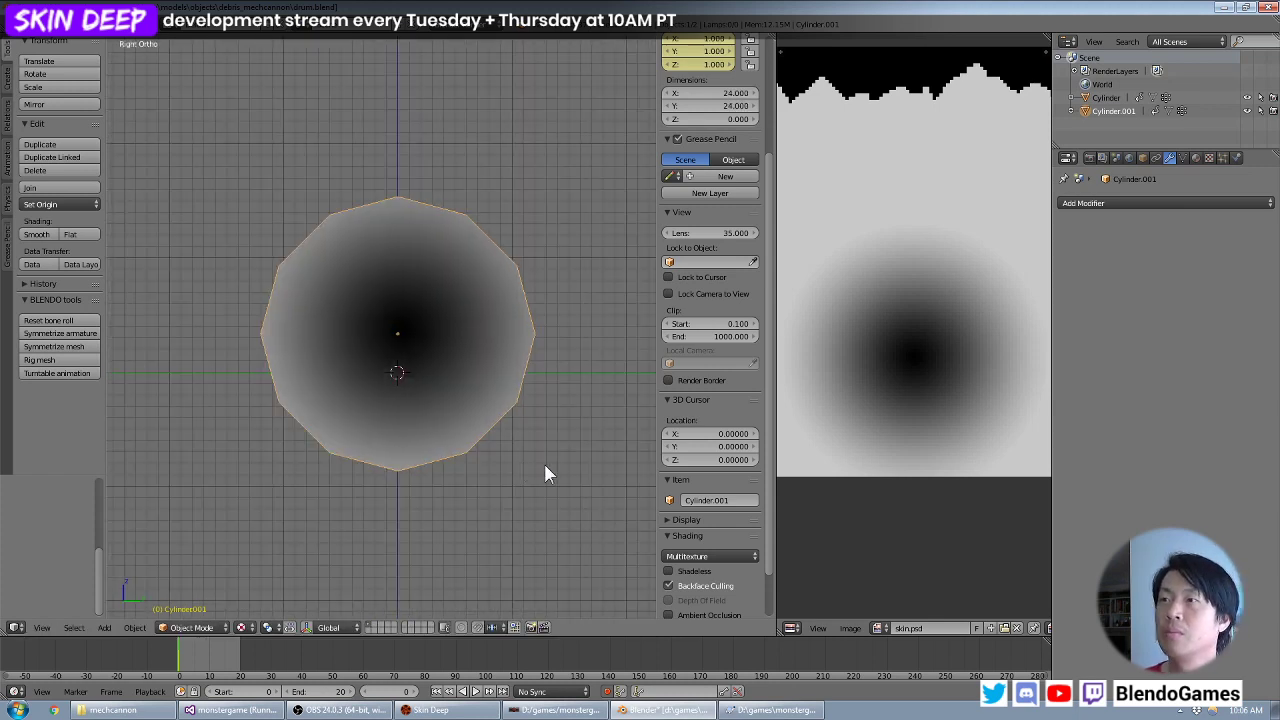
# Scale the end cap to about 0.964 and move it inward along X so it sits recessed in the drum, checking its mesh.
pyautogui.press('s')
pyautogui.click(538, 470)
pyautogui.moveTo(538, 470); pyautogui.dragTo(397, 480, button='middle')
pyautogui.press('g')
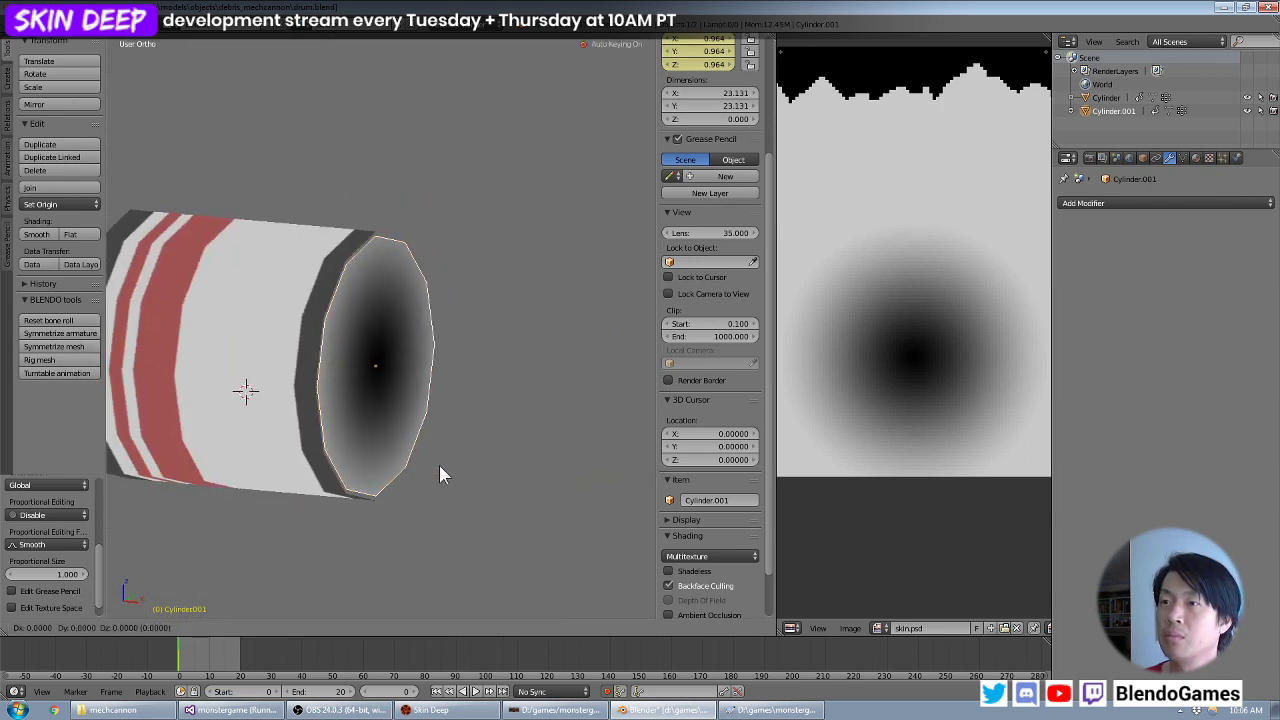
pyautogui.press('x')
pyautogui.click(388, 458)
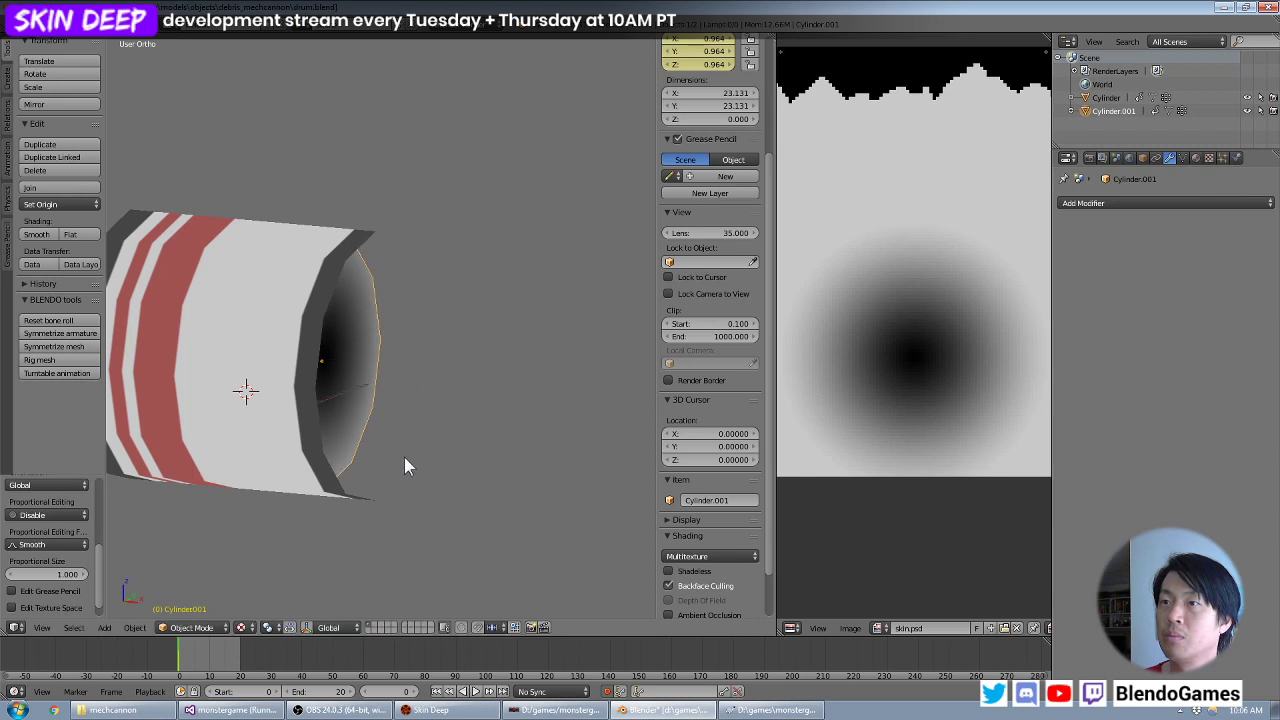
pyautogui.moveTo(406, 463); pyautogui.dragTo(272, 464, button='middle')
pyautogui.moveTo(358, 490); pyautogui.dragTo(287, 468, button='middle')
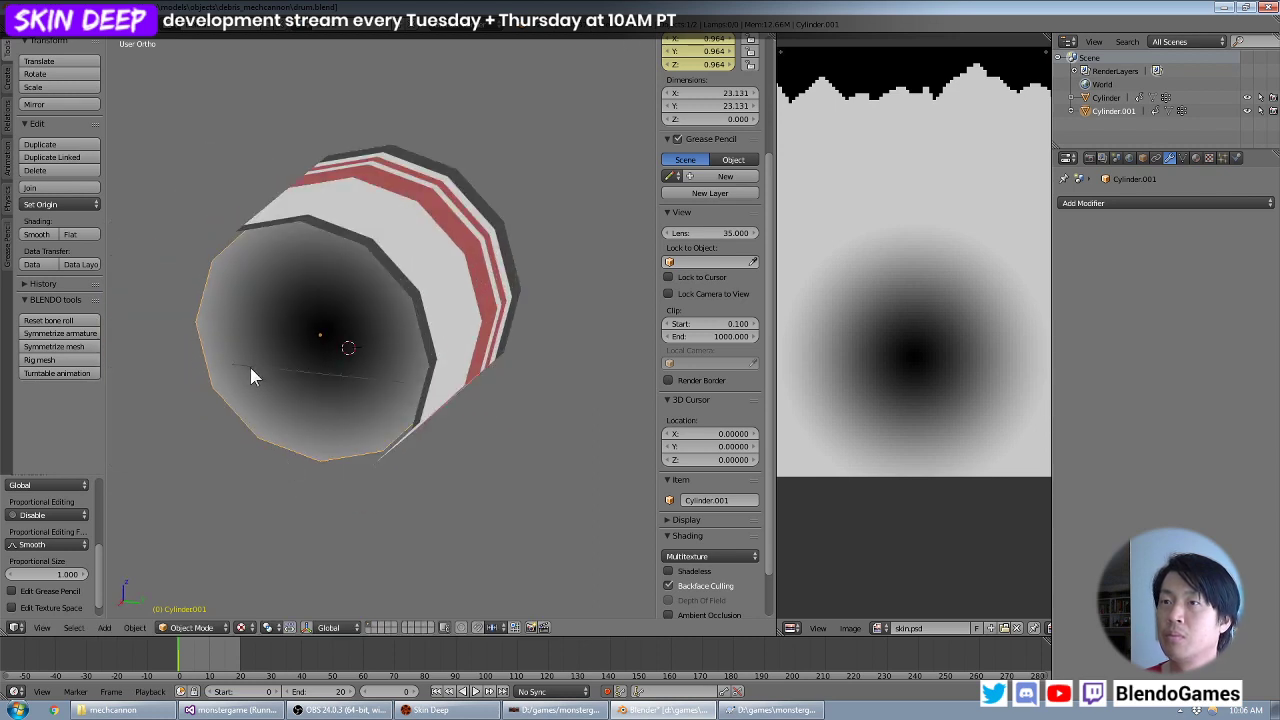
pyautogui.moveTo(322, 358); pyautogui.dragTo(334, 360, button='middle')
pyautogui.press('Tab')
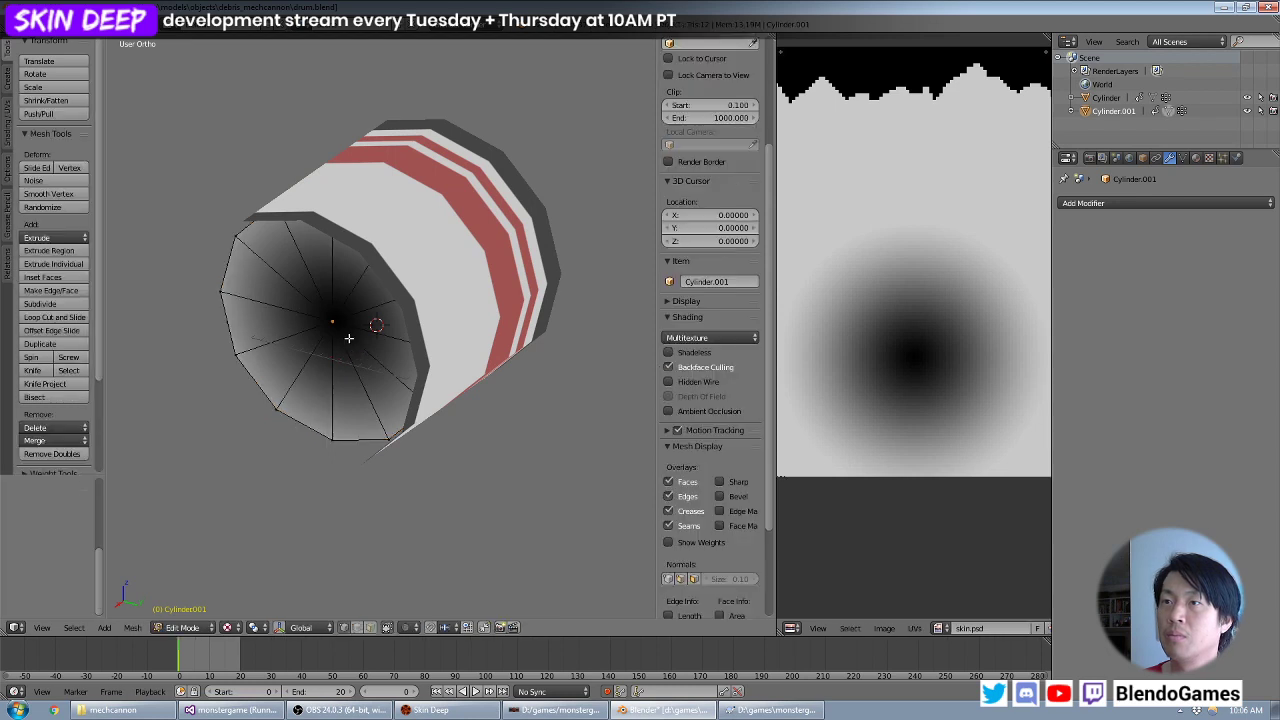
pyautogui.moveTo(378, 602); pyautogui.dragTo(493, 353, button='middle')
# Open skin.psd in Photoshop at 500% zoom.
pyautogui.press('super')
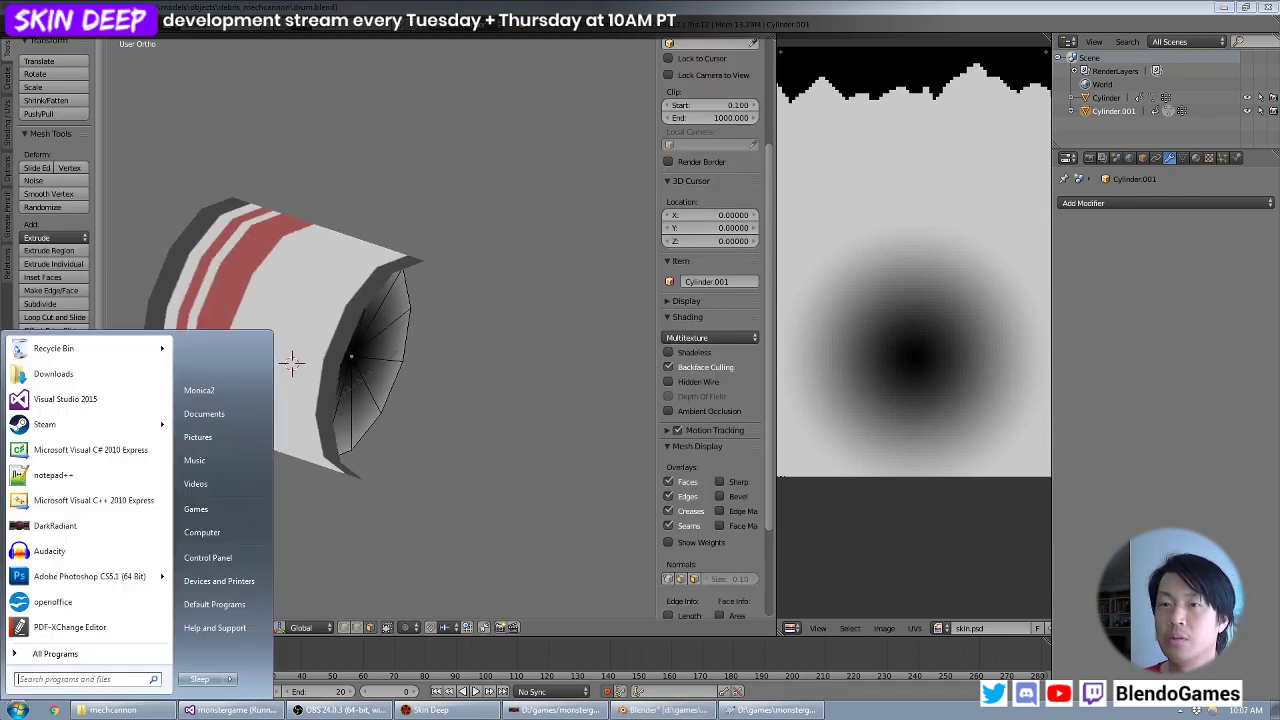
pyautogui.press('Escape')
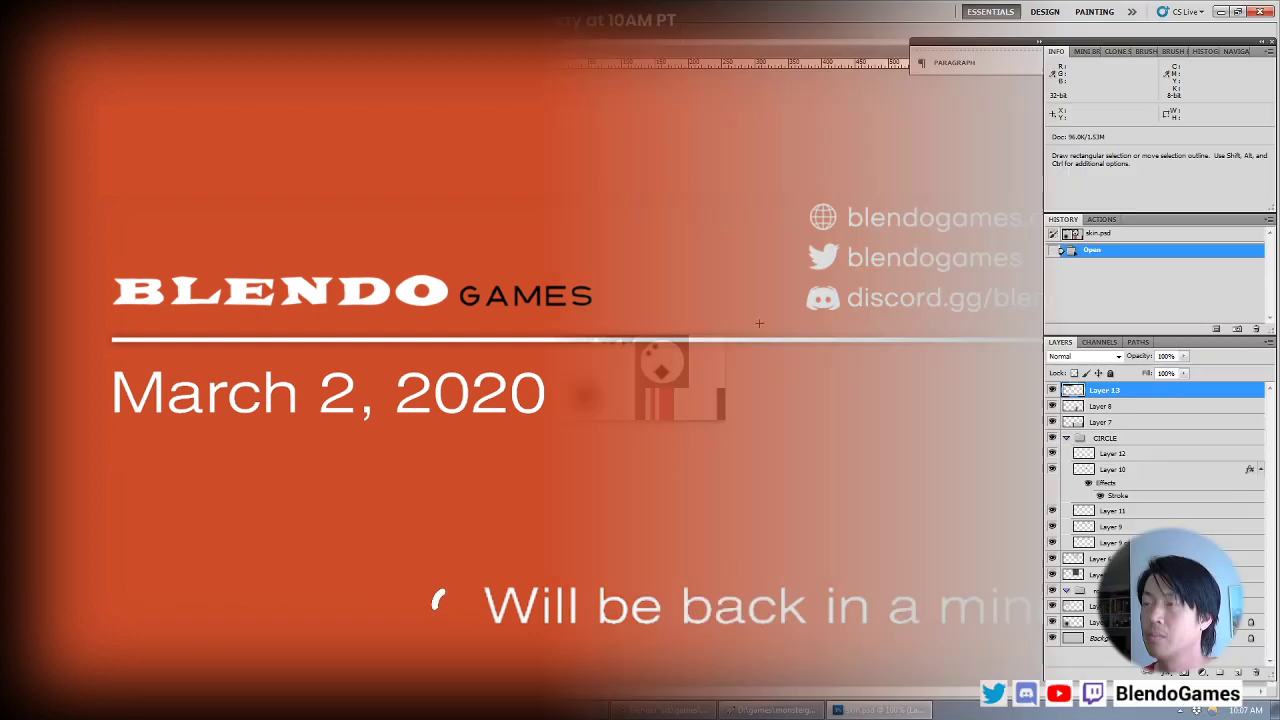
pyautogui.hotkey('ctrl', '+')
pyautogui.hotkey('ctrl', '+')
pyautogui.hotkey('ctrl', '+')
pyautogui.hotkey('ctrl', '+')
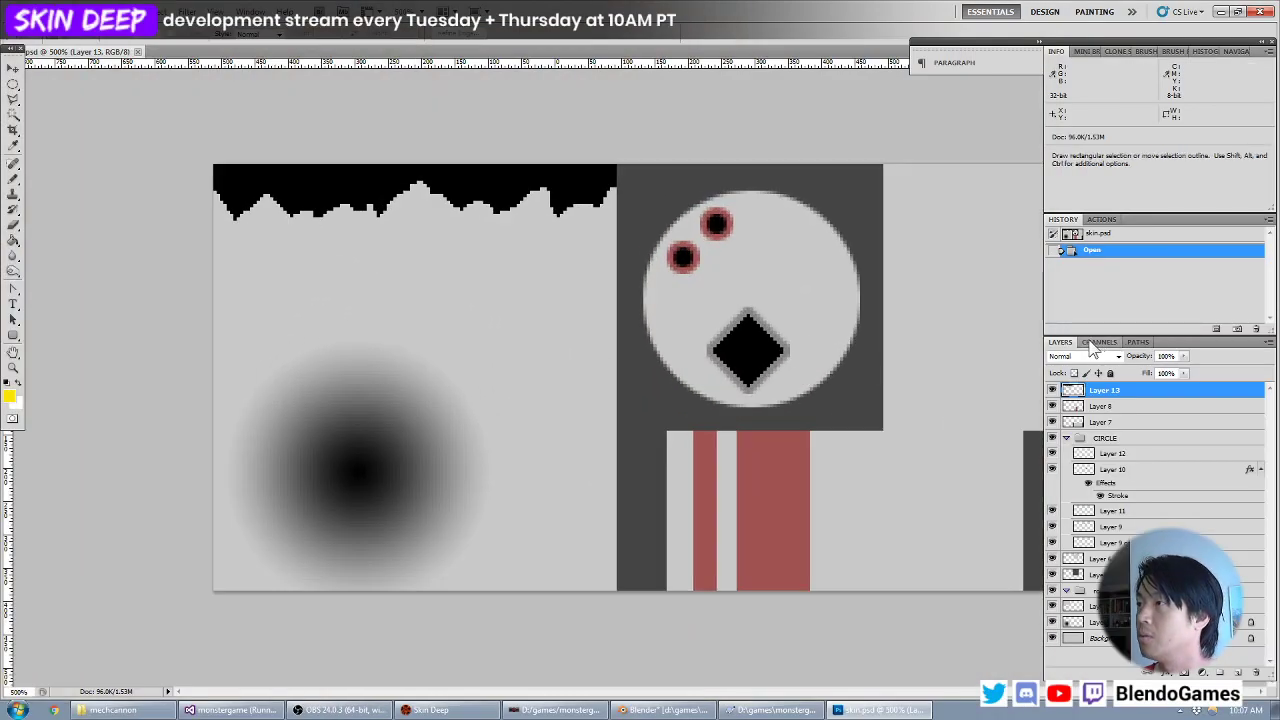
# Add a new empty layer above the others and set the foreground colour to black.
pyautogui.click(12, 81)
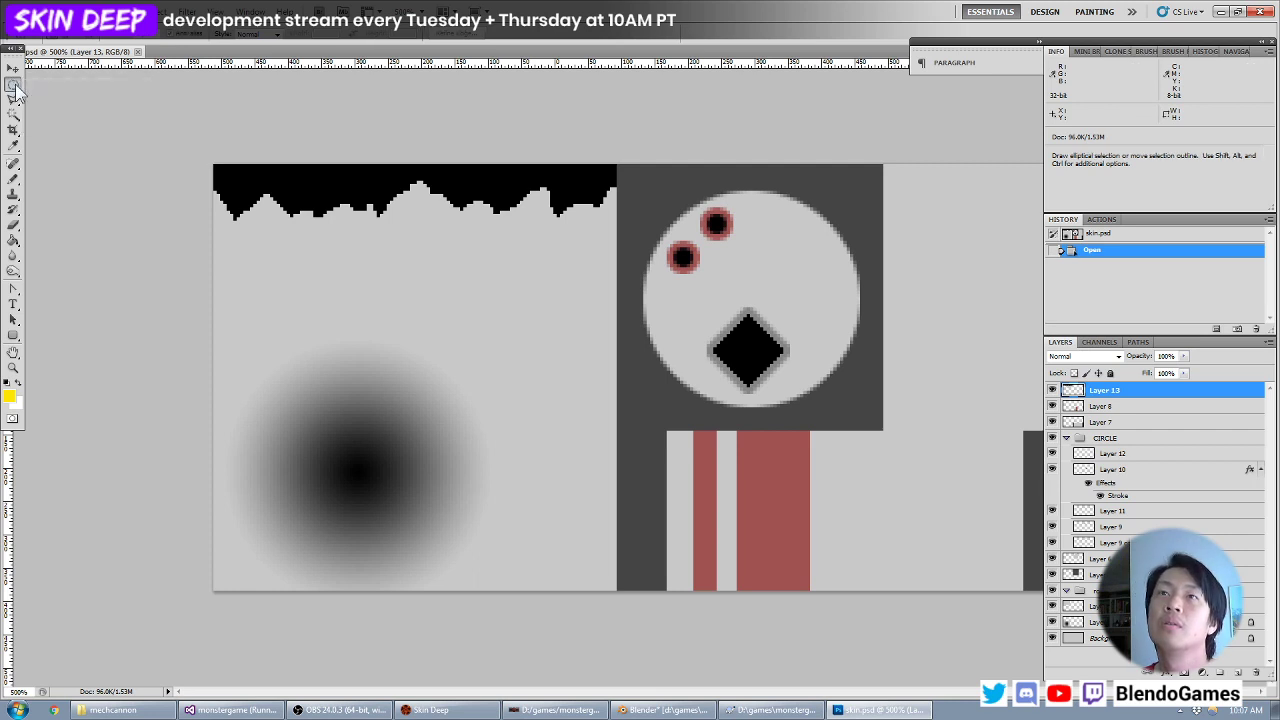
pyautogui.click(13, 98)
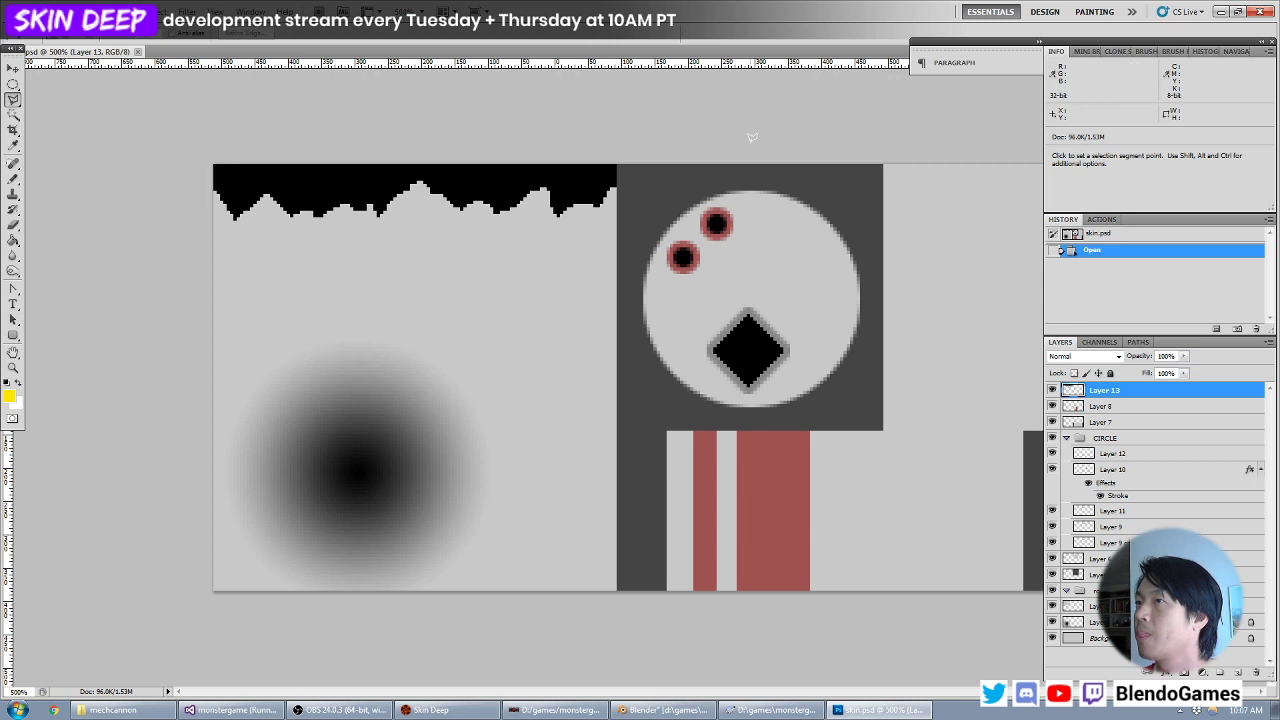
pyautogui.press('v')
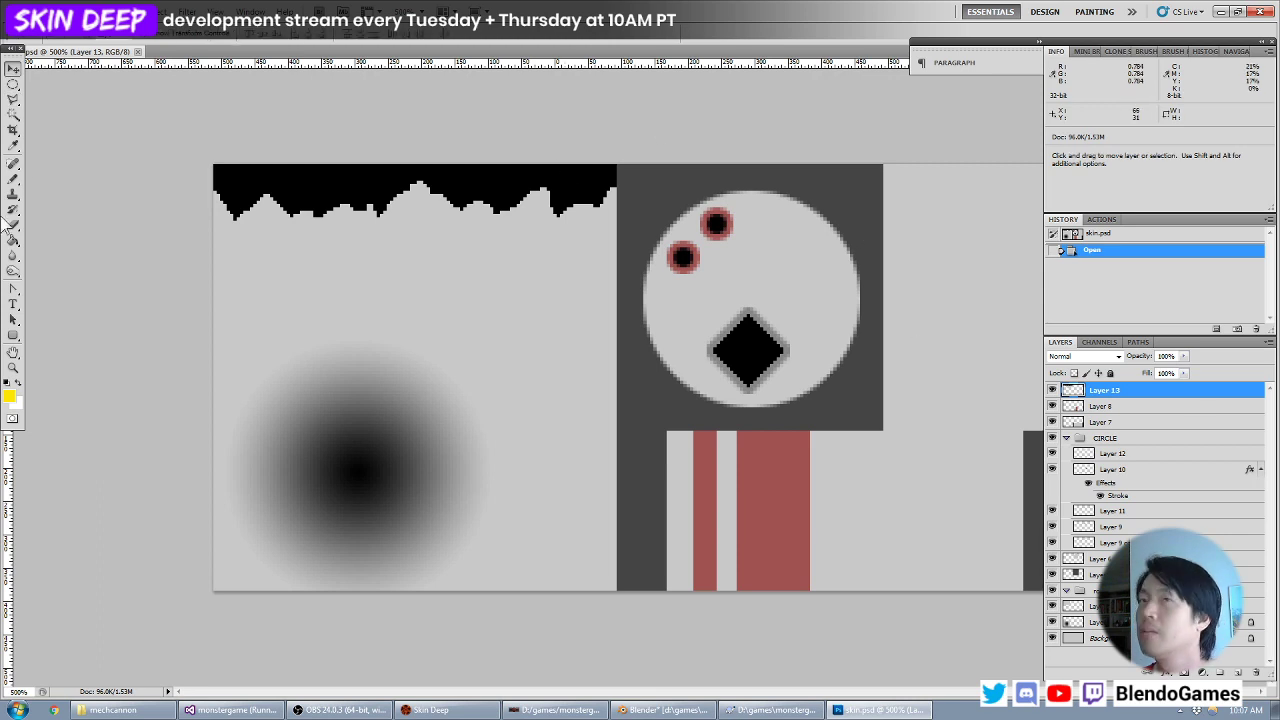
pyautogui.hotkey('ctrl', 'shift', 'n')
pyautogui.press('Return')
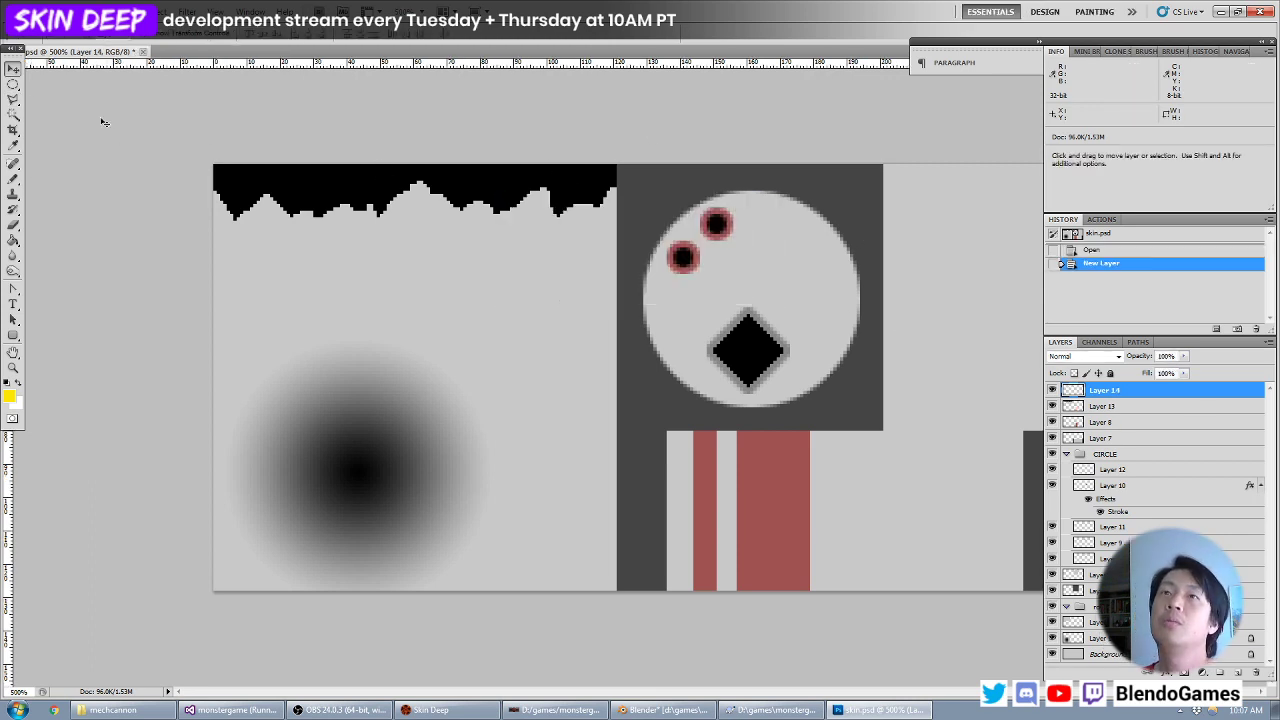
pyautogui.press('i')
pyautogui.click(9, 396)
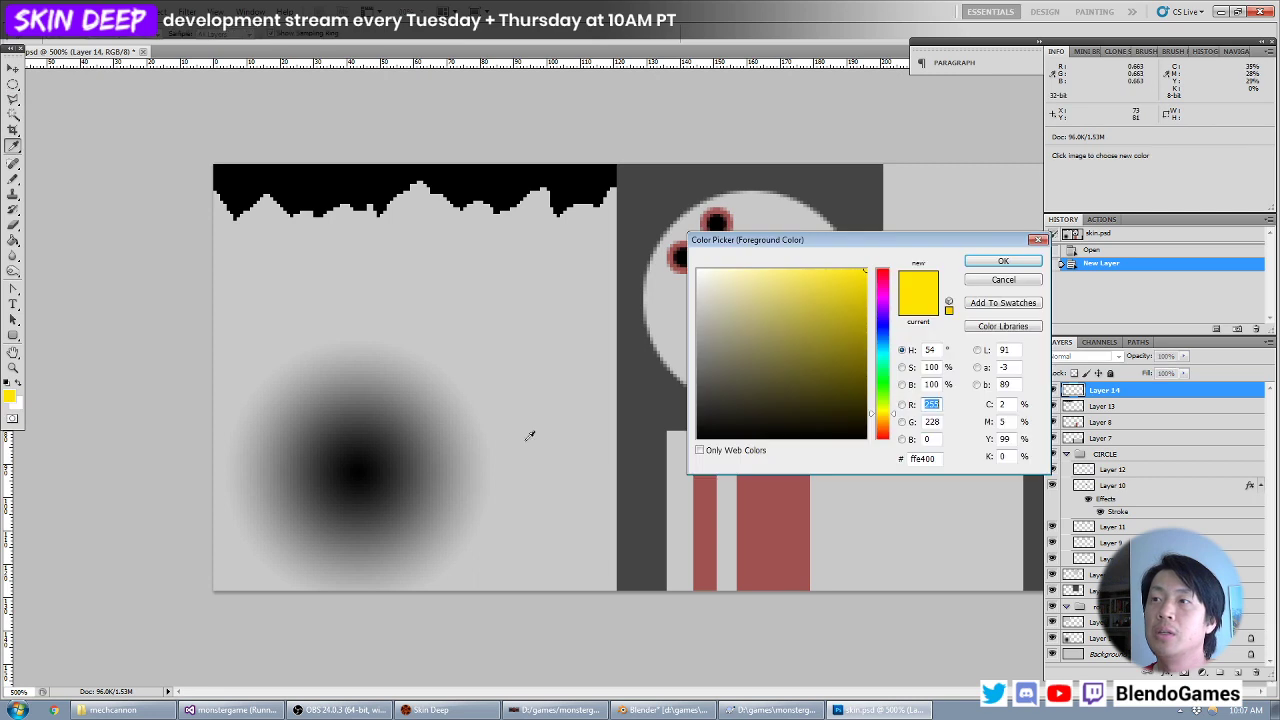
pyautogui.press('Return')
# Outline a jagged-edged area around the dark band at the far end of the striped panel with Polygonal Lasso, fill it black and deselect.
pyautogui.press('l')
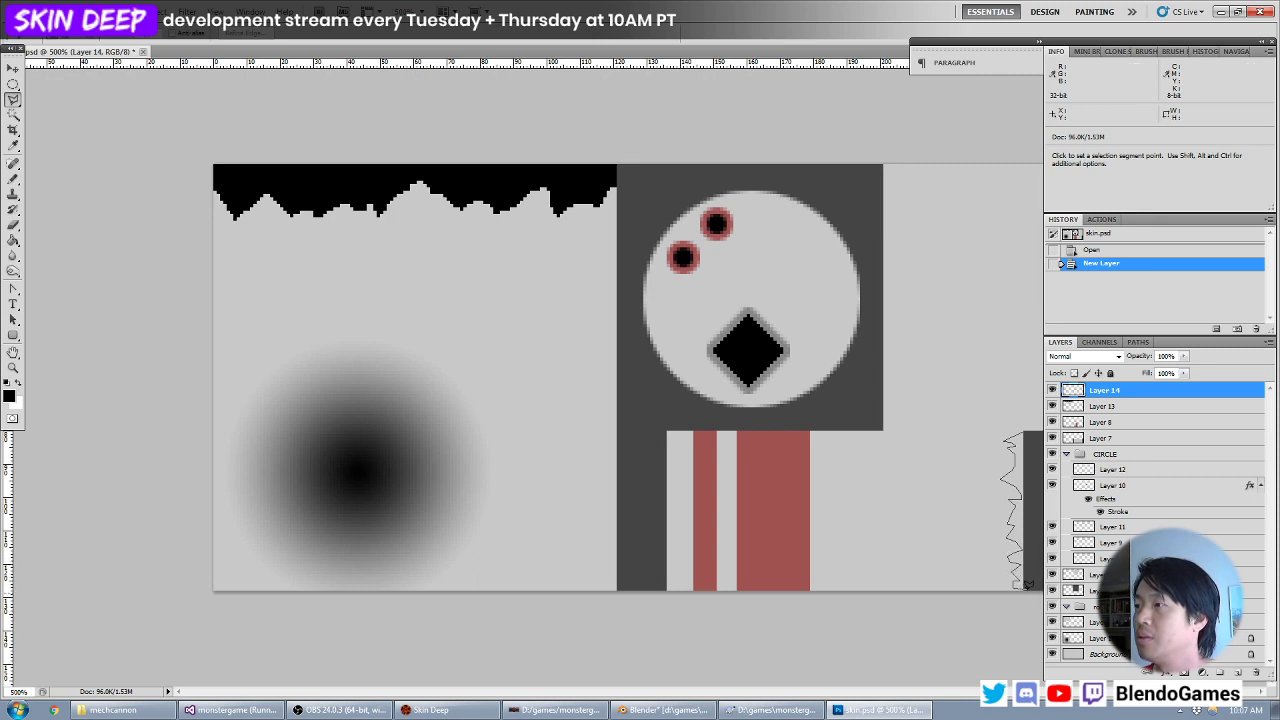
pyautogui.click(1034, 424)
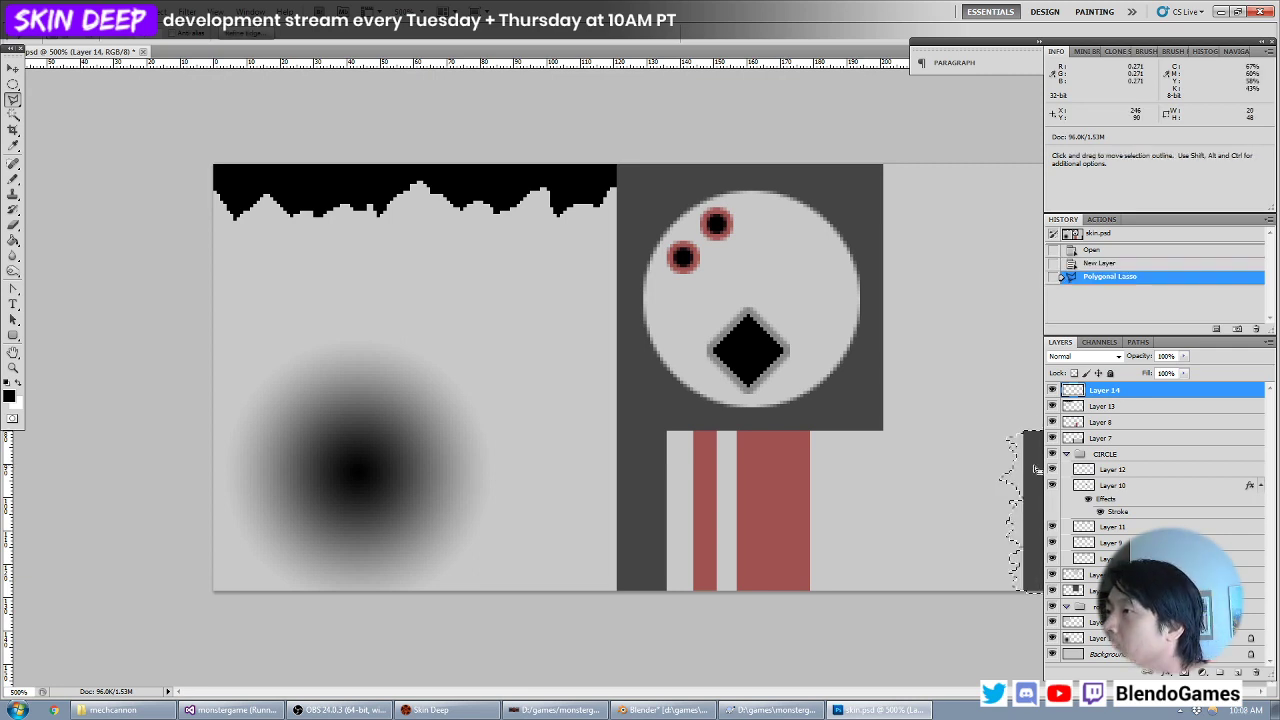
pyautogui.hotkey('alt', 'BackSpace')
pyautogui.hotkey('ctrl', 'd')
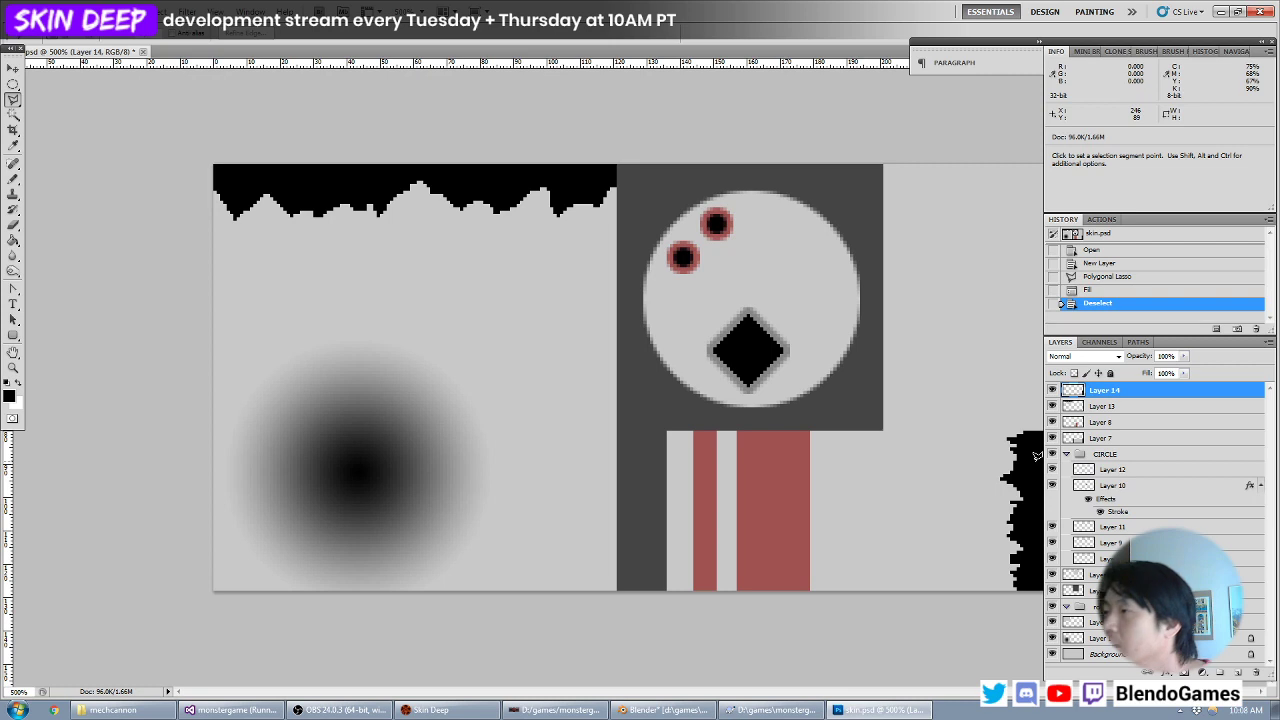
pyautogui.hotkey('ctrl', '-')
pyautogui.hotkey('ctrl', '+')
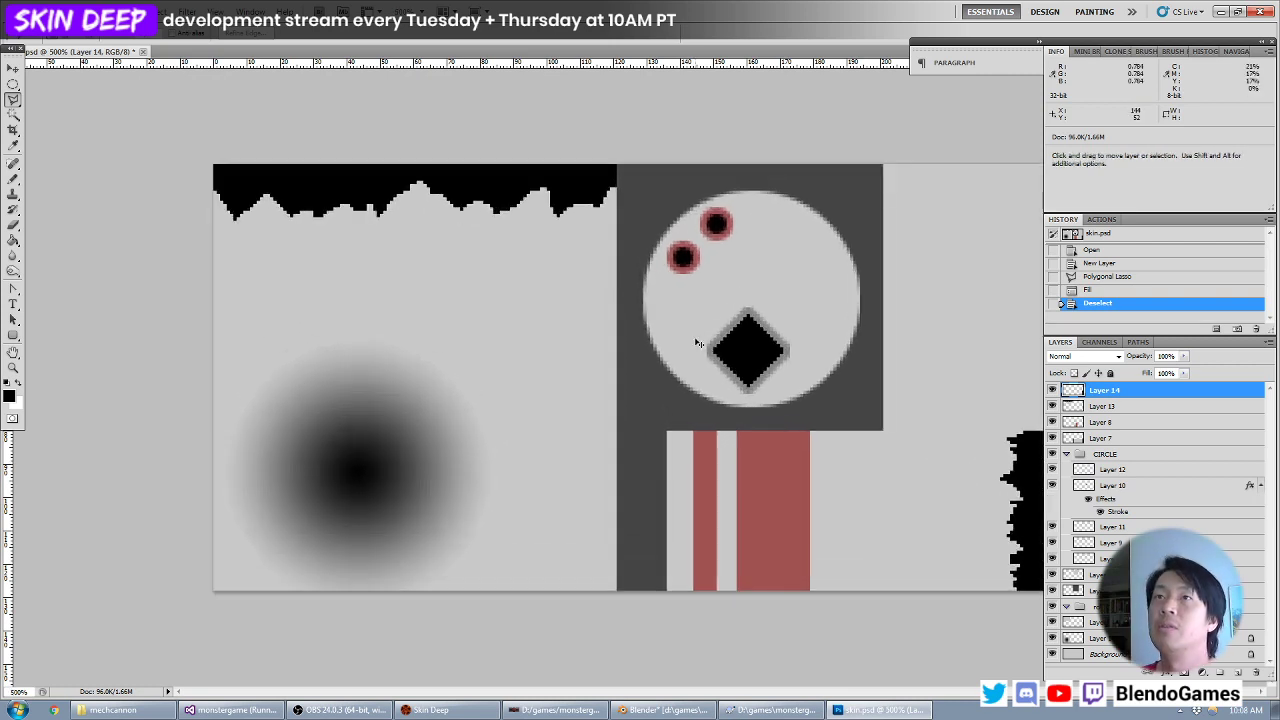
# Switch to Blender, reload the skin.psd texture and inspect the jagged black edge on the drum in Object Mode.
pyautogui.hotkey('alt', 'Tab')
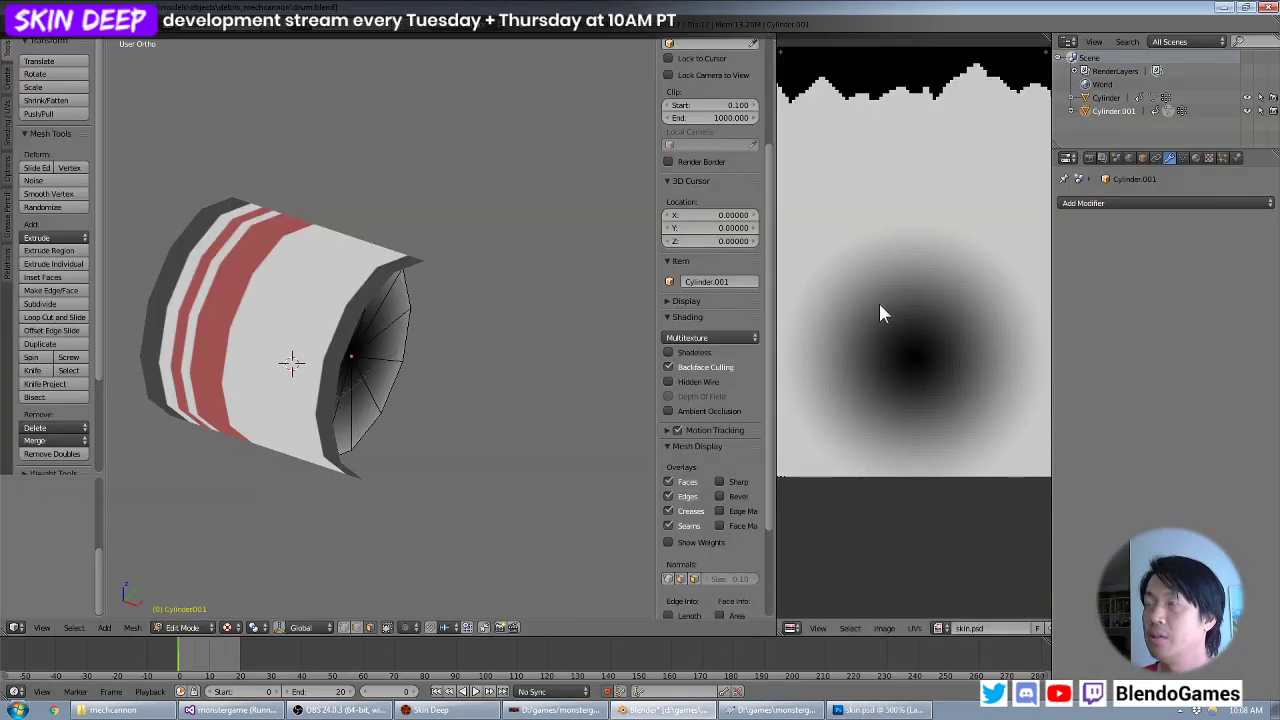
pyautogui.hotkey('alt', 'r')
pyautogui.moveTo(600, 340); pyautogui.dragTo(420, 360, button='middle')
pyautogui.press('Tab')
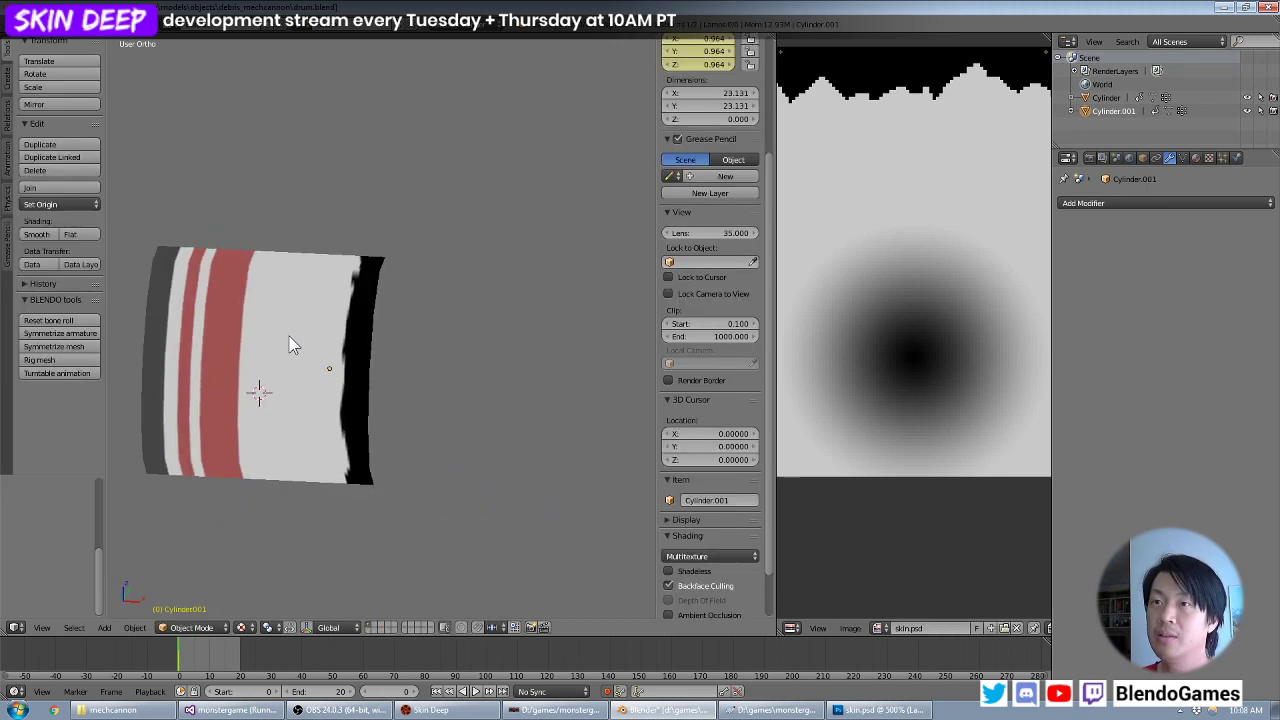
pyautogui.scroll(-3, 289, 338)
# Select the drum body object, enter Edit Mode and select its whole mesh to show its full UV layout.
pyautogui.press('Tab')
pyautogui.press('Tab')
pyautogui.rightClick(308, 339)
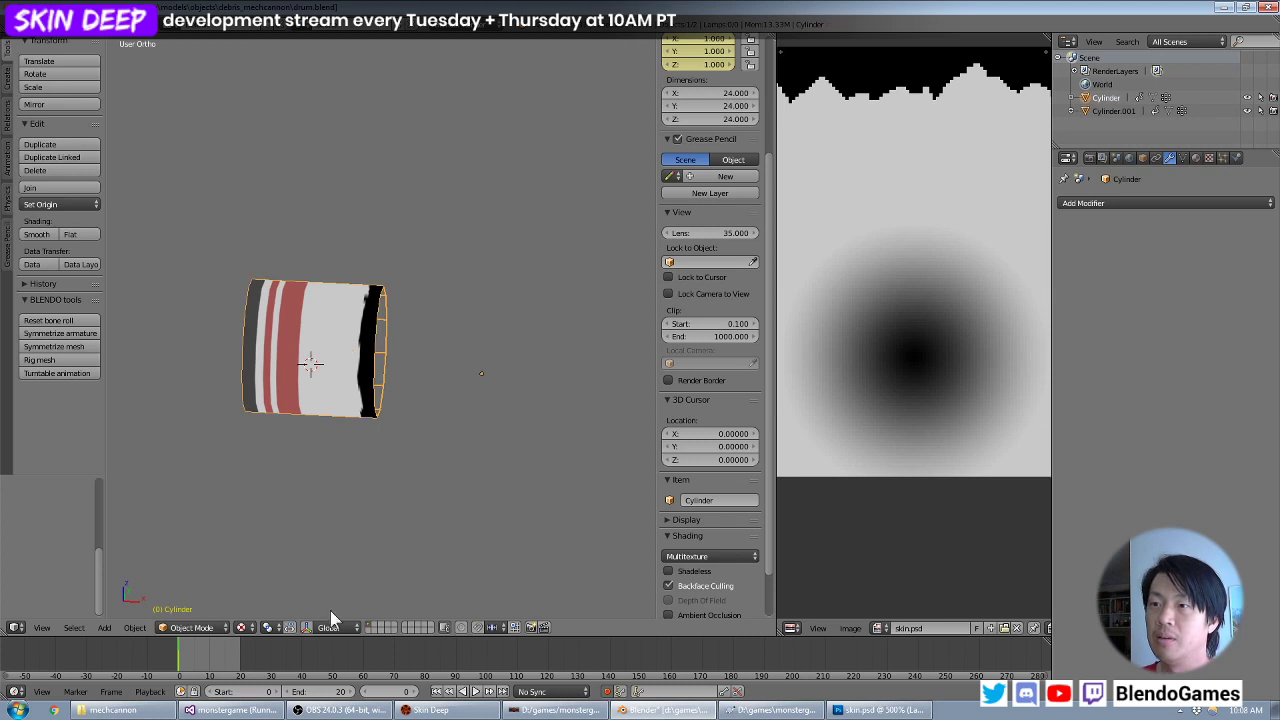
pyautogui.press('Tab')
pyautogui.keyDown('alt'); pyautogui.rightClick(311, 344); pyautogui.keyUp('alt')
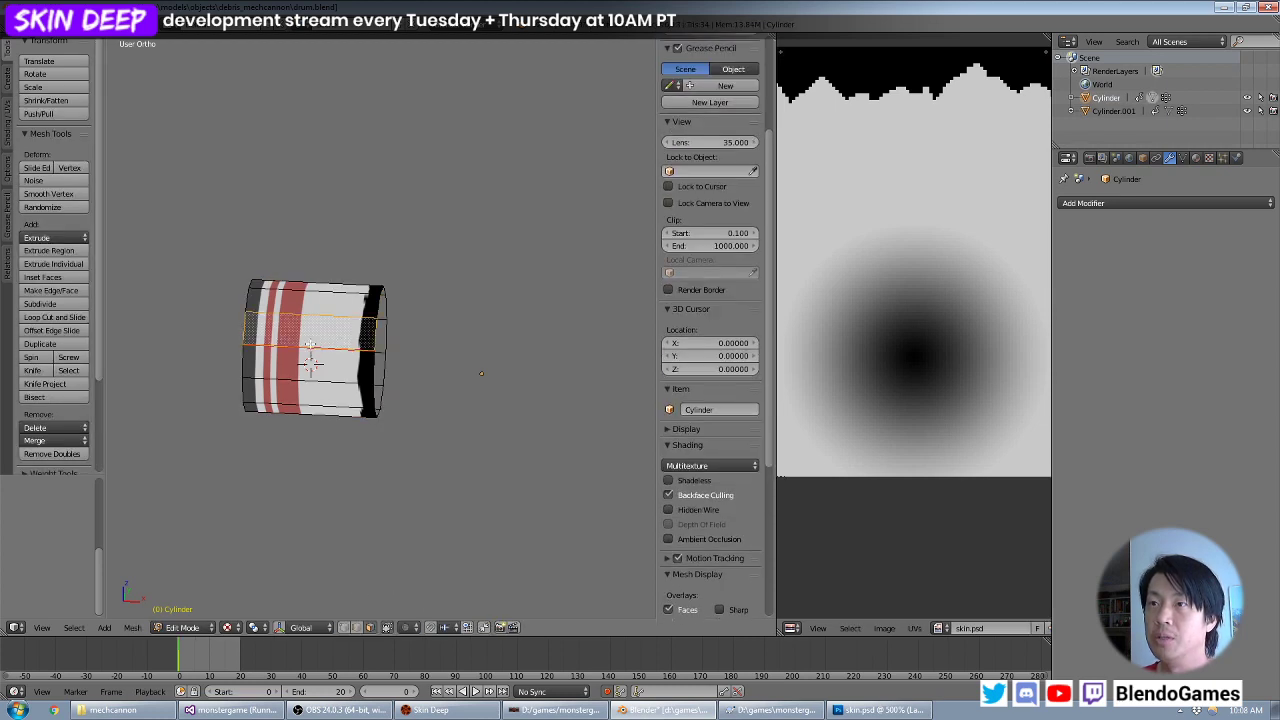
pyautogui.press('a')
pyautogui.press('a')
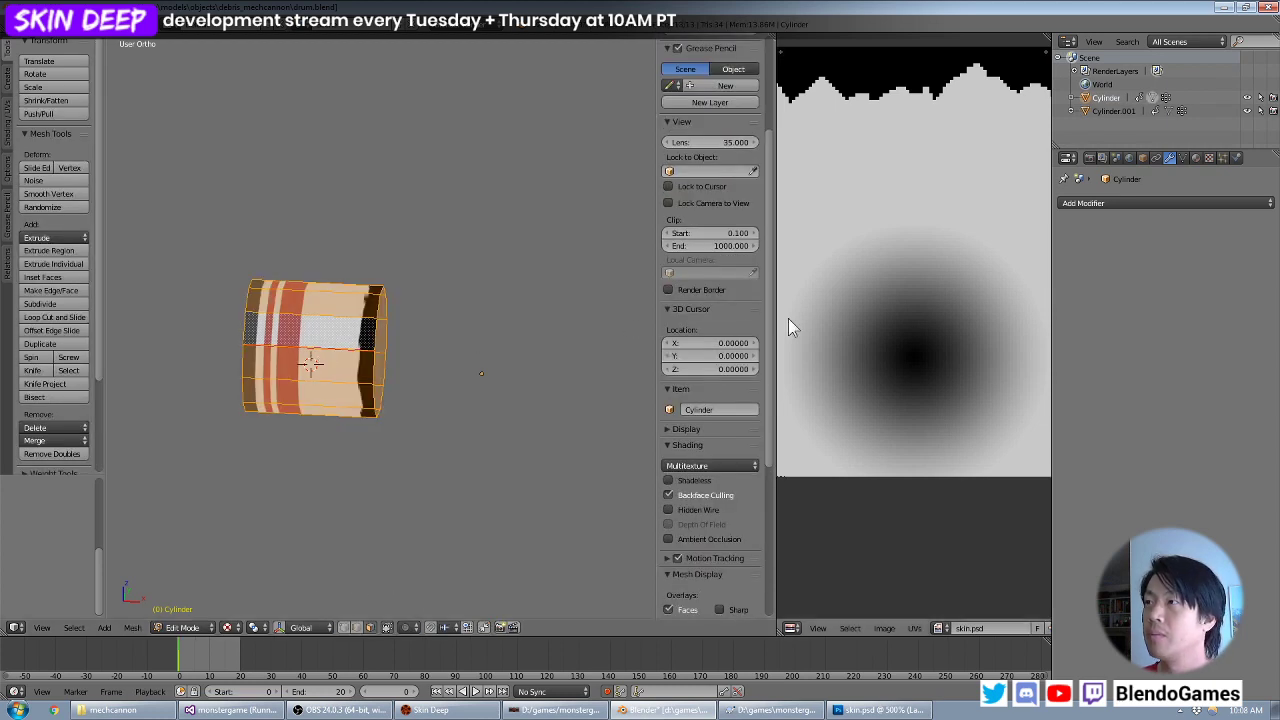
pyautogui.scroll(-2, 788, 318)
pyautogui.scroll(-2, 765, 345)
pyautogui.moveTo(927, 328); pyautogui.dragTo(947, 355, button='middle')
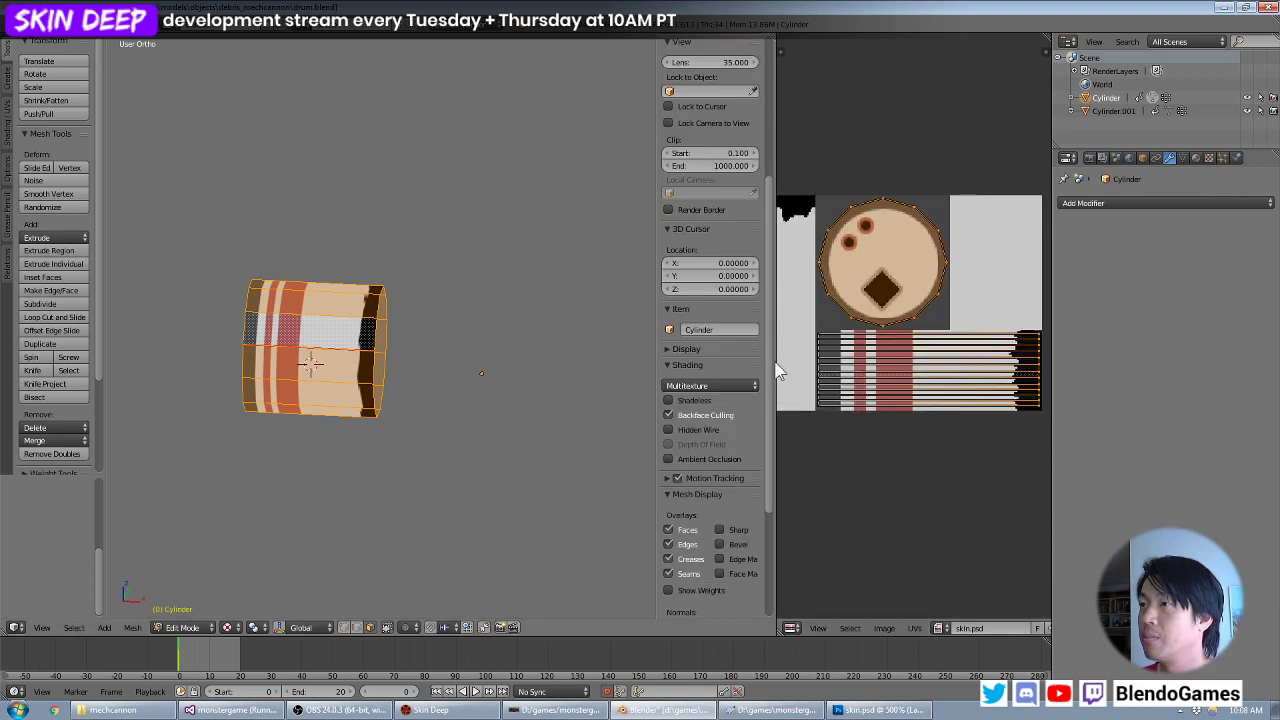
# Widen the UV editor area on both sides so the cap circle and all the side strips fit.
pyautogui.moveTo(777, 366); pyautogui.dragTo(691, 370)
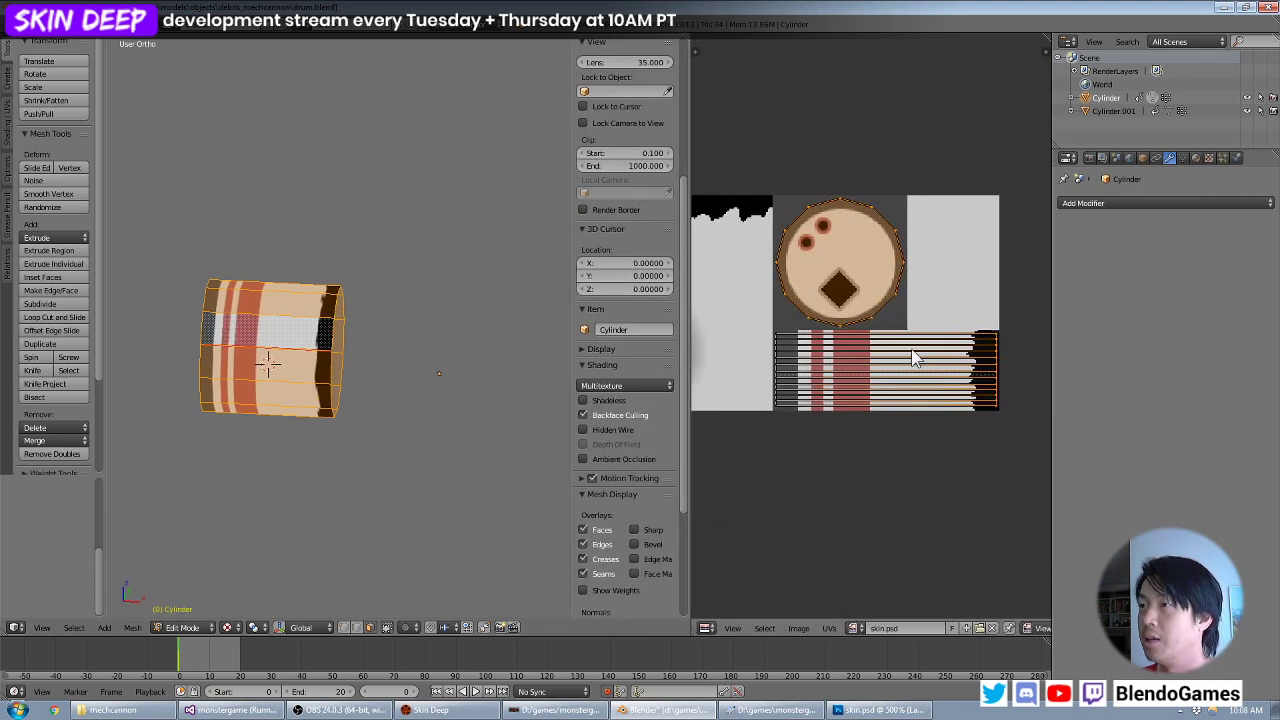
pyautogui.moveTo(913, 358); pyautogui.dragTo(947, 340, button='middle')
pyautogui.scroll(3, 908, 357)
pyautogui.scroll(1, 977, 338)
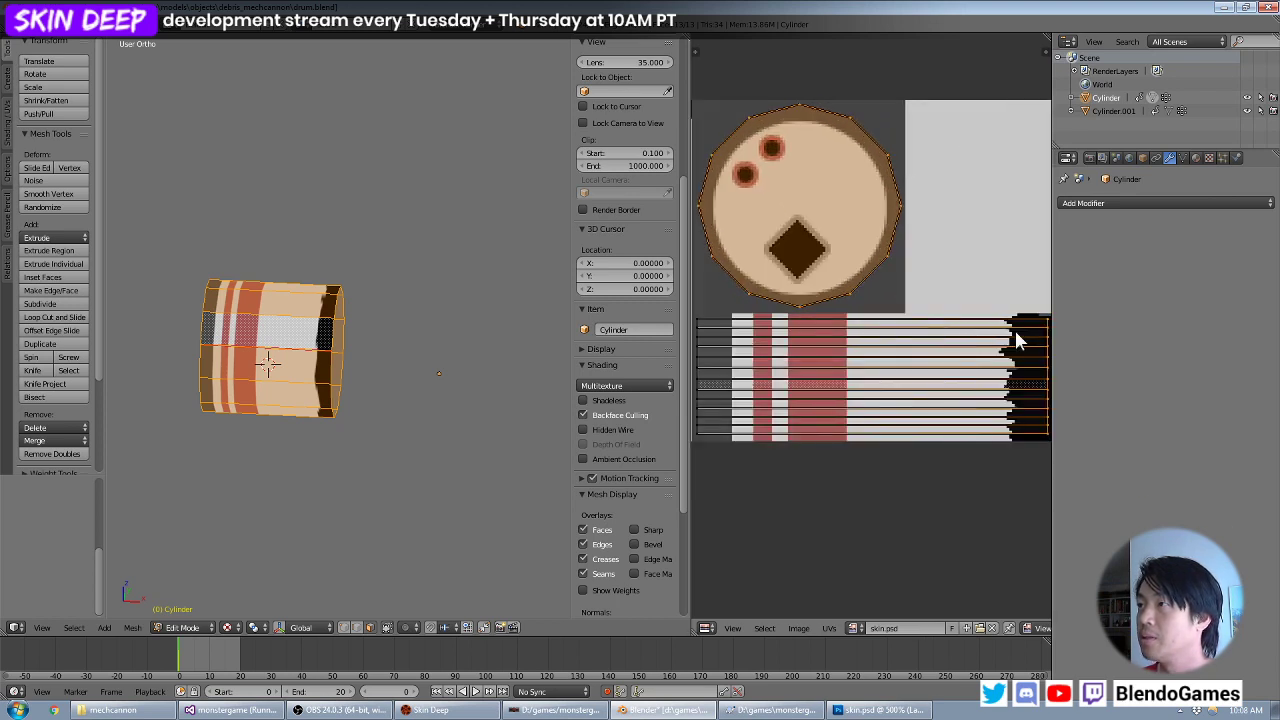
pyautogui.scroll(-1, 1017, 340)
pyautogui.moveTo(1052, 352); pyautogui.dragTo(731, 368)
pyautogui.scroll(1, 1077, 327)
# Box-select the upper group of side-strip UVs and move them down 22.5 pixels along Y onto the lower strips.
pyautogui.press('a')
pyautogui.press('b')
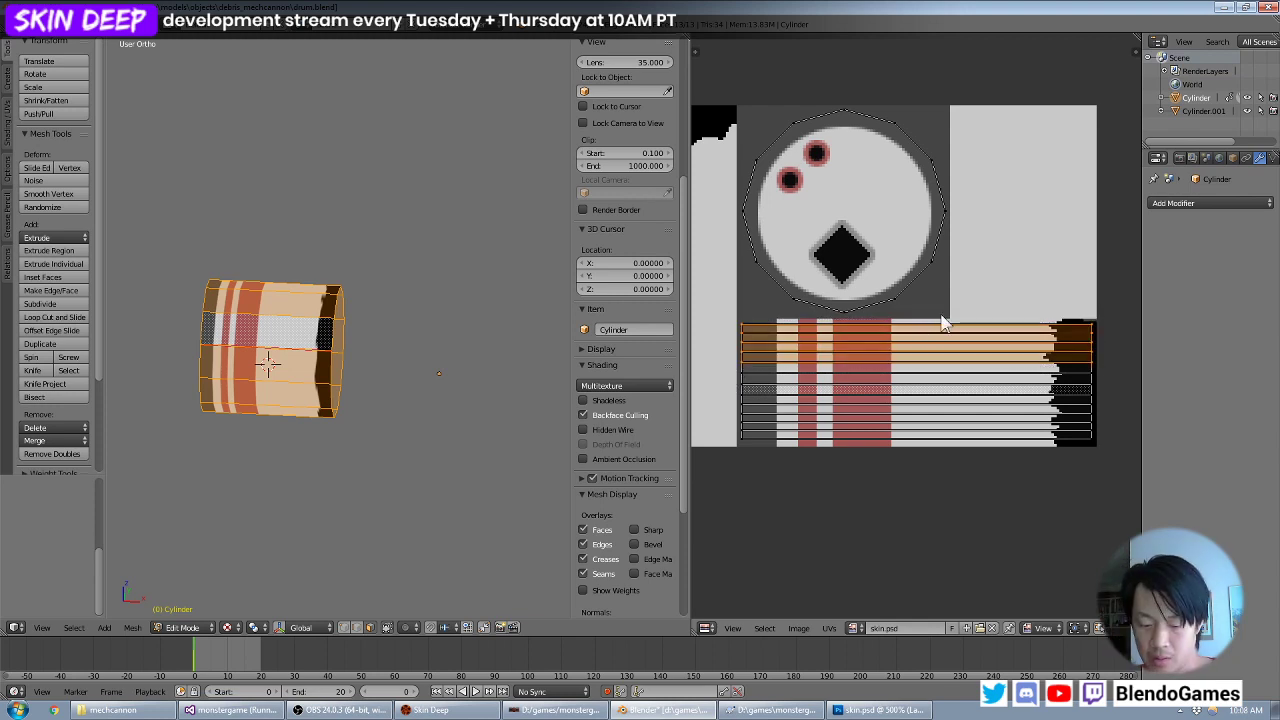
pyautogui.press('s')
pyautogui.press('y')
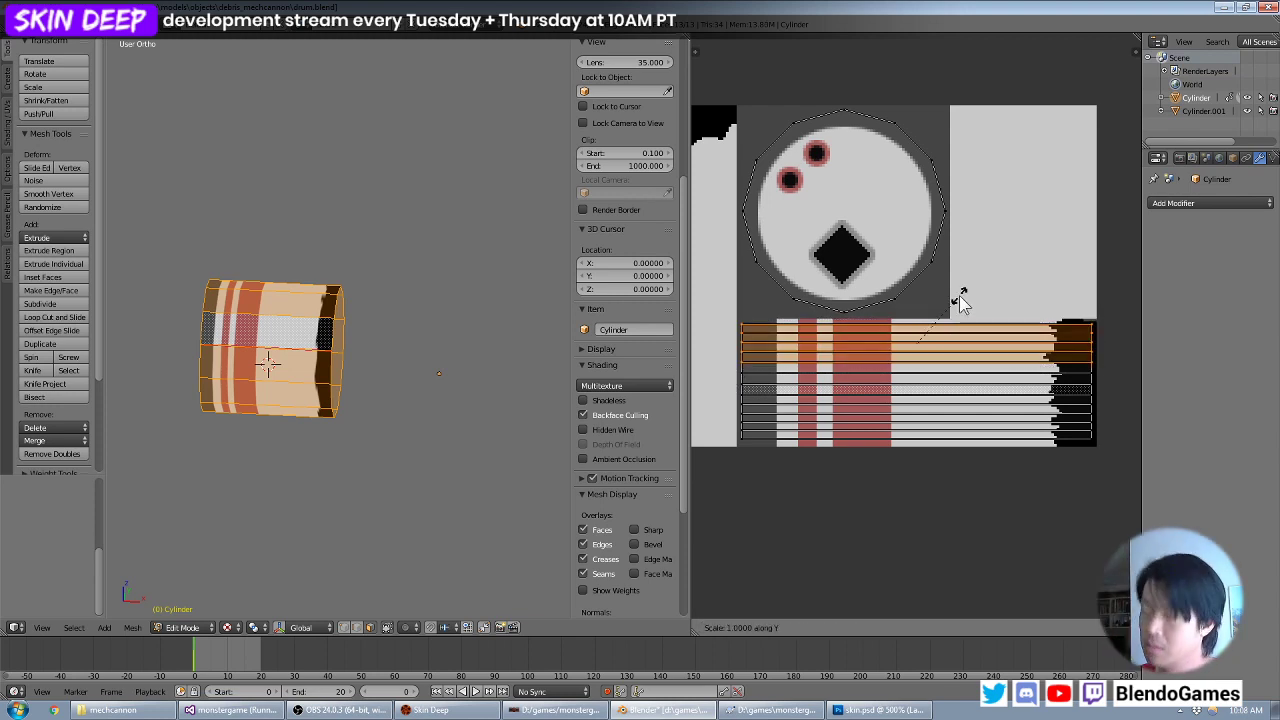
pyautogui.click(959, 295)
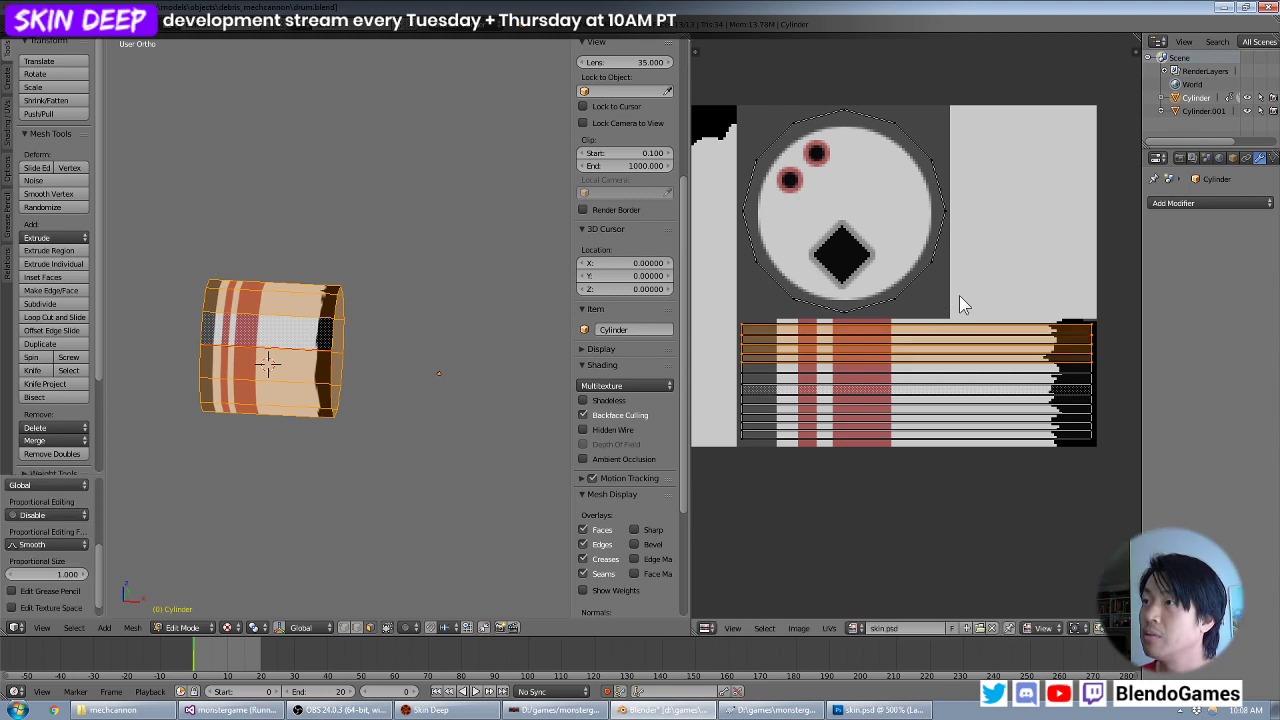
pyautogui.press('g')
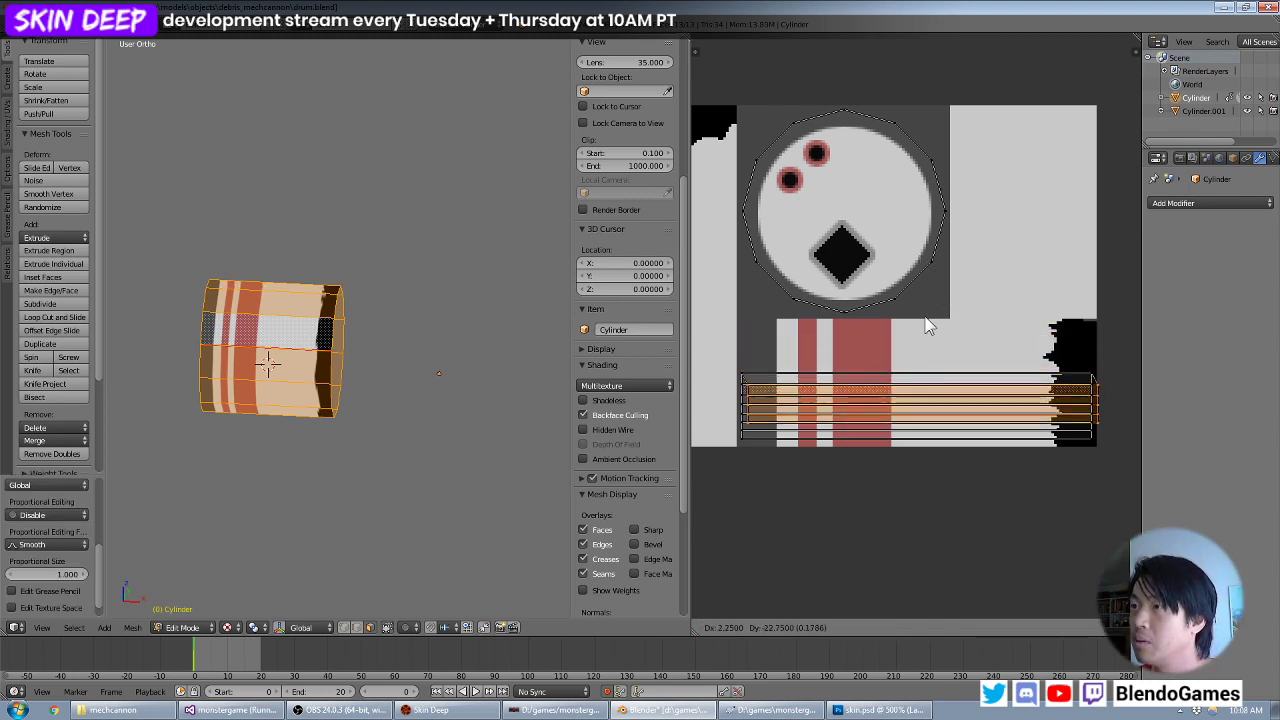
pyautogui.press('y')
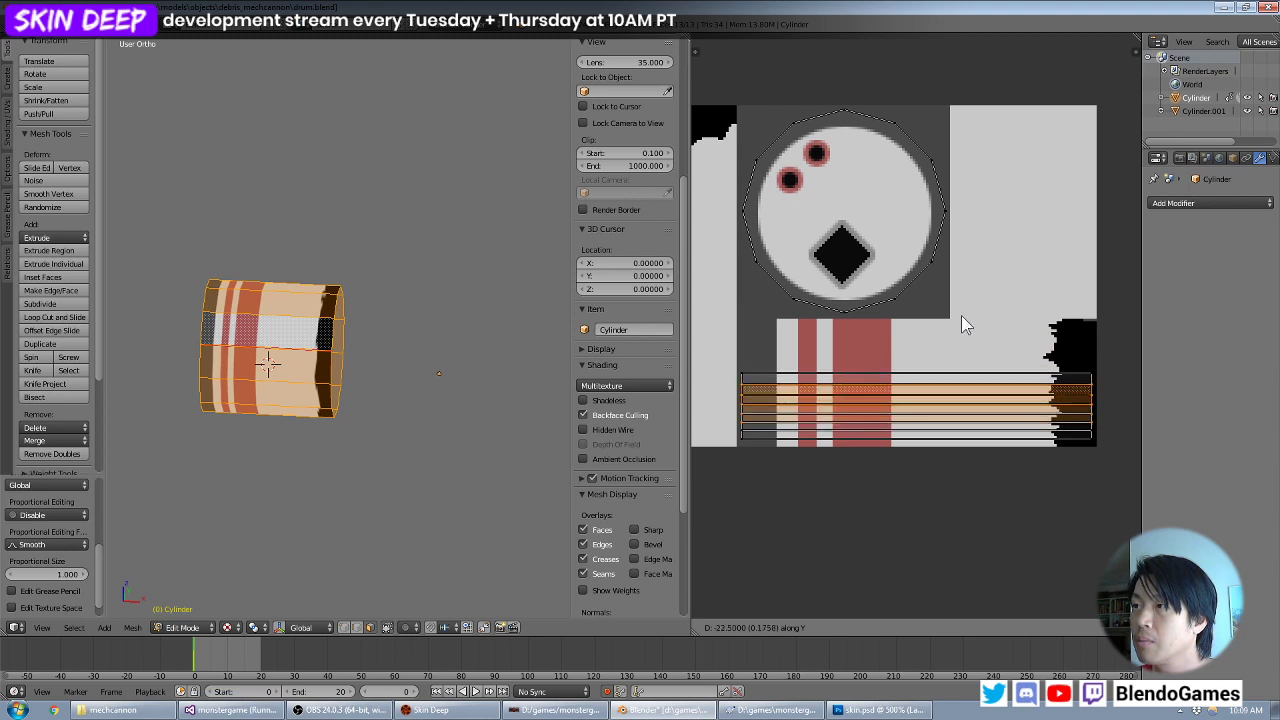
pyautogui.click(961, 315)
pyautogui.press('a')
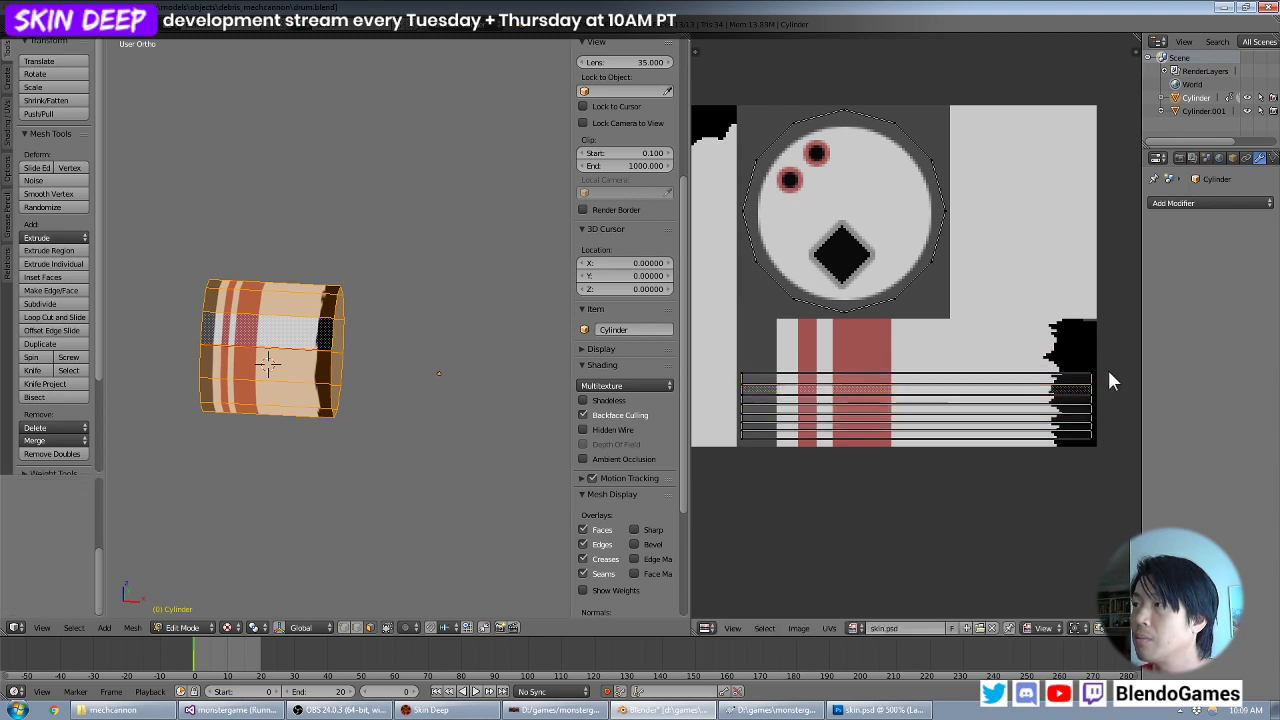
# Box-select all the overlapping side-strip UVs and scale them up along Y to nearly the height of the striped panel.
pyautogui.press('a')
pyautogui.press('a')
pyautogui.press('b')
pyautogui.moveTo(1112, 362); pyautogui.dragTo(738, 469)
pyautogui.press('s')
pyautogui.press('y')
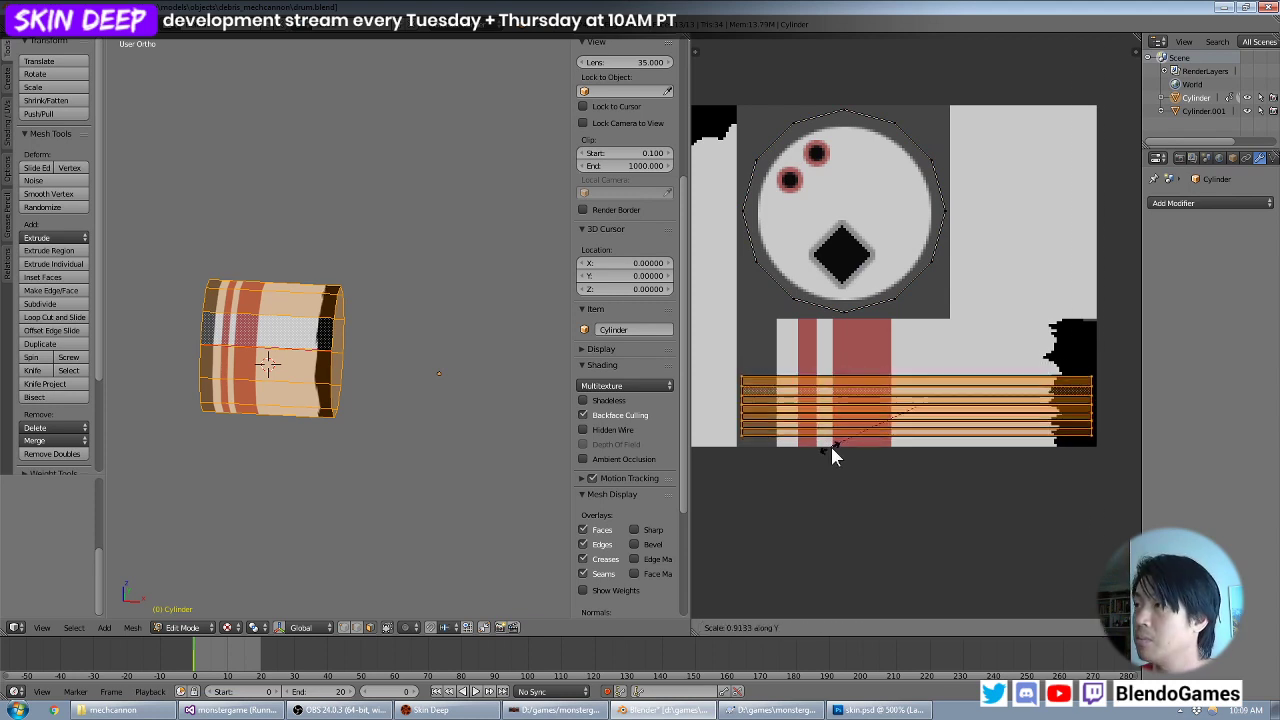
pyautogui.click(746, 432)
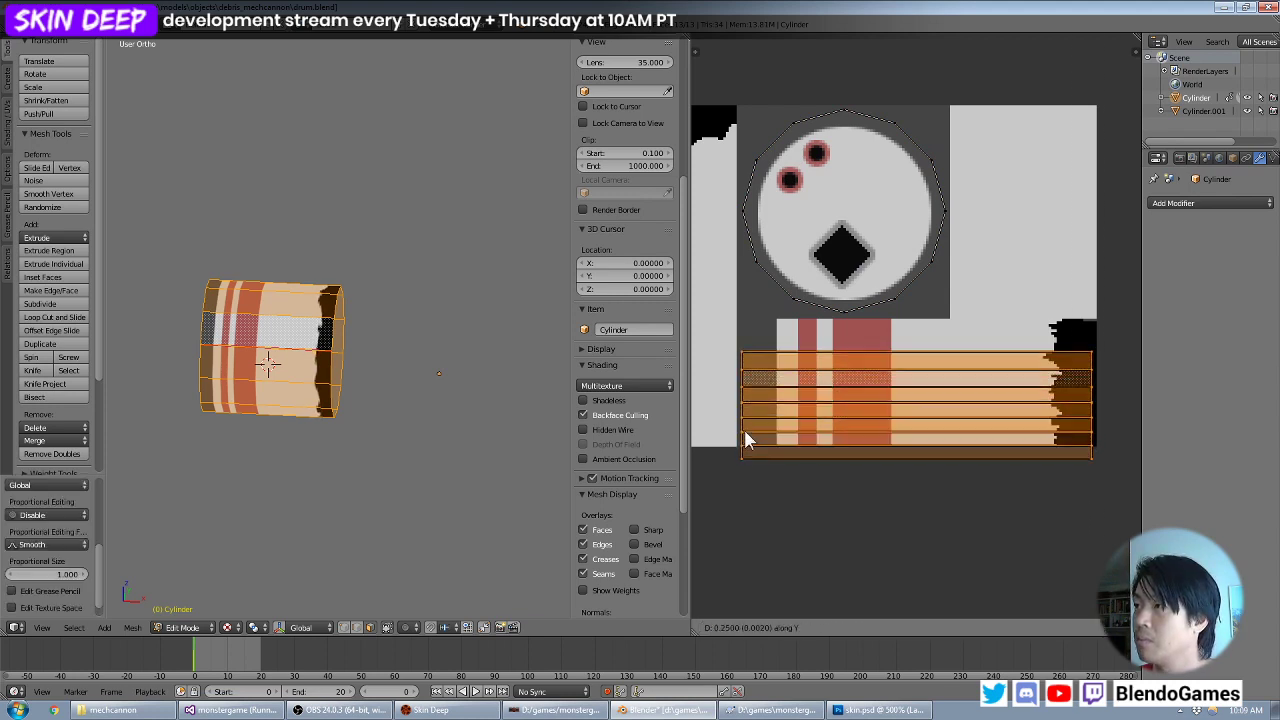
# Move the side-strip UVs up along Y, stretch them to fill the striped panel's height, and check the drum in 3D.
pyautogui.press('g')
pyautogui.press('y')
pyautogui.click(745, 418)
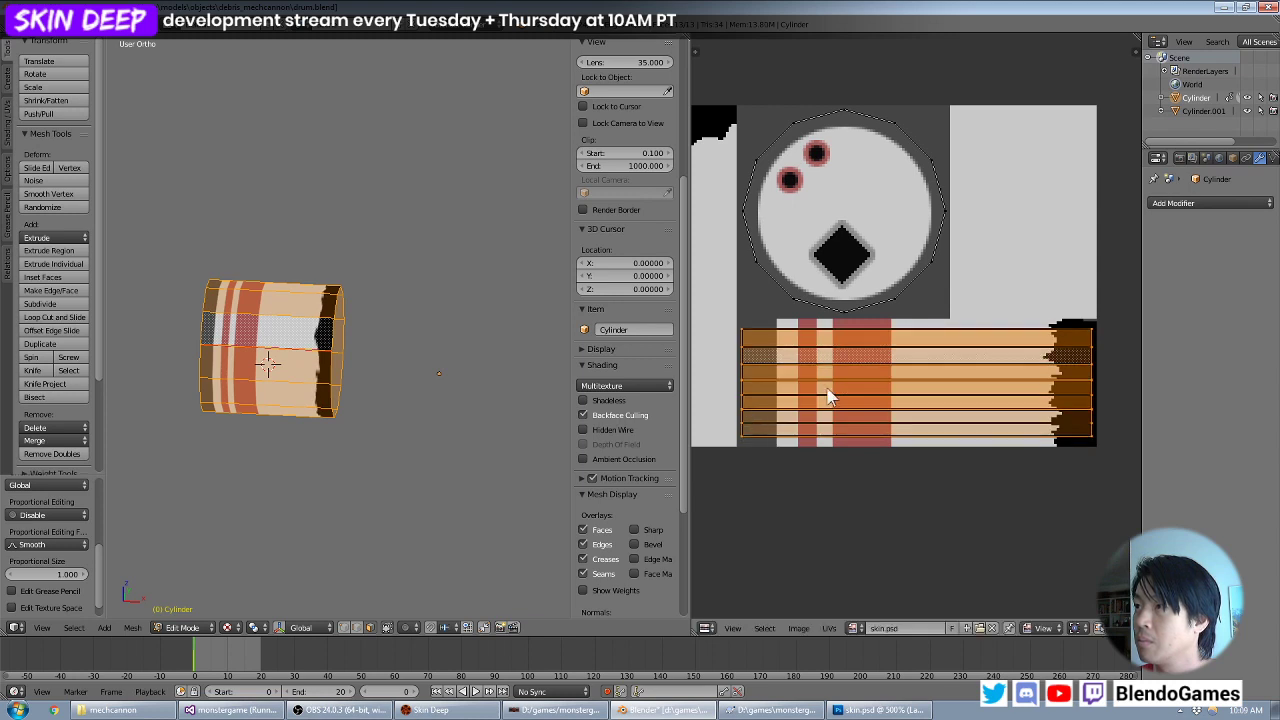
pyautogui.press('s')
pyautogui.press('y')
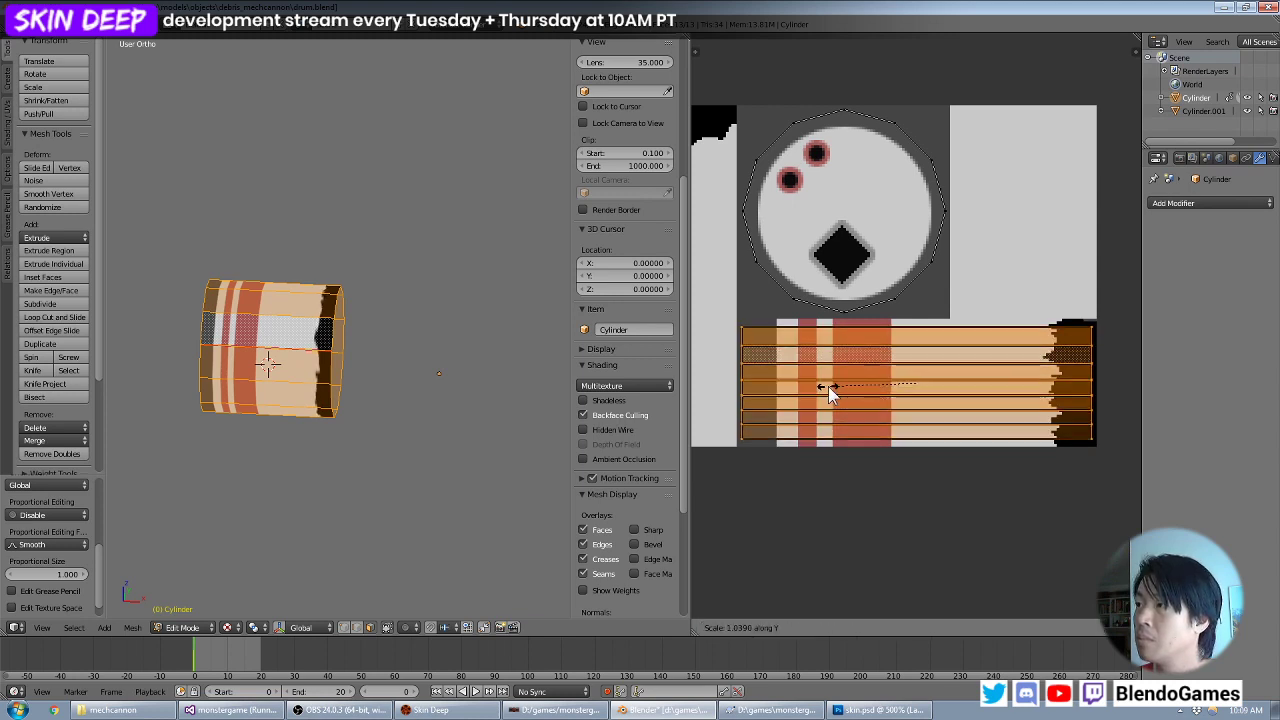
pyautogui.click(822, 392)
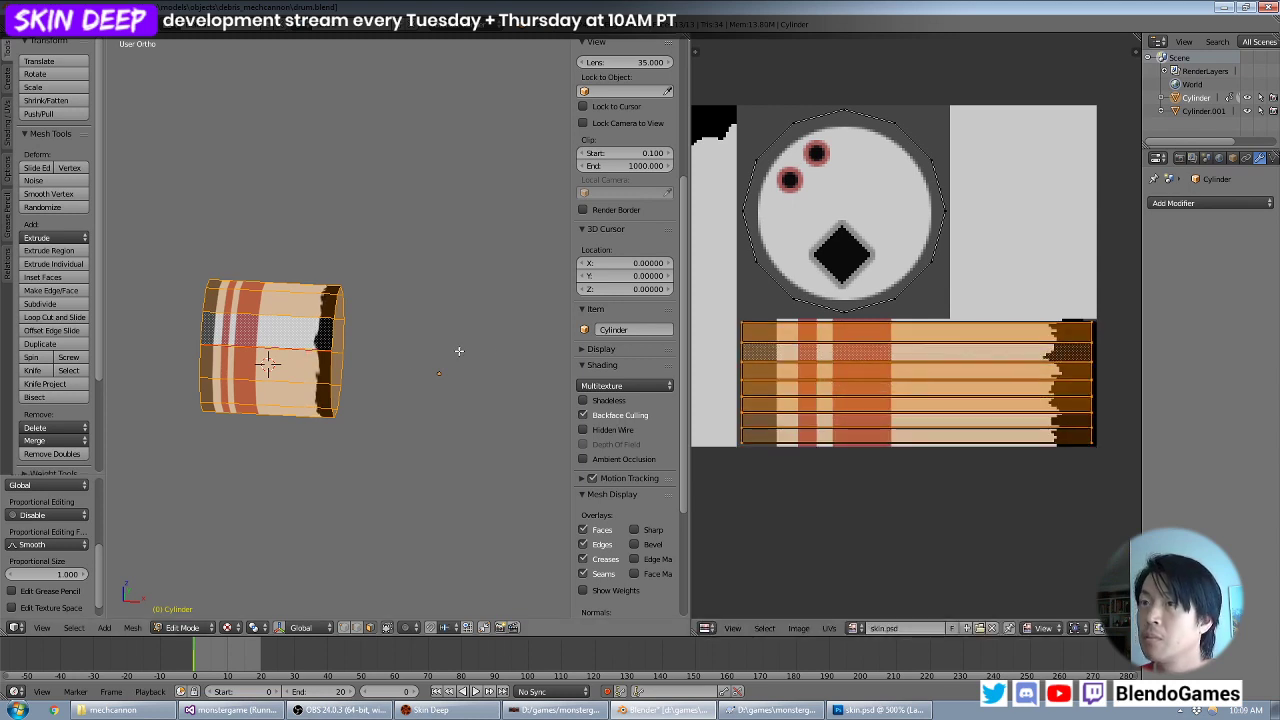
pyautogui.moveTo(388, 364); pyautogui.dragTo(278, 376, button='middle')
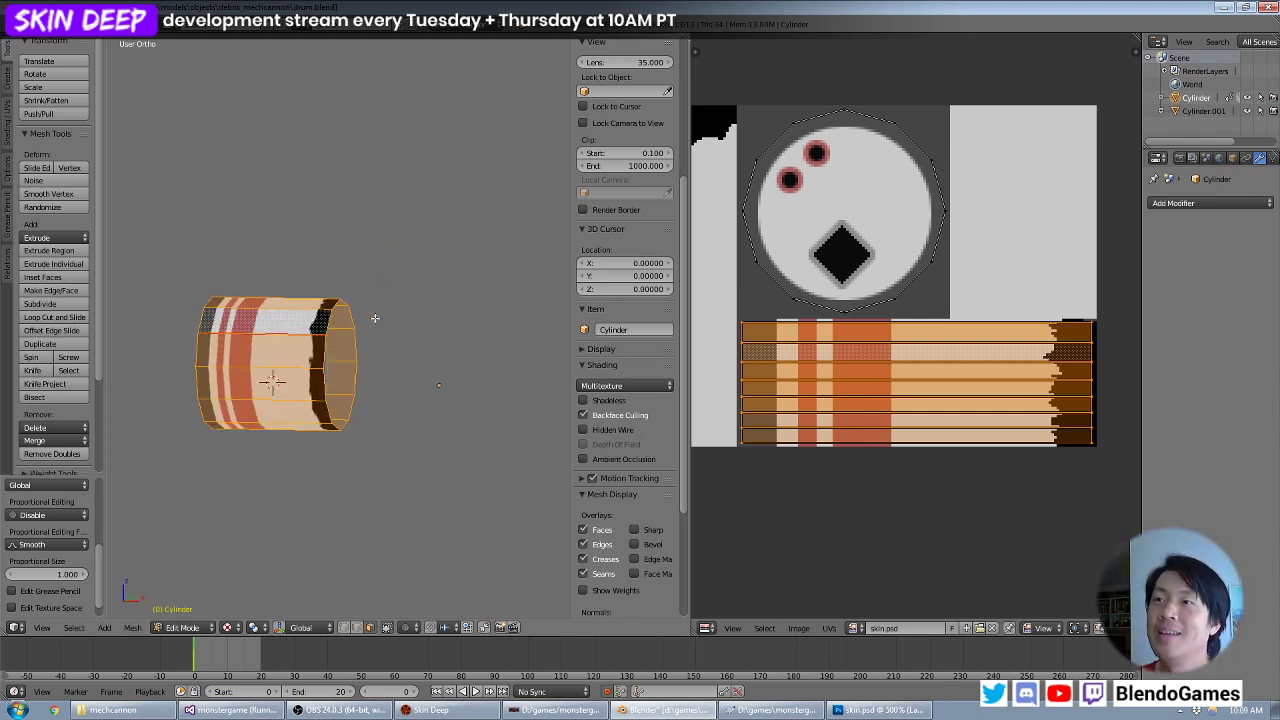
pyautogui.scroll(3, 367, 375)
pyautogui.moveTo(367, 375); pyautogui.dragTo(482, 393, button='middle')
pyautogui.scroll(-3, 329, 446)
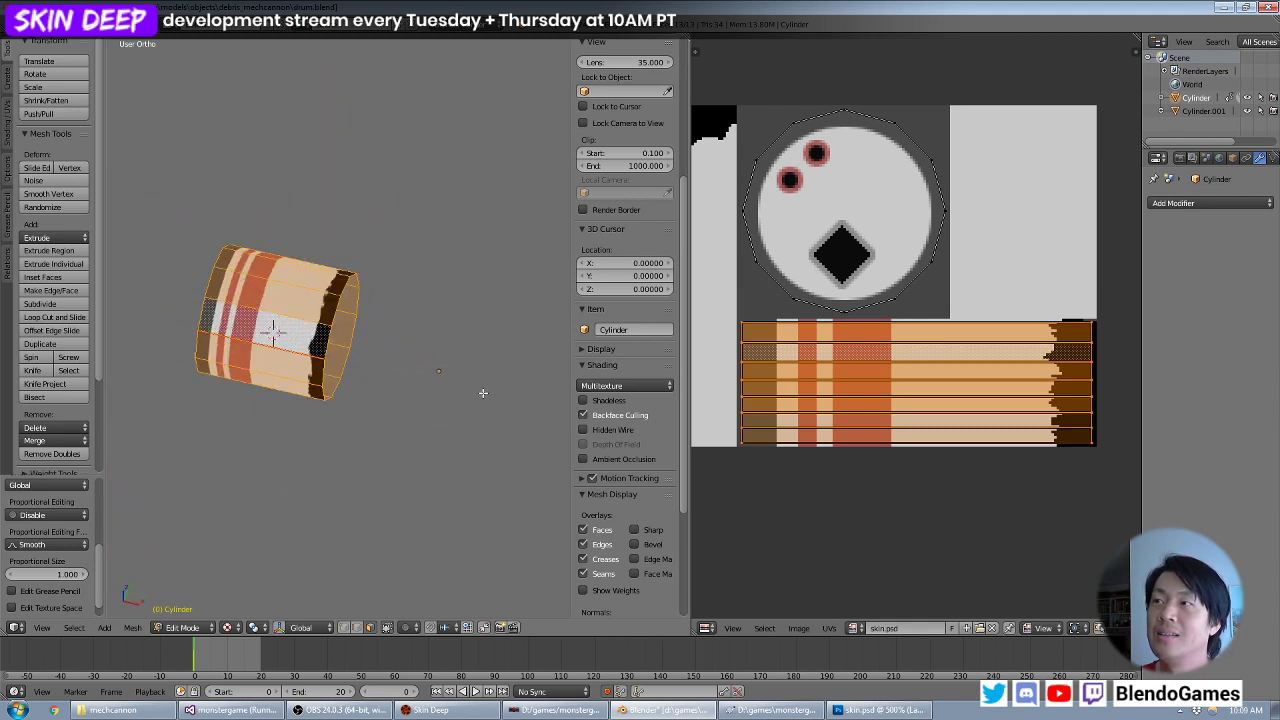
# Move the side-strip UV vertices at the jagged black end inward along X to narrow the black band on the drum.
pyautogui.rightClick(1063, 331)
pyautogui.press('g')
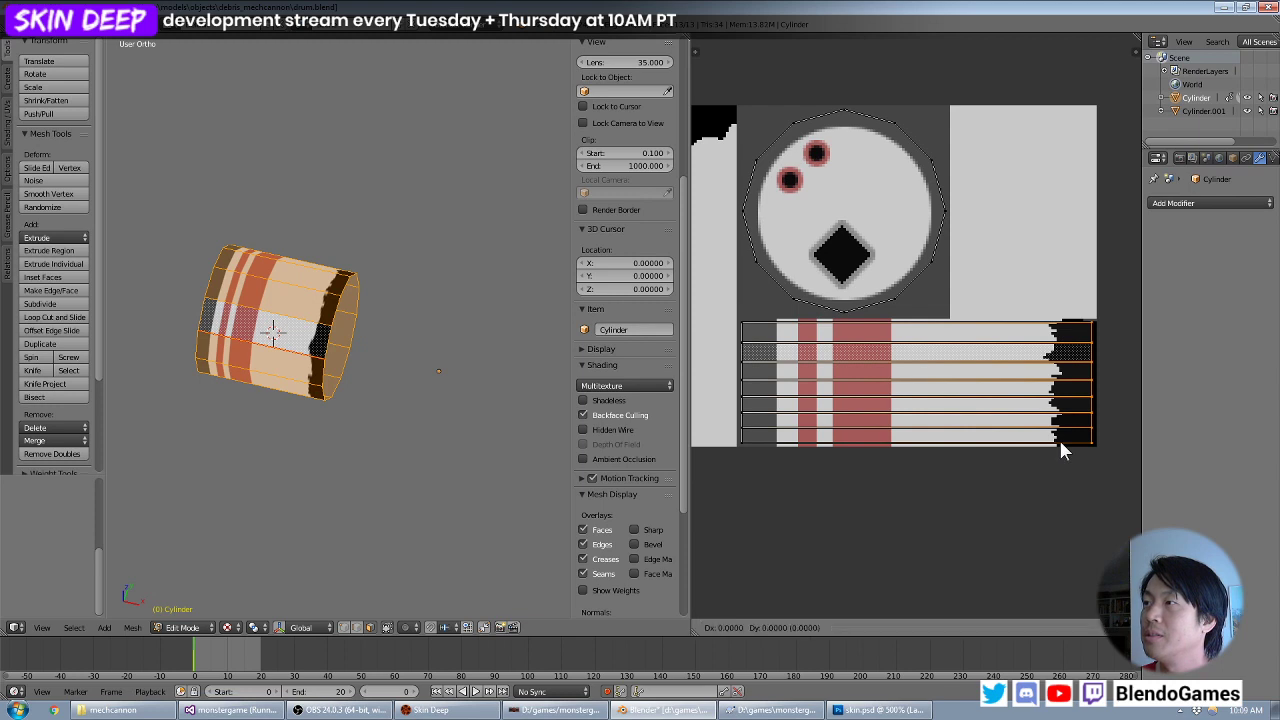
pyautogui.press('x')
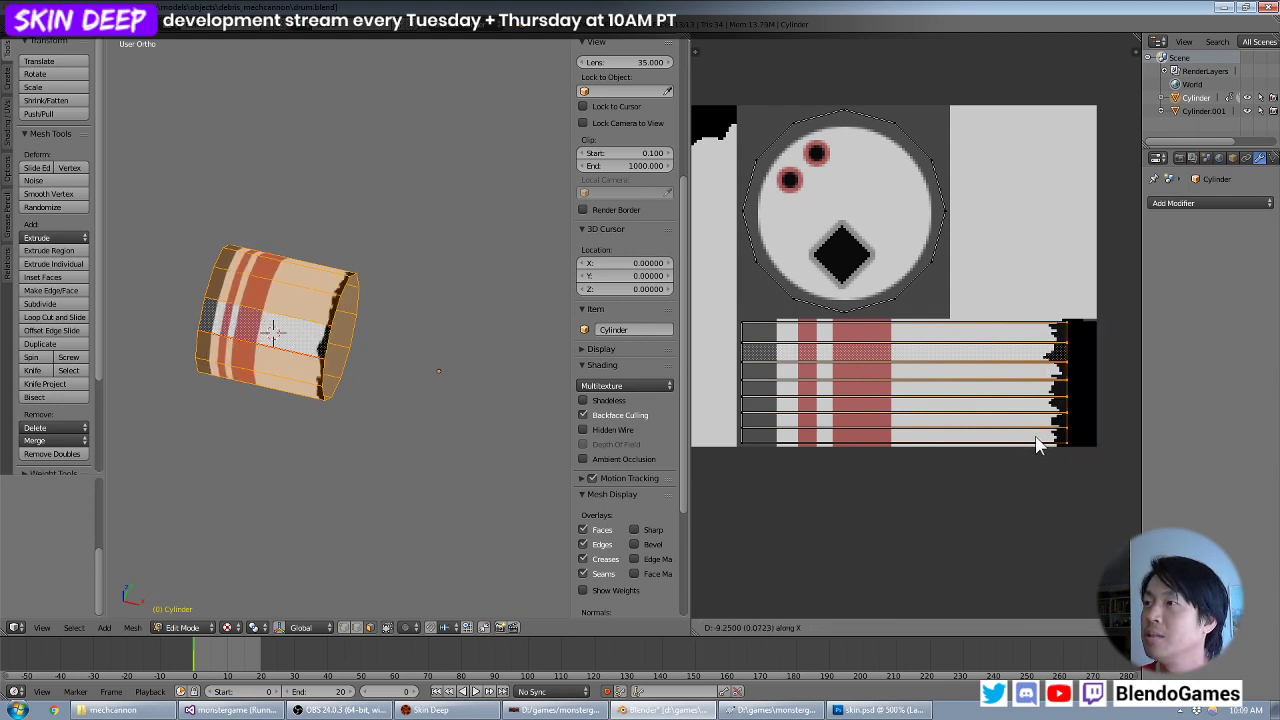
pyautogui.click(1010, 420)
# Box-select the UV vertices at the dark grey end of the side strips and move them inward along X to thin the grey rim.
pyautogui.press('a')
pyautogui.press('b')
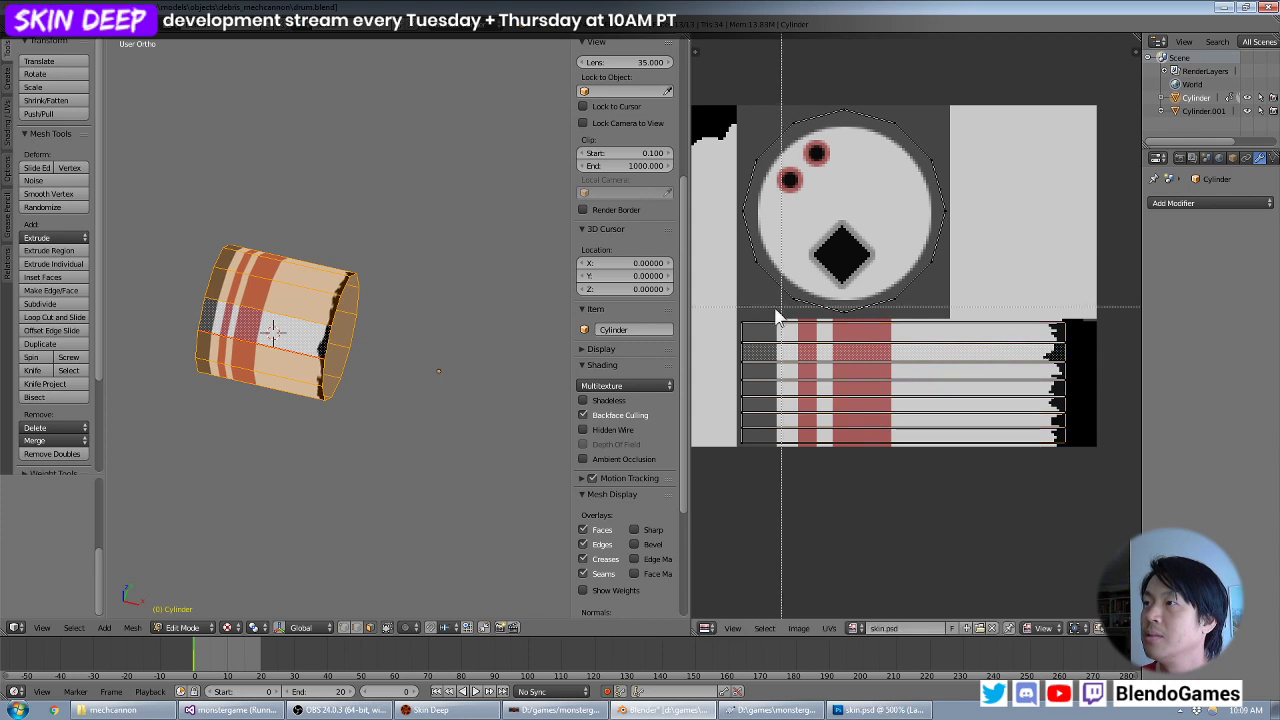
pyautogui.moveTo(768, 316); pyautogui.dragTo(702, 476)
pyautogui.press('g')
pyautogui.press('x')
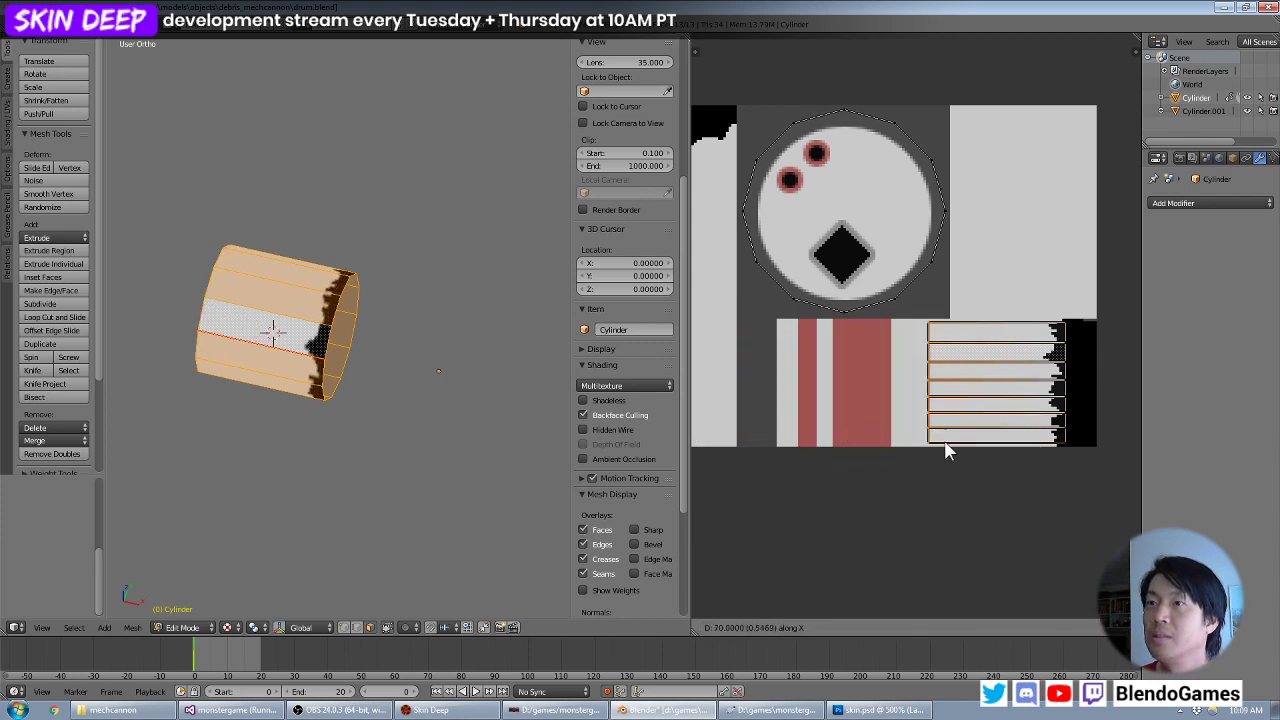
pyautogui.click(779, 446)
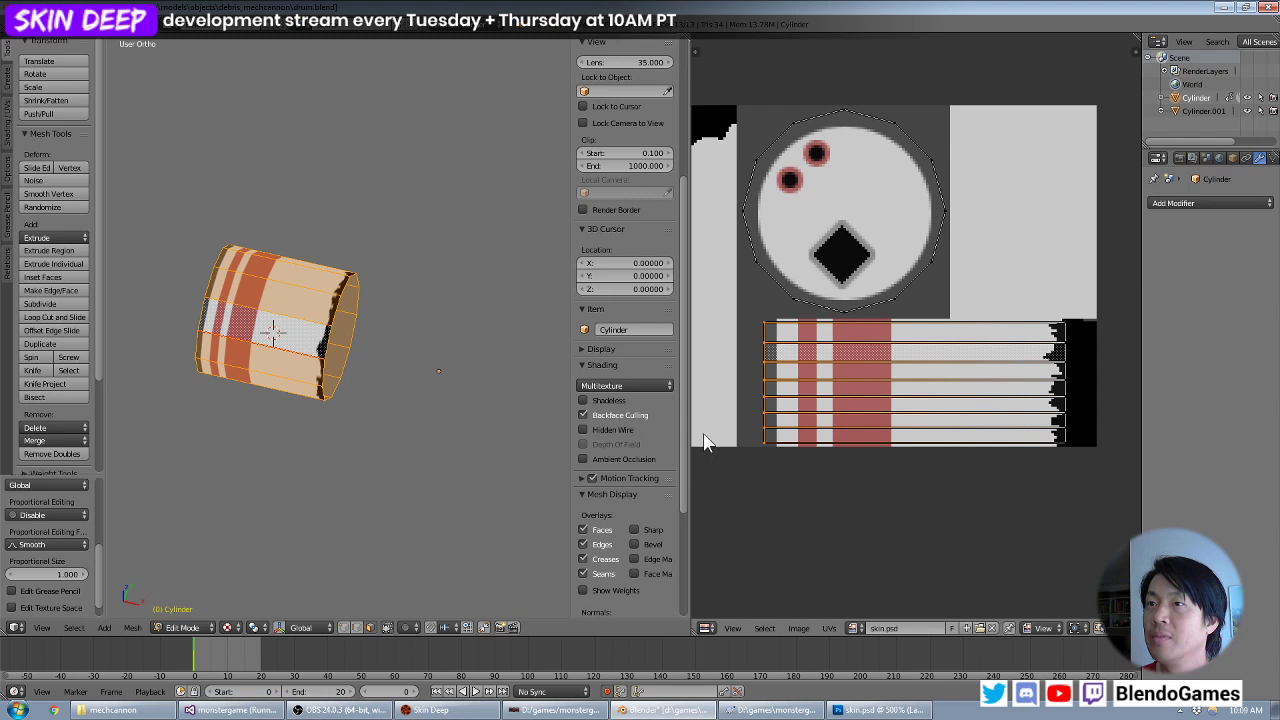
# Switch to Photoshop and outline longer jagged spikes along the black torn edge of the striped panel with the Polygonal Lasso.
pyautogui.moveTo(400, 400)
pyautogui.mouseDown(button='middle')
pyautogui.moveTo(391, 394)
pyautogui.moveTo(428, 380)
pyautogui.moveTo(385, 380)
pyautogui.mouseUp(button='middle')
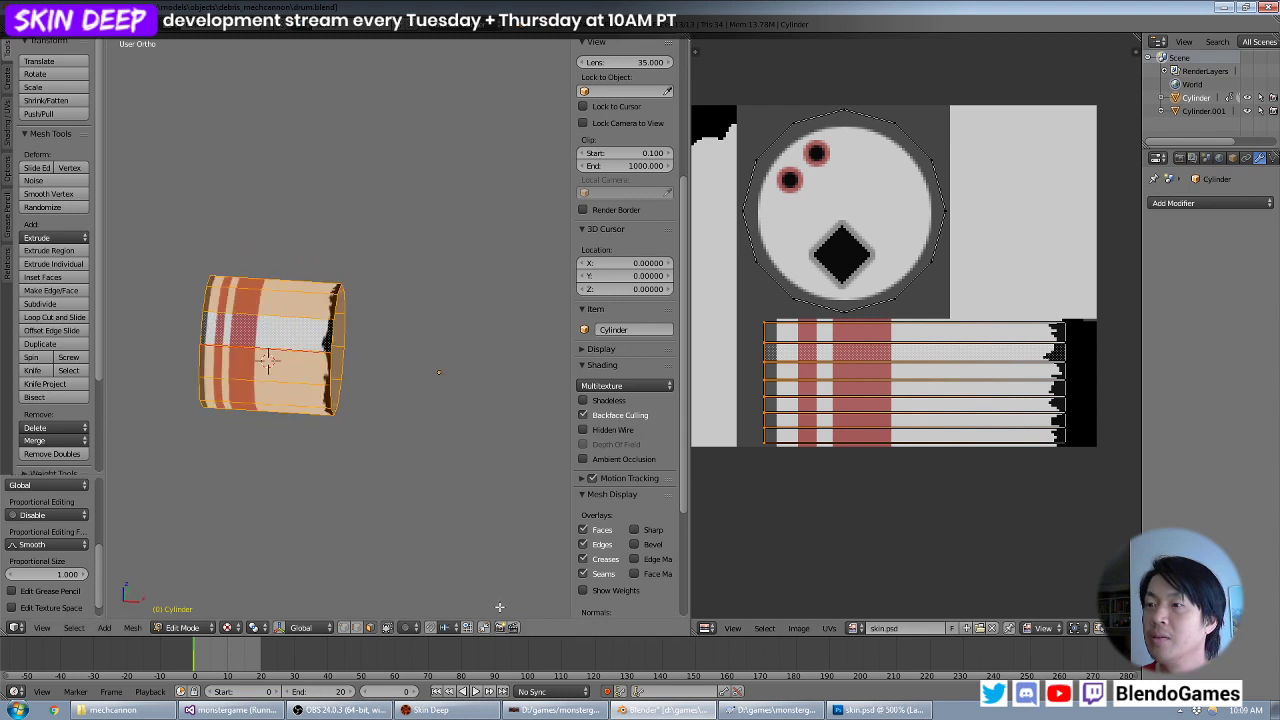
pyautogui.click(430, 710)
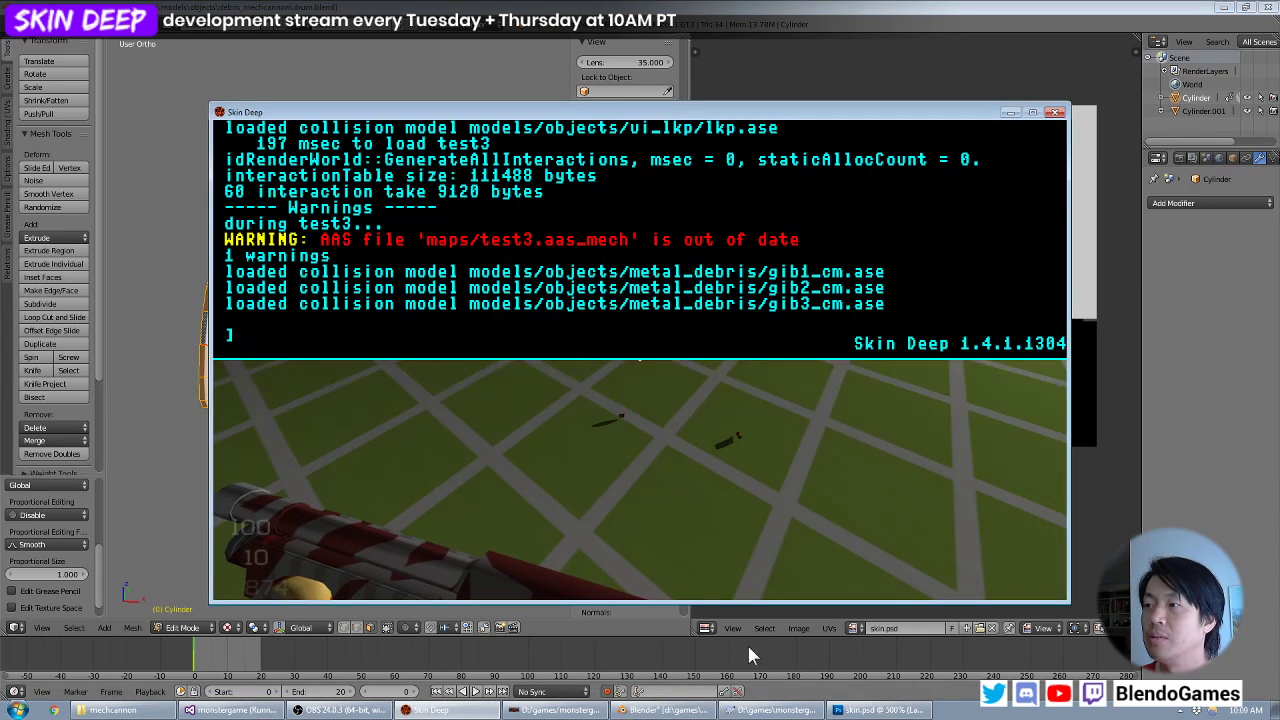
pyautogui.click(880, 710)
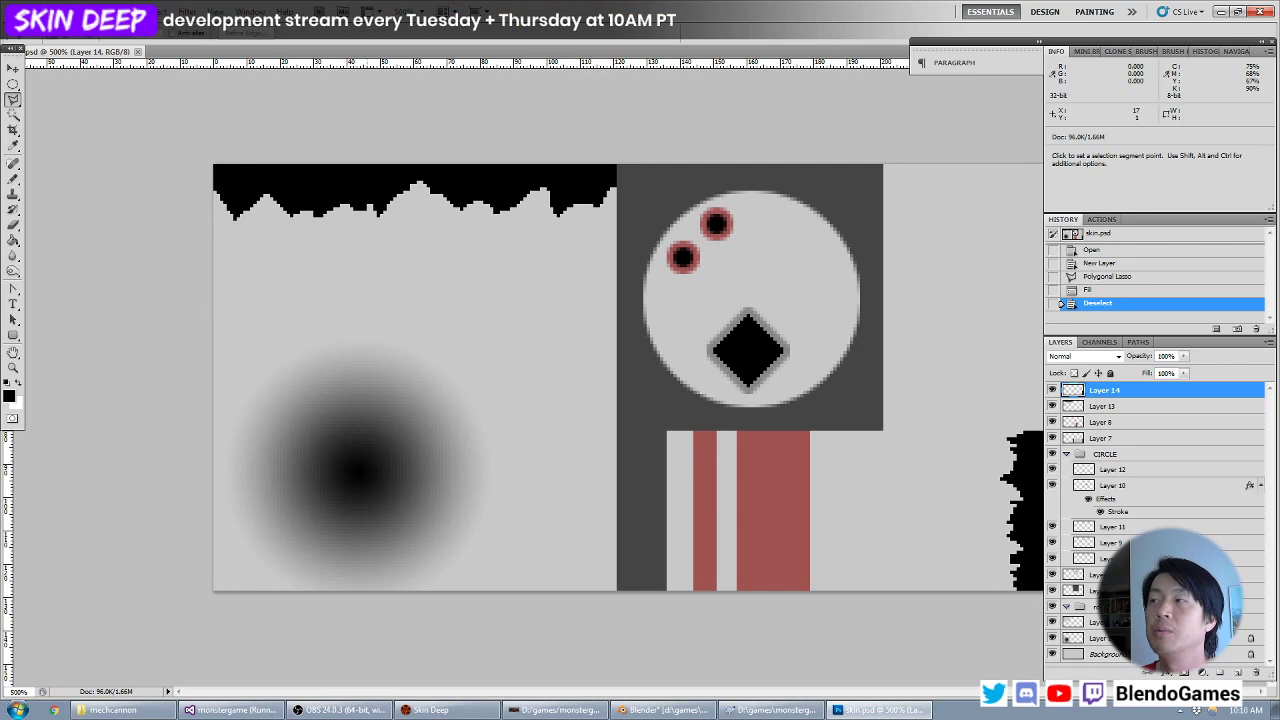
pyautogui.keyDown('alt'); pyautogui.scroll(1, 794, 394); pyautogui.keyUp('alt')
pyautogui.keyDown('alt'); pyautogui.scroll(1, 657, 306); pyautogui.keyUp('alt')
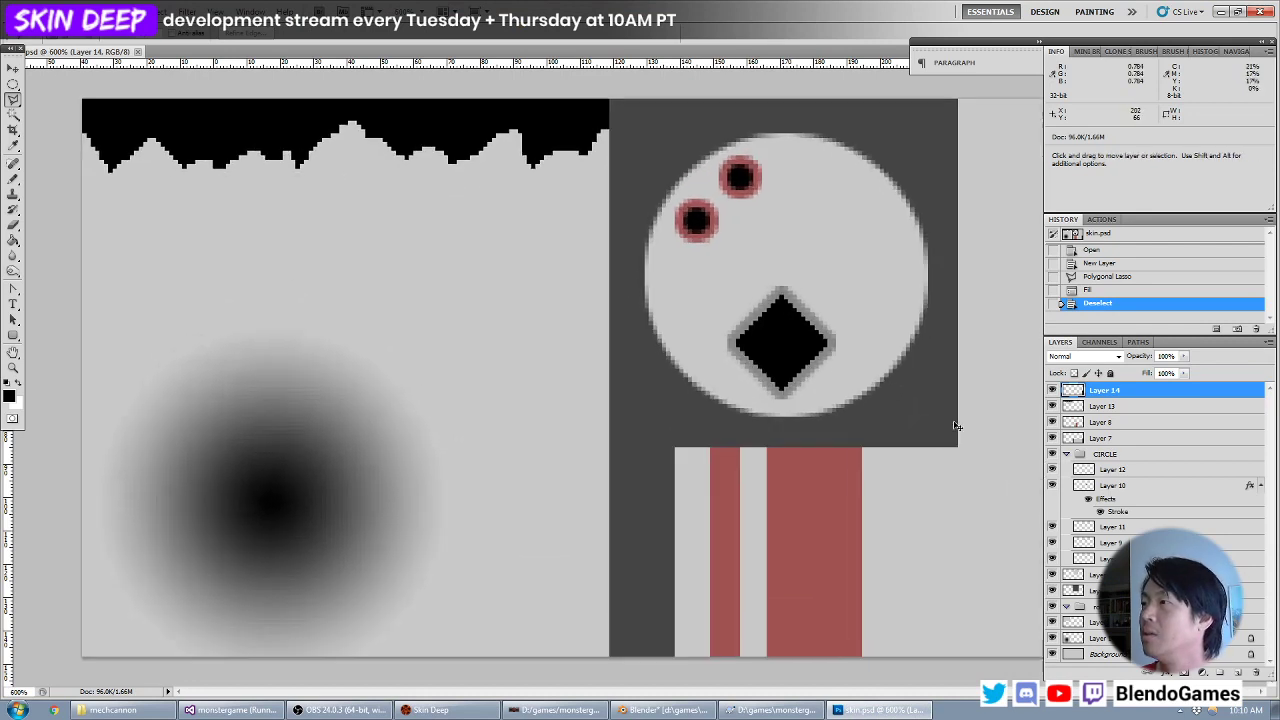
pyautogui.keyDown('alt'); pyautogui.scroll(1, 637, 364); pyautogui.keyUp('alt')
pyautogui.moveTo(857, 394); pyautogui.dragTo(417, 280)
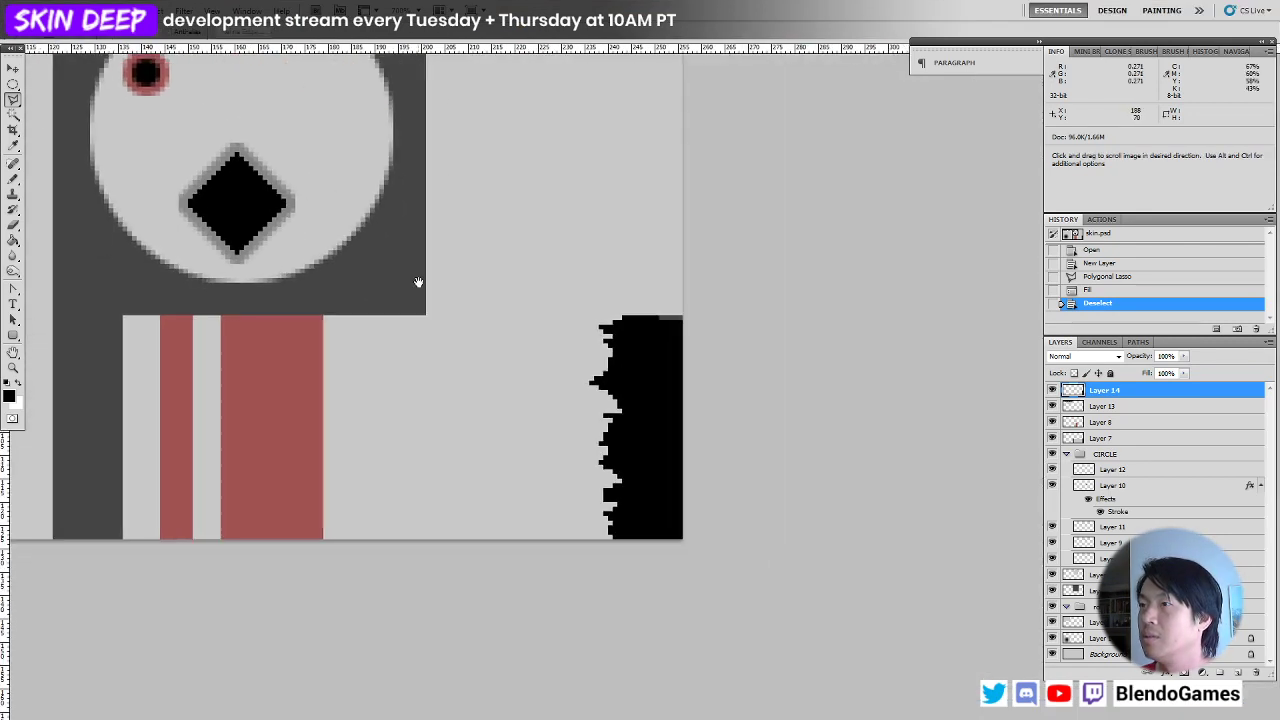
pyautogui.keyDown('alt'); pyautogui.scroll(1, 609, 337); pyautogui.keyUp('alt')
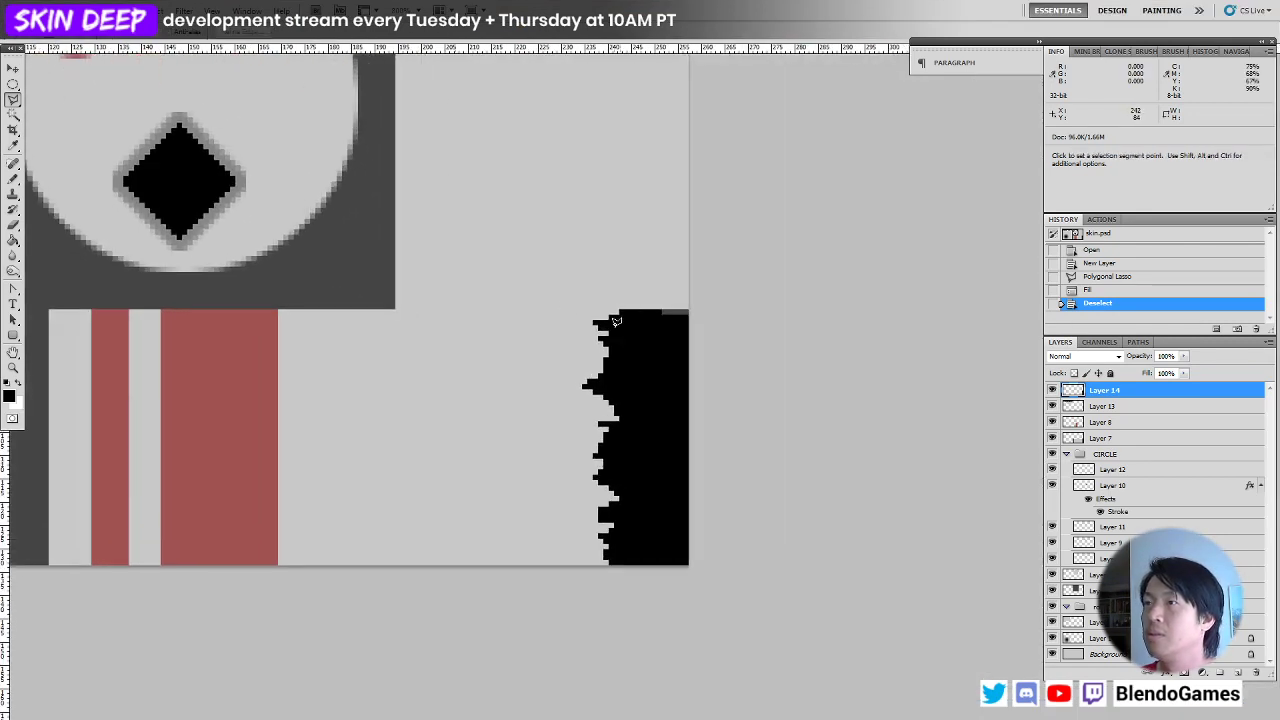
pyautogui.click(562, 321)
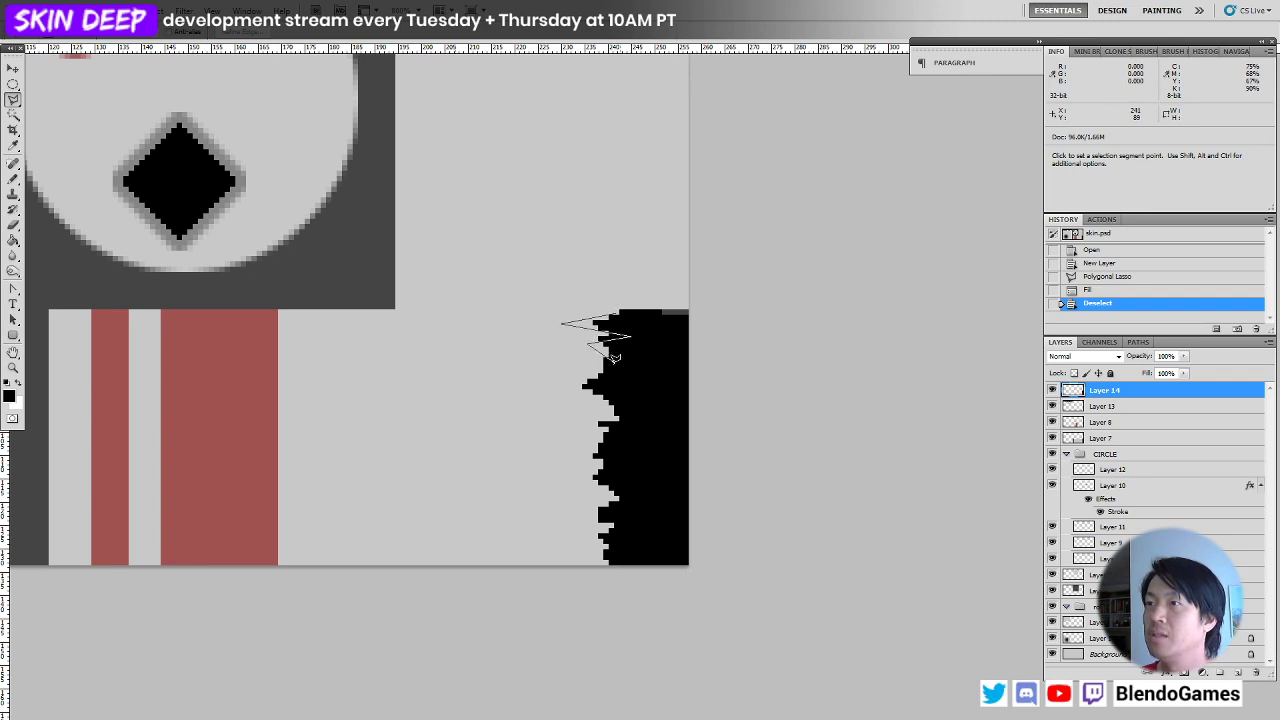
pyautogui.click(608, 360)
pyautogui.click(605, 376)
pyautogui.click(538, 386)
pyautogui.click(618, 392)
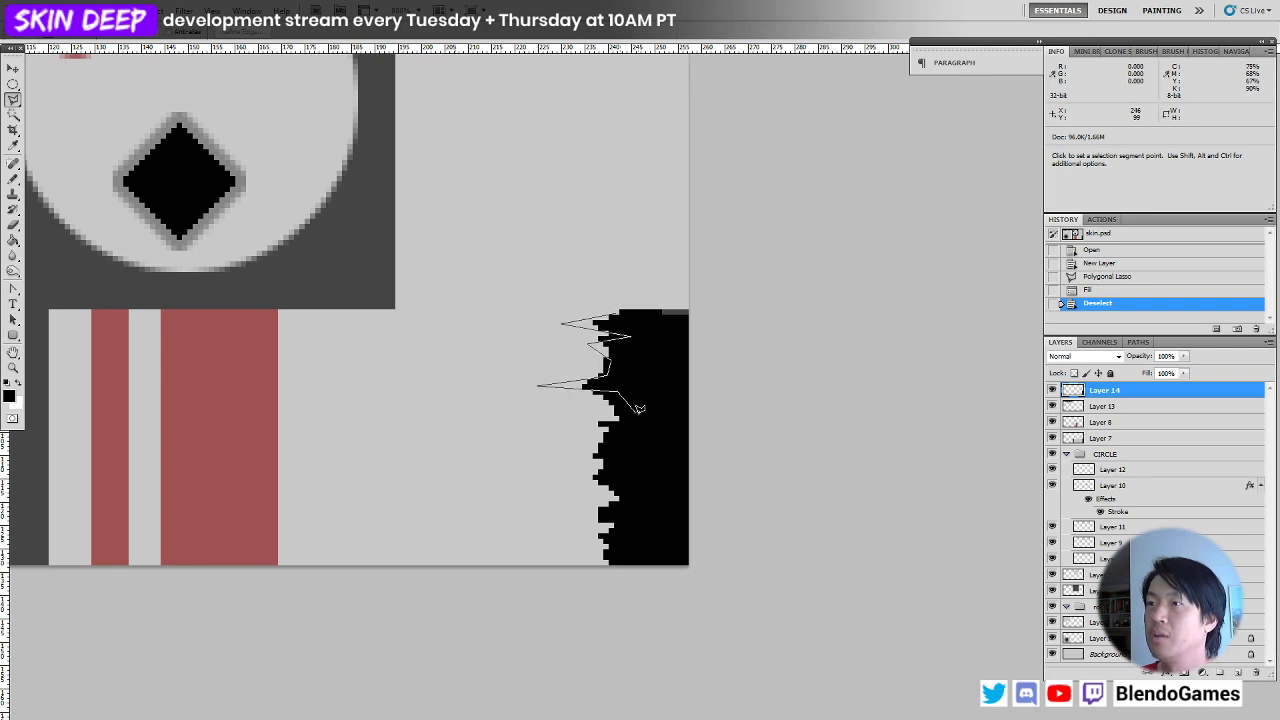
pyautogui.click(555, 426)
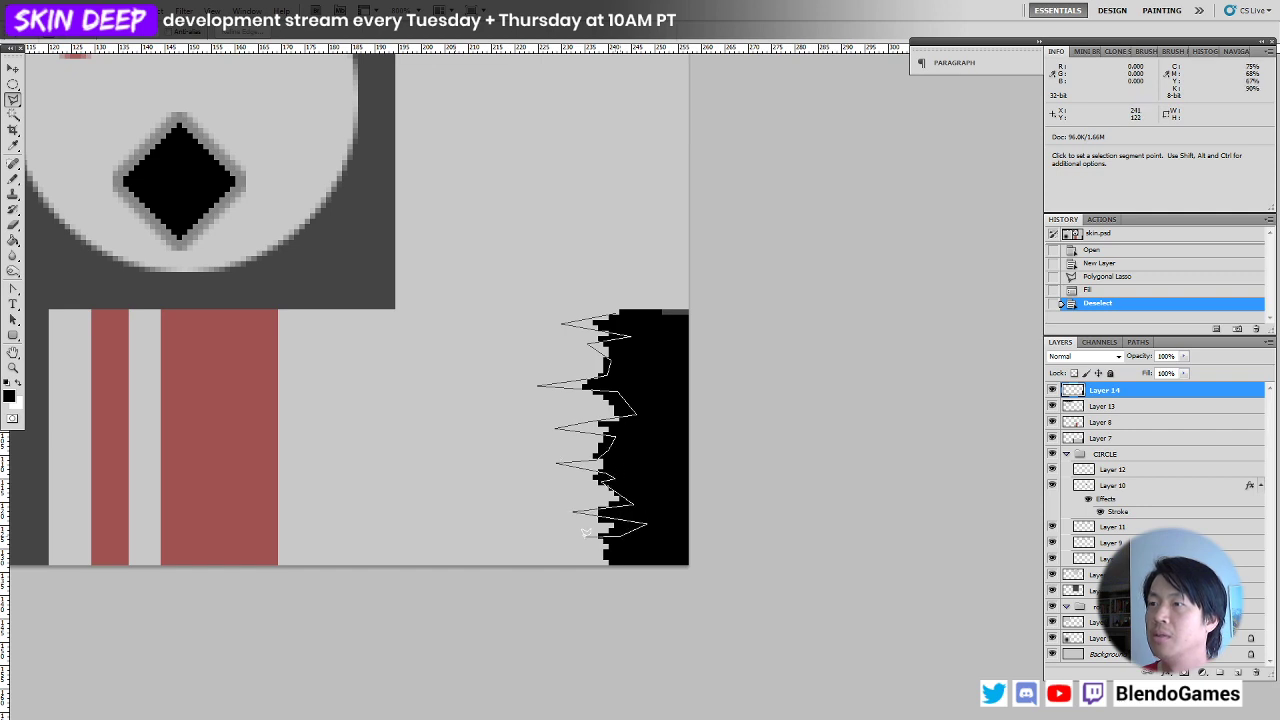
pyautogui.doubleClick(729, 361)
# Fill the outlined spikes with black, deselect them, and return to the drum in Blender.
pyautogui.hotkey('alt', 'BackSpace')
pyautogui.hotkey('ctrl', 'd')
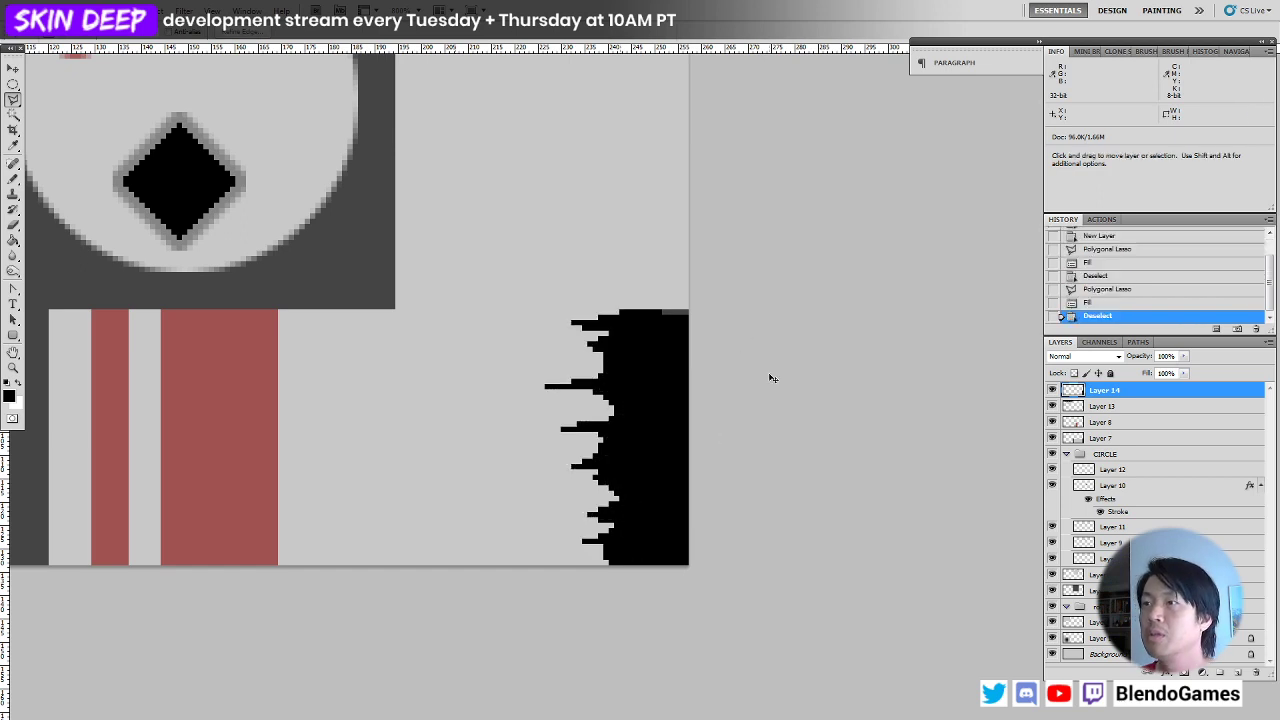
pyautogui.hotkey('alt', 'Tab')
pyautogui.hotkey('alt', 'Tab')
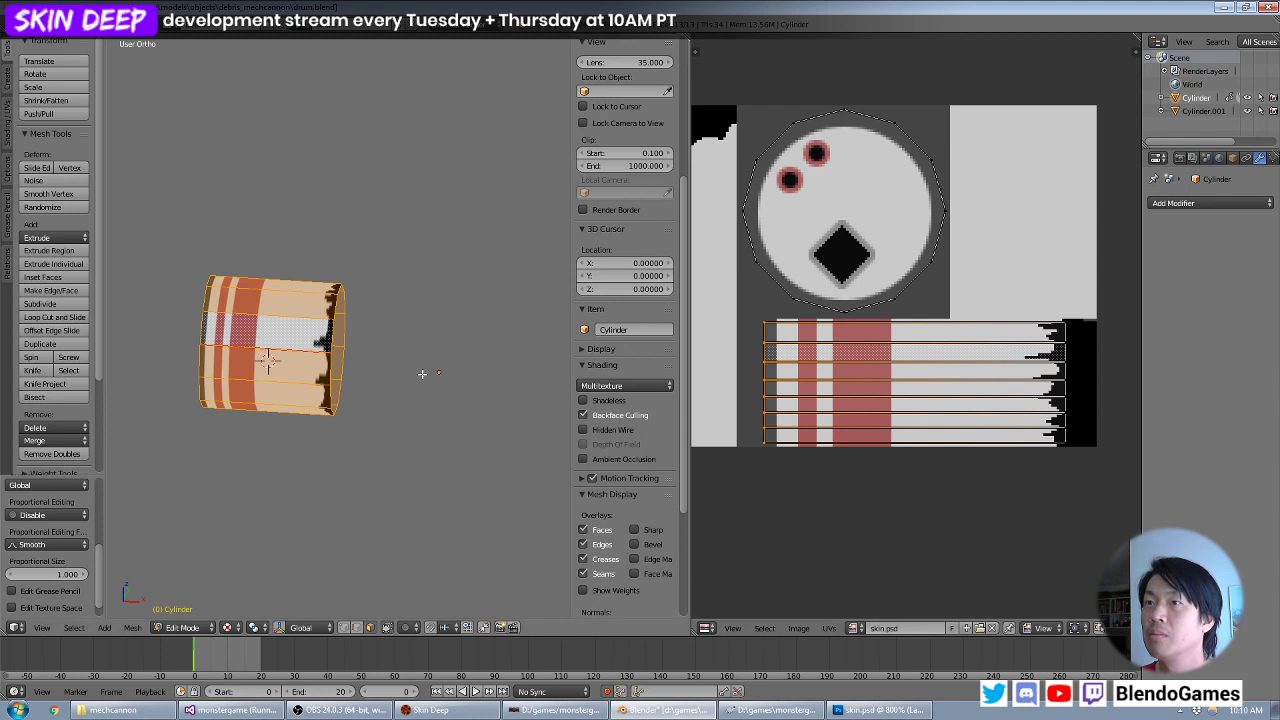
# Deselect the side faces and examine the torn edge and the dark-gradient end of the drum from several angles.
pyautogui.press('a')
pyautogui.moveTo(383, 375); pyautogui.dragTo(401, 395, button='middle')
pyautogui.moveTo(291, 334); pyautogui.dragTo(386, 297, button='middle')
pyautogui.scroll(3, 394, 344)
pyautogui.press('Tab')
pyautogui.press('Tab')
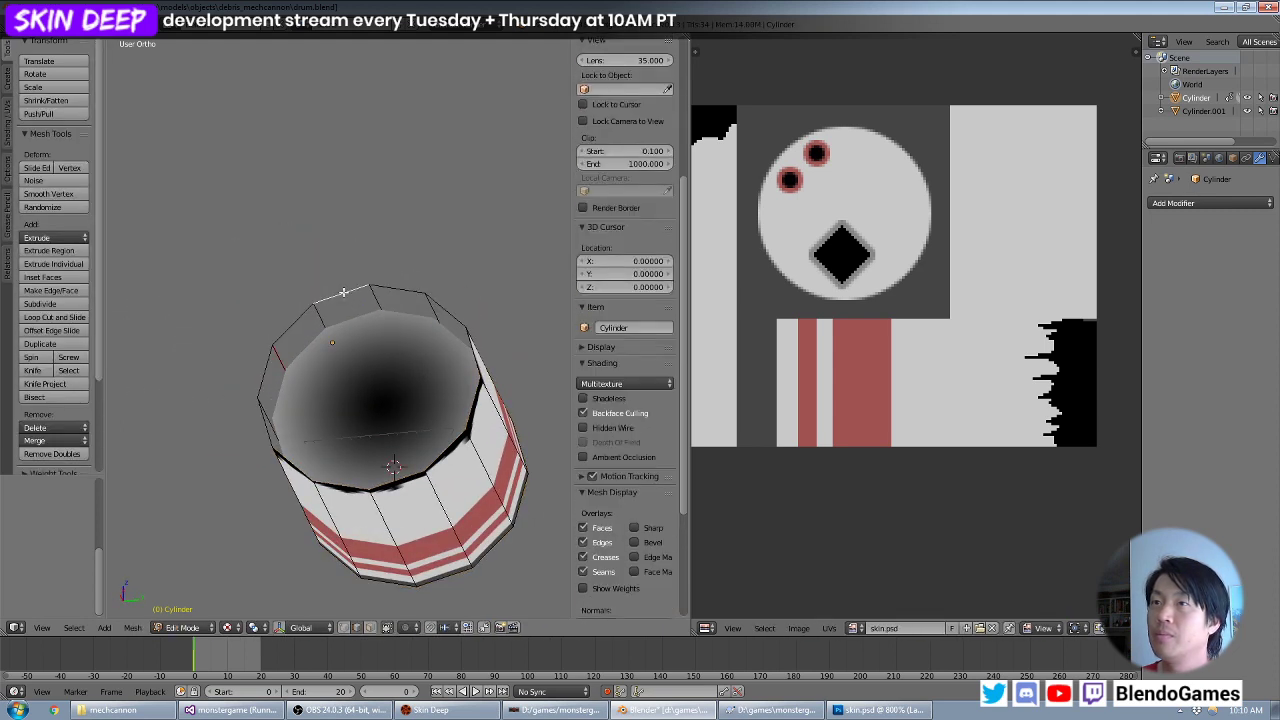
pyautogui.press('Tab')
pyautogui.press('Tab')
pyautogui.moveTo(372, 343); pyautogui.dragTo(442, 402, button='middle')
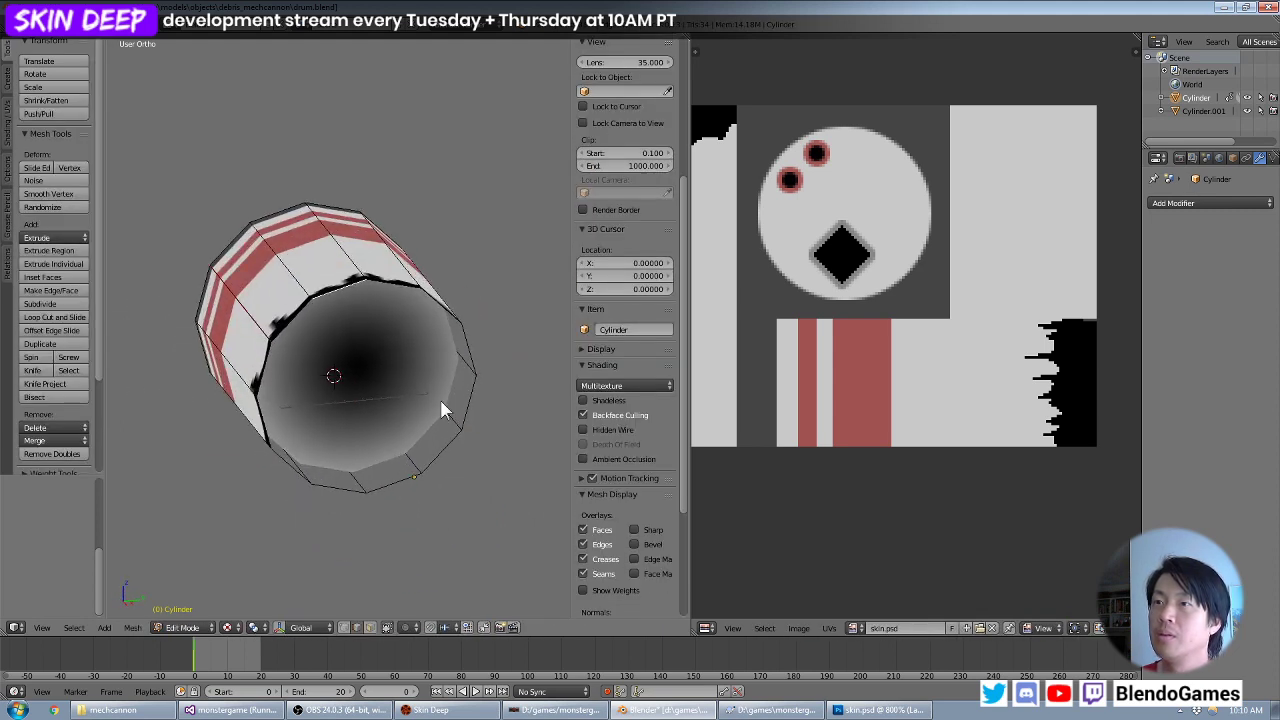
# Select the dark-gradient end cap and move its centre vertex in vertex select mode.
pyautogui.press('Tab')
pyautogui.rightClick(404, 353)
pyautogui.moveTo(404, 353)
pyautogui.mouseDown(button='middle')
pyautogui.moveTo(434, 358)
pyautogui.moveTo(453, 318)
pyautogui.moveTo(400, 366)
pyautogui.mouseUp(button='middle')
pyautogui.press('Tab')
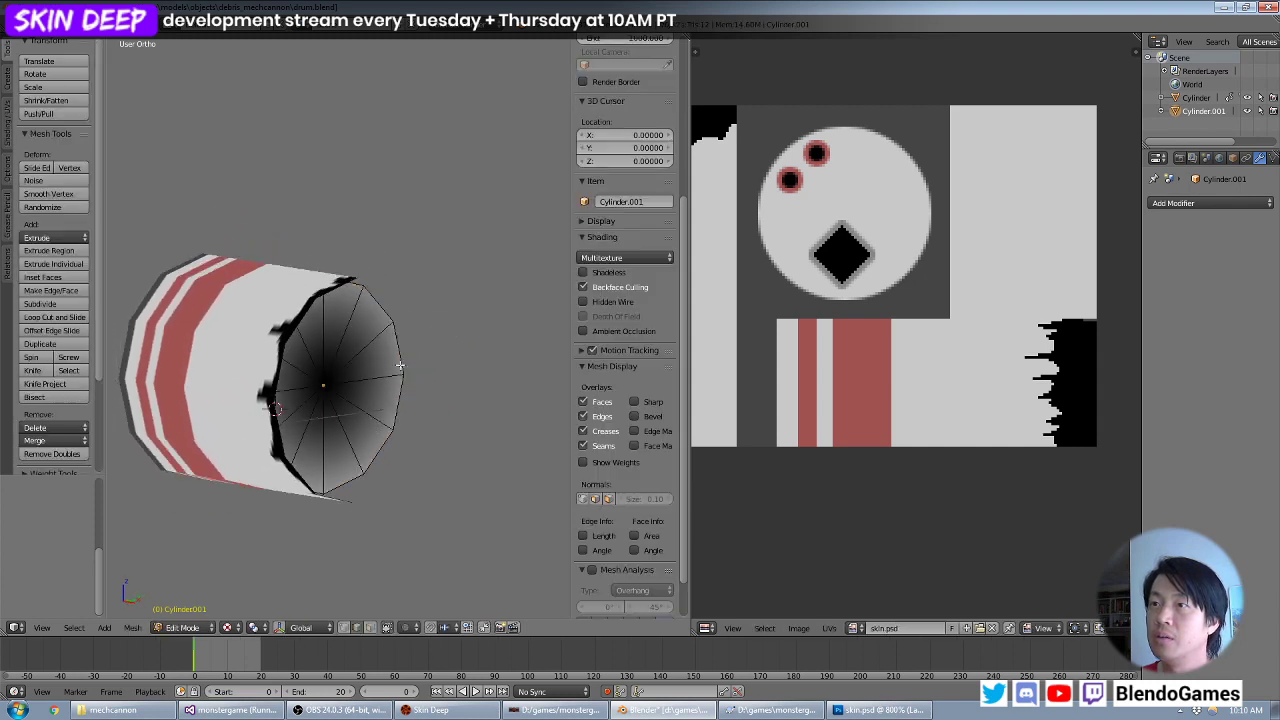
pyautogui.click(343, 627)
pyautogui.click(336, 630)
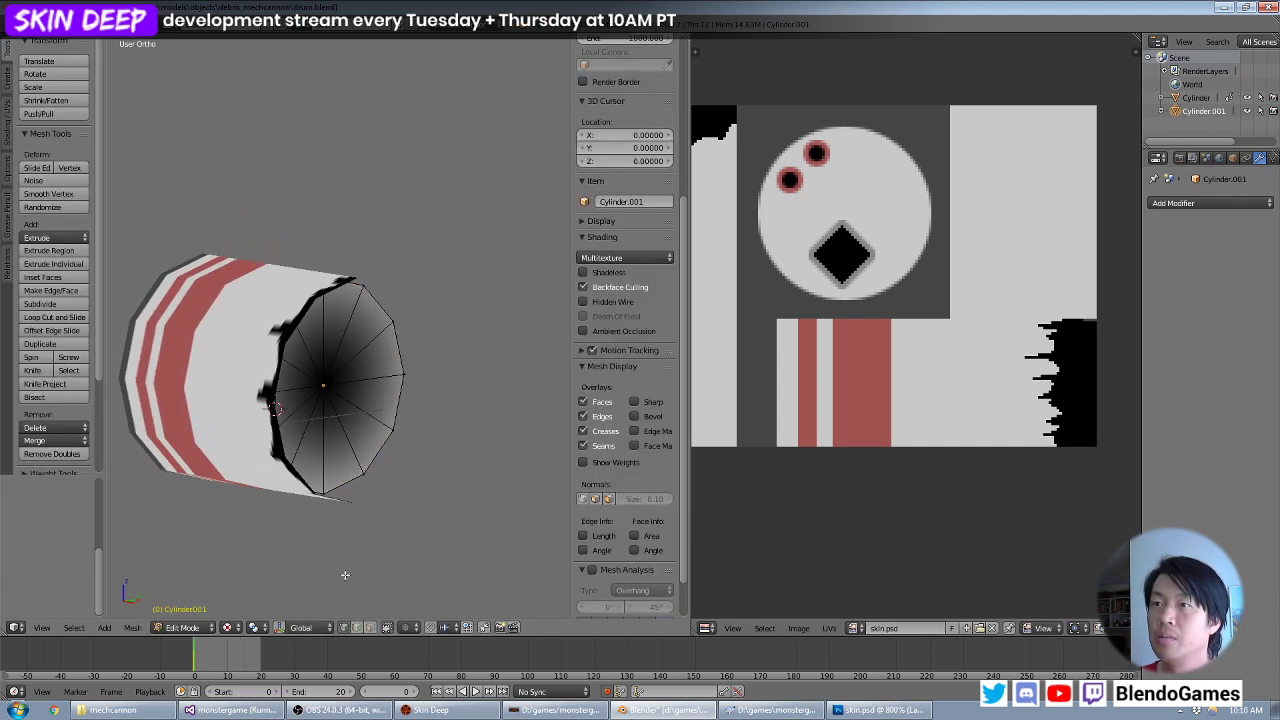
pyautogui.rightClick(327, 399)
pyautogui.moveTo(327, 399); pyautogui.dragTo(459, 411, button='middle')
pyautogui.press('g')
pyautogui.press('y')
pyautogui.click(371, 393)
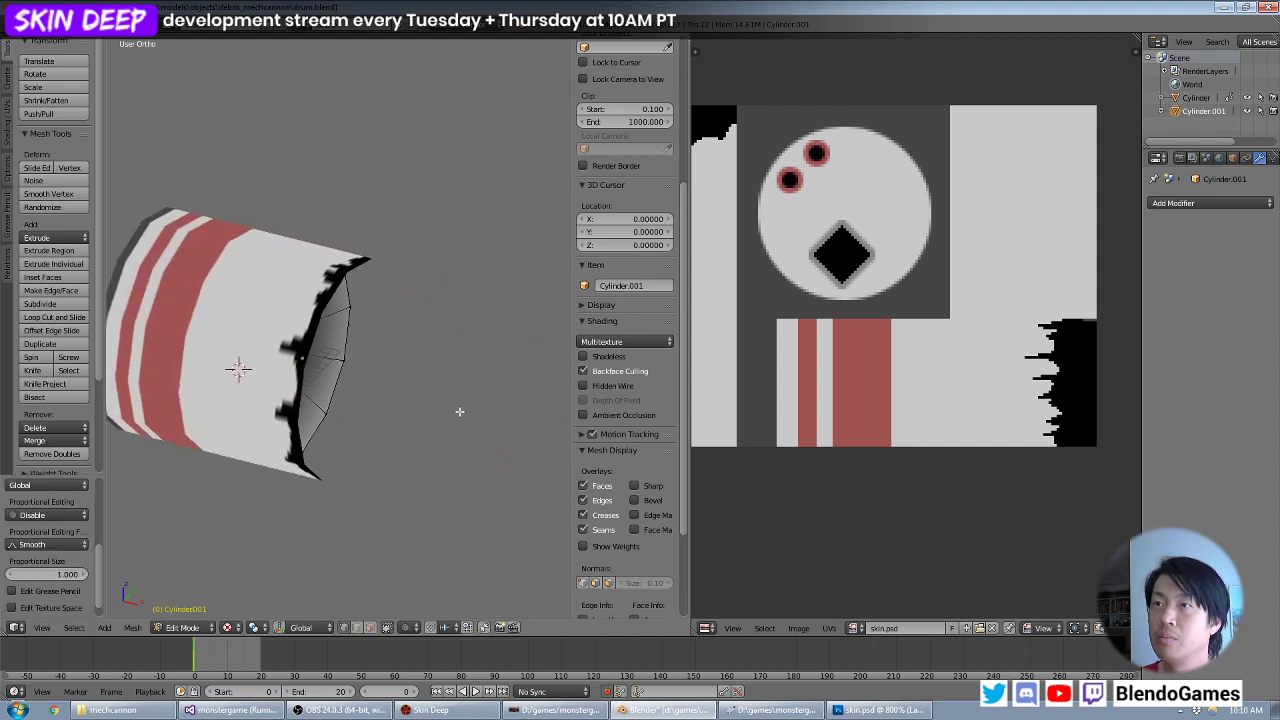
# Reposition the whole gradient end cap along X so it sits near the torn rim of the drum.
pyautogui.press('Tab')
pyautogui.press('Tab')
pyautogui.press('Tab')
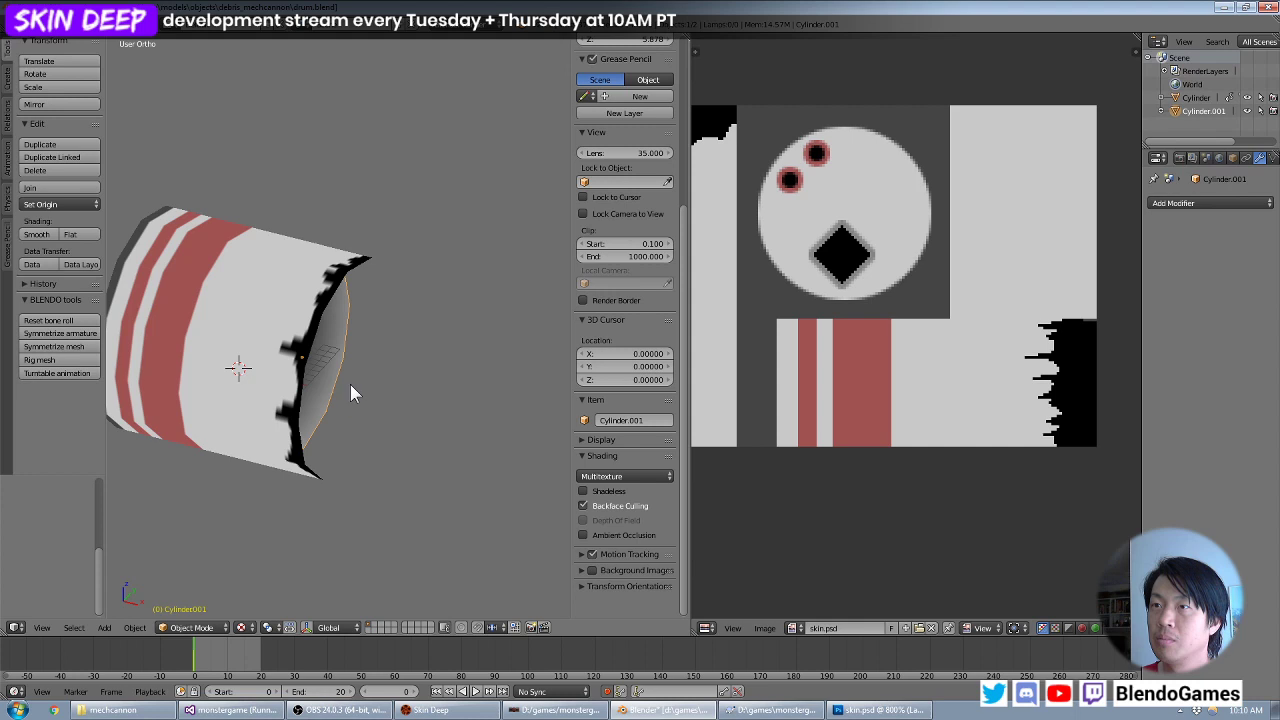
pyautogui.press('g')
pyautogui.press('x')
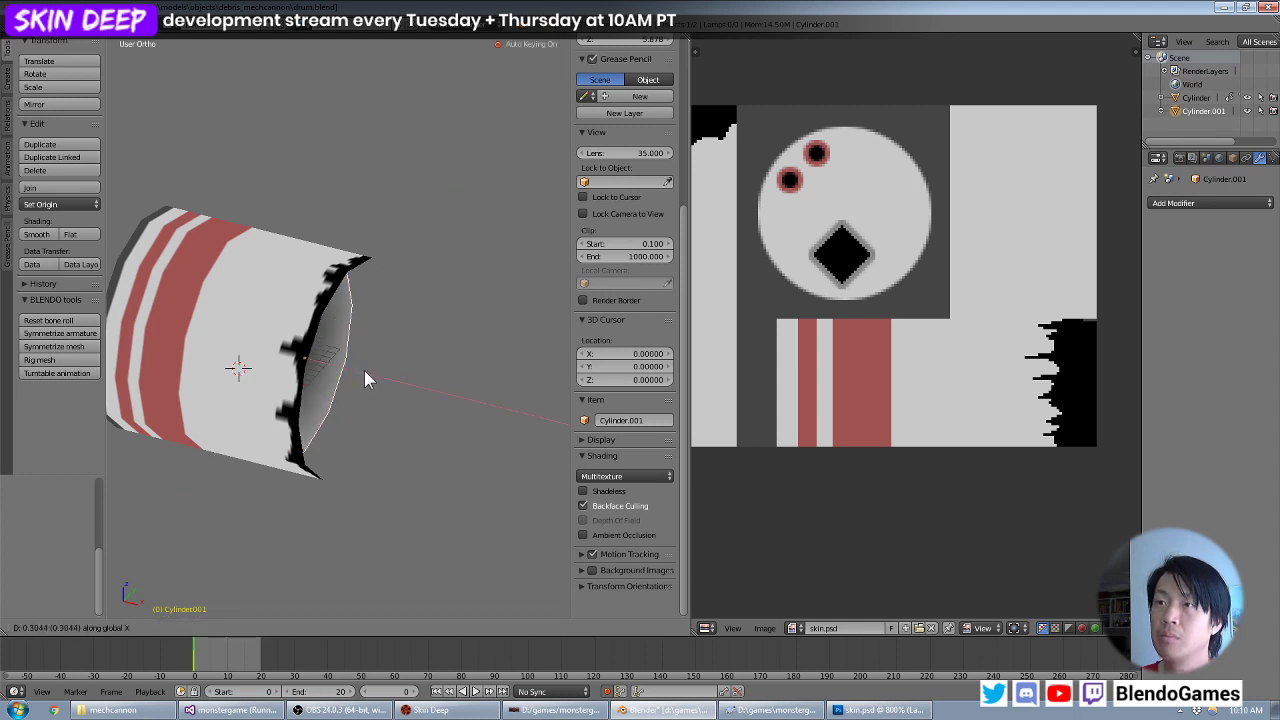
pyautogui.click(374, 387)
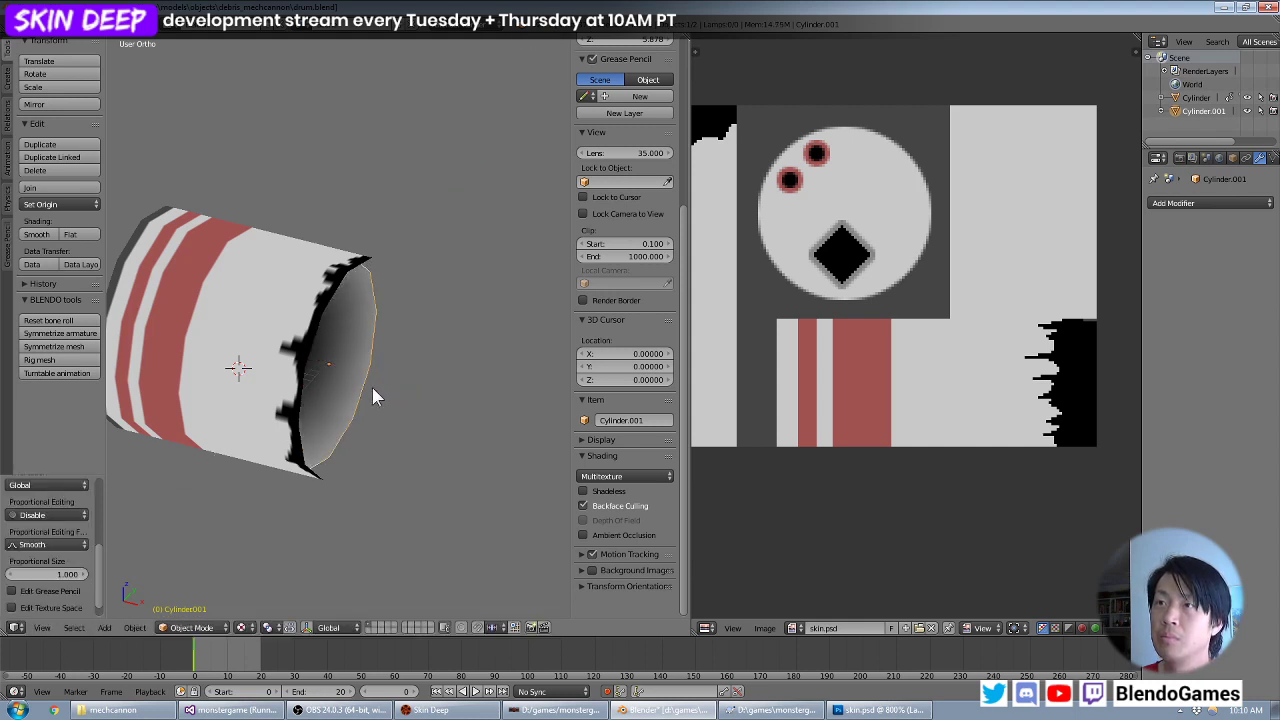
pyautogui.moveTo(372, 387); pyautogui.dragTo(449, 337, button='middle')
pyautogui.press('g')
pyautogui.press('x')
pyautogui.click(362, 389)
# Adjust the gradient cap's centre vertex to form a deep cone inside the drum.
pyautogui.press('Tab')
pyautogui.press('g')
pyautogui.click(493, 405)
pyautogui.press('Tab')
pyautogui.scroll(-2, 457, 385)
pyautogui.press('Tab')
pyautogui.press('g')
pyautogui.press('y')
pyautogui.click(409, 411)
# Examine how the recessed gradient cap sits within the drum's torn end.
pyautogui.press('Tab')
pyautogui.scroll(4, 403, 360)
pyautogui.scroll(-4, 400, 350)
pyautogui.press('Tab')
pyautogui.press('Tab')
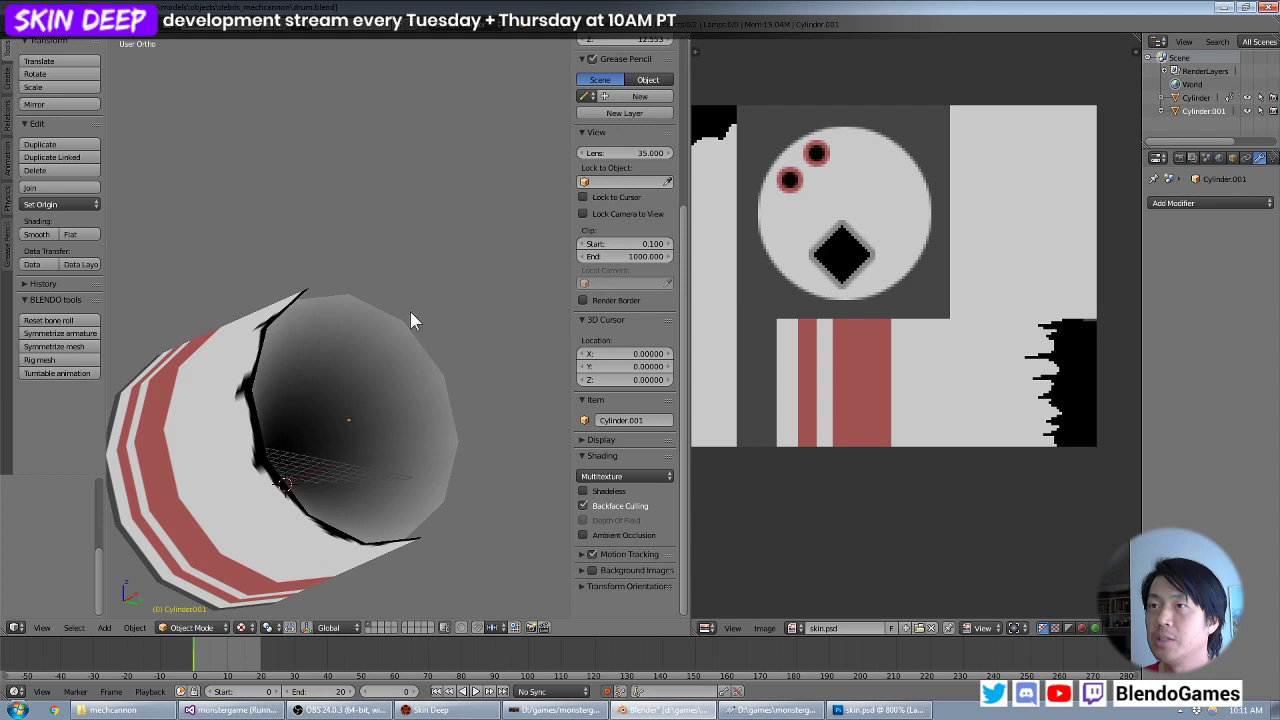
pyautogui.press('Tab')
pyautogui.press('Tab')
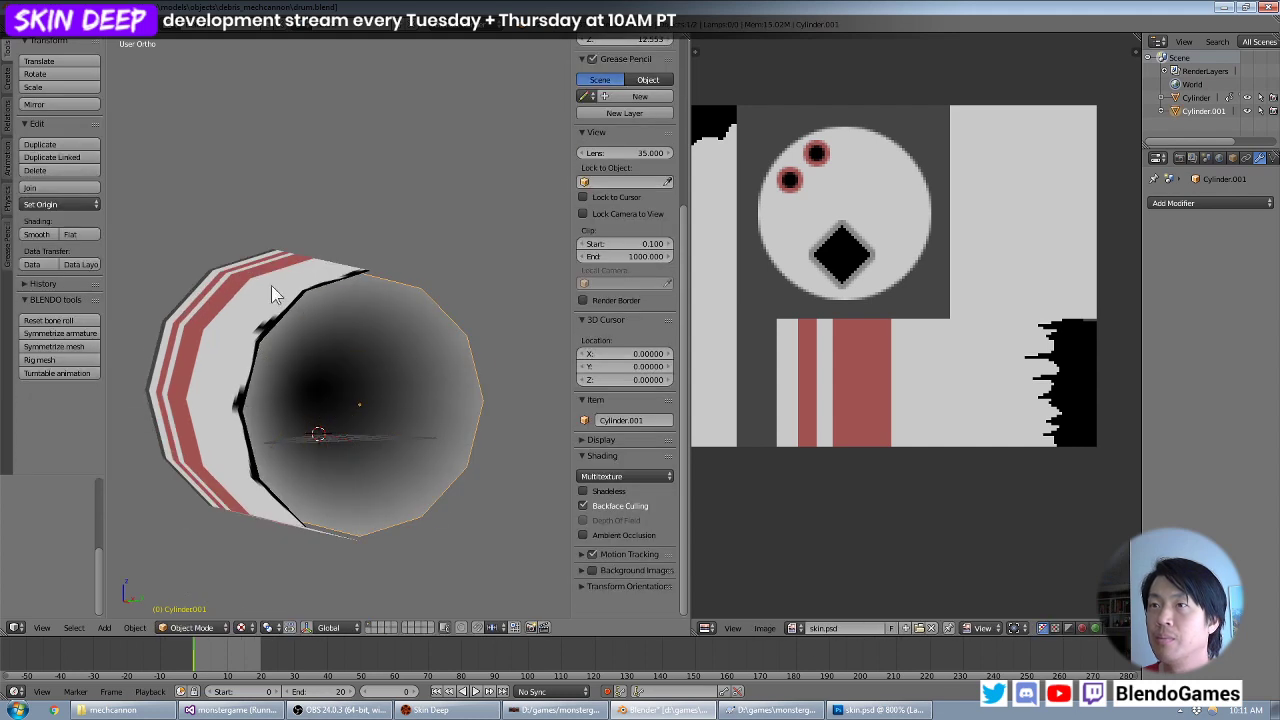
pyautogui.moveTo(368, 346); pyautogui.dragTo(398, 343, button='middle')
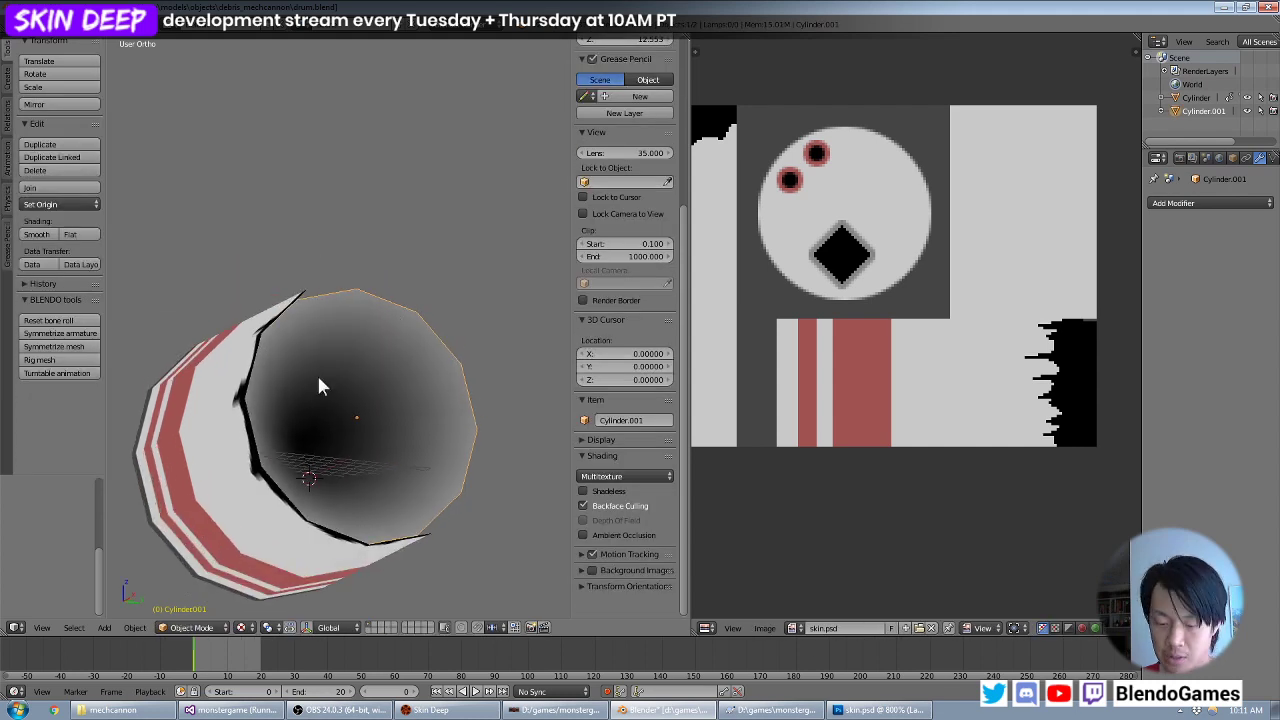
# Add the outer drum to the selection, join it with the gradient cap, and open the combined mesh for editing.
pyautogui.rightClick(185, 407)
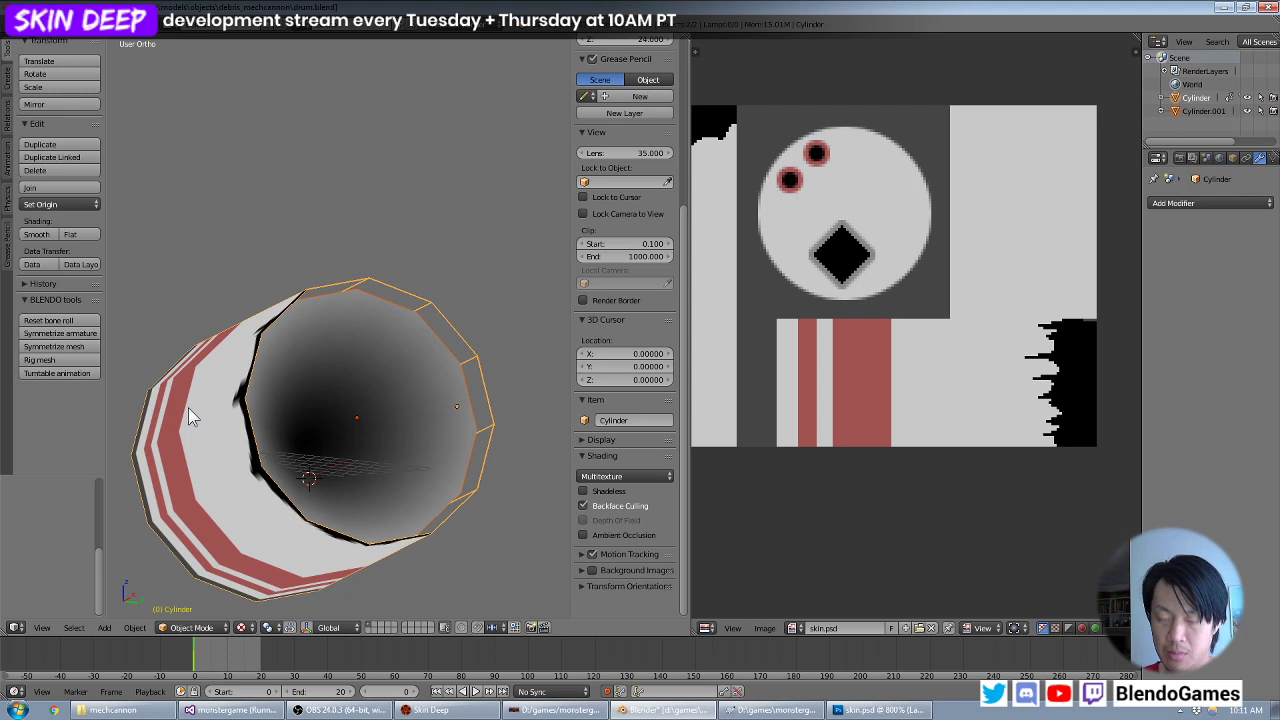
pyautogui.hotkey('ctrl', 'j')
pyautogui.press('Tab')
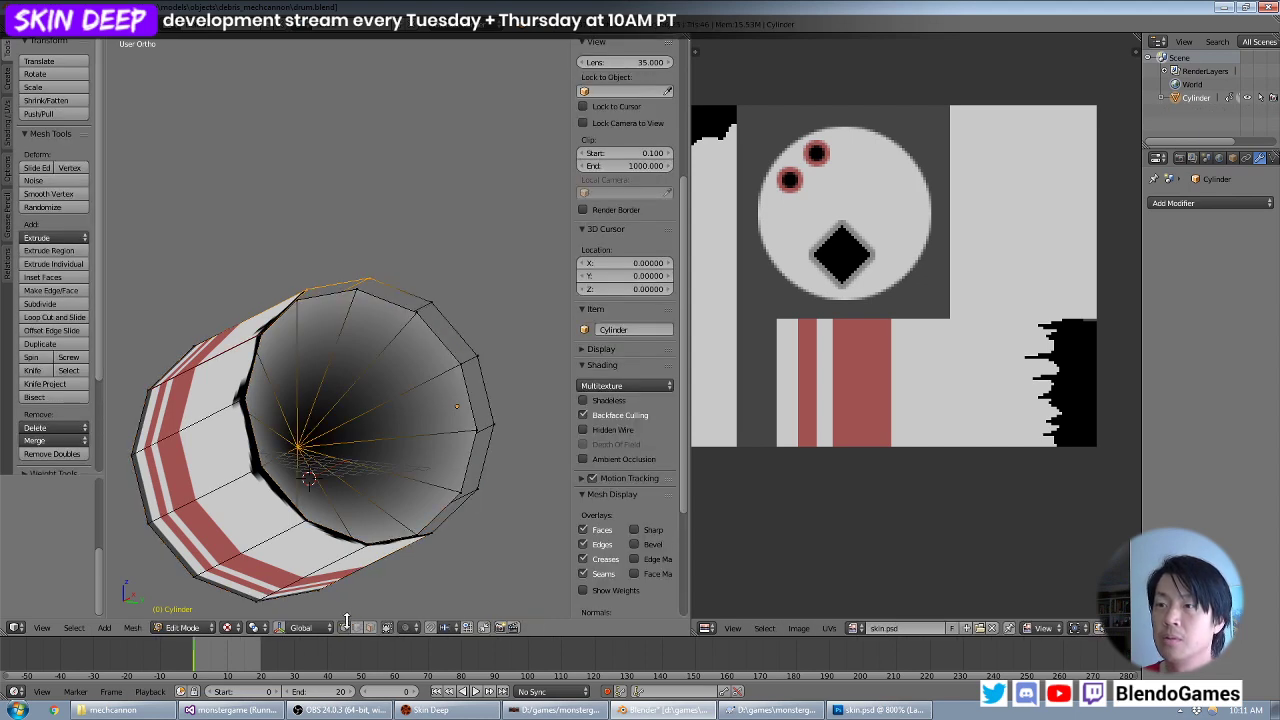
# Select the drum's open rim loop and the cap's outer loop and connect them with Bridge Edge Loops.
pyautogui.press('a')
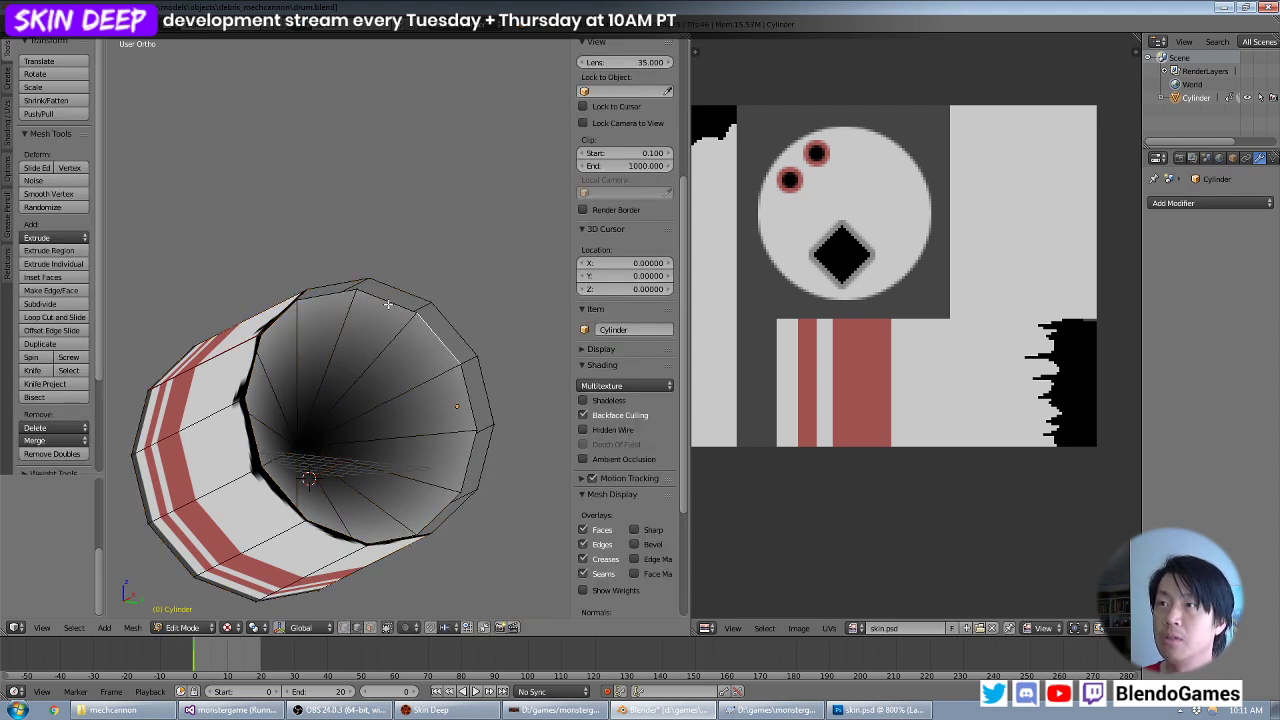
pyautogui.moveTo(425, 317); pyautogui.dragTo(491, 397, button='middle')
pyautogui.press('space')
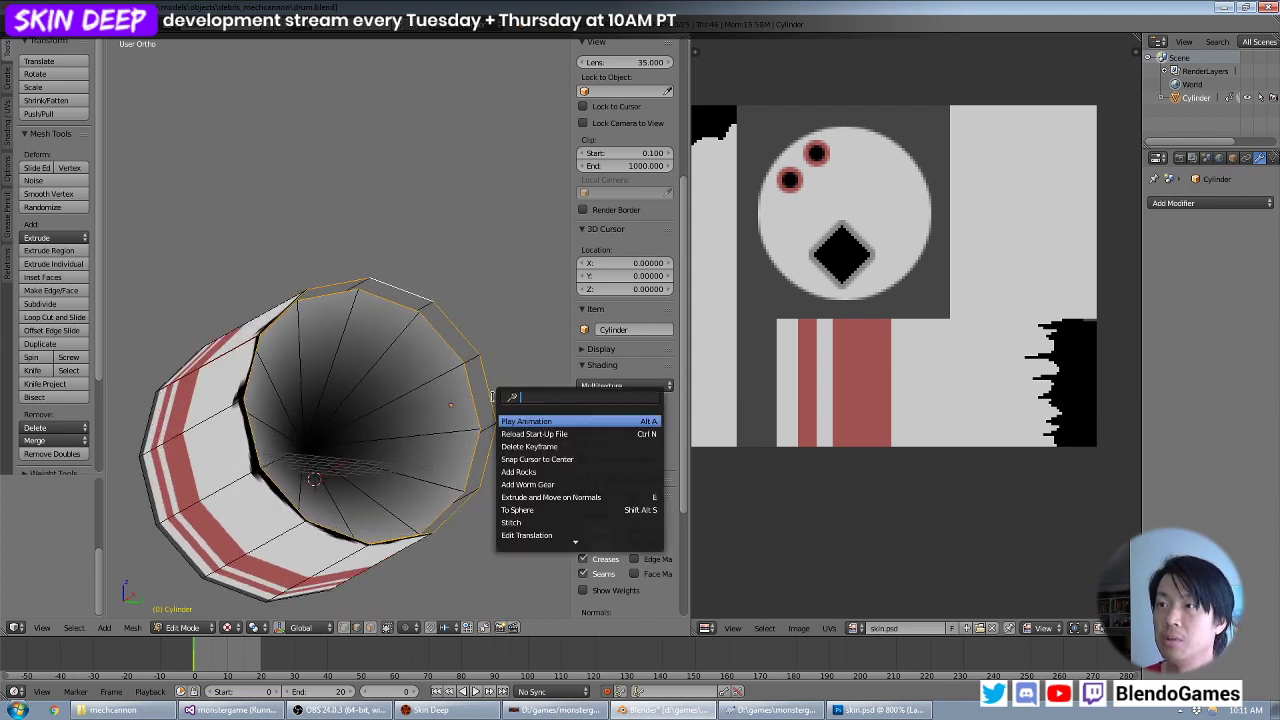
pyautogui.write('bridg')
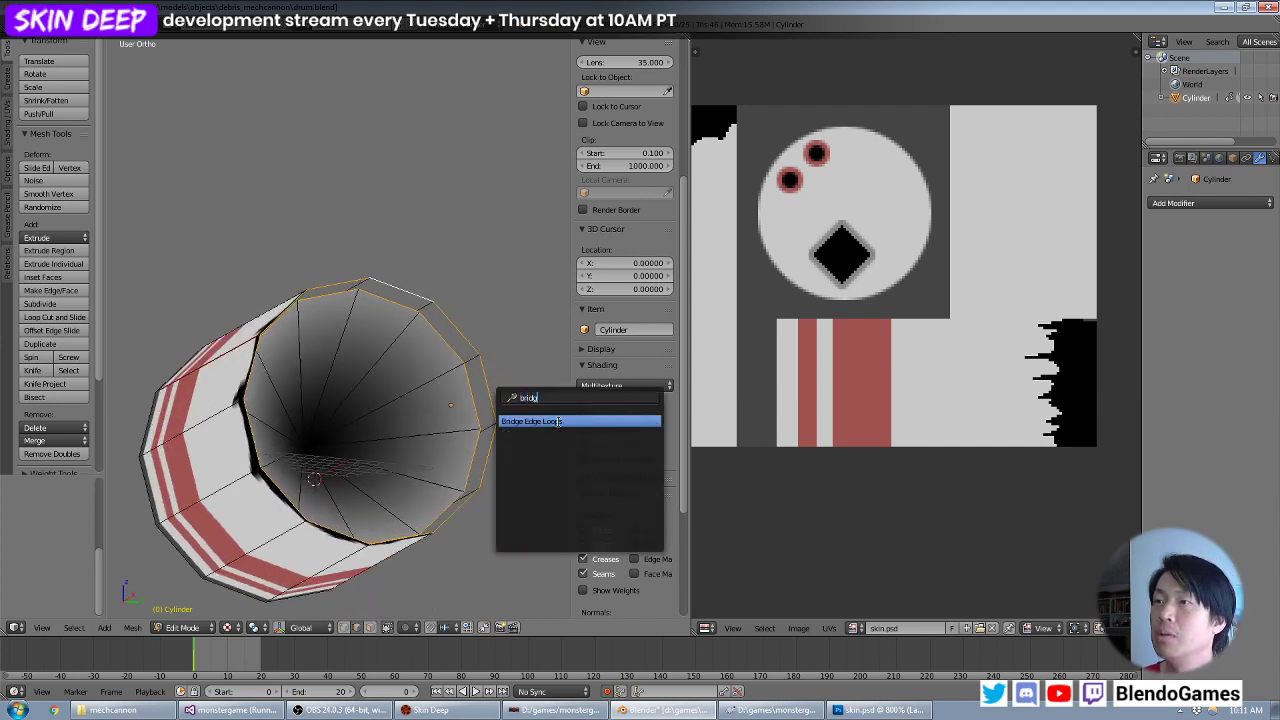
pyautogui.click(557, 421)
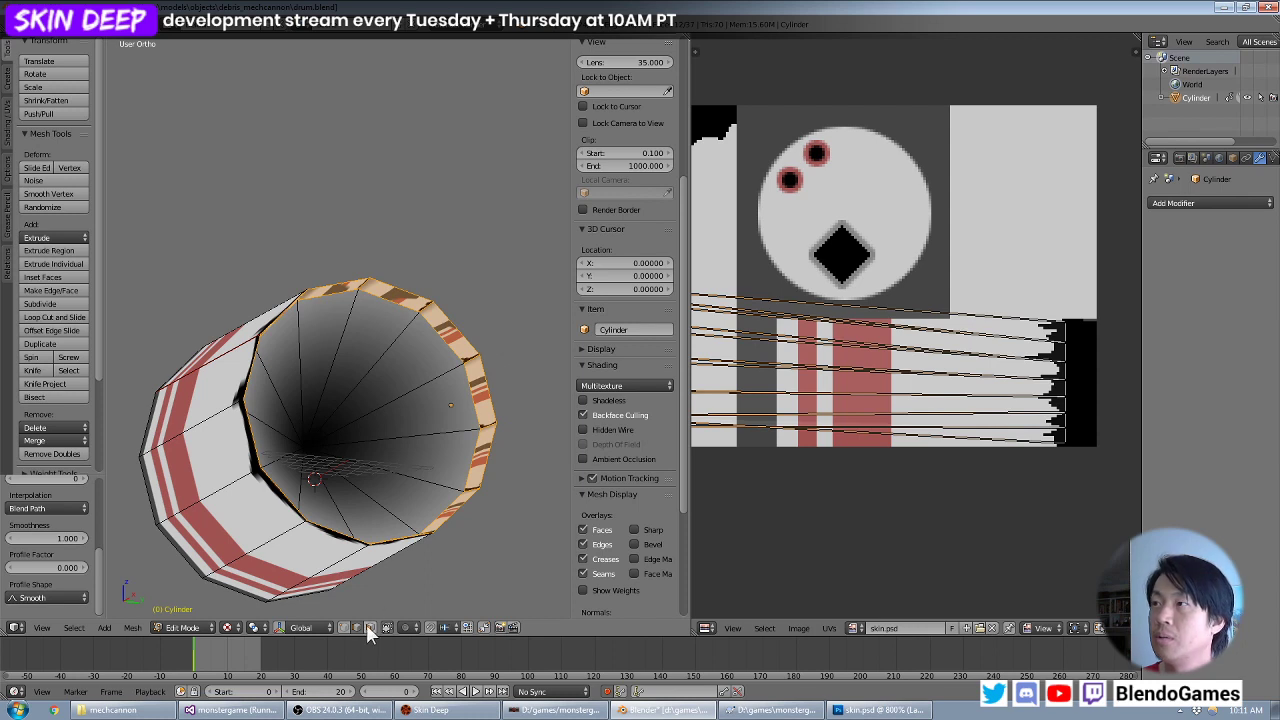
# Select every face of the bridged ring between the drum's rim and the gradient cap in face select mode.
pyautogui.moveTo(486, 344); pyautogui.dragTo(487, 328, button='middle')
pyautogui.keyDown('alt'); pyautogui.rightClick(458, 344); pyautogui.keyUp('alt')
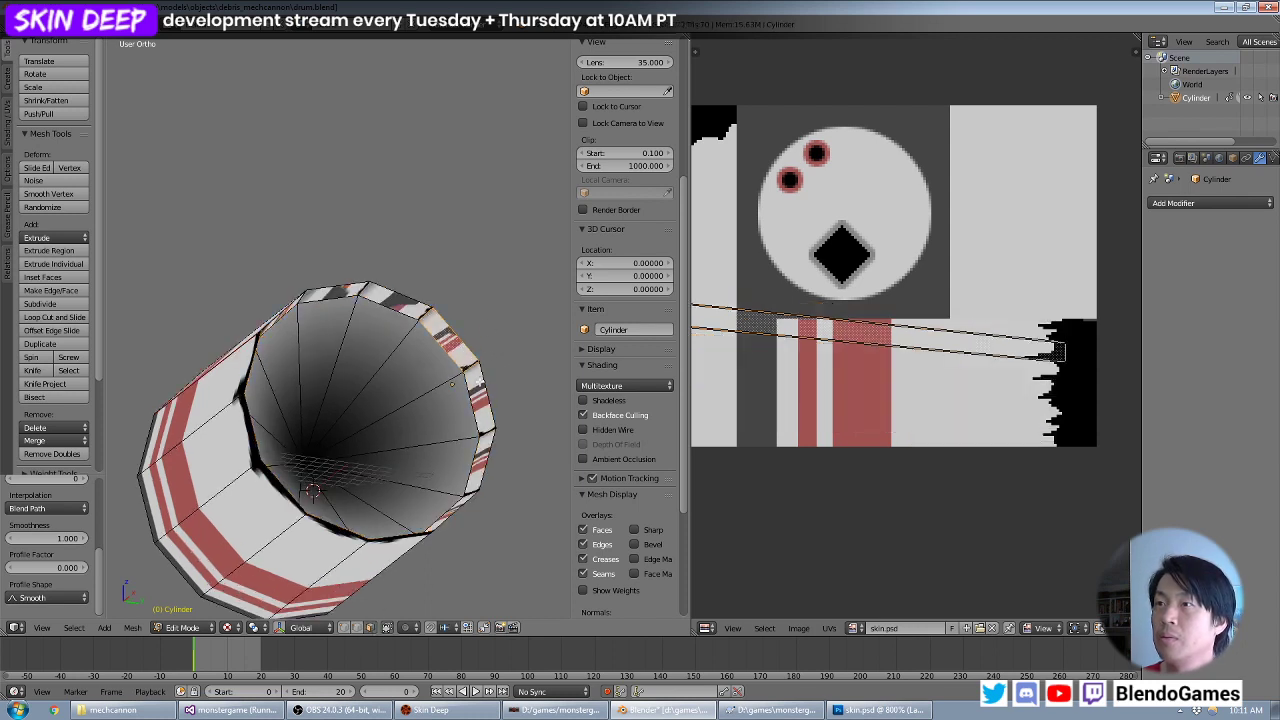
pyautogui.keyDown('alt'); pyautogui.rightClick(458, 343); pyautogui.keyUp('alt')
pyautogui.keyDown('alt'); pyautogui.rightClick(458, 342); pyautogui.keyUp('alt')
pyautogui.keyDown('alt'); pyautogui.rightClick(458, 341); pyautogui.keyUp('alt')
pyautogui.keyDown('alt'); pyautogui.rightClick(458, 341); pyautogui.keyUp('alt')
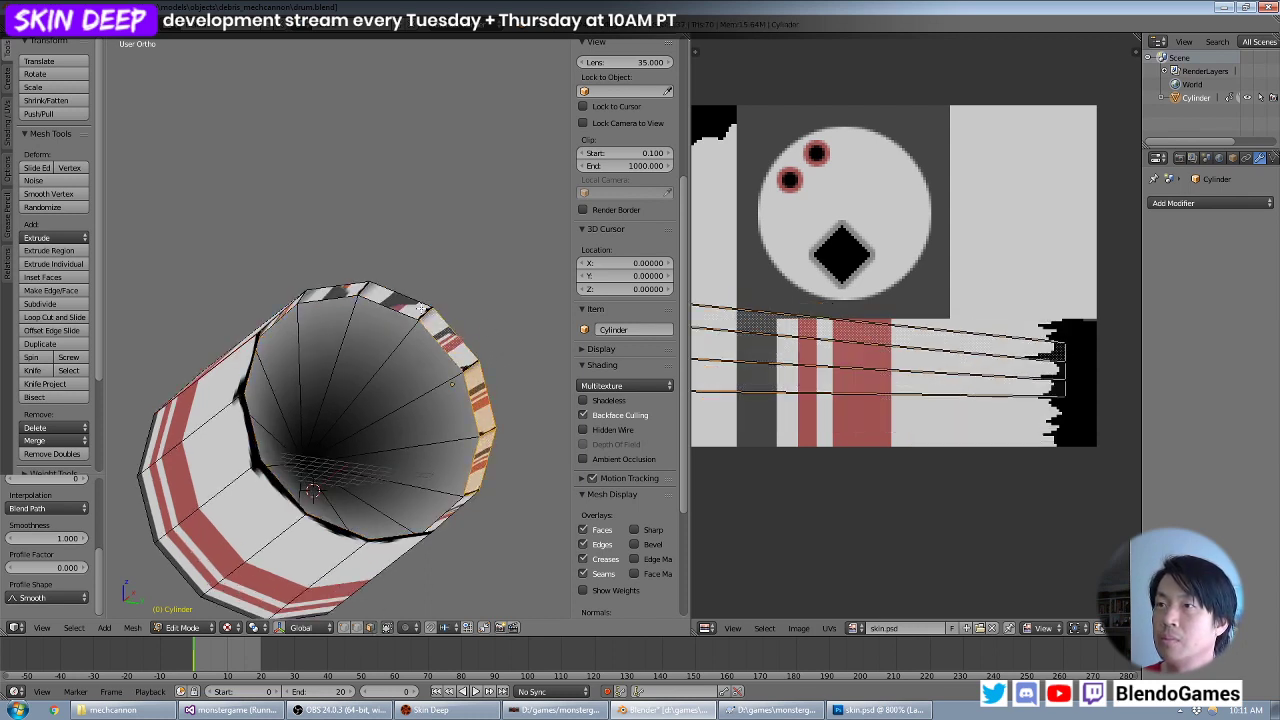
pyautogui.keyDown('alt'); pyautogui.rightClick(458, 341); pyautogui.keyUp('alt')
pyautogui.moveTo(458, 341); pyautogui.dragTo(357, 293, button='middle')
pyautogui.keyDown('alt'); pyautogui.rightClick(357, 293); pyautogui.keyUp('alt')
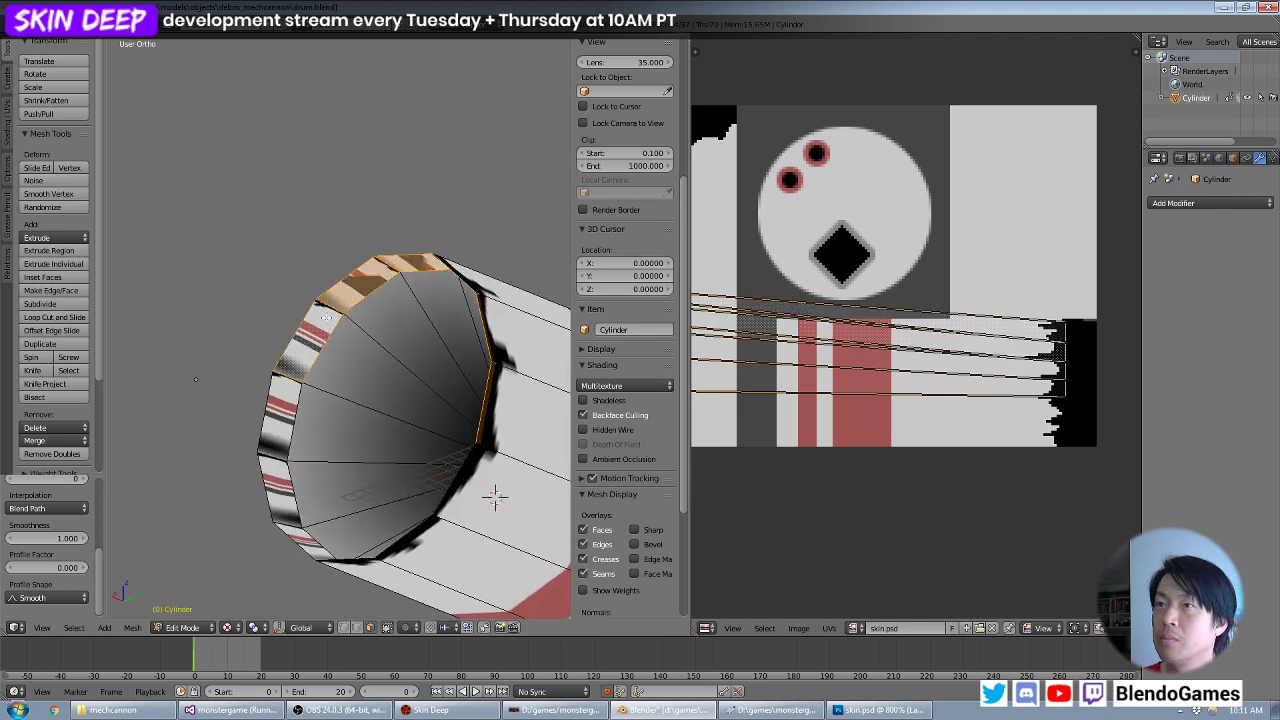
pyautogui.keyDown('alt'); pyautogui.rightClick(304, 375); pyautogui.keyUp('alt')
pyautogui.moveTo(304, 375); pyautogui.dragTo(363, 418, button='middle')
pyautogui.keyDown('alt'); pyautogui.rightClick(258, 418); pyautogui.keyUp('alt')
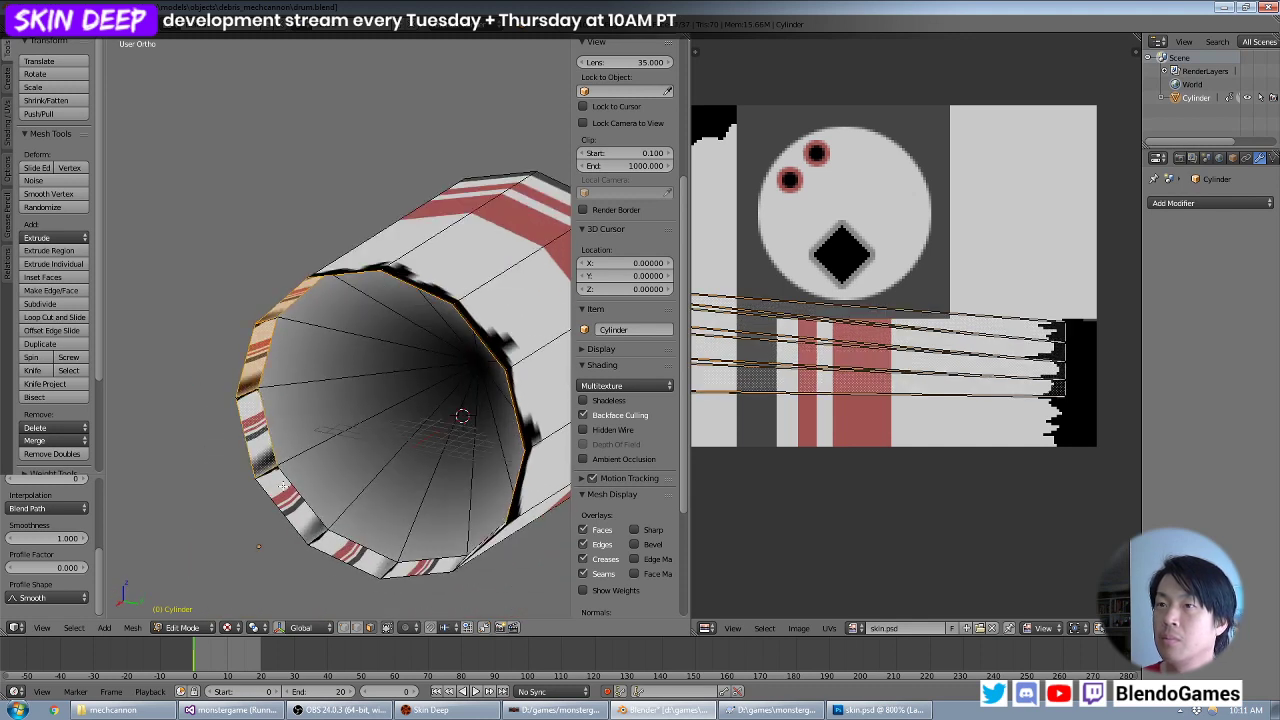
pyautogui.keyDown('alt'); pyautogui.rightClick(258, 418); pyautogui.keyUp('alt')
pyautogui.moveTo(258, 418); pyautogui.dragTo(462, 455, button='middle')
pyautogui.keyDown('alt'); pyautogui.rightClick(462, 455); pyautogui.keyUp('alt')
pyautogui.keyDown('alt'); pyautogui.rightClick(478, 446); pyautogui.keyUp('alt')
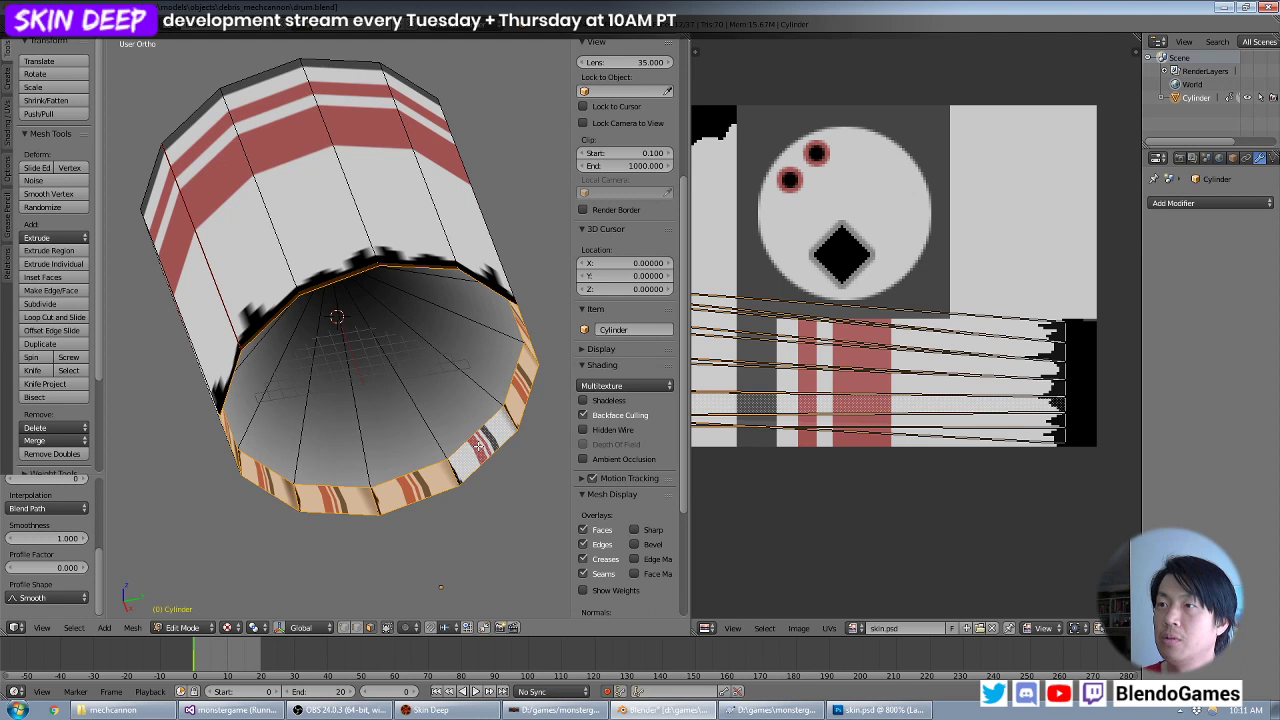
# Align the view to look at the drum from the side and unwrap the bridged ring with Cylinder Projection.
pyautogui.press('KP_7')
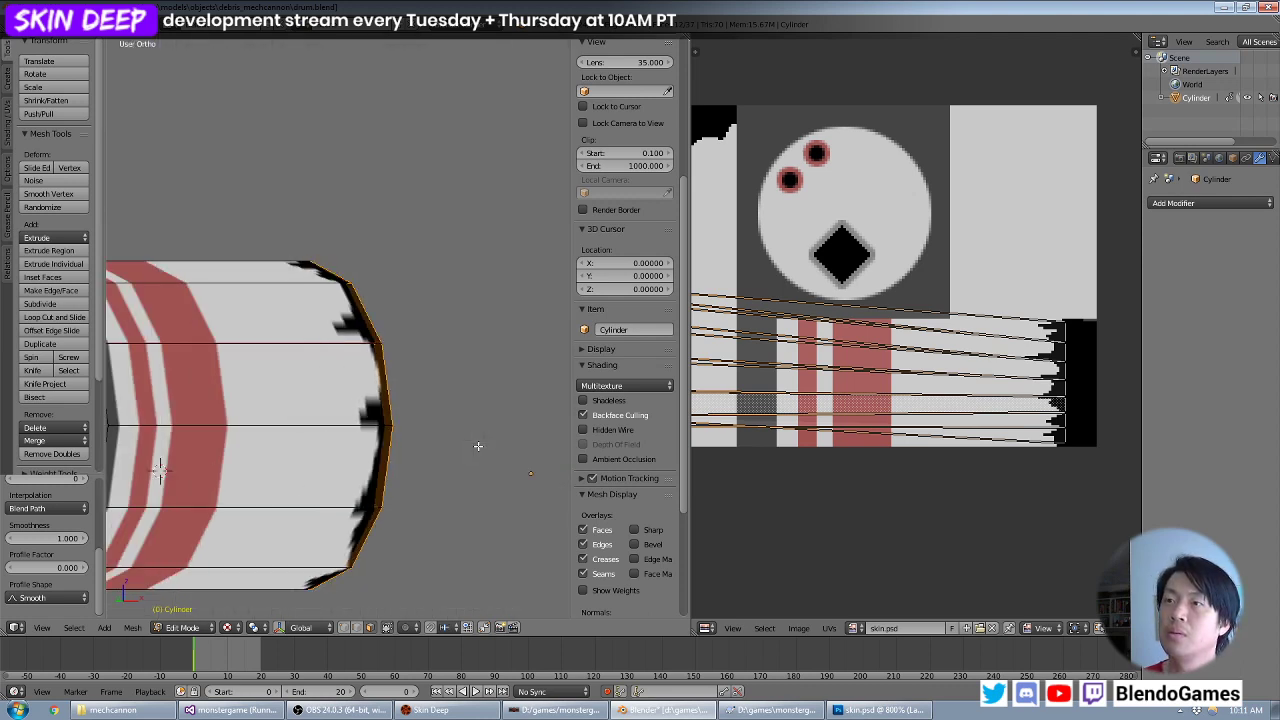
pyautogui.press('KP_4')
pyautogui.press('KP_4')
pyautogui.press('KP_4')
pyautogui.press('KP_4')
pyautogui.press('KP_4')
pyautogui.press('KP_4')
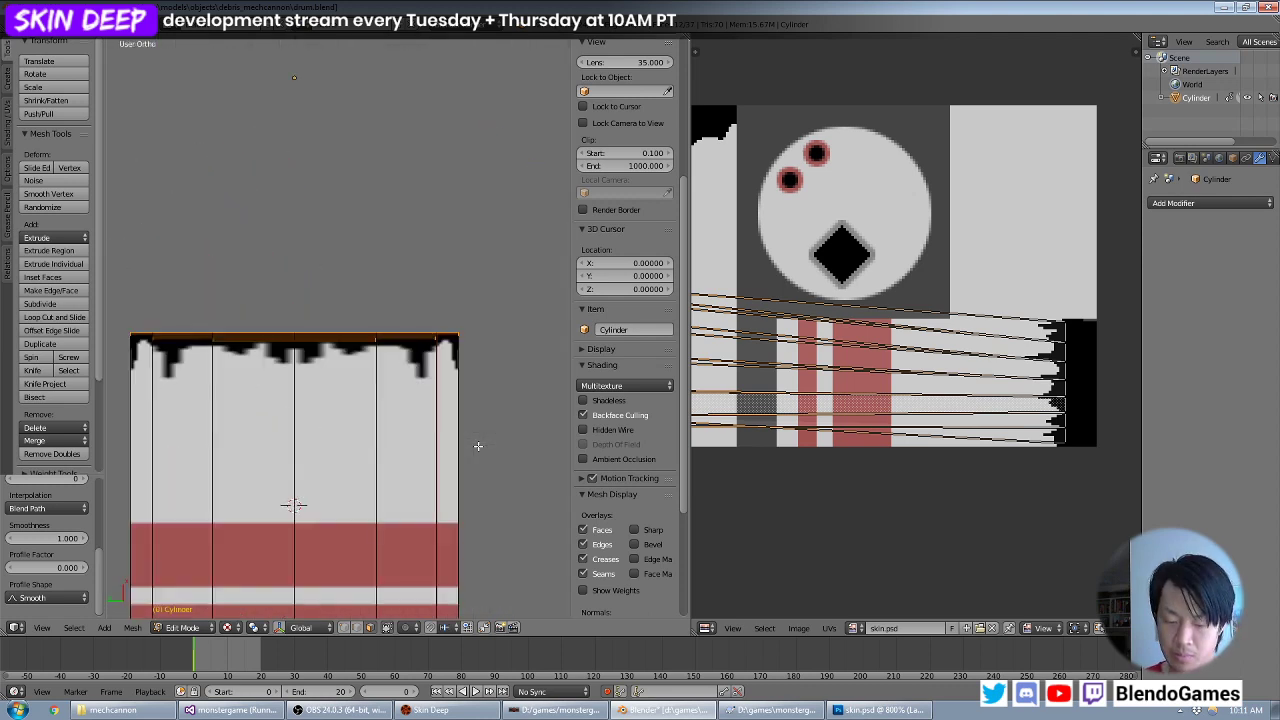
pyautogui.press('u')
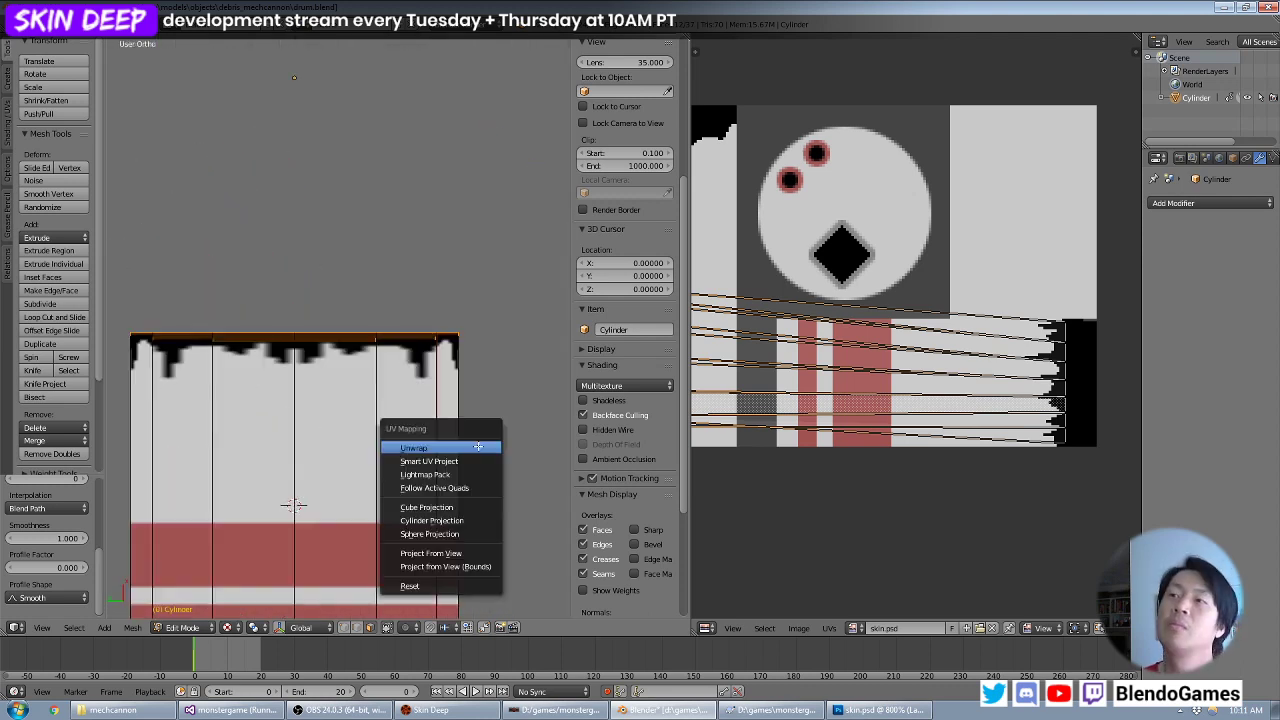
pyautogui.click(433, 520)
pyautogui.scroll(-8, 900, 345)
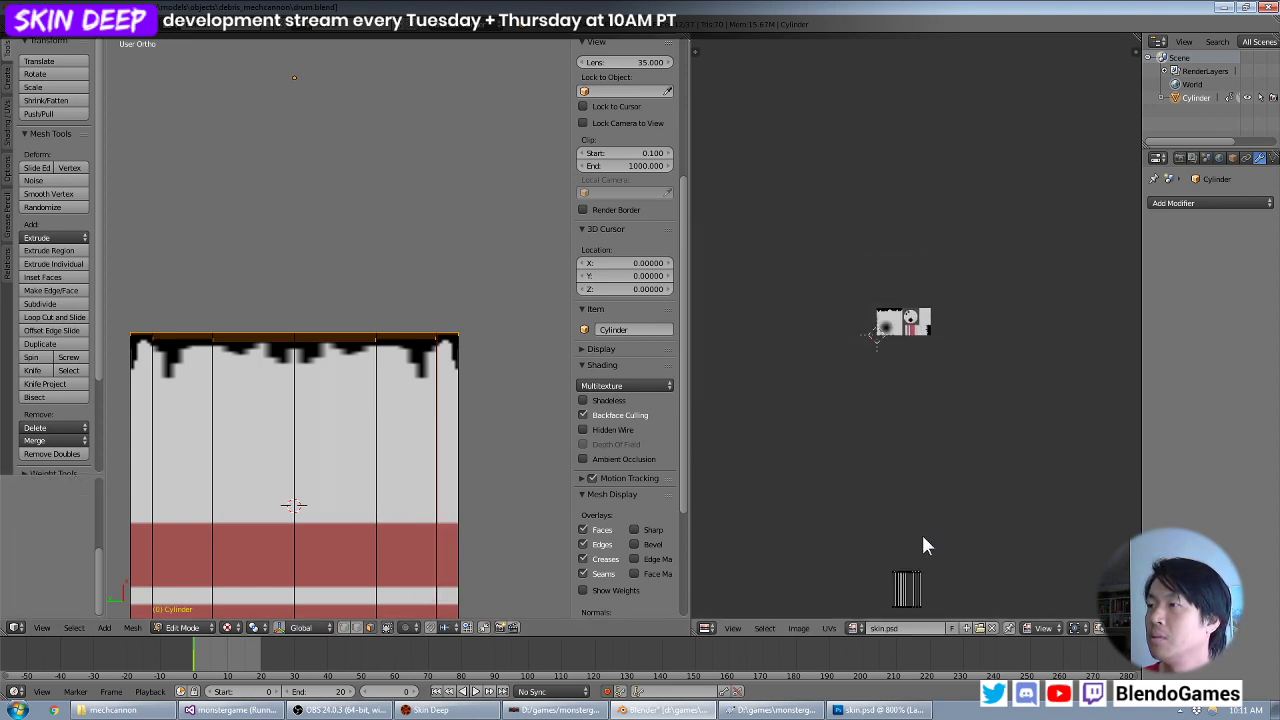
# Move all of the ring's UVs onto the skin.psd texture and rotate them 90 degrees.
pyautogui.press('a')
pyautogui.press('g')
pyautogui.click(935, 311)
pyautogui.scroll(6, 949, 353)
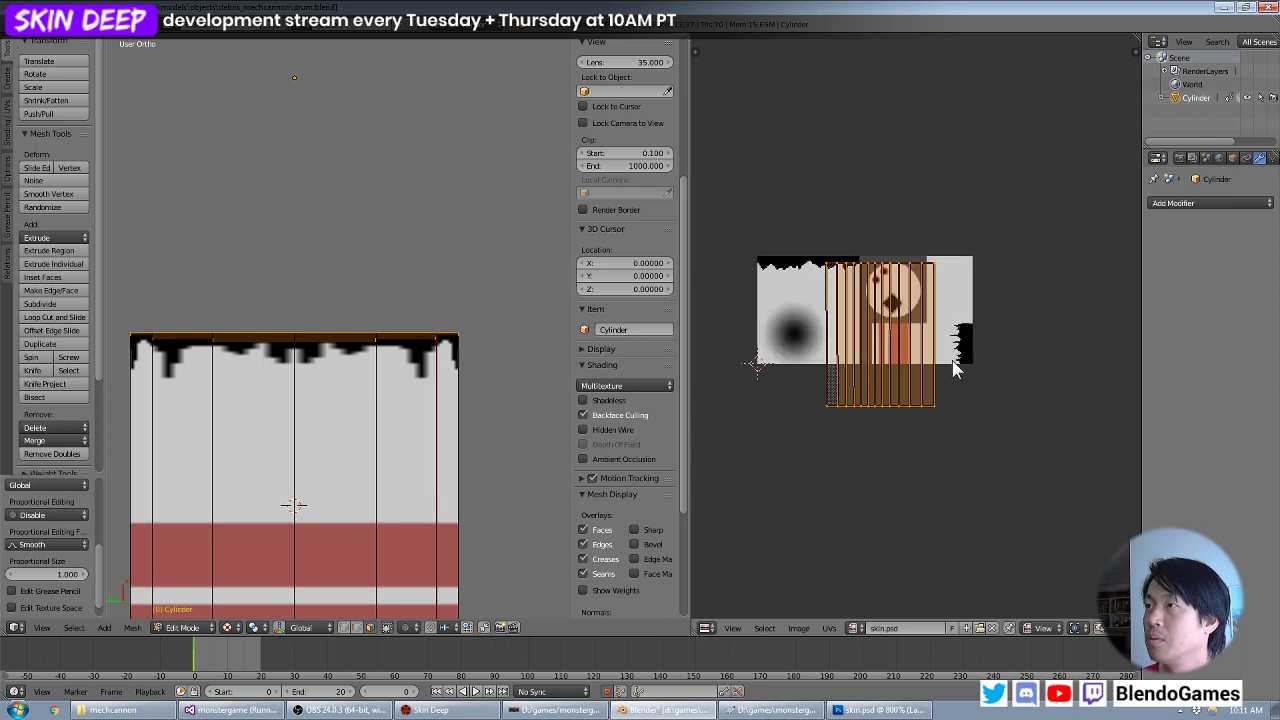
pyautogui.scroll(2, 953, 369)
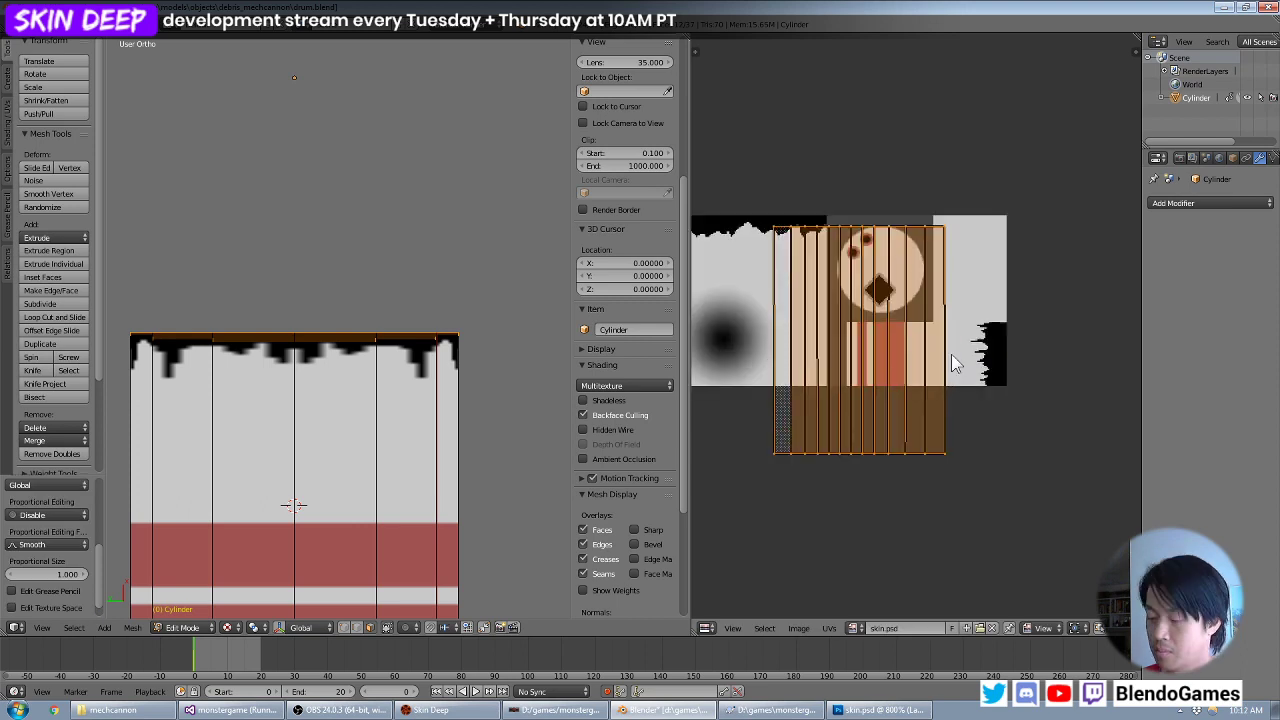
pyautogui.write('r90')
pyautogui.press('Return')
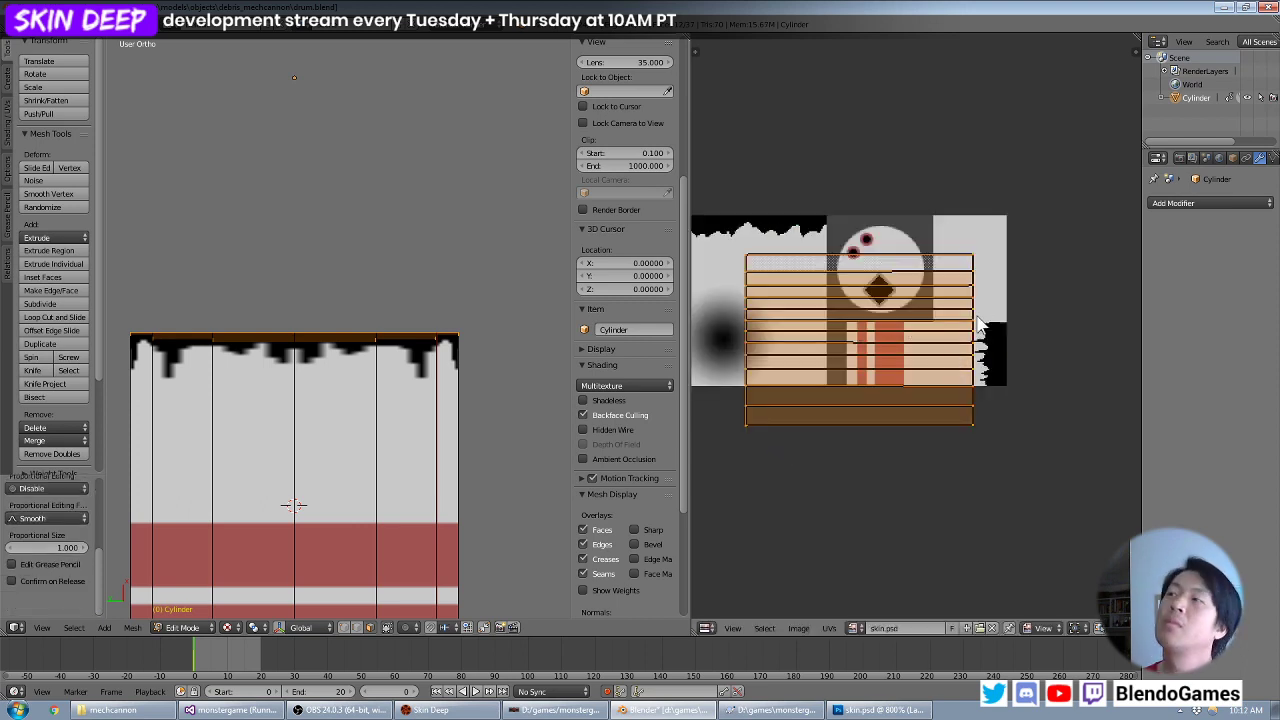
# Box-select the upper half of the ring's UV strips and move them down along Y over the lower strips.
pyautogui.press('a')
pyautogui.moveTo(1006, 212); pyautogui.dragTo(765, 311)
pyautogui.press('s')
pyautogui.press('y')
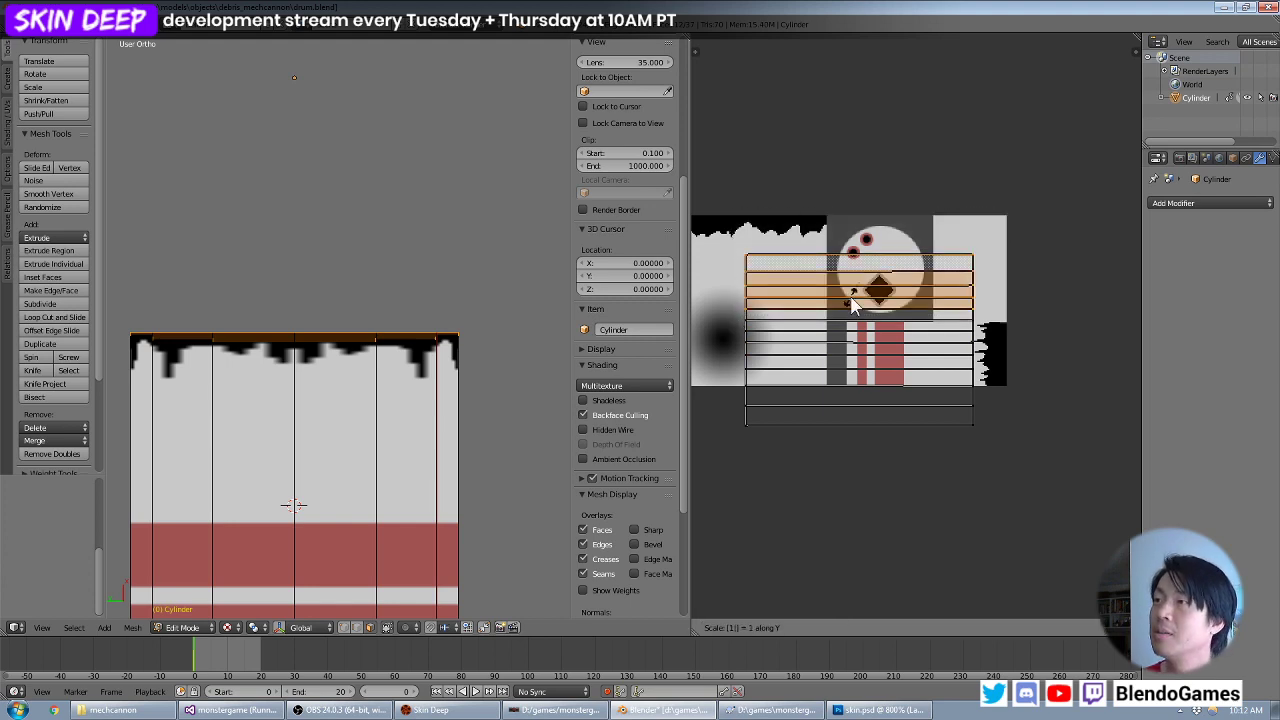
pyautogui.press('Return')
pyautogui.press('g')
pyautogui.press('y')
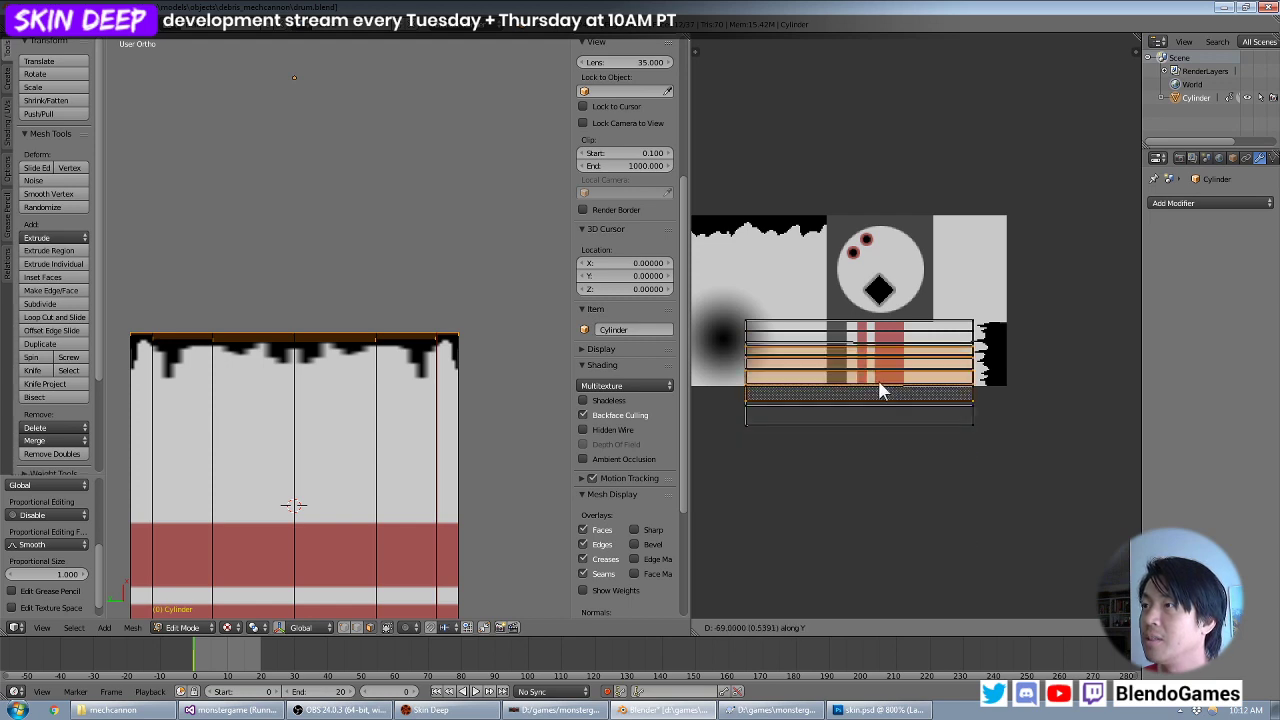
pyautogui.click(878, 372)
pyautogui.press('a')
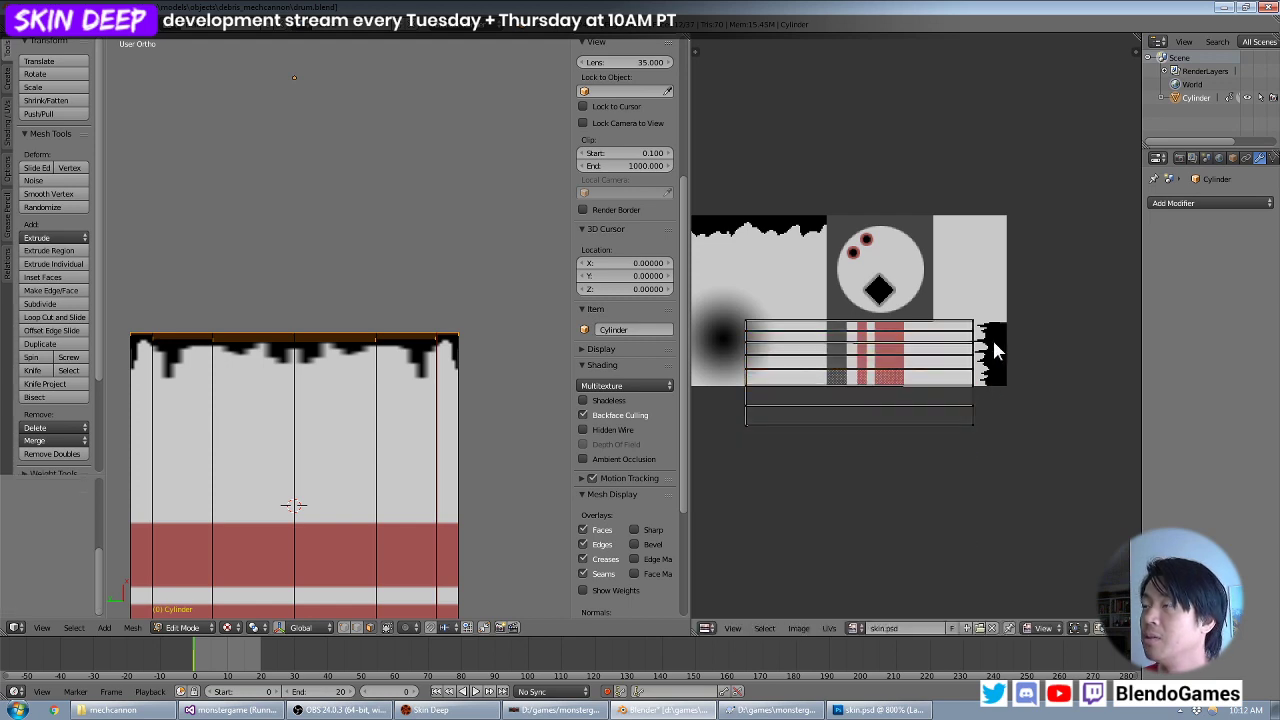
# Scale all of the ring's UVs to about 0.5 and move them onto the texture's vertical jagged black edge.
pyautogui.press('a')
pyautogui.scroll(1, 987, 429)
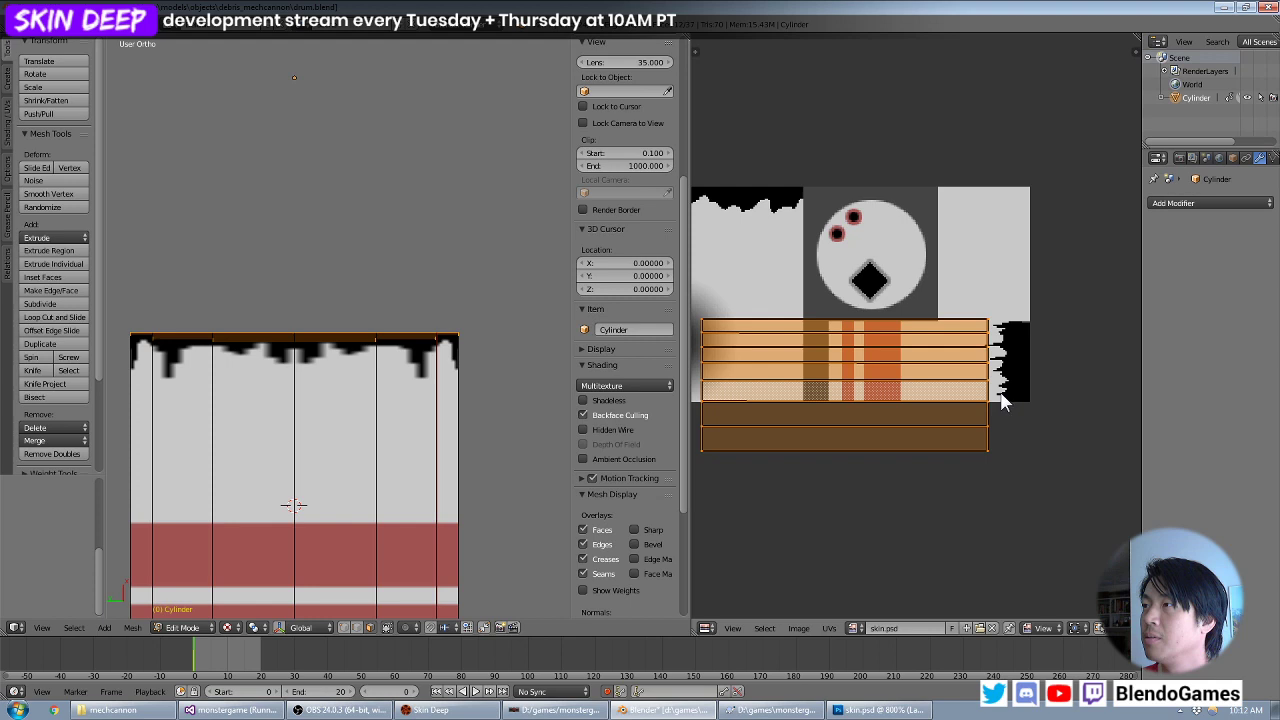
pyautogui.press('s')
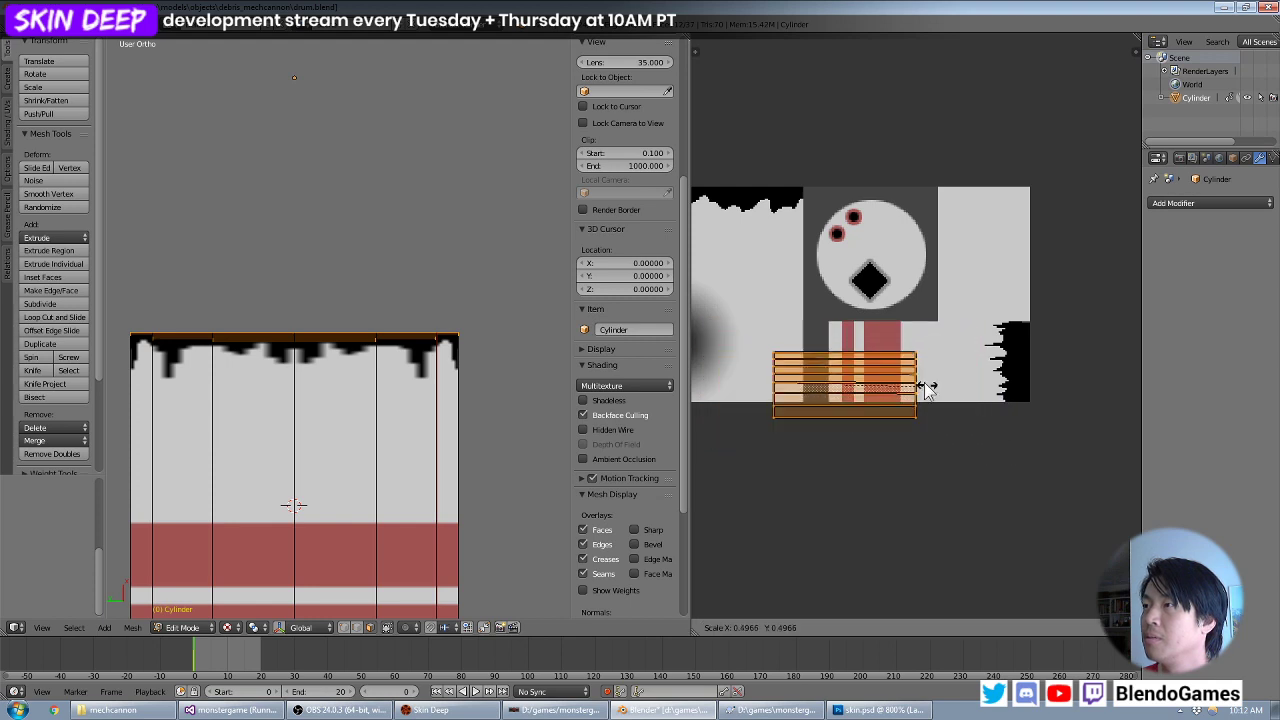
pyautogui.click(918, 383)
pyautogui.press('g')
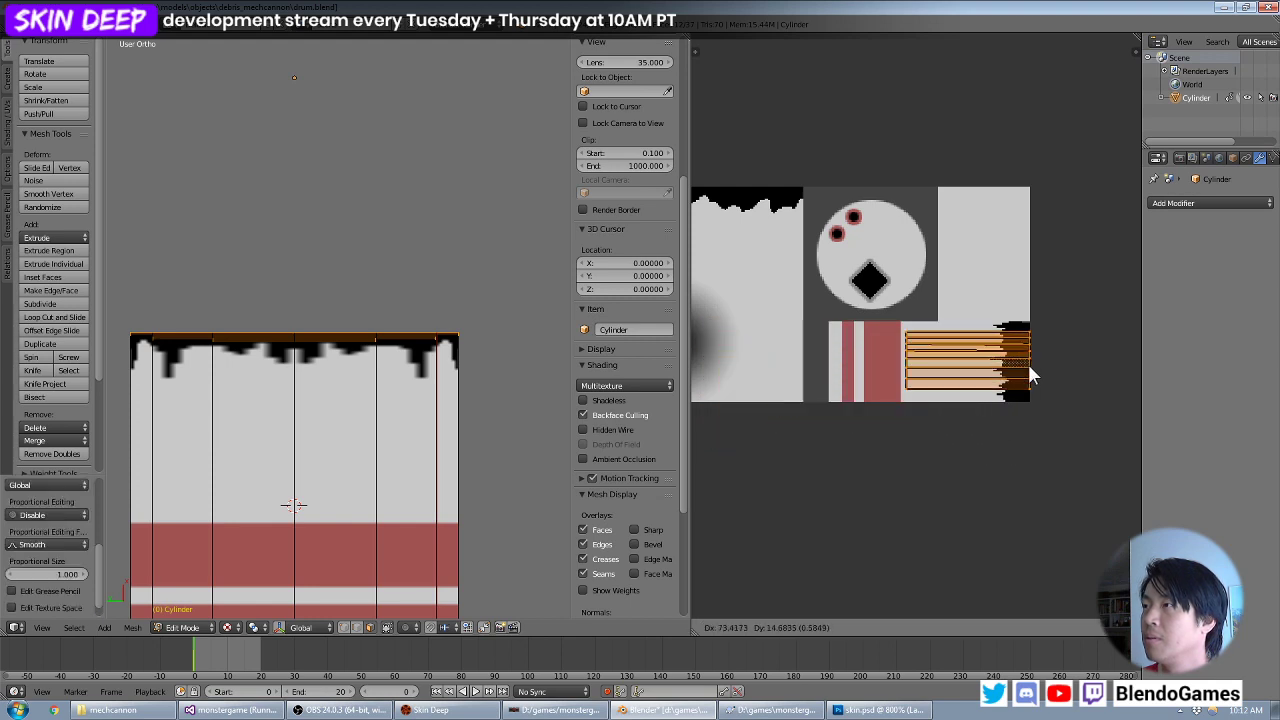
pyautogui.click(1025, 360)
# Stretch the ring's UVs along Y to the height of the jagged black area, scale them slightly and align them within it.
pyautogui.scroll(2, 1024, 360)
pyautogui.press('s')
pyautogui.press('y')
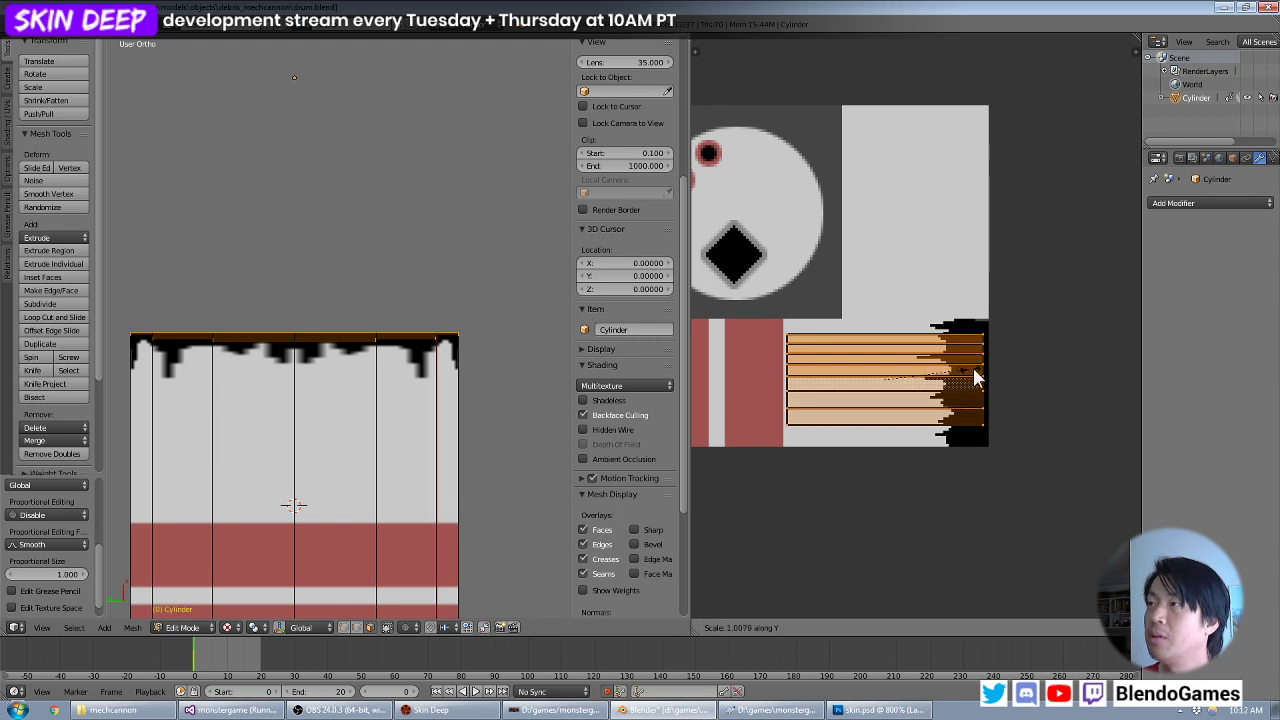
pyautogui.press('y')
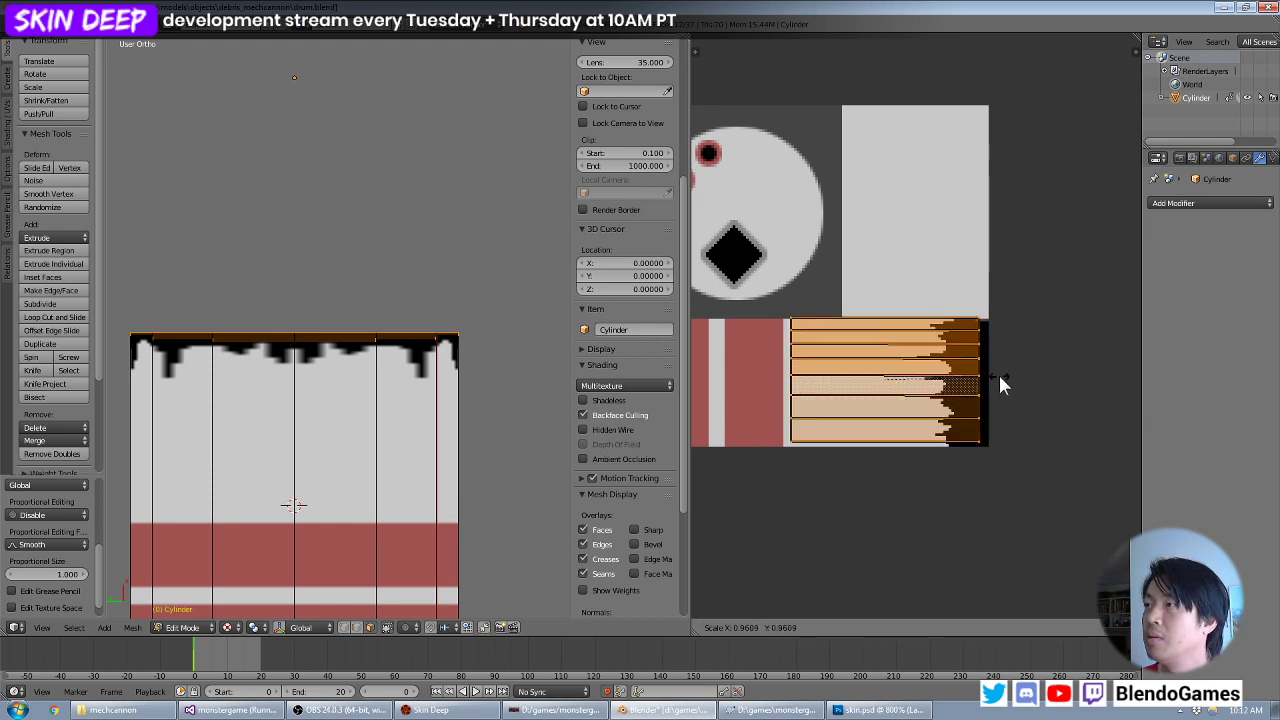
pyautogui.click(998, 372)
pyautogui.press('g')
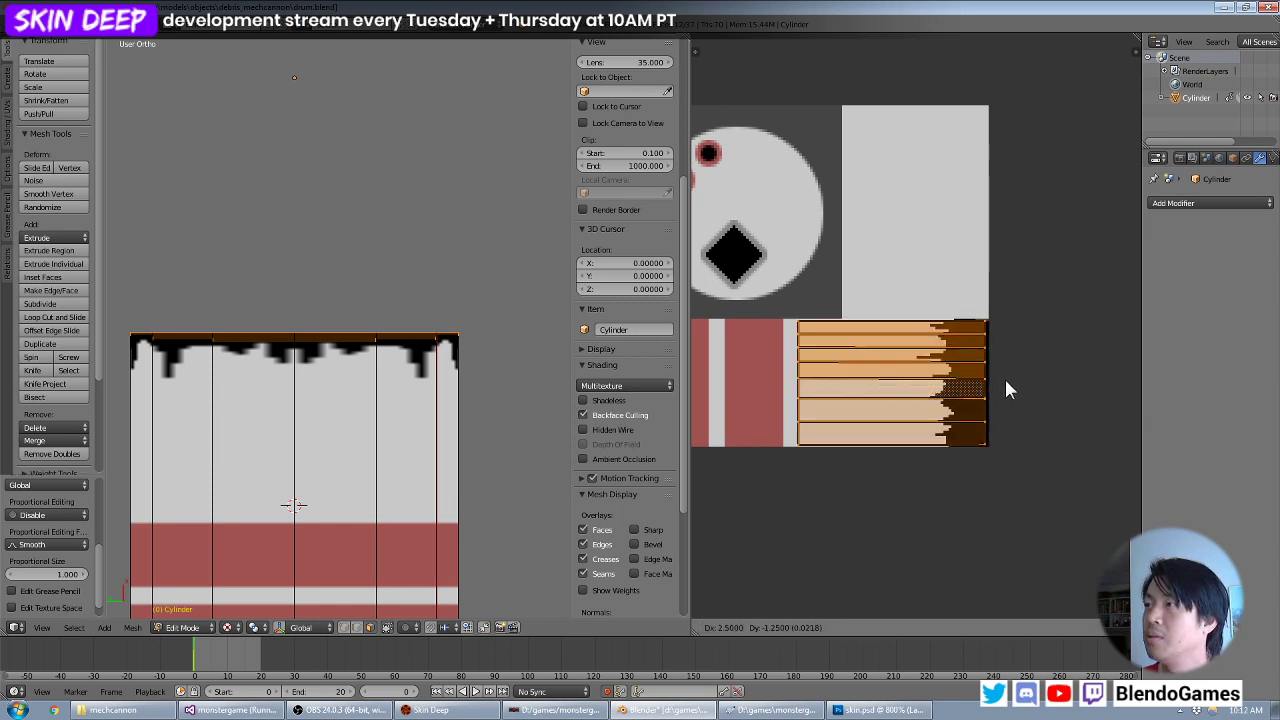
pyautogui.click(1006, 385)
pyautogui.press('a')
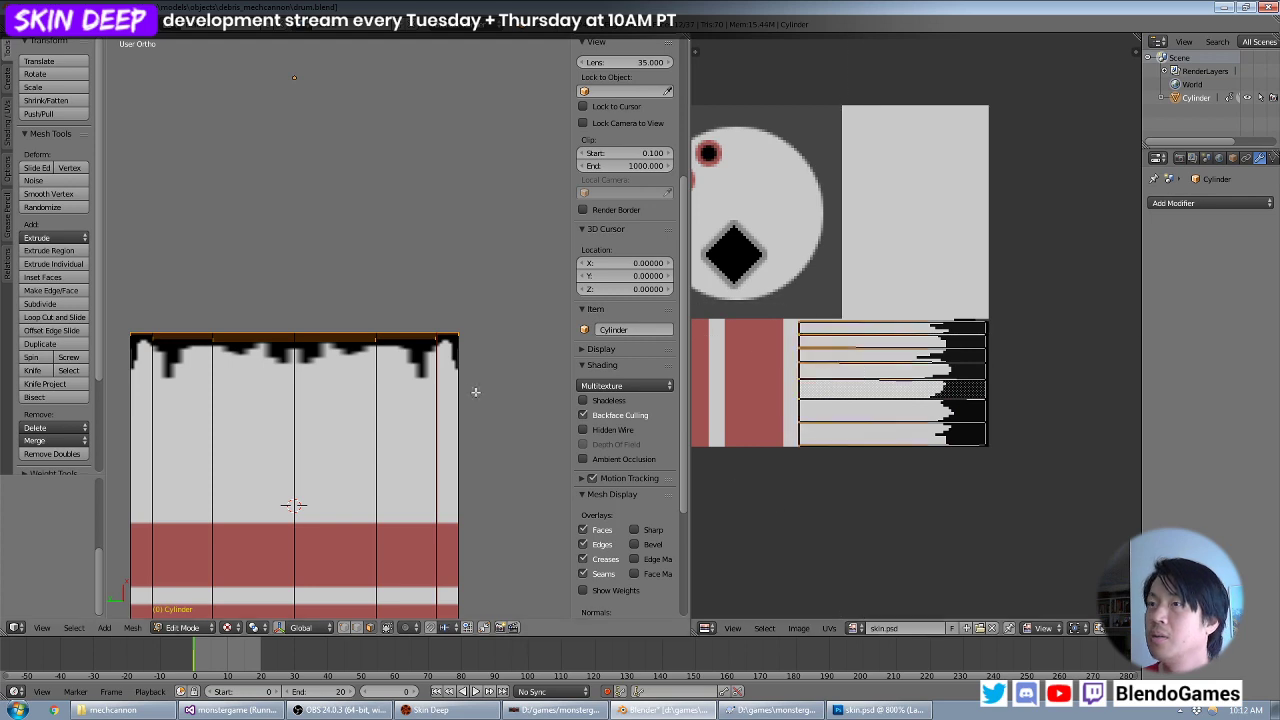
# Narrow the ring's UVs along X, moving their left edge toward the jagged border and their right edge back into the black strip.
pyautogui.moveTo(475, 392); pyautogui.dragTo(465, 430, button='middle')
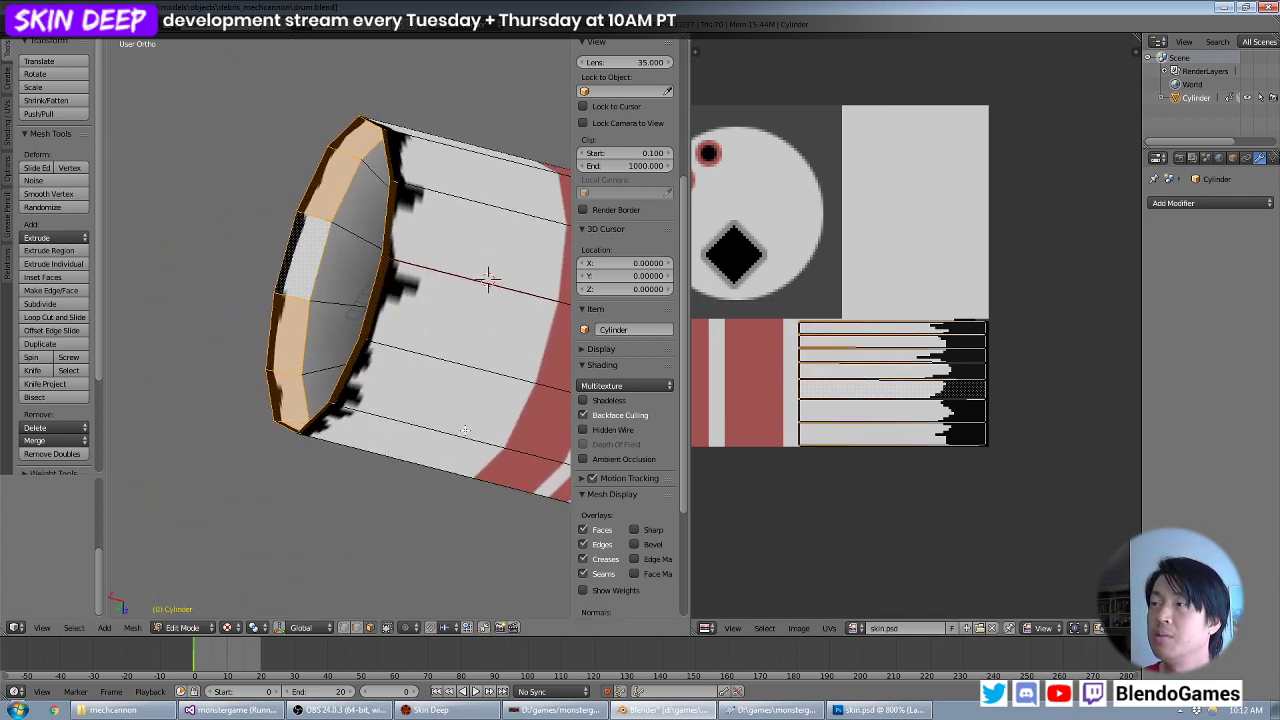
pyautogui.press('g')
pyautogui.press('x')
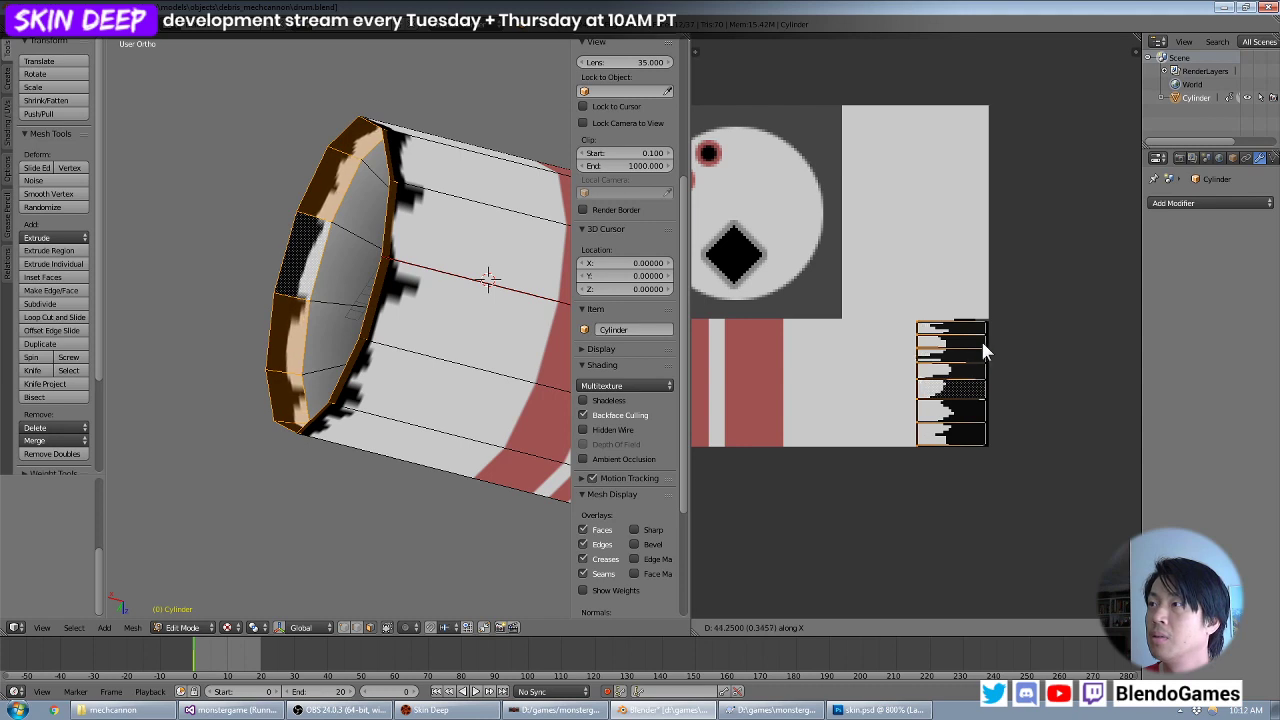
pyautogui.click(981, 350)
pyautogui.press('g')
pyautogui.press('x')
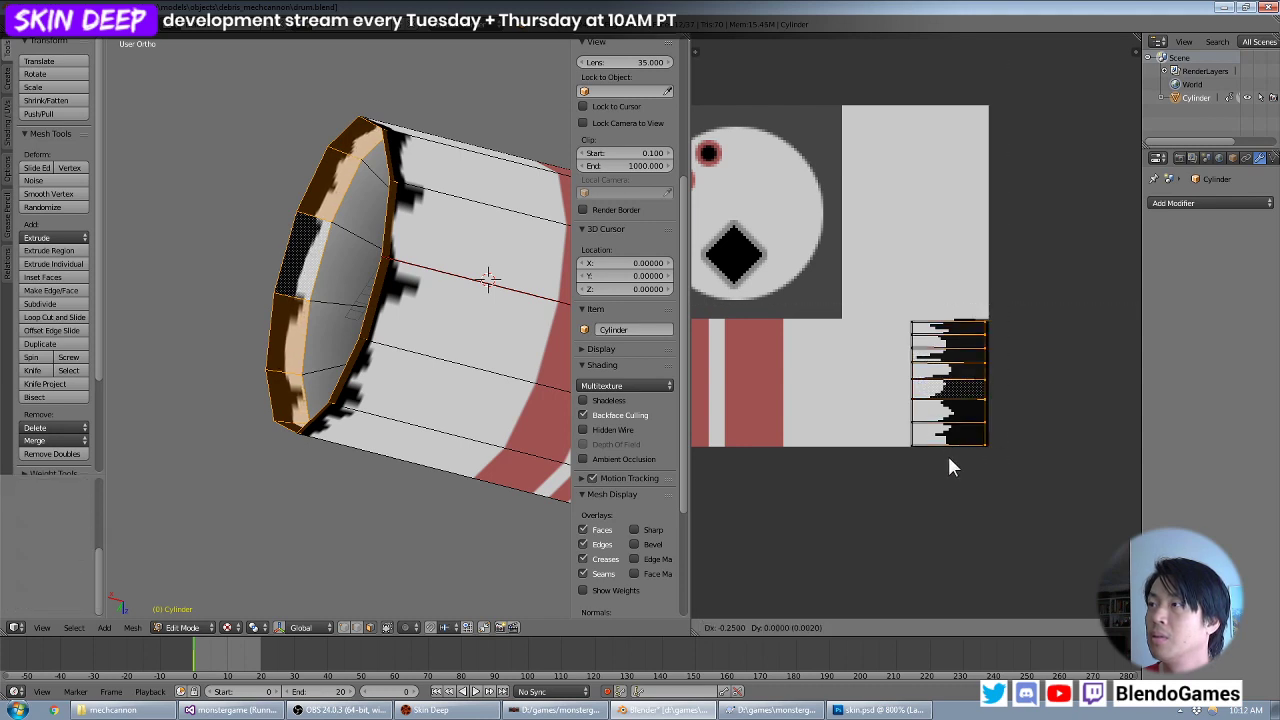
pyautogui.click(924, 455)
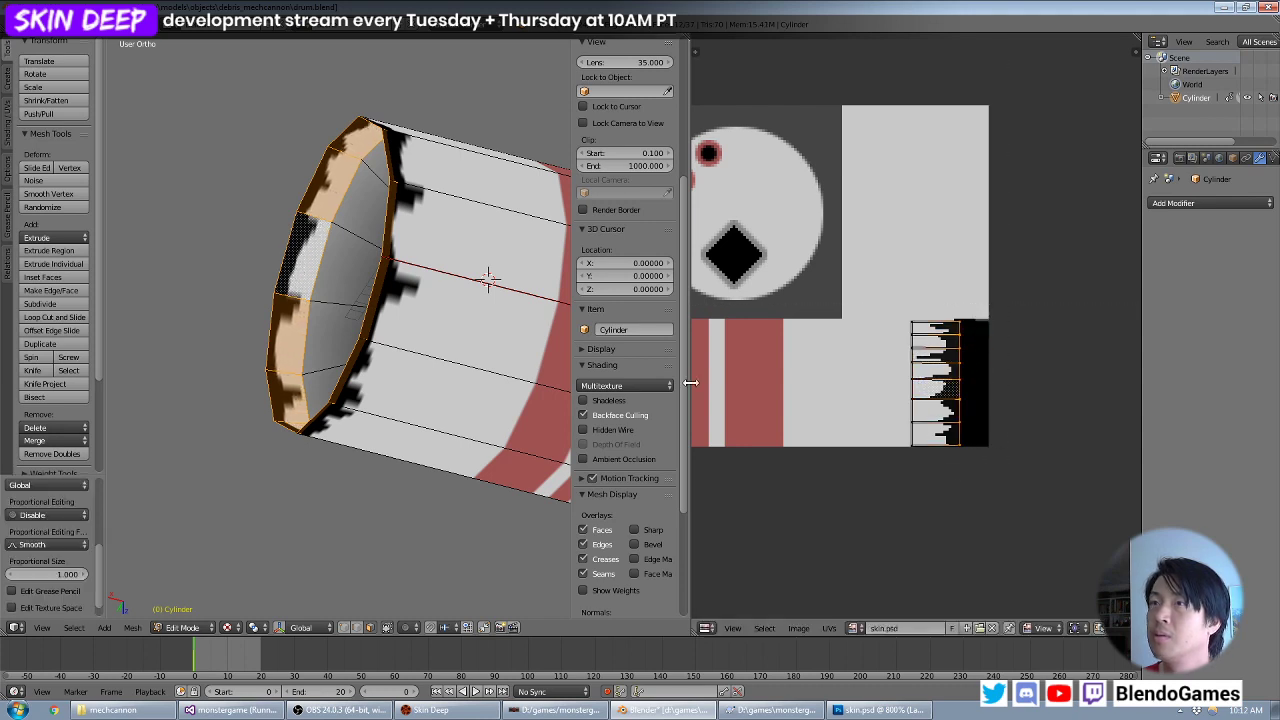
# Leave mesh editing, check the torn end and save over drum.blend.
pyautogui.moveTo(500, 420); pyautogui.dragTo(391, 210, button='middle')
pyautogui.press('Tab')
pyautogui.scroll(-3, 461, 296)
pyautogui.scroll(3, 415, 262)
pyautogui.hotkey('ctrl', 's')
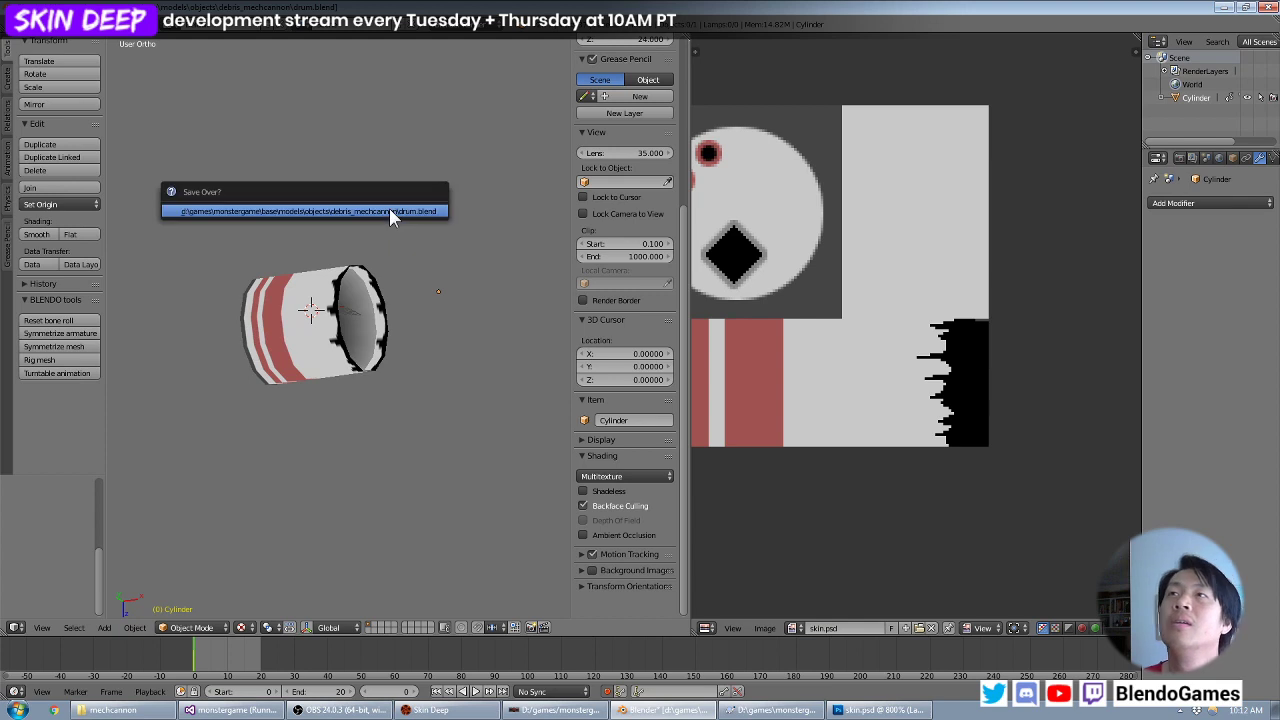
pyautogui.click(389, 211)
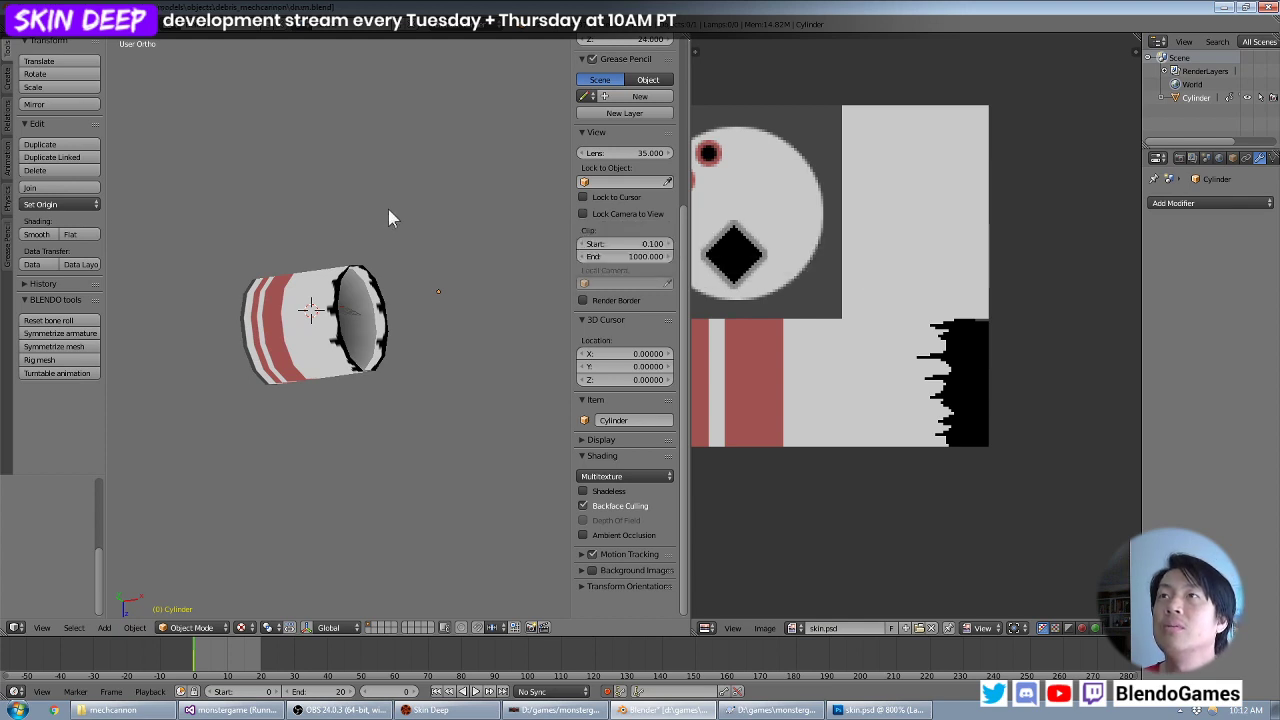
# Examine the textured drum's striped side and torn end from several angles.
pyautogui.click(33, 36)
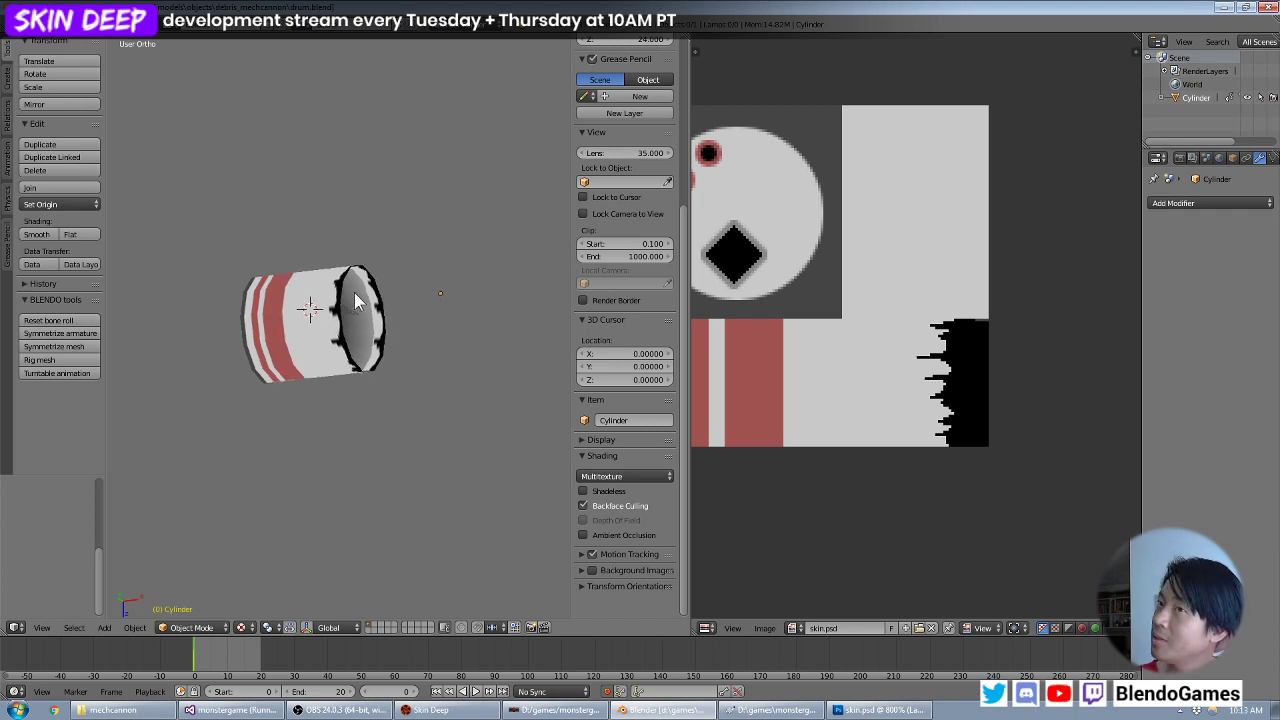
pyautogui.moveTo(338, 308)
pyautogui.mouseDown(button='middle')
pyautogui.moveTo(307, 280)
pyautogui.moveTo(370, 304)
pyautogui.mouseUp(button='middle')
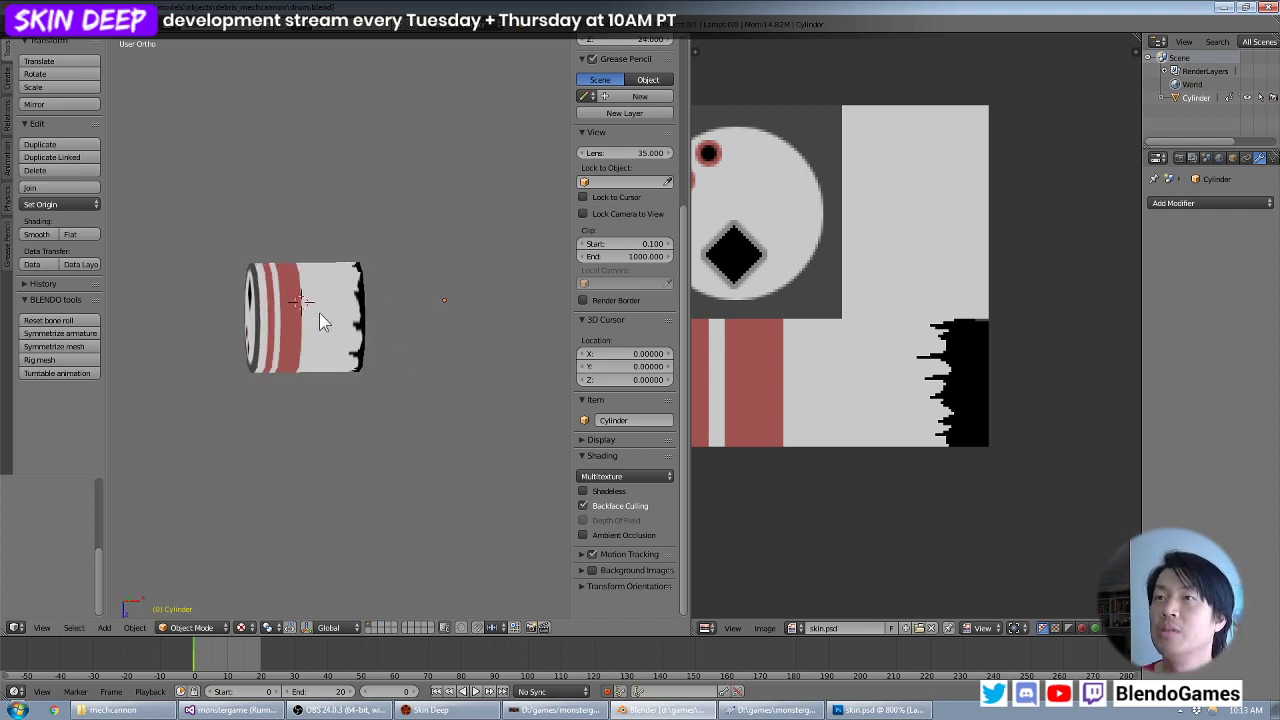
pyautogui.moveTo(321, 345); pyautogui.dragTo(322, 276, button='middle')
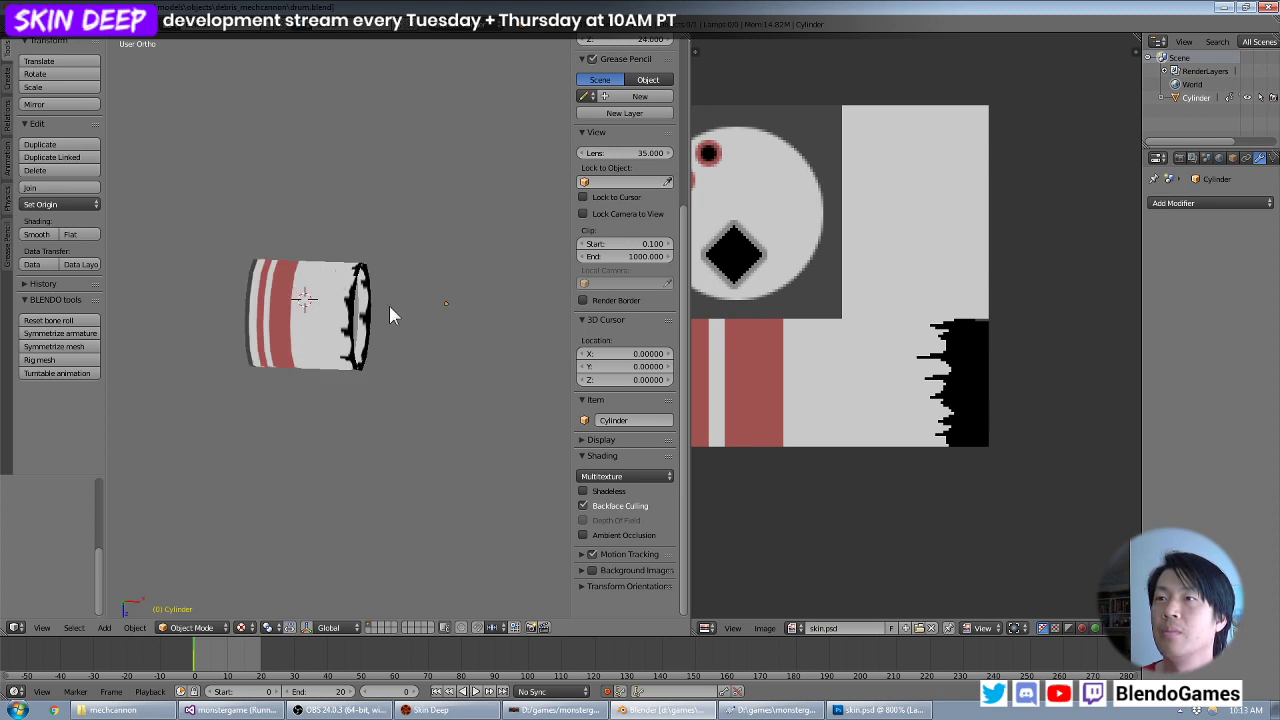
pyautogui.moveTo(390, 318); pyautogui.dragTo(377, 325, button='middle')
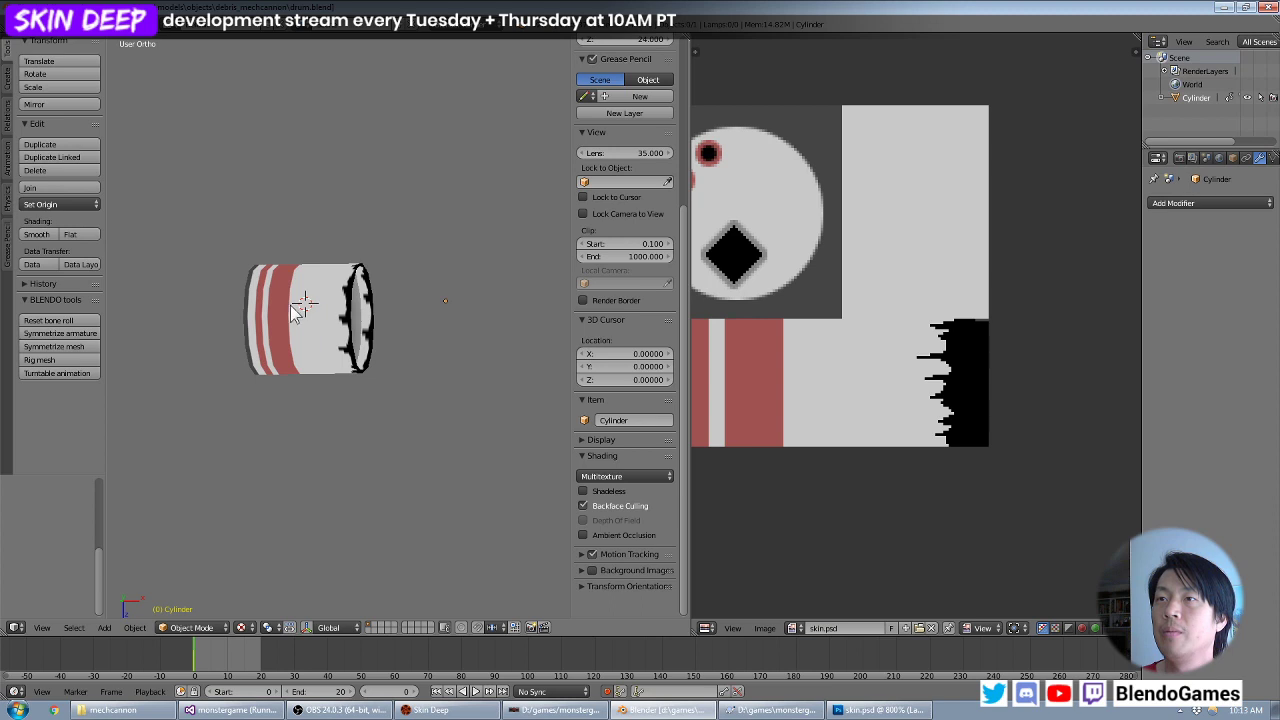
pyautogui.moveTo(296, 312)
pyautogui.mouseDown(button='middle')
pyautogui.moveTo(337, 312)
pyautogui.moveTo(287, 318)
pyautogui.moveTo(295, 307)
pyautogui.mouseUp(button='middle')
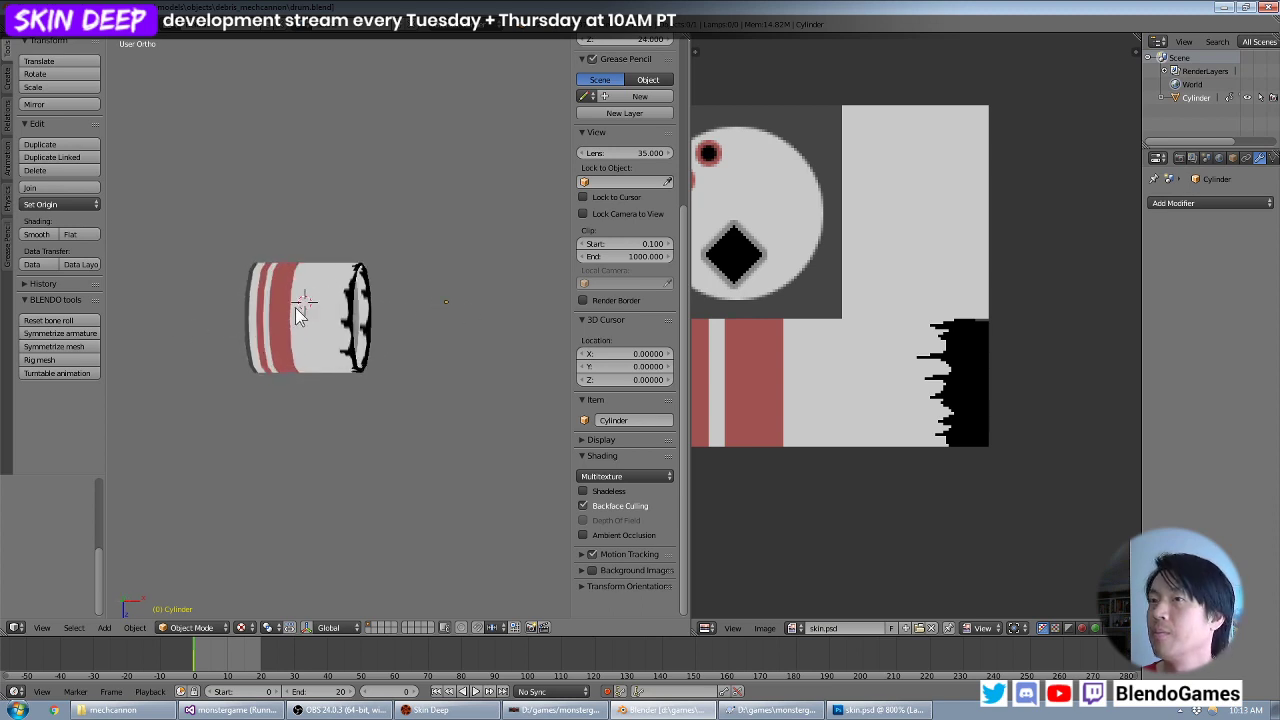
pyautogui.scroll(4, 296, 307)
pyautogui.moveTo(374, 291); pyautogui.dragTo(360, 328, button='middle')
pyautogui.press('Tab')
pyautogui.rightClick(363, 329)
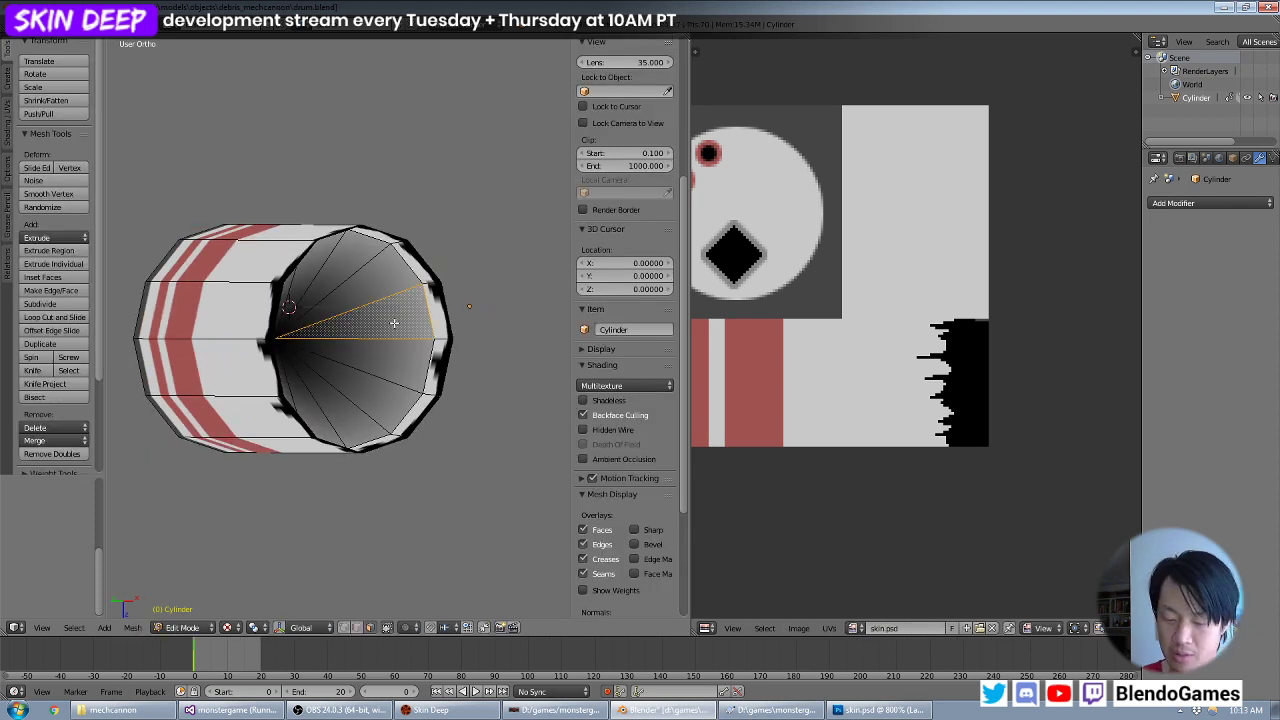
pyautogui.hotkey('ctrl', 'l')
pyautogui.press('a')
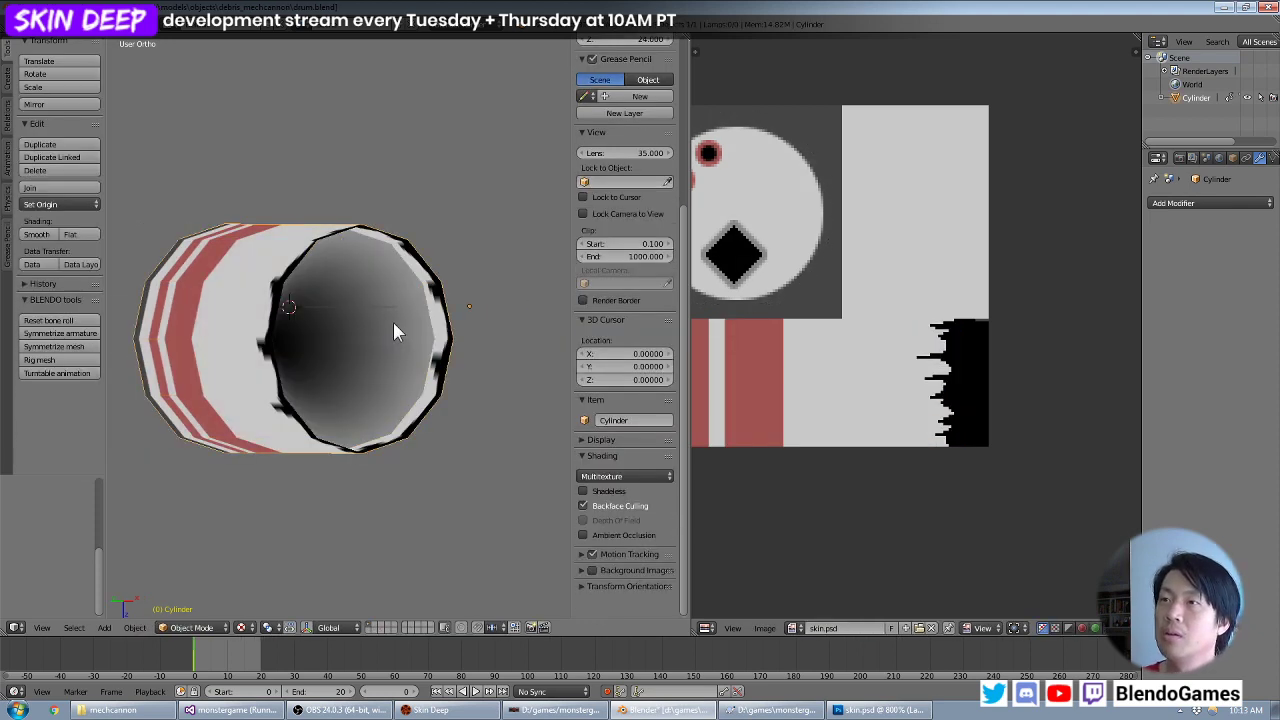
pyautogui.press('a')
# Select every face of the recessed gradient cap together with the bridged ring around the drum's torn end.
pyautogui.rightClick(394, 323)
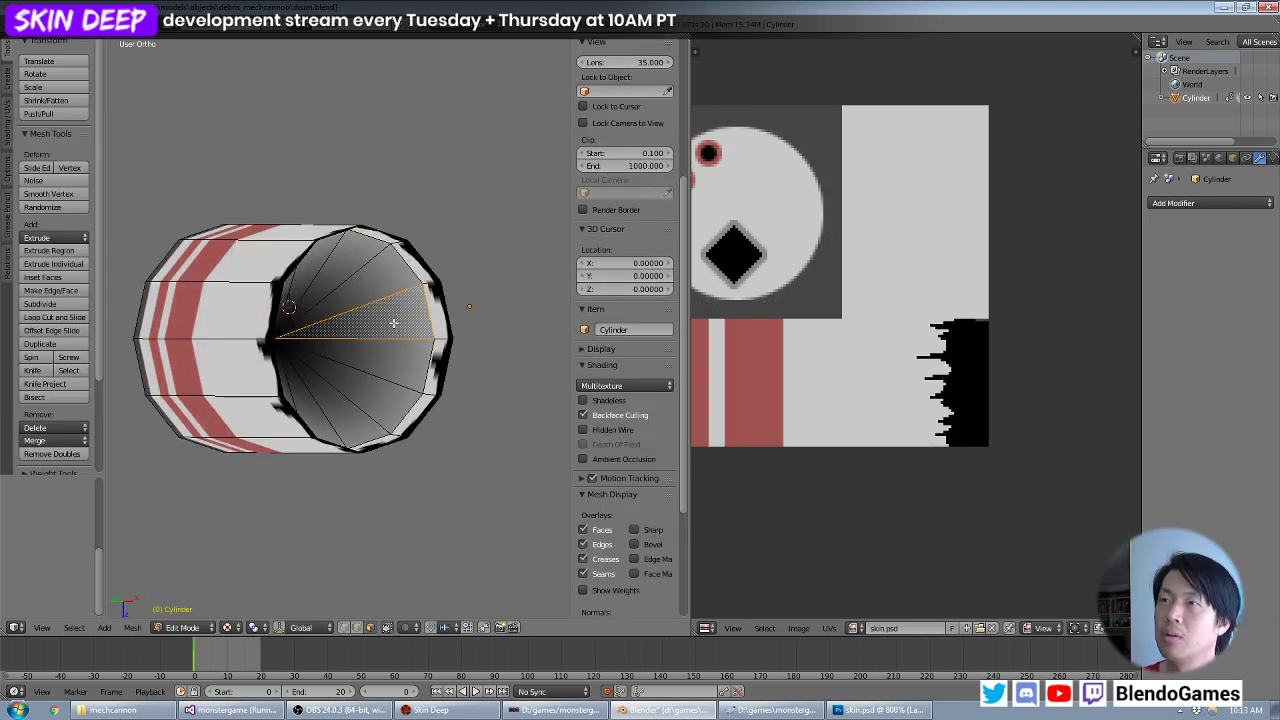
pyautogui.moveTo(377, 347); pyautogui.dragTo(370, 377, button='middle')
pyautogui.keyDown('shift'); pyautogui.rightClick(370, 377); pyautogui.keyUp('shift')
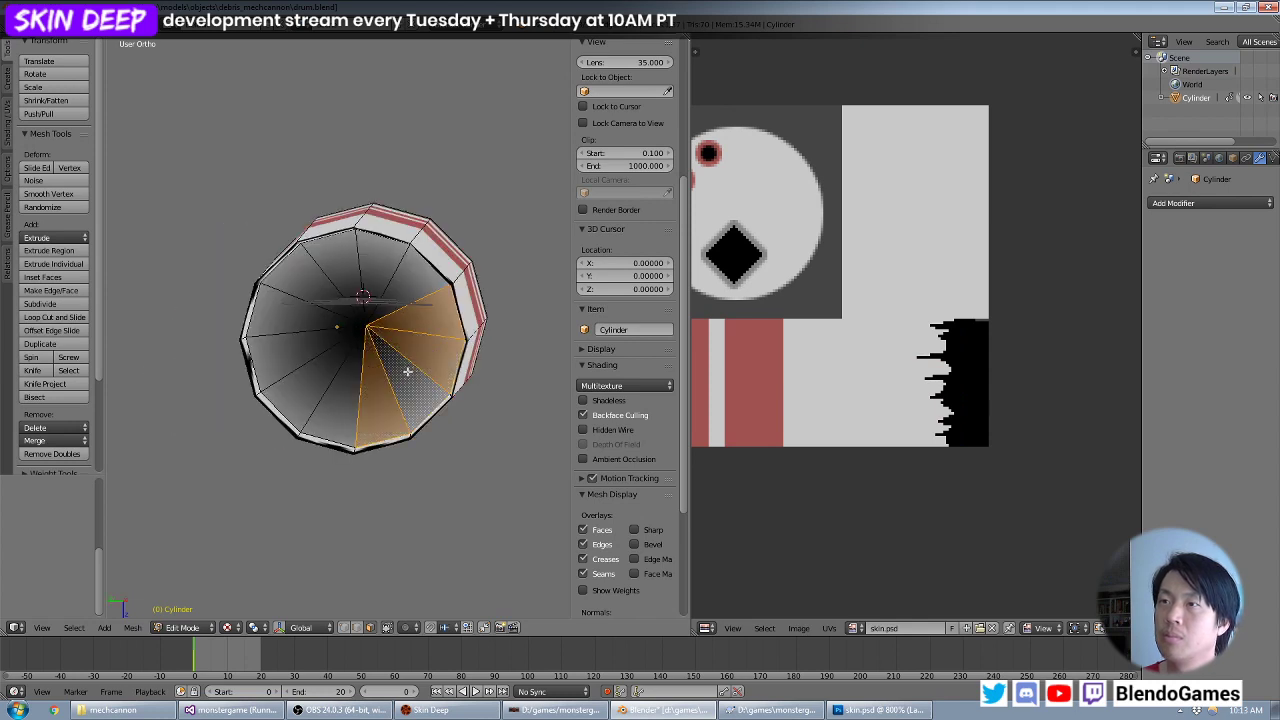
pyautogui.keyDown('shift'); pyautogui.rightClick(340, 405); pyautogui.keyUp('shift')
pyautogui.keyDown('shift'); pyautogui.rightClick(308, 387); pyautogui.keyUp('shift')
pyautogui.keyDown('shift'); pyautogui.rightClick(289, 355); pyautogui.keyUp('shift')
pyautogui.keyDown('shift'); pyautogui.rightClick(289, 316); pyautogui.keyUp('shift')
pyautogui.keyDown('shift'); pyautogui.rightClick(337, 278); pyautogui.keyUp('shift')
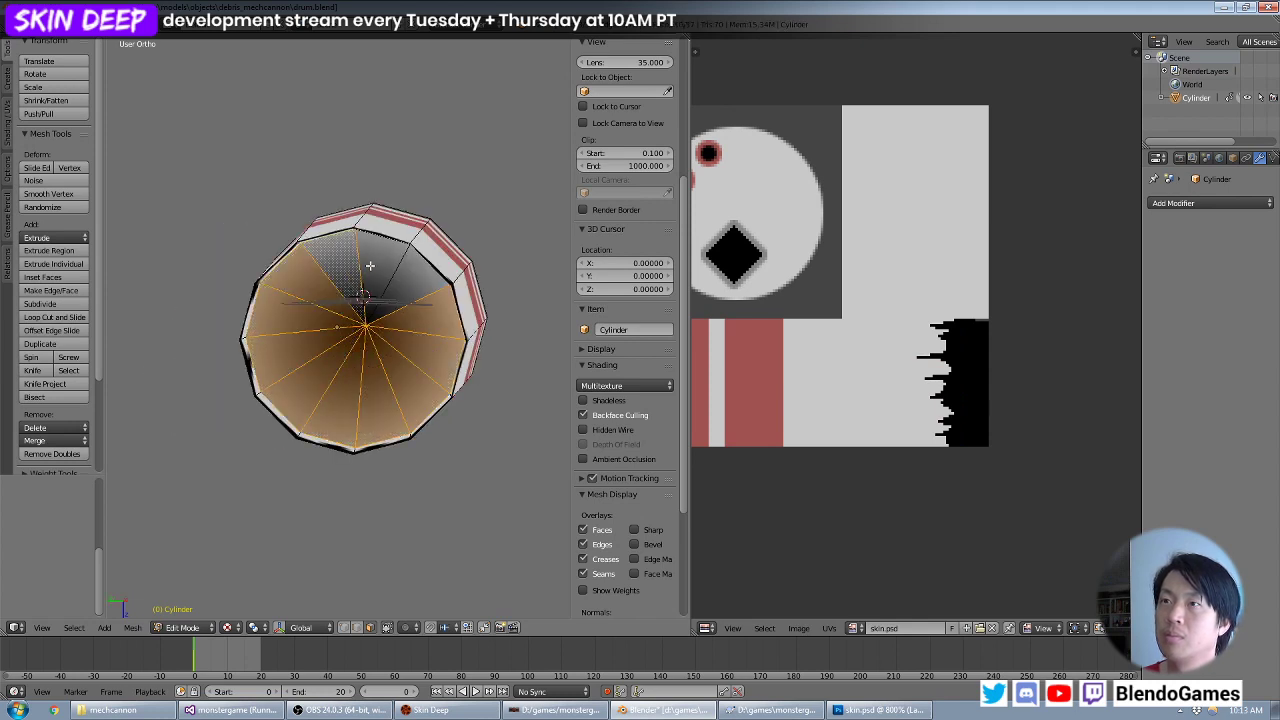
pyautogui.keyDown('shift'); pyautogui.rightClick(403, 273); pyautogui.keyUp('shift')
pyautogui.moveTo(403, 273); pyautogui.dragTo(466, 283, button='middle')
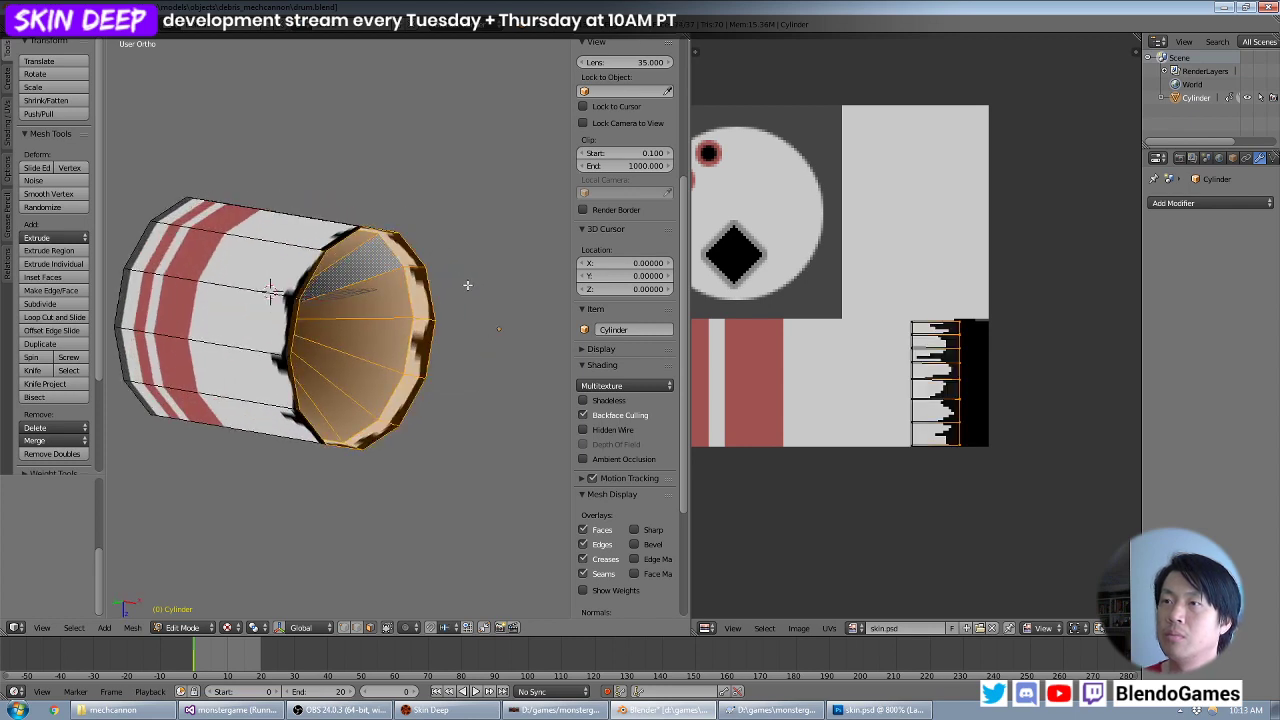
# Shorten the drum by moving the selected cap and ring faces at the torn end about 15 units along negative X.
pyautogui.moveTo(371, 271); pyautogui.dragTo(410, 273, button='middle')
pyautogui.press('g')
pyautogui.press('x')
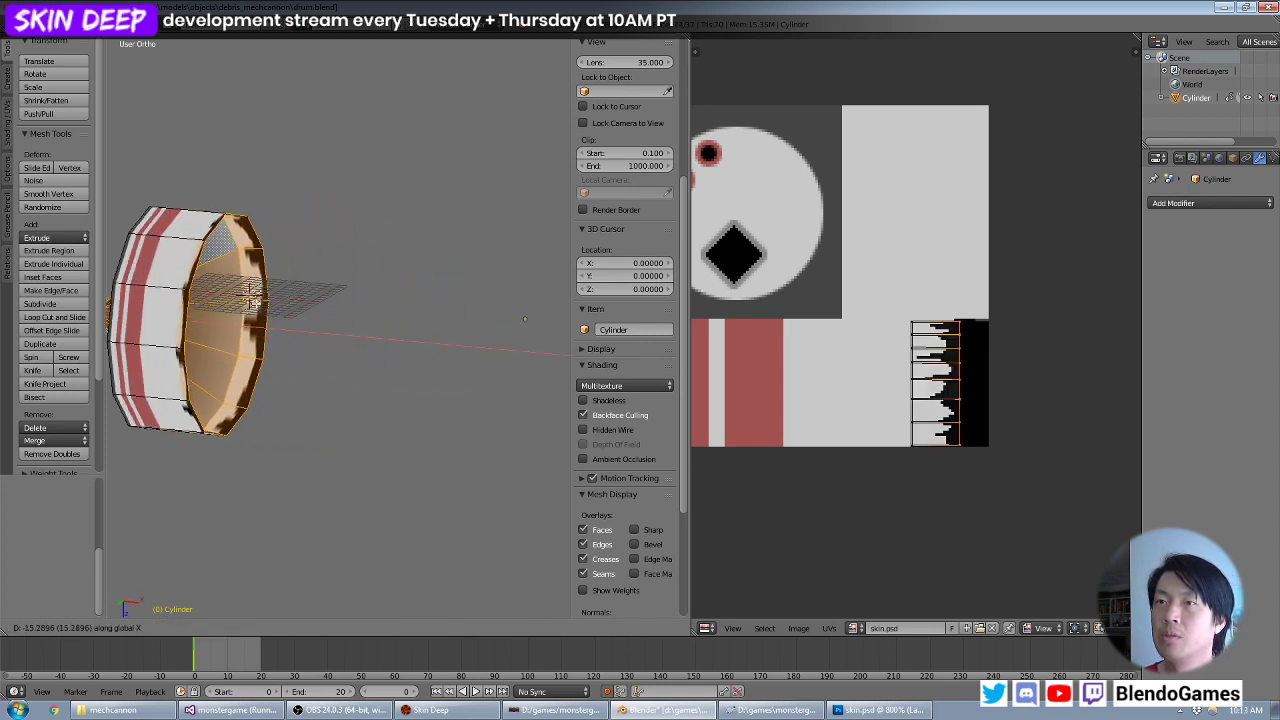
pyautogui.click(306, 314)
# Select only the recessed cap's centre vertex and move it about 6.5 units along X toward the torn end.
pyautogui.moveTo(261, 310); pyautogui.dragTo(212, 290, button='middle')
pyautogui.press('KP_1')
pyautogui.click(343, 629)
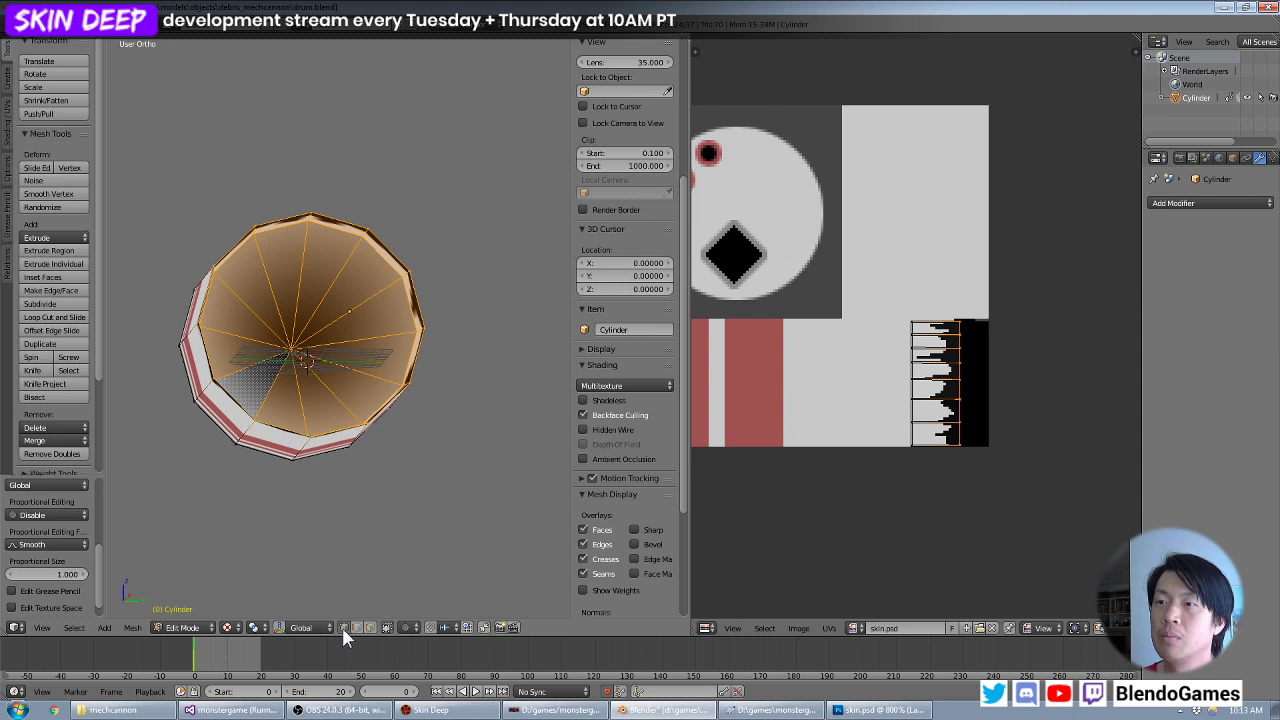
pyautogui.moveTo(290, 344); pyautogui.dragTo(445, 367, button='middle')
pyautogui.press('a')
pyautogui.moveTo(276, 317); pyautogui.dragTo(196, 327, button='middle')
pyautogui.press('g')
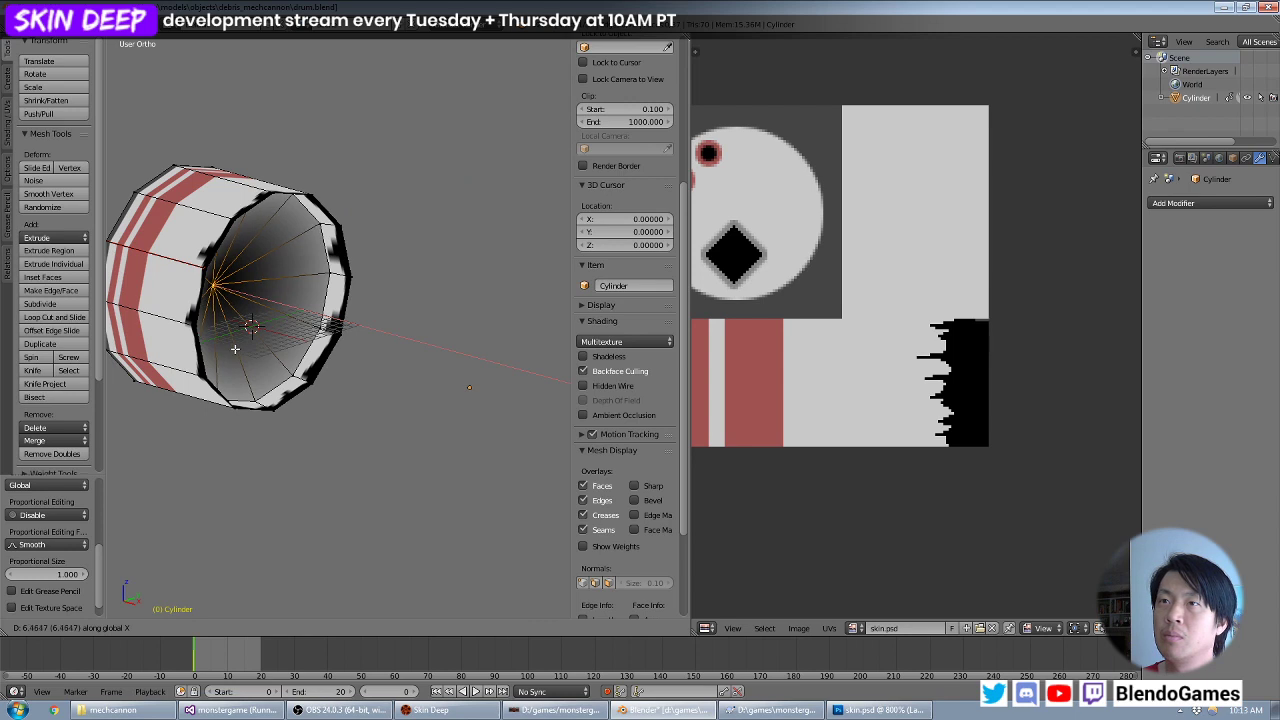
pyautogui.rightClick(235, 348)
# Select the whole mesh and all of its UVs so the side strips show over the texture.
pyautogui.moveTo(235, 348); pyautogui.dragTo(313, 360, button='middle')
pyautogui.press('Tab')
pyautogui.press('Tab')
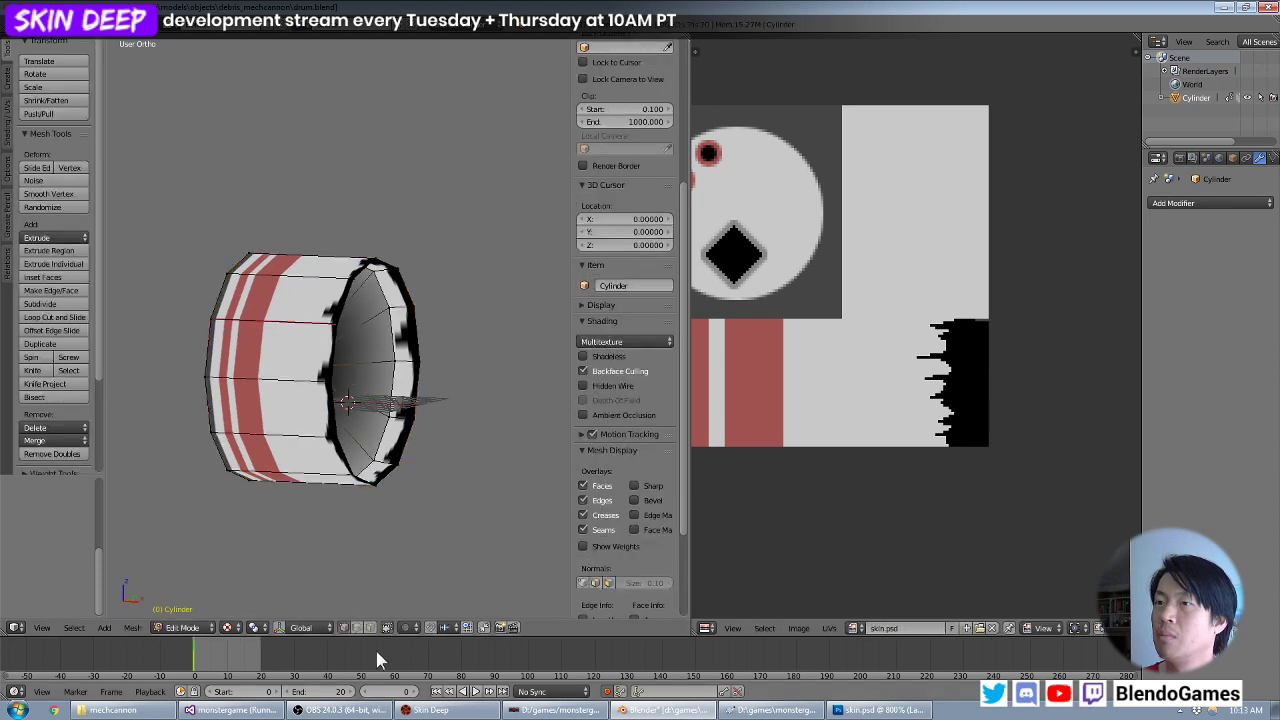
pyautogui.rightClick(303, 356)
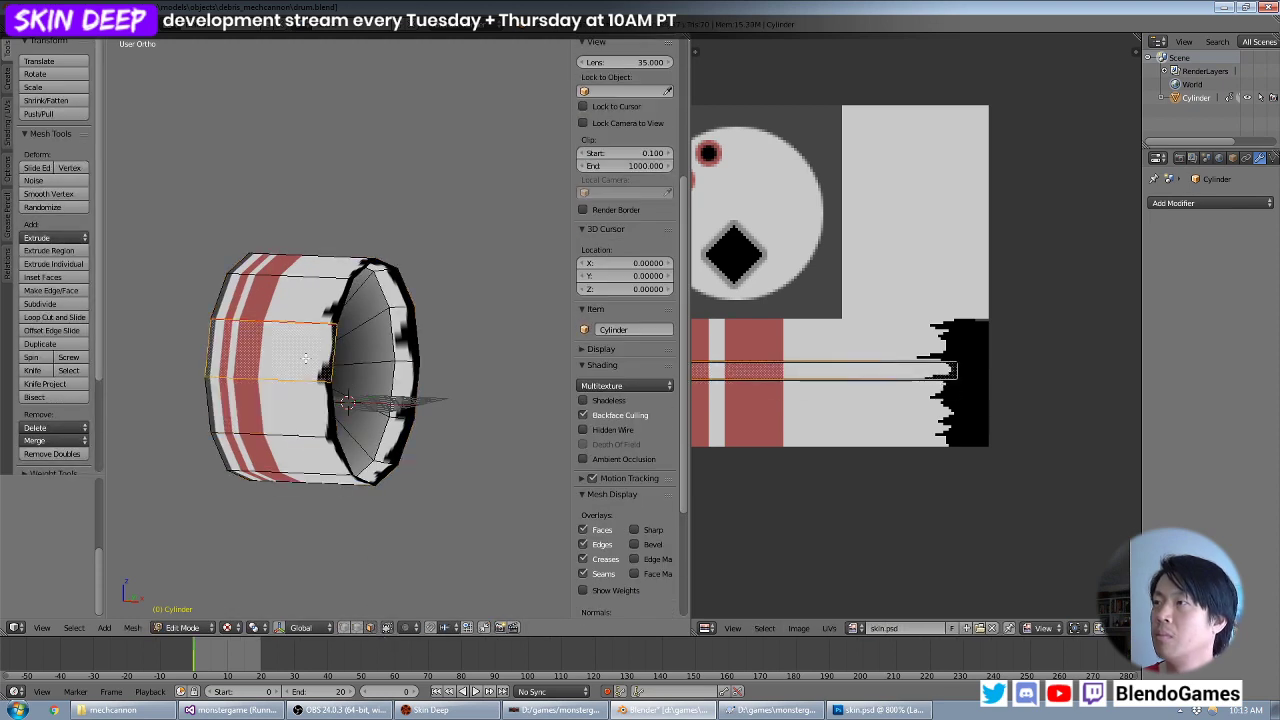
pyautogui.moveTo(772, 376); pyautogui.dragTo(891, 374, button='middle')
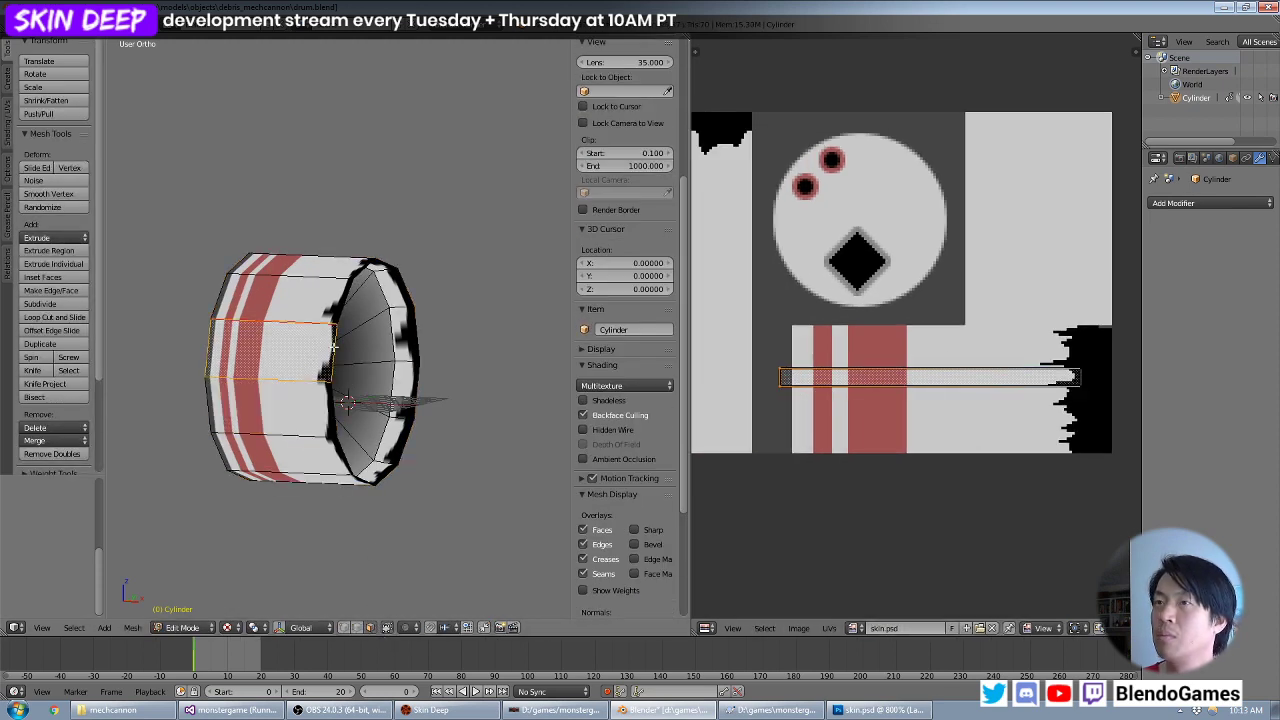
pyautogui.press('a')
pyautogui.press('a')
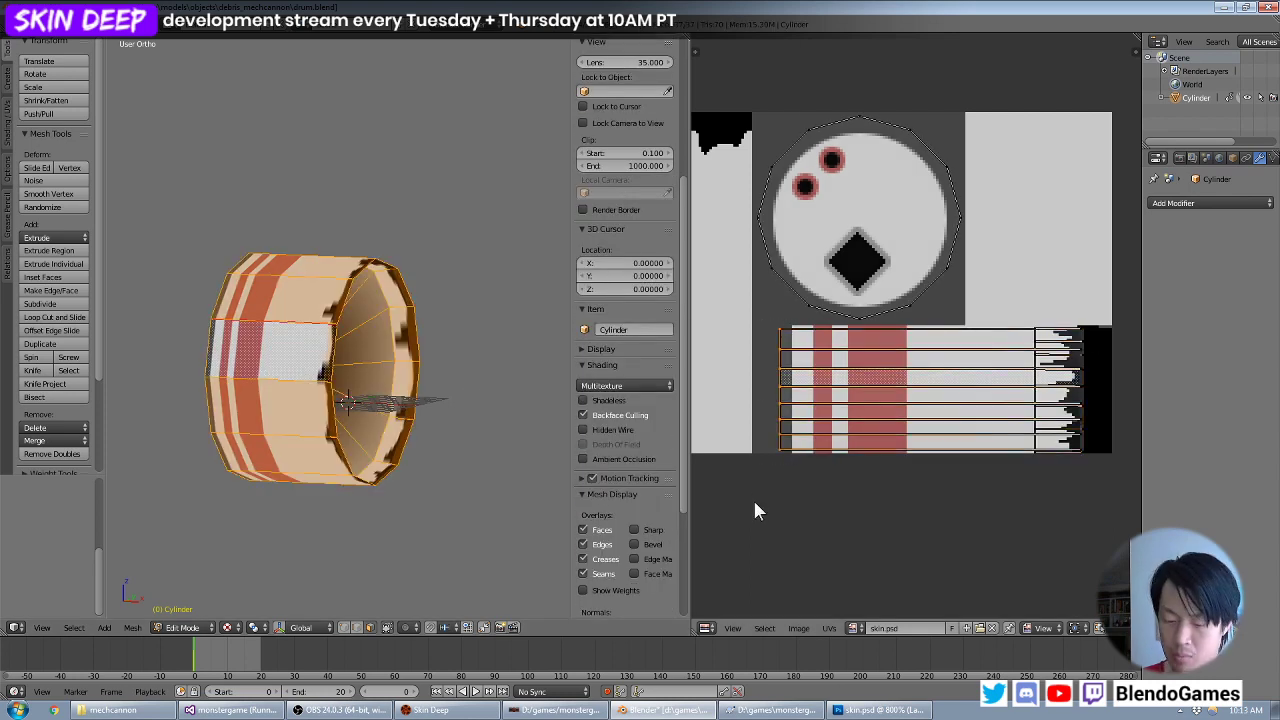
pyautogui.press('a')
# Select the torn-end edge of the side strips' UVs and move it along negative X to just past the wide red stripe.
pyautogui.scroll(3, 930, 331)
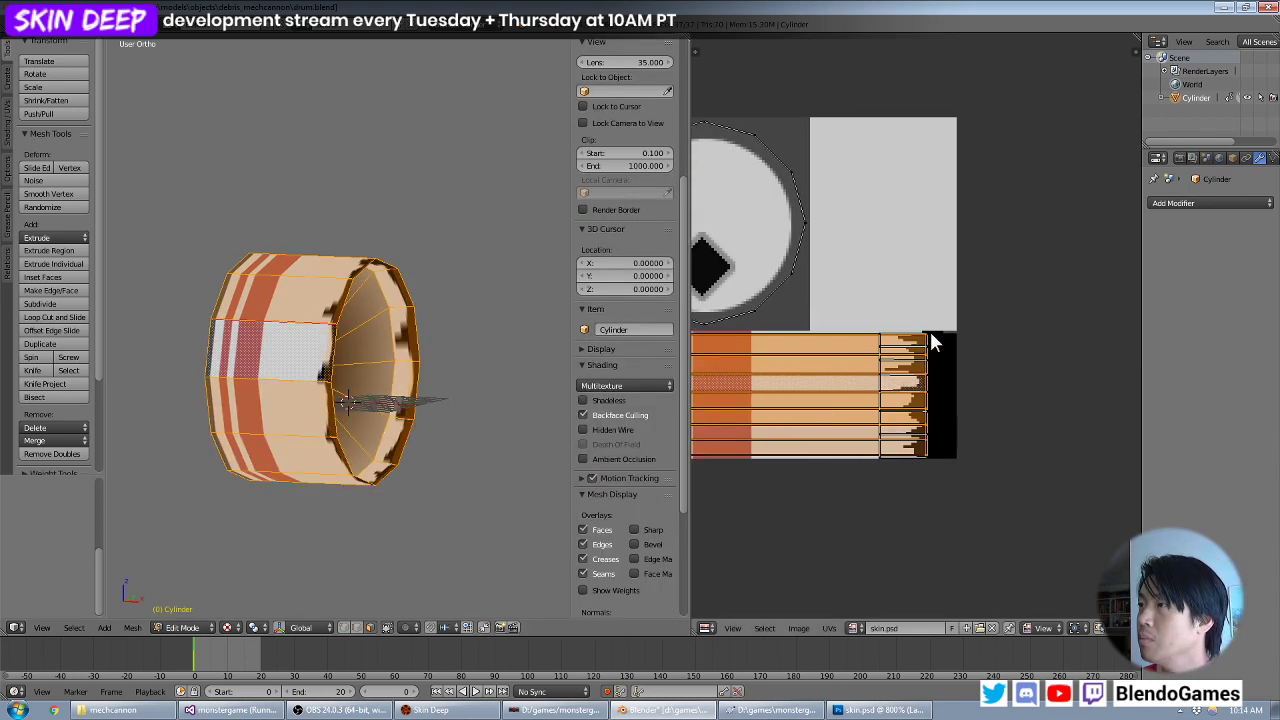
pyautogui.press('a')
pyautogui.press('b')
pyautogui.moveTo(927, 353); pyautogui.dragTo(893, 558)
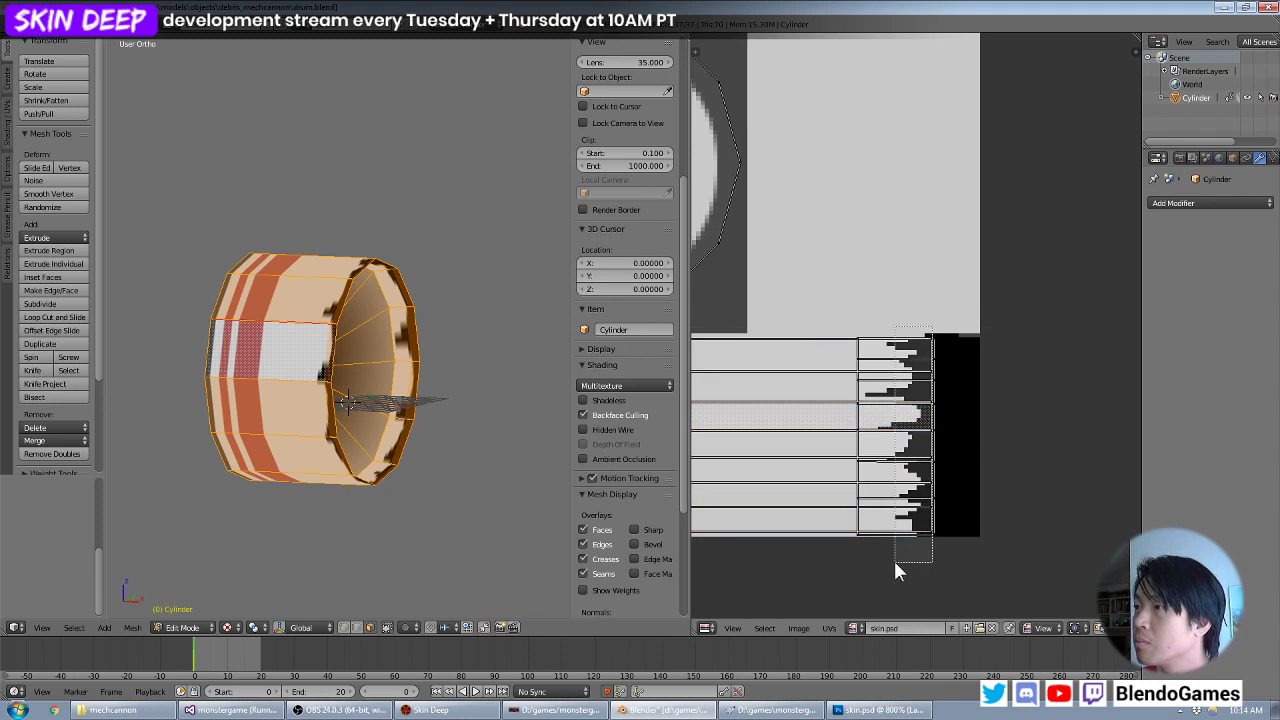
pyautogui.scroll(-3, 945, 490)
pyautogui.press('g')
pyautogui.press('x')
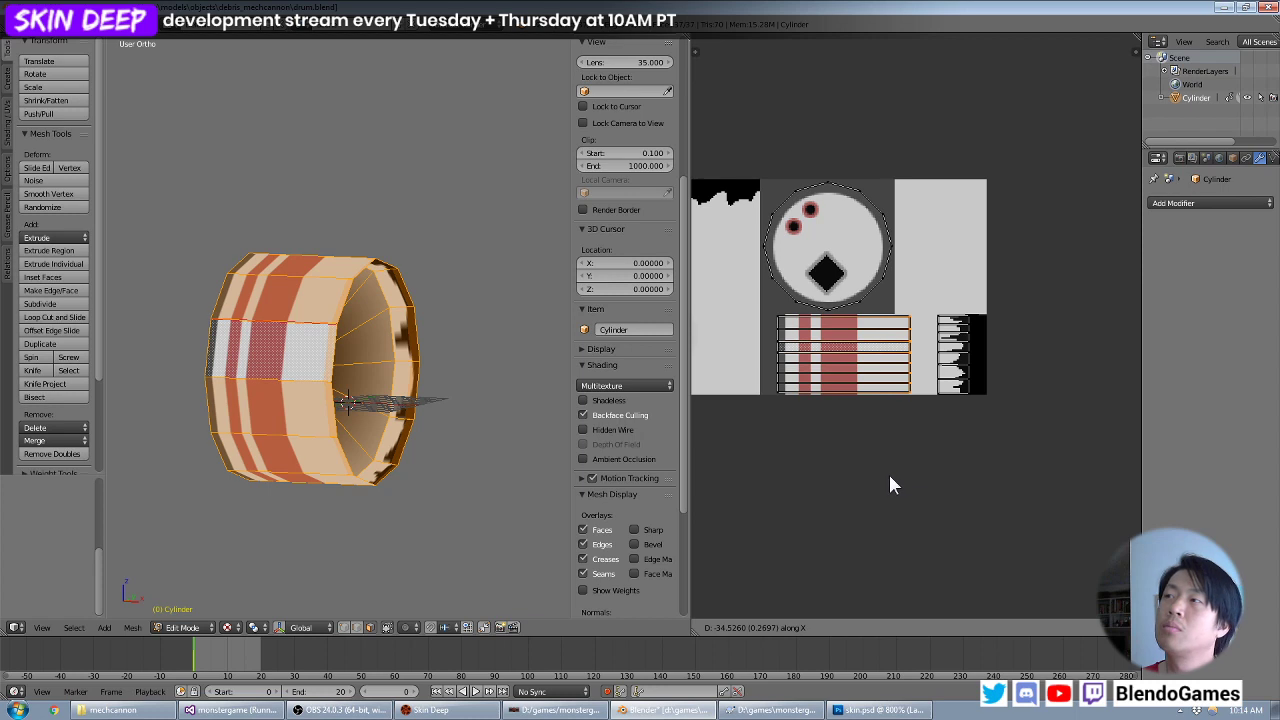
pyautogui.click(896, 485)
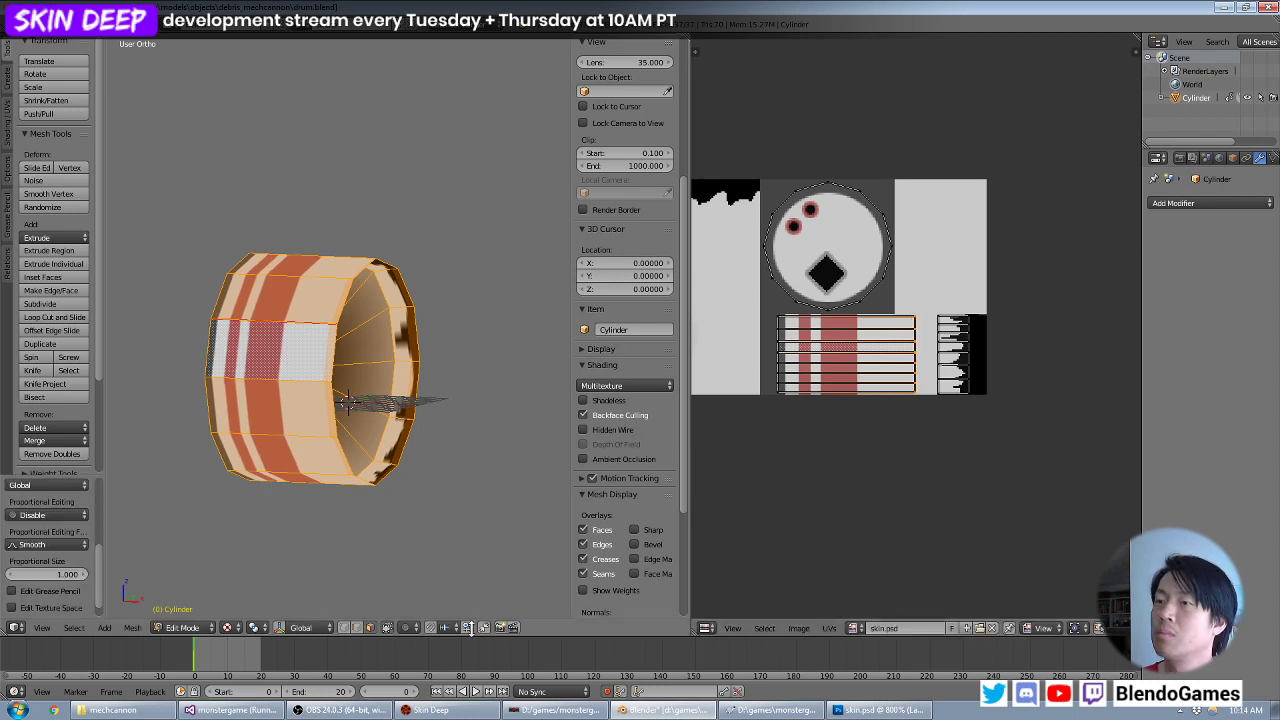
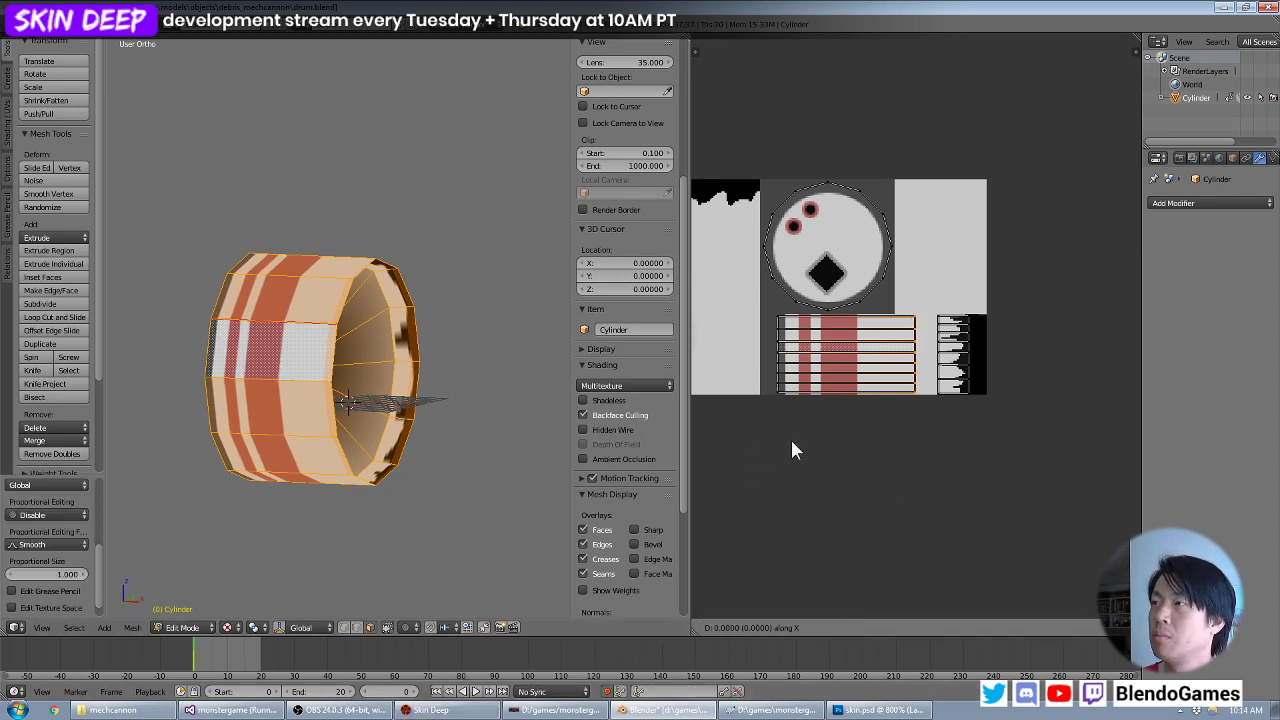
# In Photoshop, move skin.psd's black jagged layer over toward the wide red stripe, and reload the updated texture in Blender.
pyautogui.click(842, 711)
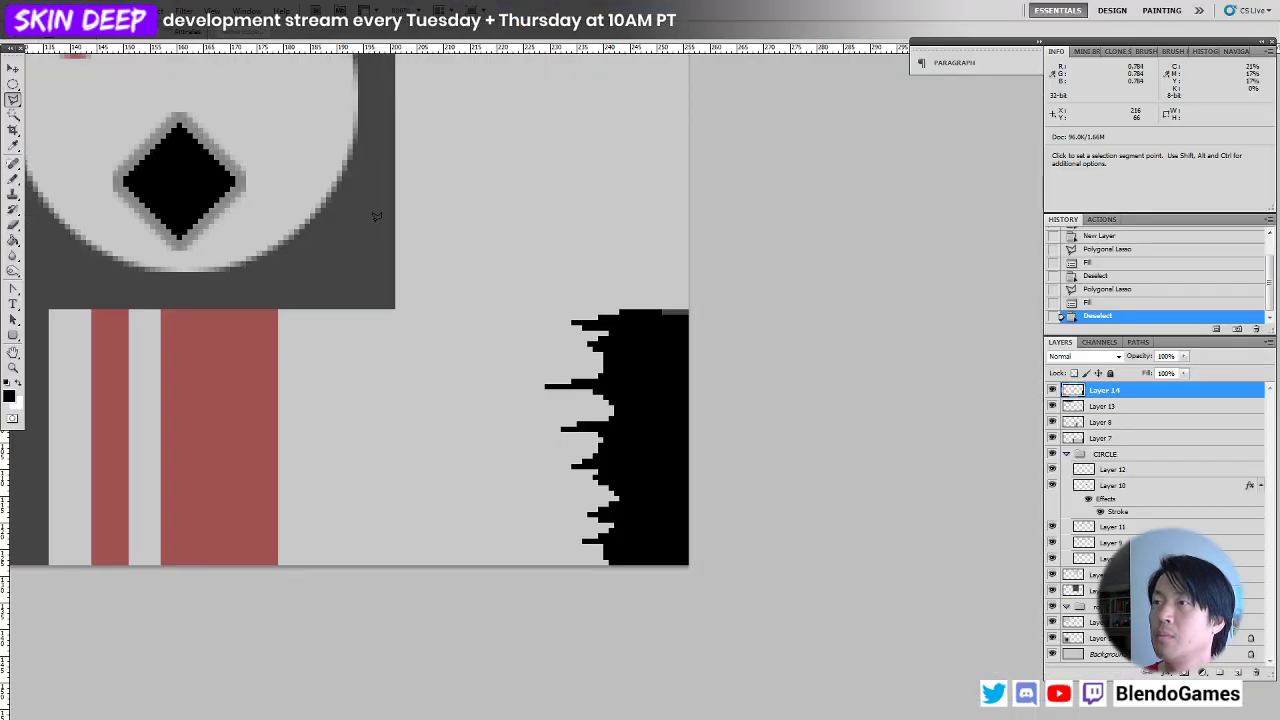
pyautogui.click(14, 68)
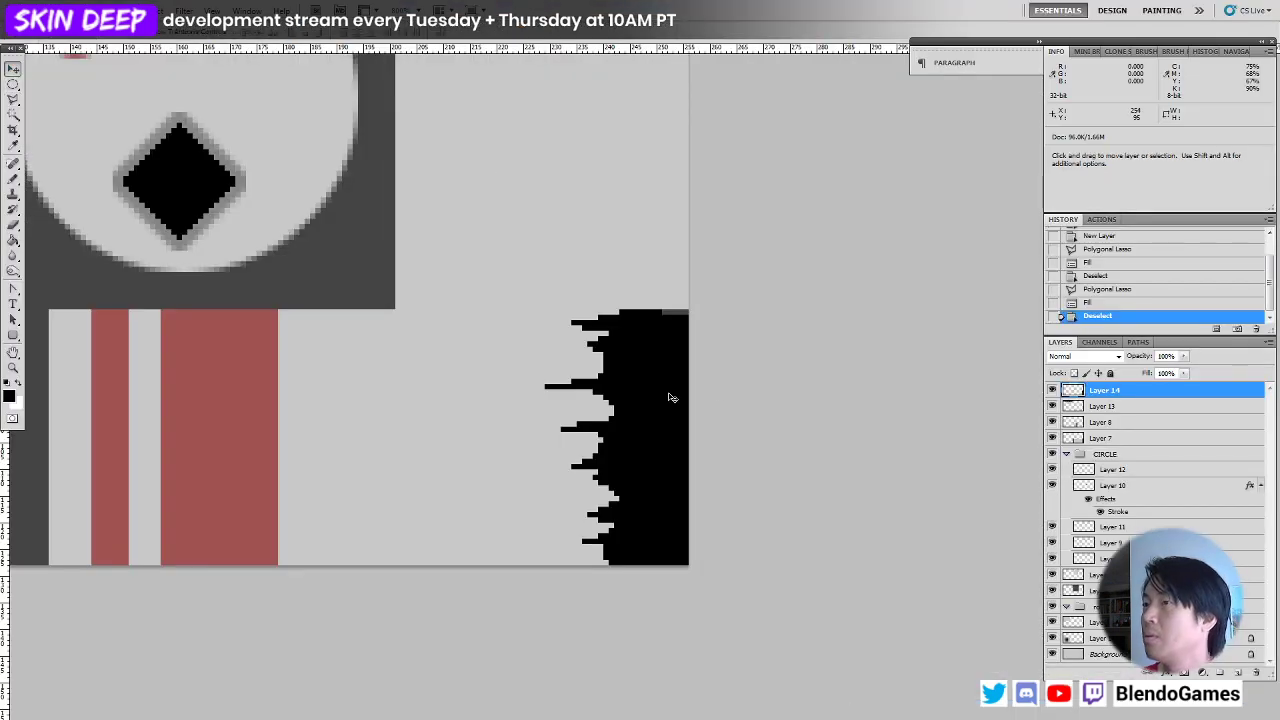
pyautogui.moveTo(670, 397); pyautogui.dragTo(403, 397)
pyautogui.hotkey('alt', 'Tab')
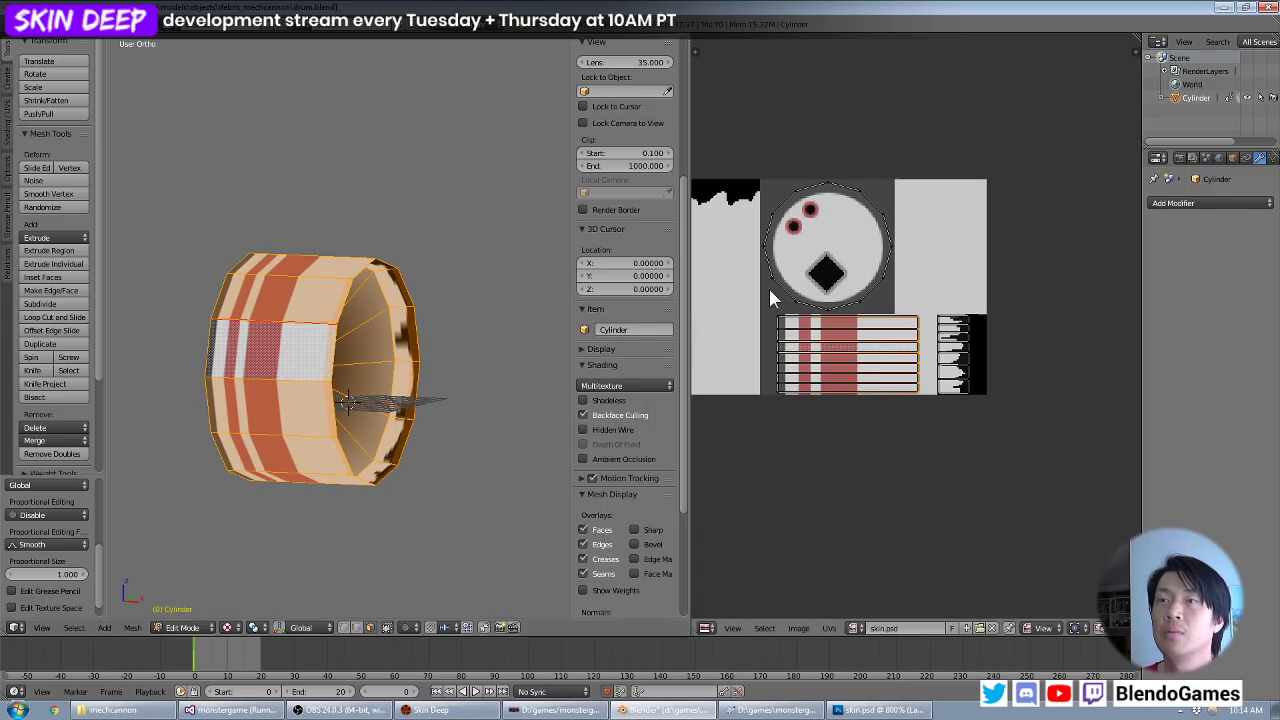
pyautogui.hotkey('alt', 'r')
pyautogui.moveTo(278, 354); pyautogui.dragTo(423, 345, button='middle')
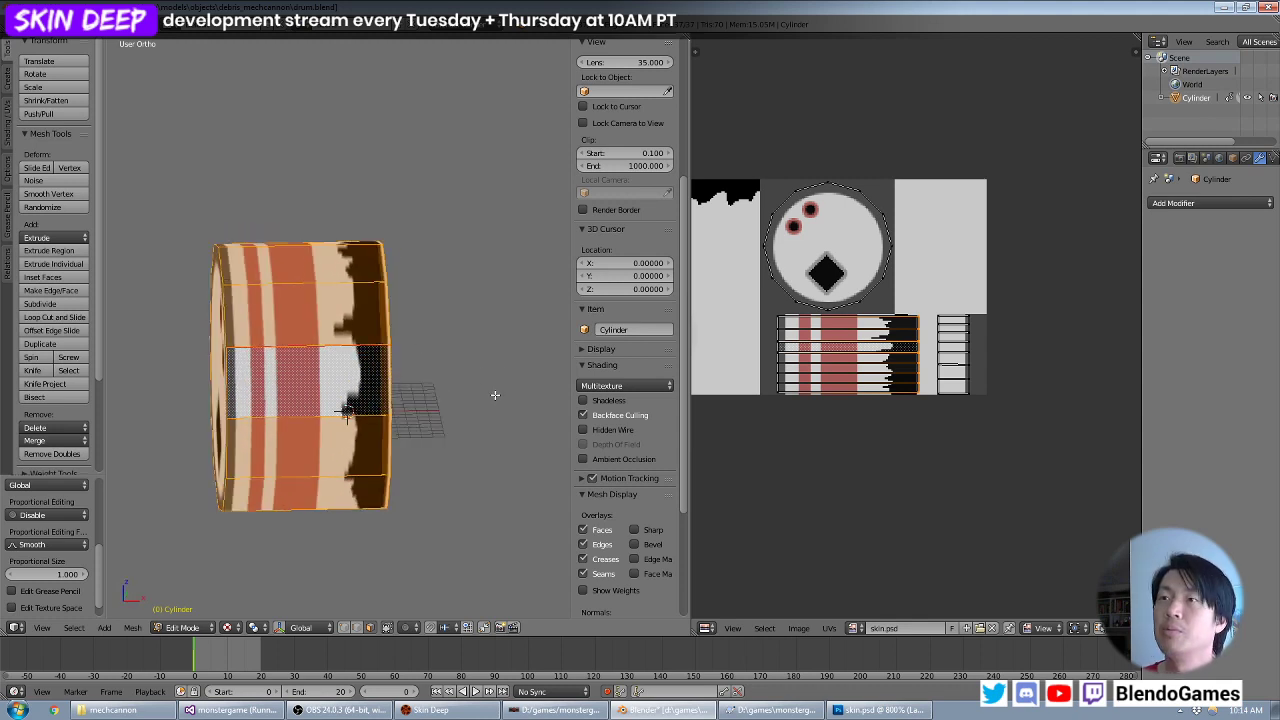
# Switch to Photoshop, nudge the black jagged layer slightly away from the red stripes and return to Blender.
pyautogui.hotkey('alt', 'Tab')
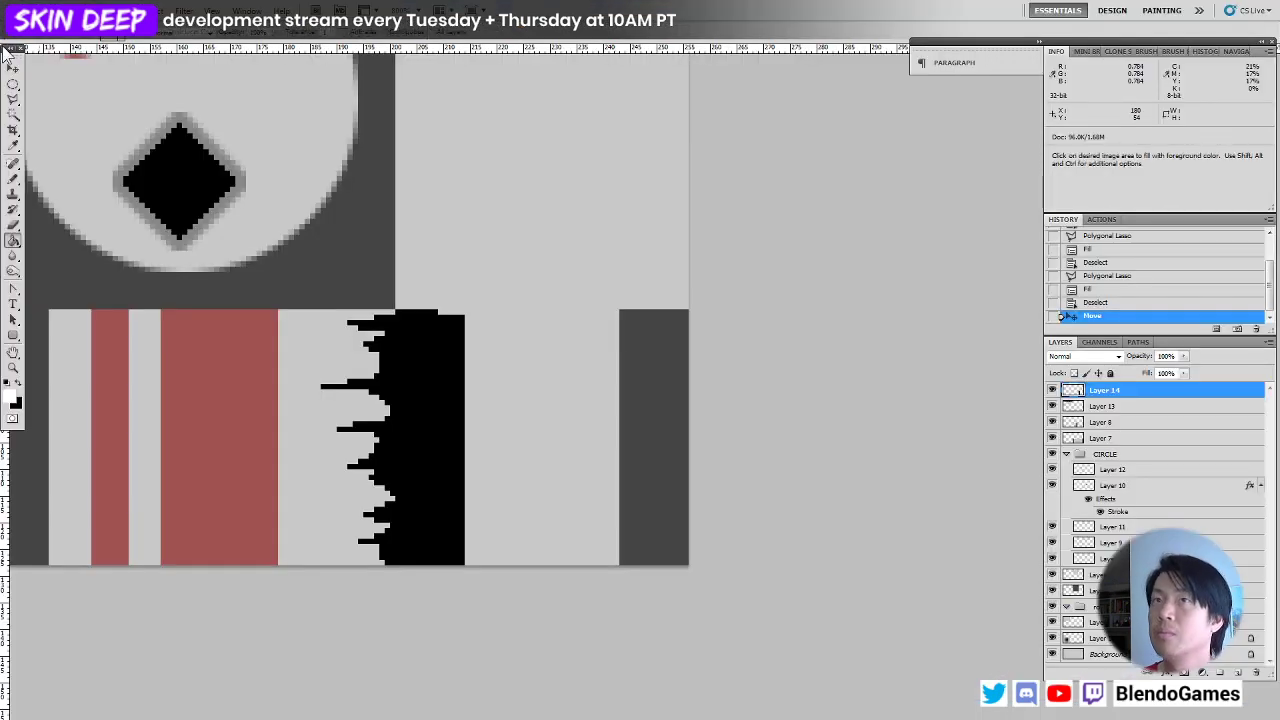
pyautogui.click(13, 67)
pyautogui.moveTo(365, 272); pyautogui.dragTo(381, 272)
pyautogui.hotkey('alt', 'Tab')
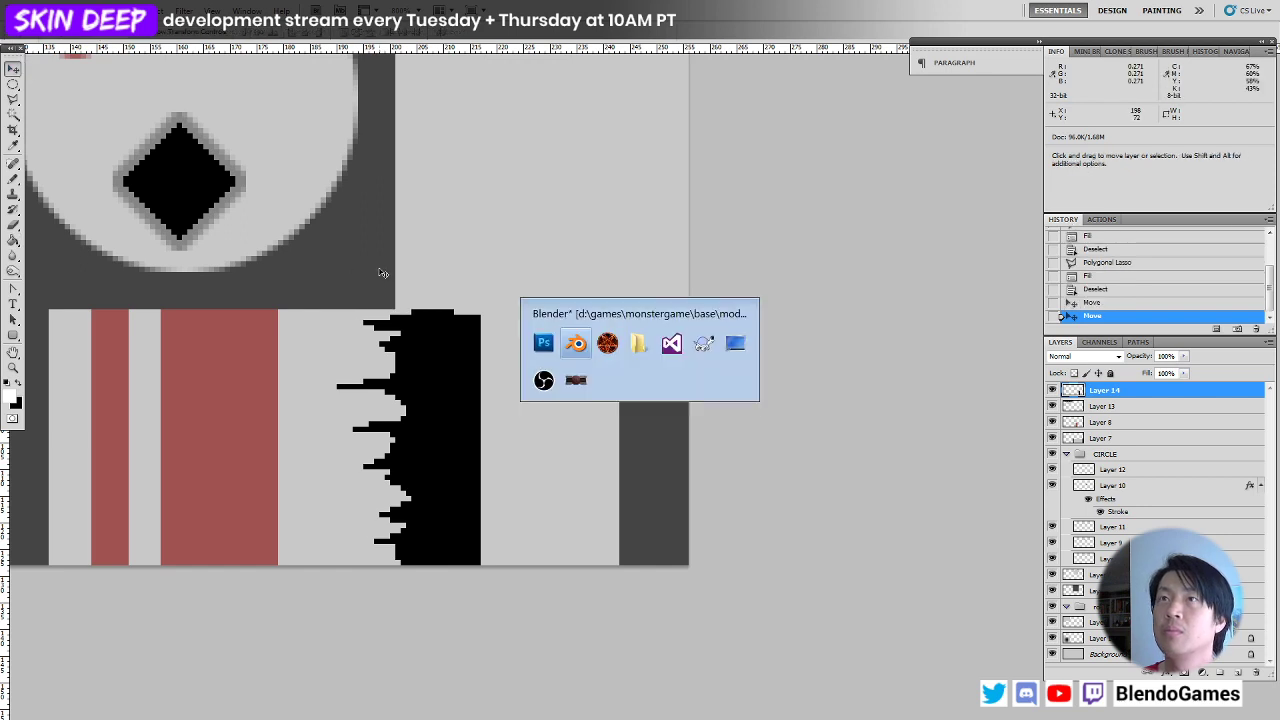
# Move the side strips' torn-end UV edge about 9 pixels along negative X, just inside the solid black area.
pyautogui.moveTo(443, 263); pyautogui.dragTo(400, 234, button='middle')
pyautogui.scroll(1, 848, 313)
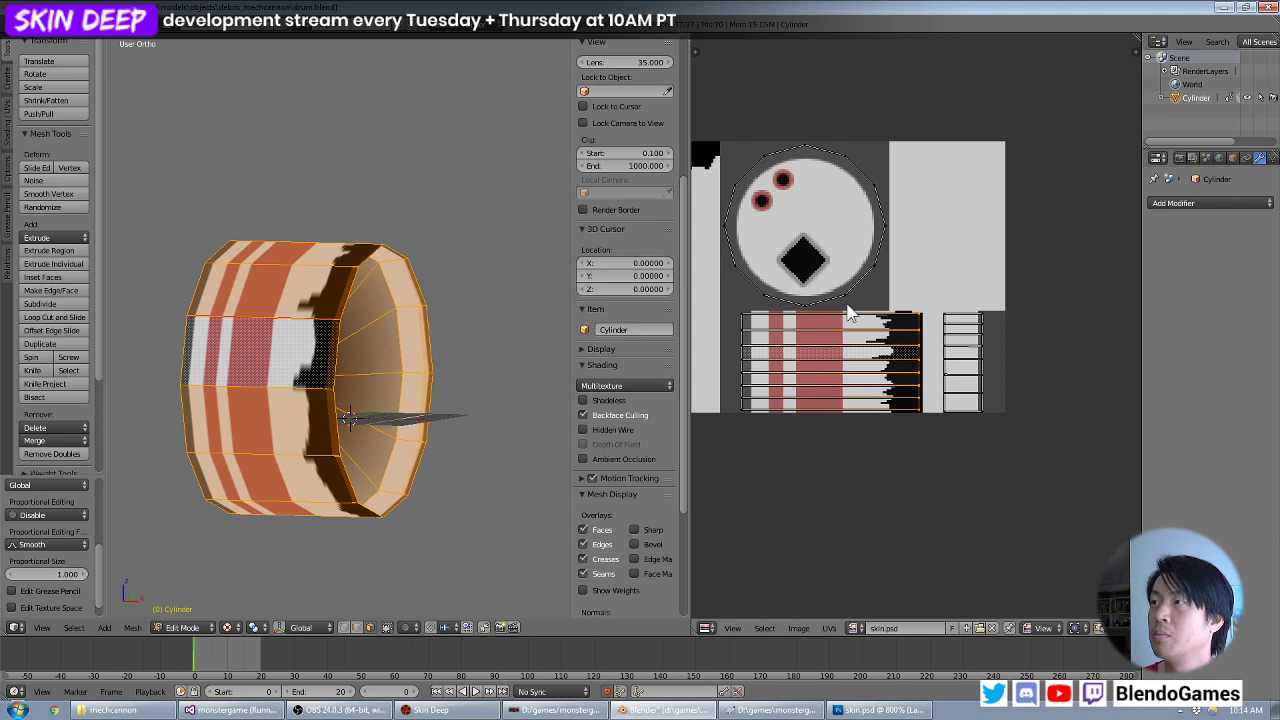
pyautogui.scroll(1, 848, 313)
pyautogui.press('g')
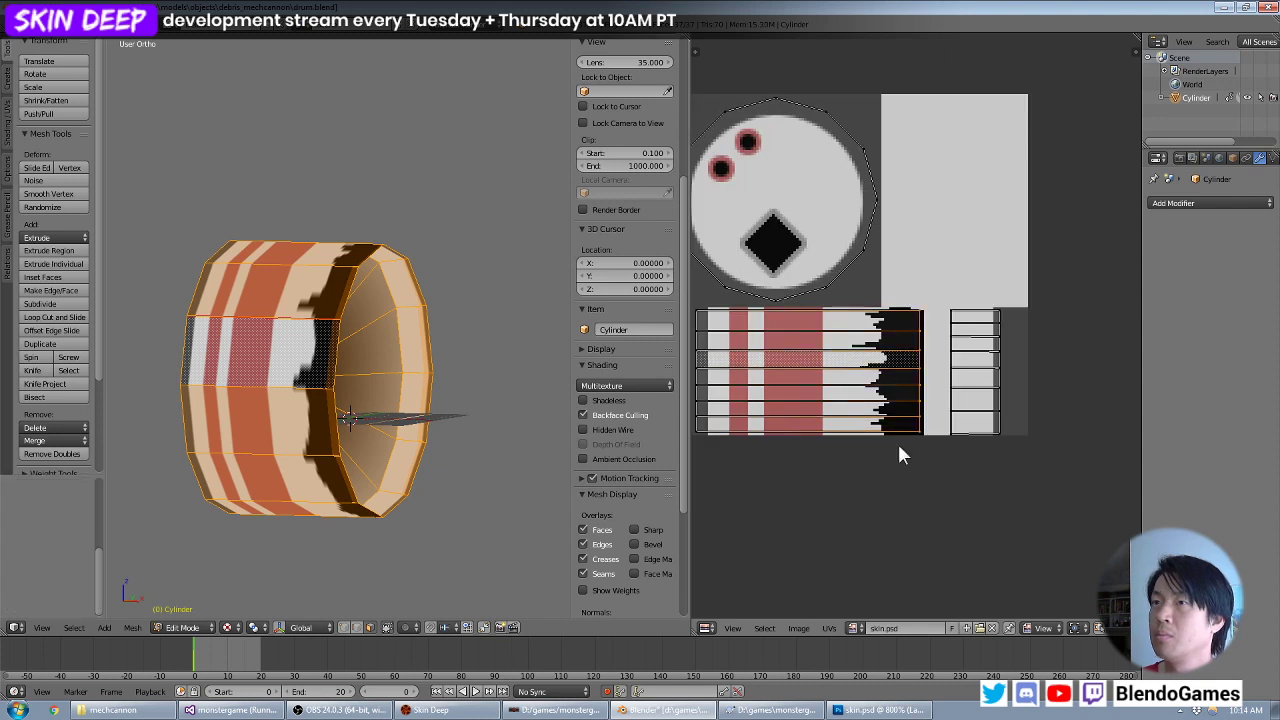
pyautogui.press('x')
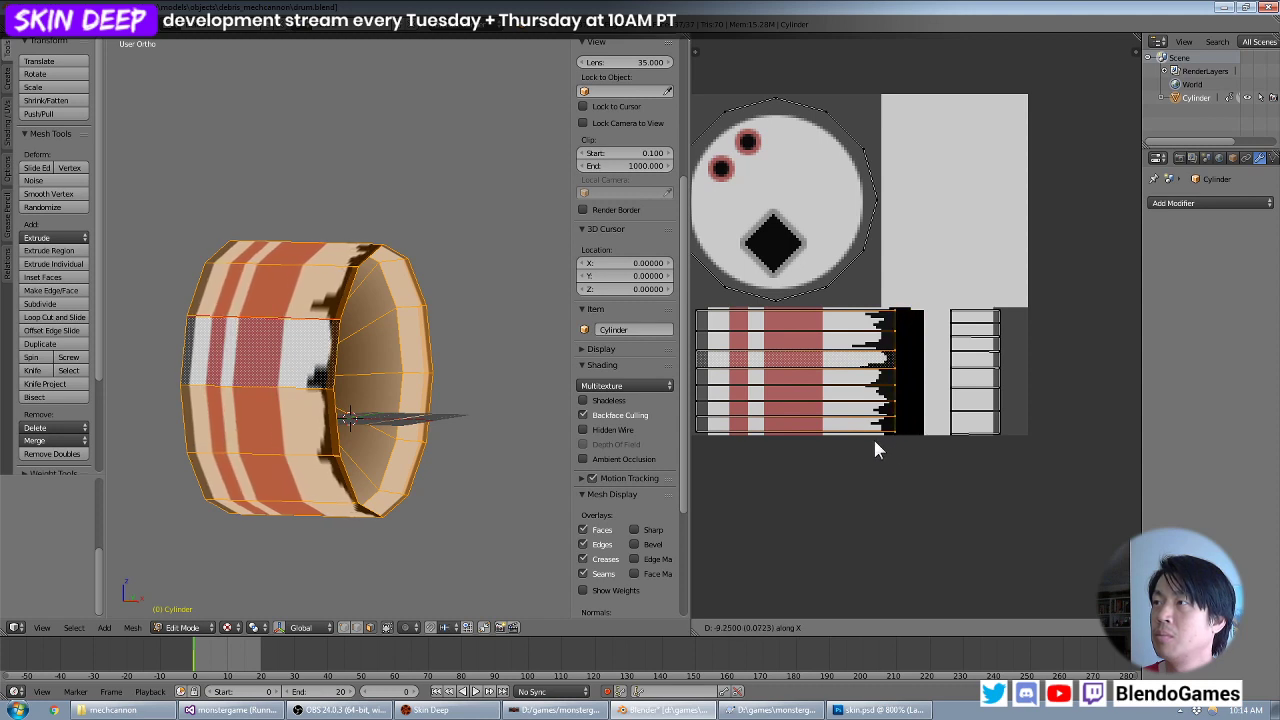
pyautogui.click(875, 441)
pyautogui.keyDown('shift'); pyautogui.moveTo(338, 345); pyautogui.dragTo(414, 356, button='middle'); pyautogui.keyUp('shift')
pyautogui.scroll(2, 412, 353)
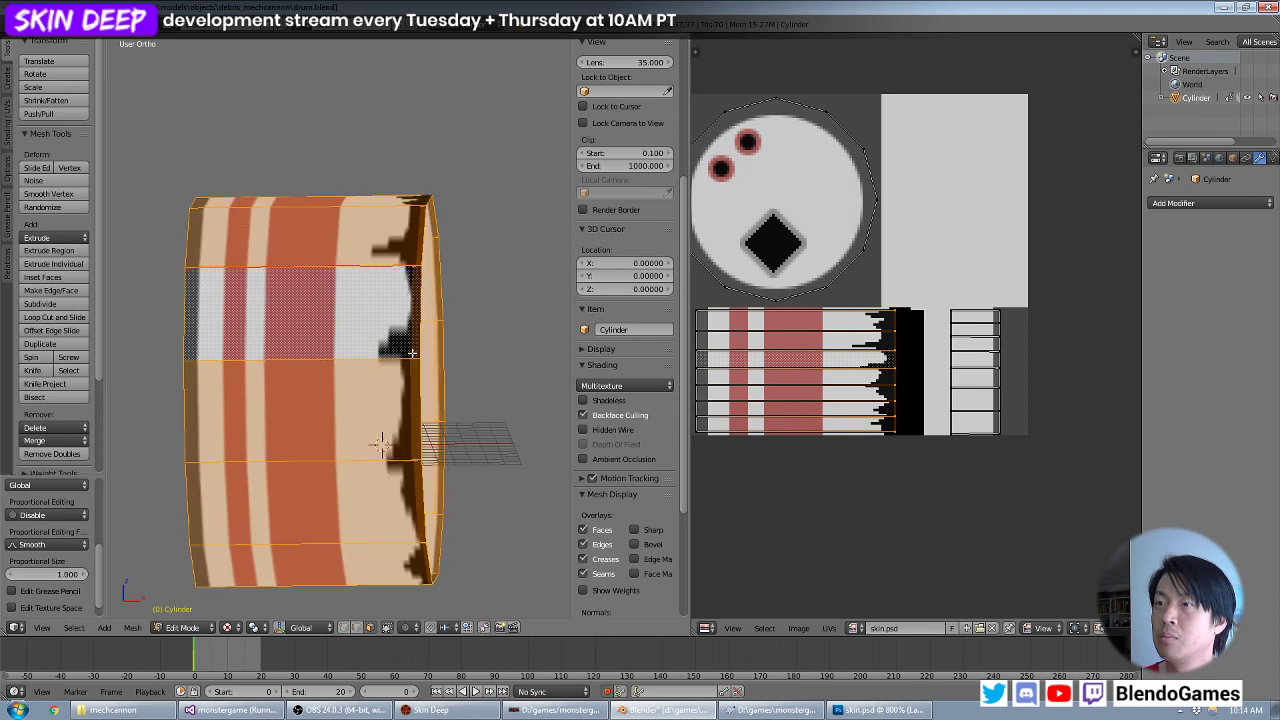
pyautogui.keyDown('shift'); pyautogui.moveTo(443, 403); pyautogui.dragTo(375, 239, button='middle'); pyautogui.keyUp('shift')
pyautogui.scroll(3, 400, 265)
pyautogui.moveTo(409, 283); pyautogui.dragTo(300, 340, button='middle')
pyautogui.scroll(-2, 418, 318)
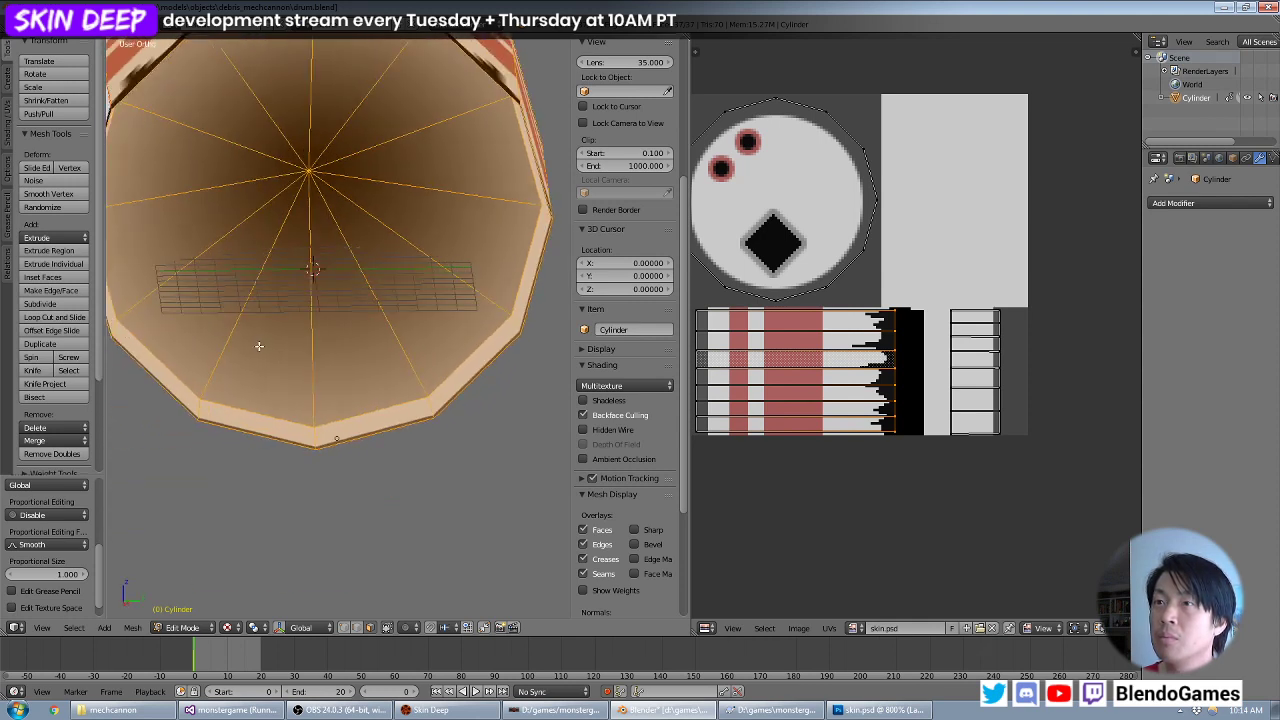
pyautogui.scroll(-2, 388, 484)
pyautogui.rightClick(351, 308)
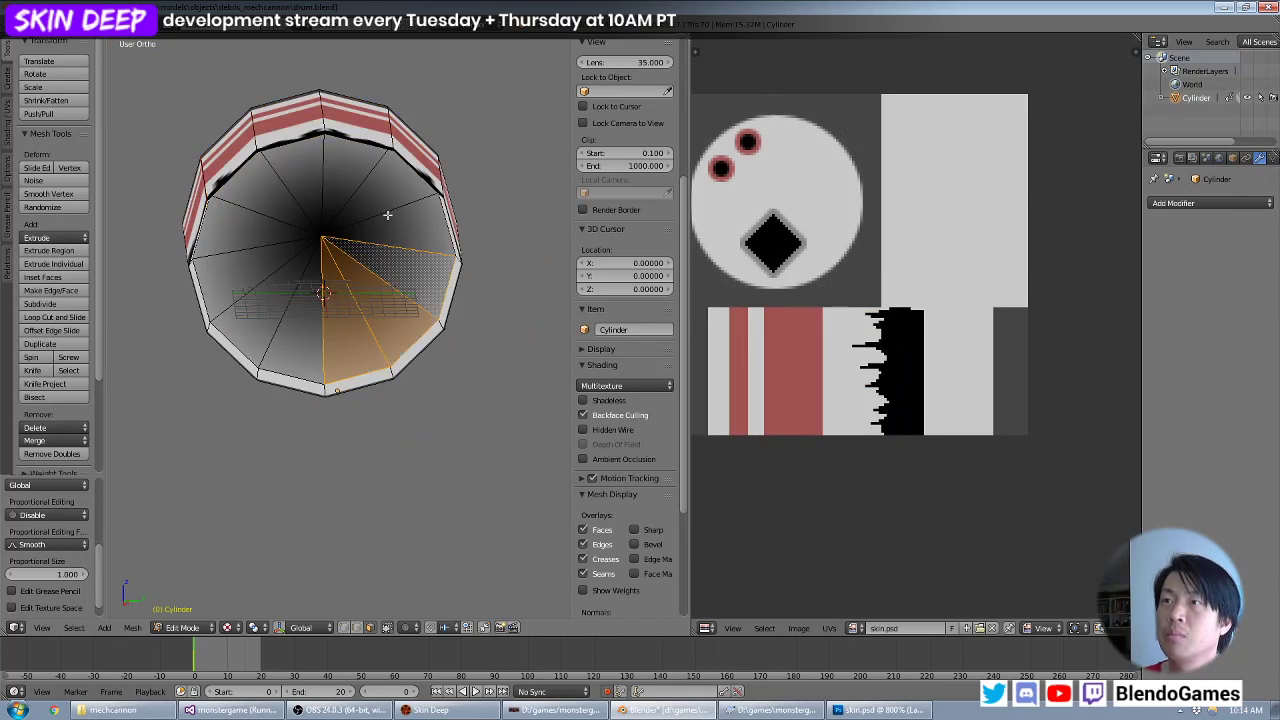
pyautogui.keyDown('shift'); pyautogui.rightClick(310, 170); pyautogui.keyUp('shift')
pyautogui.keyDown('shift'); pyautogui.rightClick(270, 185); pyautogui.keyUp('shift')
pyautogui.keyDown('shift'); pyautogui.rightClick(251, 223); pyautogui.keyUp('shift')
pyautogui.keyDown('shift'); pyautogui.rightClick(262, 282); pyautogui.keyUp('shift')
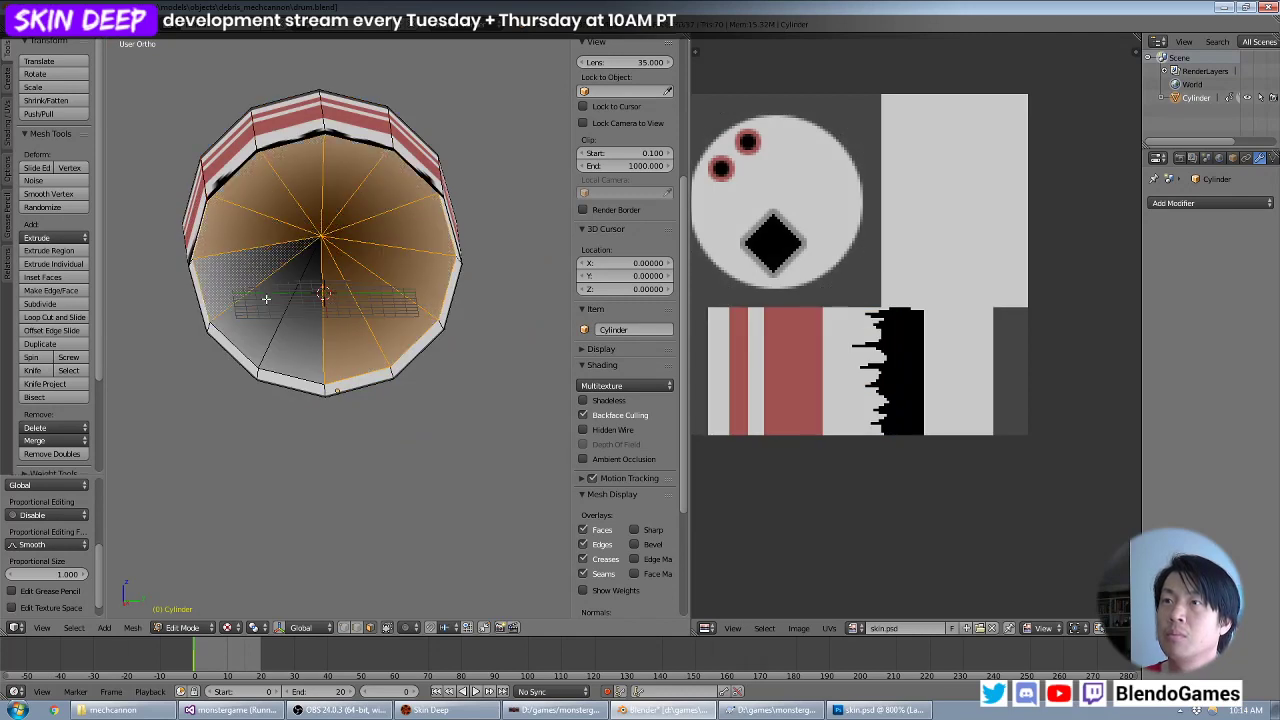
pyautogui.keyDown('shift'); pyautogui.rightClick(280, 318); pyautogui.keyUp('shift')
pyautogui.keyDown('shift'); pyautogui.rightClick(321, 323); pyautogui.keyUp('shift')
pyautogui.moveTo(321, 323); pyautogui.dragTo(296, 315, button='middle')
pyautogui.press('KP_1')
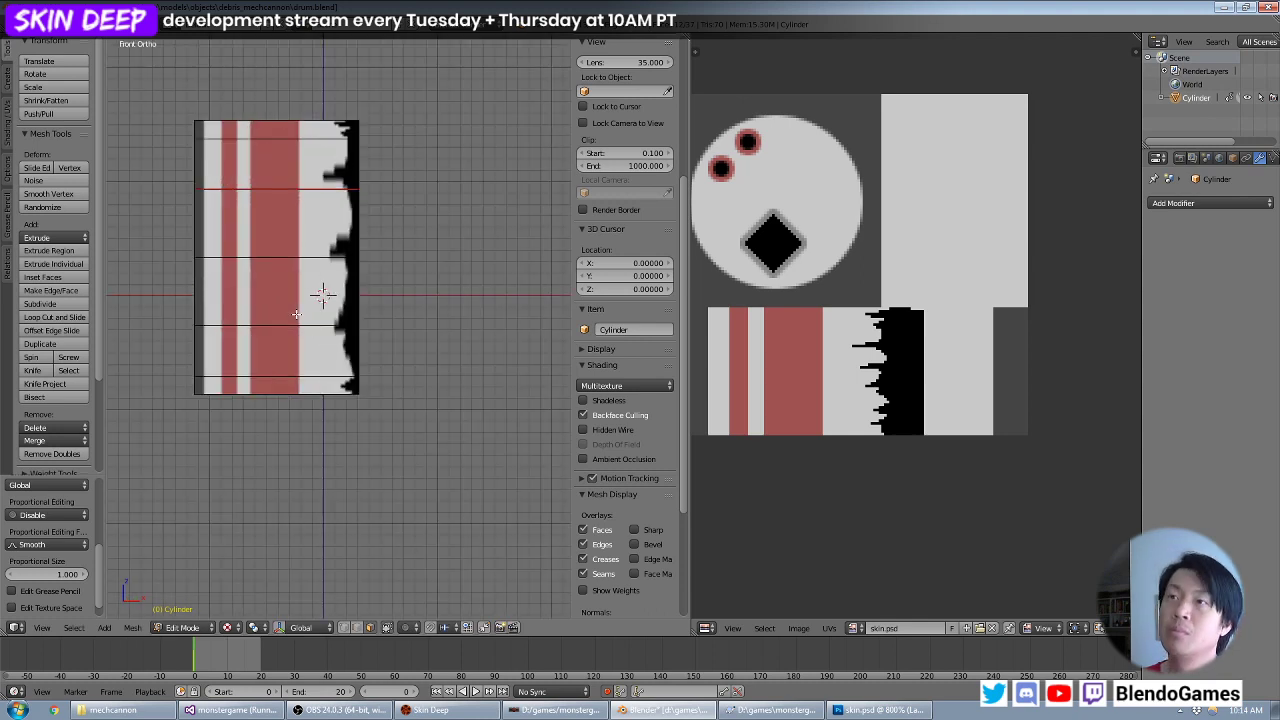
pyautogui.press('KP_3')
pyautogui.moveTo(418, 343); pyautogui.dragTo(442, 286, button='middle')
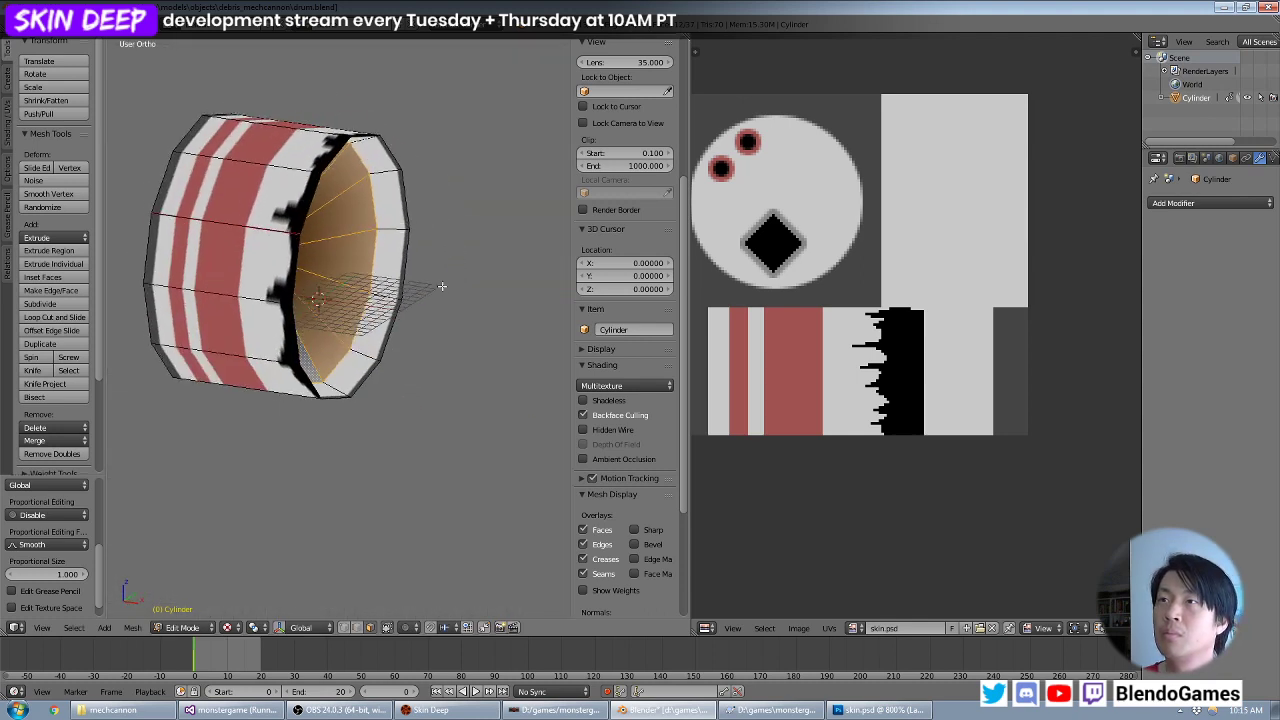
# Select all the narrow ring faces around the drum's torn opening, leaving the recessed cap unselected.
pyautogui.rightClick(395, 195)
pyautogui.keyDown('shift'); pyautogui.rightClick(398, 262); pyautogui.keyUp('shift')
pyautogui.keyDown('shift'); pyautogui.rightClick(380, 325); pyautogui.keyUp('shift')
pyautogui.keyDown('shift'); pyautogui.rightClick(356, 370); pyautogui.keyUp('shift')
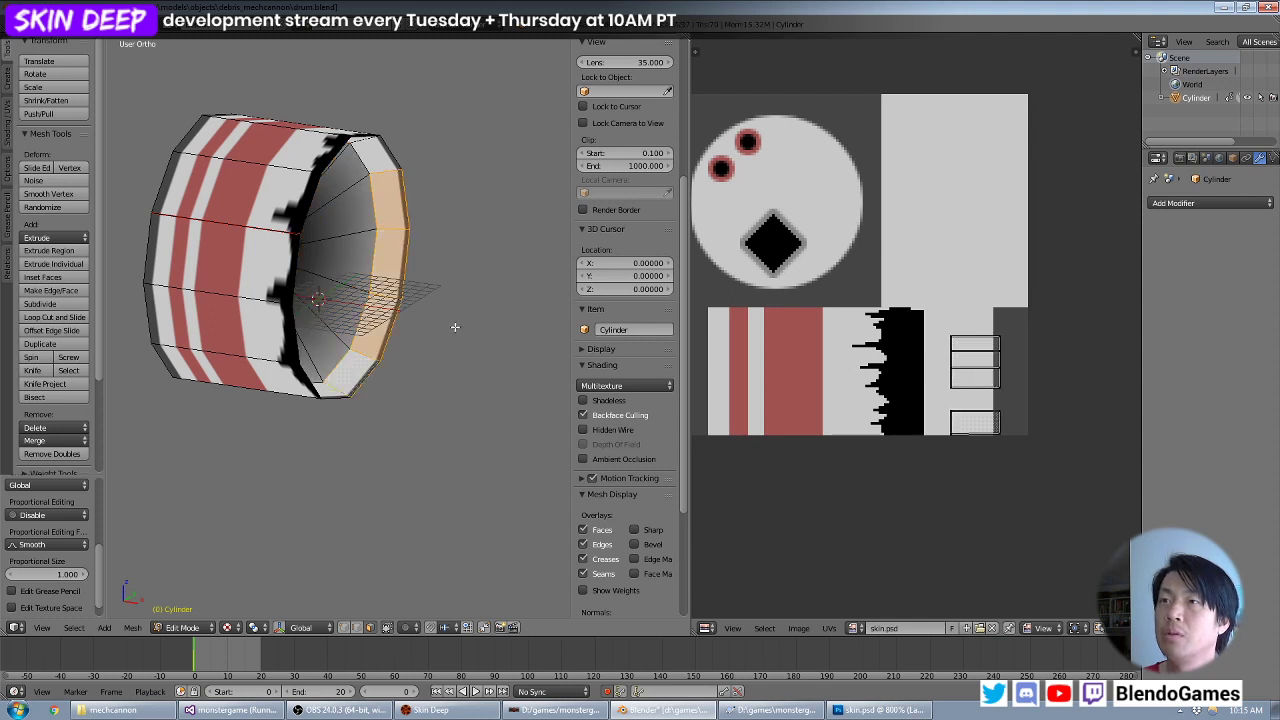
pyautogui.moveTo(455, 327); pyautogui.dragTo(400, 330, button='middle')
pyautogui.keyDown('shift'); pyautogui.rightClick(256, 323); pyautogui.keyUp('shift')
pyautogui.keyDown('shift'); pyautogui.rightClick(232, 268); pyautogui.keyUp('shift')
pyautogui.keyDown('shift'); pyautogui.rightClick(230, 215); pyautogui.keyUp('shift')
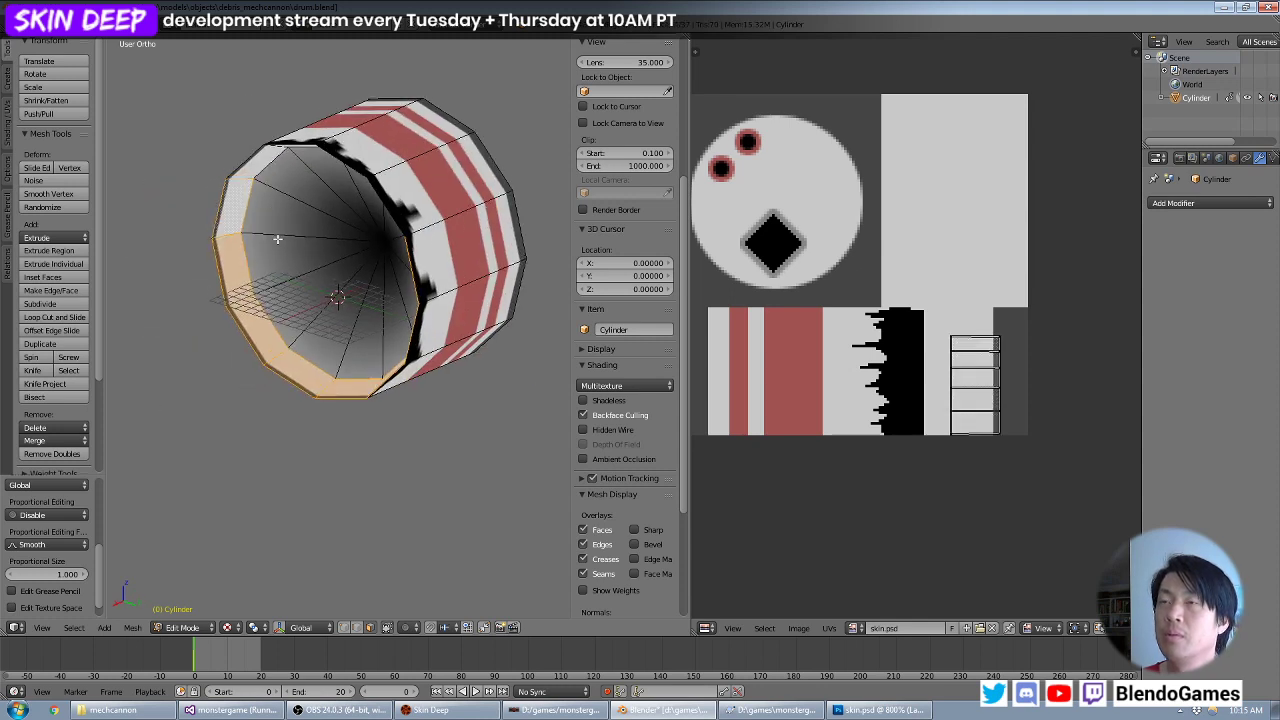
pyautogui.moveTo(230, 215); pyautogui.dragTo(283, 291, button='middle')
pyautogui.keyDown('shift'); pyautogui.rightClick(283, 291); pyautogui.keyUp('shift')
pyautogui.keyDown('shift'); pyautogui.rightClick(372, 268); pyautogui.keyUp('shift')
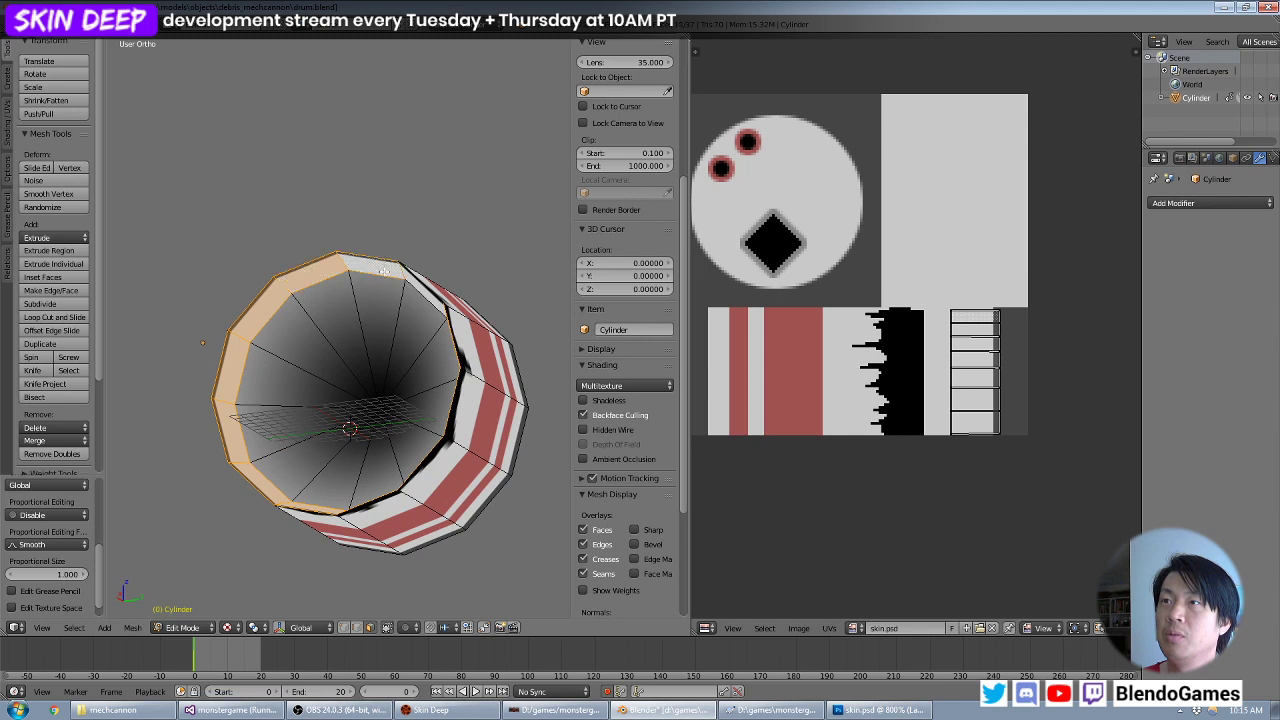
pyautogui.moveTo(388, 270); pyautogui.dragTo(520, 340, button='middle')
# Select all the ring's UVs and move them about 41 pixels along negative X onto the relocated jagged border.
pyautogui.press('a')
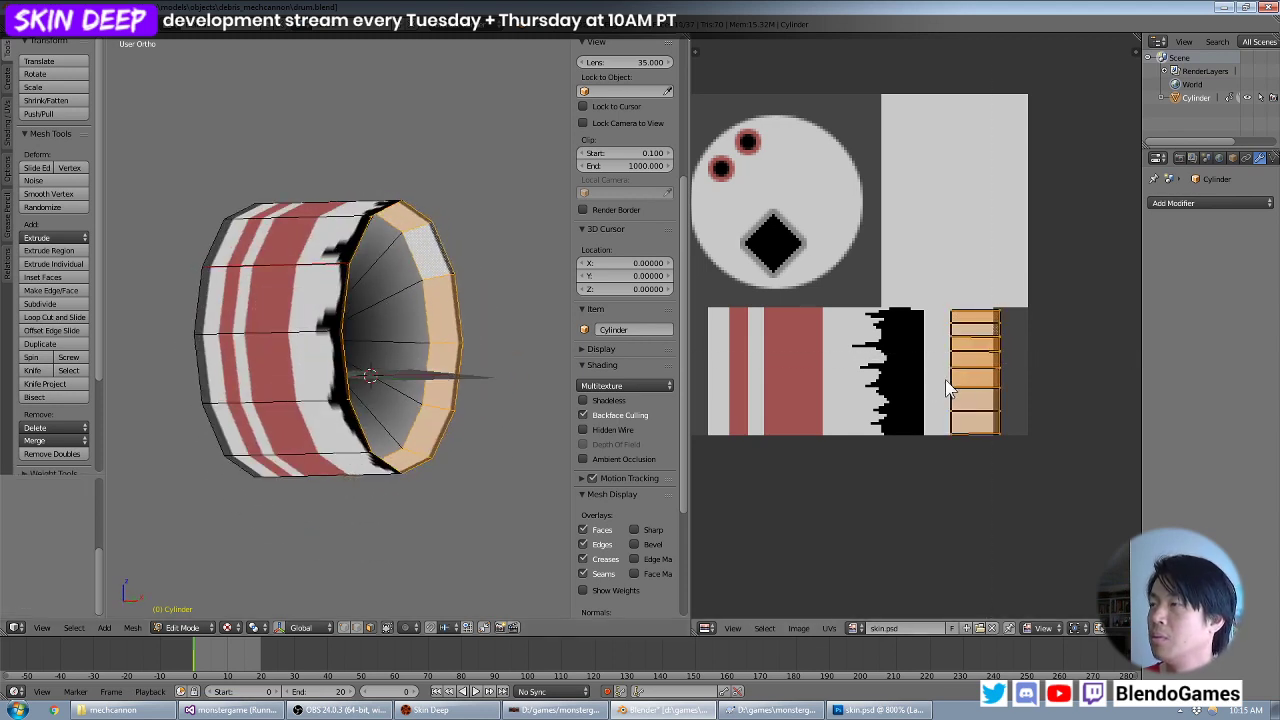
pyautogui.press('g')
pyautogui.press('x')
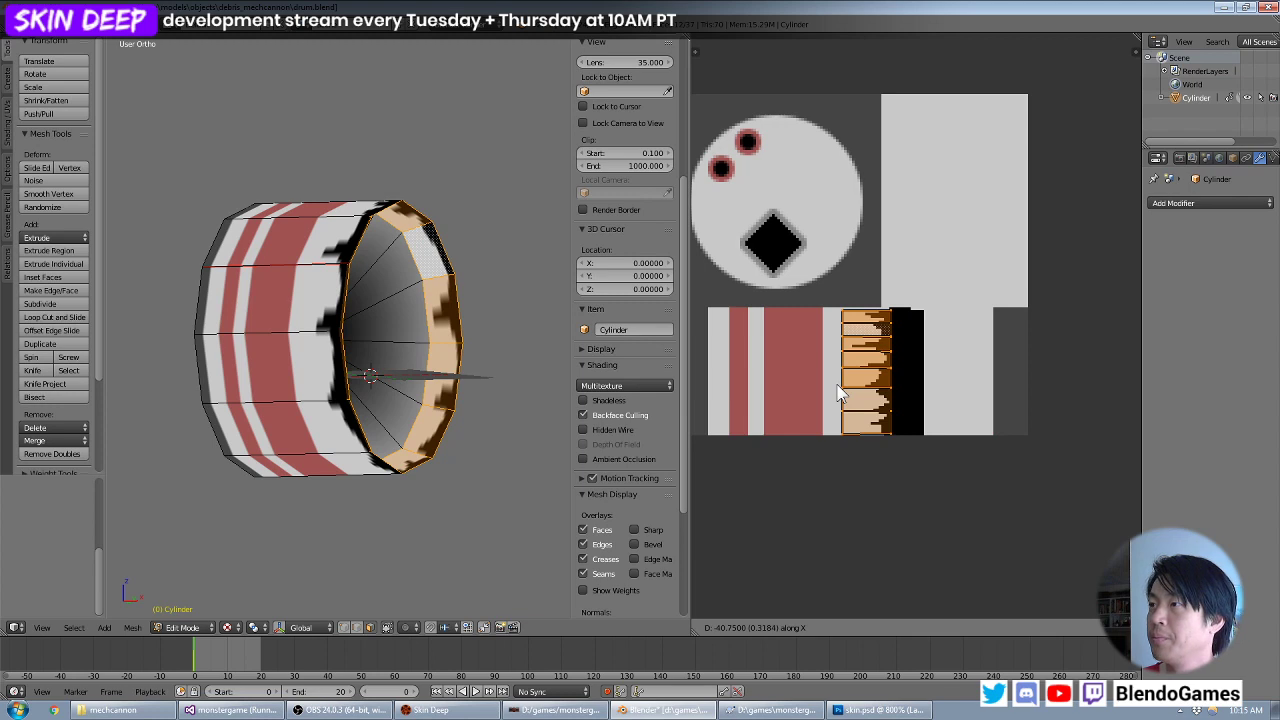
pyautogui.click(838, 393)
pyautogui.moveTo(420, 340); pyautogui.dragTo(303, 311, button='middle')
pyautogui.press('g')
pyautogui.press('x')
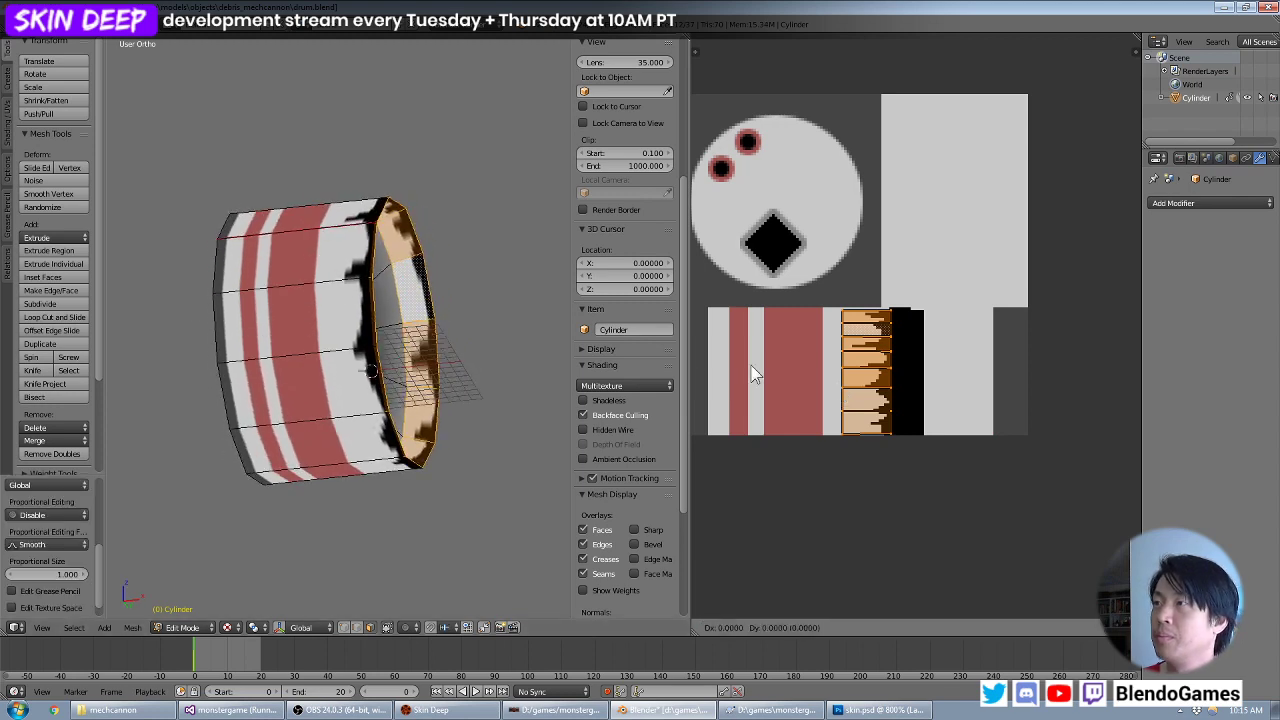
pyautogui.click(757, 374)
# Leave mesh editing, save over drum.blend and check the torn end.
pyautogui.moveTo(557, 366); pyautogui.dragTo(443, 333, button='middle')
pyautogui.press('Tab')
pyautogui.press('space')
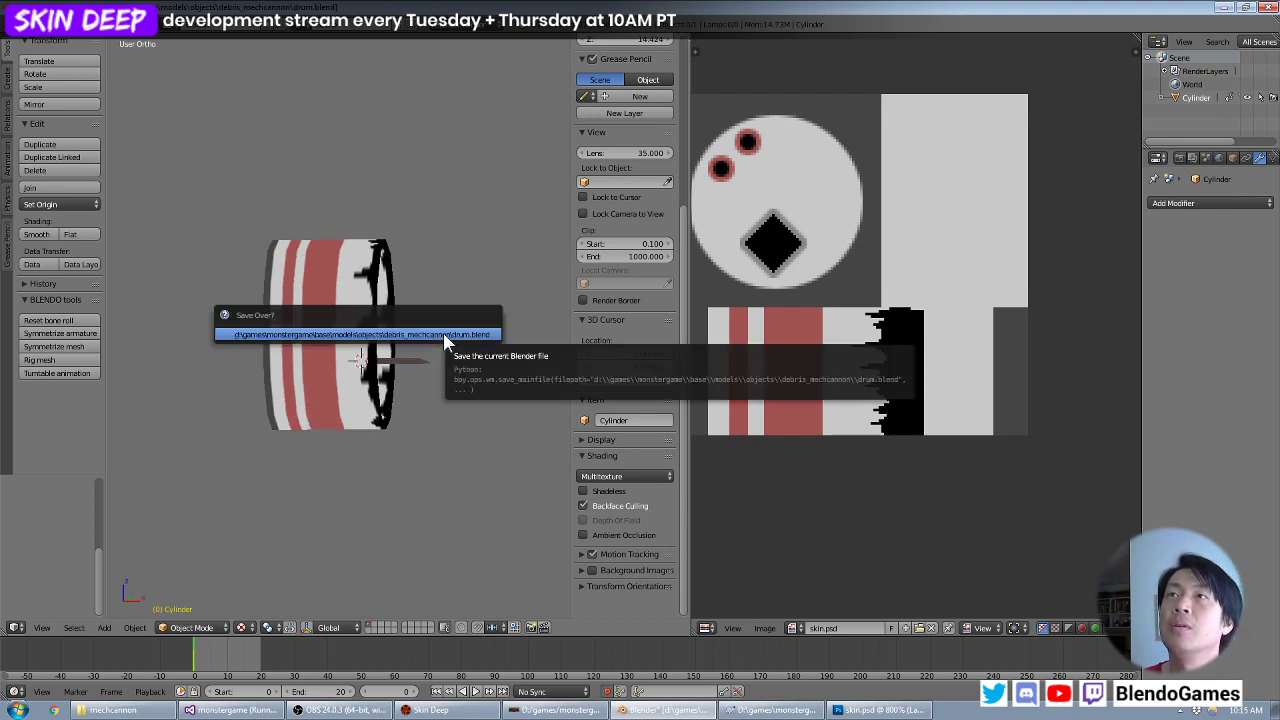
pyautogui.press('Escape')
pyautogui.moveTo(376, 256); pyautogui.dragTo(426, 264, button='middle')
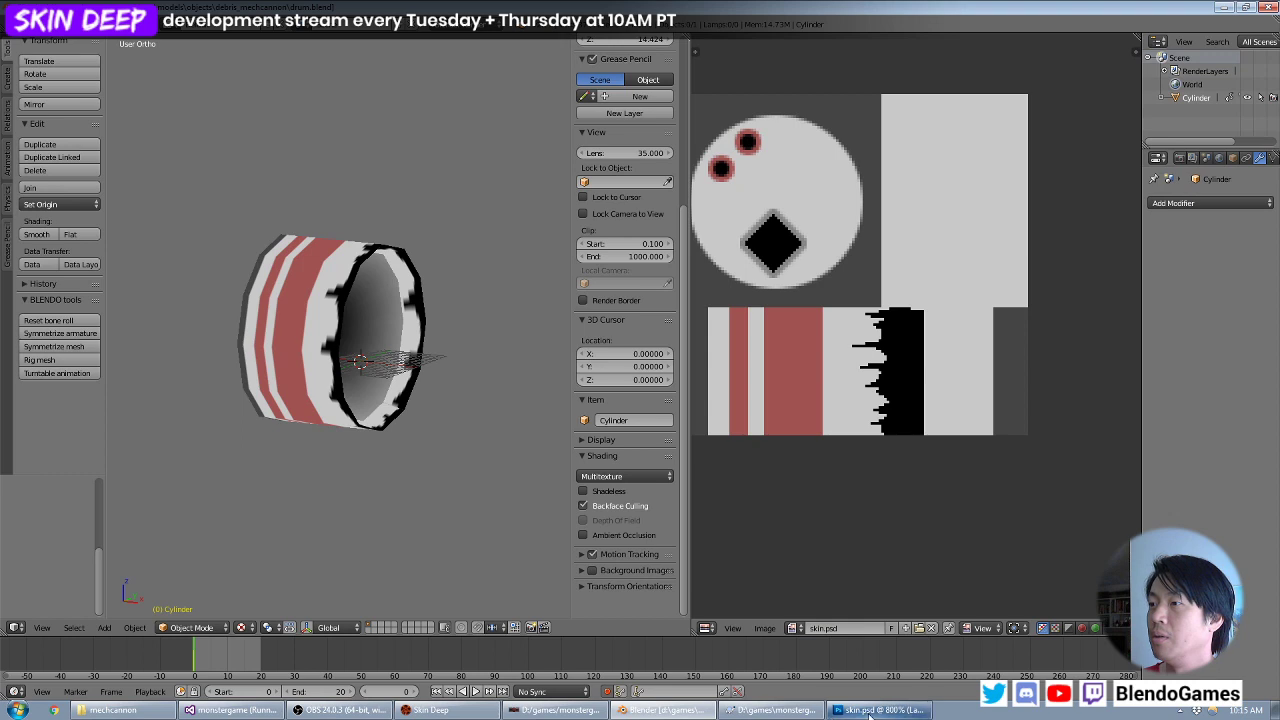
# Switch to Photoshop and fill the rectangle from the torn border's black band to the canvas's lower-right corner with black.
pyautogui.hotkey('alt', 'Tab')
pyautogui.click(13, 85)
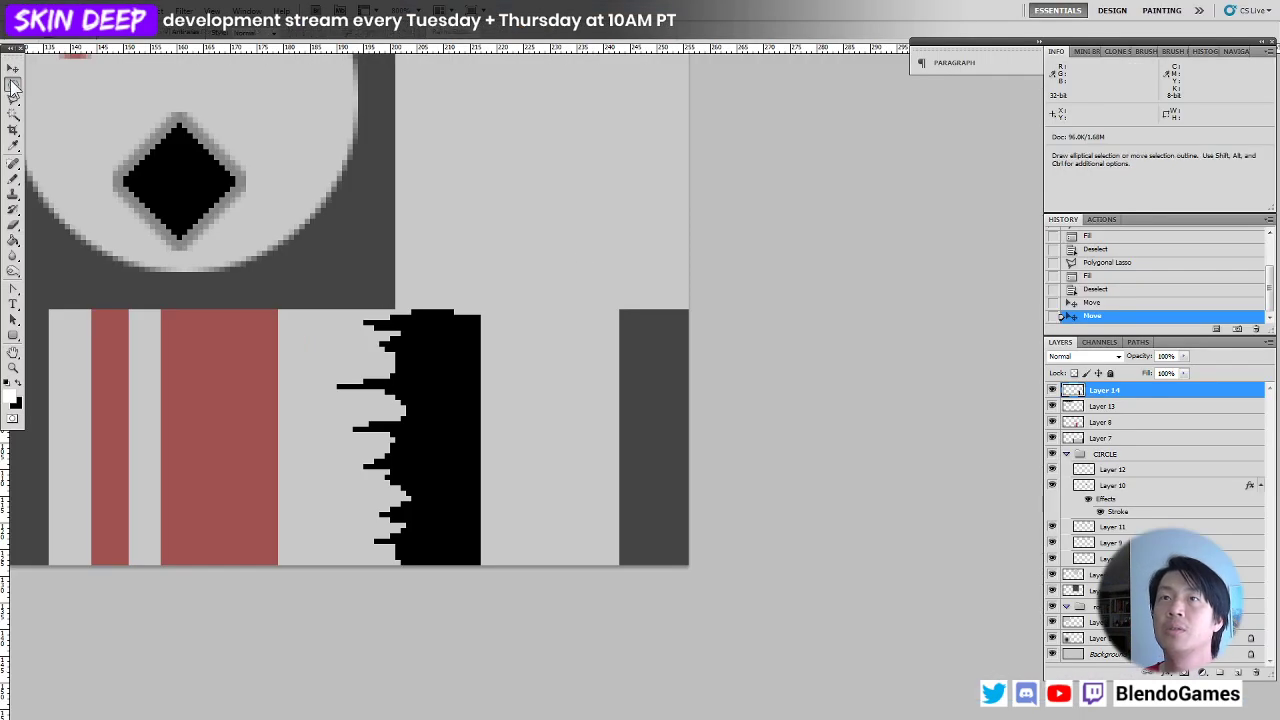
pyautogui.moveTo(13, 85); pyautogui.dragTo(80, 80)
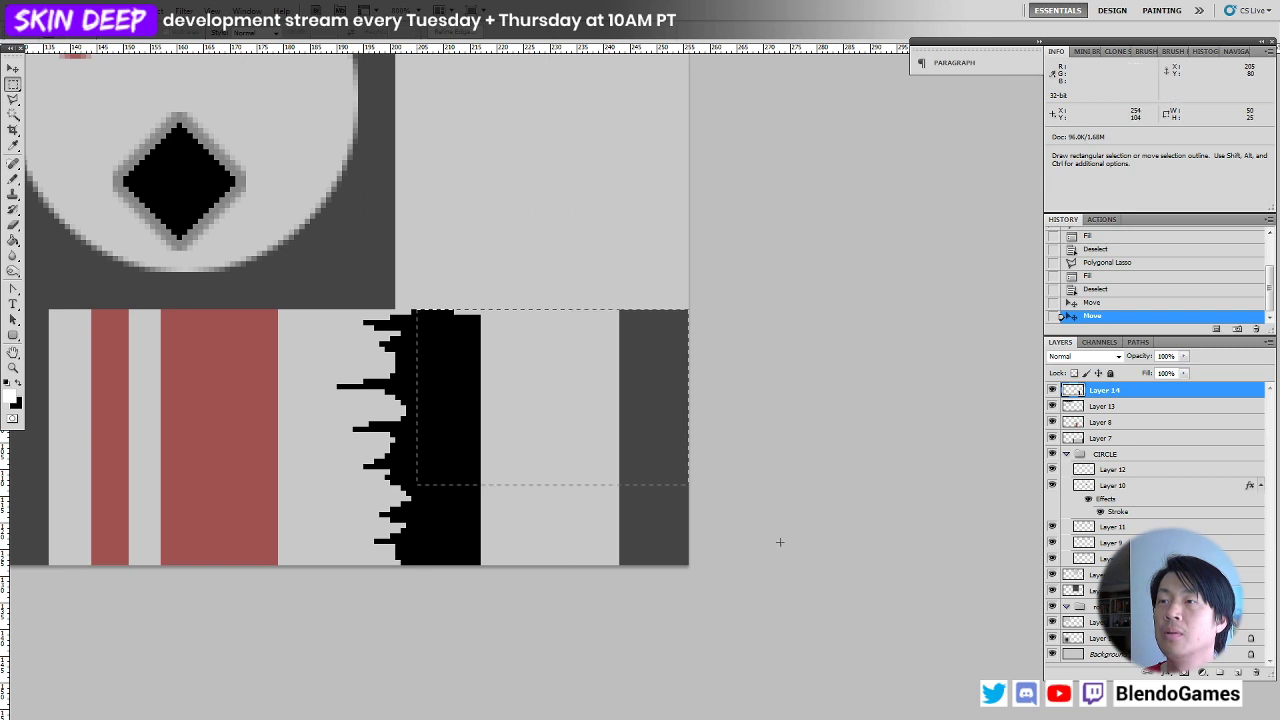
pyautogui.moveTo(416, 310); pyautogui.dragTo(920, 677)
pyautogui.hotkey('alt', 'BackSpace')
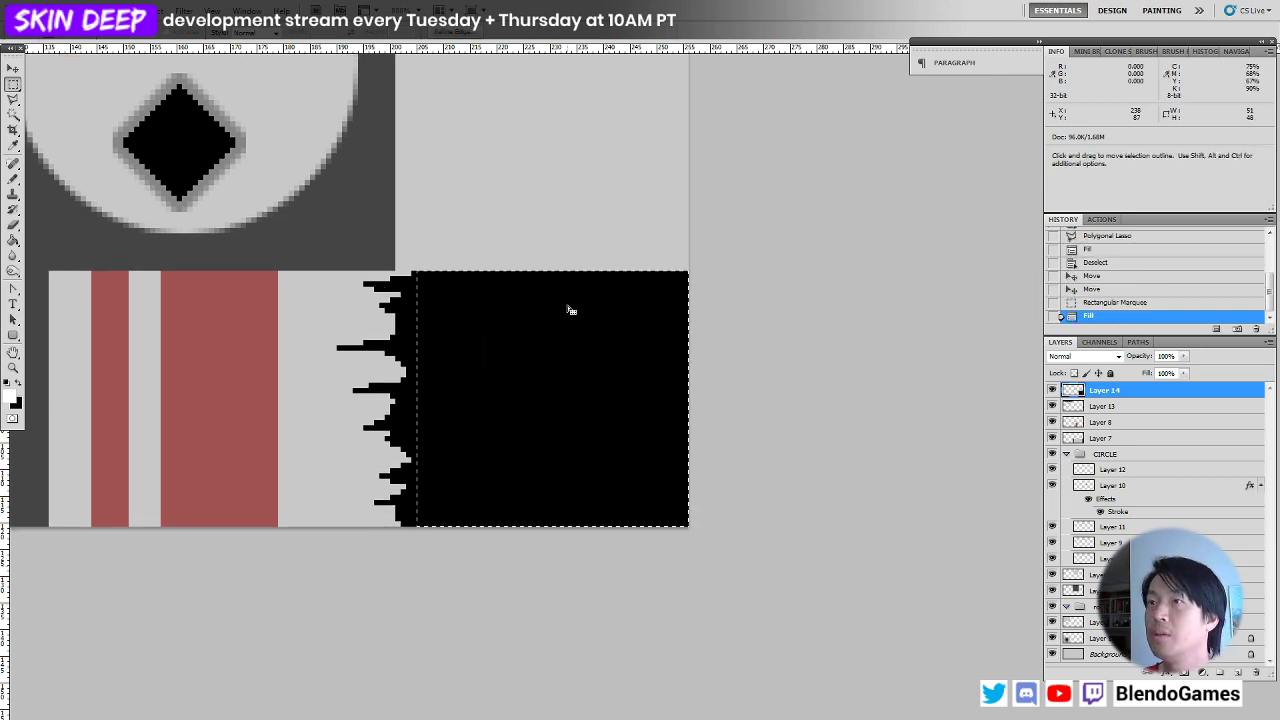
pyautogui.hotkey('ctrl', 'd')
# Select the connected black torn area, fill its shape with black in the Alpha 1 channel, and return to the RGB layers with nothing selected.
pyautogui.click(13, 114)
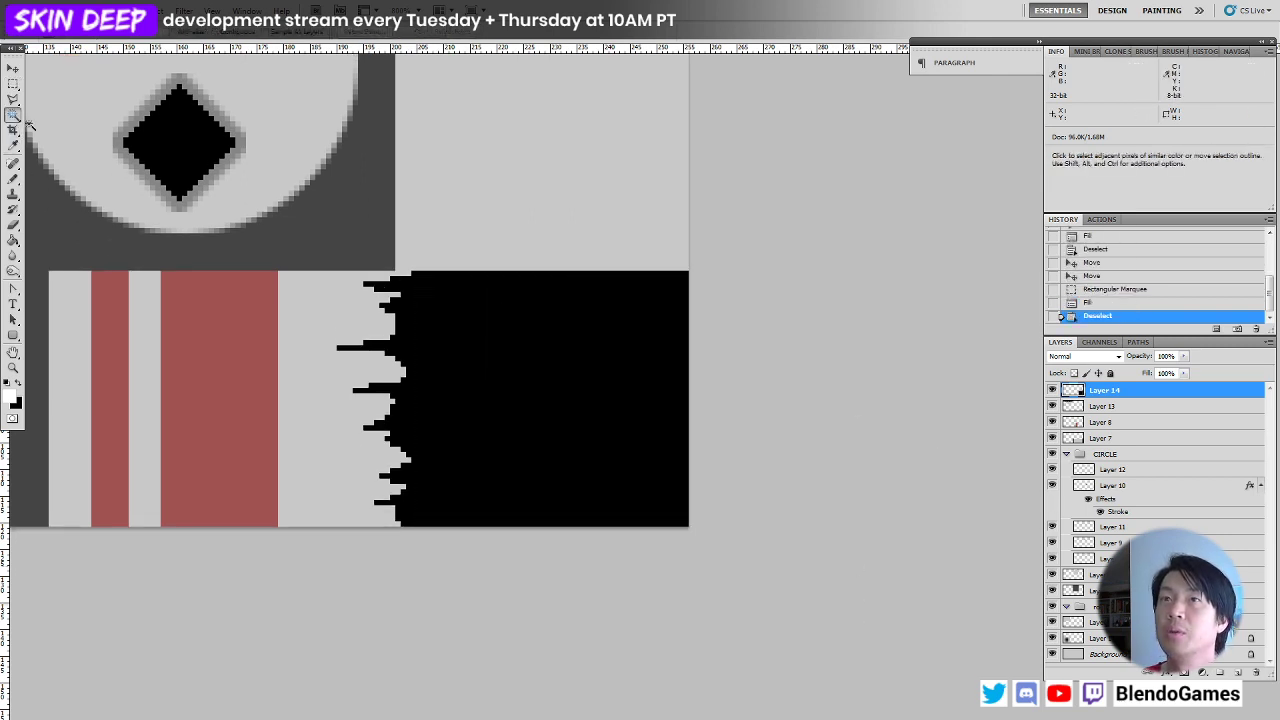
pyautogui.click(629, 414)
pyautogui.click(1099, 342)
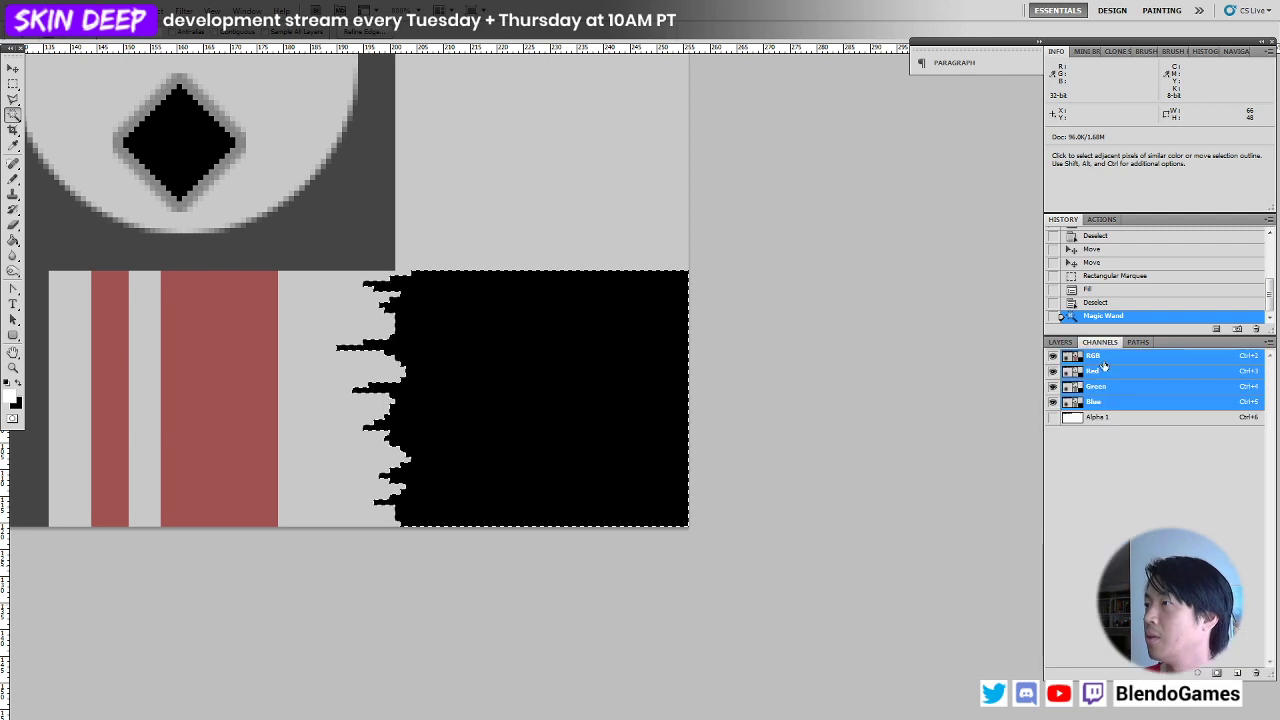
pyautogui.click(1115, 418)
pyautogui.hotkey('alt', 'BackSpace')
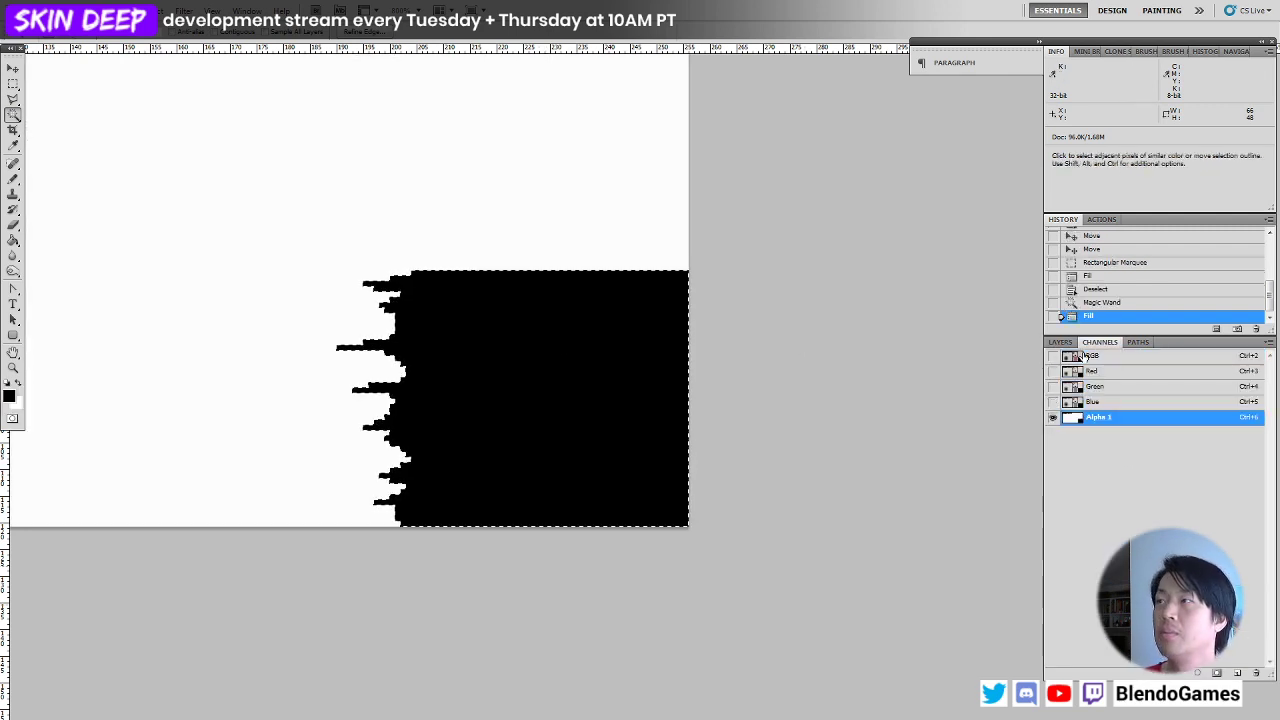
pyautogui.click(1070, 356)
pyautogui.click(1060, 342)
pyautogui.hotkey('ctrl', 'd')
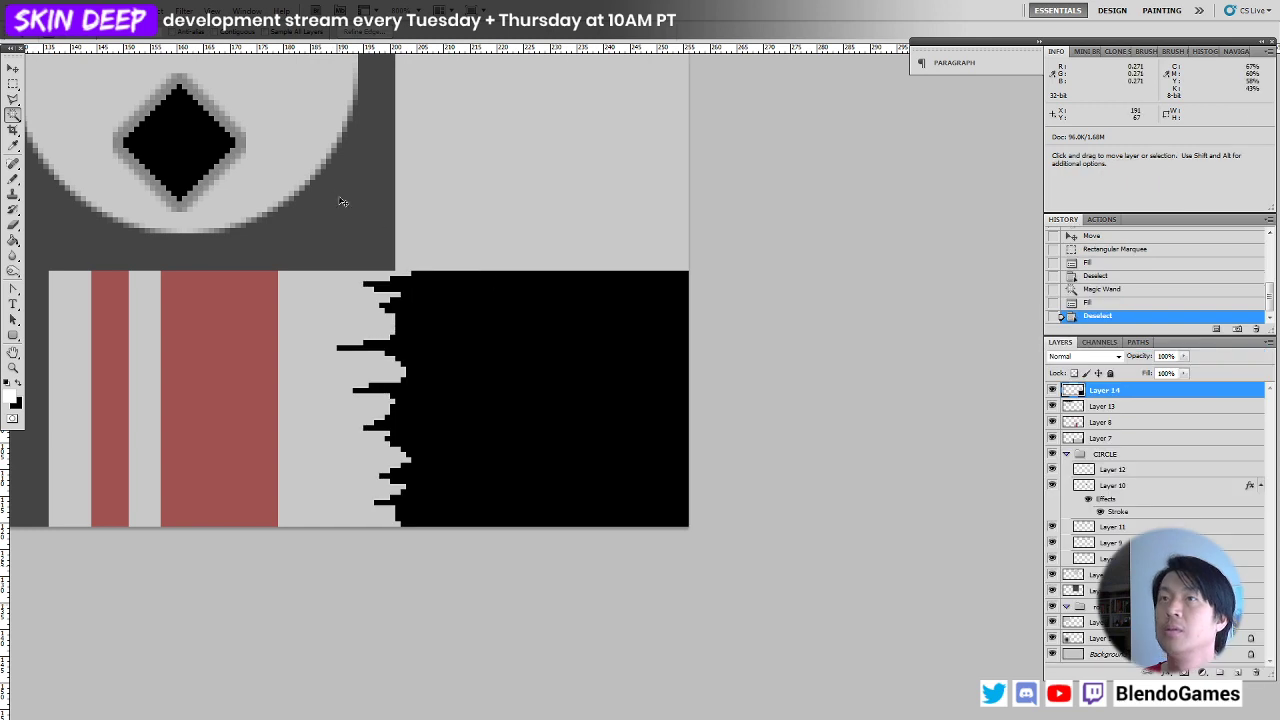
# Leave the full-screen texture view, glance at the drum in Blender, and restart DarkRadiant.
pyautogui.press('w')
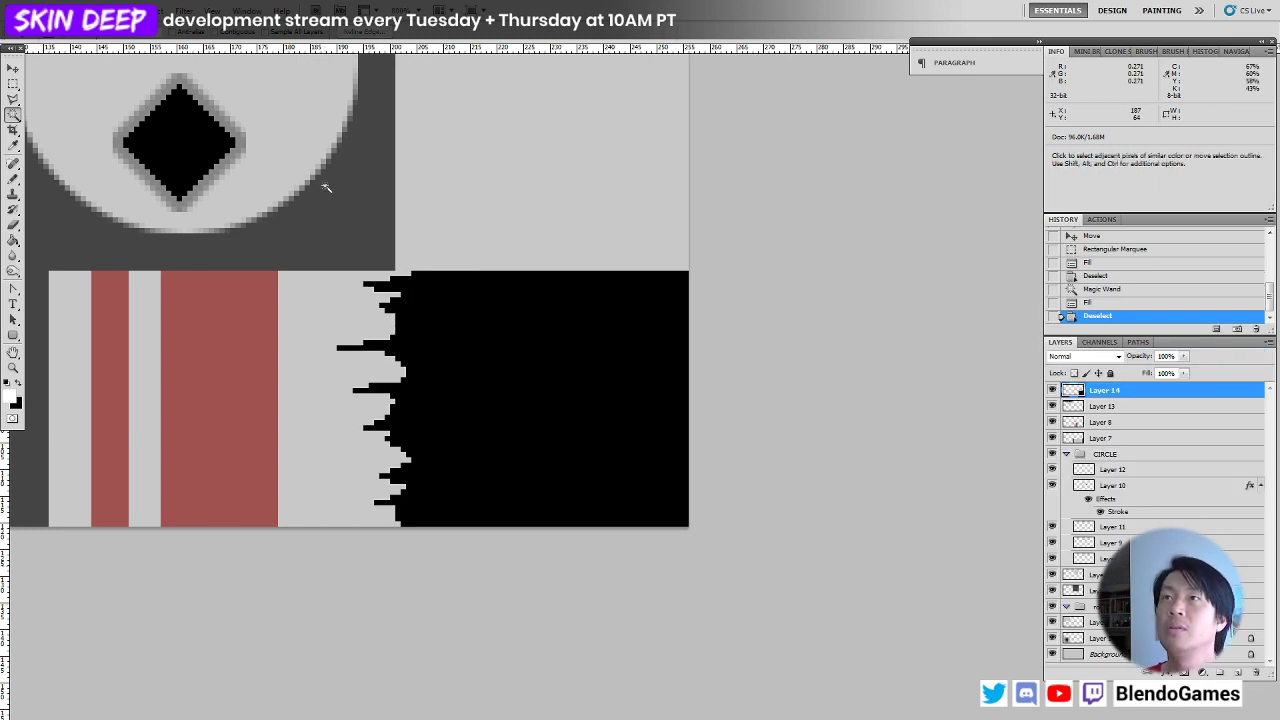
pyautogui.press('f')
pyautogui.press('f')
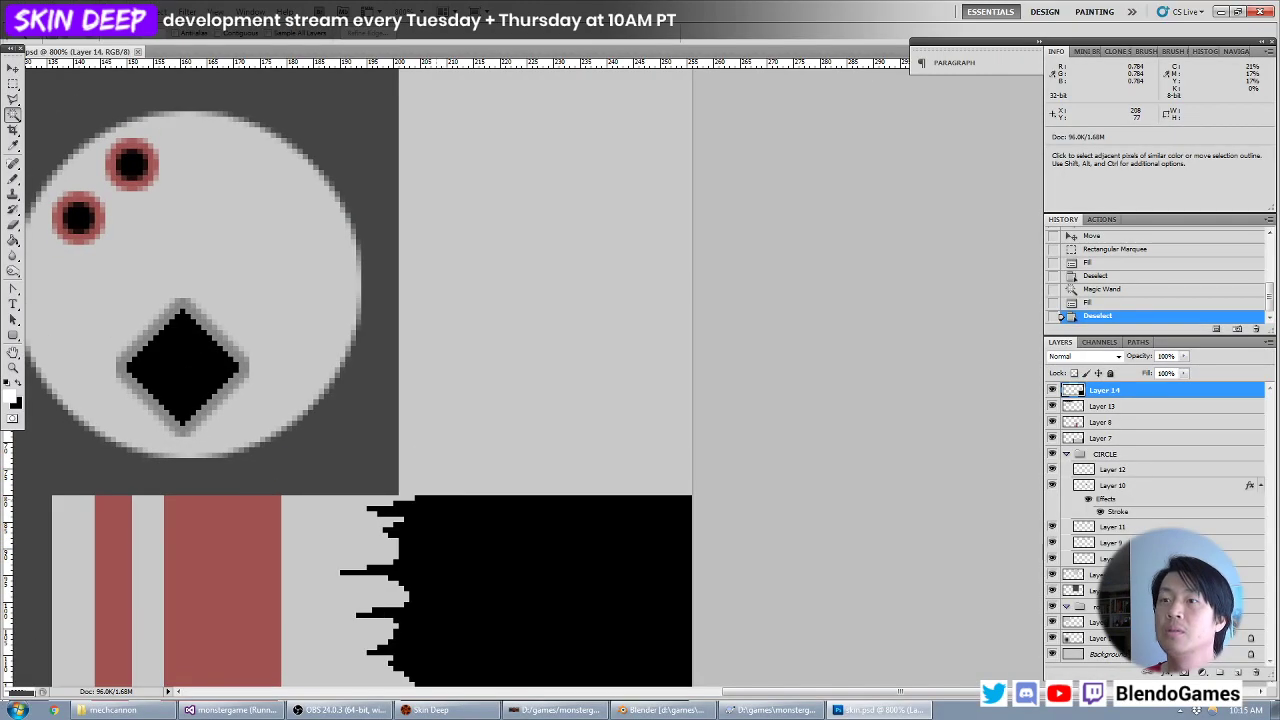
pyautogui.click(672, 710)
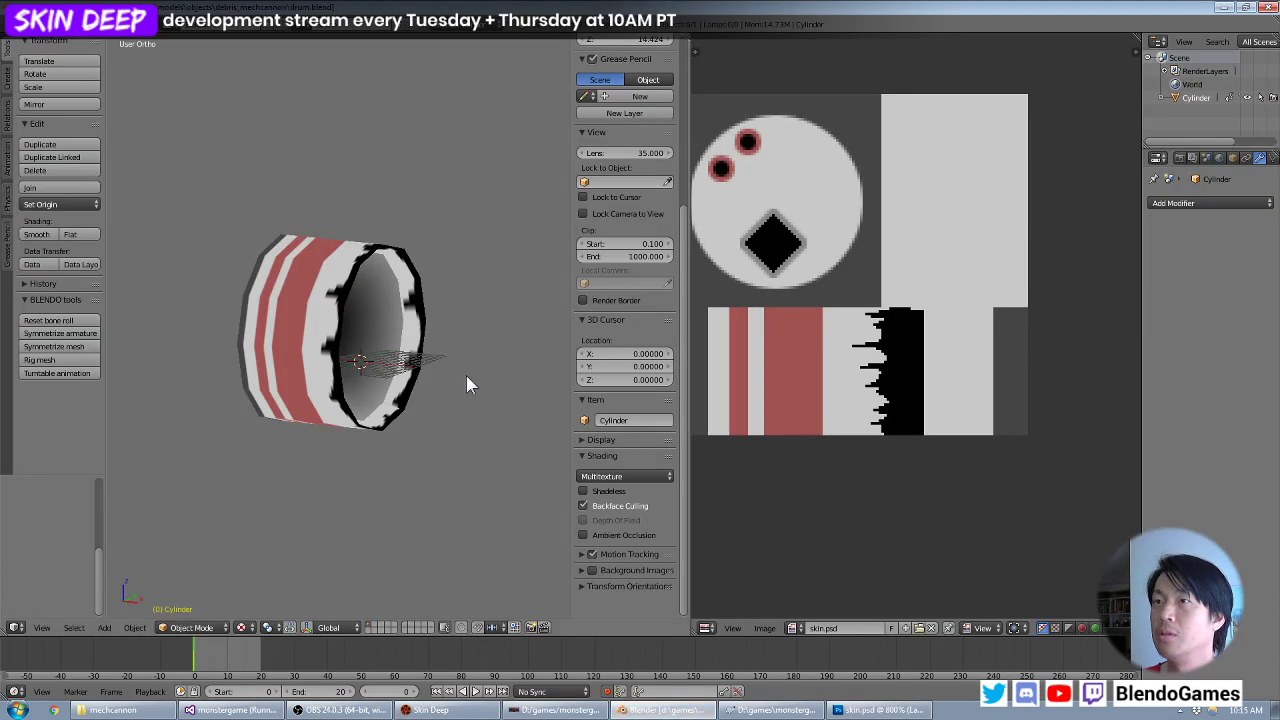
pyautogui.moveTo(331, 351); pyautogui.dragTo(346, 354, button='middle')
pyautogui.click(558, 711)
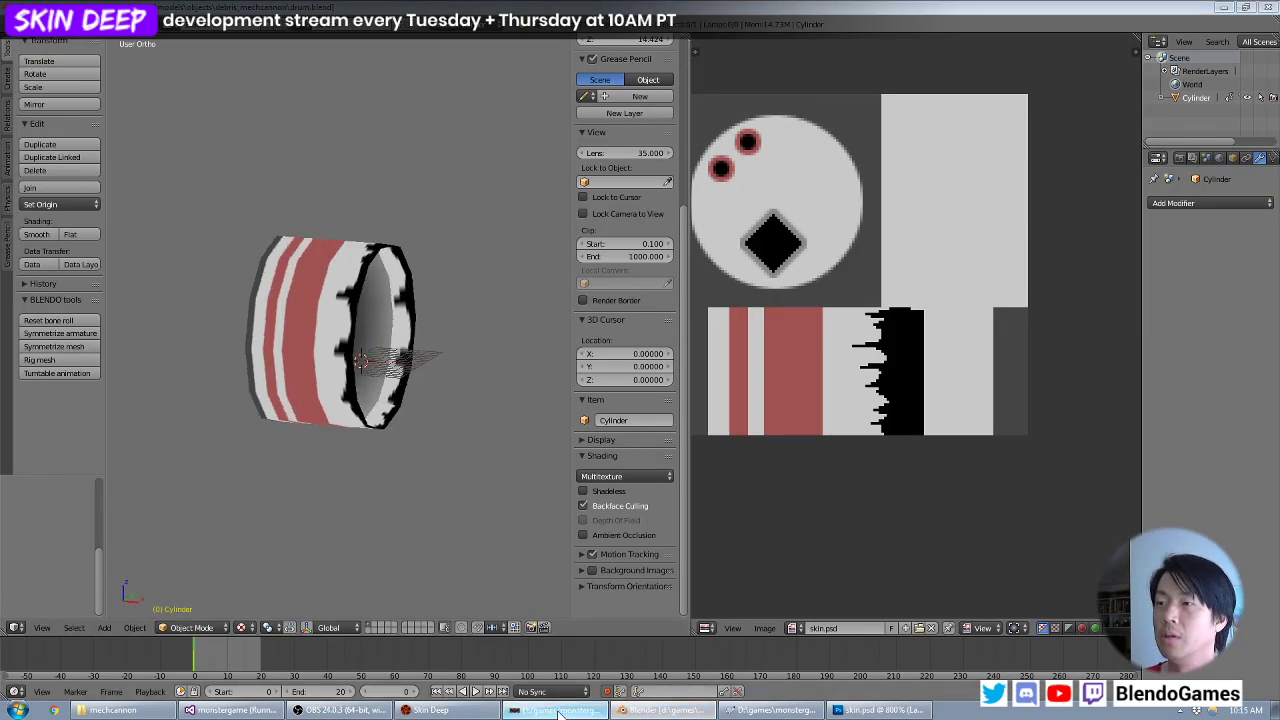
pyautogui.click(1268, 7)
pyautogui.click(18, 710)
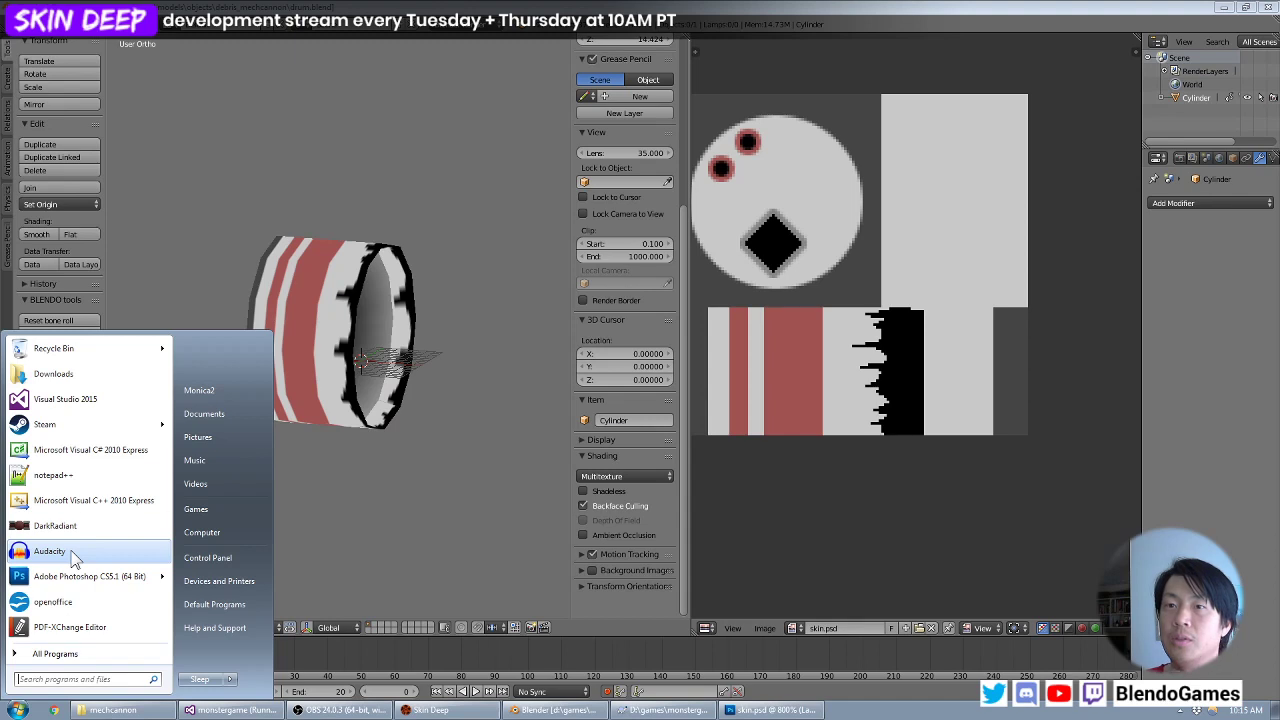
pyautogui.click(76, 527)
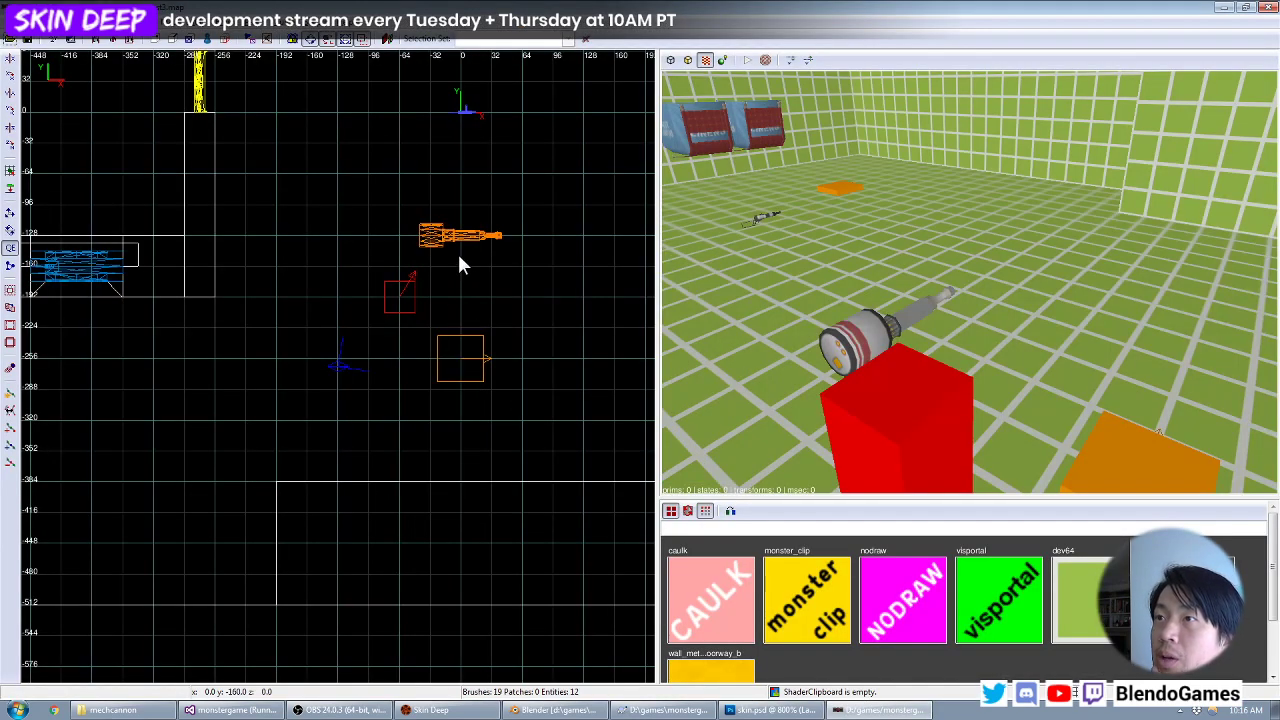
# Look for the drum model under objects/debris_mechcannon in the model chooser, and close the chooser without placing anything.
pyautogui.rightClick(458, 255)
pyautogui.click(510, 276)
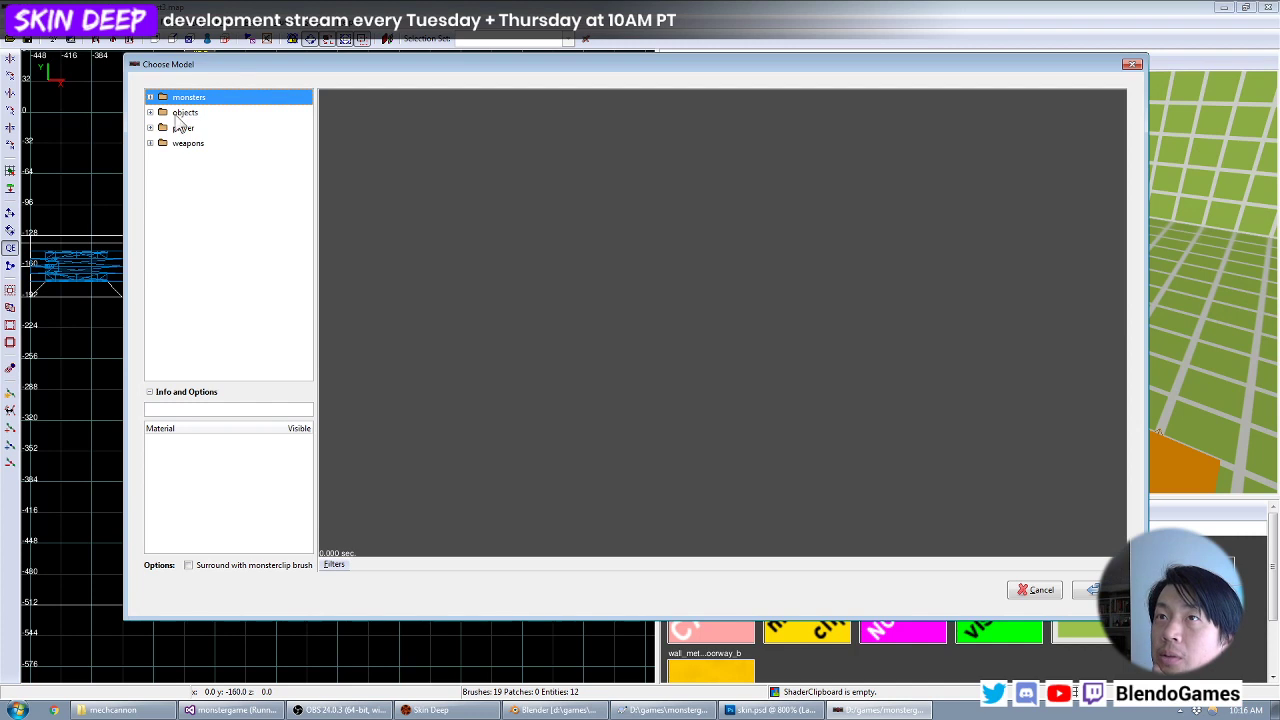
pyautogui.click(150, 112)
pyautogui.click(161, 281)
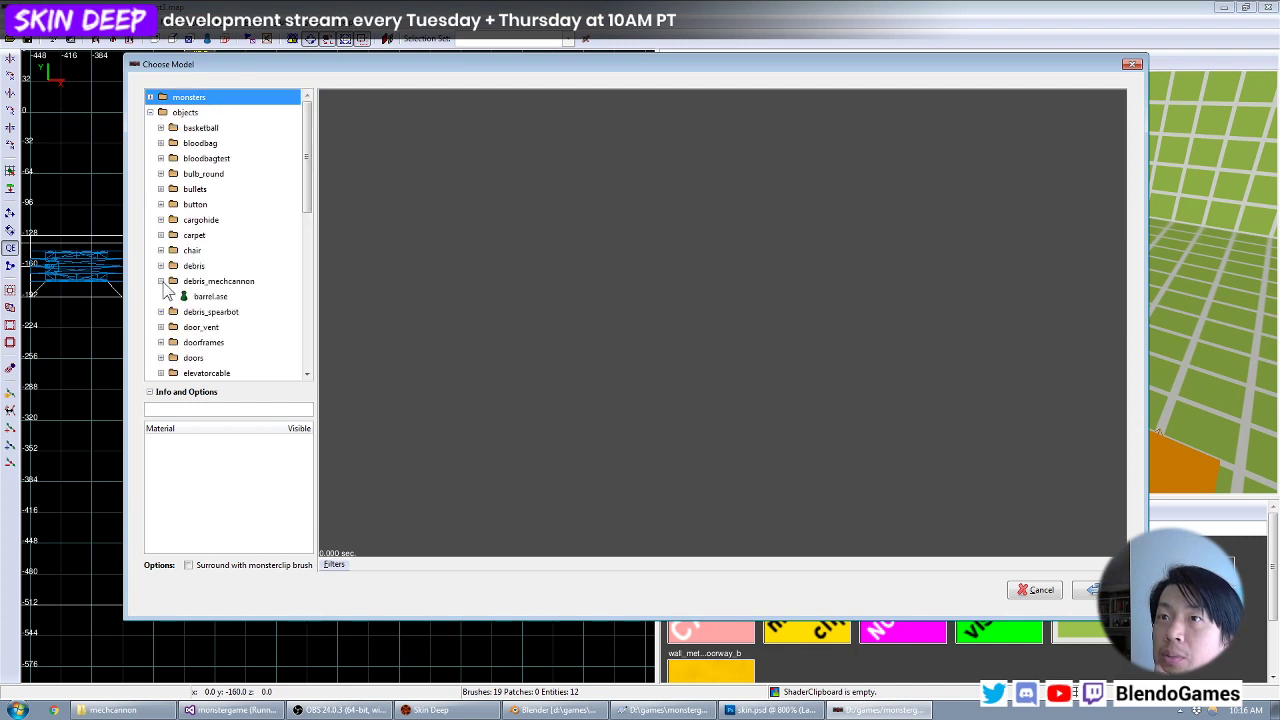
pyautogui.click(1045, 590)
# Switch to Blender, select the drum and try centring it with Geometry to Origin.
pyautogui.click(555, 710)
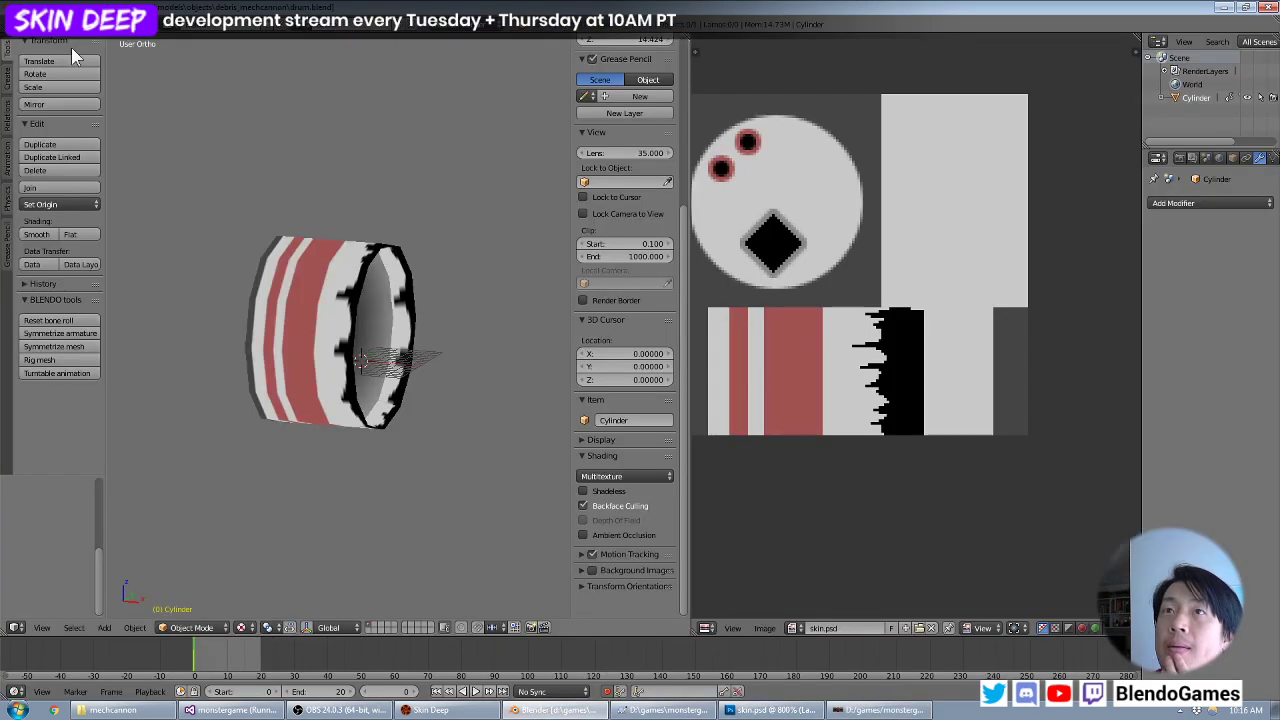
pyautogui.rightClick(309, 235)
pyautogui.click(40, 24)
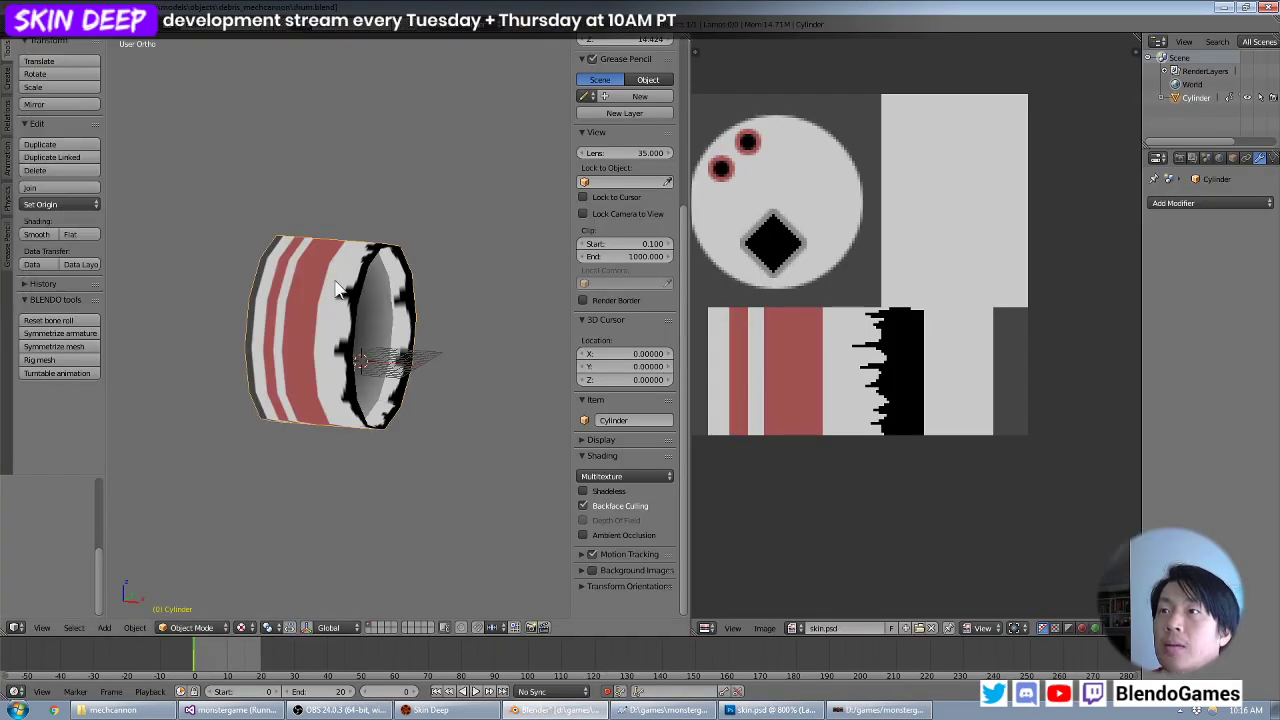
pyautogui.press('KP_1')
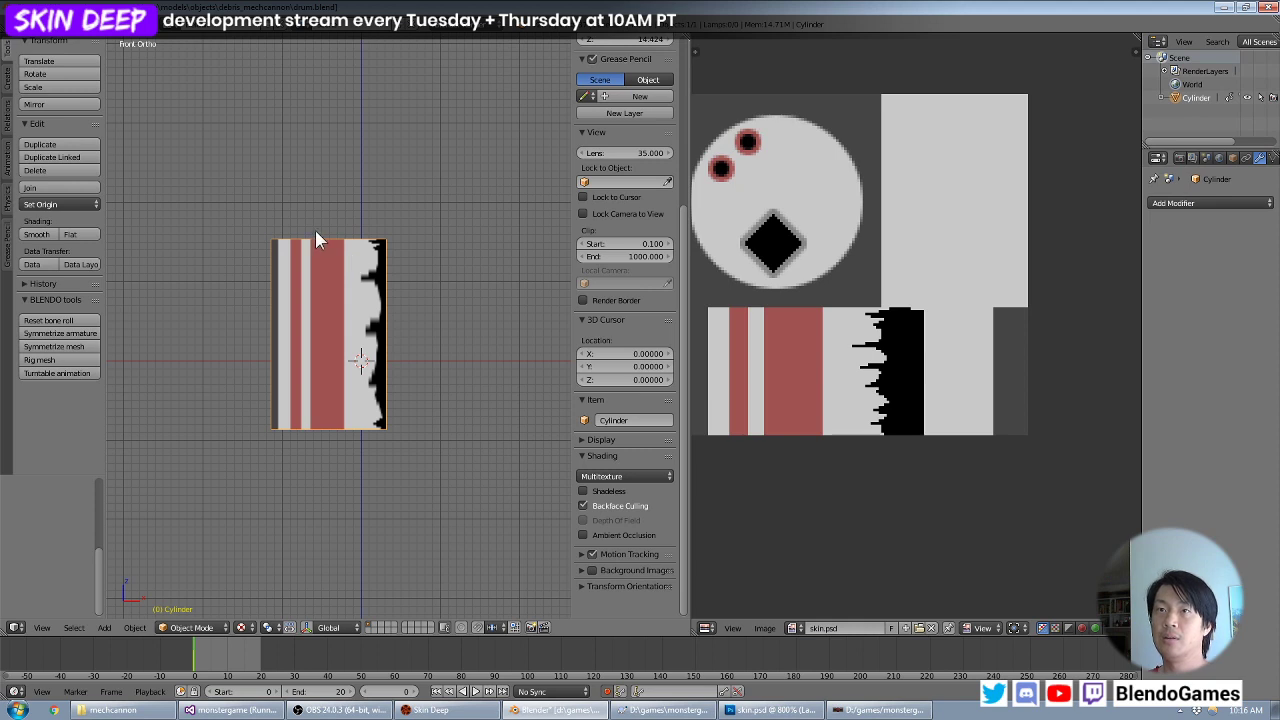
pyautogui.moveTo(315, 240); pyautogui.dragTo(171, 211, button='middle')
pyautogui.click(45, 205)
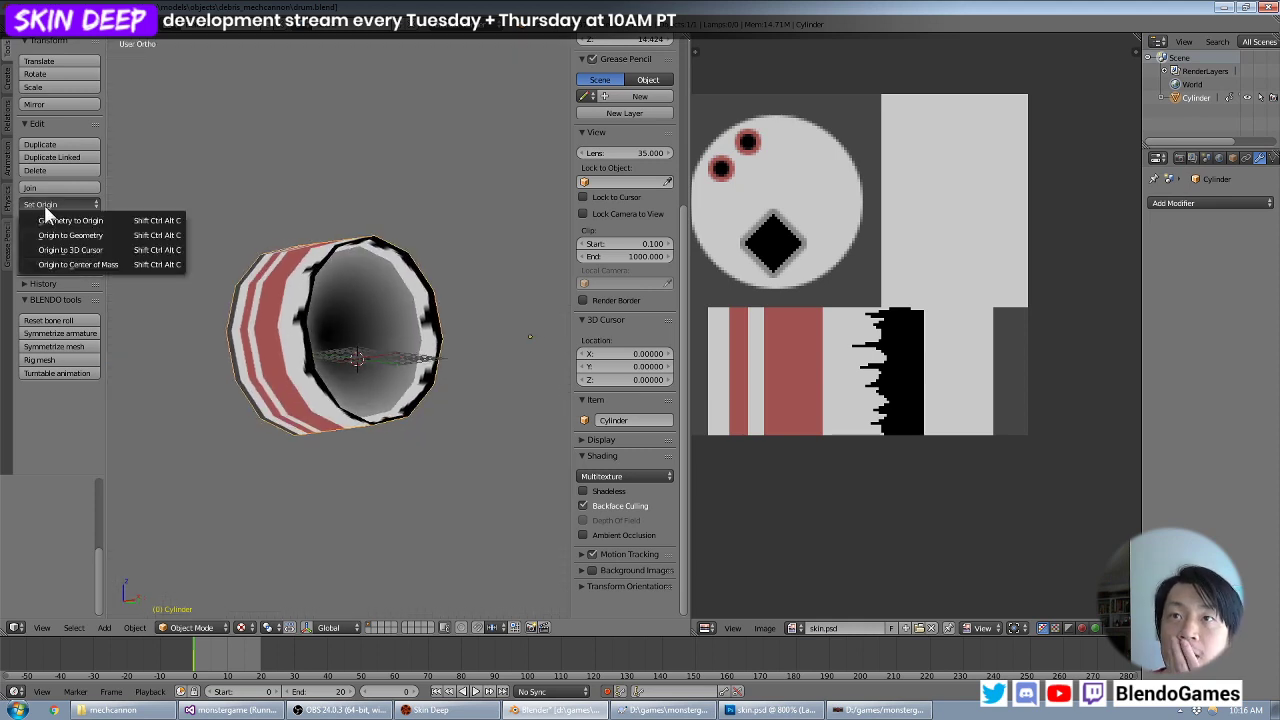
pyautogui.click(57, 221)
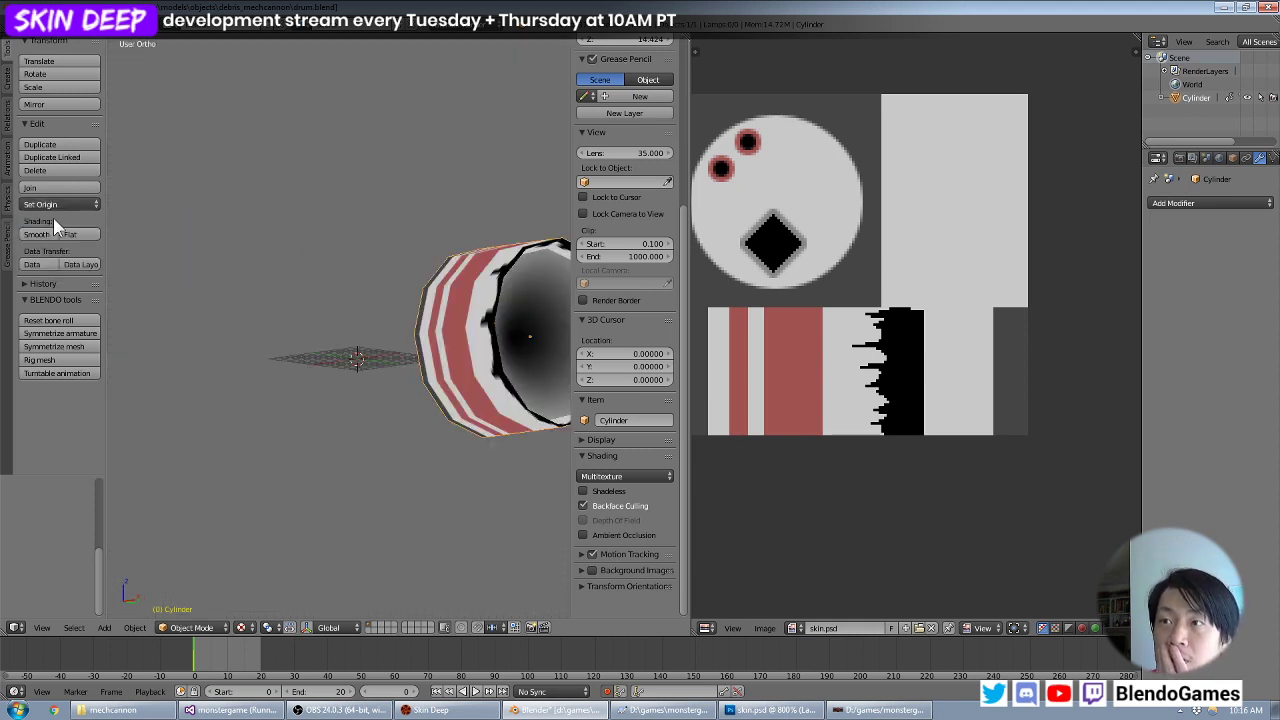
# Set the drum's origin to the 3D cursor and move its geometry onto that origin.
pyautogui.press('KP_1')
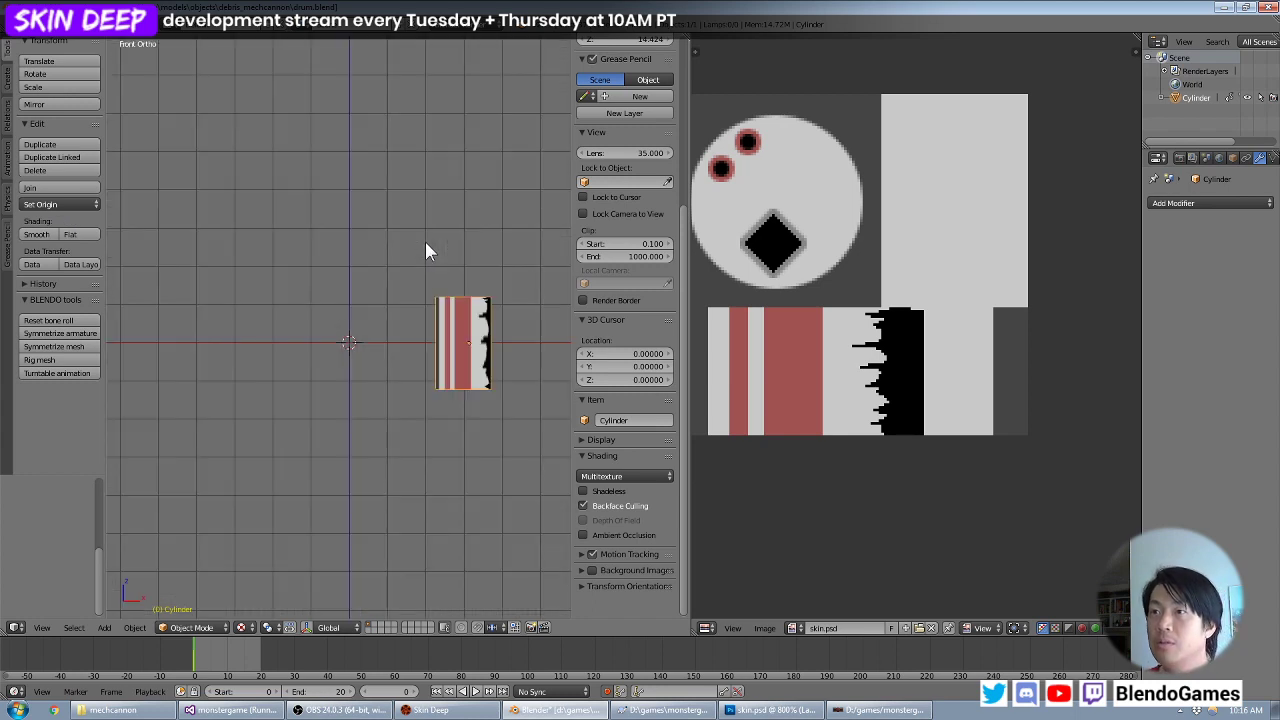
pyautogui.click(58, 204)
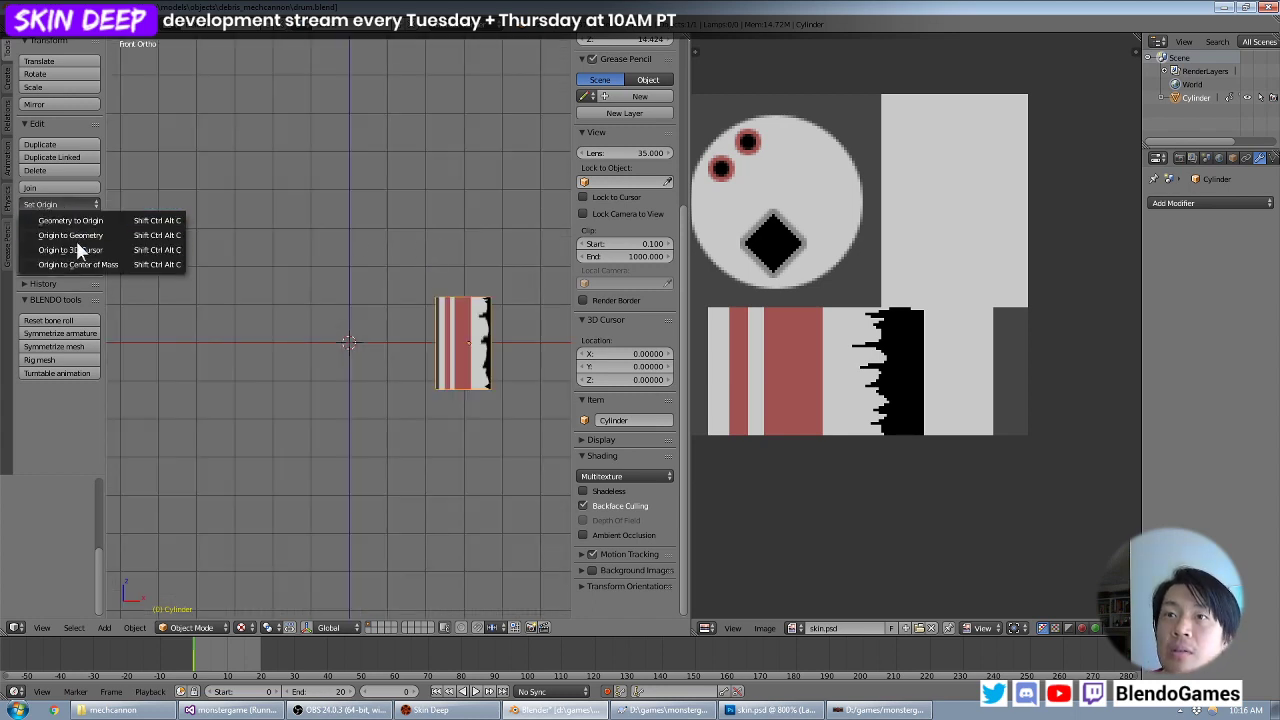
pyautogui.click(77, 250)
pyautogui.click(74, 205)
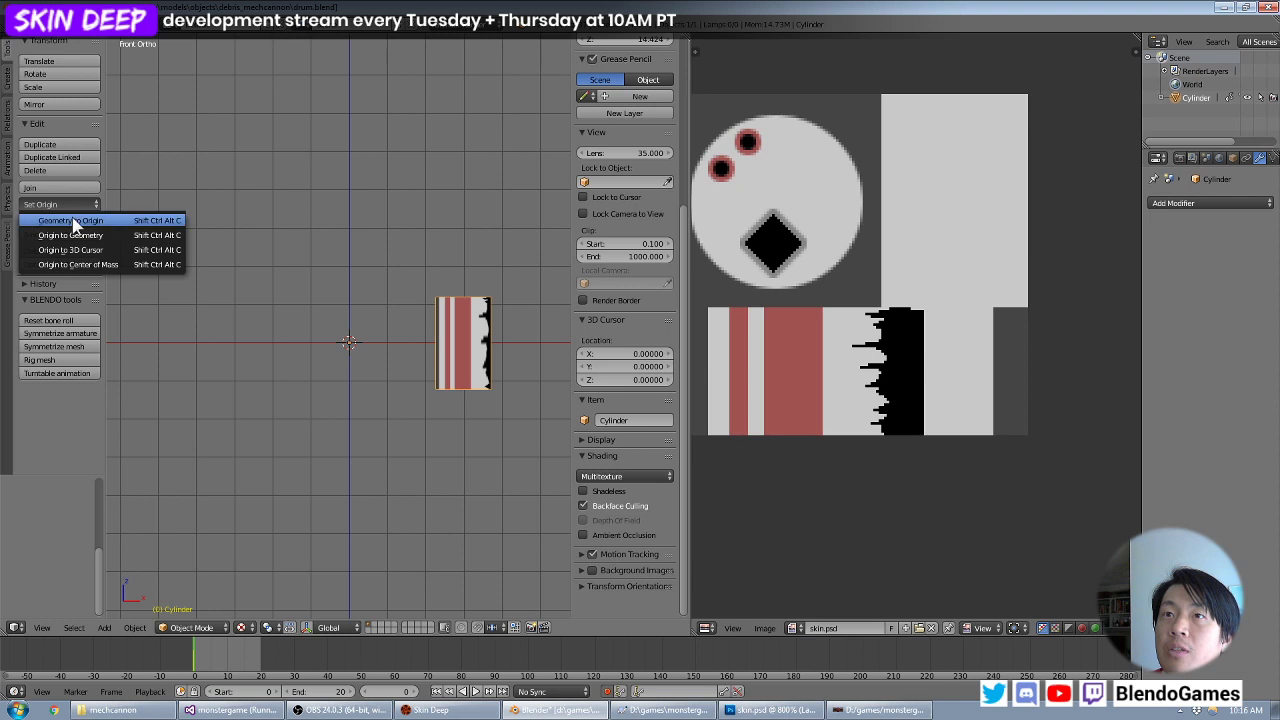
pyautogui.click(69, 220)
pyautogui.moveTo(443, 264); pyautogui.dragTo(281, 277, button='middle')
pyautogui.press('KP_1')
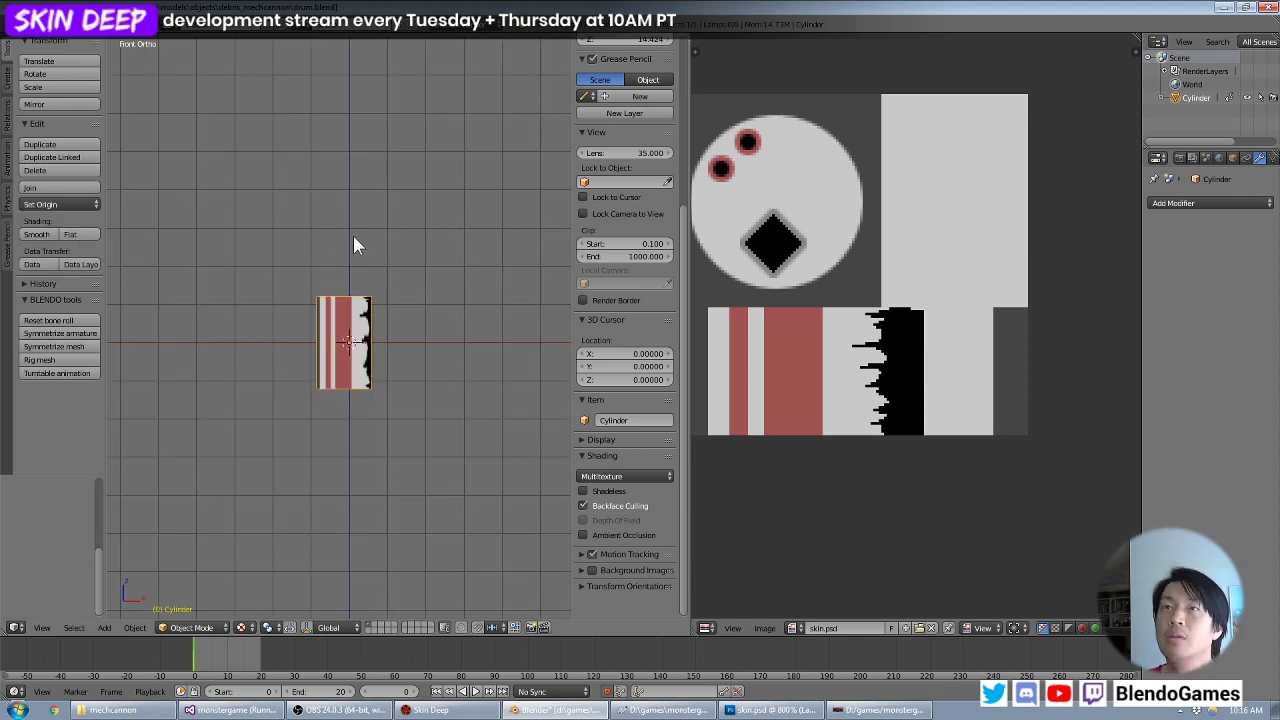
# Save drum.blend and export the drum as drum.ase to the debris_mechcannon folder, triangulated at scale 1.00.
pyautogui.press('space')
pyautogui.click(38, 24)
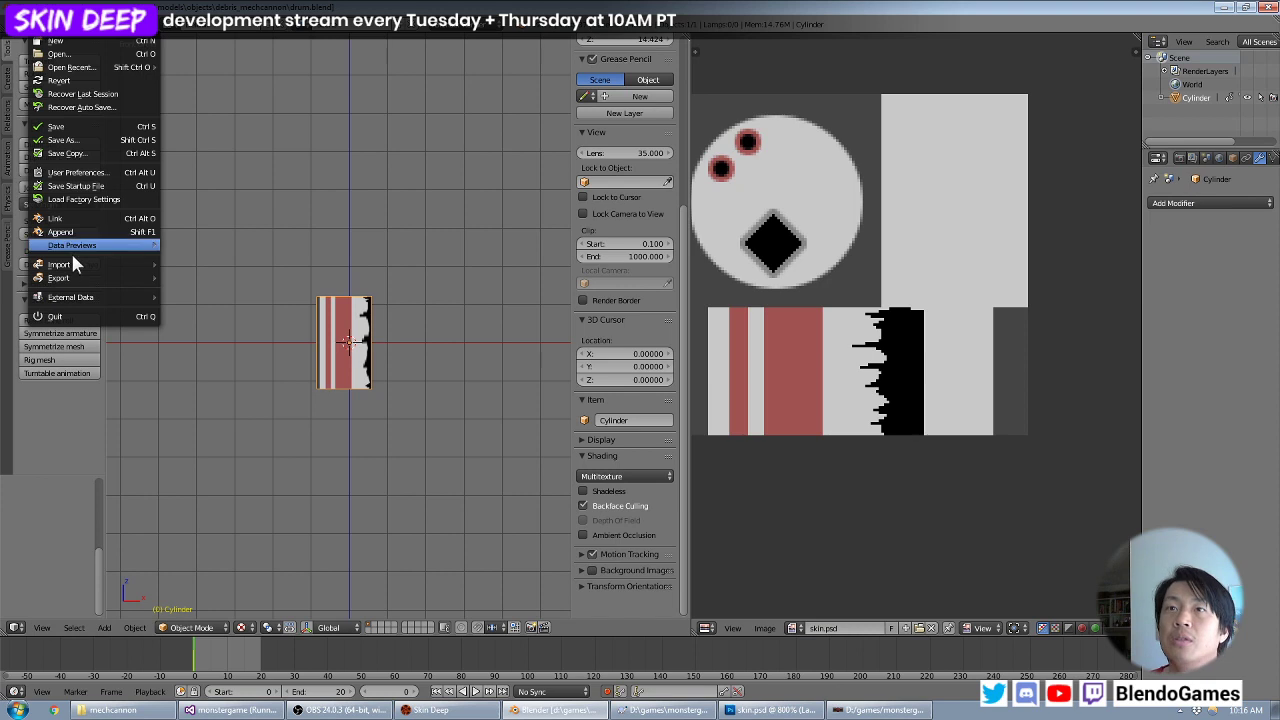
pyautogui.moveTo(93, 279)
pyautogui.click(214, 291)
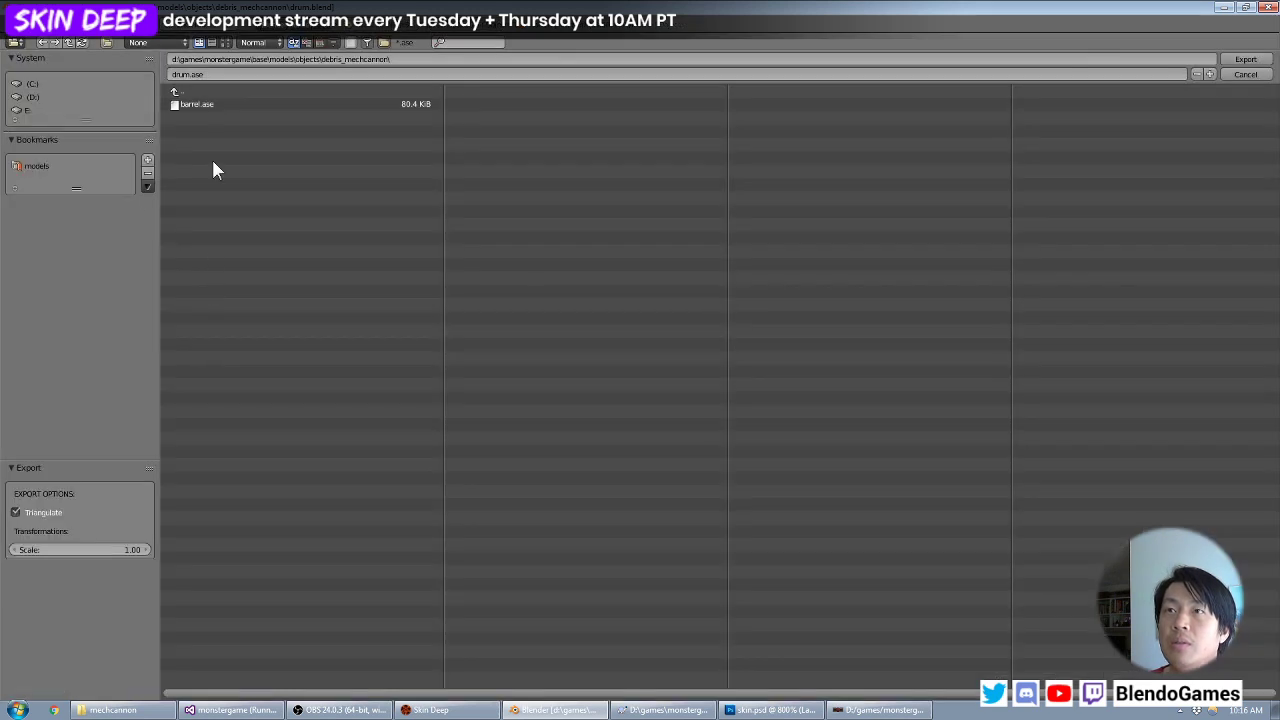
pyautogui.click(215, 75)
pyautogui.press('Return')
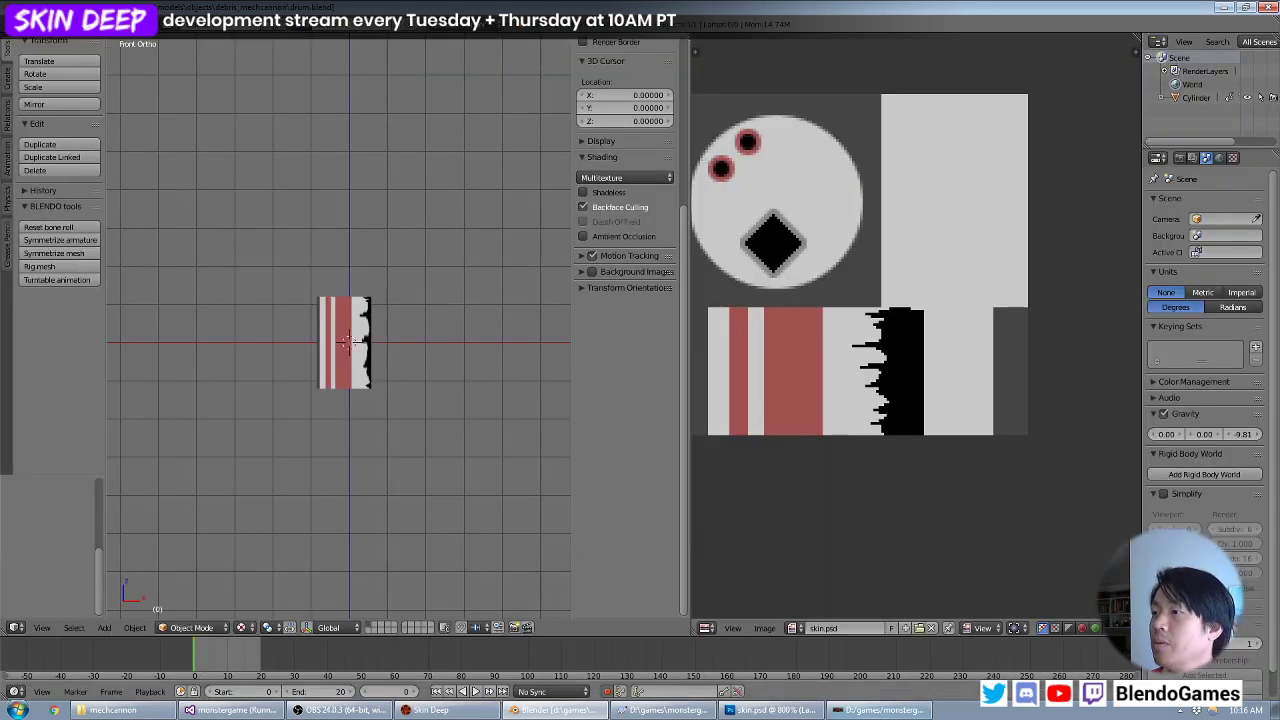
# Switch to DarkRadiant and check the model chooser's debris_mechcannon folder for drum.ase, closing the chooser without placing a model.
pyautogui.hotkey('alt', 'Tab')
pyautogui.rightClick(461, 270)
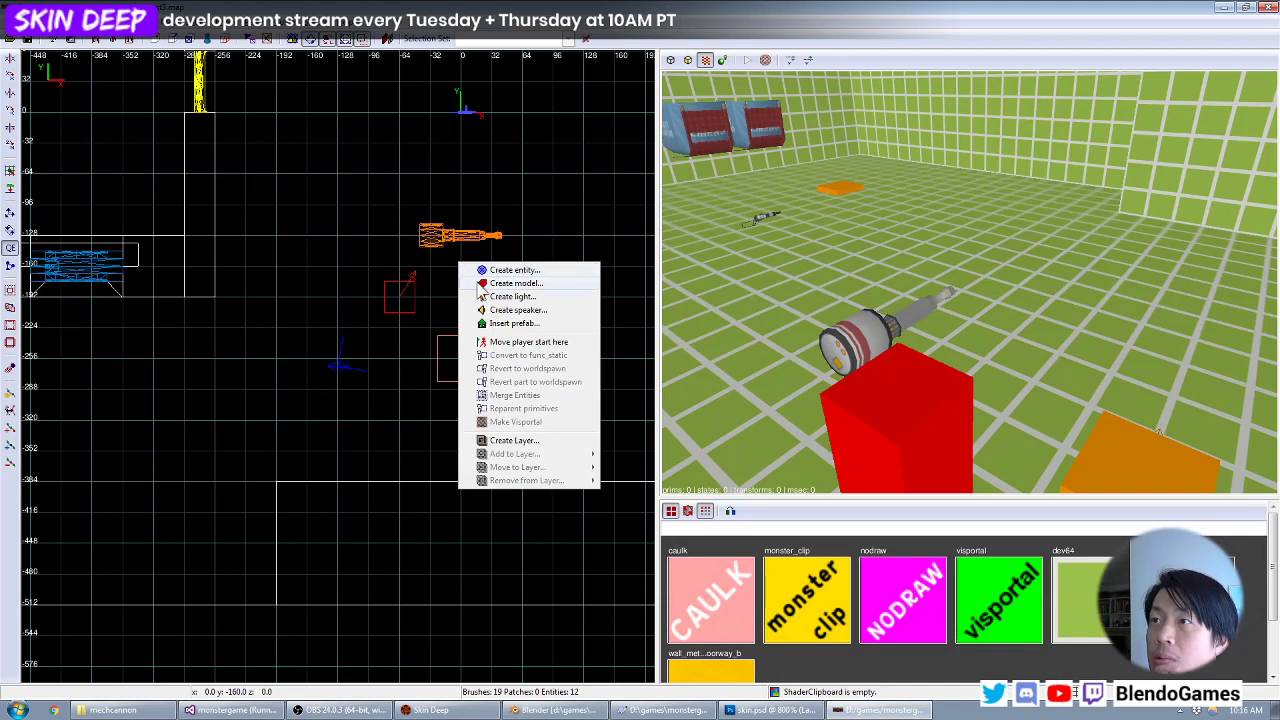
pyautogui.click(479, 285)
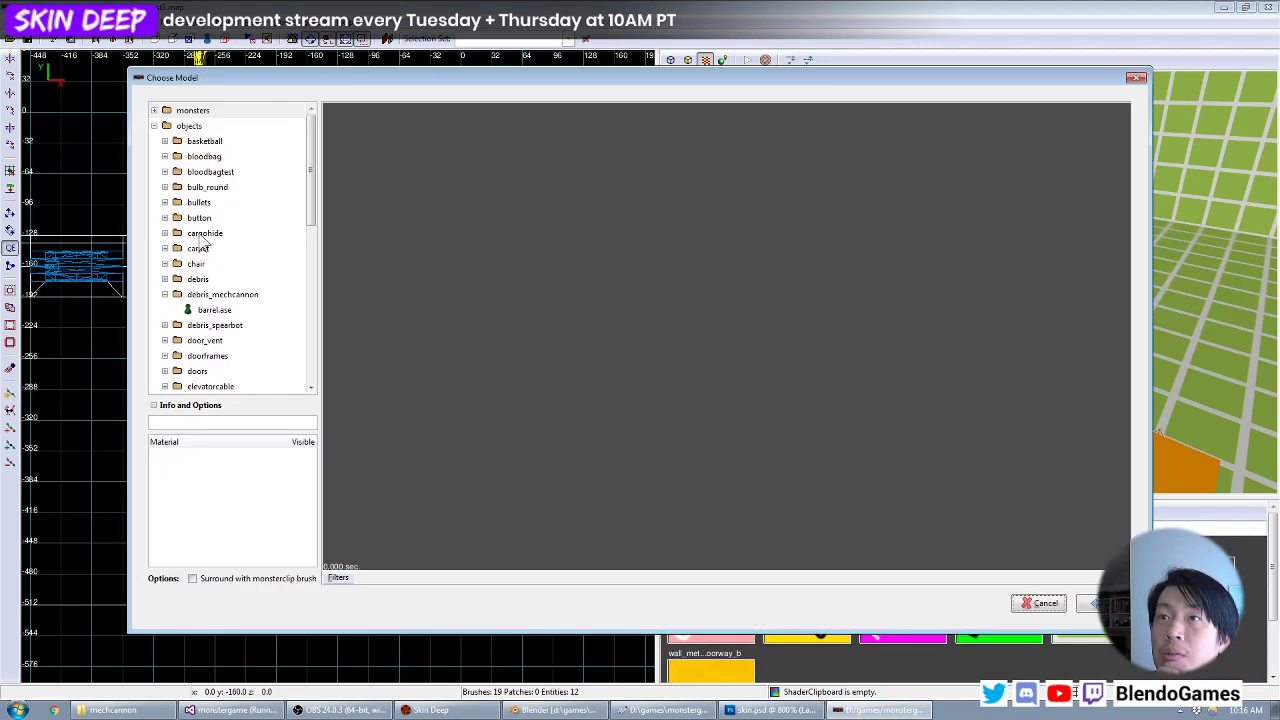
pyautogui.click(1040, 603)
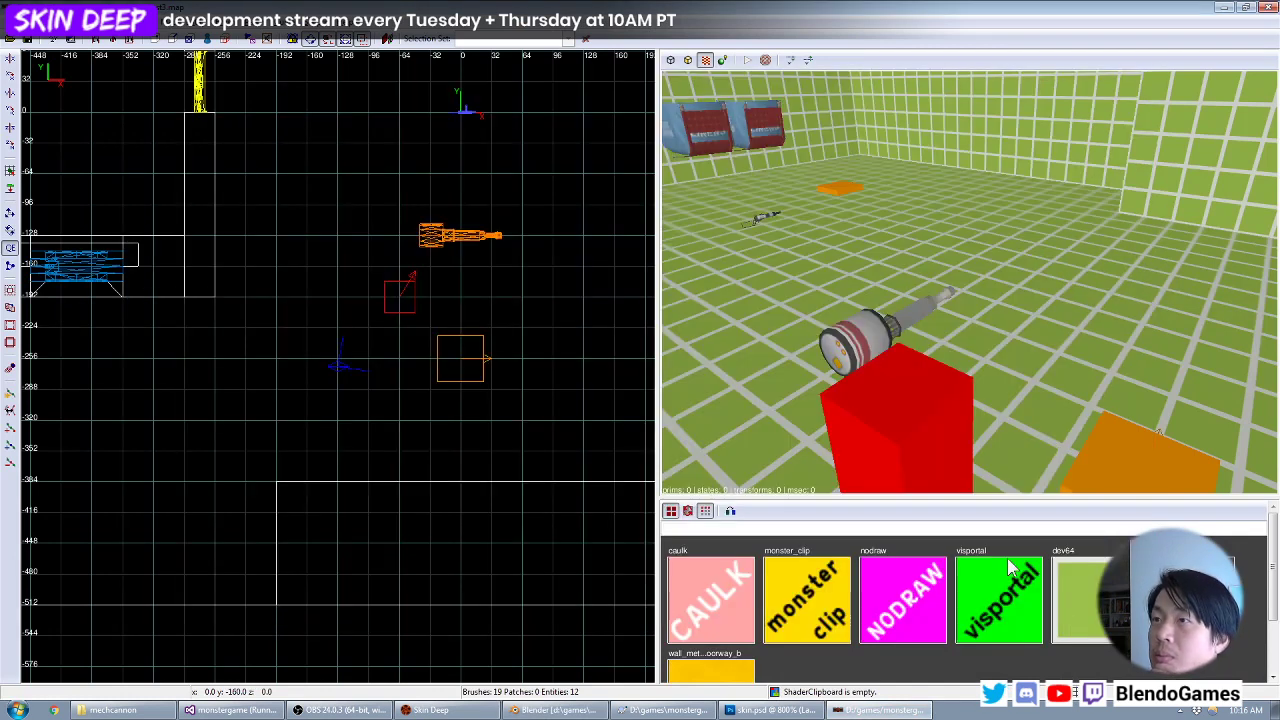
pyautogui.rightClick(452, 290)
pyautogui.click(474, 302)
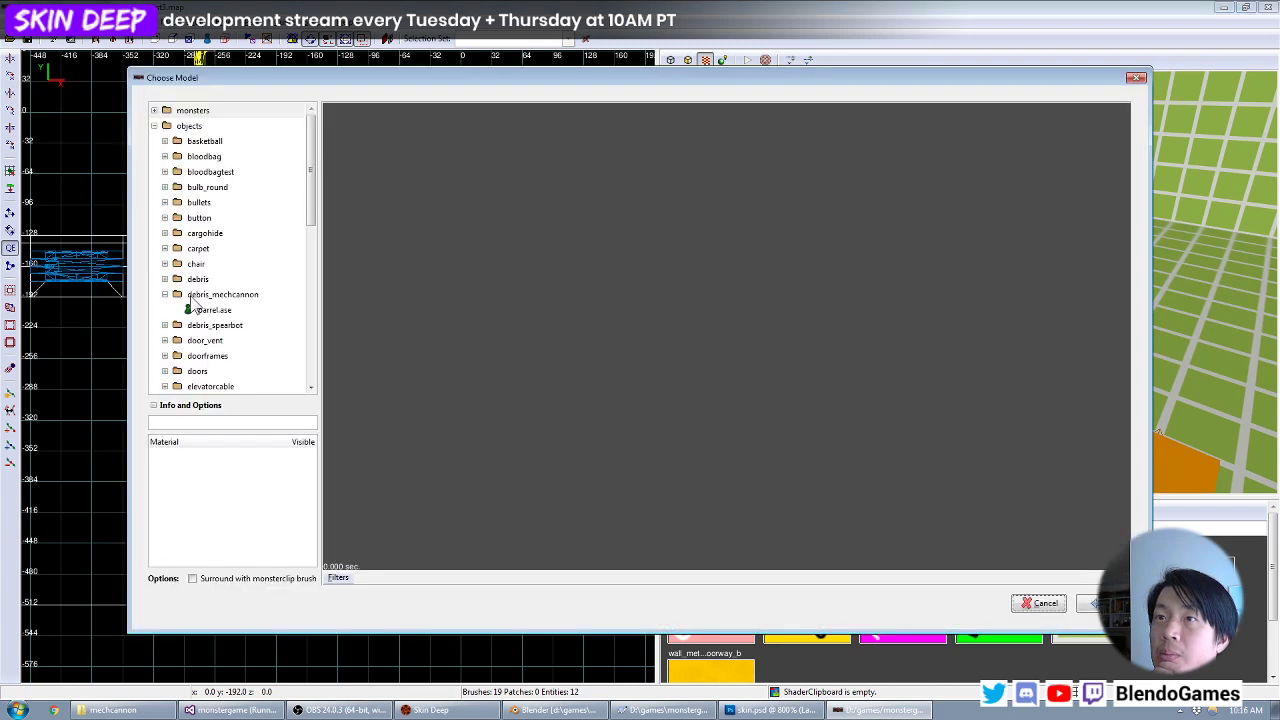
pyautogui.click(1058, 605)
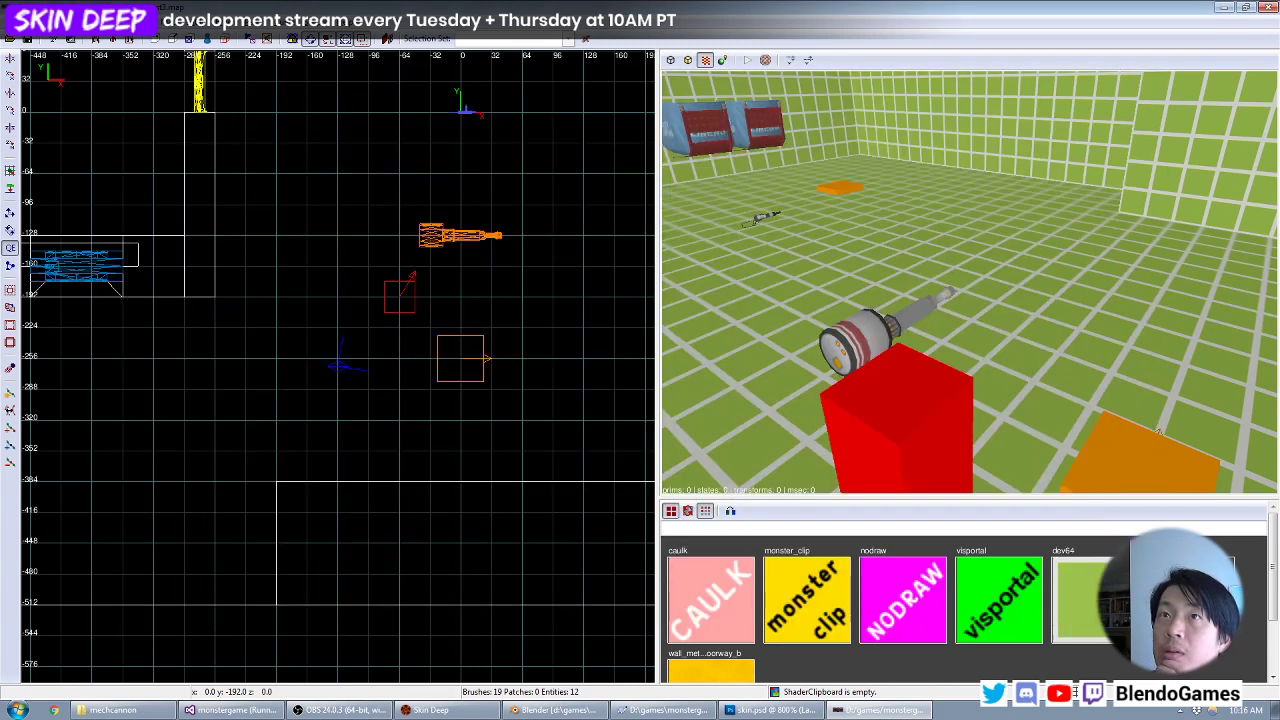
# Reload the models, place drum.ase from objects/debris_mechcannon beside the cannon in the map, and lower it to just above the cannon.
pyautogui.click(12, 40)
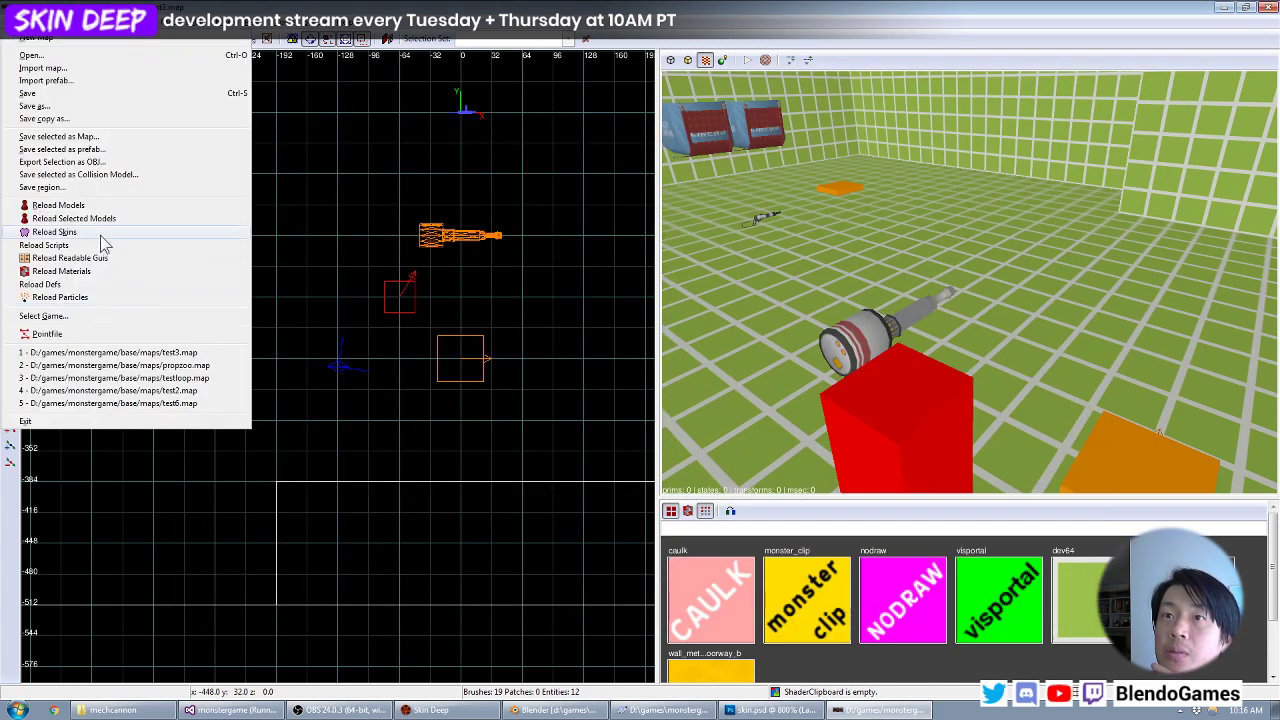
pyautogui.click(97, 204)
pyautogui.rightClick(455, 287)
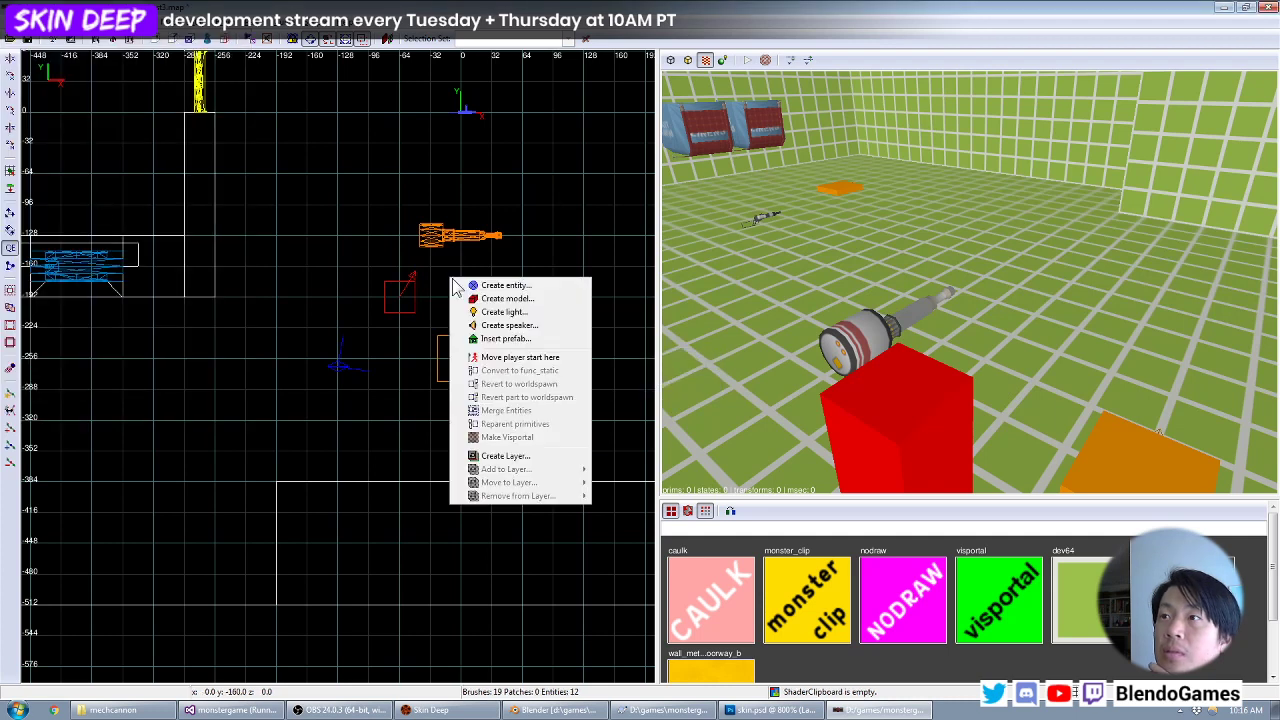
pyautogui.click(490, 298)
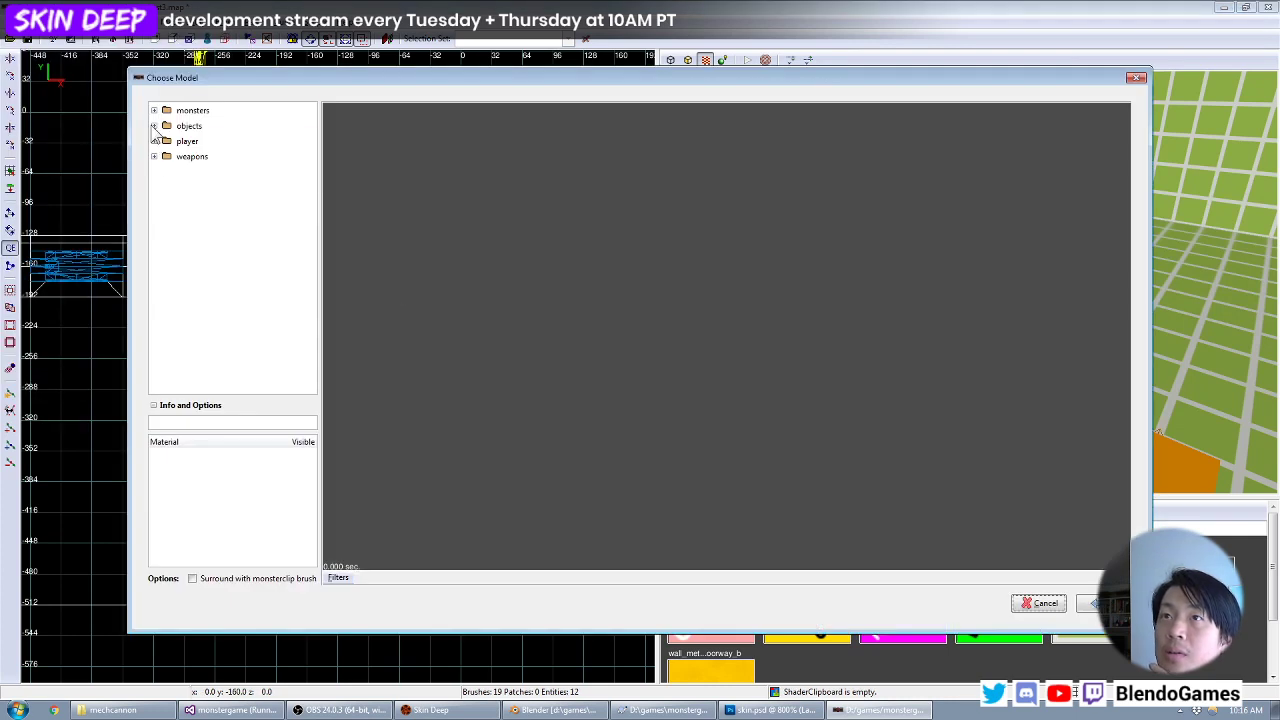
pyautogui.click(154, 126)
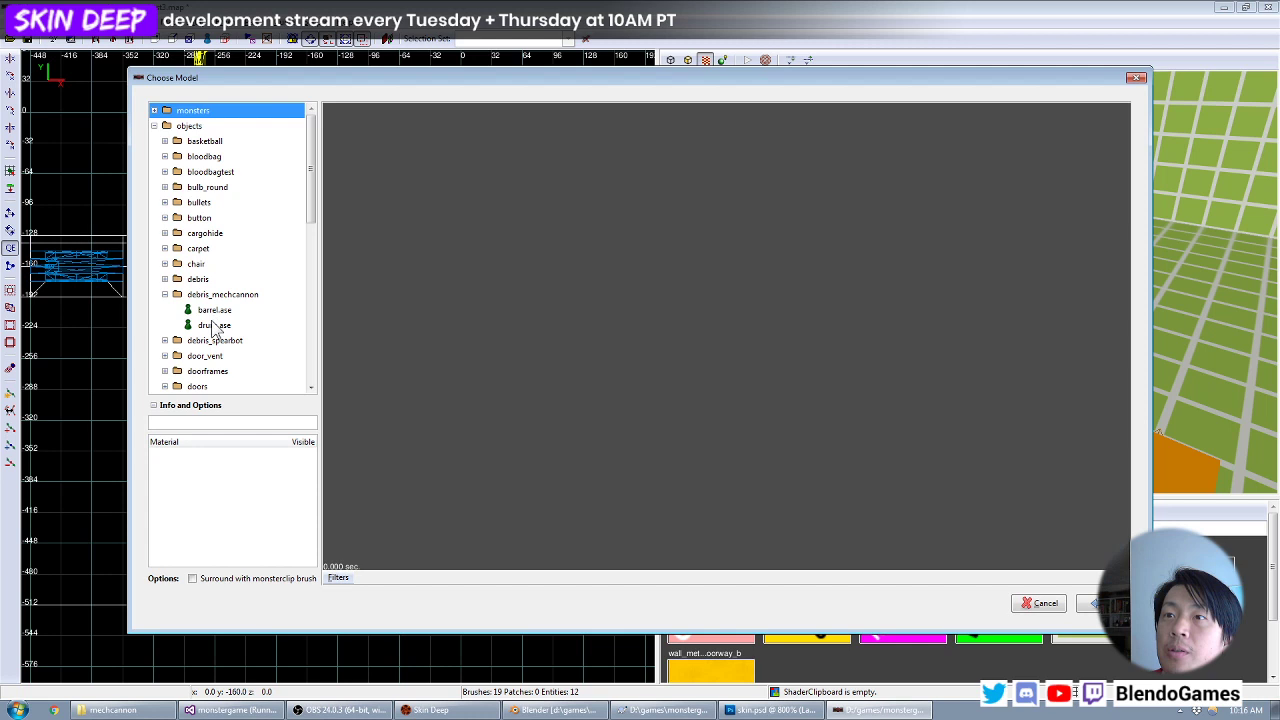
pyautogui.click(213, 326)
pyautogui.moveTo(699, 333); pyautogui.dragTo(912, 502)
pyautogui.click(1090, 606)
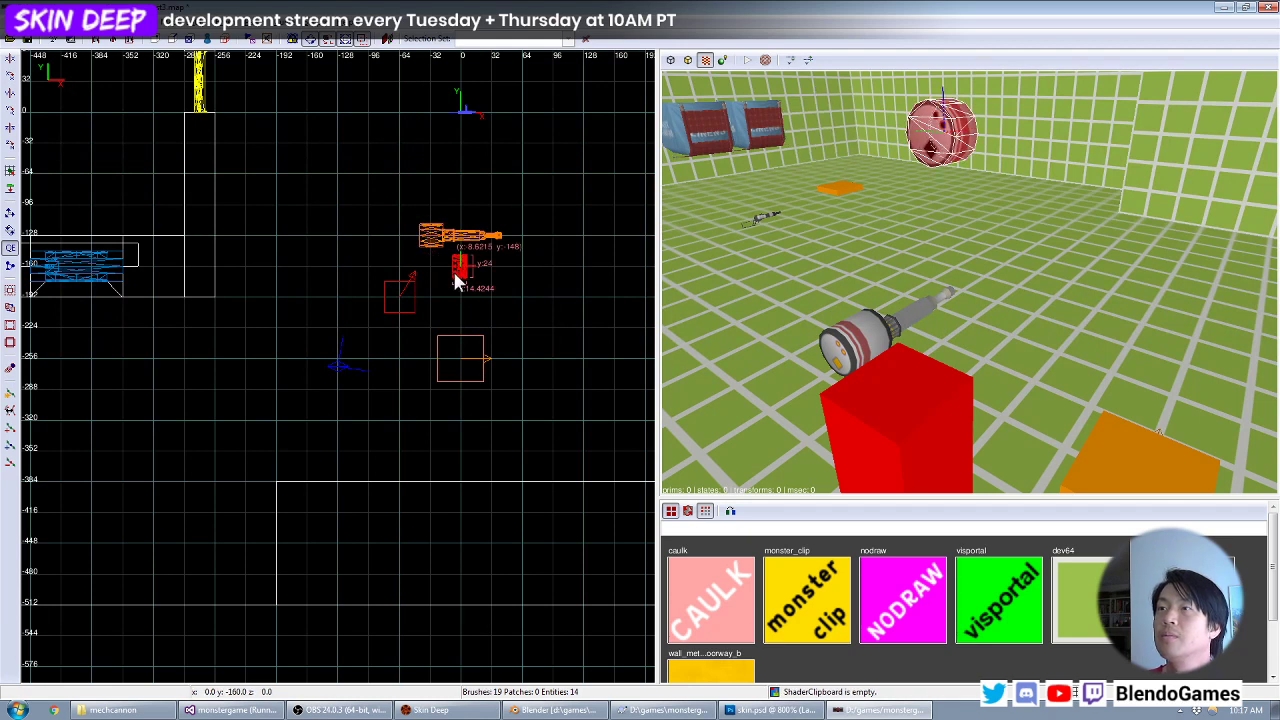
pyautogui.hotkey('ctrl', 'Tab')
pyautogui.moveTo(343, 373); pyautogui.dragTo(342, 432)
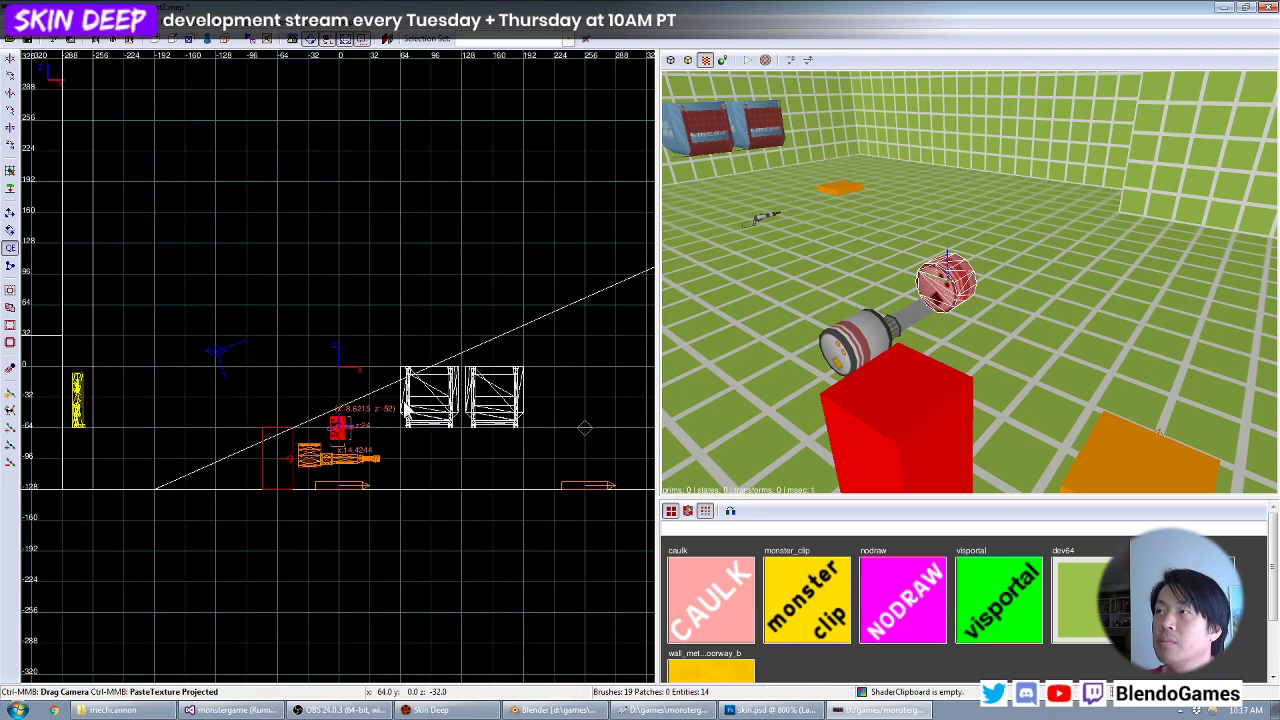
# Switch to Skin Deep, load the test map through the console, and examine the drum from its open end and side.
pyautogui.click(440, 710)
pyautogui.press('`')
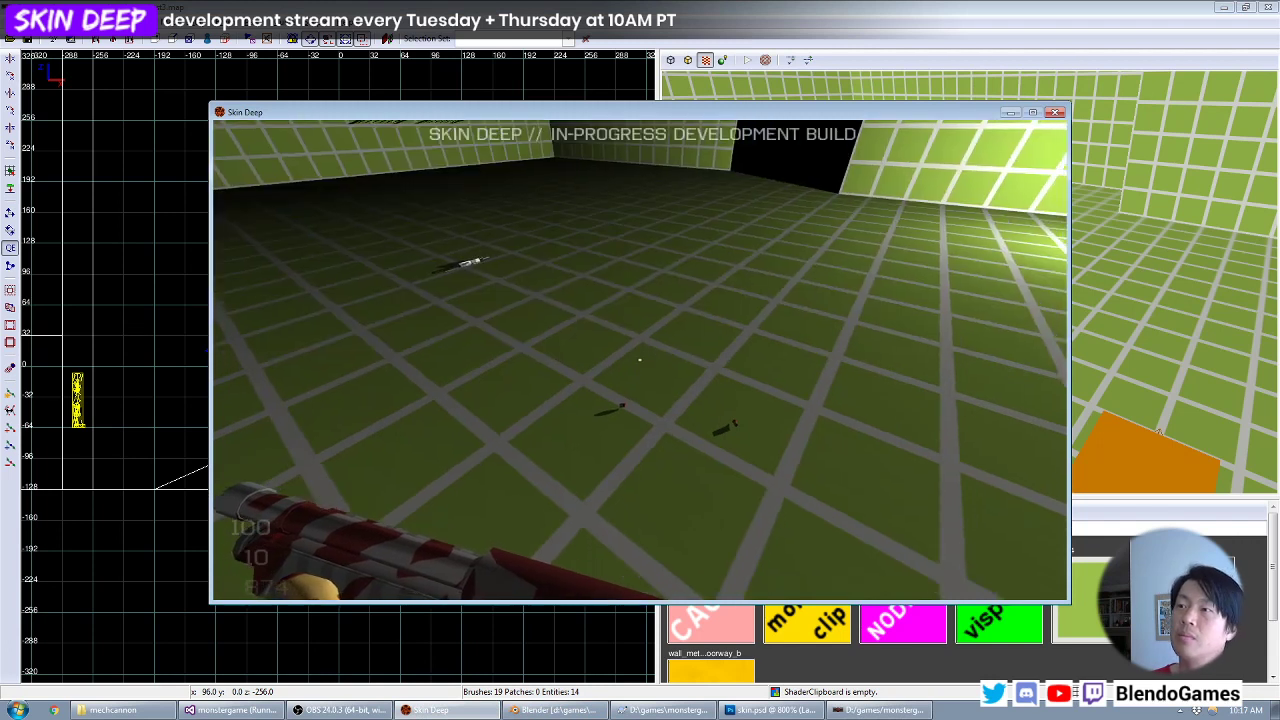
pyautogui.press('`')
pyautogui.write('map test')
pyautogui.press('Return')
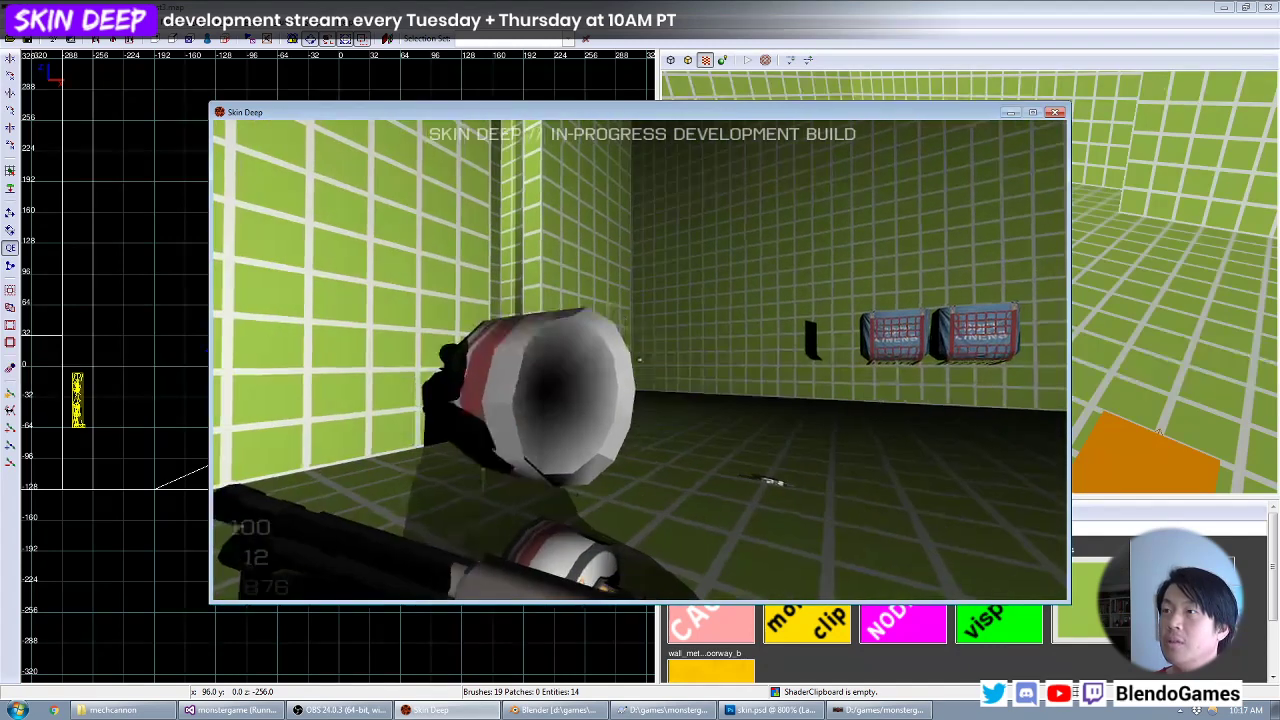
pyautogui.press('d')
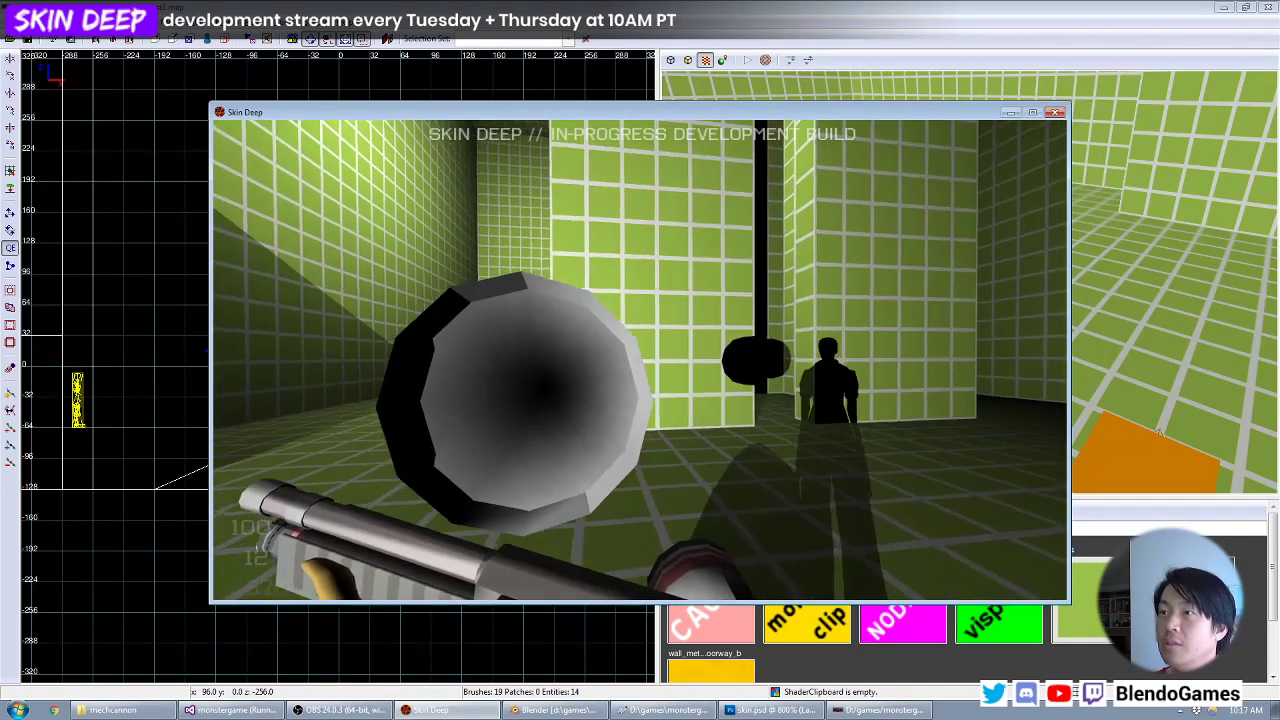
pyautogui.press('a')
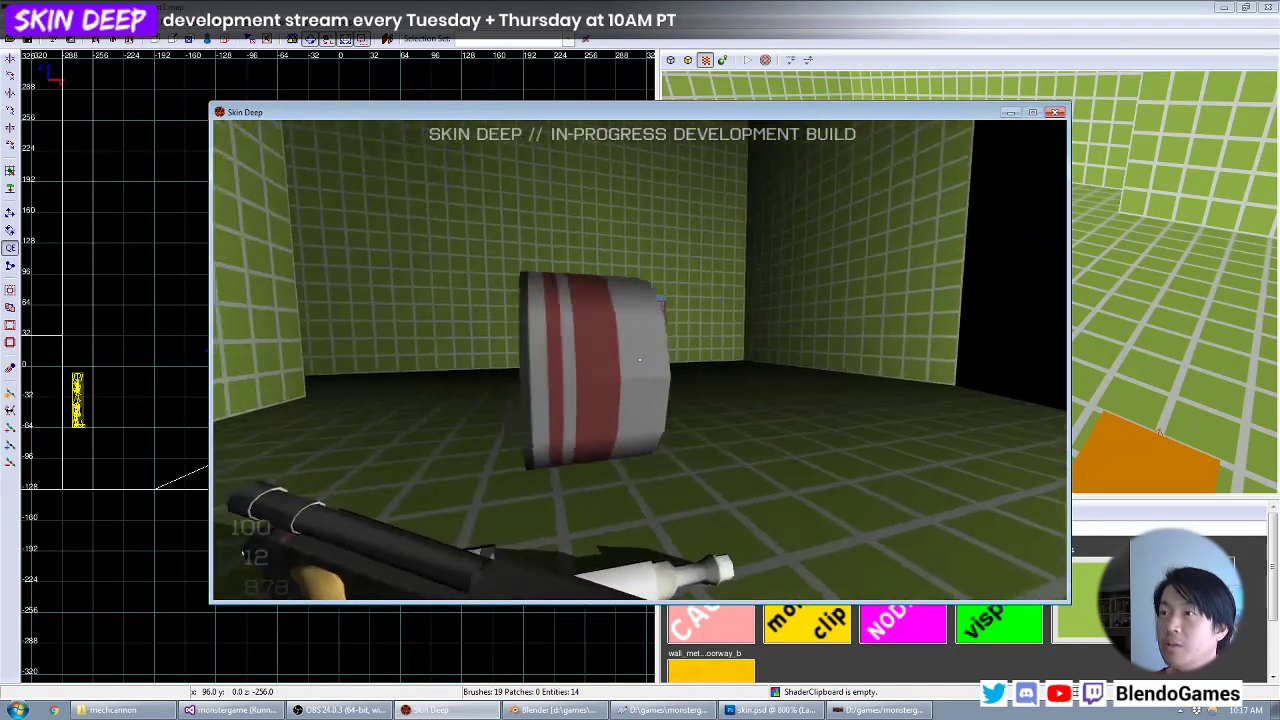
pyautogui.press('`')
pyautogui.hotkey('alt', 'Tab')
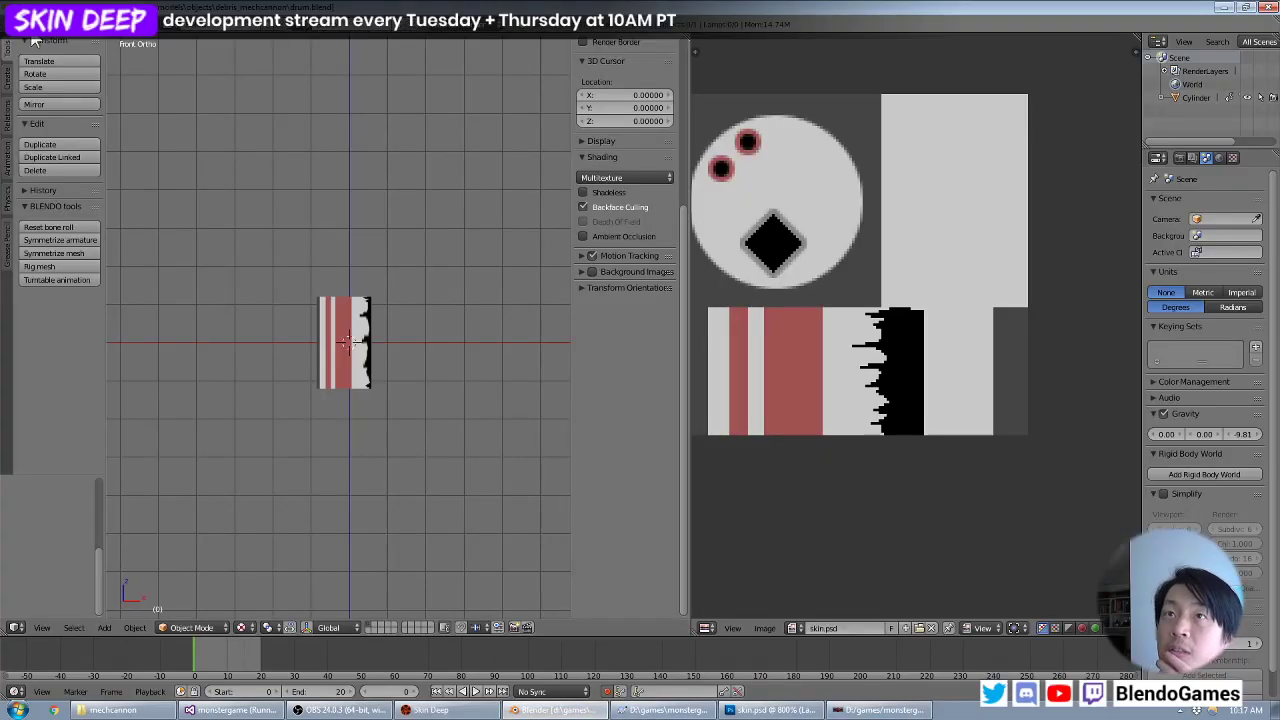
# Switch to Photoshop and save the texture as a Targa copy over skin.tga at 32 bits/pixel with alpha channels.
pyautogui.click(770, 710)
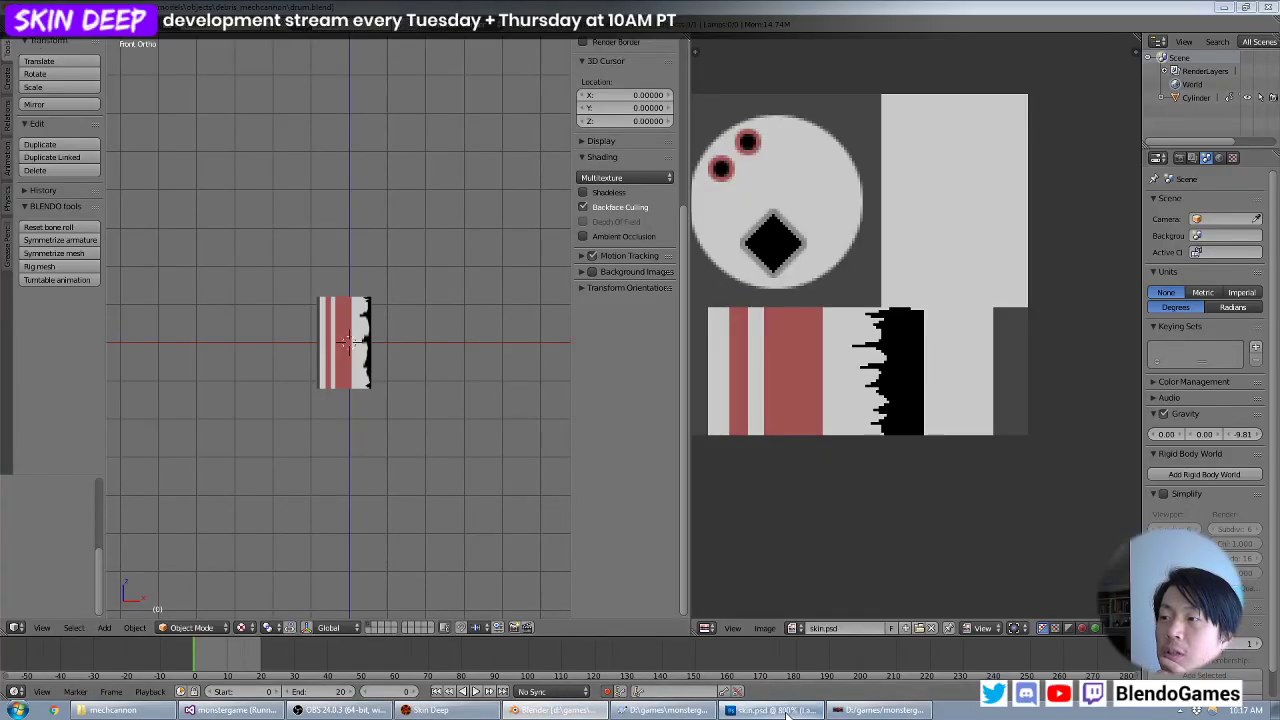
pyautogui.click(38, 12)
pyautogui.click(60, 137)
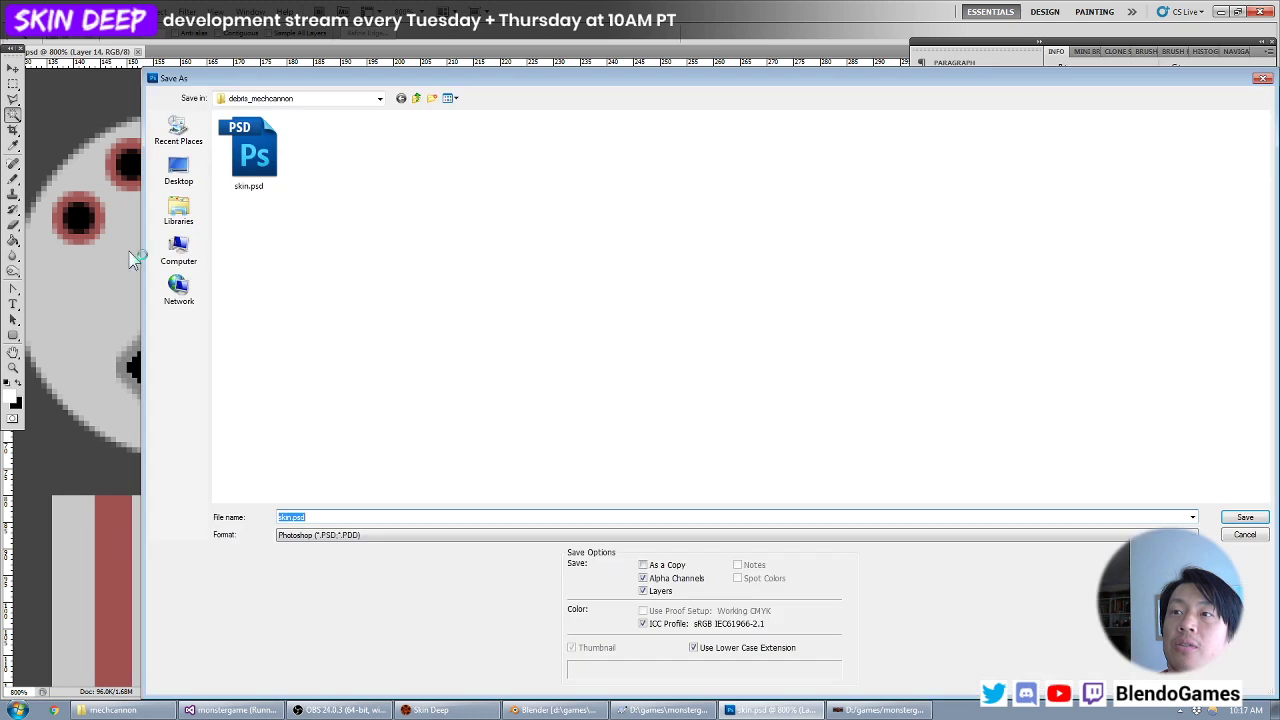
pyautogui.click(292, 535)
pyautogui.click(300, 514)
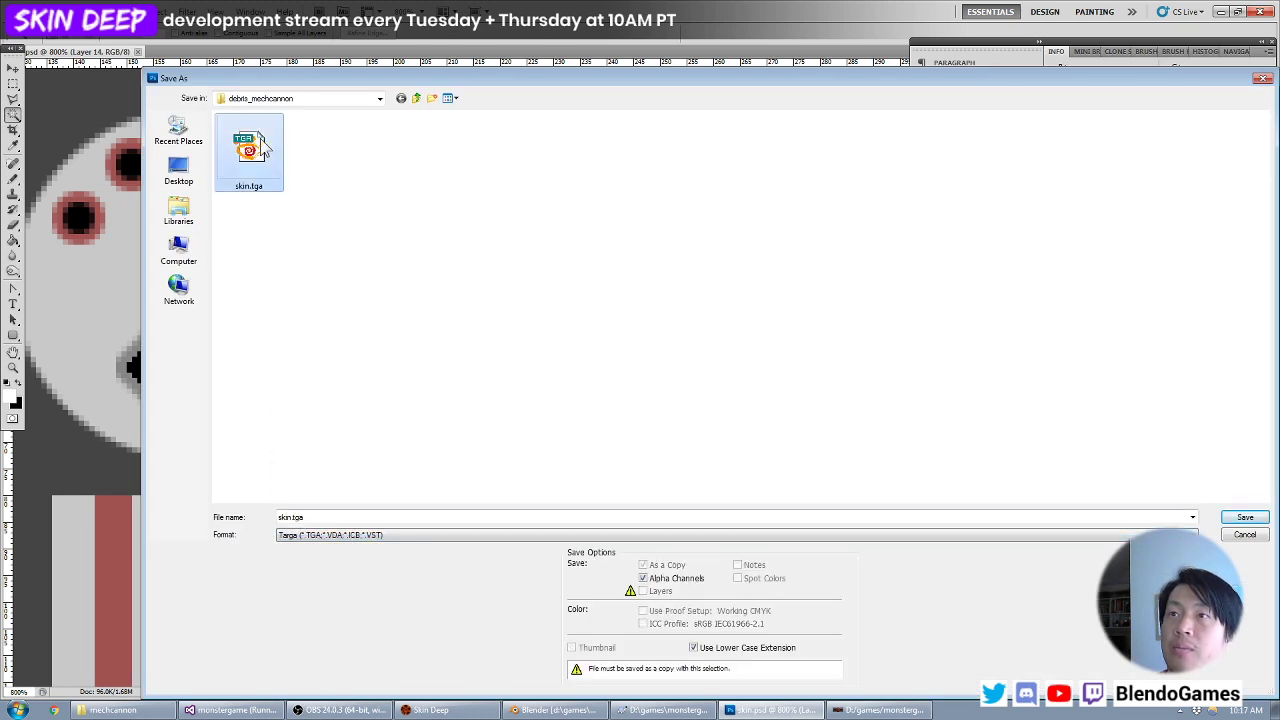
pyautogui.press('Return')
pyautogui.click(615, 269)
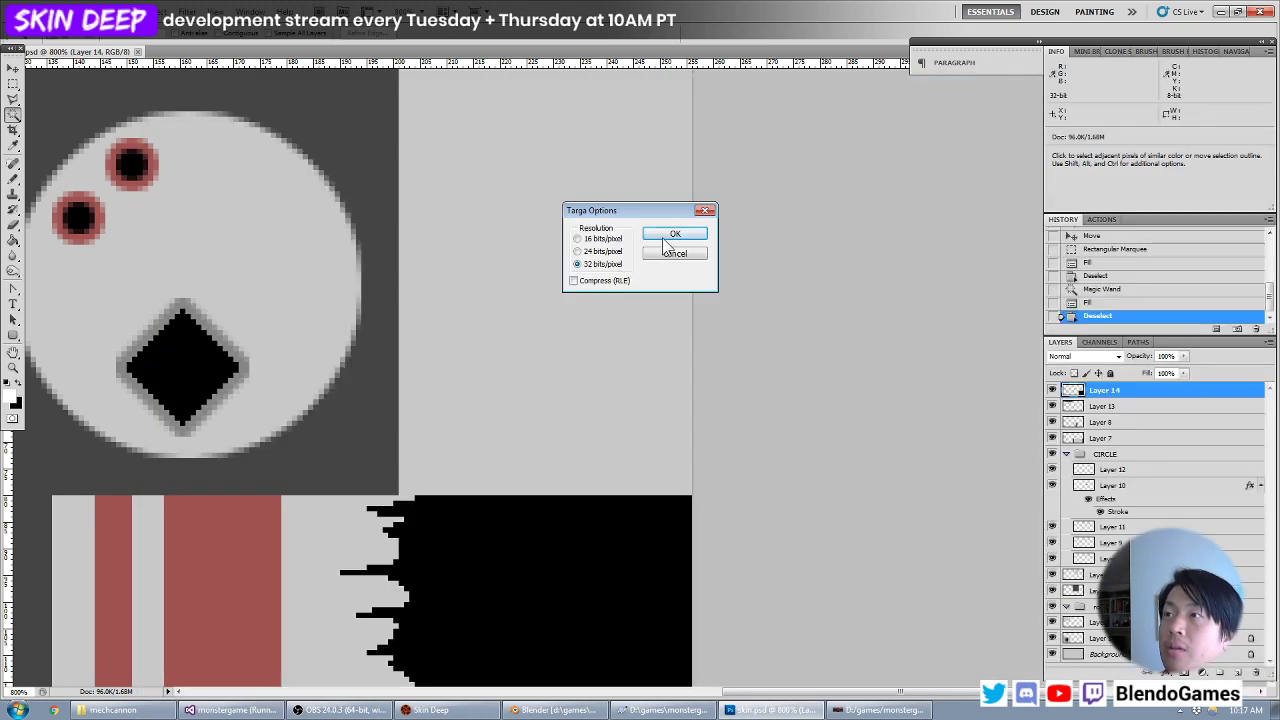
pyautogui.click(672, 236)
# Switch to Skin Deep, reload the changed assets, and examine the drum's torn edge and interior up close and from several angles.
pyautogui.click(810, 712)
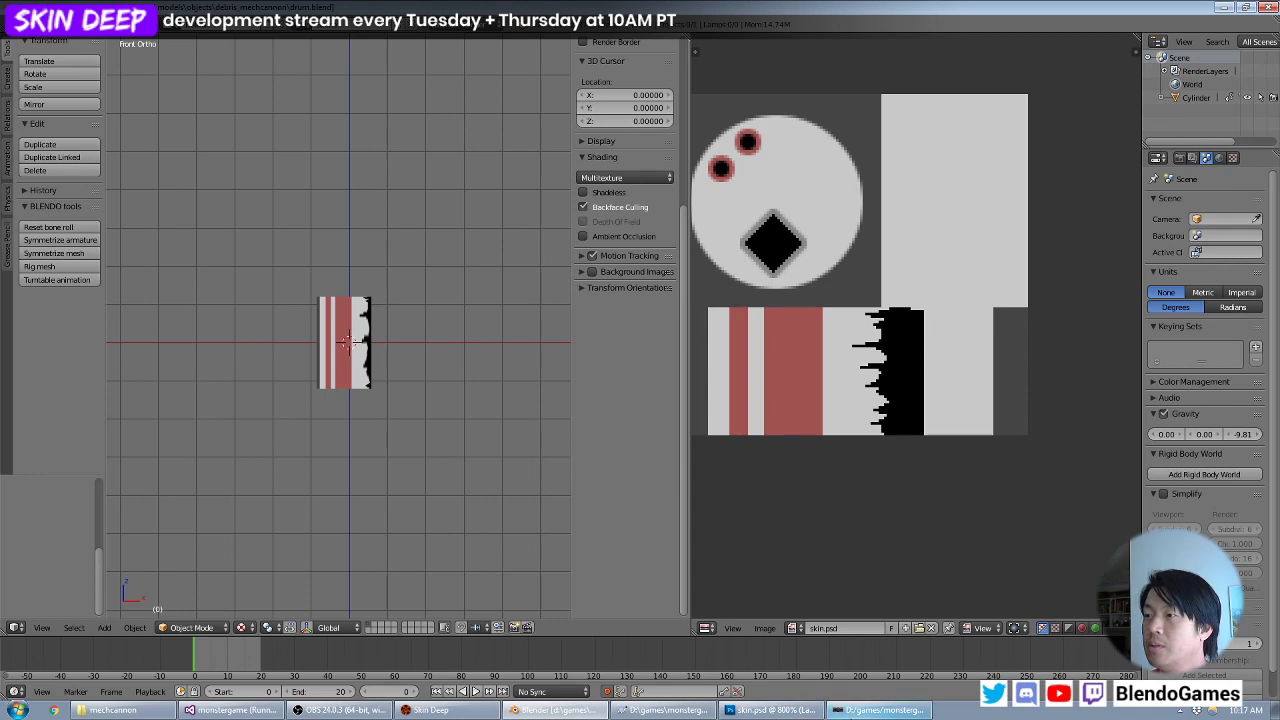
pyautogui.click(430, 710)
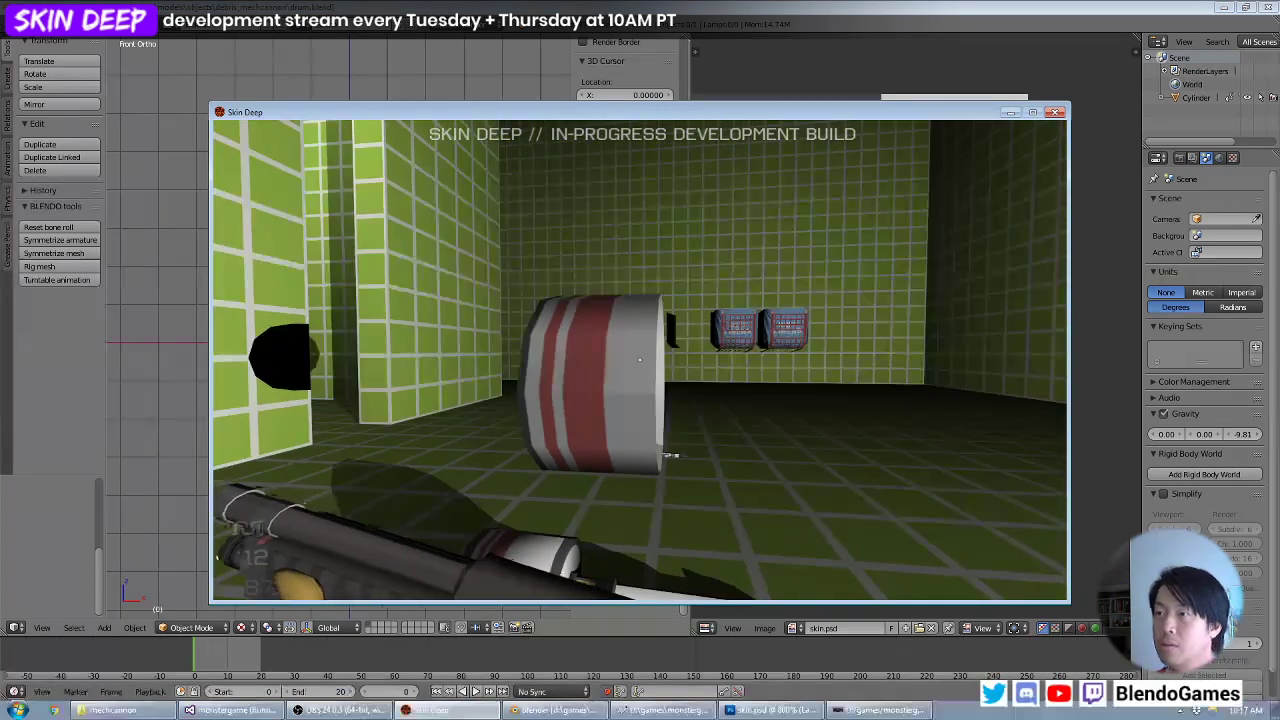
pyautogui.press('F5')
pyautogui.press('d')
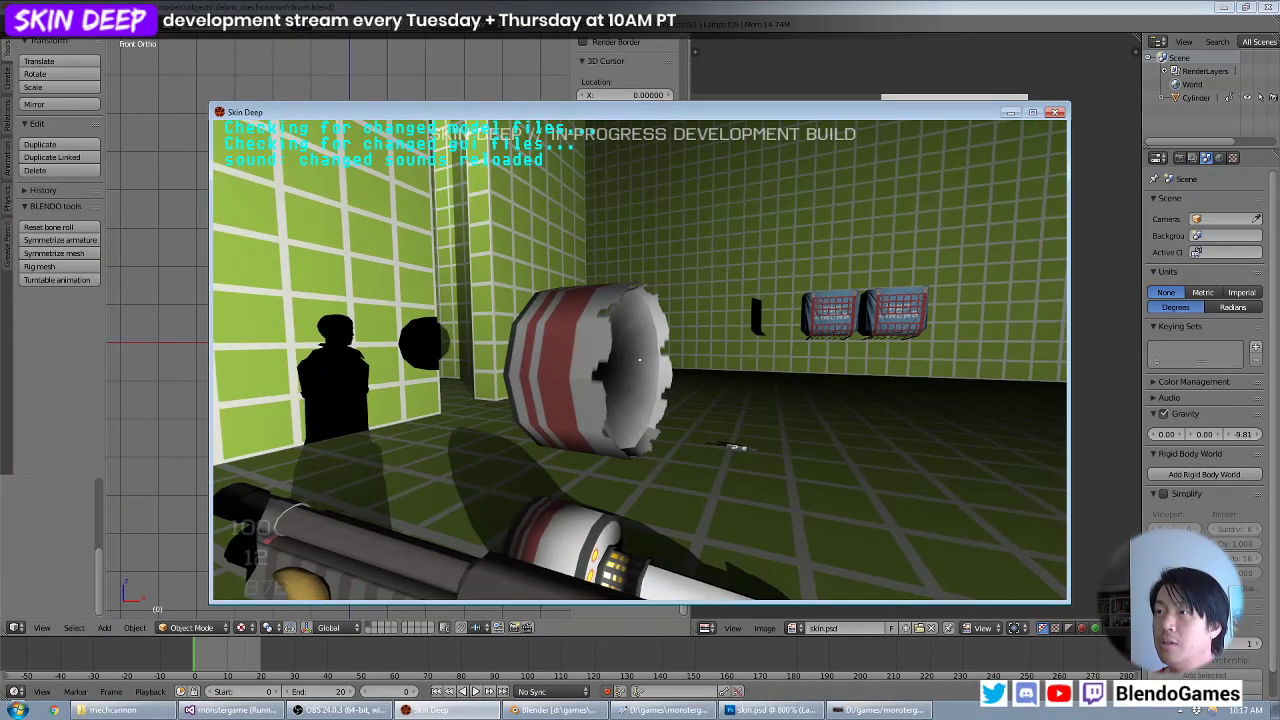
pyautogui.press('d')
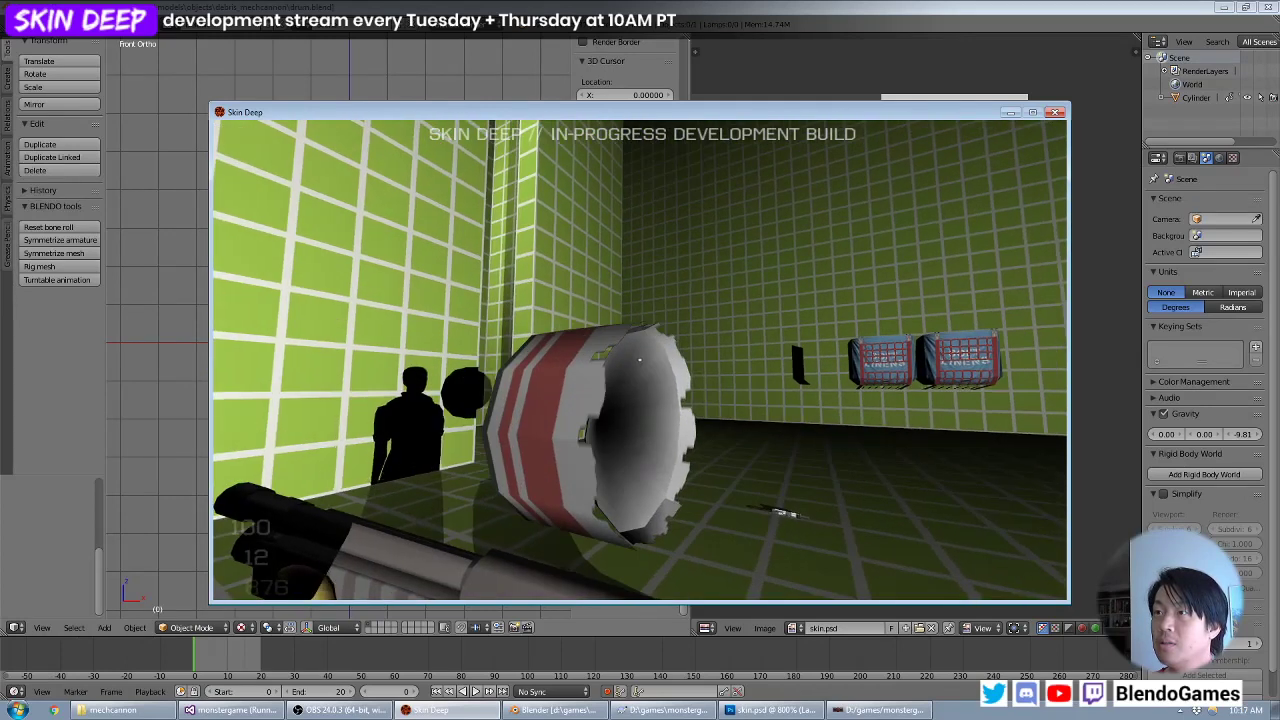
pyautogui.press('w')
pyautogui.press('s')
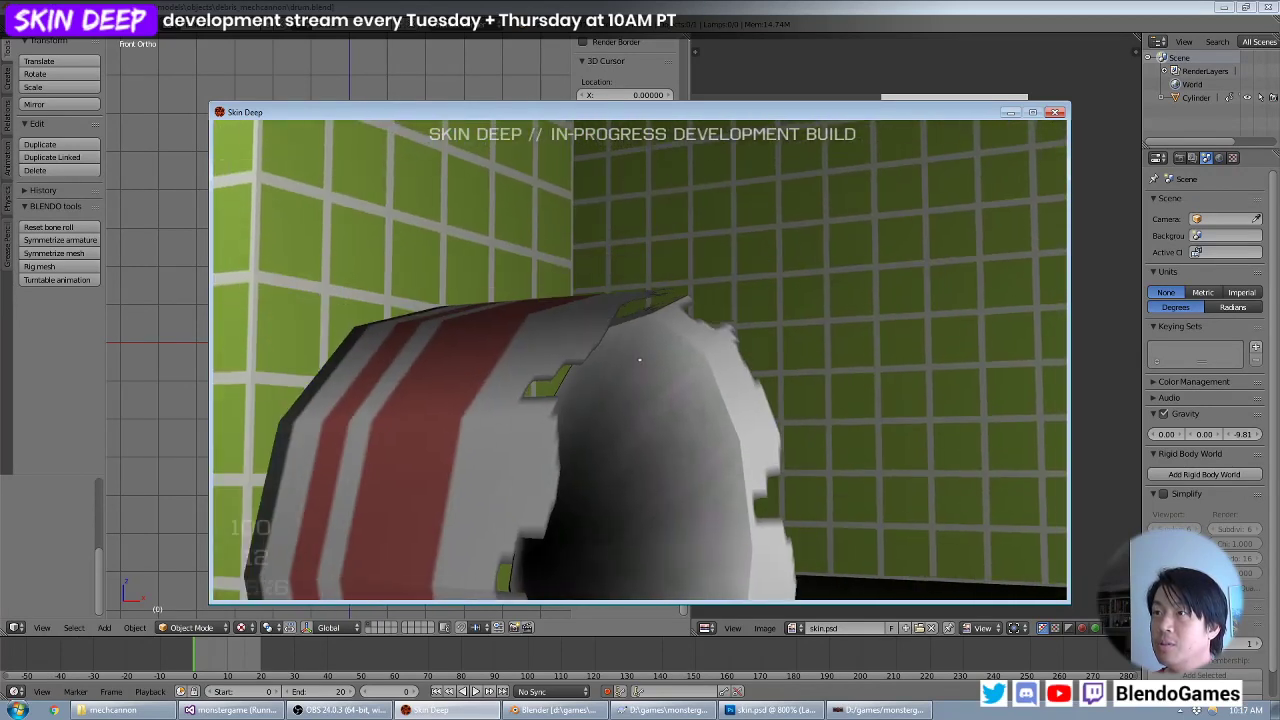
pyautogui.press('s')
pyautogui.press('a')
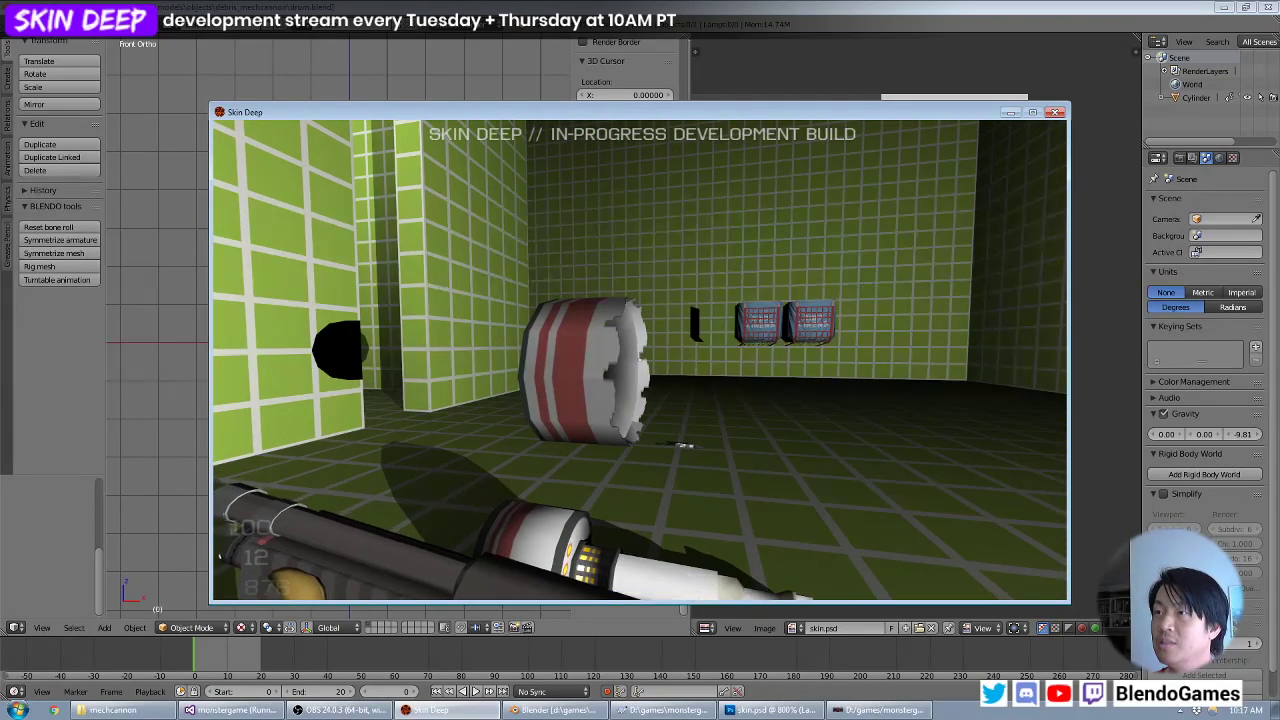
pyautogui.press('w')
pyautogui.press('`')
# Switch to Blender and move all of the drum's inner cone faces along X, deeper into the drum away from the torn edge.
pyautogui.click(533, 612)
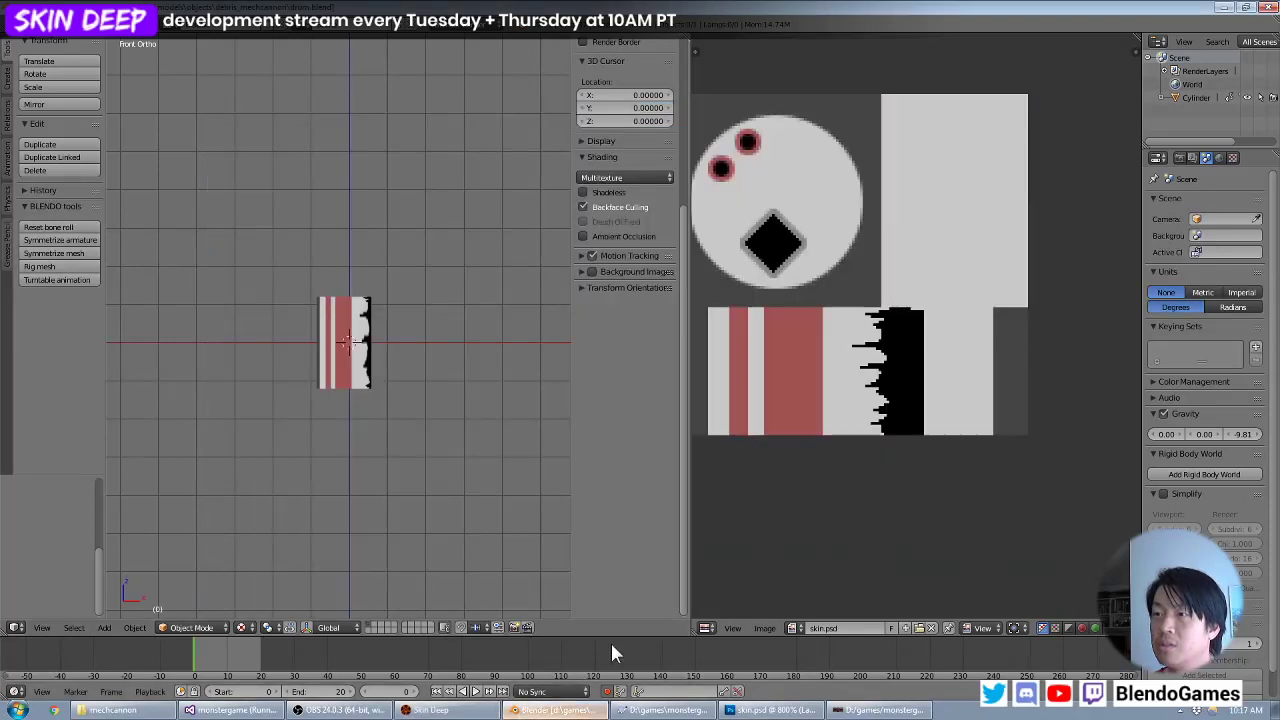
pyautogui.moveTo(391, 294); pyautogui.dragTo(388, 376, button='middle')
pyautogui.scroll(3, 388, 376)
pyautogui.rightClick(386, 350)
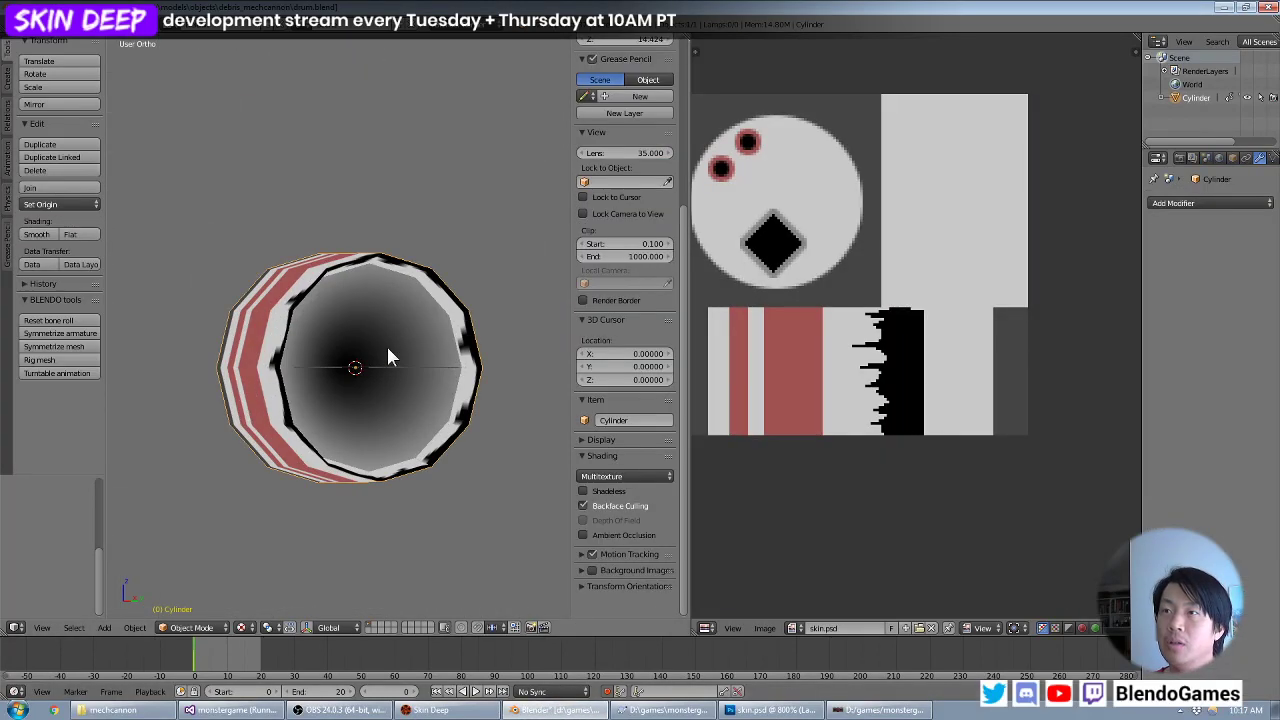
pyautogui.press('Tab')
pyautogui.rightClick(394, 326)
pyautogui.keyDown('shift'); pyautogui.rightClick(401, 393); pyautogui.keyUp('shift')
pyautogui.keyDown('shift'); pyautogui.rightClick(420, 430); pyautogui.keyUp('shift')
pyautogui.keyDown('shift'); pyautogui.rightClick(368, 415); pyautogui.keyUp('shift')
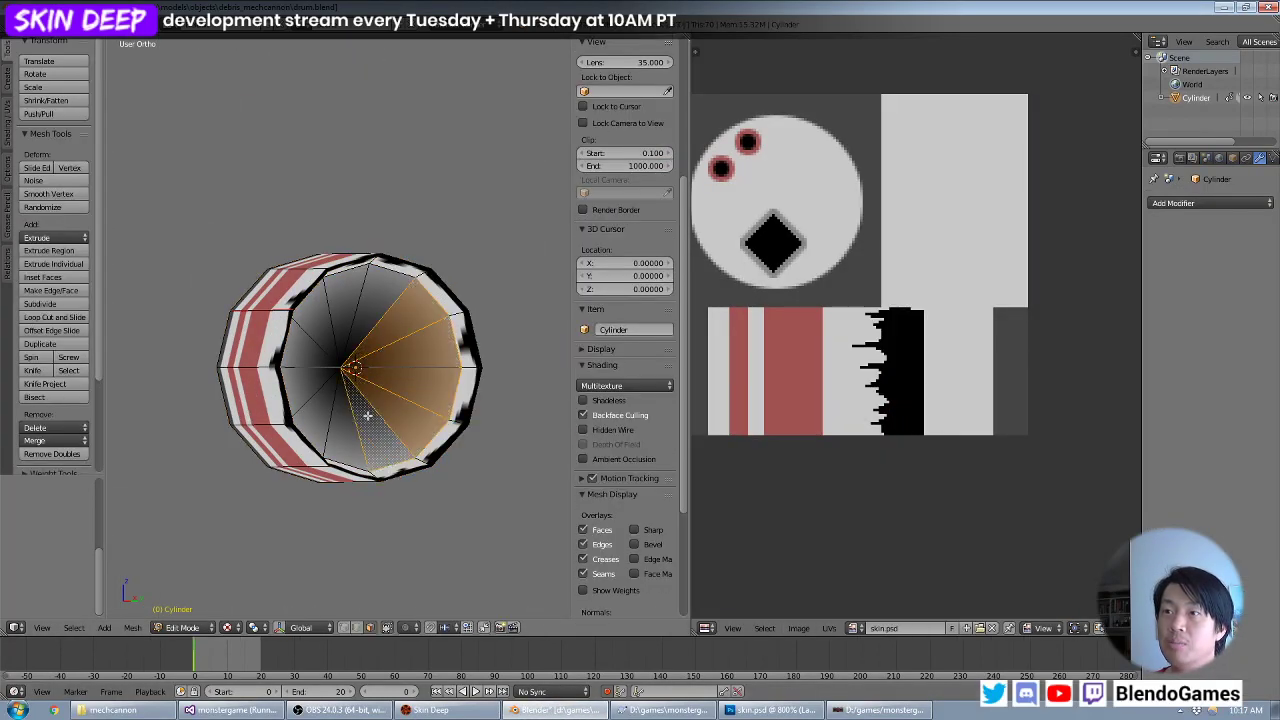
pyautogui.keyDown('shift'); pyautogui.rightClick(312, 343); pyautogui.keyUp('shift')
pyautogui.keyDown('shift'); pyautogui.rightClick(330, 322); pyautogui.keyUp('shift')
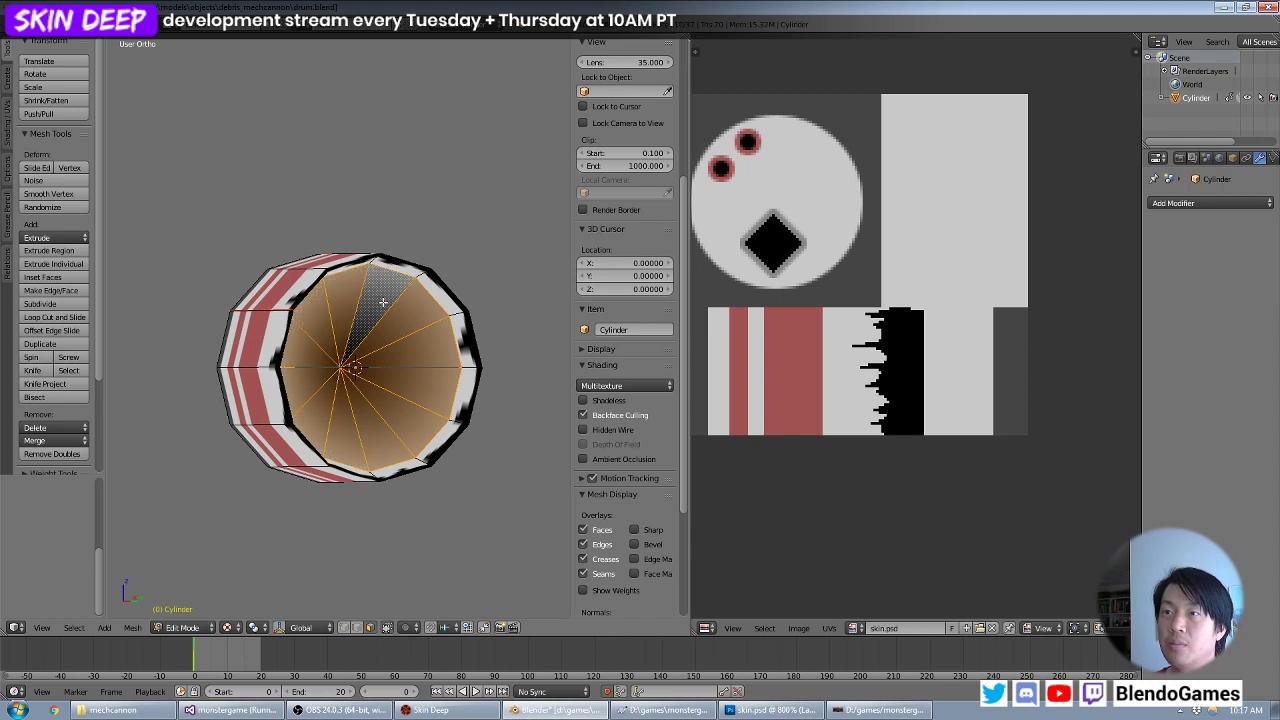
pyautogui.moveTo(383, 302); pyautogui.dragTo(516, 316, button='middle')
pyautogui.moveTo(363, 362); pyautogui.dragTo(420, 335, button='middle')
pyautogui.press('KP_1')
pyautogui.press('z')
pyautogui.press('g')
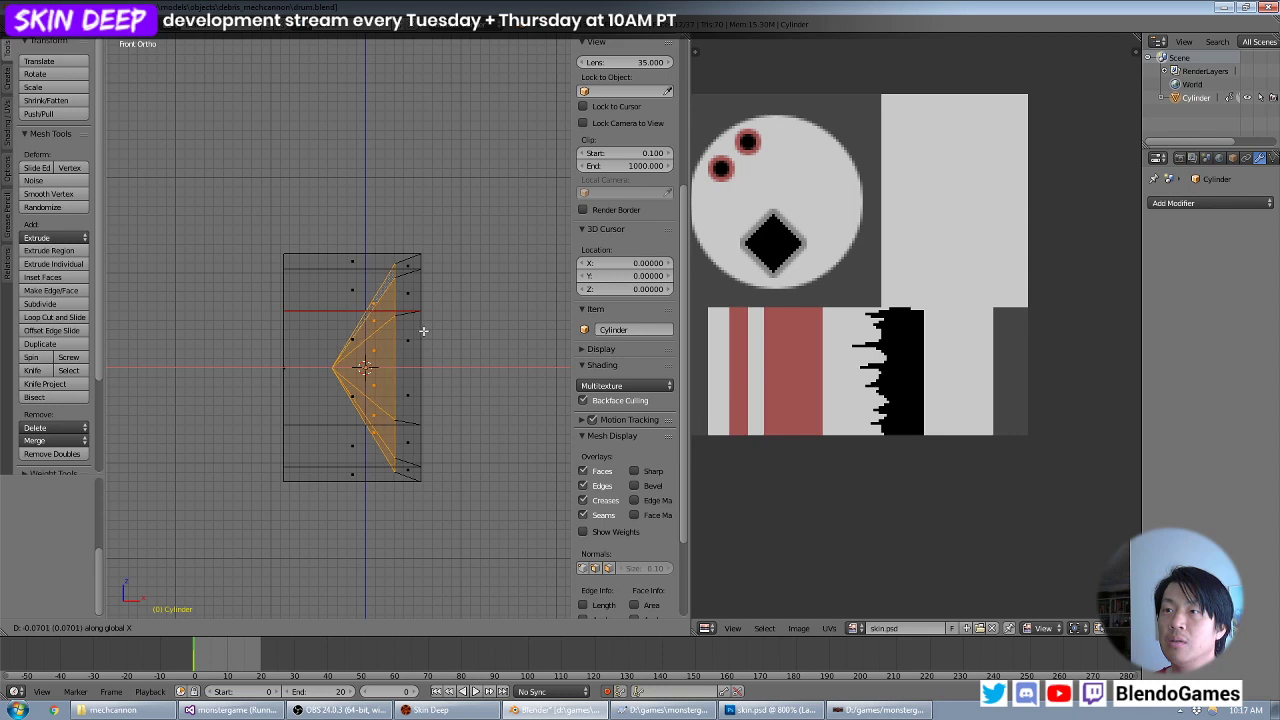
pyautogui.click(395, 327)
pyautogui.moveTo(395, 327); pyautogui.dragTo(373, 320, button='middle')
# Restore the viewport's textured shading and save drum.blend with the deepened interior.
pyautogui.press('Tab')
pyautogui.press('KP_1')
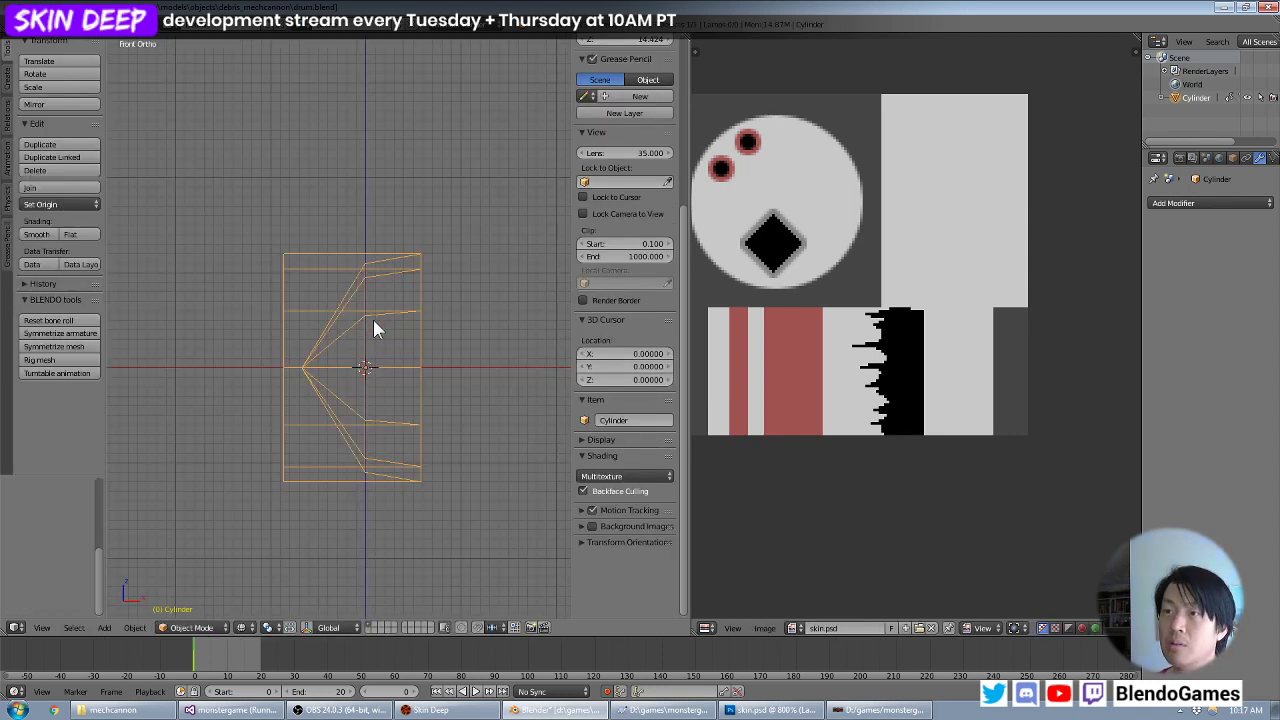
pyautogui.click(246, 628)
pyautogui.click(281, 569)
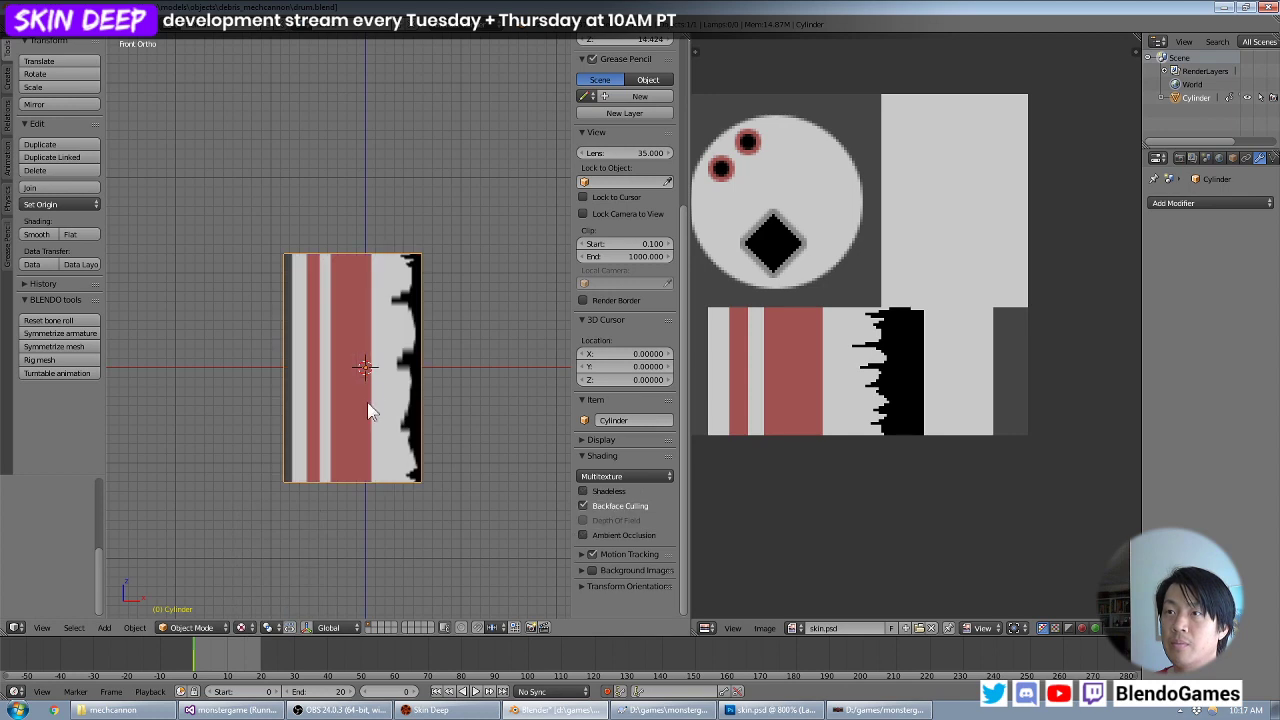
pyautogui.press('Tab')
pyautogui.moveTo(445, 340)
pyautogui.mouseDown(button='middle')
pyautogui.moveTo(425, 356)
pyautogui.moveTo(401, 315)
pyautogui.moveTo(316, 320)
pyautogui.moveTo(330, 314)
pyautogui.moveTo(320, 400)
pyautogui.moveTo(425, 337)
pyautogui.mouseUp(button='middle')
pyautogui.hotkey('ctrl', 's')
pyautogui.click(425, 337)
# Return the drum to Object Mode, save drum.blend again, and re-export the model over its Ascii Scene (.ase) file.
pyautogui.click(46, 40)
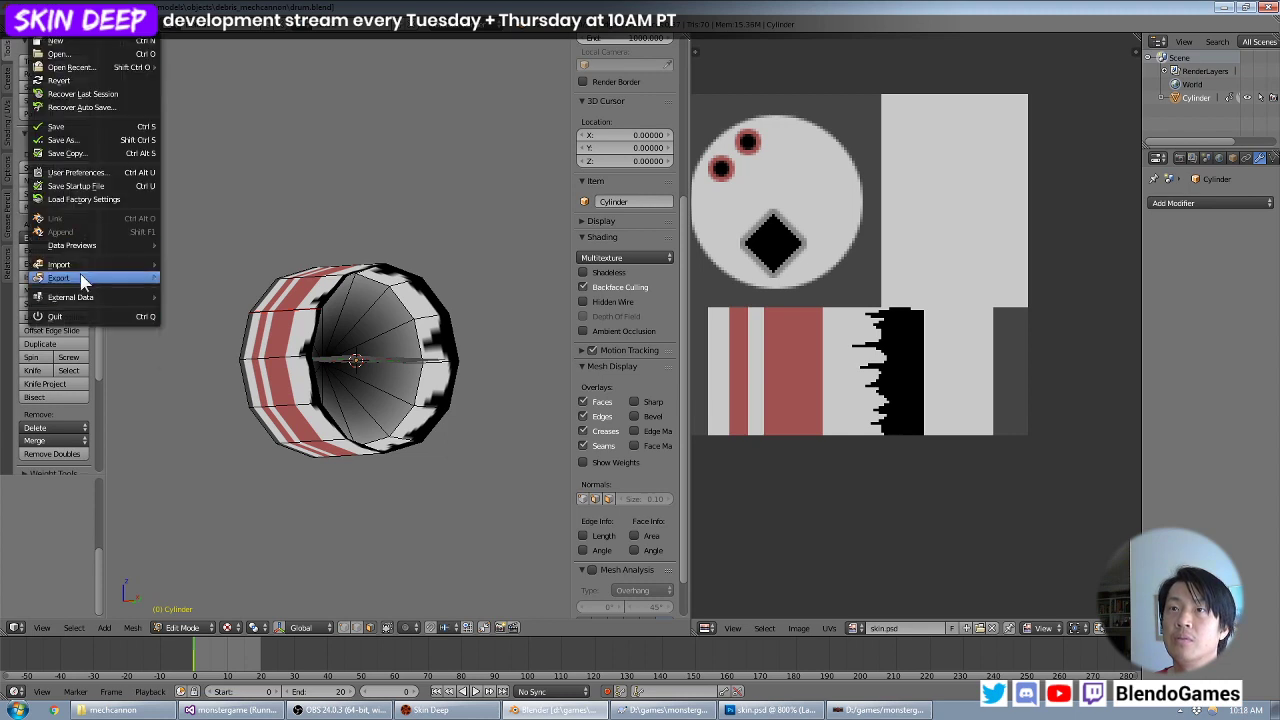
pyautogui.moveTo(84, 277)
pyautogui.press('Tab')
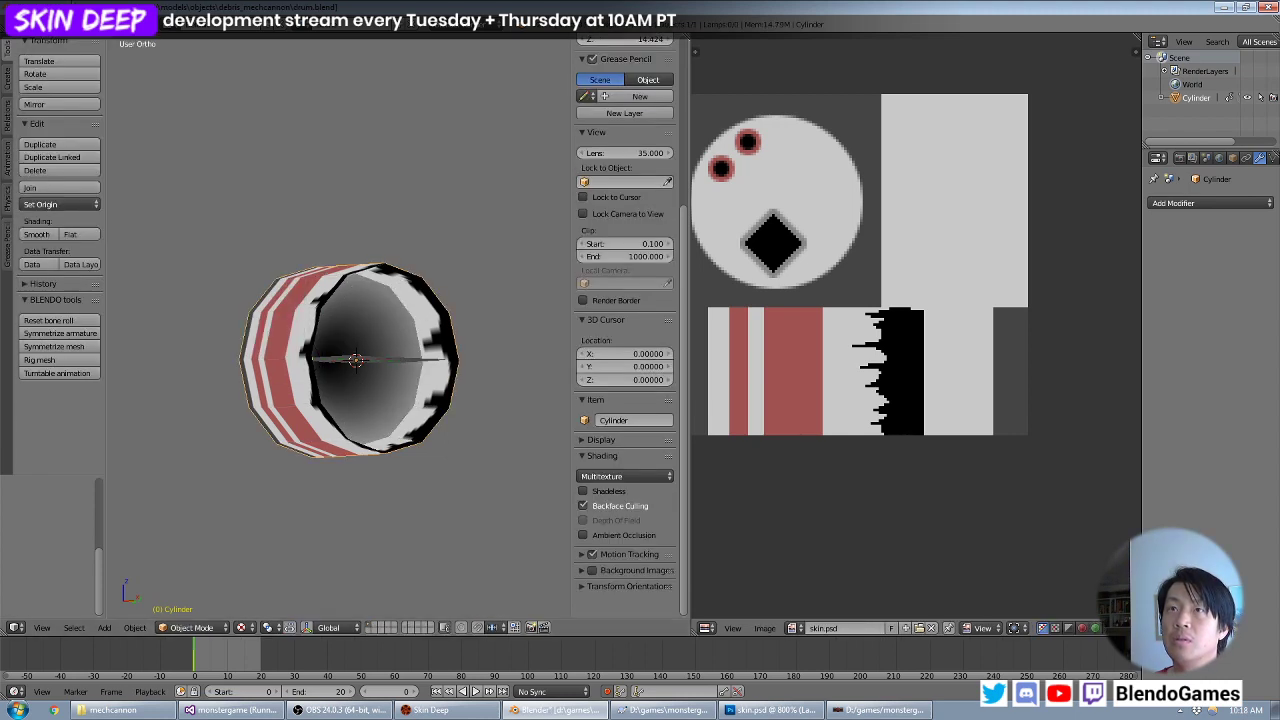
pyautogui.hotkey('ctrl', 's')
pyautogui.click(177, 89)
pyautogui.click(40, 24)
pyautogui.moveTo(70, 277)
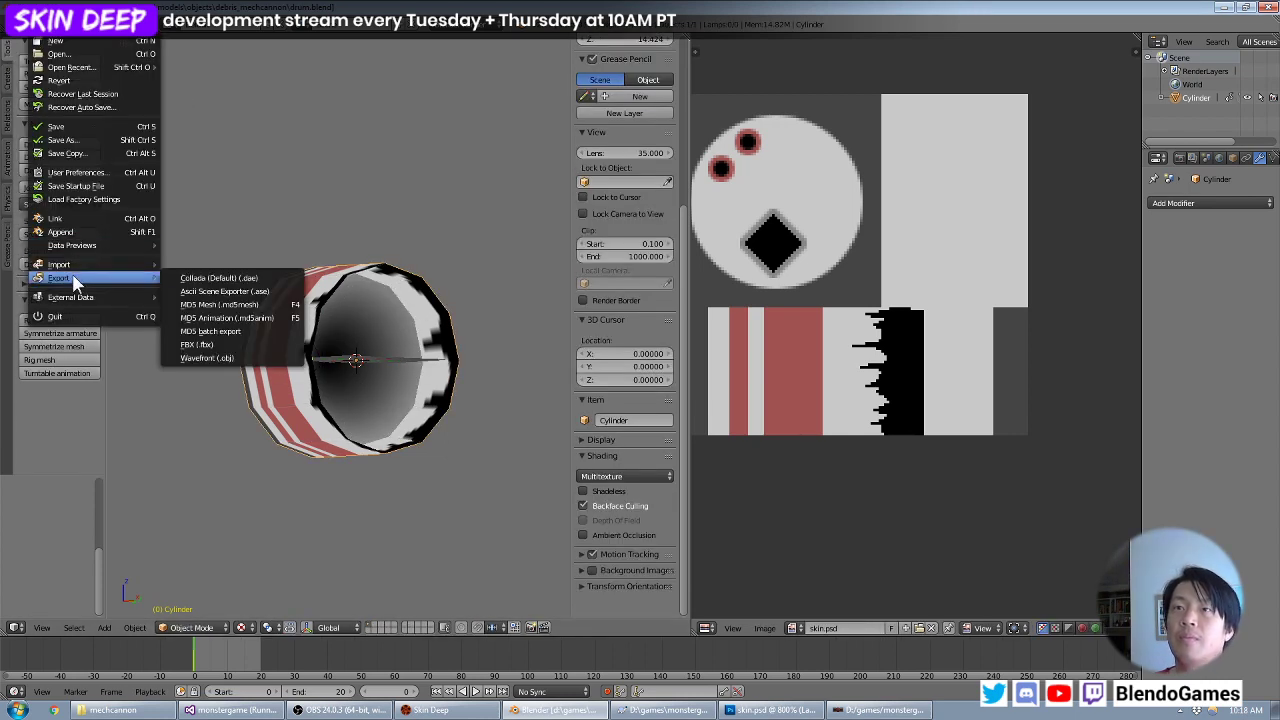
pyautogui.click(247, 292)
pyautogui.doubleClick(231, 119)
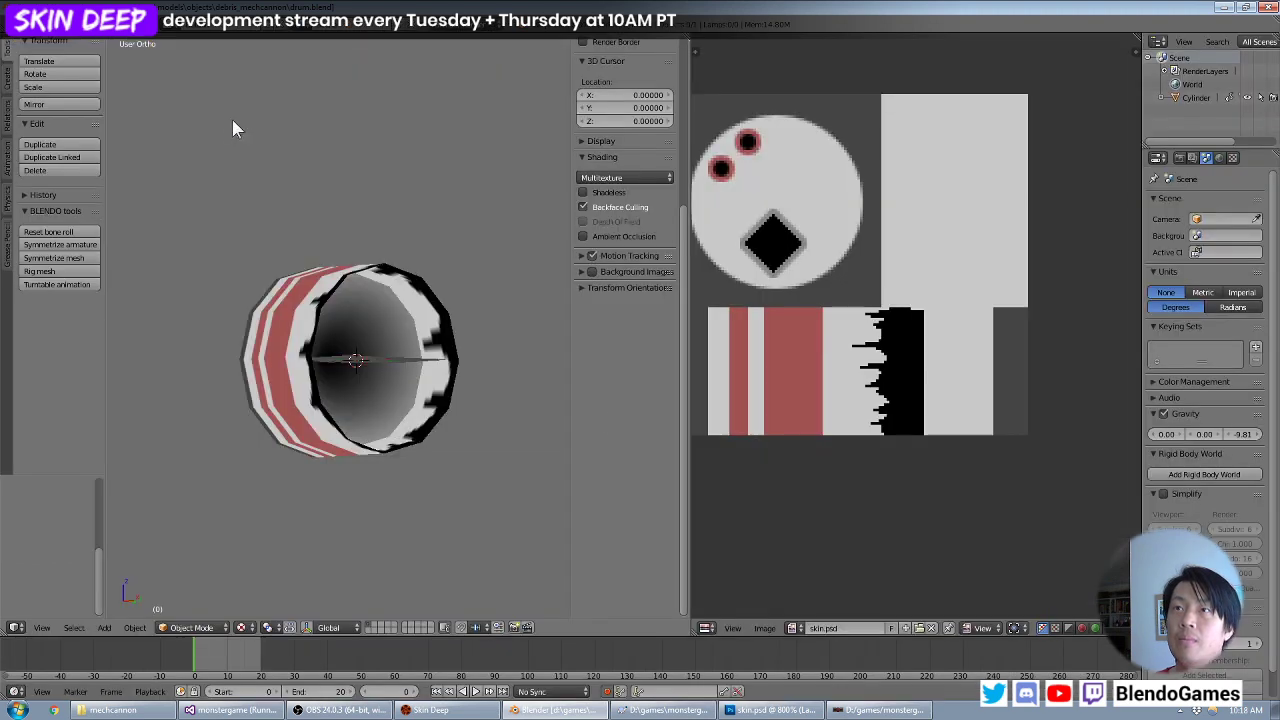
# Switch to Skin Deep, reload the changed model, and examine the drum's deeper interior and torn rim.
pyautogui.click(430, 710)
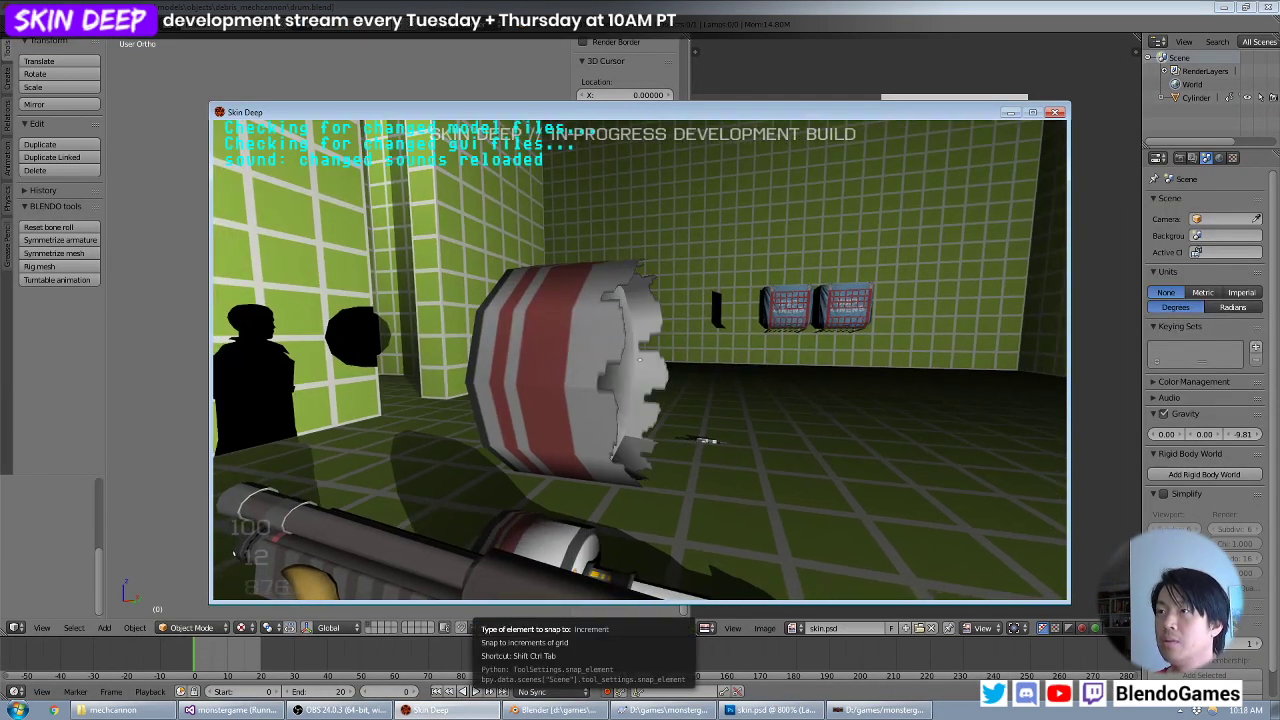
pyautogui.press('d')
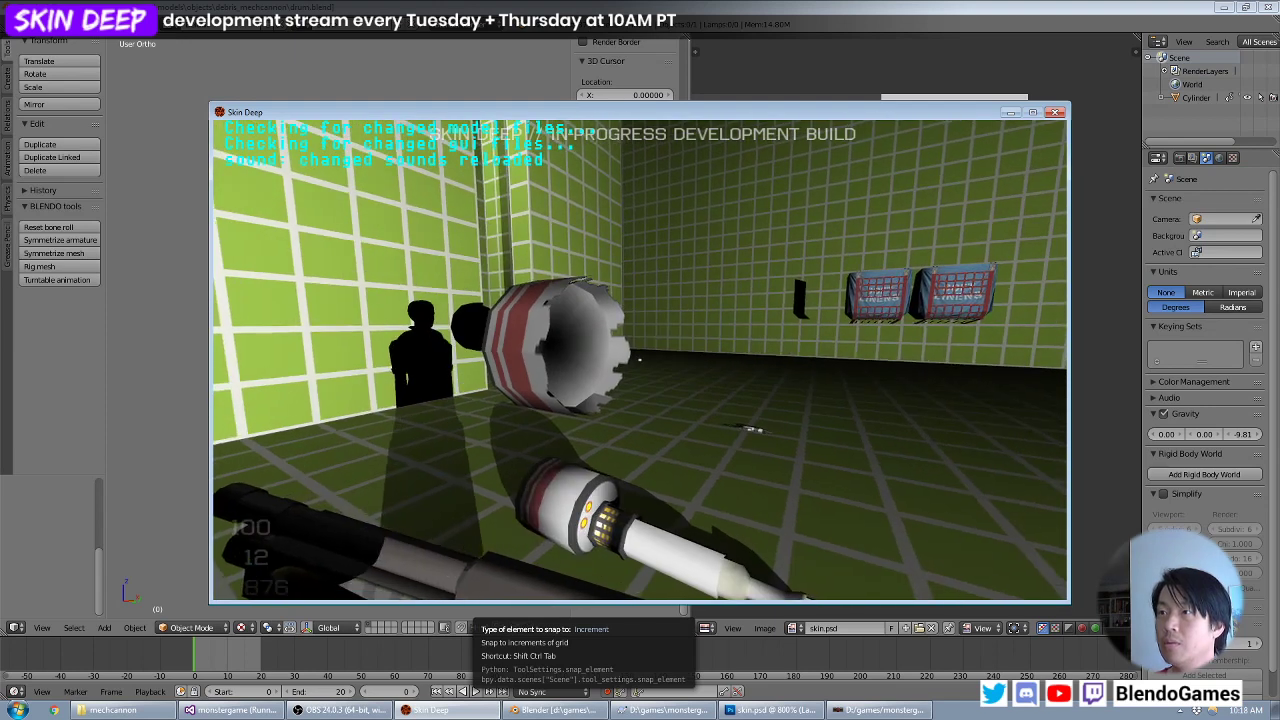
pyautogui.press('w')
pyautogui.press('s')
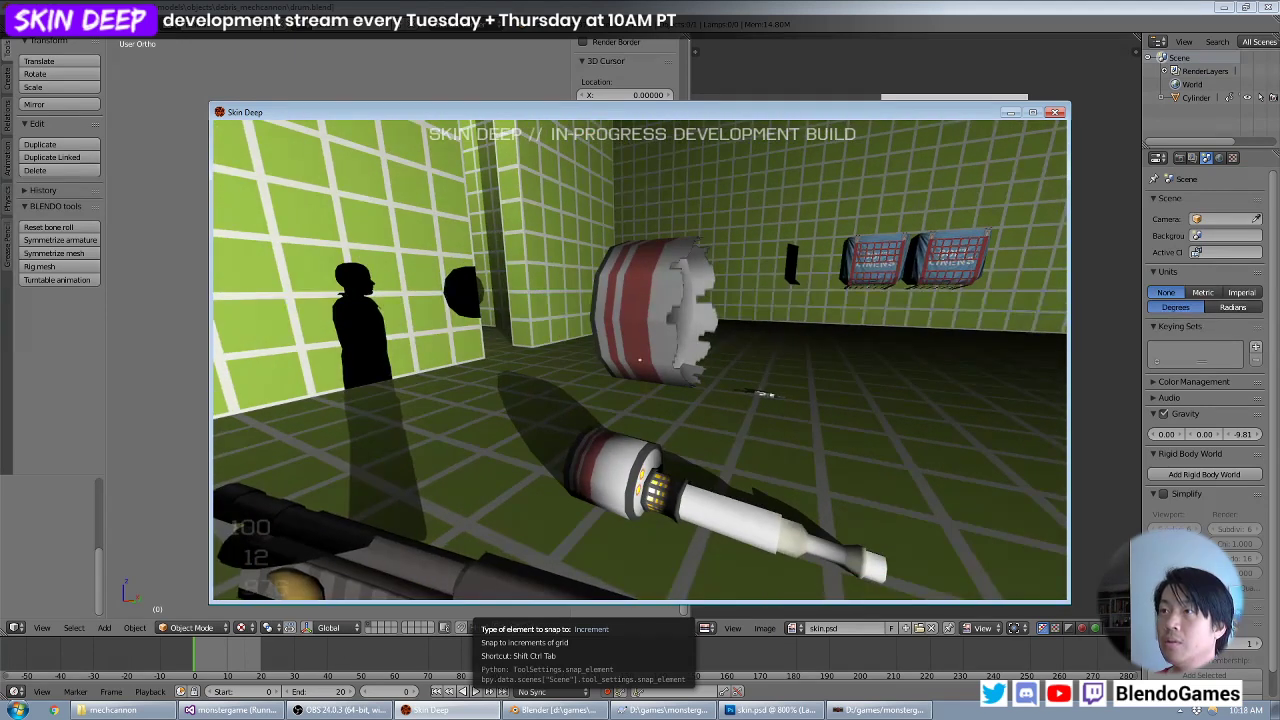
# Examine the drum's interior shading, inner cone and torn rim from several angles and distances in the test map.
pyautogui.press('w')
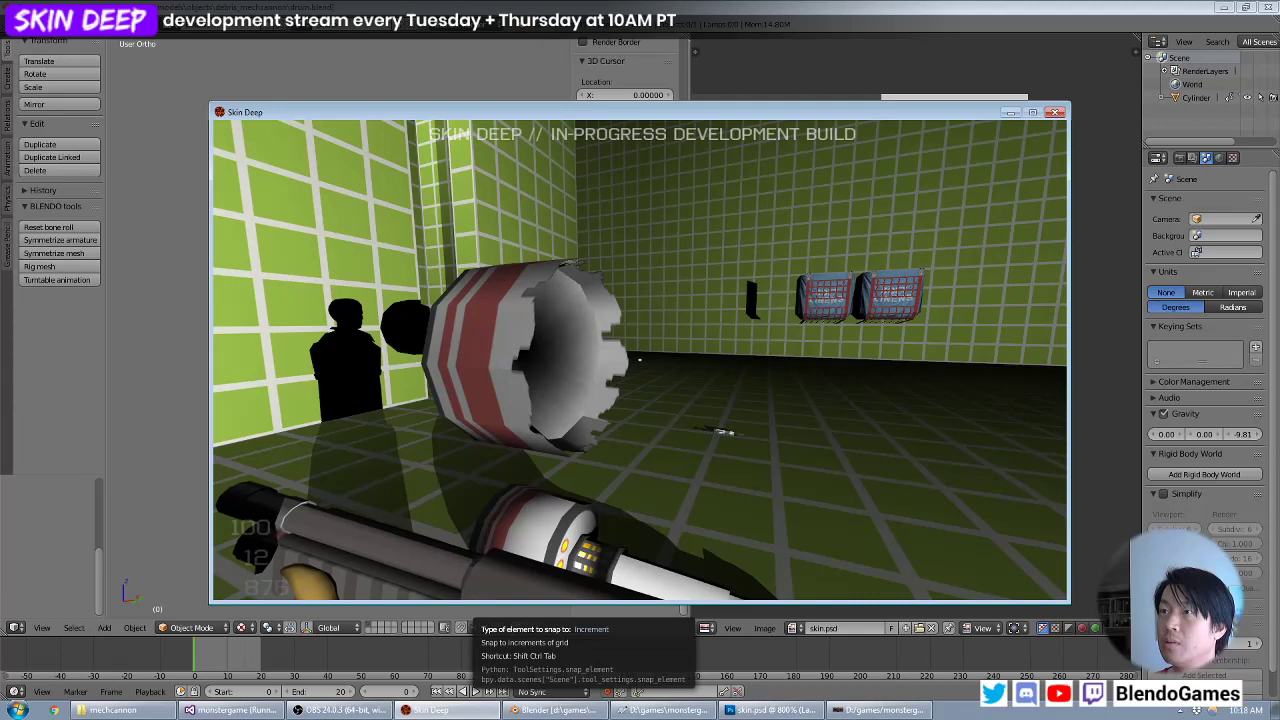
pyautogui.press('w')
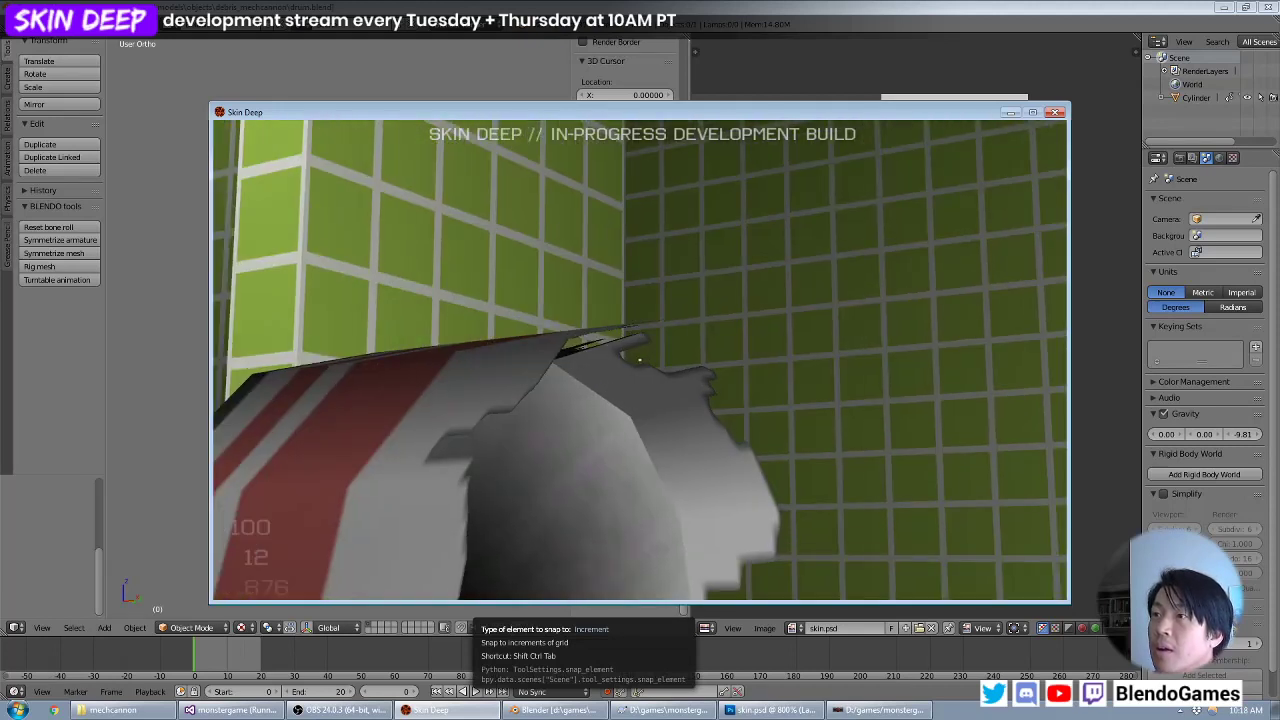
pyautogui.press('s')
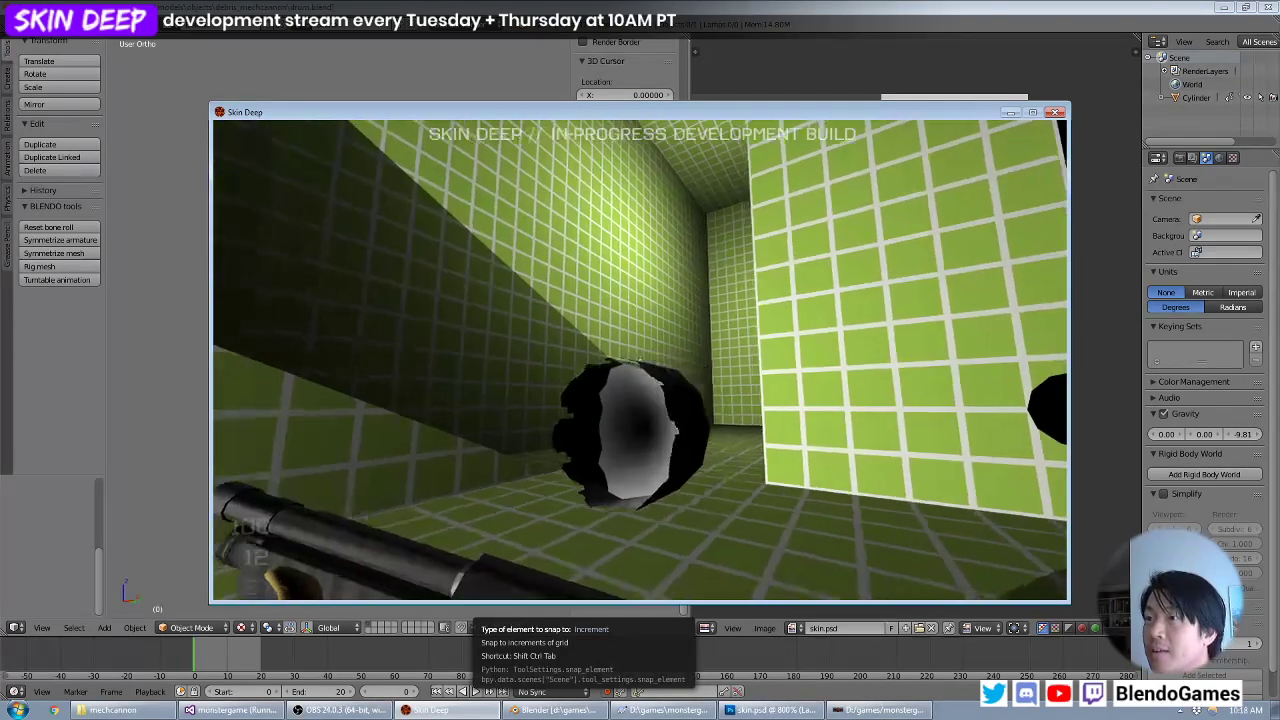
pyautogui.press('a')
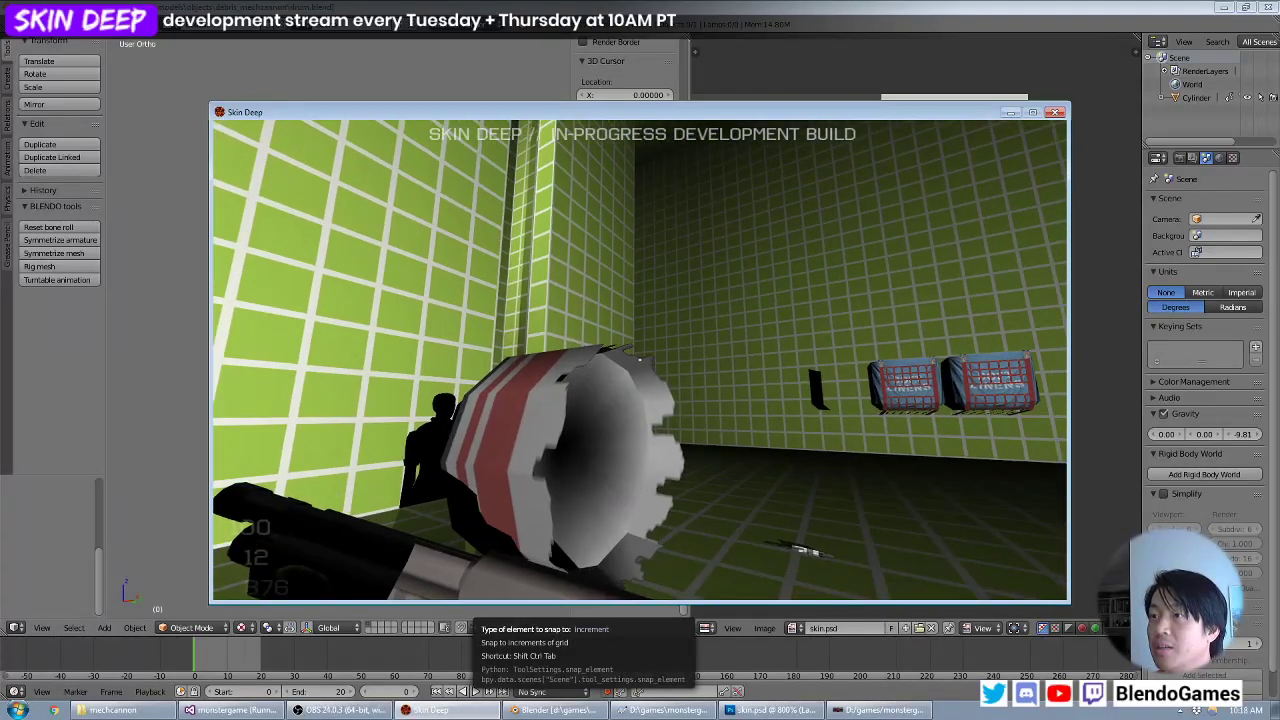
pyautogui.press('s')
pyautogui.press('w')
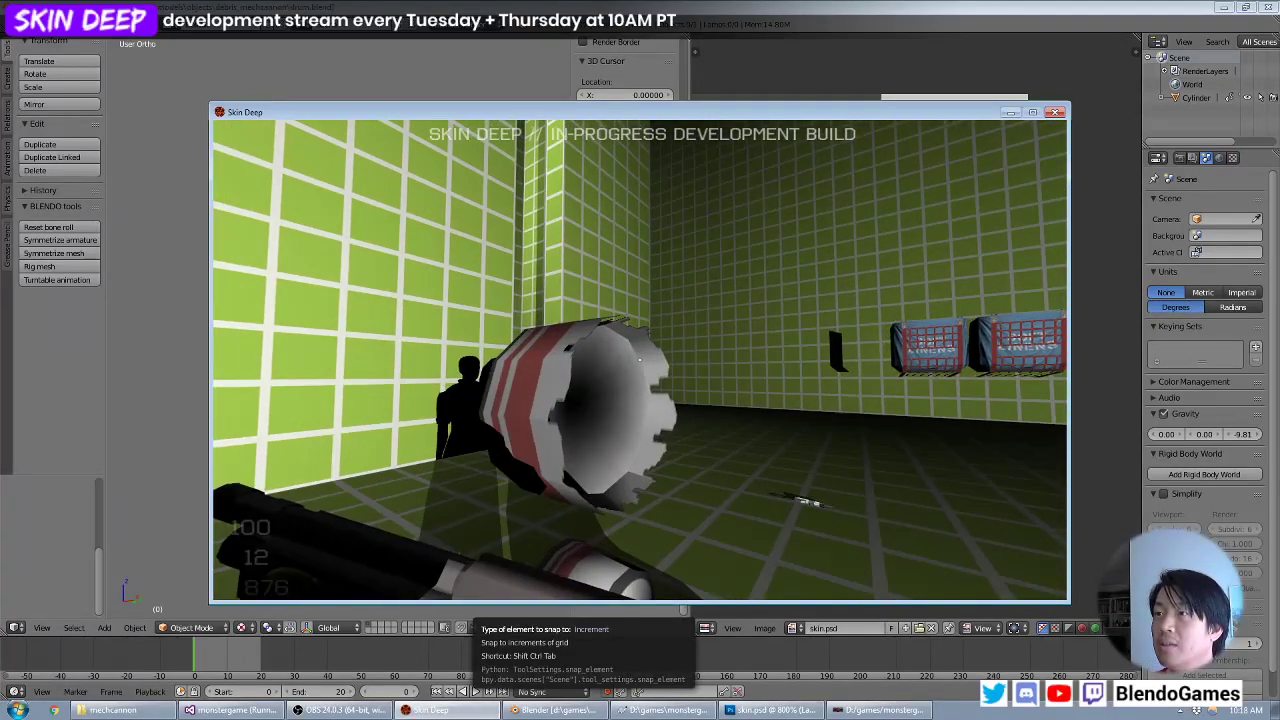
pyautogui.press('d')
pyautogui.press('a')
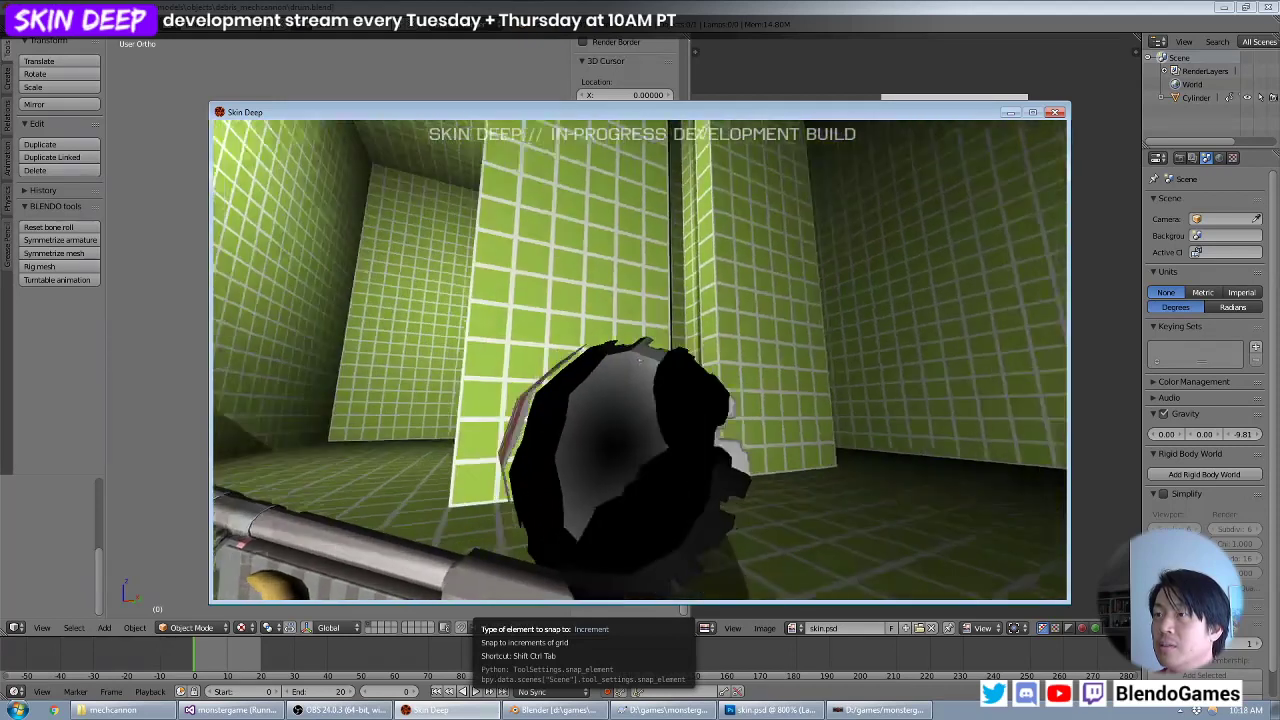
pyautogui.press('s')
pyautogui.press('a')
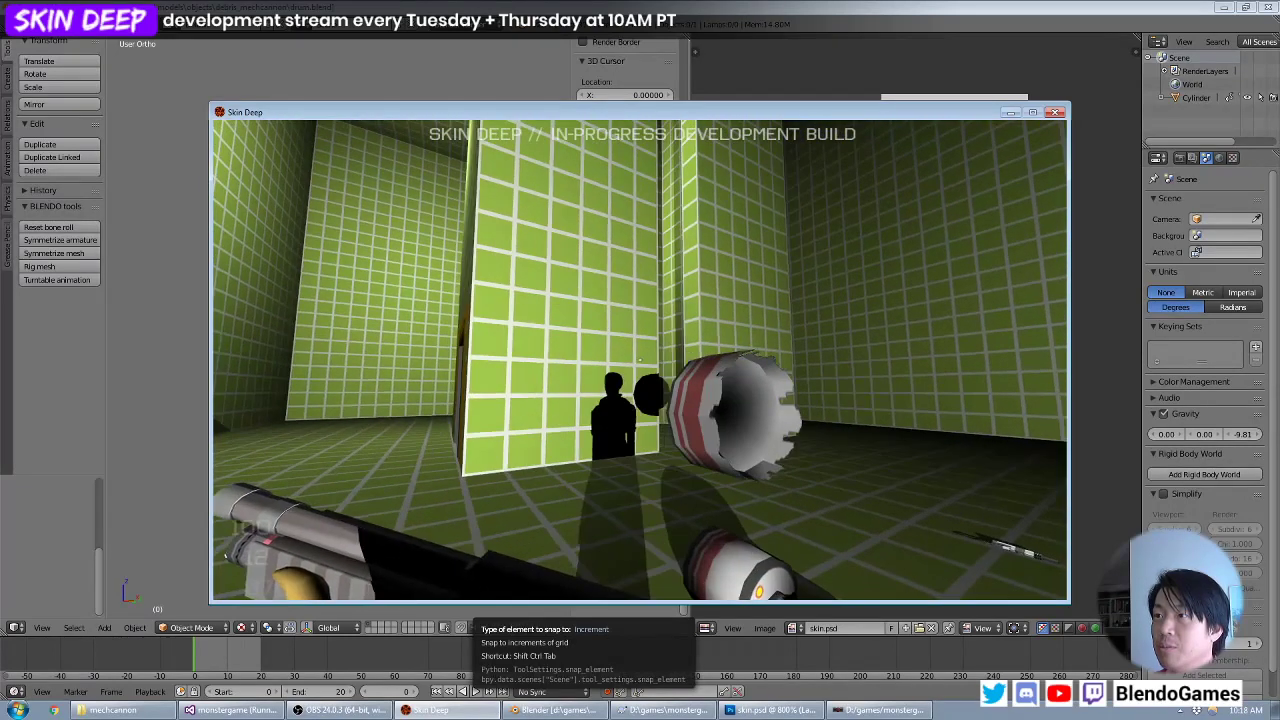
pyautogui.press('w')
pyautogui.press('d')
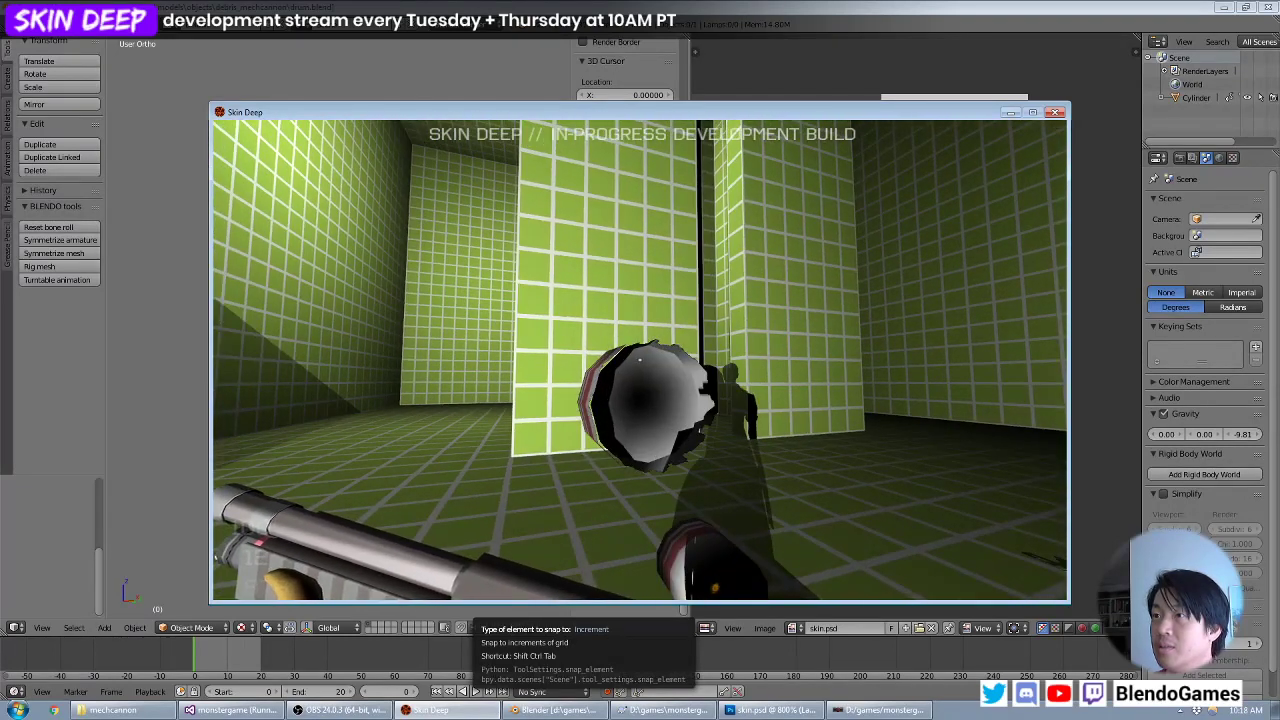
pyautogui.press('w')
pyautogui.press('s')
pyautogui.press('d')
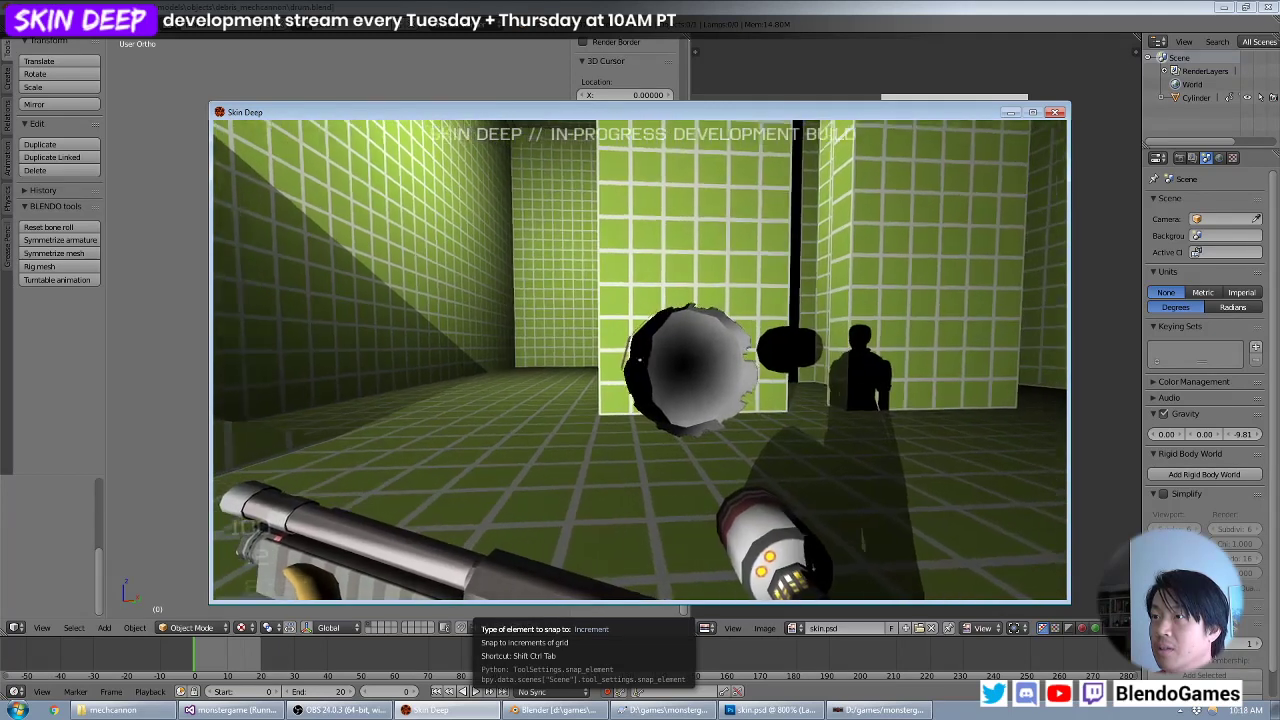
pyautogui.press('d')
pyautogui.press('a')
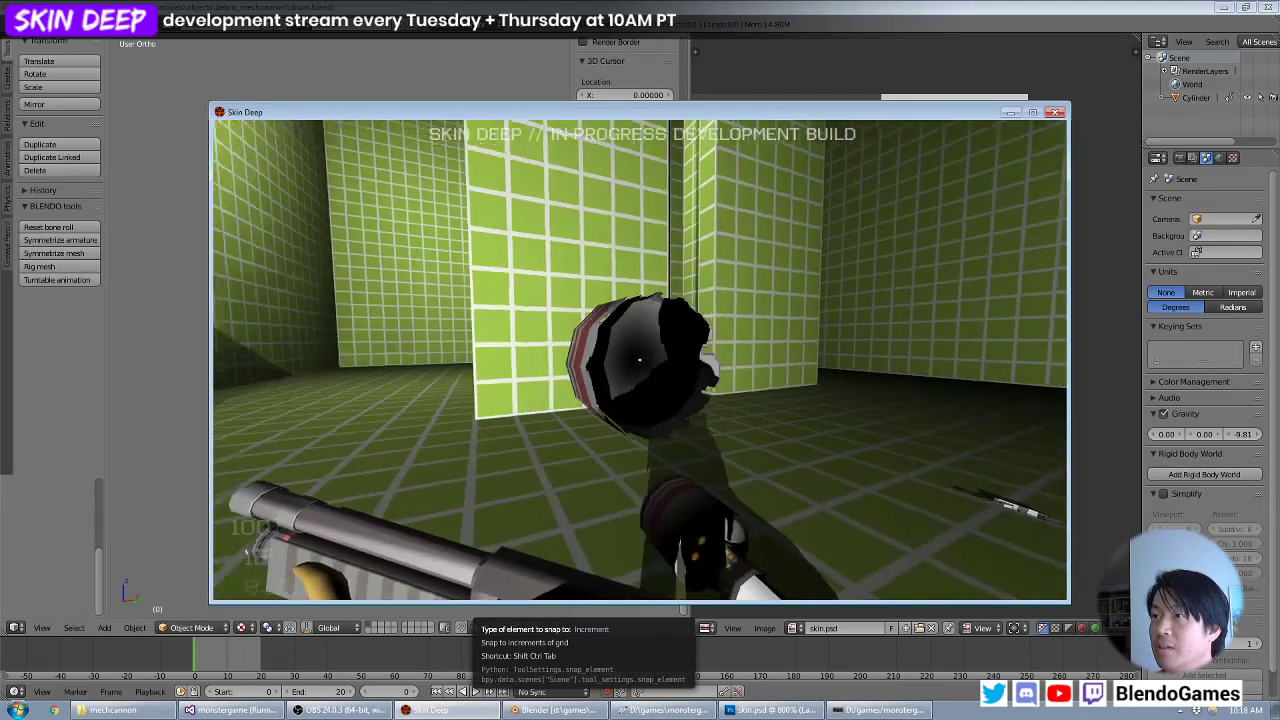
pyautogui.press('w')
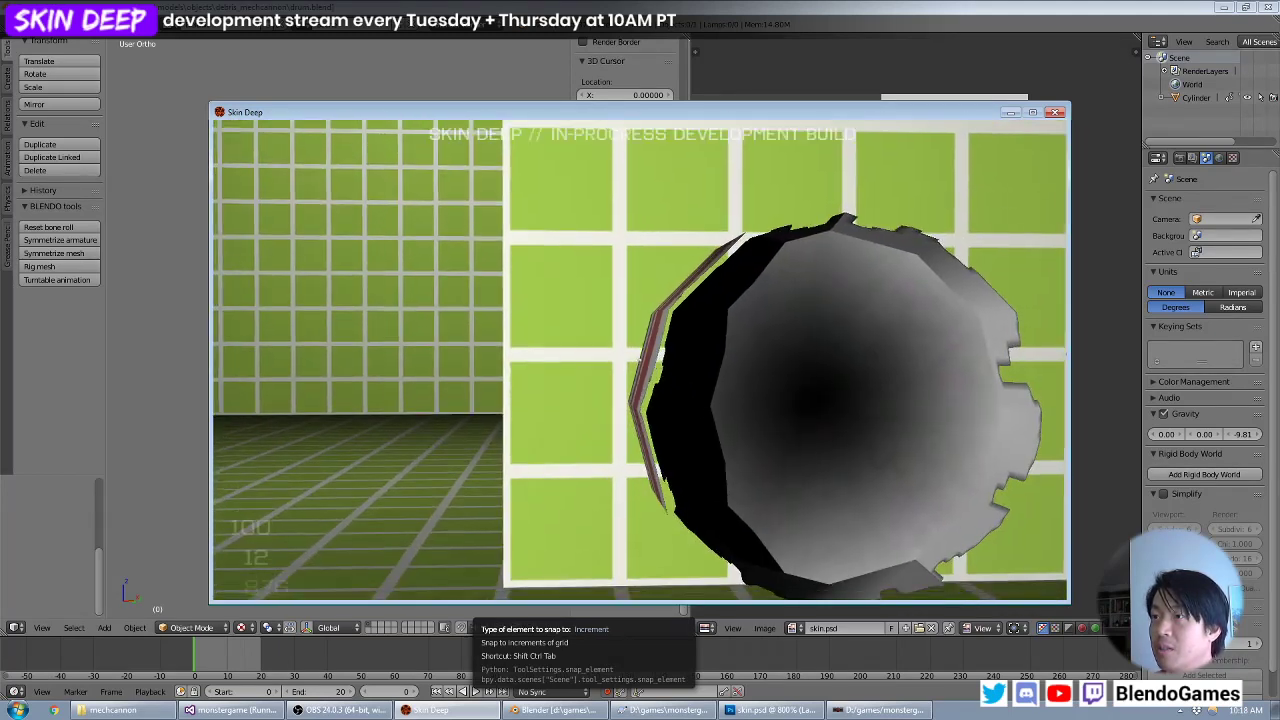
pyautogui.press('a')
pyautogui.press('w')
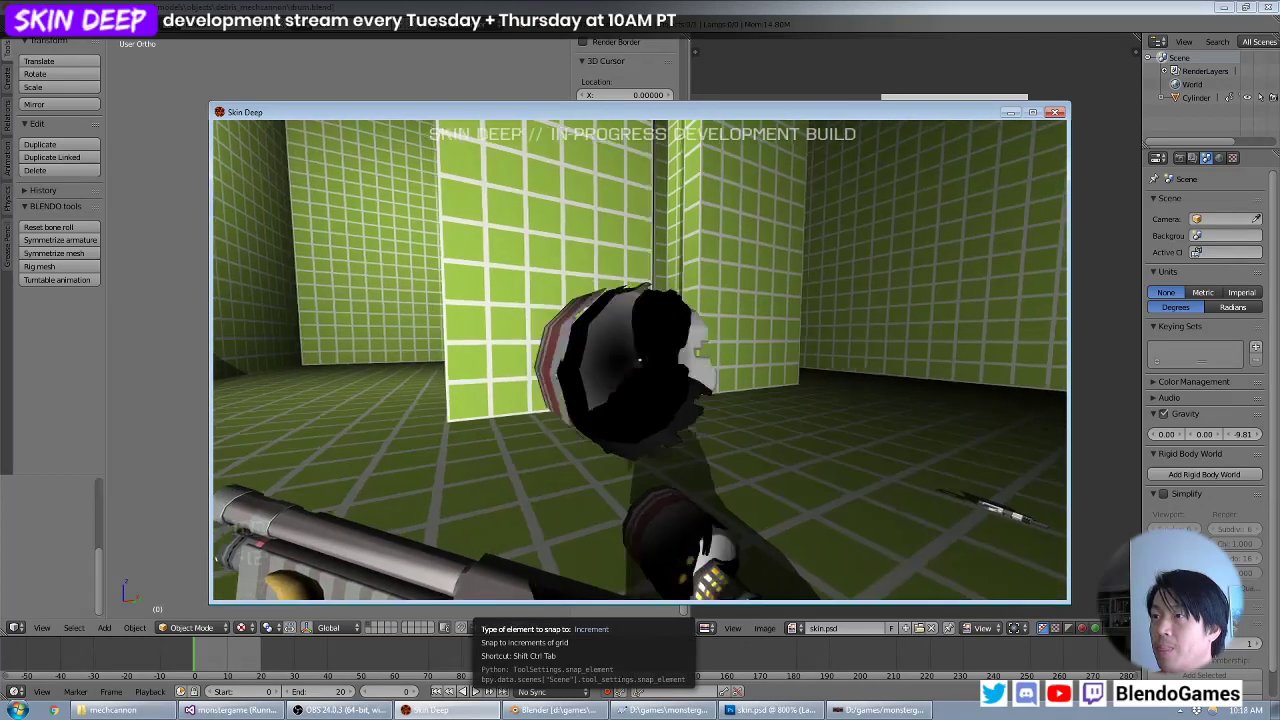
# Switch to Blender and slightly enlarge the drum's selected inner cone faces in Edit Mode so they nearly meet the outer wall.
pyautogui.hotkey('alt', 'Tab')
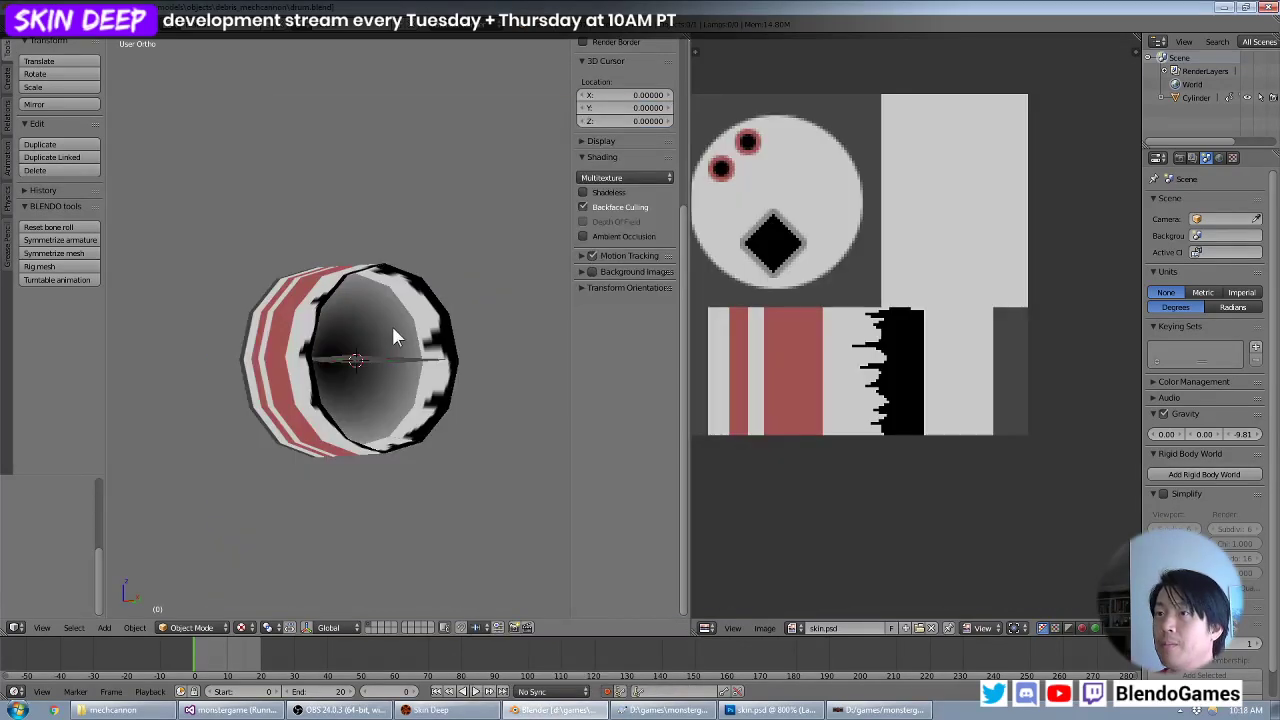
pyautogui.rightClick(393, 337)
pyautogui.press('Tab')
pyautogui.moveTo(374, 389); pyautogui.dragTo(400, 343, button='middle')
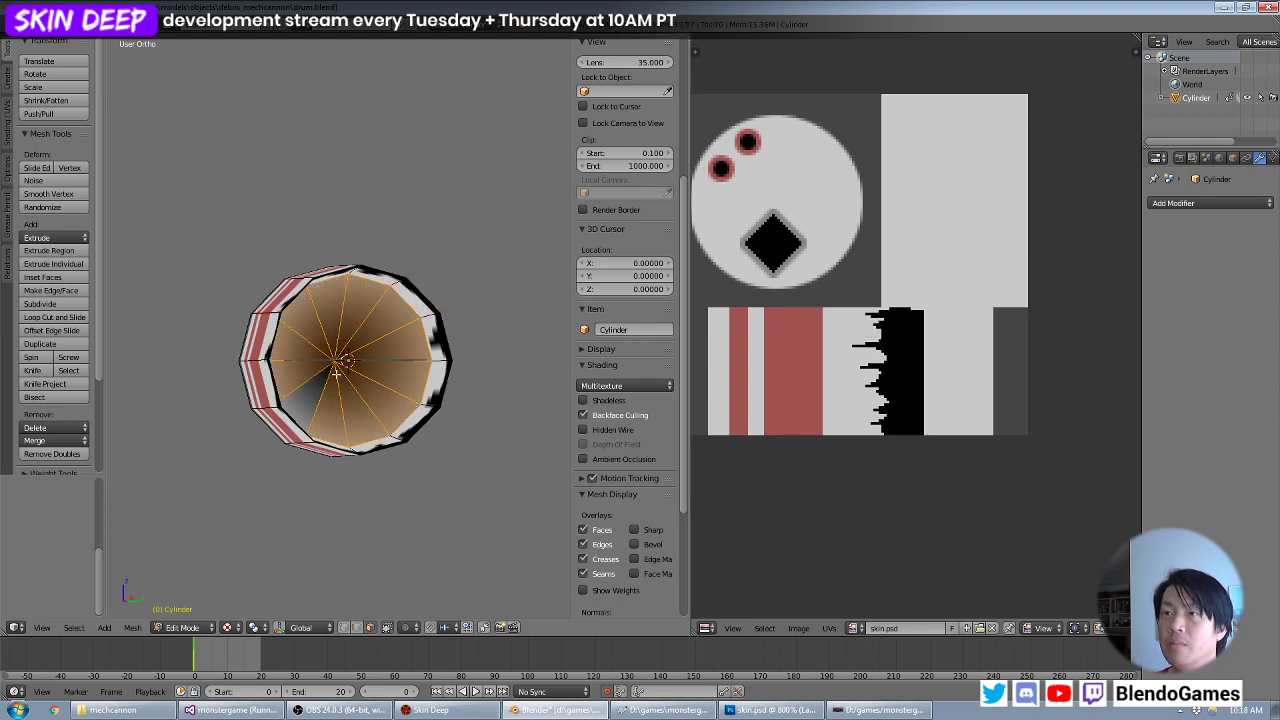
pyautogui.press('KP_1')
pyautogui.press('KP_3')
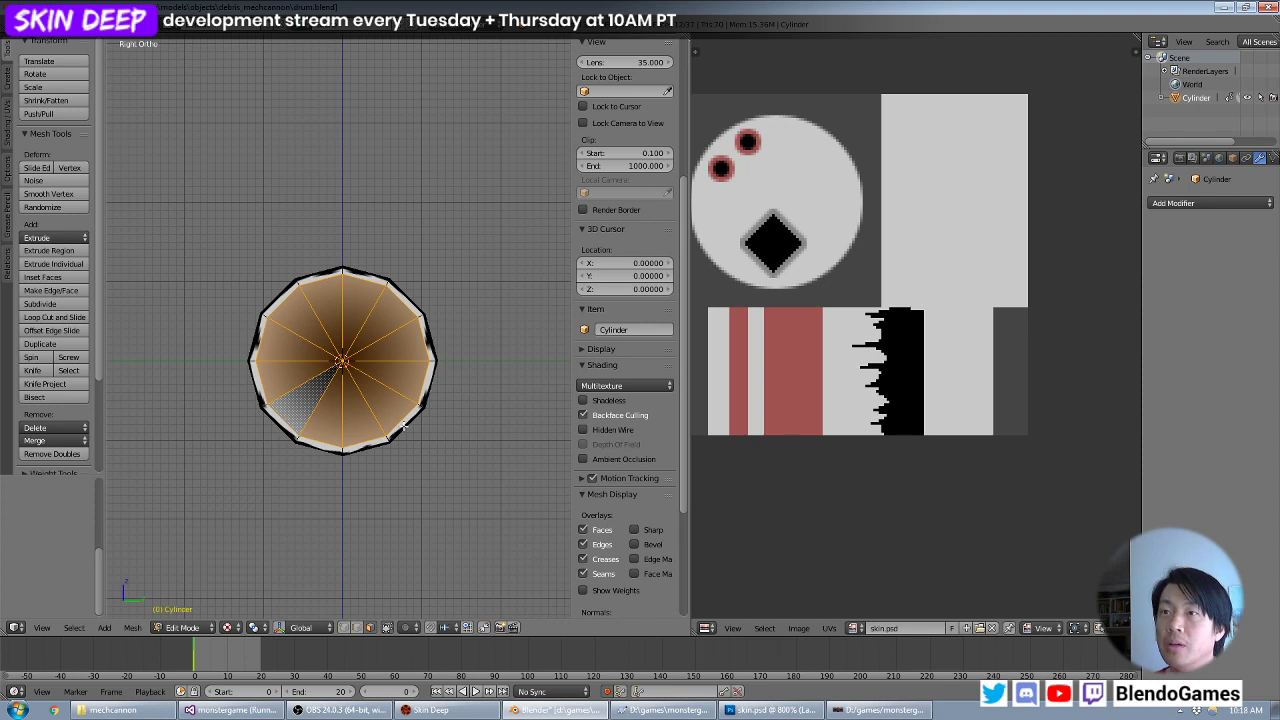
pyautogui.scroll(4, 473, 478)
pyautogui.press('s')
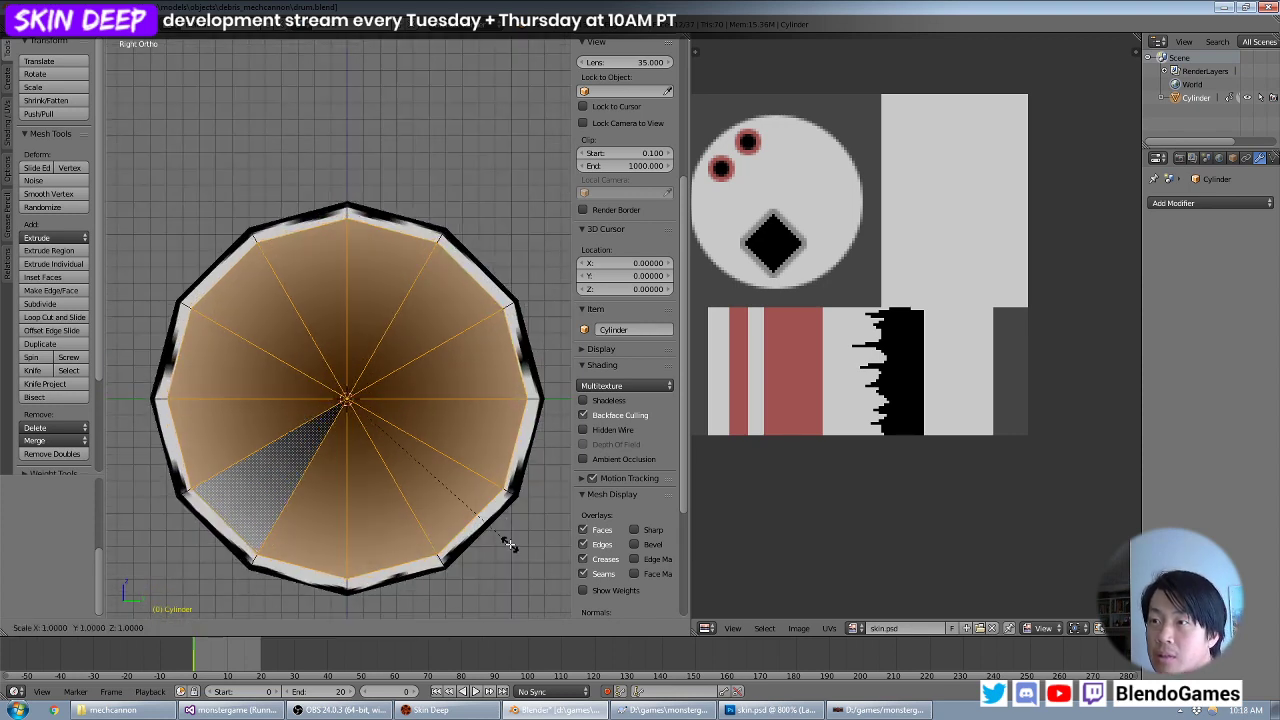
pyautogui.click(519, 553)
# Move the inner cone faces along X toward the torn edge in wireframe view and return the drum to Object Mode.
pyautogui.moveTo(326, 496); pyautogui.dragTo(357, 497, button='middle')
pyautogui.press('KP_1')
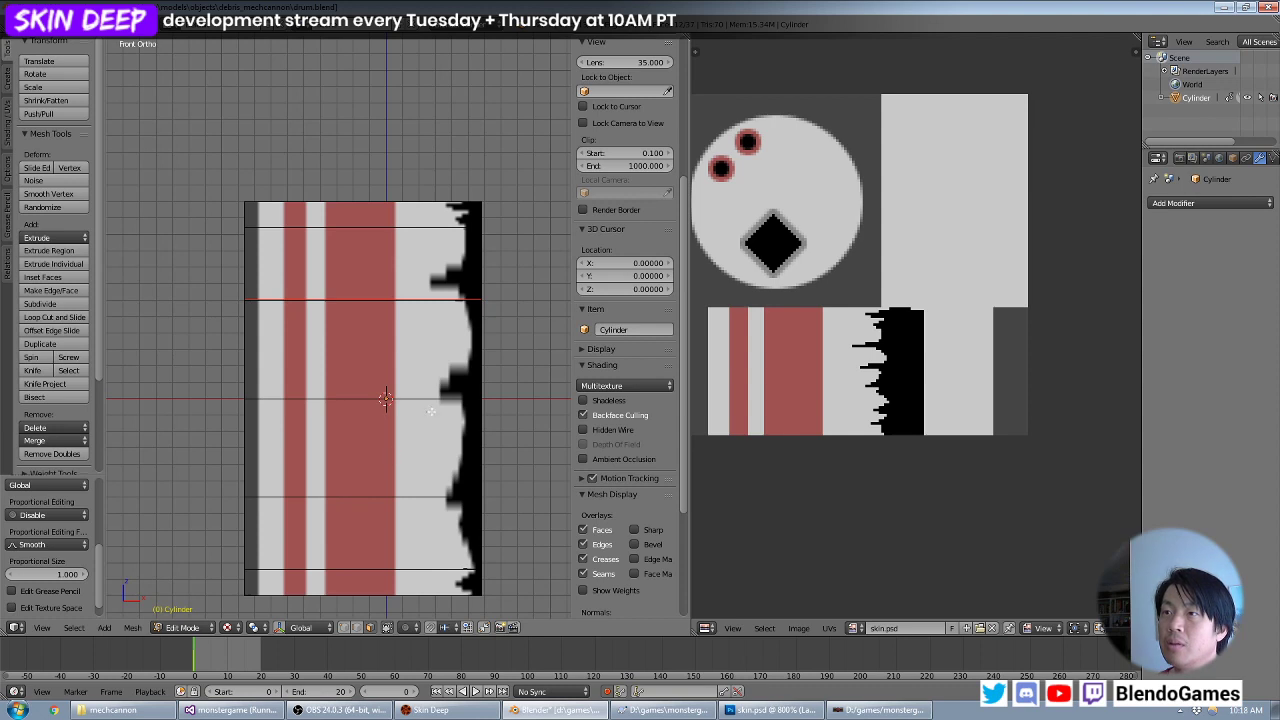
pyautogui.keyDown('ctrl'); pyautogui.scroll(5, 491, 414); pyautogui.keyUp('ctrl')
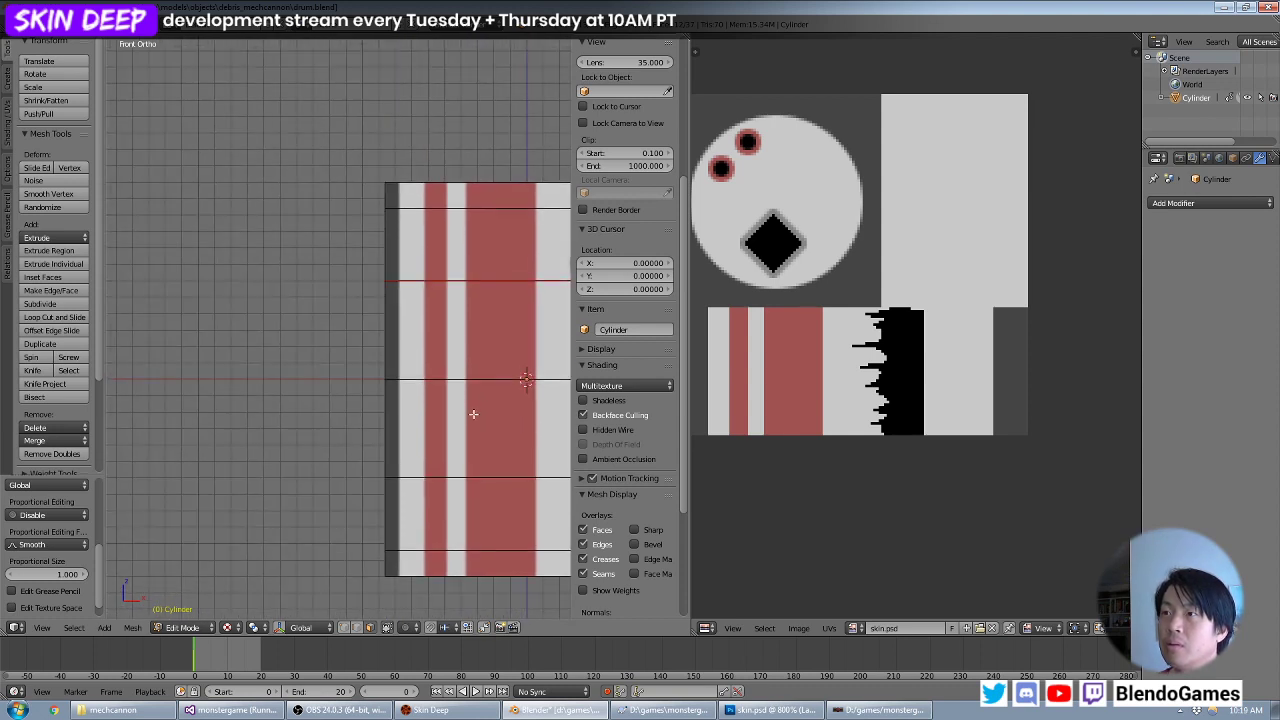
pyautogui.press('z')
pyautogui.press('g')
pyautogui.press('x')
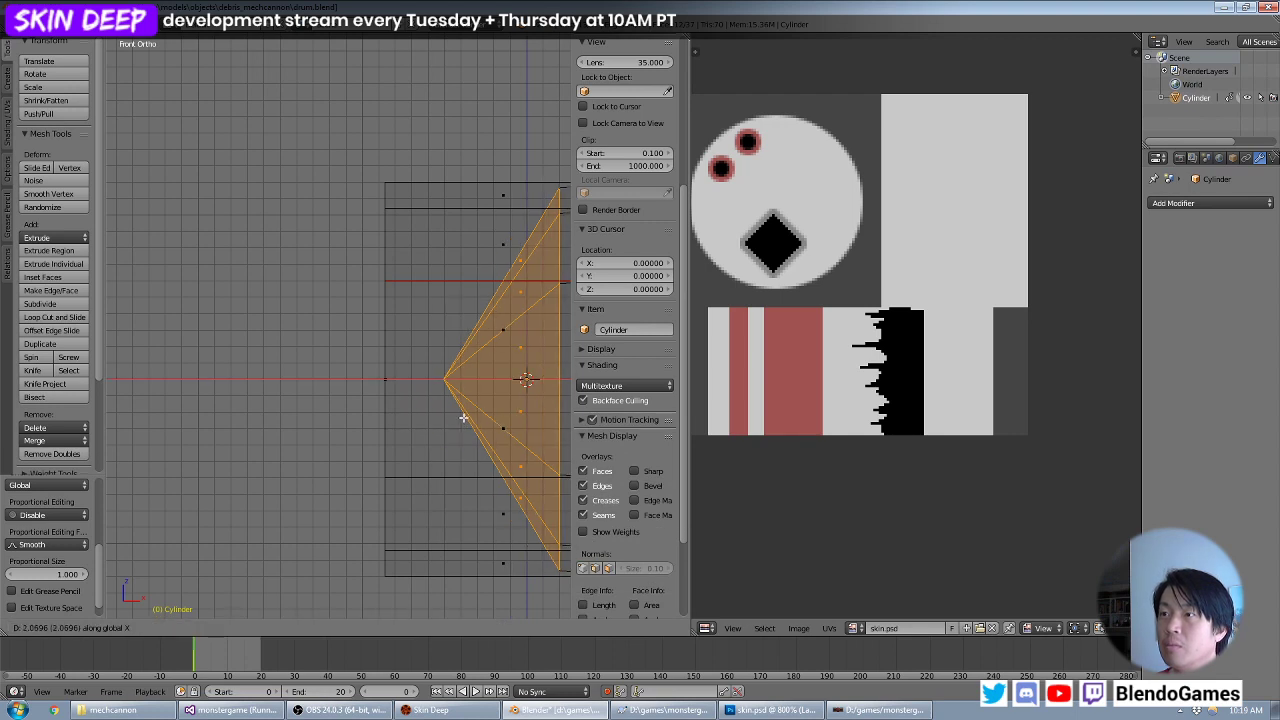
pyautogui.click(470, 417)
pyautogui.press('Tab')
pyautogui.moveTo(476, 413); pyautogui.dragTo(450, 412, button='middle')
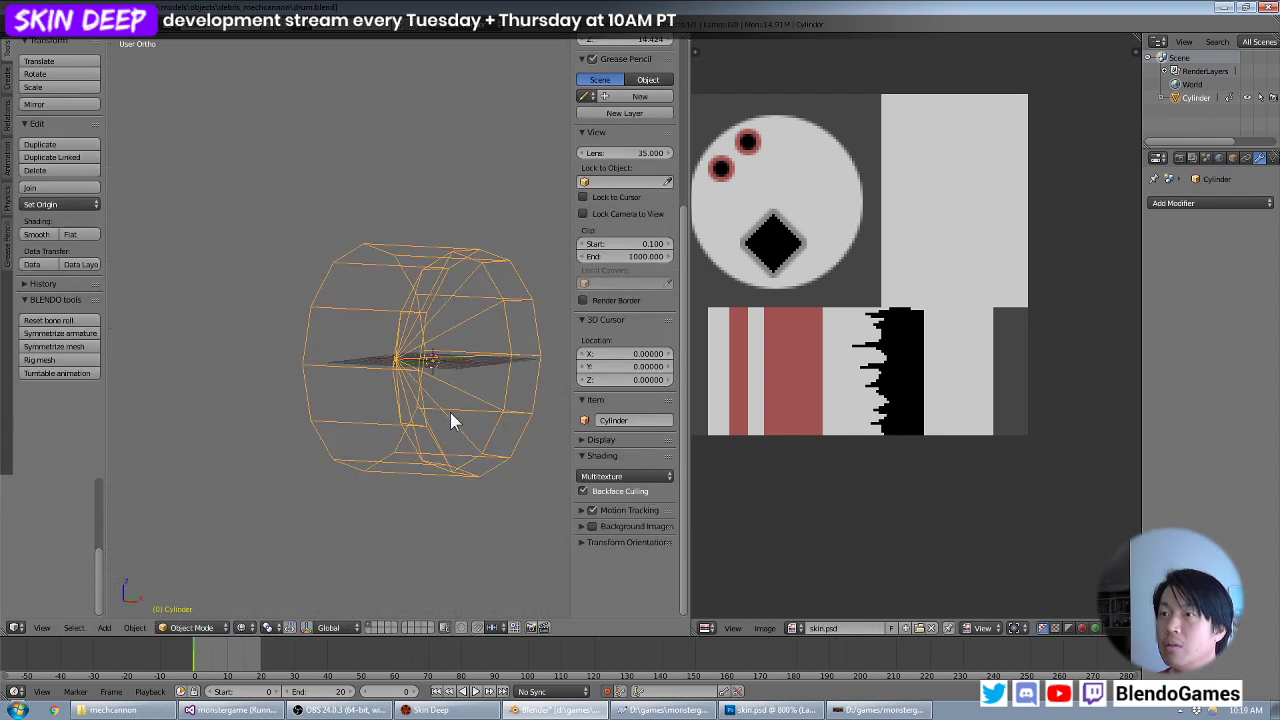
# Export the selected drum as Ascii Scene (.ase), overwriting drum.ase in the debris_mechcannon folder.
pyautogui.press('a')
pyautogui.press('a')
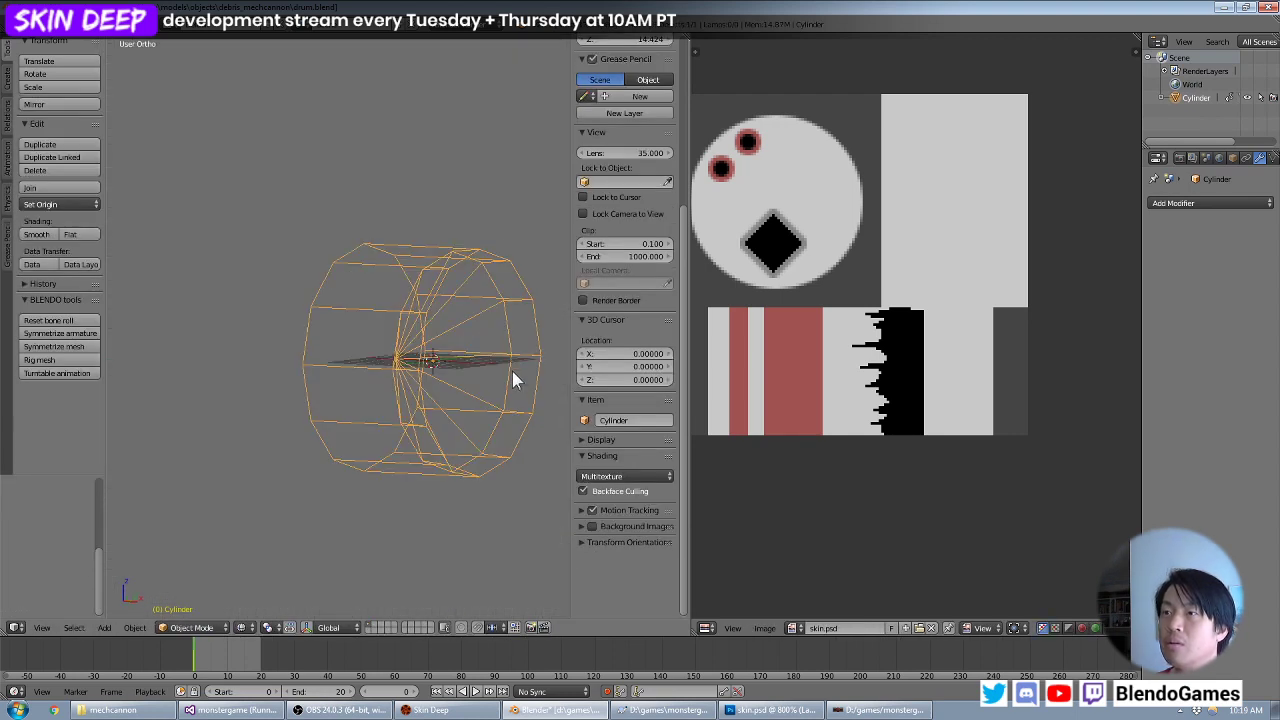
pyautogui.click(36, 24)
pyautogui.moveTo(84, 279)
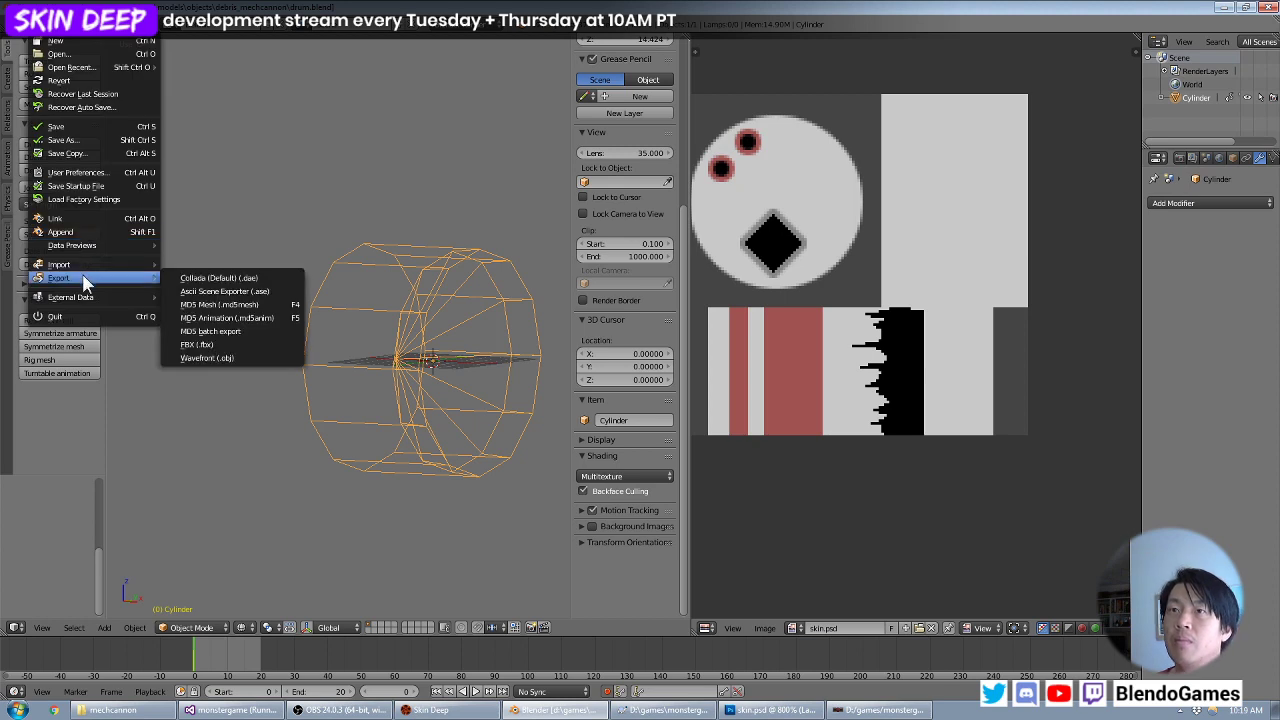
pyautogui.click(195, 291)
pyautogui.doubleClick(196, 118)
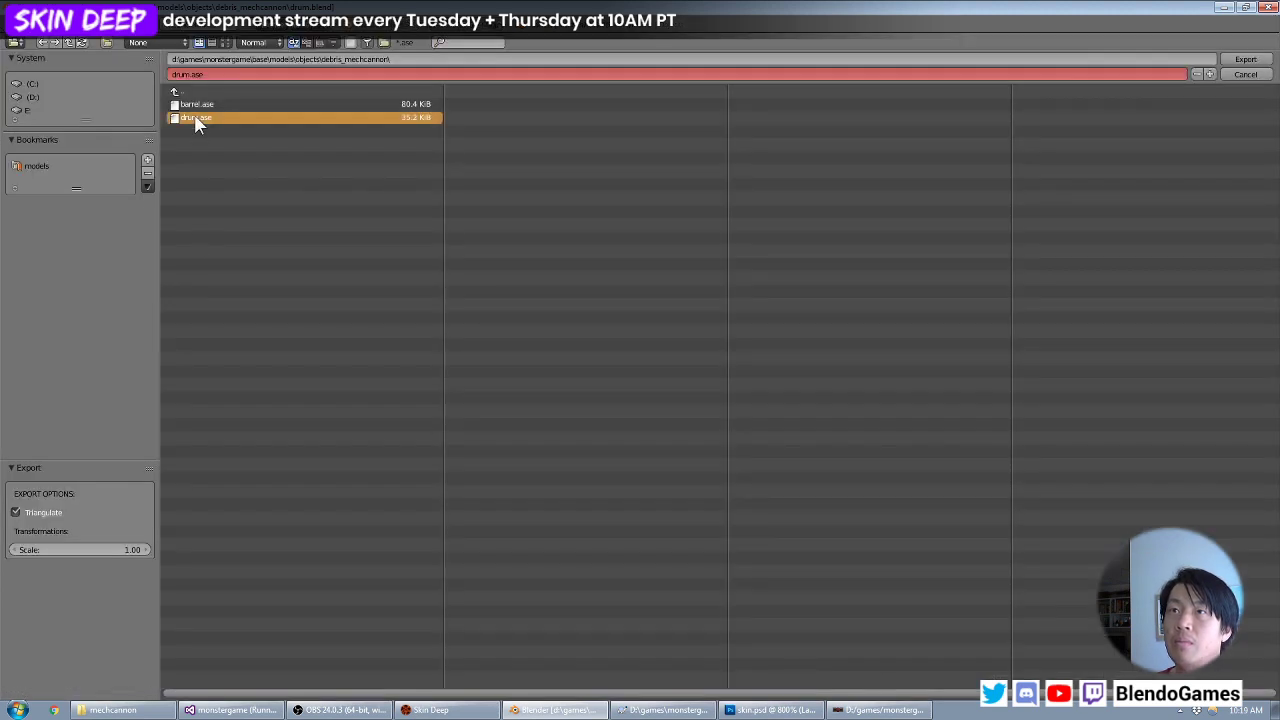
# Switch to Skin Deep and check the re-exported drum's interior and torn rim in the test map.
pyautogui.click(432, 710)
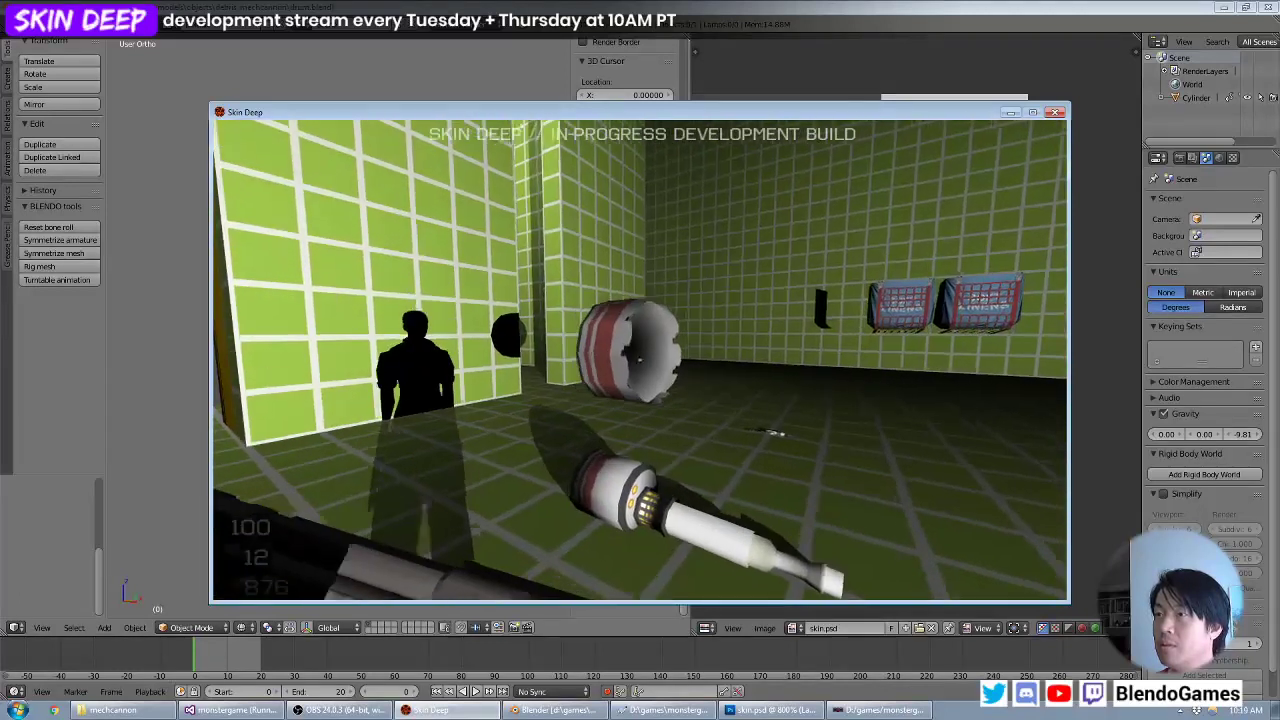
pyautogui.press('`')
pyautogui.hotkey('alt', 'Tab')
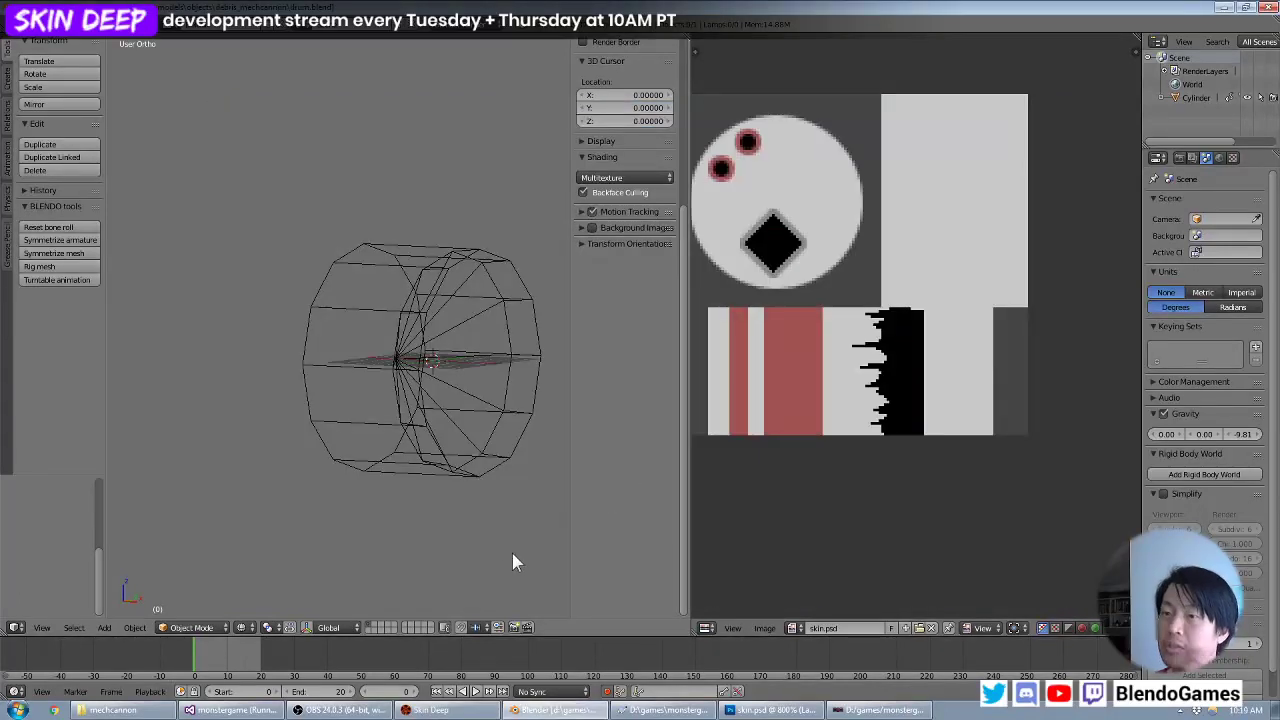
# Switch to Windows Explorer and open the SVN commit dialog for the monstergame folder in D:\games.
pyautogui.click(112, 710)
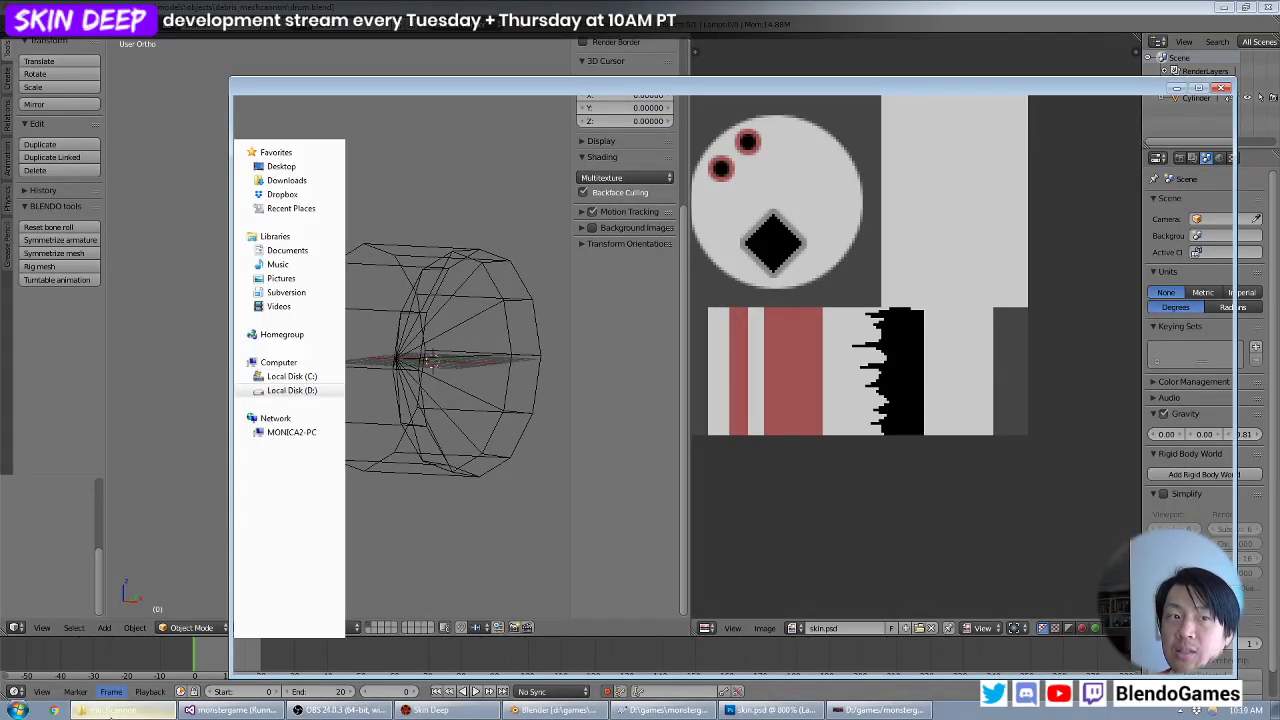
pyautogui.click(435, 105)
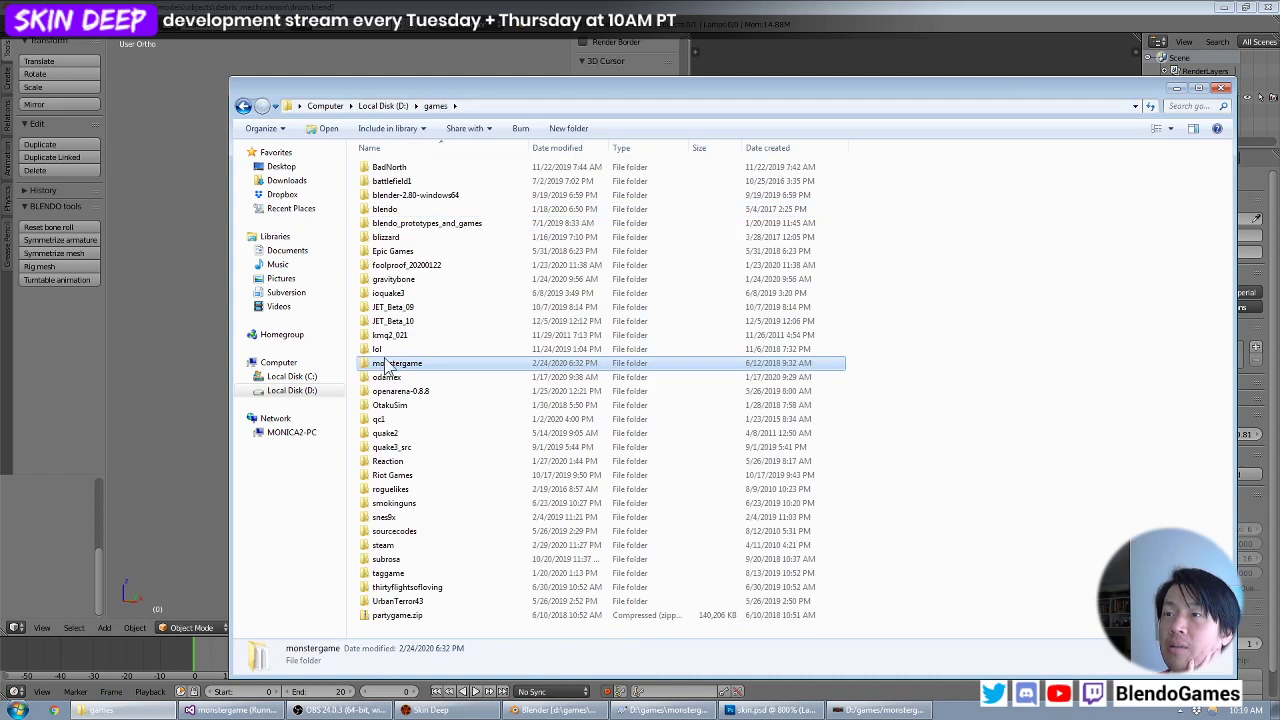
pyautogui.rightClick(385, 360)
pyautogui.click(438, 516)
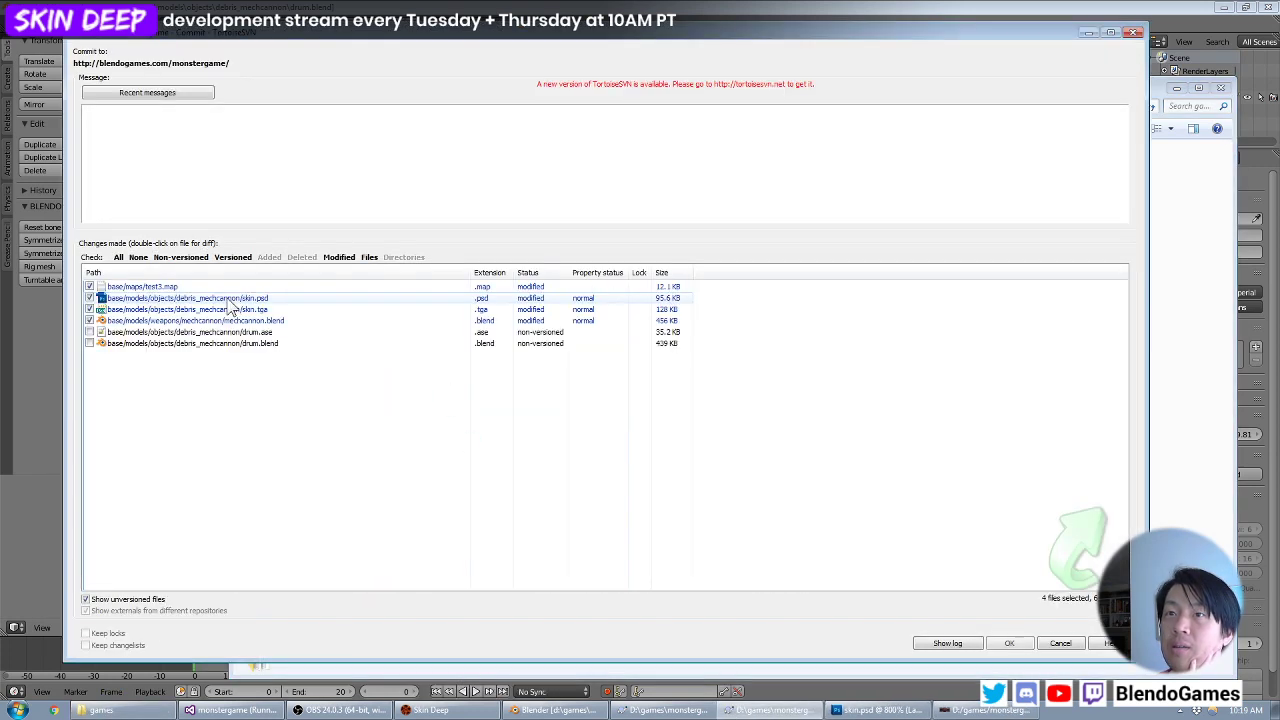
# Commit the mechcannon changes with drum.ase and drum.blend but without test3.map, using the message lines "added mechcannon drum debris" and "fixed mechcannon bad save".
pyautogui.keyDown('shift'); pyautogui.click(210, 345); pyautogui.keyUp('shift')
pyautogui.click(287, 172)
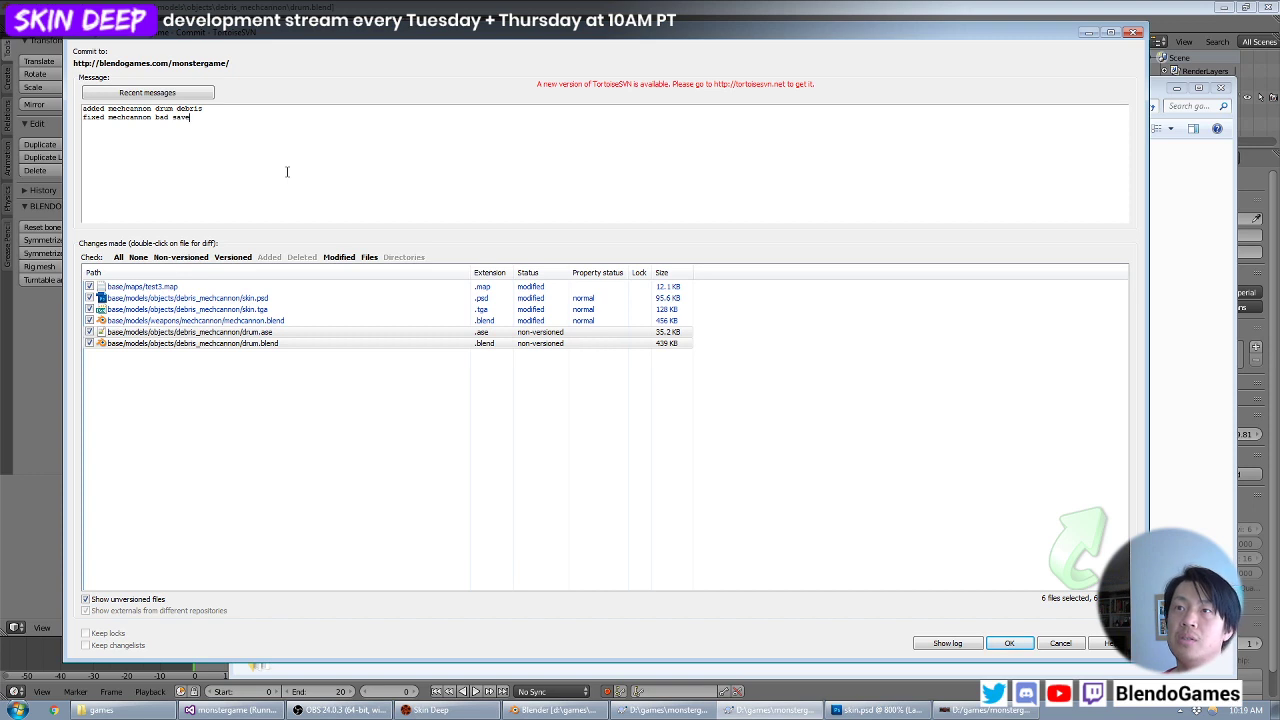
pyautogui.click(207, 288)
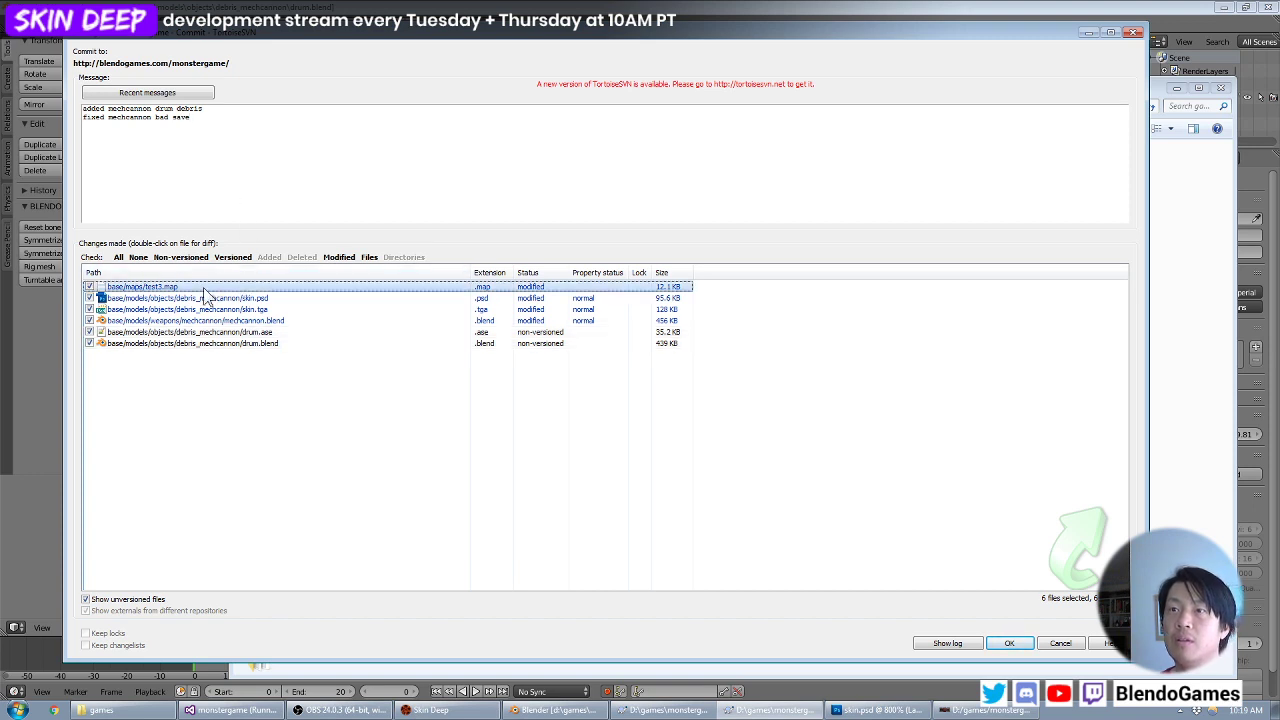
pyautogui.click(1010, 643)
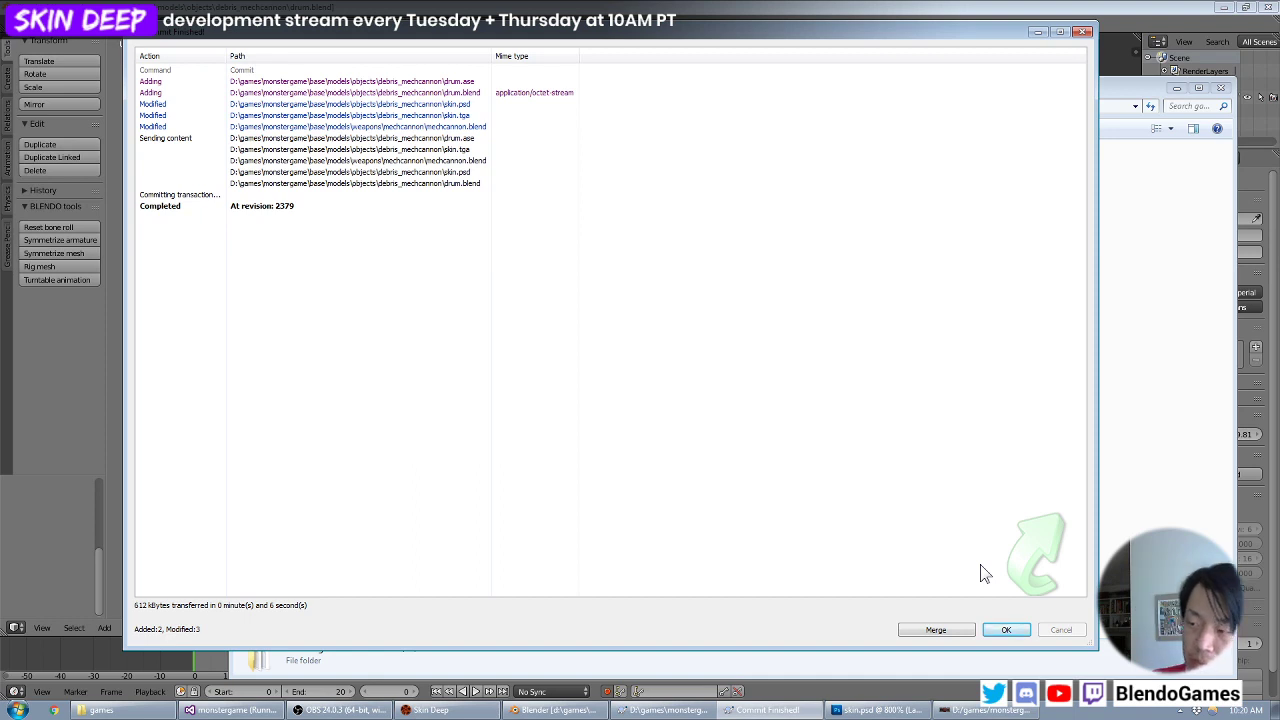
pyautogui.click(1006, 629)
# Open Notepad++ and bring up the monster_thug.script file.
pyautogui.hotkey('alt', 'Tab')
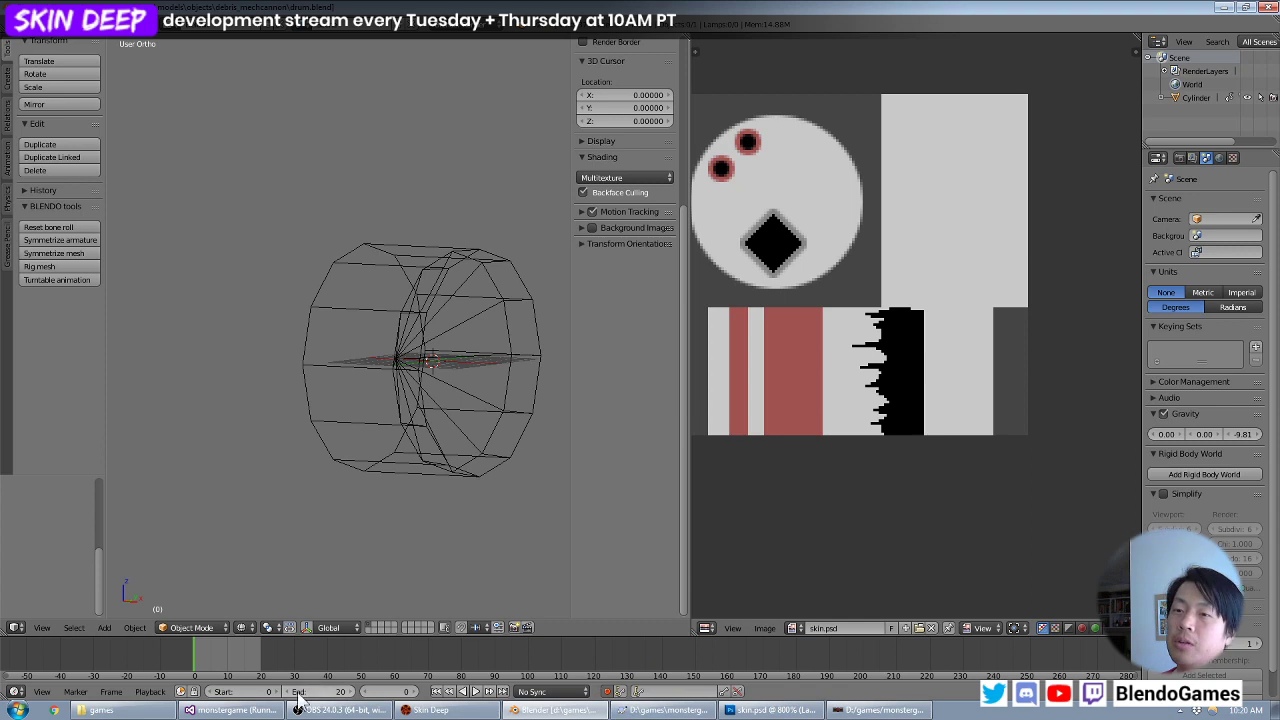
pyautogui.click(18, 710)
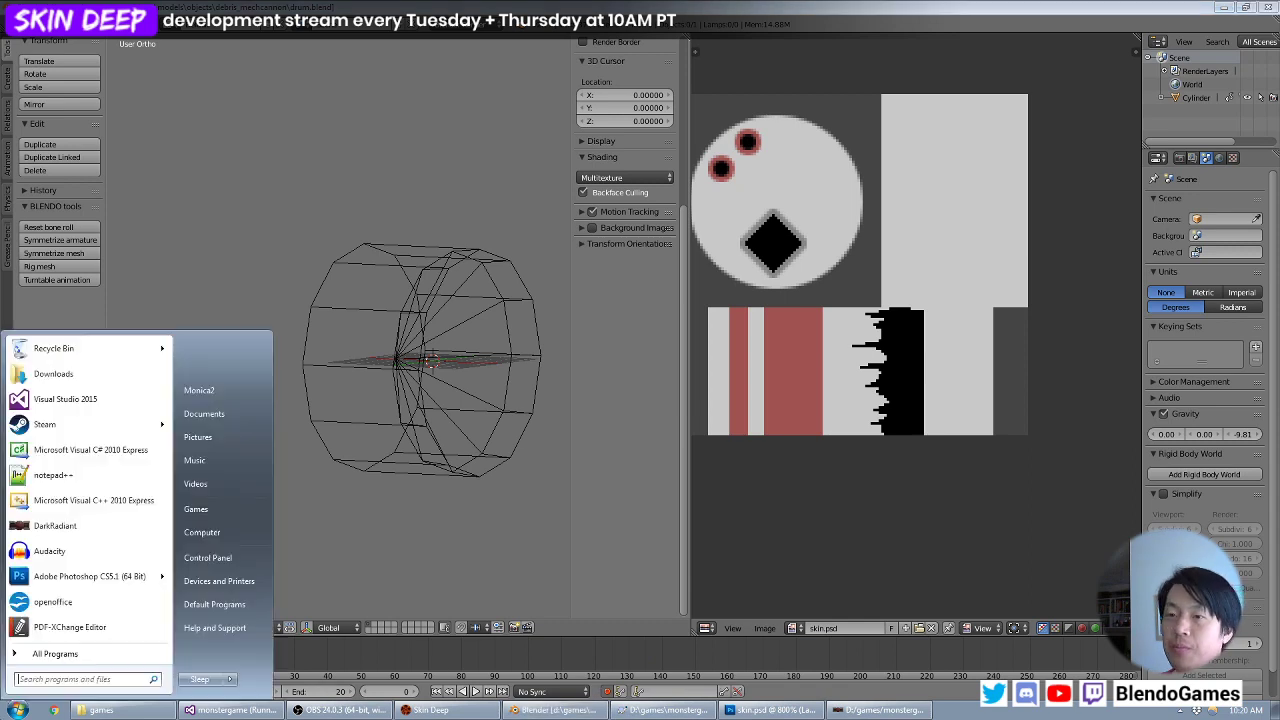
pyautogui.click(46, 474)
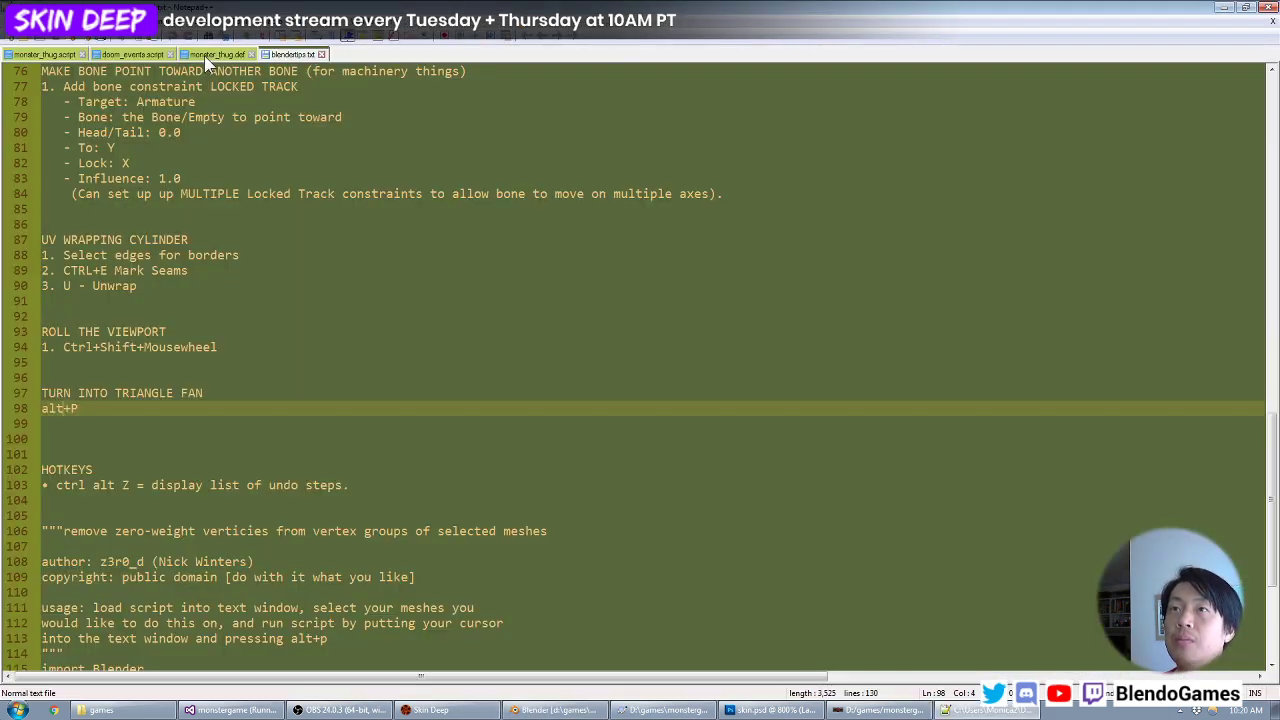
pyautogui.click(45, 55)
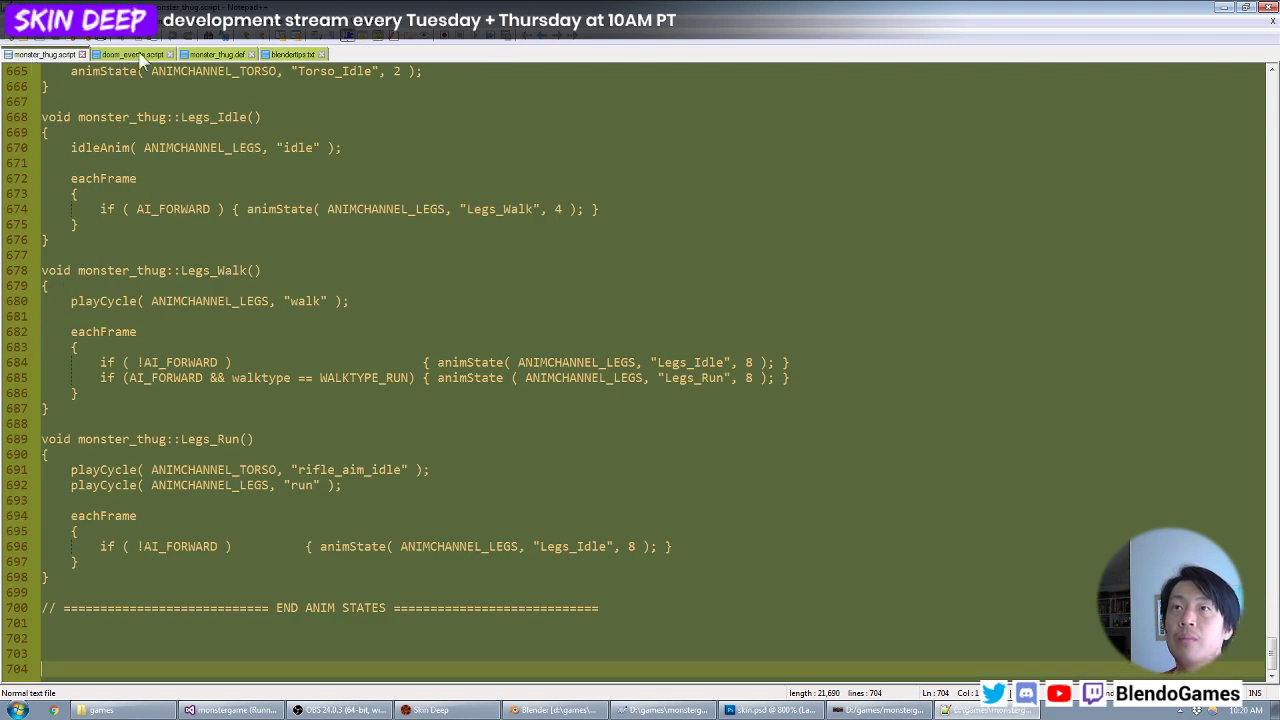
# Open weapon_mechcannon.def from the def folder and go to its gibspeed and def_dropGibItem entries.
pyautogui.click(219, 54)
pyautogui.hotkey('ctrl', 'o')
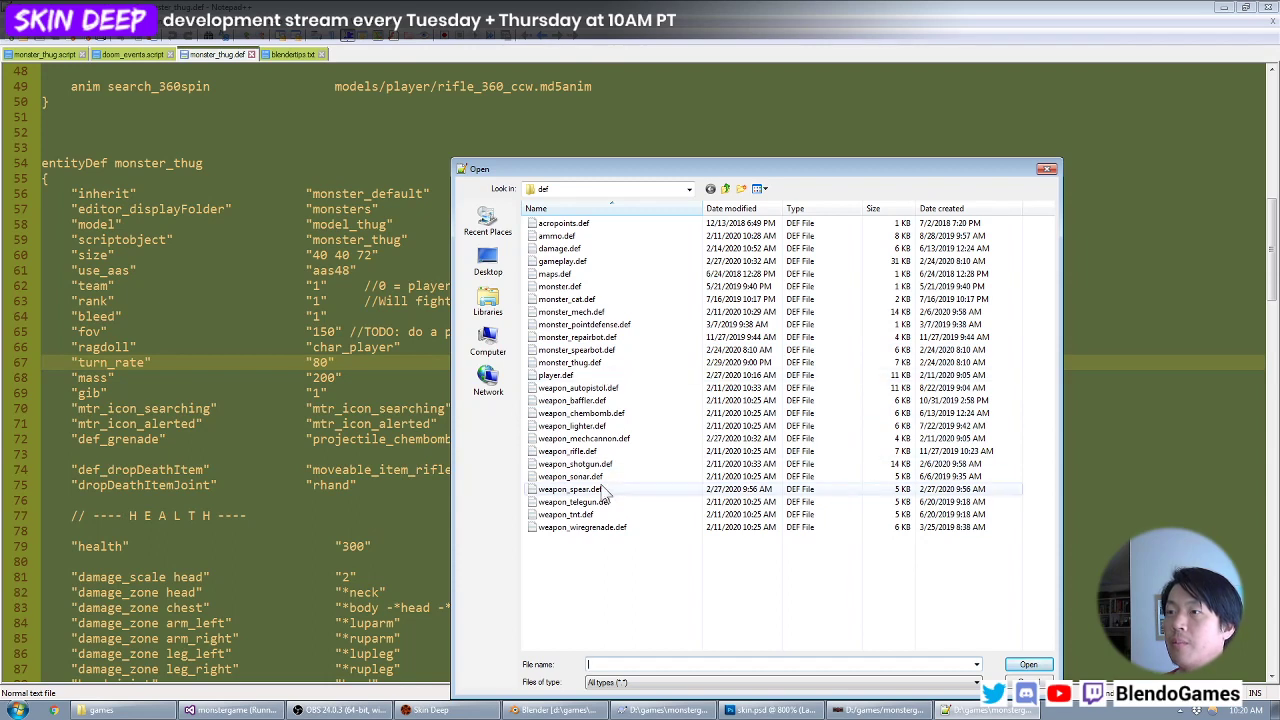
pyautogui.doubleClick(590, 438)
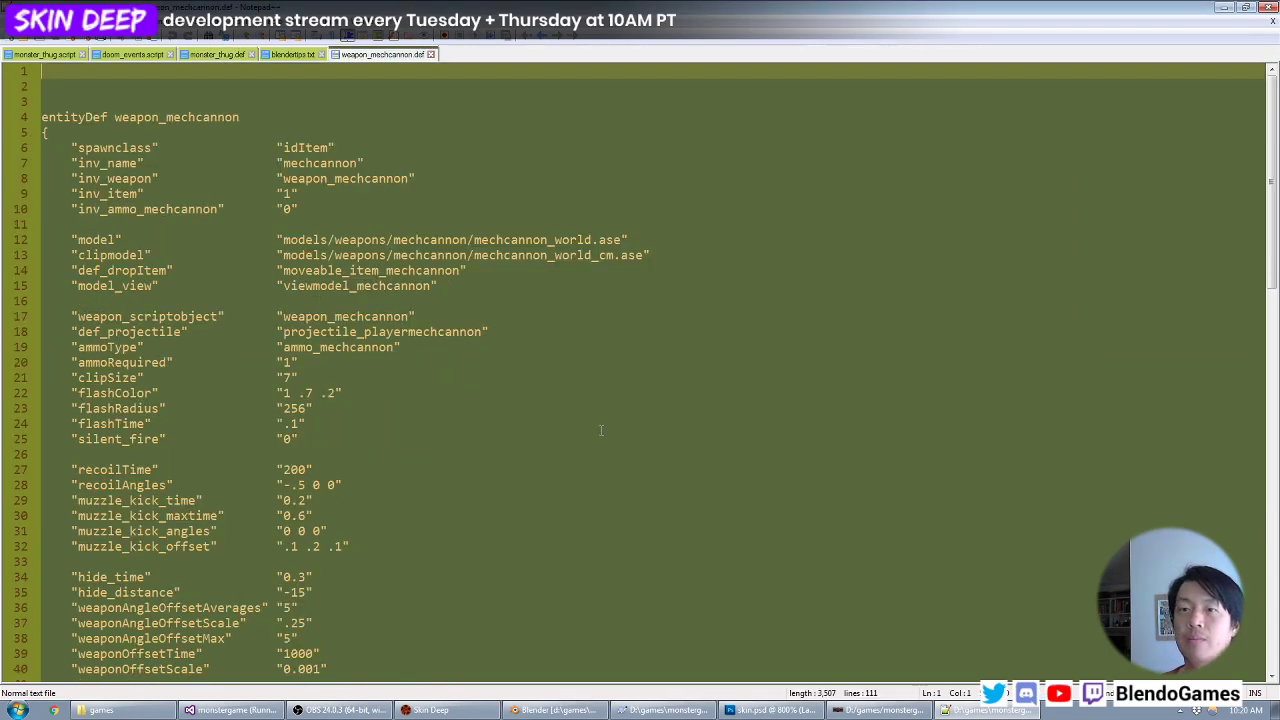
pyautogui.hotkey('ctrl', 'End')
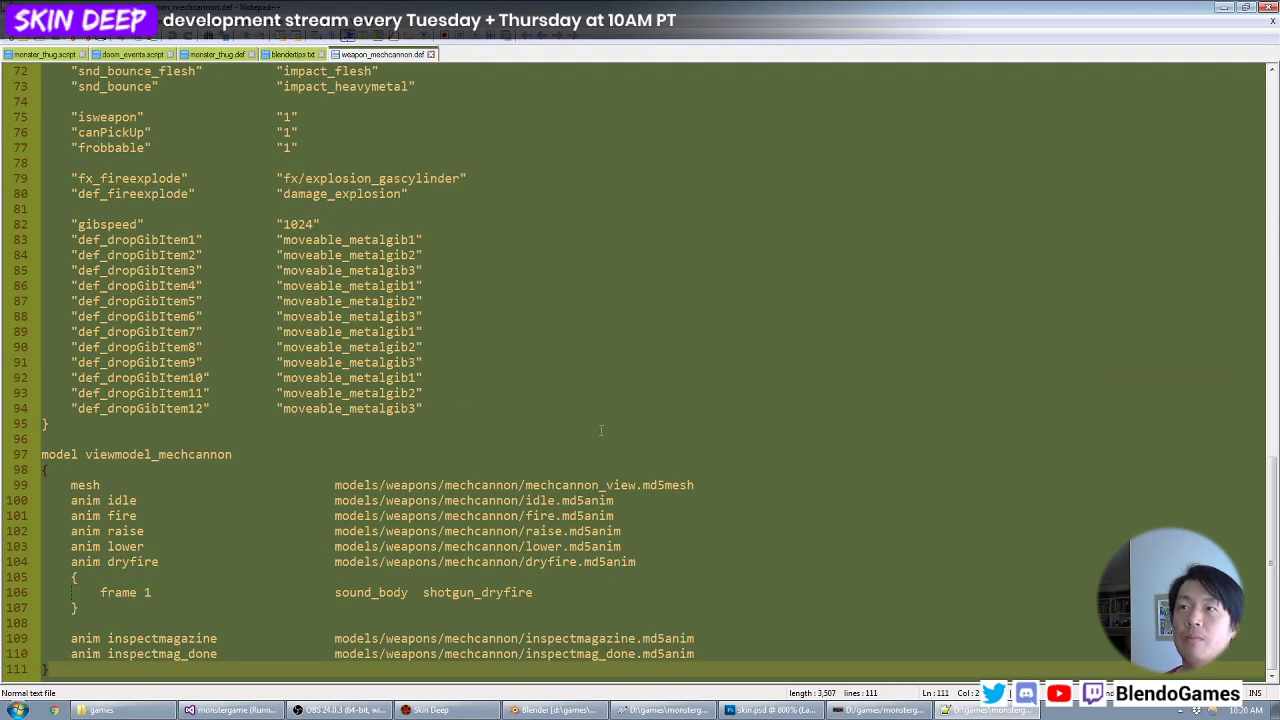
pyautogui.scroll(3, 463, 344)
pyautogui.click(343, 378)
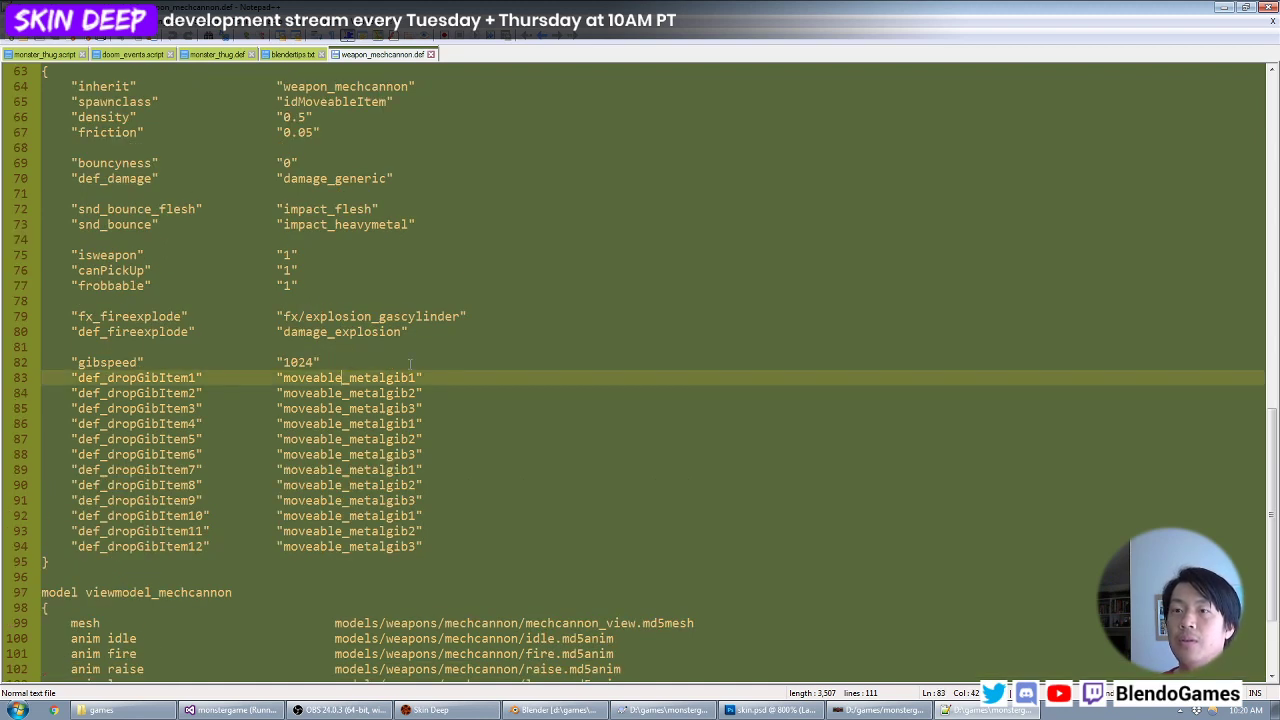
pyautogui.scroll(-2, 417, 362)
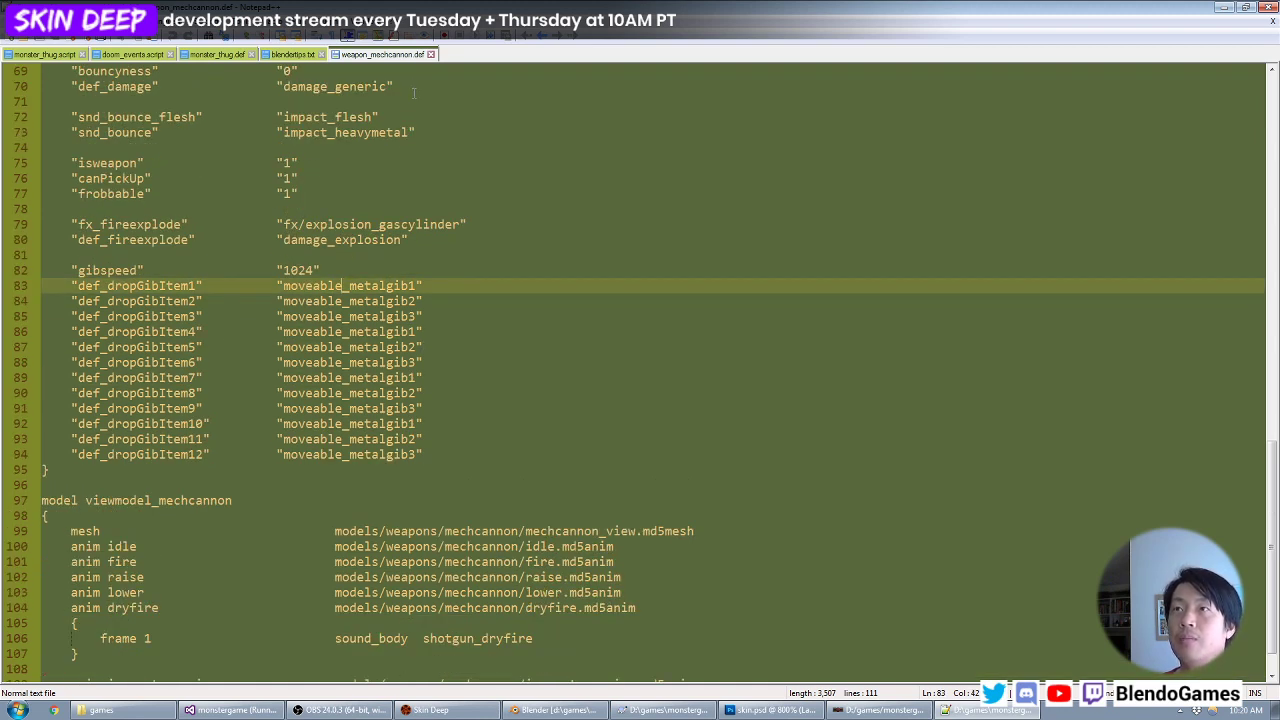
pyautogui.rightClick(398, 58)
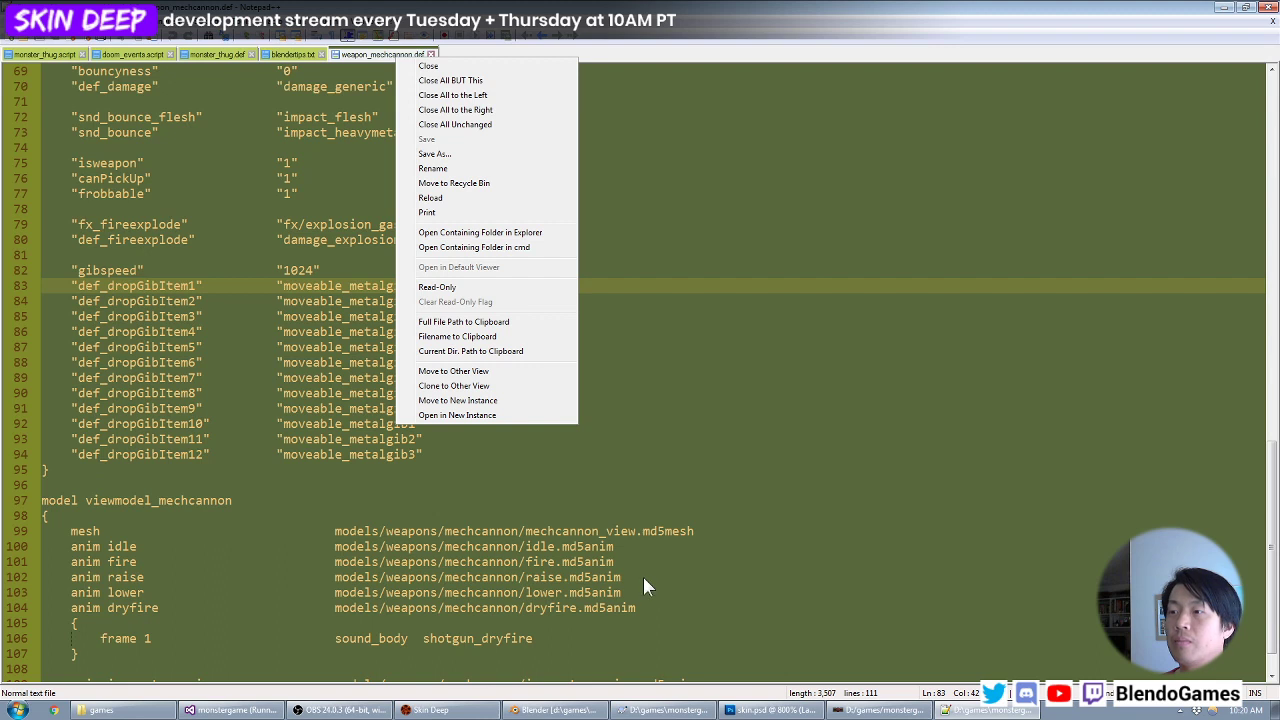
pyautogui.click(348, 235)
pyautogui.click(350, 270)
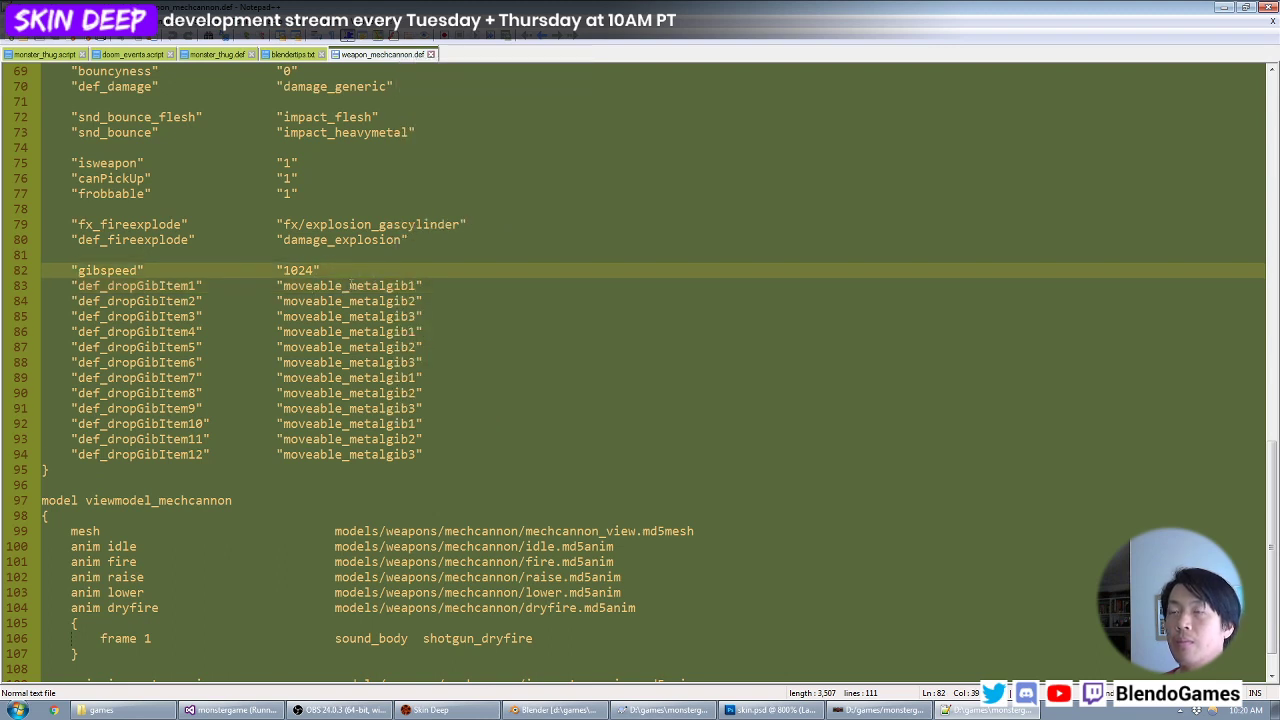
# Search the .def files in D:\games\monstergame\base for "barrel", review the hits and close the results.
pyautogui.click(348, 286)
pyautogui.doubleClick(417, 281)
pyautogui.hotkey('ctrl', 'shift', 'f')
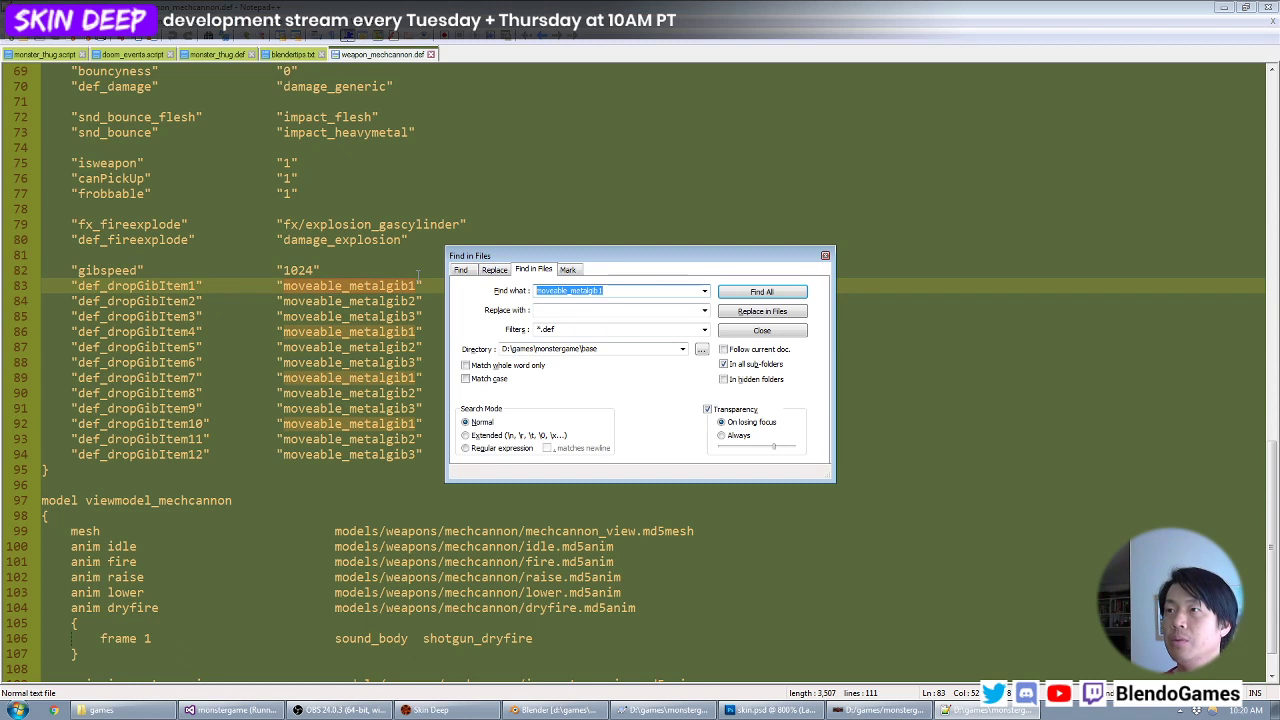
pyautogui.press('Return')
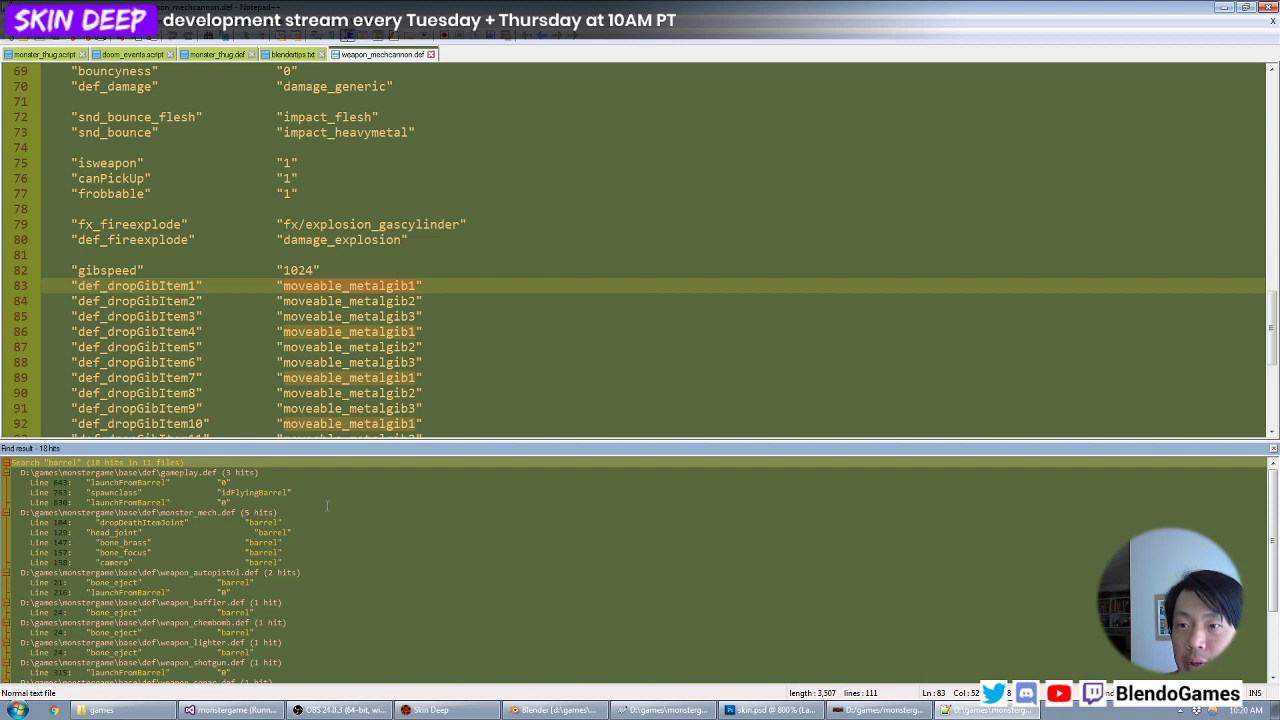
pyautogui.scroll(-3, 321, 520)
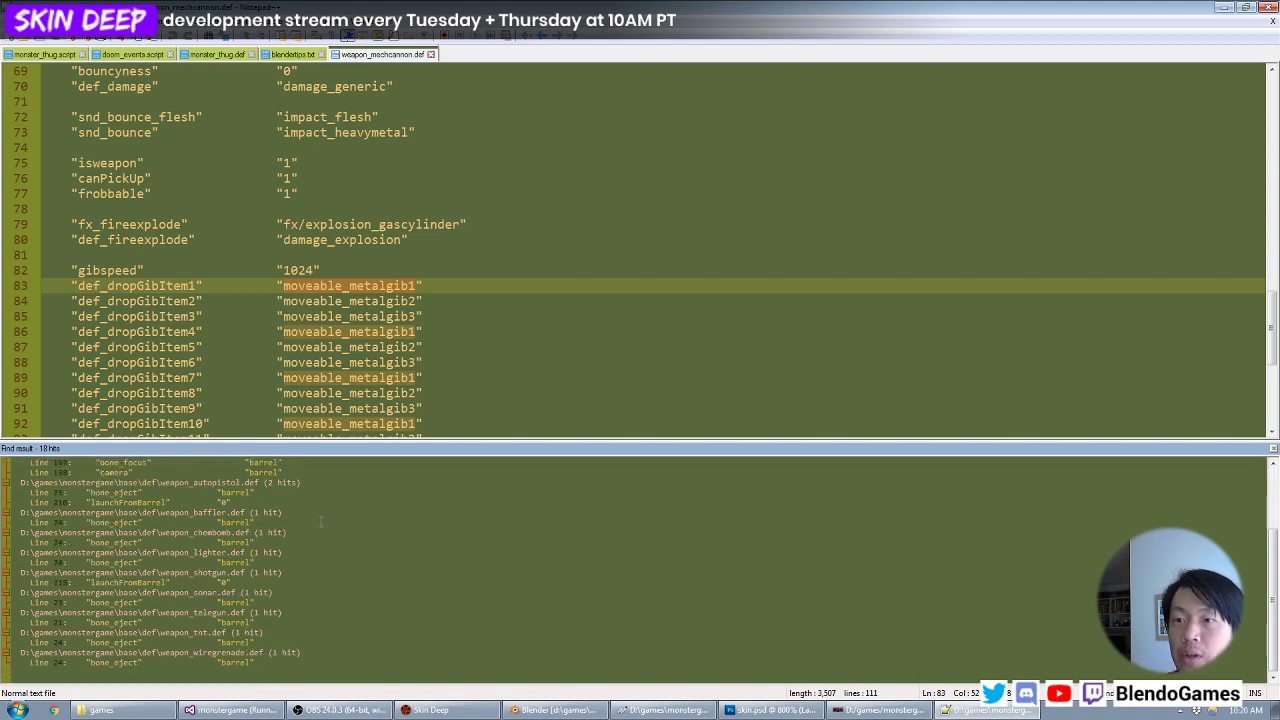
pyautogui.scroll(3, 321, 520)
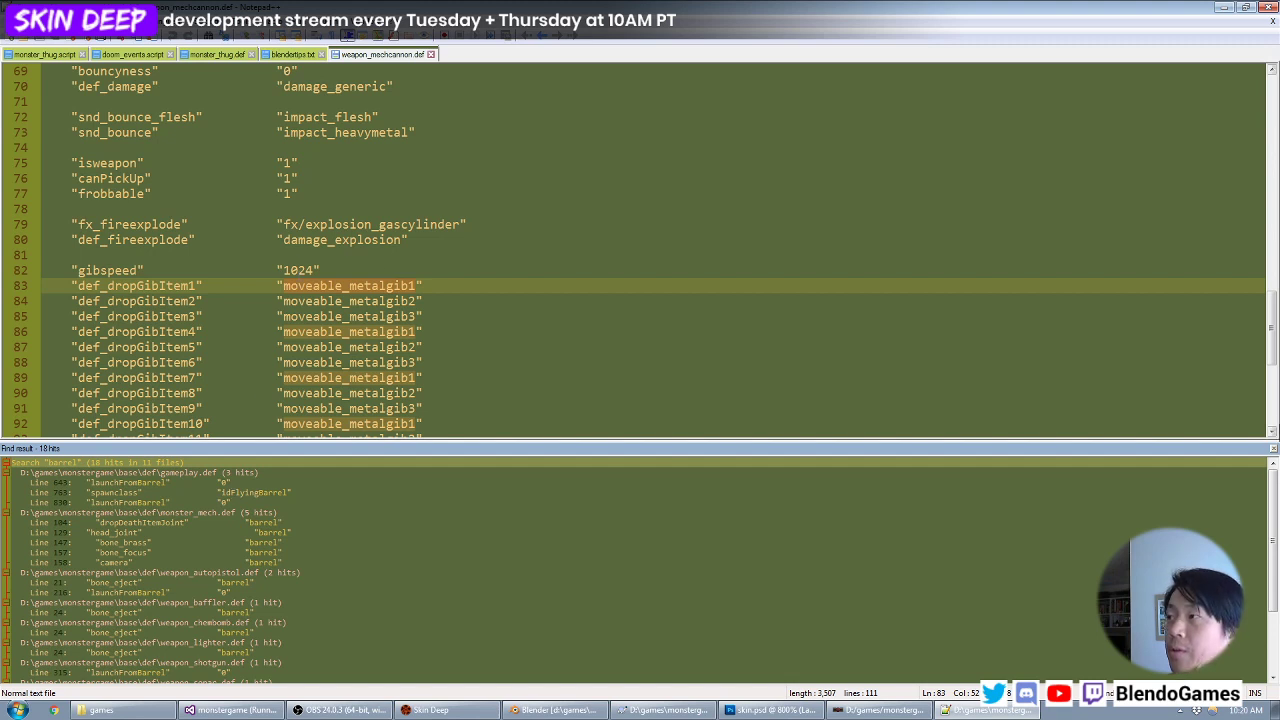
pyautogui.click(1273, 448)
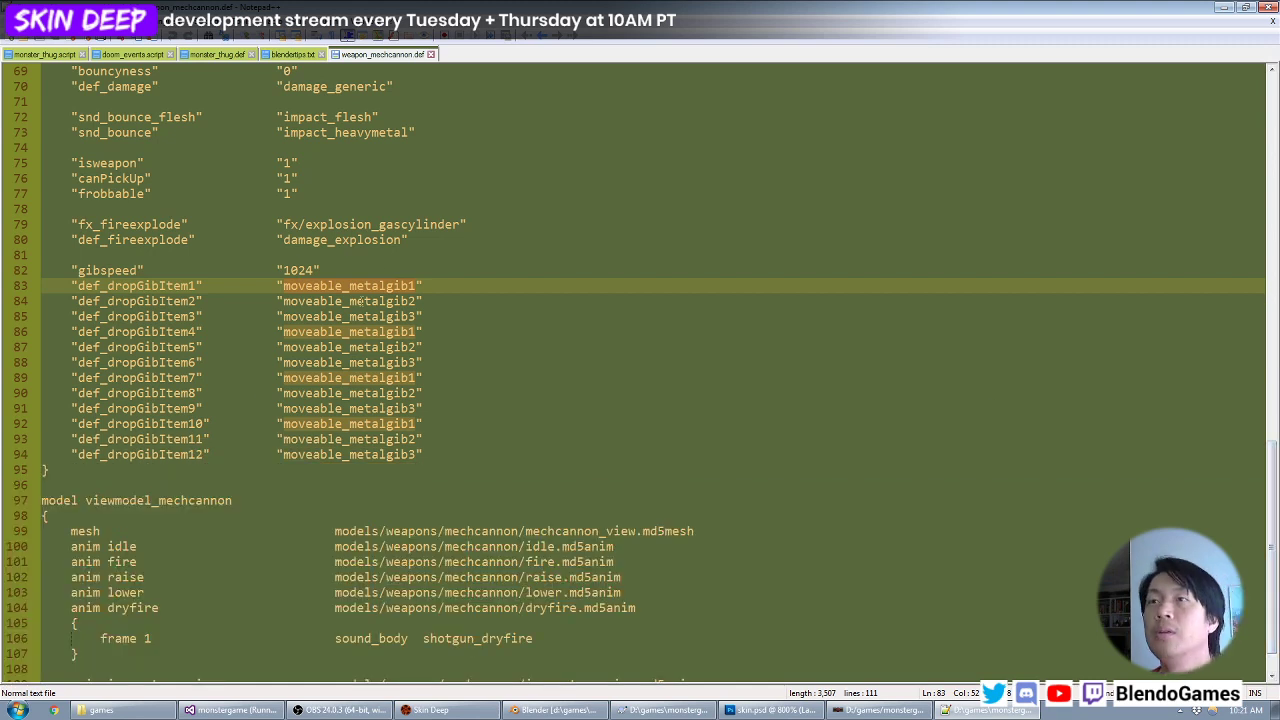
# Search the .def files in D:\games\monstergame\base for moveable_metalgib1 and open its entityDef in gameplay.def.
pyautogui.click(366, 287)
pyautogui.hotkey('ctrl', 'shift', 'f')
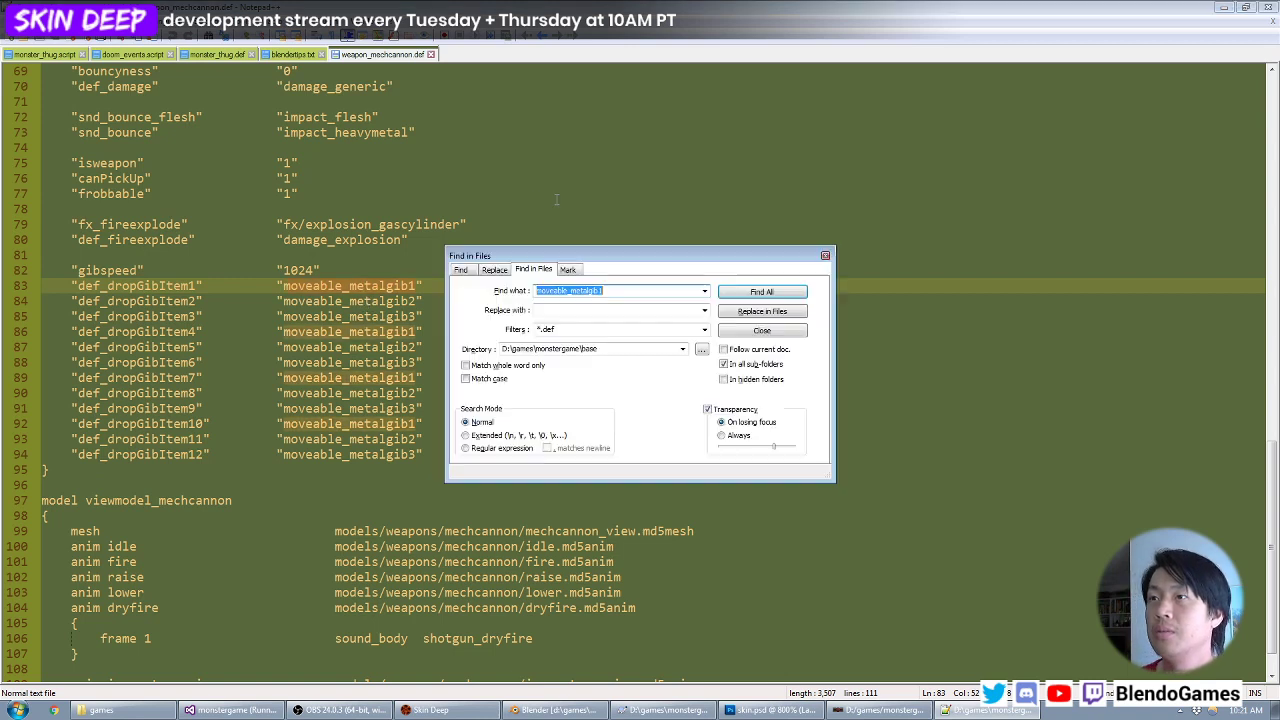
pyautogui.press('Return')
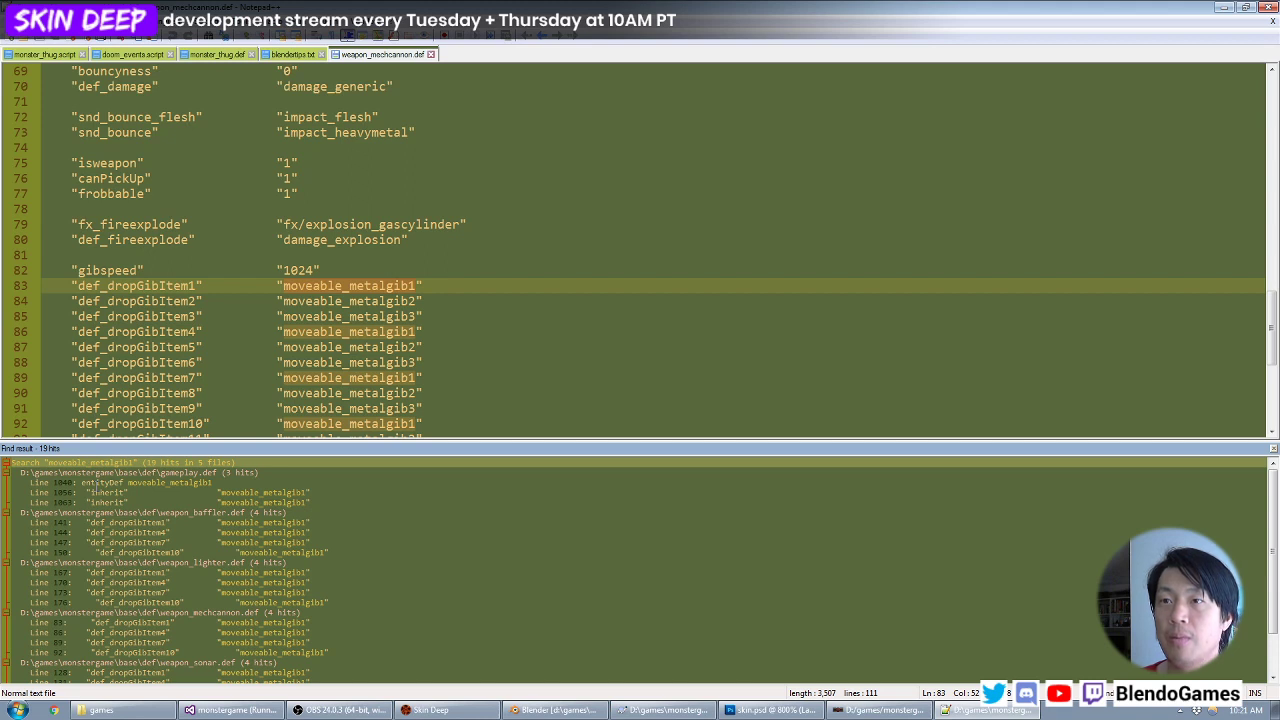
pyautogui.doubleClick(110, 483)
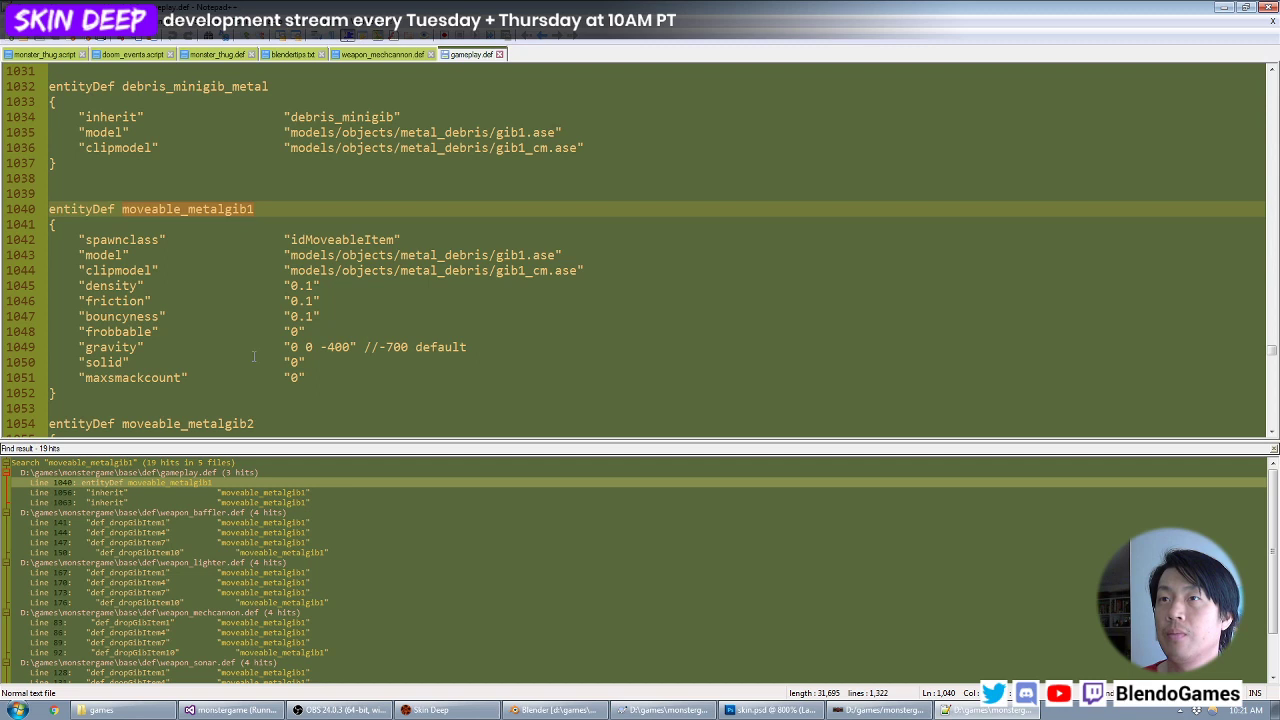
# Copy the moveable_metalgib2 entityDef from gameplay.def into weapon_mechcannon.def, just above model viewmodel_mechcannon.
pyautogui.scroll(-2, 103, 377)
pyautogui.moveTo(67, 398); pyautogui.dragTo(14, 338)
pyautogui.hotkey('ctrl', 'c')
pyautogui.hotkey('ctrl', 'Tab')
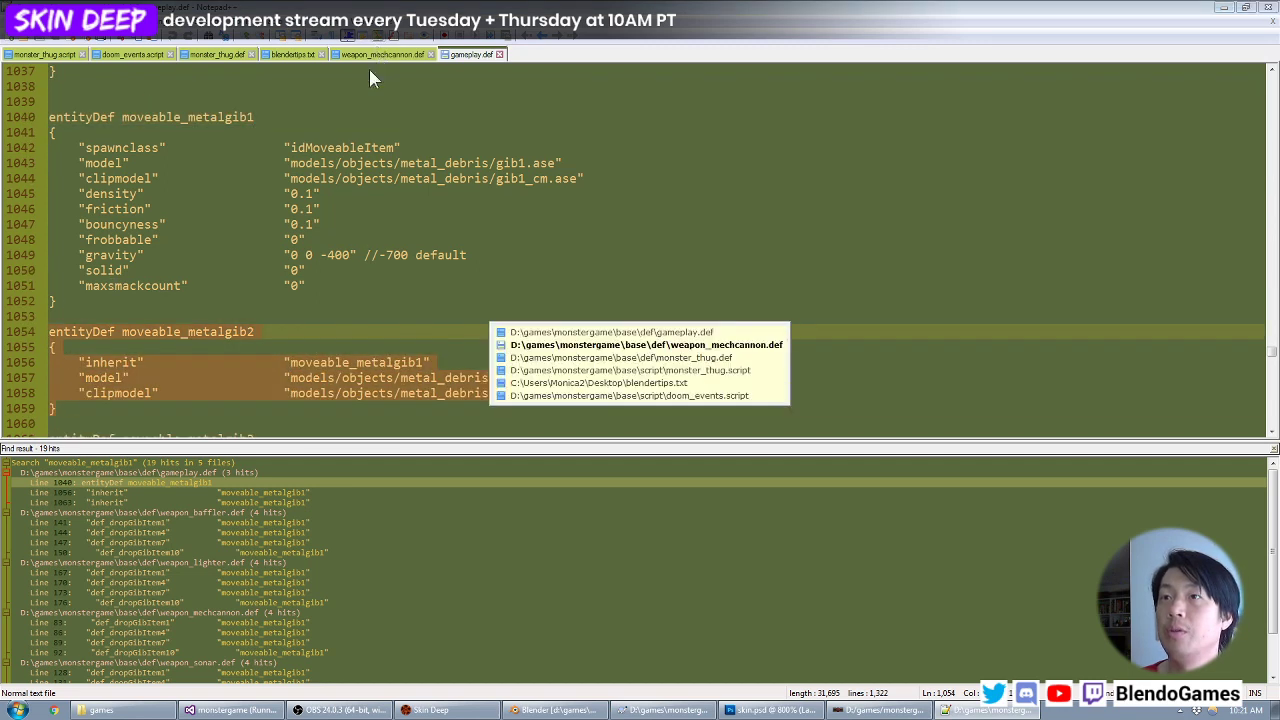
pyautogui.scroll(-6, 242, 258)
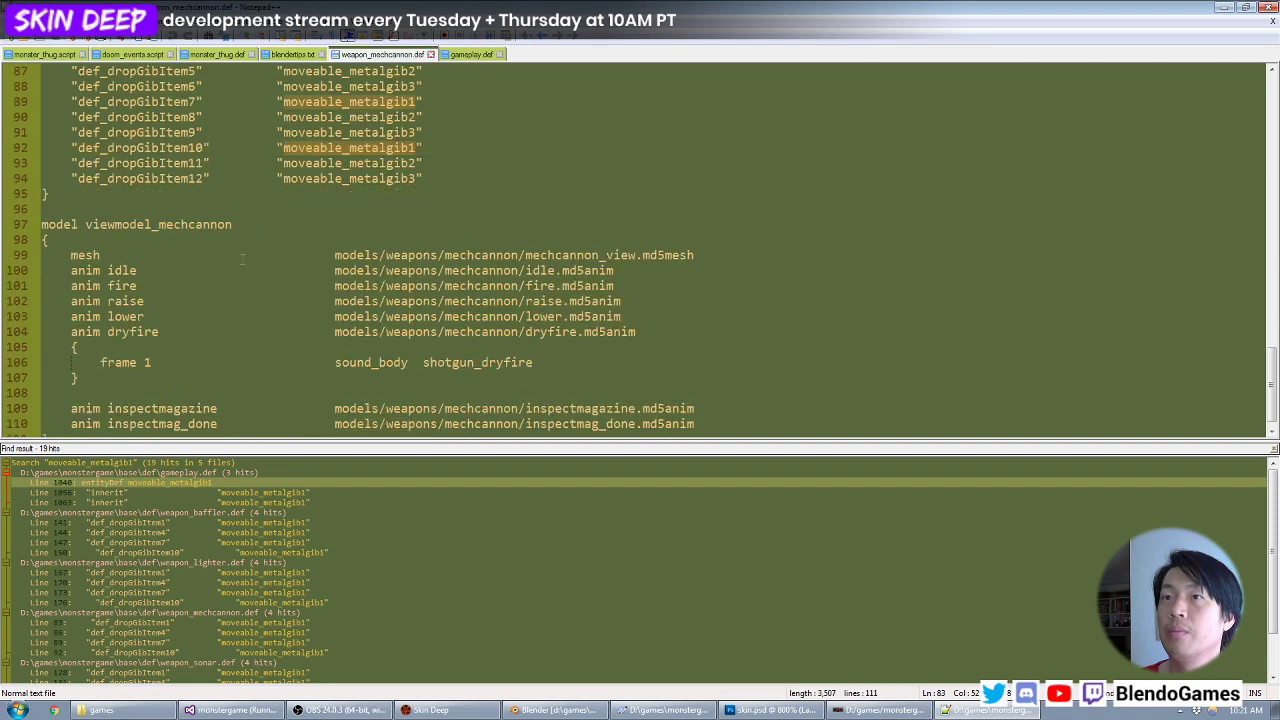
pyautogui.click(152, 210)
pyautogui.press('Return')
pyautogui.hotkey('ctrl', 'v')
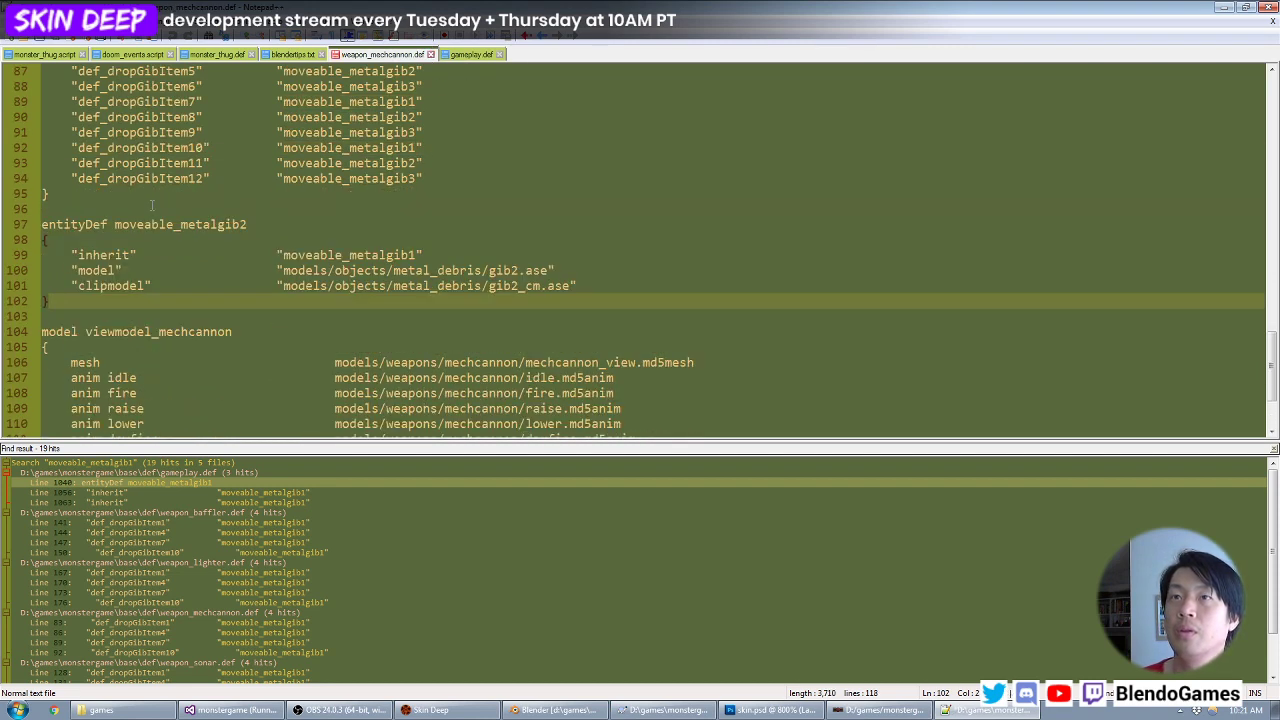
# Rename the pasted entityDef to moveable_mechcannon_gib1.
pyautogui.press('Up')
pyautogui.press('Up')
pyautogui.press('Up')
pyautogui.press('Up')
pyautogui.press('Up')
pyautogui.press('Up')
pyautogui.press('End')
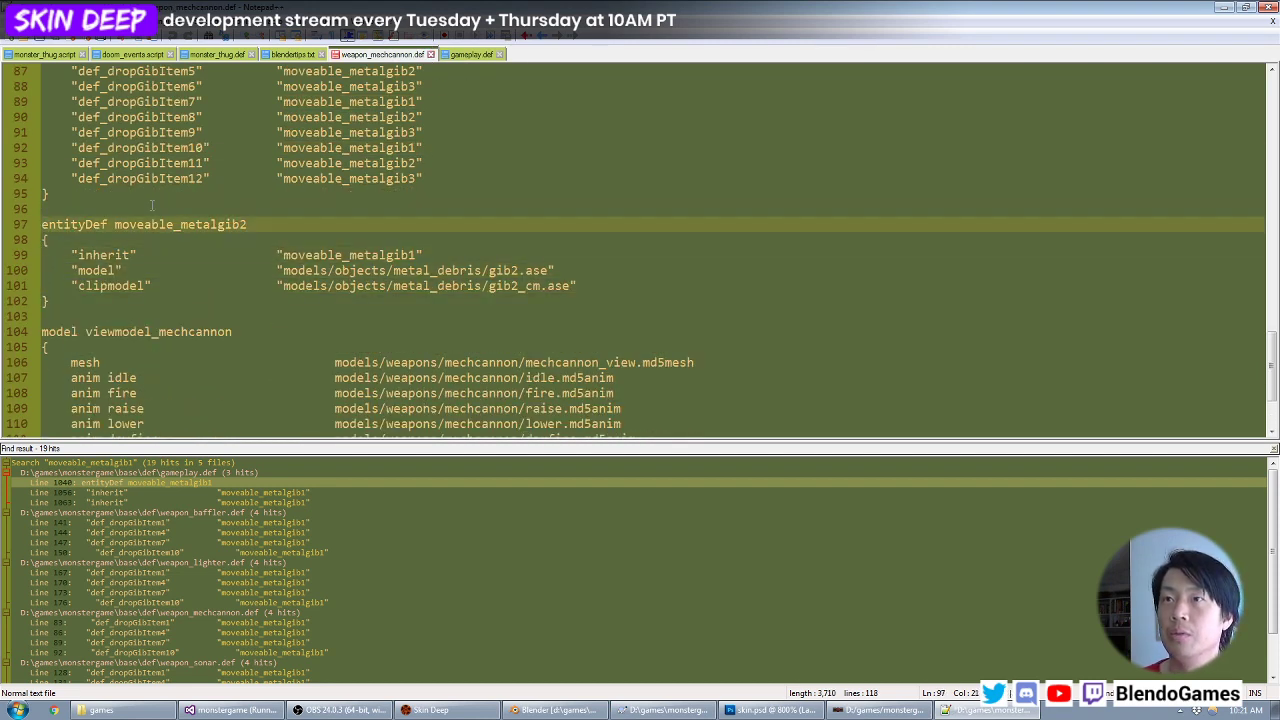
pyautogui.press('BackSpace')
pyautogui.press('BackSpace')
pyautogui.press('BackSpace')
pyautogui.press('BackSpace')
pyautogui.press('BackSpace')
pyautogui.press('BackSpace')
pyautogui.press('BackSpace')
pyautogui.press('BackSpace')
pyautogui.press('BackSpace')
pyautogui.write('mech')
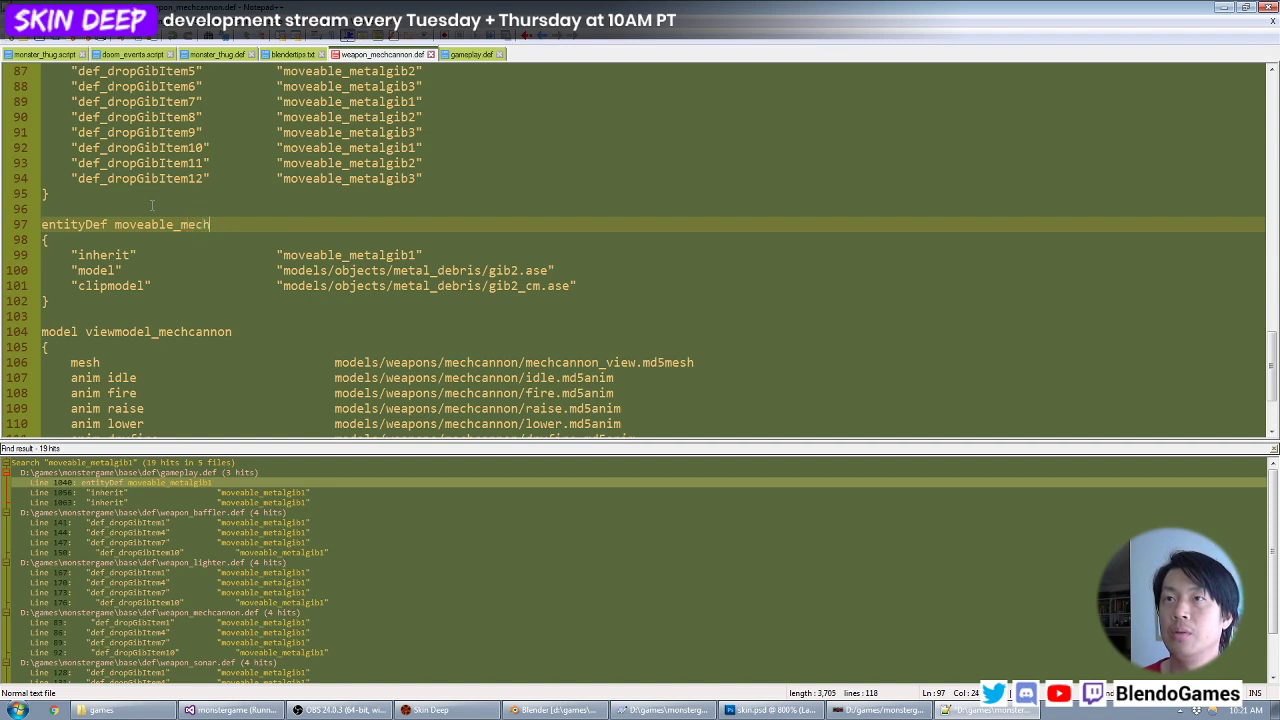
pyautogui.write('cannon_gib1')
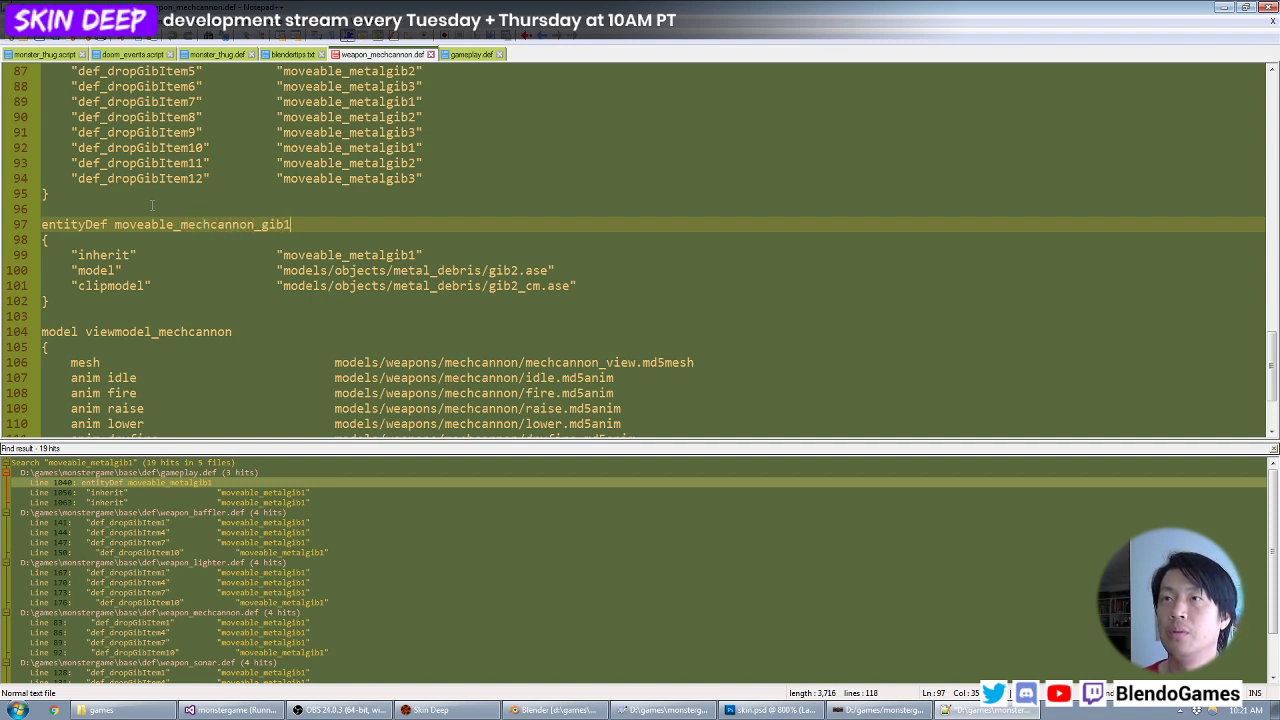
# Replace the metal_debris folder with debris_mech in both the model and clipmodel paths of moveable_mechcannon_gib1.
pyautogui.scroll(2, 152, 205)
pyautogui.press('Down')
pyautogui.press('Down')
pyautogui.press('Down')
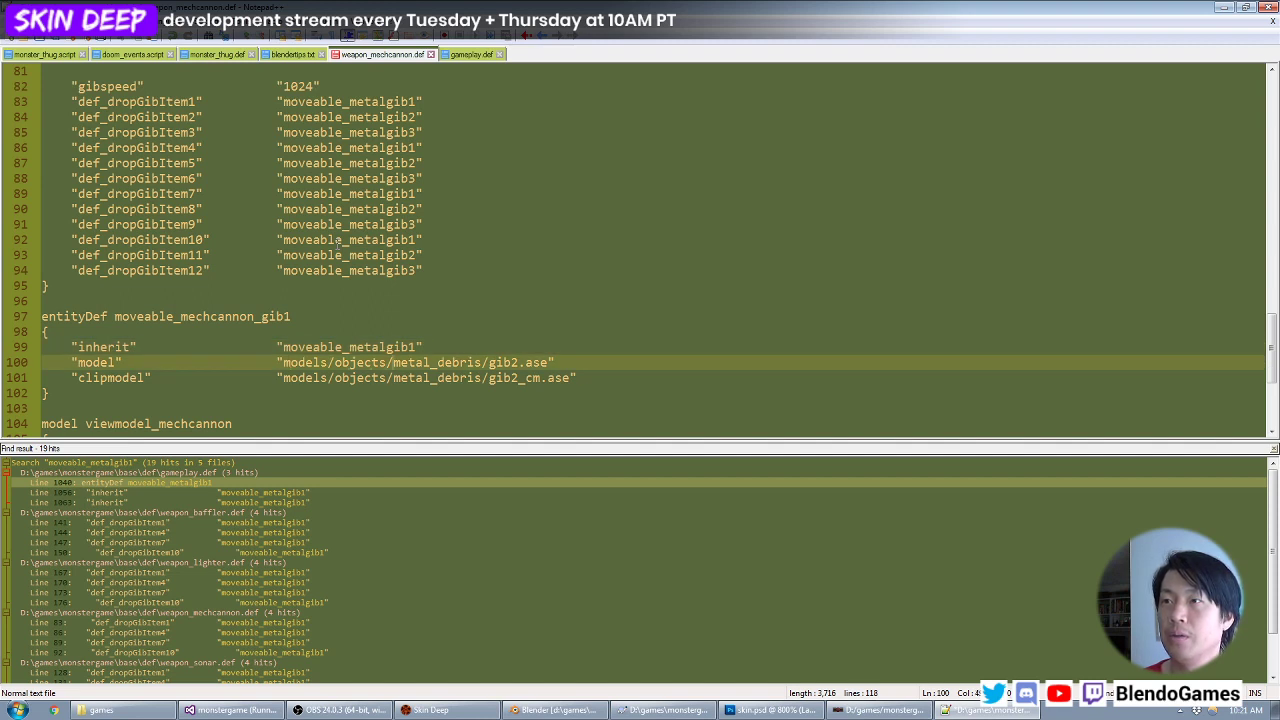
pyautogui.hotkey('alt', 'shift', 'Down')
pyautogui.hotkey('alt', 'shift', 'Right')
pyautogui.hotkey('alt', 'shift', 'Right')
pyautogui.hotkey('alt', 'shift', 'Right')
pyautogui.hotkey('alt', 'shift', 'Right')
pyautogui.hotkey('alt', 'shift', 'Right')
pyautogui.hotkey('alt', 'shift', 'Right')
pyautogui.hotkey('alt', 'shift', 'Right')
pyautogui.hotkey('alt', 'shift', 'Right')
pyautogui.hotkey('alt', 'shift', 'Right')
pyautogui.hotkey('alt', 'shift', 'Right')
pyautogui.hotkey('alt', 'shift', 'Right')
pyautogui.hotkey('alt', 'shift', 'Right')
pyautogui.write('d')
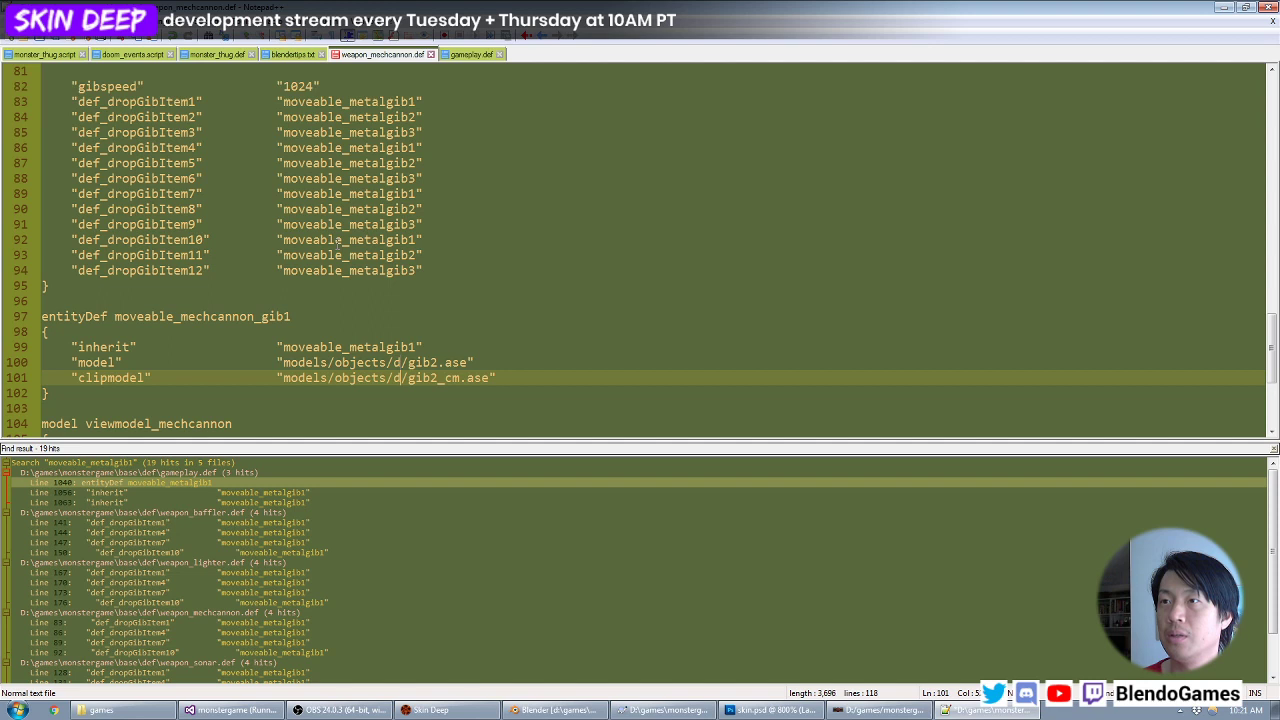
pyautogui.write('ebris_mech')
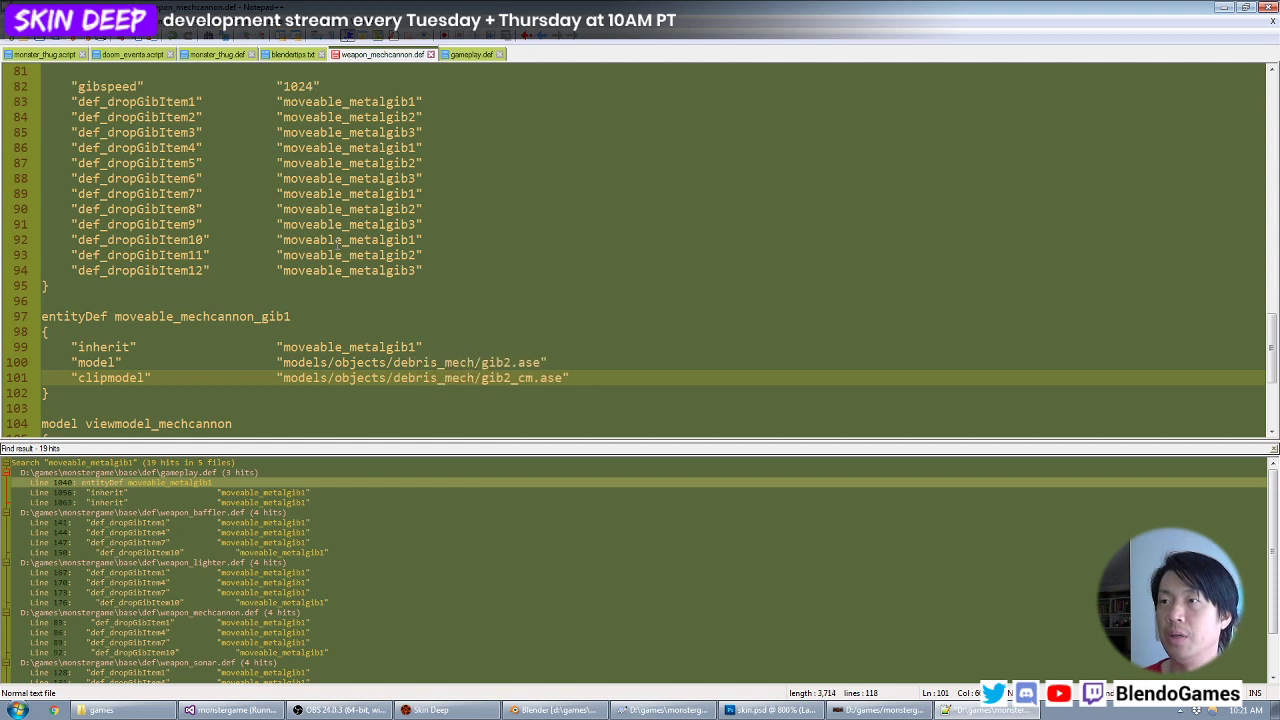
# Change the folder in gib1's model and clipmodel paths to debris_mechcannon, and set the model file to barrel.ase.
pyautogui.write('cannon')
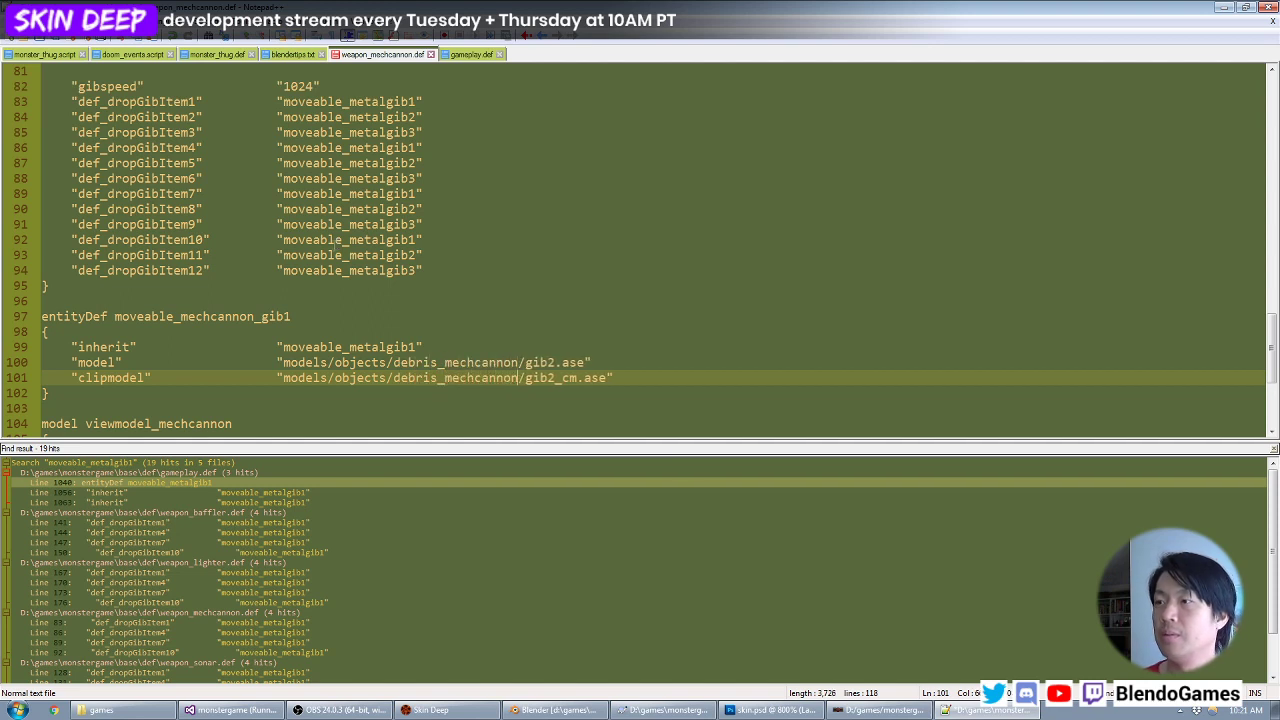
pyautogui.click(580, 713)
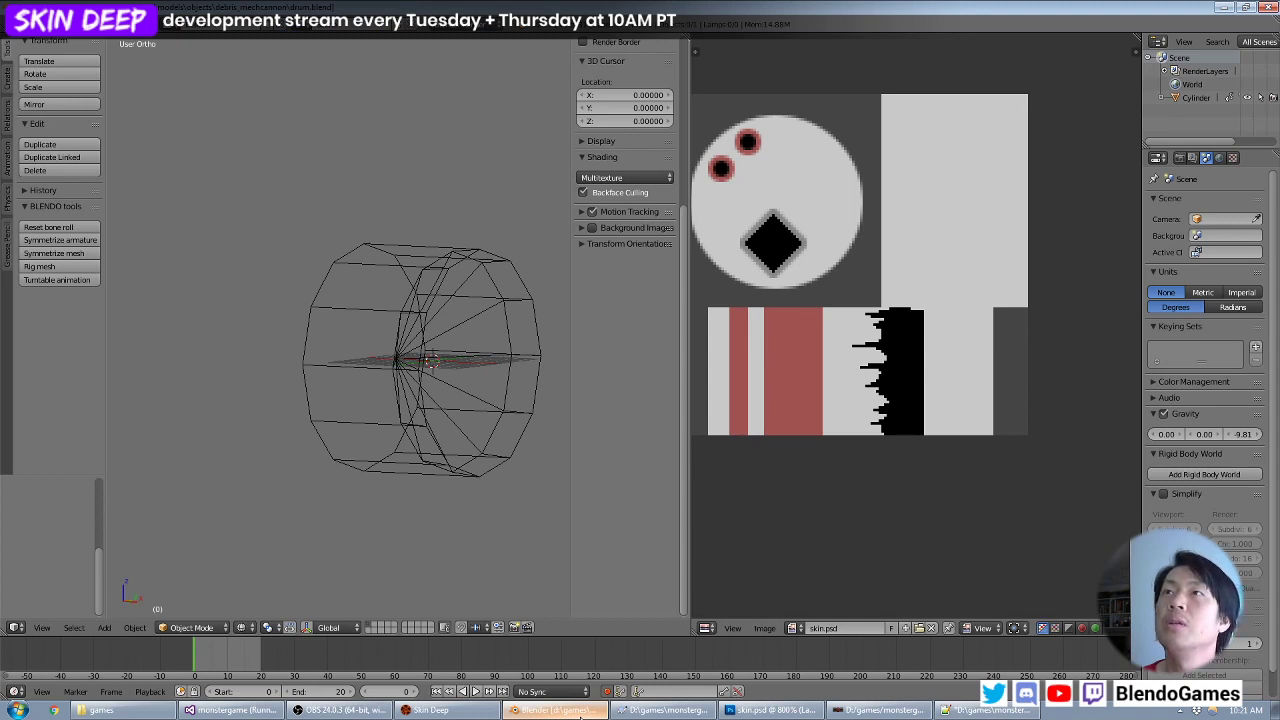
pyautogui.click(580, 713)
pyautogui.write('b')
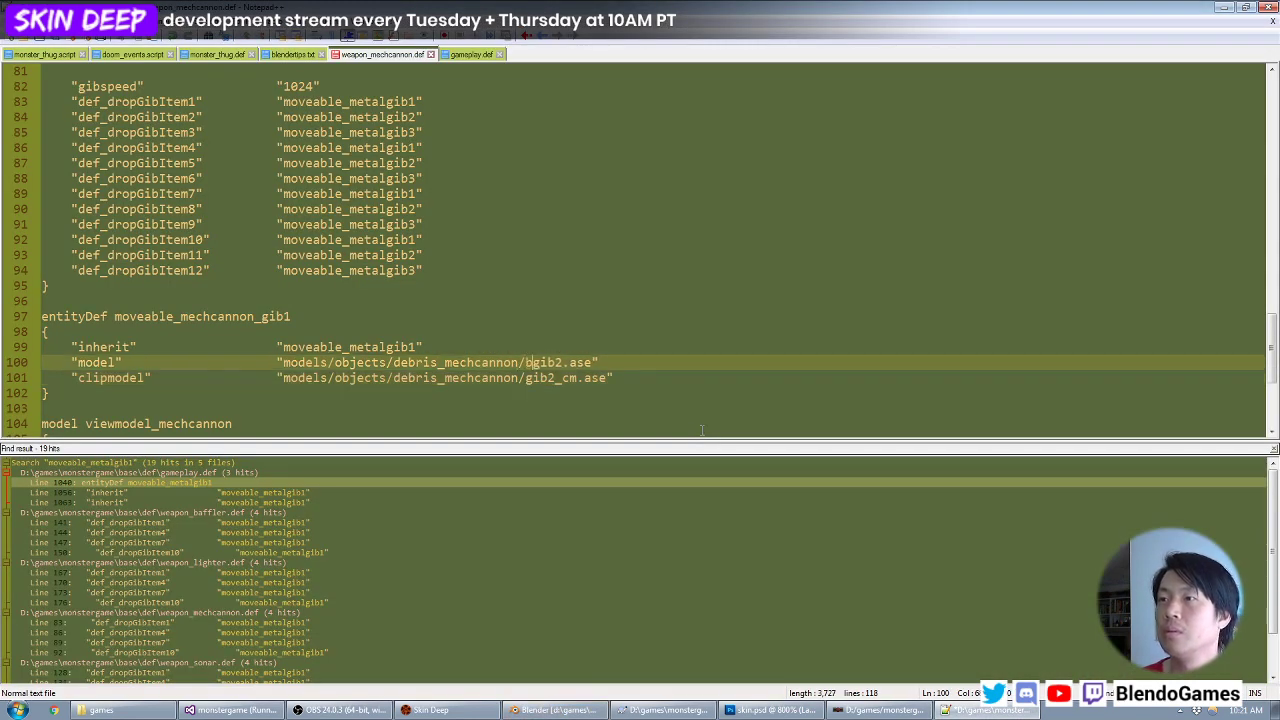
pyautogui.write('arrel')
pyautogui.press('Delete')
pyautogui.press('Delete')
pyautogui.press('Delete')
pyautogui.press('Delete')
pyautogui.press('Down')
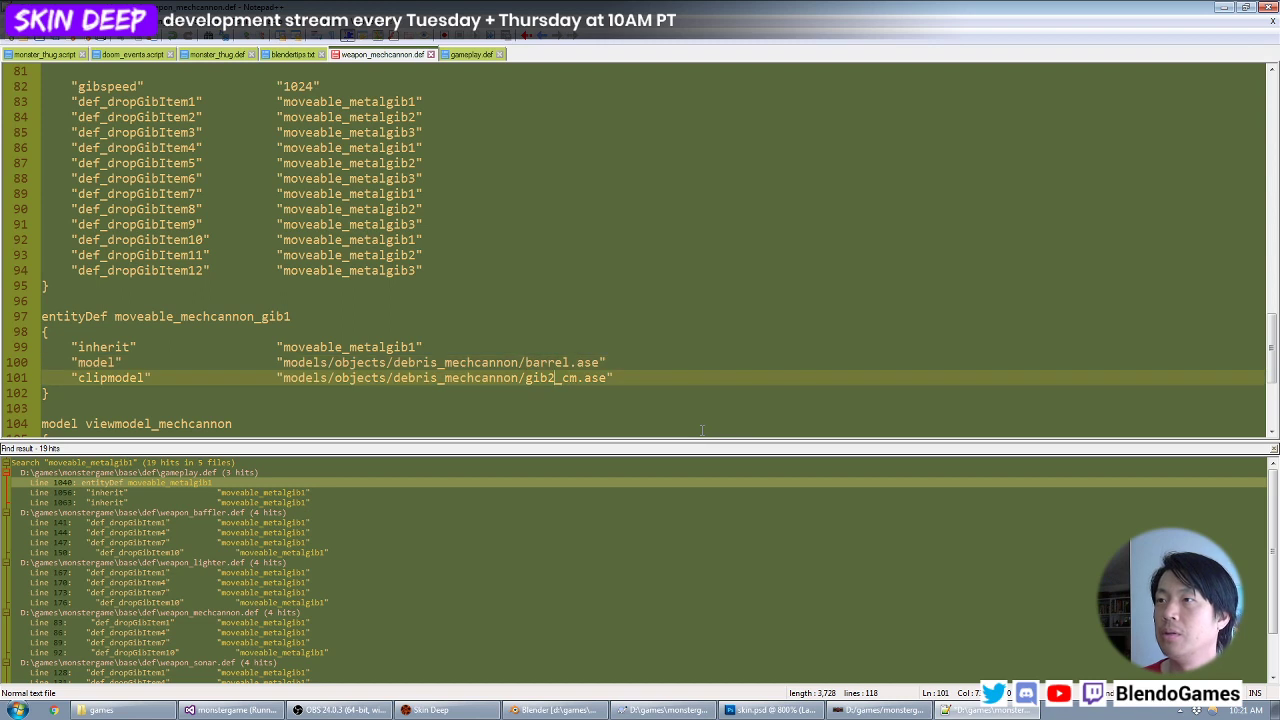
# Set the clipmodel file of moveable_mechcannon_gib1 to barrel_cm.ase.
pyautogui.press('BackSpace')
pyautogui.press('BackSpace')
pyautogui.press('BackSpace')
pyautogui.press('BackSpace')
pyautogui.write('barrel')
# Duplicate the whole moveable_mechcannon_gib1 entityDef block directly below the original.
pyautogui.press('Up')
pyautogui.press('Up')
pyautogui.press('Up')
pyautogui.press('Up')
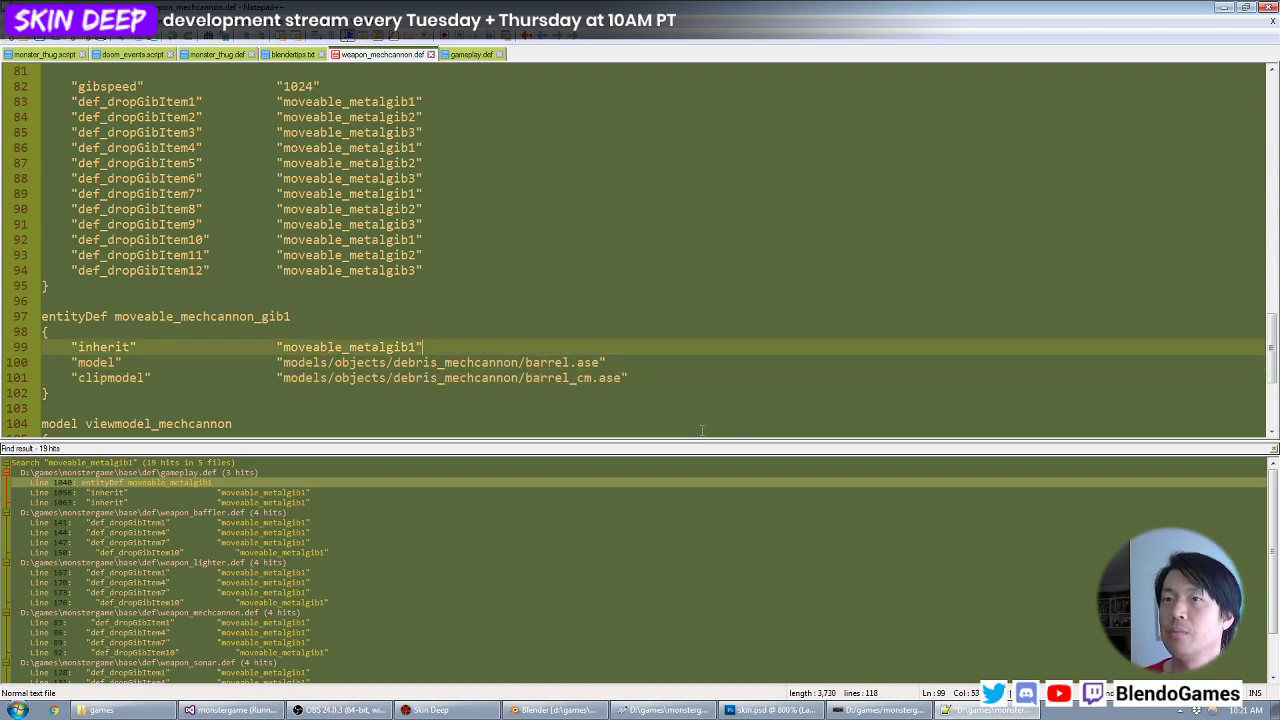
pyautogui.hotkey('shift', 'Down')
pyautogui.hotkey('shift', 'Down')
pyautogui.hotkey('shift', 'Down')
pyautogui.hotkey('shift', 'Down')
pyautogui.hotkey('shift', 'Down')
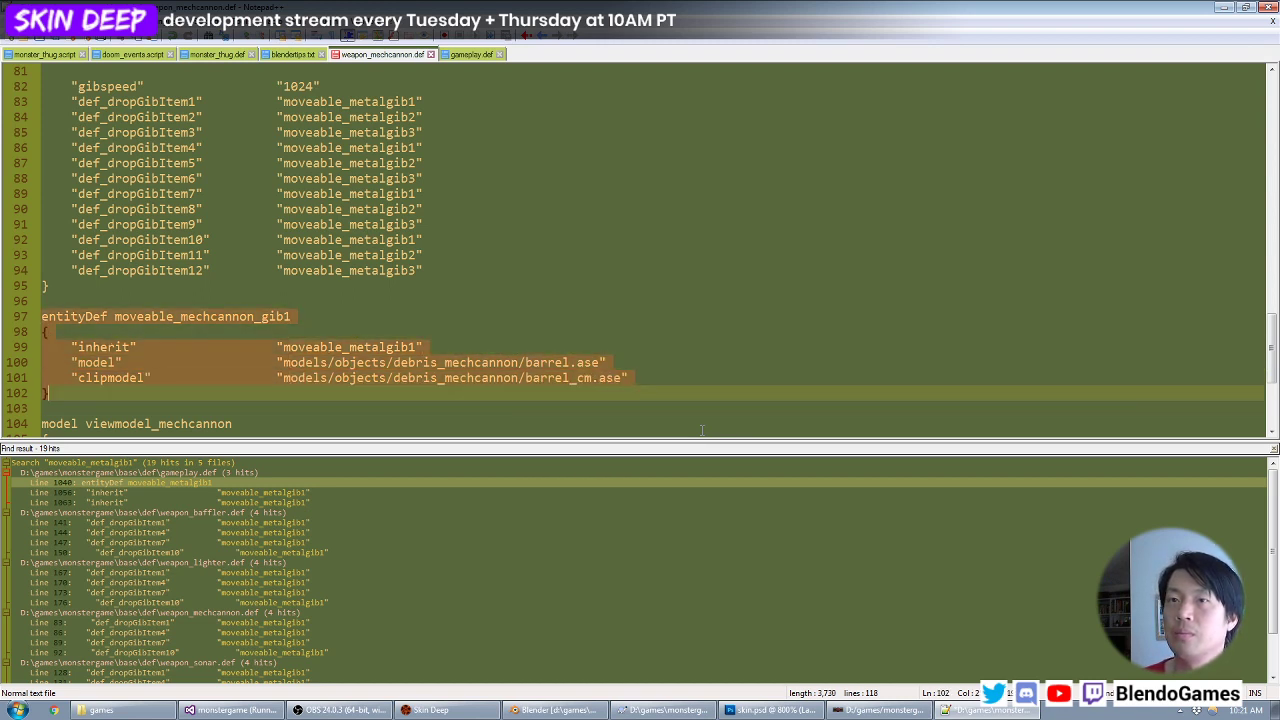
pyautogui.hotkey('shift', 'Down')
pyautogui.hotkey('shift', 'Down')
pyautogui.hotkey('ctrl', 'c')
pyautogui.press('Down')
pyautogui.hotkey('ctrl', 'v')
# Rename the duplicated entityDef as moveable_mechcannon_gib2.
pyautogui.press('Up')
pyautogui.press('Up')
pyautogui.press('Up')
pyautogui.press('Up')
pyautogui.press('Up')
pyautogui.press('Up')
pyautogui.press('Up')
pyautogui.press('Right')
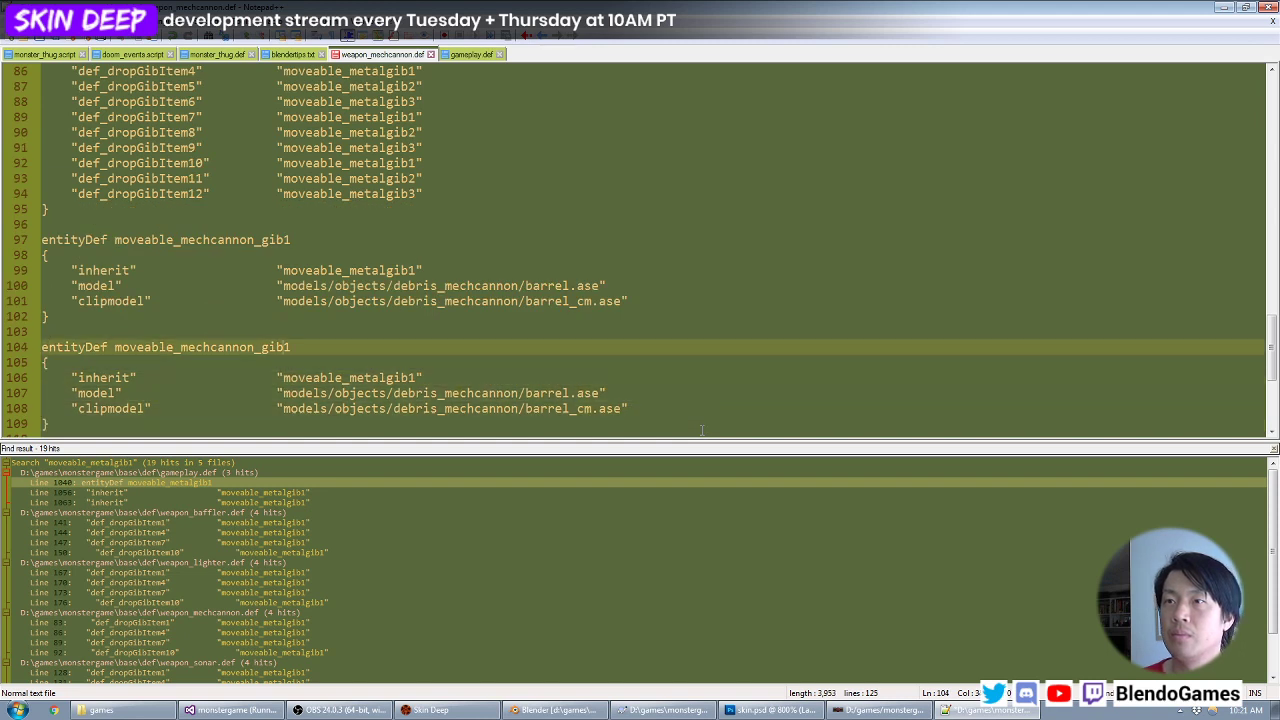
# Replace barrel with drum in the model and clipmodel paths of moveable_mechcannon_gib2, and save the file.
pyautogui.press('Down')
pyautogui.press('Down')
pyautogui.press('Down')
pyautogui.press('End')
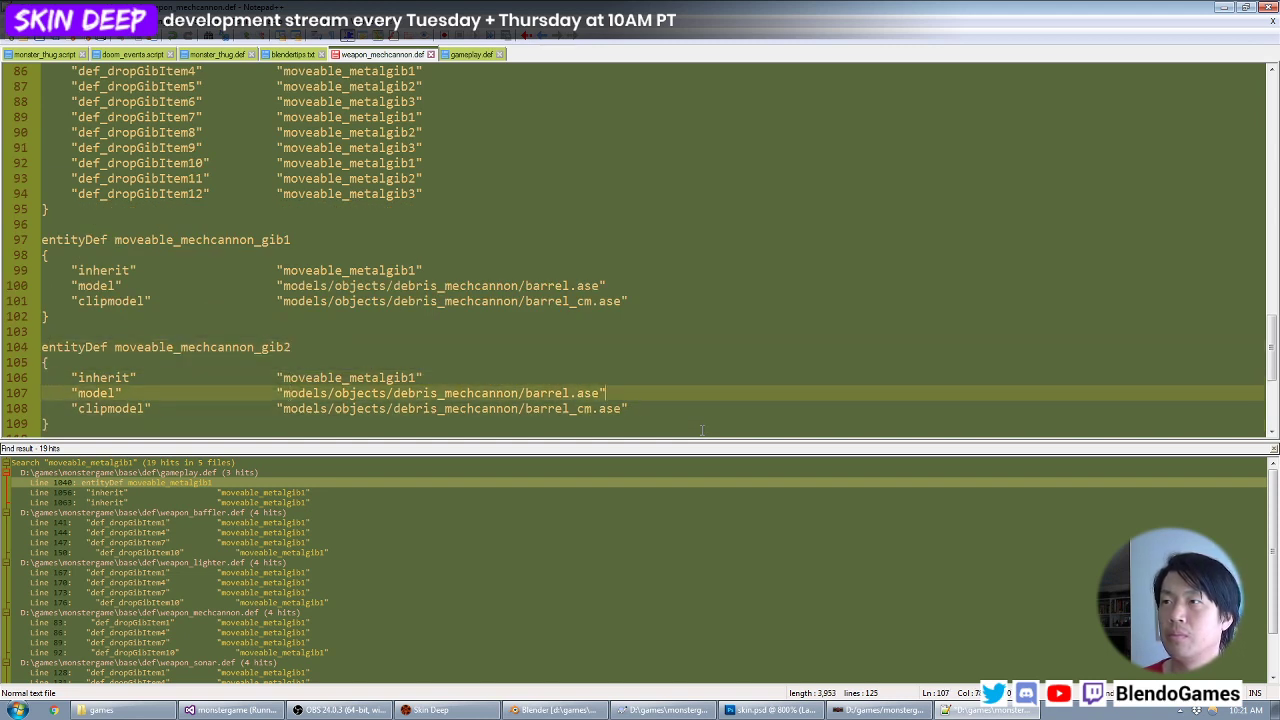
pyautogui.hotkey('alt', 'shift', 'Down')
pyautogui.hotkey('alt', 'shift', 'Left')
pyautogui.hotkey('alt', 'shift', 'Left')
pyautogui.hotkey('alt', 'shift', 'Left')
pyautogui.hotkey('alt', 'shift', 'Left')
pyautogui.hotkey('alt', 'shift', 'Left')
pyautogui.hotkey('alt', 'shift', 'Left')
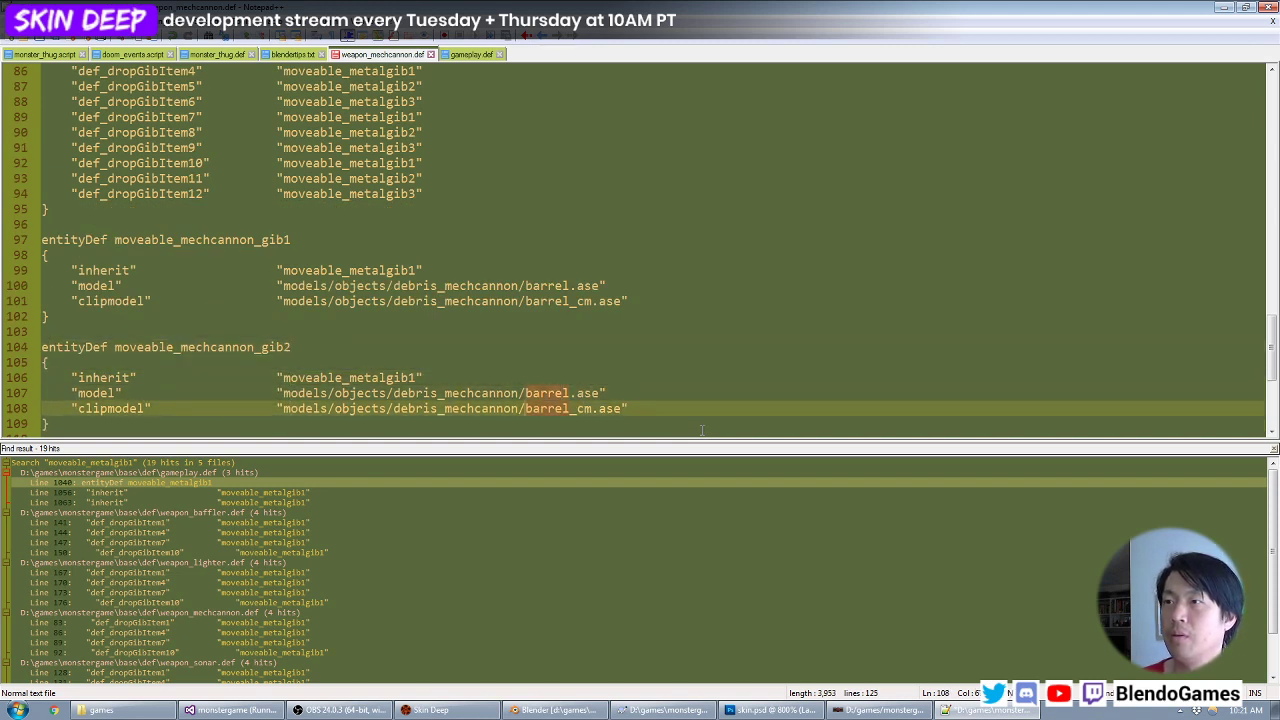
pyautogui.write('drum')
pyautogui.press('Down')
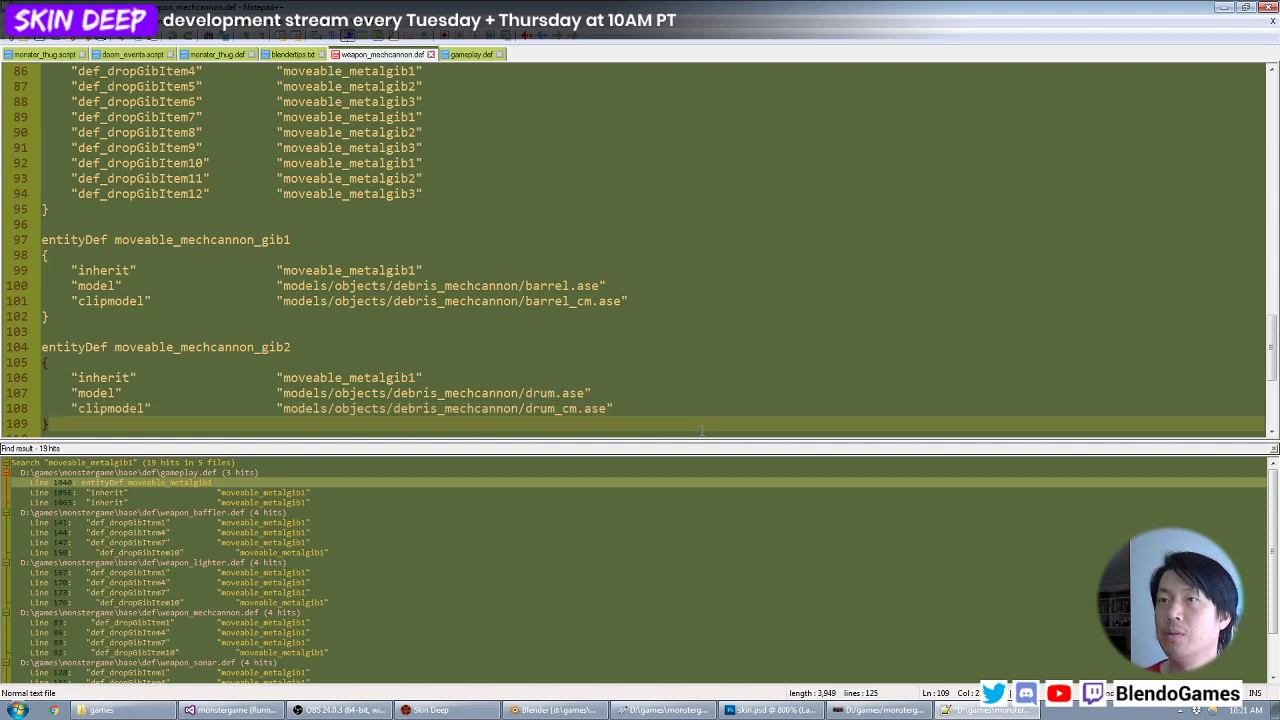
pyautogui.hotkey('ctrl', 's')
# Set def_dropGibItem1 to moveable_mechcannon_gib1 and def_dropGibItem2 to moveable_mechcannon_gib2.
pyautogui.scroll(2, 345, 372)
pyautogui.doubleClick(226, 332)
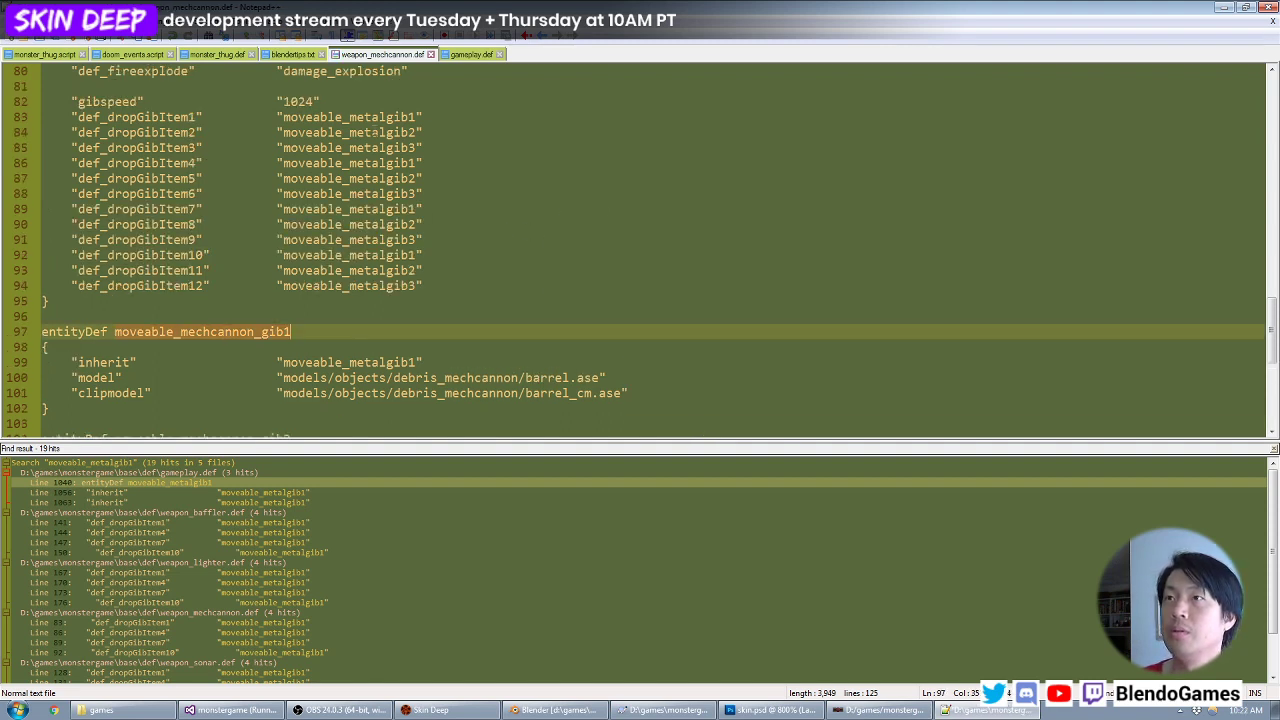
pyautogui.hotkey('ctrl', 'c')
pyautogui.doubleClick(350, 117)
pyautogui.hotkey('ctrl', 'v')
pyautogui.doubleClick(350, 132)
pyautogui.hotkey('ctrl', 'v')
pyautogui.press('BackSpace')
pyautogui.write('2')
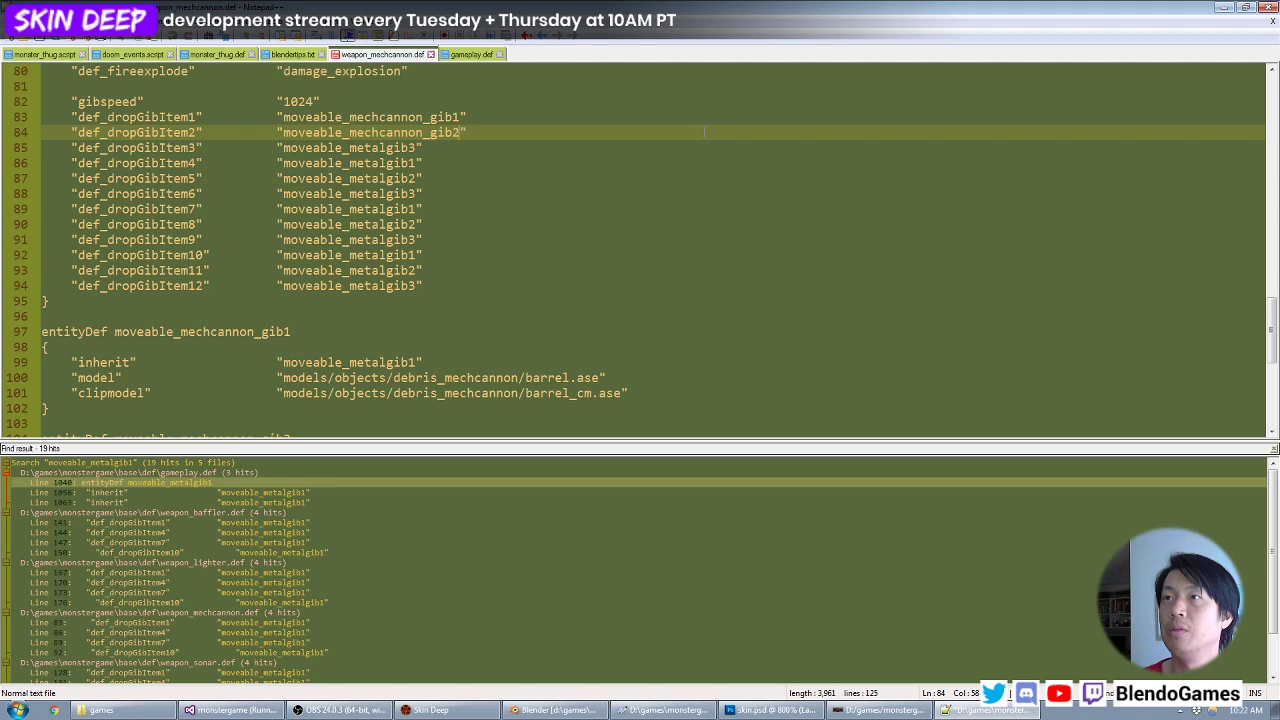
# Comment out the lines def_dropGibItem3 through def_dropGibItem12 with //.
pyautogui.press('Down')
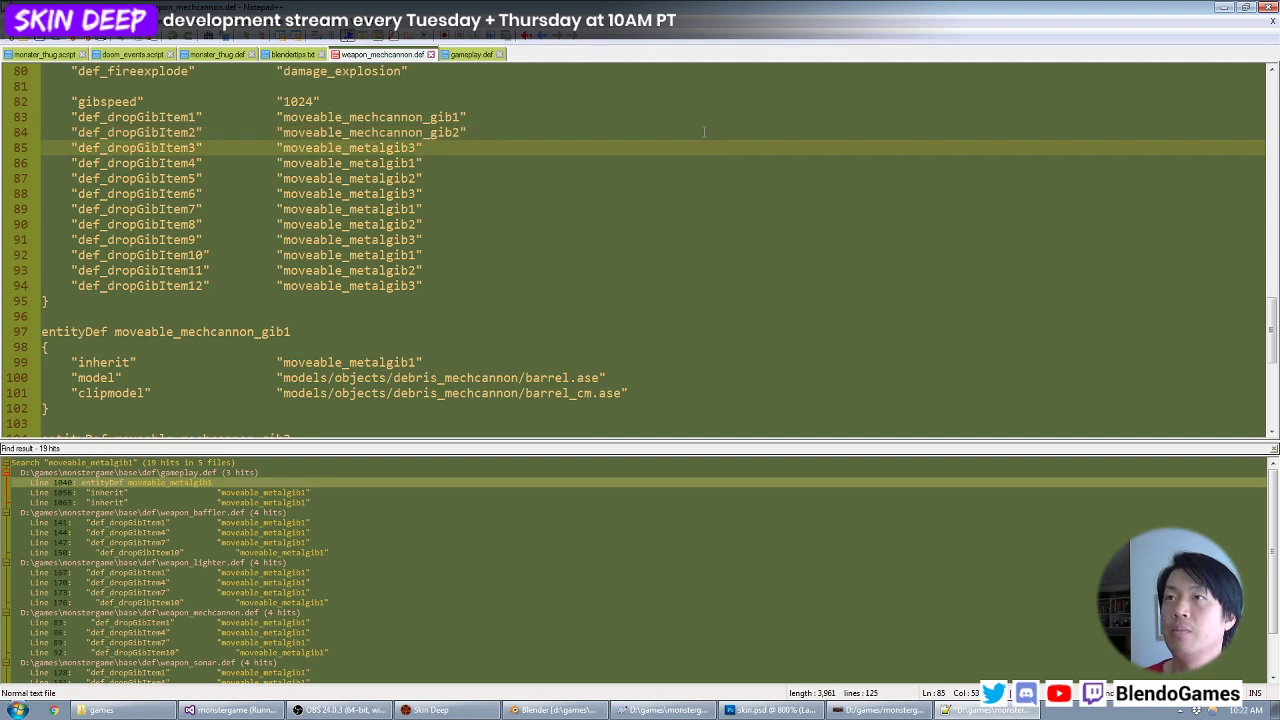
pyautogui.hotkey('alt', 'shift', 'Down')
pyautogui.hotkey('alt', 'shift', 'Down')
pyautogui.hotkey('alt', 'shift', 'Down')
pyautogui.hotkey('alt', 'shift', 'Down')
pyautogui.hotkey('alt', 'shift', 'Down')
pyautogui.hotkey('alt', 'shift', 'Down')
pyautogui.hotkey('alt', 'shift', 'Down')
pyautogui.hotkey('alt', 'shift', 'Down')
pyautogui.hotkey('alt', 'shift', 'Down')
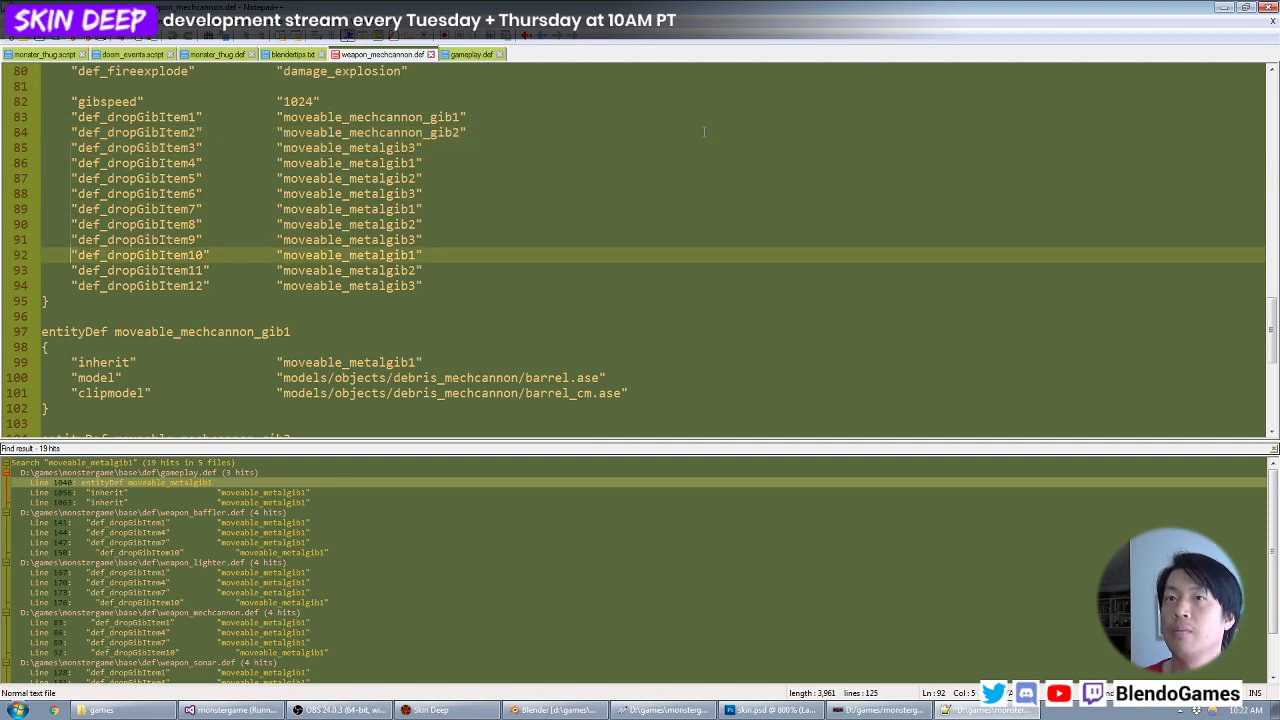
pyautogui.write('//')
# Comment out the gibspeed line above the drop gib items with //.
pyautogui.press('Up')
pyautogui.press('Up')
pyautogui.press('Up')
pyautogui.press('Up')
pyautogui.press('Up')
pyautogui.press('Up')
pyautogui.press('Up')
pyautogui.press('Up')
pyautogui.press('Up')
pyautogui.press('Up')
pyautogui.press('Up')
pyautogui.press('Up')
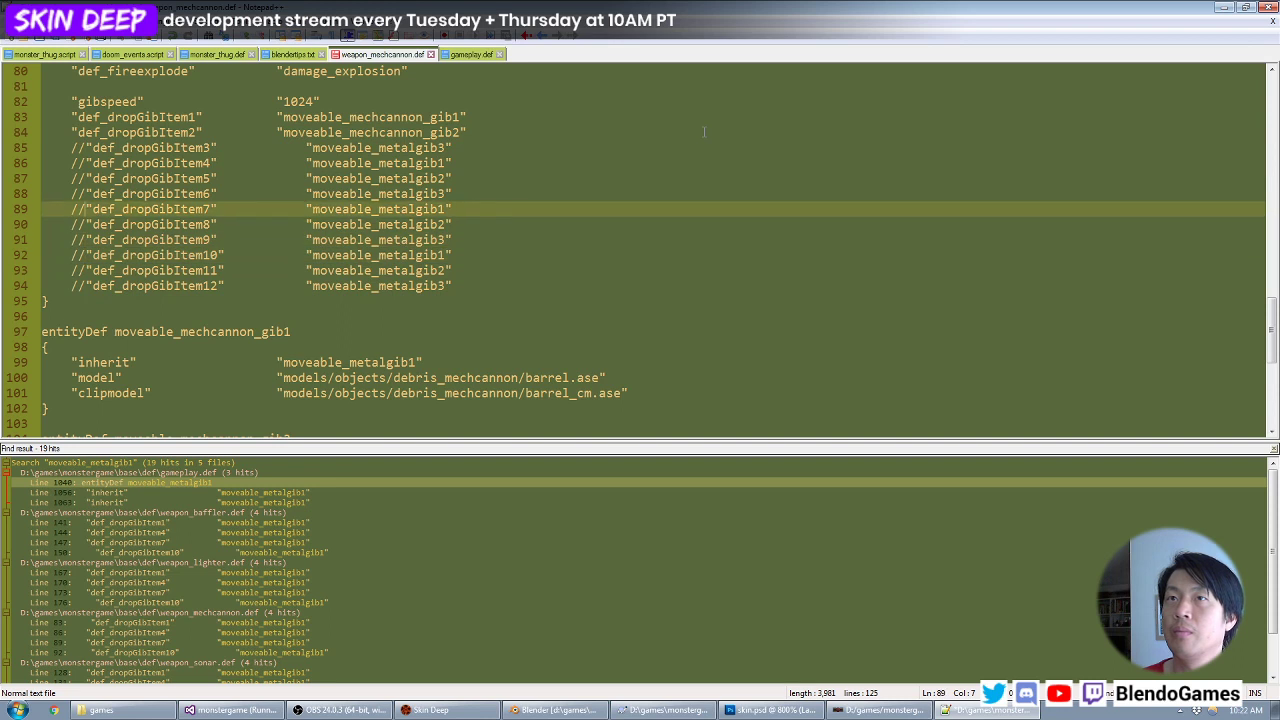
pyautogui.press('Home')
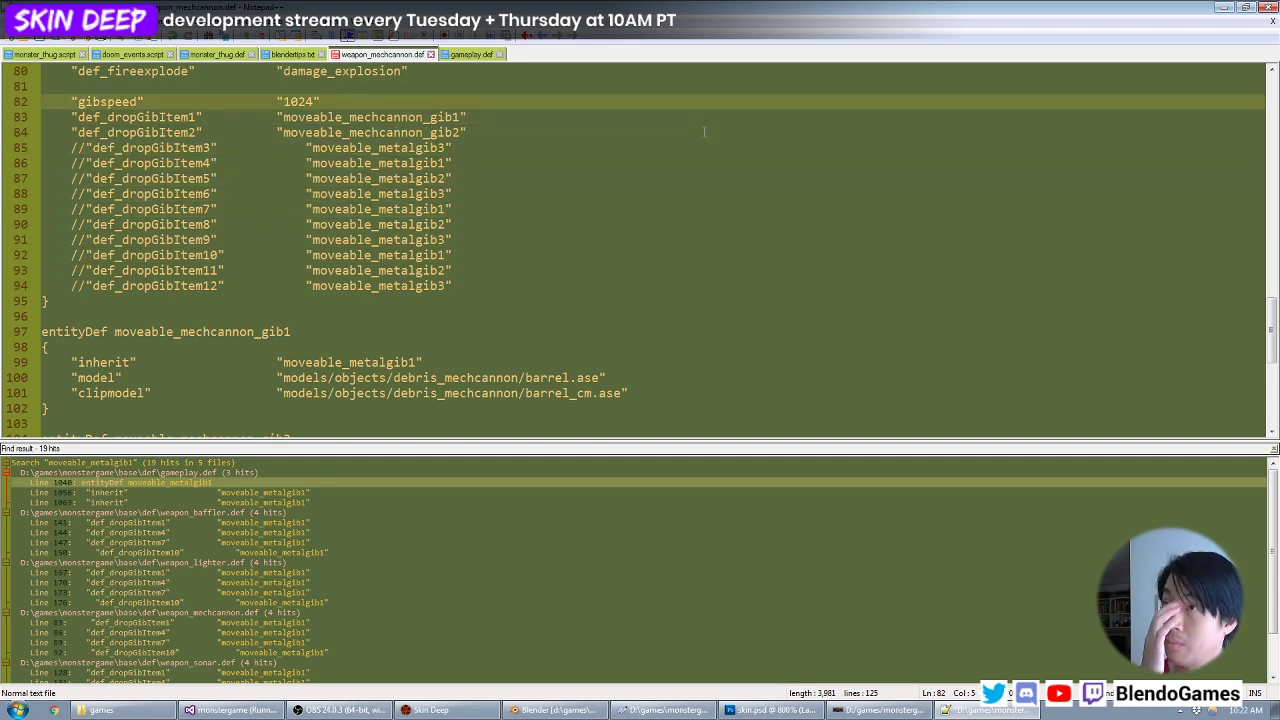
pyautogui.write('//')
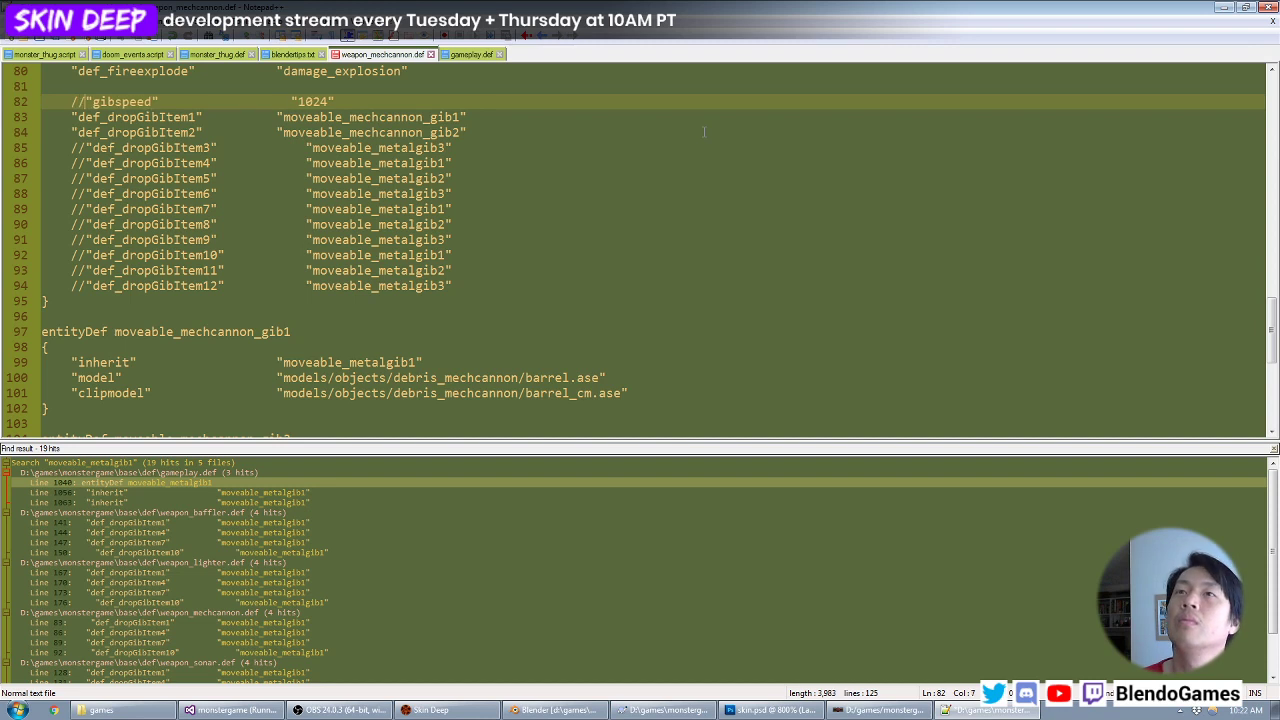
pyautogui.press('Down')
pyautogui.press('Down')
pyautogui.press('Down')
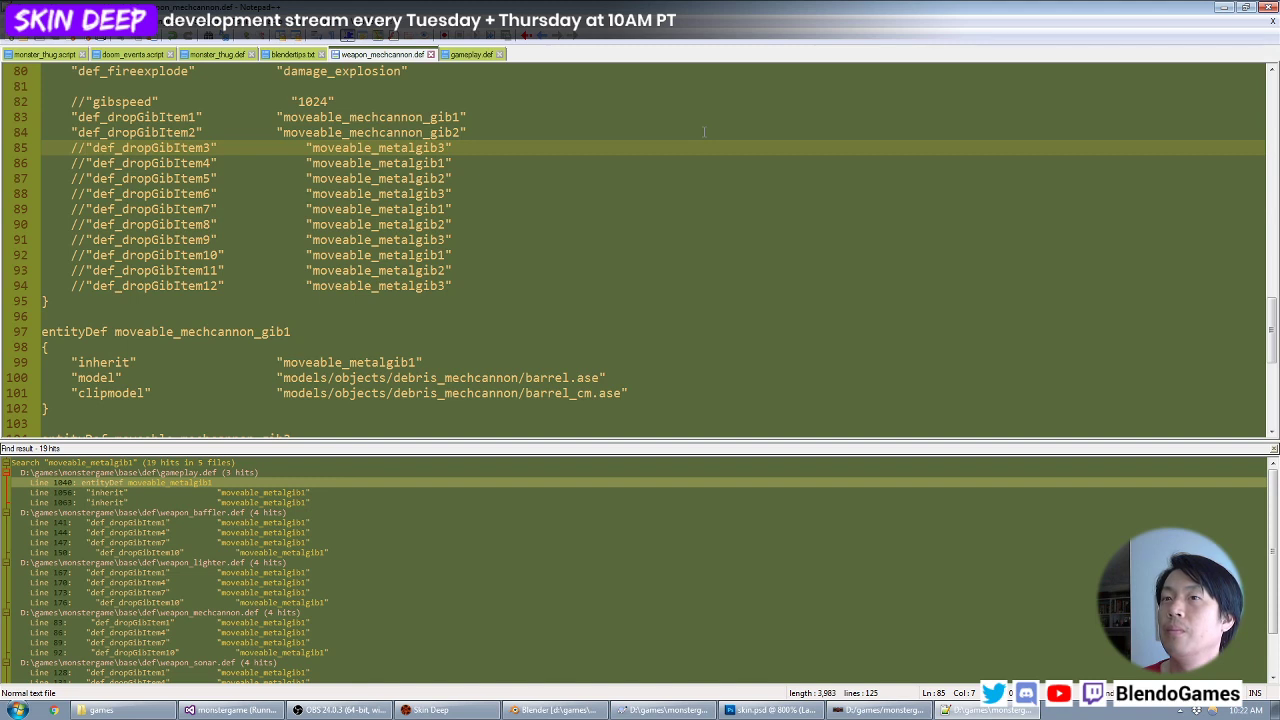
# Switch to Blender and examine the drum mesh from the front and from other angles.
pyautogui.scroll(-3, 693, 170)
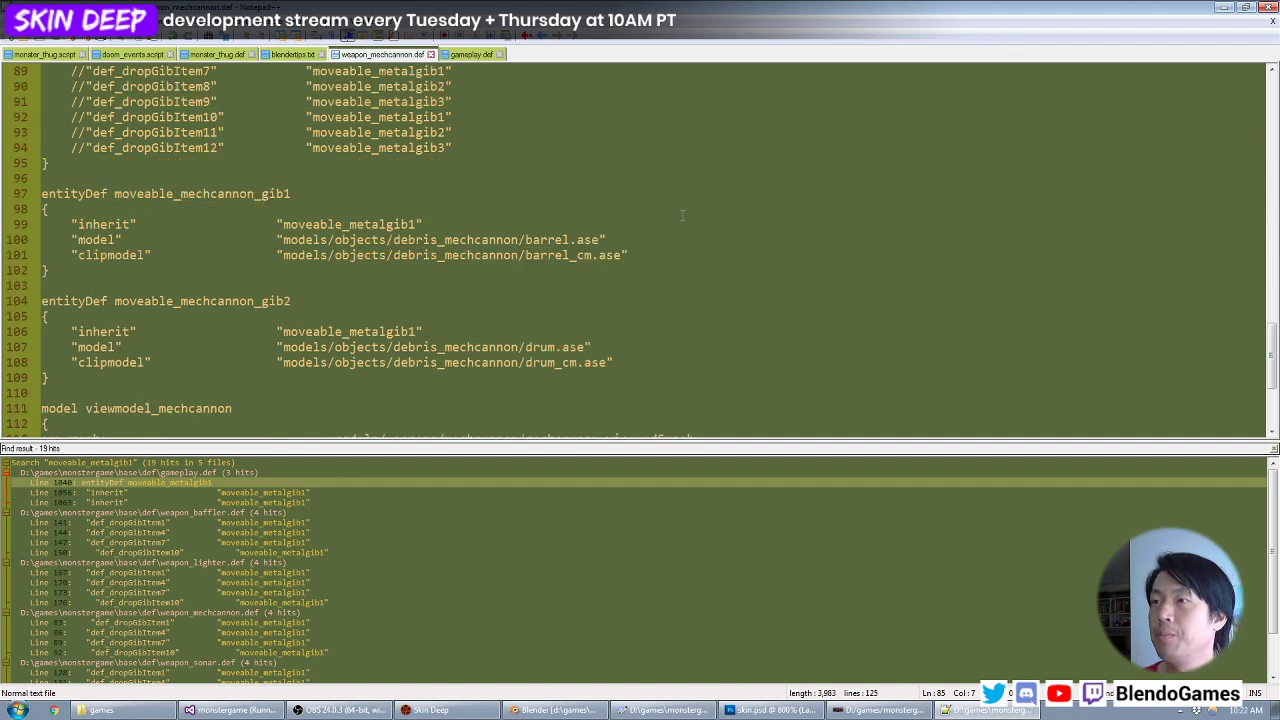
pyautogui.click(558, 710)
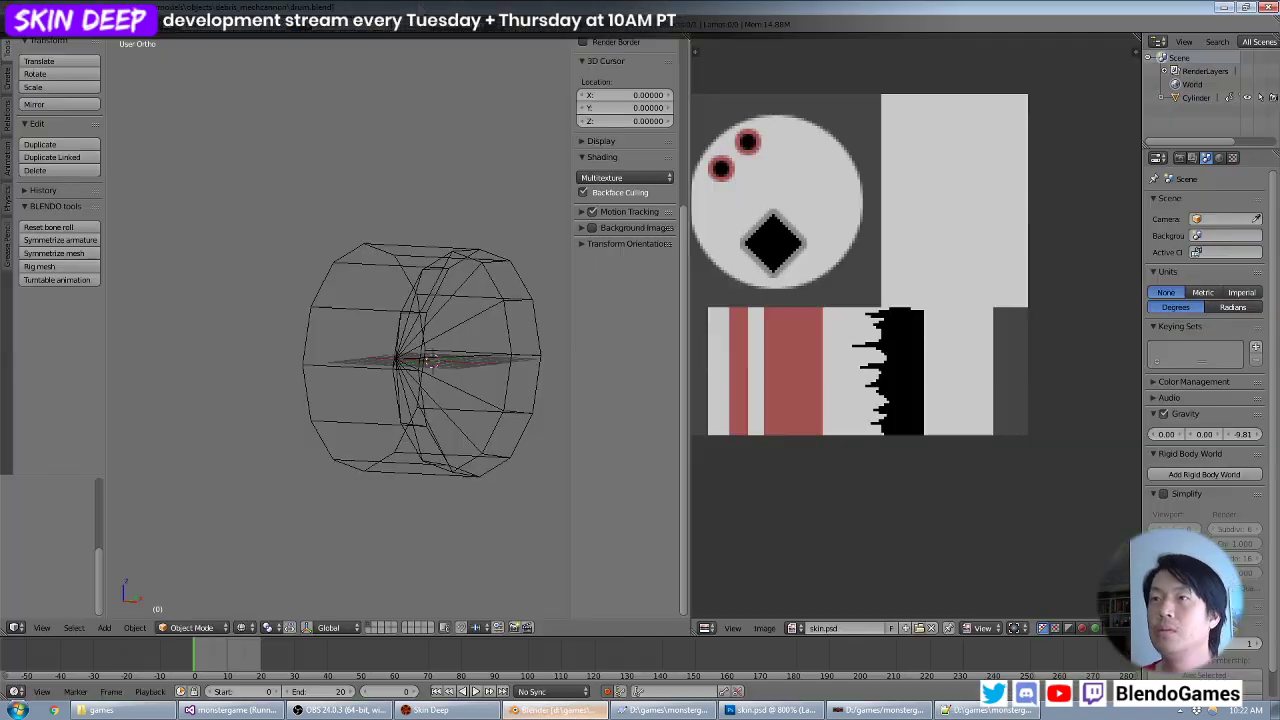
pyautogui.press('KP_1')
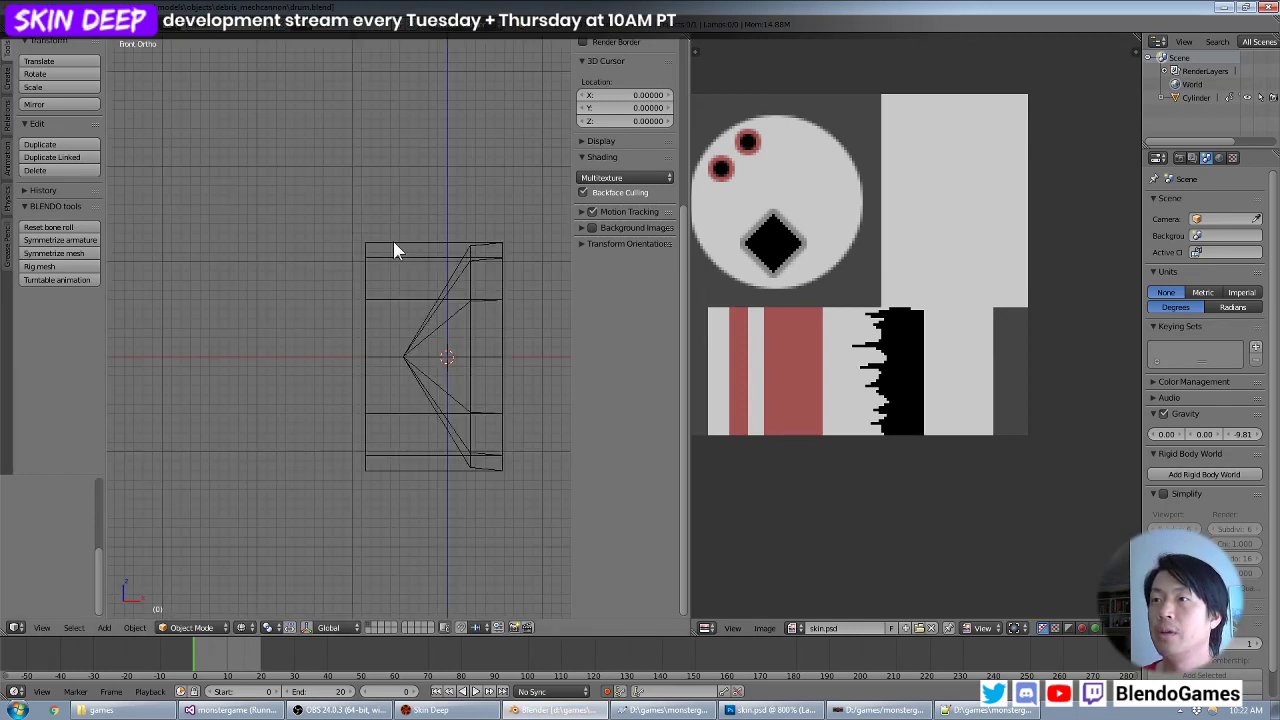
pyautogui.moveTo(434, 268); pyautogui.dragTo(305, 405, button='middle')
pyautogui.moveTo(354, 314); pyautogui.dragTo(389, 323, button='middle')
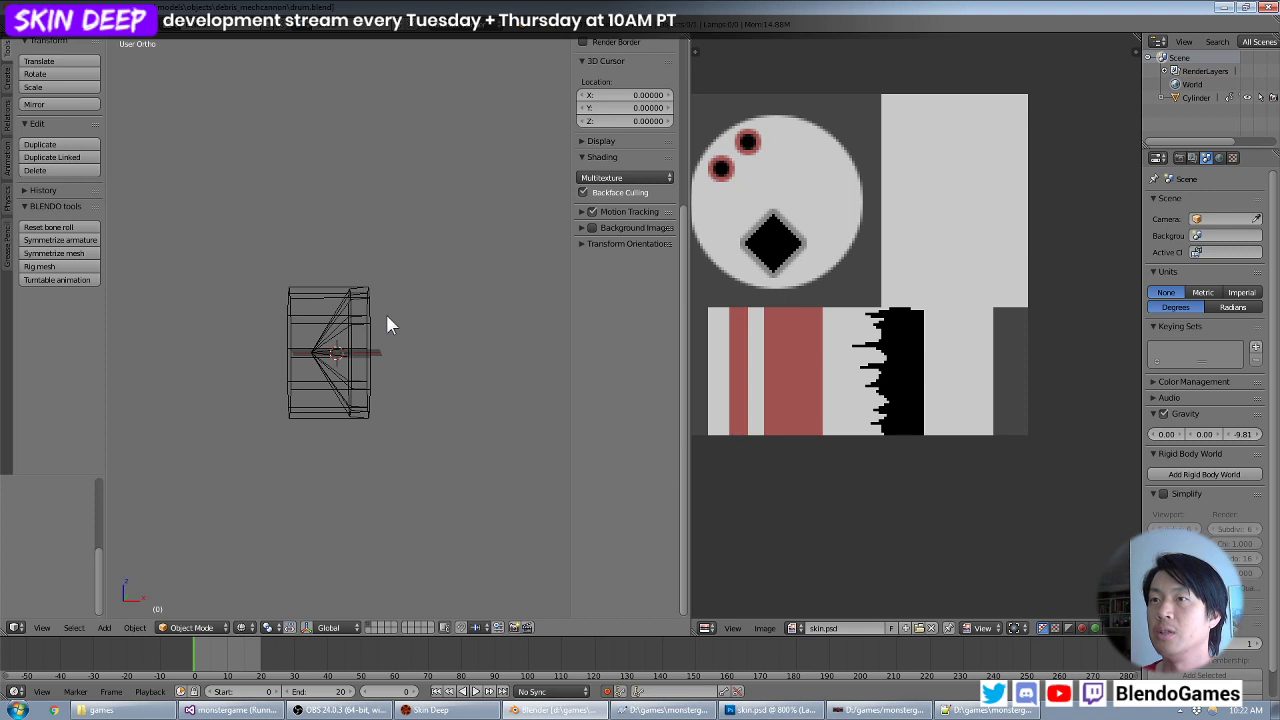
pyautogui.press('KP_1')
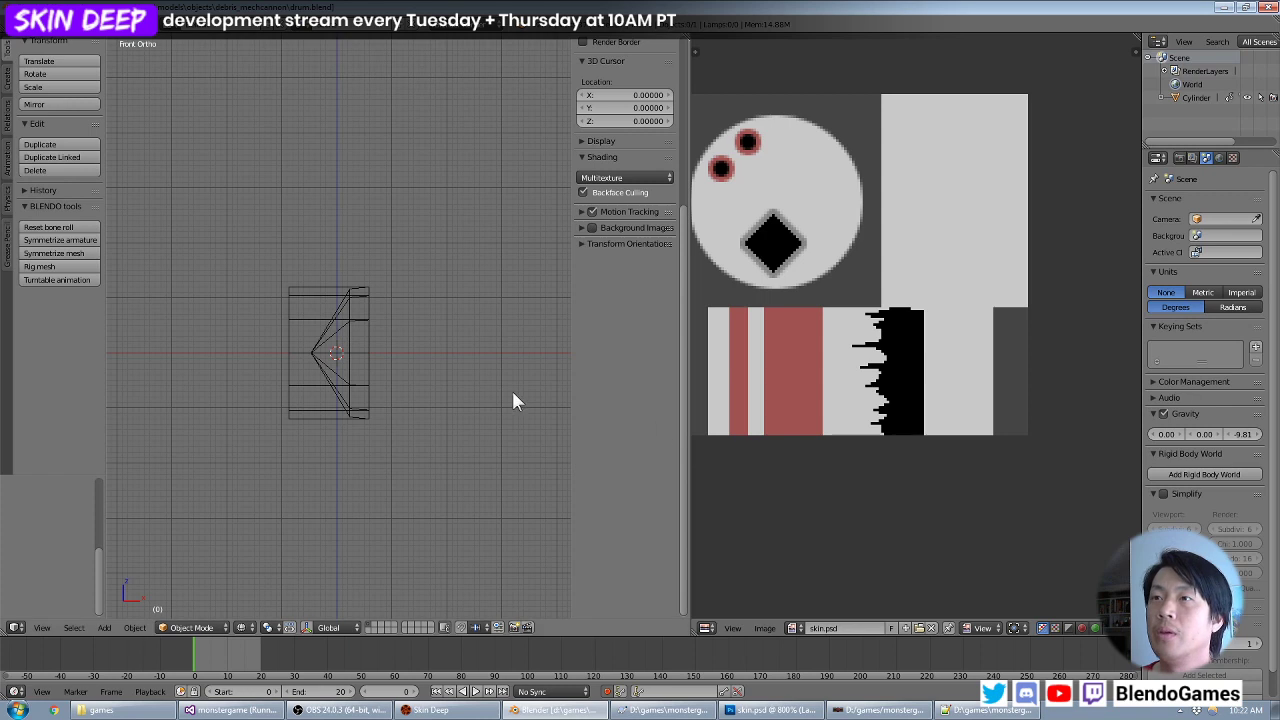
pyautogui.moveTo(512, 395); pyautogui.dragTo(409, 391, button='middle')
pyautogui.press('KP_1')
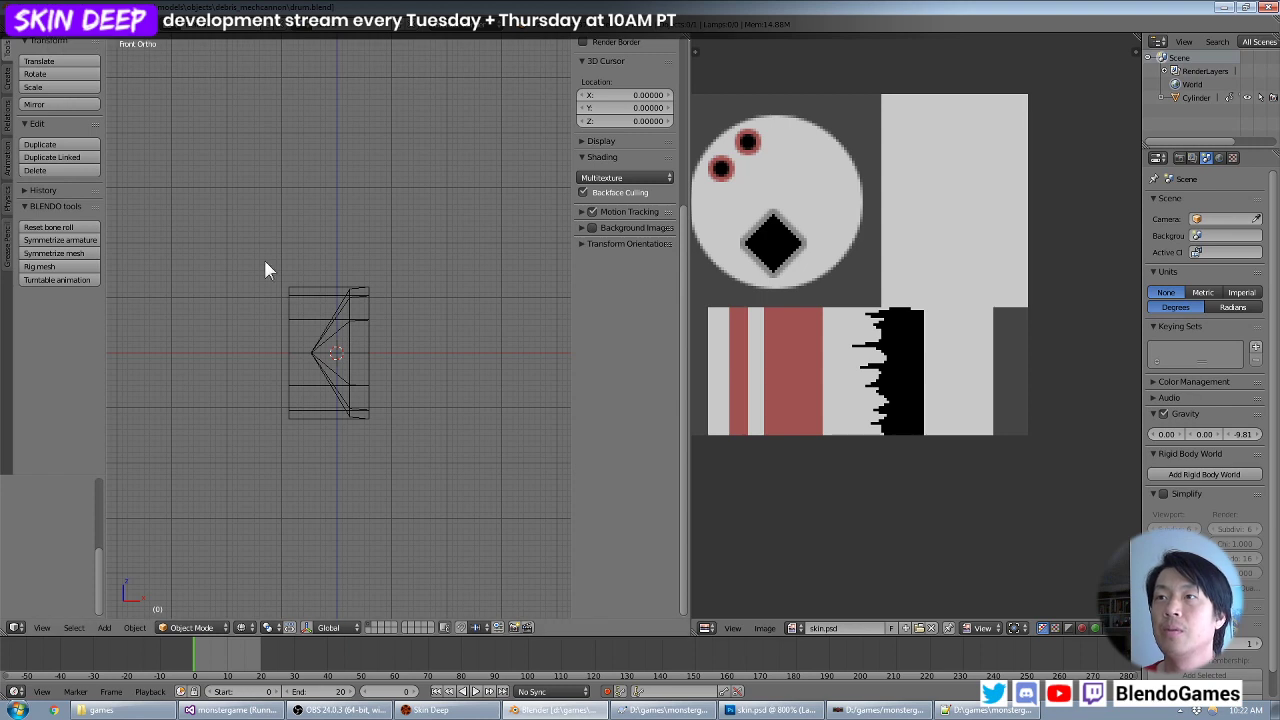
# Add a cylinder mesh at the drum's centre with a Y rotation of 90°.
pyautogui.press('KP_3')
pyautogui.hotkey('shift', 'a')
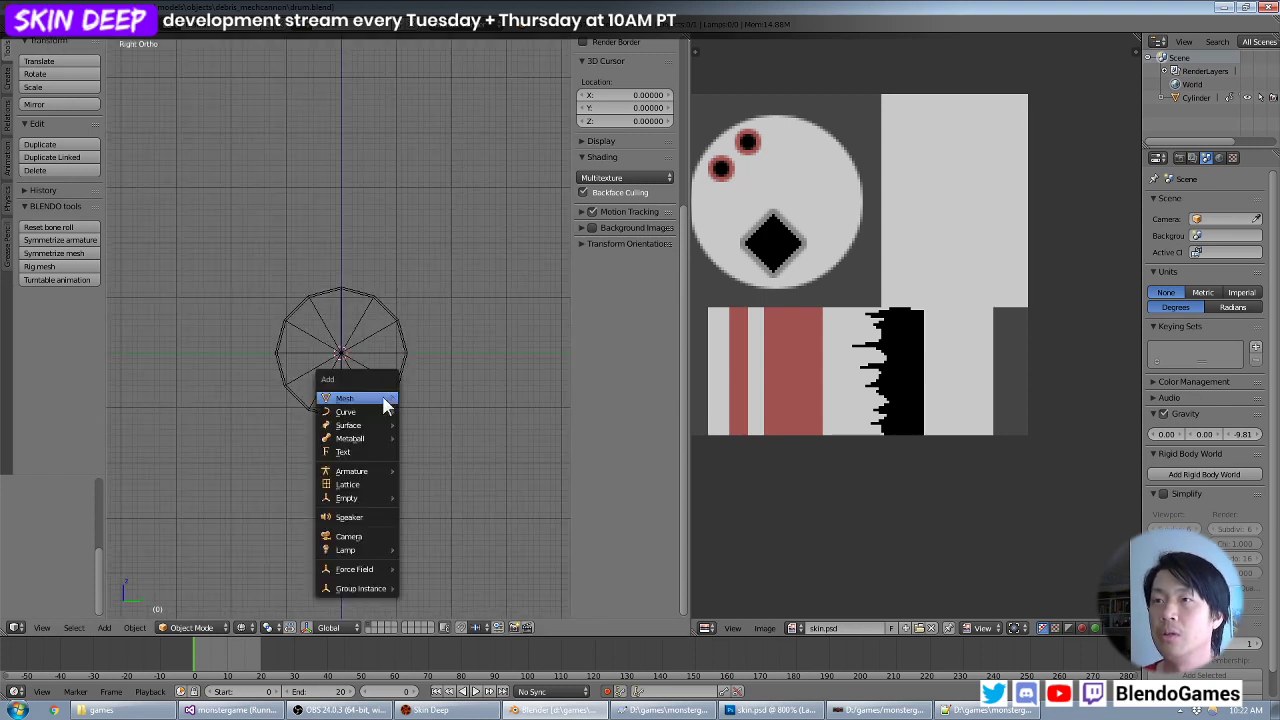
pyautogui.moveTo(385, 399)
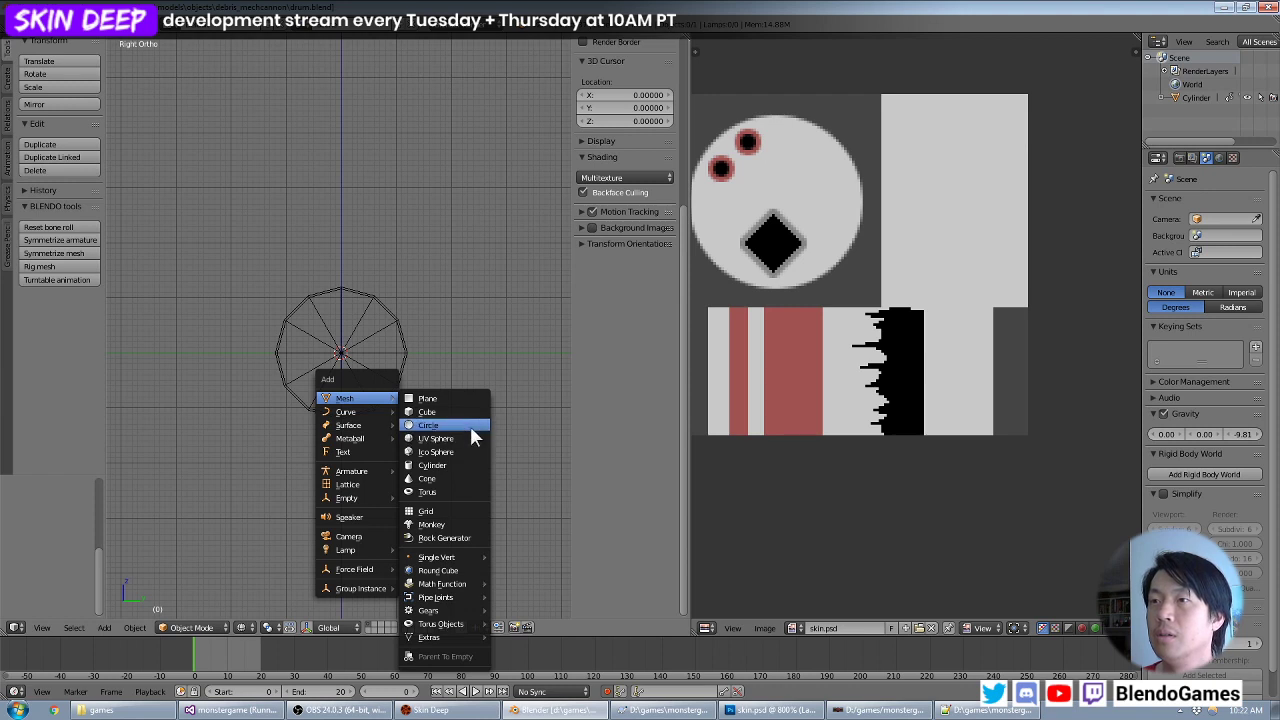
pyautogui.click(472, 465)
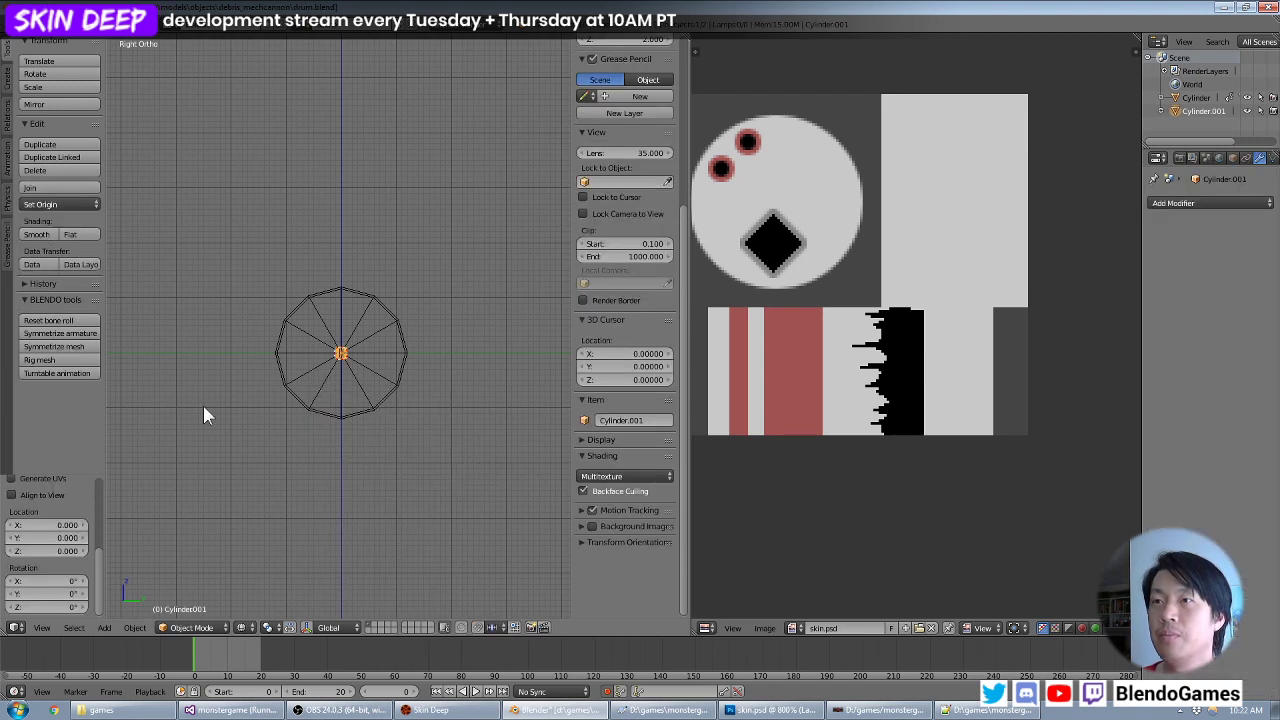
pyautogui.click(52, 594)
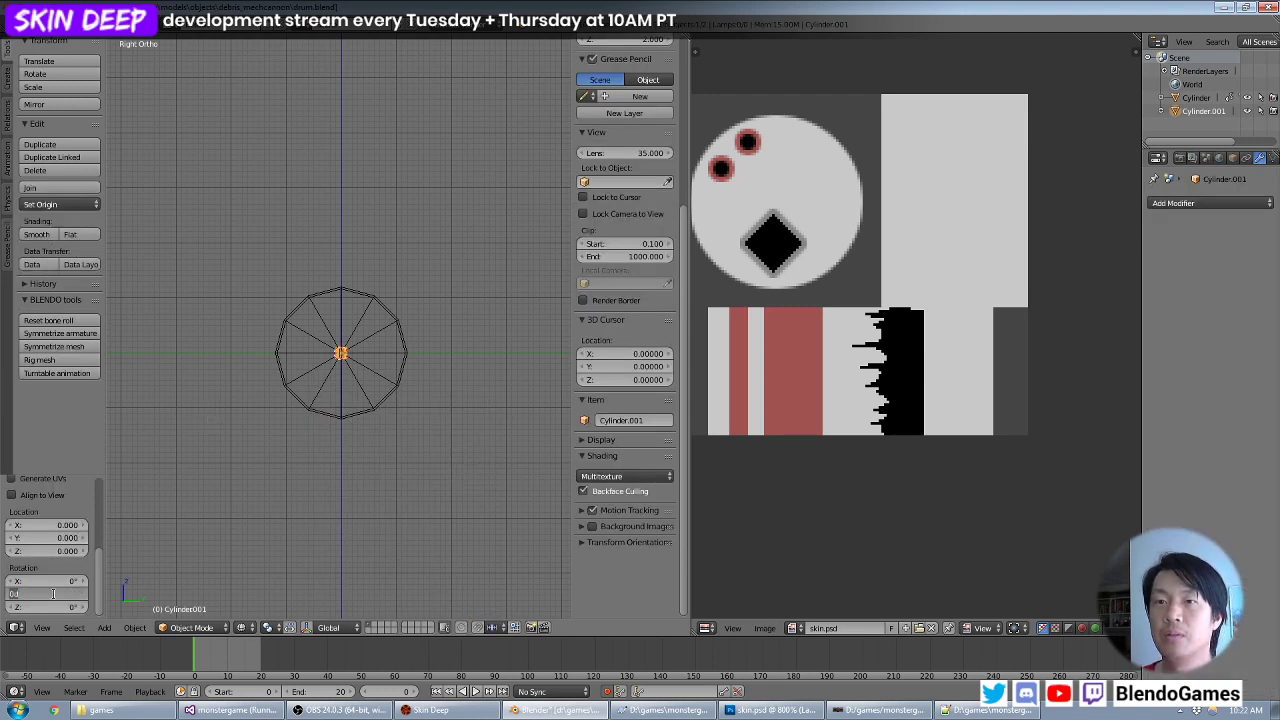
pyautogui.write('90')
pyautogui.press('Return')
# Set the new cylinder's vertex count to 5.
pyautogui.scroll(5, 259, 439)
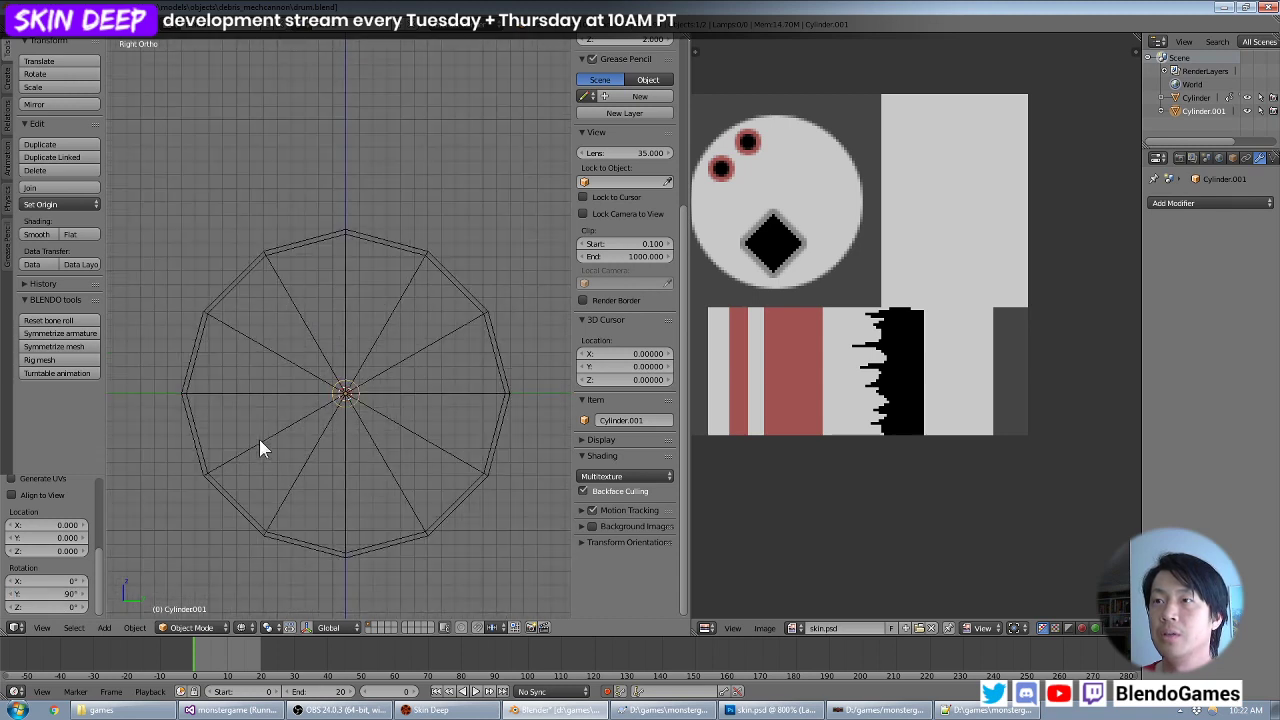
pyautogui.moveTo(259, 439); pyautogui.dragTo(343, 454, button='middle')
pyautogui.scroll(5, 74, 540)
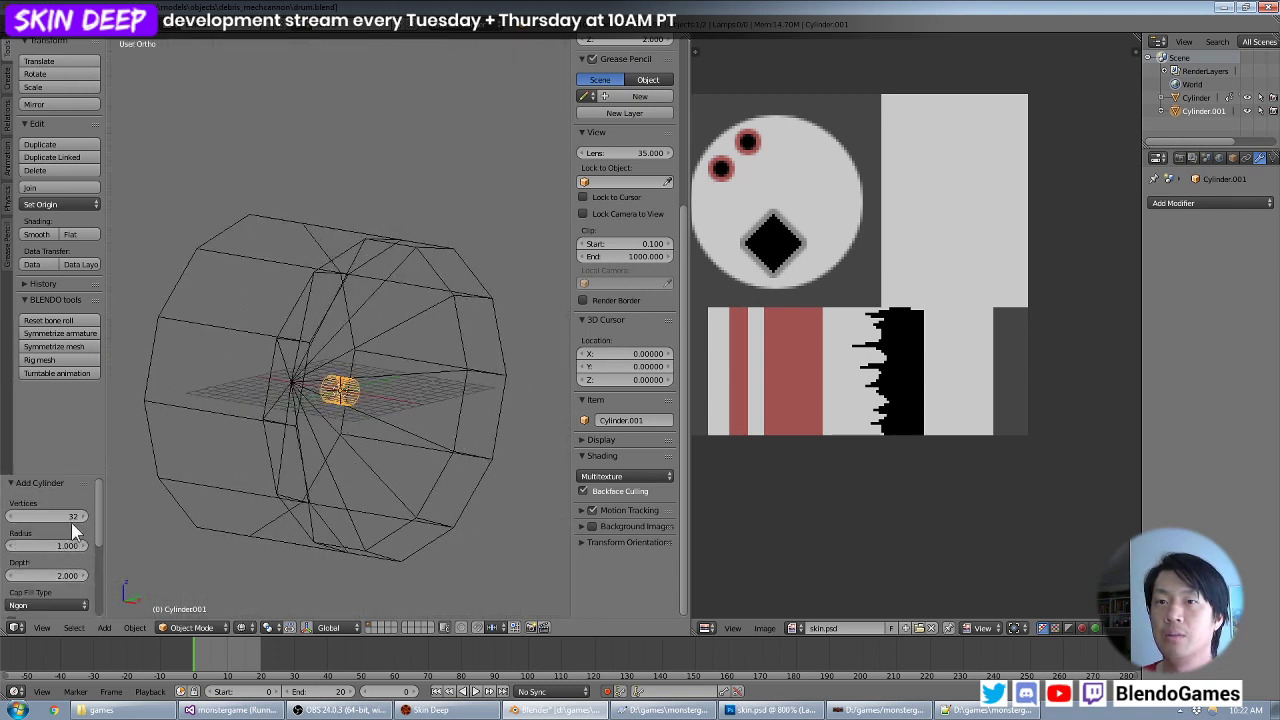
pyautogui.click(71, 520)
pyautogui.write('5')
pyautogui.press('Return')
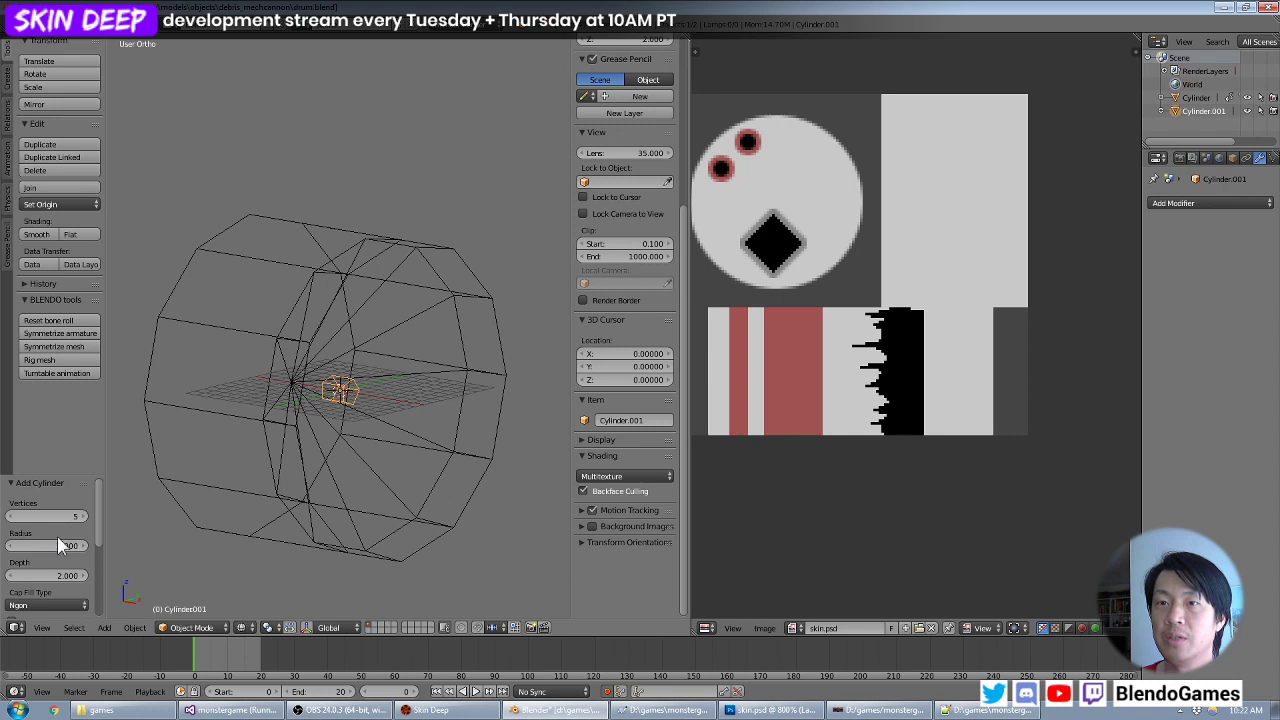
# Scale the five-sided cylinder up by about 7.61 and shift it about -1.52 along the X axis over the drum.
pyautogui.press('KP_1')
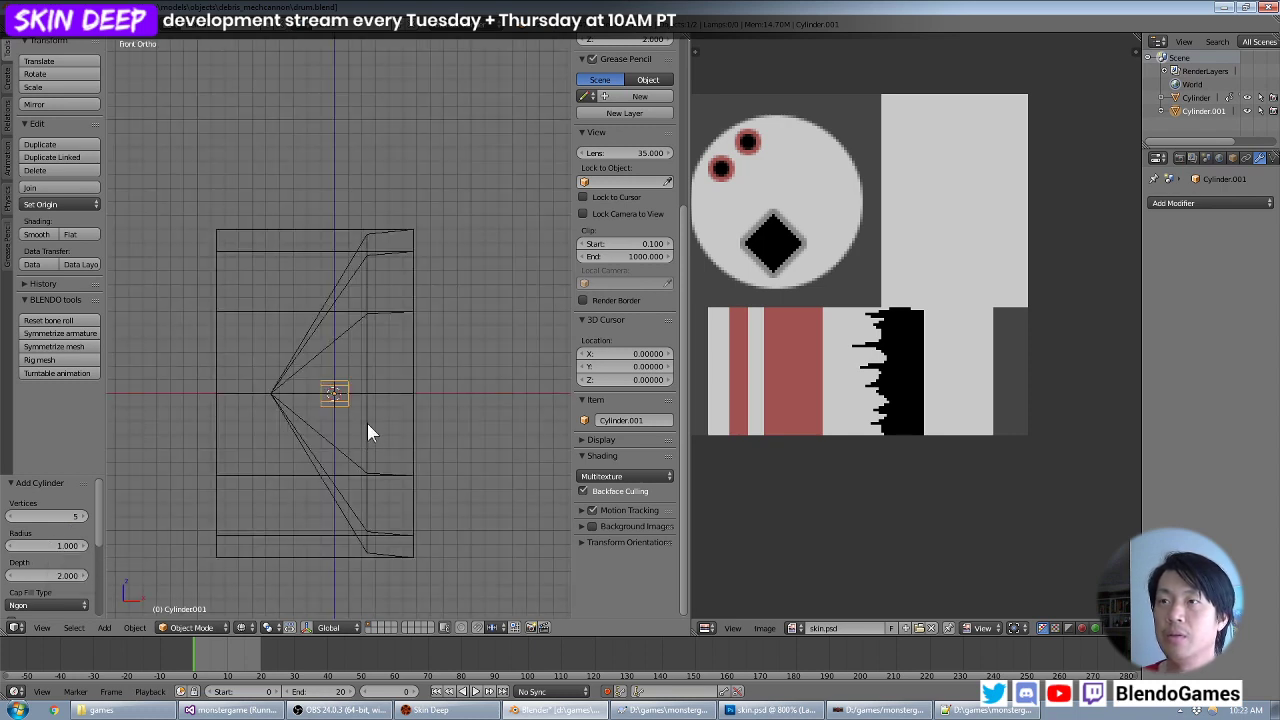
pyautogui.scroll(-1, 364, 416)
pyautogui.press('s')
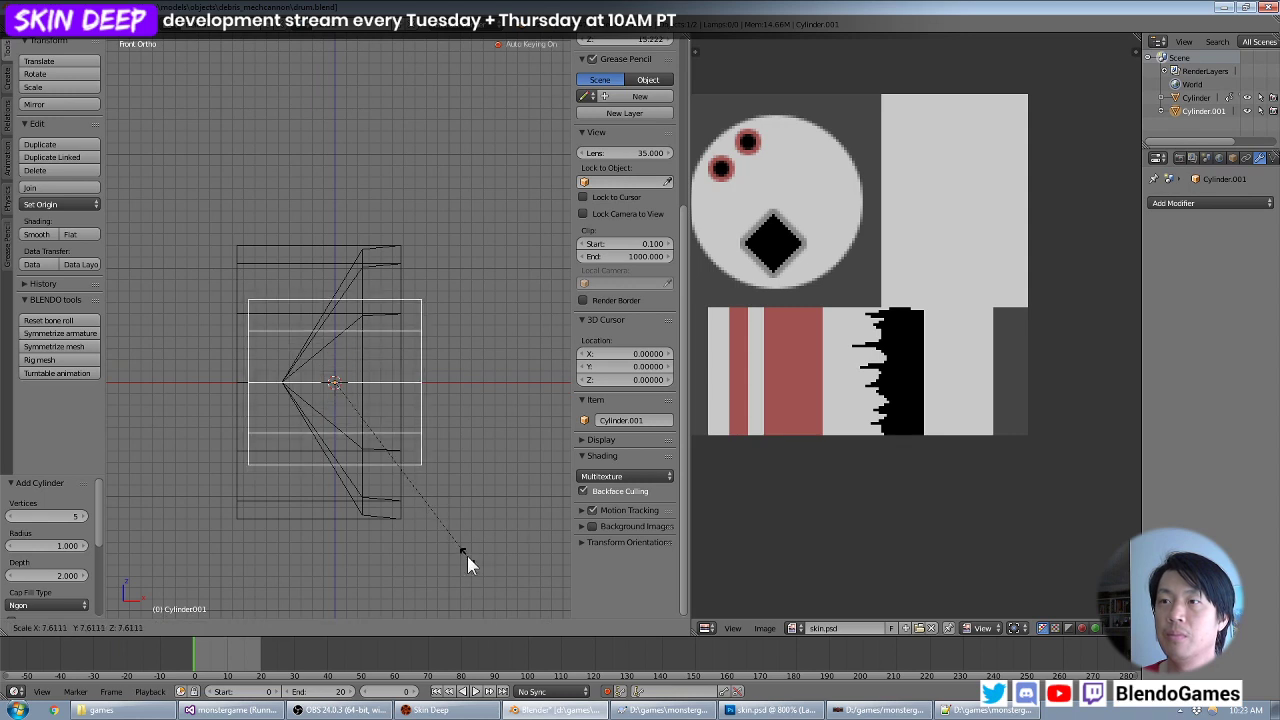
pyautogui.click(467, 555)
pyautogui.press('g')
pyautogui.press('x')
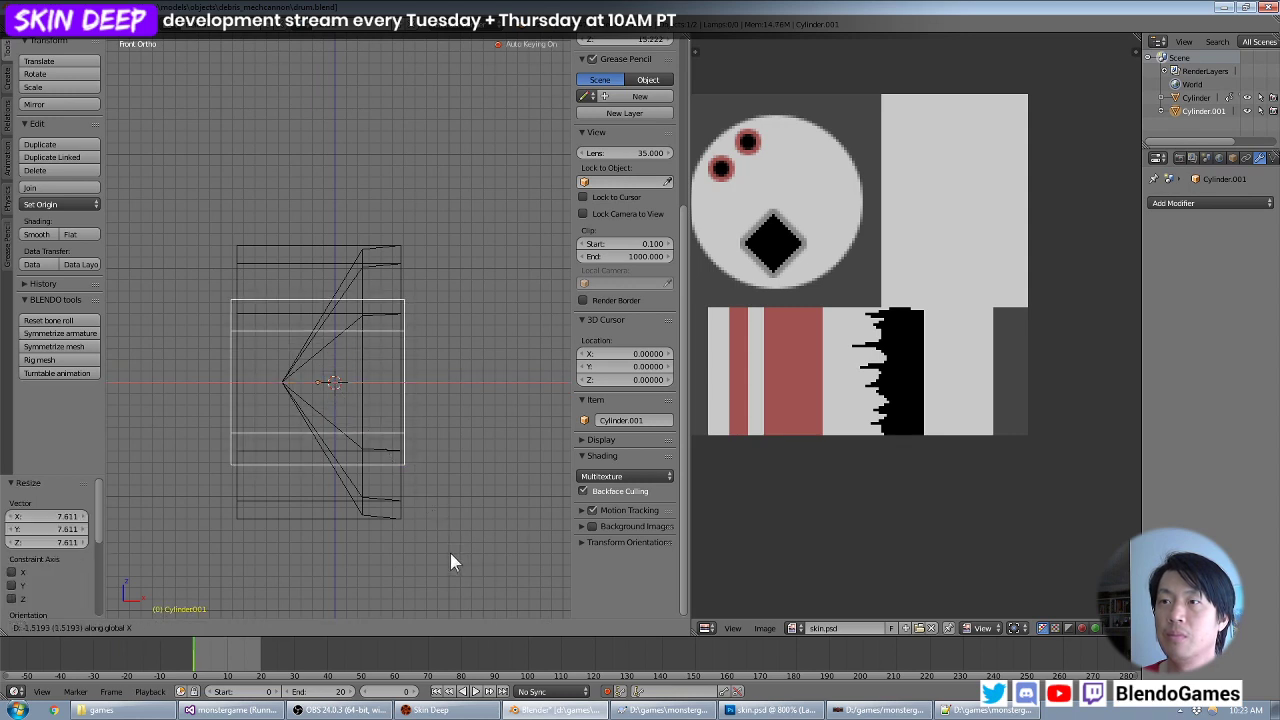
pyautogui.press('Escape')
# Scale the five-sided cylinder by about 0.965 and shift it about 0.058 along the X axis.
pyautogui.press('s')
pyautogui.click(445, 546)
pyautogui.press('g')
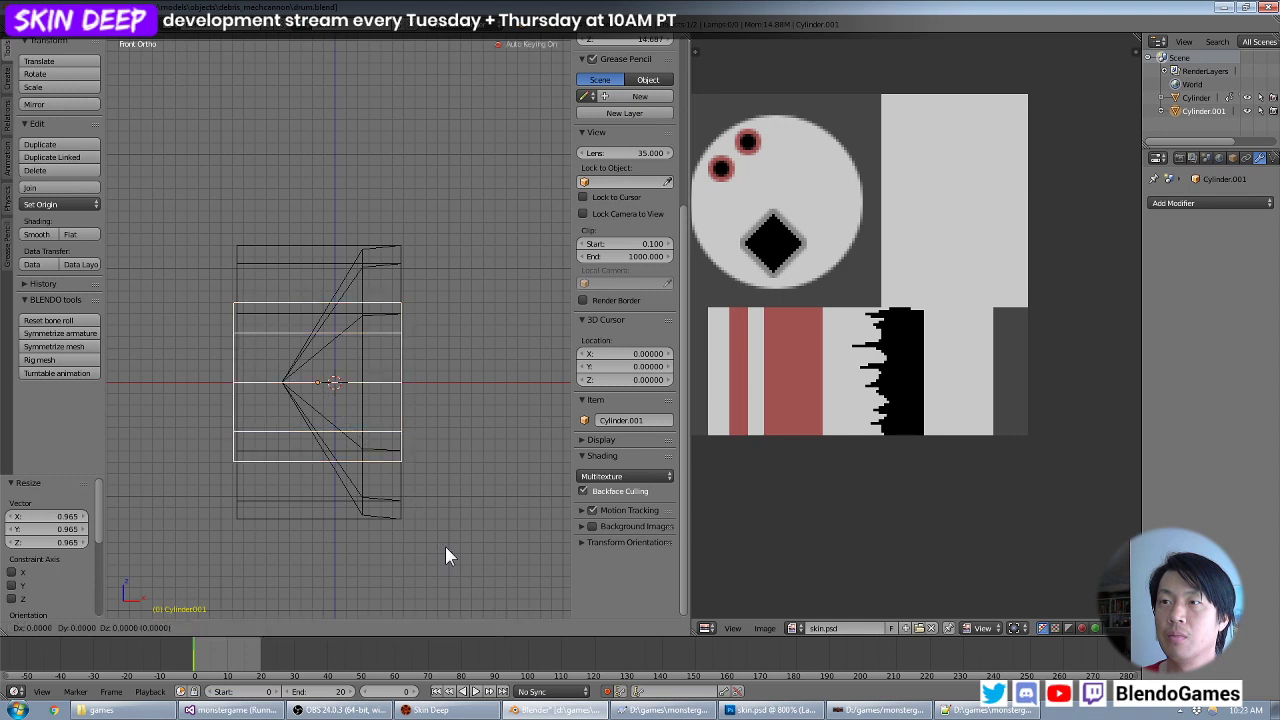
pyautogui.press('x')
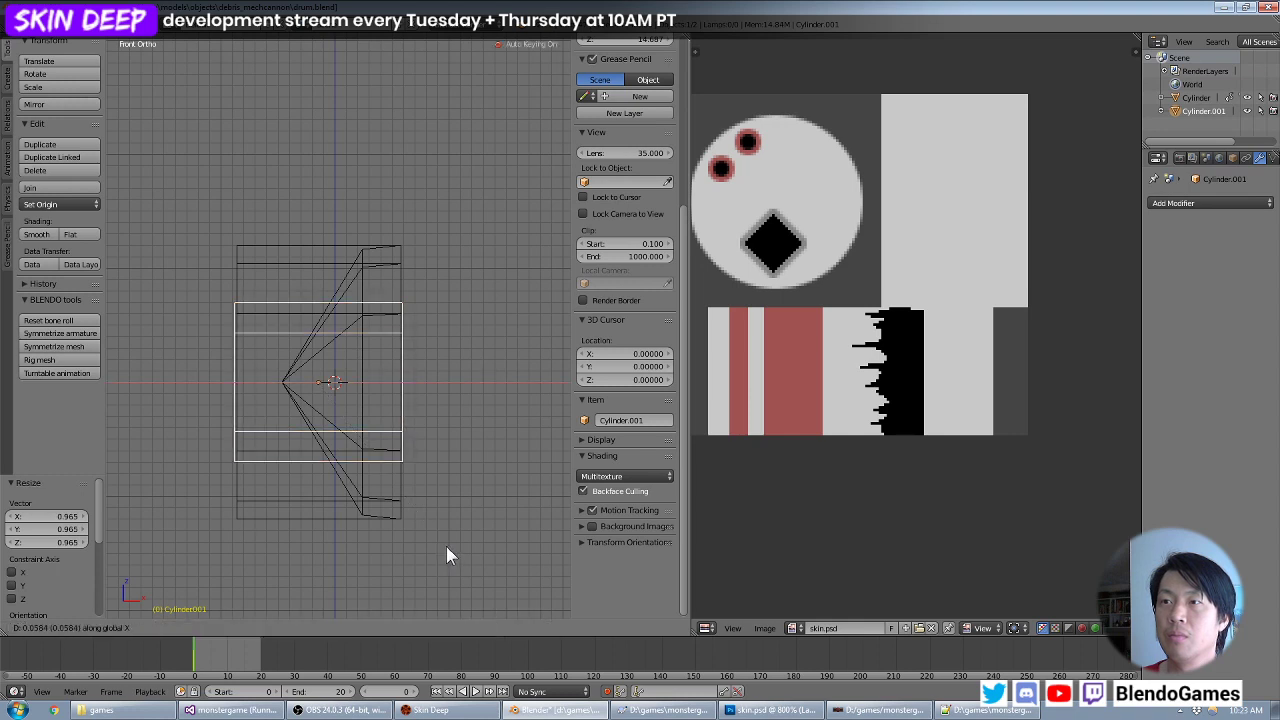
pyautogui.click(446, 546)
# Scale the cylinder up by about 1.997 to enclose the drum's round outline, and scale it by about 0.492 along X to match the drum's length.
pyautogui.press('KP_3')
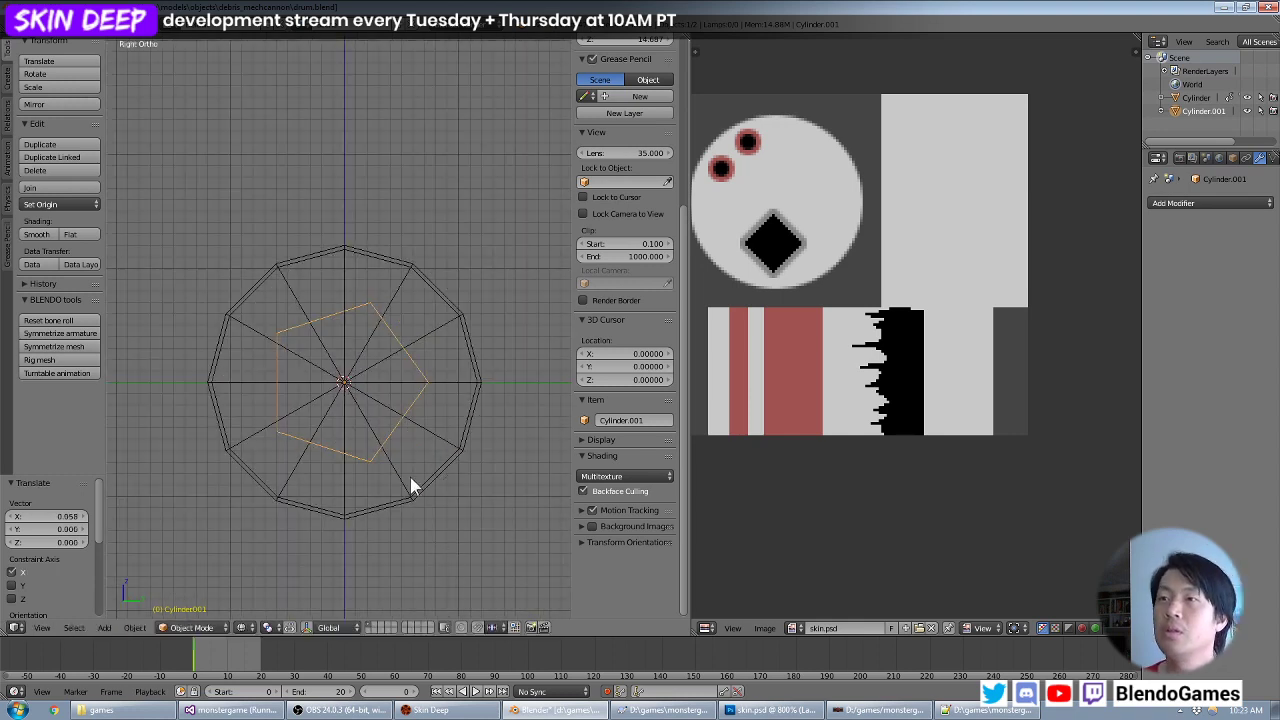
pyautogui.press('s')
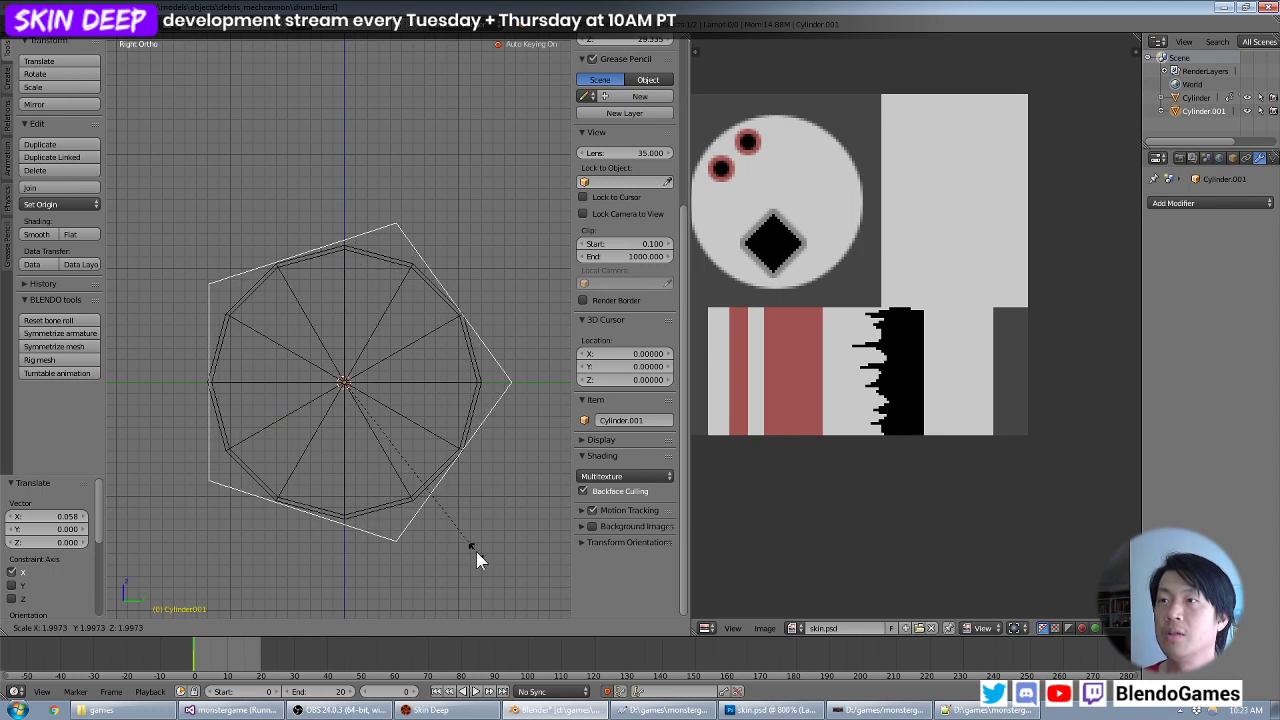
pyautogui.click(476, 551)
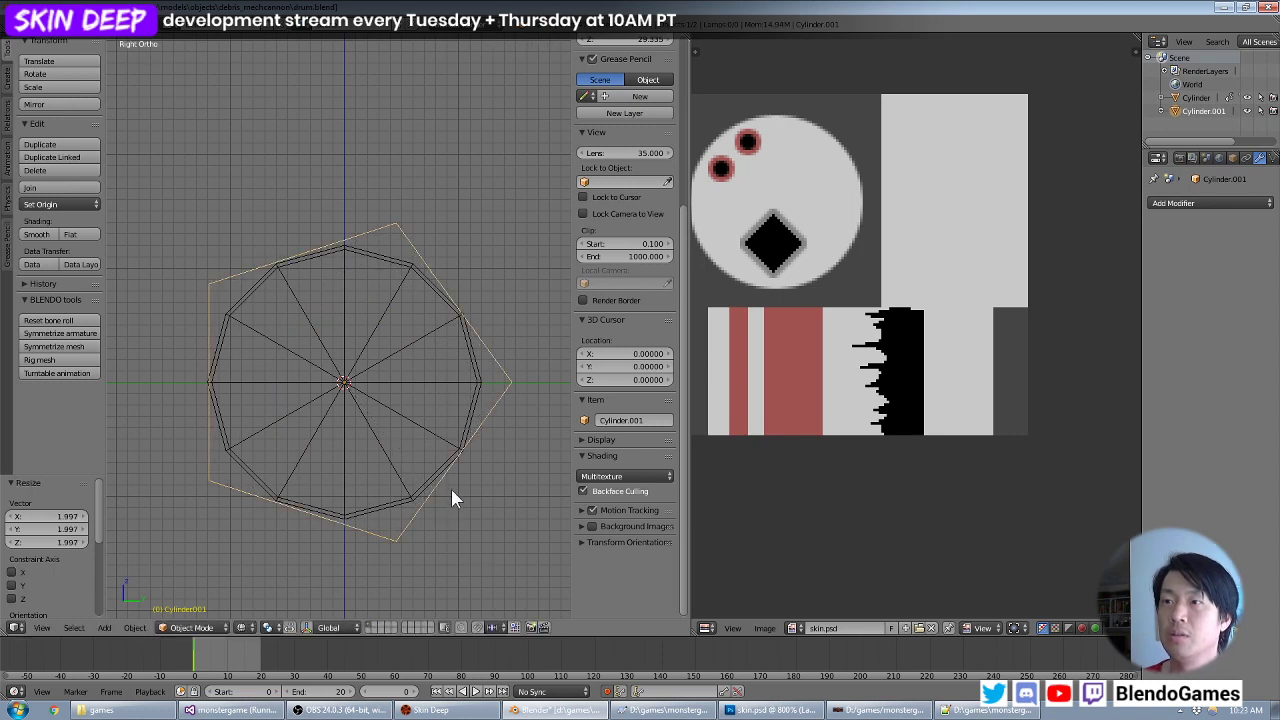
pyautogui.press('KP_1')
pyautogui.press('s')
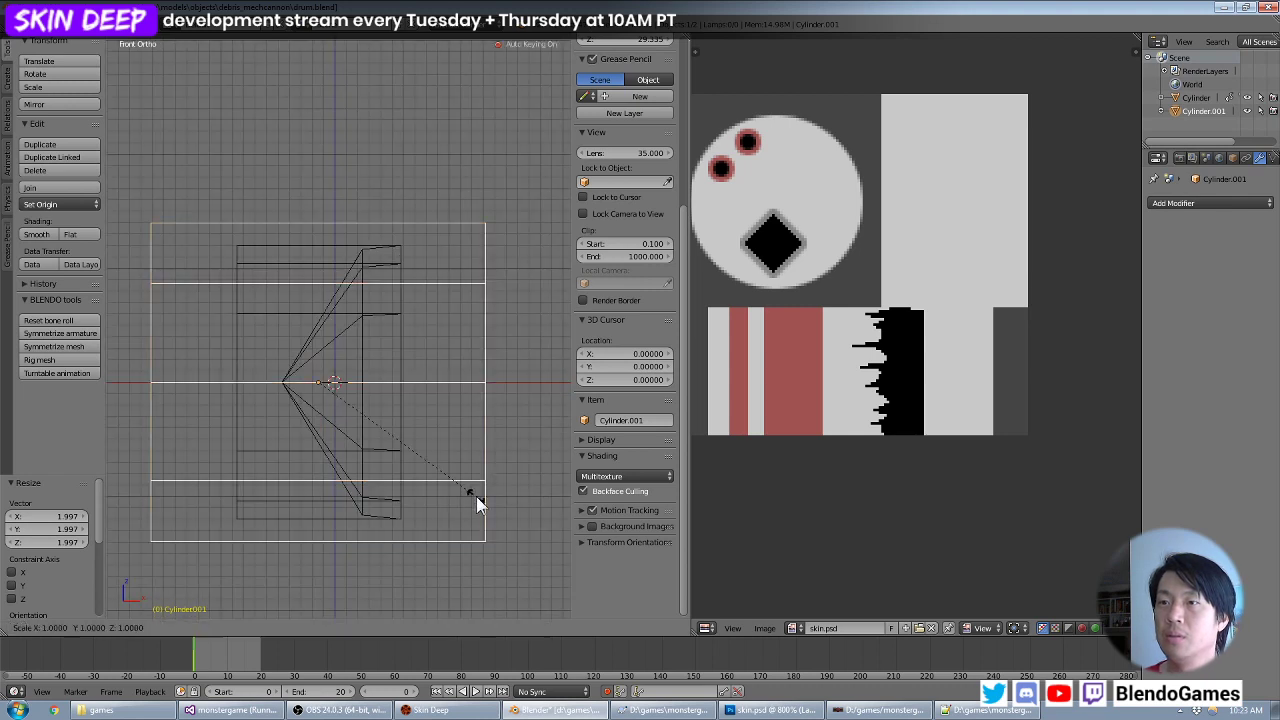
pyautogui.press('x')
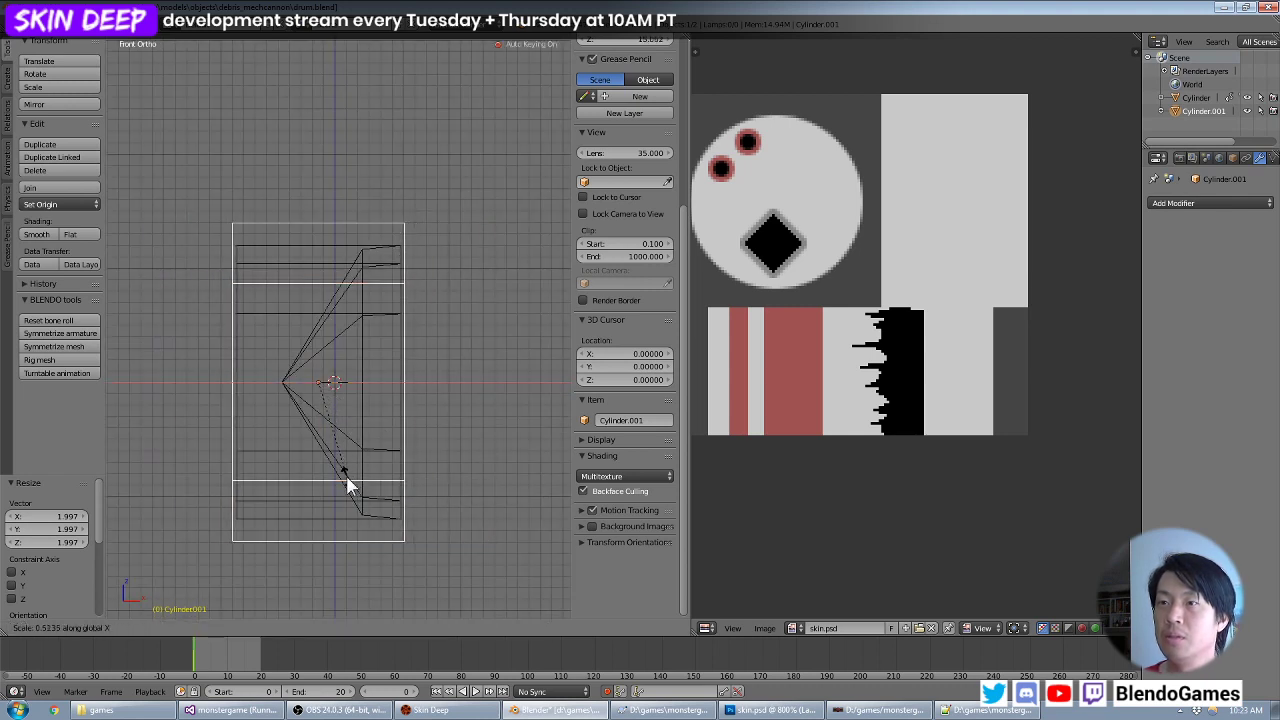
pyautogui.click(349, 486)
# Delete the original drum mesh, keeping the five-sided cylinder.
pyautogui.rightClick(333, 520)
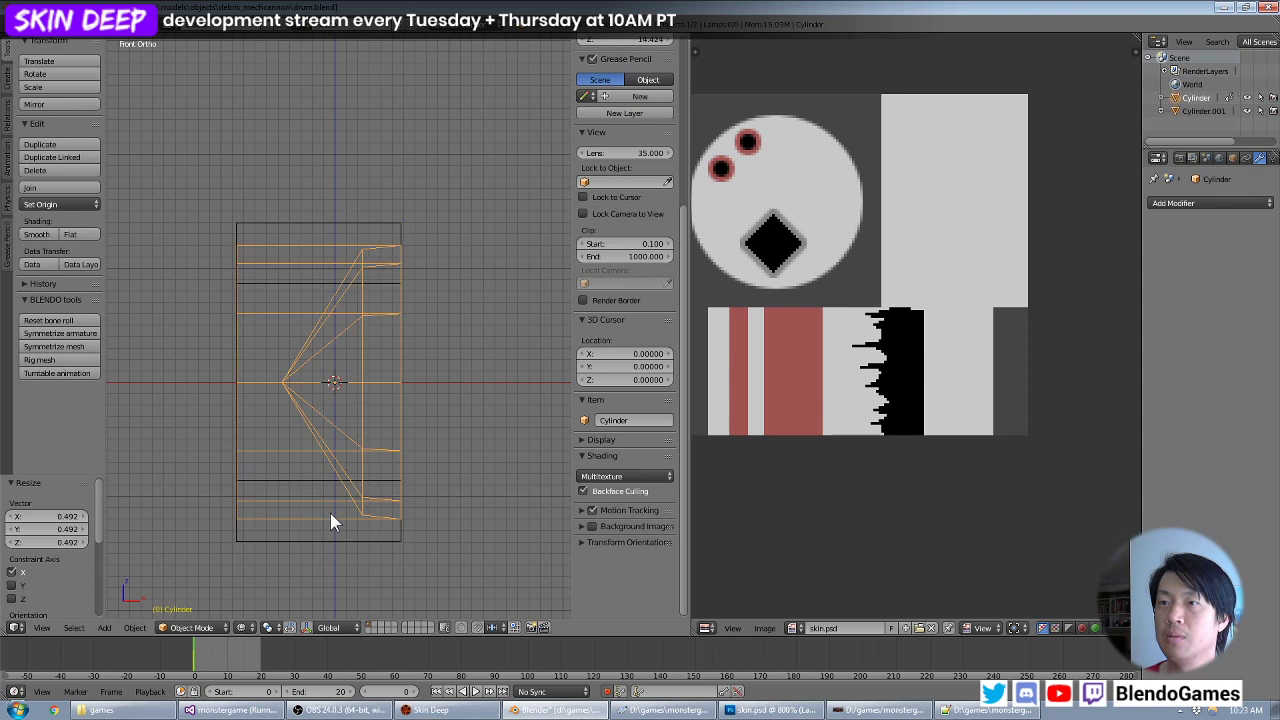
pyautogui.press('x')
pyautogui.click(420, 431)
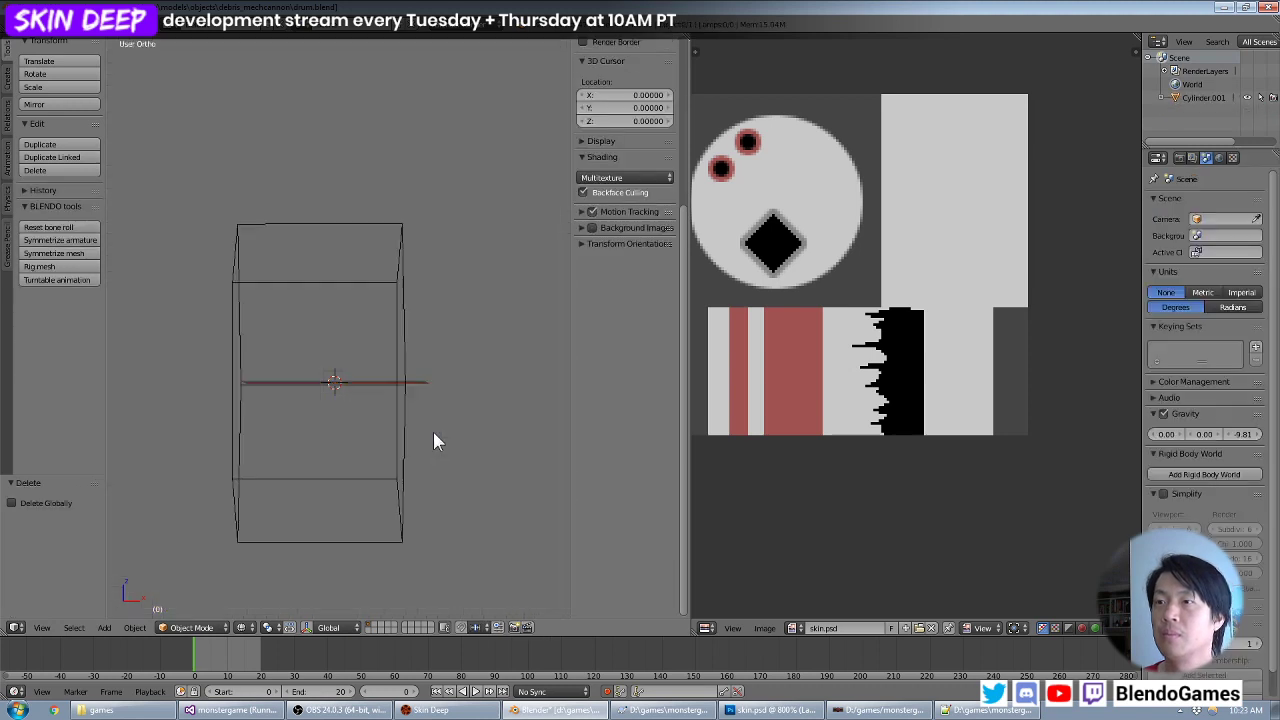
# Assign the collision.tga image from the textures\common folder to all faces of the five-sided cylinder.
pyautogui.moveTo(433, 440); pyautogui.dragTo(412, 459, button='middle')
pyautogui.rightClick(338, 520)
pyautogui.moveTo(381, 451); pyautogui.dragTo(408, 473, button='middle')
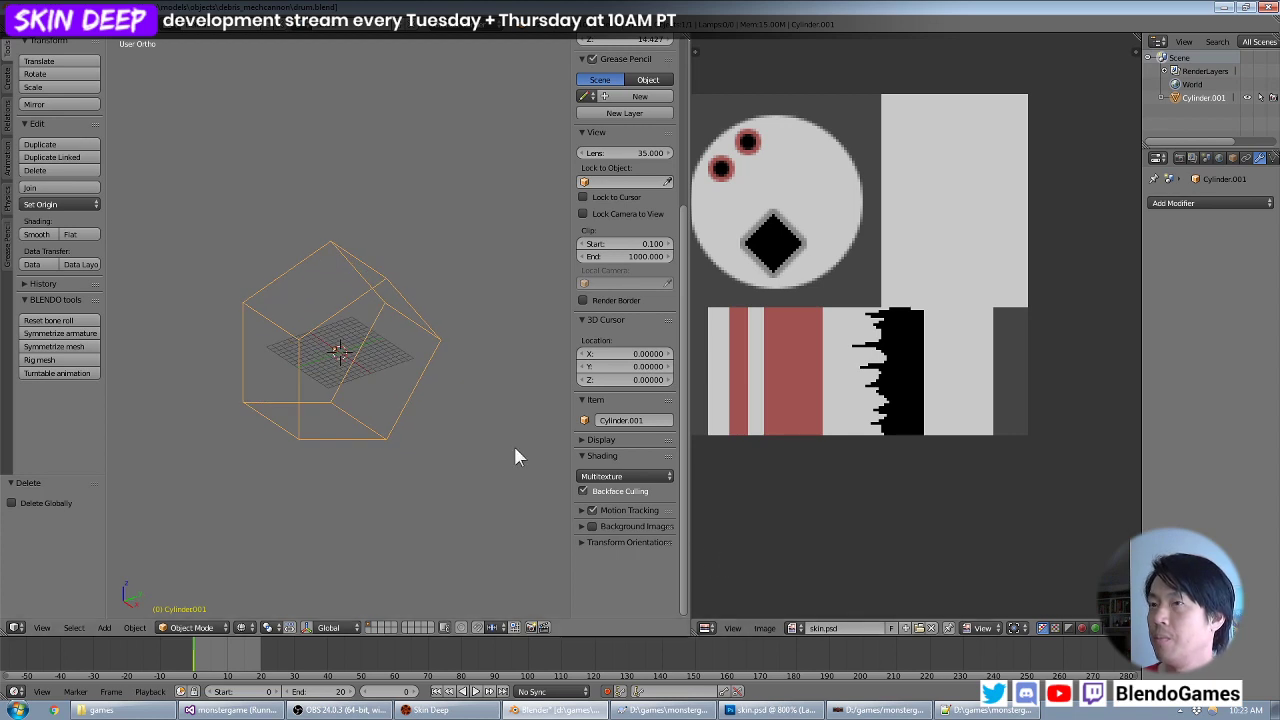
pyautogui.press('Tab')
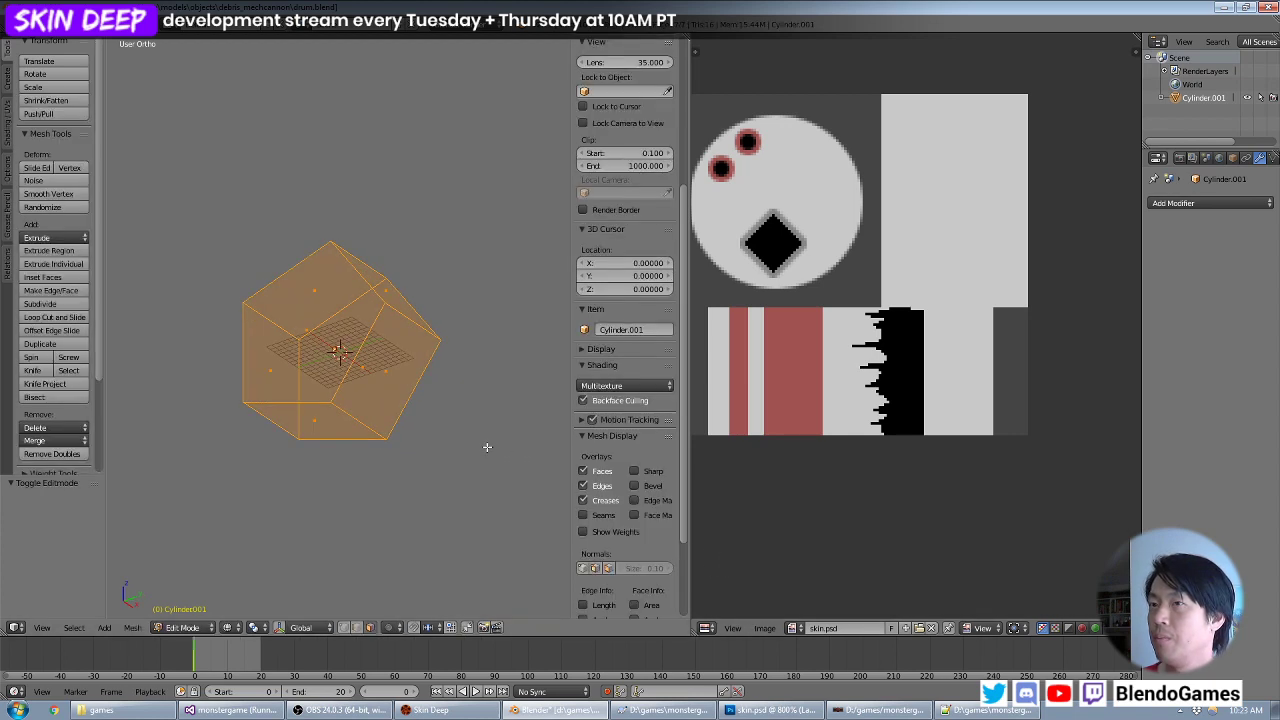
pyautogui.click(764, 628)
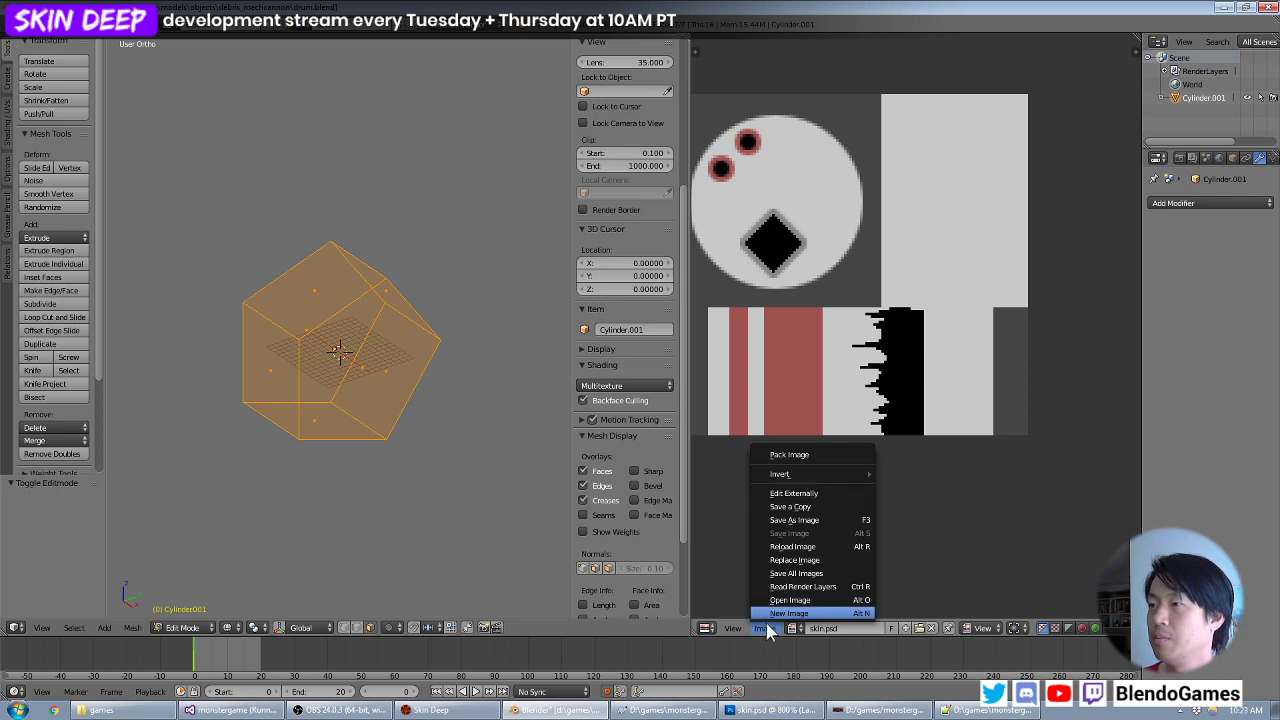
pyautogui.click(785, 600)
pyautogui.click(304, 92)
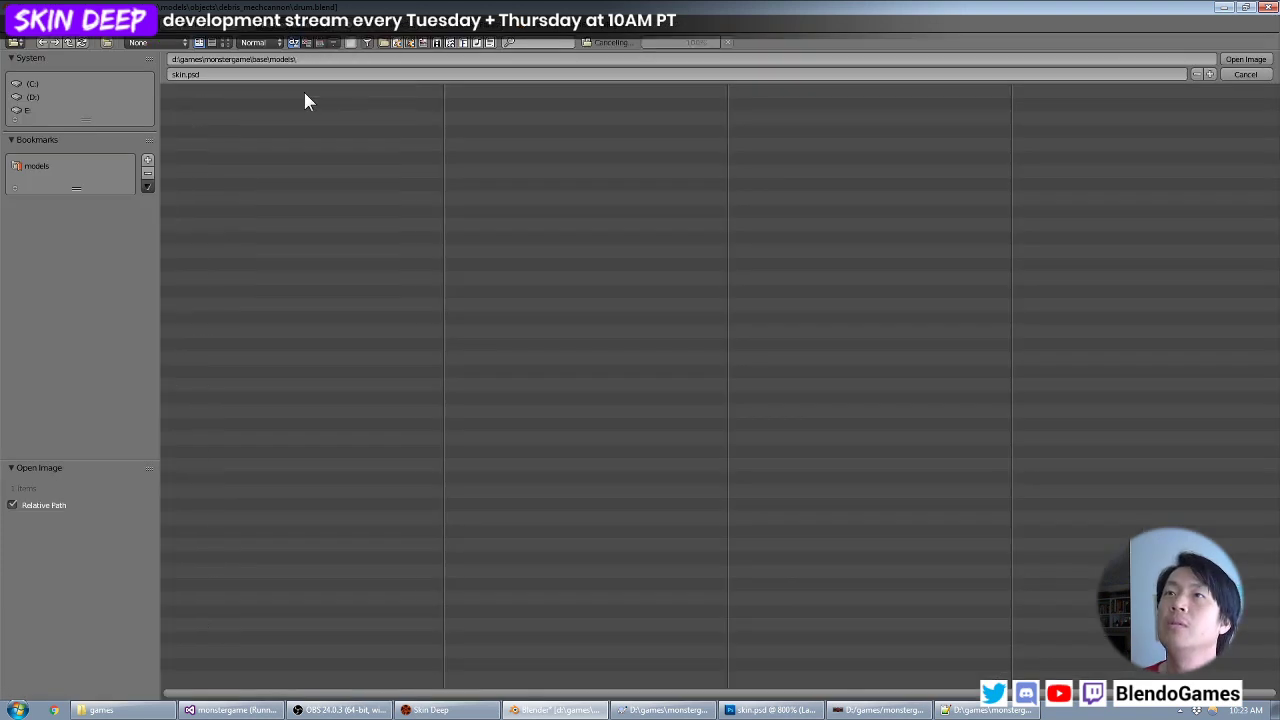
pyautogui.click(301, 92)
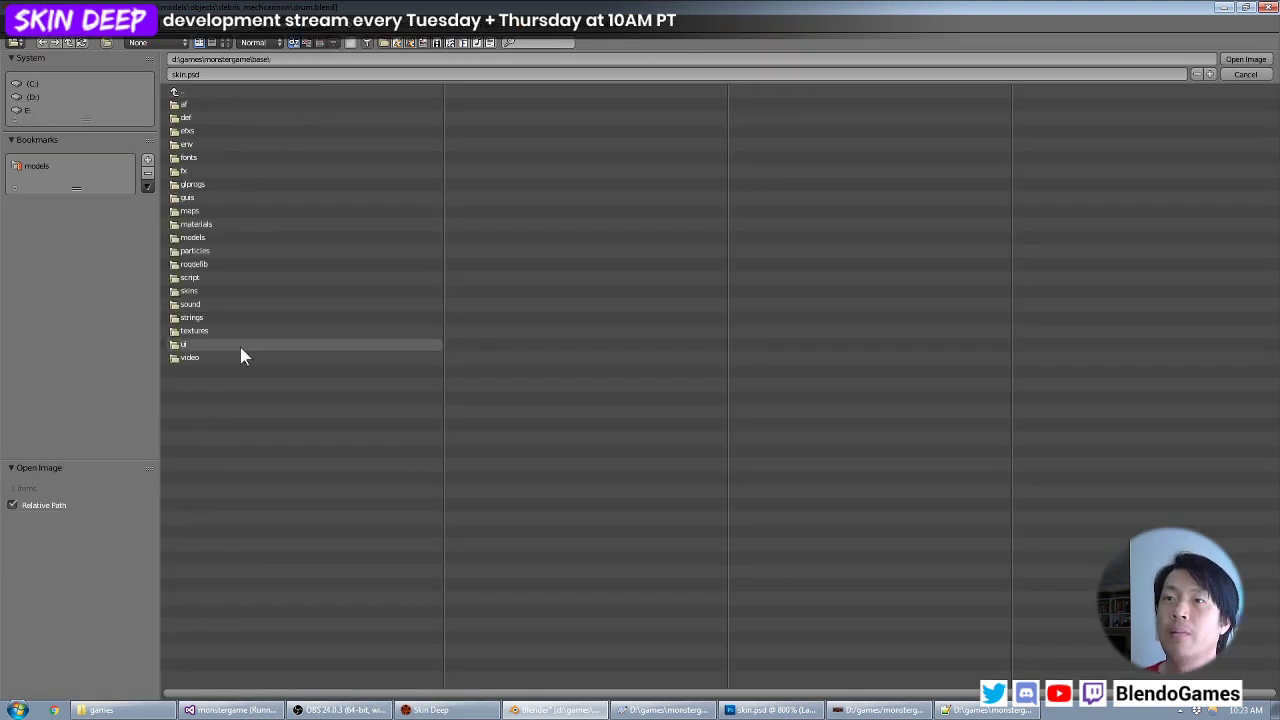
pyautogui.click(239, 343)
pyautogui.click(233, 102)
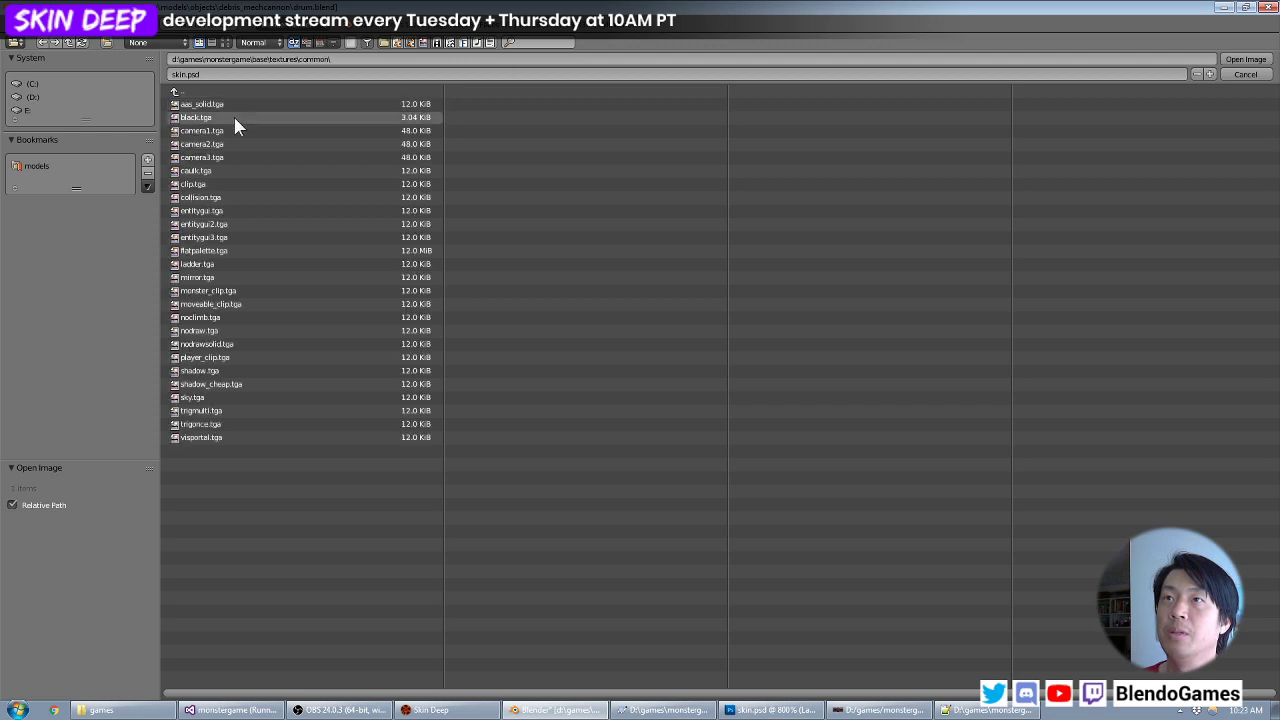
pyautogui.doubleClick(231, 197)
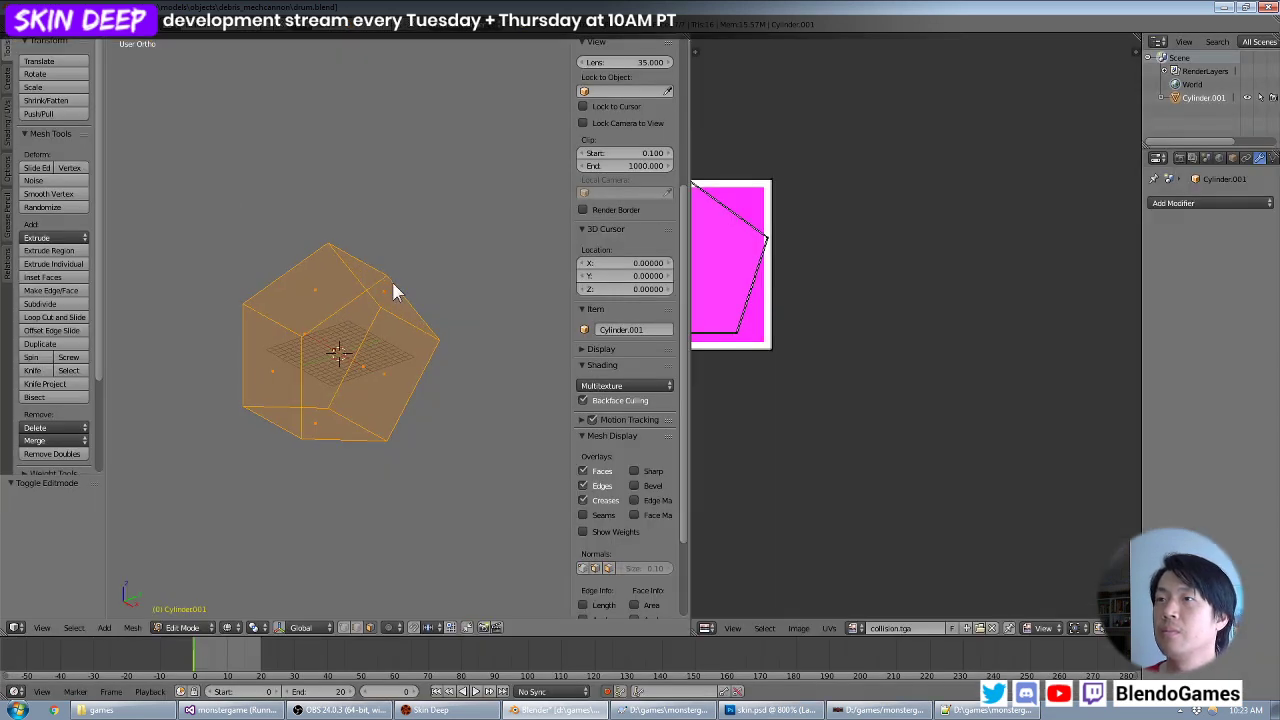
pyautogui.press('Tab')
# Save the collision mesh as a new file named drum_cm.blend in the debris_mechcannon folder.
pyautogui.click(36, 42)
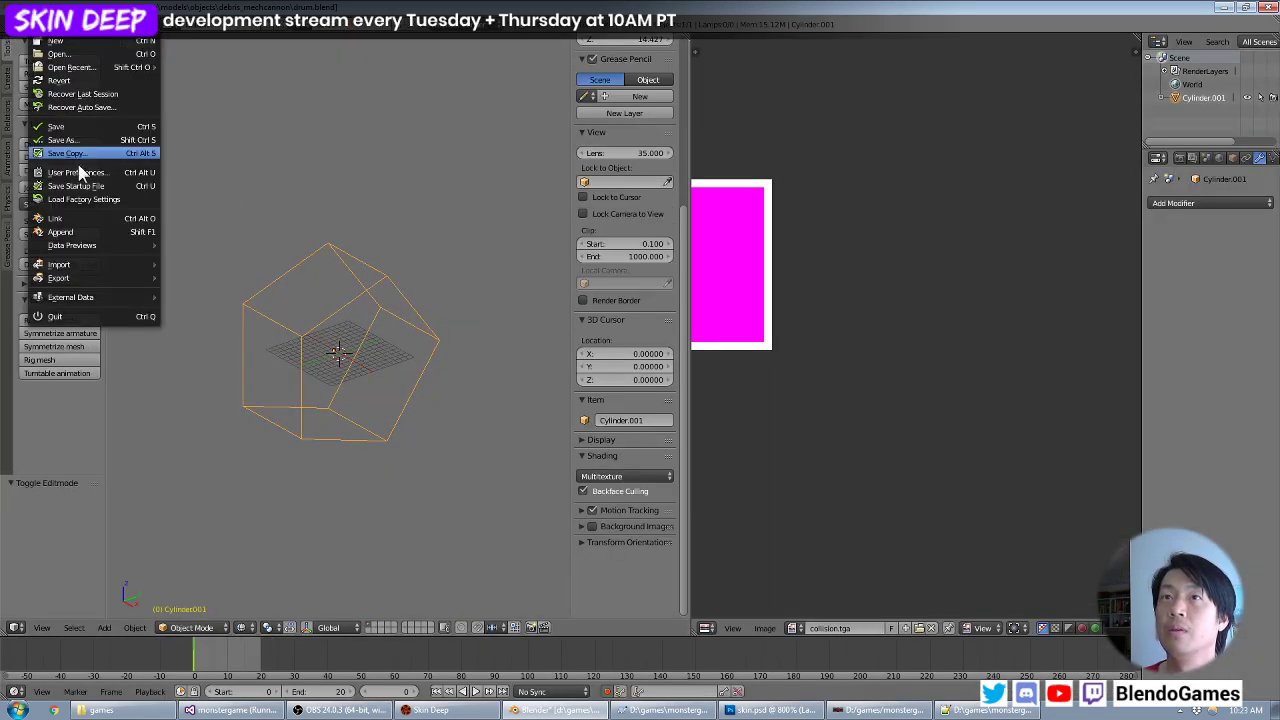
pyautogui.click(83, 150)
pyautogui.click(218, 76)
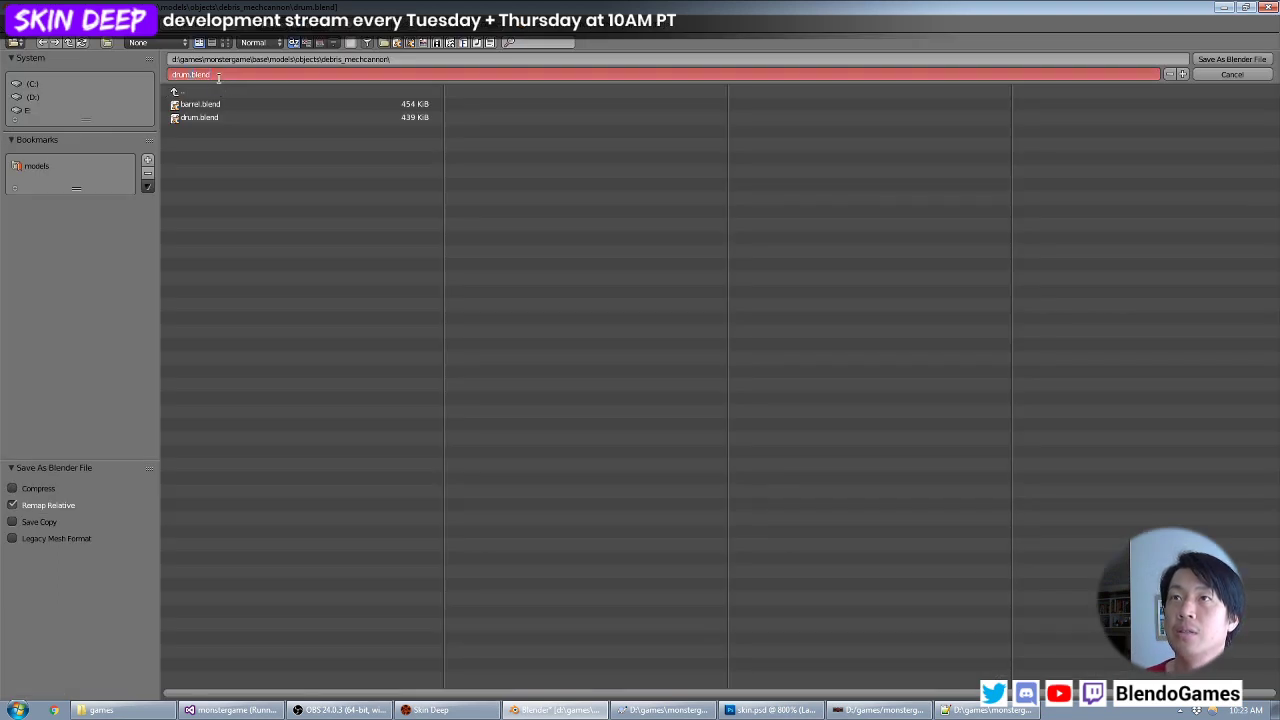
pyautogui.press('Return')
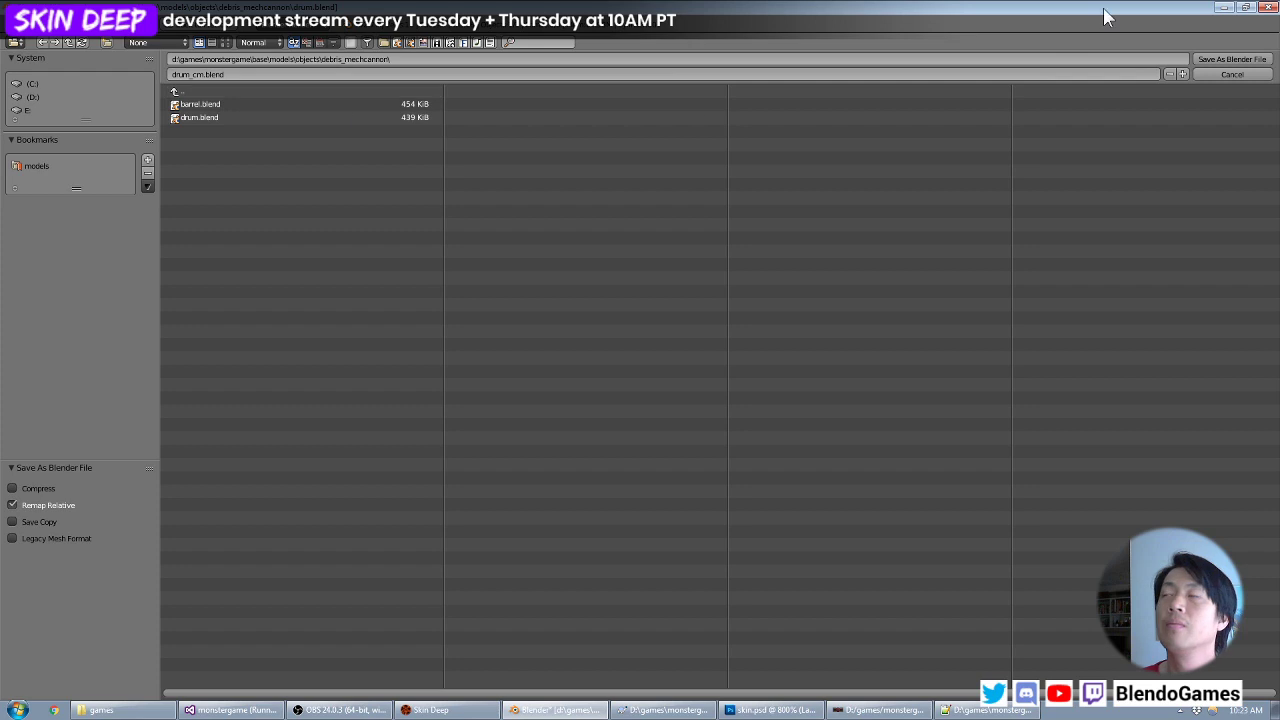
pyautogui.click(1253, 60)
# Export the collision mesh in ASE format as drum_cm.ase in the debris_mechcannon folder.
pyautogui.click(36, 42)
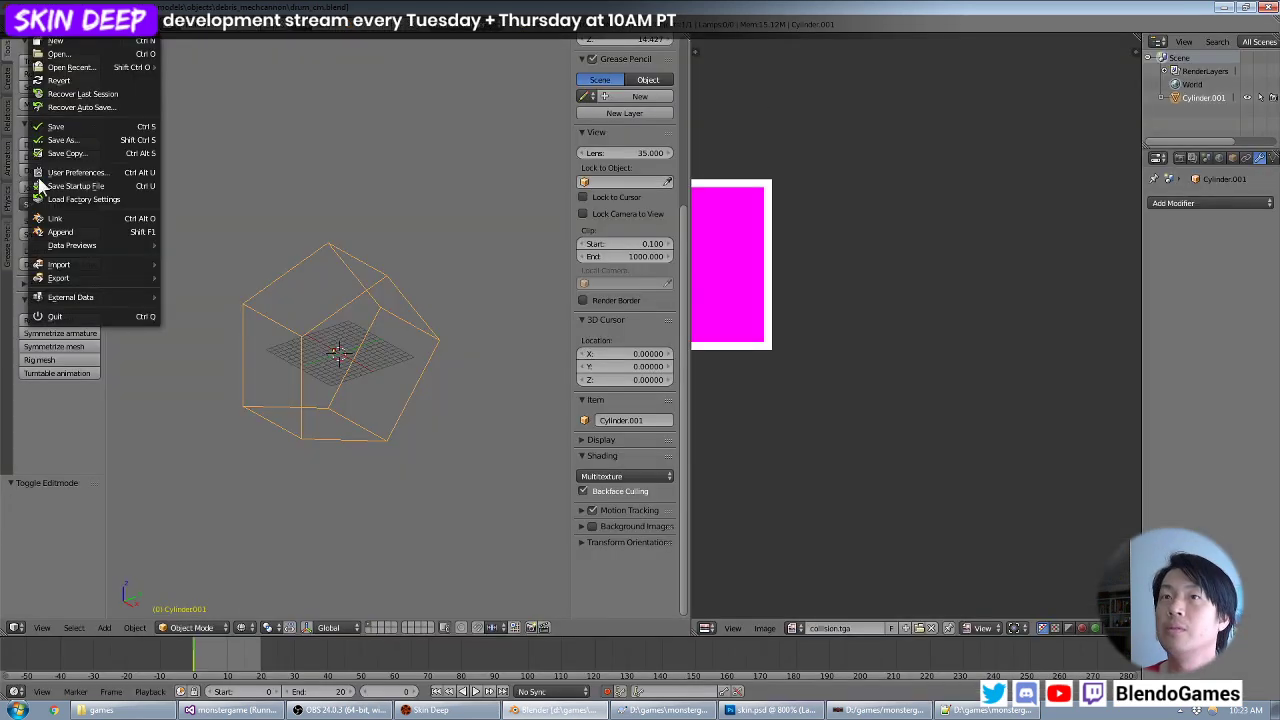
pyautogui.moveTo(147, 280)
pyautogui.click(226, 292)
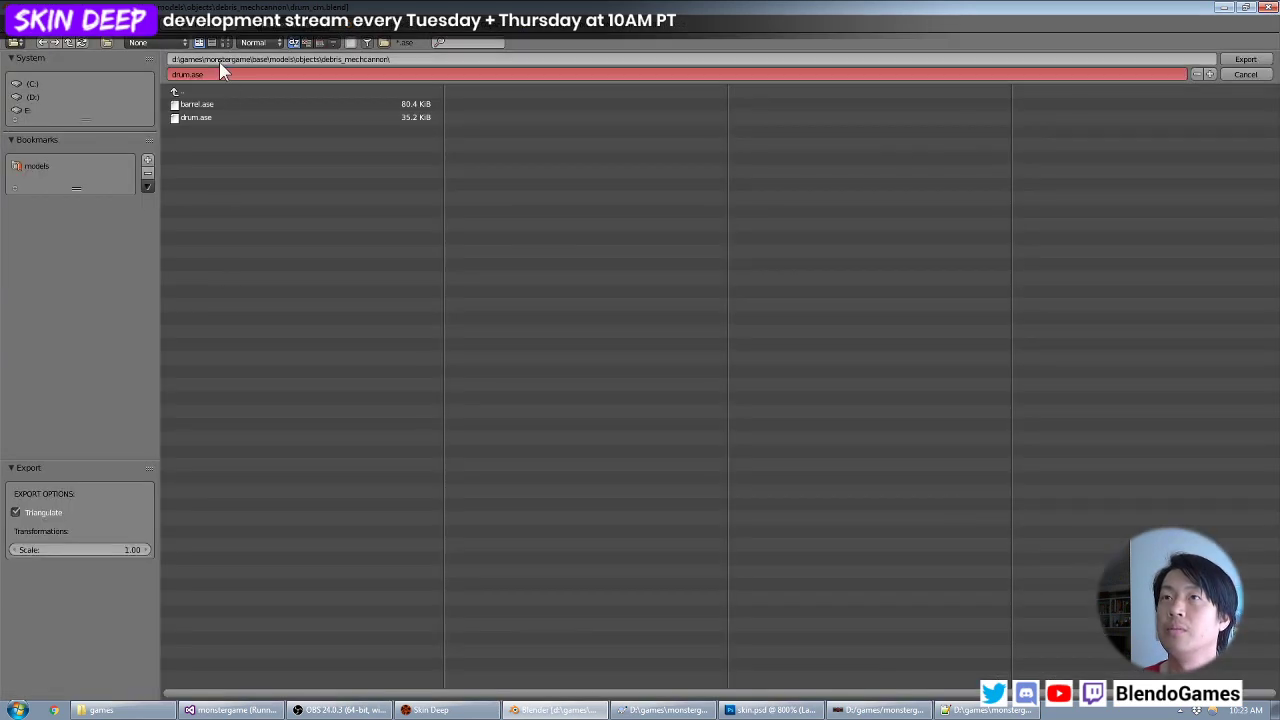
pyautogui.click(215, 75)
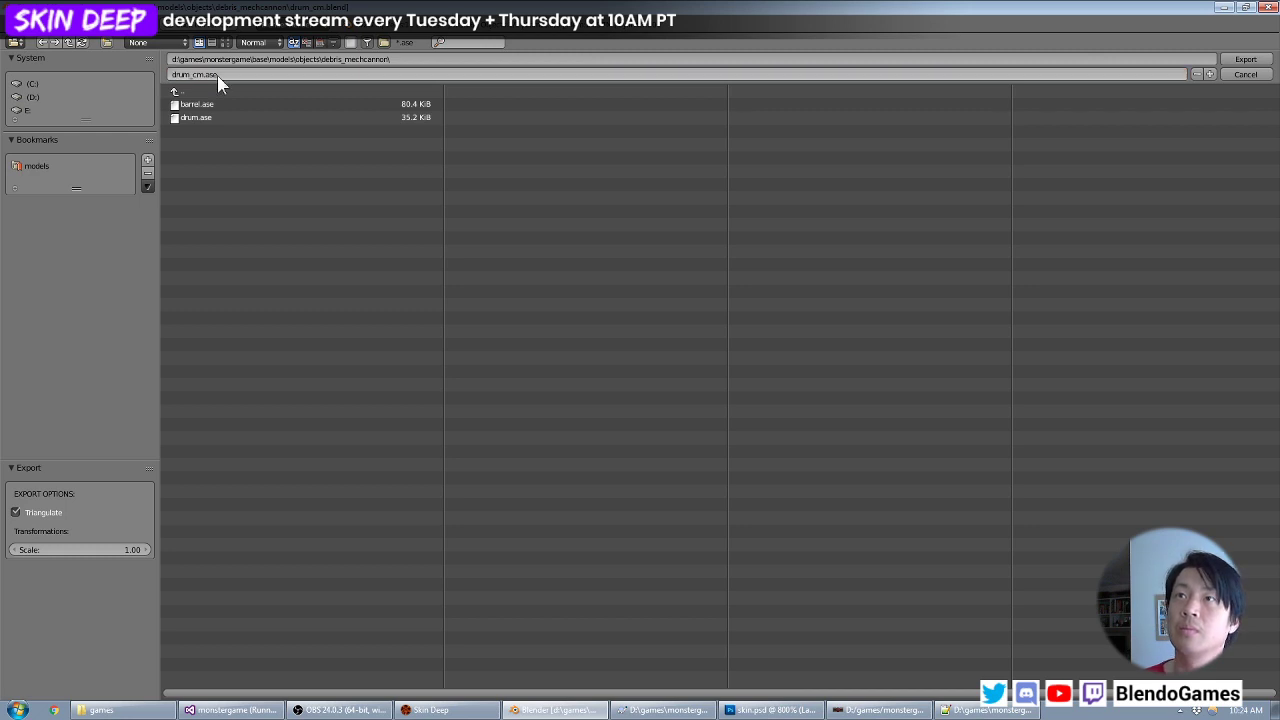
pyautogui.press('Return')
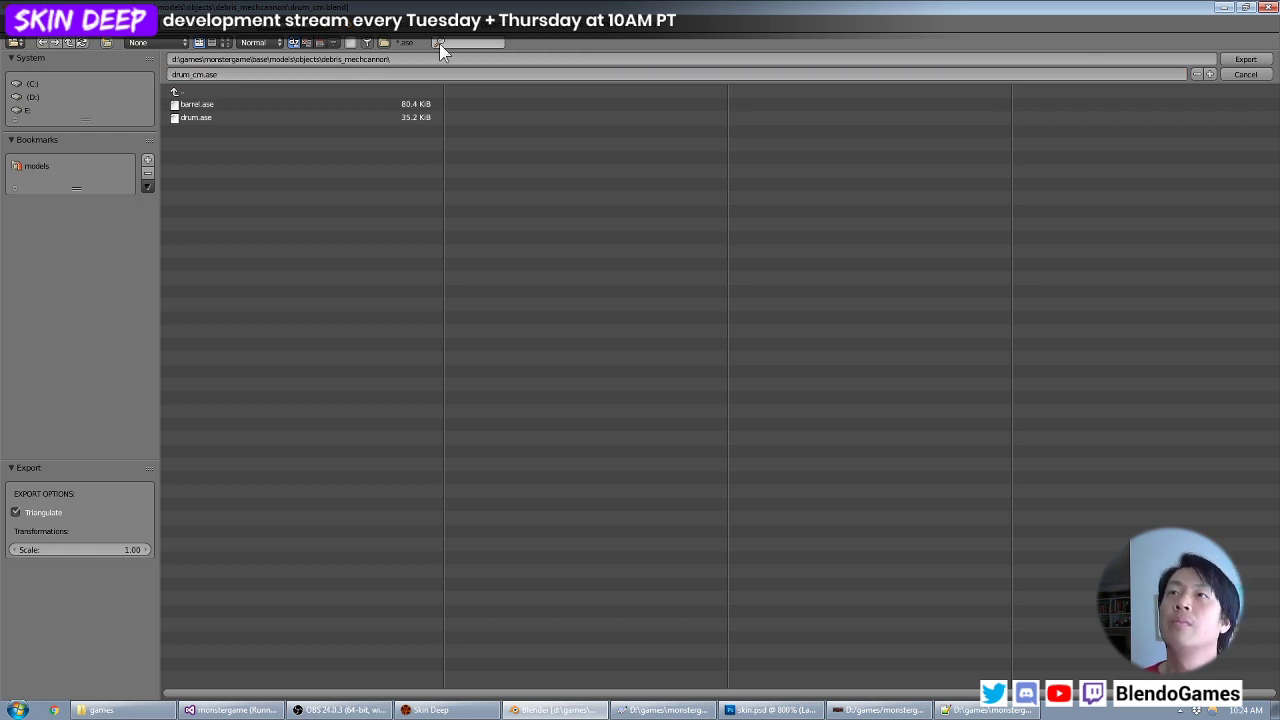
pyautogui.click(1246, 59)
# Open barrel.blend from the debris_mechcannon folder.
pyautogui.click(36, 42)
pyautogui.click(57, 54)
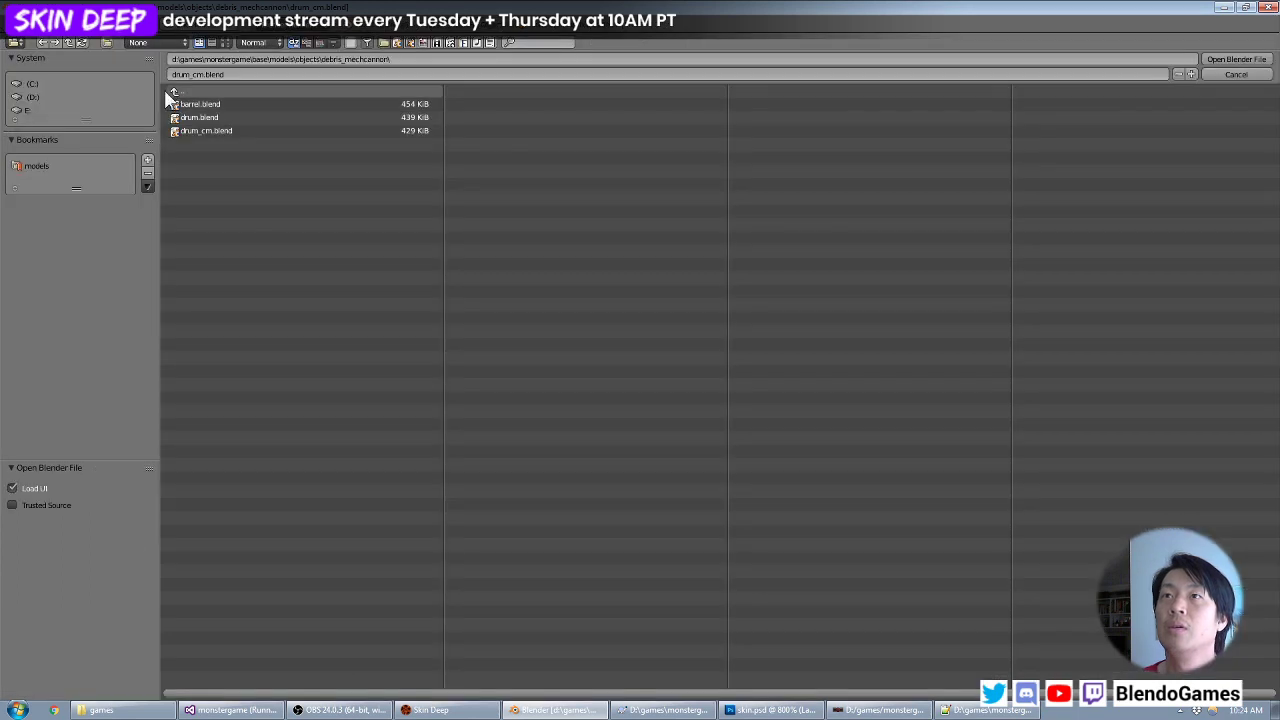
pyautogui.doubleClick(190, 104)
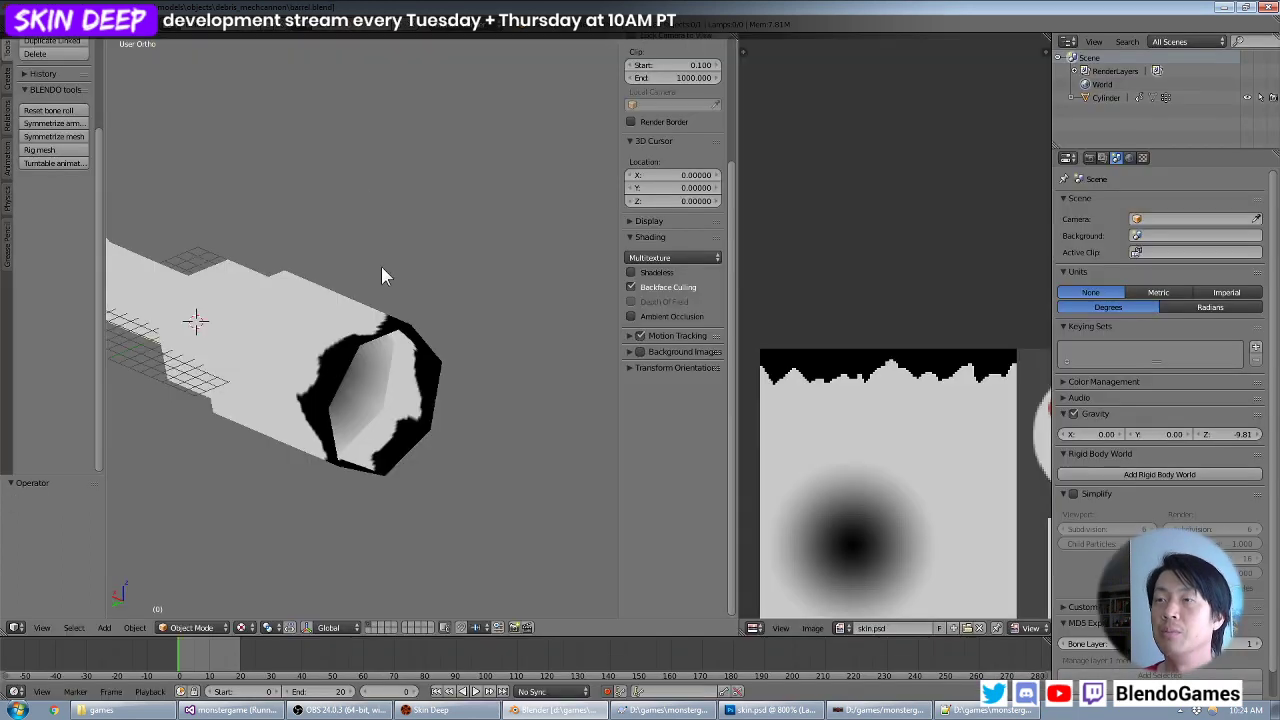
# Add a cylinder mesh at the barrel's origin with a Y rotation of 90° and show the scene in wireframe.
pyautogui.press('KP_1')
pyautogui.scroll(-3, 459, 290)
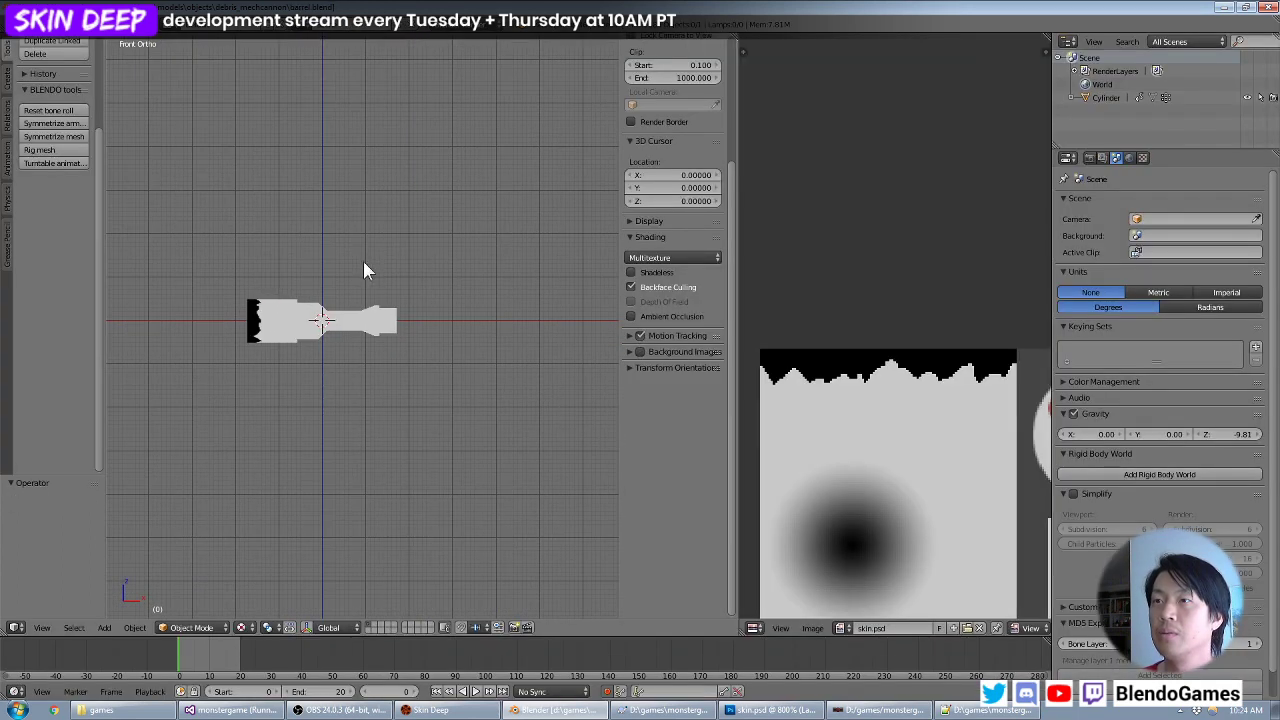
pyautogui.scroll(3, 363, 263)
pyautogui.hotkey('shift', 'a')
pyautogui.moveTo(369, 265)
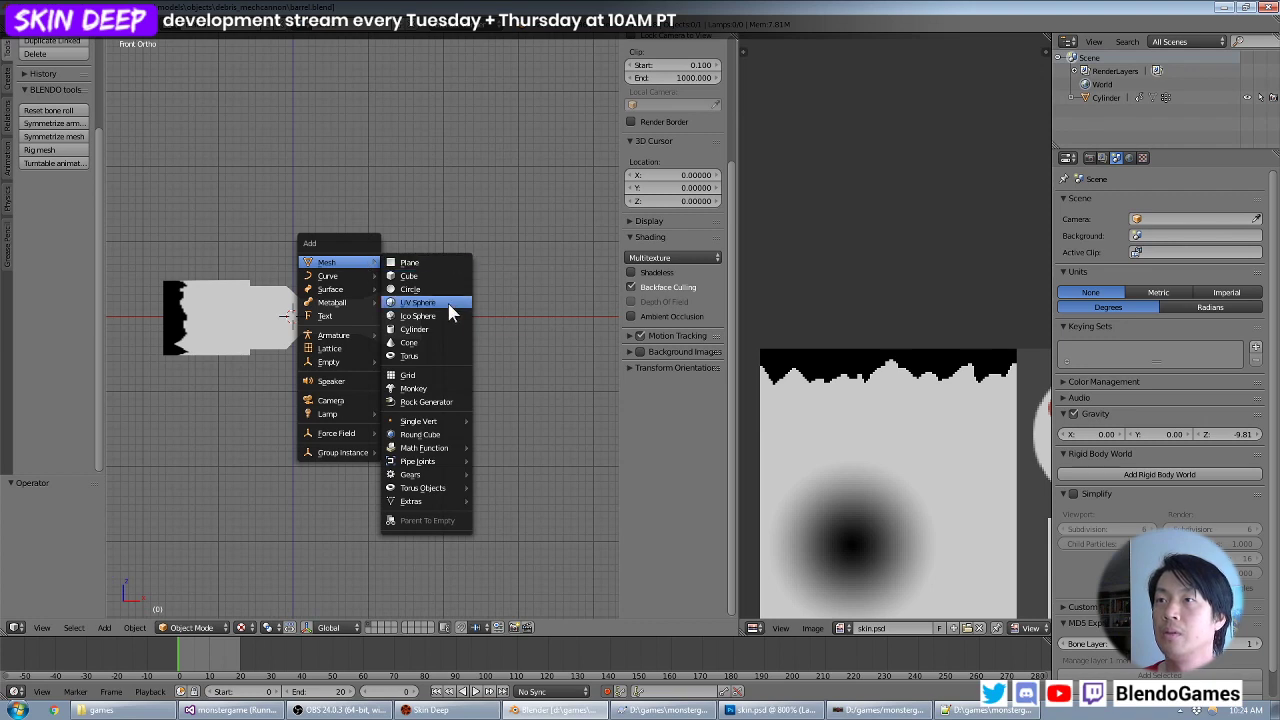
pyautogui.click(449, 329)
pyautogui.press('z')
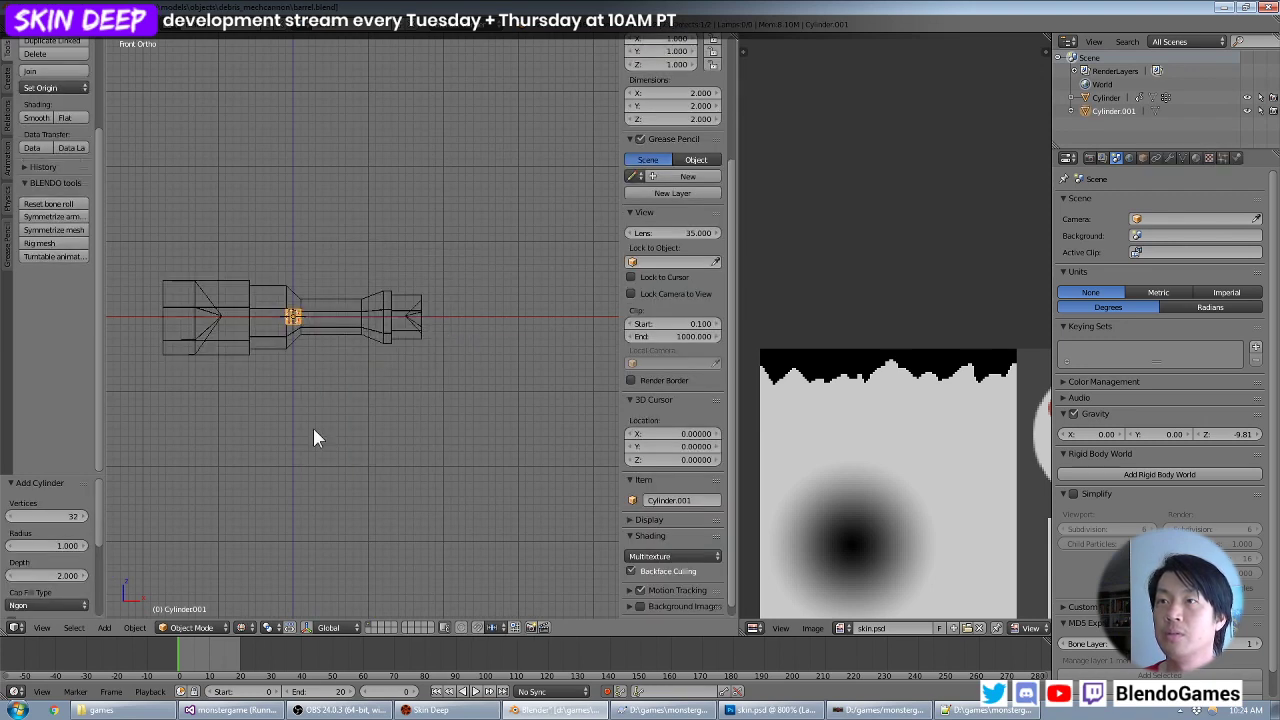
pyautogui.scroll(-5, 62, 572)
pyautogui.doubleClick(62, 593)
pyautogui.write('90')
pyautogui.press('Return')
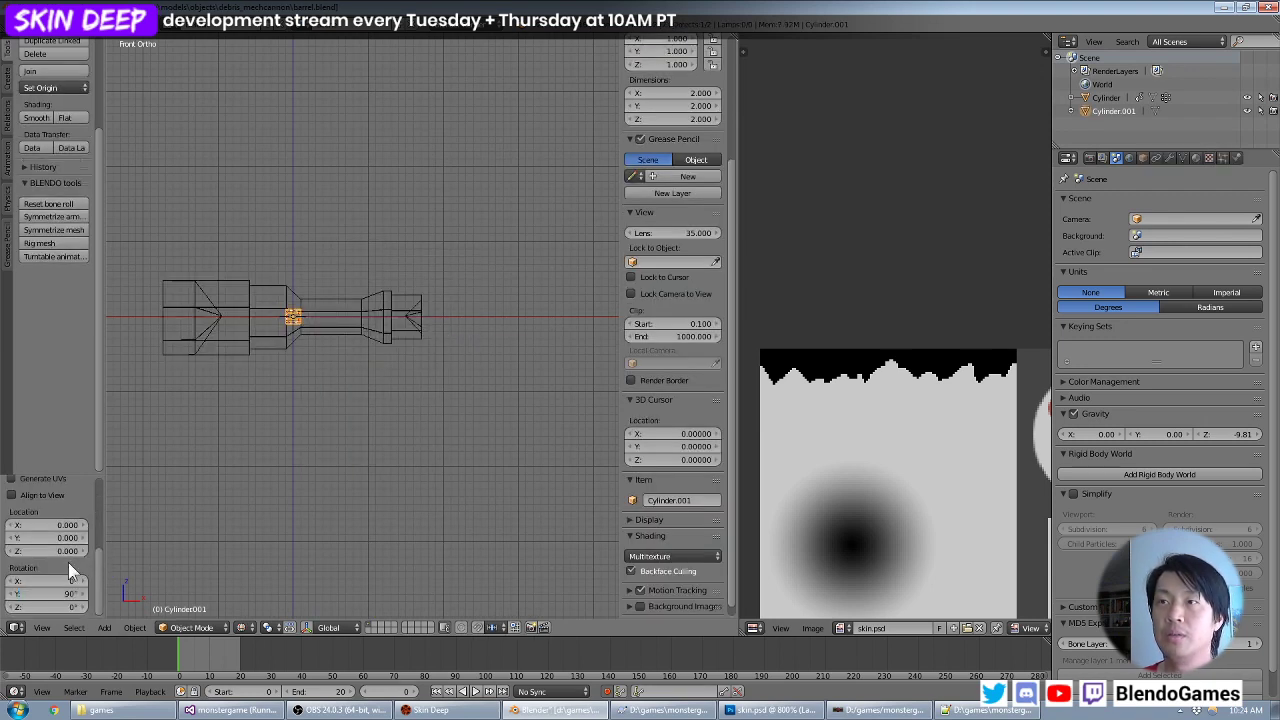
# Set the vertex count of the barrel's new cylinder to 5.
pyautogui.scroll(5, 62, 560)
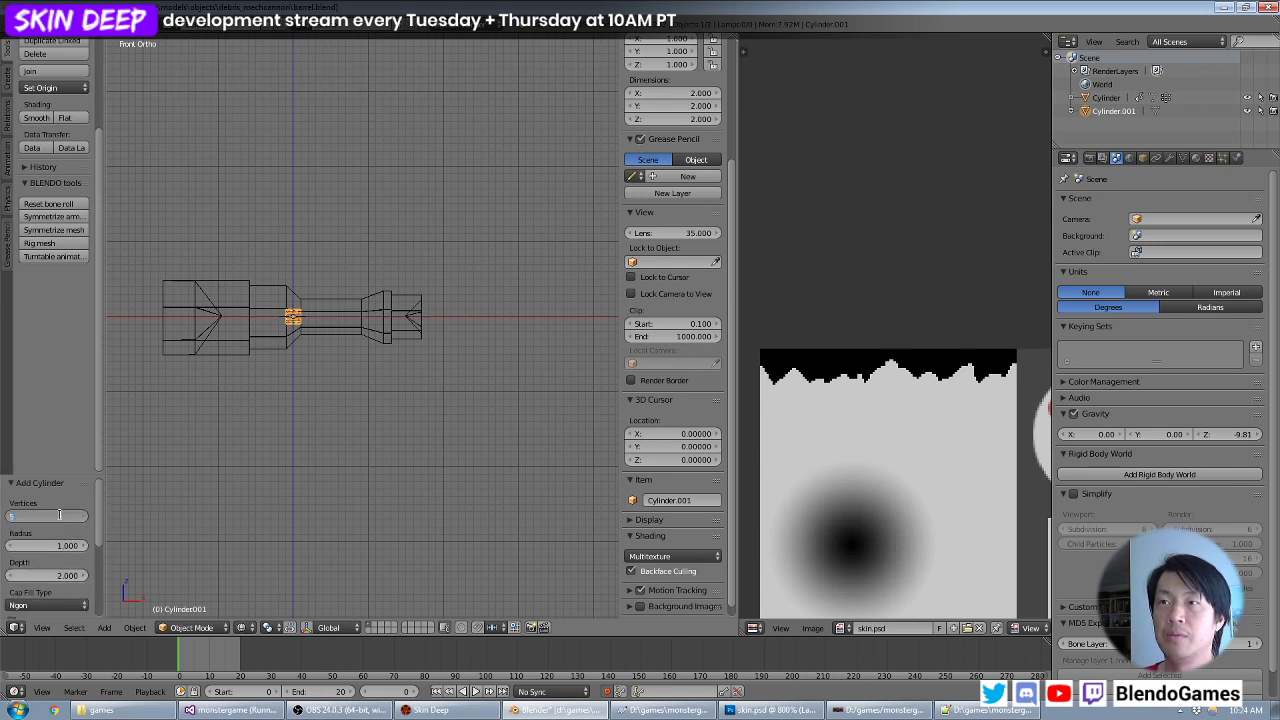
pyautogui.click(59, 515)
pyautogui.write('5')
pyautogui.press('Return')
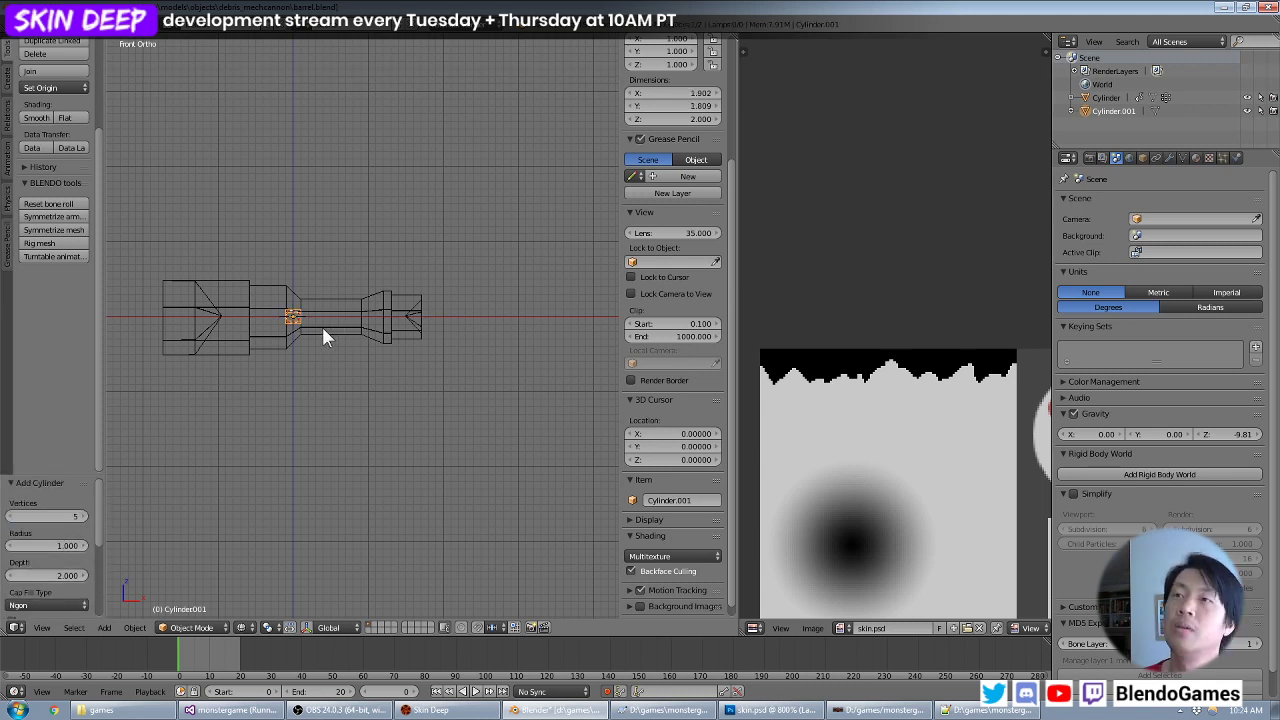
# Scale the five-sided cylinder up by about 6.245 so it encloses the barrel's cross-section.
pyautogui.press('KP_3')
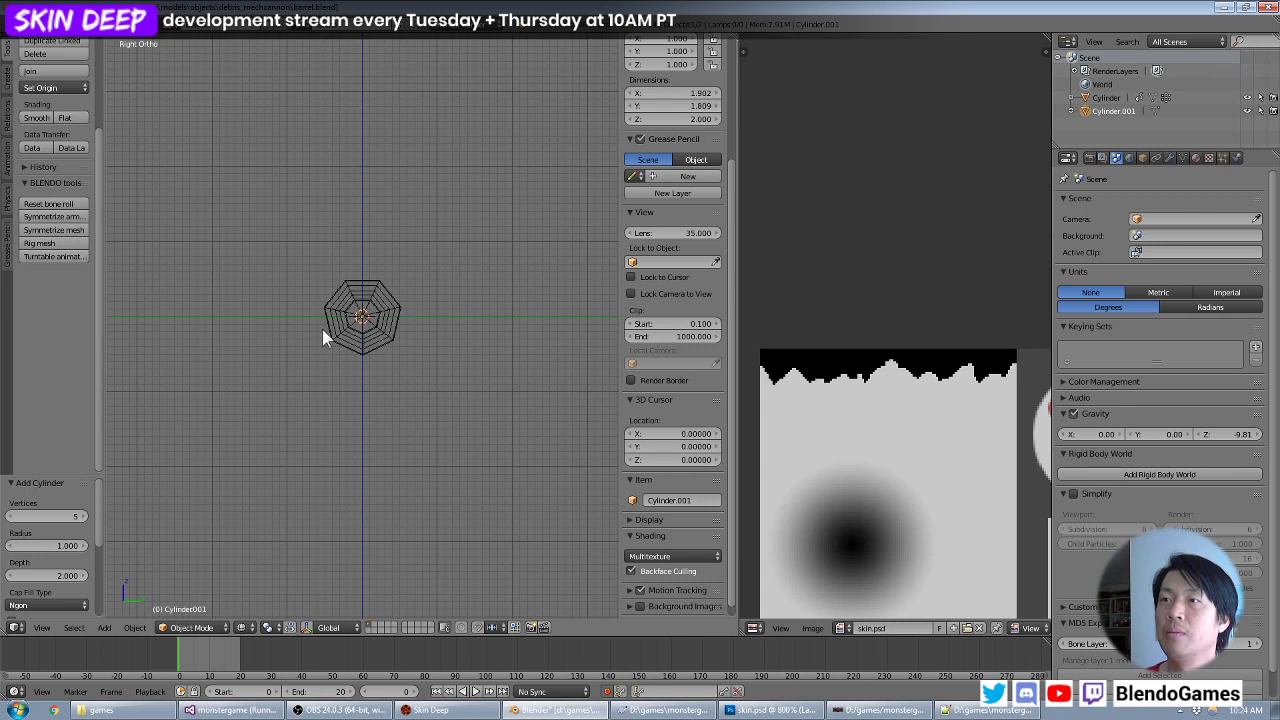
pyautogui.scroll(3, 373, 336)
pyautogui.press('s')
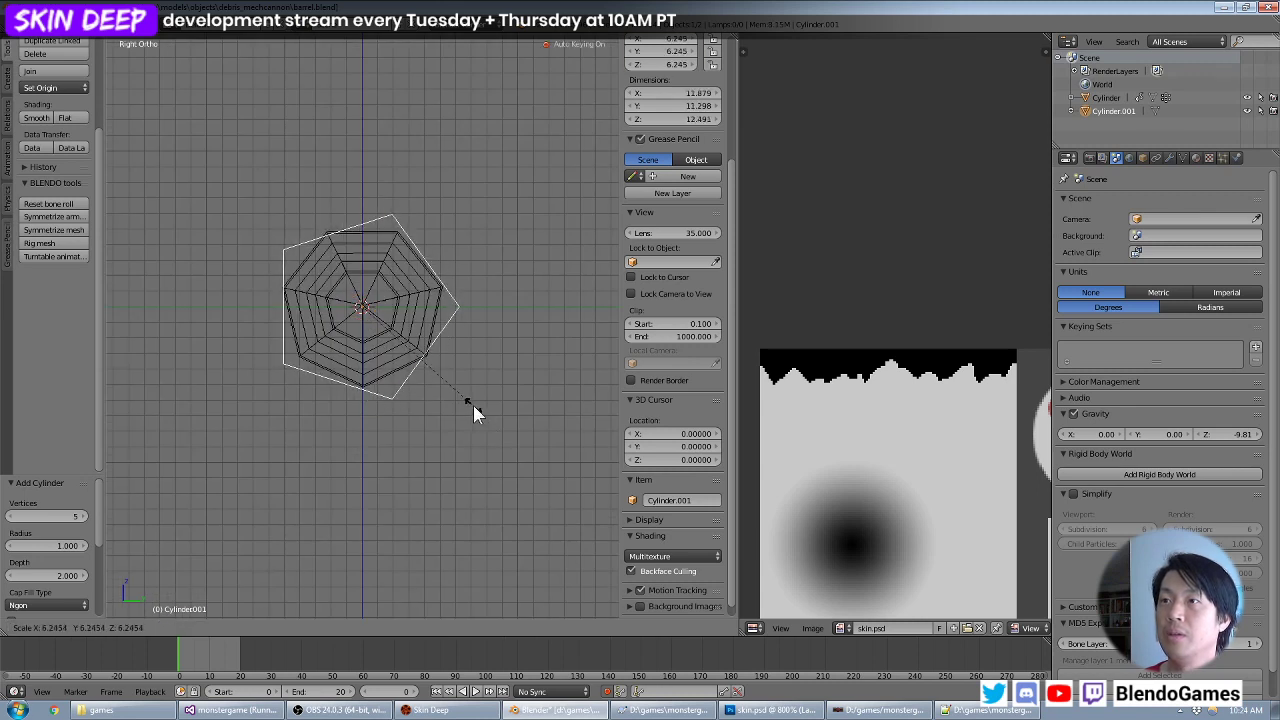
pyautogui.click(473, 405)
# Scale the five-sided cylinder by about 2.774 along the global X axis so it spans the barrel's full length.
pyautogui.press('KP_1')
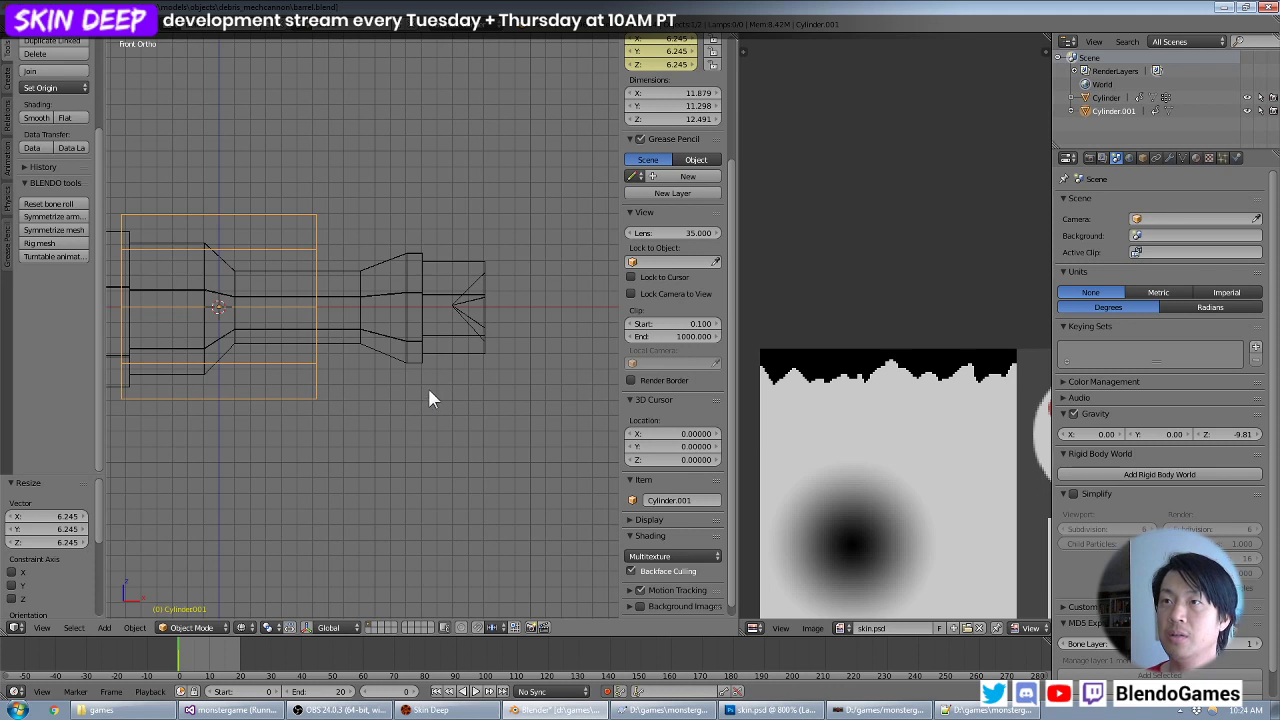
pyautogui.scroll(-1, 427, 385)
pyautogui.keyDown('shift'); pyautogui.moveTo(351, 360); pyautogui.dragTo(419, 387, button='middle'); pyautogui.keyUp('shift')
pyautogui.press('s')
pyautogui.press('x')
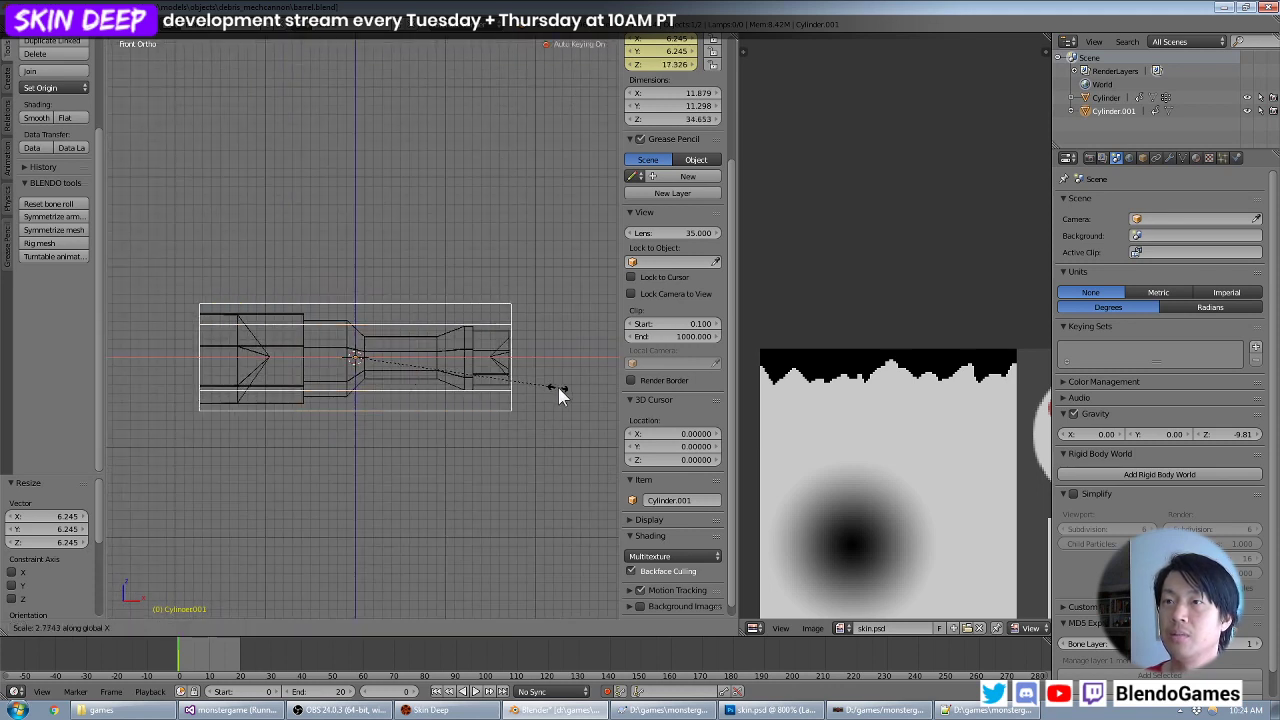
pyautogui.click(560, 397)
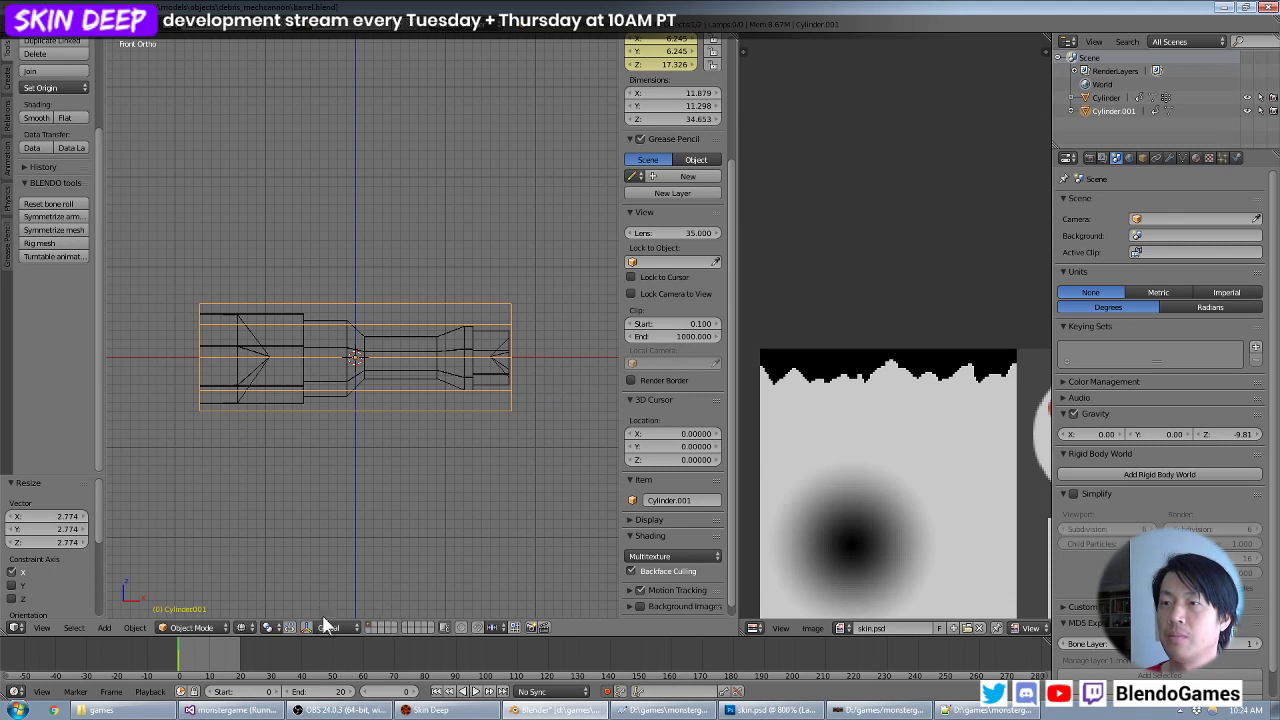
# Taper the collision cylinder by scaling its muzzle-end vertices to about 0.484, fitting the narrow end of the barrel.
pyautogui.press('Tab')
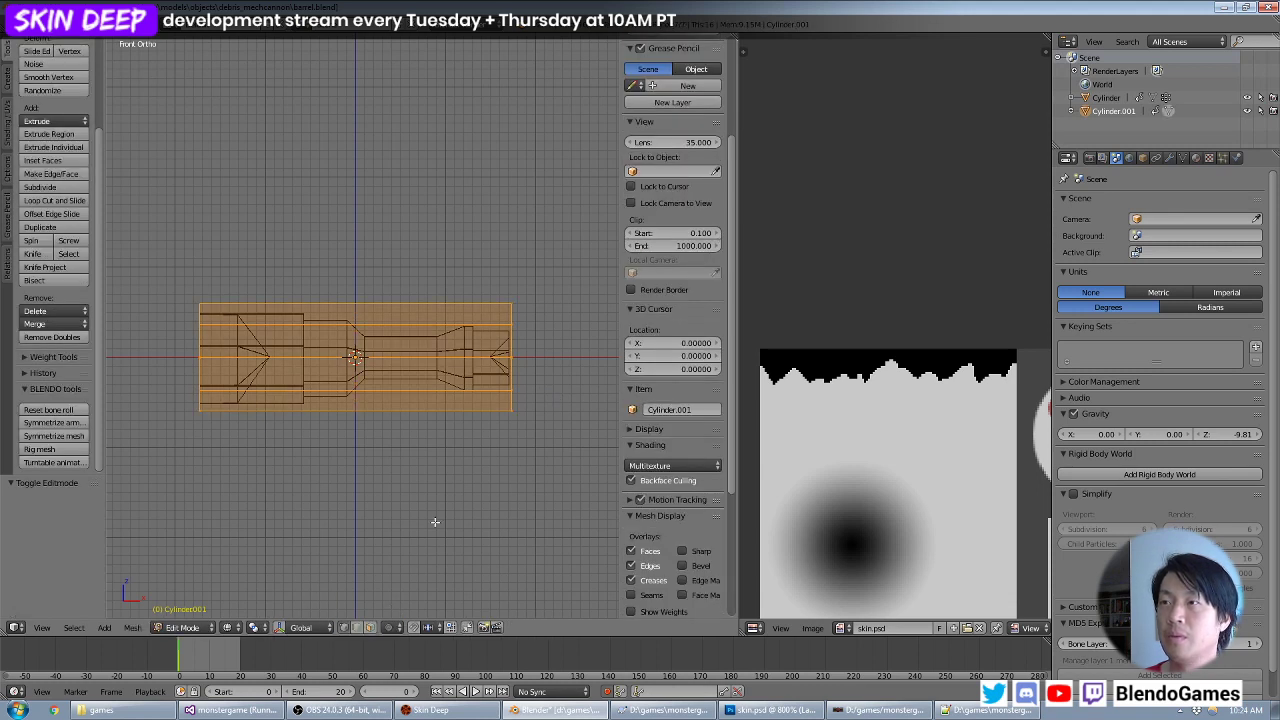
pyautogui.press('a')
pyautogui.scroll(4, 517, 417)
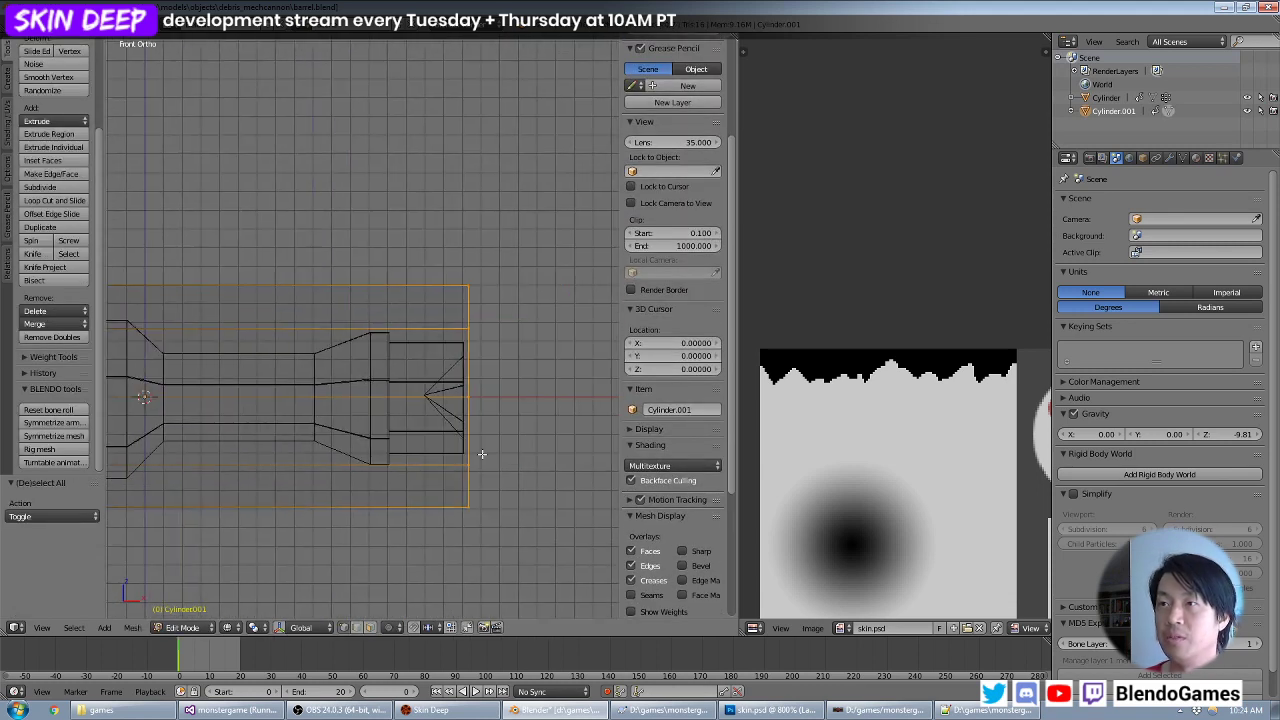
pyautogui.scroll(-4, 515, 512)
pyautogui.scroll(4, 466, 423)
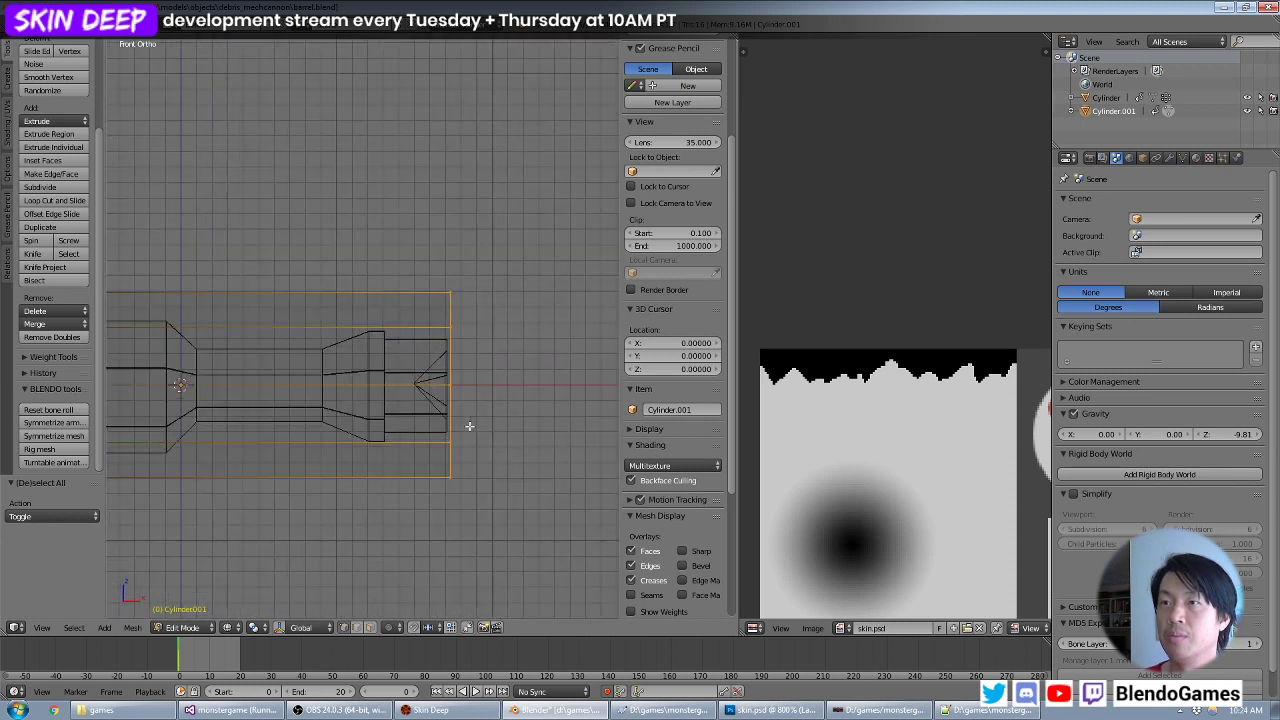
pyautogui.press('s')
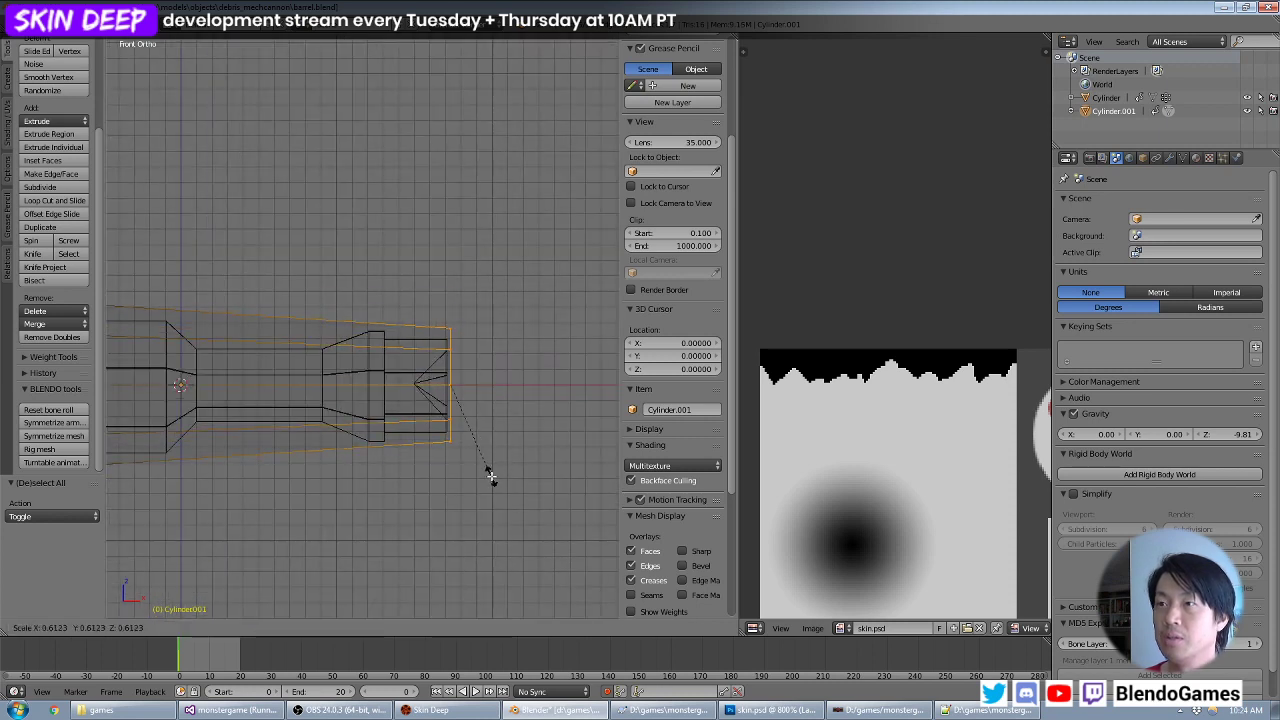
pyautogui.click(480, 458)
pyautogui.moveTo(480, 458); pyautogui.dragTo(434, 470, button='middle')
pyautogui.scroll(-2, 434, 470)
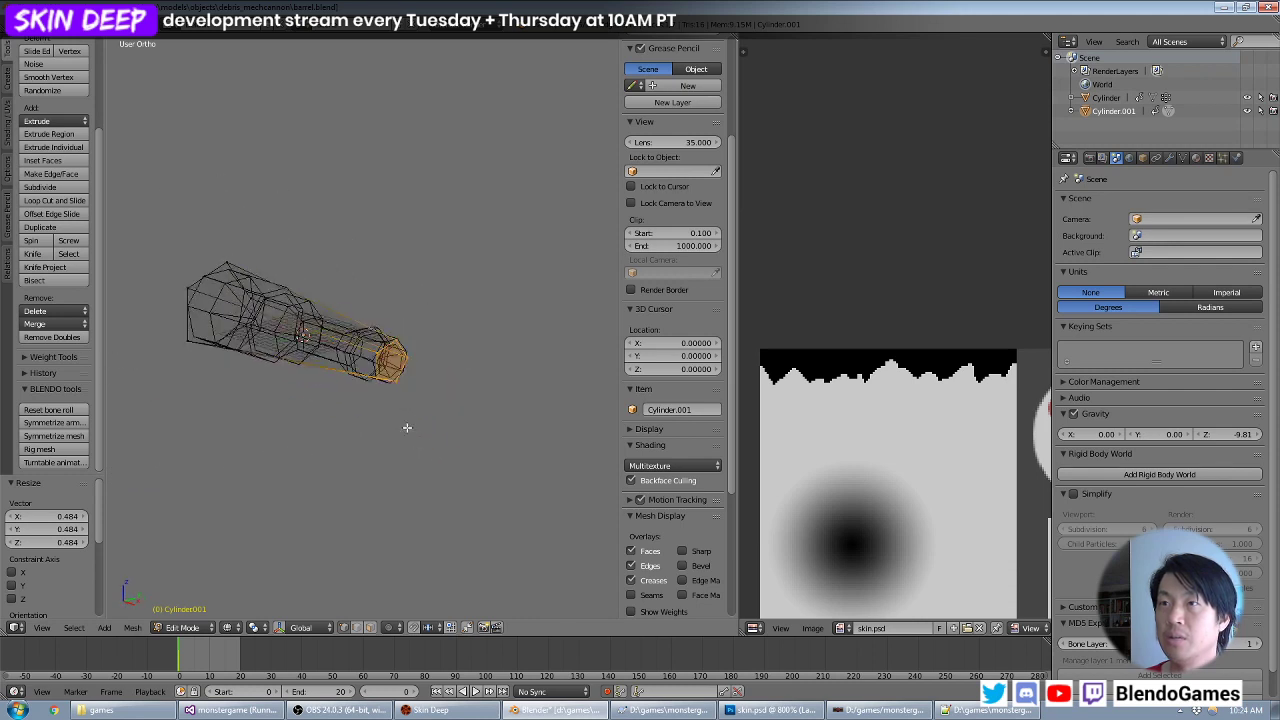
pyautogui.moveTo(406, 429); pyautogui.dragTo(391, 375, button='middle')
pyautogui.press('Tab')
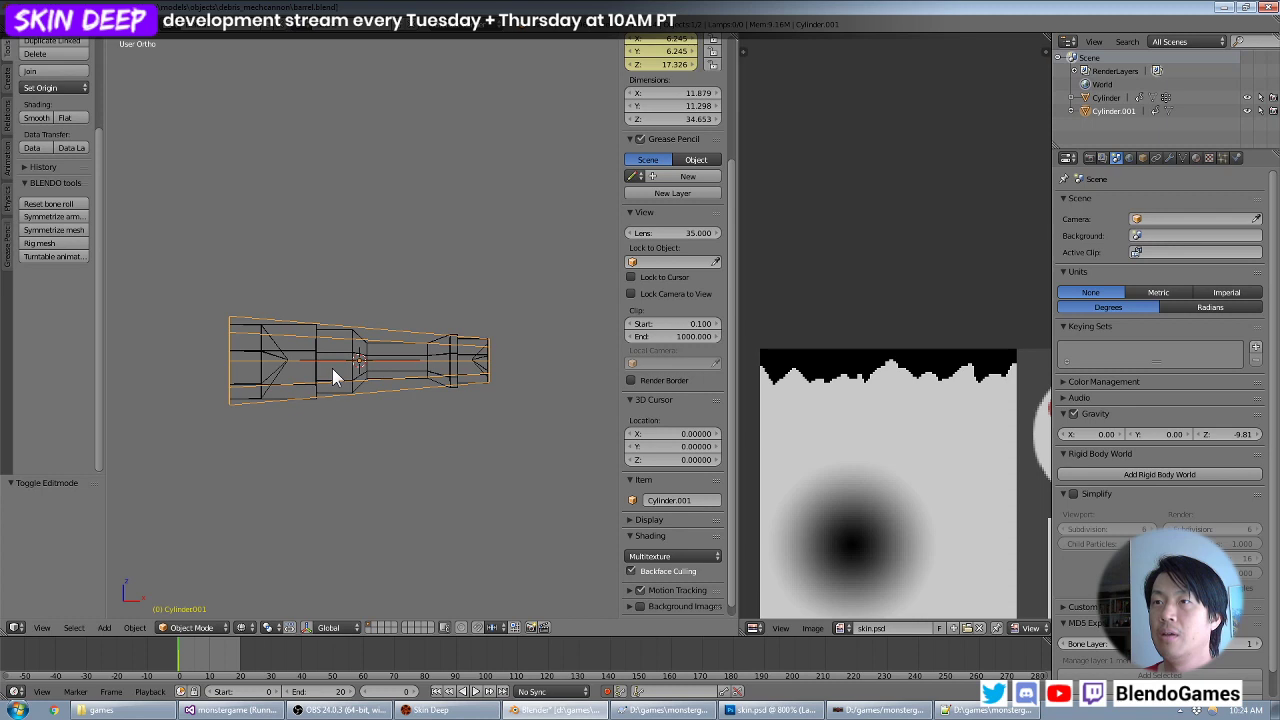
# Delete the original barrel mesh from the scene, keeping only the tapered collision cylinder.
pyautogui.rightClick(338, 392)
pyautogui.press('x')
pyautogui.click(343, 384)
pyautogui.hotkey('ctrl', 'z')
pyautogui.hotkey('ctrl', 'z')
pyautogui.hotkey('ctrl', 'z')
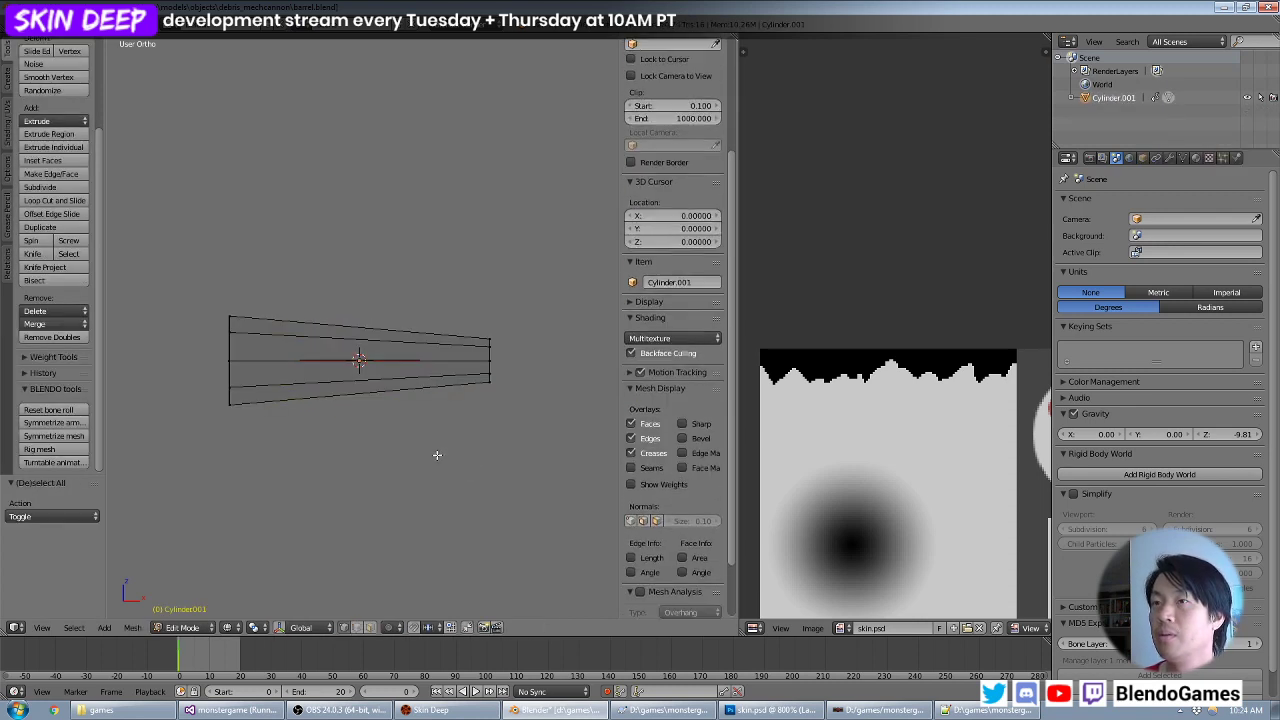
# Select the whole collision cylinder mesh and assign it the image collision.tga from the textures/common folder.
pyautogui.press('a')
pyautogui.click(813, 628)
pyautogui.click(806, 630)
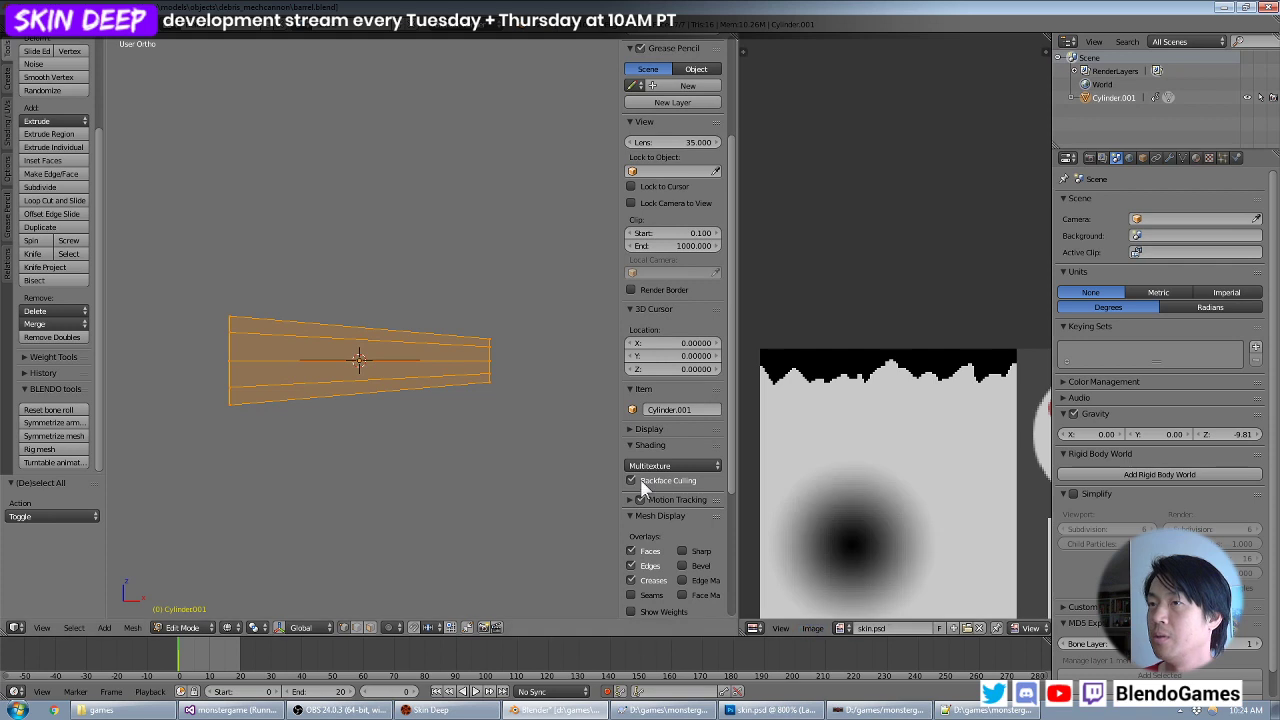
pyautogui.click(813, 628)
pyautogui.click(818, 599)
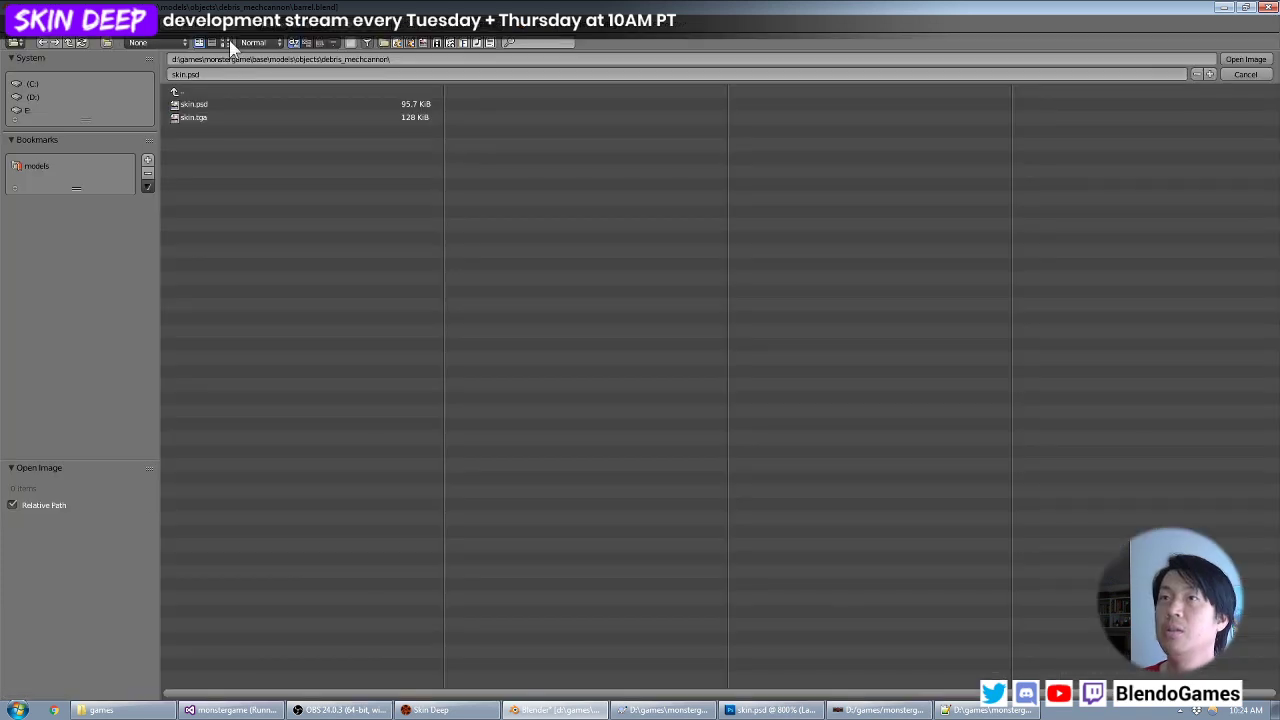
pyautogui.click(199, 93)
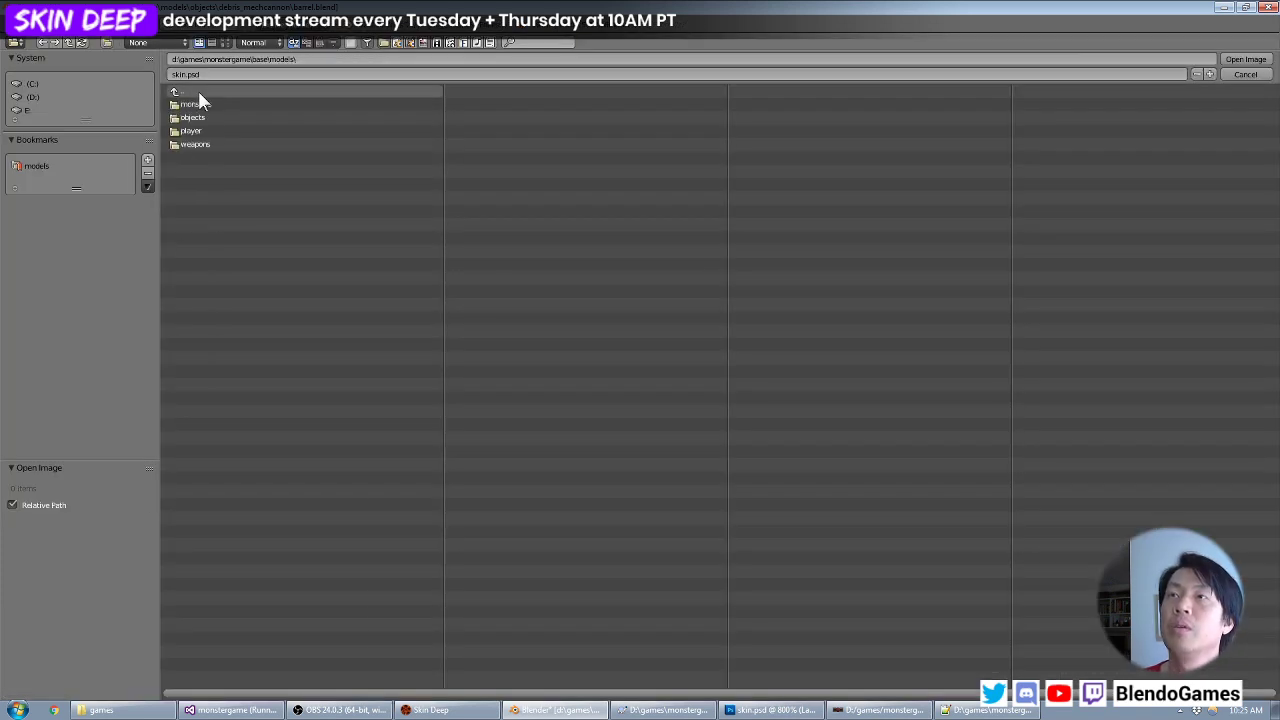
pyautogui.click(204, 91)
pyautogui.click(200, 330)
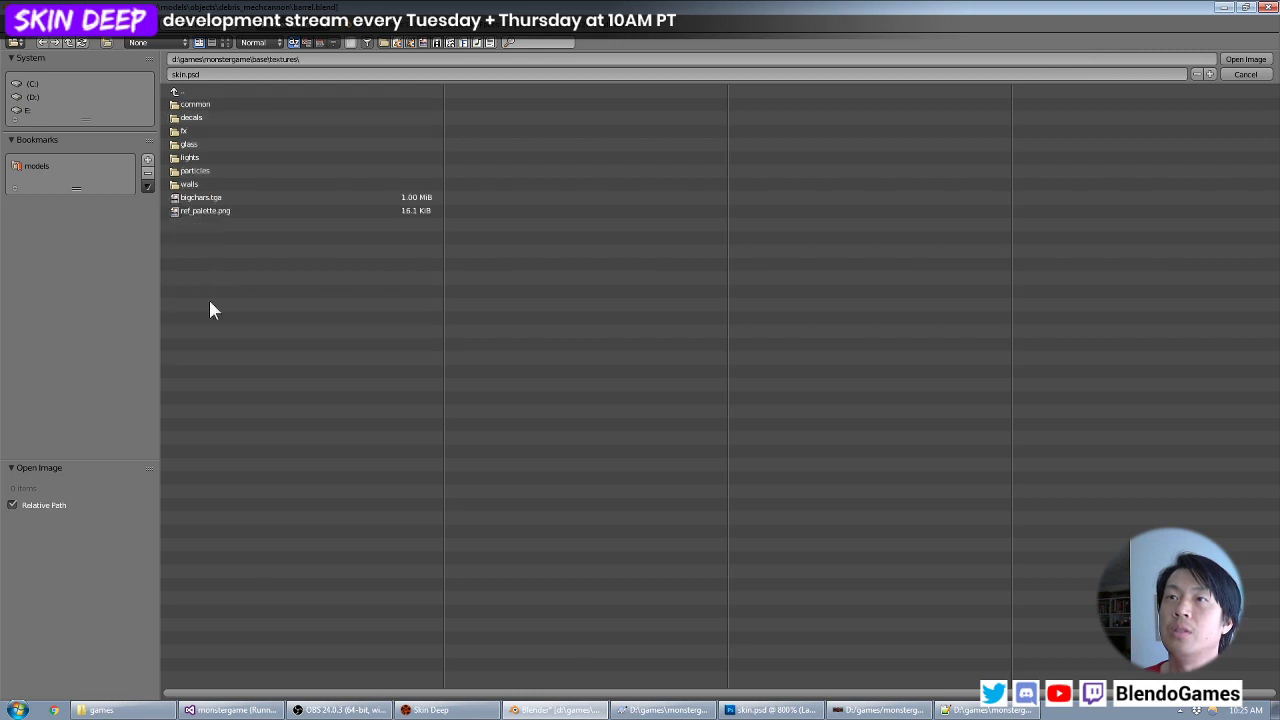
pyautogui.click(237, 104)
pyautogui.click(201, 197)
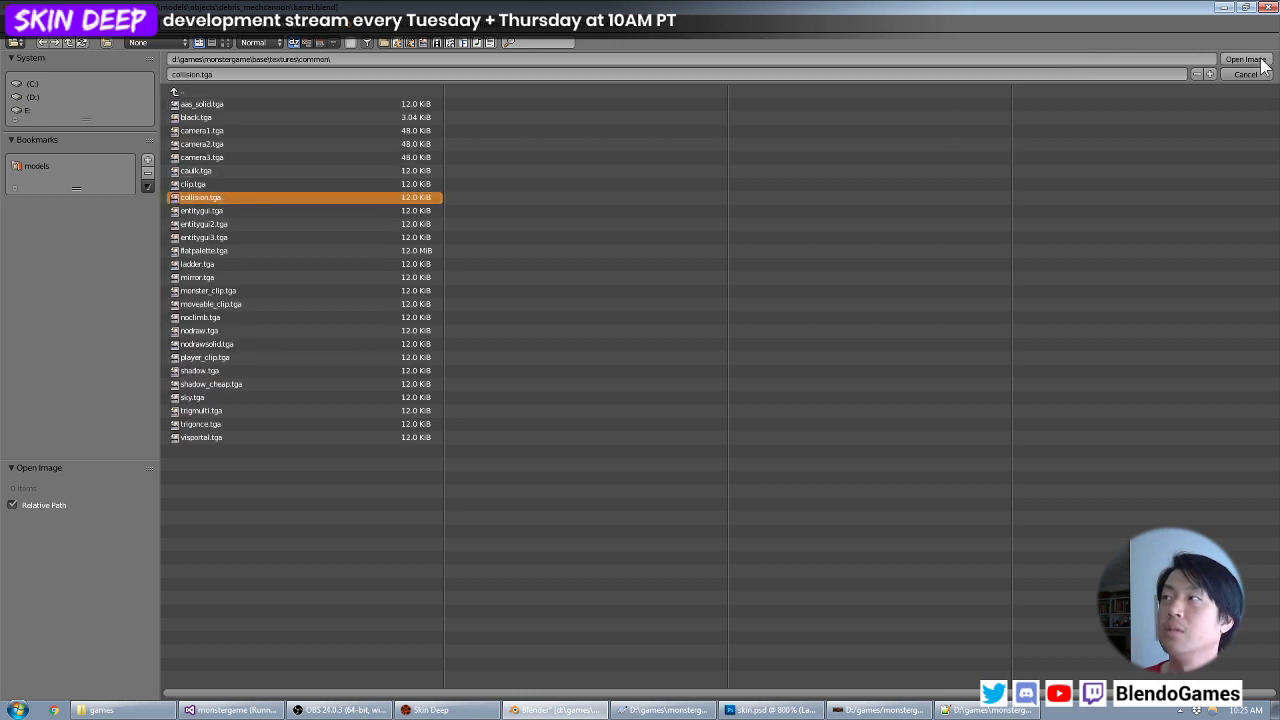
pyautogui.click(1247, 60)
# Leave mesh editing and display the collision cylinder with textured shading to inspect the image on its faces.
pyautogui.press('Tab')
pyautogui.scroll(-3, 490, 330)
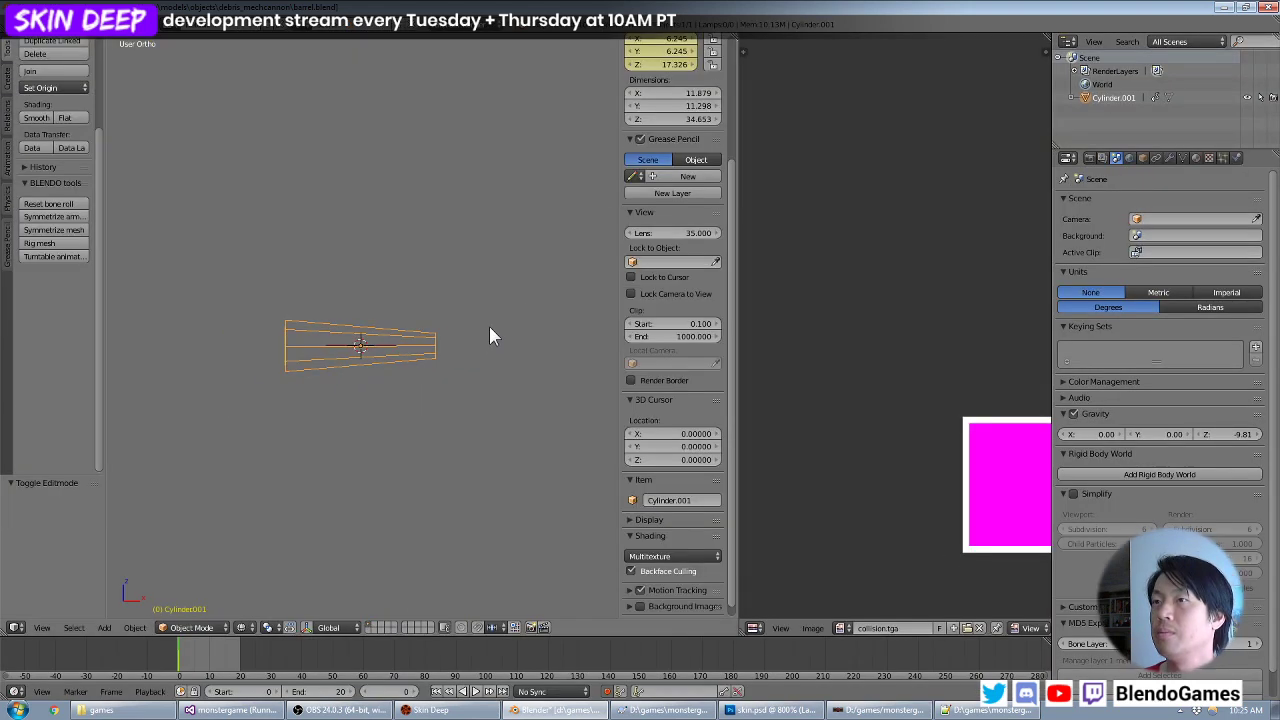
pyautogui.click(266, 625)
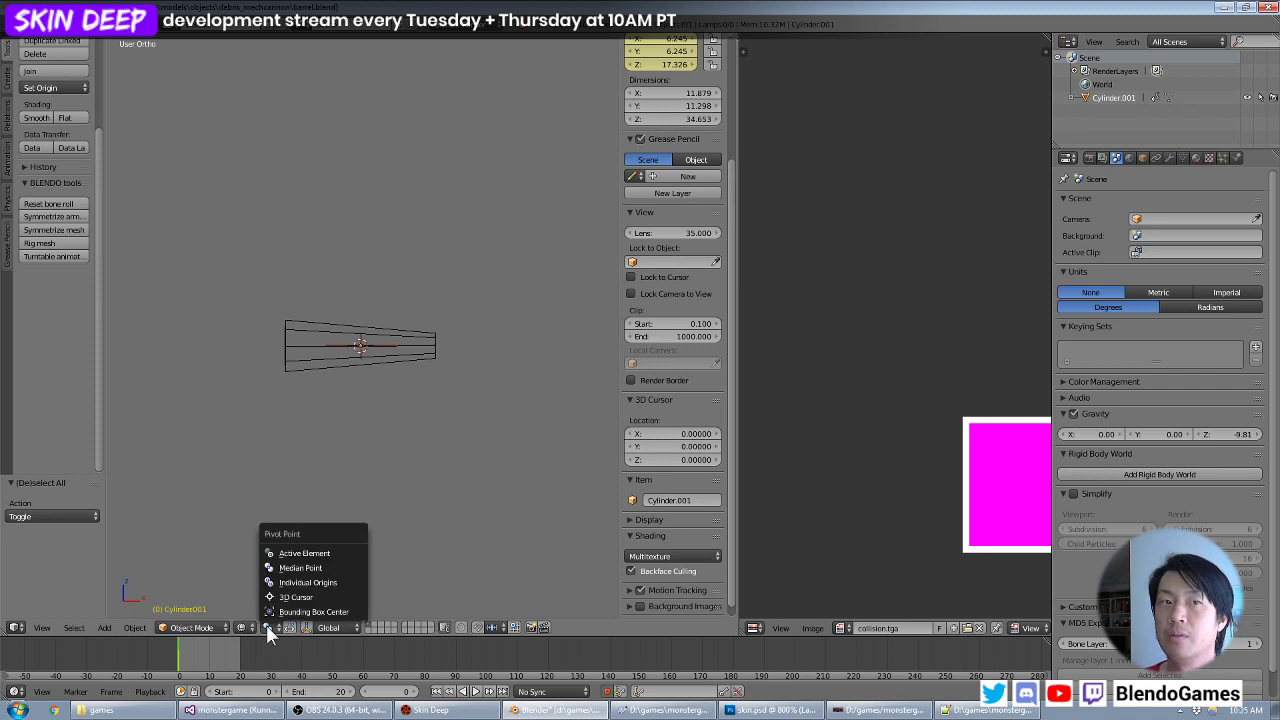
pyautogui.click(249, 627)
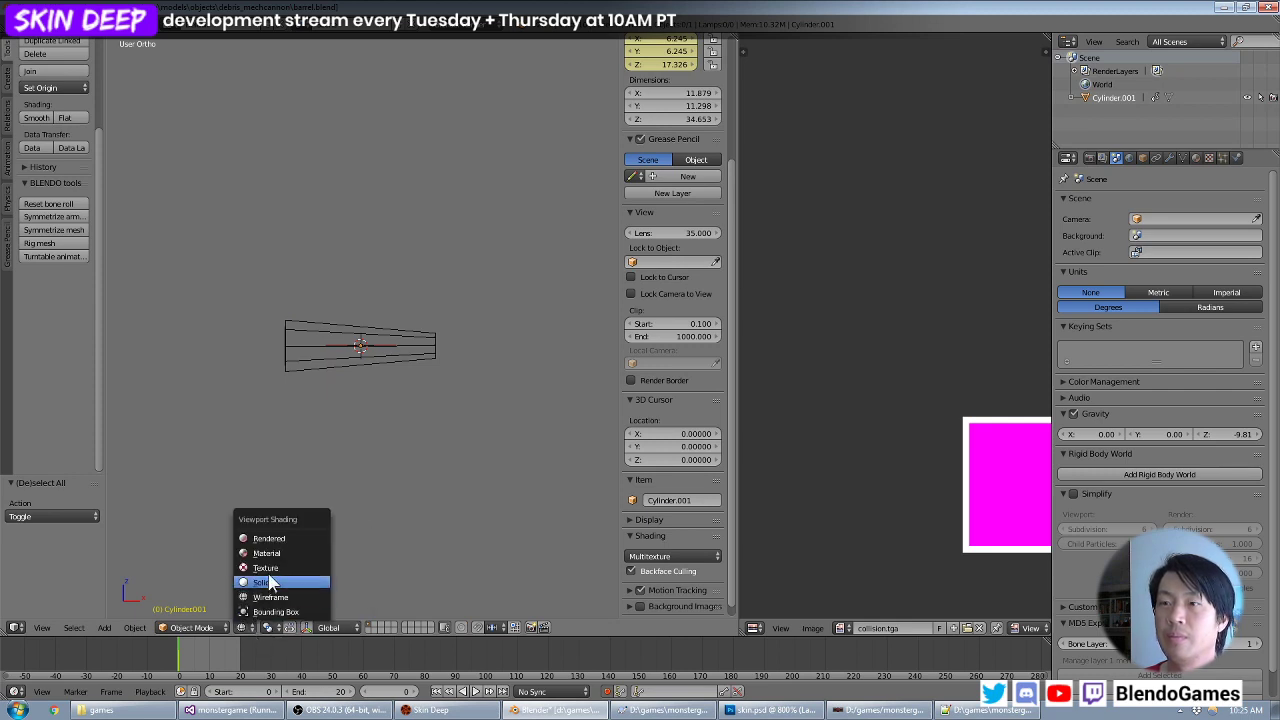
pyautogui.click(268, 583)
pyautogui.click(245, 627)
pyautogui.click(263, 567)
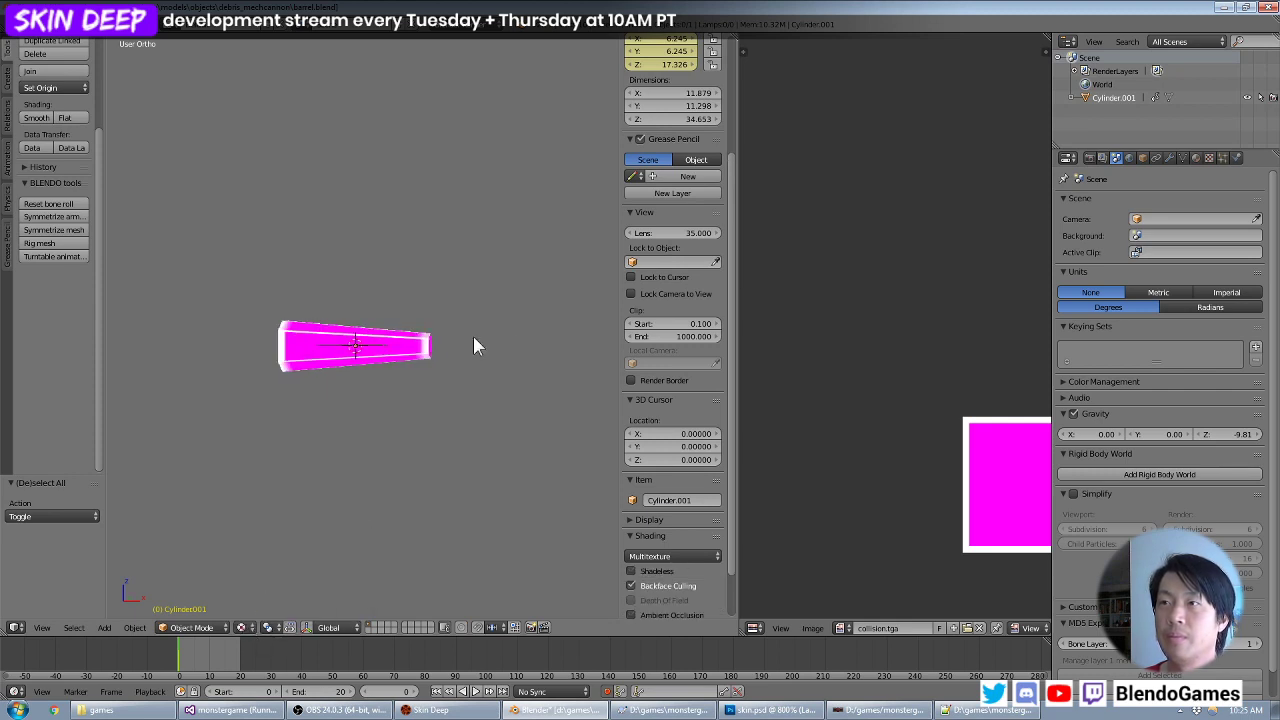
pyautogui.moveTo(473, 336); pyautogui.dragTo(406, 352, button='middle')
pyautogui.scroll(3, 403, 345)
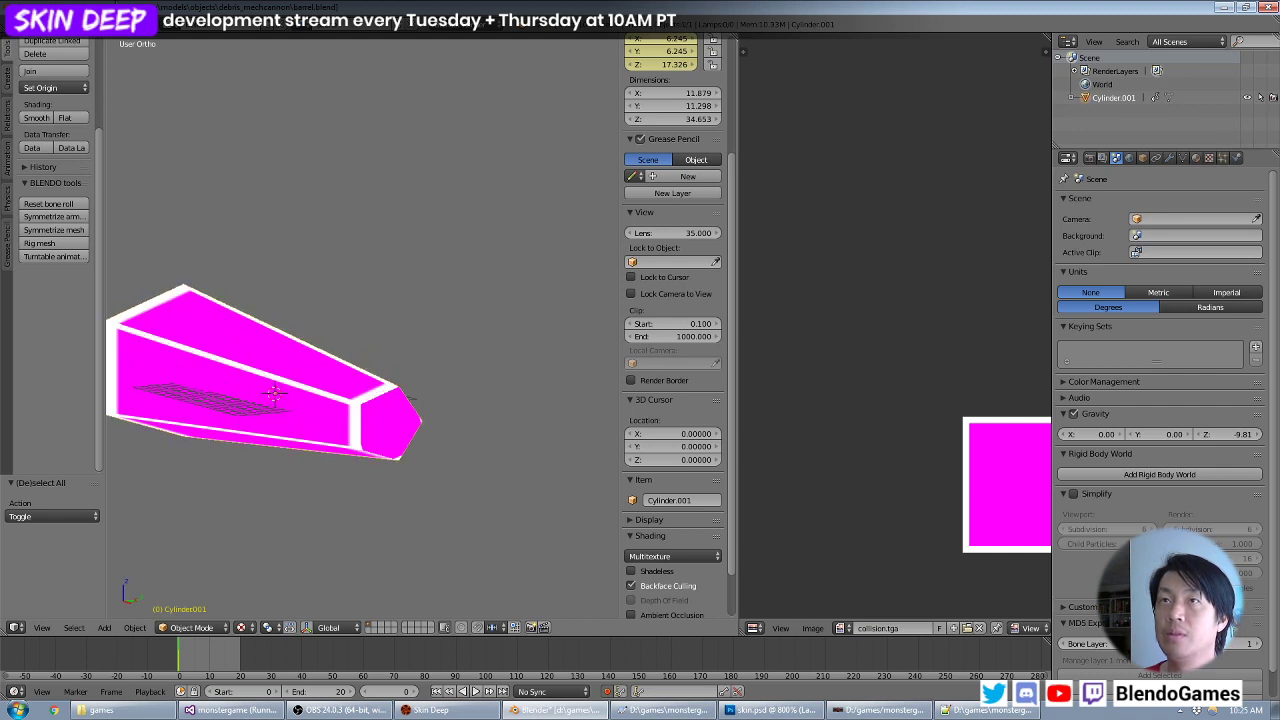
# Return to solid shading and save the scene as barrel_cm.blend in the debris_mechcannon folder.
pyautogui.click(40, 30)
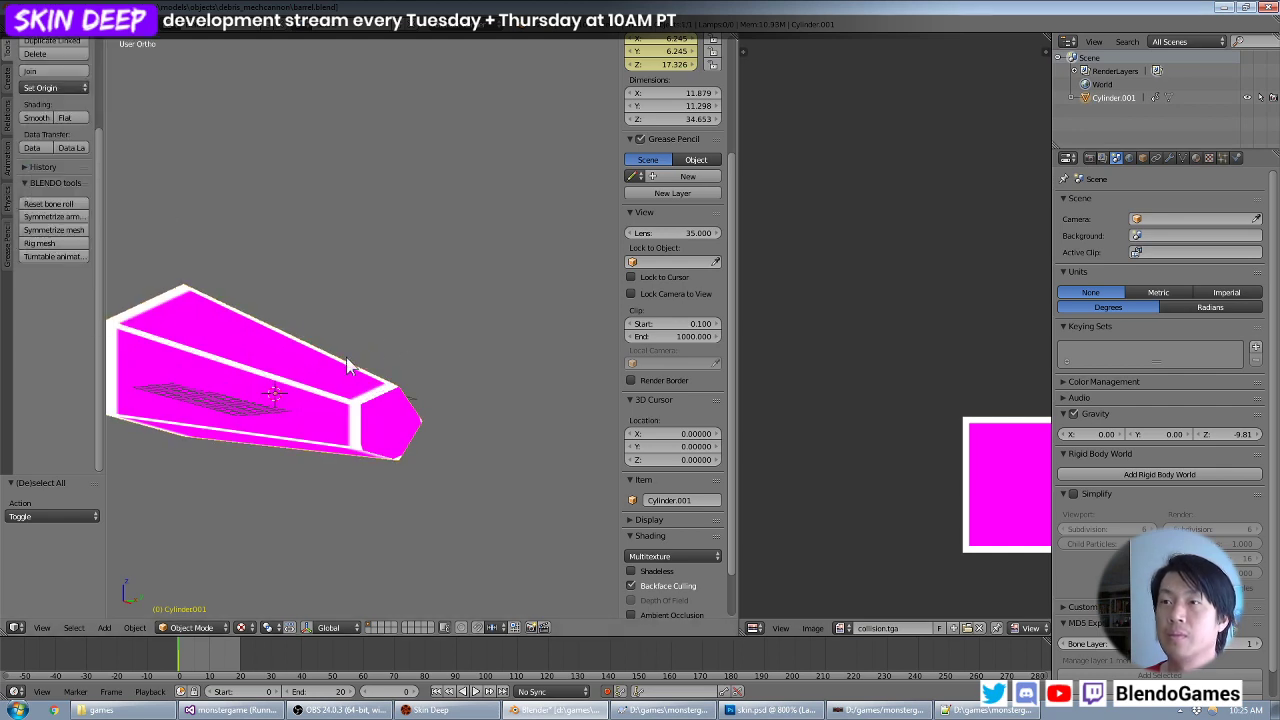
pyautogui.press('z')
pyautogui.press('z')
pyautogui.click(40, 30)
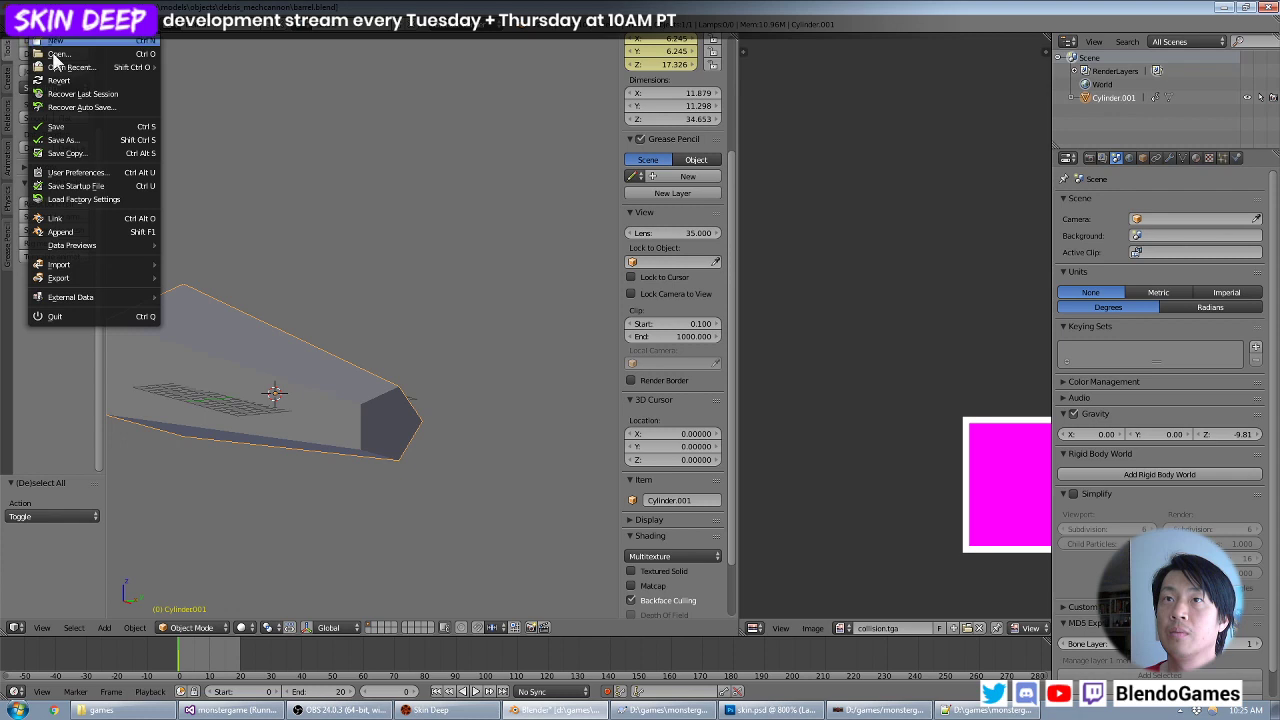
pyautogui.click(62, 140)
pyautogui.click(232, 75)
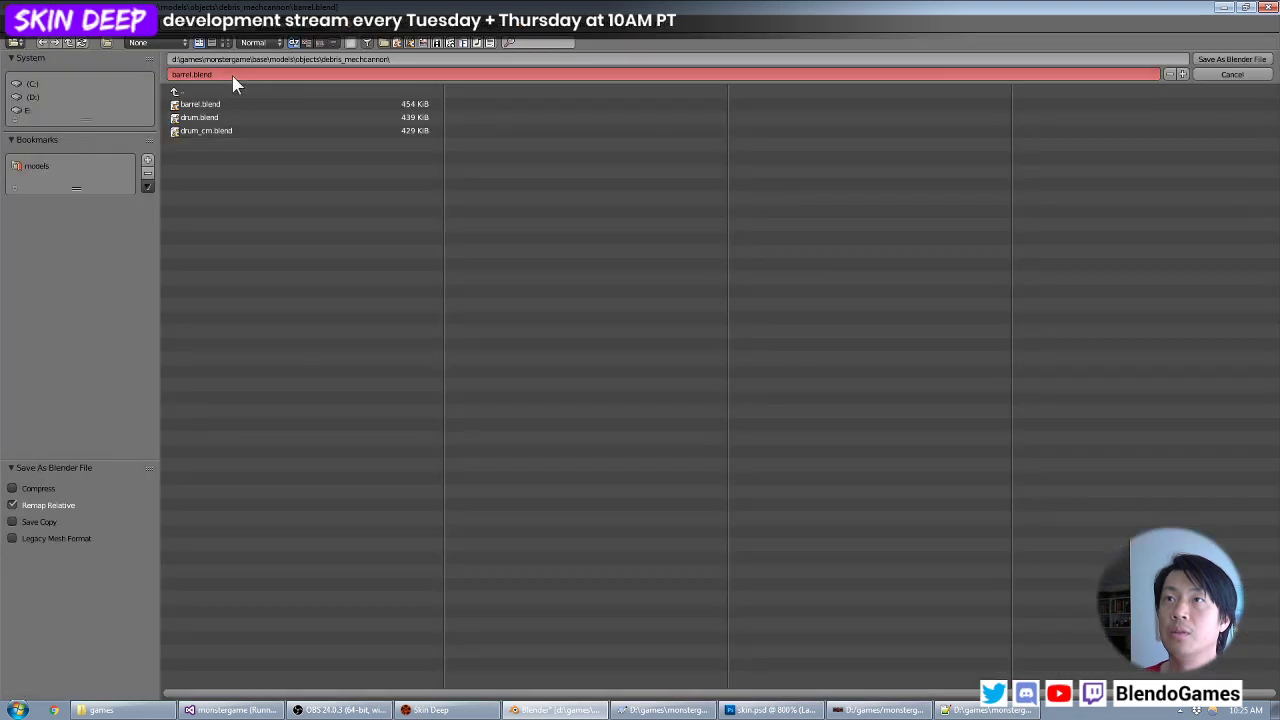
pyautogui.write('barrel_cm')
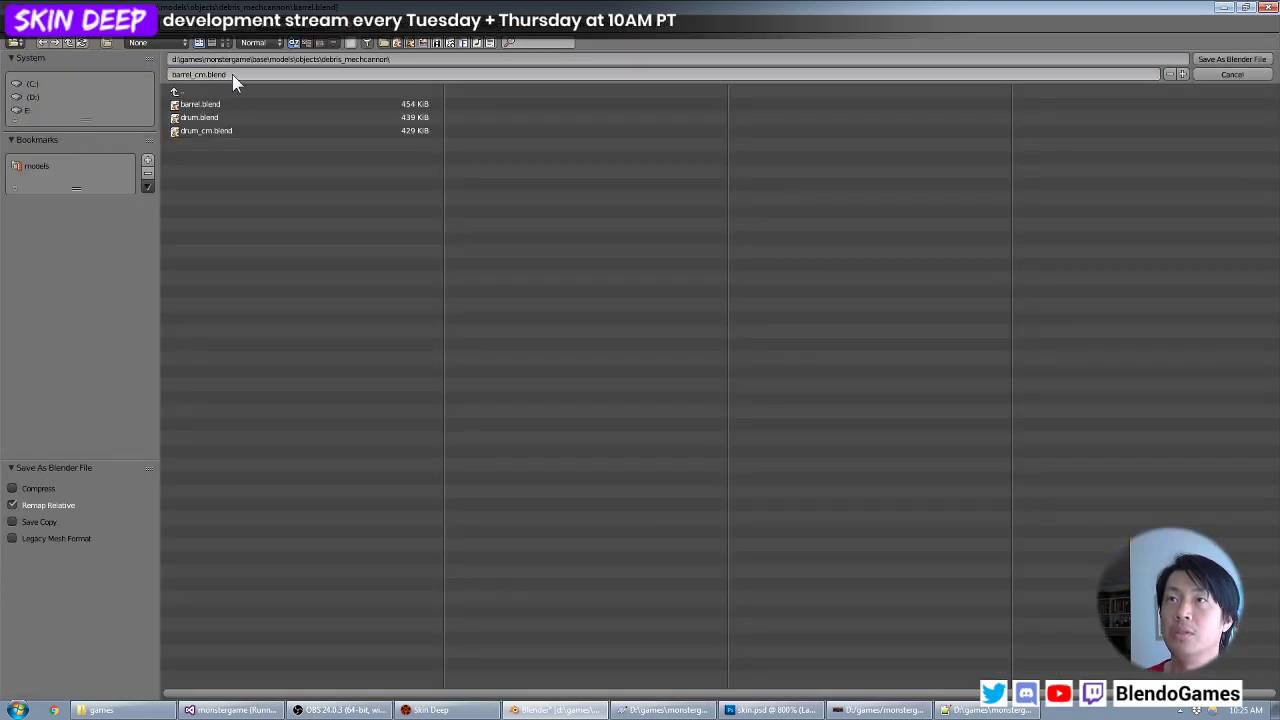
pyautogui.press('Return')
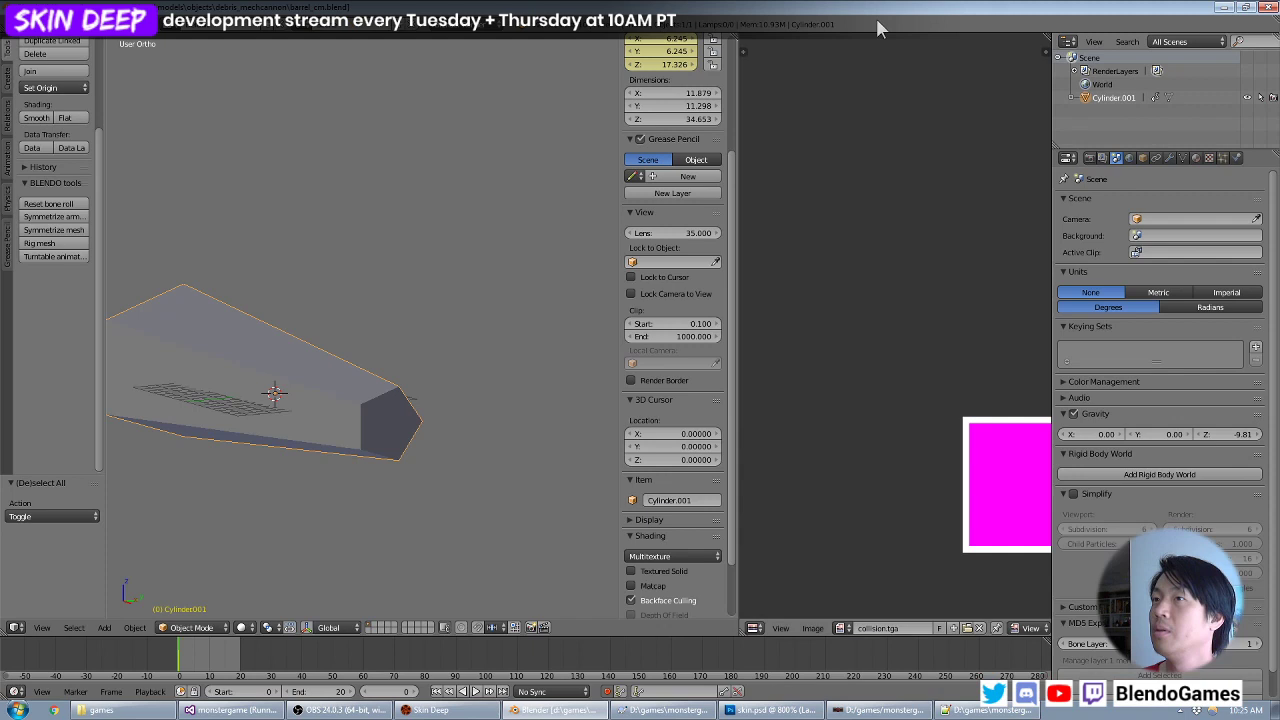
# Export the barrel's collision mesh as barrel_cm.ase with triangulation on and a scale of 1.00.
pyautogui.click(40, 26)
pyautogui.moveTo(45, 277)
pyautogui.click(200, 290)
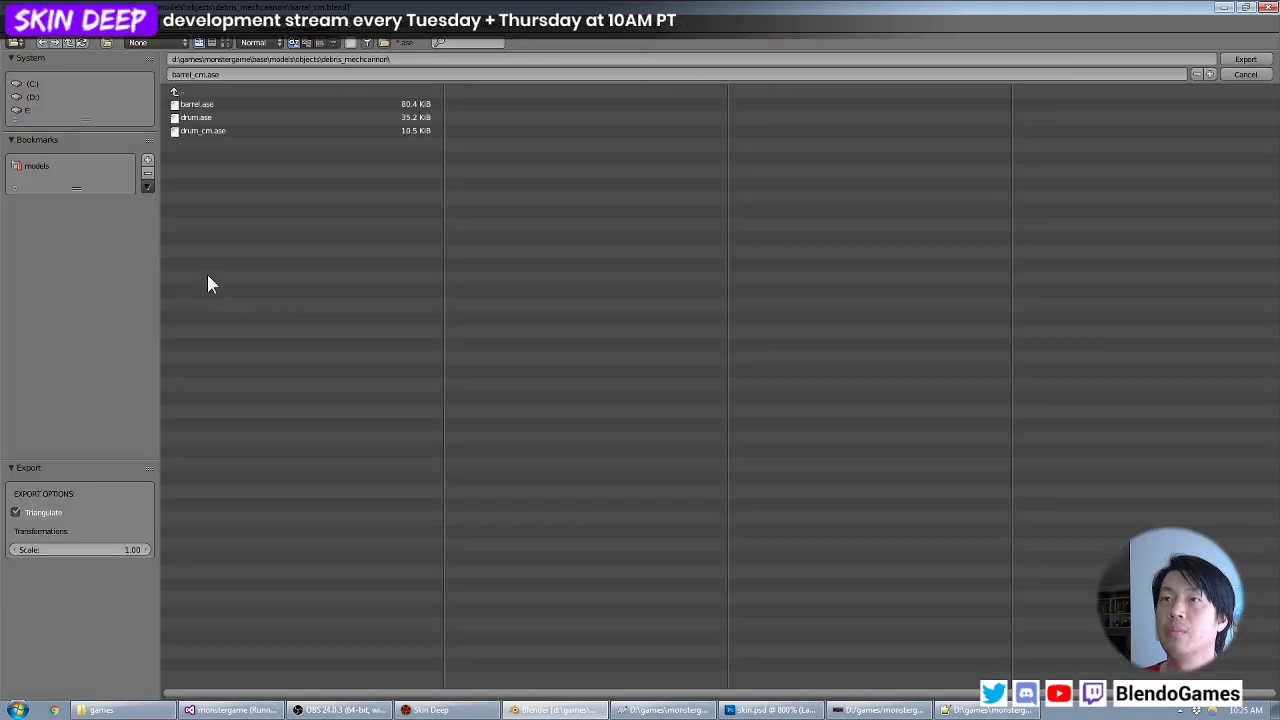
pyautogui.click(1245, 77)
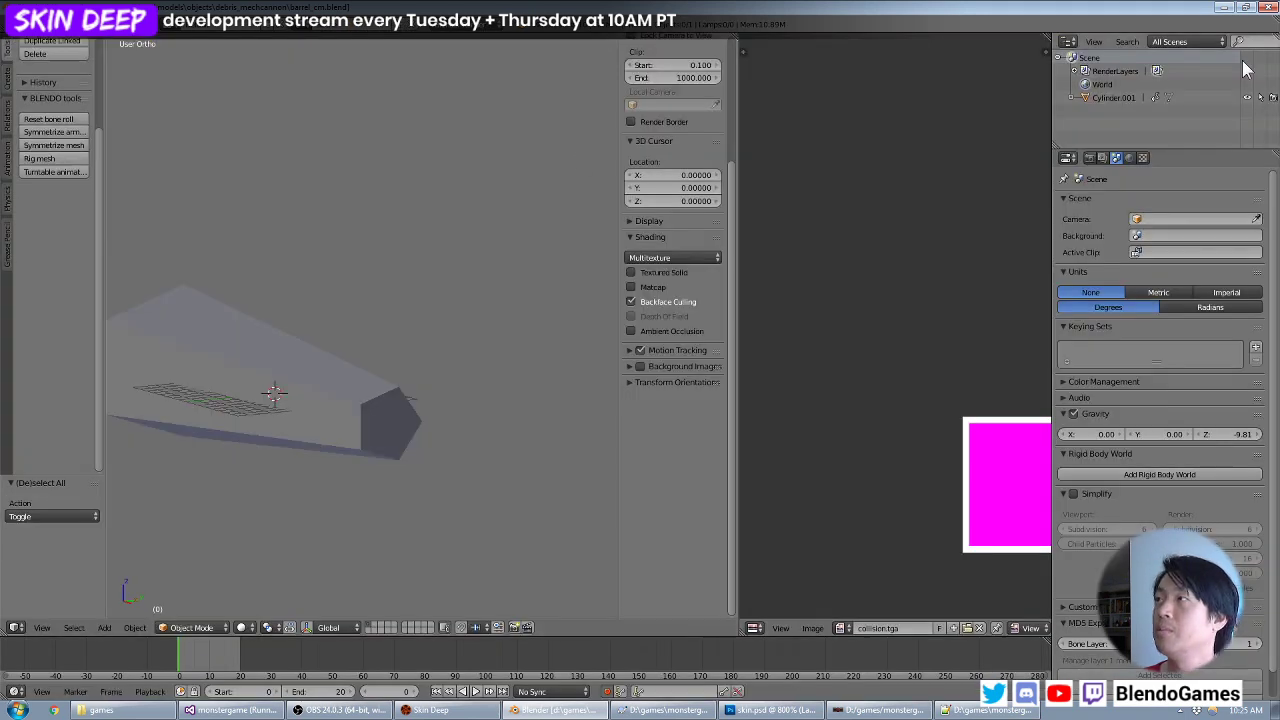
# Switch to Visual Studio, run the game, and shoot the mech cannon to test its barrel and drum debris.
pyautogui.click(1224, 8)
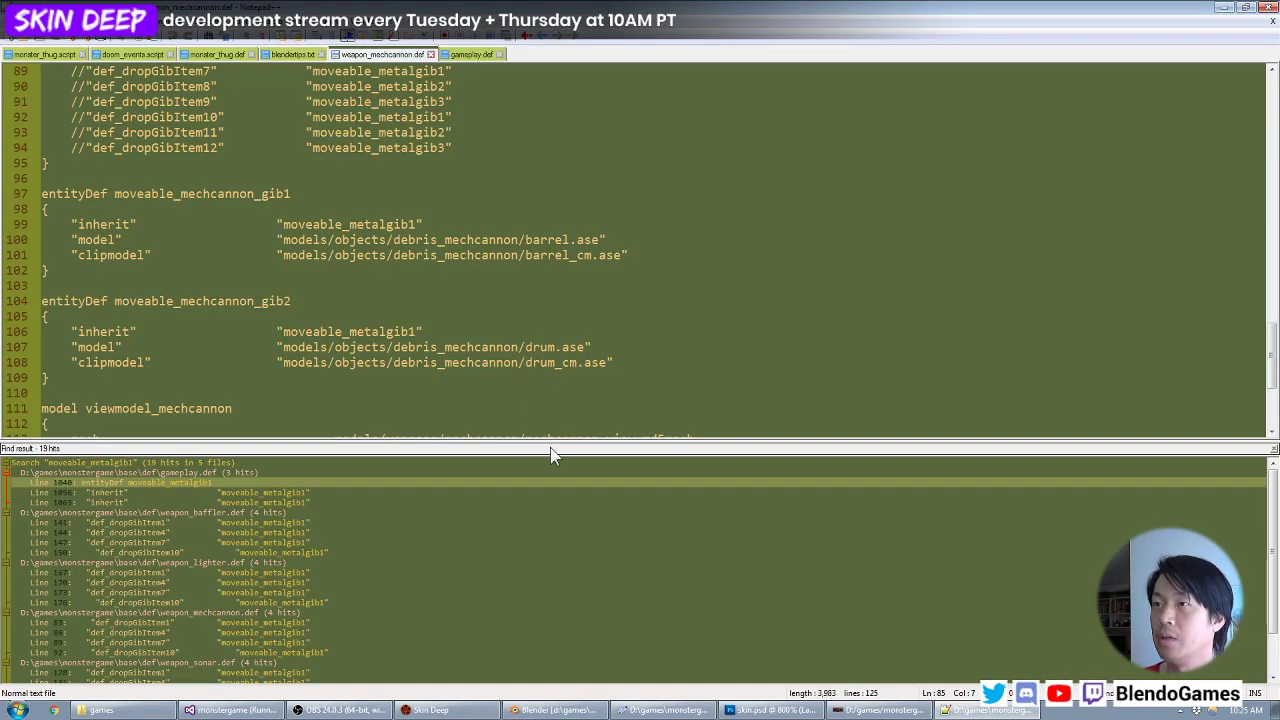
pyautogui.click(230, 710)
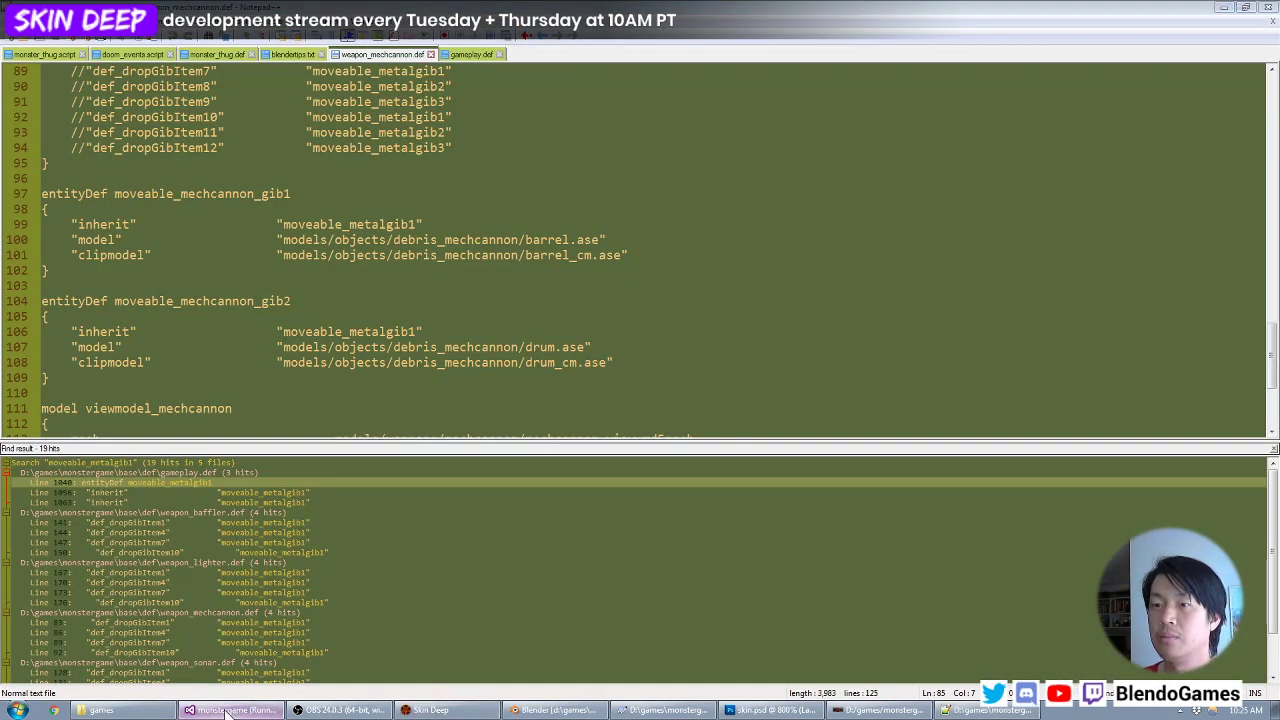
pyautogui.press('F5')
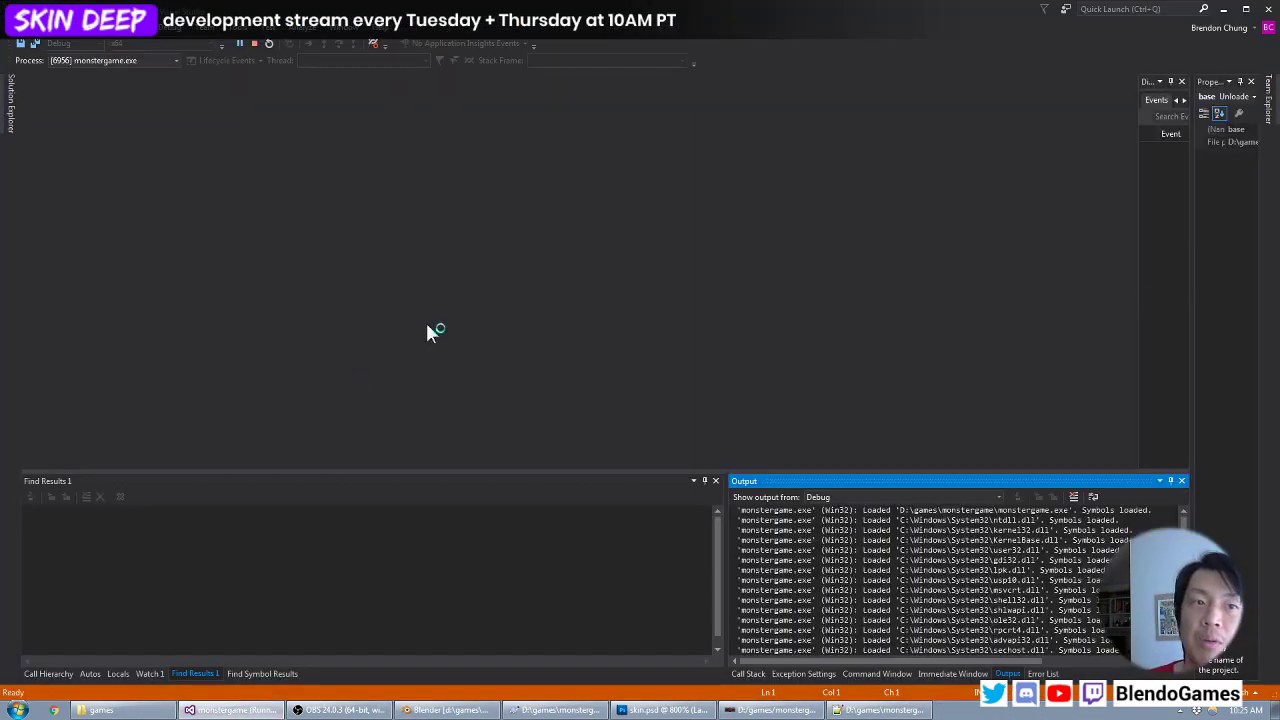
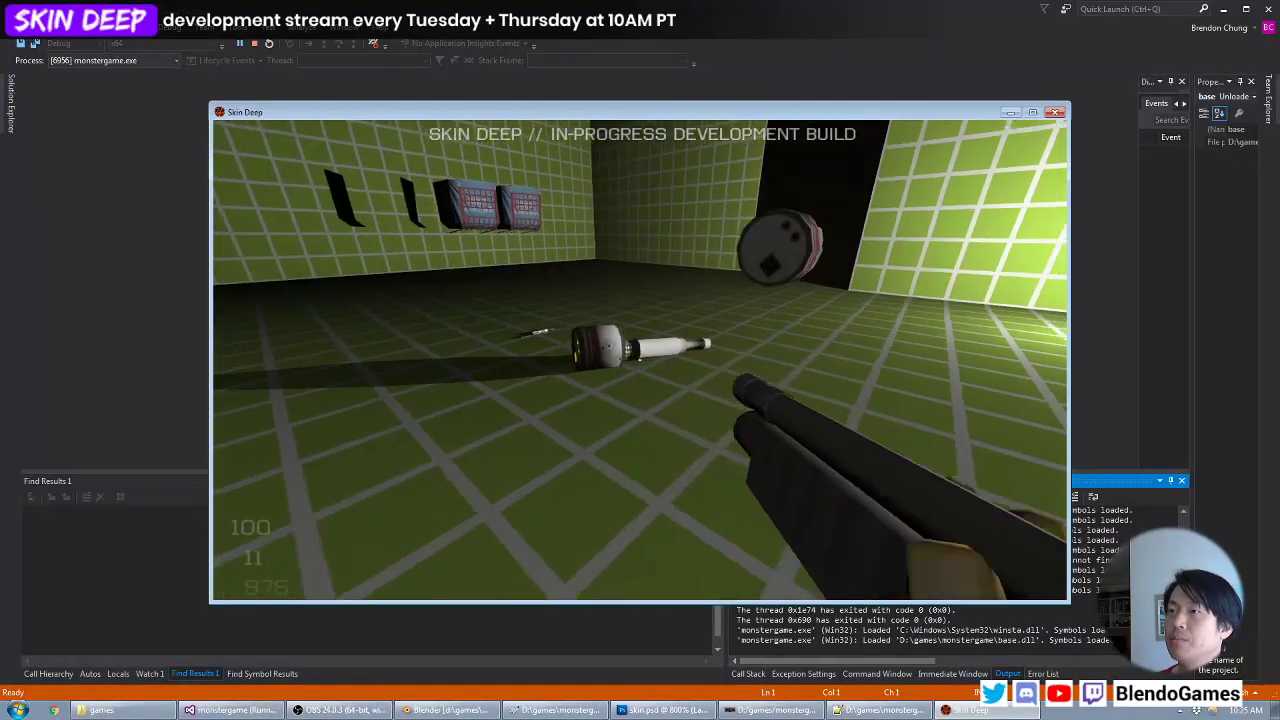
pyautogui.click(640, 360)
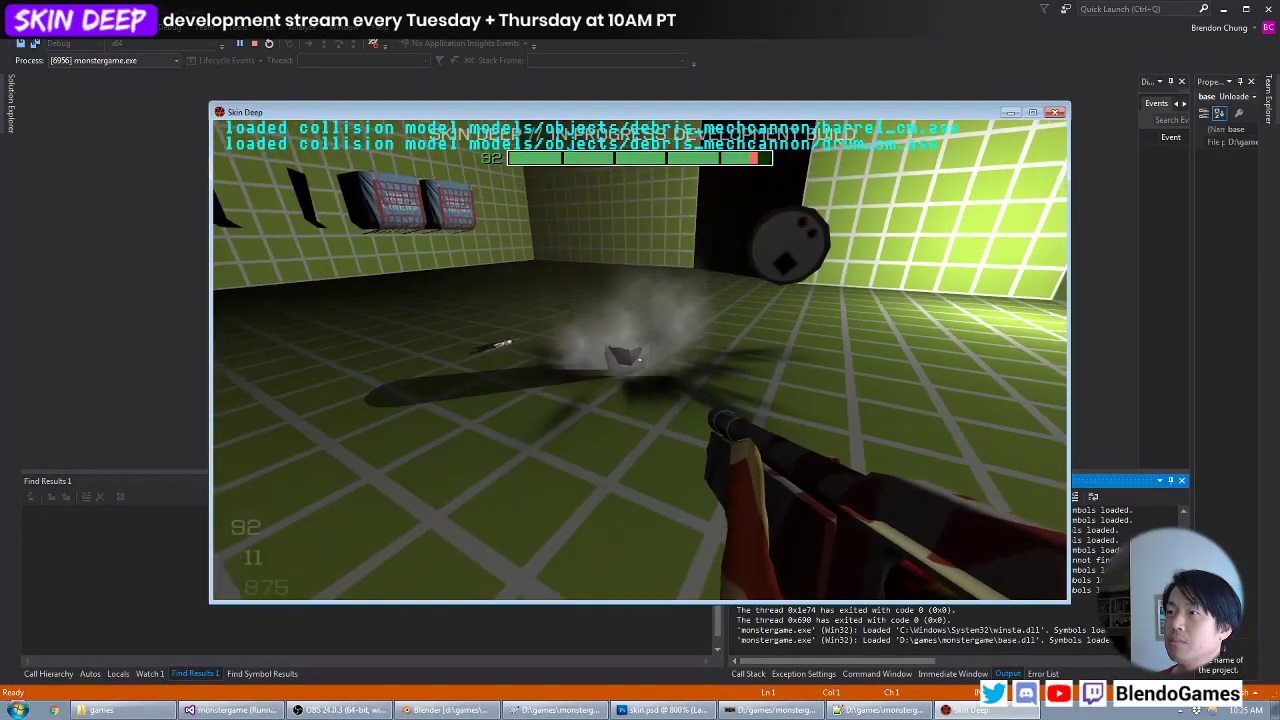
pyautogui.click(640, 360)
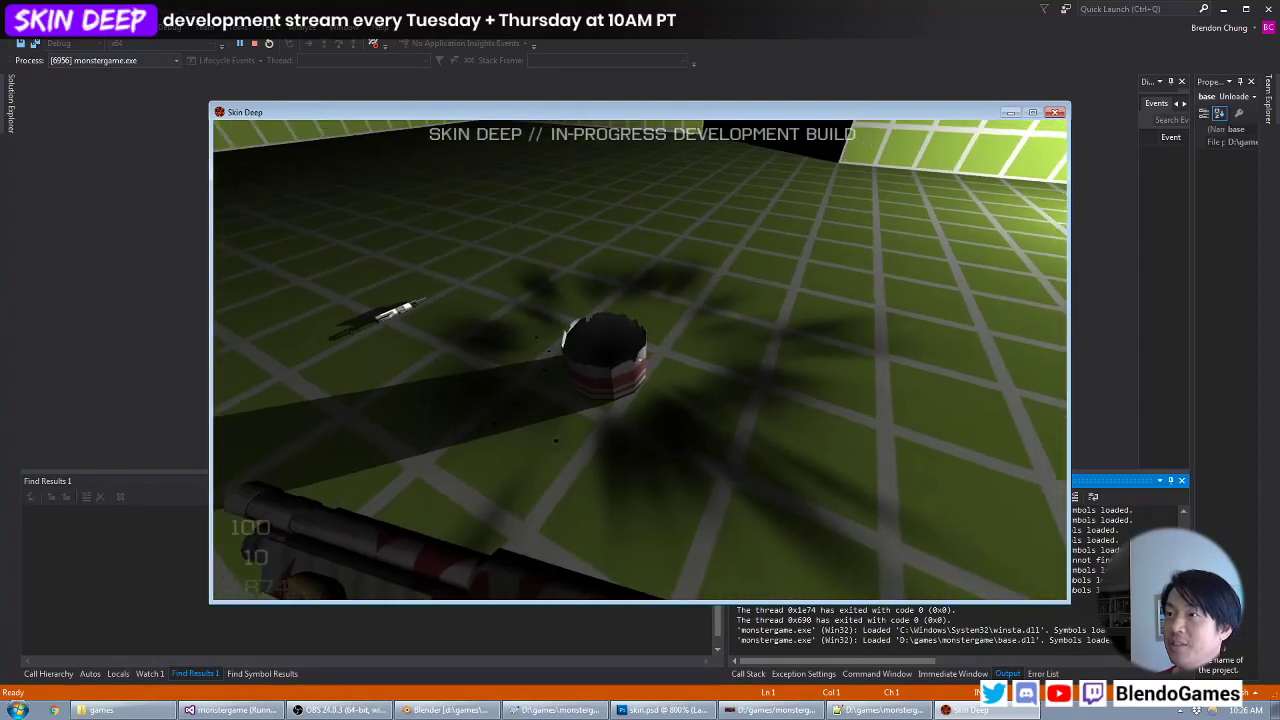
# Release the game window by bringing up its console and switch to the level editor.
pyautogui.press('`')
pyautogui.hotkey('alt', 'Tab')
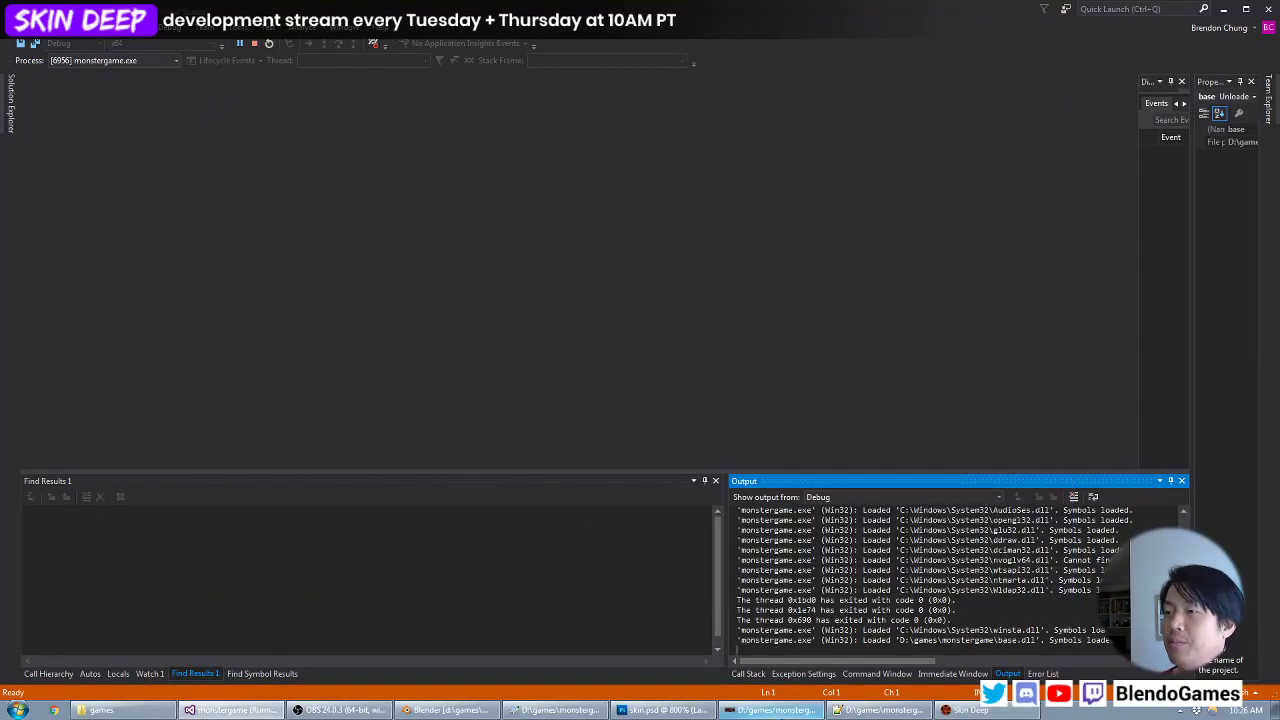
pyautogui.hotkey('alt', 'Tab')
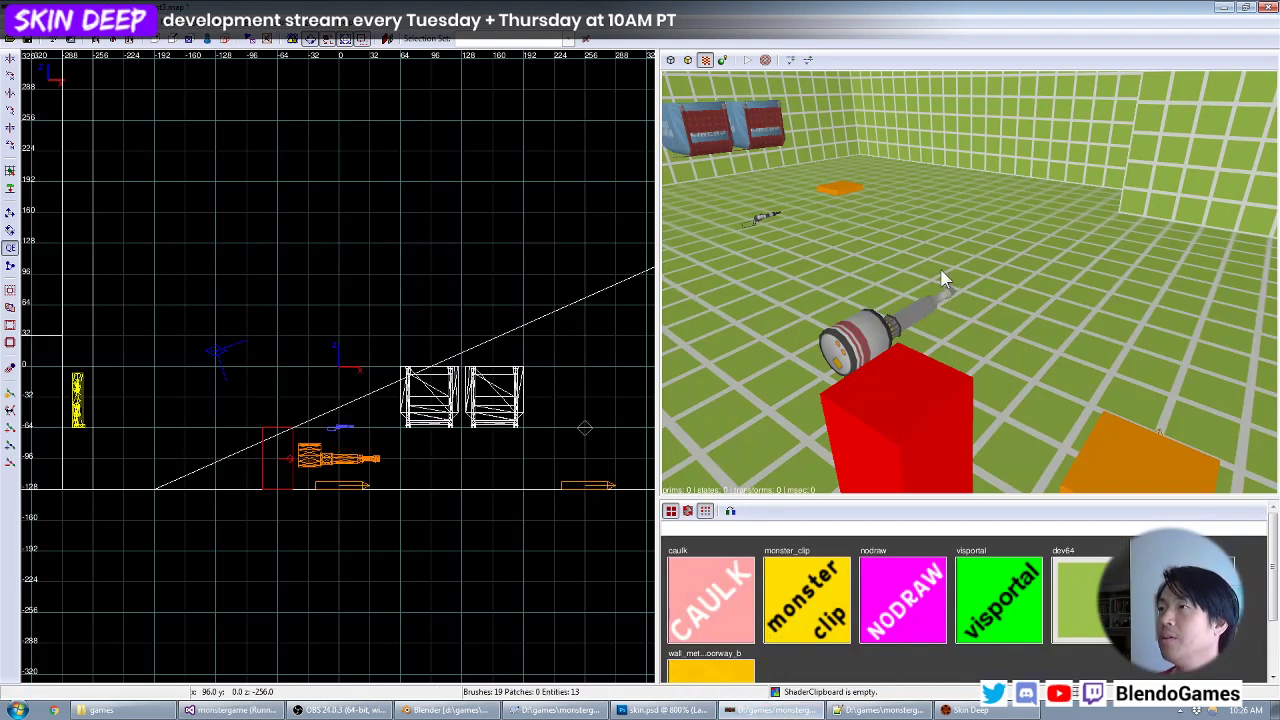
# Switch to weapon_mechcannon.def in the text editor, close the search results, and go to the mech cannon's drop gib items.
pyautogui.click(968, 710)
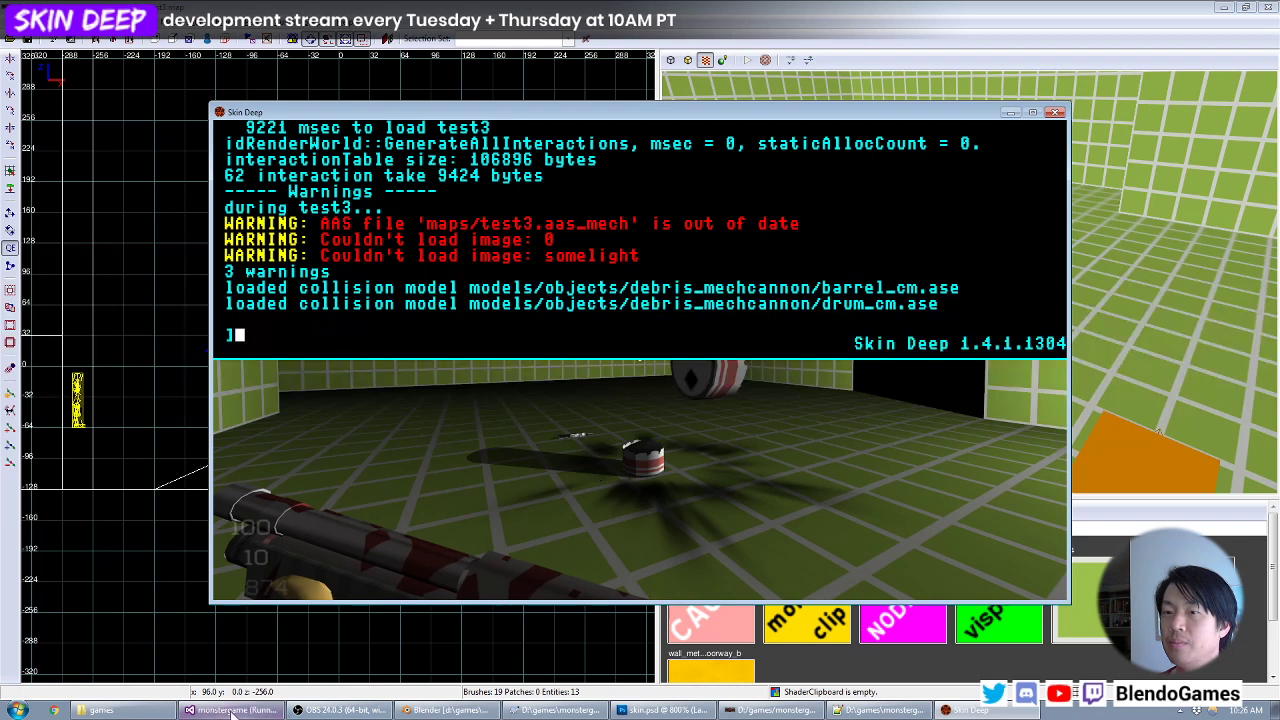
pyautogui.click(127, 712)
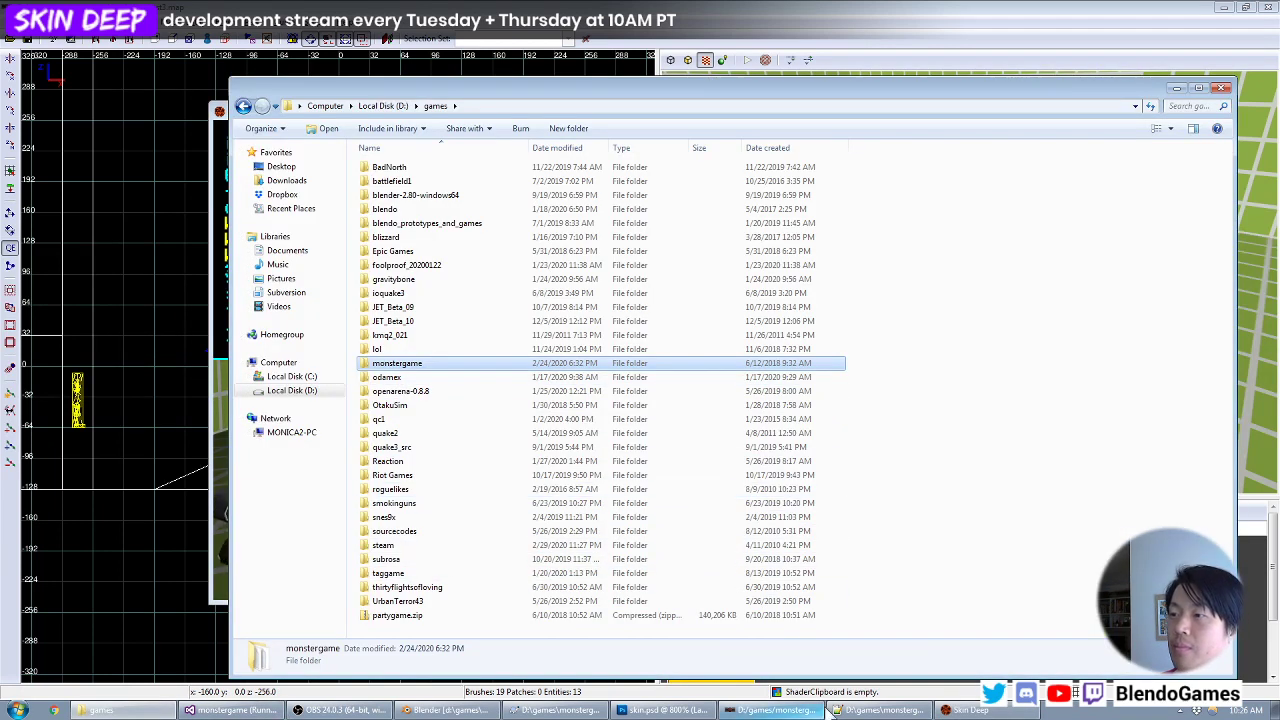
pyautogui.hotkey('alt', 'Tab')
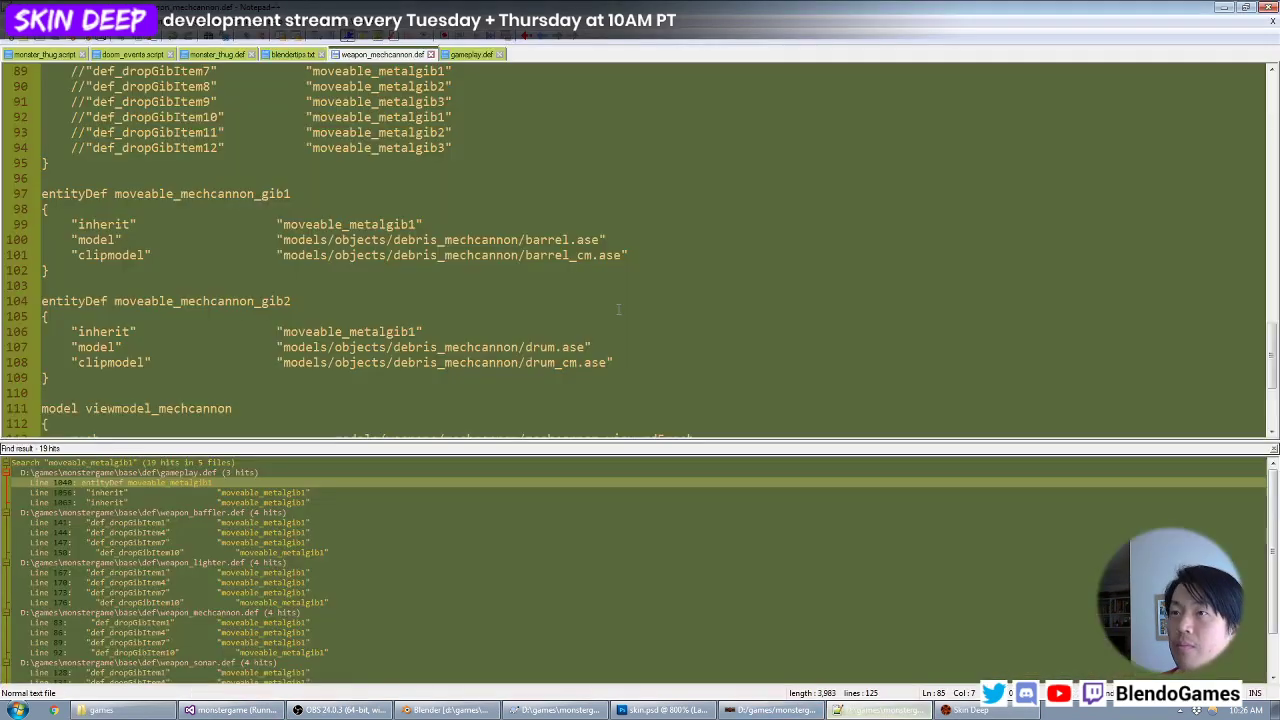
pyautogui.click(1273, 450)
pyautogui.scroll(3, 405, 318)
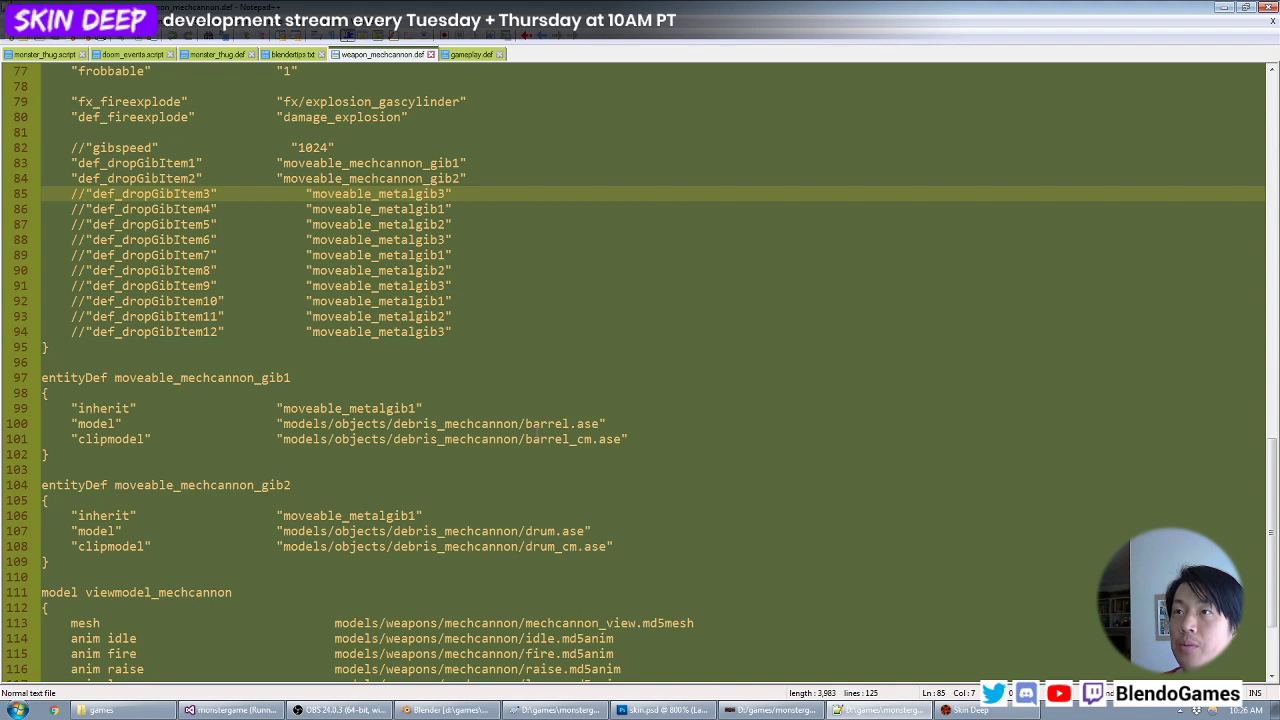
pyautogui.click(388, 166)
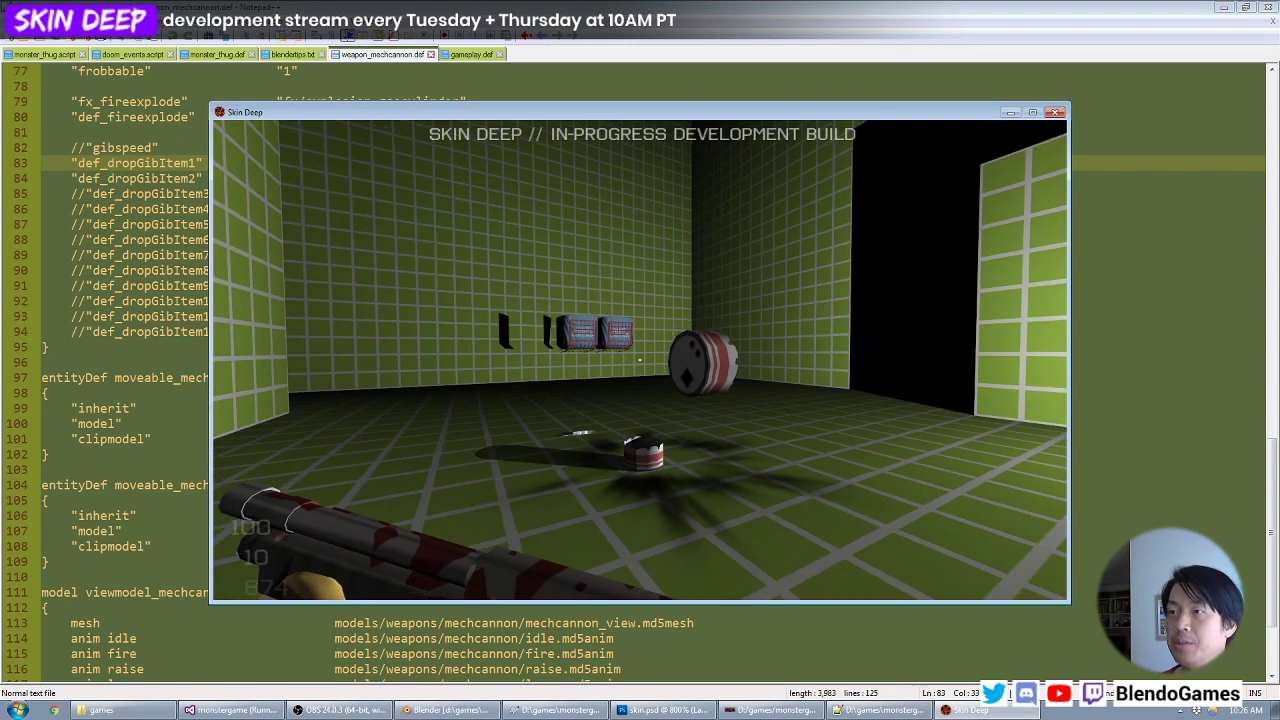
# Return to the game, reload the test3 map from the console, and shoot the mech cannon with the shotgun.
pyautogui.press('`')
pyautogui.write('map ')
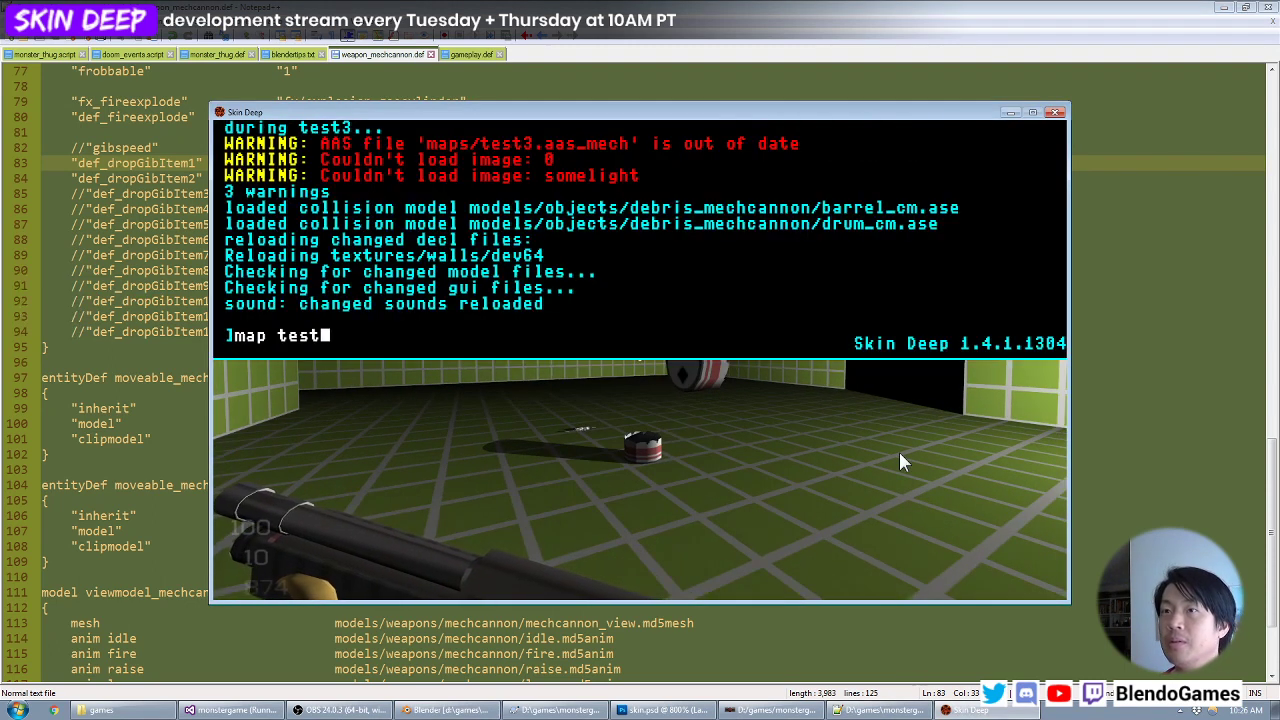
pyautogui.write('test')
pyautogui.press('Return')
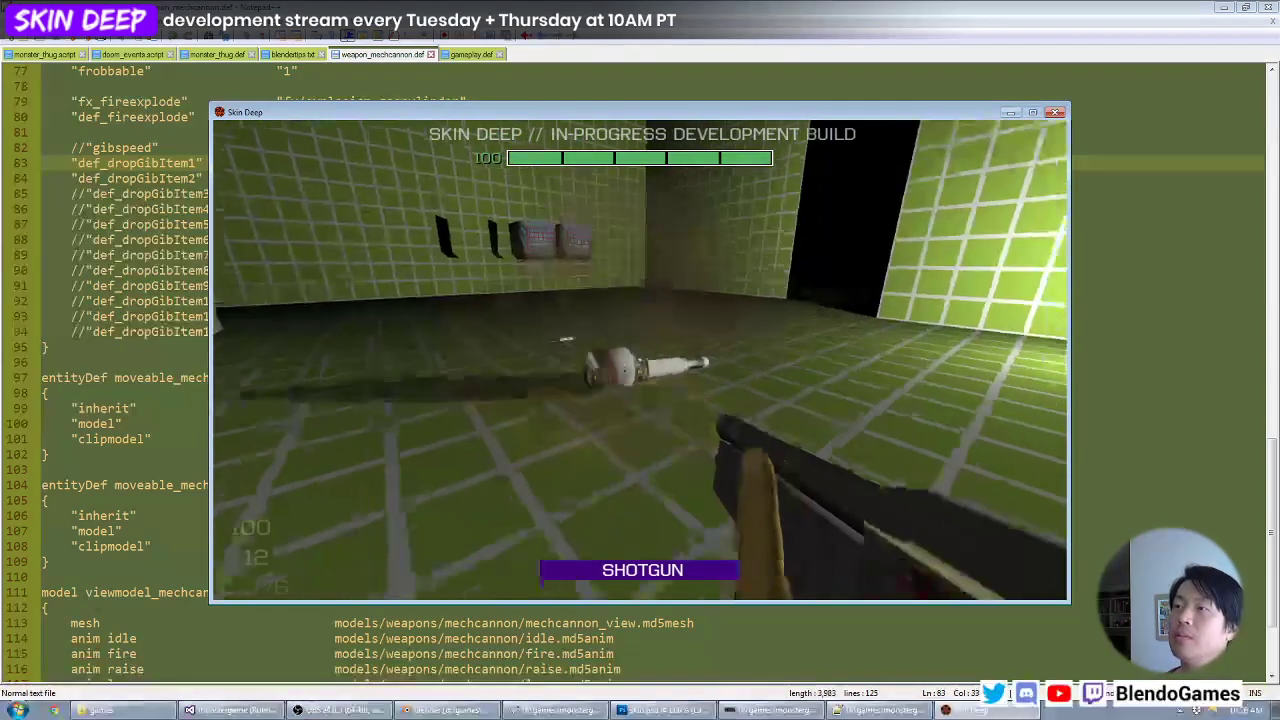
pyautogui.click(640, 360)
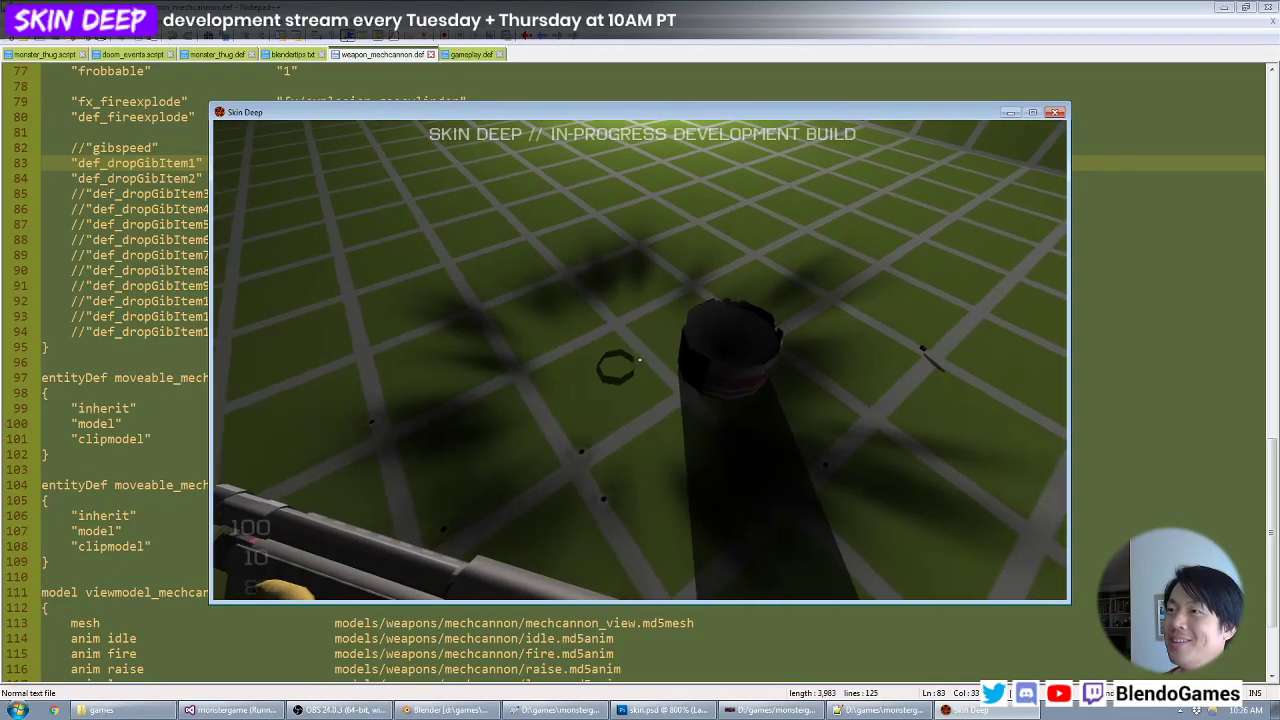
# Toggle noclip and move around the broken drum and the ring on the floor to examine the debris closely.
pyautogui.press('n')
pyautogui.press('s')
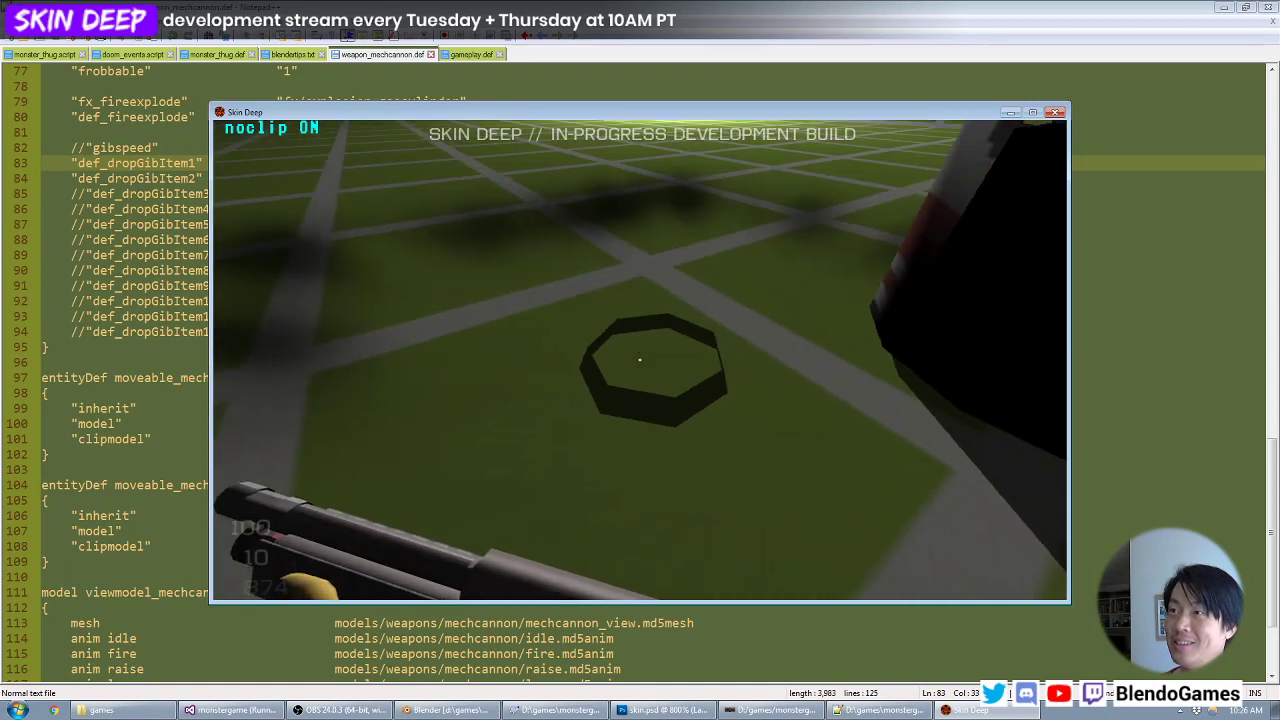
pyautogui.press('w')
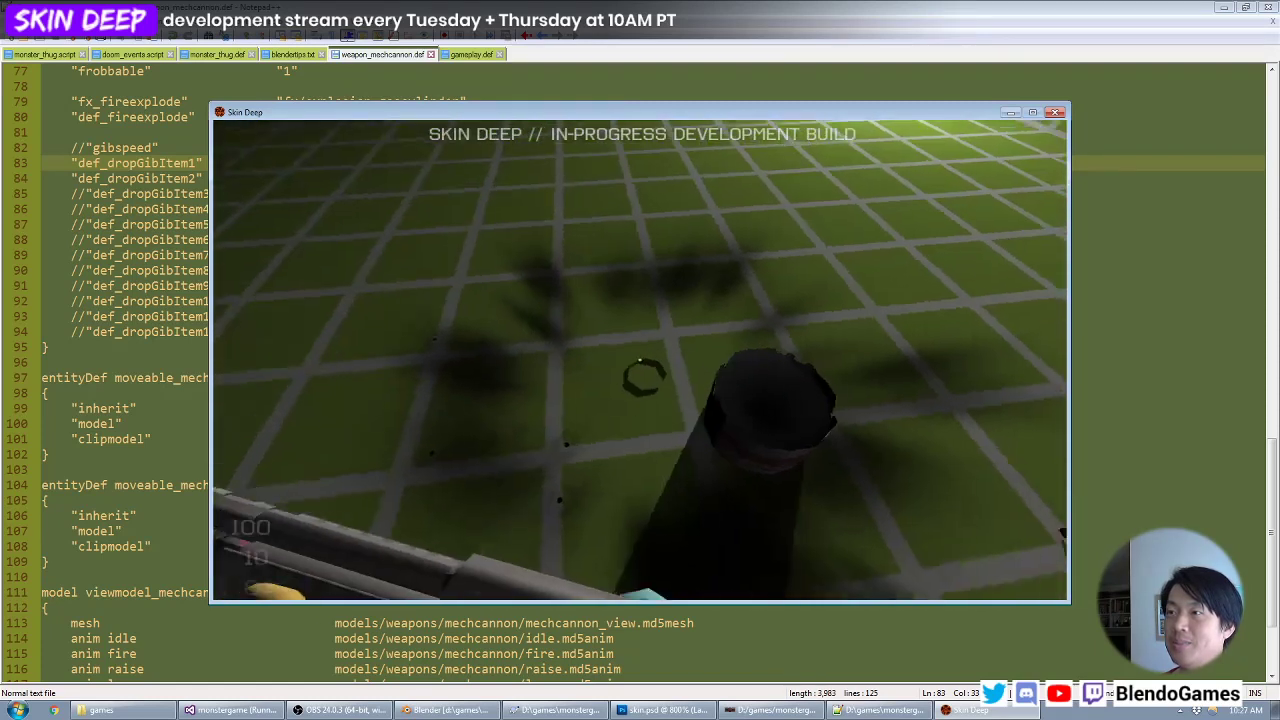
pyautogui.press('s')
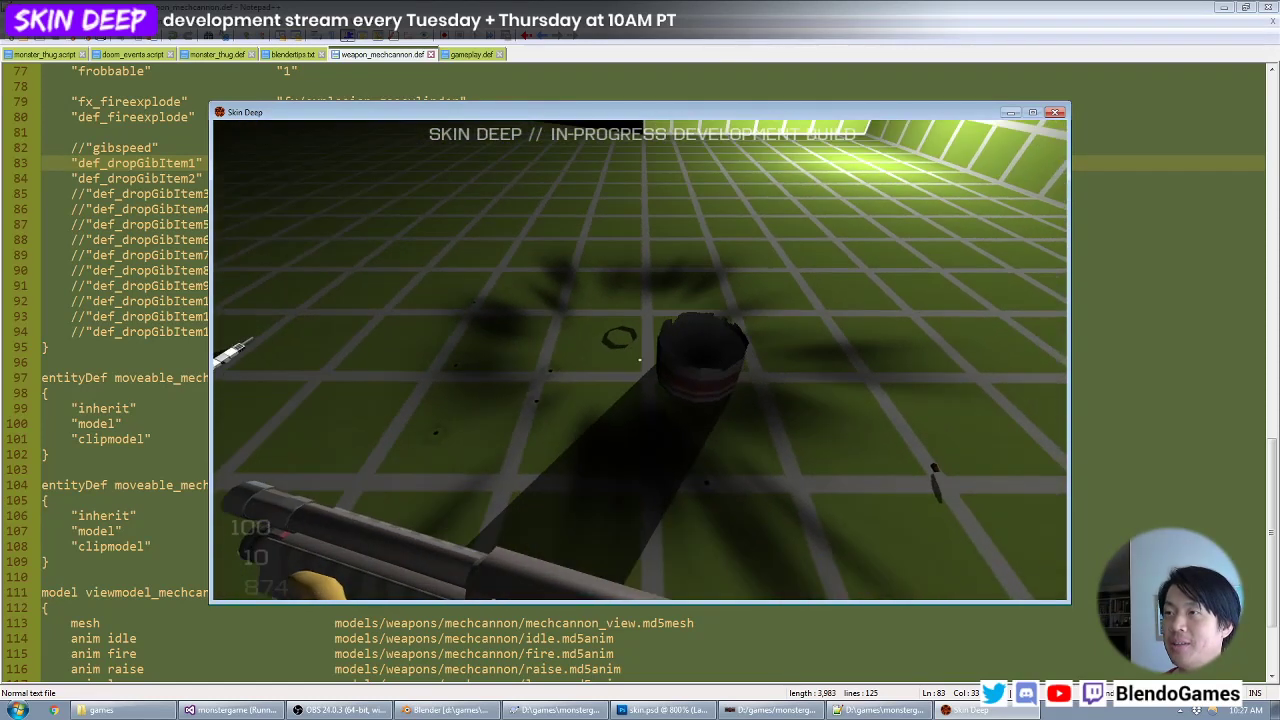
pyautogui.press('s')
pyautogui.press('d')
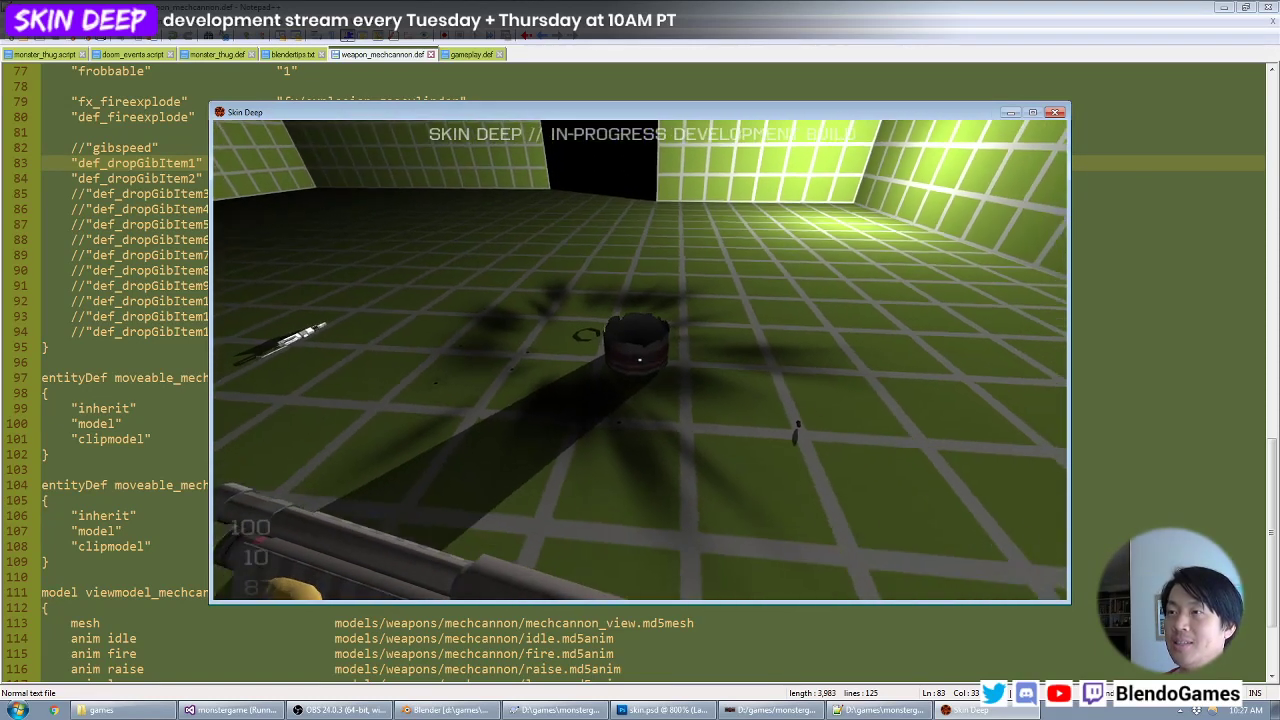
pyautogui.press('a')
pyautogui.press('w')
pyautogui.press('d')
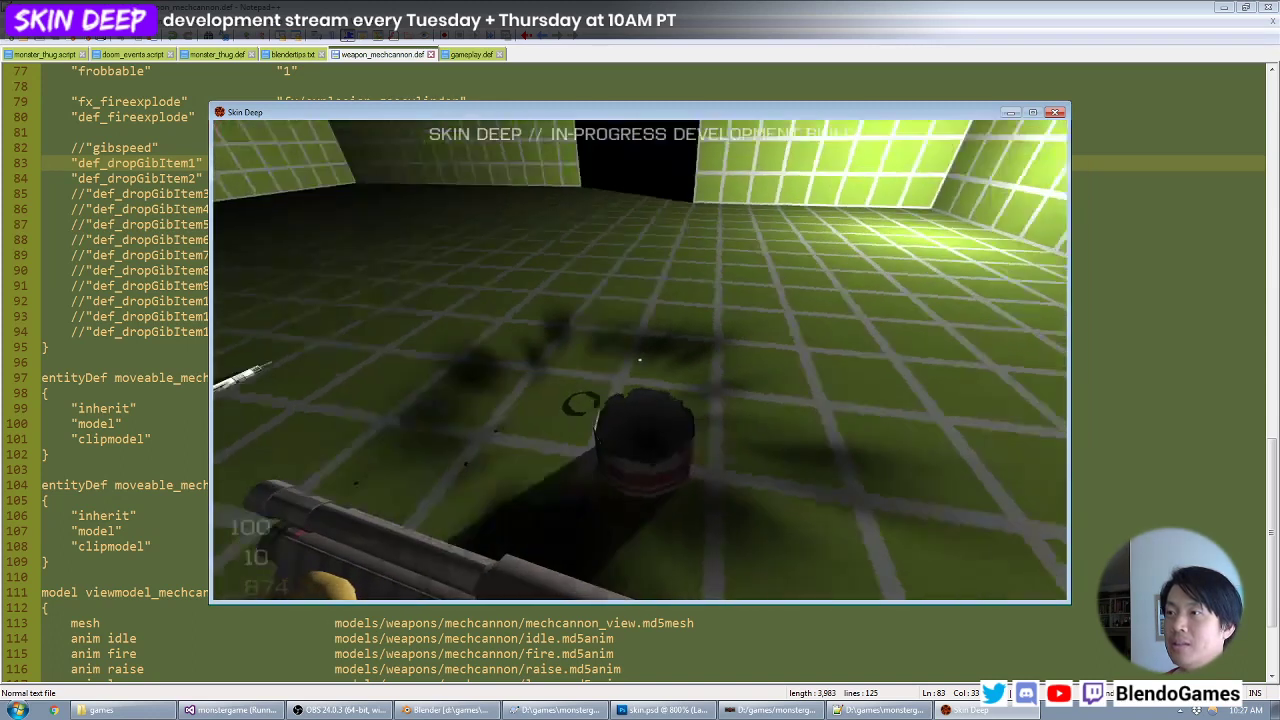
# Uncomment the mech cannon's gibspeed line in weapon_mechcannon.def, save the file, and return to the game.
pyautogui.press('`')
pyautogui.hotkey('alt', 'Tab')
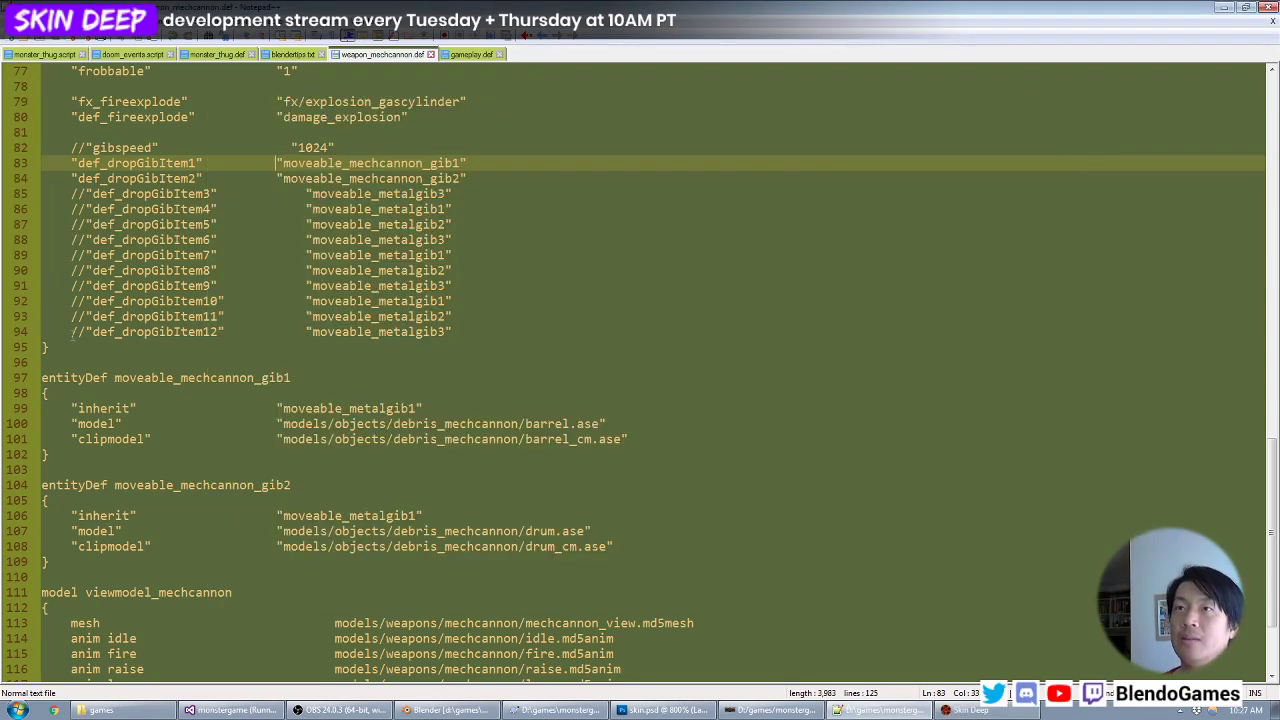
pyautogui.press('Up')
pyautogui.hotkey('alt', 'Tab')
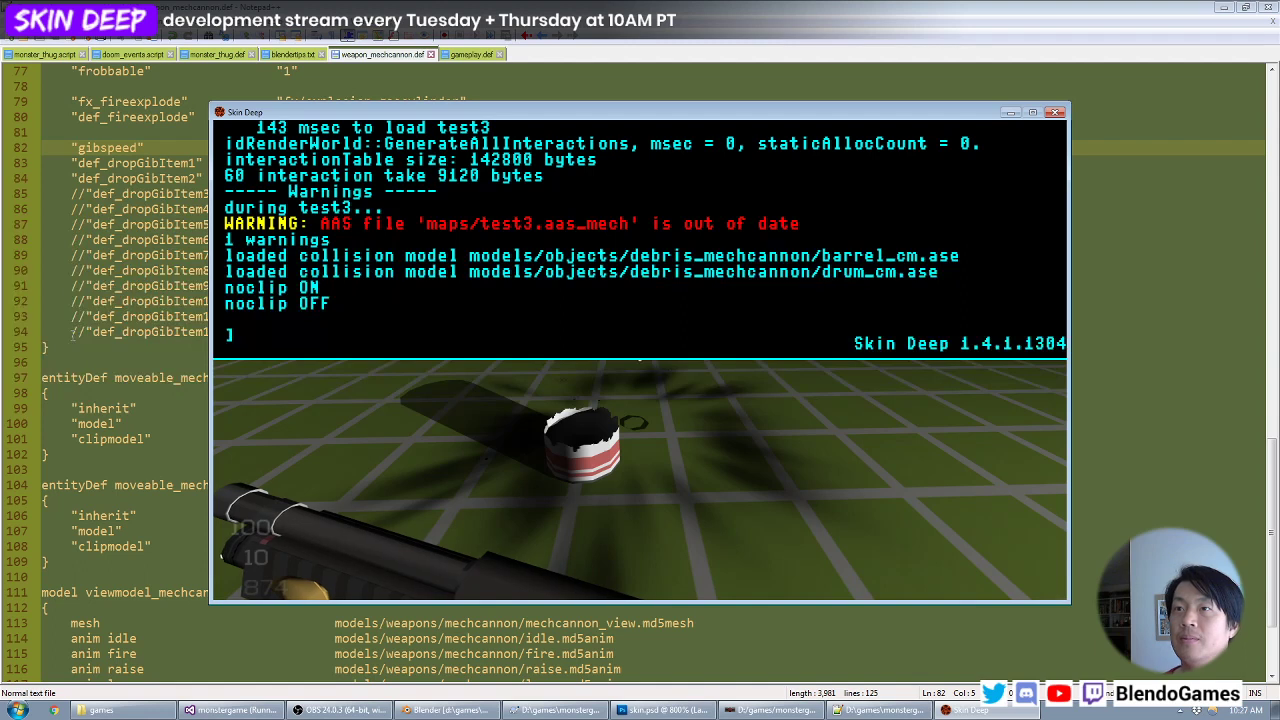
pyautogui.press('s')
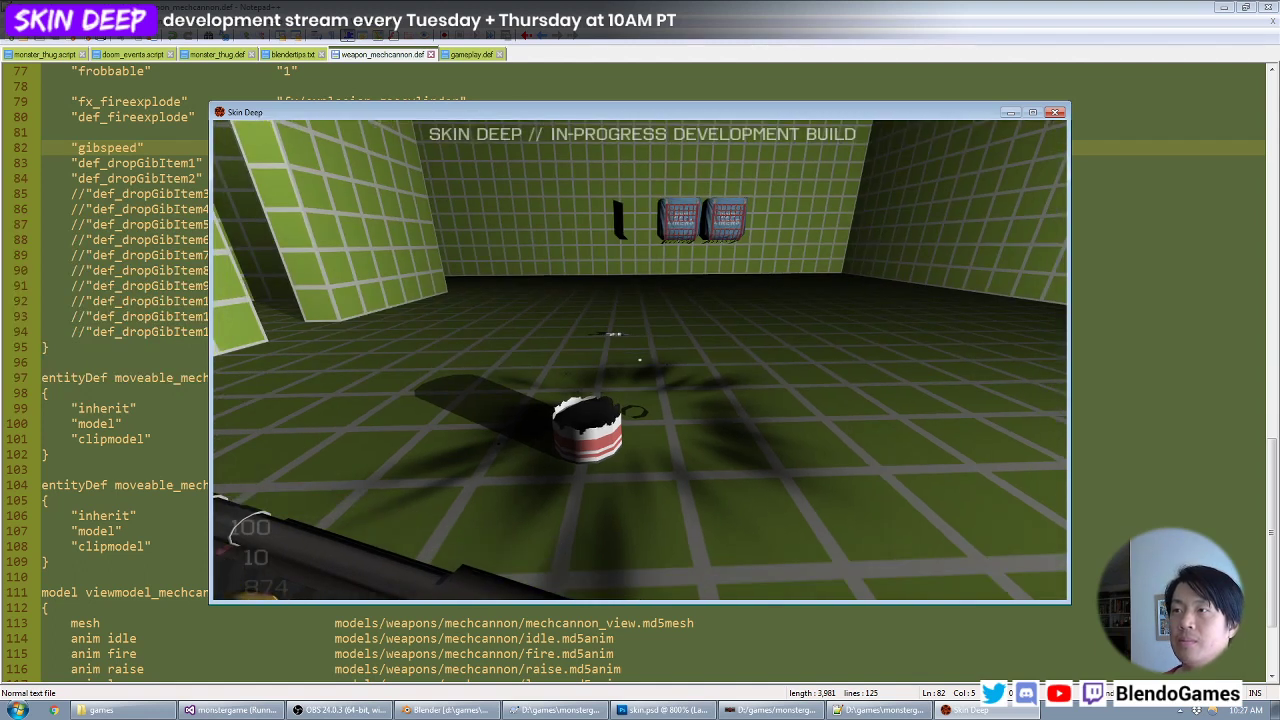
# Reload the test3 map and shoot the mech cannon to test how the enabled gibspeed throws the debris.
pyautogui.press('`')
pyautogui.write('map test')
pyautogui.press('Return')
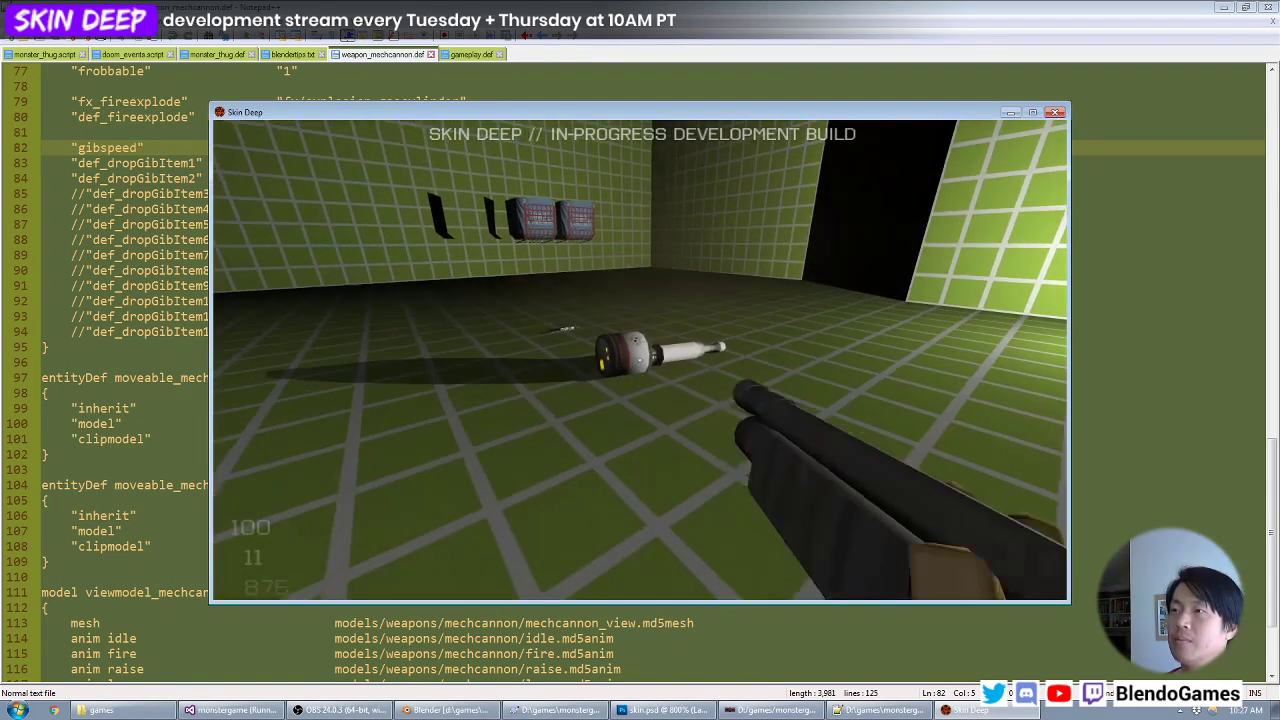
pyautogui.click(640, 360)
pyautogui.click(640, 360)
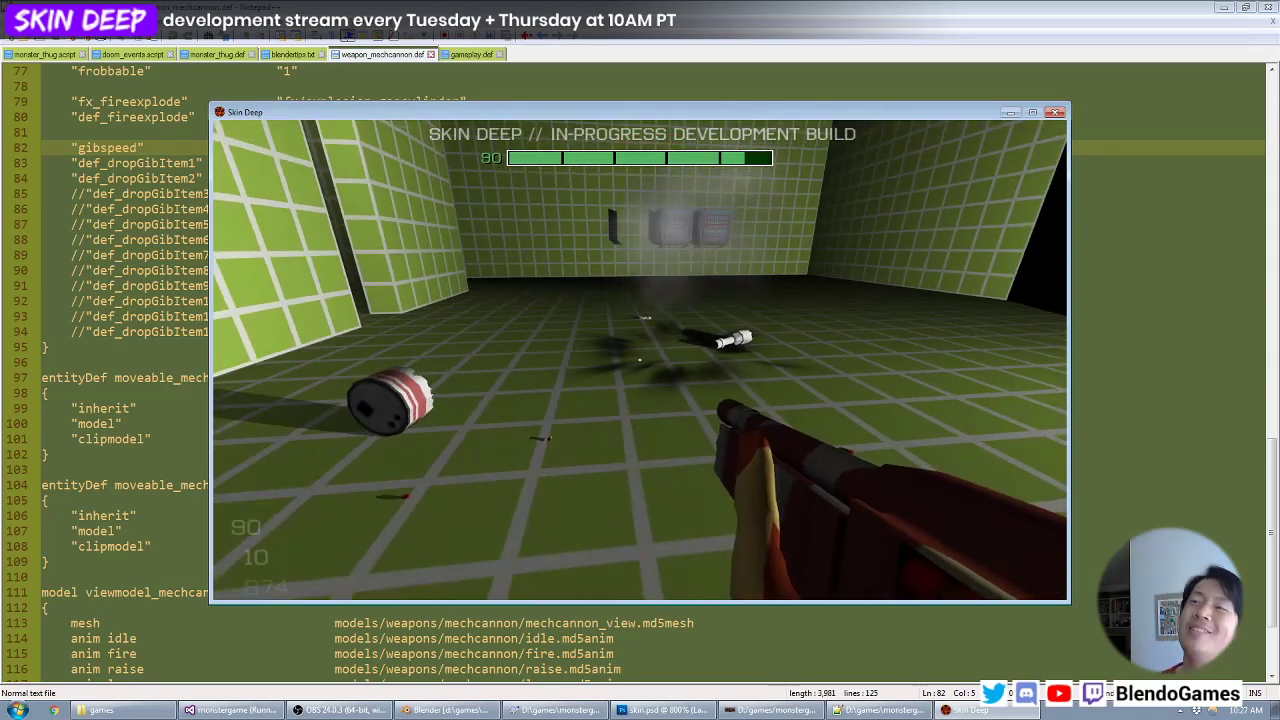
# Set the mech cannon's gibspeed to 256 in weapon_mechcannon.def, save, and reload the test3 map in the game.
pyautogui.hotkey('alt', 'Tab')
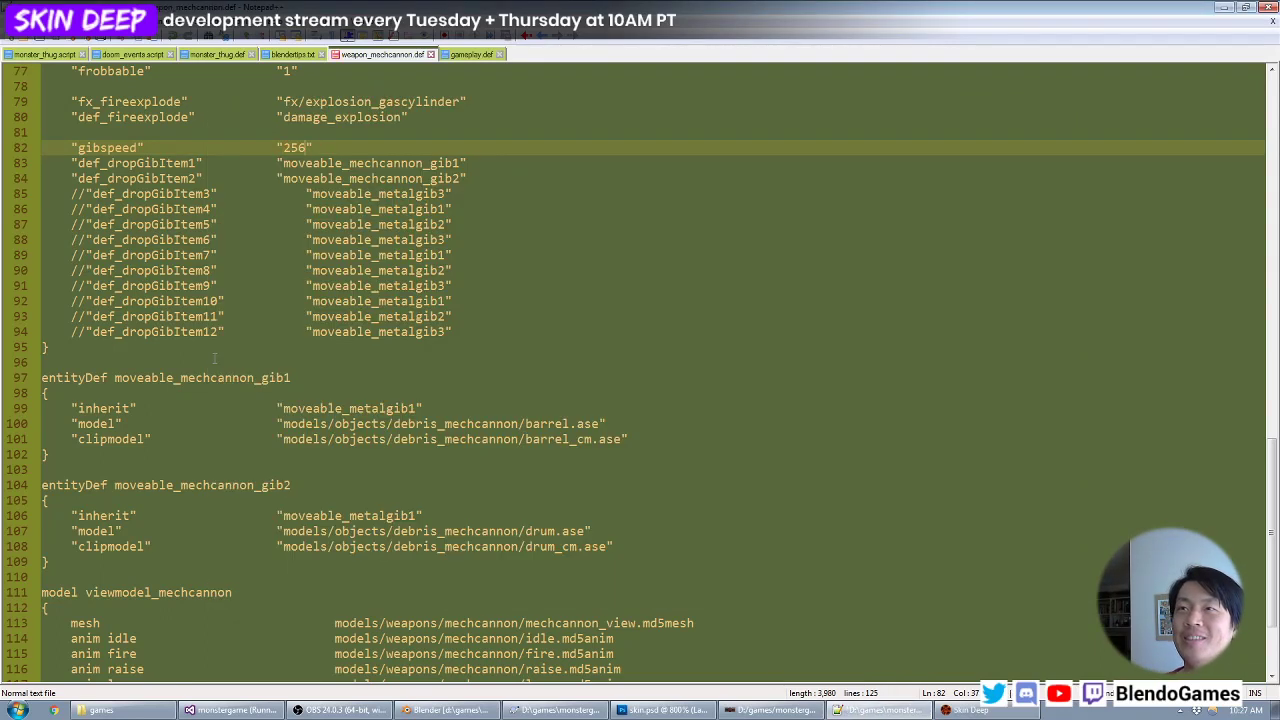
pyautogui.hotkey('alt', 'Tab')
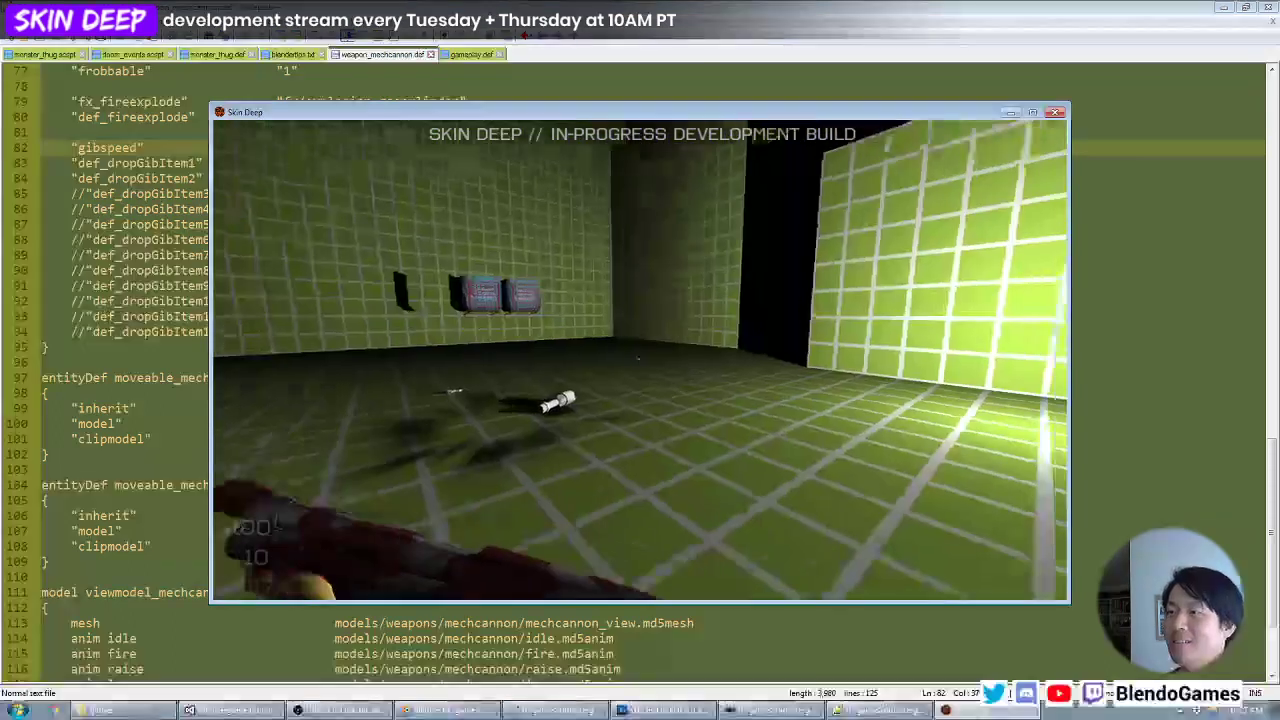
pyautogui.press('`')
pyautogui.press('`')
pyautogui.press('`')
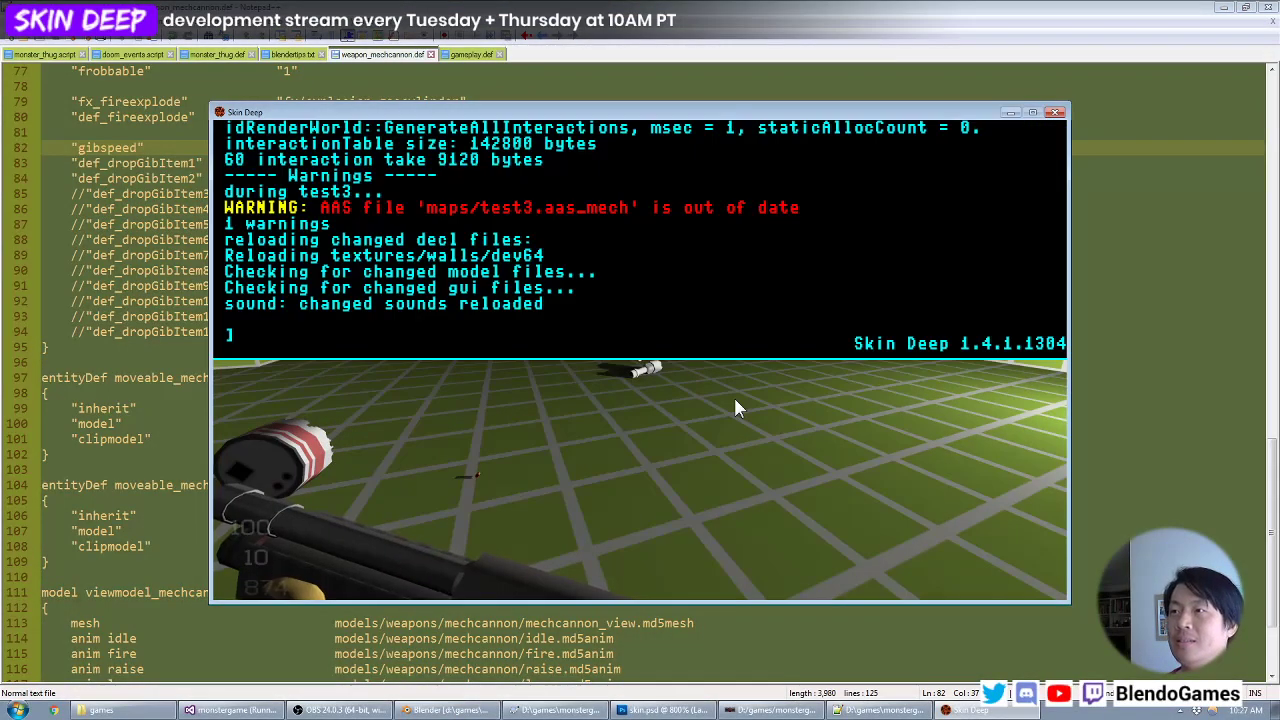
pyautogui.write('map test')
pyautogui.press('Return')
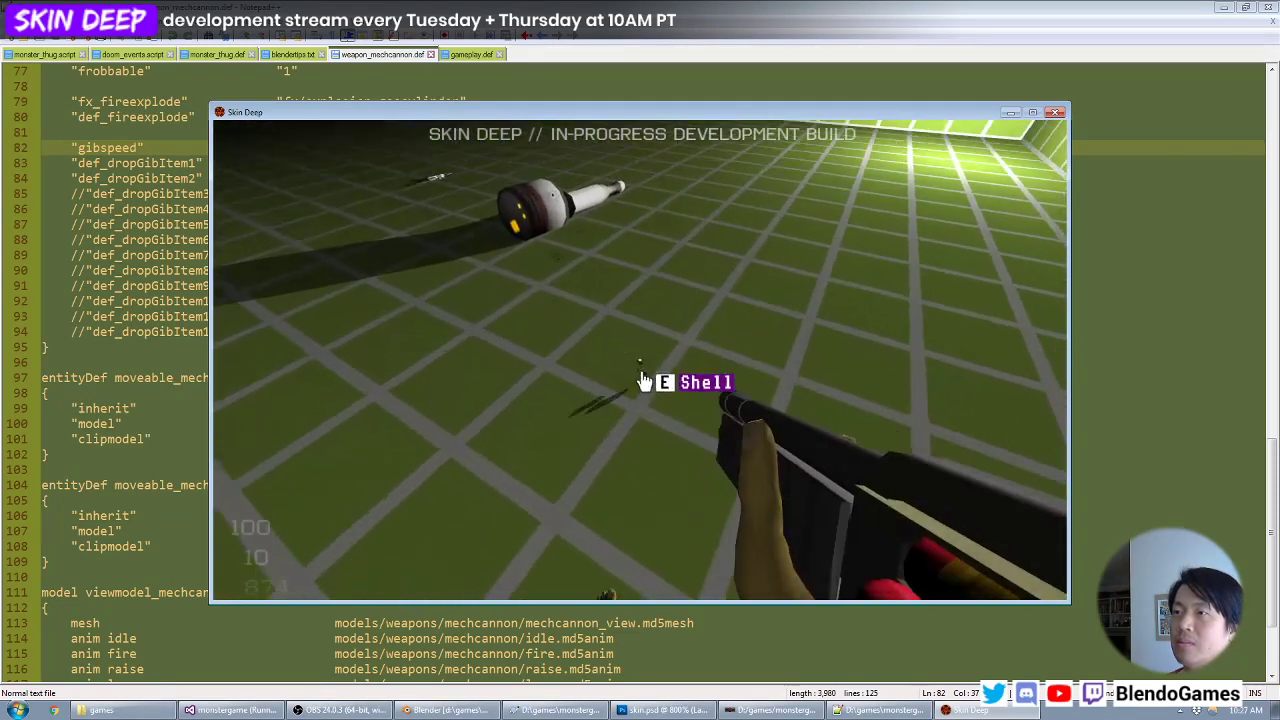
# Shoot the mech cannon and walk around to examine how far its barrel and drum debris scatter.
pyautogui.press('e')
pyautogui.click(640, 360)
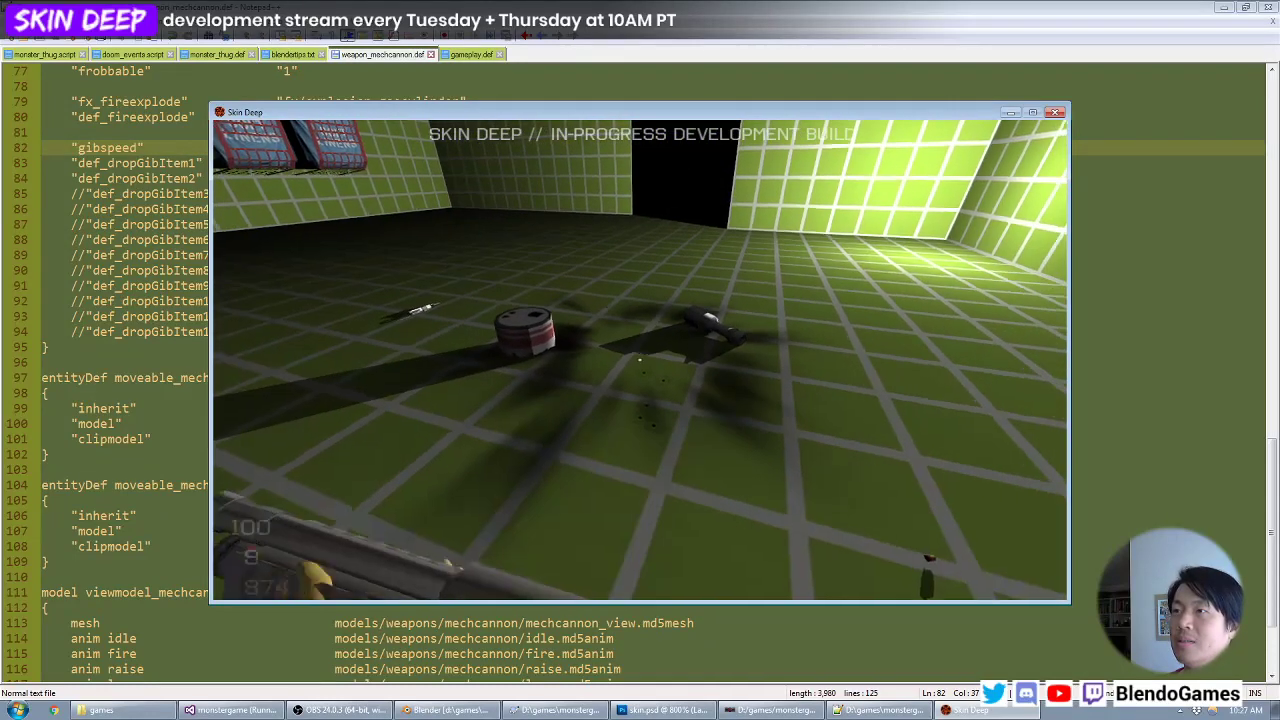
pyautogui.press('`')
pyautogui.hotkey('alt', 'Tab')
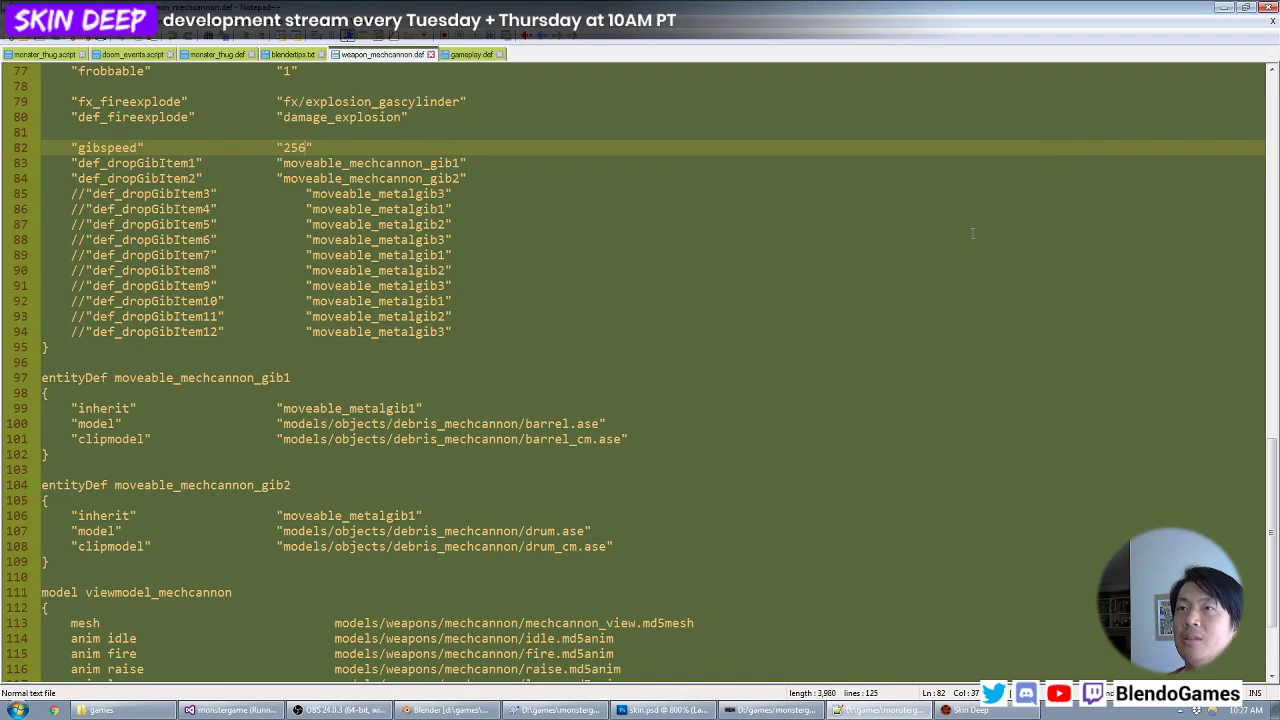
pyautogui.hotkey('alt', 'Tab')
pyautogui.press('`')
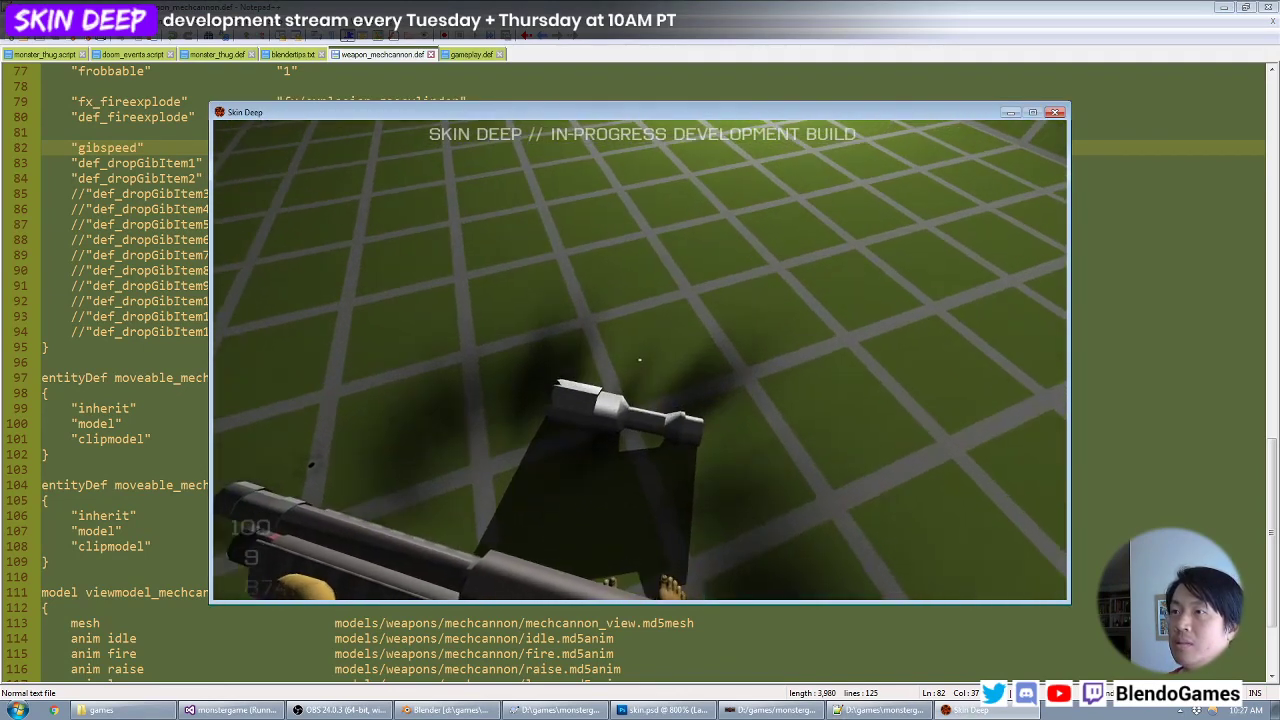
pyautogui.press('a')
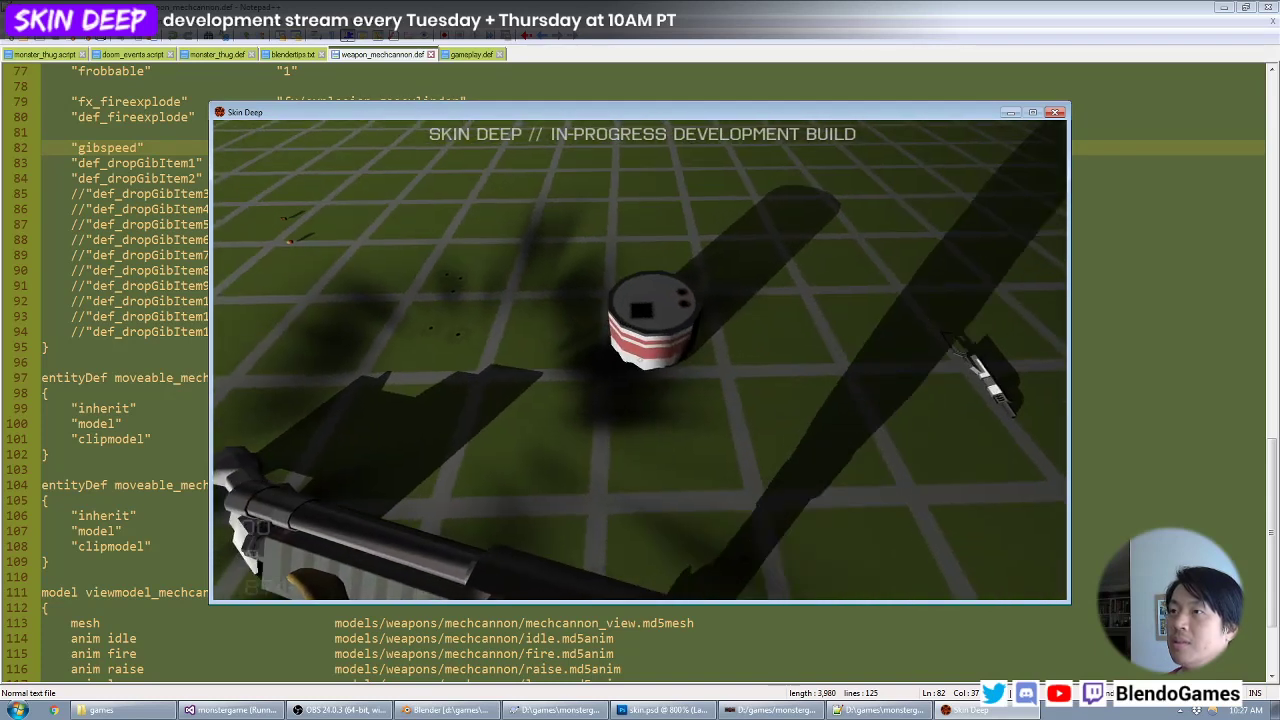
pyautogui.press('s')
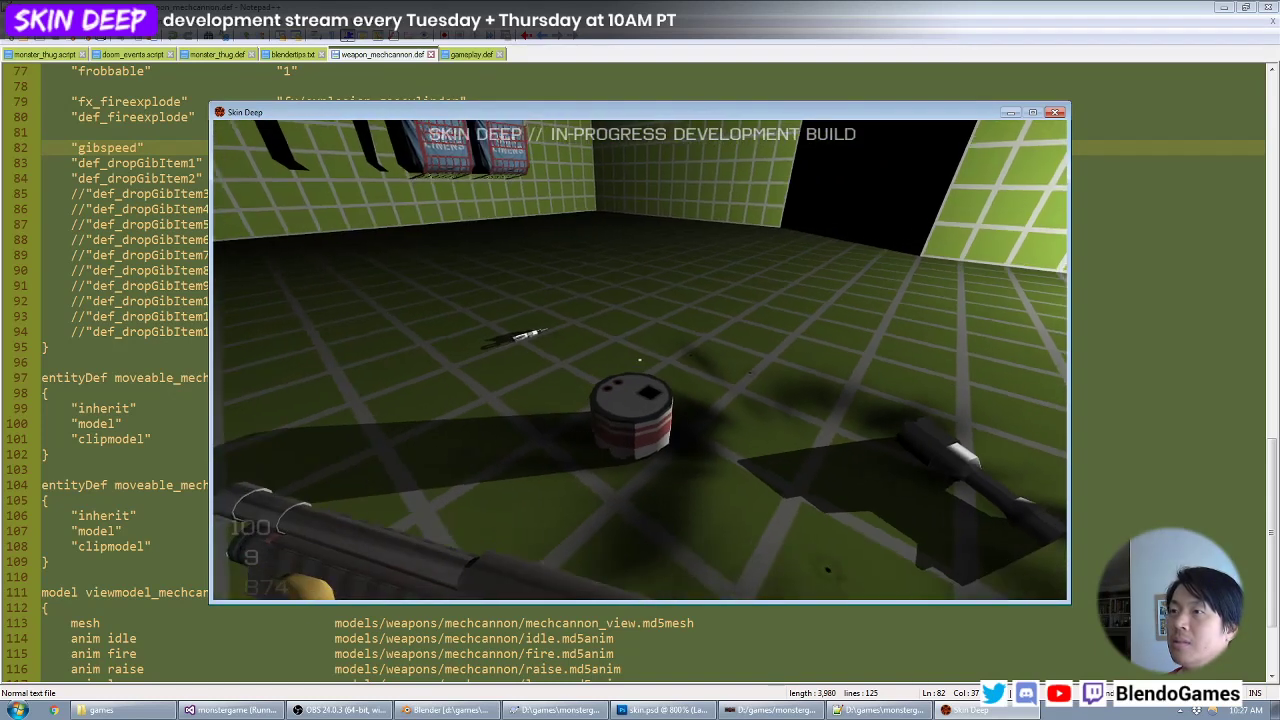
pyautogui.press('`')
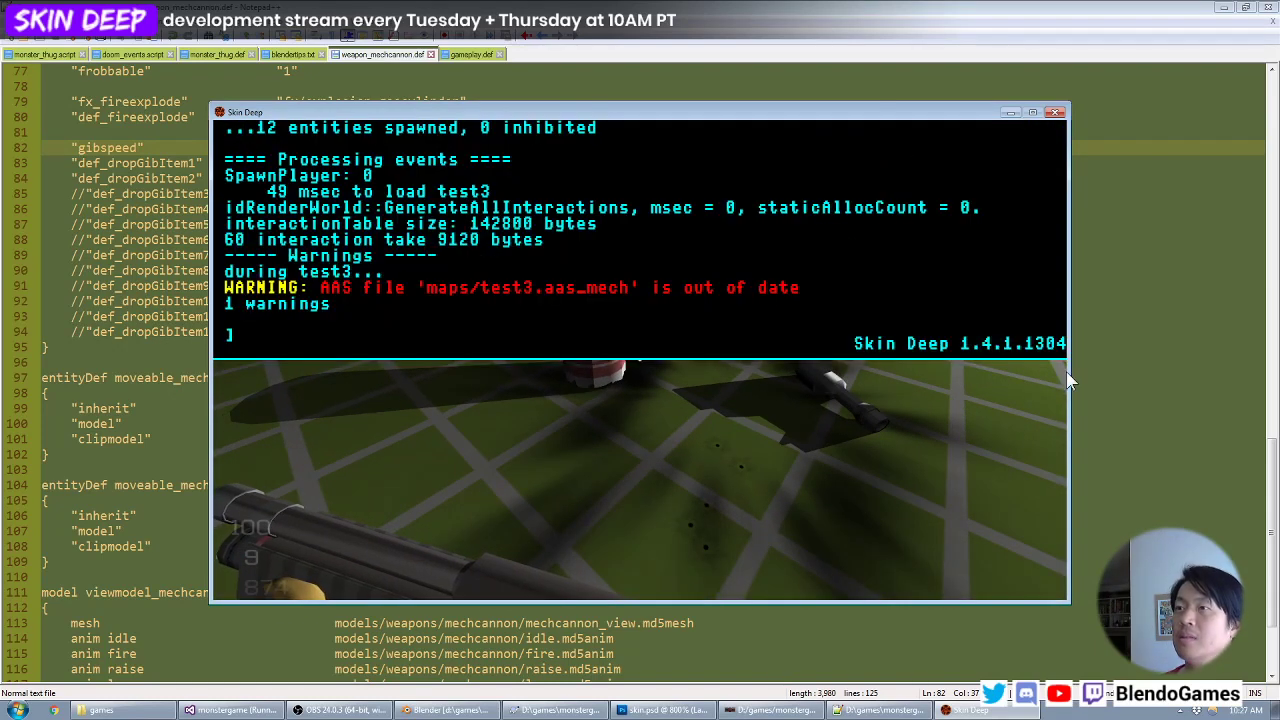
# Set the mech cannon's gibspeed to 384 in weapon_mechcannon.def, save, and reload the map in the game.
pyautogui.hotkey('alt', 'Tab')
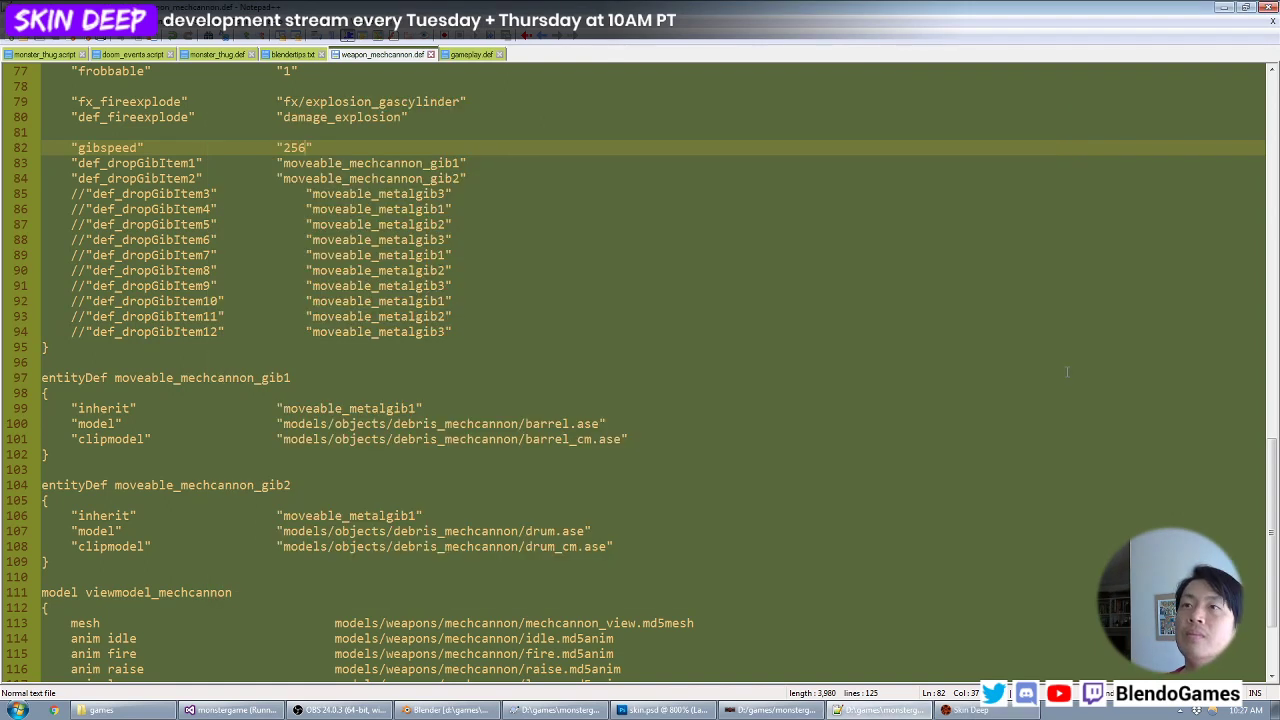
pyautogui.hotkey('alt', 'Tab')
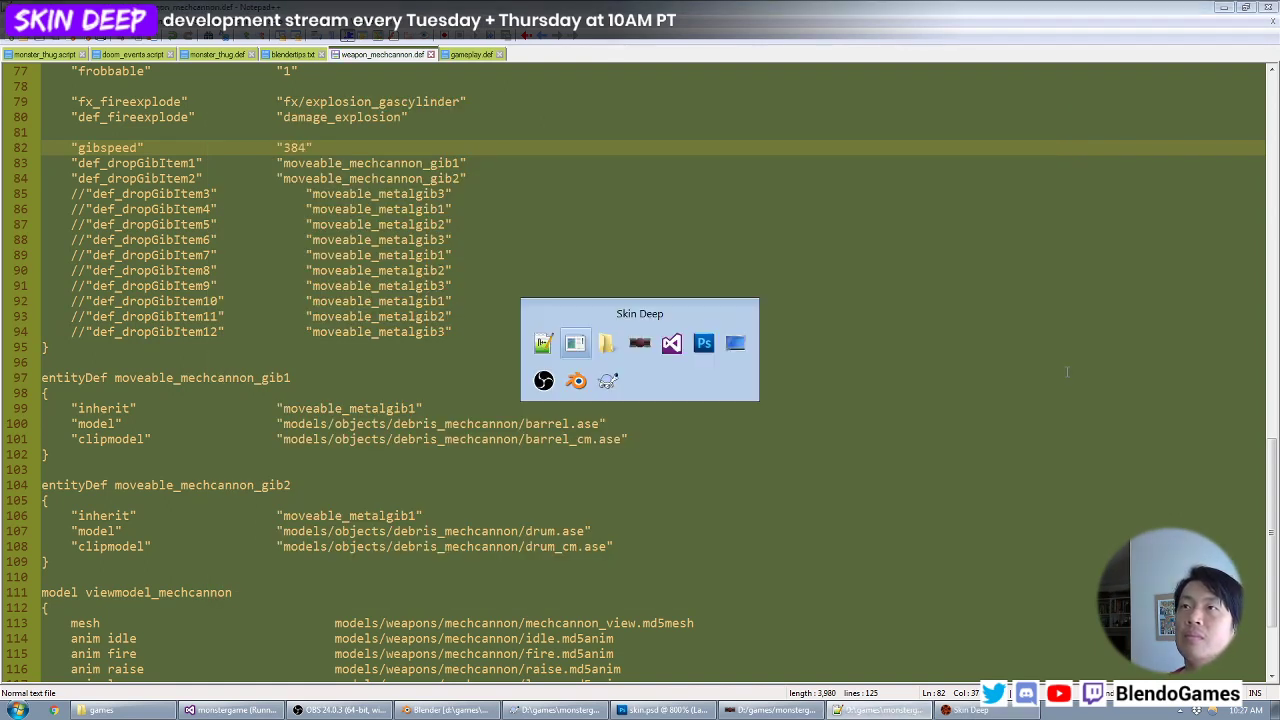
pyautogui.press('`')
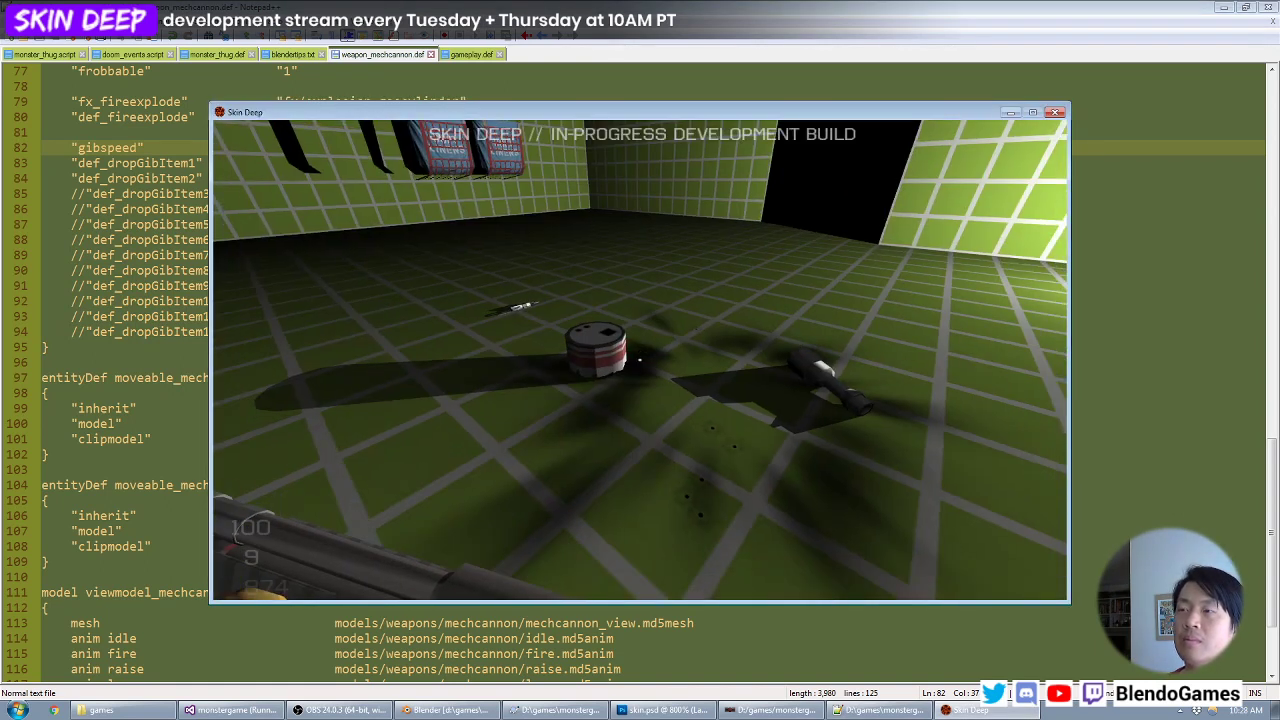
pyautogui.press('`')
pyautogui.press('Return')
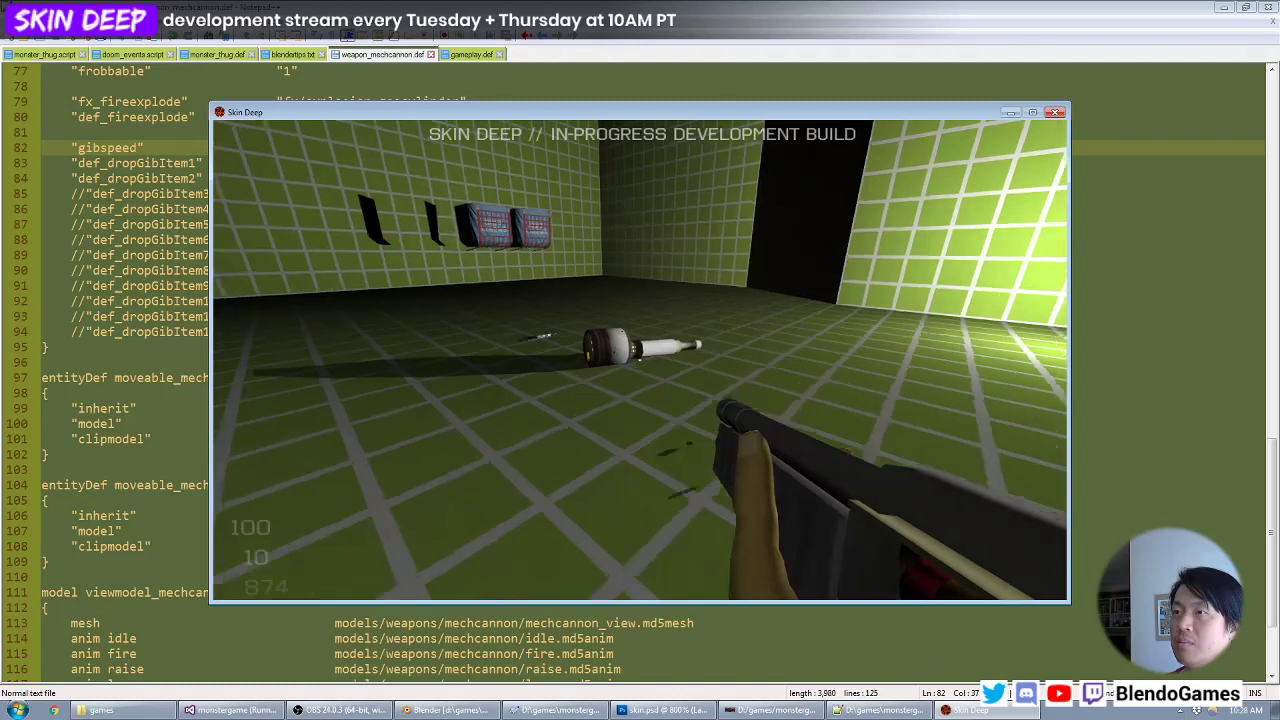
# Shoot the mech cannon to check the debris spread, and load the test3 map again for another test.
pyautogui.click(640, 360)
pyautogui.click(640, 360)
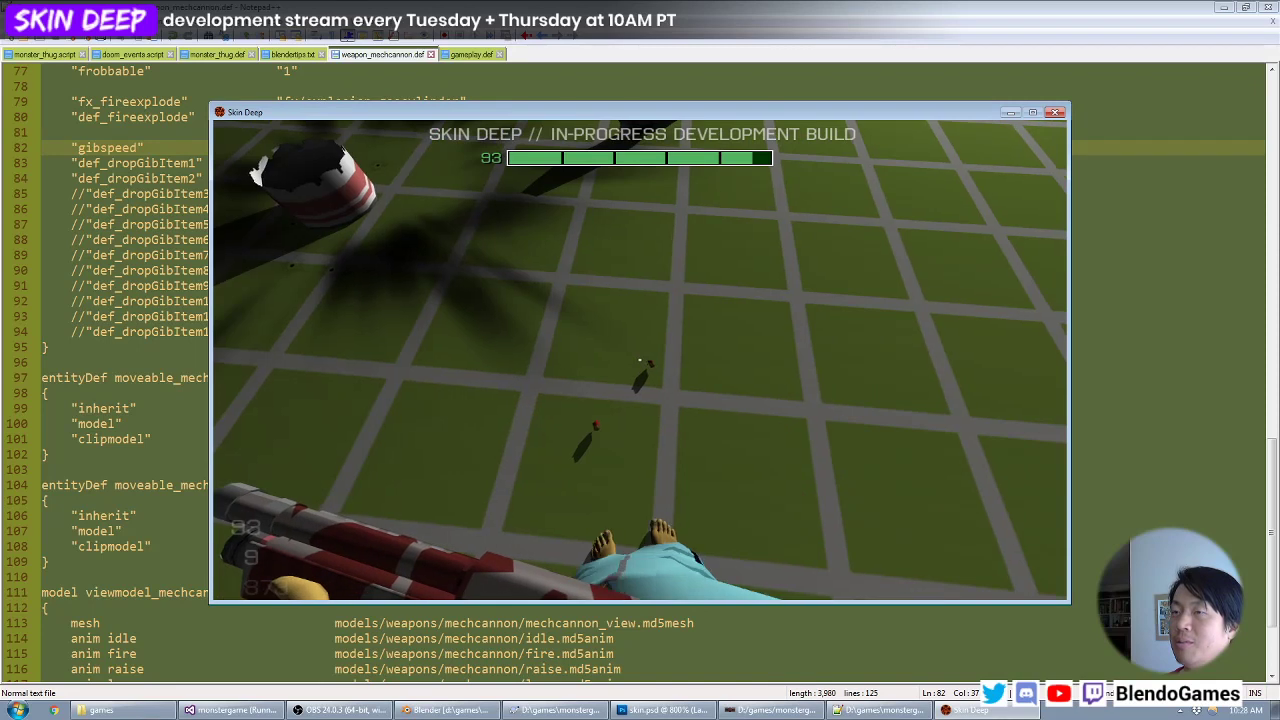
pyautogui.press('`')
pyautogui.write('map test3')
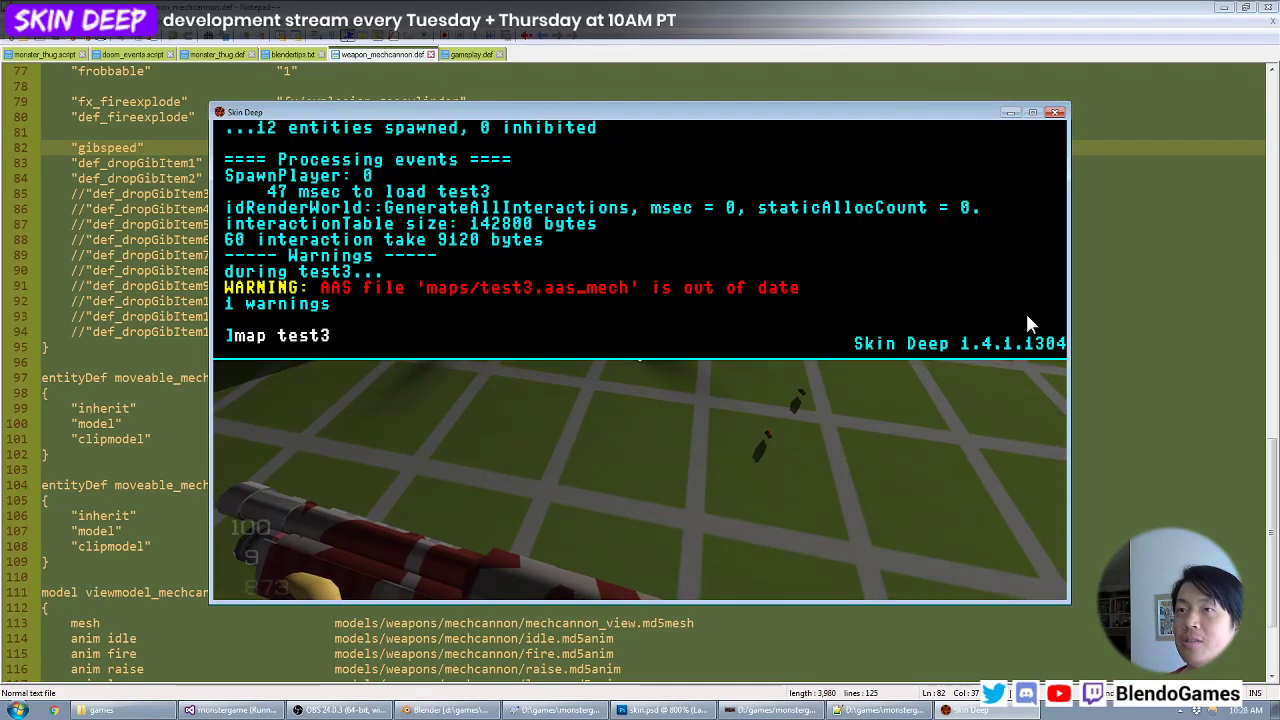
pyautogui.press('Return')
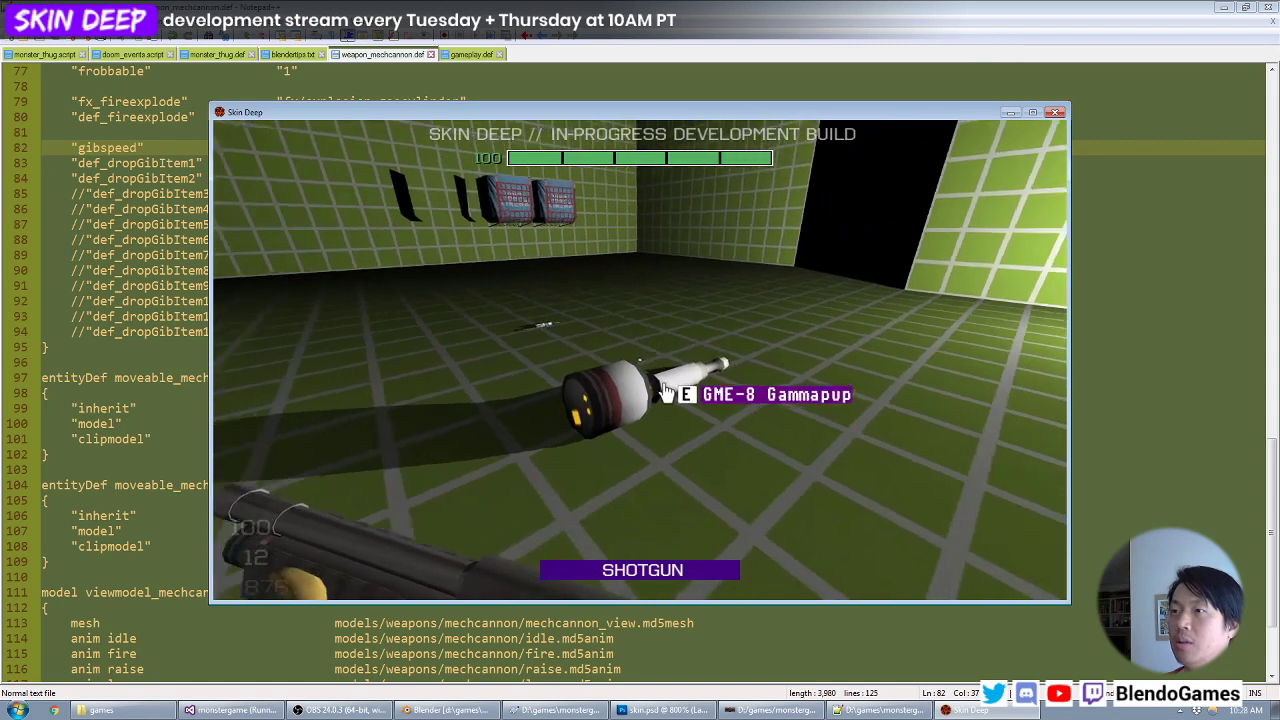
# Shoot the mech cannon and fly through the test room in noclip to examine its drum debris up close.
pyautogui.click(667, 392)
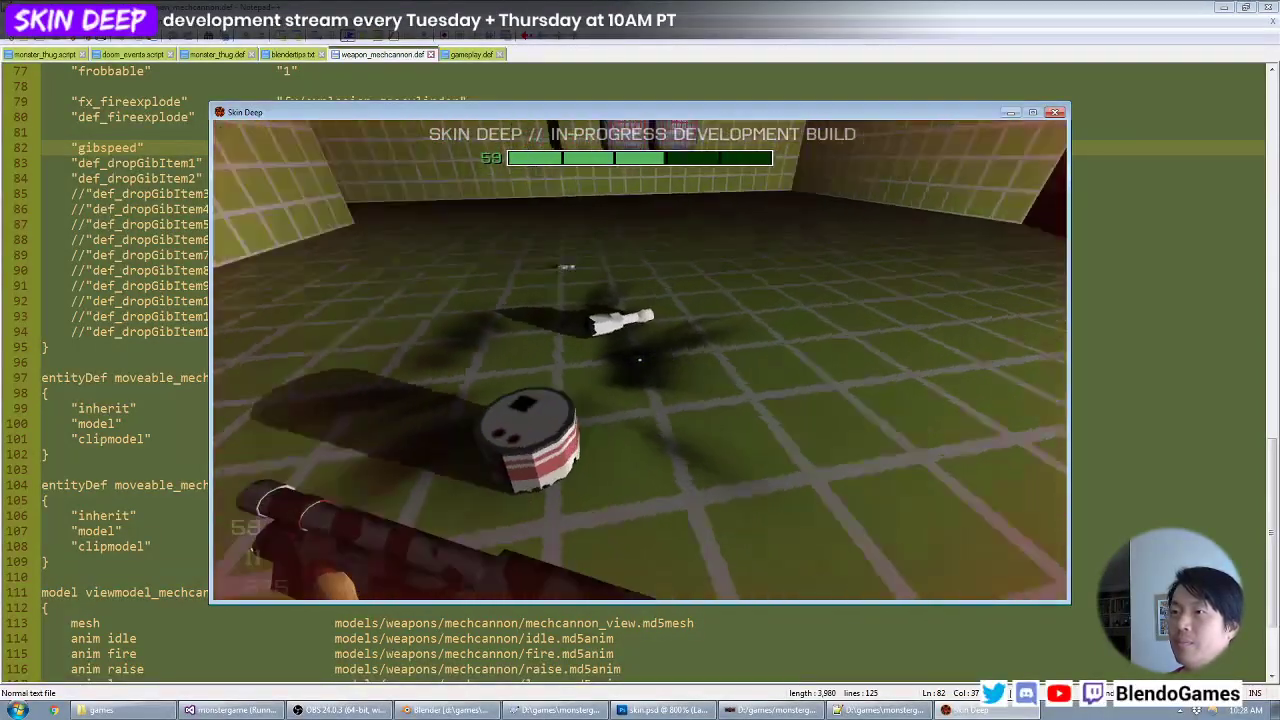
pyautogui.press('z')
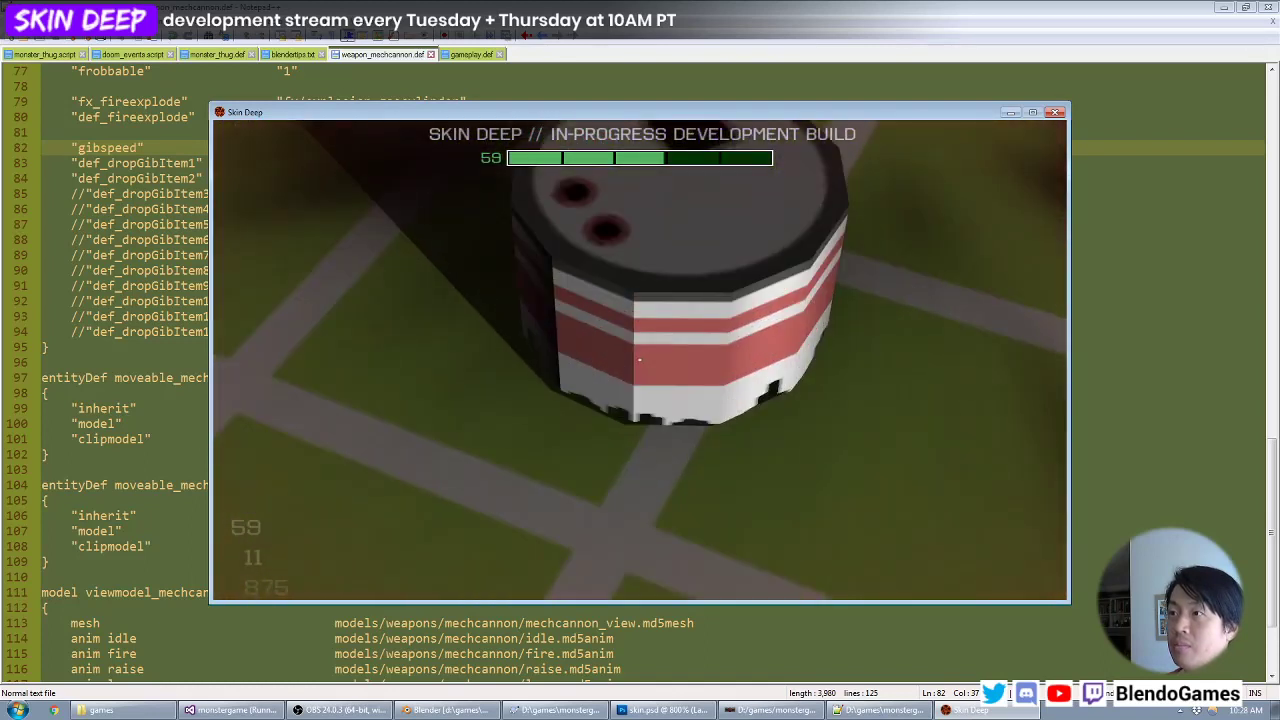
pyautogui.press('n')
pyautogui.press('w')
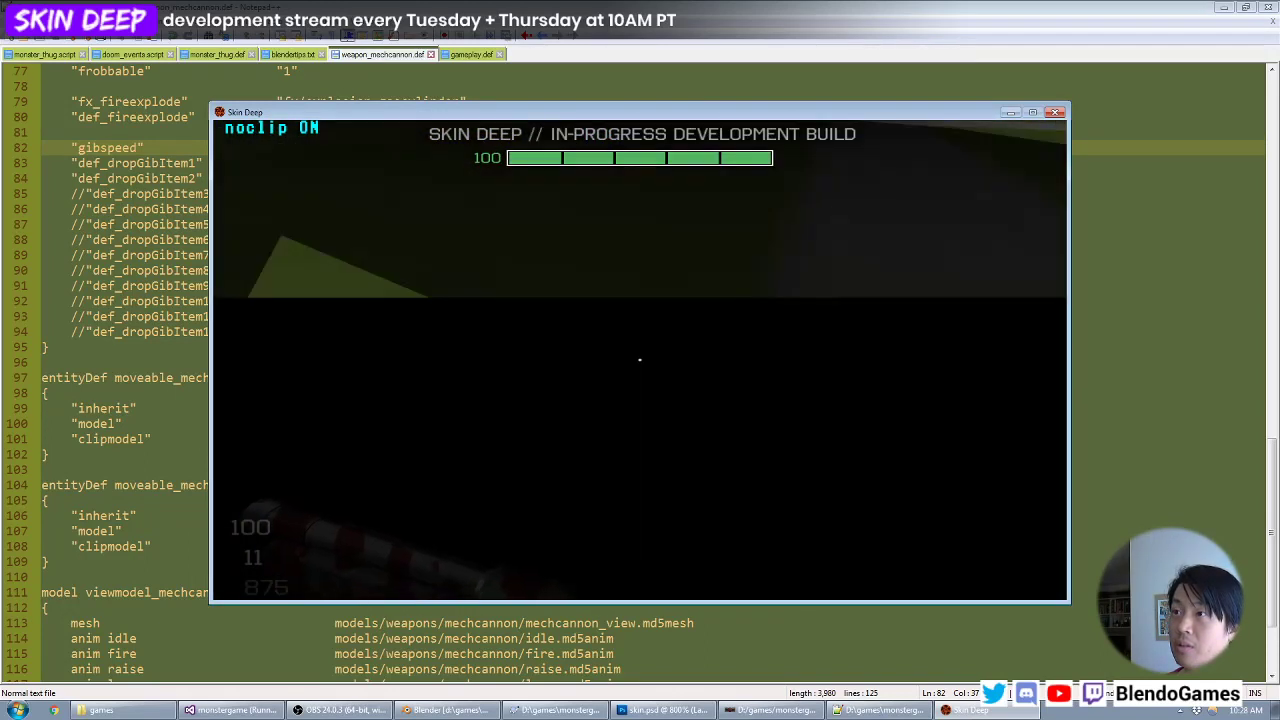
pyautogui.press('z')
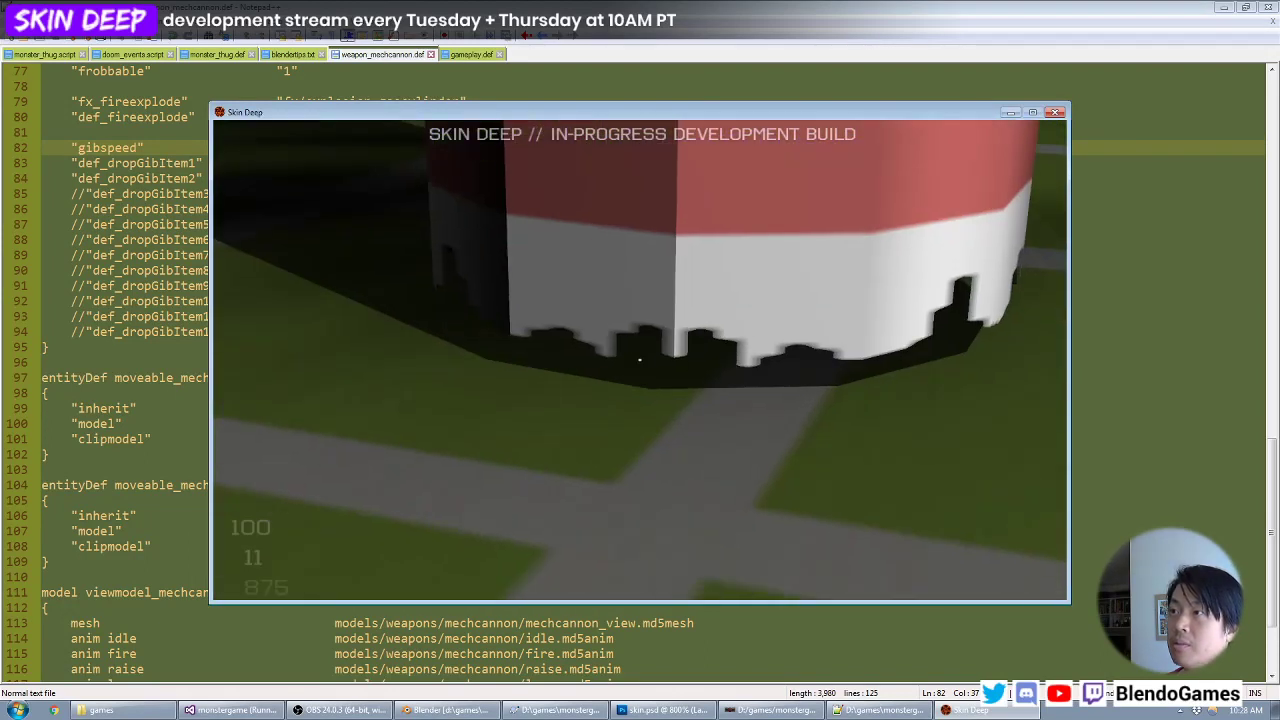
pyautogui.press('z')
pyautogui.press('a')
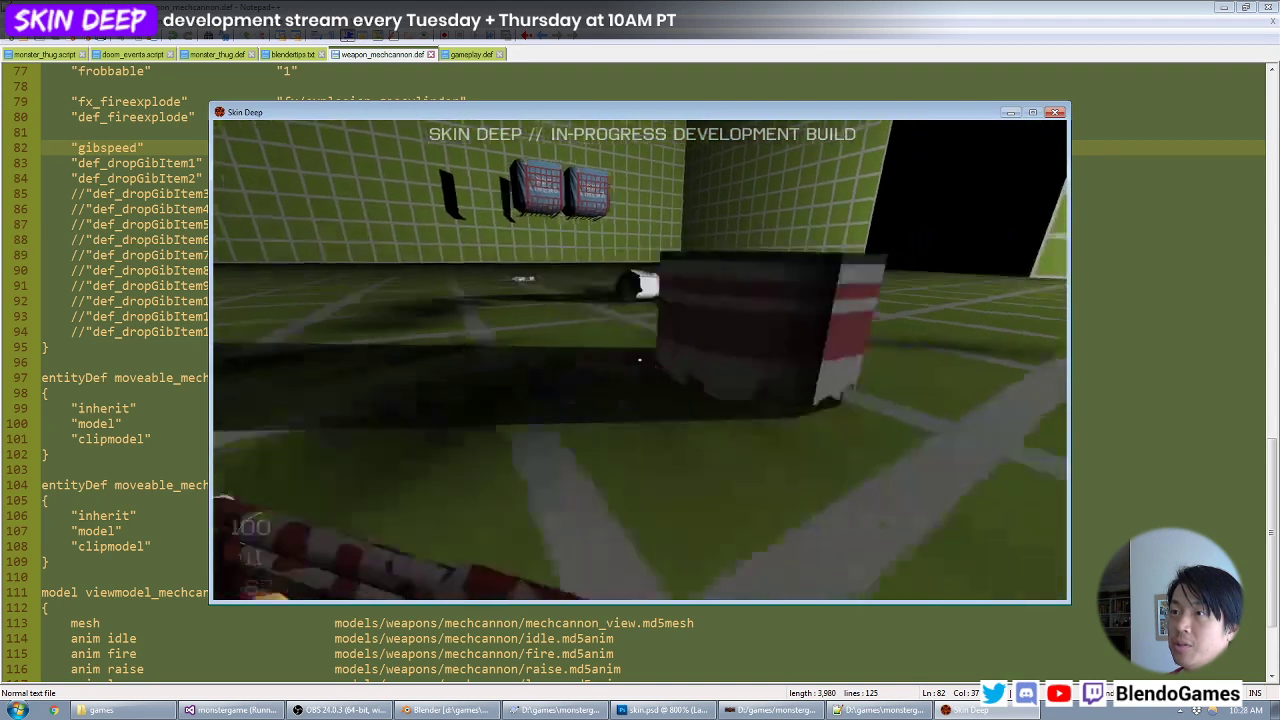
pyautogui.press('d')
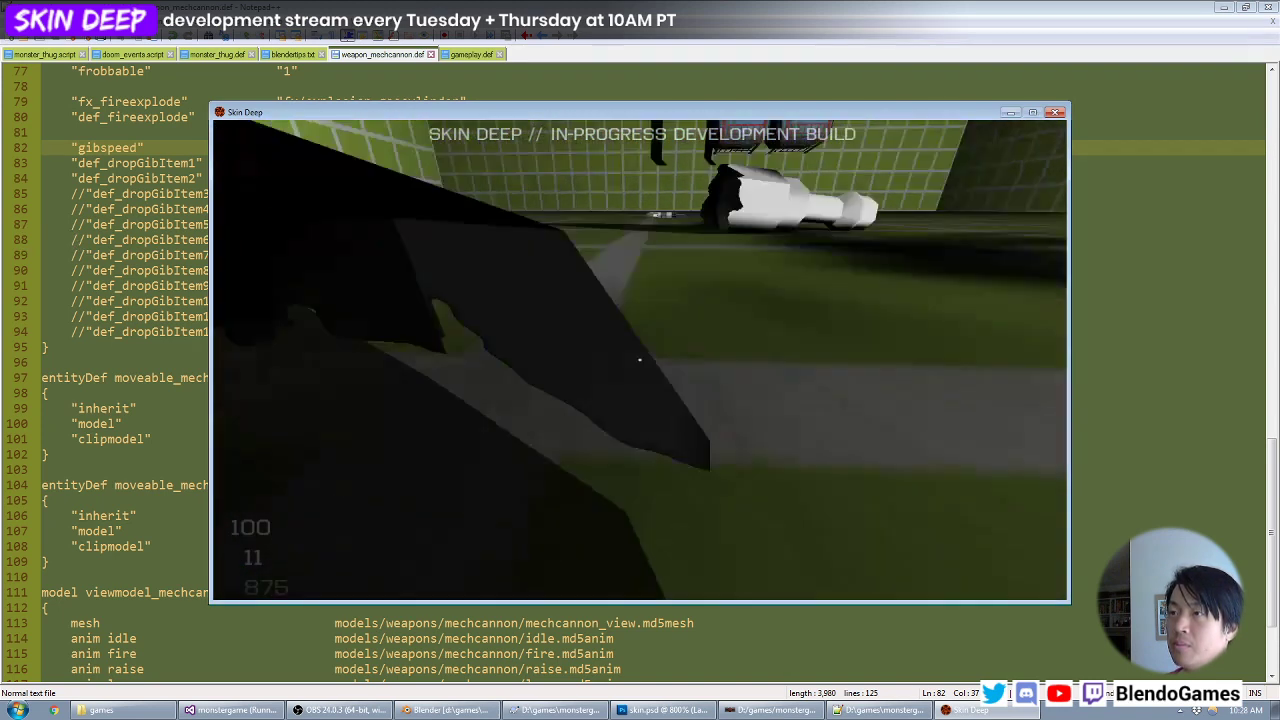
pyautogui.press('s')
pyautogui.press('n')
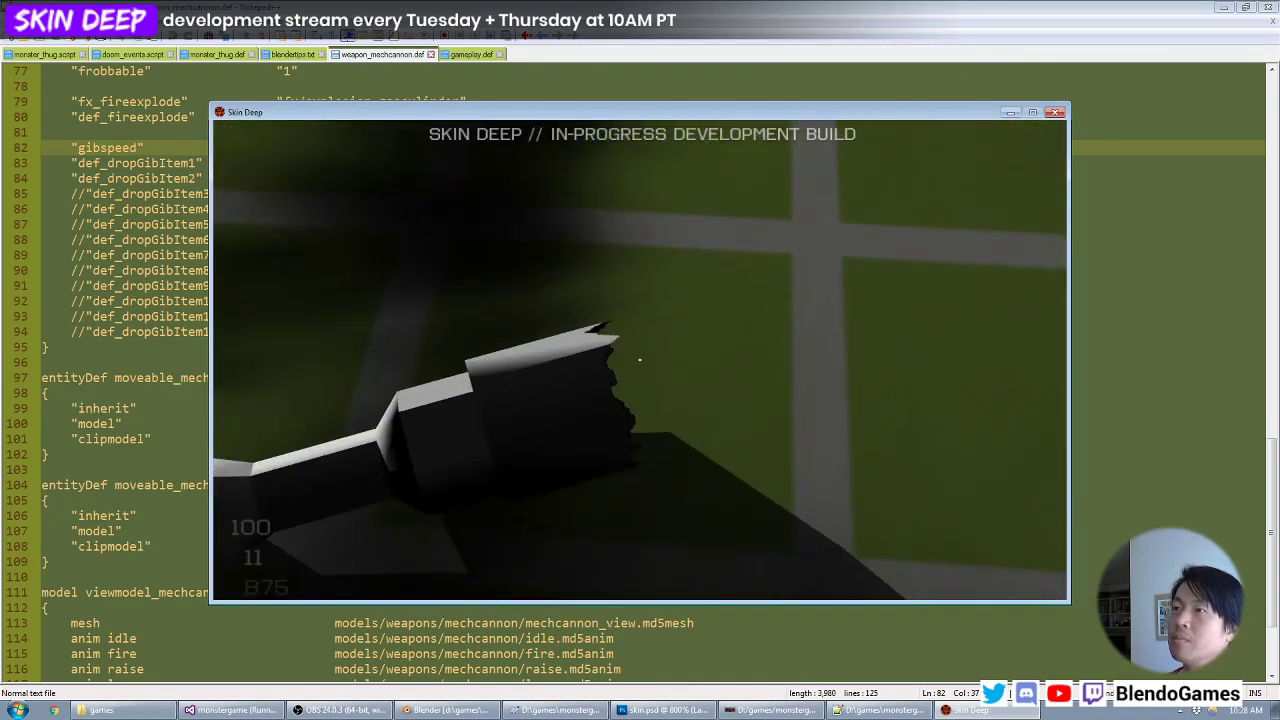
# Examine the mech cannon's barrel debris up close, including its torn end, and compare it with the drum.
pyautogui.press('s')
pyautogui.press('a')
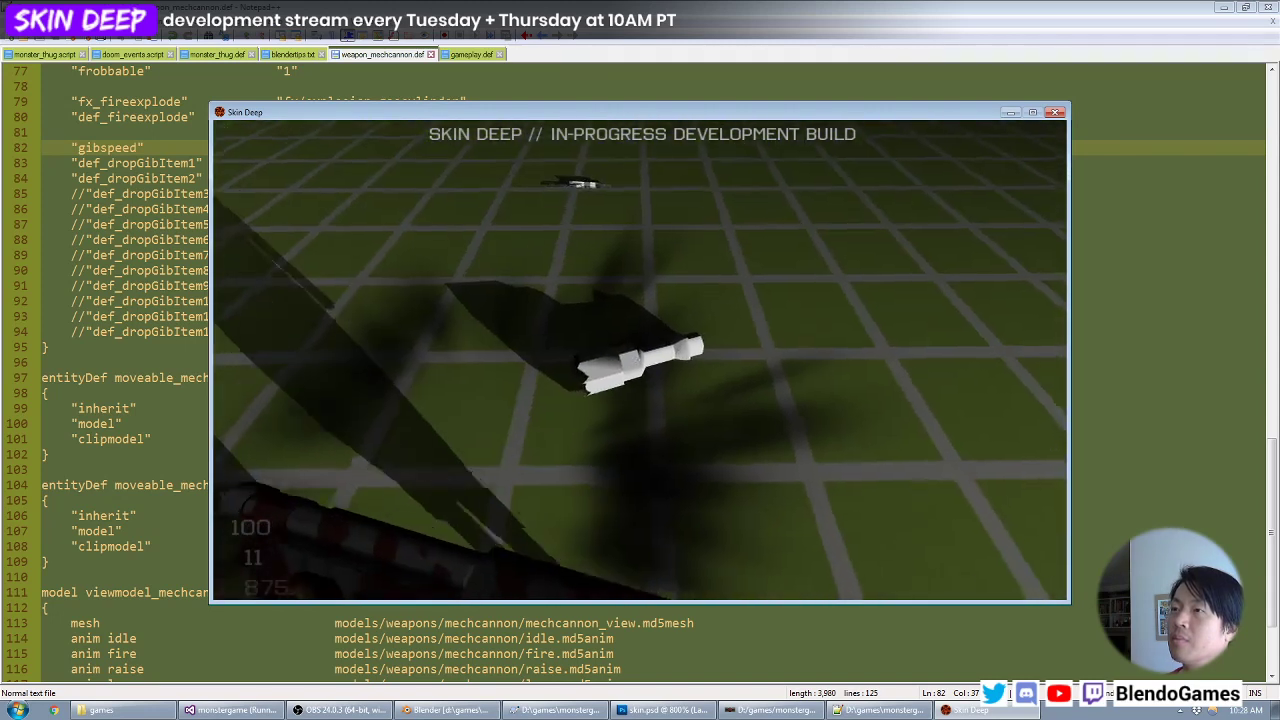
pyautogui.press('w')
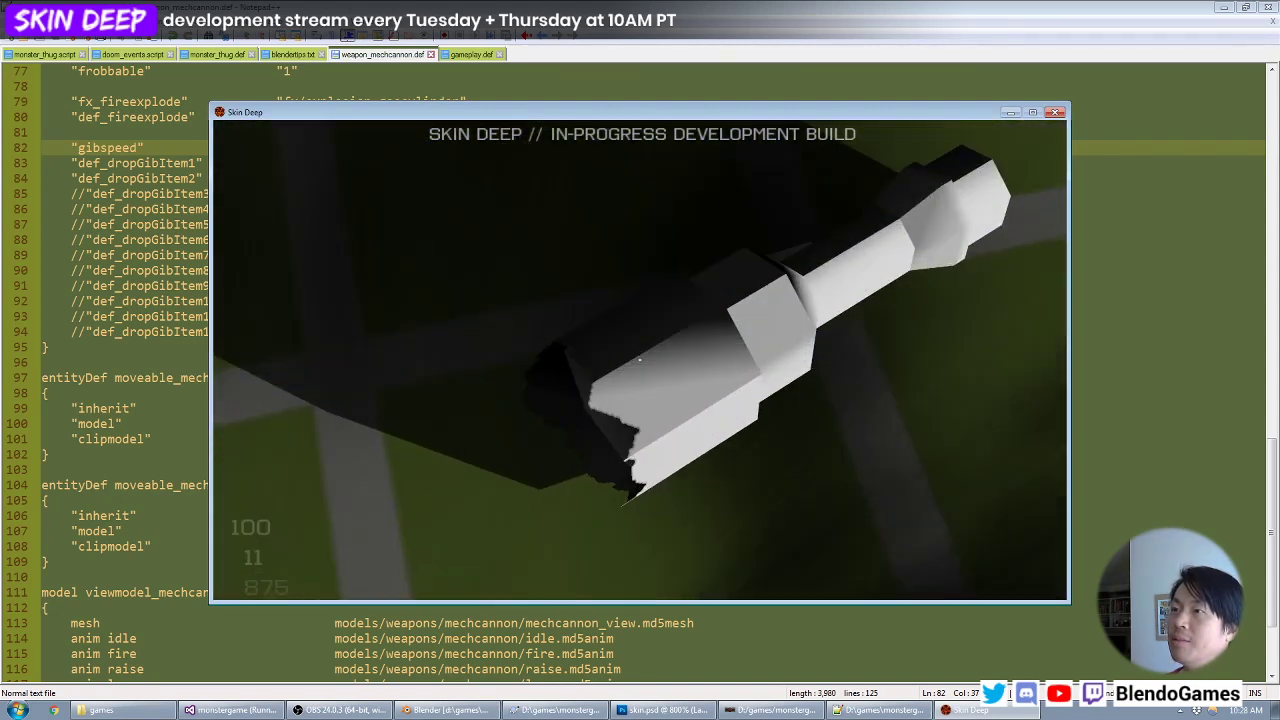
pyautogui.press('s')
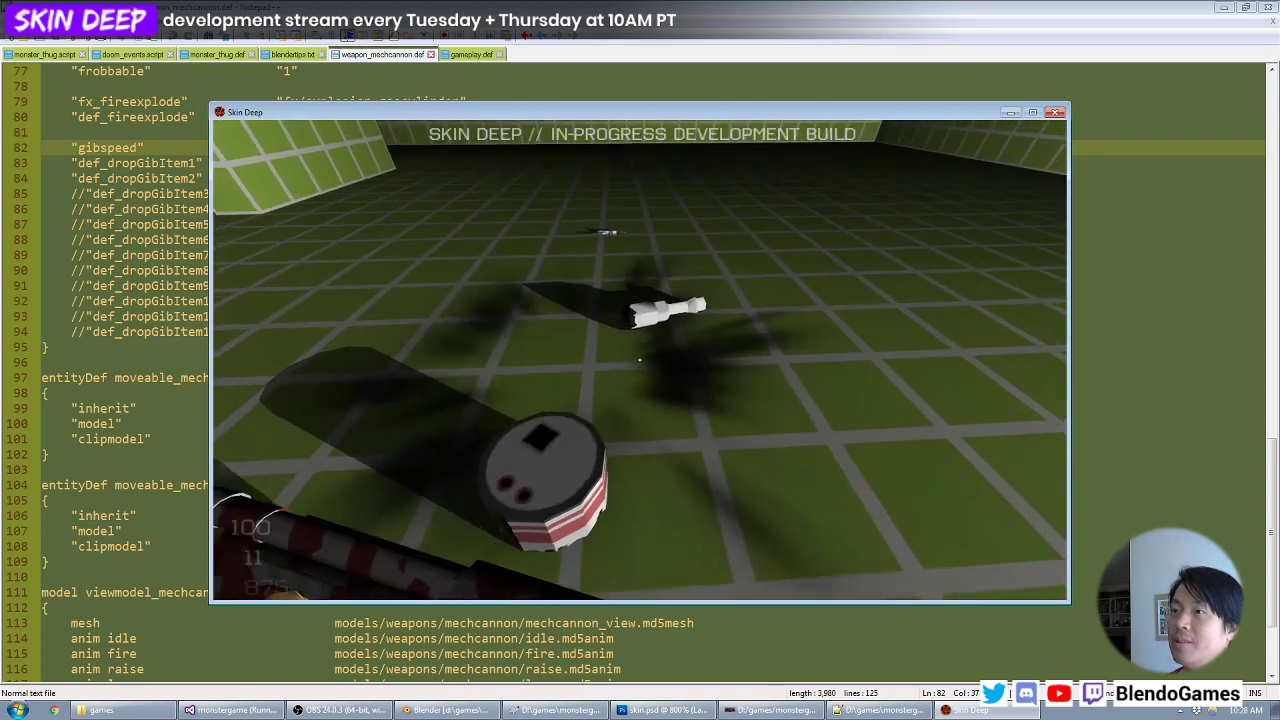
pyautogui.press('w')
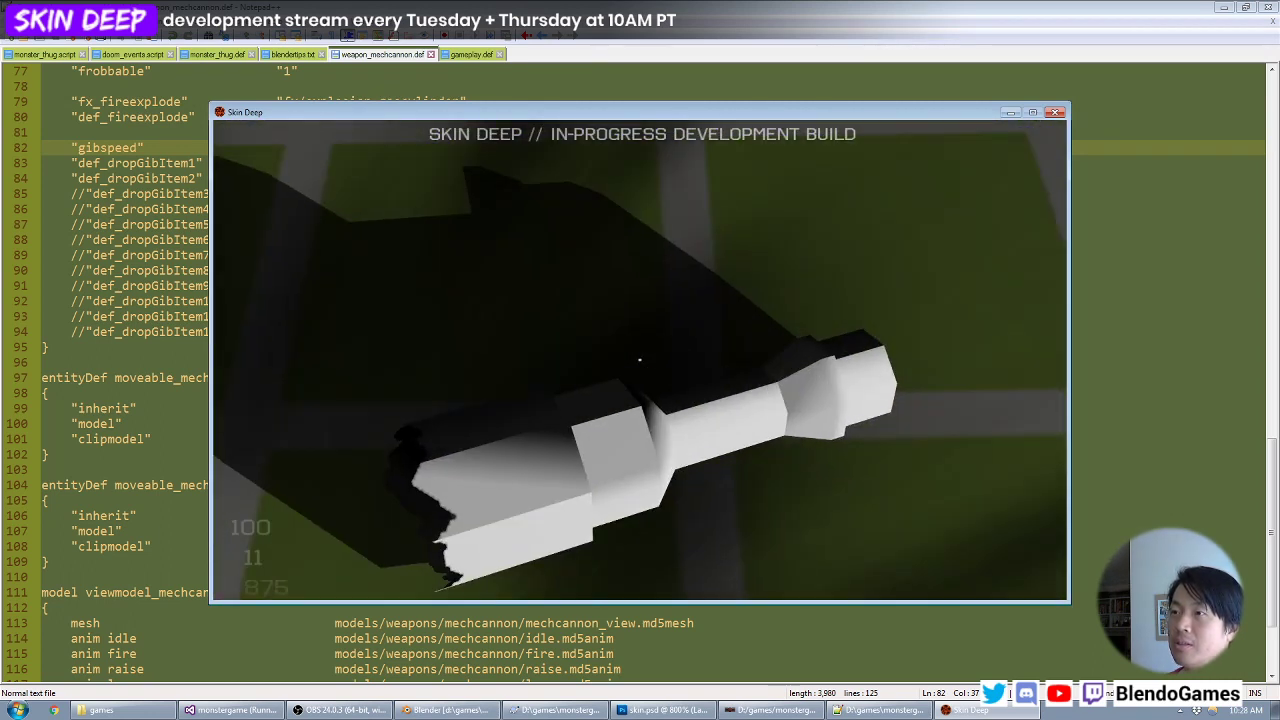
pyautogui.press('s')
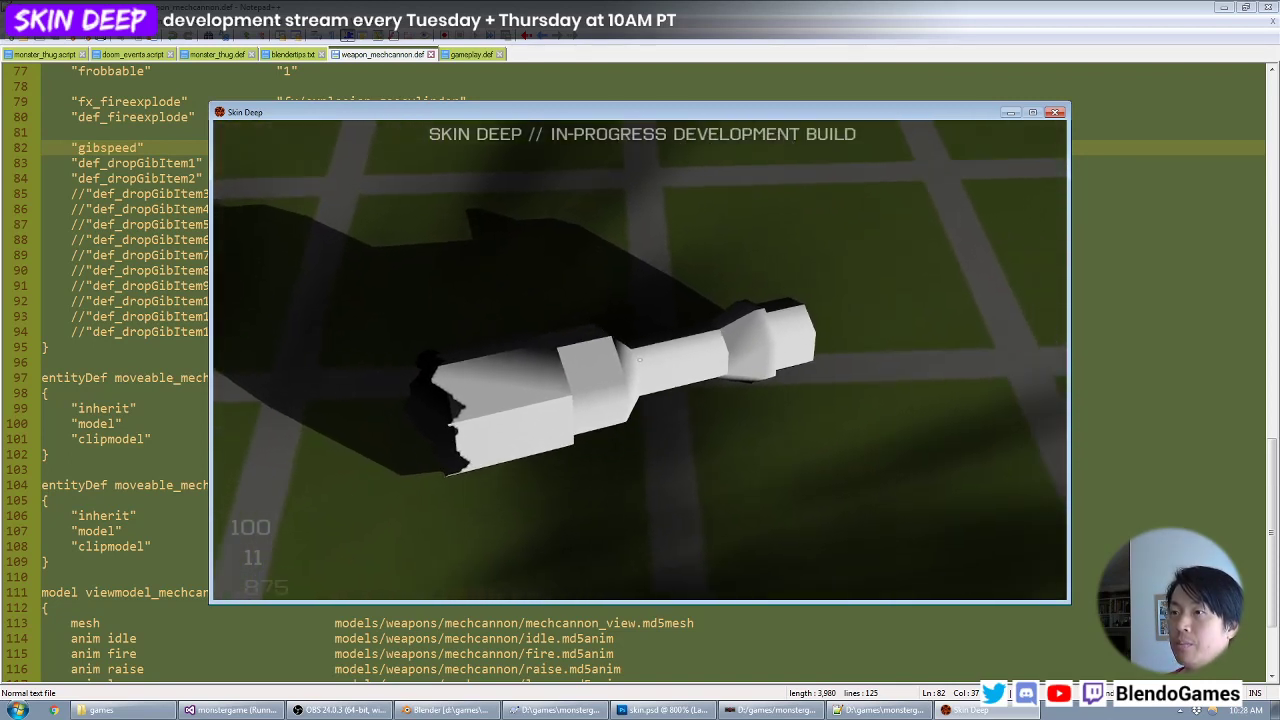
pyautogui.press('z')
pyautogui.press('z')
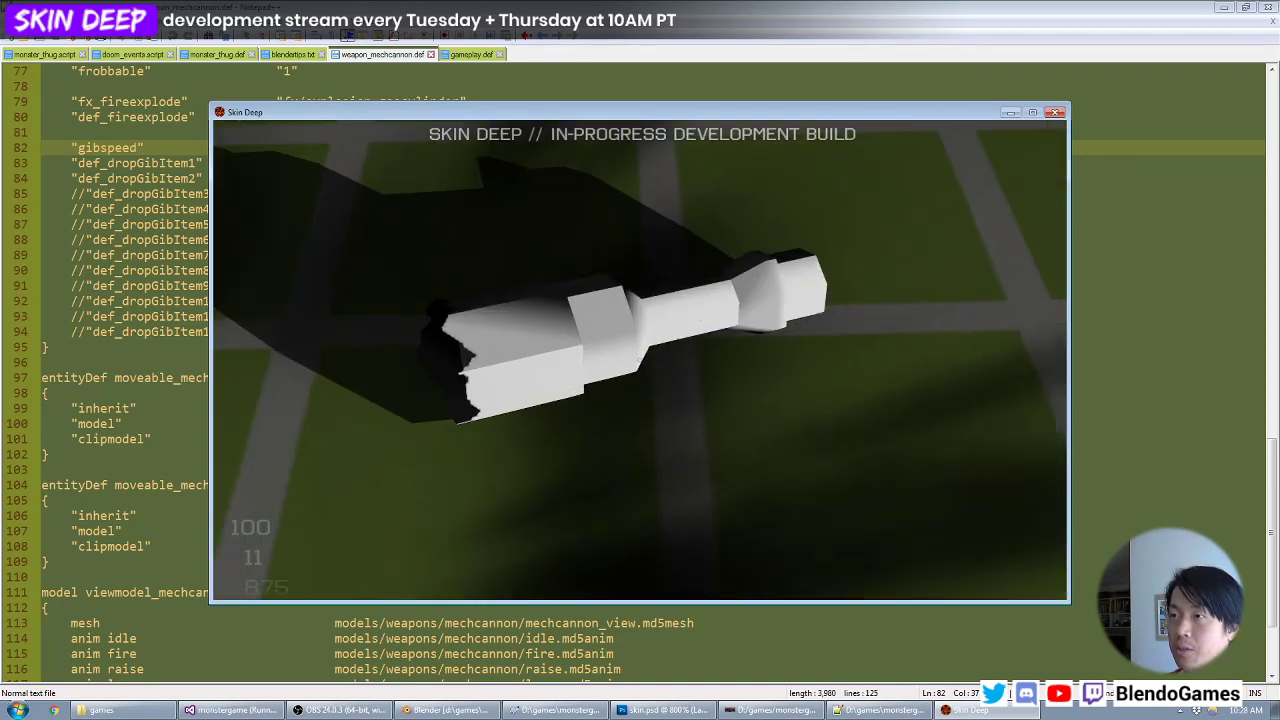
pyautogui.press('w')
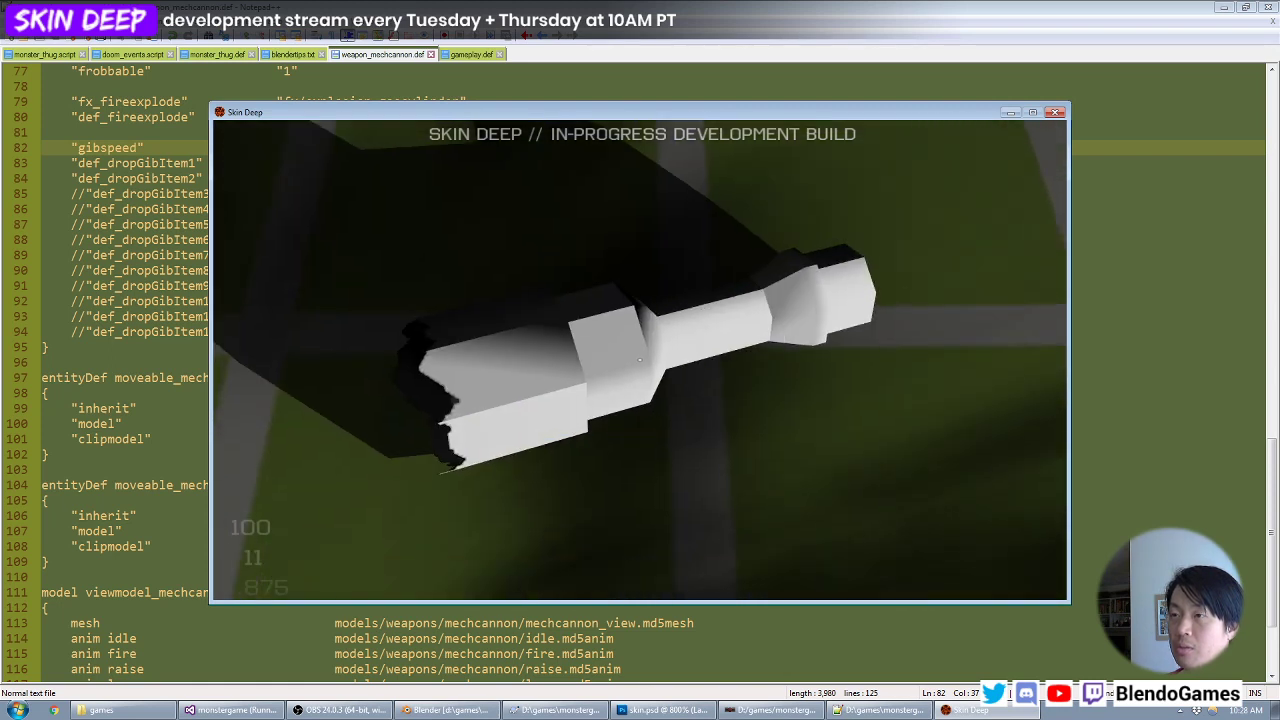
pyautogui.press('z')
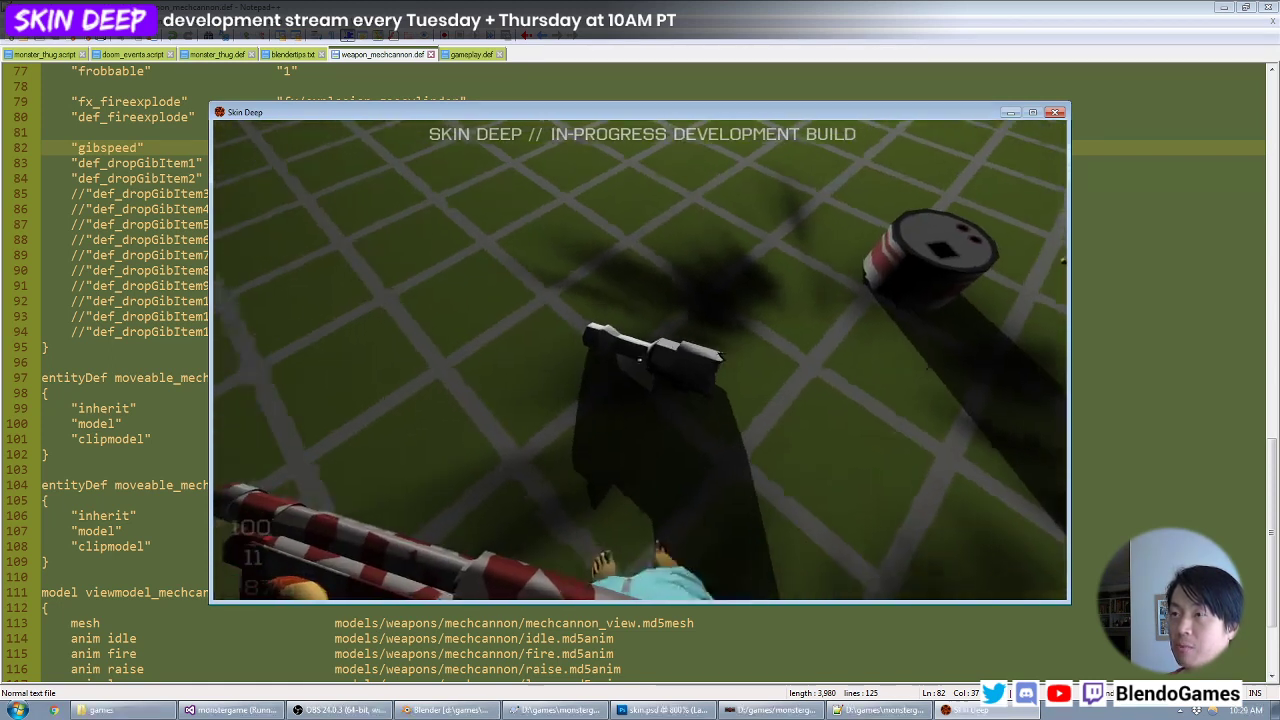
pyautogui.click(640, 360)
pyautogui.press('a')
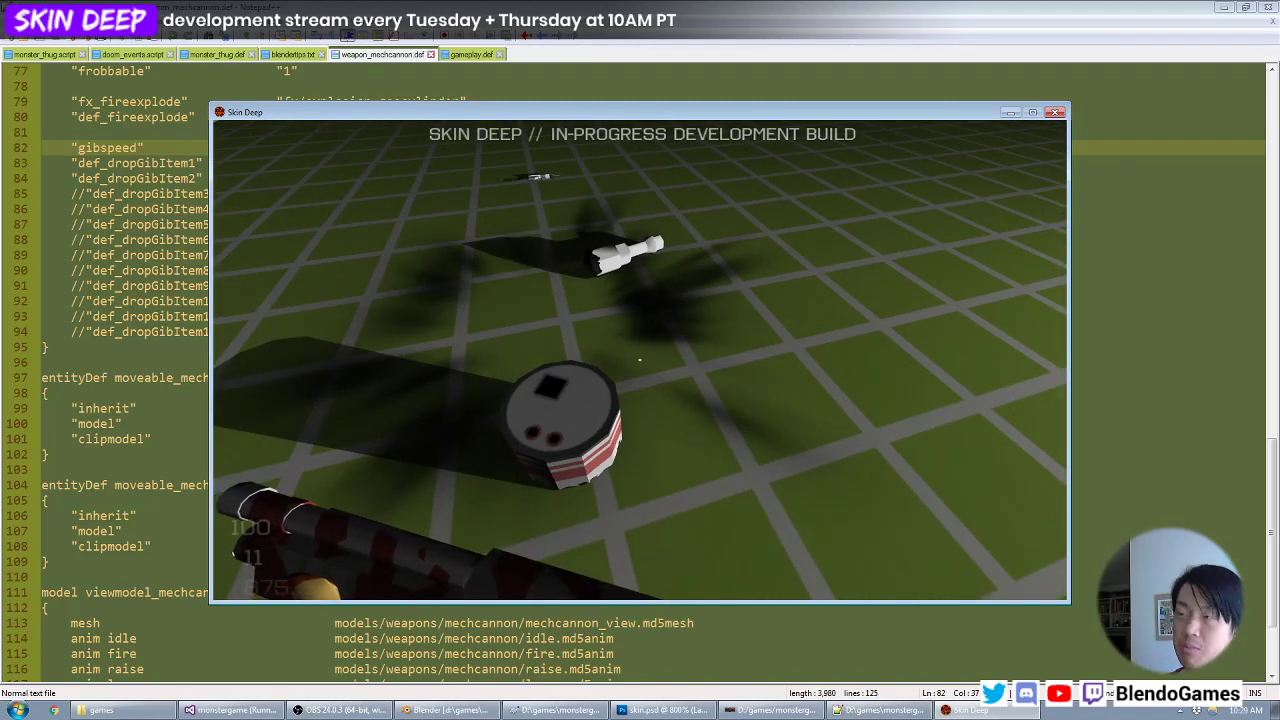
# Switch to weapon_mechcannon.def and uncomment the def_dropGibItem3, def_dropGibItem4 and def_dropGibItem5 lines.
pyautogui.press('`')
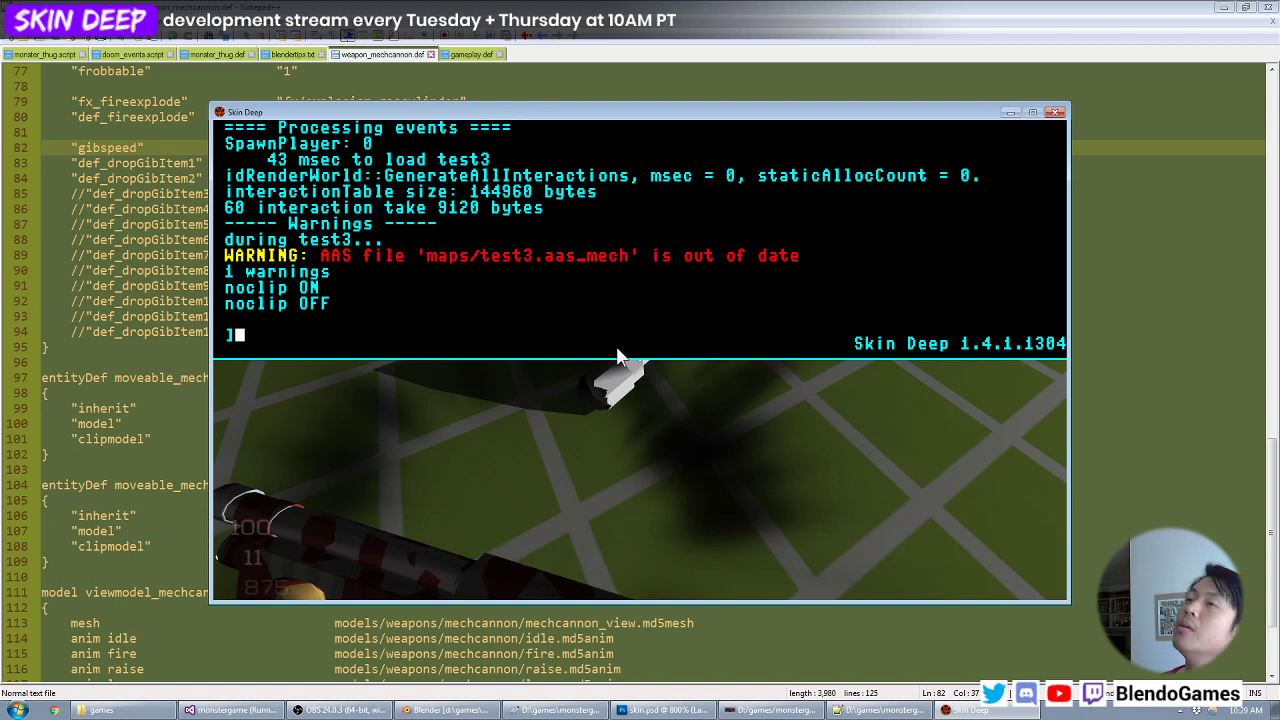
pyautogui.click(155, 196)
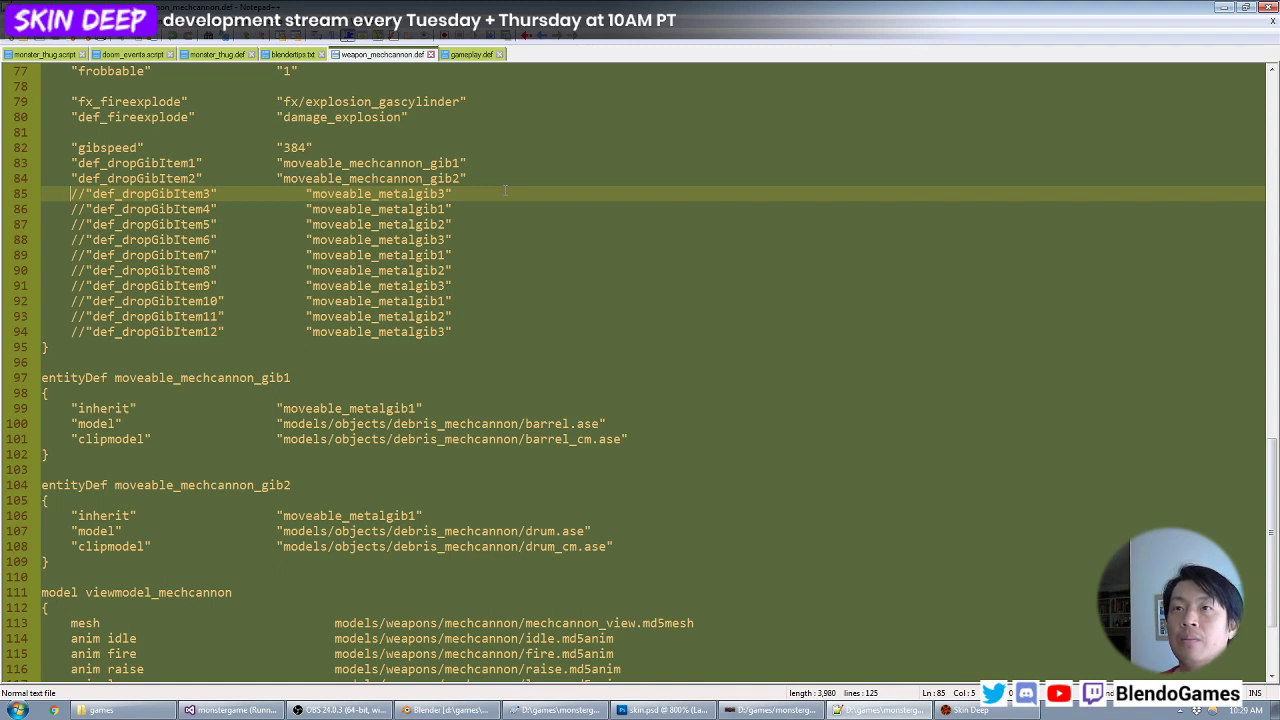
pyautogui.press('Down')
pyautogui.press('Down')
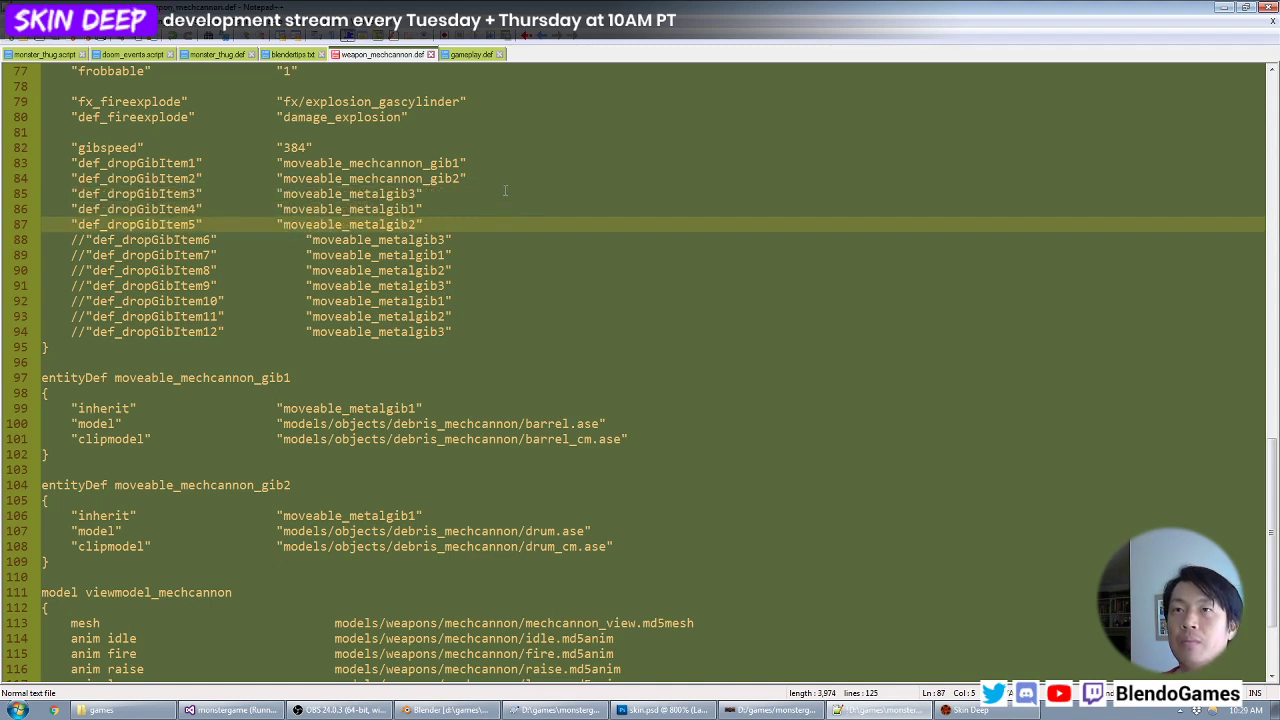
# Delete the commented-out def_dropGibItem6 to def_dropGibItem12 lines from weapon_mechcannon.def and save the file.
pyautogui.press('Down')
pyautogui.hotkey('shift', 'Down')
pyautogui.hotkey('shift', 'Down')
pyautogui.hotkey('shift', 'Down')
pyautogui.hotkey('shift', 'Down')
pyautogui.hotkey('shift', 'Down')
pyautogui.hotkey('shift', 'Down')
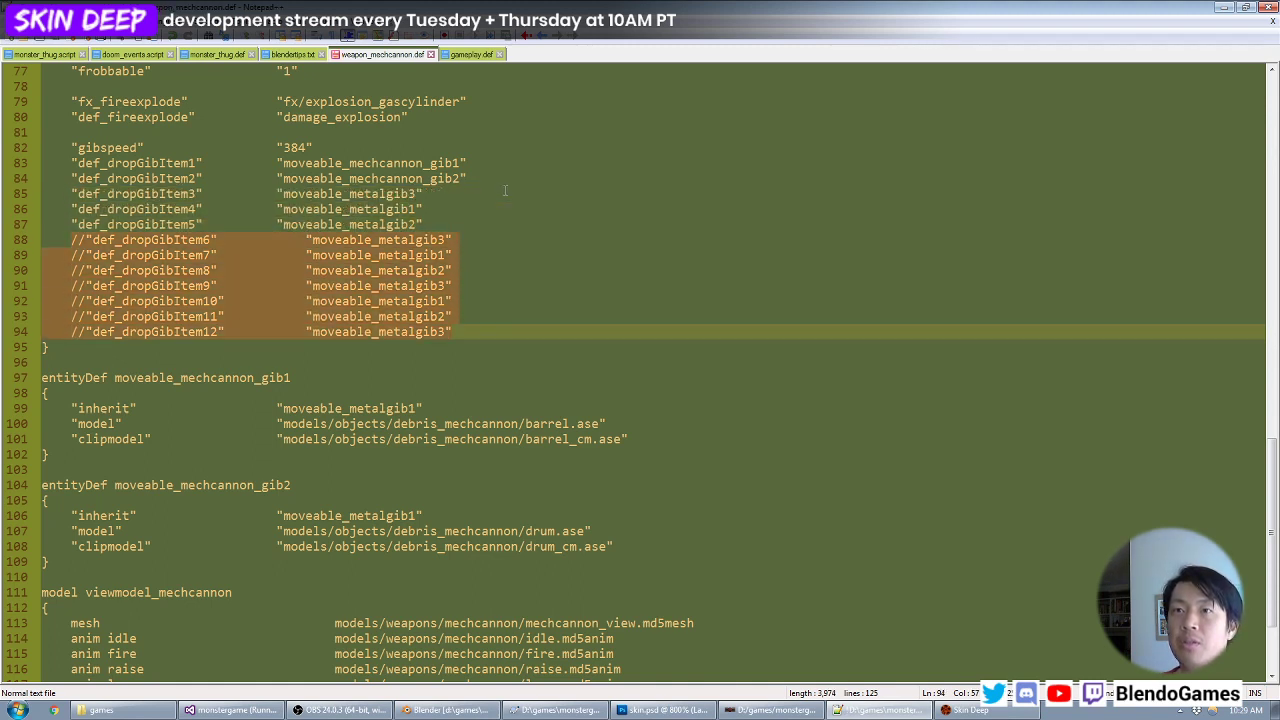
pyautogui.press('Delete')
pyautogui.press('Delete')
pyautogui.press('Up')
# Reload the test3 map in the game, shoot the mech cannon, and inspect the debris with the added metal gibs.
pyautogui.hotkey('alt', 'Tab')
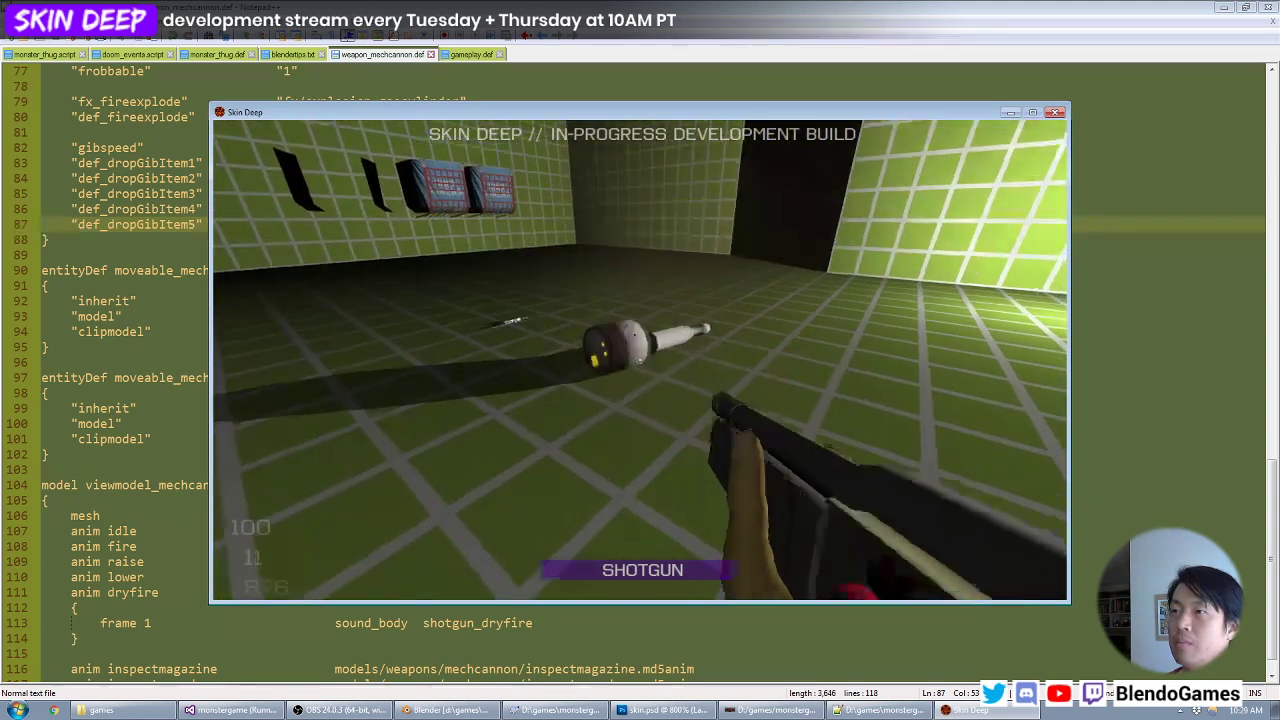
pyautogui.click(640, 360)
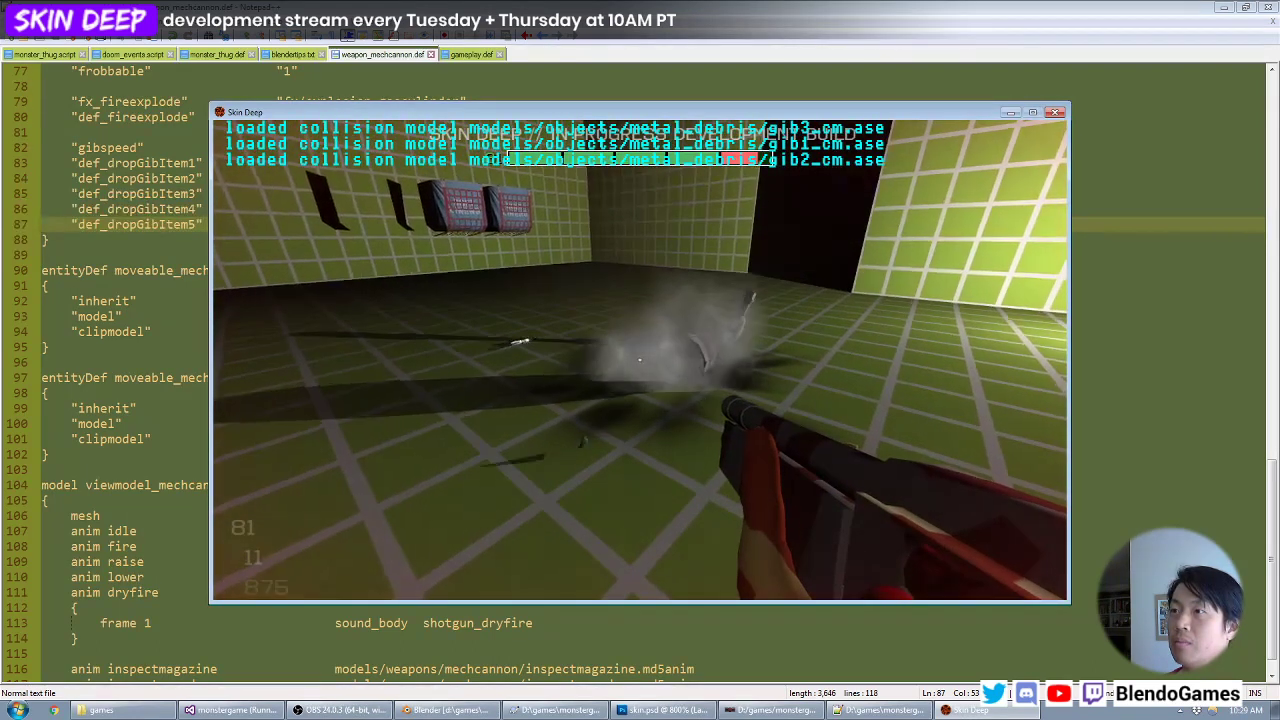
pyautogui.press('w')
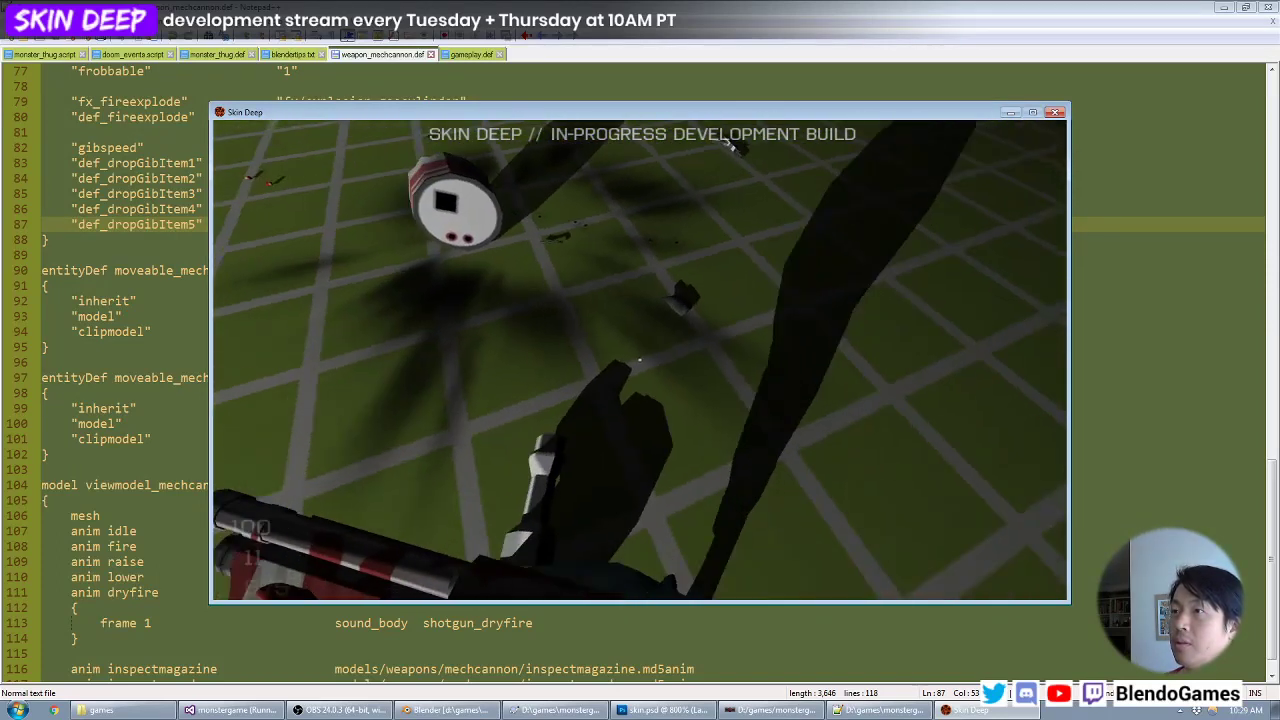
pyautogui.press('`')
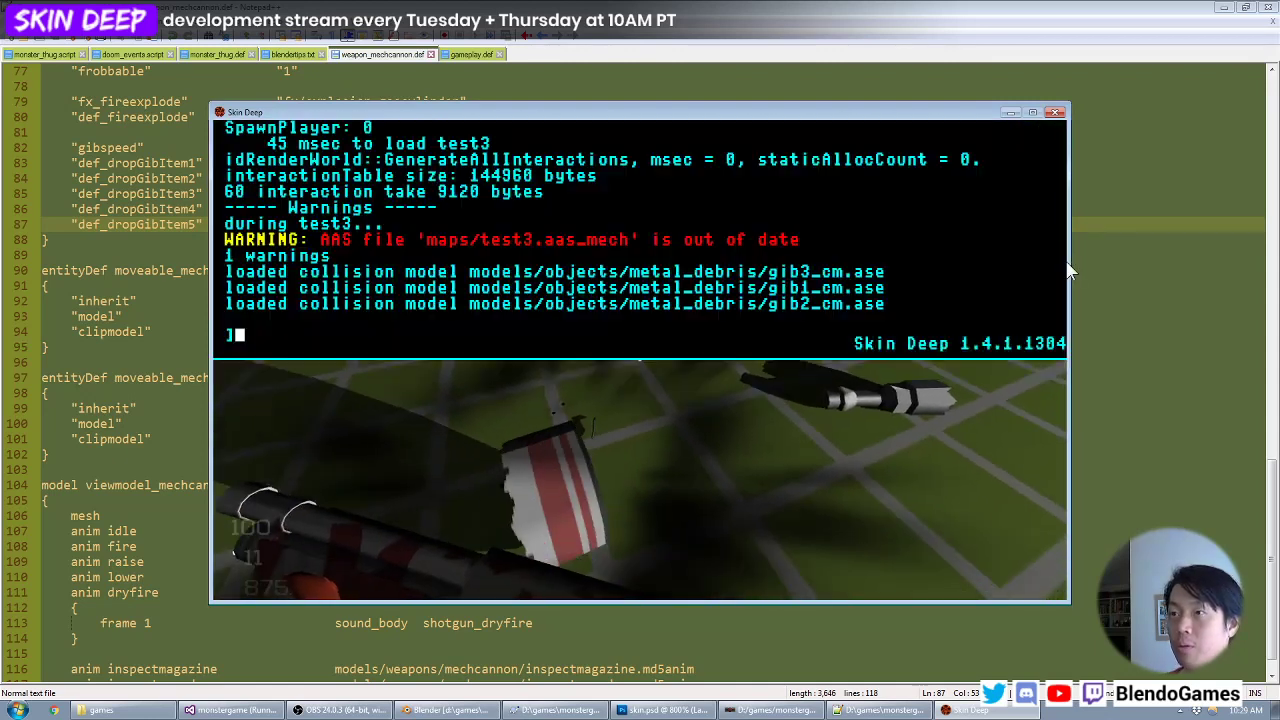
# Set def_dropGibItem3, 4 and 5 in weapon_mechcannon.def to moveable_metalgib1, moveable_metalgib2 and moveable_metalgib3, and save.
pyautogui.hotkey('alt', 'Tab')
pyautogui.press('Up')
pyautogui.press('Up')
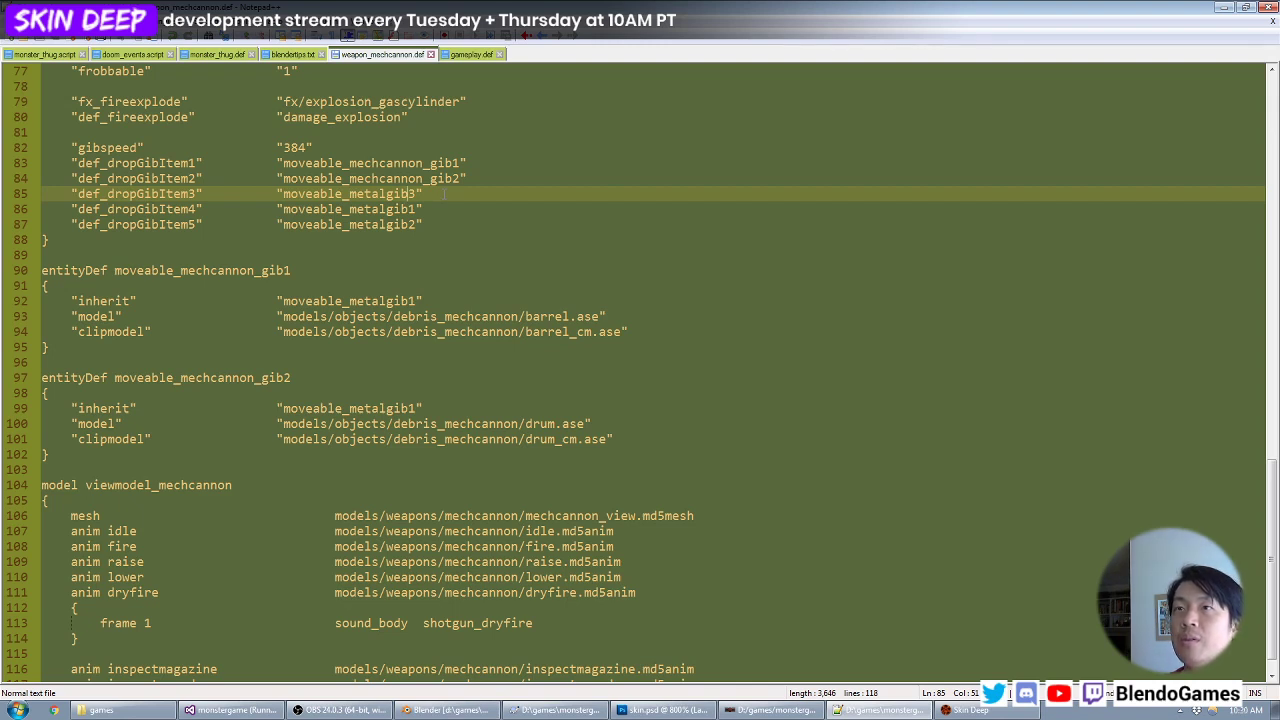
pyautogui.write('1')
pyautogui.press('Down')
pyautogui.press('BackSpace')
pyautogui.write('2')
pyautogui.press('Down')
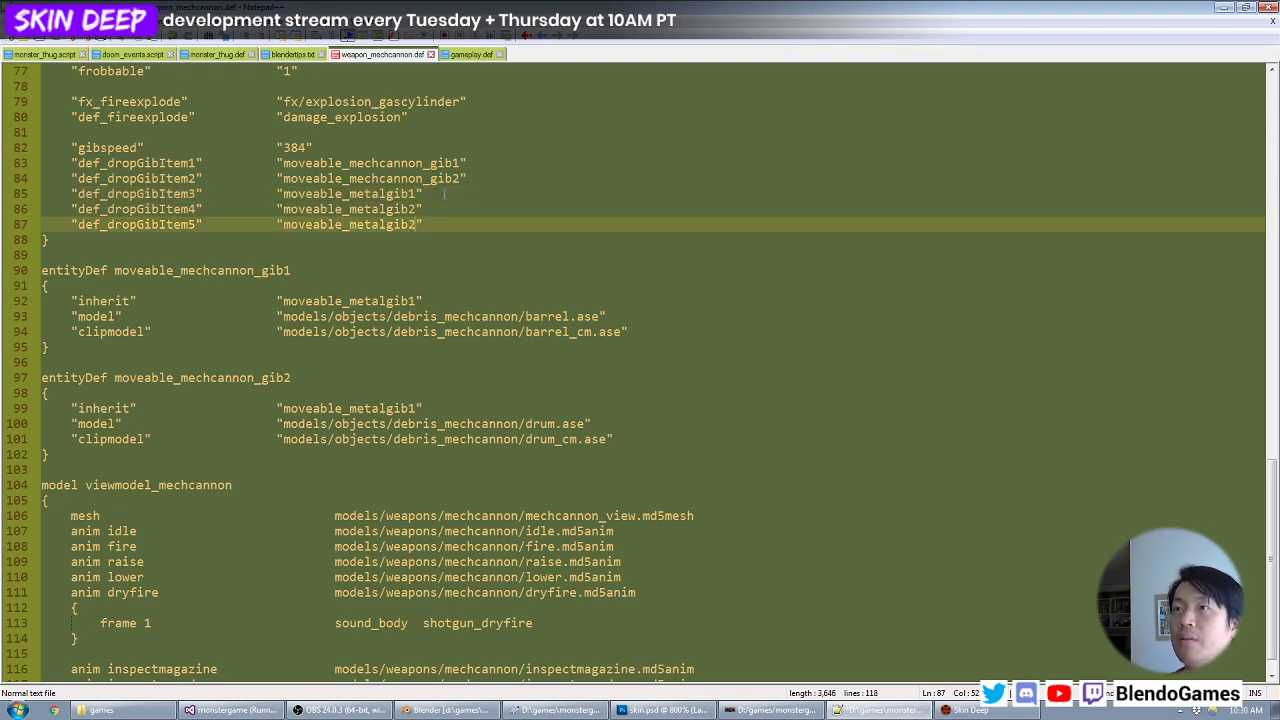
pyautogui.press('BackSpace')
pyautogui.write('3')
pyautogui.press('Up')
pyautogui.press('Up')
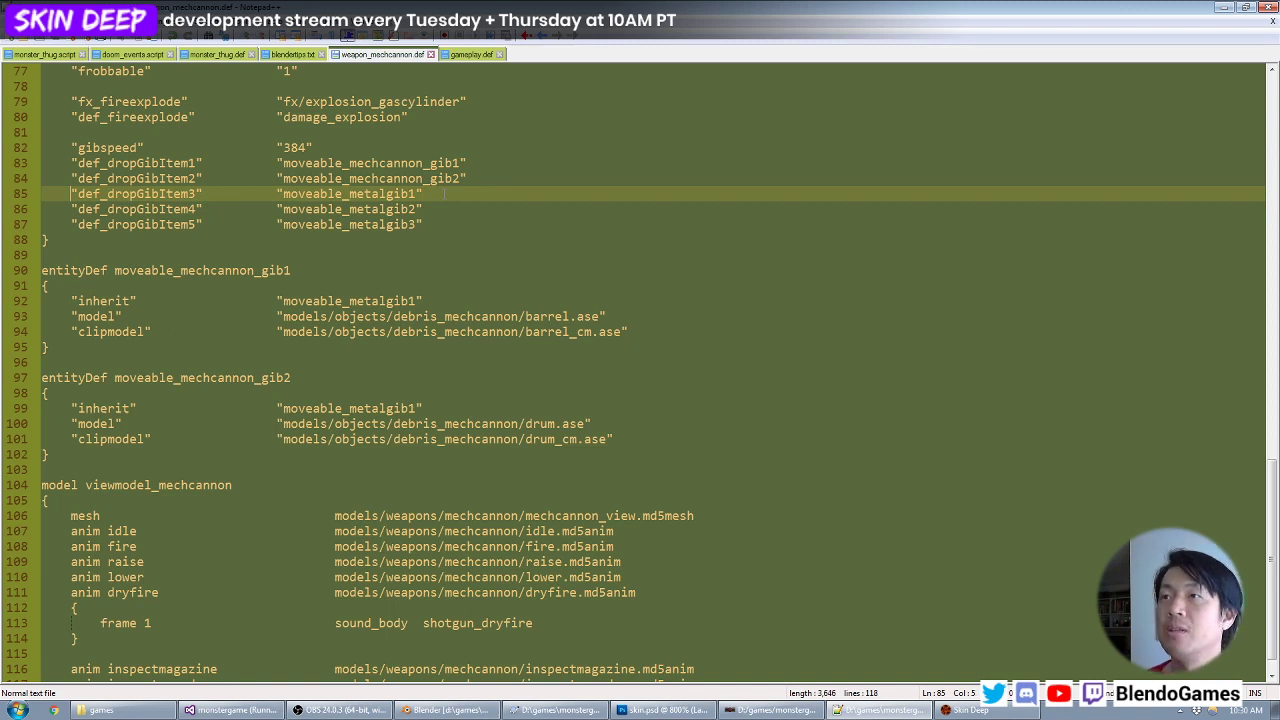
# Look over the mech cannon debris in the game and return to the gib list in weapon_mechcannon.def.
pyautogui.hotkey('alt', 'Tab')
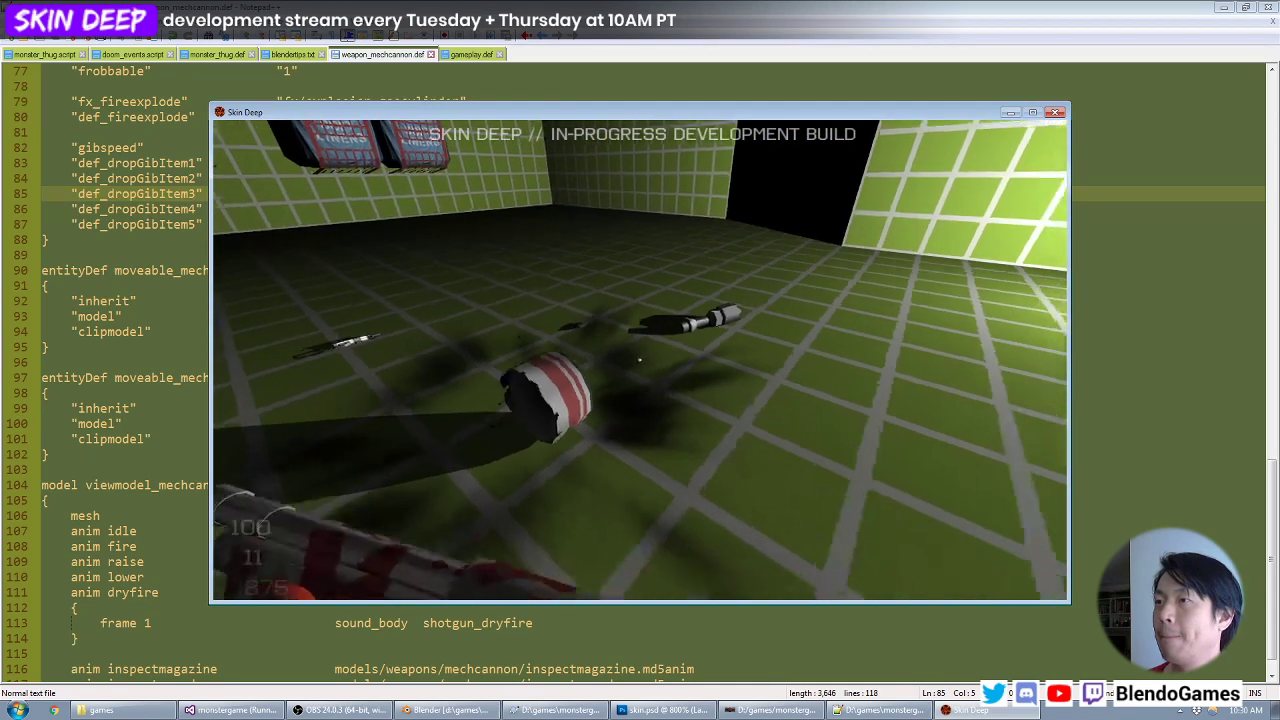
pyautogui.press('`')
pyautogui.hotkey('alt', 'Tab')
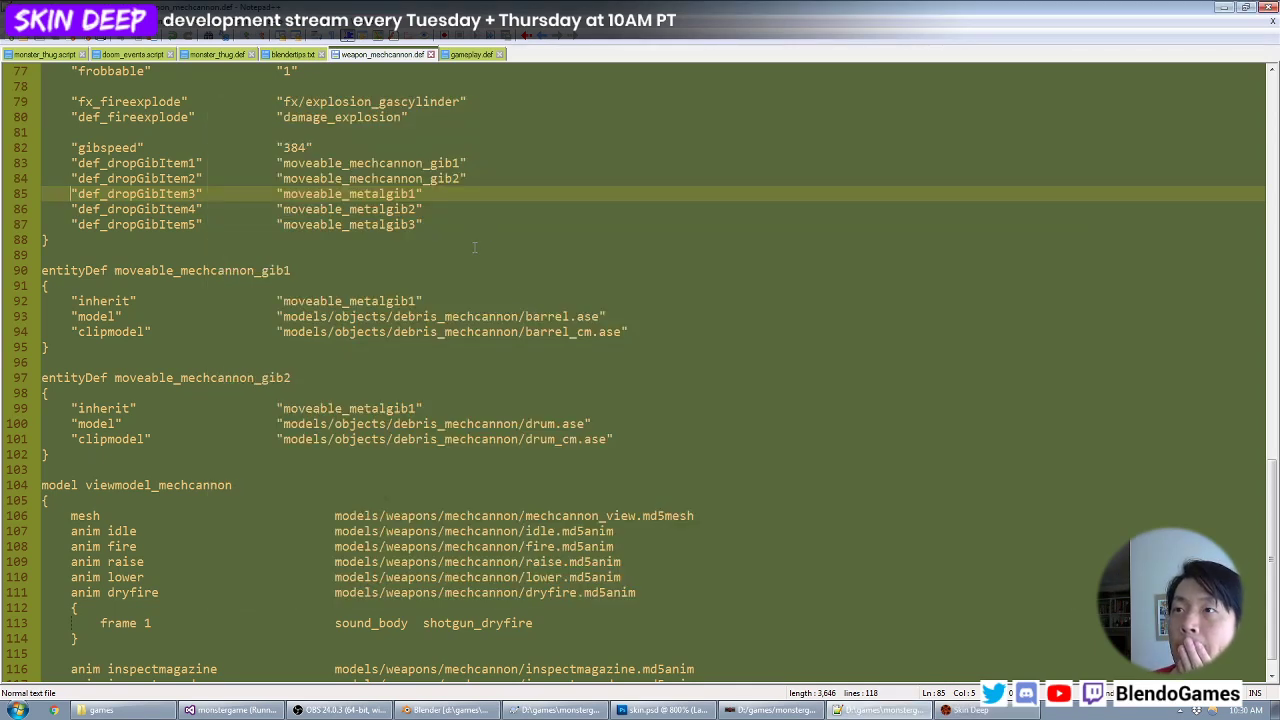
pyautogui.click(461, 224)
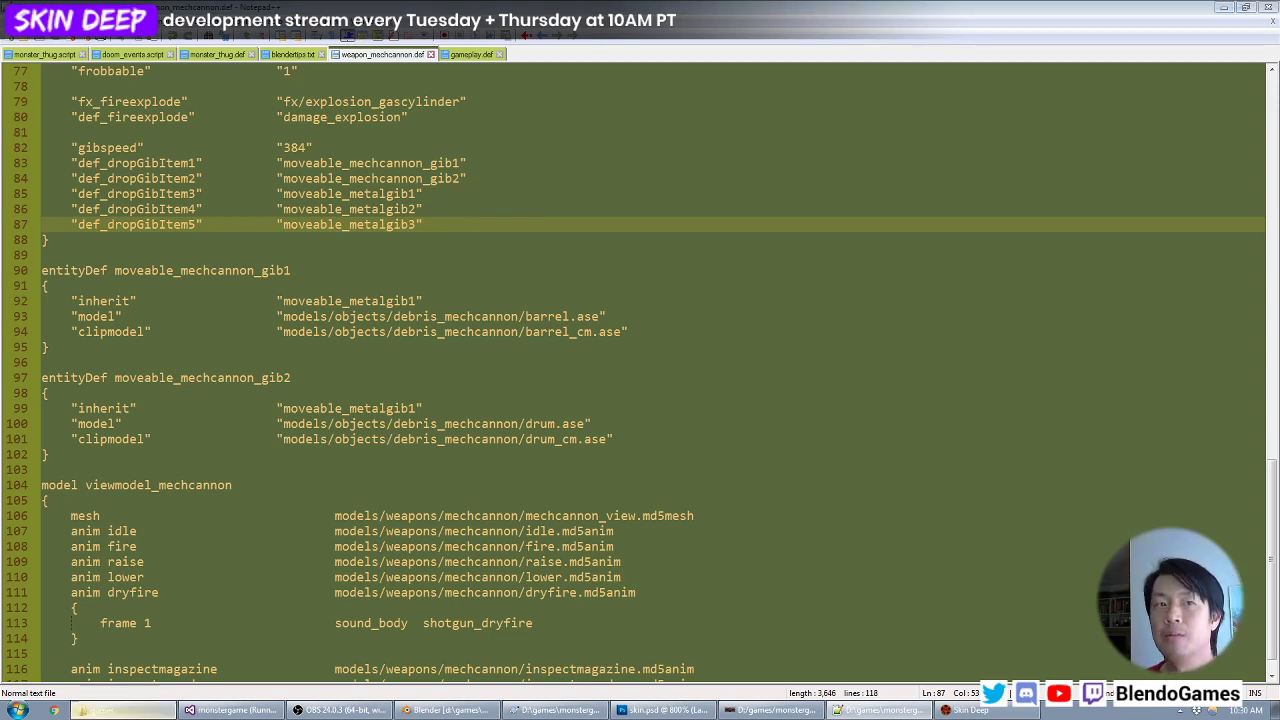
# Open an SVN commit for the monstergame folder and include the unversioned barrel_cm and drum_cm .ase and .blend files.
pyautogui.click(100, 710)
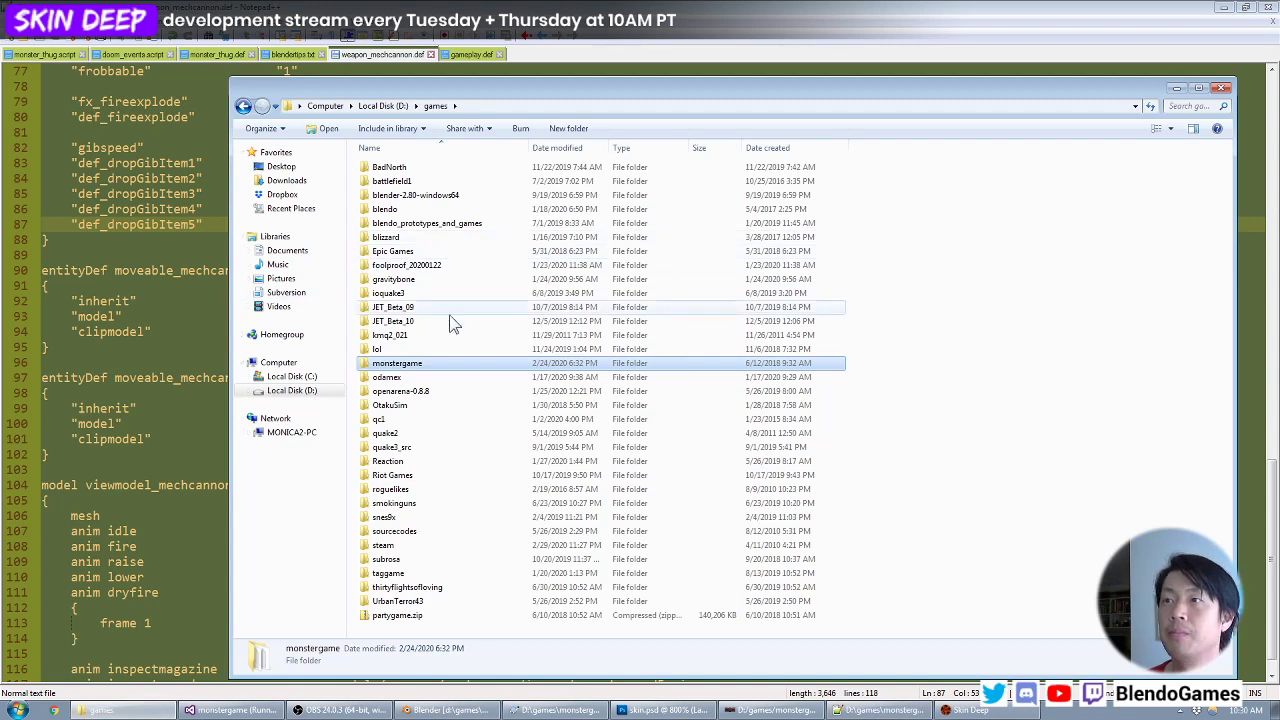
pyautogui.rightClick(424, 366)
pyautogui.click(470, 182)
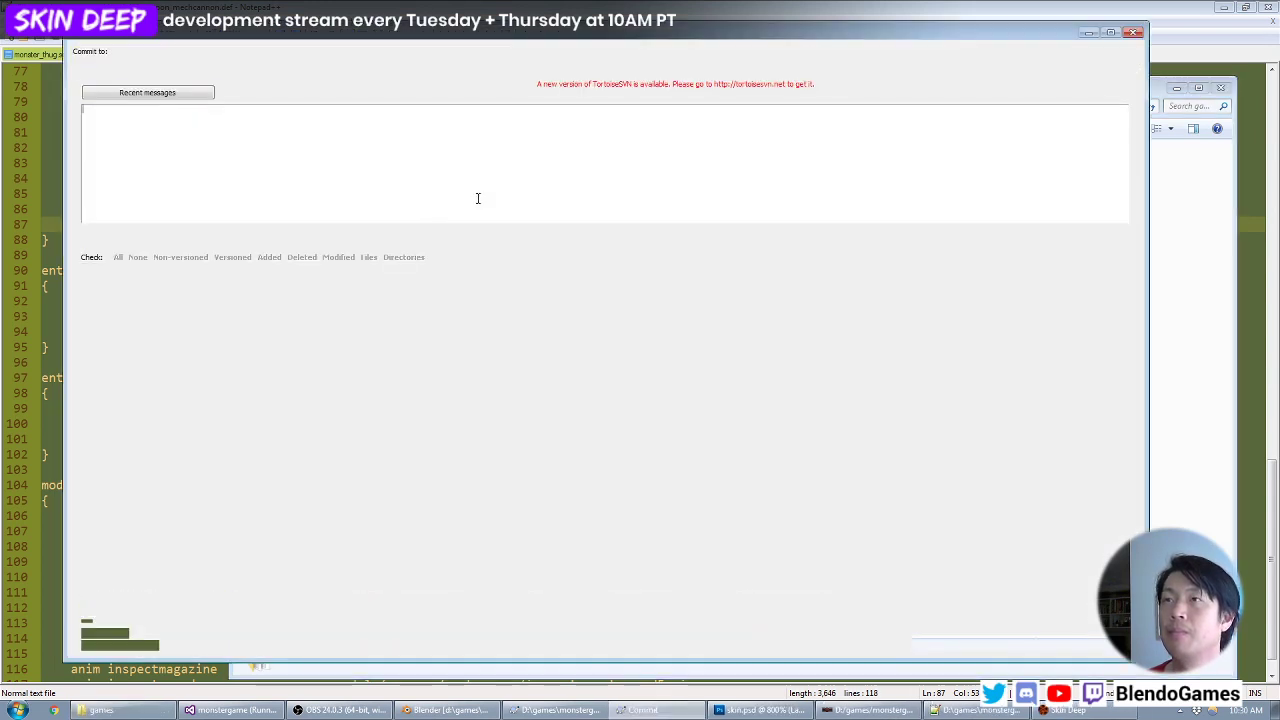
pyautogui.moveTo(209, 316); pyautogui.dragTo(214, 343)
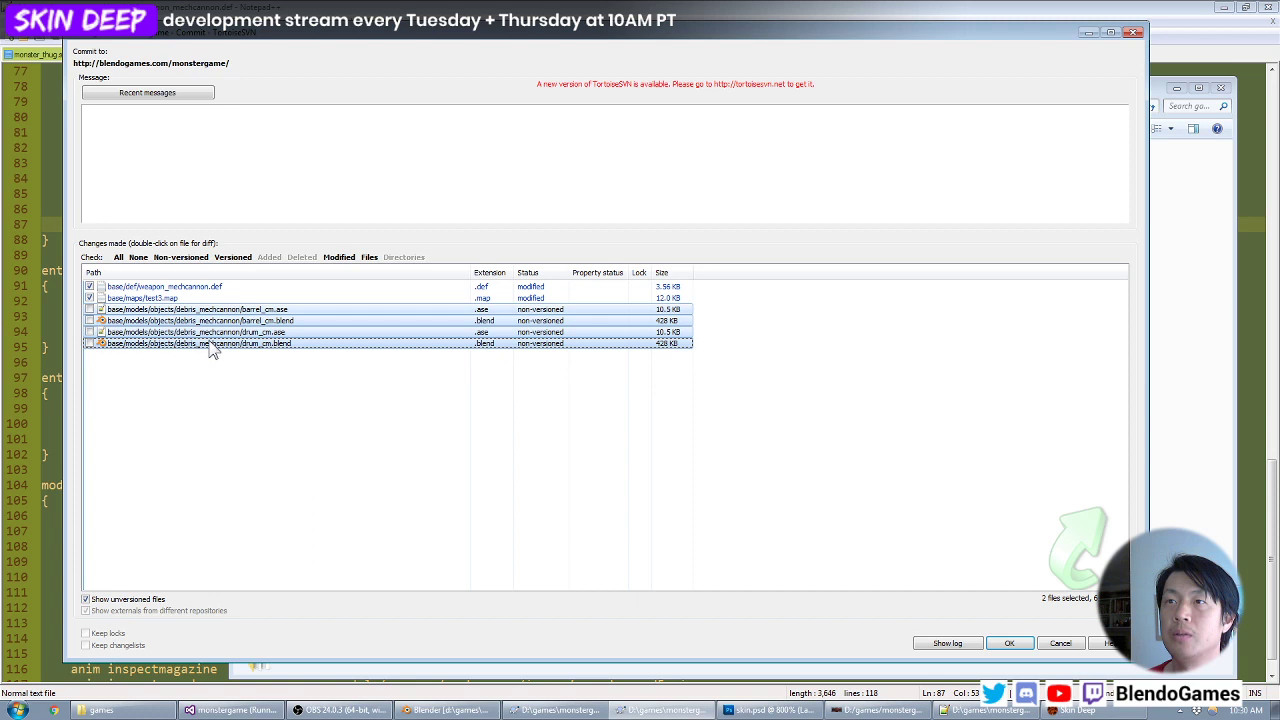
pyautogui.press('space')
# Commit the checked files to SVN with the message "hooked up mechcannon debris" and dismiss the finished report.
pyautogui.click(377, 151)
pyautogui.write('added')
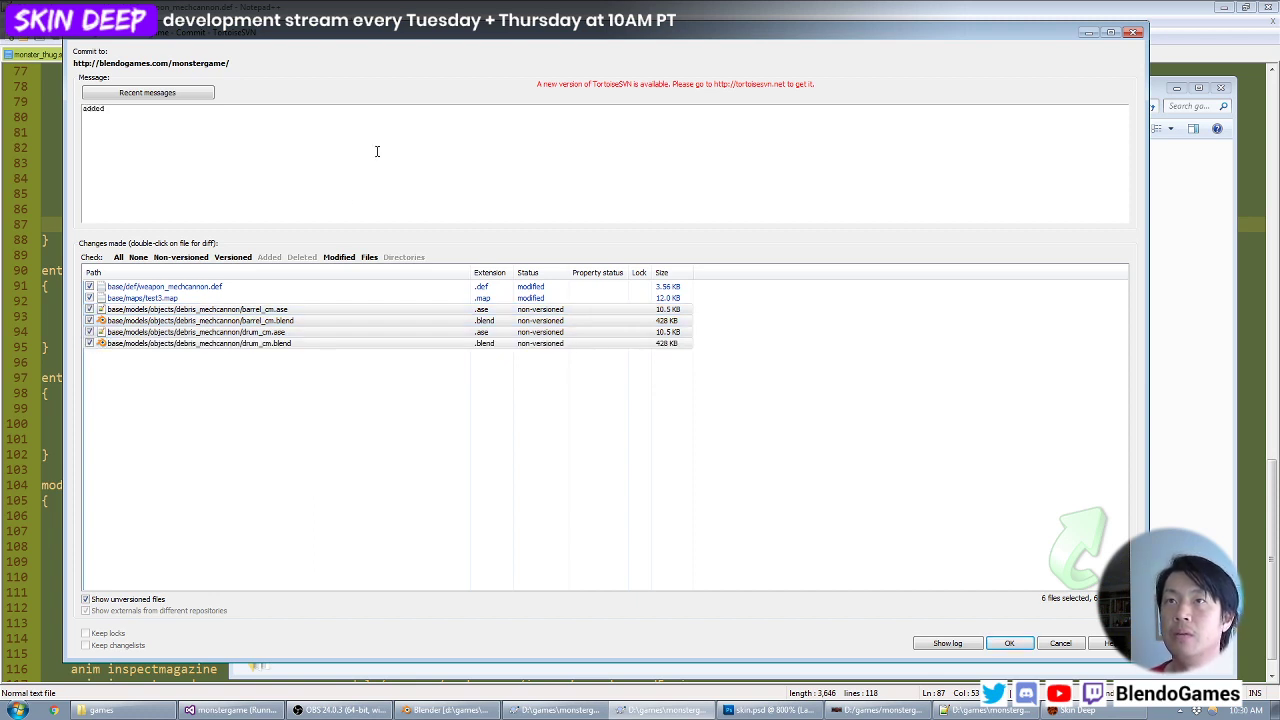
pyautogui.press('BackSpace')
pyautogui.press('BackSpace')
pyautogui.press('BackSpace')
pyautogui.press('BackSpace')
pyautogui.press('BackSpace')
pyautogui.press('BackSpace')
pyautogui.write('hooked up ')
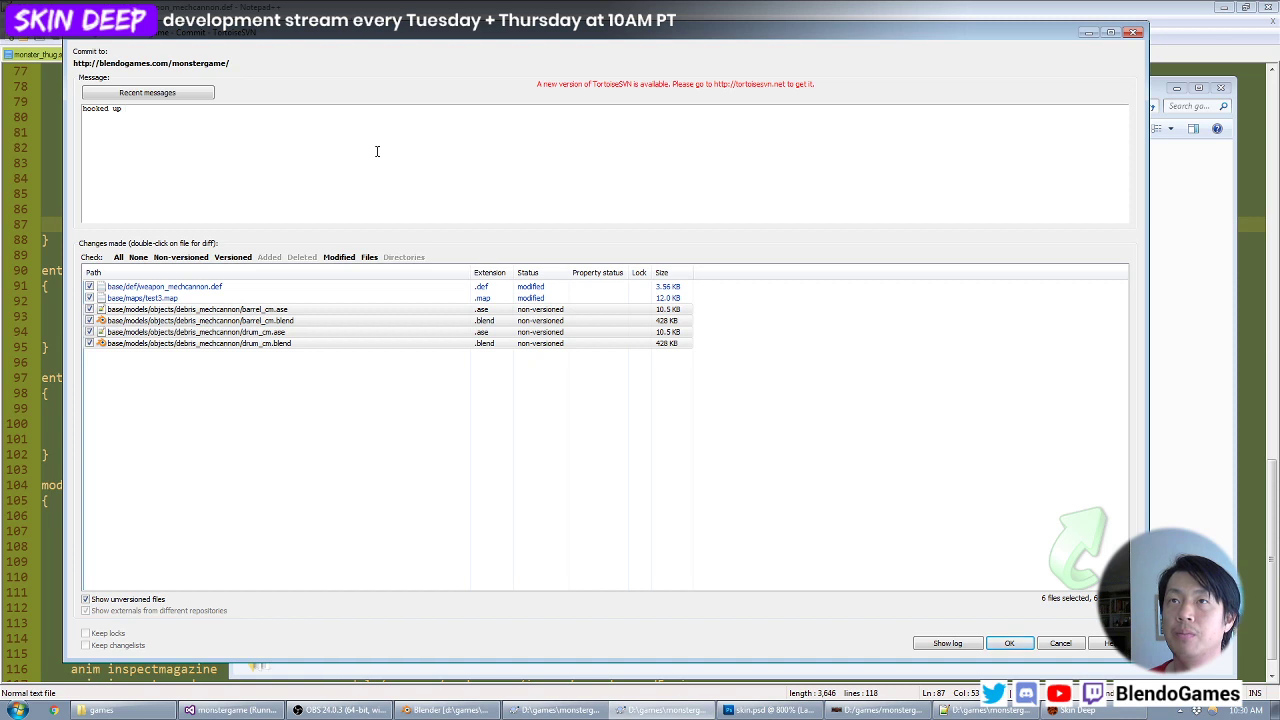
pyautogui.write('mechcannon debris')
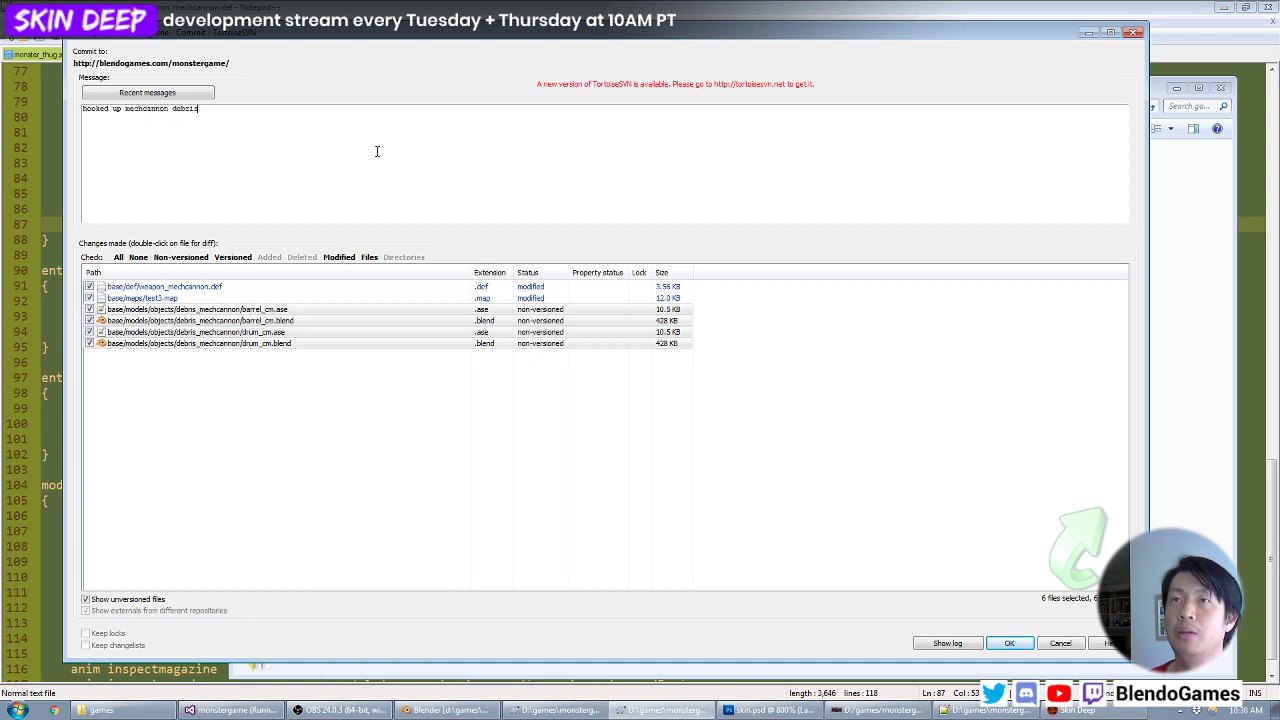
pyautogui.click(1009, 643)
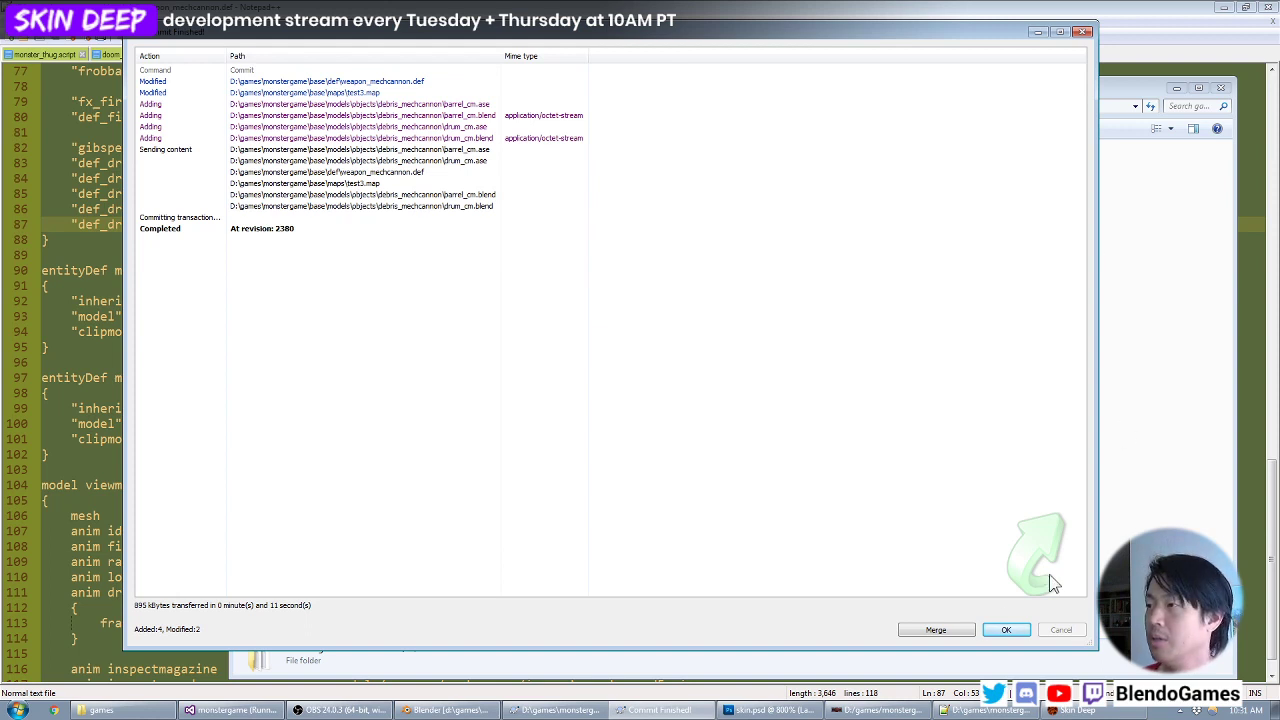
pyautogui.click(1006, 630)
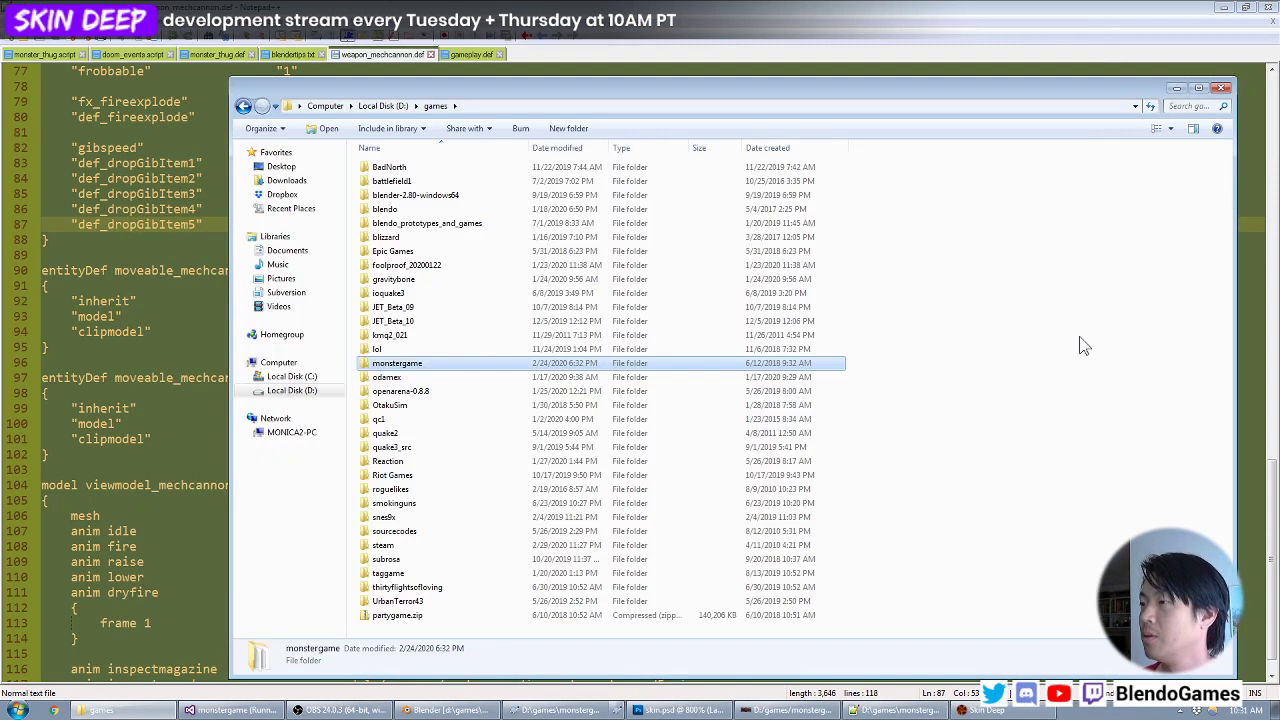
# Review the gib entries in weapon_mechcannon.def and check the game window.
pyautogui.click(786, 10)
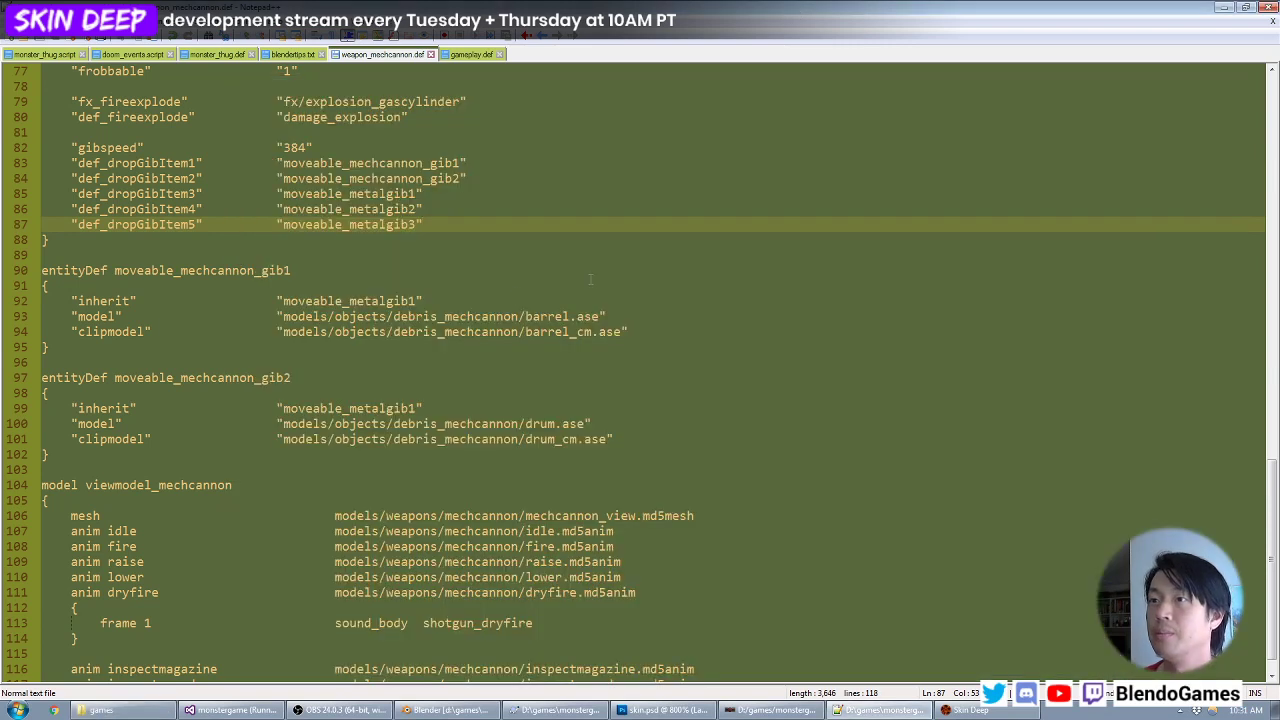
pyautogui.scroll(4, 497, 240)
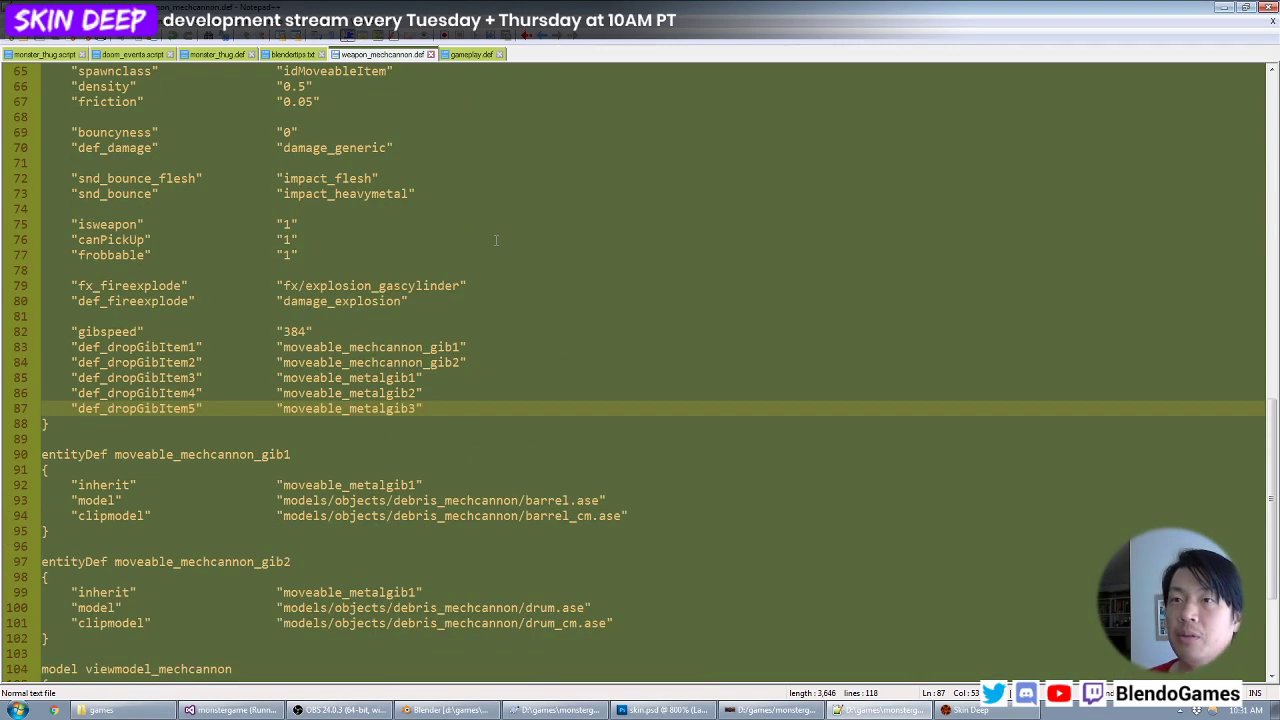
pyautogui.press('Up')
pyautogui.press('Up')
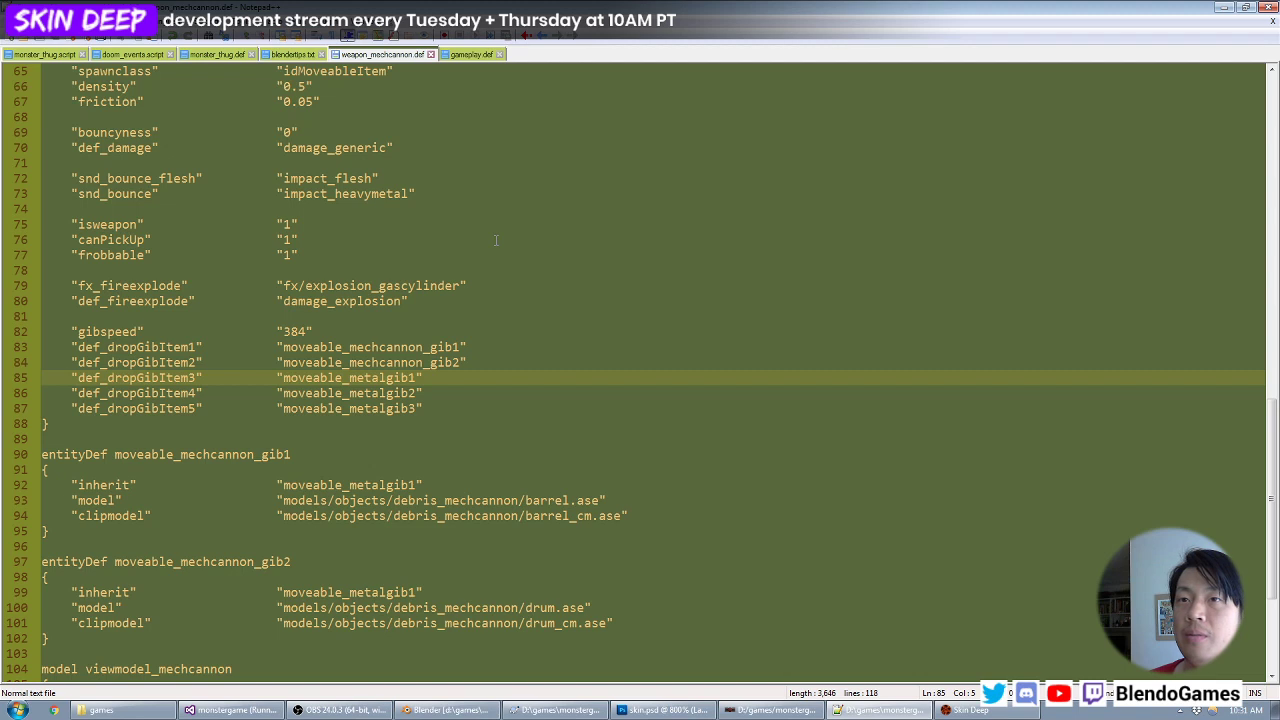
pyautogui.click(993, 711)
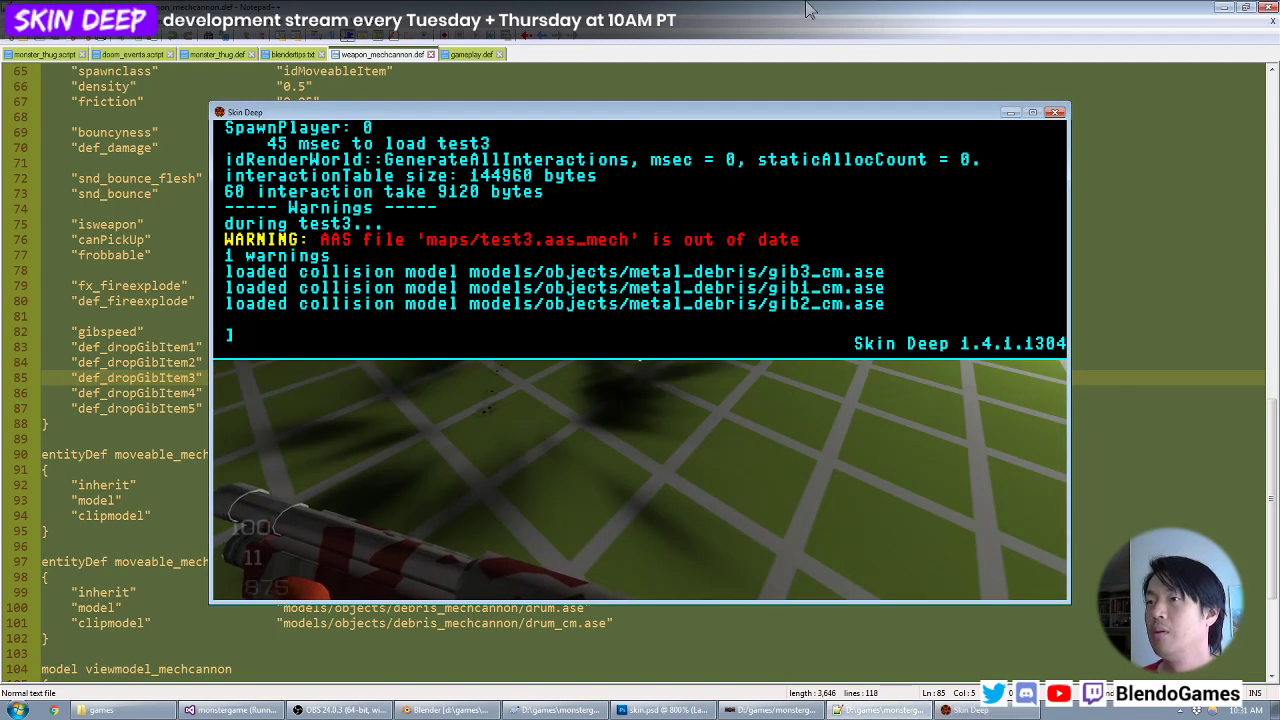
pyautogui.click(880, 710)
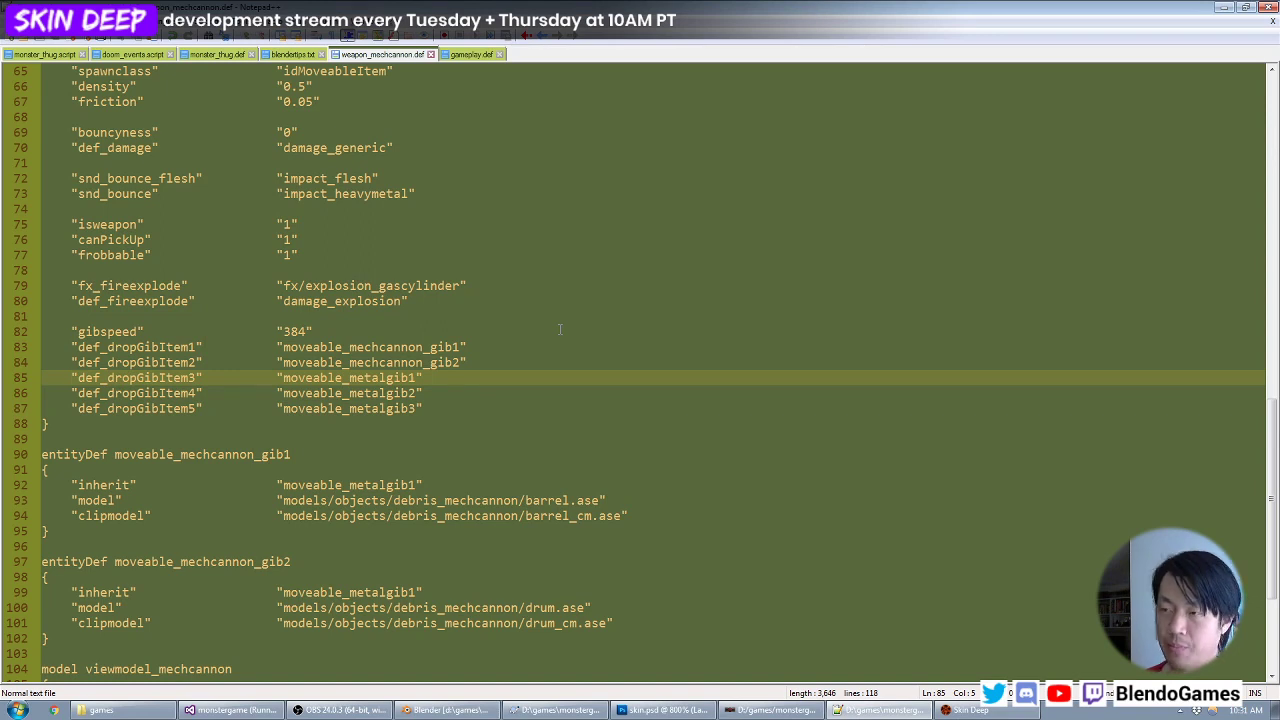
pyautogui.click(490, 710)
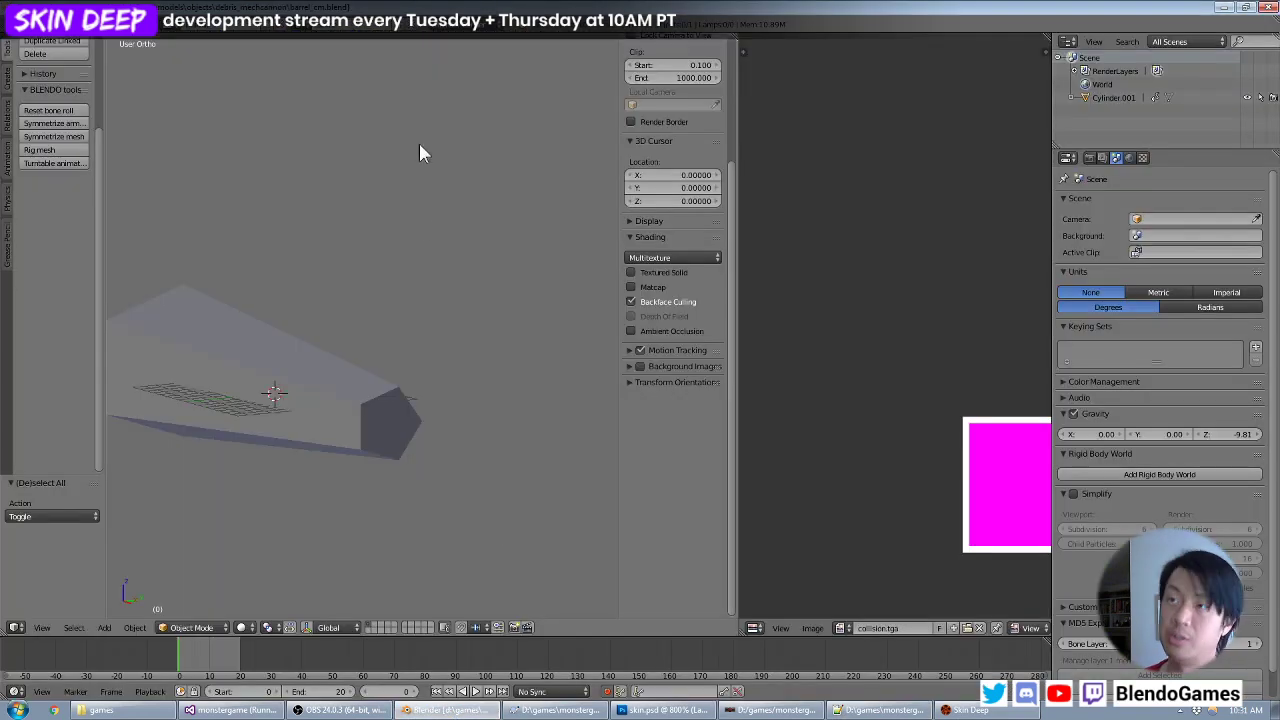
pyautogui.click(33, 24)
pyautogui.click(50, 53)
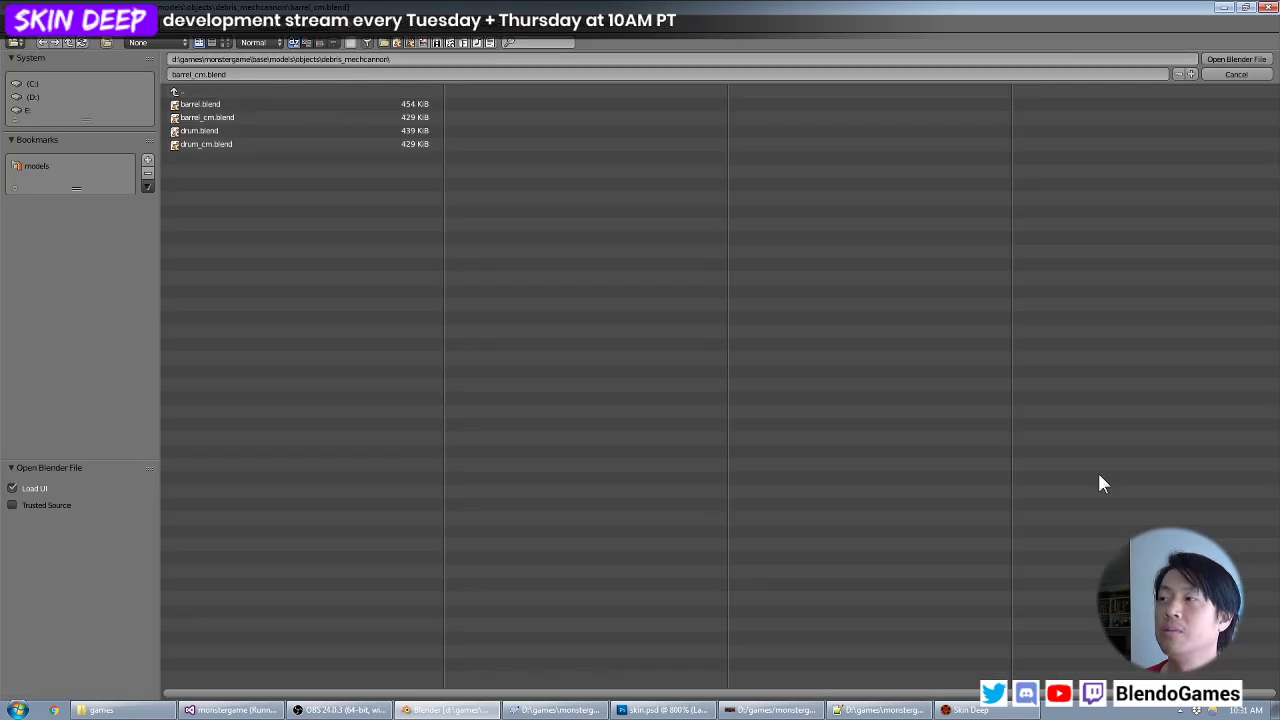
pyautogui.click(1236, 74)
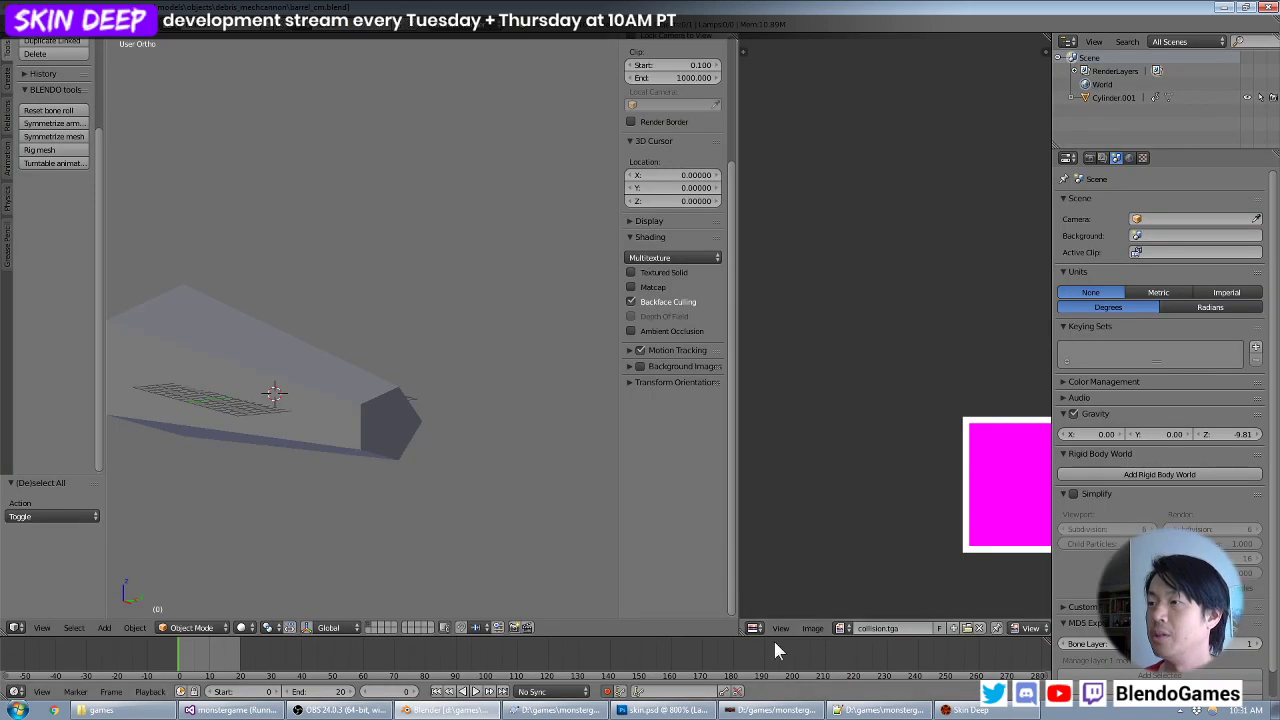
# Switch to skin.psd in Photoshop, add a new layer, fill it with black, and move it above all other layers.
pyautogui.click(634, 713)
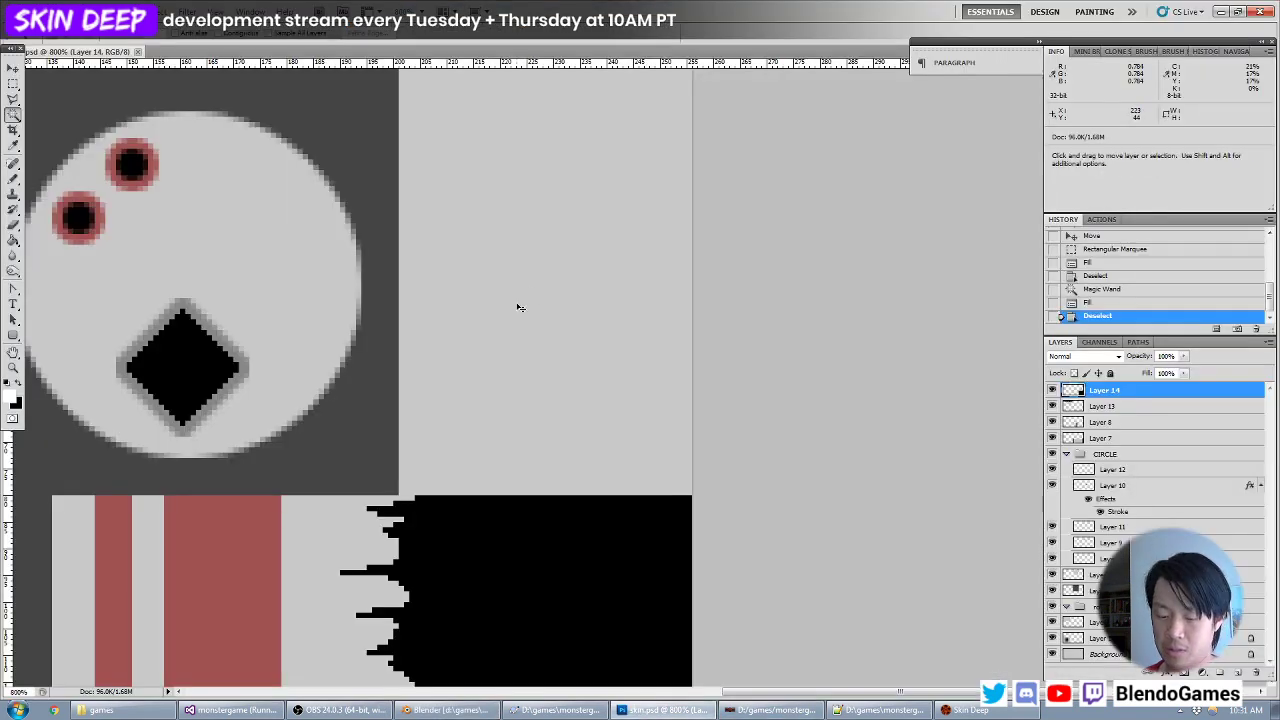
pyautogui.hotkey('ctrl', '-')
pyautogui.hotkey('ctrl', '-')
pyautogui.hotkey('ctrl', '-')
pyautogui.hotkey('ctrl', '-')
pyautogui.hotkey('ctrl', '+')
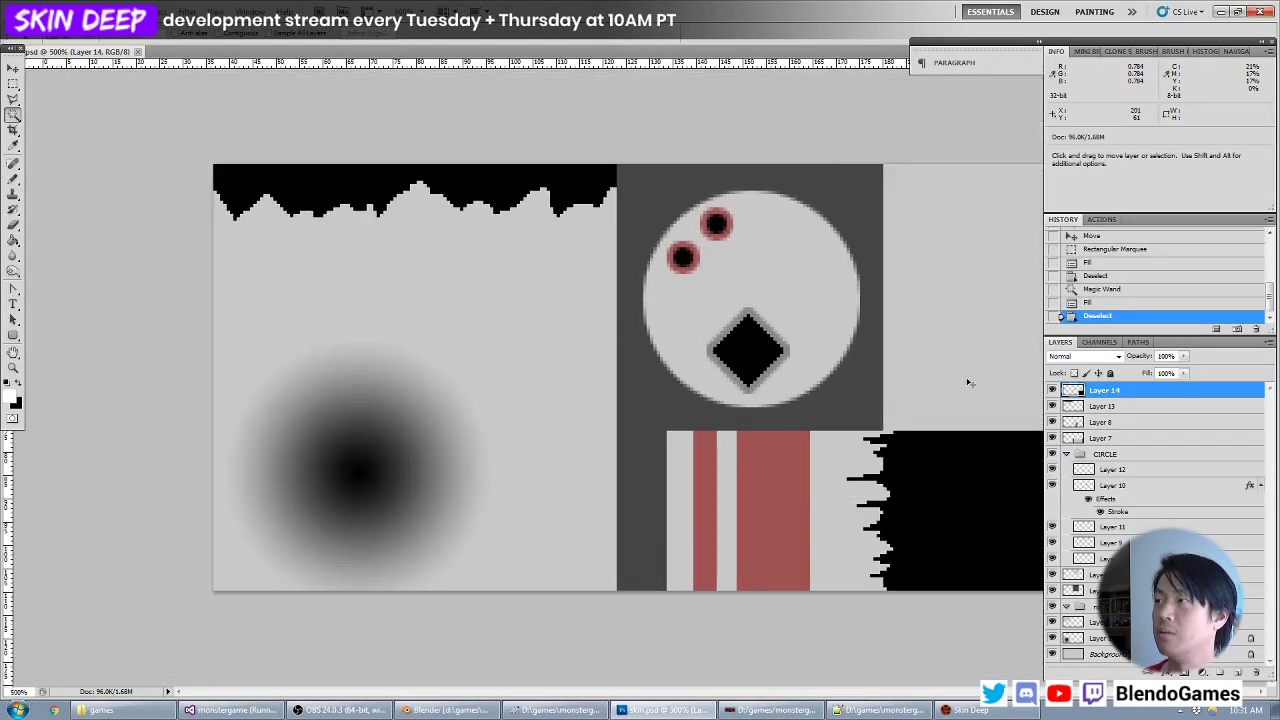
pyautogui.click(1106, 421)
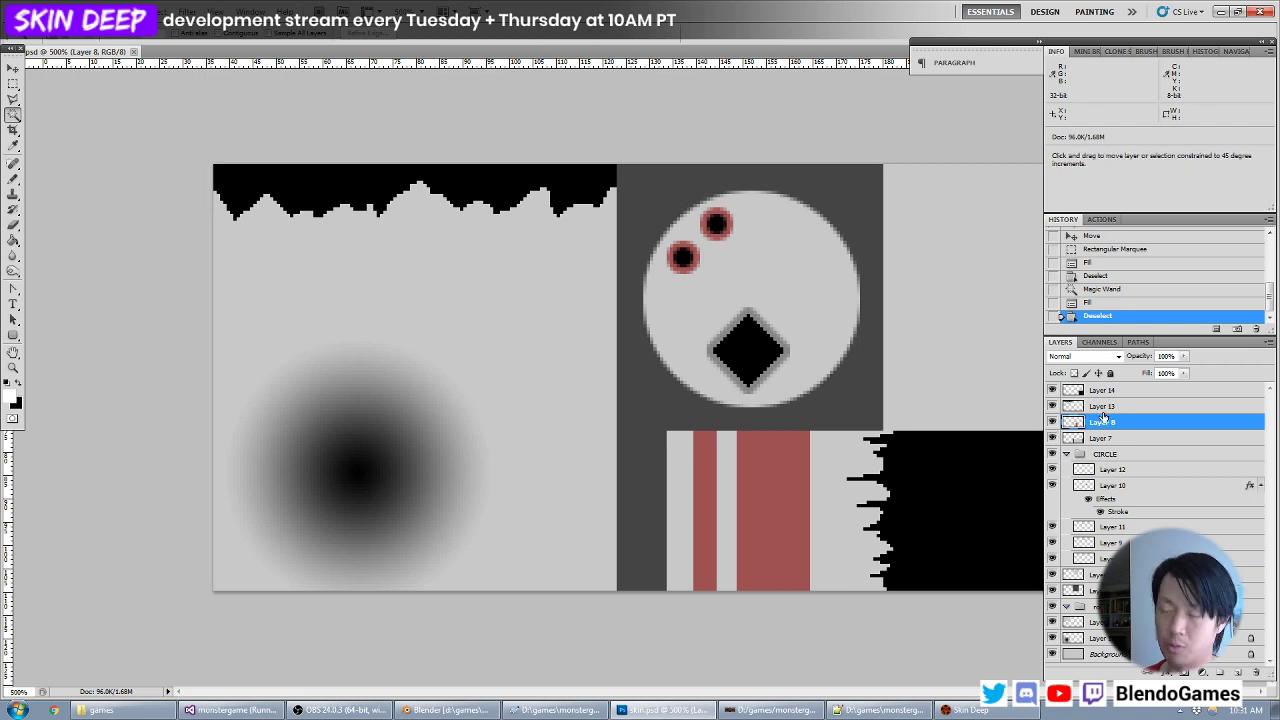
pyautogui.hotkey('ctrl', 'shift', 'n')
pyautogui.press('Return')
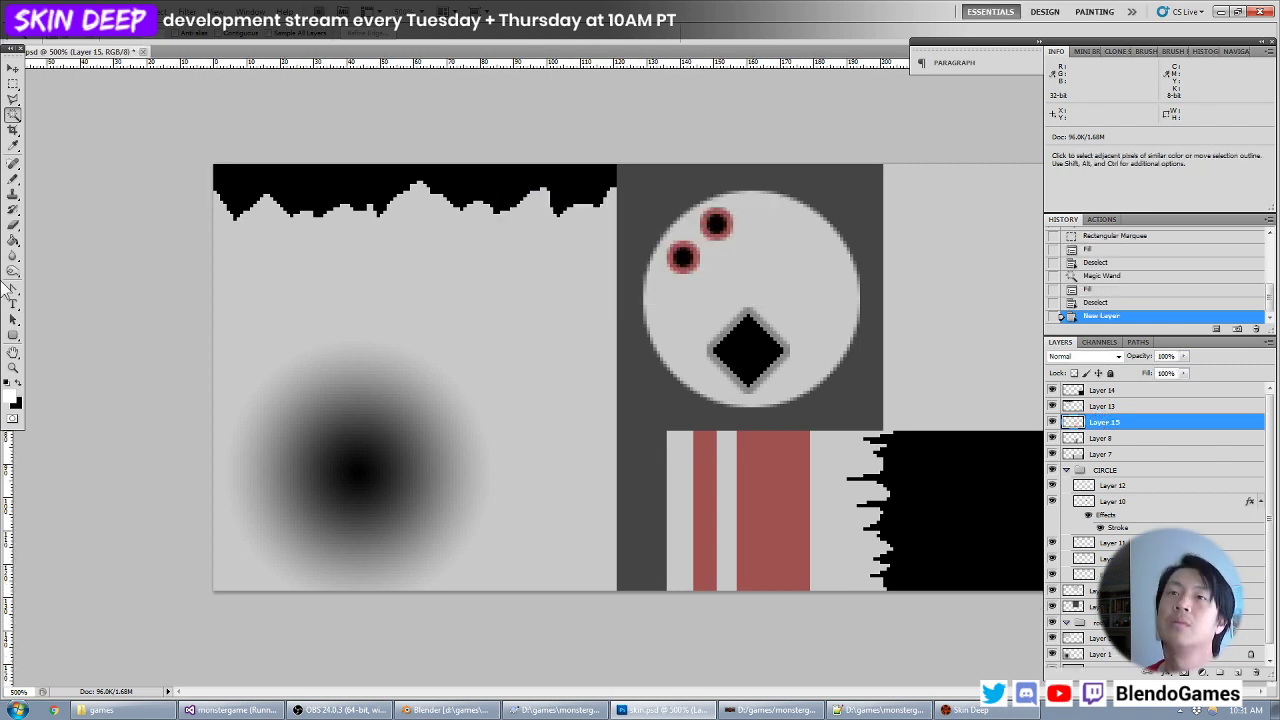
pyautogui.hotkey('alt', 'BackSpace')
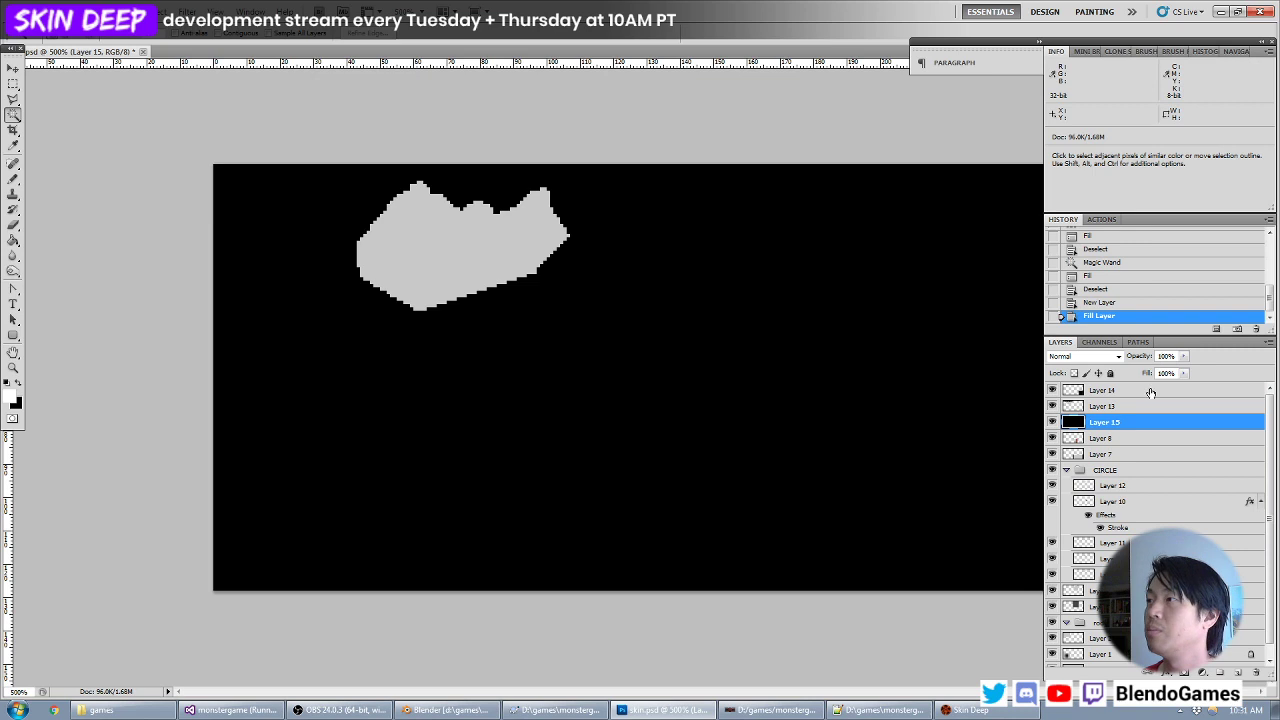
pyautogui.moveTo(1117, 422); pyautogui.dragTo(1121, 391)
# Set the black overlay layer's opacity to 30%.
pyautogui.click(1166, 356)
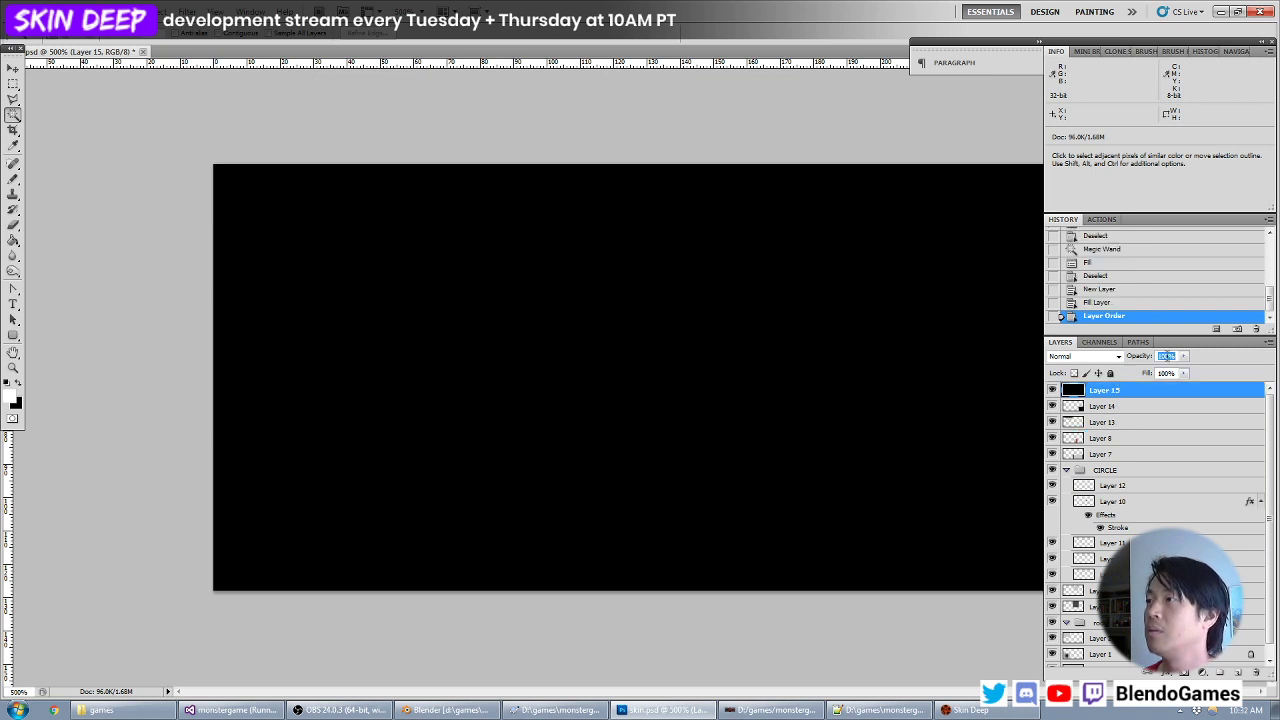
pyautogui.write('0')
pyautogui.press('Return')
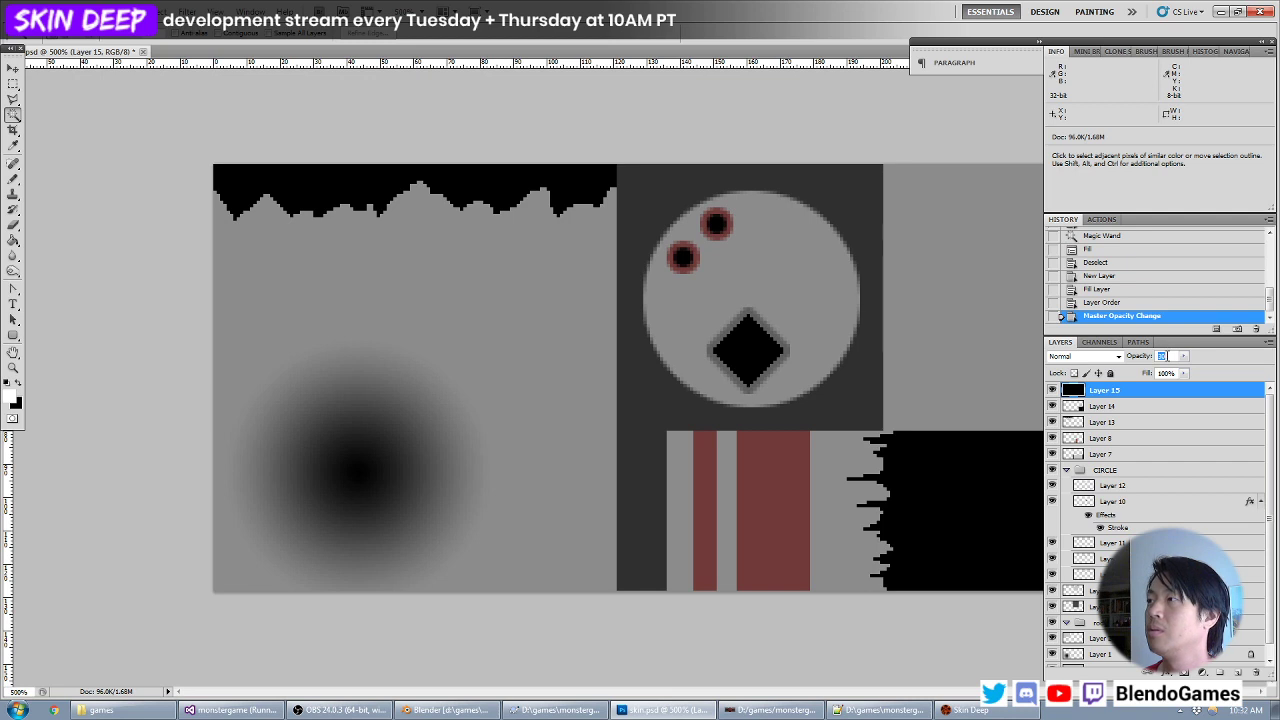
pyautogui.write('30')
pyautogui.press('Return')
# Fill the overlay layer with a golden brown, and refill it with the darker brown #493600.
pyautogui.click(12, 400)
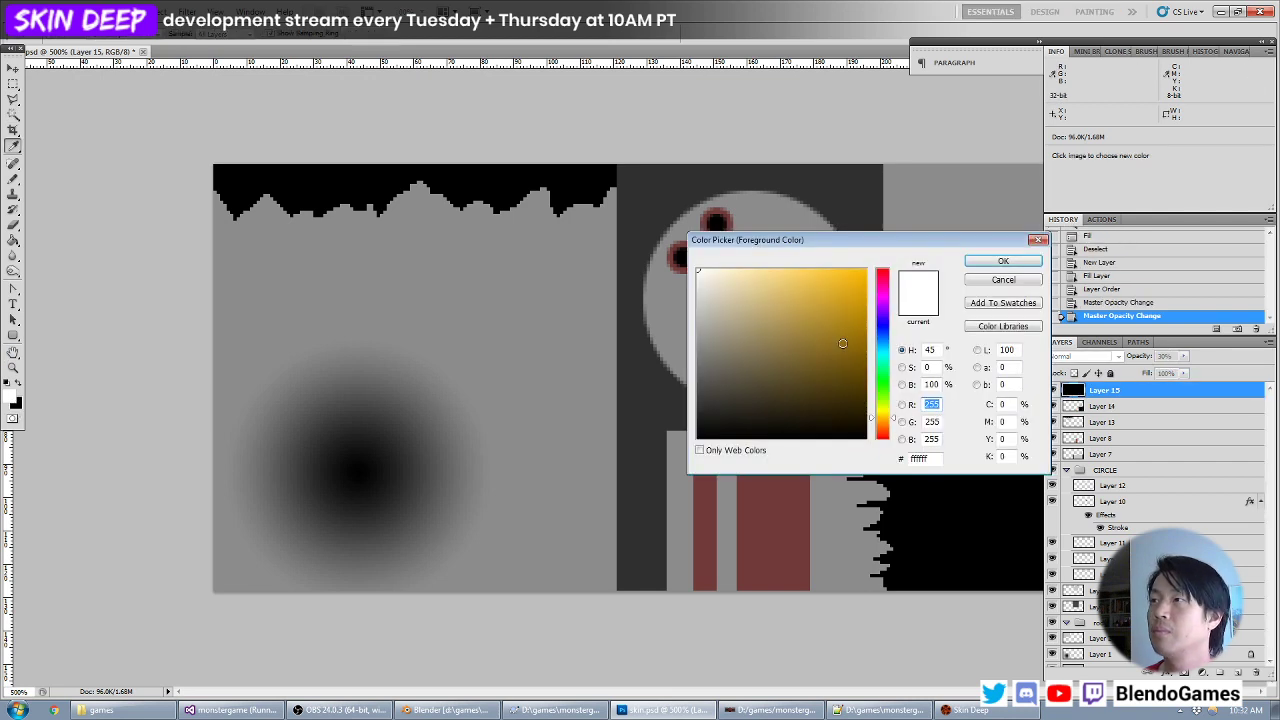
pyautogui.click(808, 344)
pyautogui.press('Return')
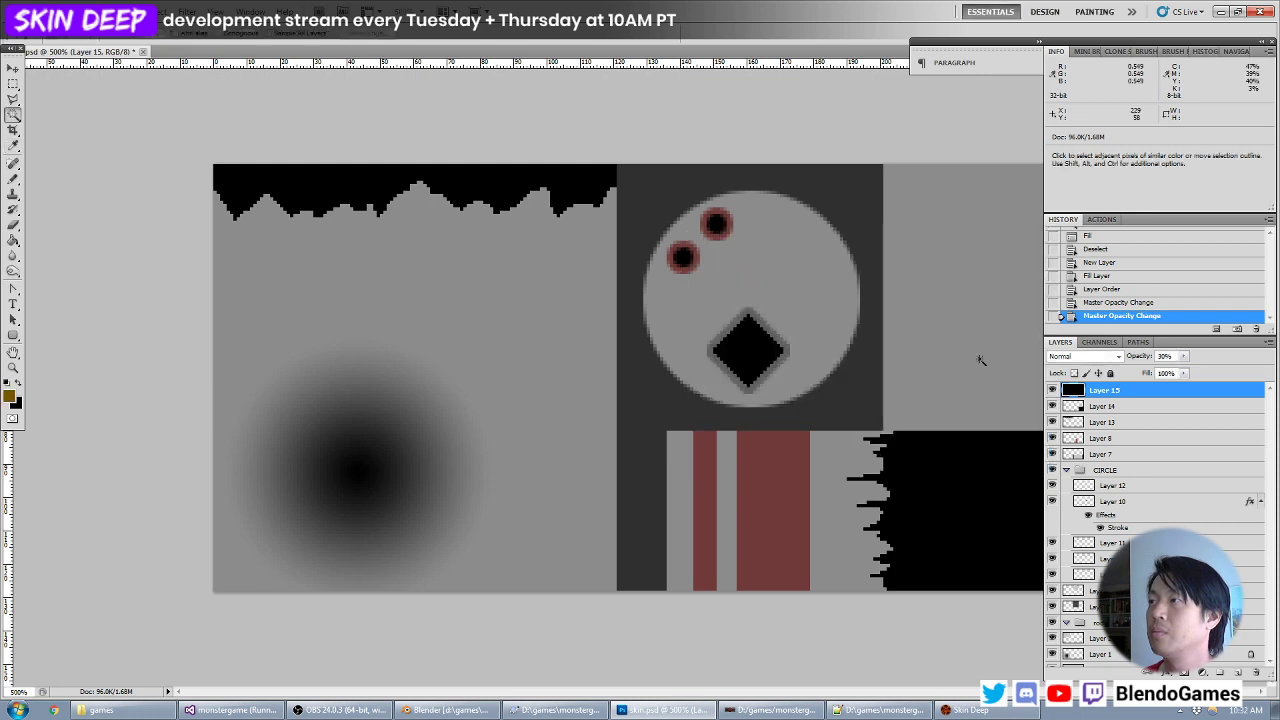
pyautogui.hotkey('alt', 'BackSpace')
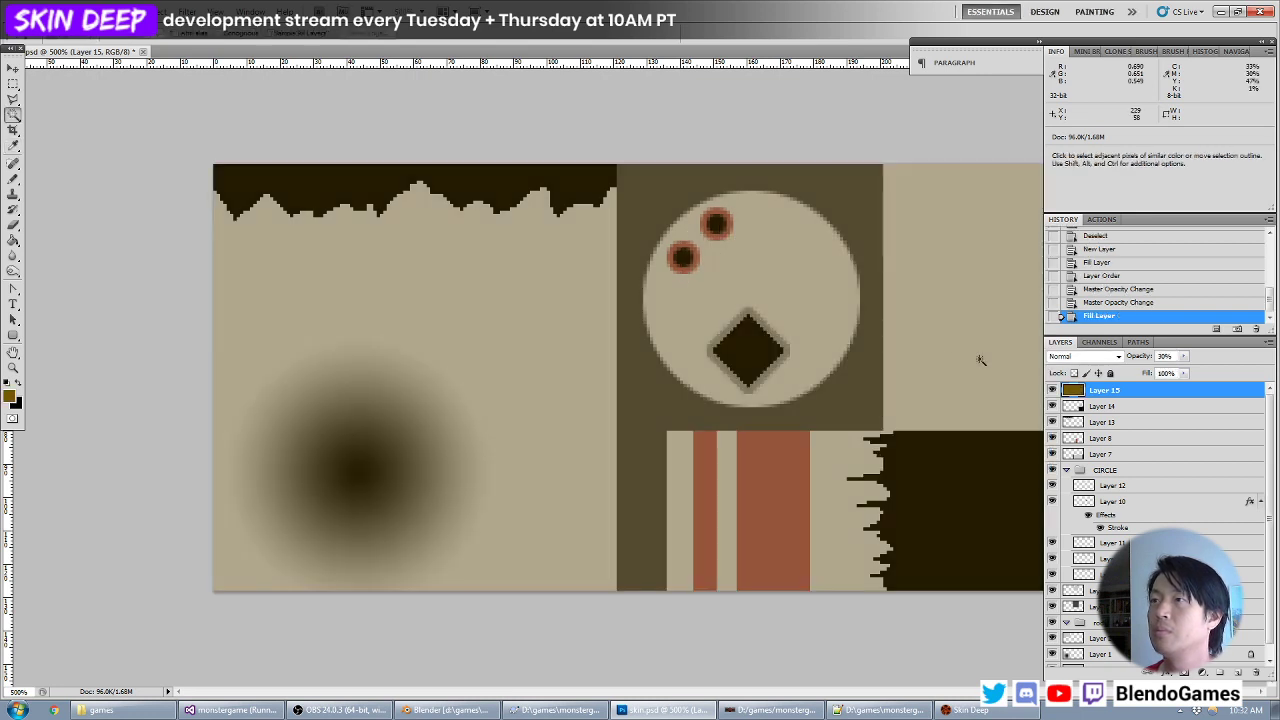
pyautogui.click(12, 398)
pyautogui.moveTo(900, 386); pyautogui.dragTo(913, 390)
pyautogui.press('Return')
pyautogui.hotkey('alt', 'BackSpace')
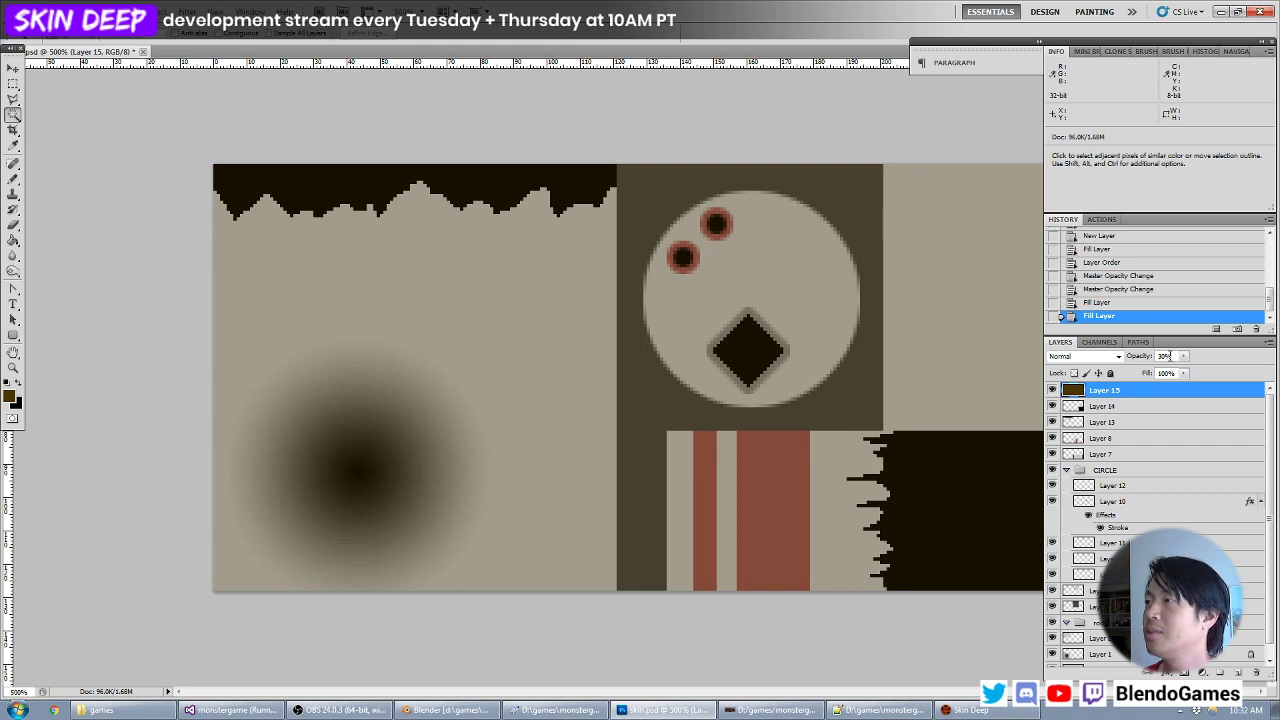
# Raise the brown overlay layer's opacity to 100% and change its blending mode to Multiply.
pyautogui.click(1165, 356)
pyautogui.write('100')
pyautogui.press('Tab')
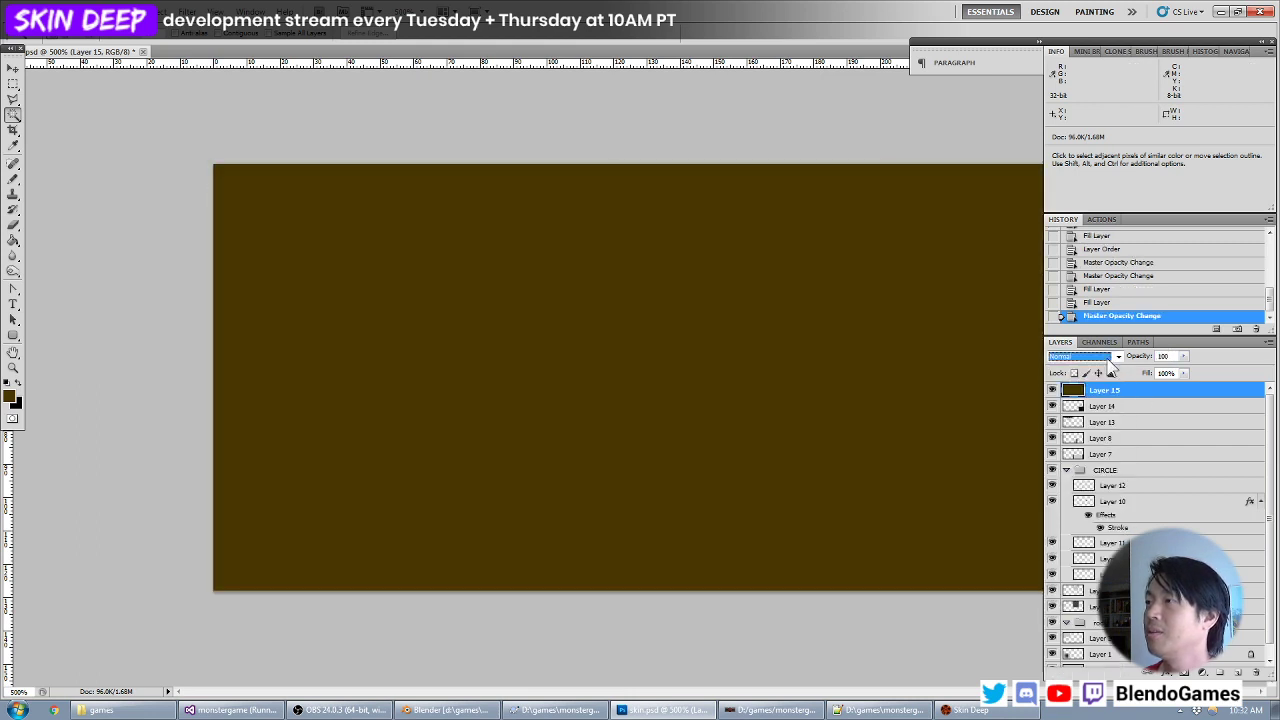
pyautogui.press('Down')
pyautogui.press('Down')
pyautogui.press('Down')
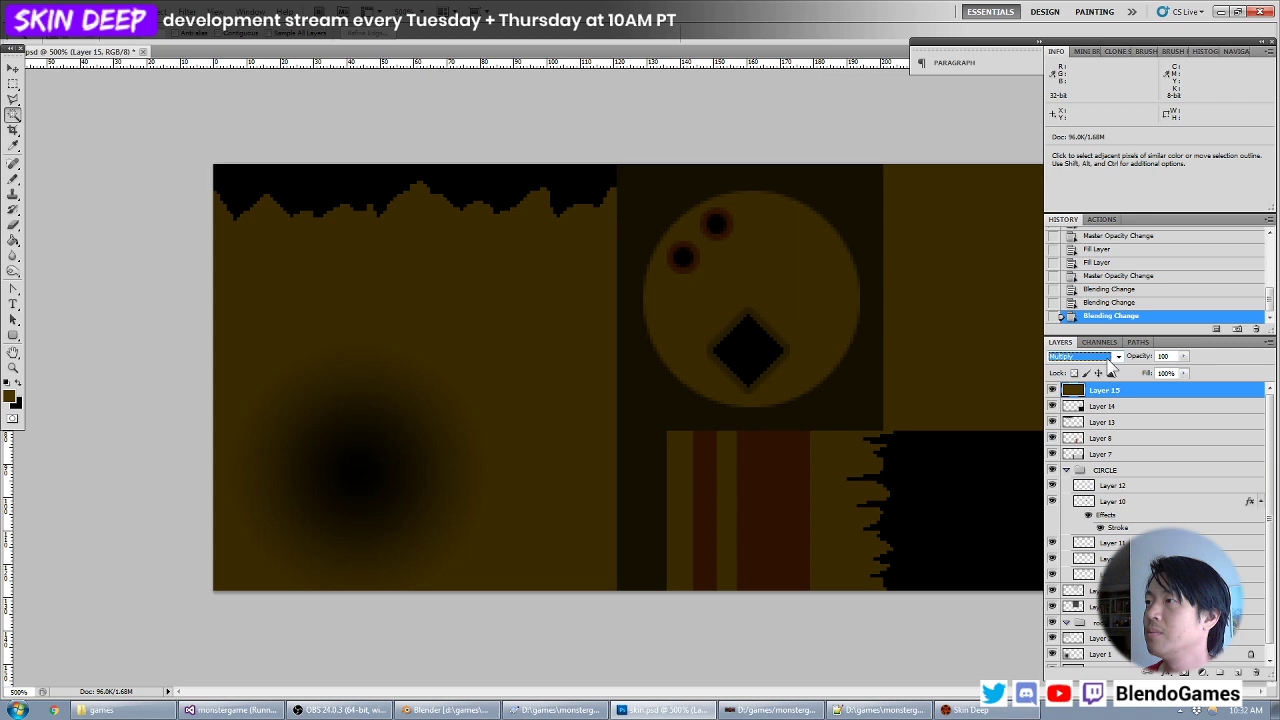
# Try 30% opacity on the brown Multiply layer, and settle on 50%.
pyautogui.click(1168, 356)
pyautogui.write('30')
pyautogui.press('Return')
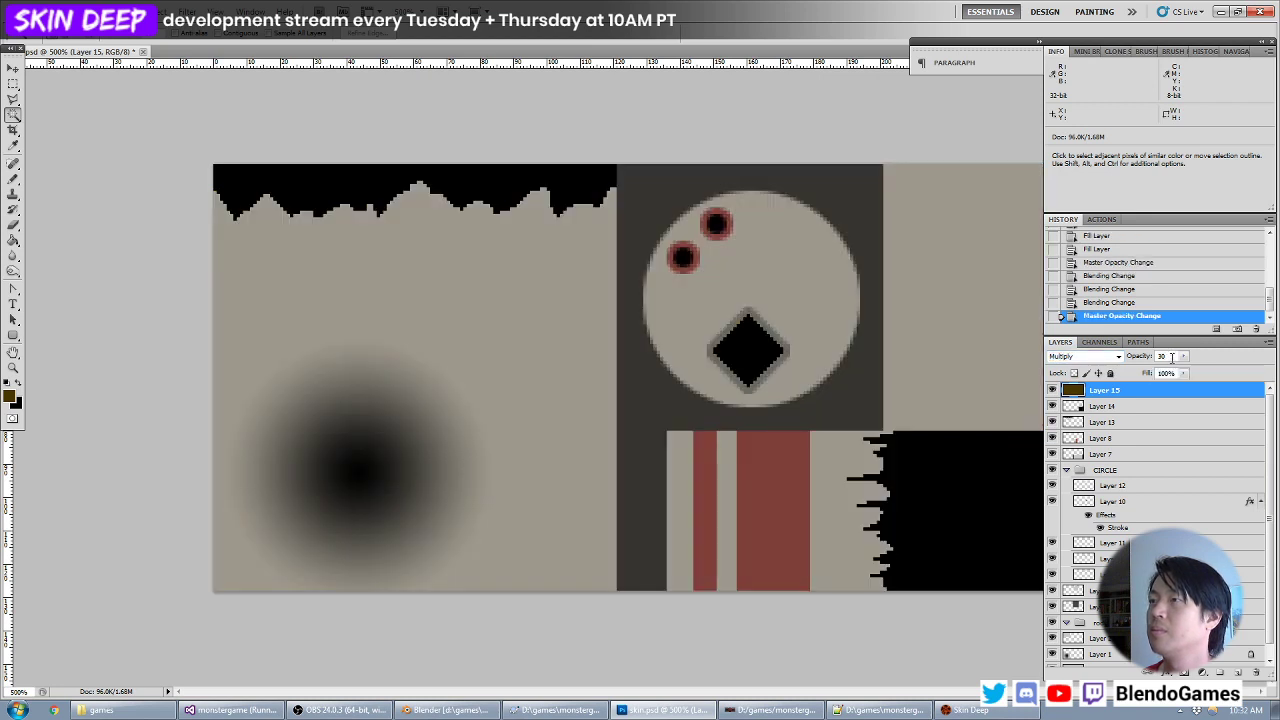
pyautogui.write('50')
pyautogui.doubleClick(1165, 356)
pyautogui.write('50')
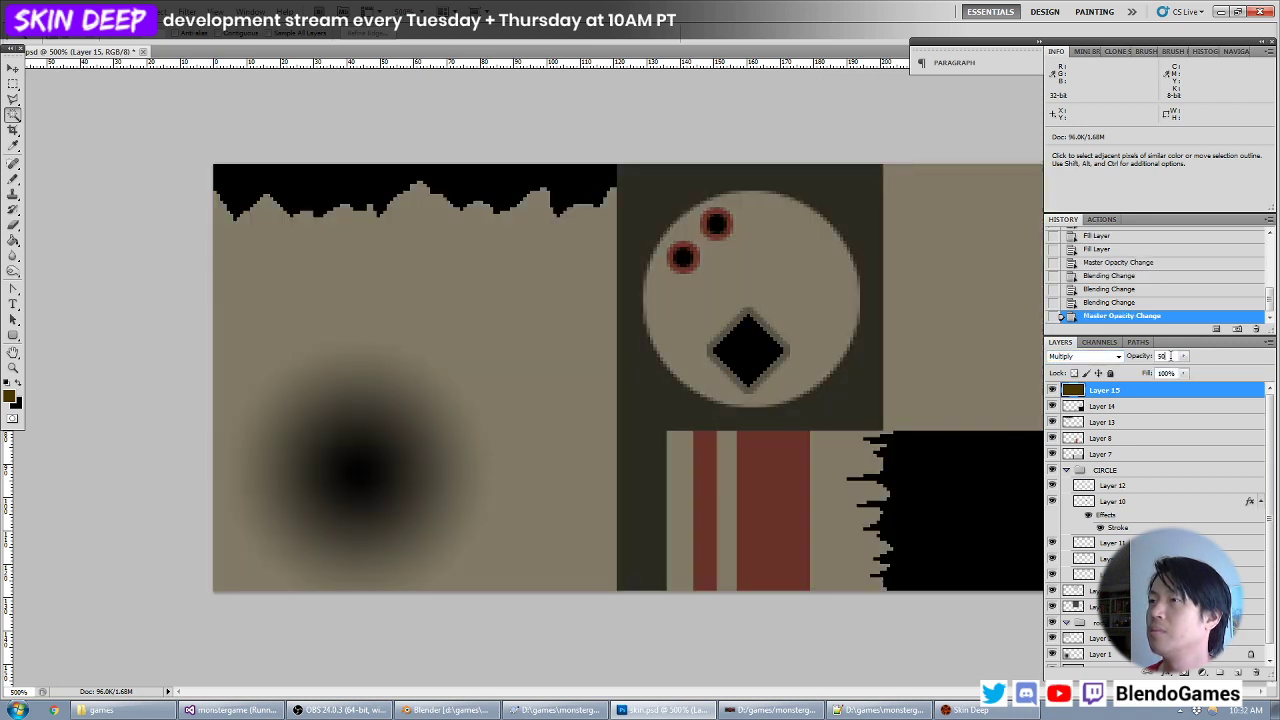
pyautogui.press('Return')
pyautogui.press('v')
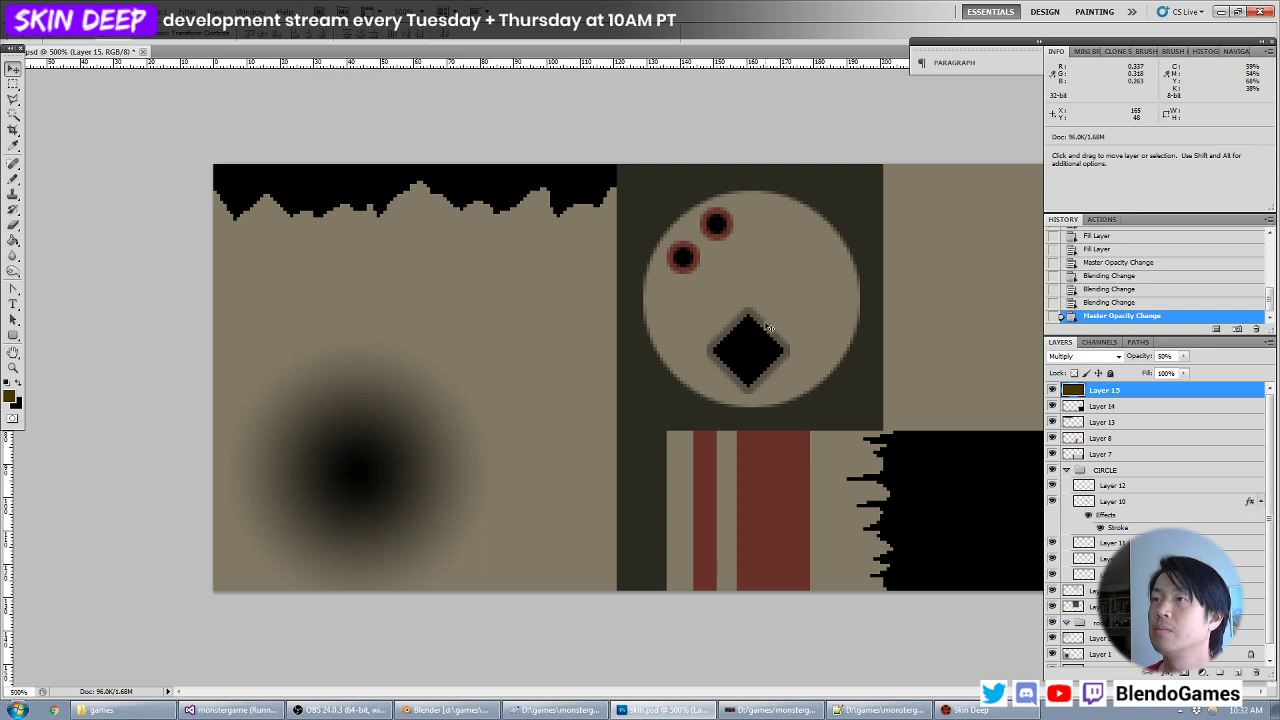
pyautogui.click(1124, 409)
pyautogui.click(1126, 399)
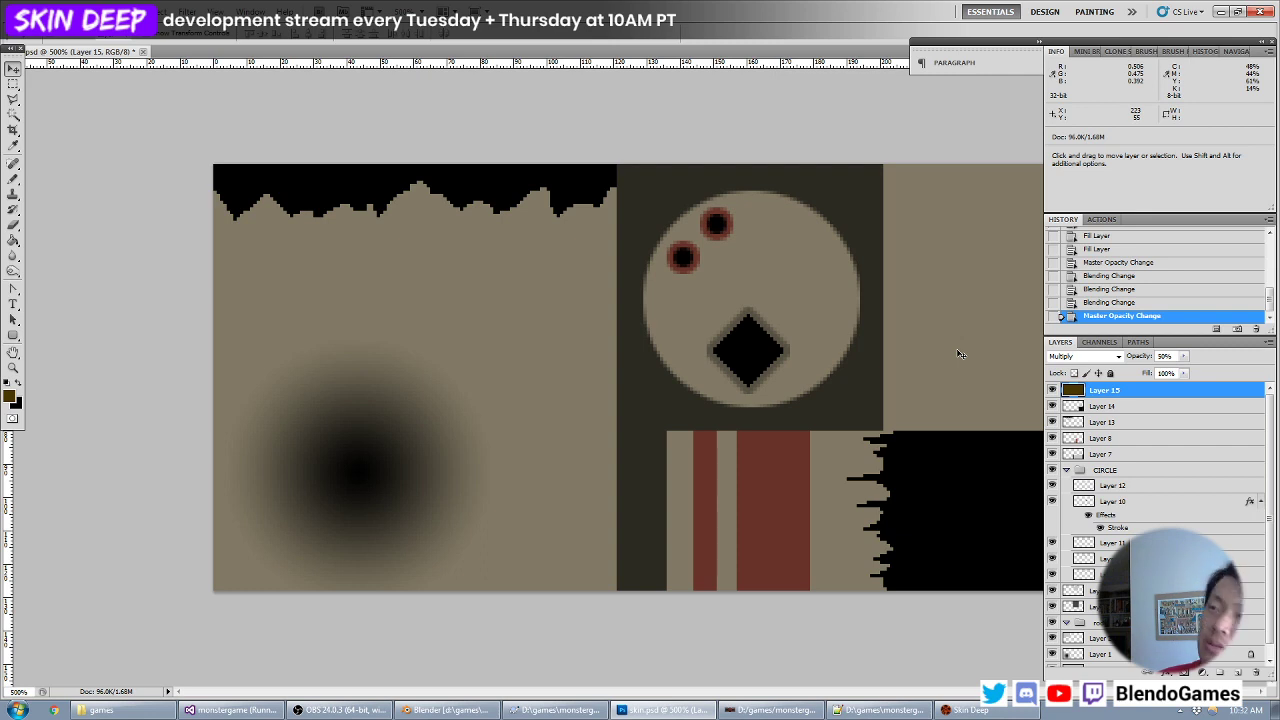
# Add a new layer directly below the brown overlay and choose a muted olive brown as the foreground colour.
pyautogui.click(1096, 407)
pyautogui.hotkey('ctrl', 'shift', 'n')
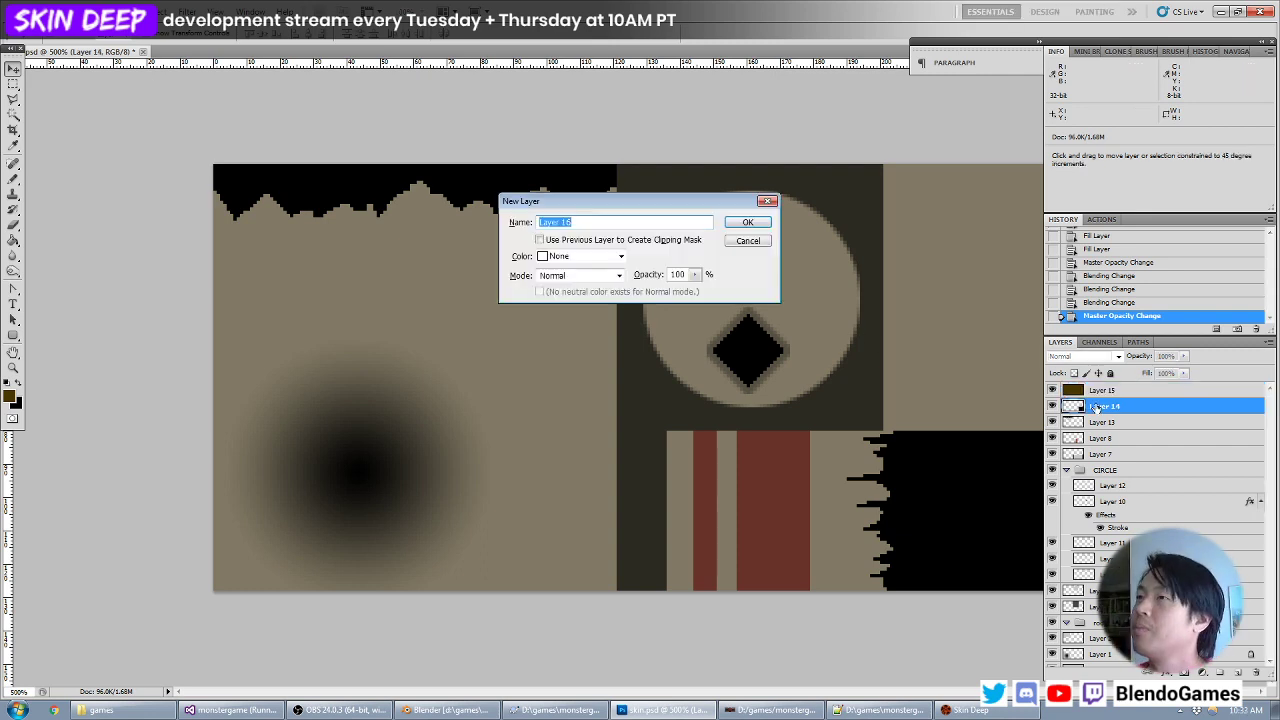
pyautogui.press('Return')
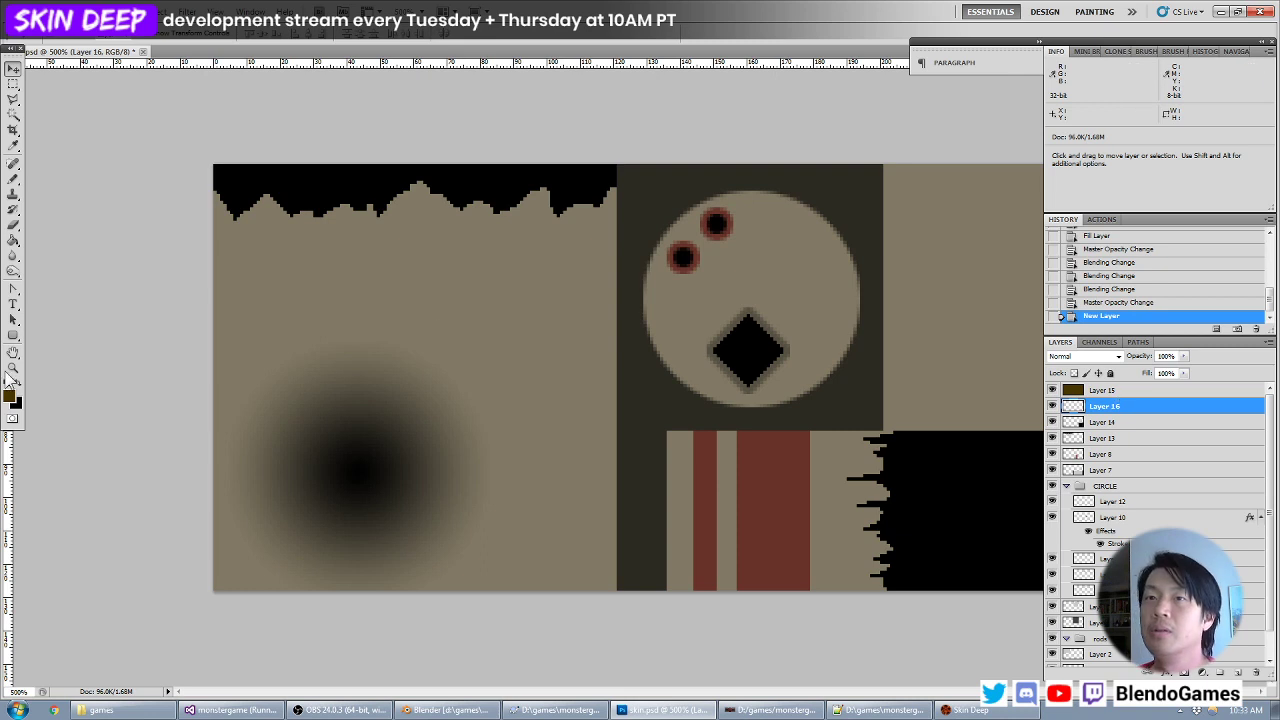
pyautogui.click(10, 398)
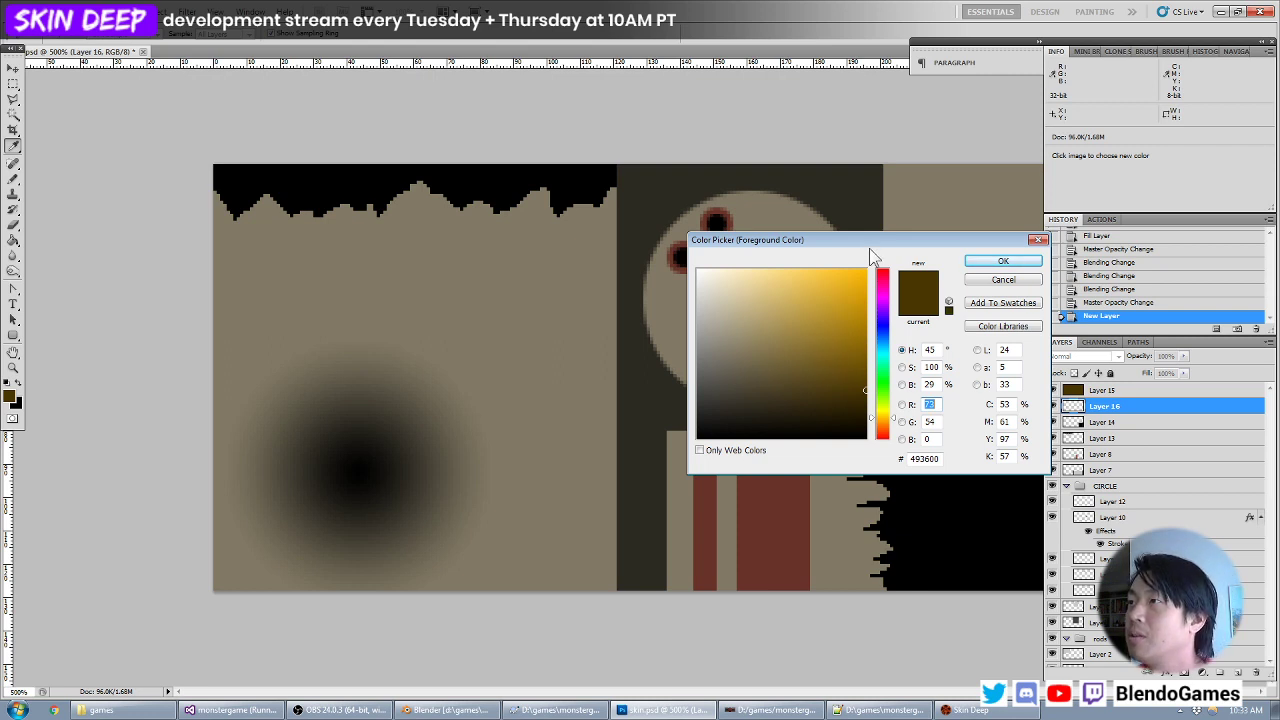
pyautogui.moveTo(869, 245); pyautogui.dragTo(603, 286)
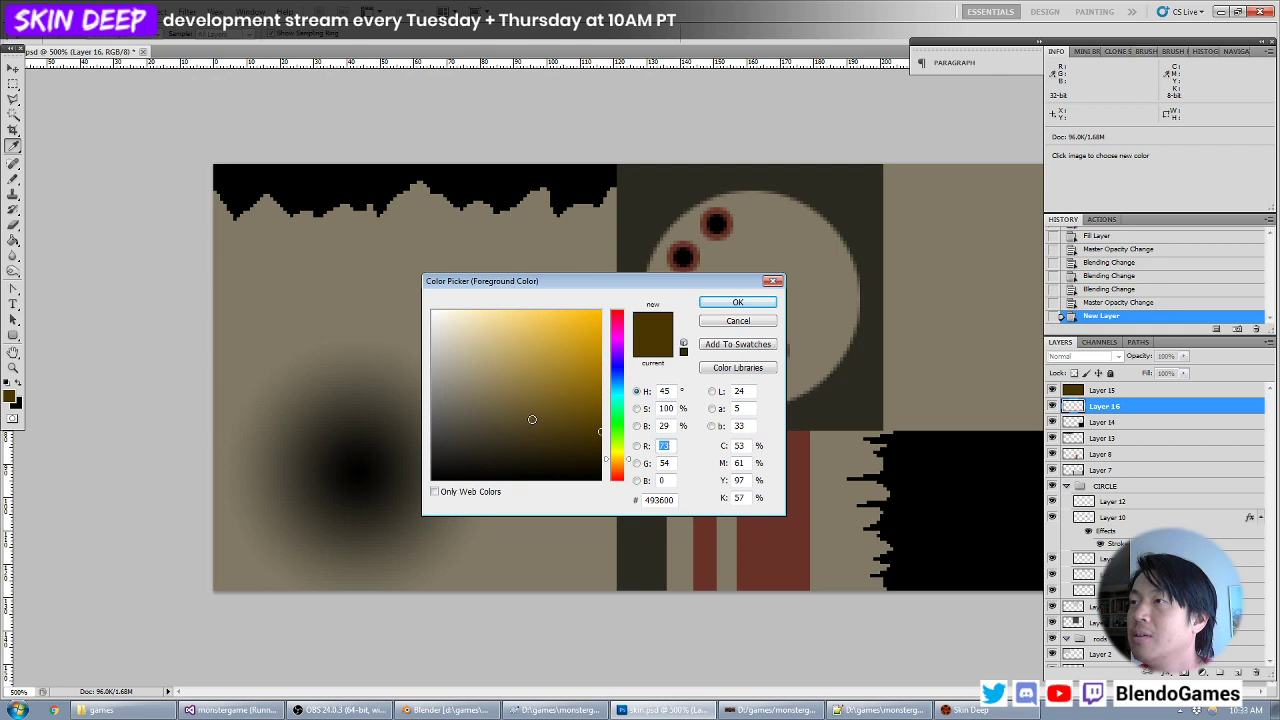
pyautogui.moveTo(528, 422)
pyautogui.mouseDown()
pyautogui.moveTo(479, 411)
pyautogui.moveTo(560, 408)
pyautogui.moveTo(500, 406)
pyautogui.moveTo(517, 395)
pyautogui.moveTo(517, 411)
pyautogui.mouseUp()
pyautogui.press('Return')
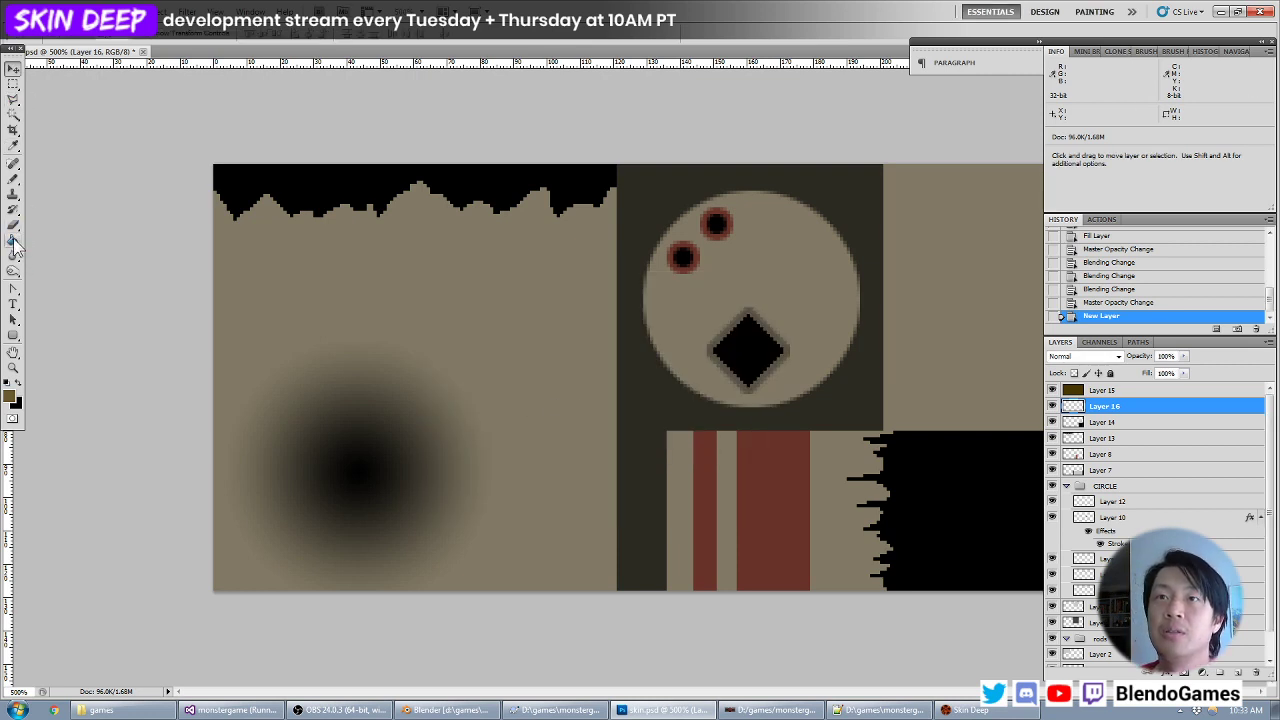
# Switch to the Brush tool, try a soft brush size of 100 px, and settle on 10 px.
pyautogui.click(13, 180)
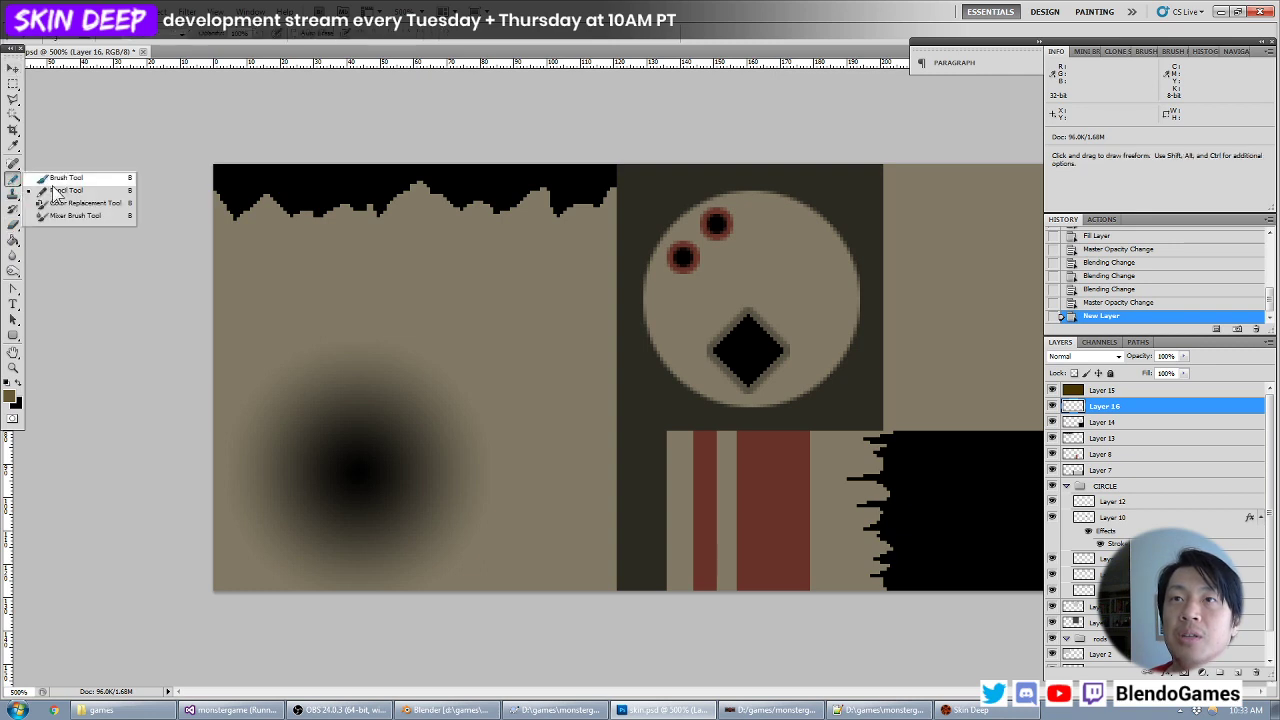
pyautogui.click(62, 179)
pyautogui.click(84, 44)
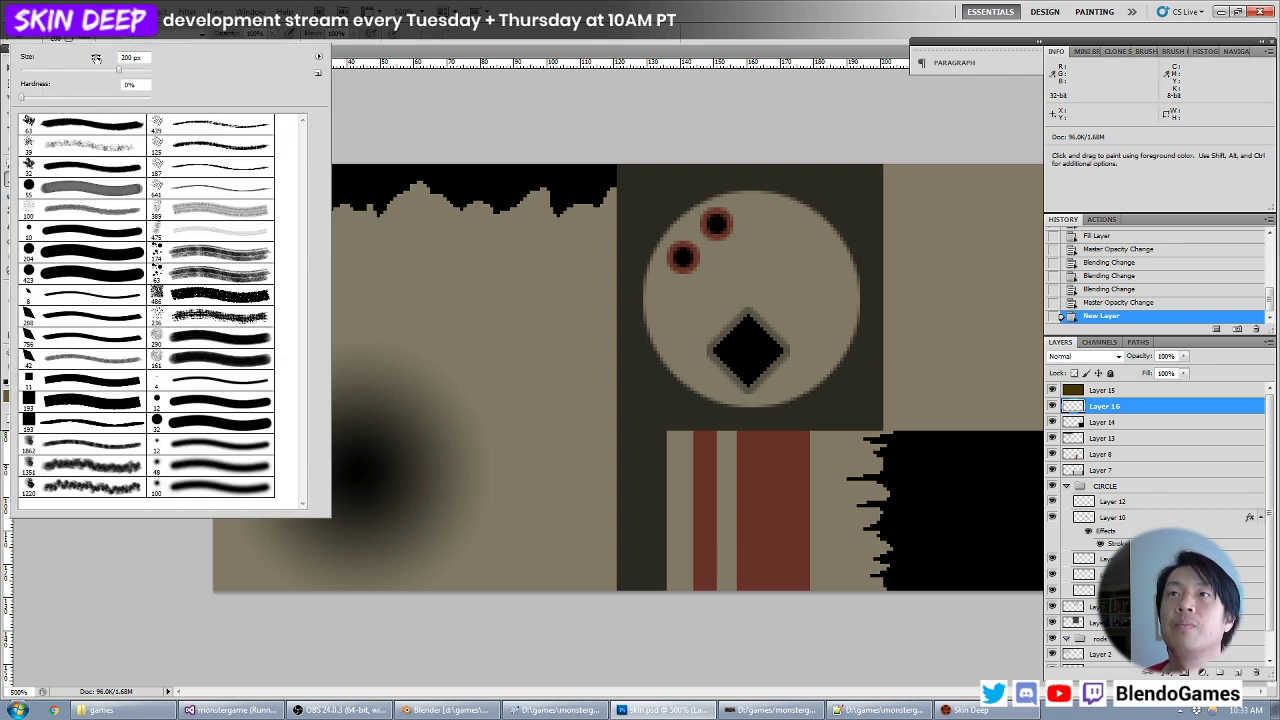
pyautogui.click(144, 57)
pyautogui.write('100')
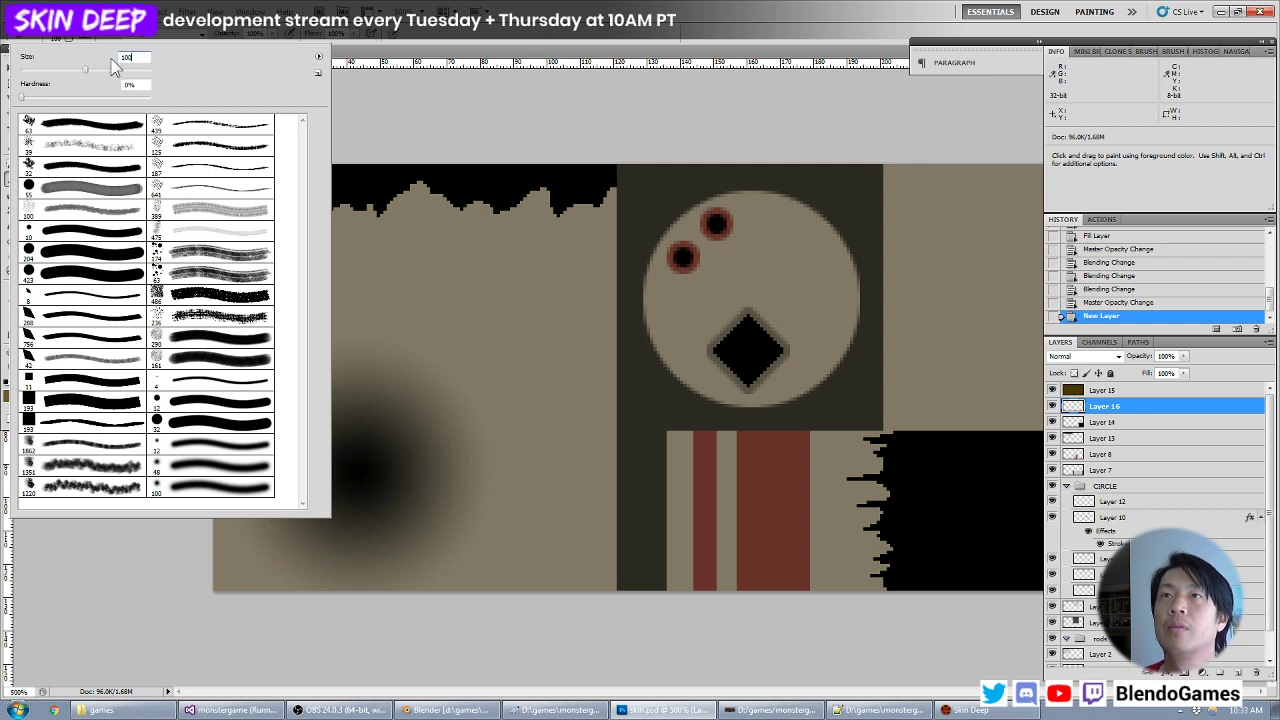
pyautogui.press('Return')
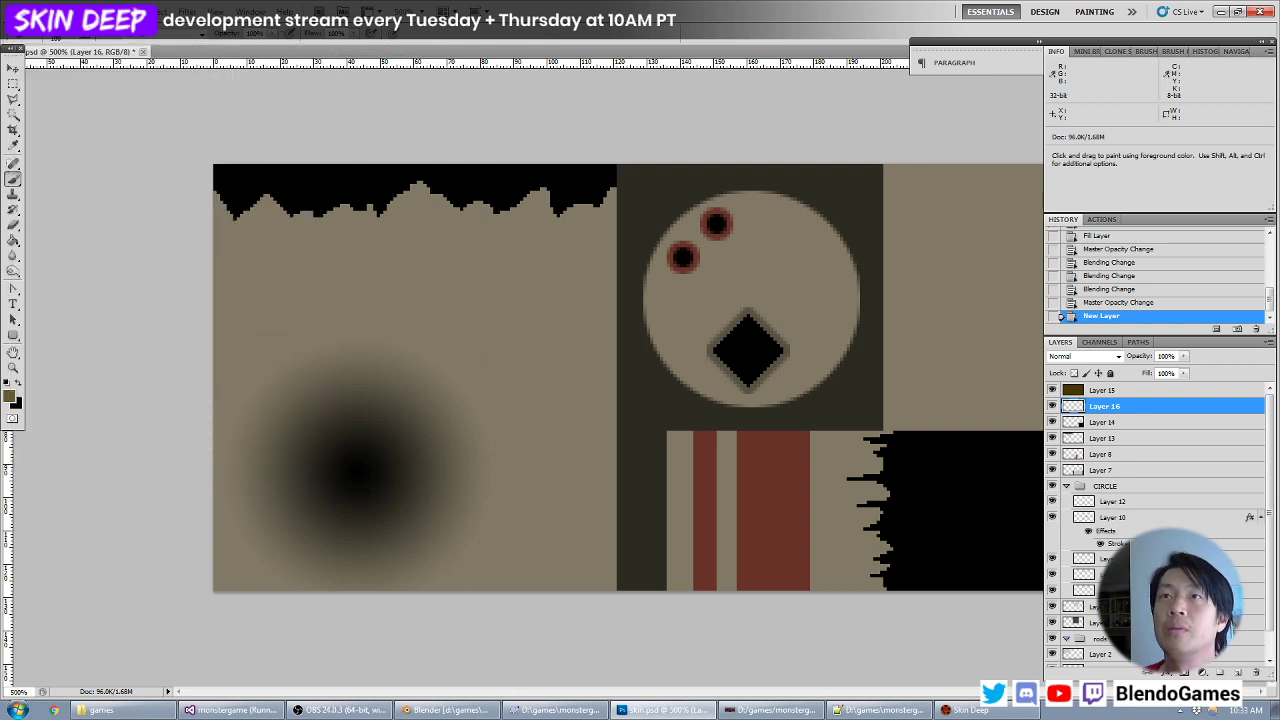
pyautogui.click(72, 38)
pyautogui.click(331, 148)
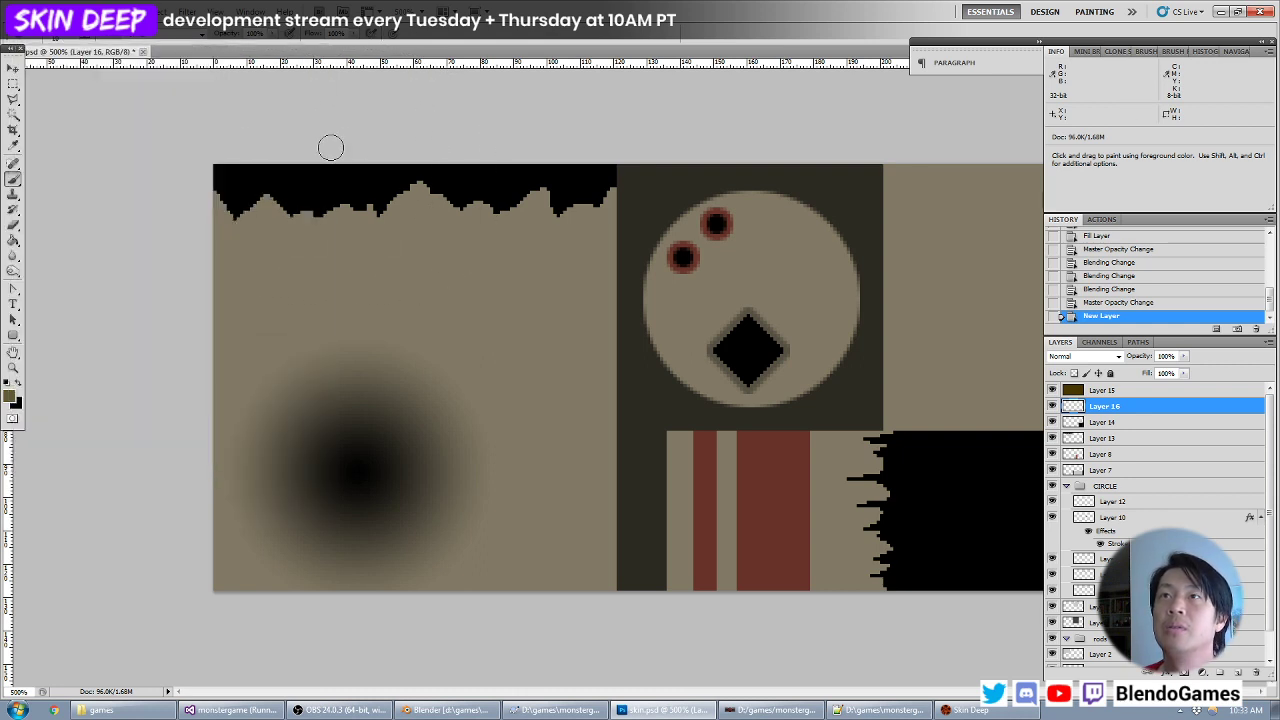
# Undo a full-strength test stroke, set the brush opacity to 50%, and paint olive brown along the jagged black edge in the texture's upper left.
pyautogui.moveTo(302, 188); pyautogui.dragTo(449, 177)
pyautogui.hotkey('ctrl', 'z')
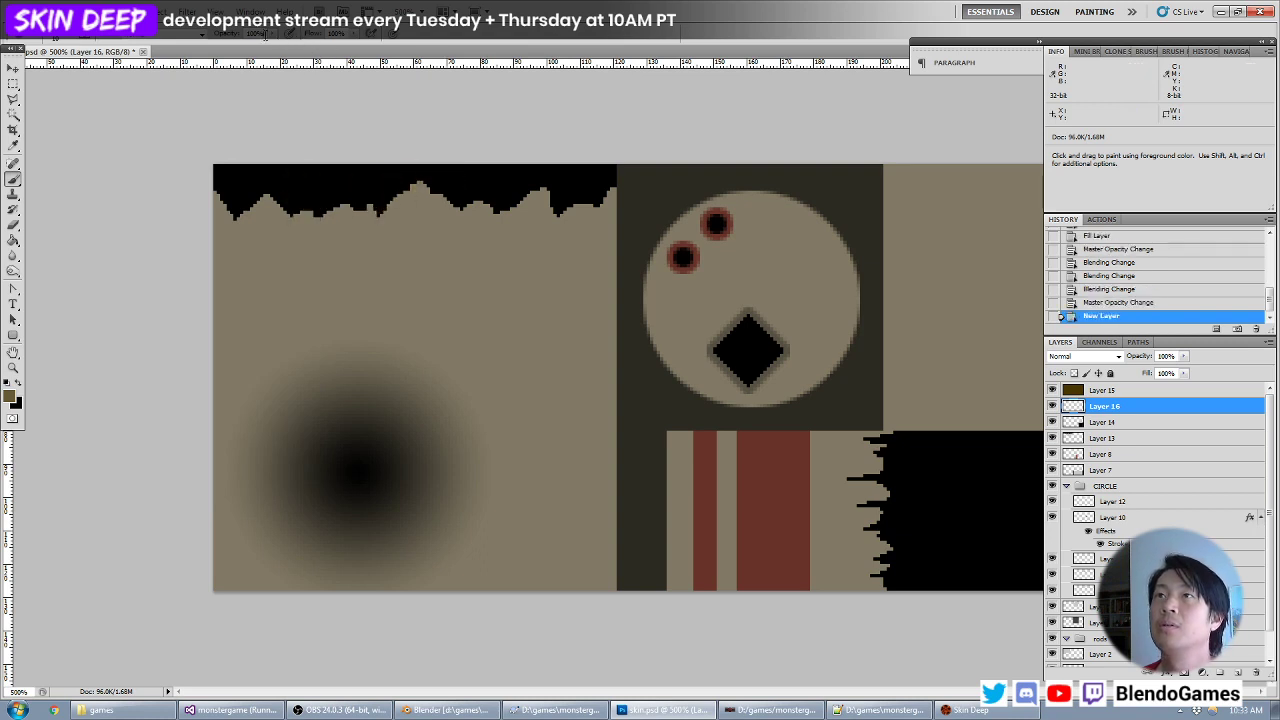
pyautogui.press('5')
pyautogui.moveTo(220, 180)
pyautogui.mouseDown()
pyautogui.moveTo(226, 194)
pyautogui.moveTo(263, 191)
pyautogui.moveTo(316, 213)
pyautogui.moveTo(418, 190)
pyautogui.moveTo(460, 203)
pyautogui.moveTo(612, 192)
pyautogui.mouseUp()
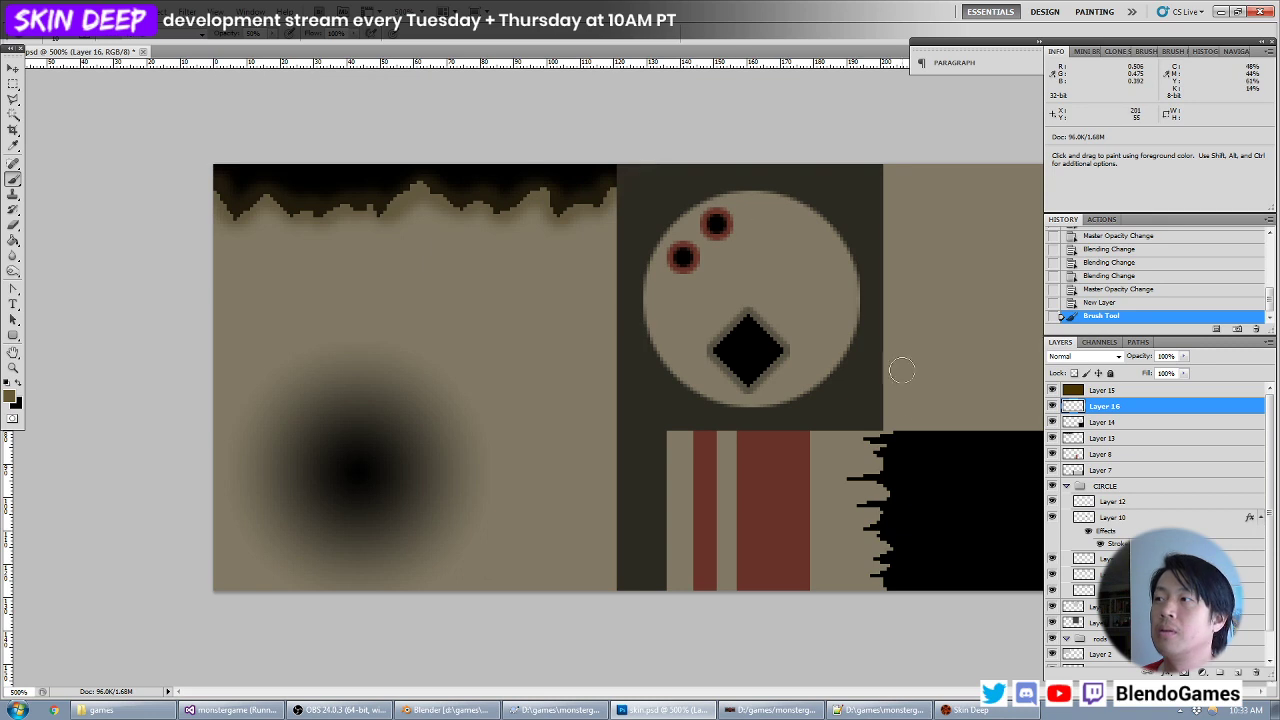
# Paint olive brown along the jagged edge of the lower-right black block, undoing the first stroke and repainting it closer to the edge.
pyautogui.moveTo(902, 441)
pyautogui.mouseDown()
pyautogui.moveTo(893, 434)
pyautogui.moveTo(871, 458)
pyautogui.moveTo(864, 483)
pyautogui.moveTo(900, 491)
pyautogui.moveTo(871, 510)
pyautogui.moveTo(905, 598)
pyautogui.mouseUp()
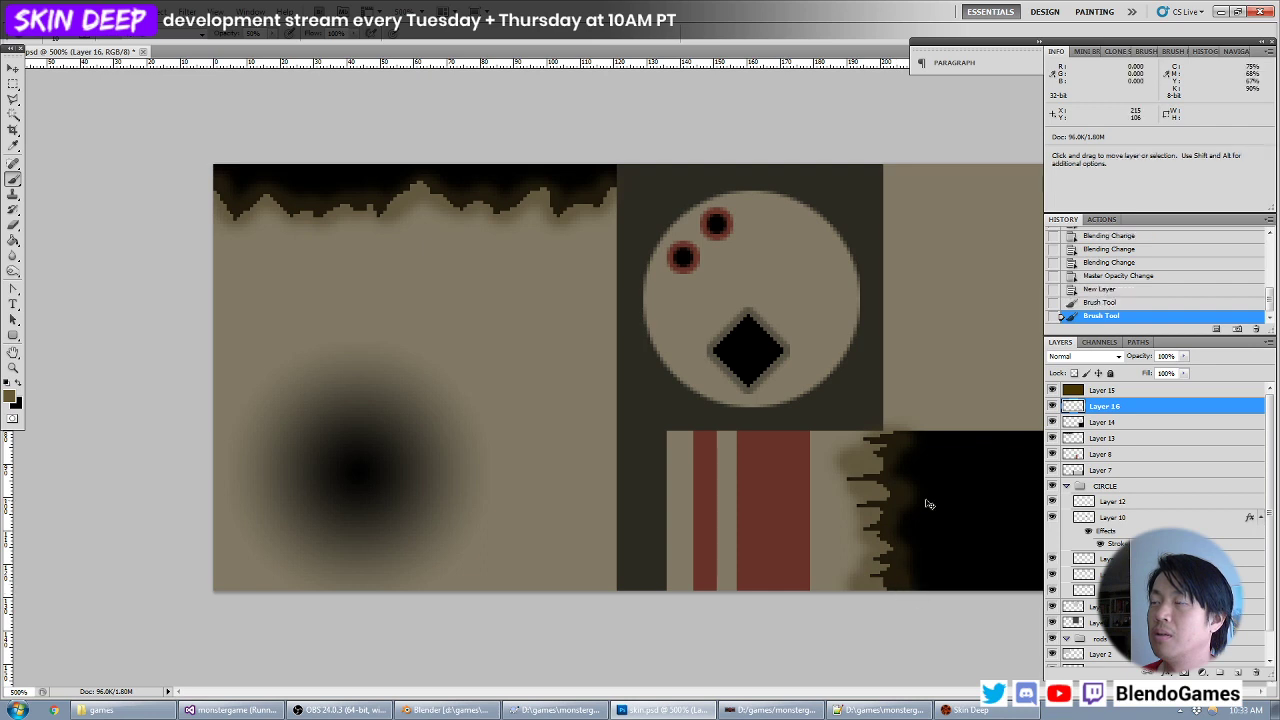
pyautogui.hotkey('ctrl', 'z')
pyautogui.moveTo(894, 440)
pyautogui.mouseDown()
pyautogui.moveTo(875, 444)
pyautogui.moveTo(884, 464)
pyautogui.moveTo(856, 476)
pyautogui.moveTo(884, 488)
pyautogui.moveTo(852, 505)
pyautogui.moveTo(883, 520)
pyautogui.moveTo(880, 575)
pyautogui.moveTo(905, 588)
pyautogui.mouseUp()
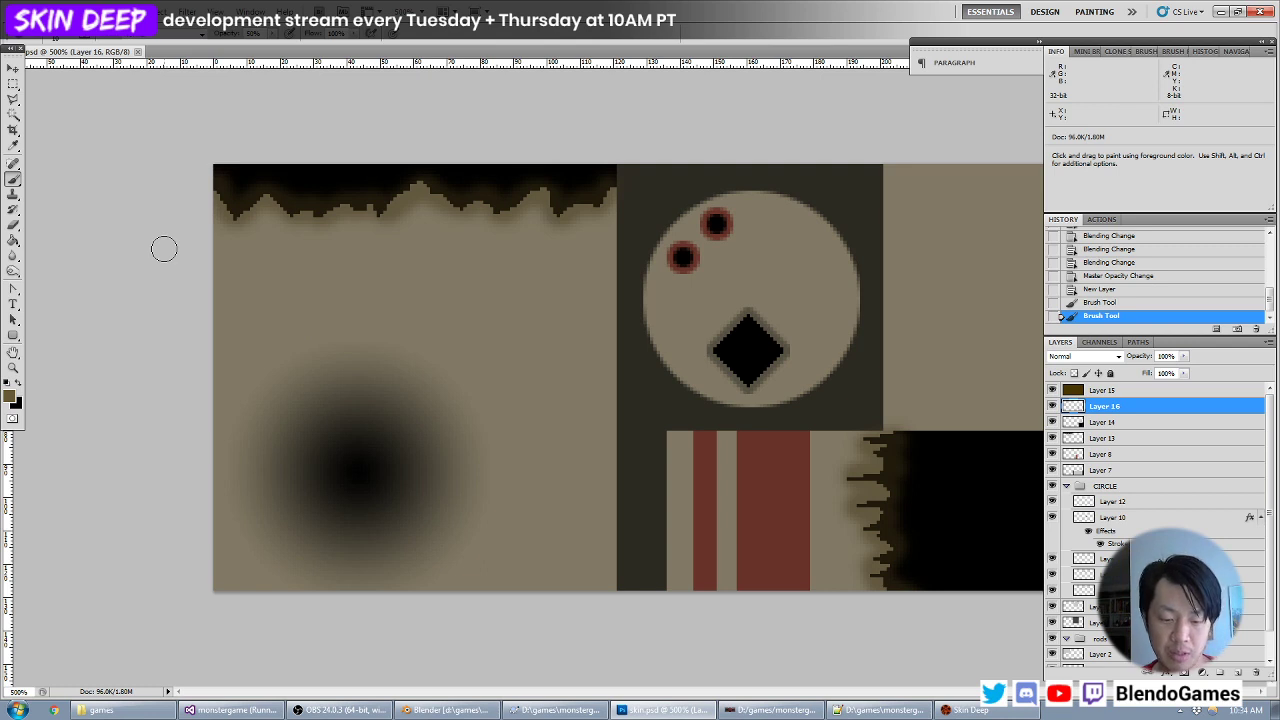
pyautogui.press('v')
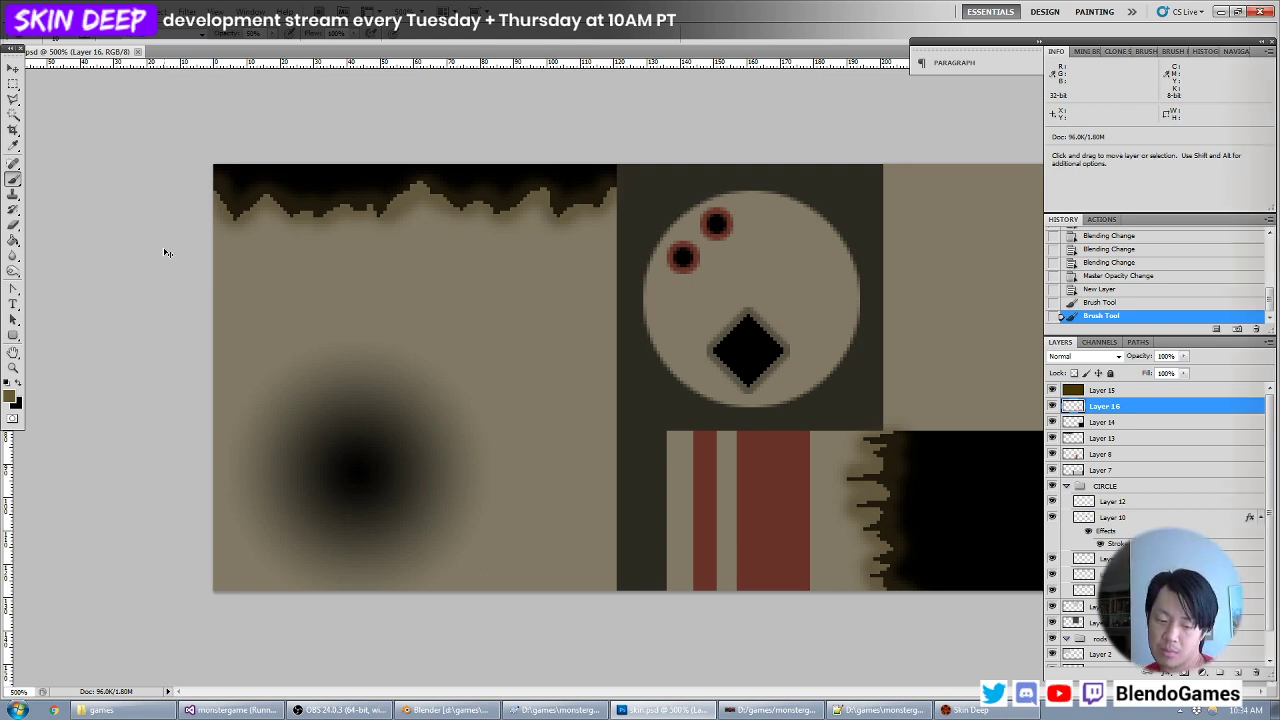
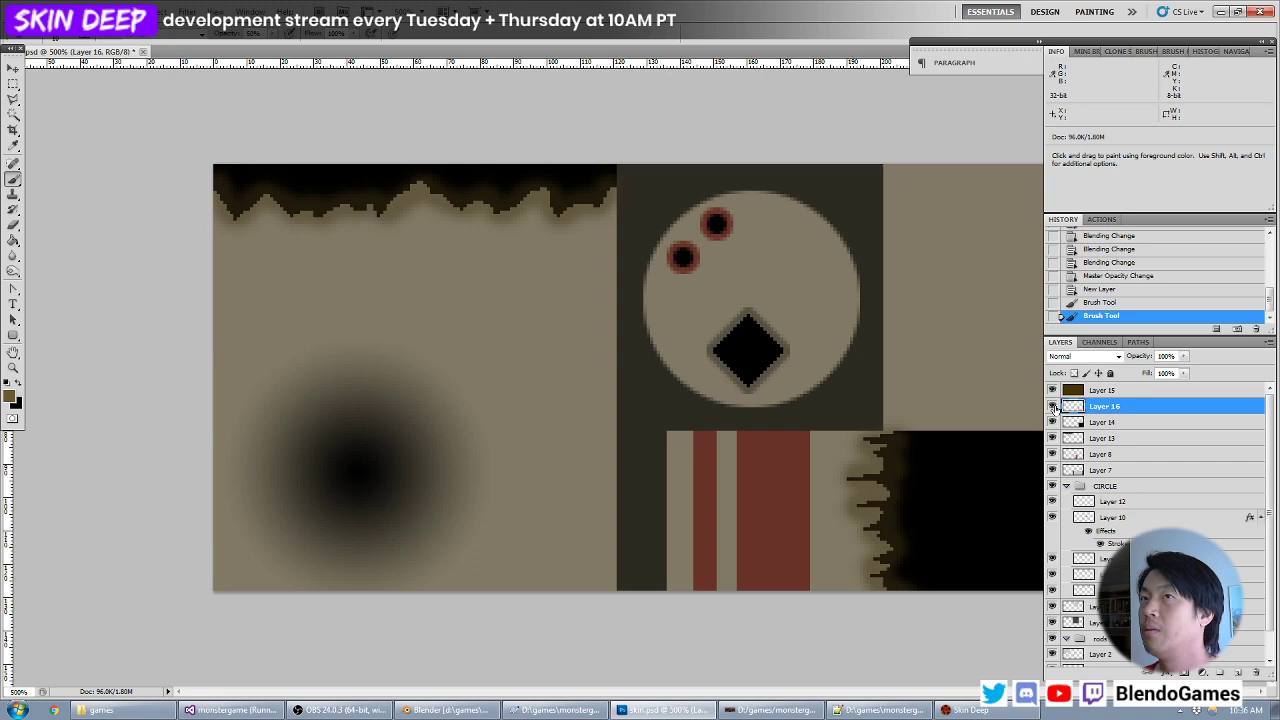
pyautogui.click(336, 710)
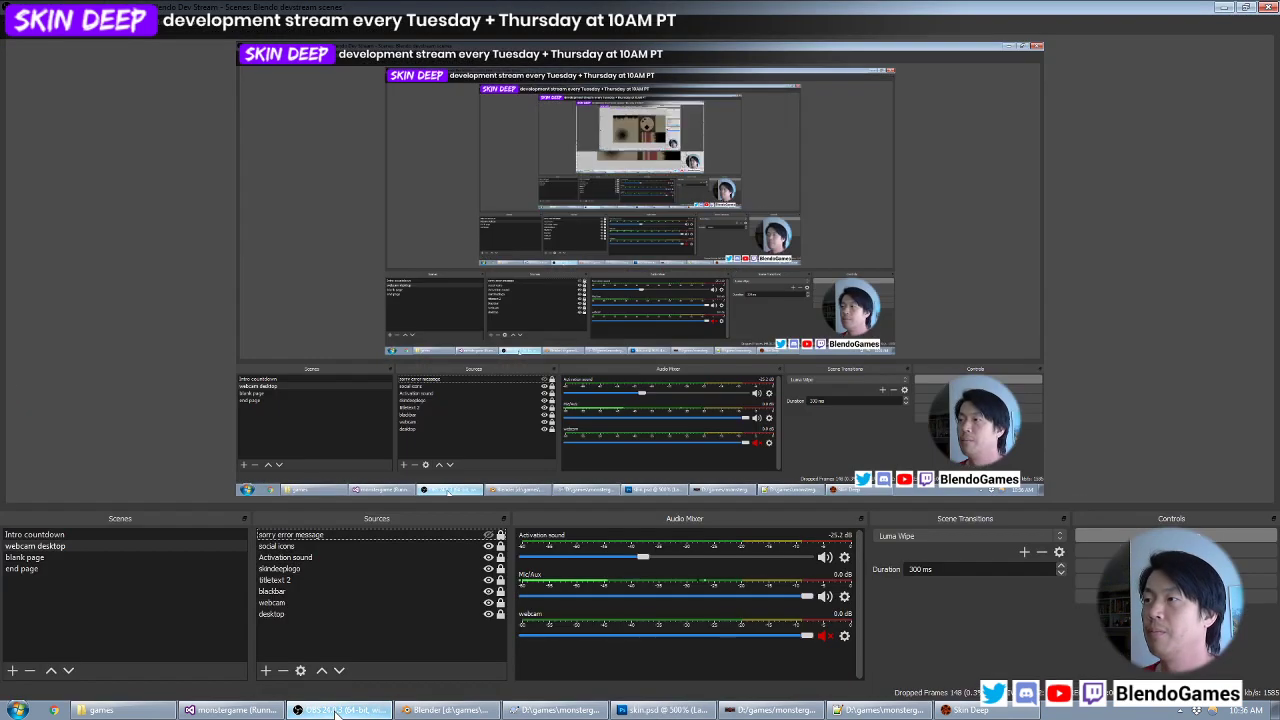
pyautogui.hotkey('alt', 'Tab')
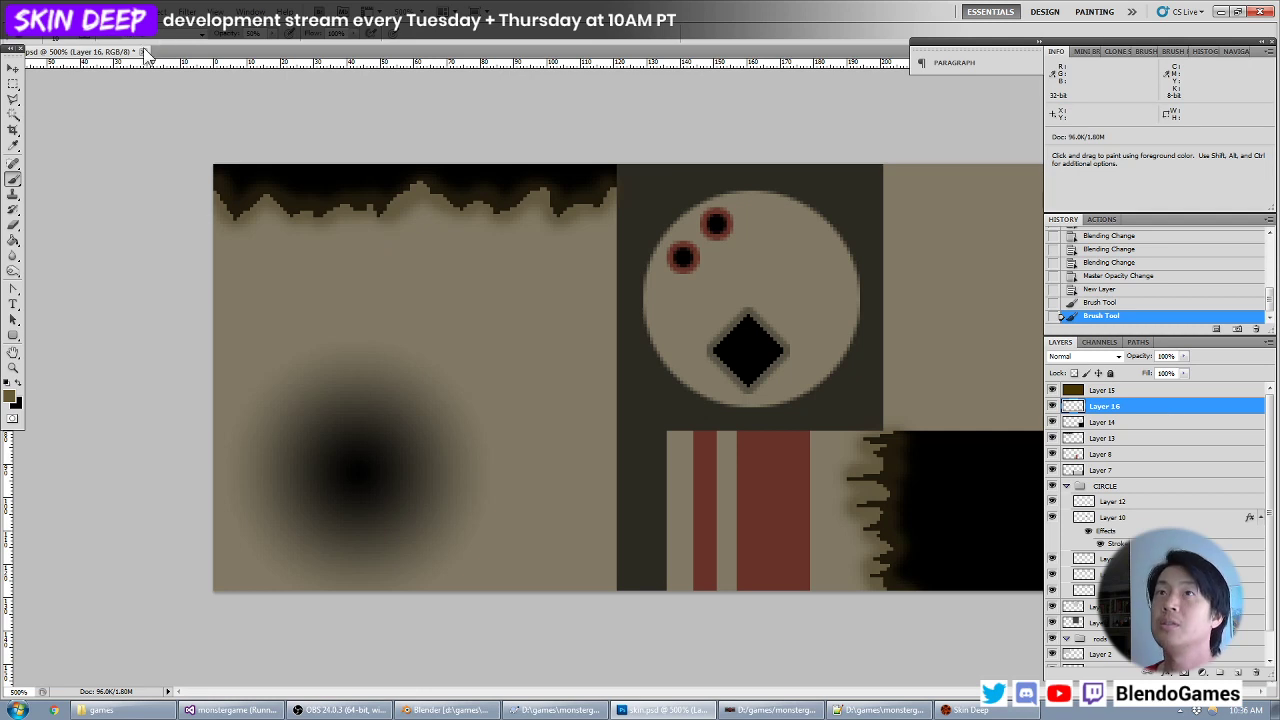
# Enlarge the soft brush and paint wider, fainter olive-brown grime around the jagged edges of the upper-left and lower-right black areas.
pyautogui.click(73, 37)
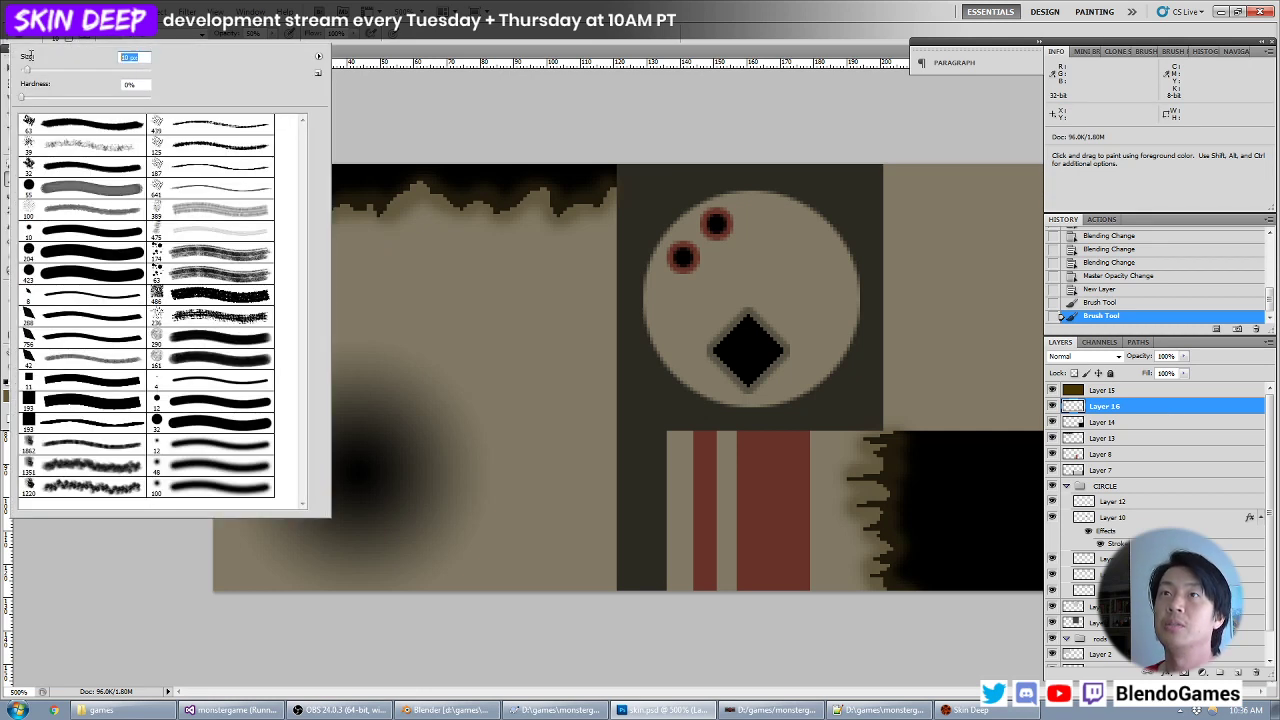
pyautogui.click(371, 124)
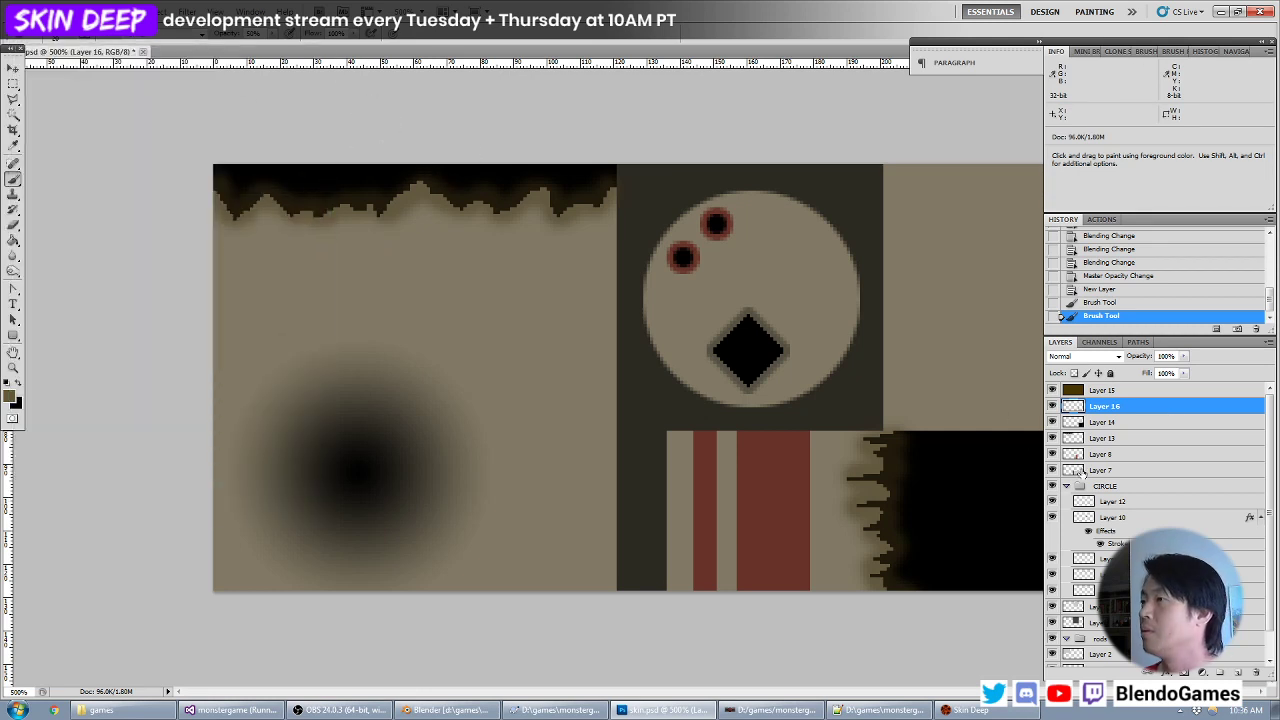
pyautogui.moveTo(233, 176)
pyautogui.mouseDown()
pyautogui.moveTo(217, 163)
pyautogui.moveTo(214, 240)
pyautogui.moveTo(257, 171)
pyautogui.moveTo(300, 165)
pyautogui.mouseUp()
pyautogui.hotkey('ctrl', 'z')
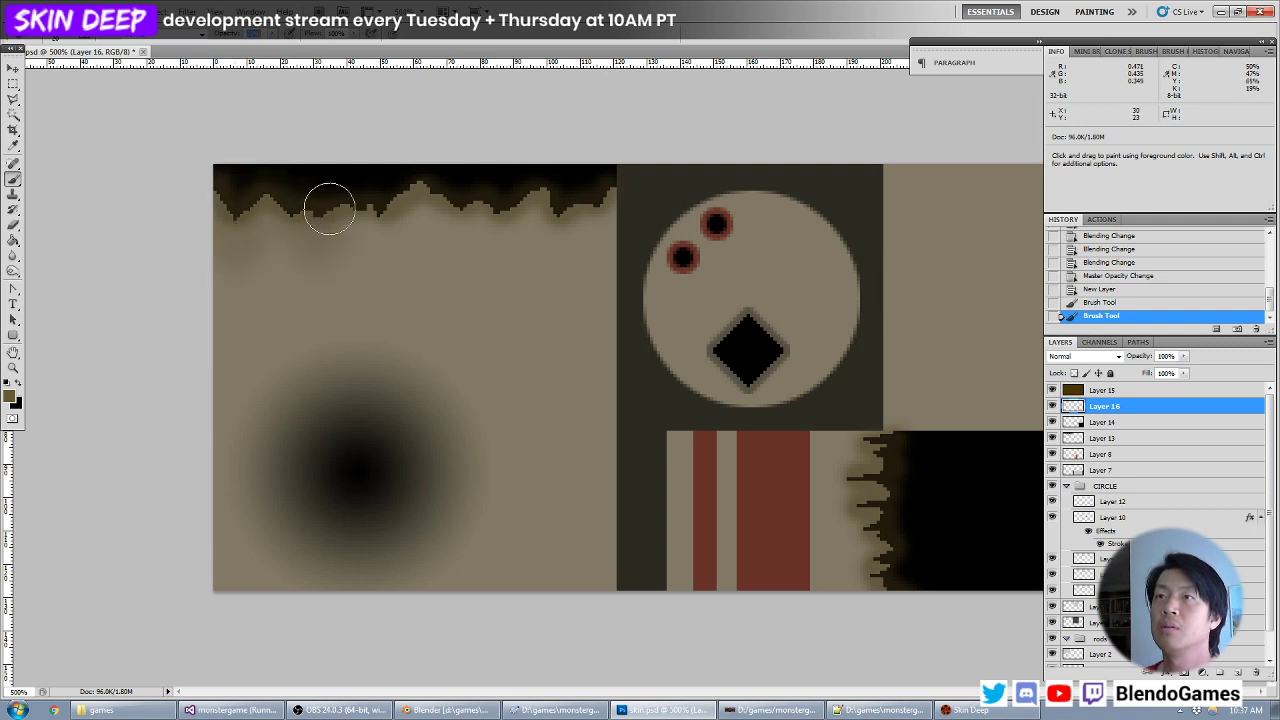
pyautogui.moveTo(330, 209); pyautogui.dragTo(423, 187)
pyautogui.hotkey('ctrl', 'z')
pyautogui.moveTo(229, 183)
pyautogui.mouseDown()
pyautogui.moveTo(317, 220)
pyautogui.moveTo(374, 189)
pyautogui.moveTo(450, 210)
pyautogui.moveTo(497, 183)
pyautogui.moveTo(571, 223)
pyautogui.moveTo(609, 160)
pyautogui.mouseUp()
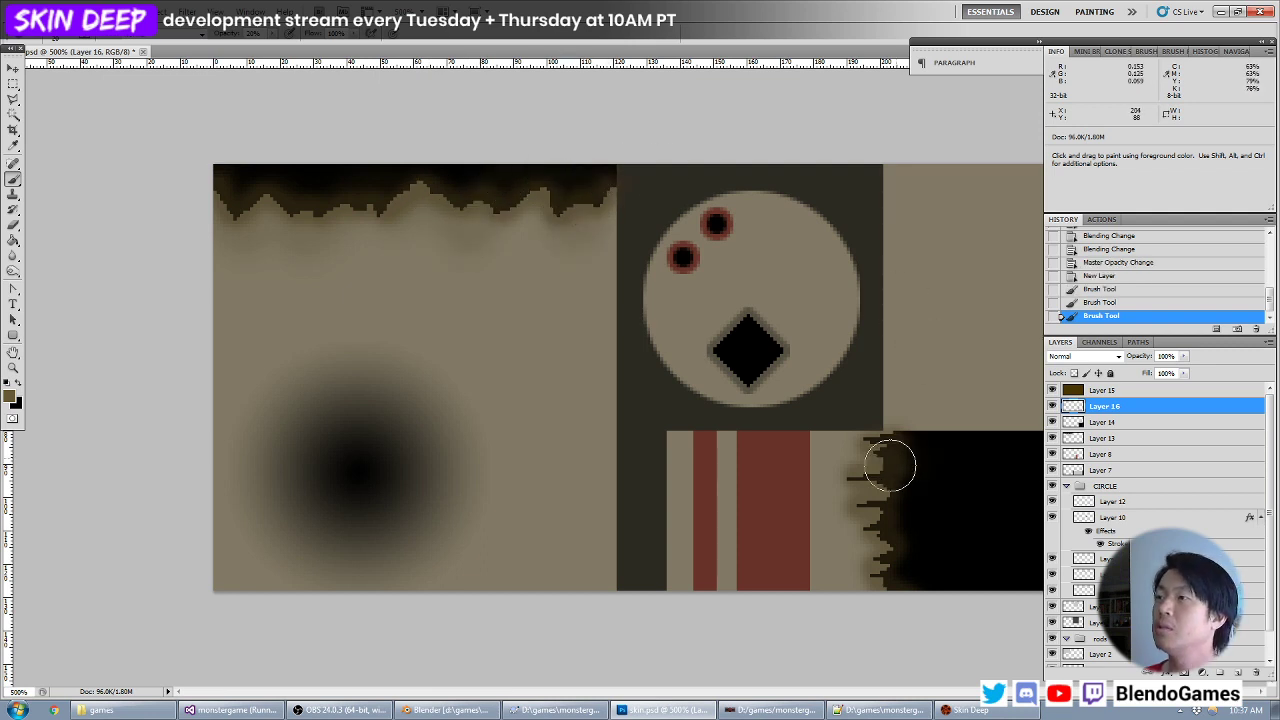
pyautogui.moveTo(890, 465)
pyautogui.mouseDown()
pyautogui.moveTo(849, 466)
pyautogui.moveTo(874, 491)
pyautogui.moveTo(849, 509)
pyautogui.moveTo(843, 578)
pyautogui.moveTo(955, 575)
pyautogui.mouseUp()
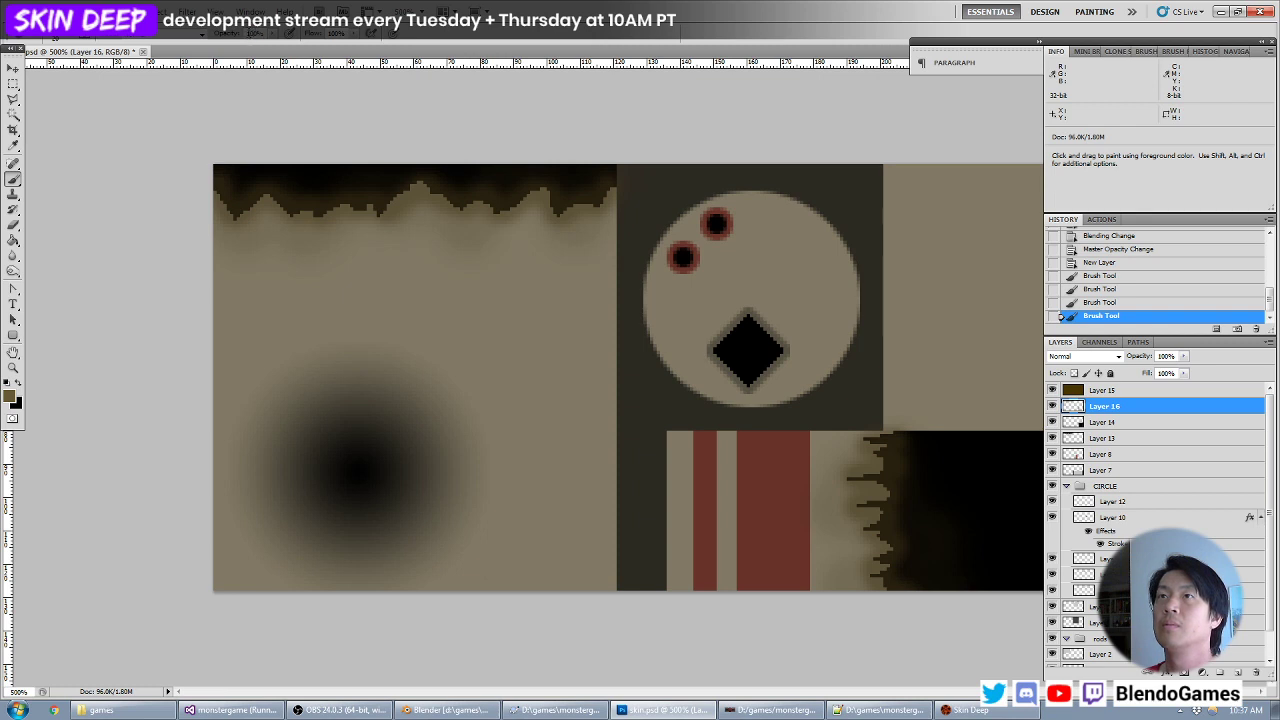
# Save the layered skin.psd file.
pyautogui.click(13, 70)
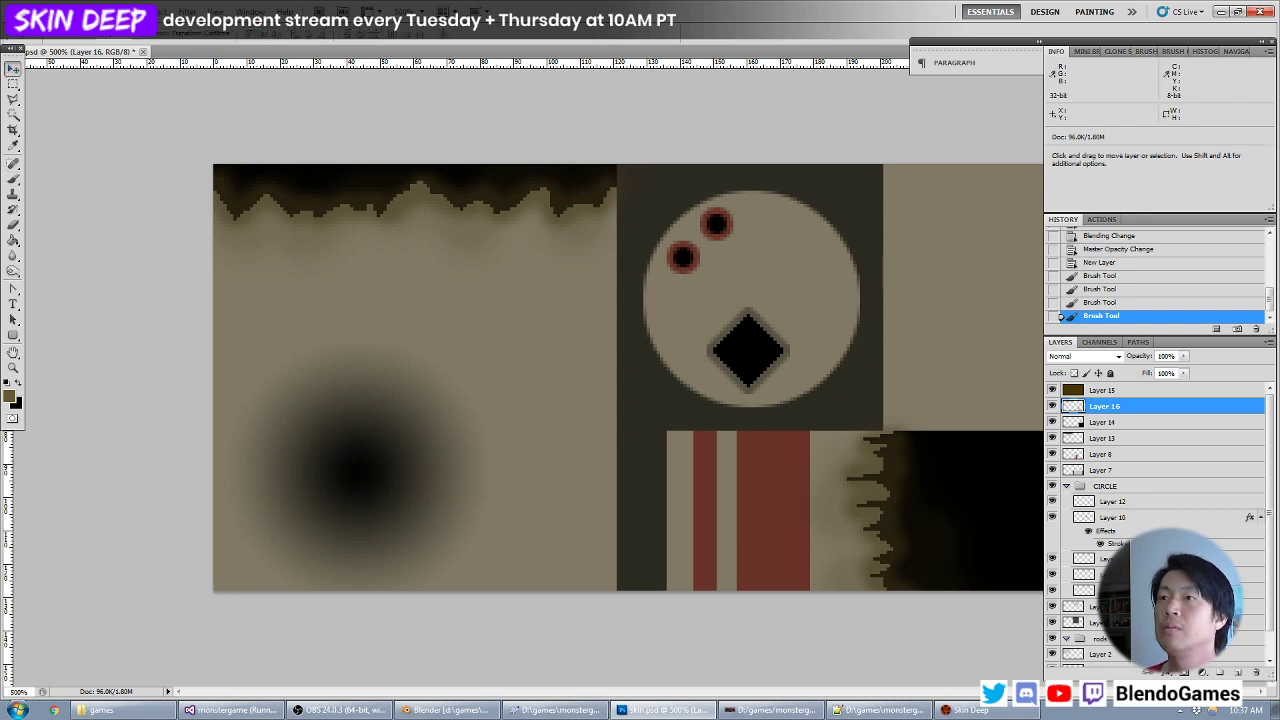
pyautogui.click(40, 11)
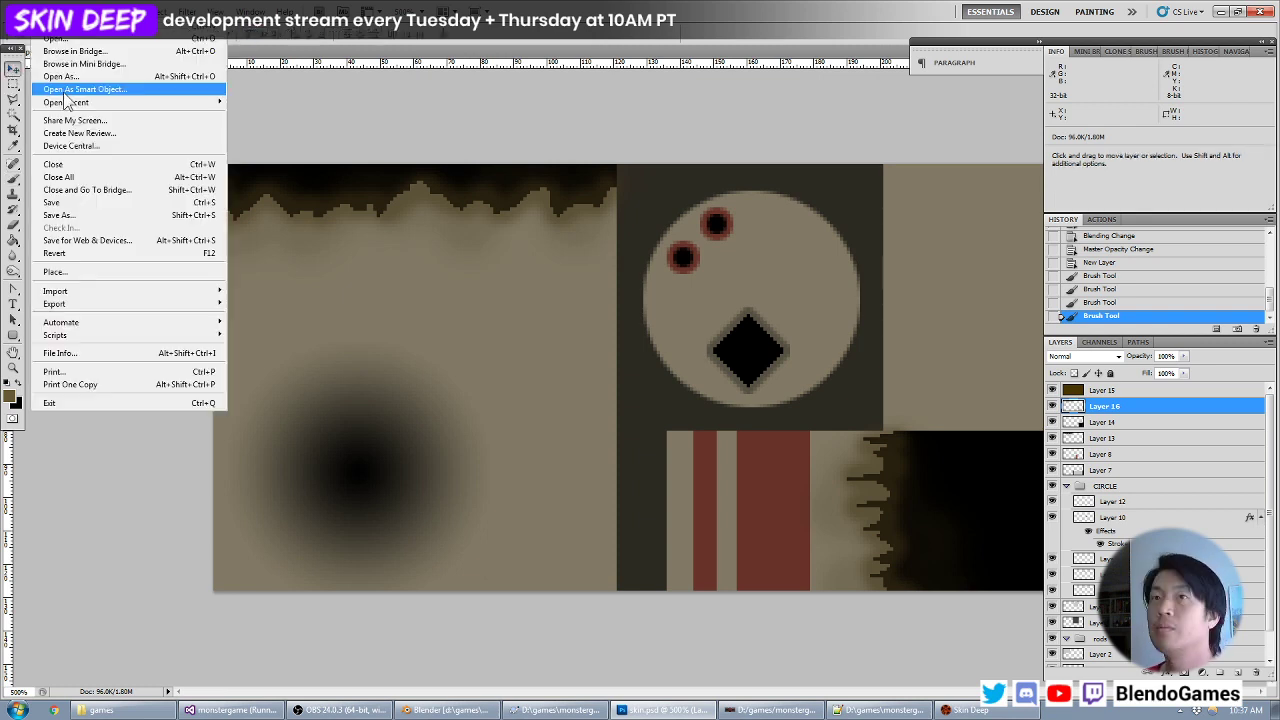
pyautogui.click(80, 205)
# Save a Targa copy as skin.tga in the debris_mechcannon folder, replacing the existing file, at 32 bits/pixel without compression.
pyautogui.click(40, 11)
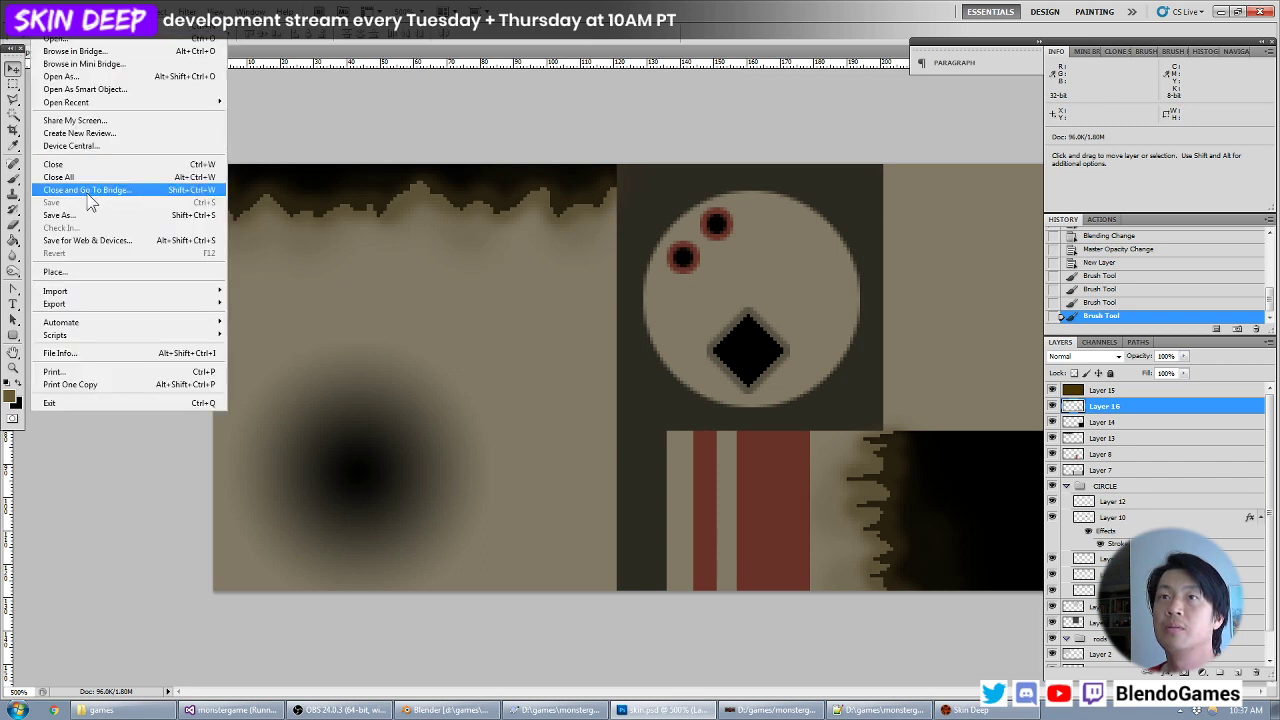
pyautogui.click(80, 218)
pyautogui.click(323, 535)
pyautogui.click(330, 514)
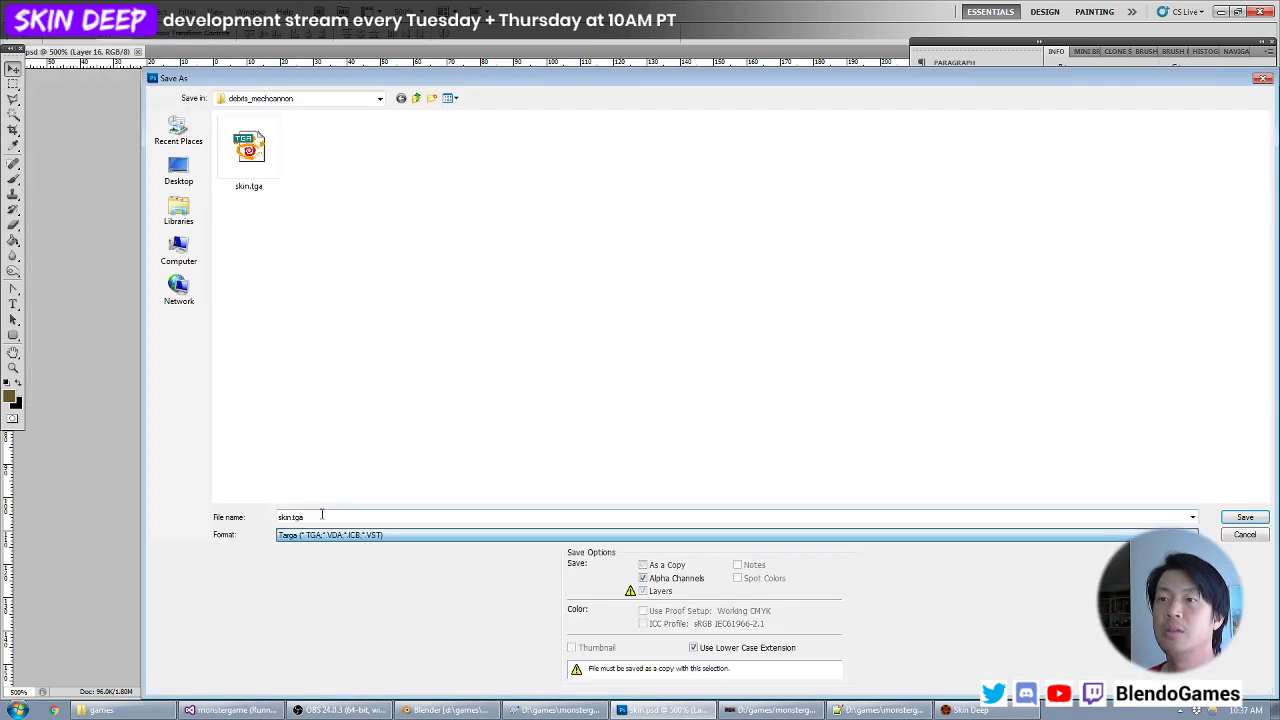
pyautogui.press('Return')
pyautogui.press('Return')
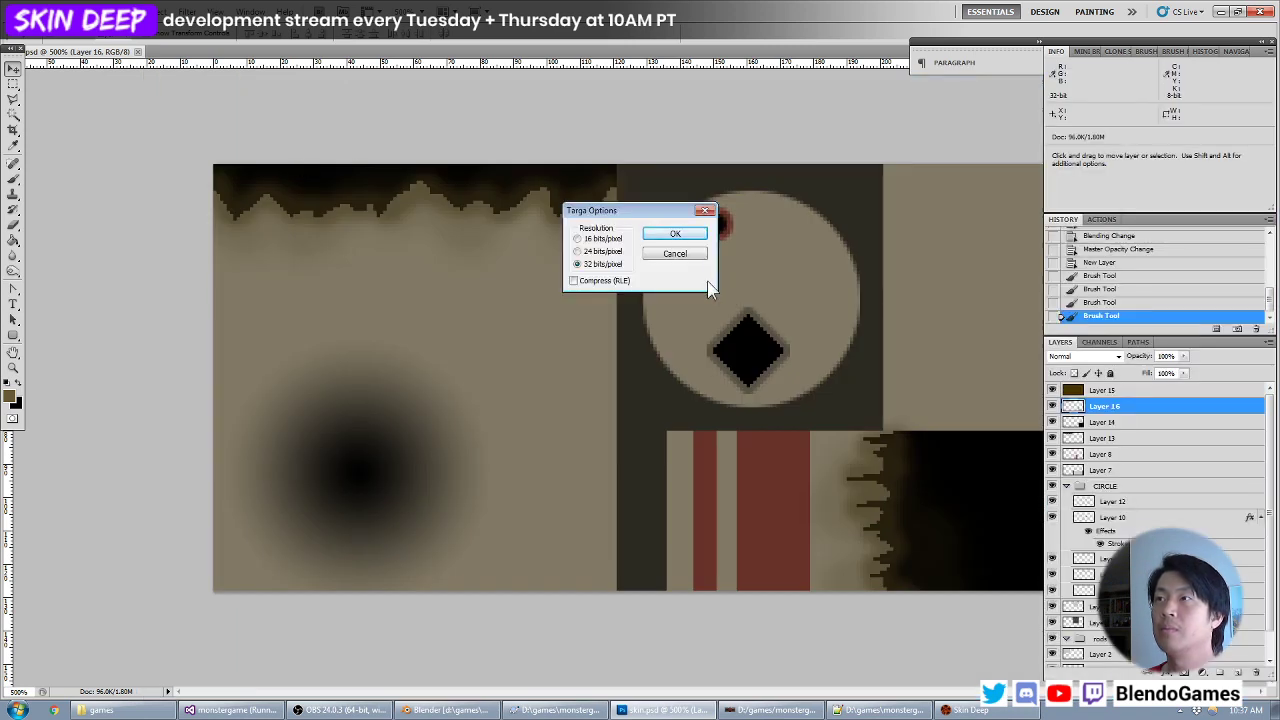
pyautogui.press('Return')
# Switch to the Skin Deep game and reload the test3 map with the console's map command.
pyautogui.hotkey('alt', 'Tab')
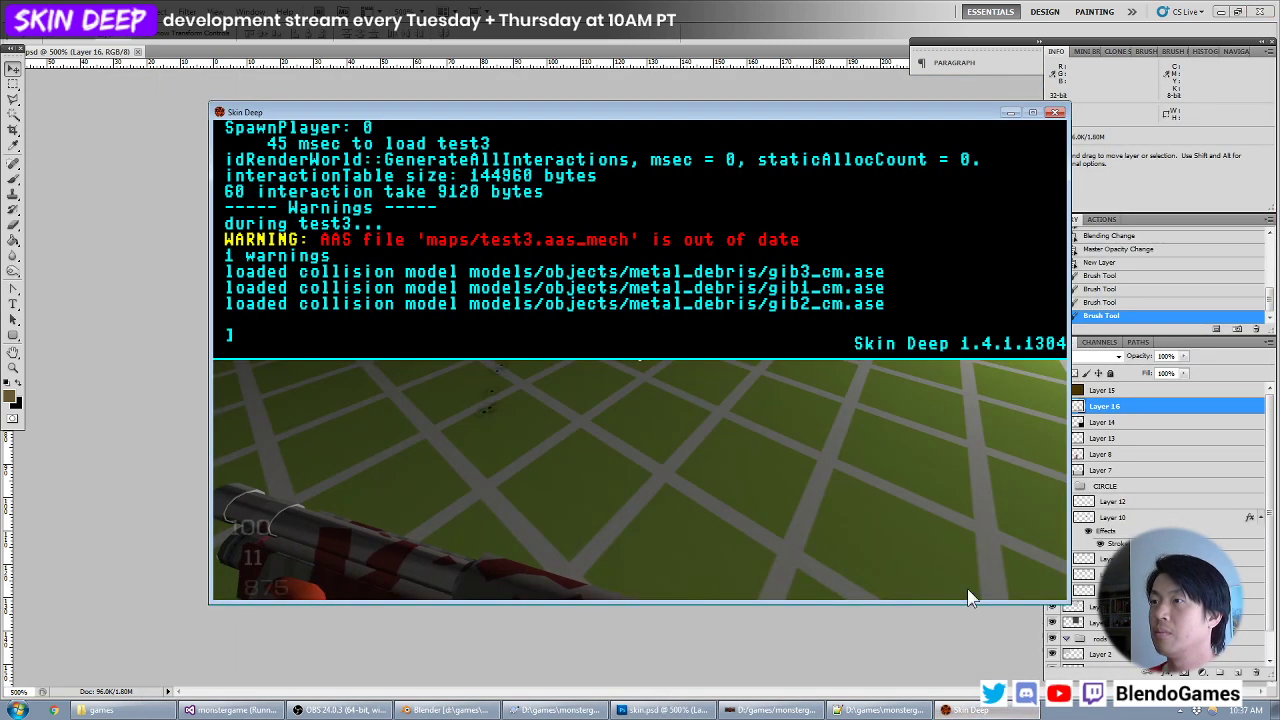
pyautogui.press('`')
pyautogui.press('s')
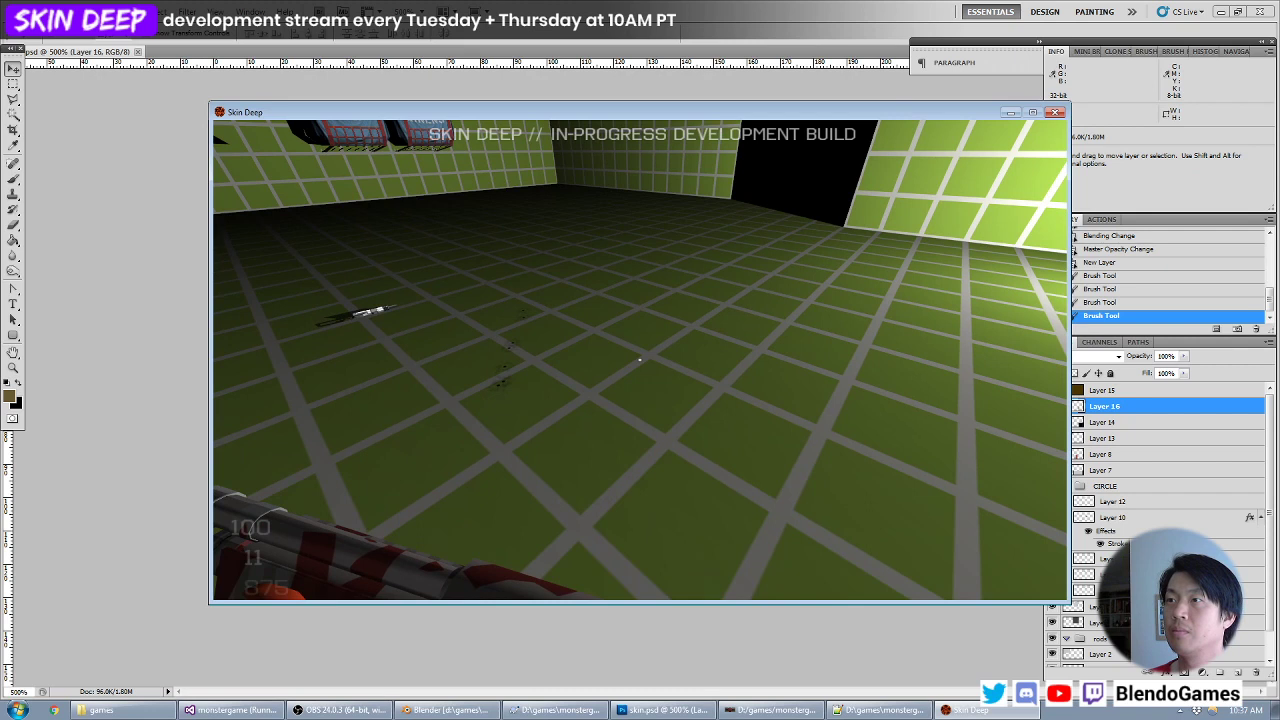
pyautogui.press('`')
pyautogui.write('map tes')
pyautogui.press('Return')
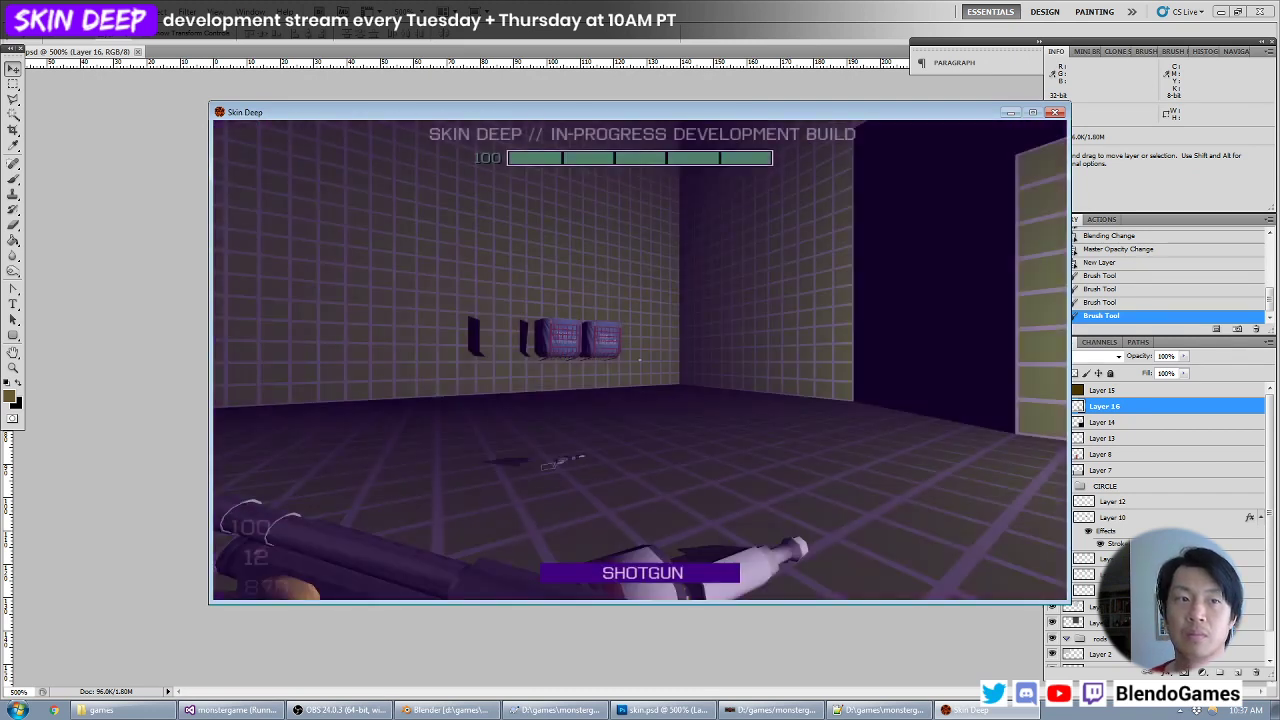
# Back away from the GME-8 Gammapup cannon and shoot it with the shotgun until it breaks apart.
pyautogui.press('s')
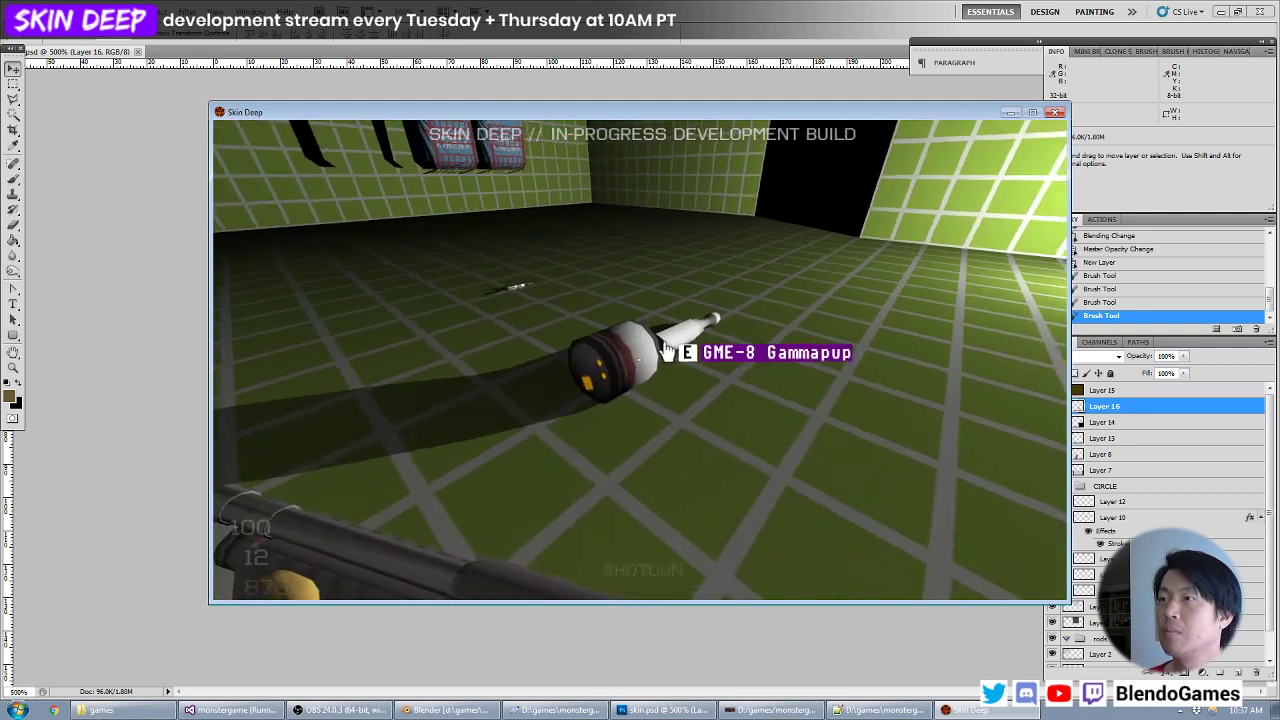
pyautogui.click(640, 360)
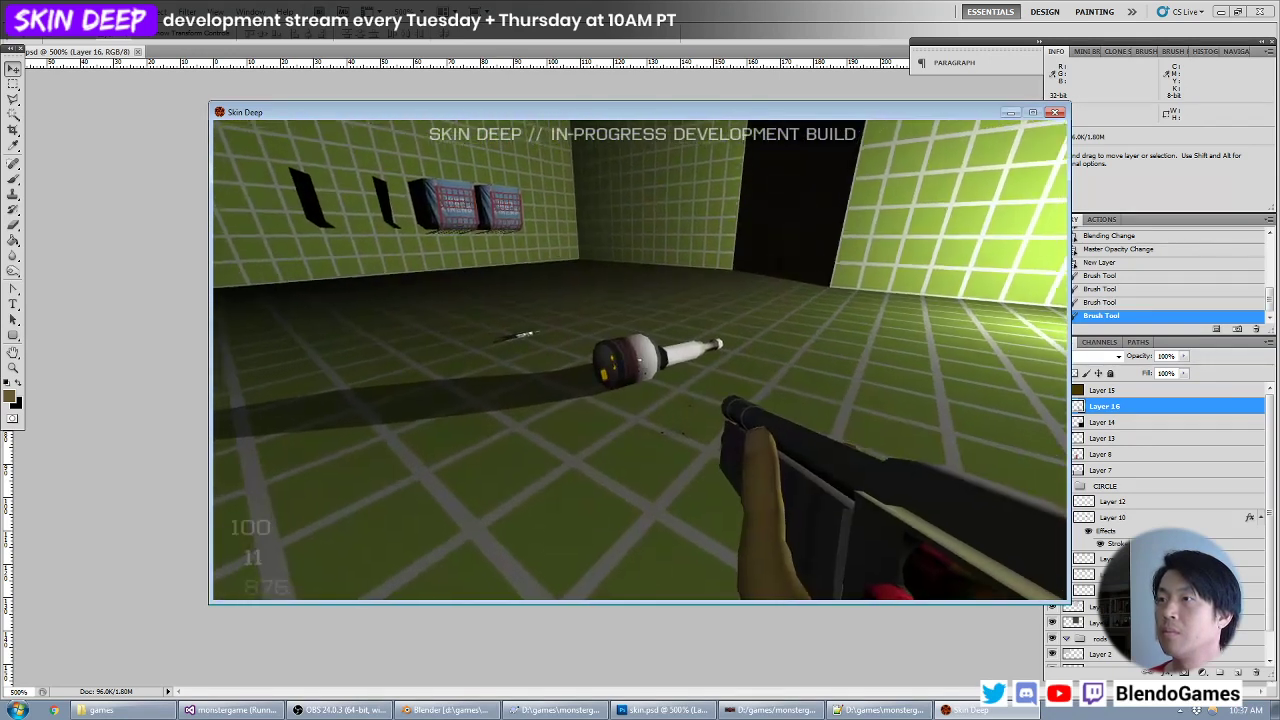
pyautogui.click(640, 360)
pyautogui.click(640, 360)
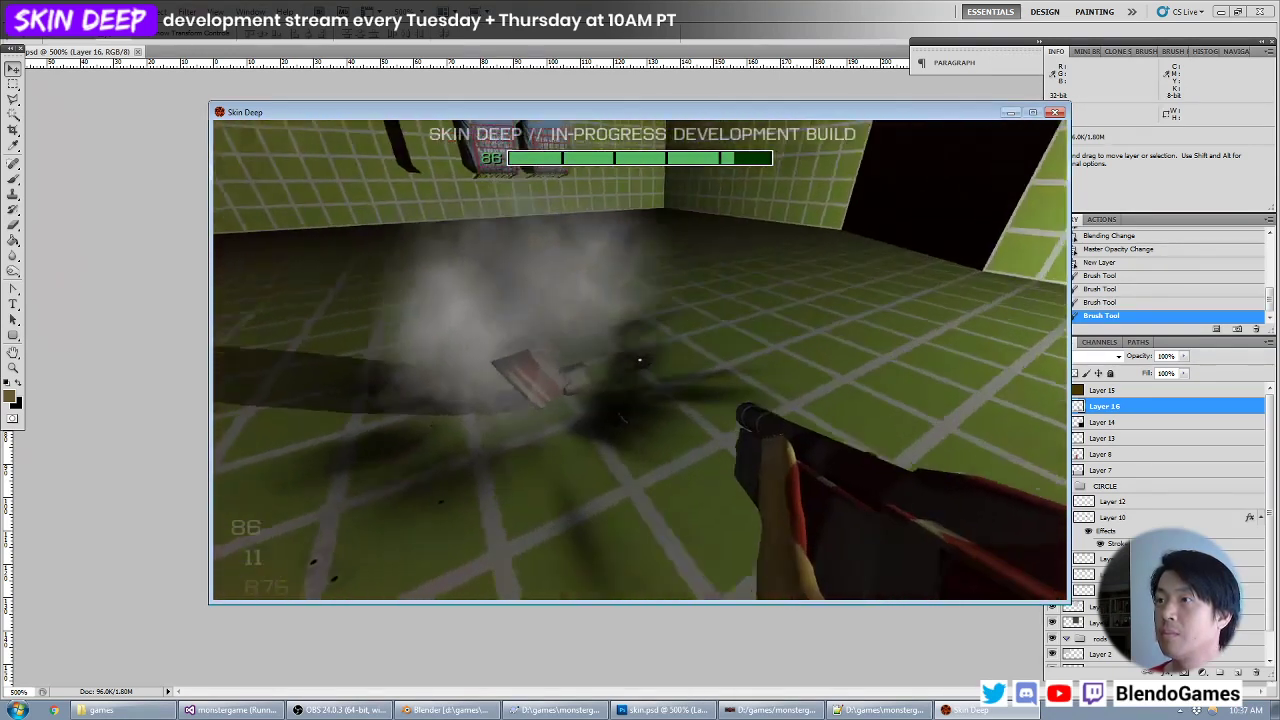
# Examine the retextured cannon debris on the floor up close and from several sides.
pyautogui.press('w')
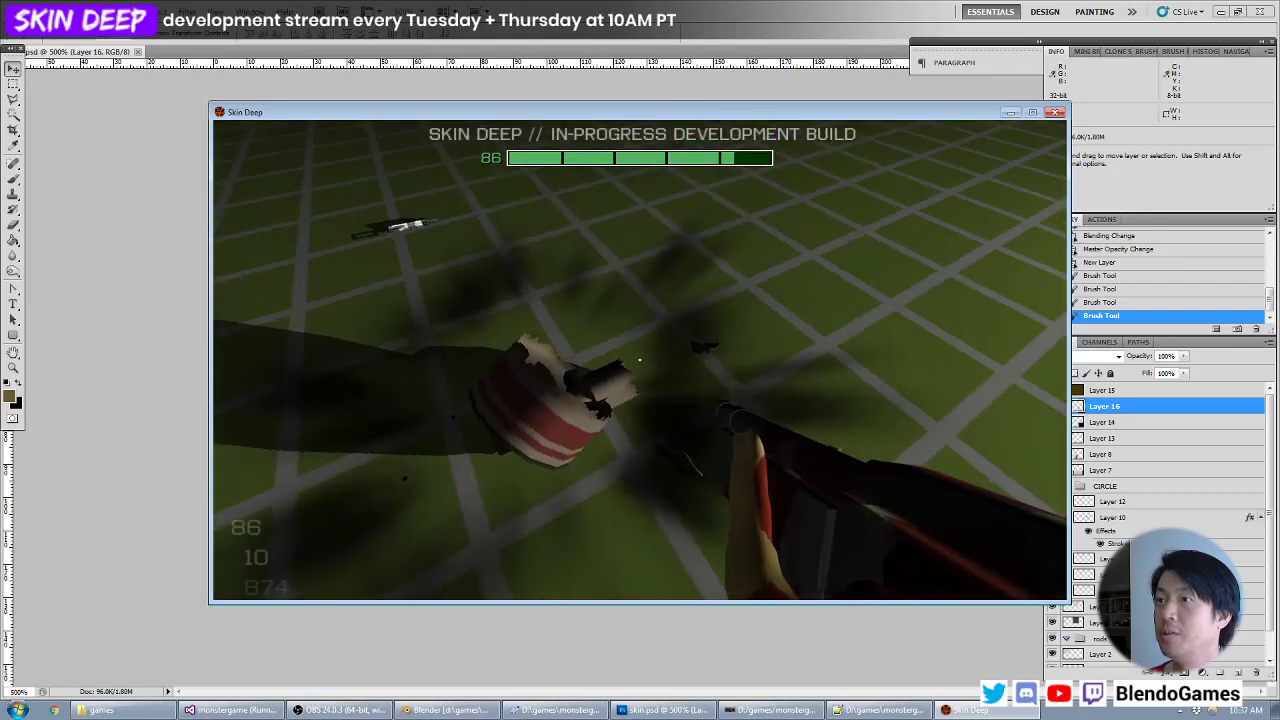
pyautogui.press('s')
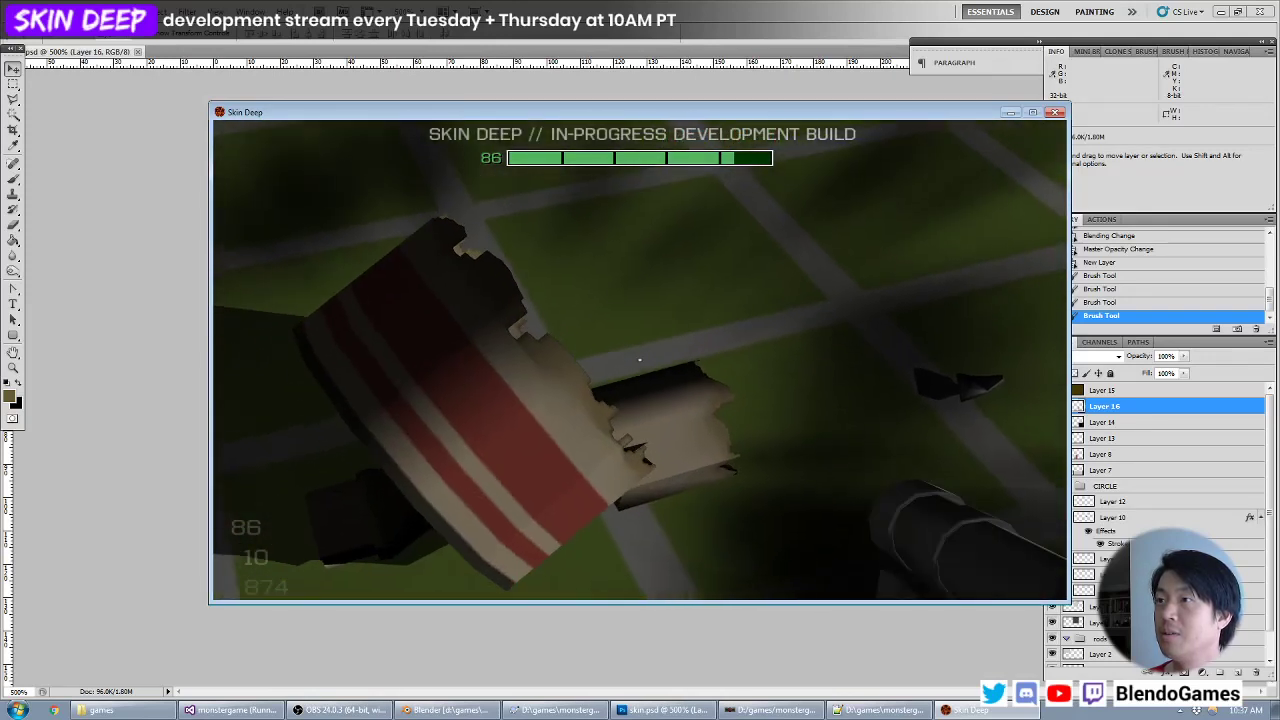
pyautogui.press('d')
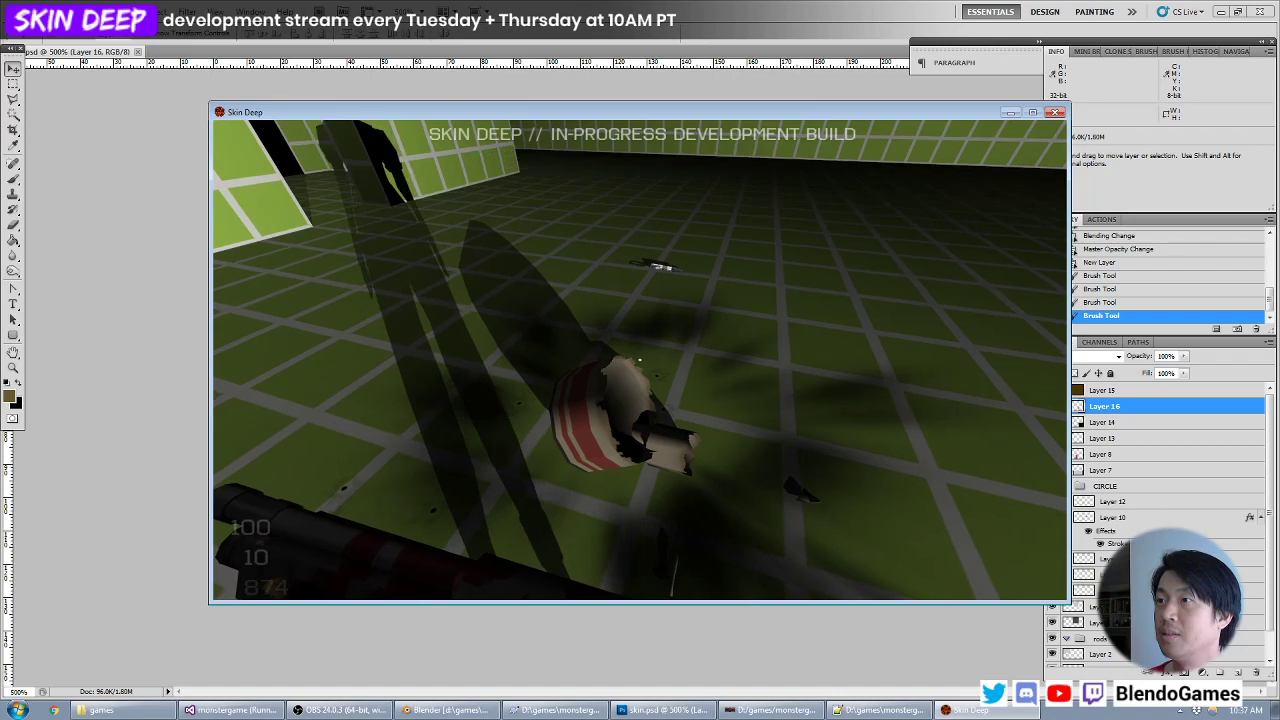
pyautogui.press('a')
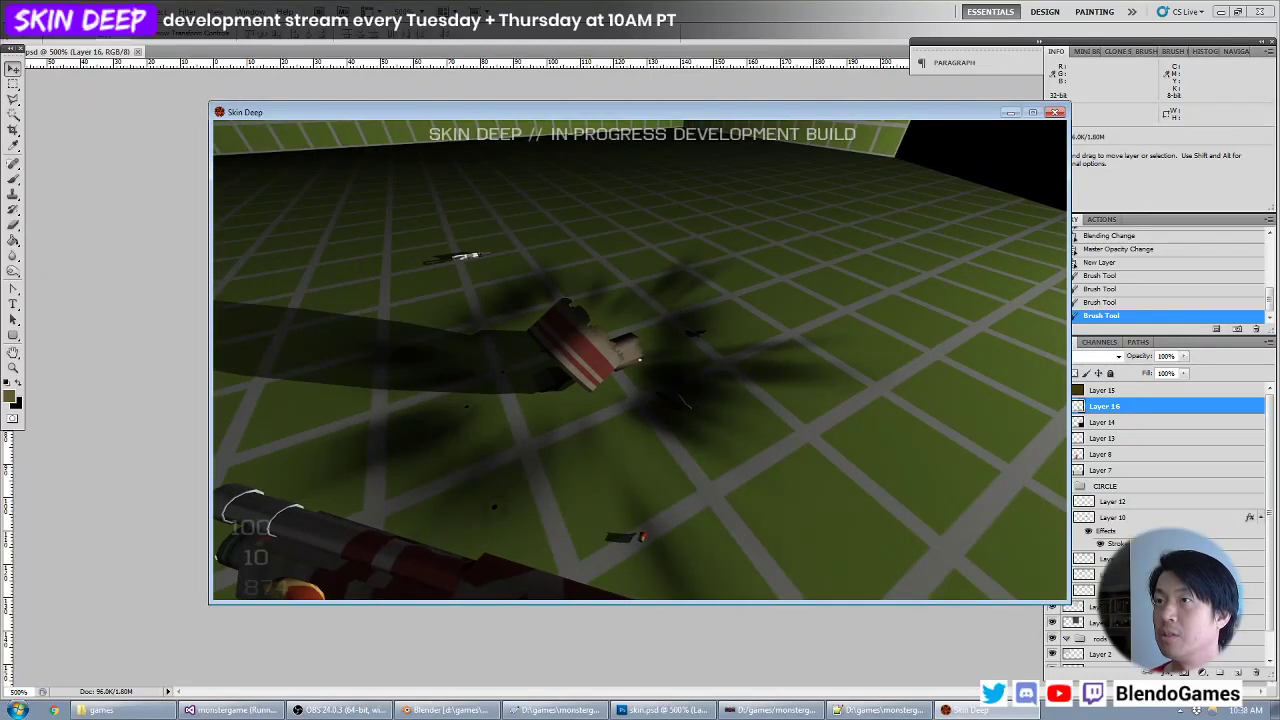
pyautogui.press('w')
pyautogui.press('d')
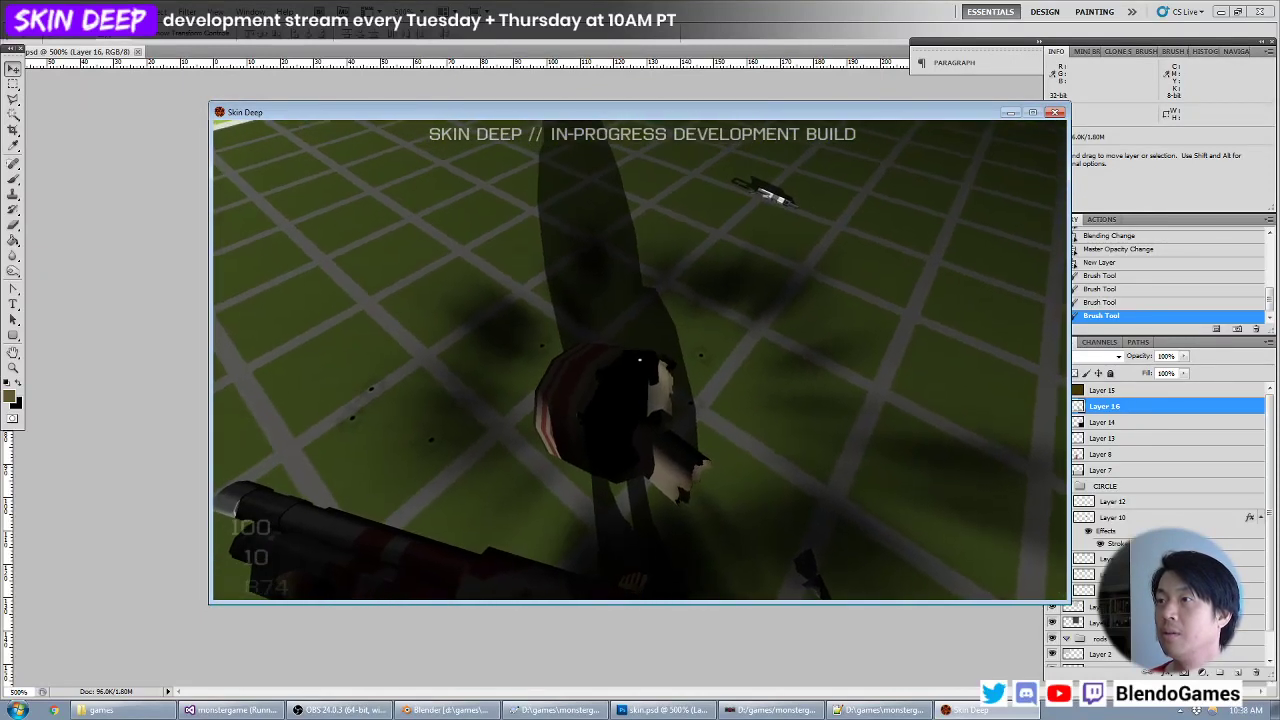
pyautogui.press('a')
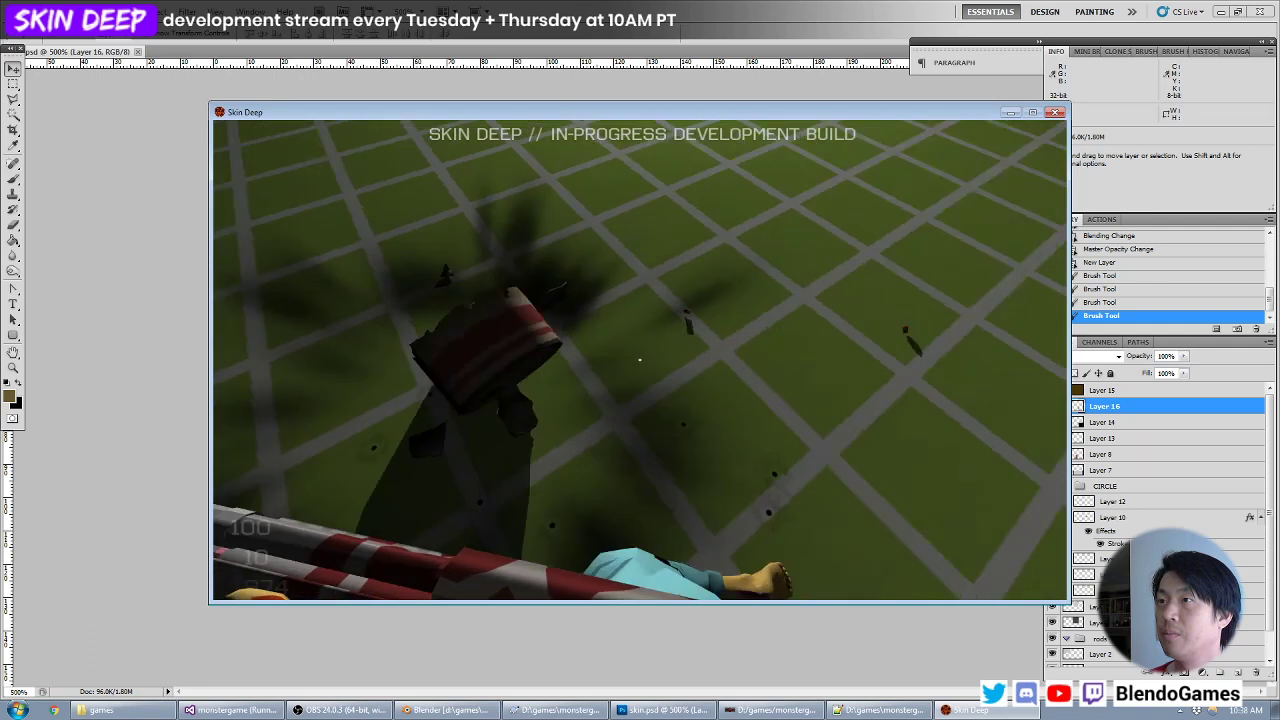
# Examine the broken cannon debris on the floor from close up and from a distance.
pyautogui.press('w')
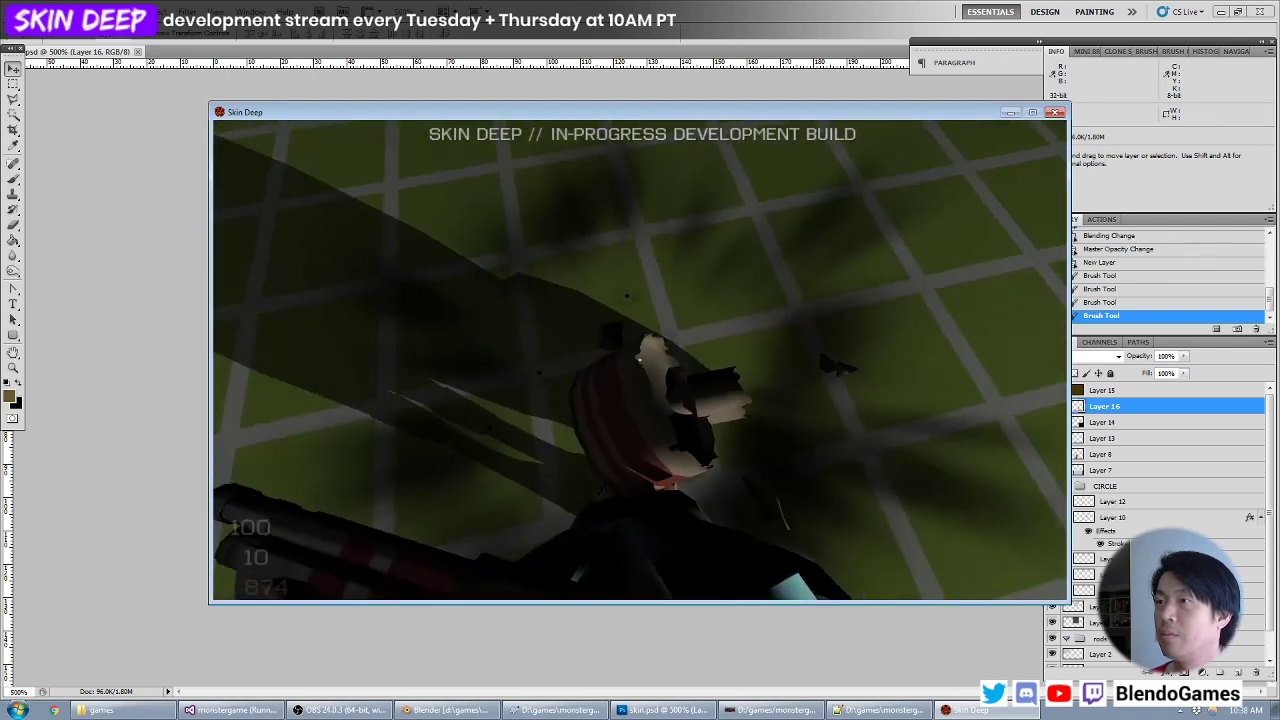
pyautogui.press('s')
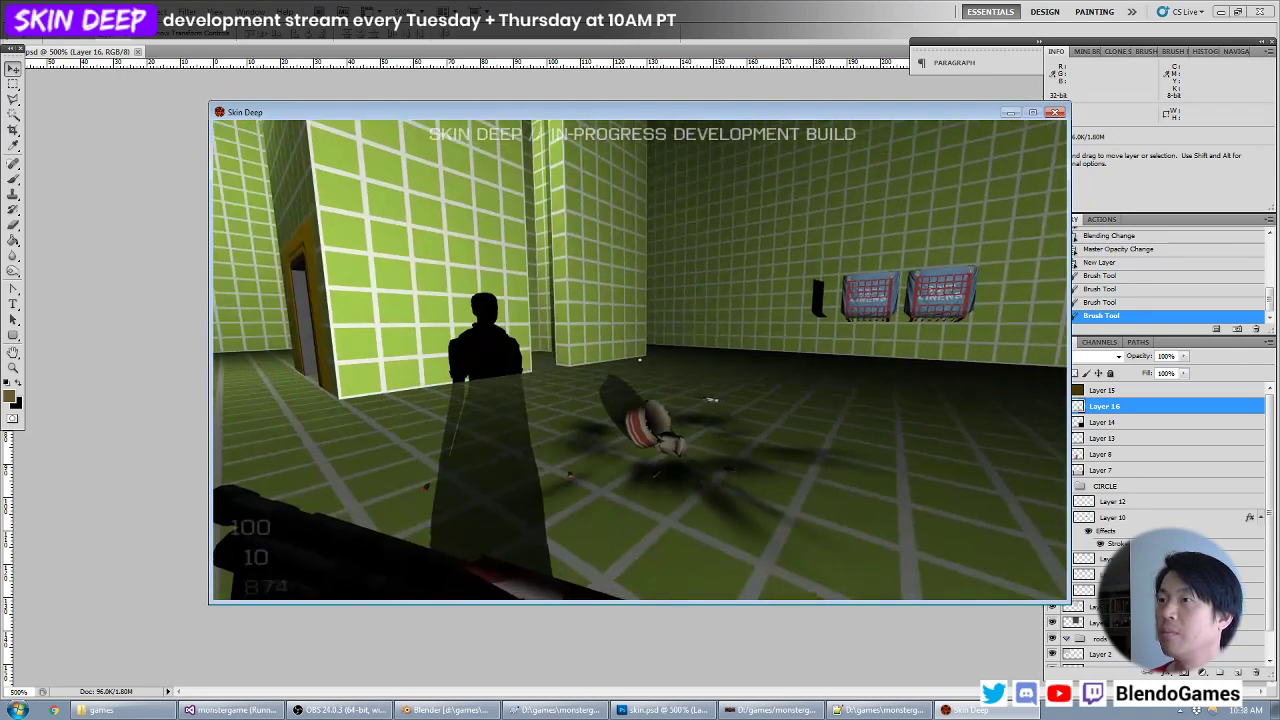
pyautogui.press('`')
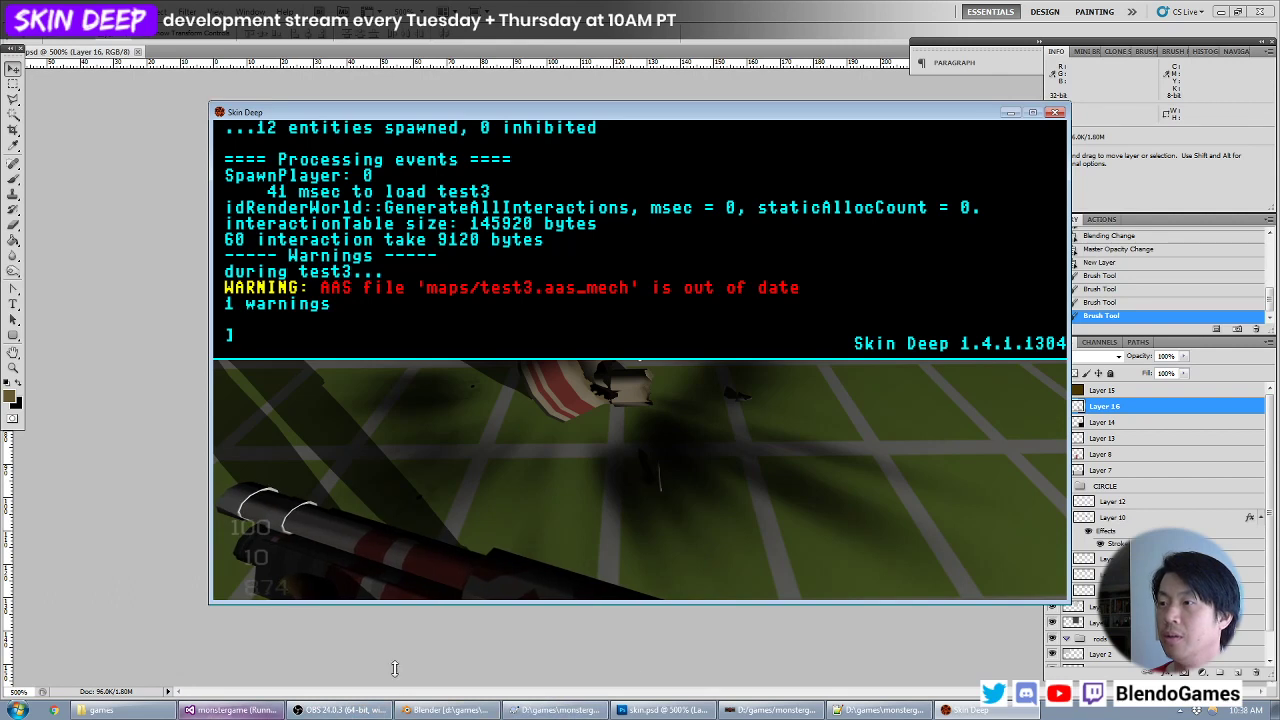
# Switch to Notepad++ and set gibspeed to 512 in weapon_mechcannon.def.
pyautogui.click(878, 710)
pyautogui.click(281, 331)
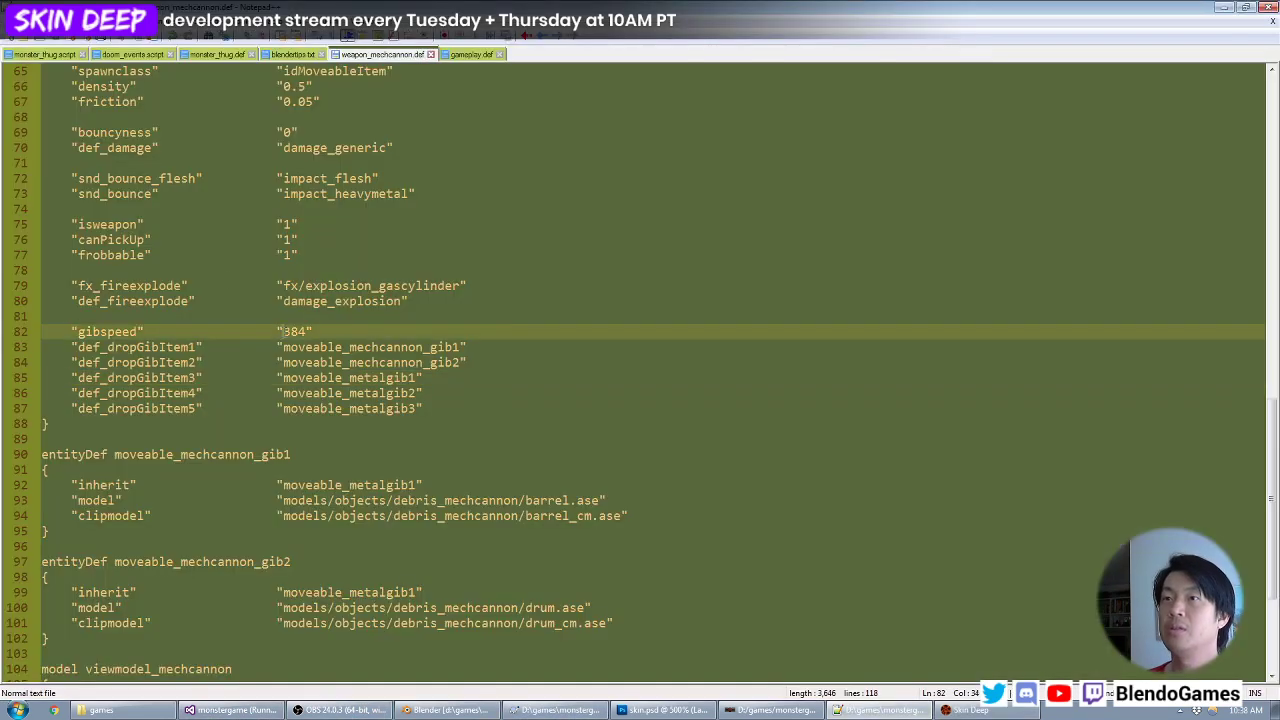
pyautogui.write('512')
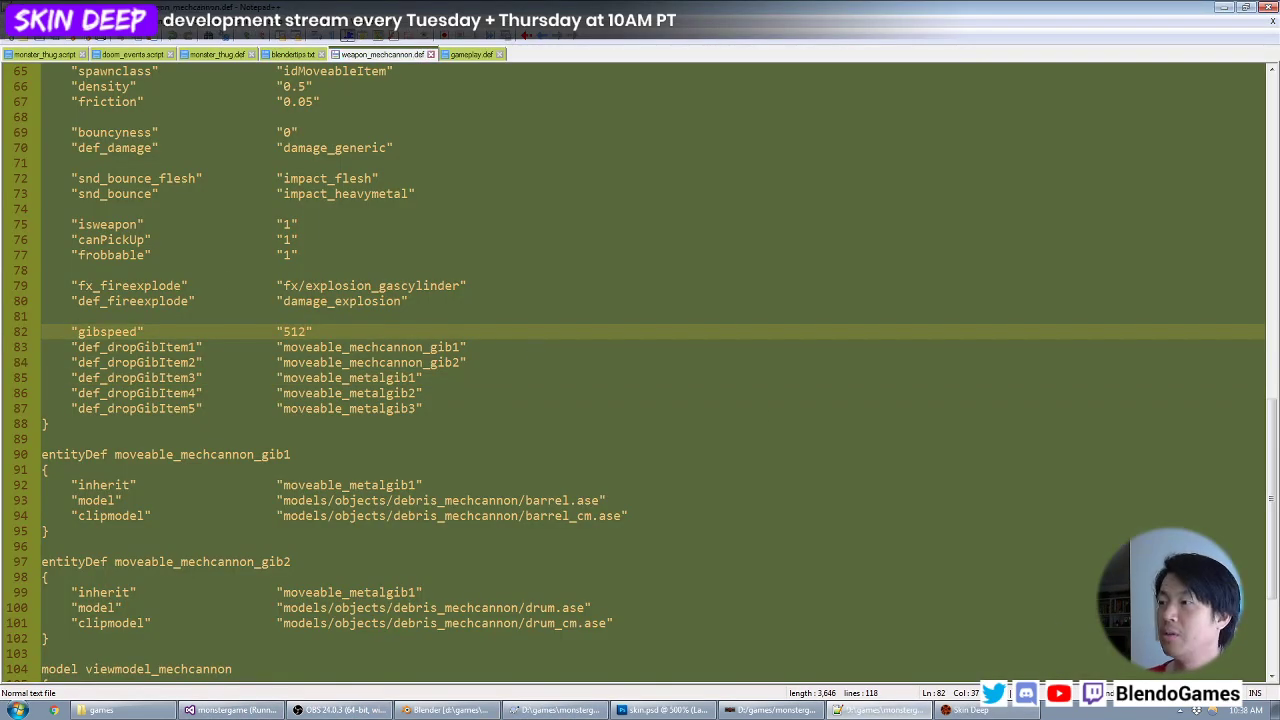
# Switch back to Skin Deep, reload the test3 map through the console, and blow up the Gammapup cannon with the shotgun.
pyautogui.hotkey('alt', 'Tab')
pyautogui.press('`')
pyautogui.write('ma')
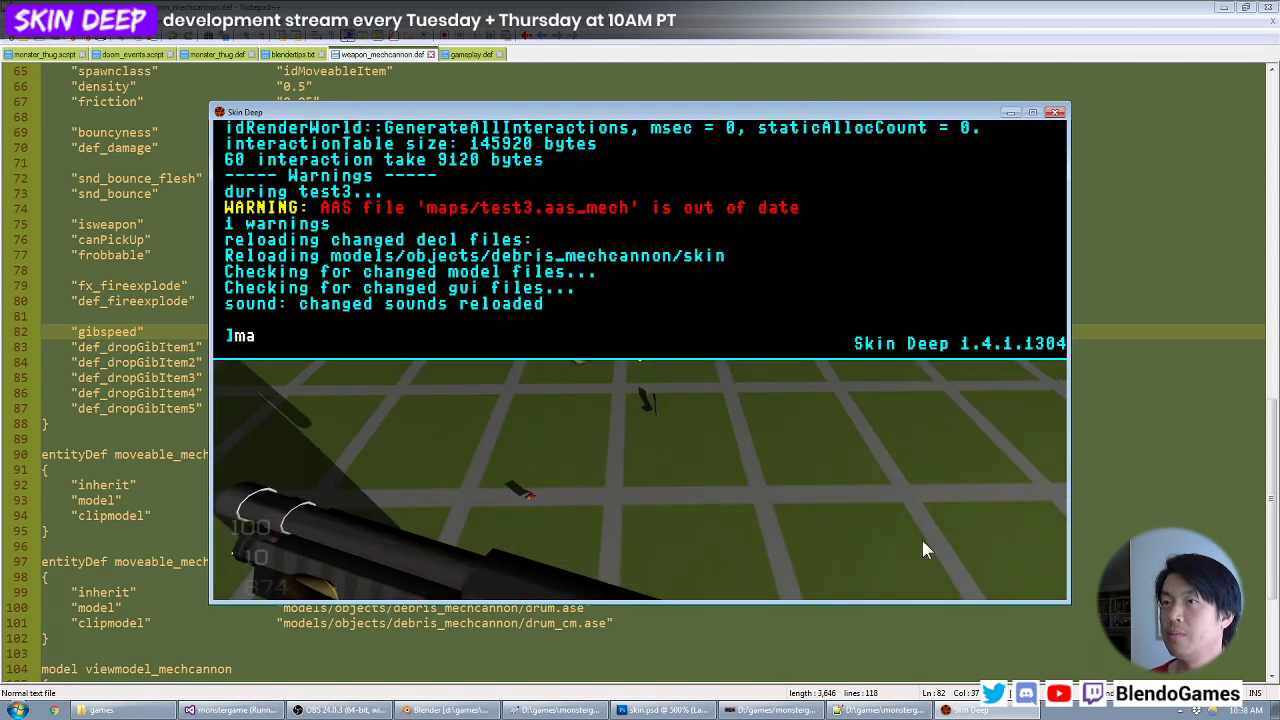
pyautogui.write('p test3')
pyautogui.press('Return')
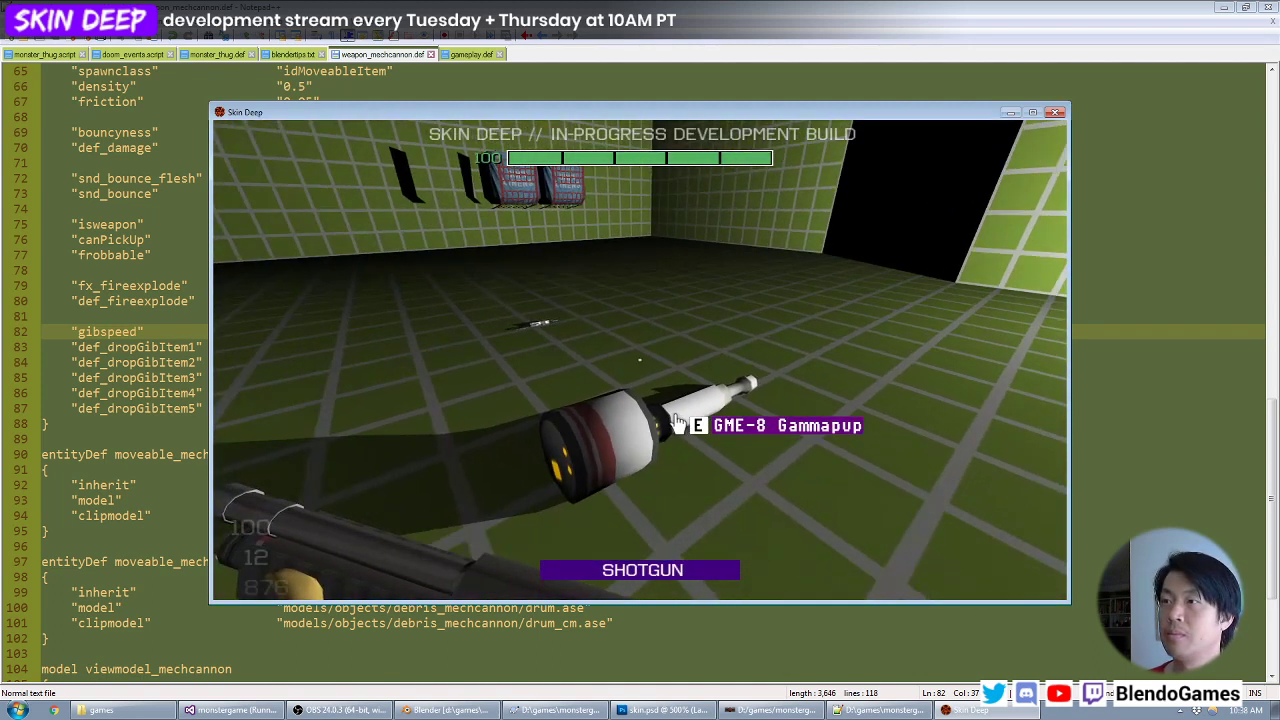
pyautogui.click(677, 424)
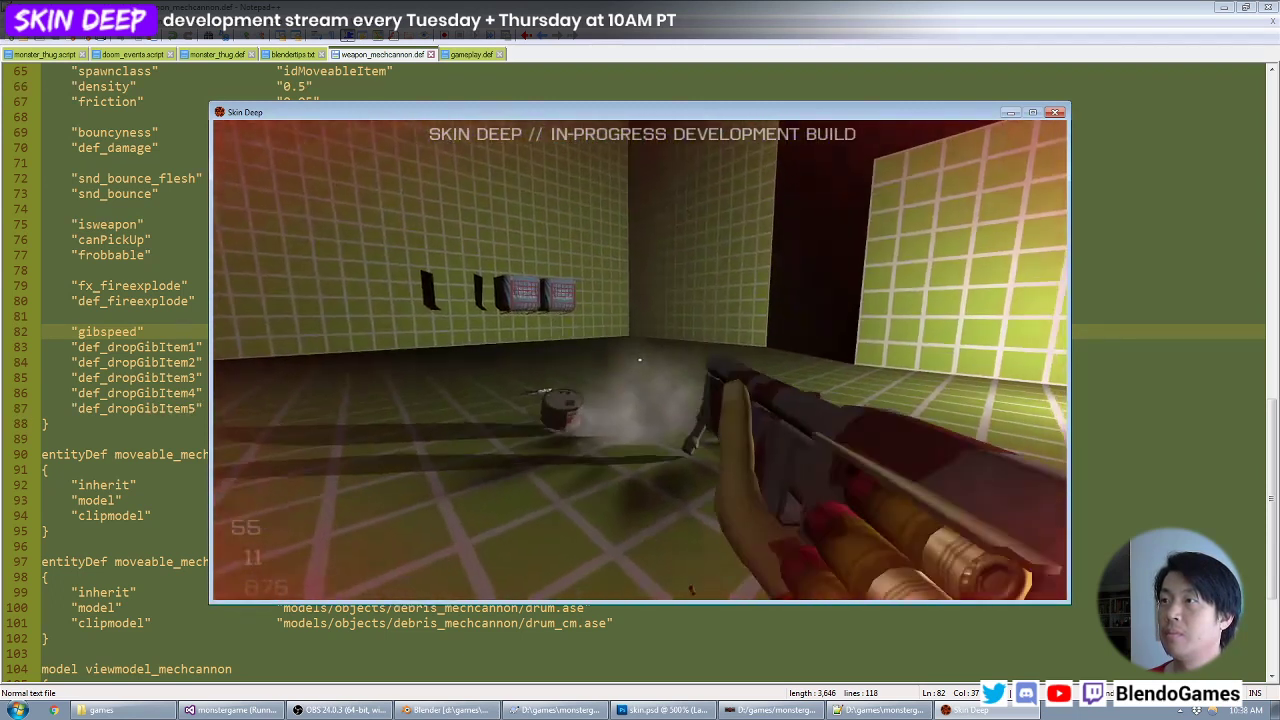
pyautogui.press('w')
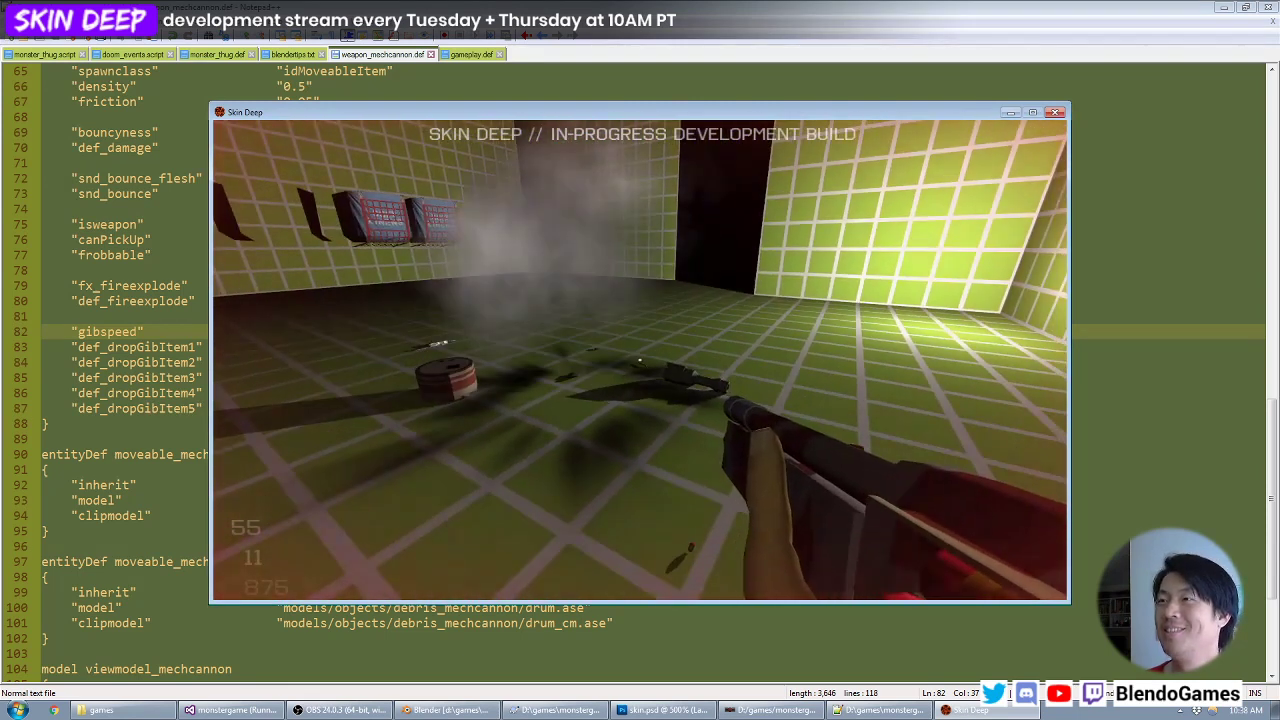
# Quit the game with the console's quit command.
pyautogui.press('`')
pyautogui.write('quit')
pyautogui.press('Return')
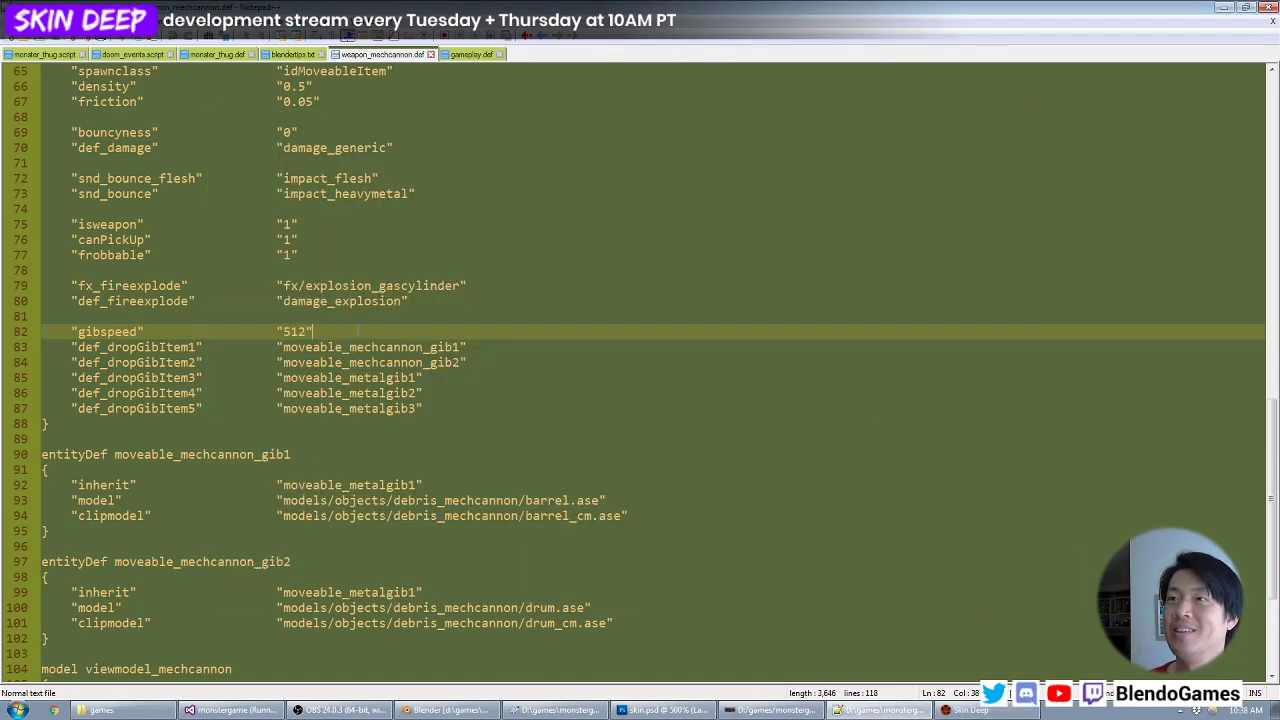
pyautogui.click(444, 298)
pyautogui.click(420, 347)
pyautogui.click(404, 325)
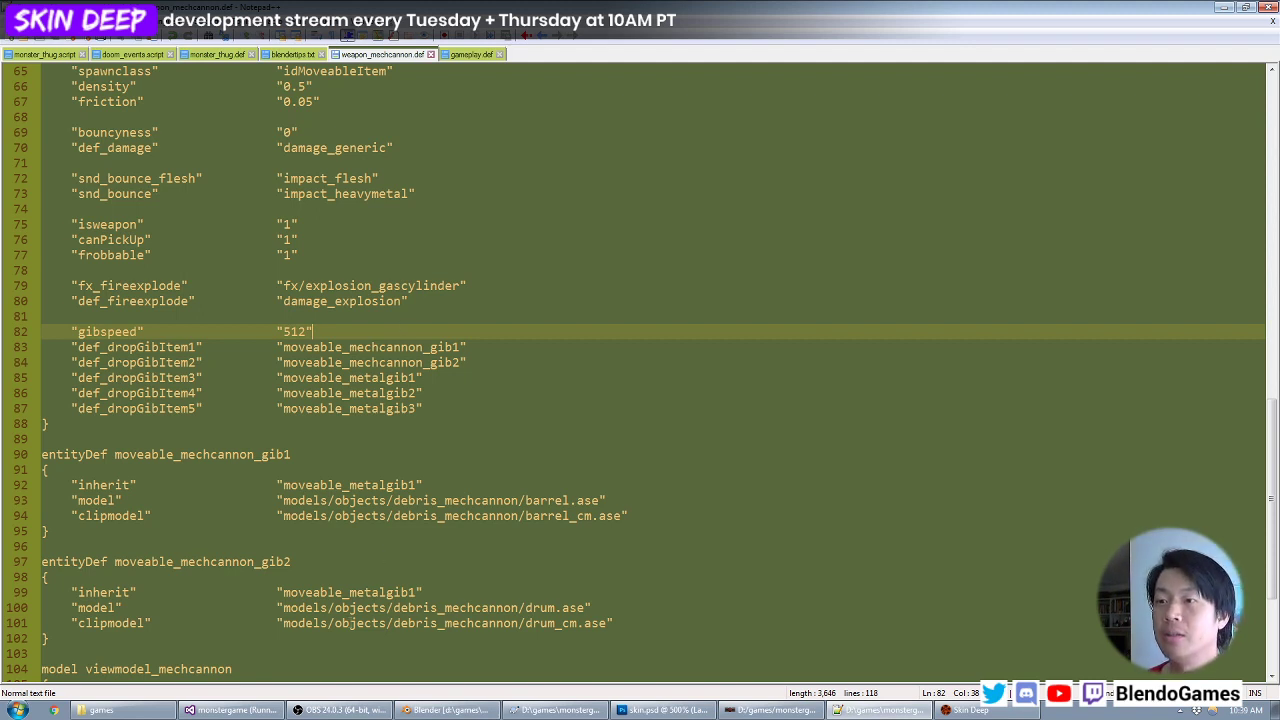
# Switch to Visual Studio and open Player.cpp from the solution's source files.
pyautogui.click(234, 712)
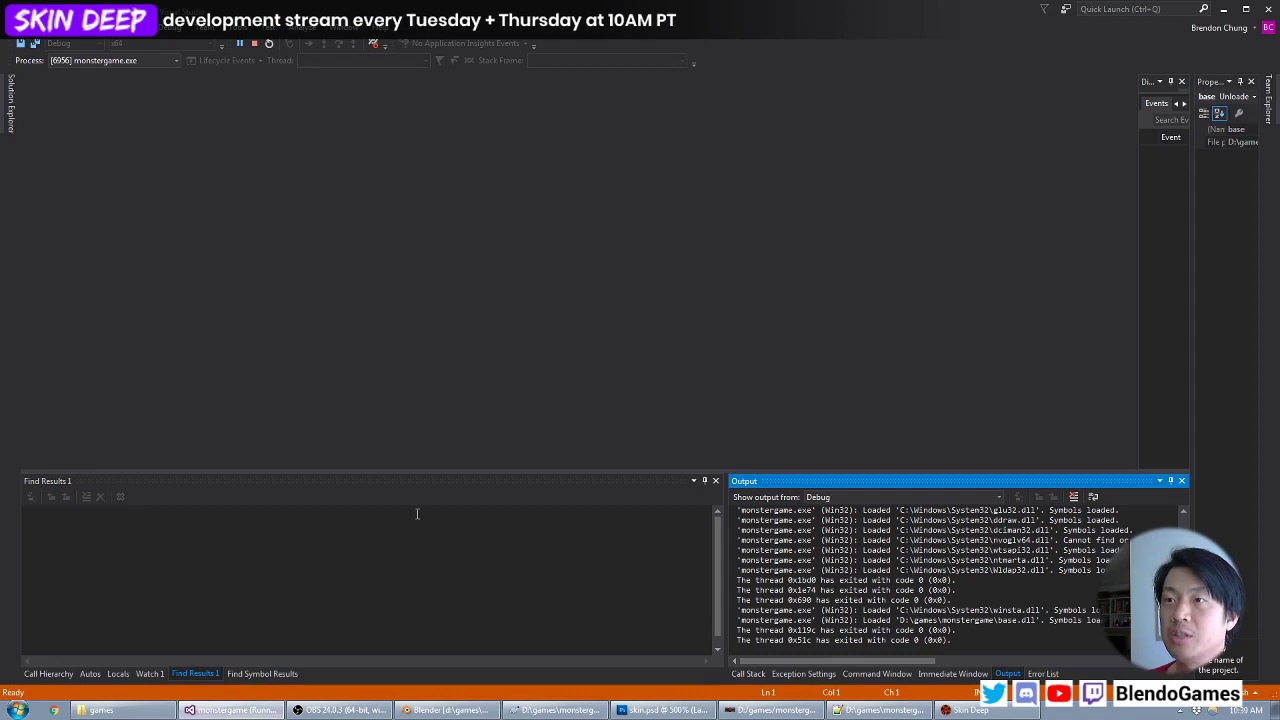
pyautogui.click(8, 110)
pyautogui.scroll(-20, 137, 327)
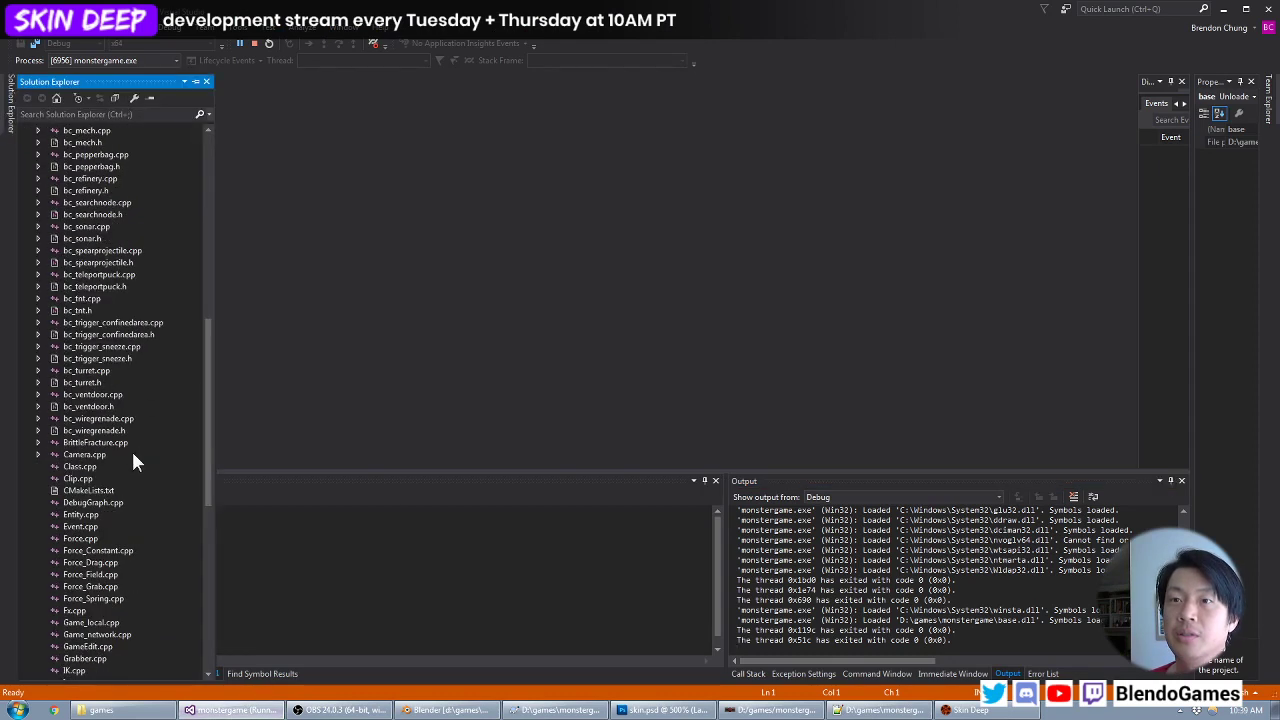
pyautogui.doubleClick(112, 549)
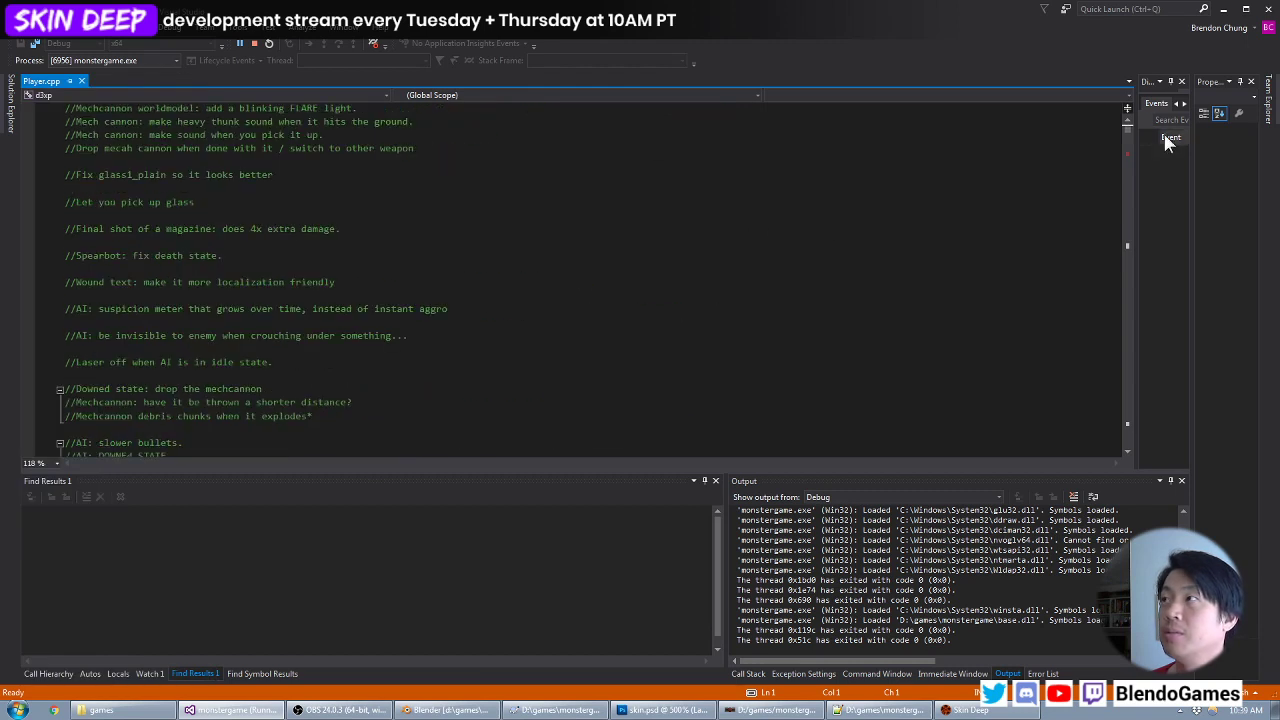
# Browse Player.cpp from the to-do comments to the sneeze logic in SetConfinedState and stop the debugging session.
pyautogui.moveTo(1131, 131); pyautogui.dragTo(1131, 253)
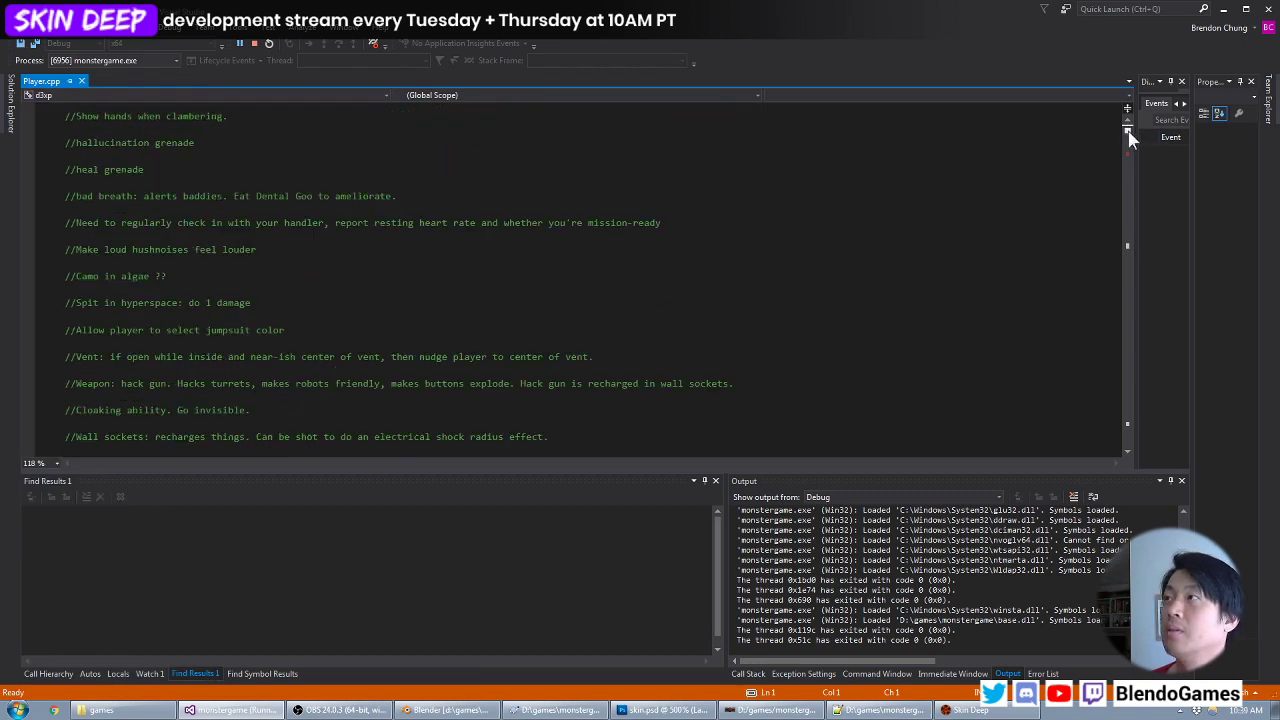
pyautogui.click(1131, 138)
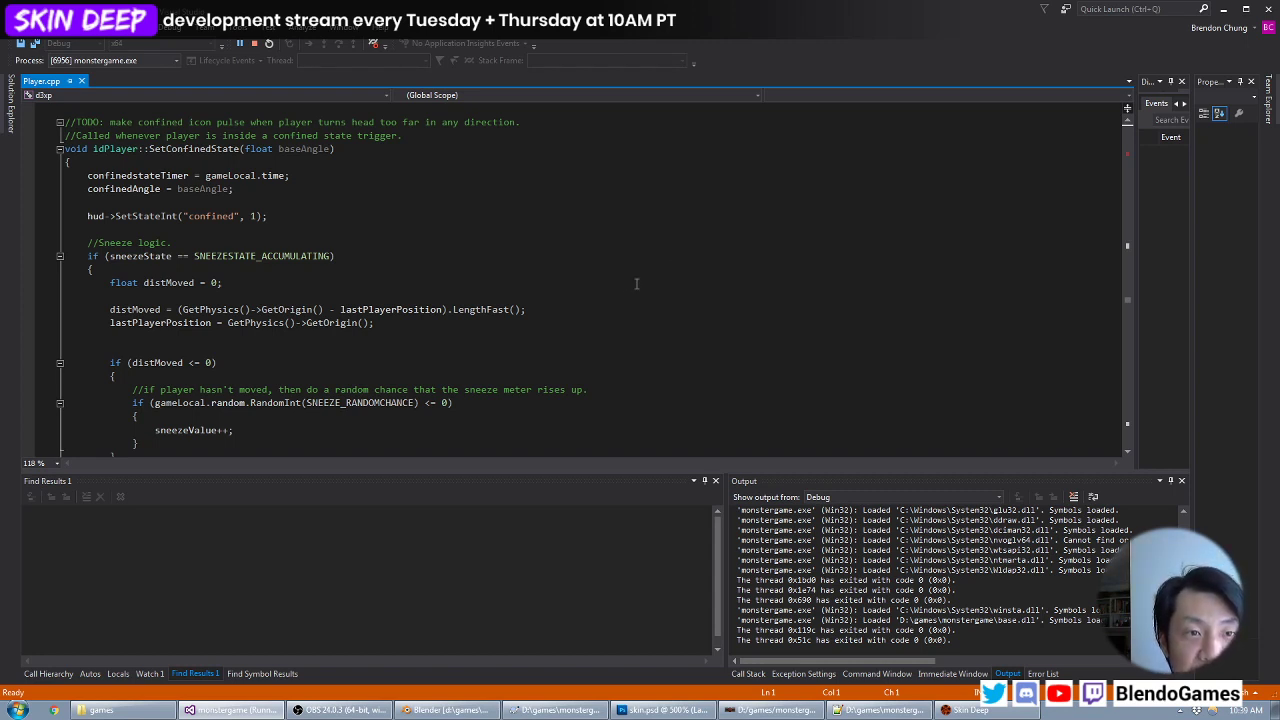
pyautogui.click(482, 258)
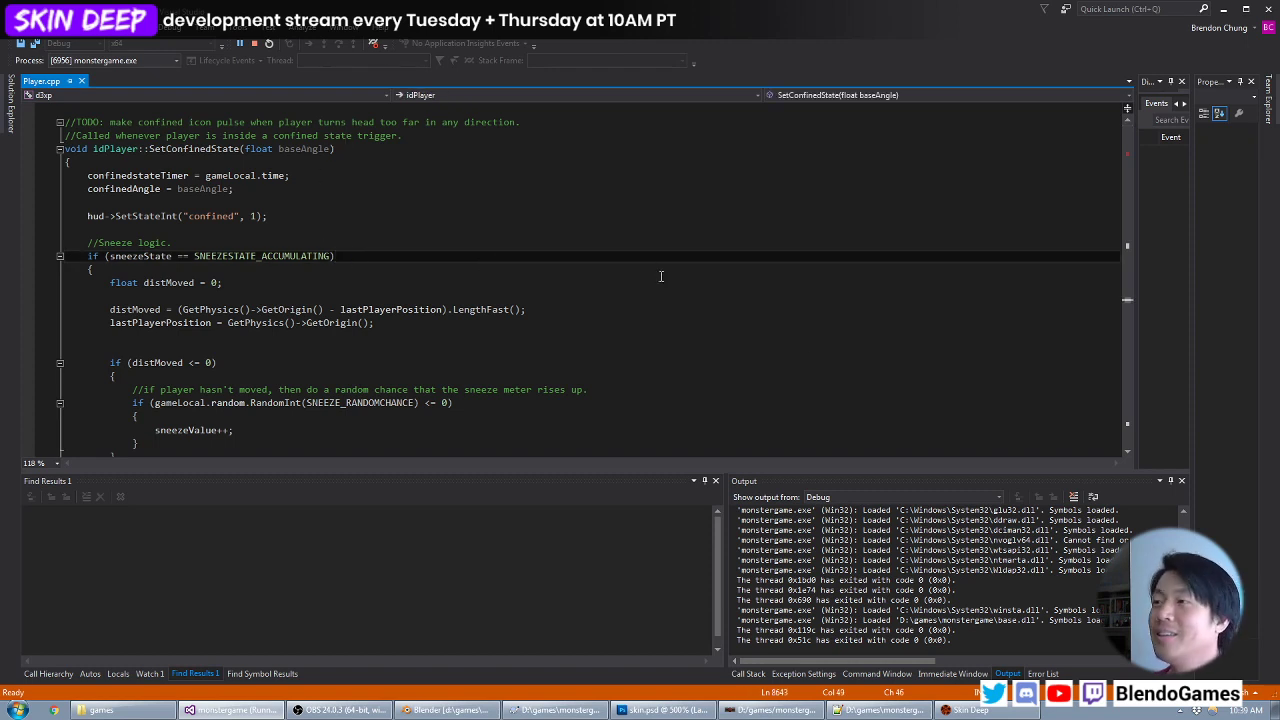
pyautogui.hotkey('shift', 'F5')
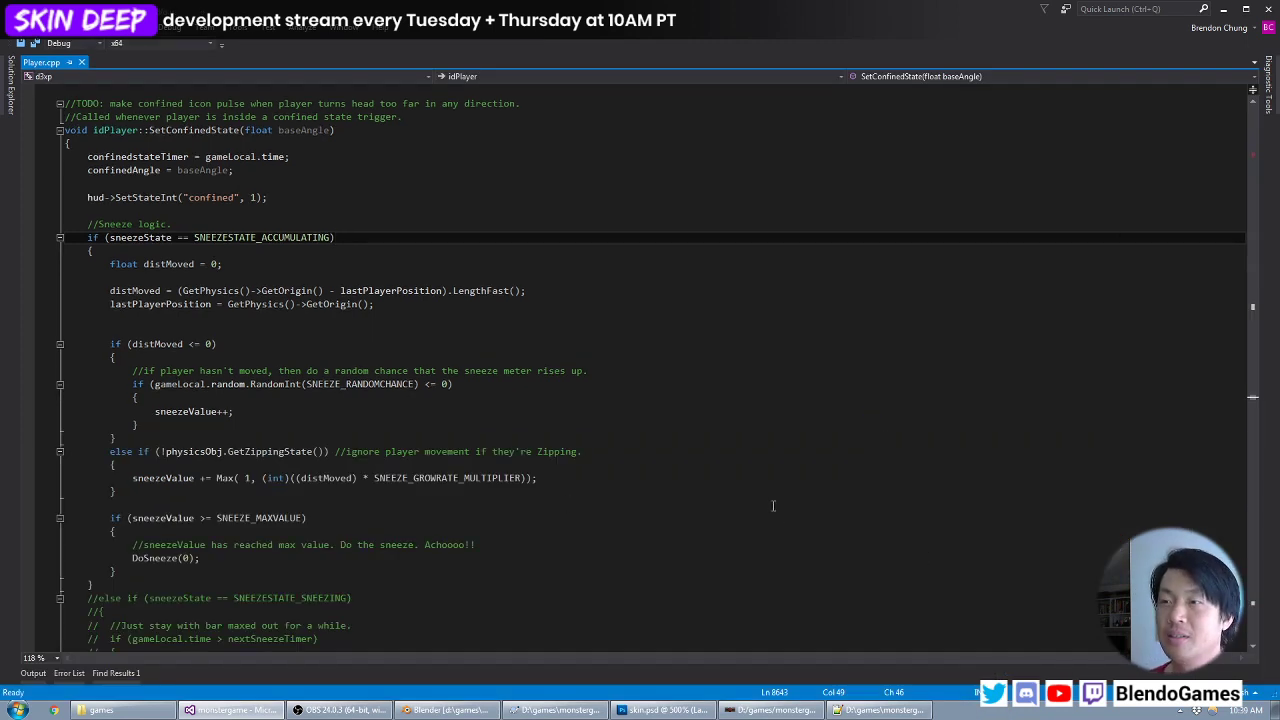
# Start an SVN commit of the D:\games\monstergame folder with the message "added scorch texture to mech debris".
pyautogui.click(135, 710)
pyautogui.rightClick(441, 364)
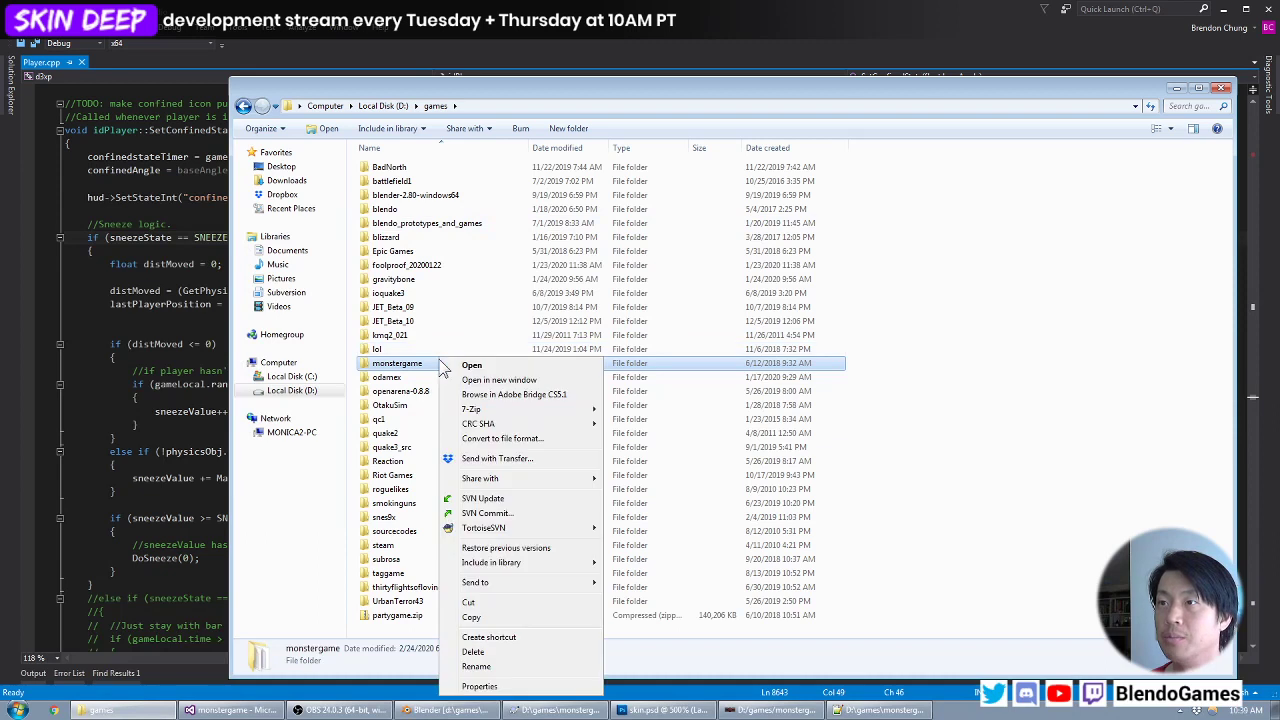
pyautogui.click(486, 513)
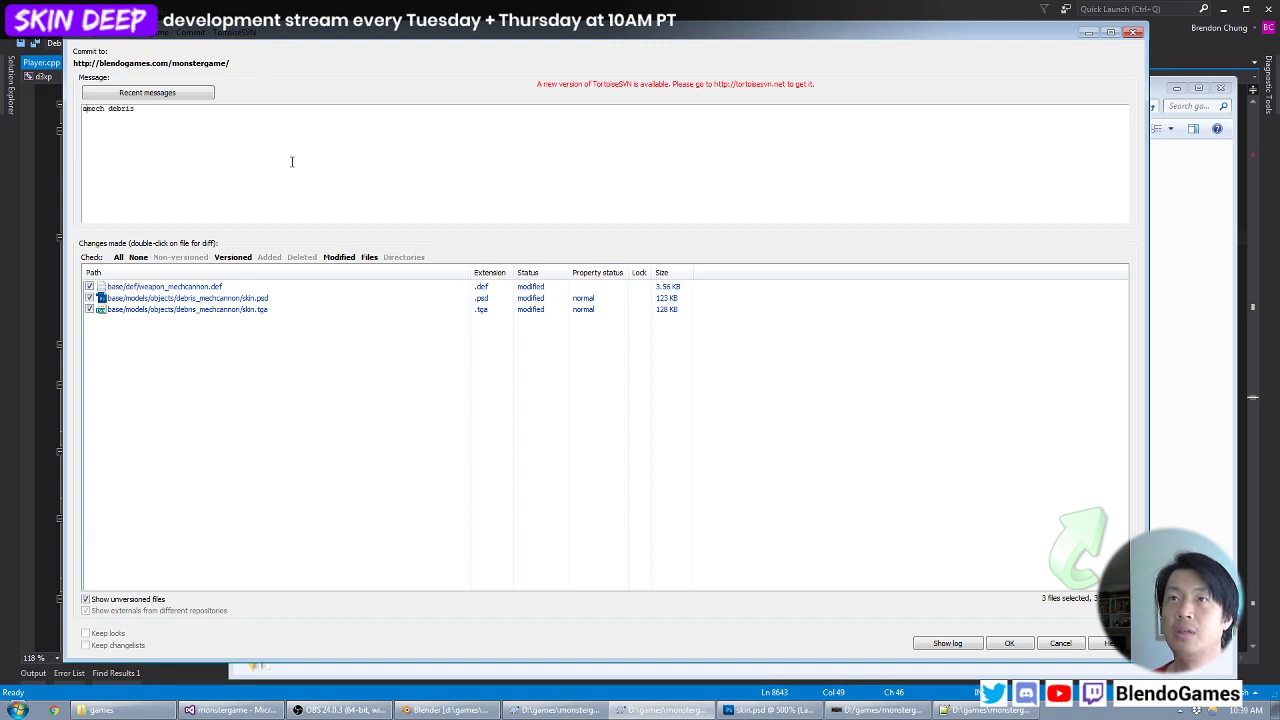
pyautogui.write('added scorc')
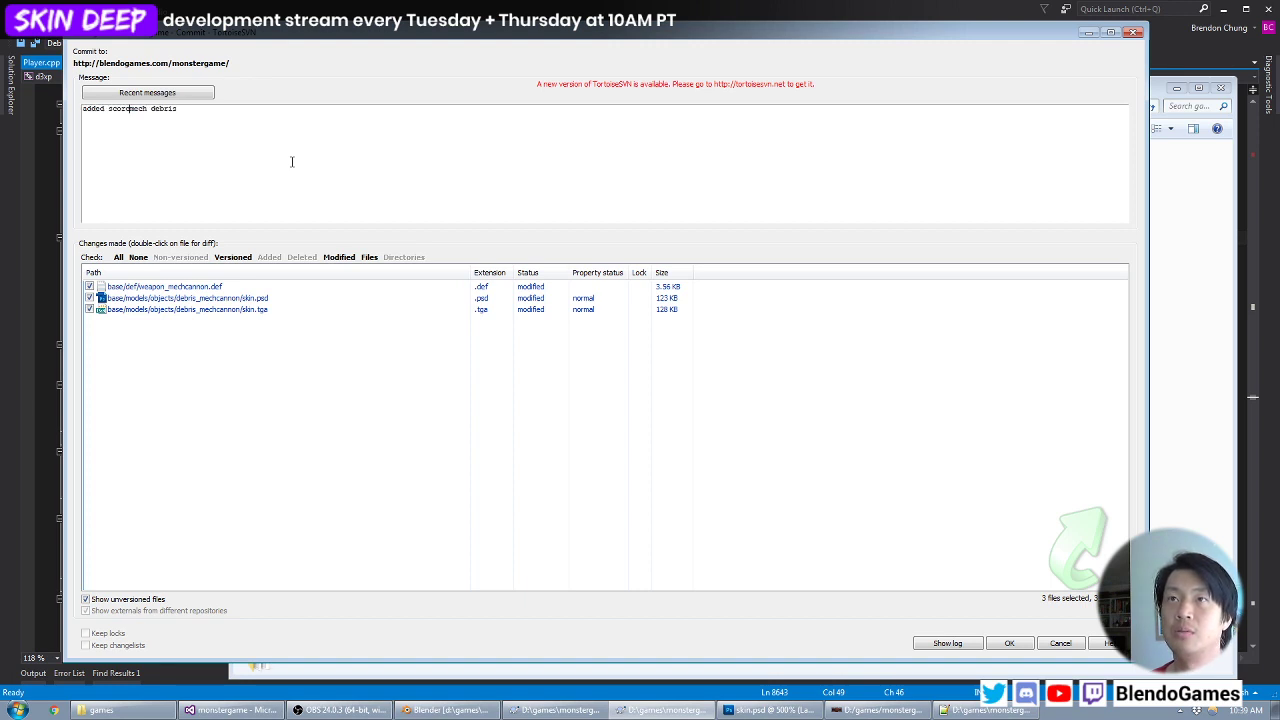
pyautogui.write('h texture to')
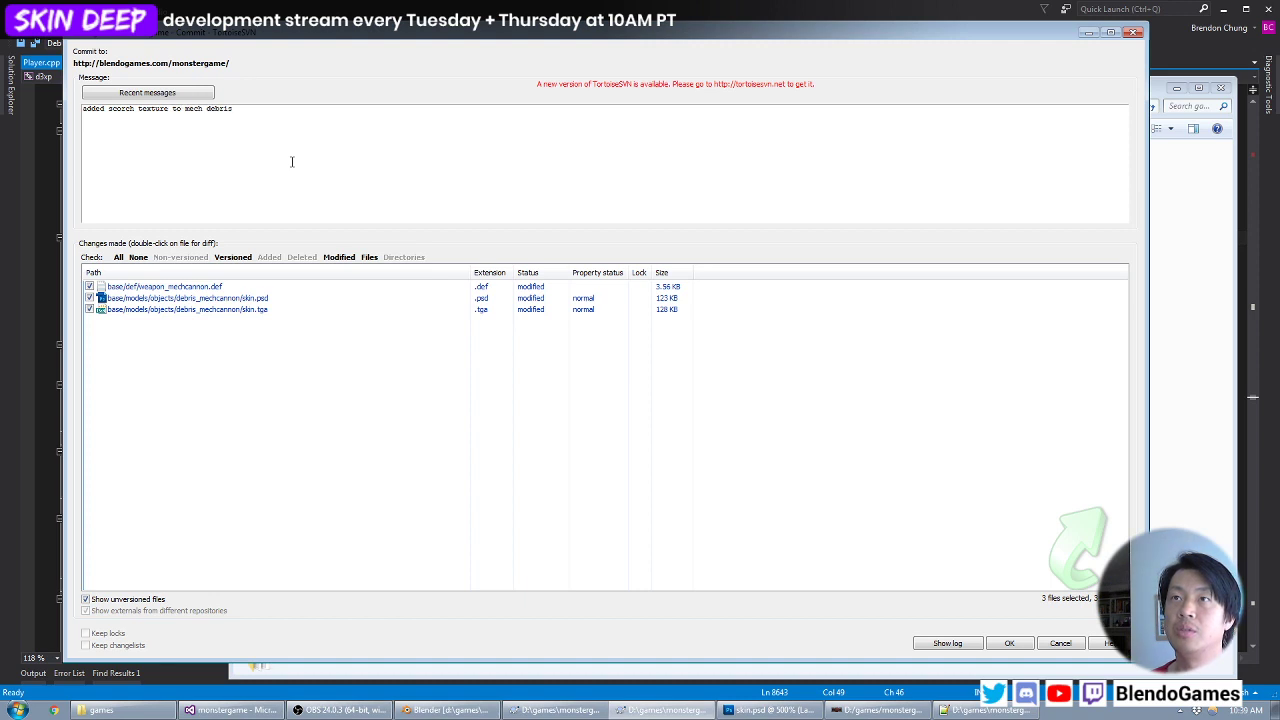
# Review the diff of weapon_mechcannon.def and commit it together with the modified skin.psd and skin.tga.
pyautogui.click(222, 288)
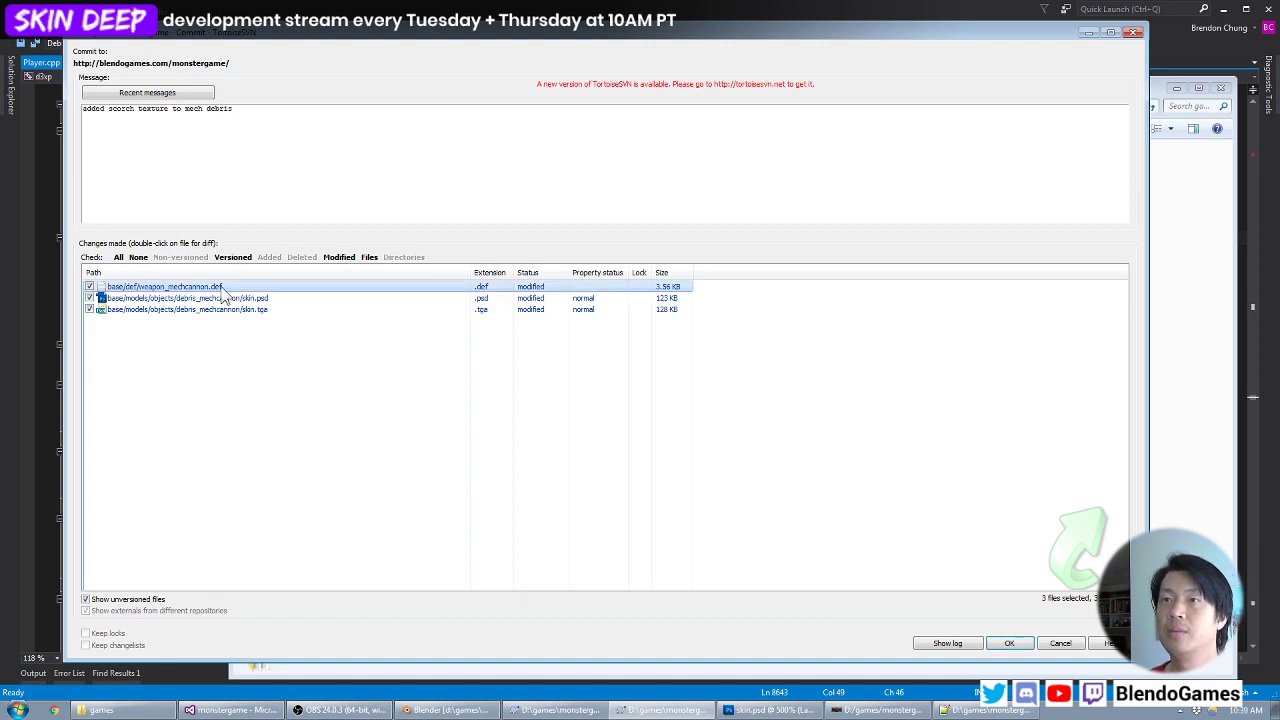
pyautogui.rightClick(222, 290)
pyautogui.click(288, 310)
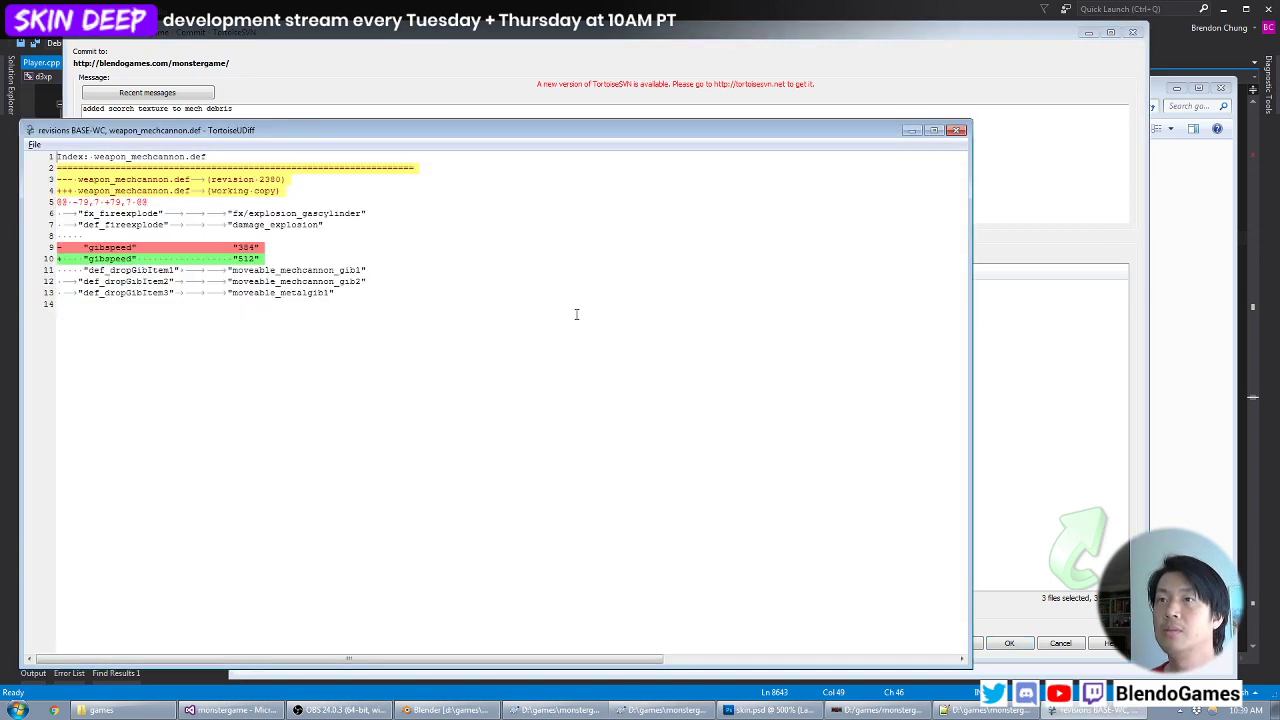
pyautogui.press('Escape')
pyautogui.click(1010, 643)
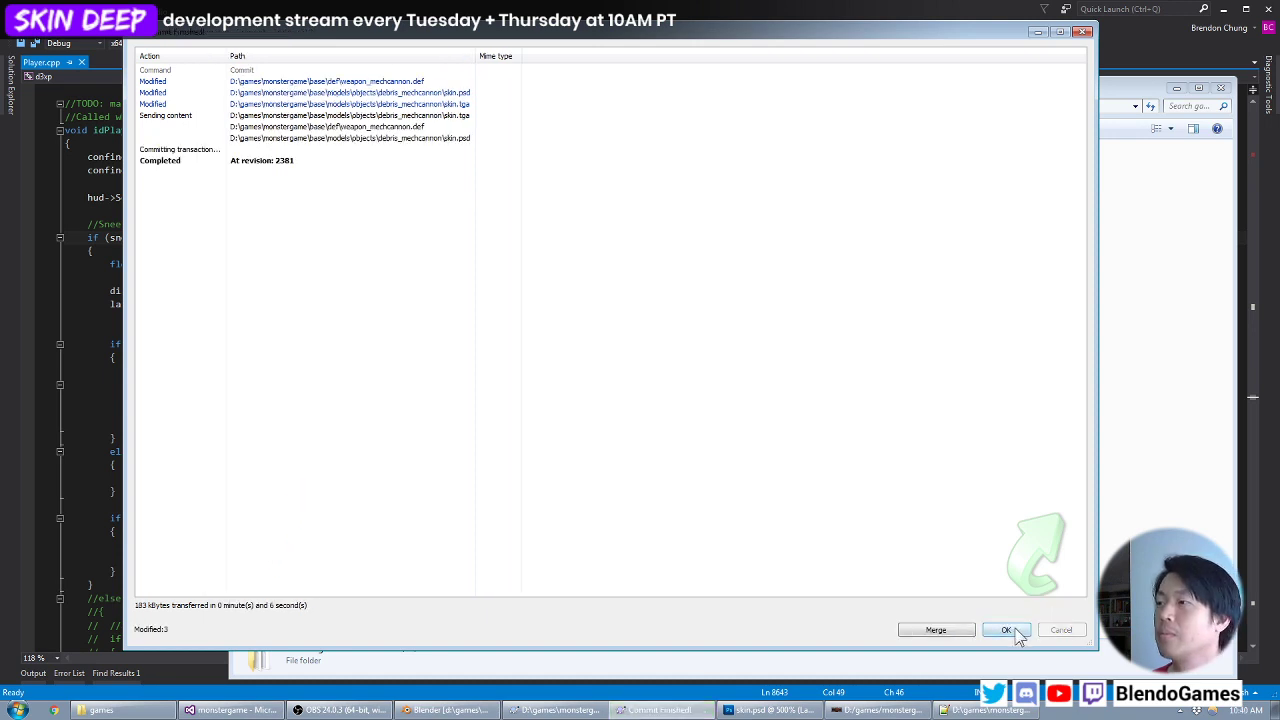
pyautogui.click(1006, 629)
# Switch to Blender, open tris.blend from the objects\debris folder, and inspect its model and palette texture.
pyautogui.hotkey('alt', 'Tab')
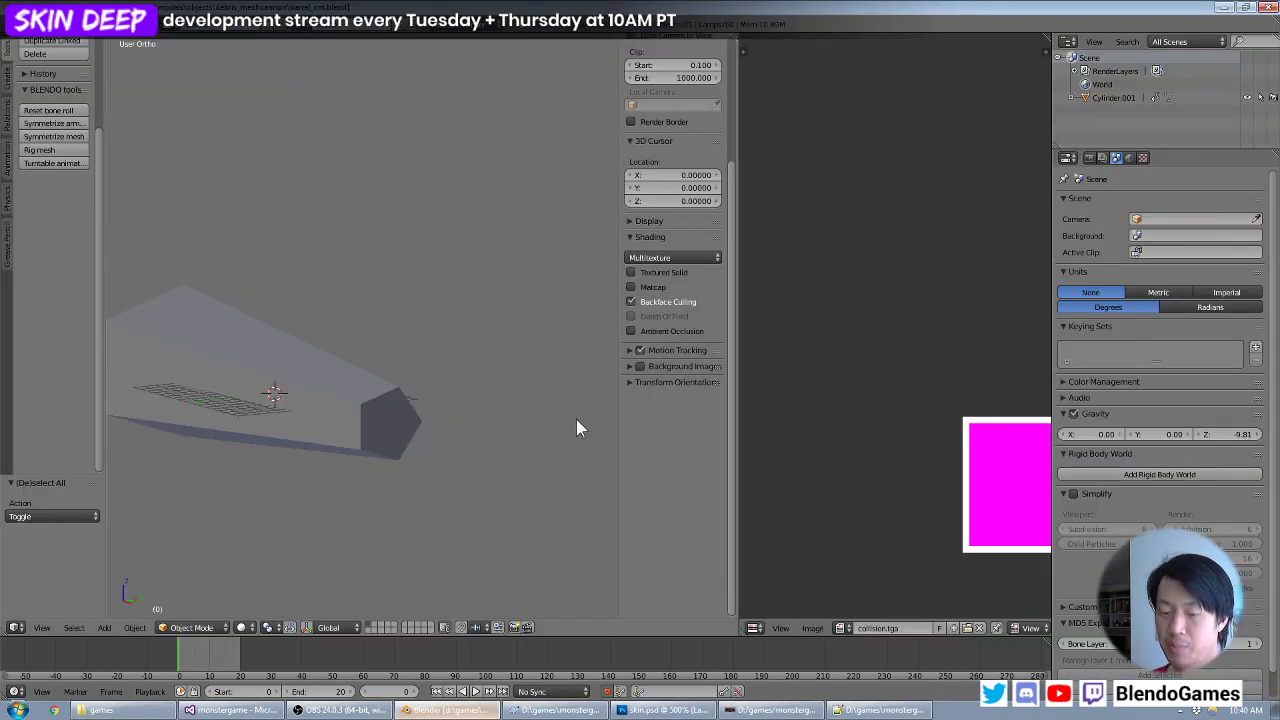
pyautogui.click(35, 8)
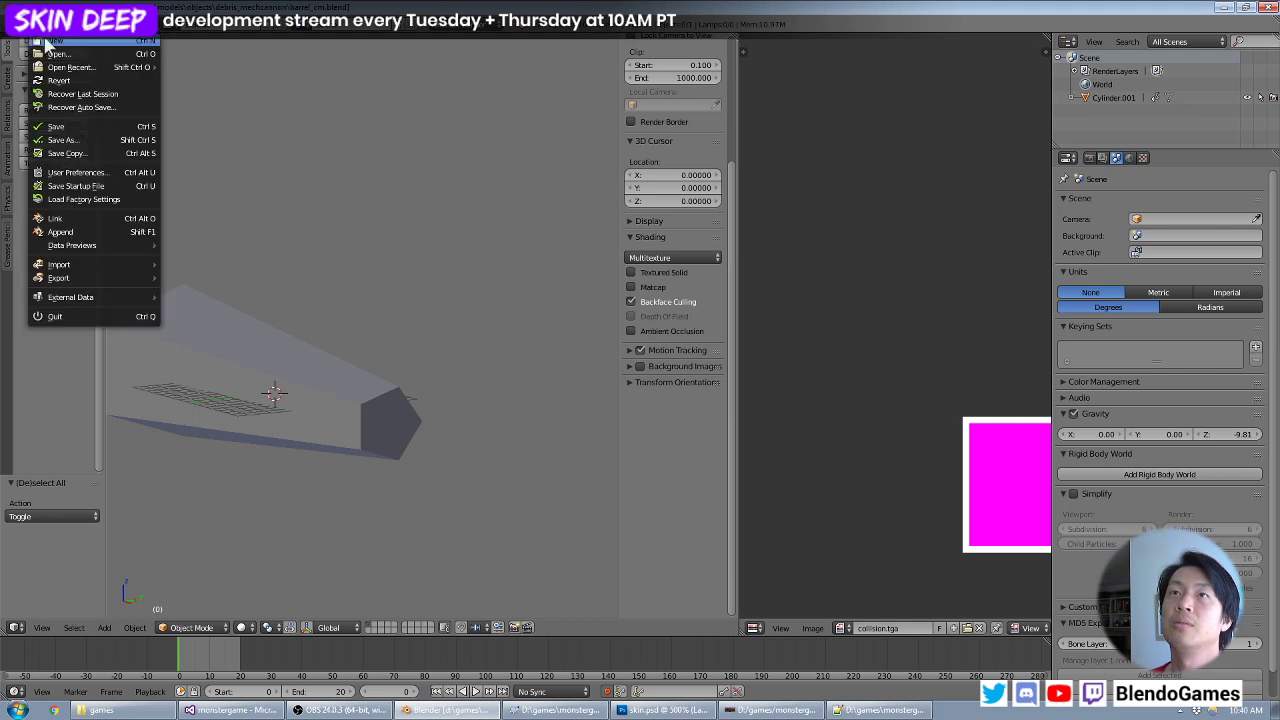
pyautogui.click(47, 47)
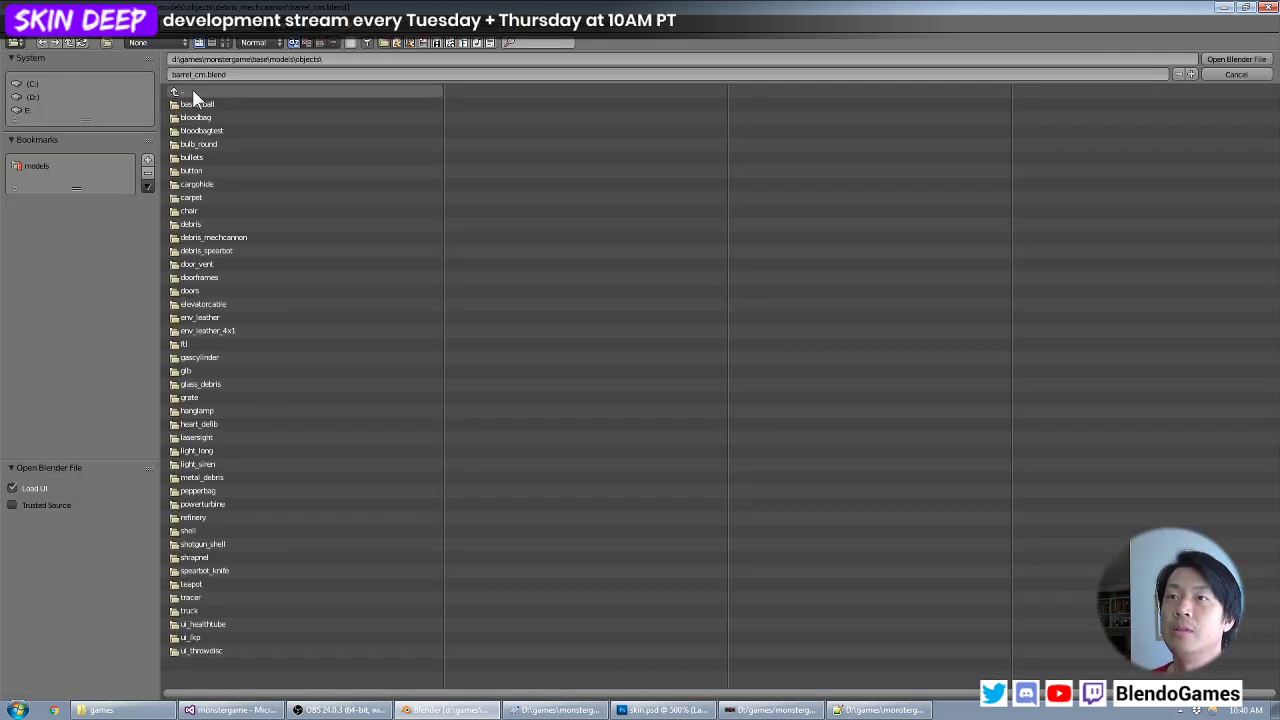
pyautogui.click(216, 225)
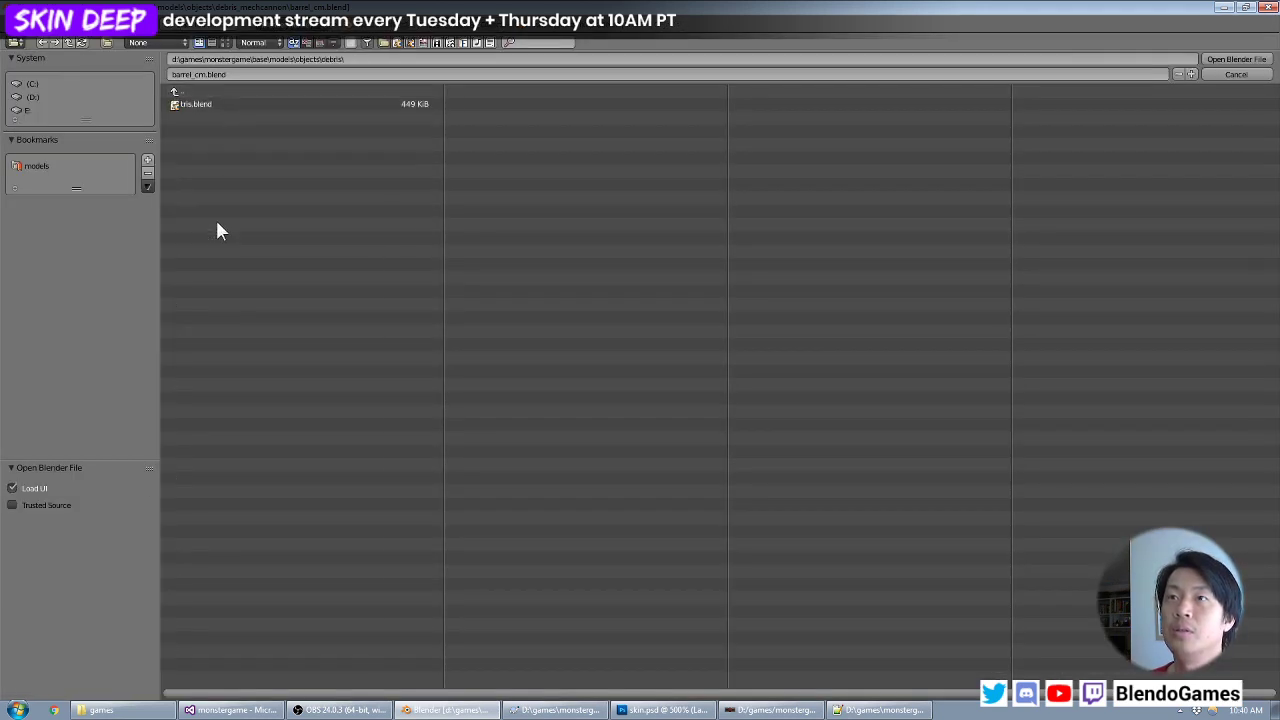
pyautogui.click(213, 104)
pyautogui.click(1207, 66)
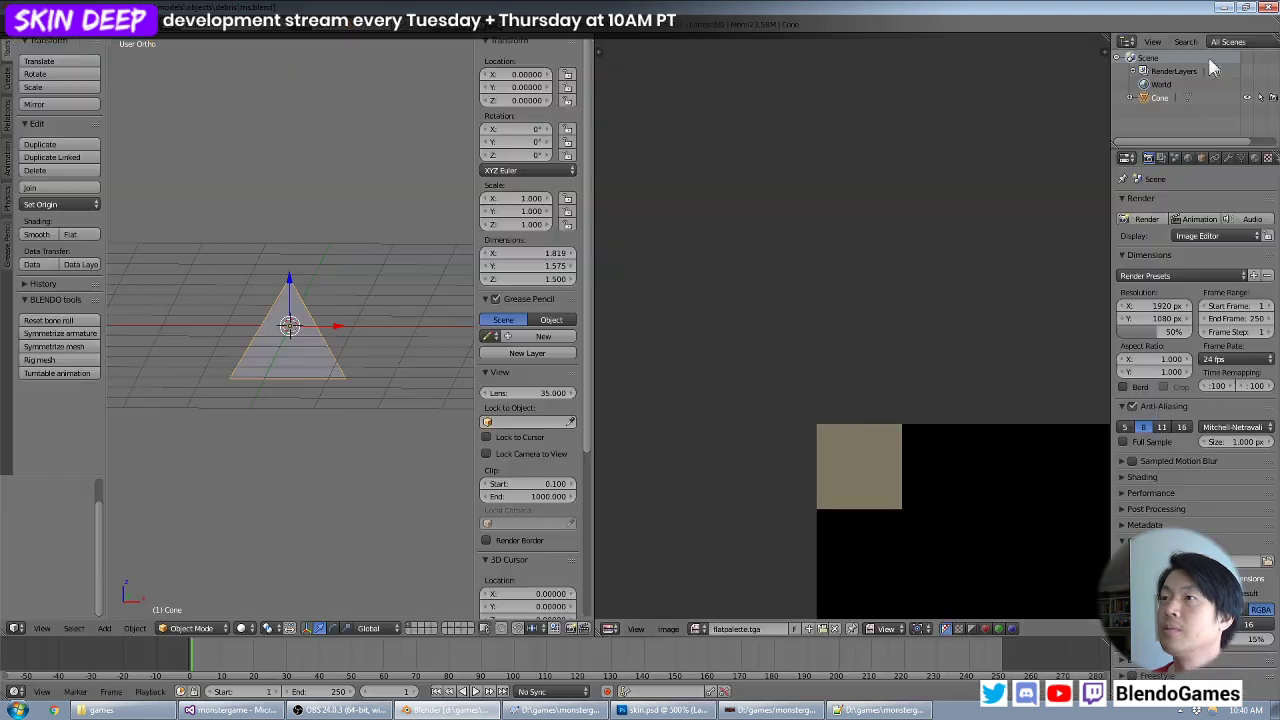
pyautogui.scroll(-5, 896, 320)
pyautogui.scroll(-3, 896, 318)
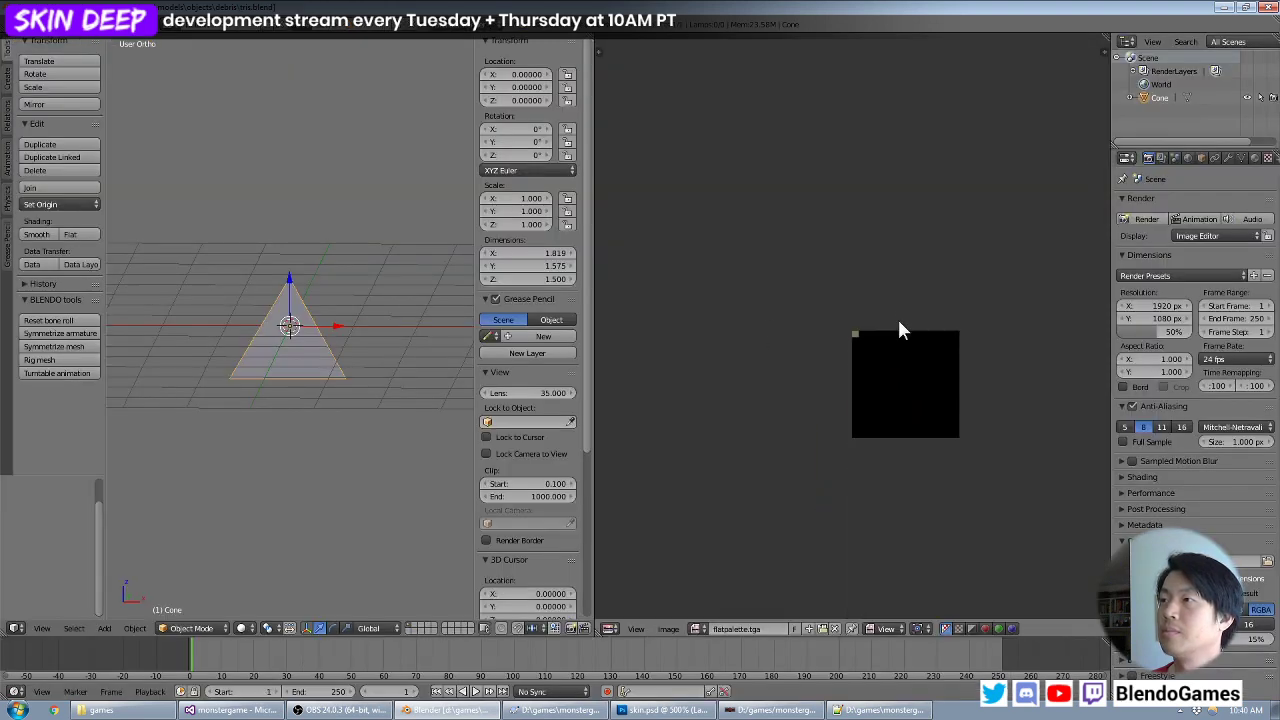
pyautogui.scroll(3, 898, 320)
pyautogui.moveTo(307, 360); pyautogui.dragTo(344, 228, button='middle')
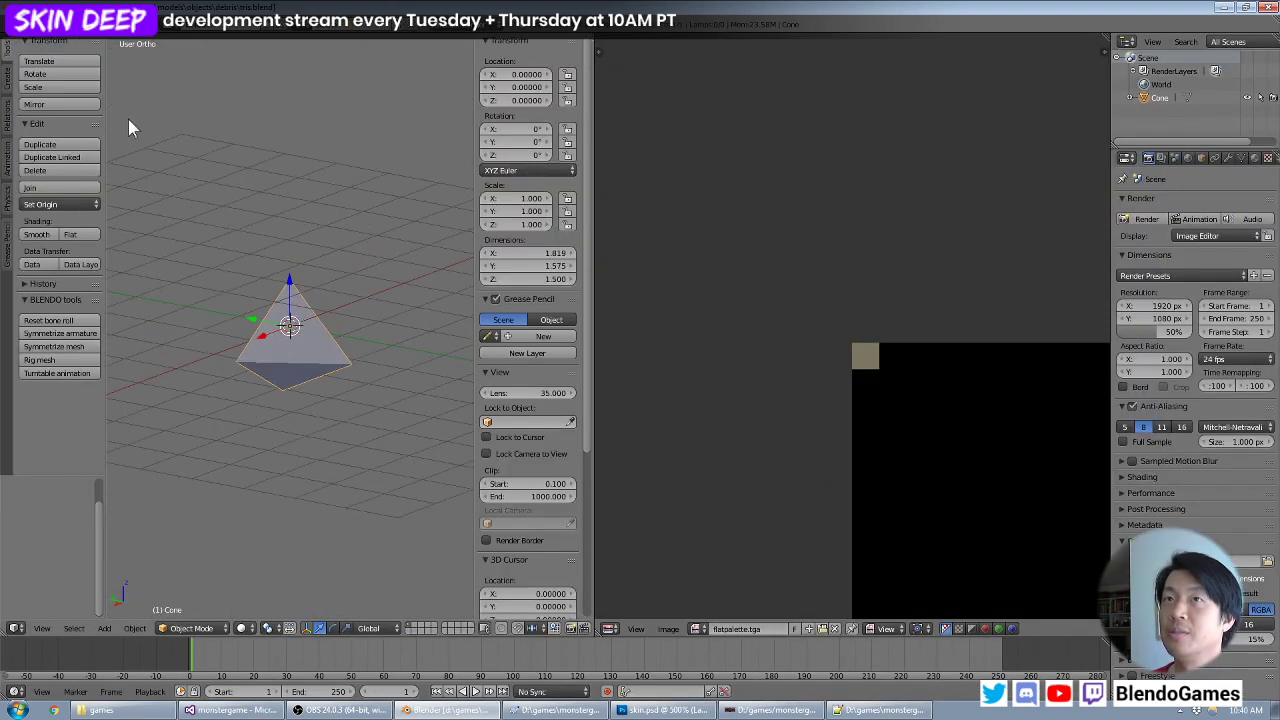
# Open gib1.blend from the objects\metal_debris folder.
pyautogui.click(38, 25)
pyautogui.click(49, 56)
pyautogui.click(251, 92)
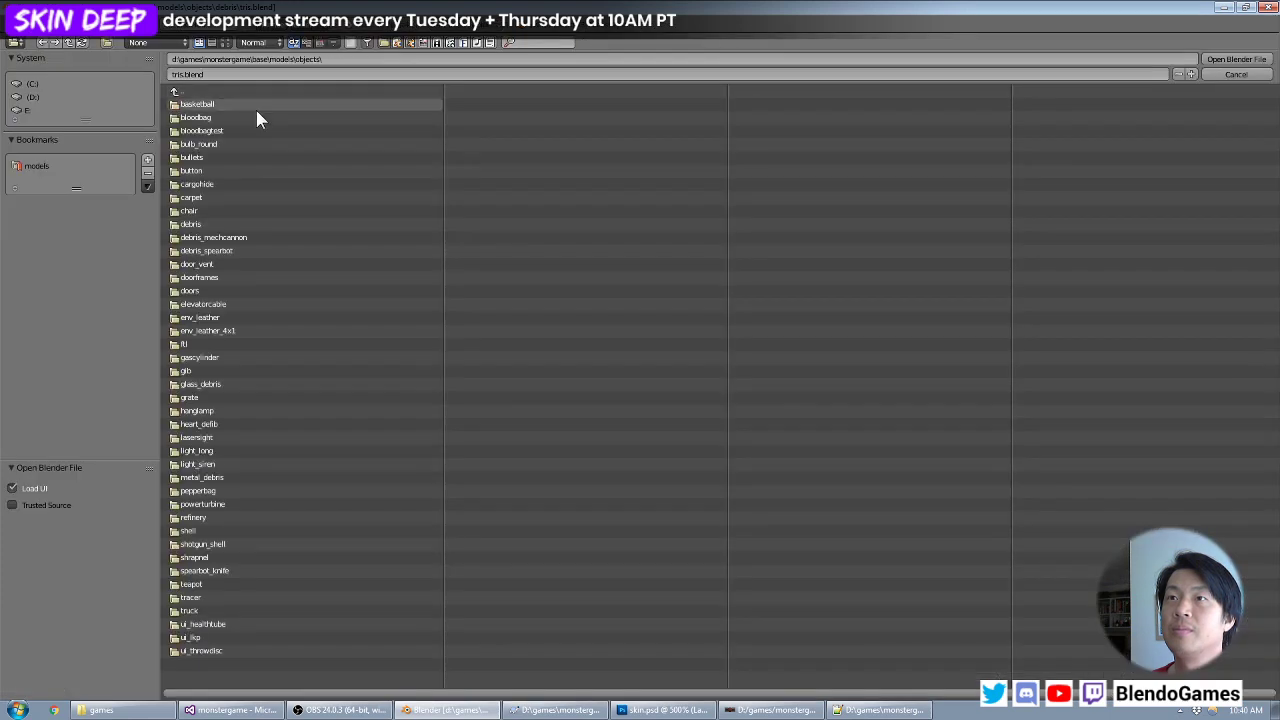
pyautogui.click(267, 478)
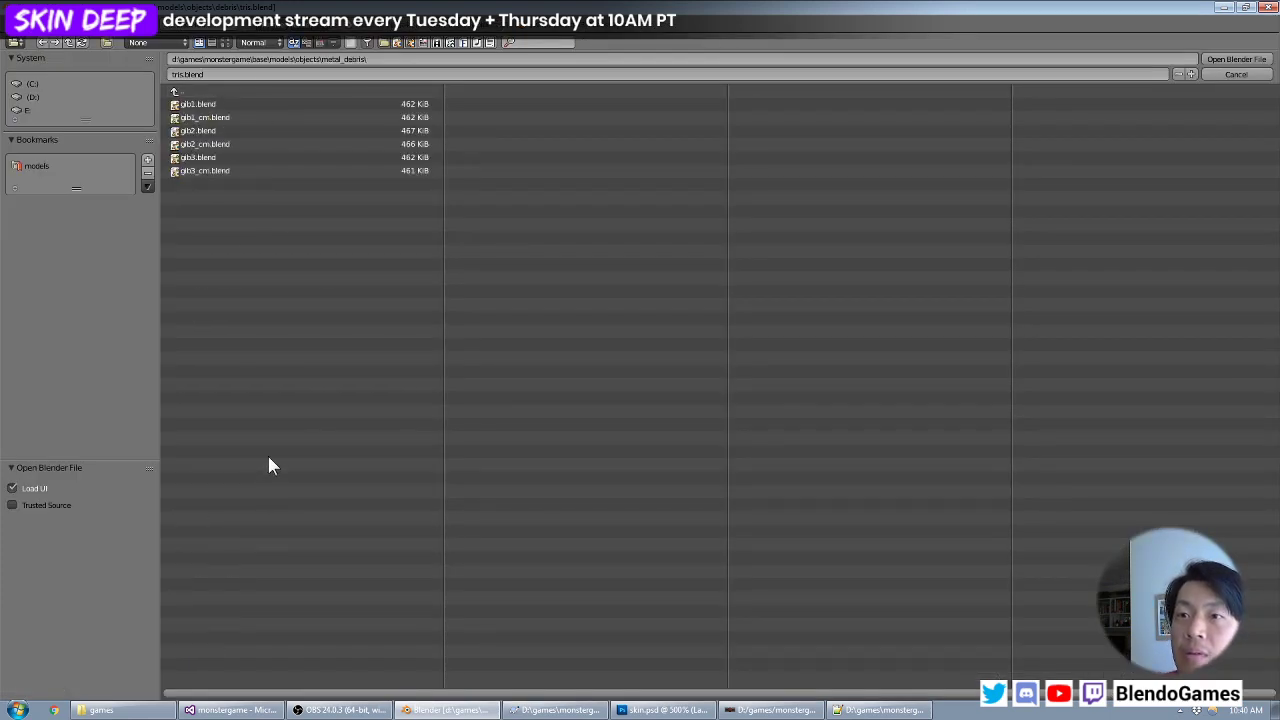
pyautogui.doubleClick(252, 104)
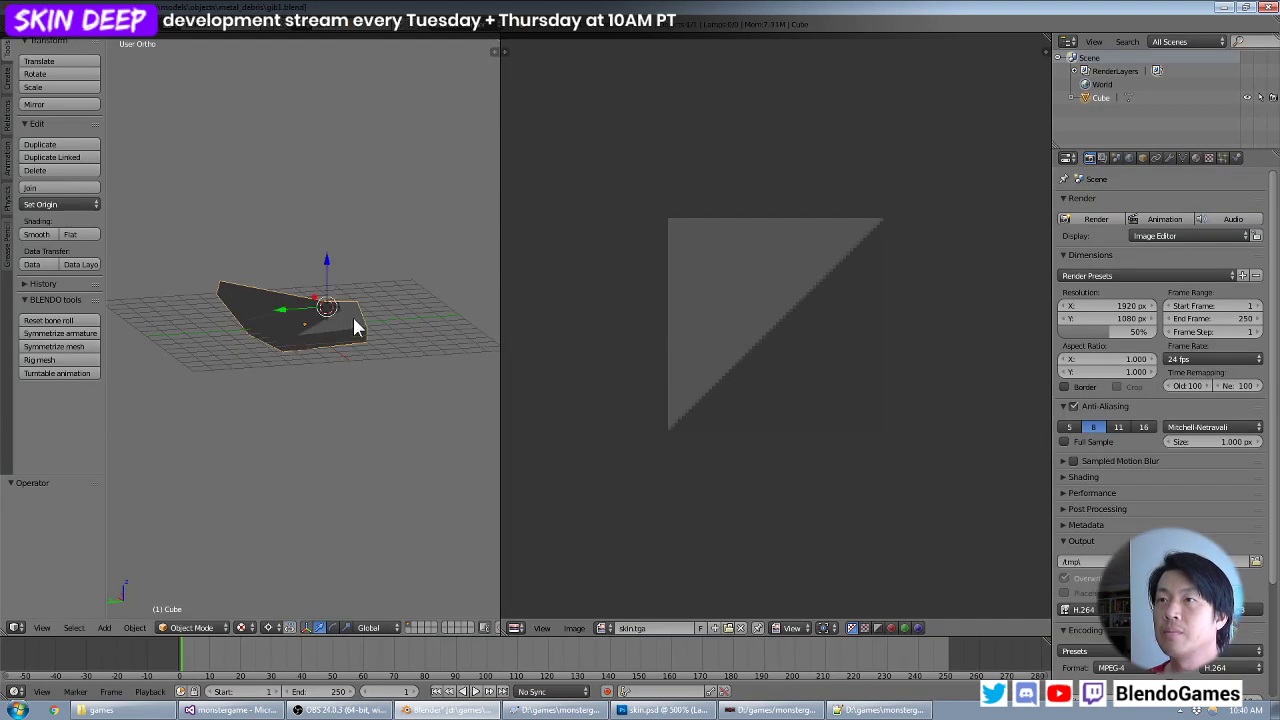
pyautogui.press('KP_1')
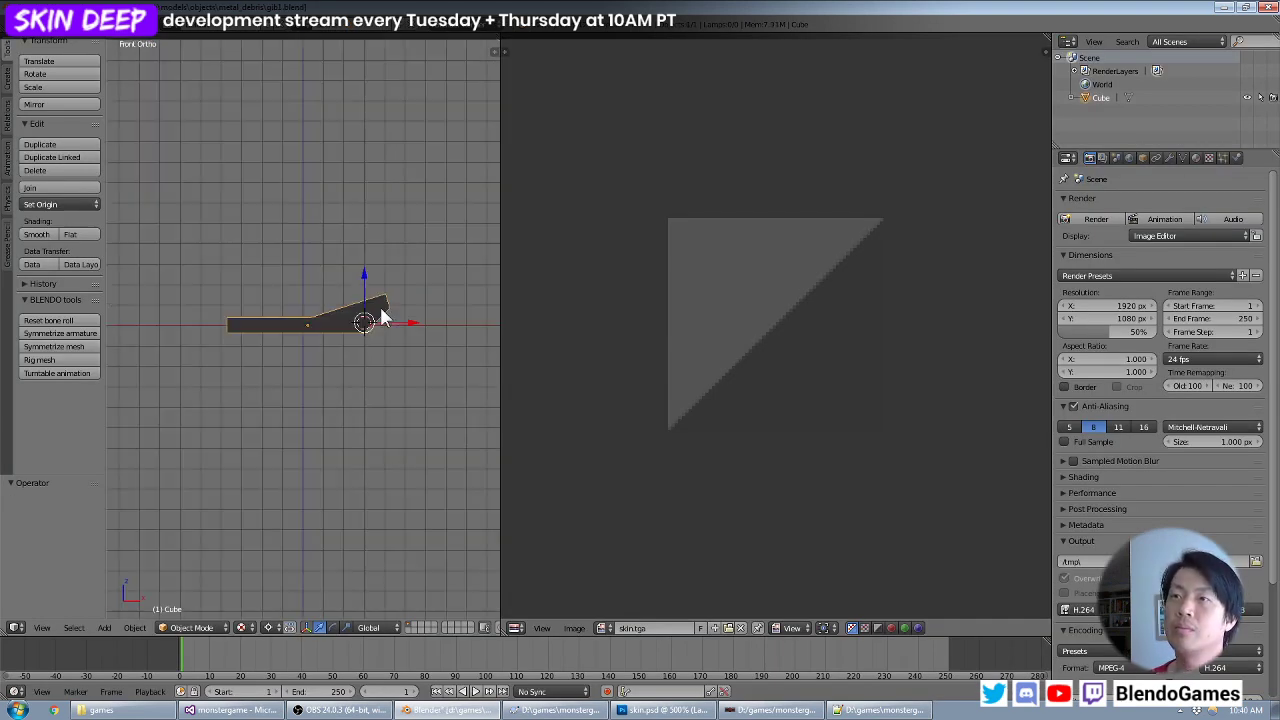
pyautogui.moveTo(312, 230); pyautogui.dragTo(370, 318, button='middle')
pyautogui.press('Tab')
pyautogui.press('a')
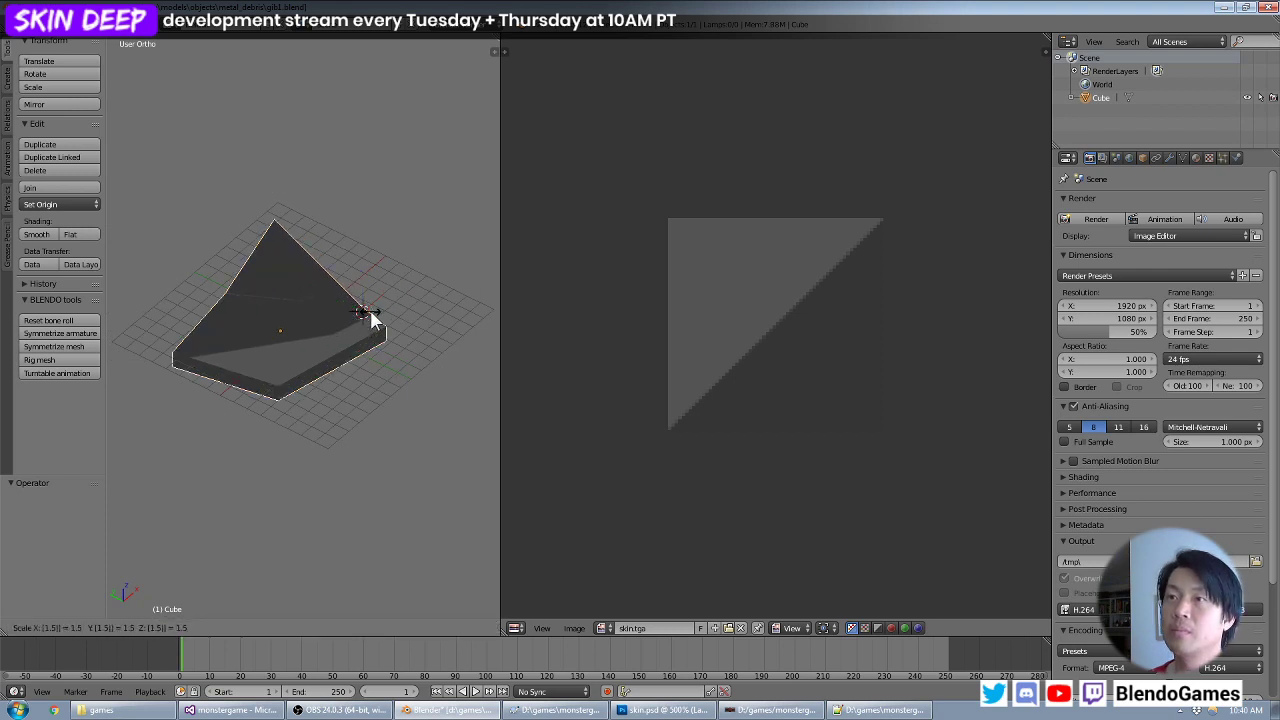
pyautogui.press('Tab')
# Reset the 3D cursor to the centre and scale the gib1 debris piece uniformly by a factor of 2.
pyautogui.press('KP_7')
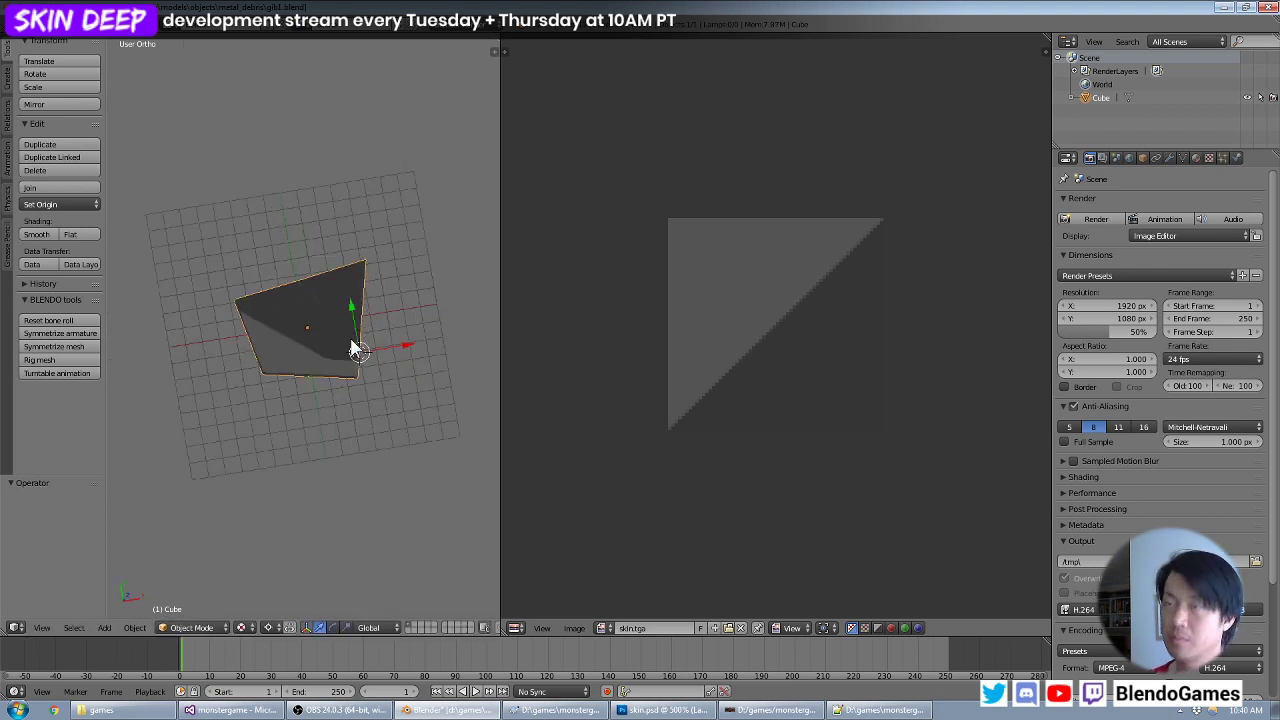
pyautogui.hotkey('shift', 'c')
pyautogui.scroll(-1, 329, 468)
pyautogui.scroll(-6, 329, 477)
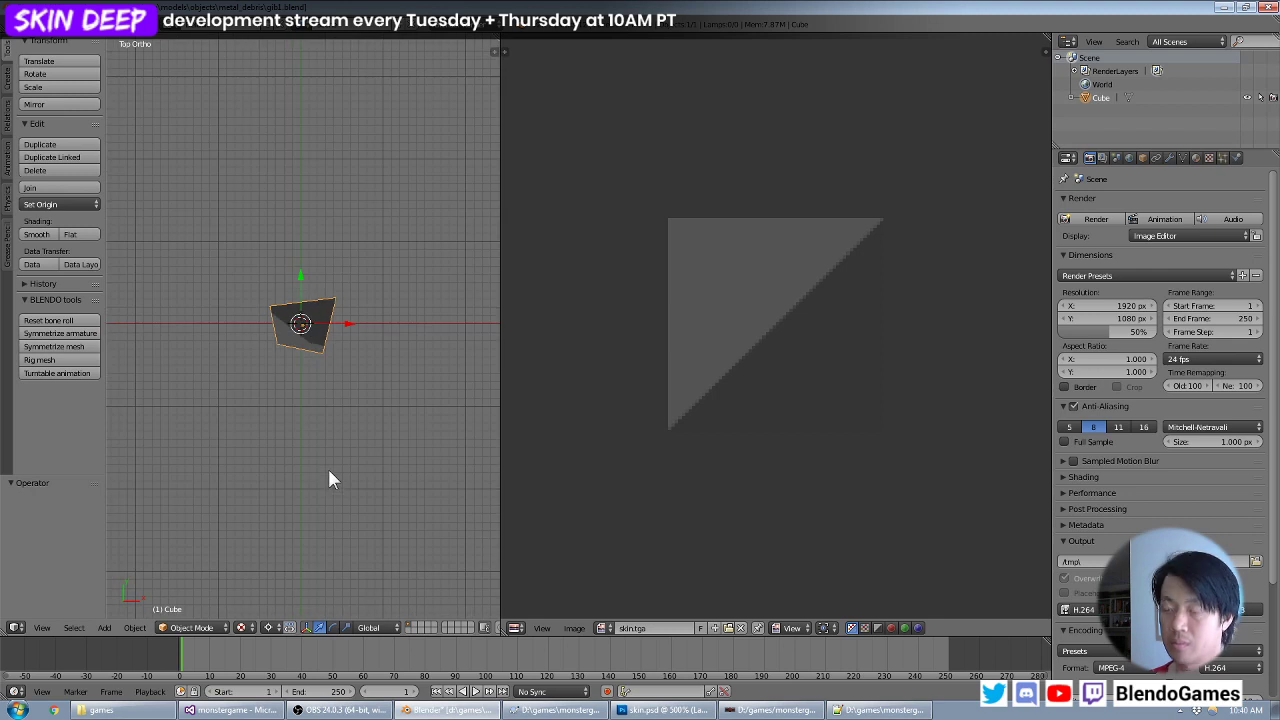
pyautogui.write('s1.5')
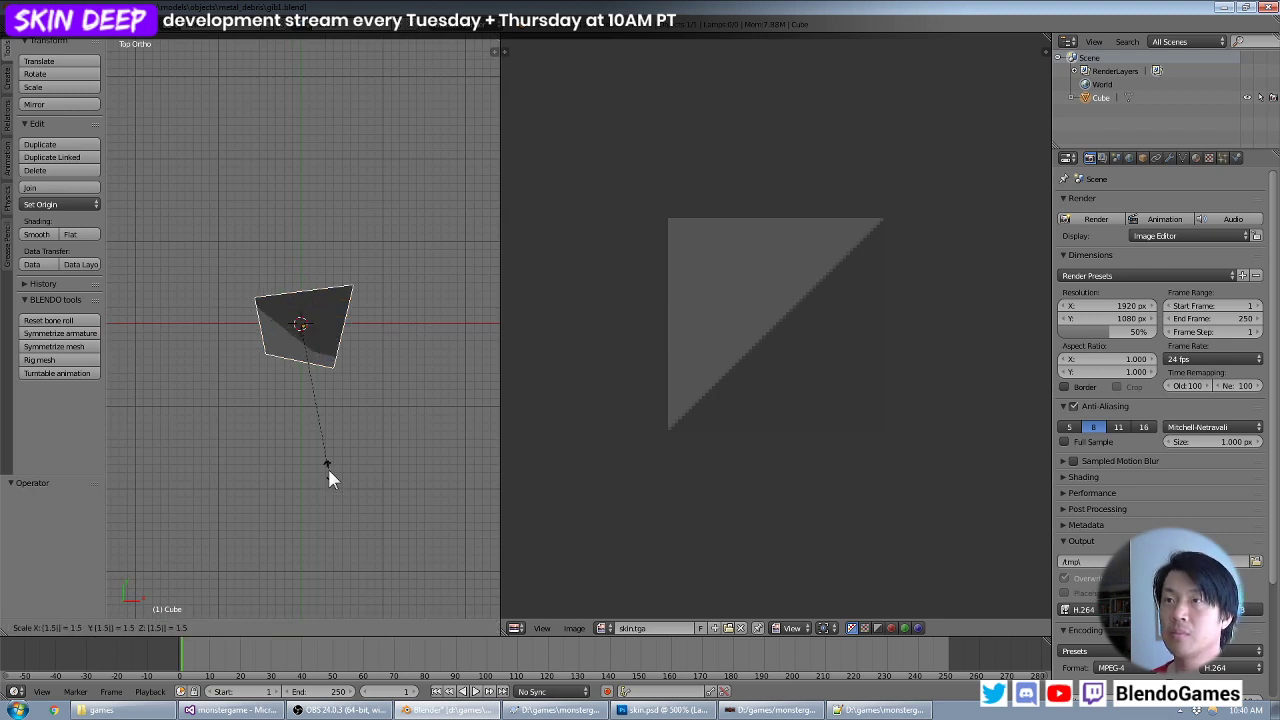
pyautogui.press('Escape')
pyautogui.write('s2')
pyautogui.press('Return')
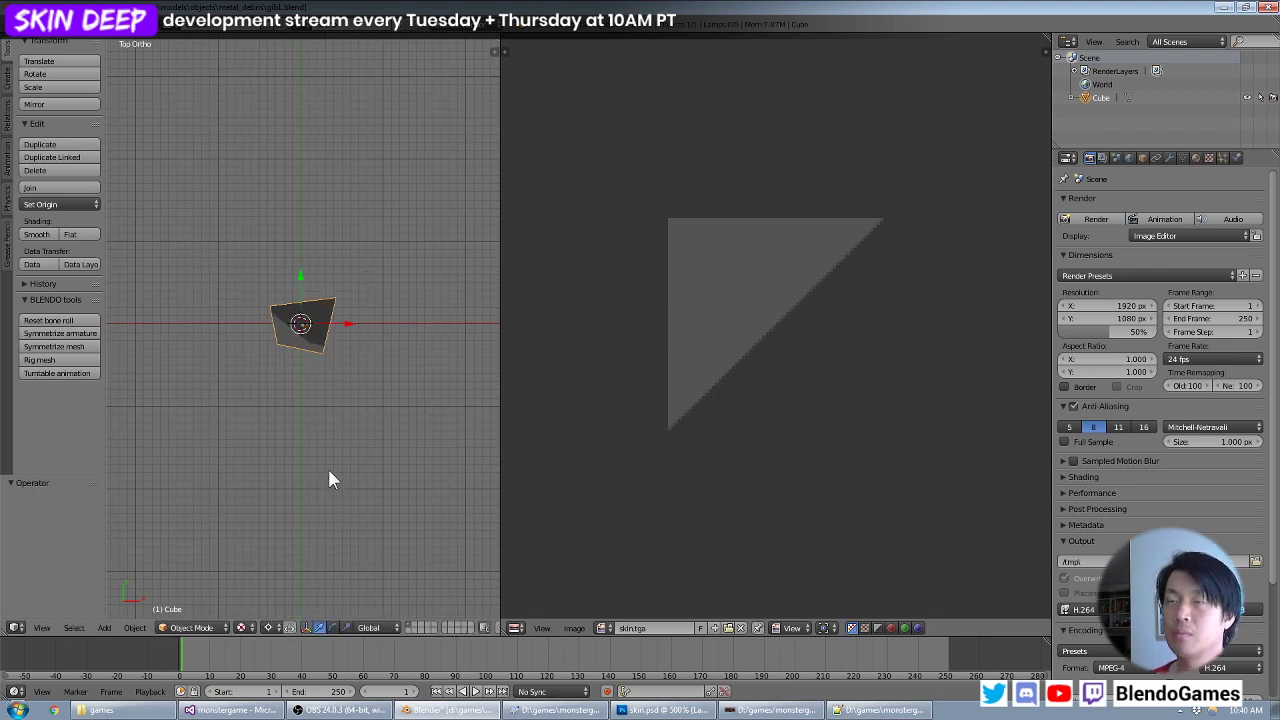
pyautogui.press('KP_1')
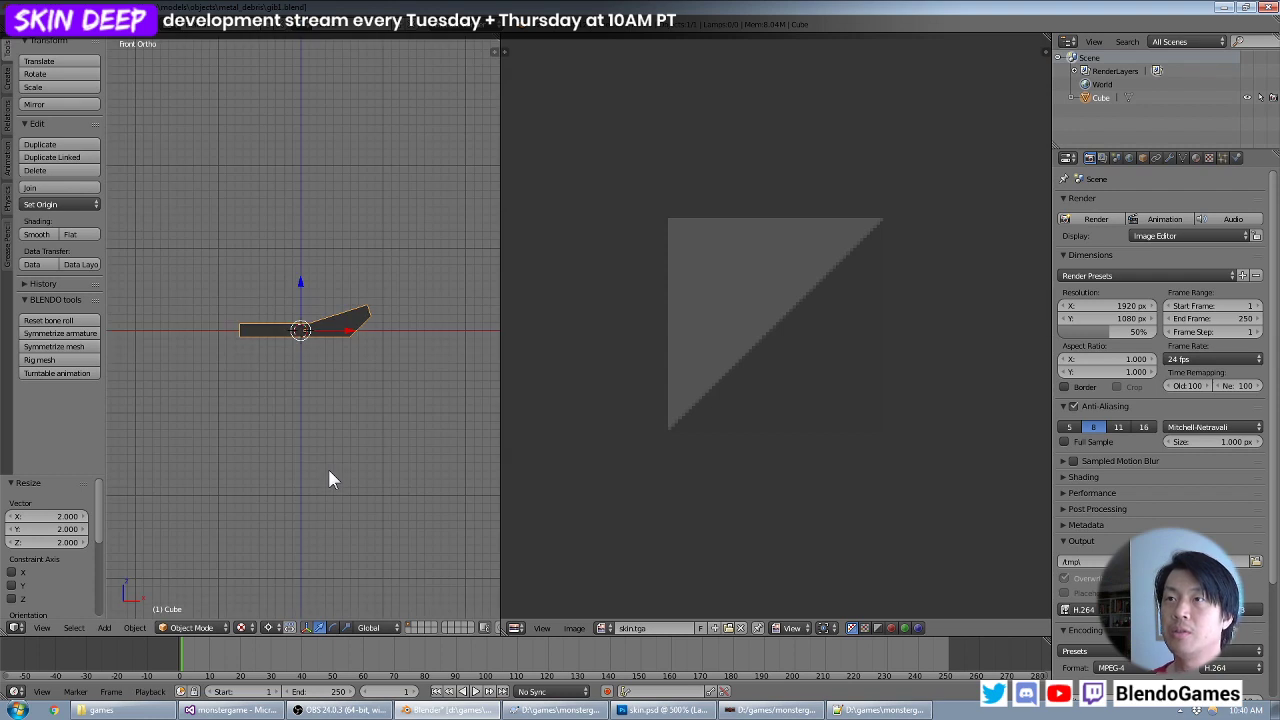
# Save gib1.blend and export the enlarged debris piece in ASE format, overwriting gib1.ase in the metal_debris folder.
pyautogui.click(38, 8)
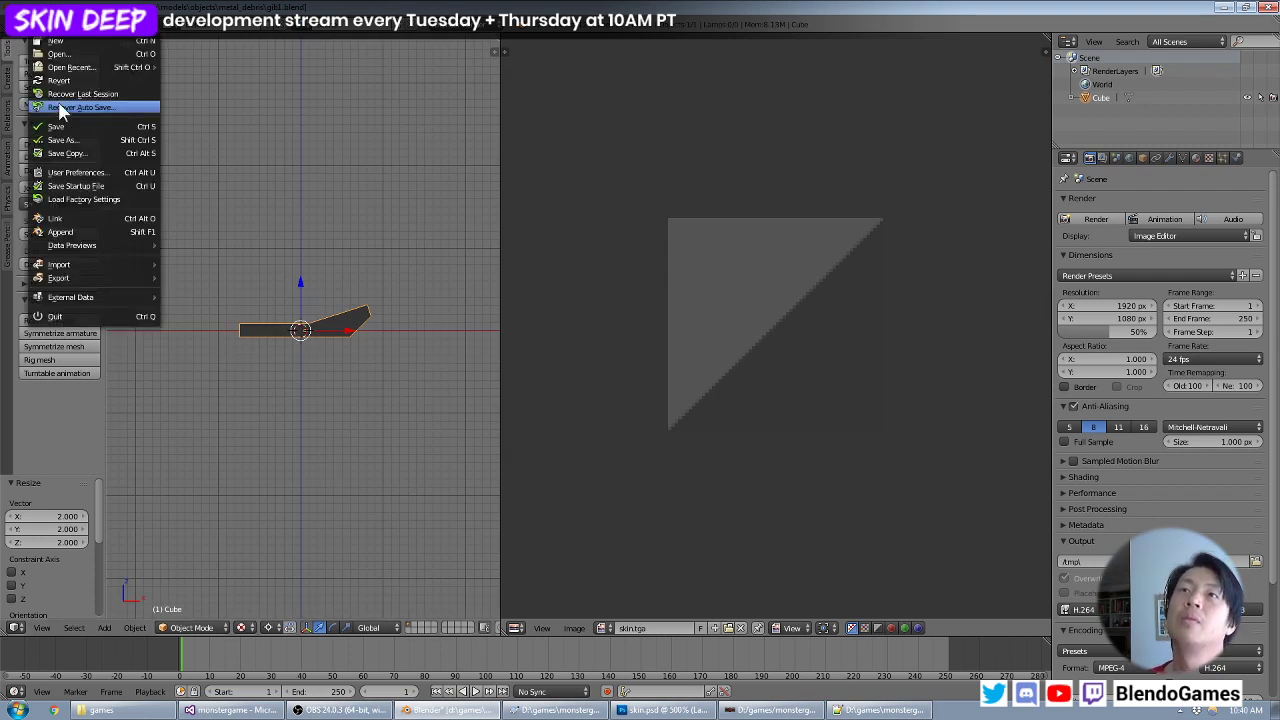
pyautogui.click(56, 127)
pyautogui.click(38, 8)
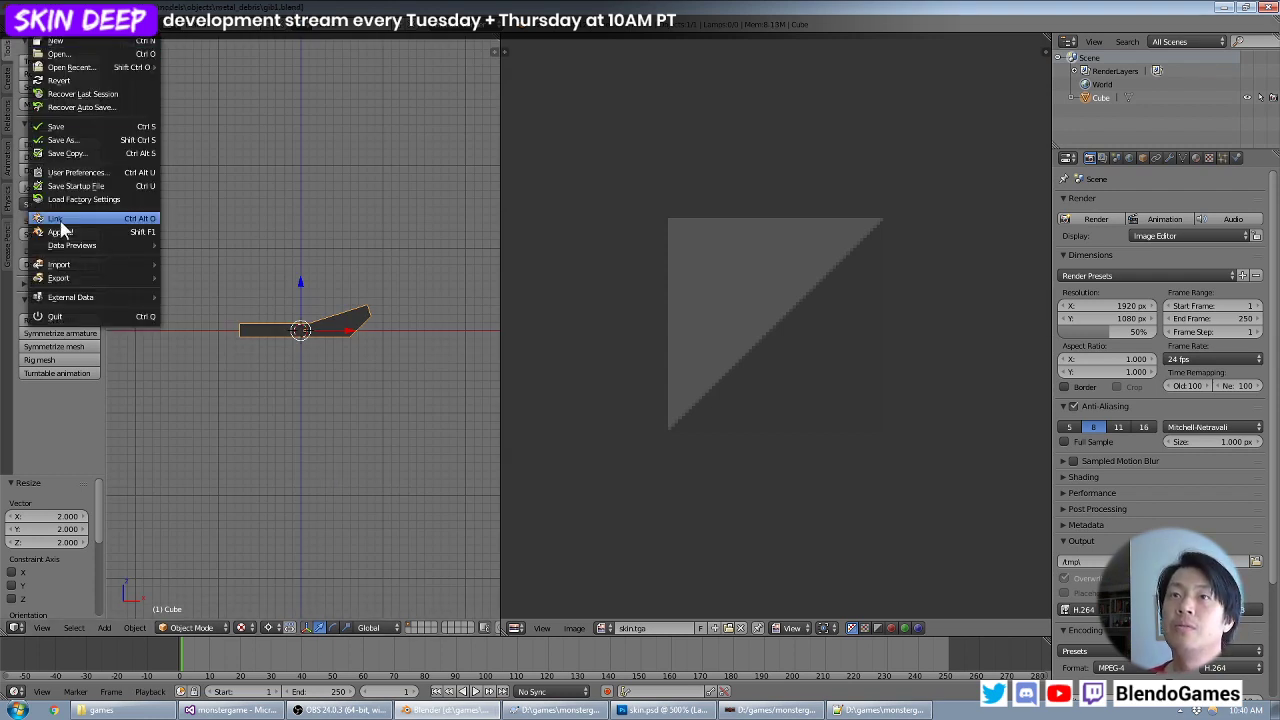
pyautogui.moveTo(62, 281)
pyautogui.click(207, 290)
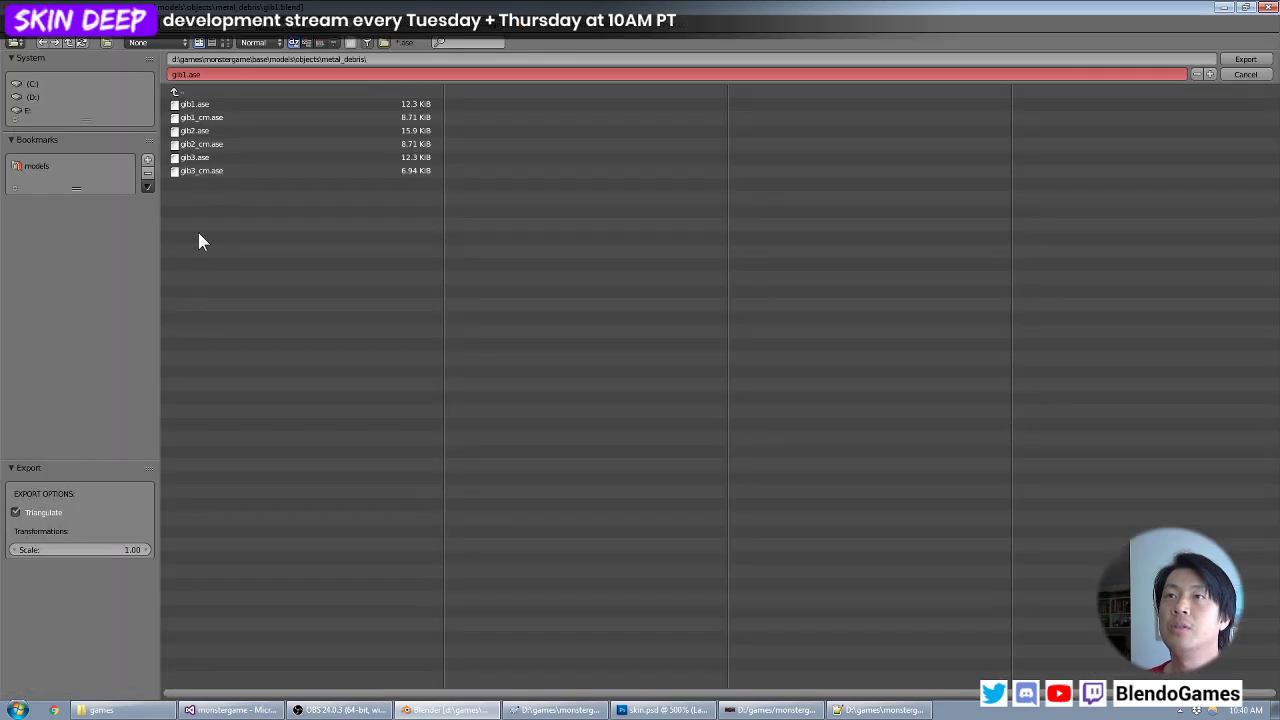
pyautogui.doubleClick(230, 104)
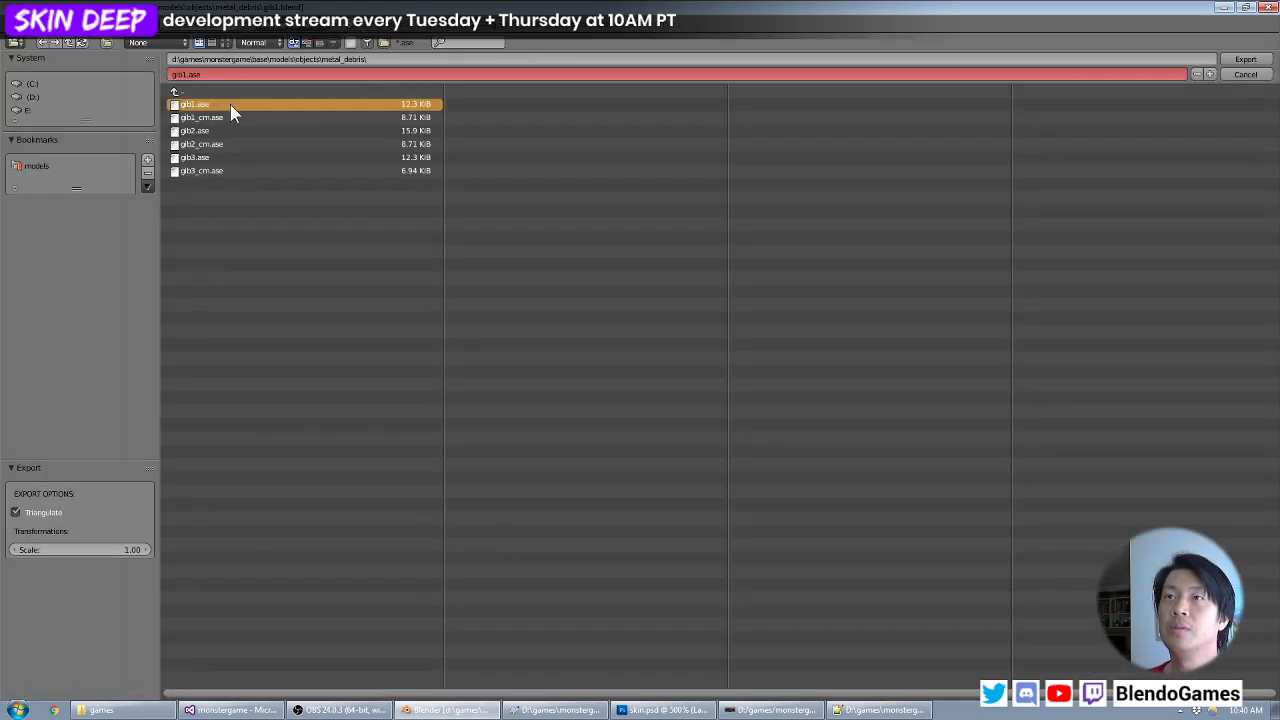
# Open gib2.blend from the metal_debris folder.
pyautogui.click(38, 8)
pyautogui.click(49, 52)
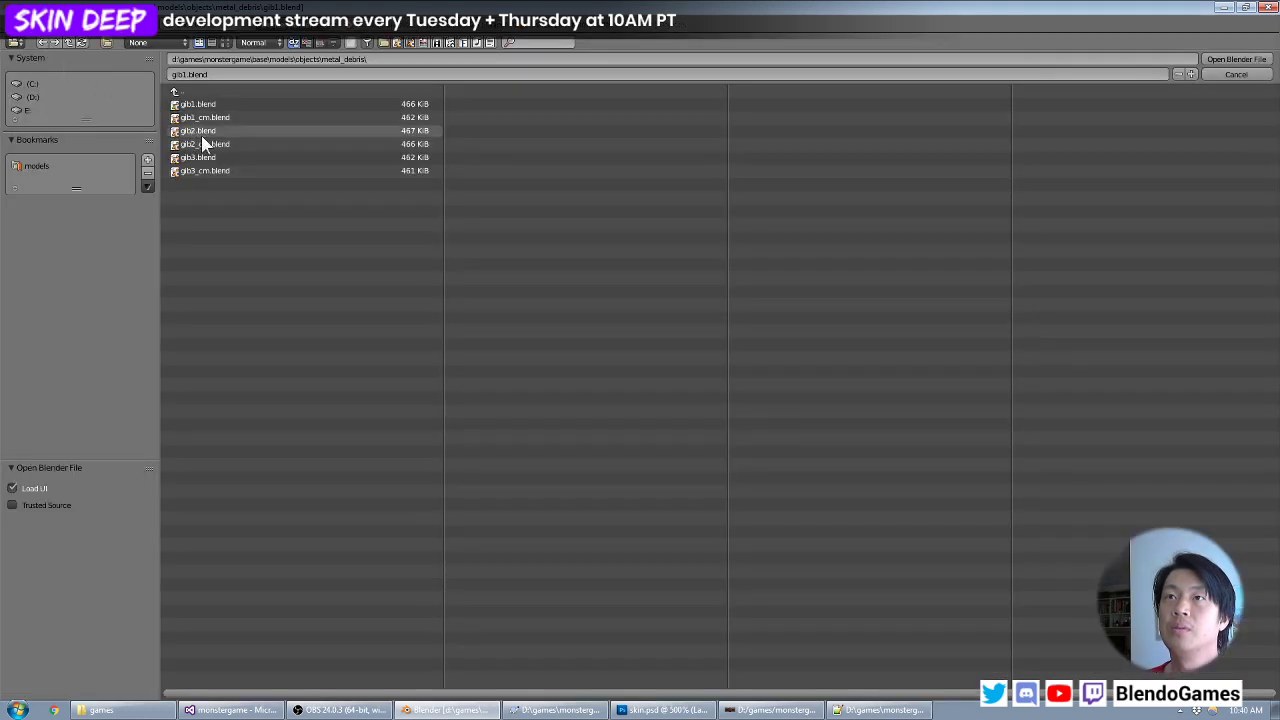
pyautogui.click(201, 132)
pyautogui.doubleClick(201, 132)
# Select the bent metal strip in gib2.blend and scale it uniformly by a factor of 2.
pyautogui.rightClick(332, 299)
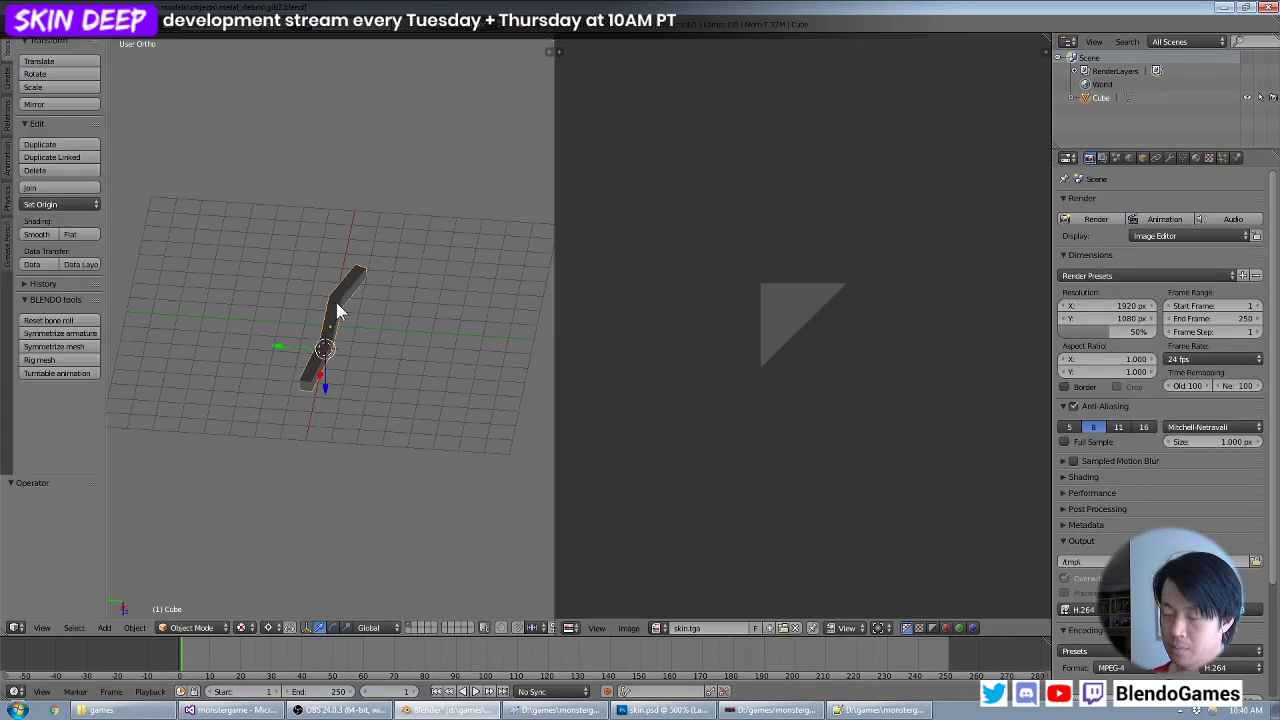
pyautogui.press('KP_1')
pyautogui.press('KP_Decimal')
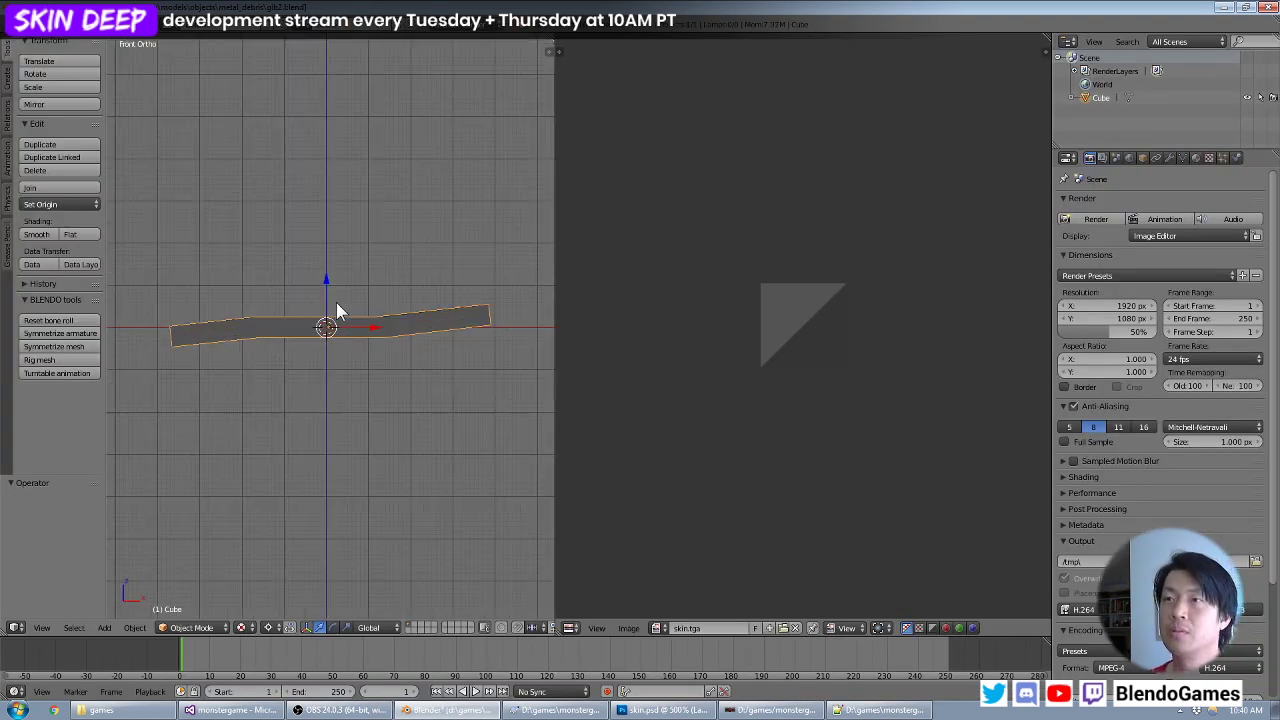
pyautogui.press('s')
pyautogui.press('2')
pyautogui.press('Return')
pyautogui.scroll(-3, 336, 278)
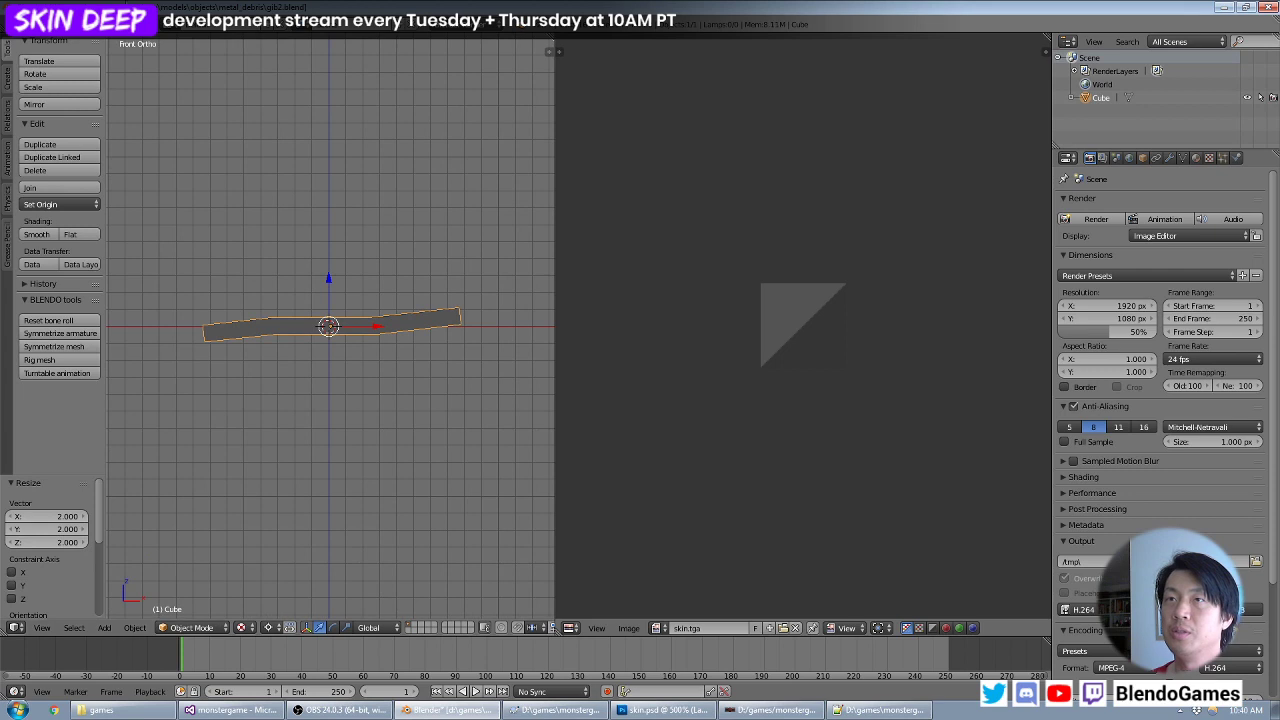
# Export the enlarged metal strip in ASE format, overwriting gib2.ase in the metal_debris folder.
pyautogui.click(38, 8)
pyautogui.moveTo(84, 280)
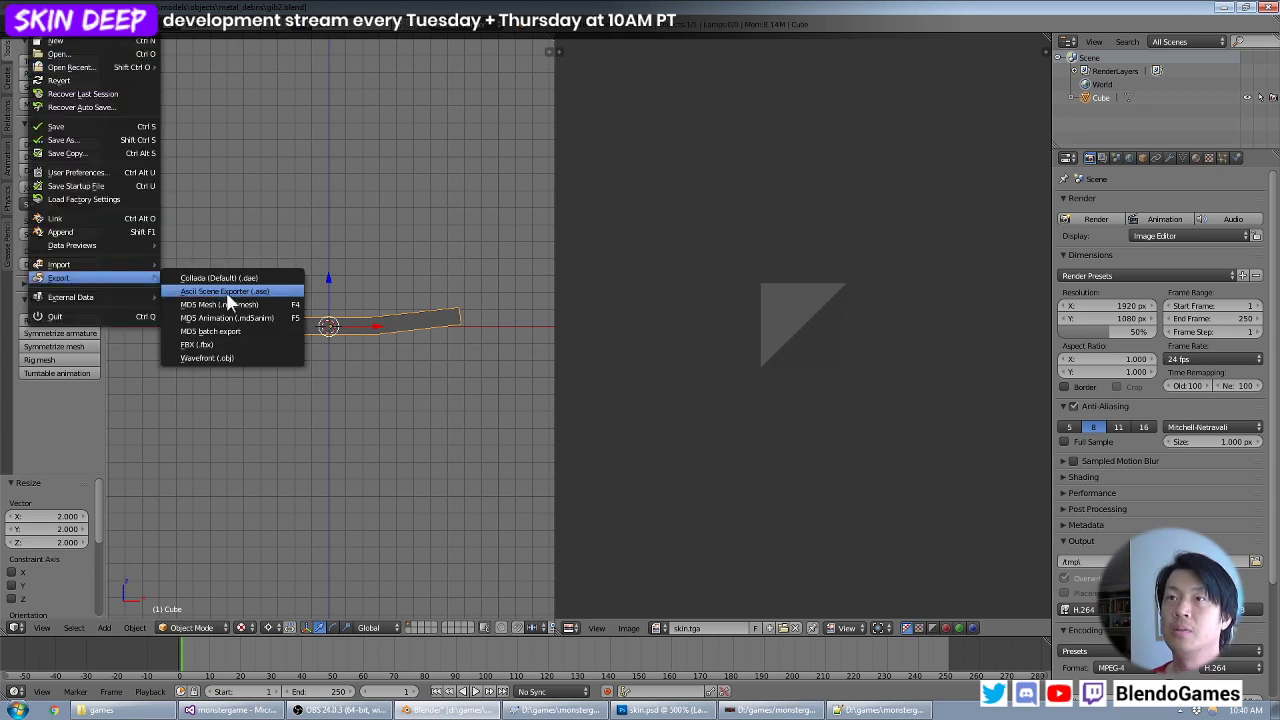
pyautogui.click(232, 303)
pyautogui.click(232, 138)
pyautogui.doubleClick(232, 138)
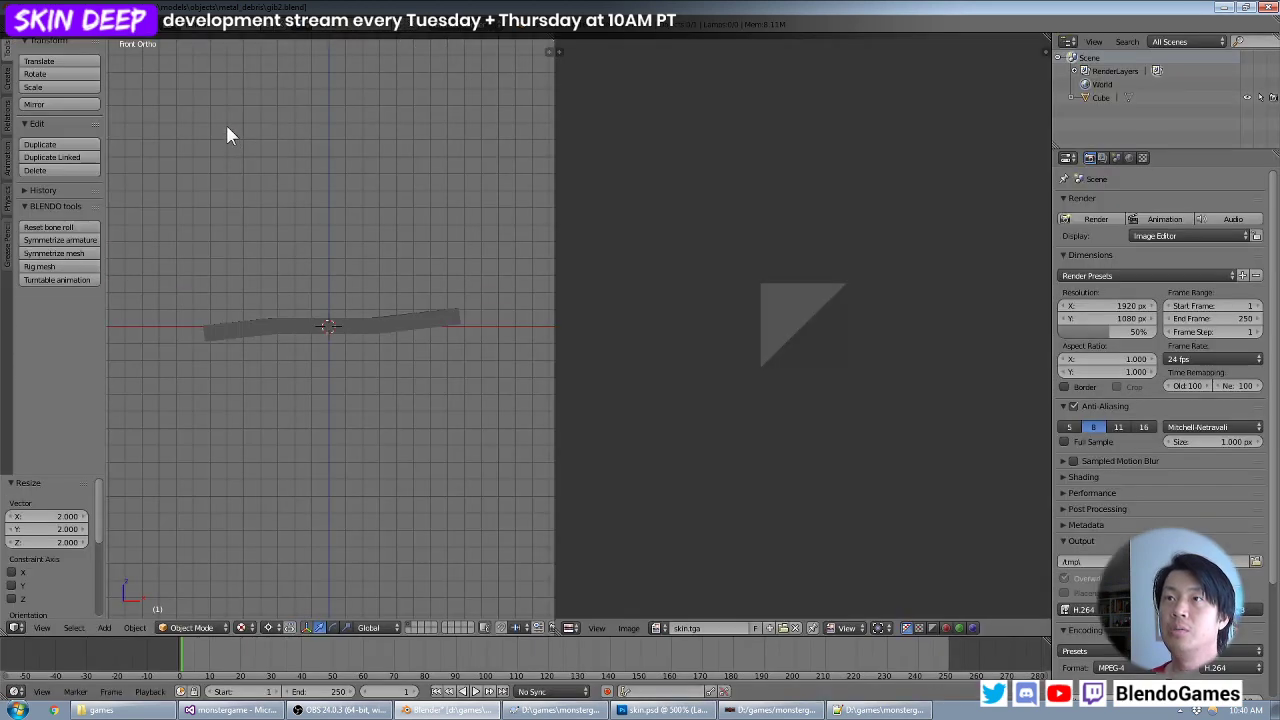
# Open gib3.blend from the metal_debris folder.
pyautogui.click(42, 26)
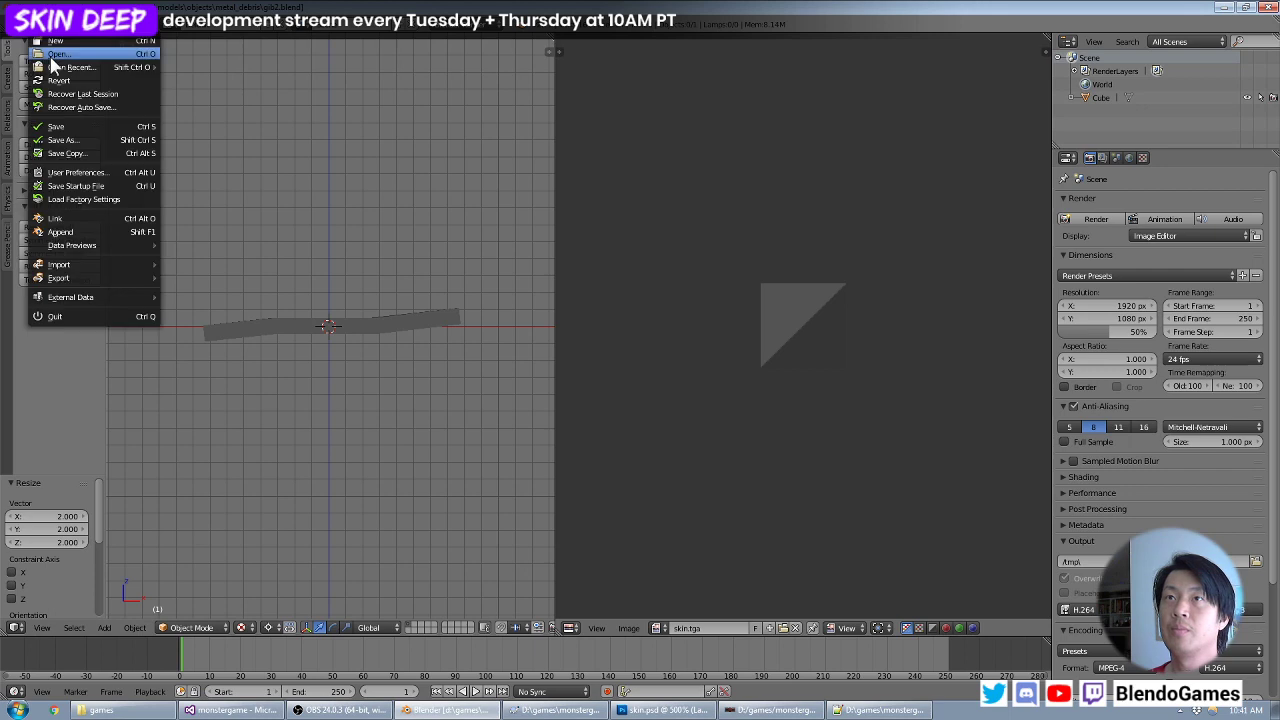
pyautogui.click(60, 63)
pyautogui.click(191, 172)
pyautogui.doubleClick(191, 172)
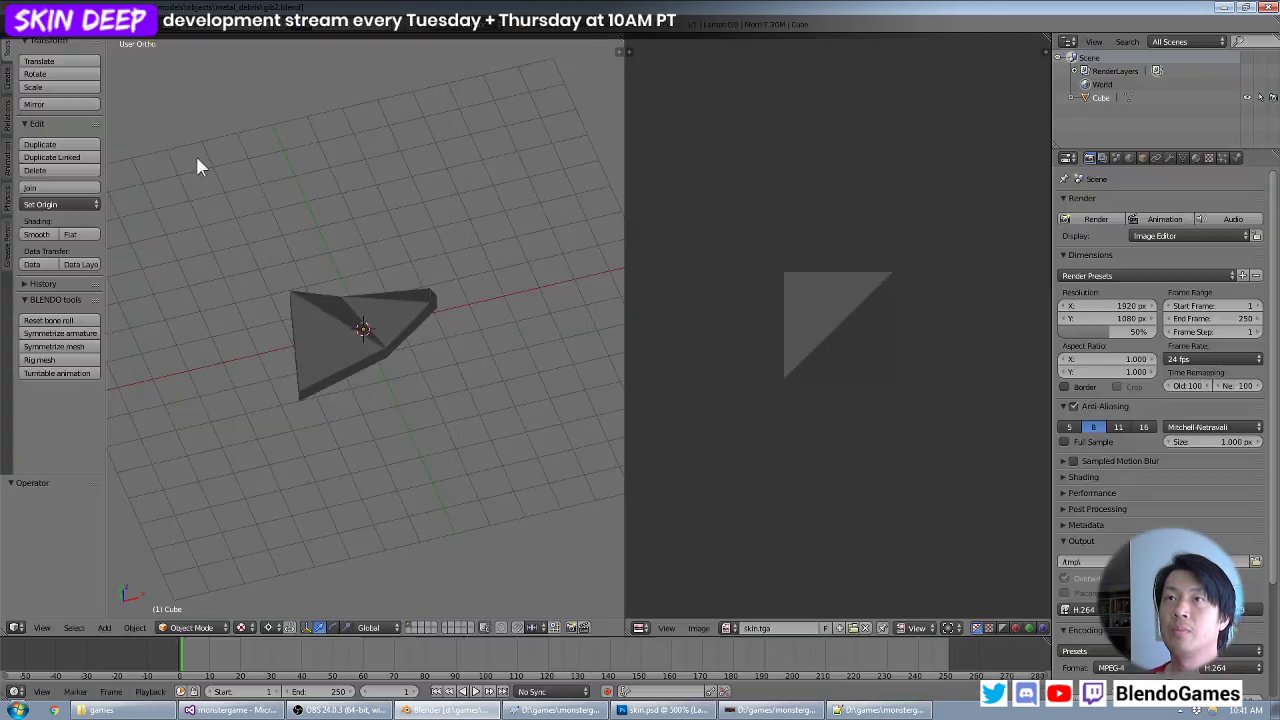
# Select the triangular debris piece in gib3.blend and scale it uniformly by a factor of 2.
pyautogui.rightClick(390, 300)
pyautogui.press('KP_7')
pyautogui.press('s')
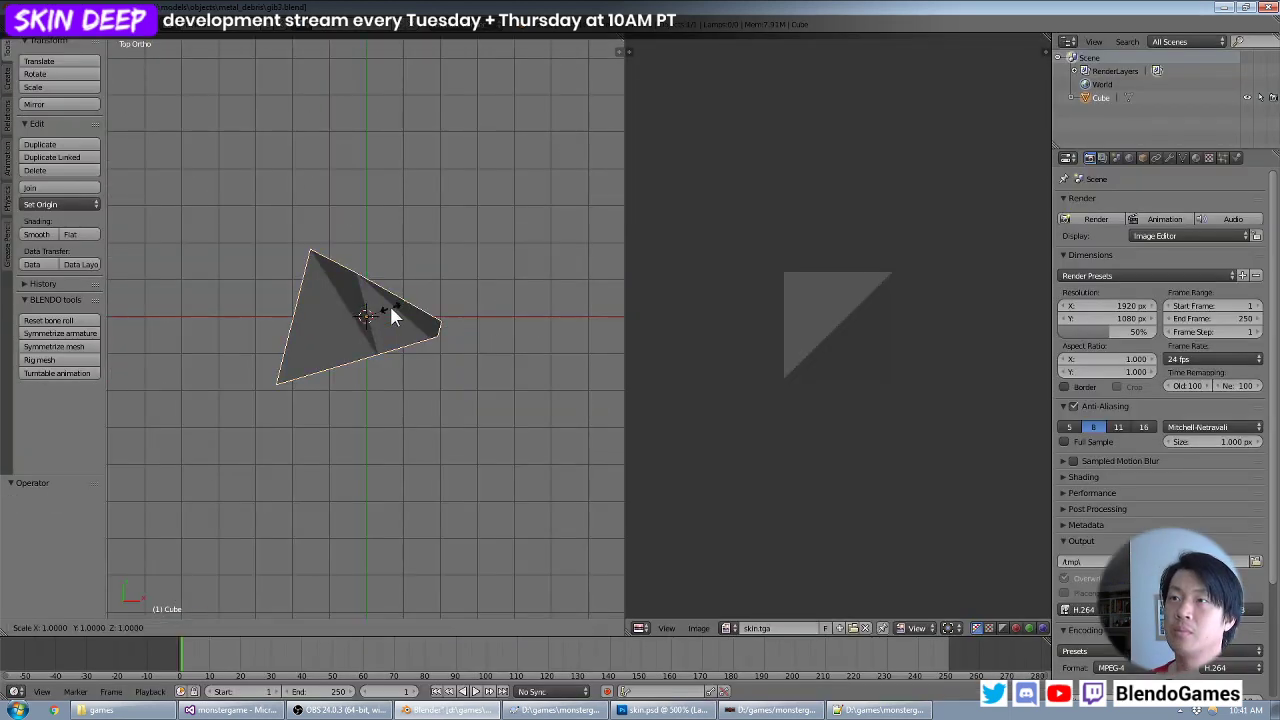
pyautogui.press('2')
pyautogui.press('Return')
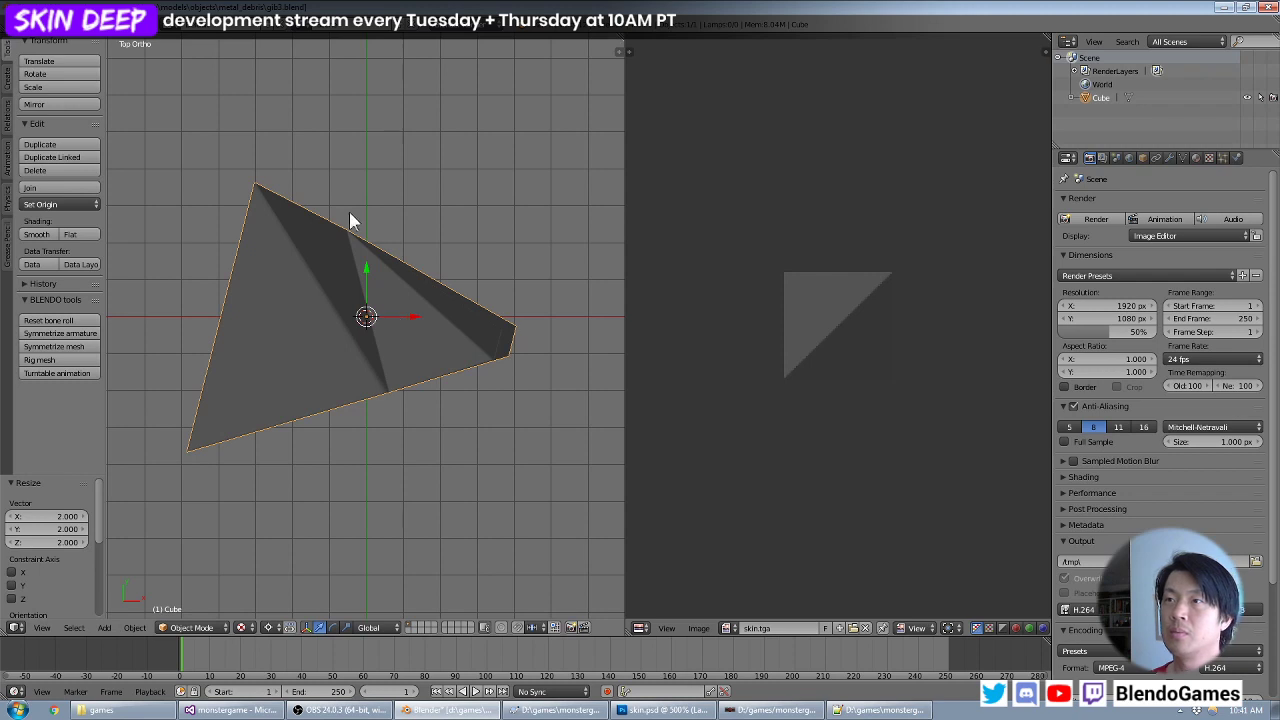
# Export the enlarged triangular piece in ASE format, overwriting gib3.ase in the metal_debris folder.
pyautogui.click(42, 26)
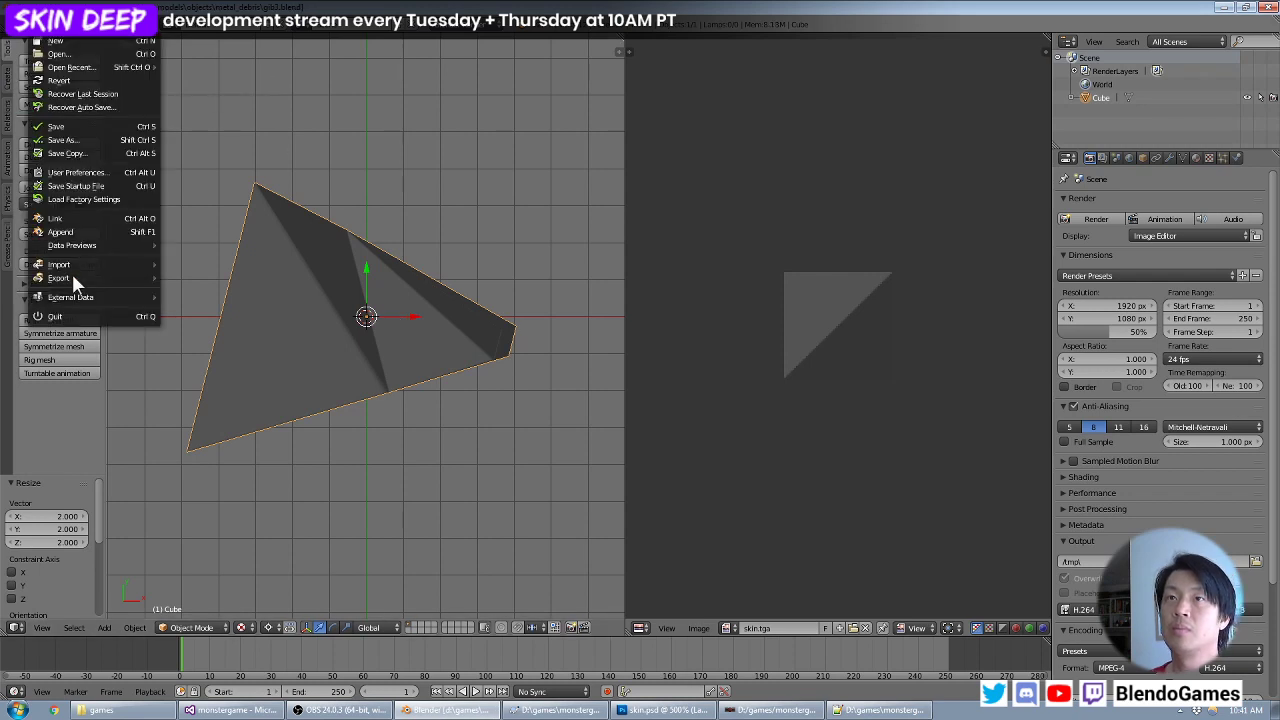
pyautogui.moveTo(73, 280)
pyautogui.click(210, 290)
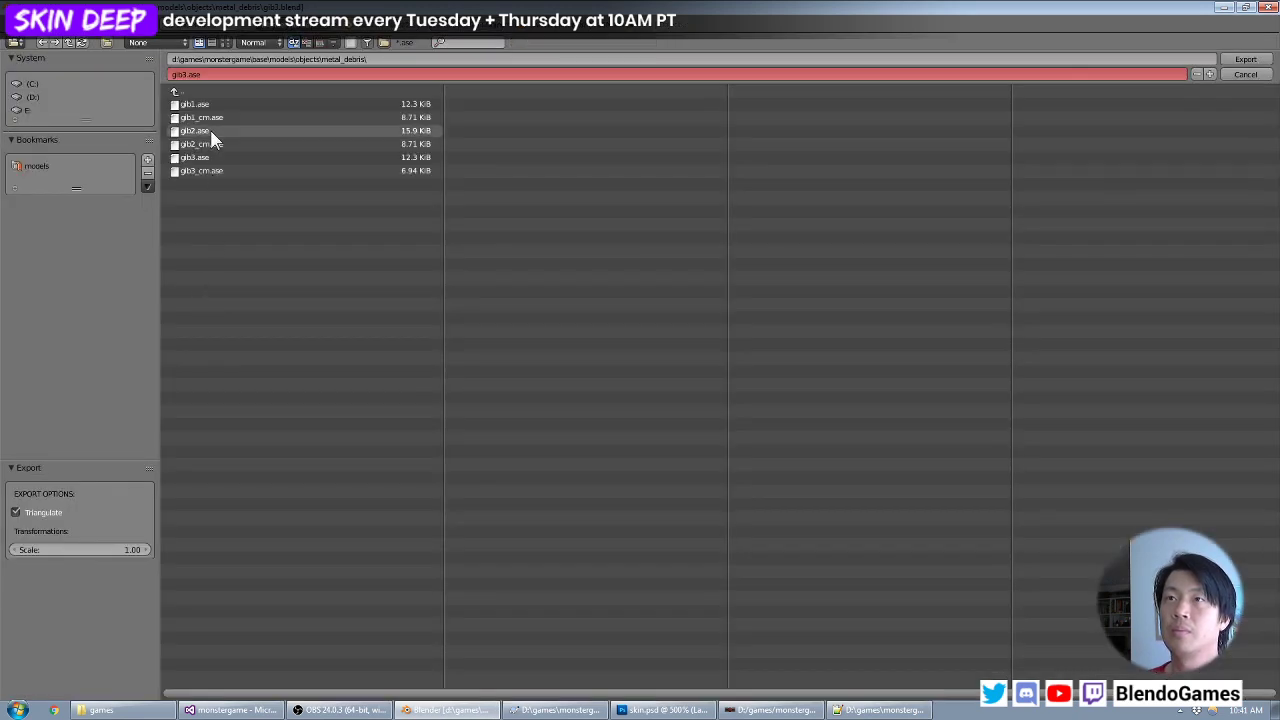
pyautogui.click(212, 157)
pyautogui.doubleClick(263, 160)
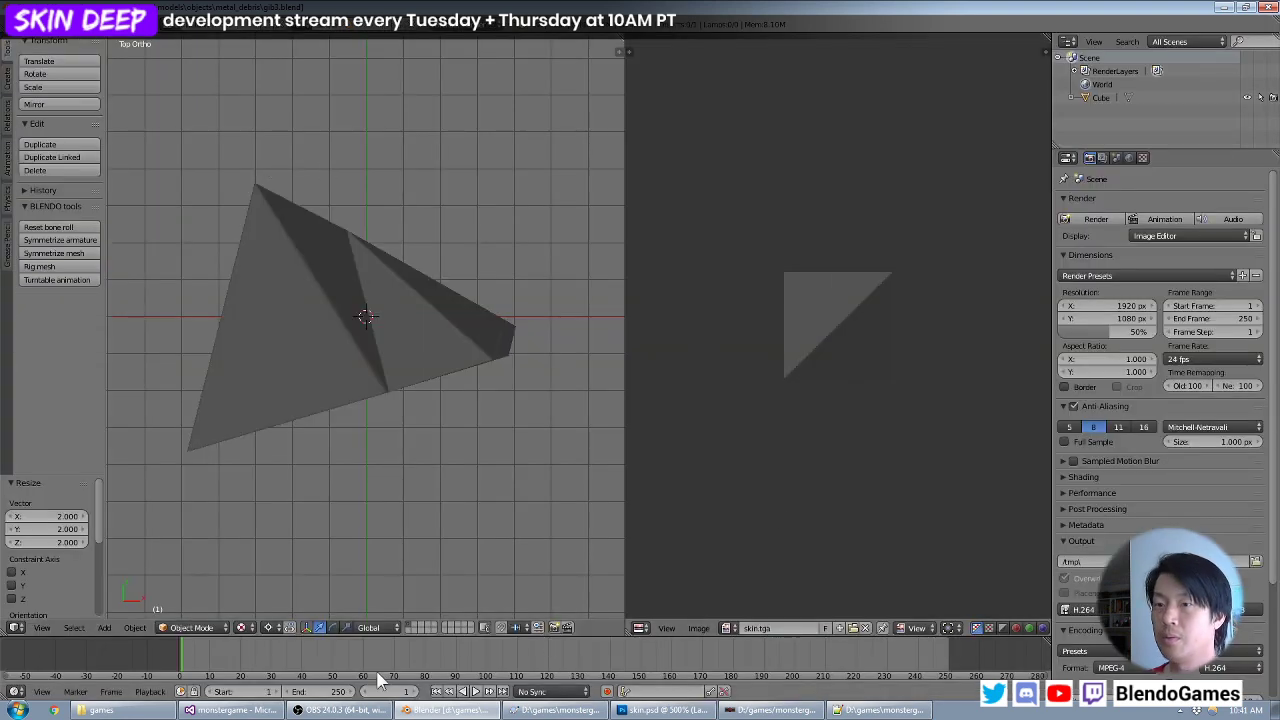
# Switch to Visual Studio and start the monstergame project in the debugger.
pyautogui.click(100, 710)
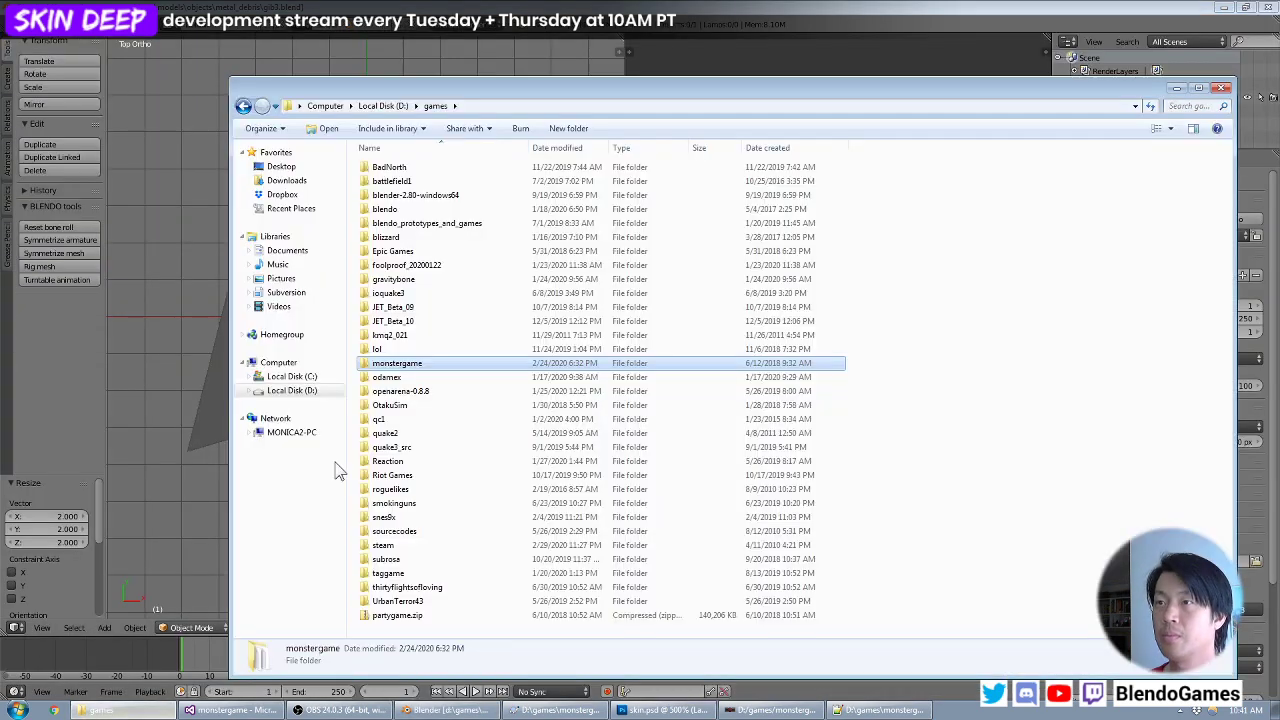
pyautogui.click(232, 710)
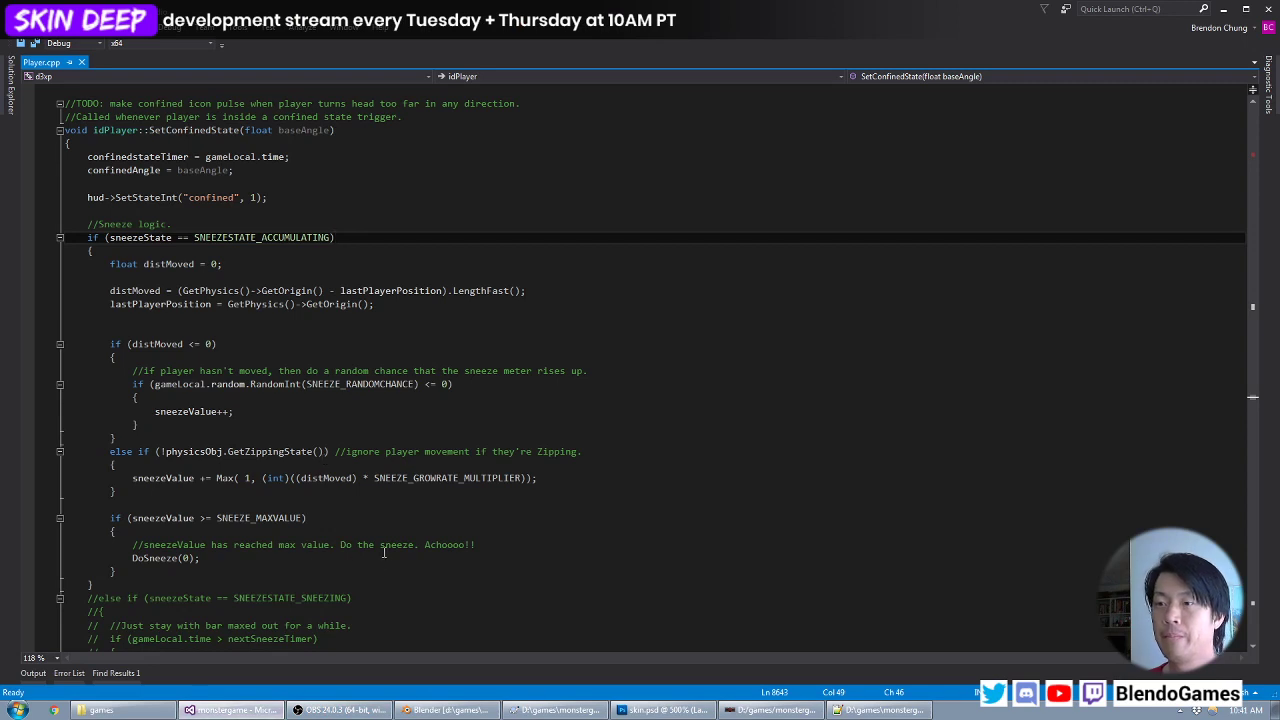
pyautogui.click(885, 710)
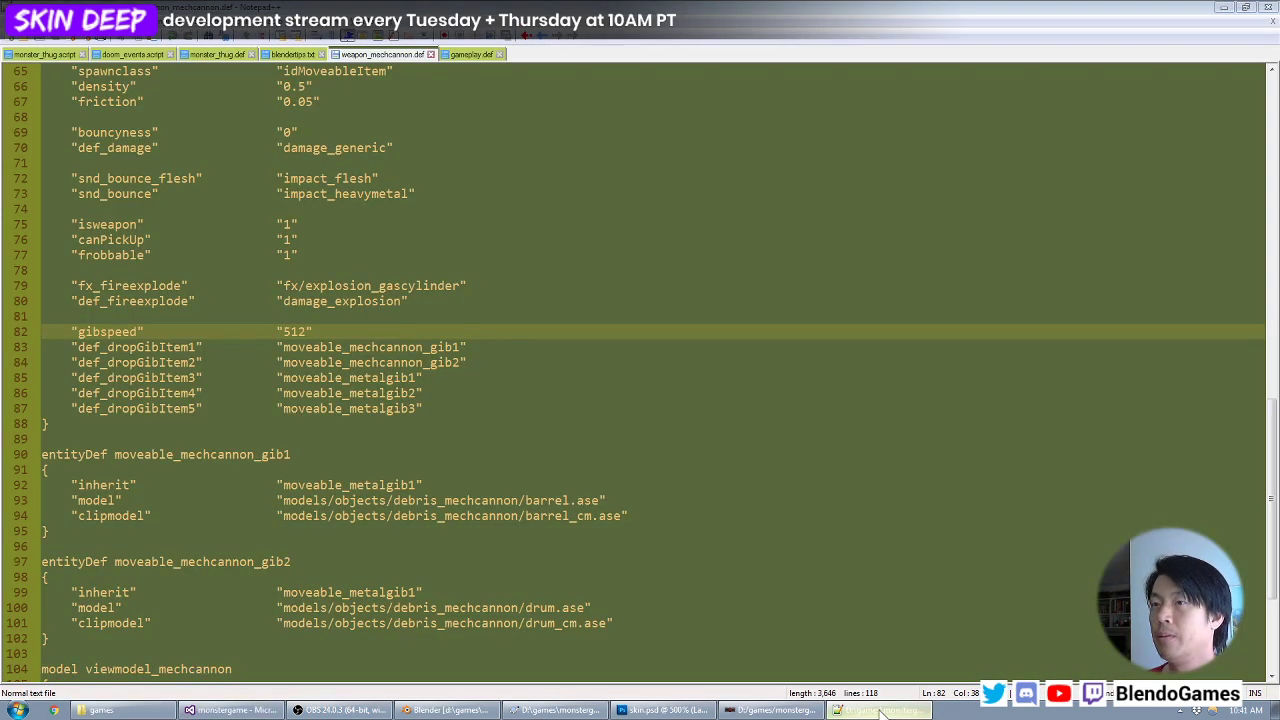
pyautogui.click(885, 710)
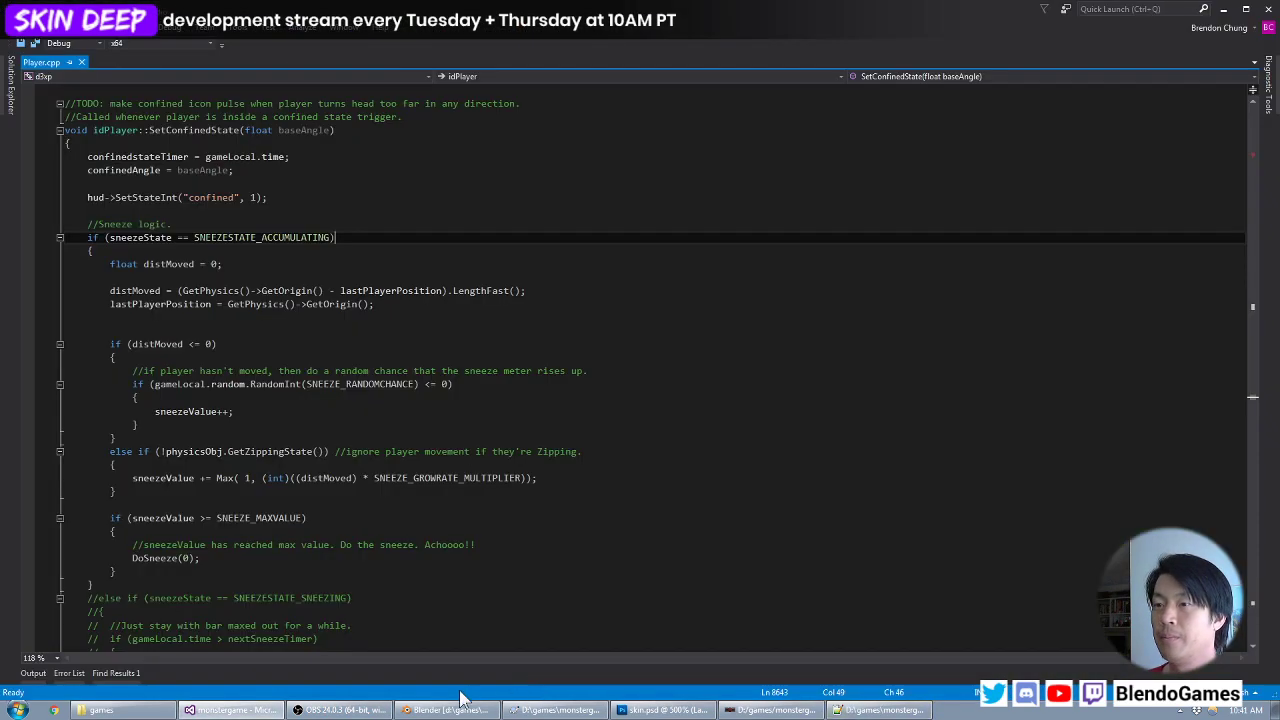
pyautogui.click(130, 277)
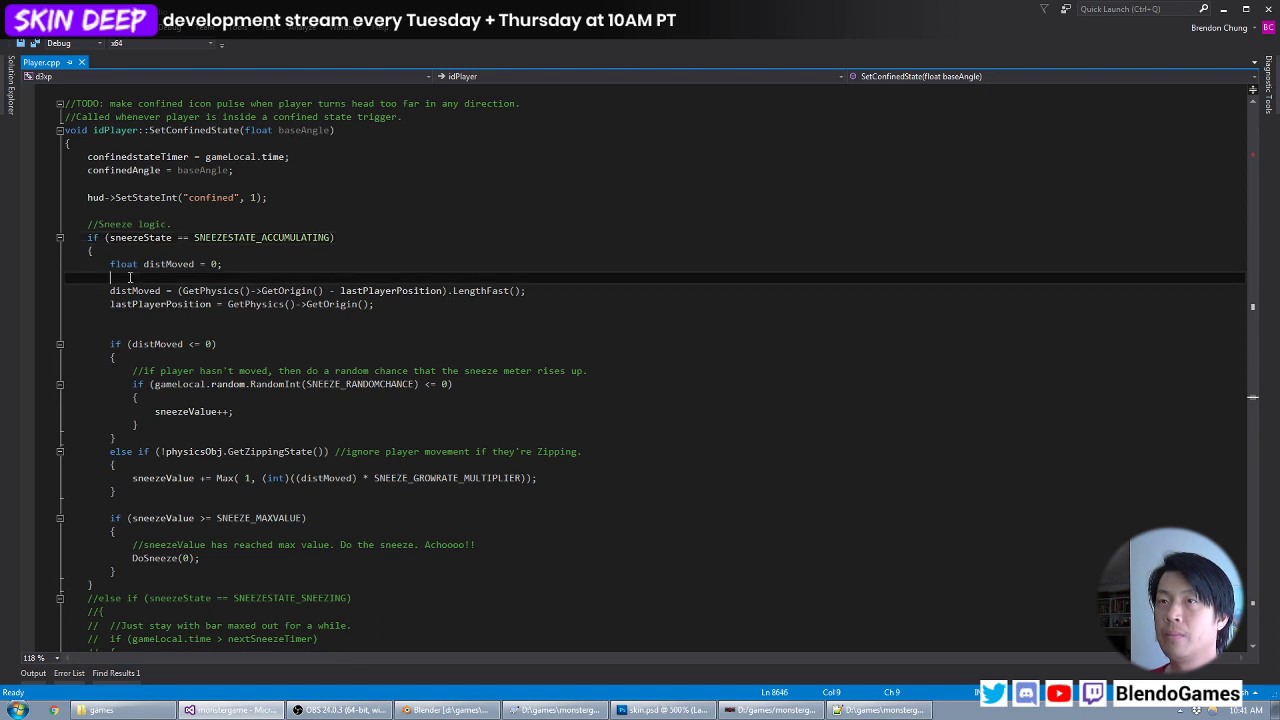
pyautogui.press('F5')
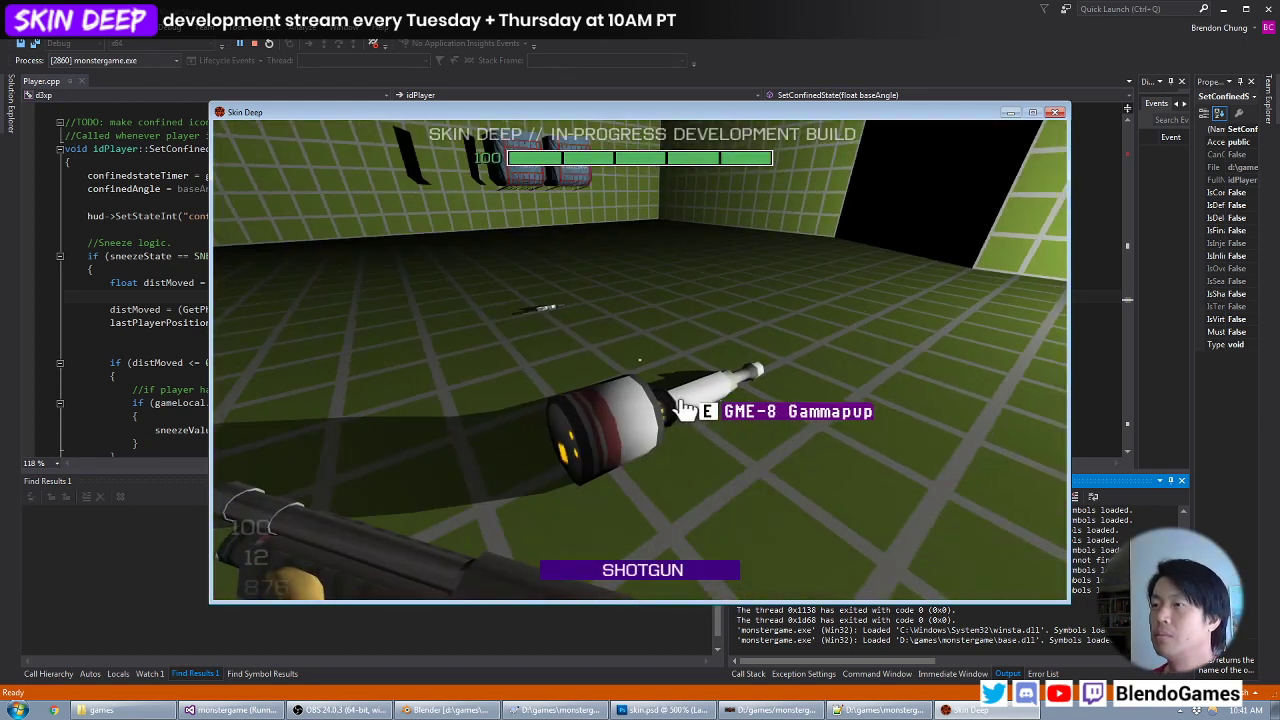
# Shoot the GME-8 Gammapup cannon in the running game and examine the size of the scattered metal debris up close.
pyautogui.click(640, 360)
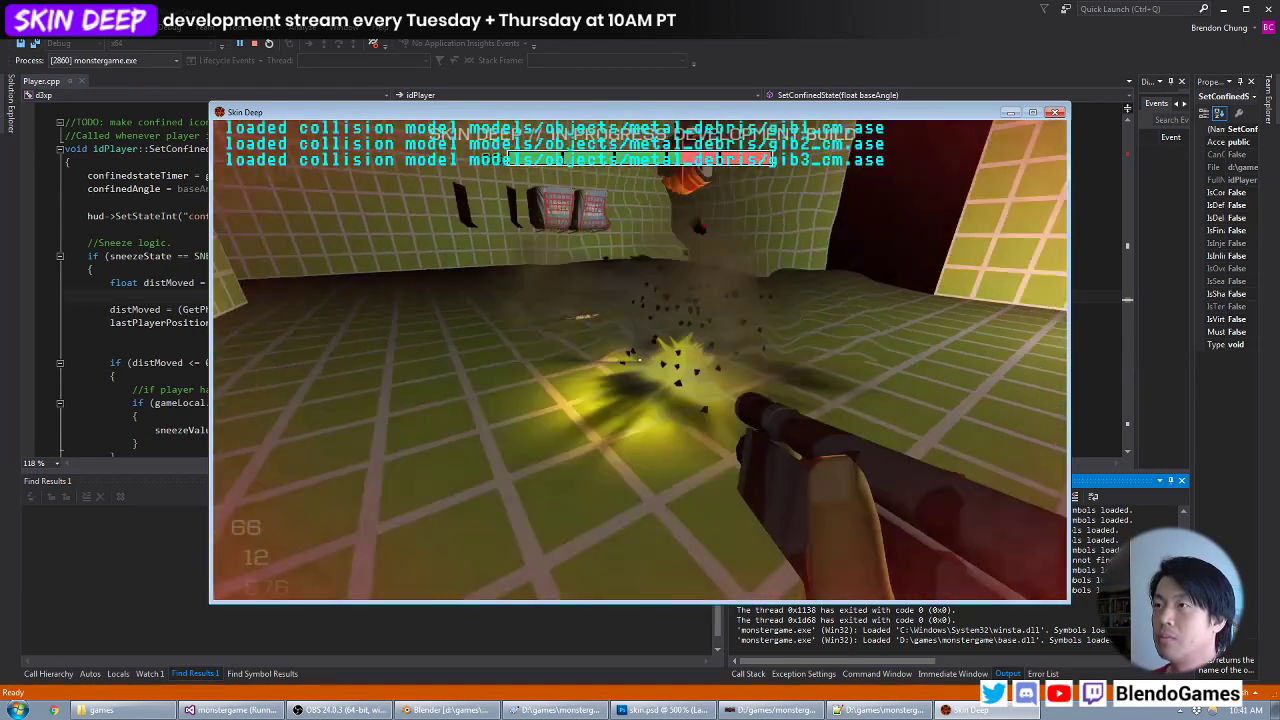
pyautogui.press('w')
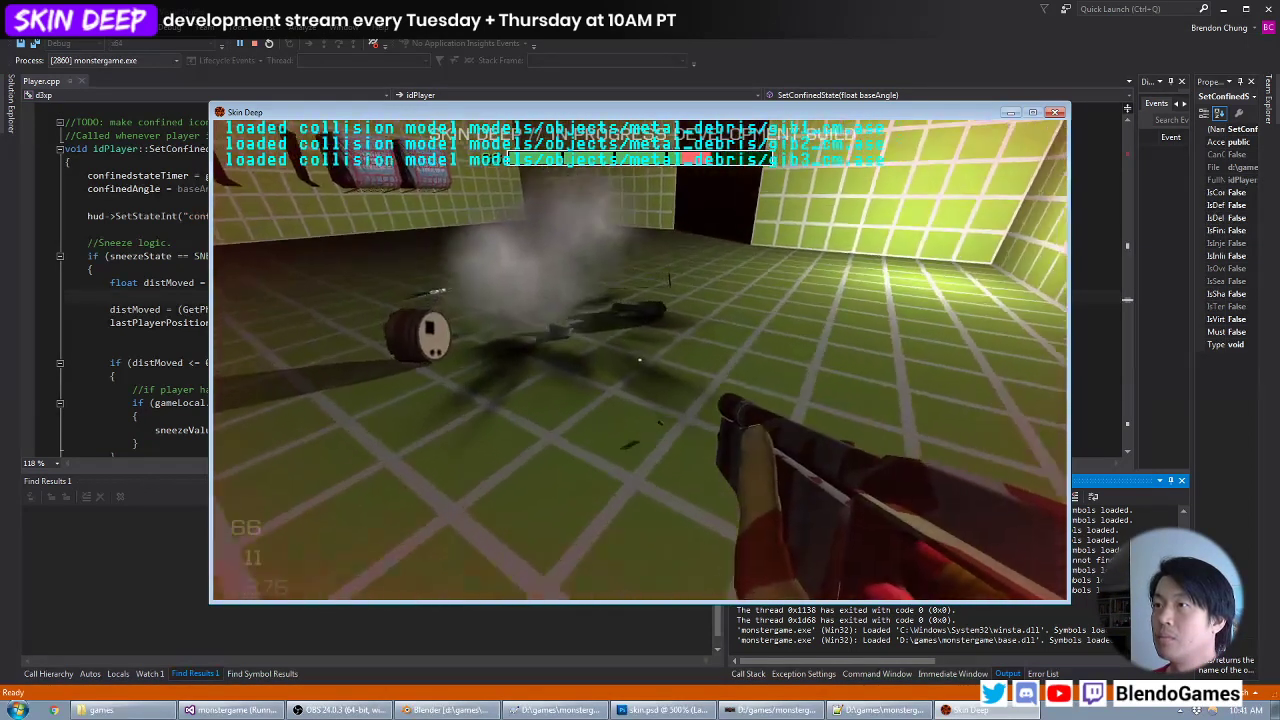
pyautogui.press('a')
pyautogui.press('r')
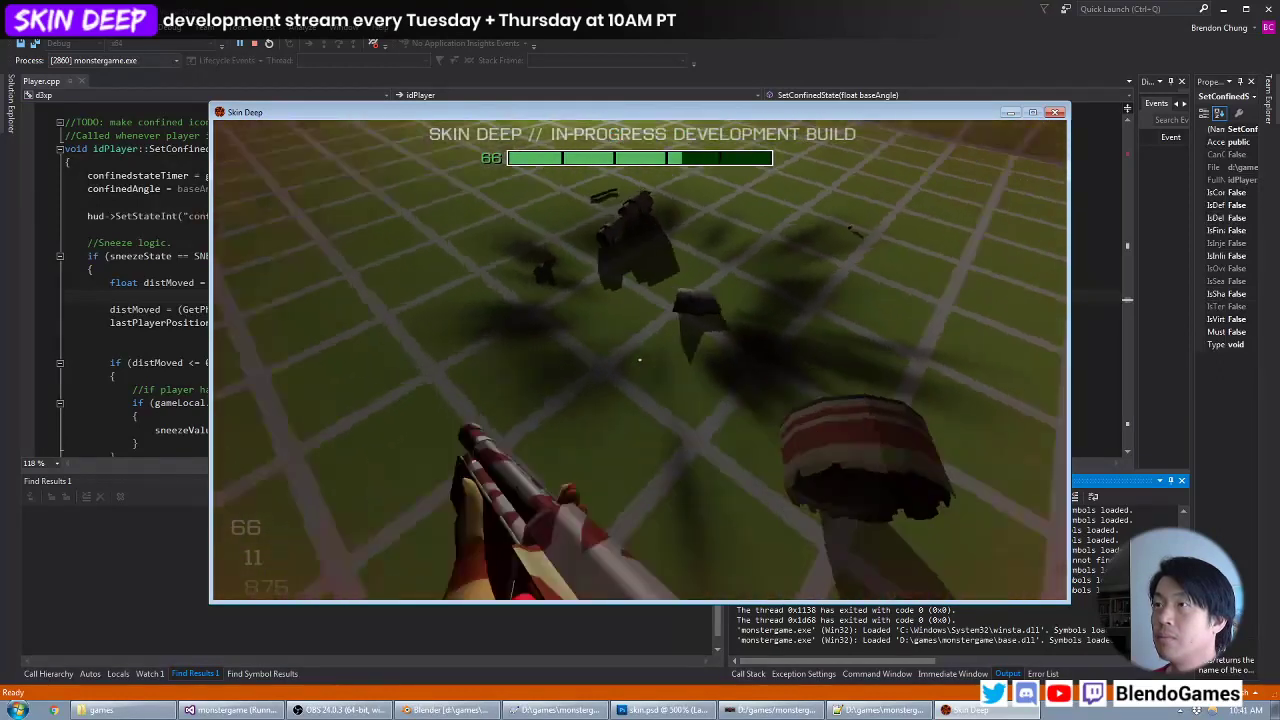
pyautogui.press('w')
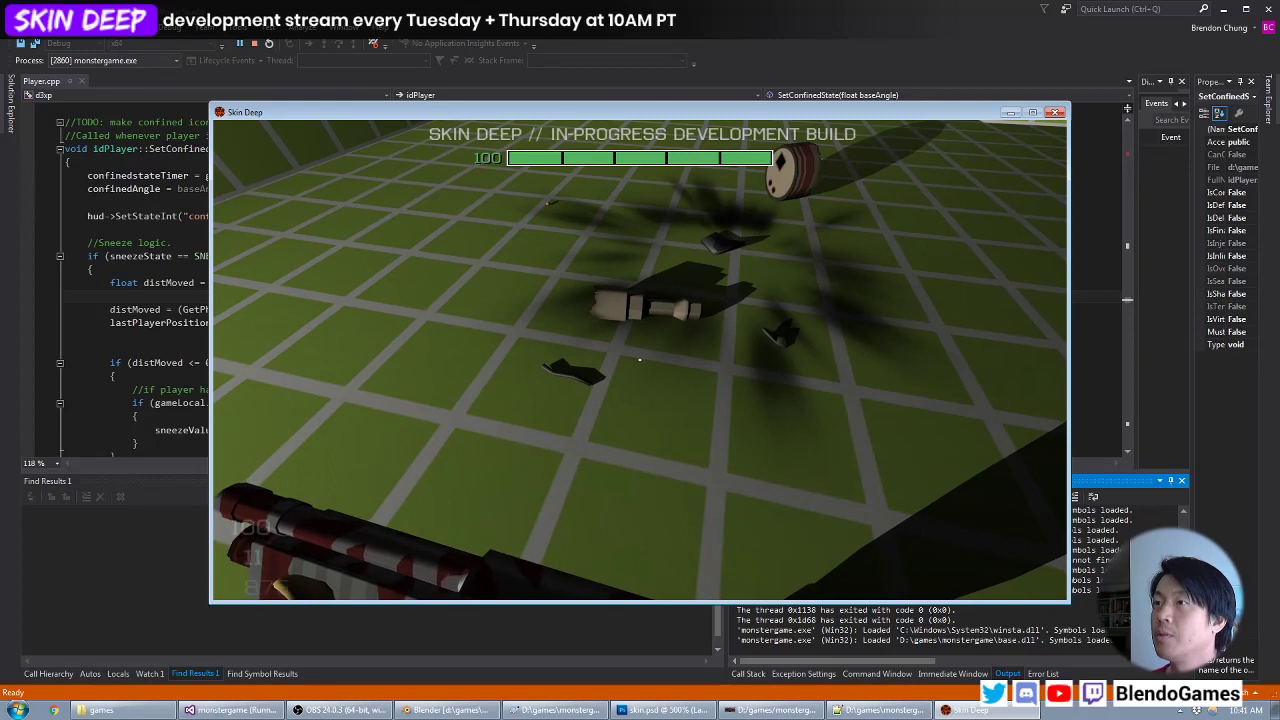
pyautogui.press('z')
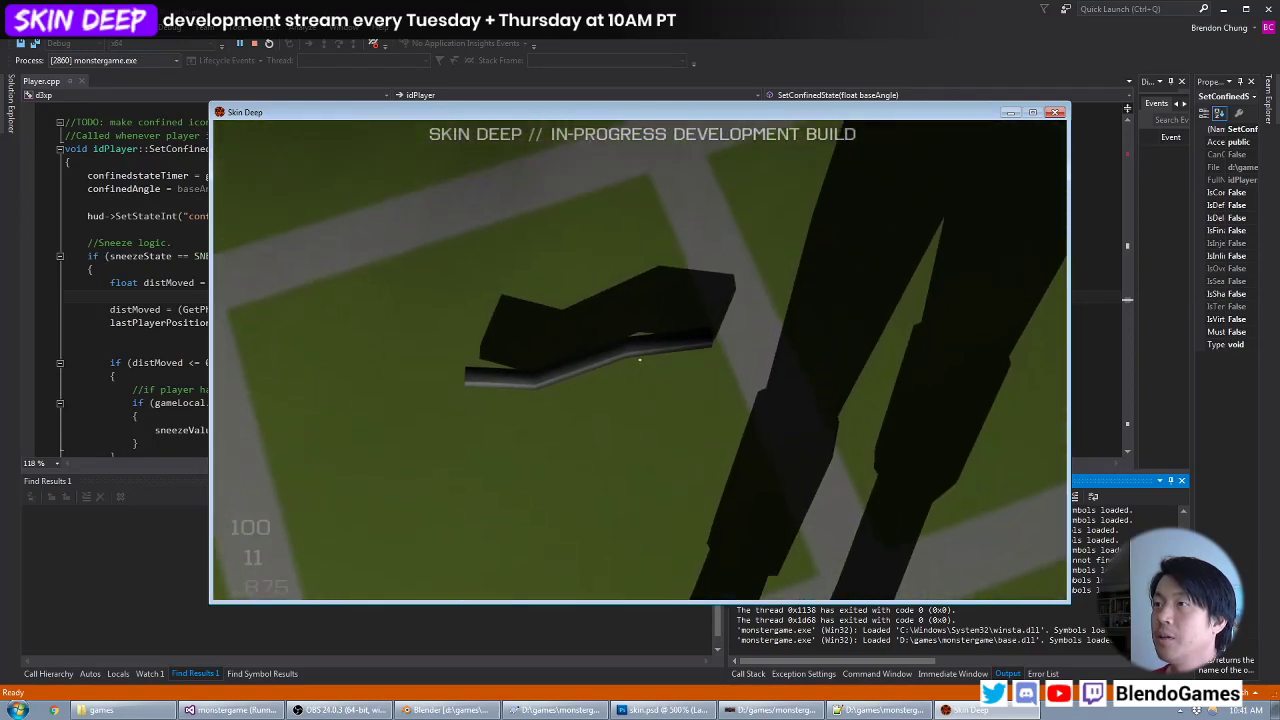
pyautogui.press('w')
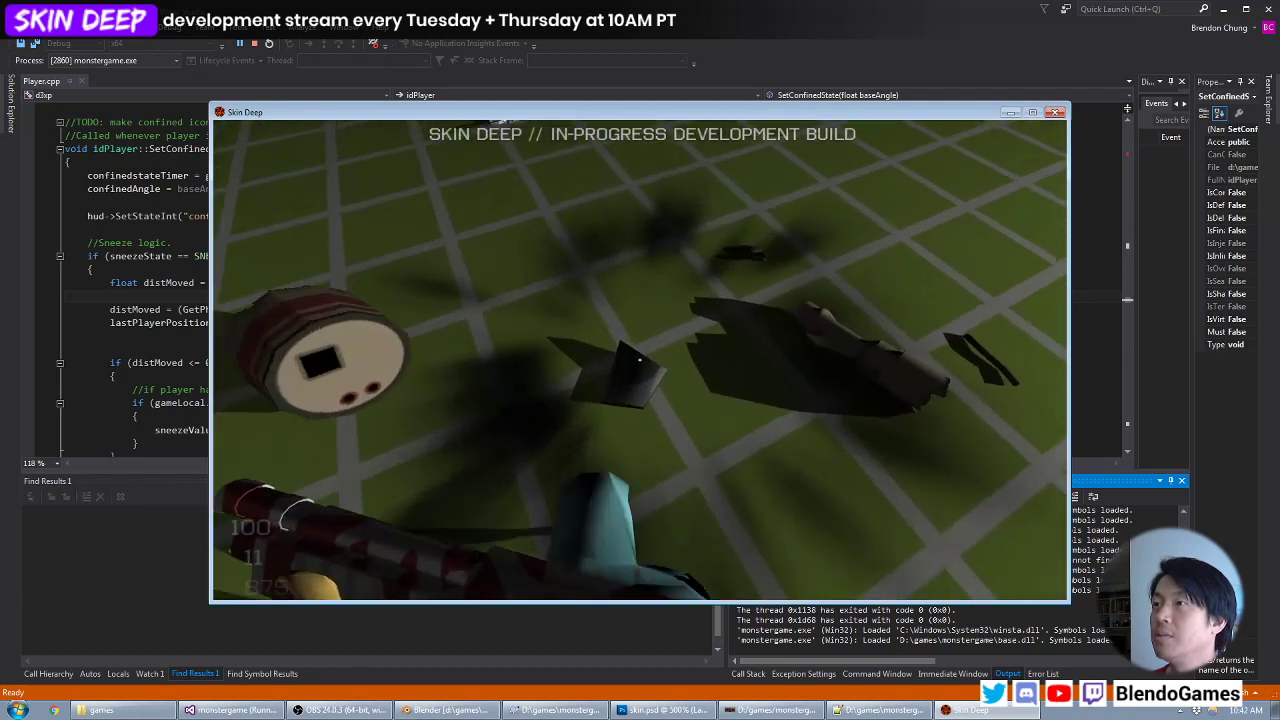
pyautogui.press('`')
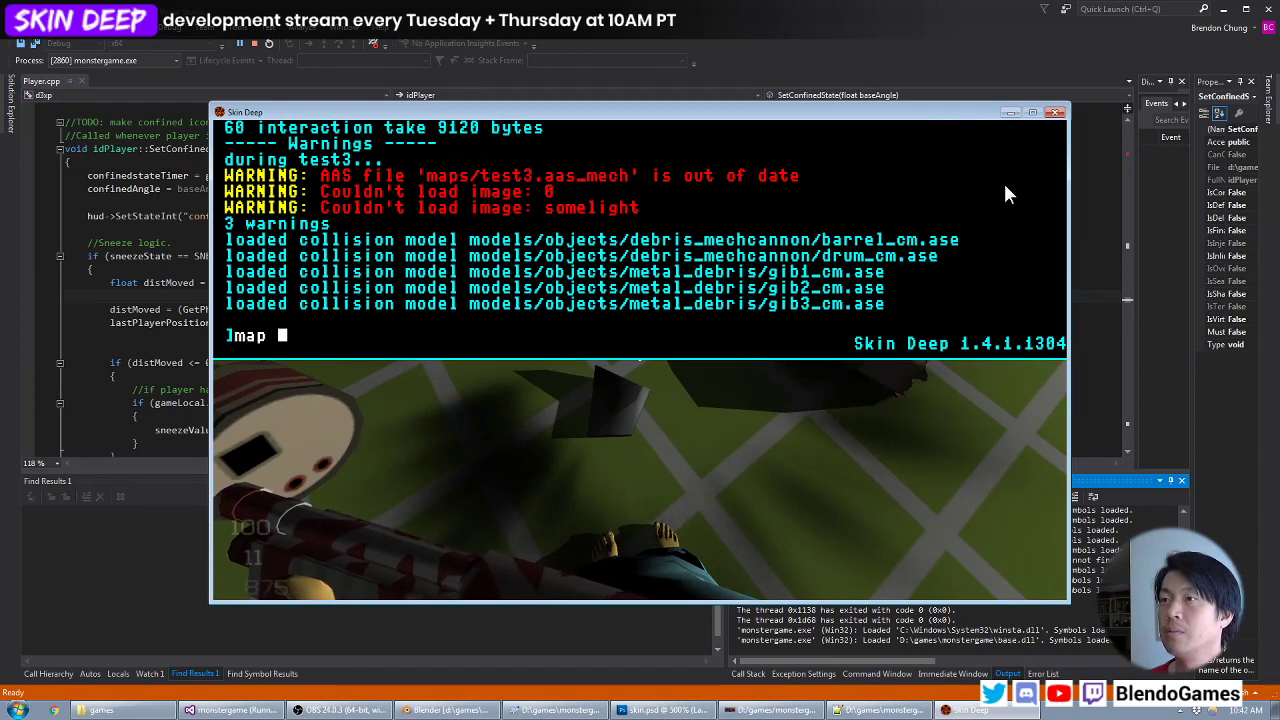
pyautogui.press('`')
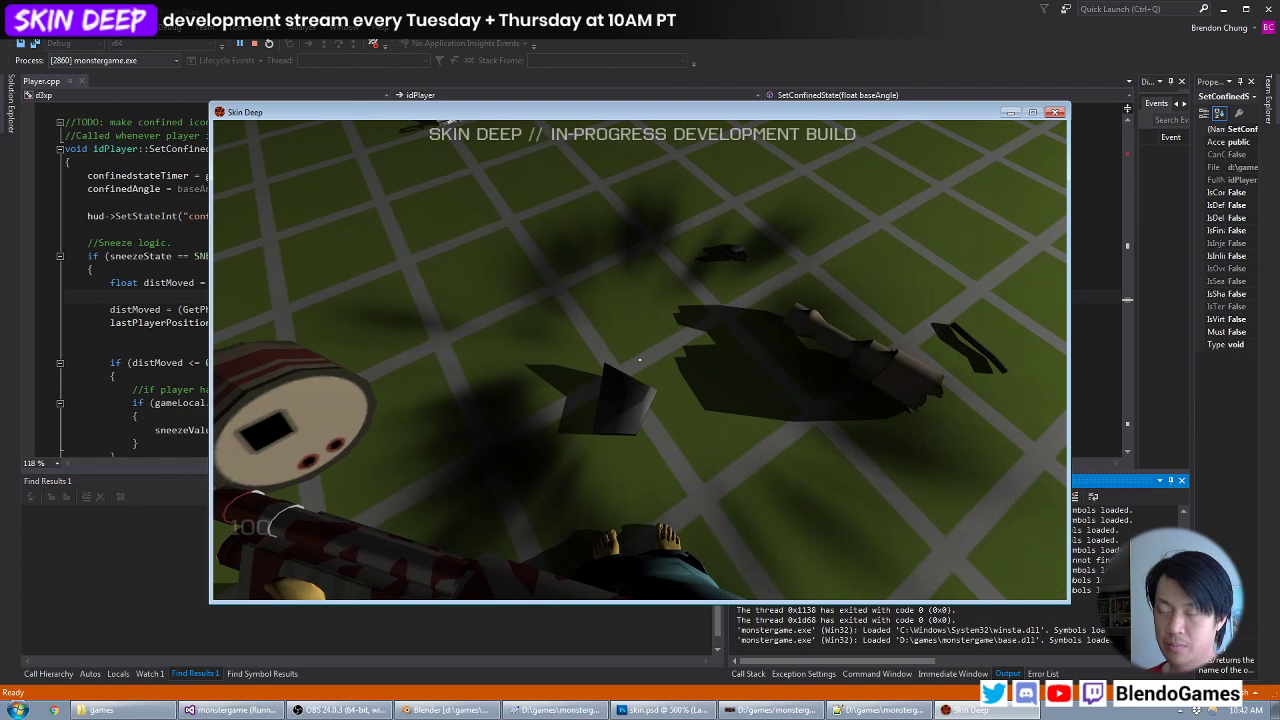
# Place a heartbeat sonar on the green grid surface in the game and switch to a firearm to test its debris.
pyautogui.scroll(-2, 640, 360)
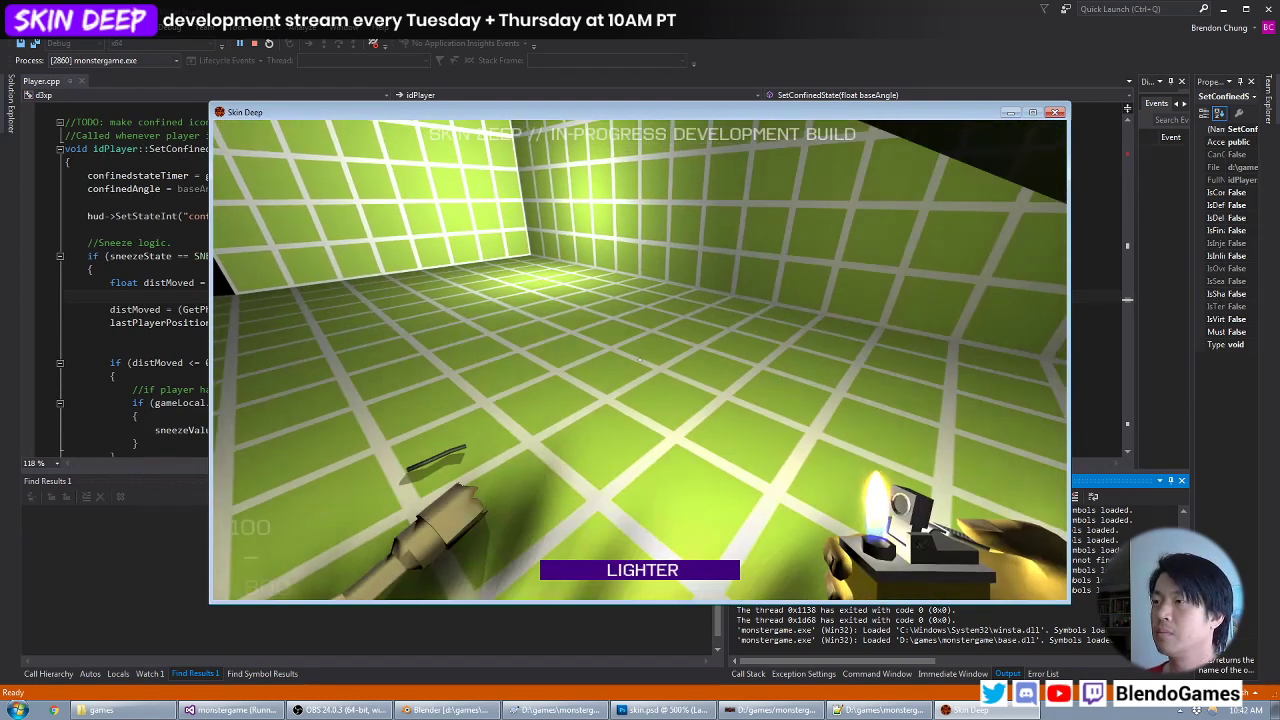
pyautogui.scroll(1, 640, 360)
pyautogui.scroll(1, 640, 360)
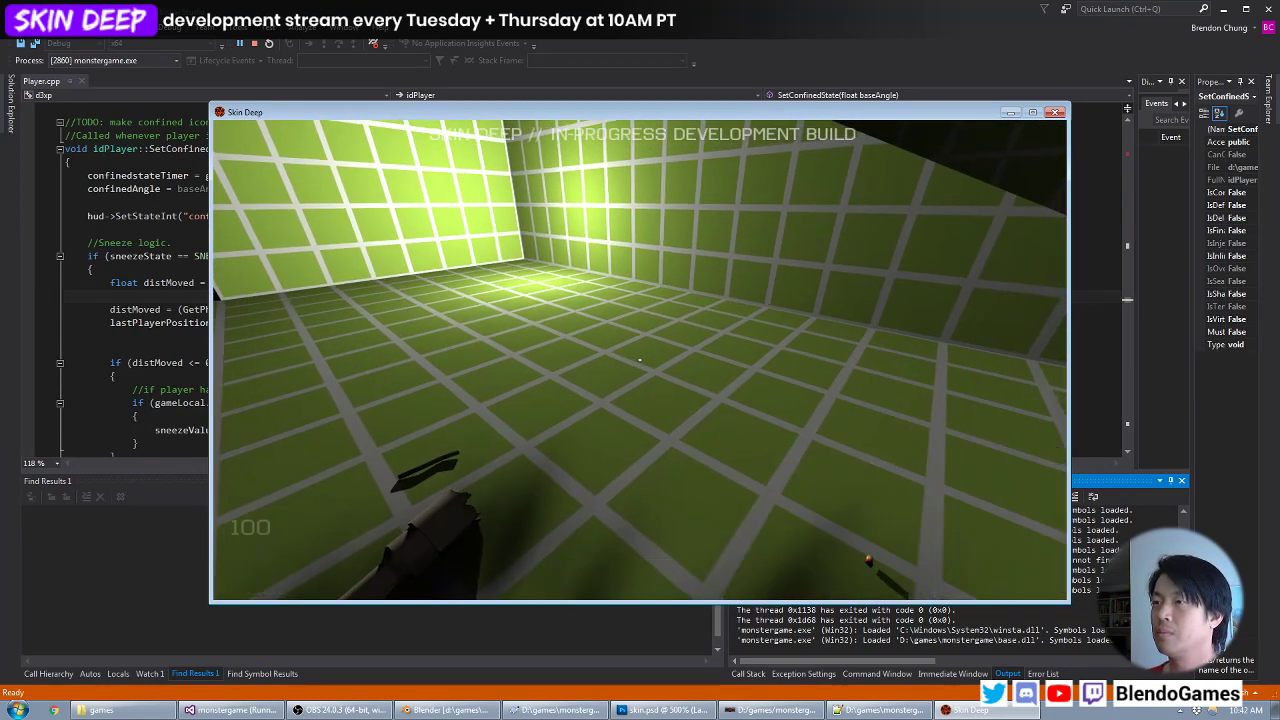
pyautogui.scroll(1, 640, 360)
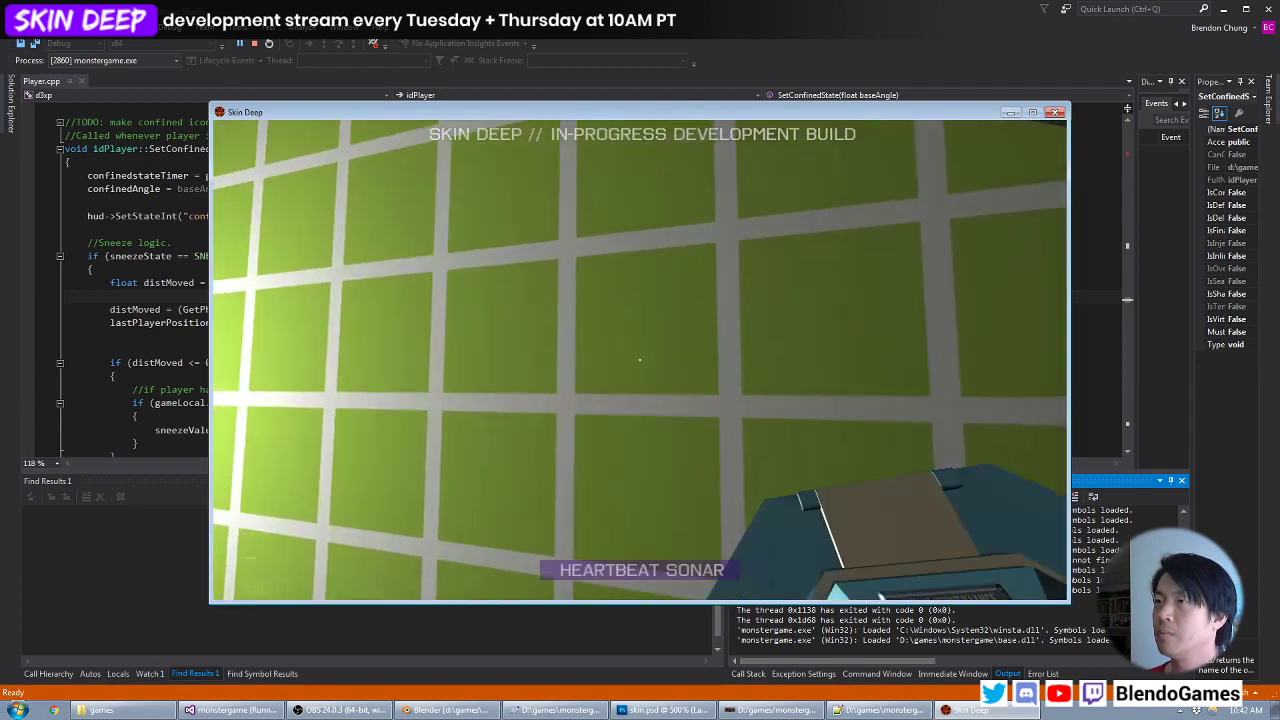
pyautogui.click(640, 360)
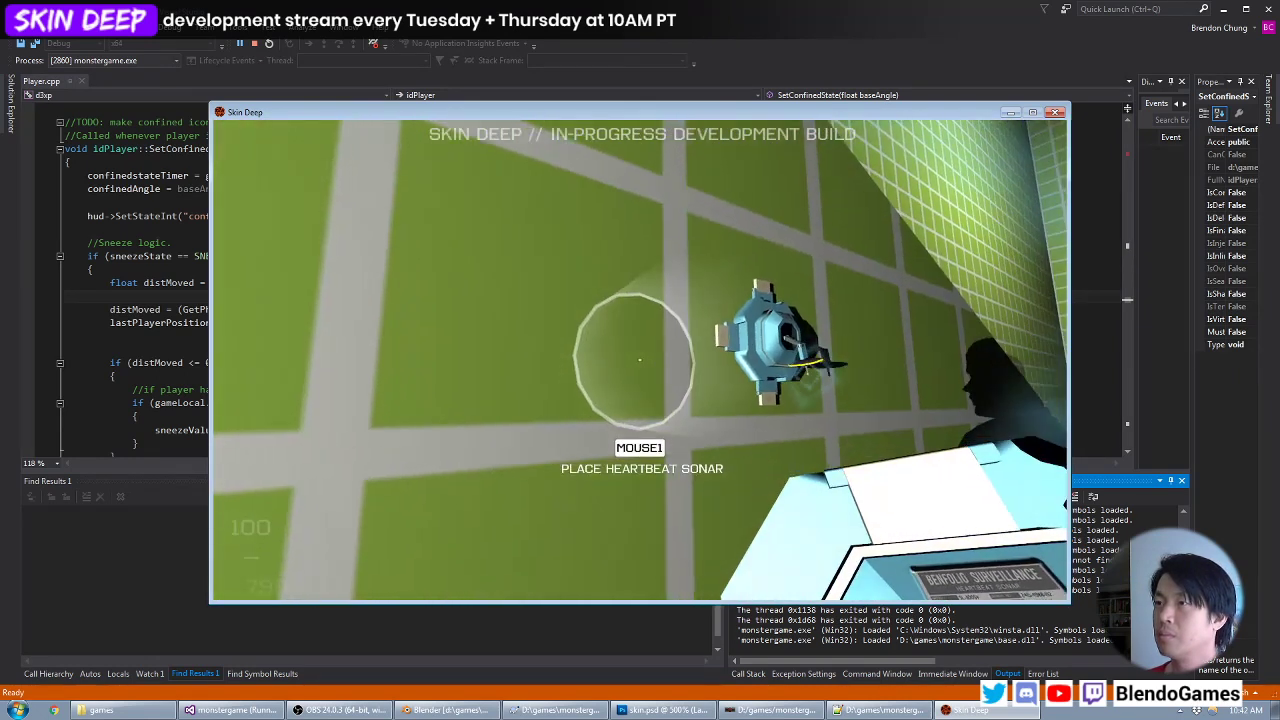
pyautogui.click(640, 360)
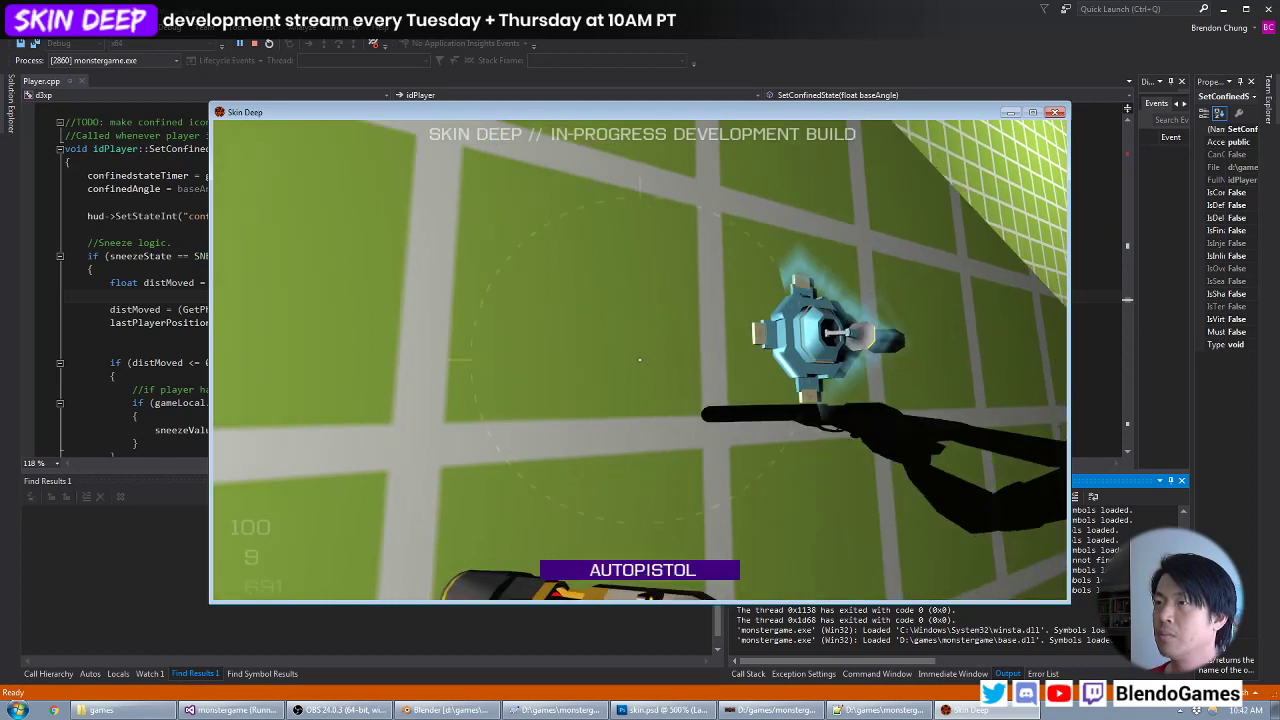
pyautogui.press('3')
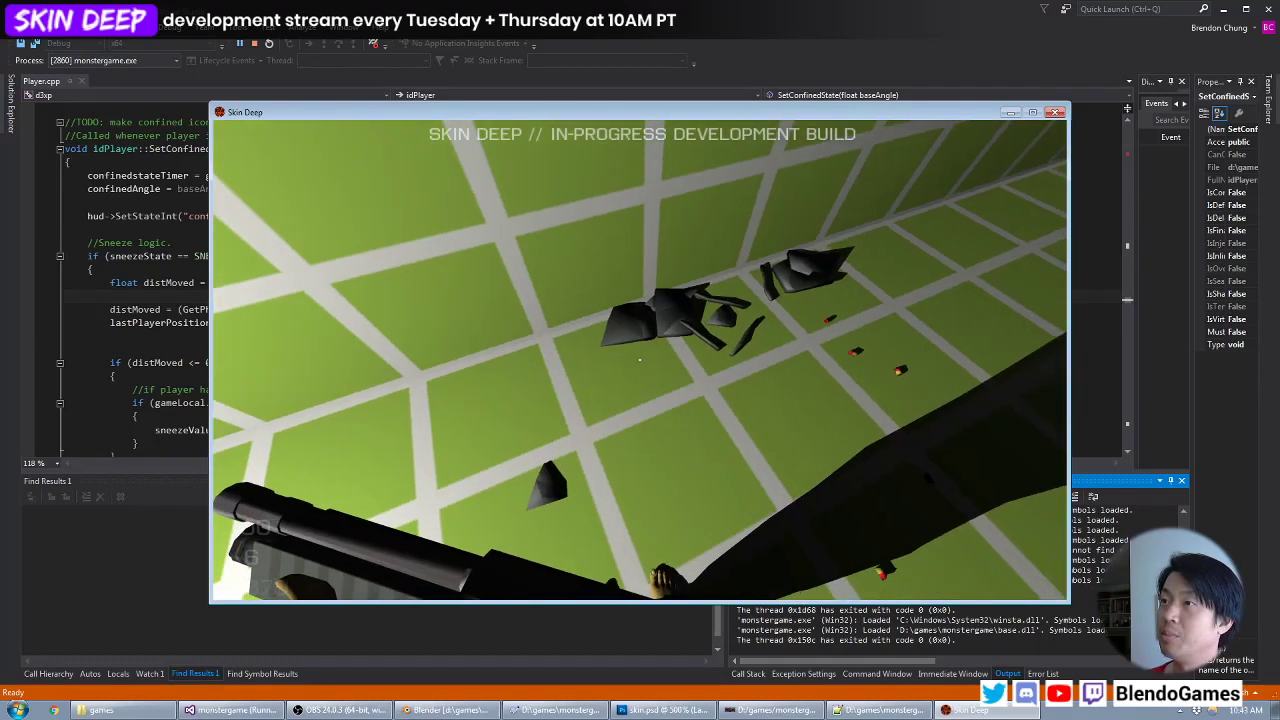
# Leave the running game and bring up the TortoiseSVN revert list for the monstergame folder in D:\games.
pyautogui.hotkey('alt', 'Tab')
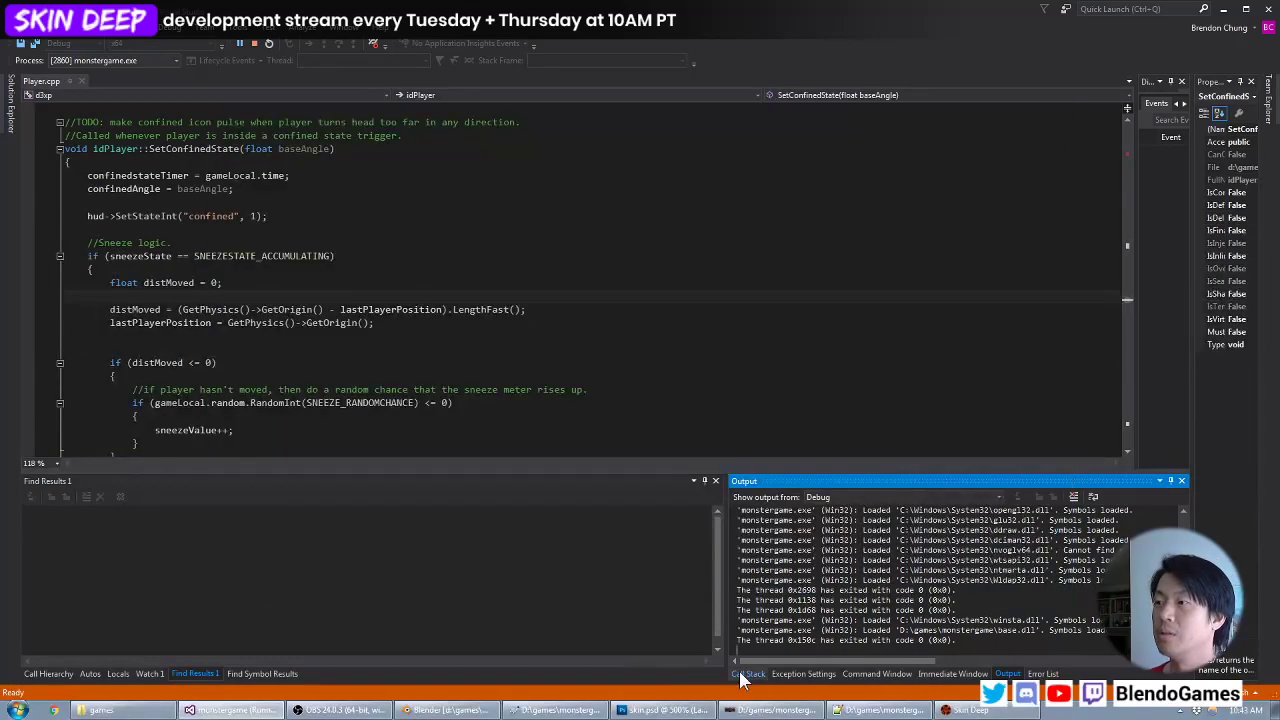
pyautogui.hotkey('alt', 'Tab')
pyautogui.hotkey('alt', 'Tab')
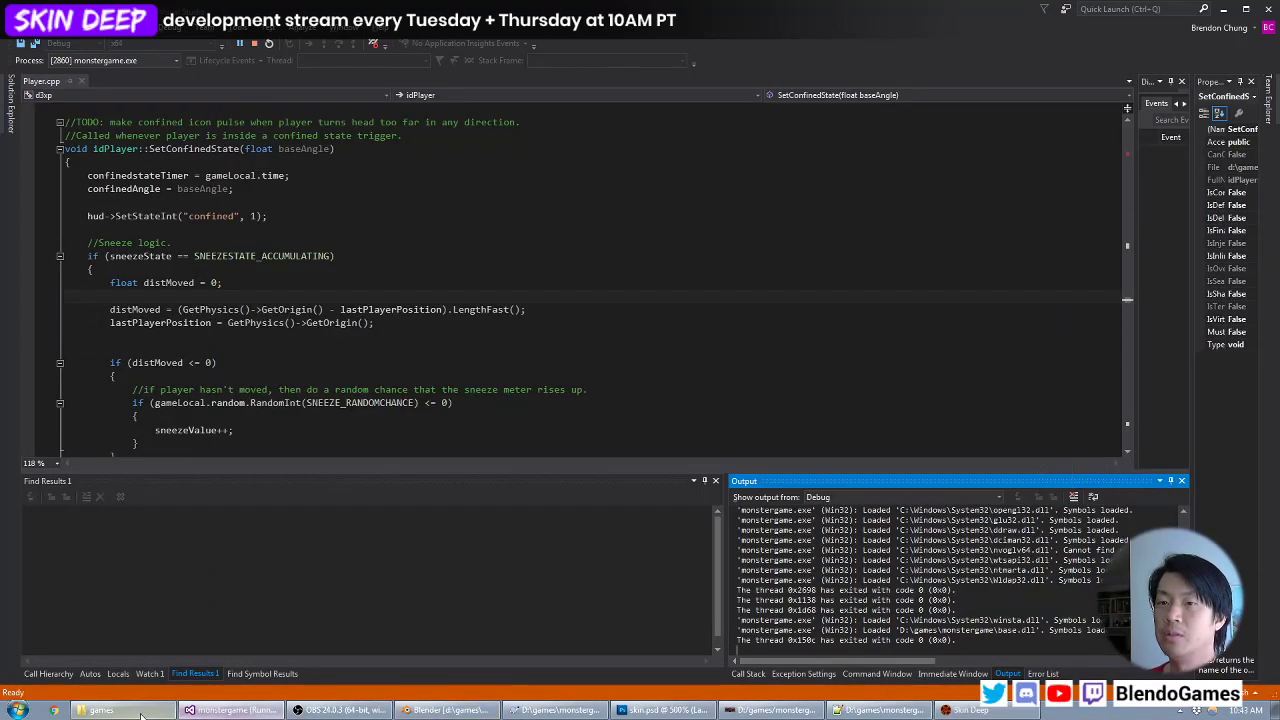
pyautogui.click(100, 710)
pyautogui.rightClick(409, 366)
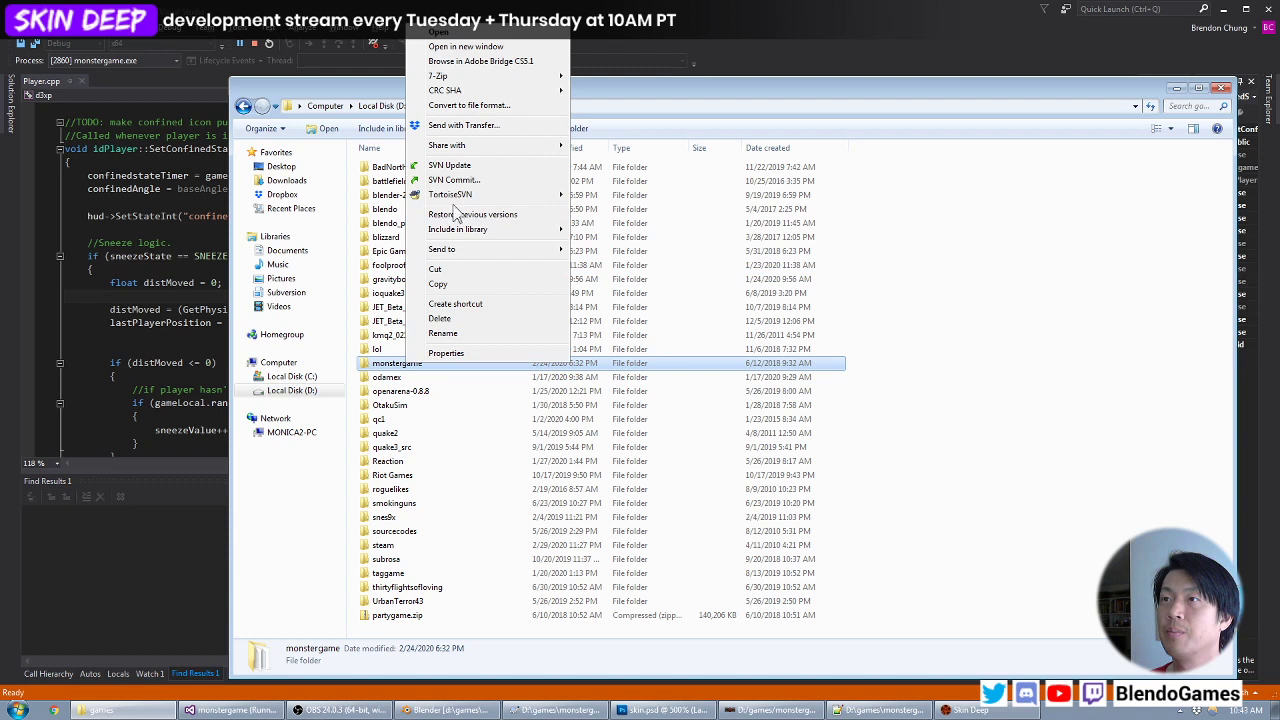
pyautogui.moveTo(470, 194)
pyautogui.click(605, 288)
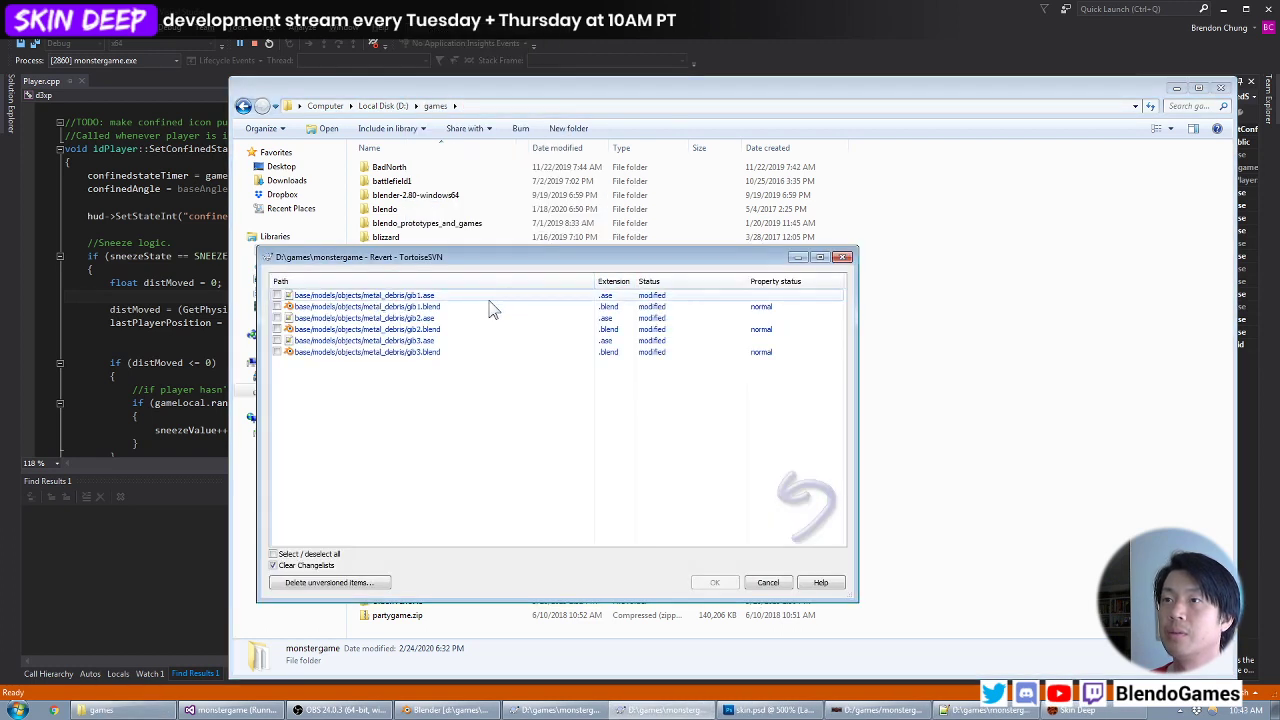
# Switch to Blender, load gib2.blend and gib1.blend in turn, and inspect the gib1 debris piece from different angles.
pyautogui.click(462, 703)
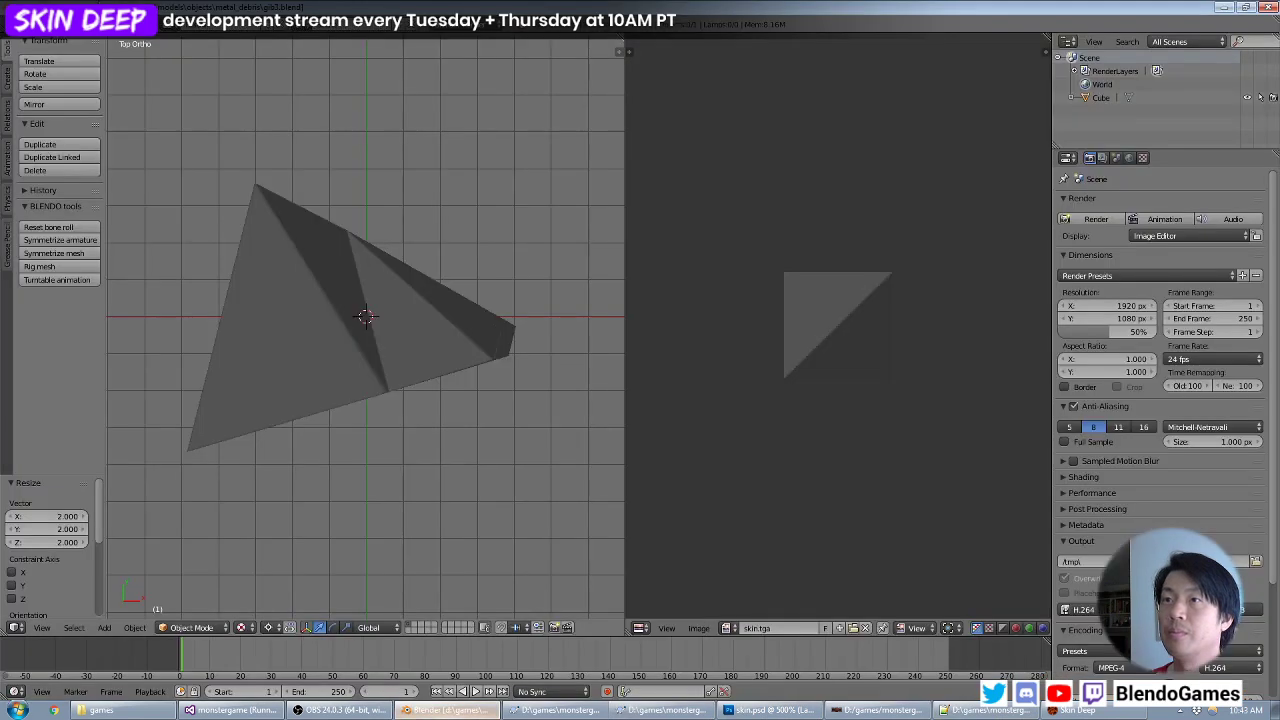
pyautogui.click(35, 24)
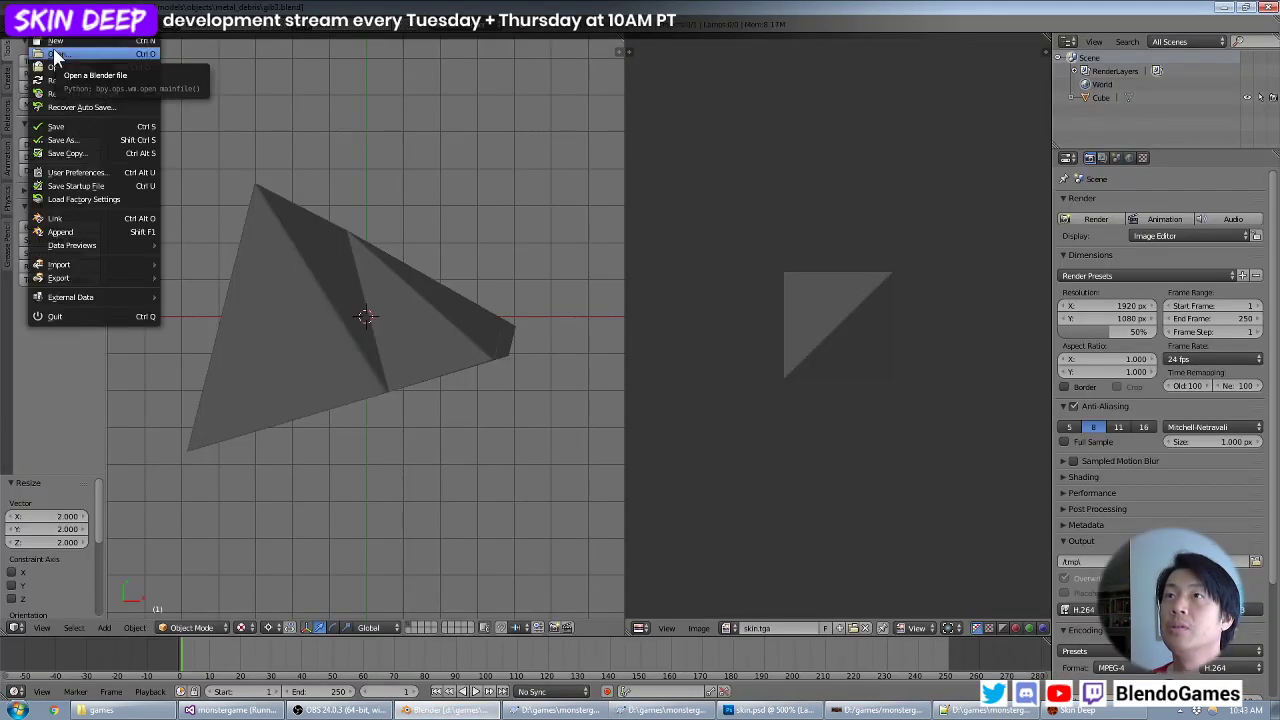
pyautogui.click(55, 54)
pyautogui.doubleClick(238, 132)
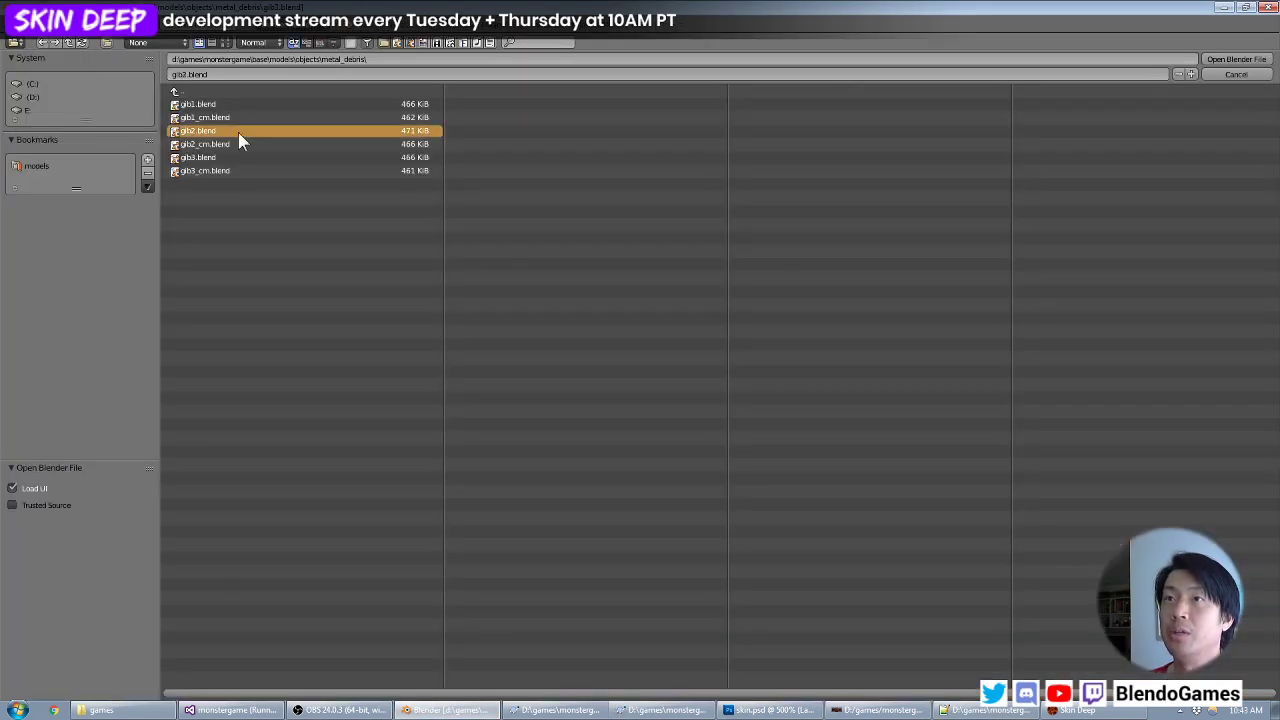
pyautogui.click(35, 24)
pyautogui.click(55, 54)
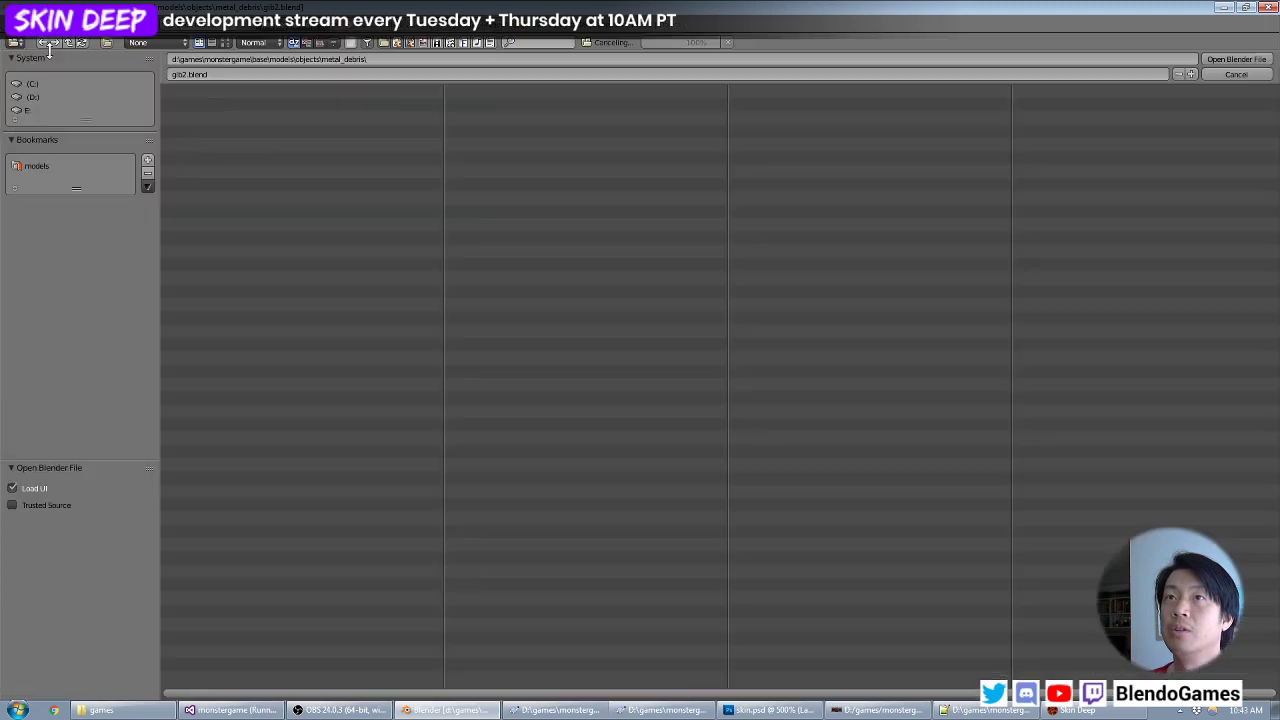
pyautogui.doubleClick(199, 104)
pyautogui.moveTo(420, 240); pyautogui.dragTo(351, 289, button='middle')
pyautogui.moveTo(240, 218); pyautogui.dragTo(257, 166, button='middle')
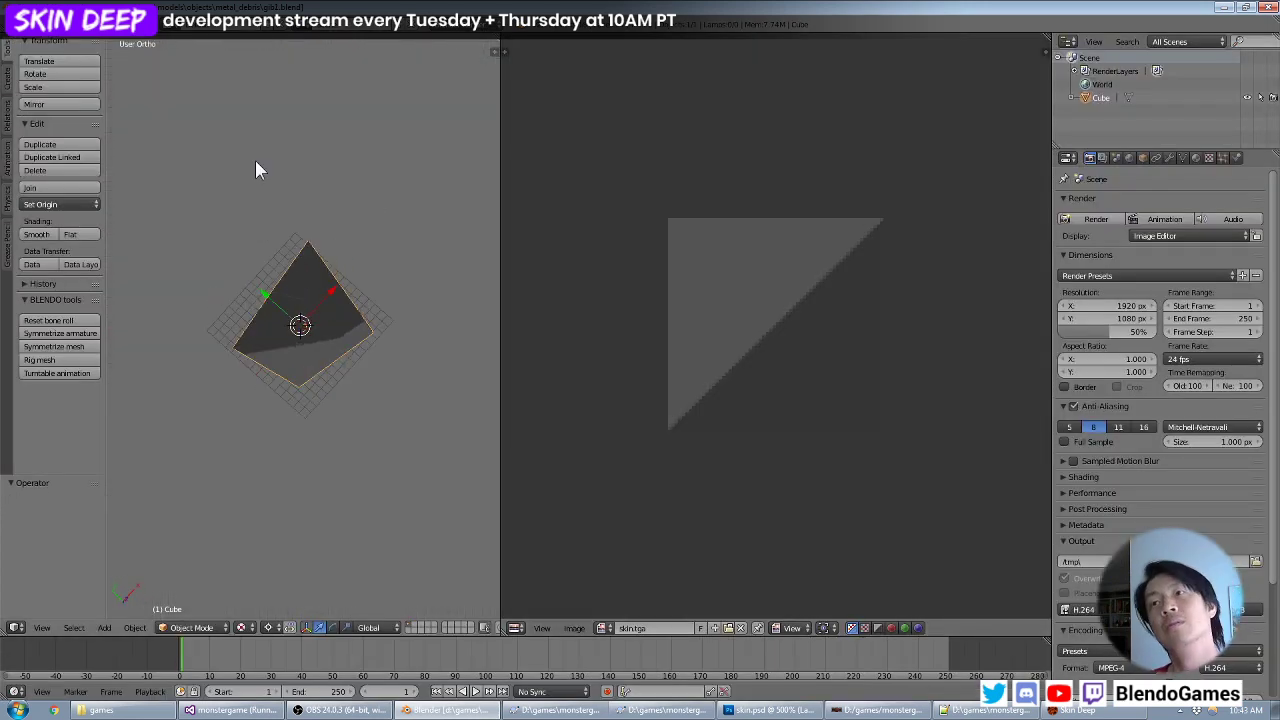
pyautogui.click(40, 10)
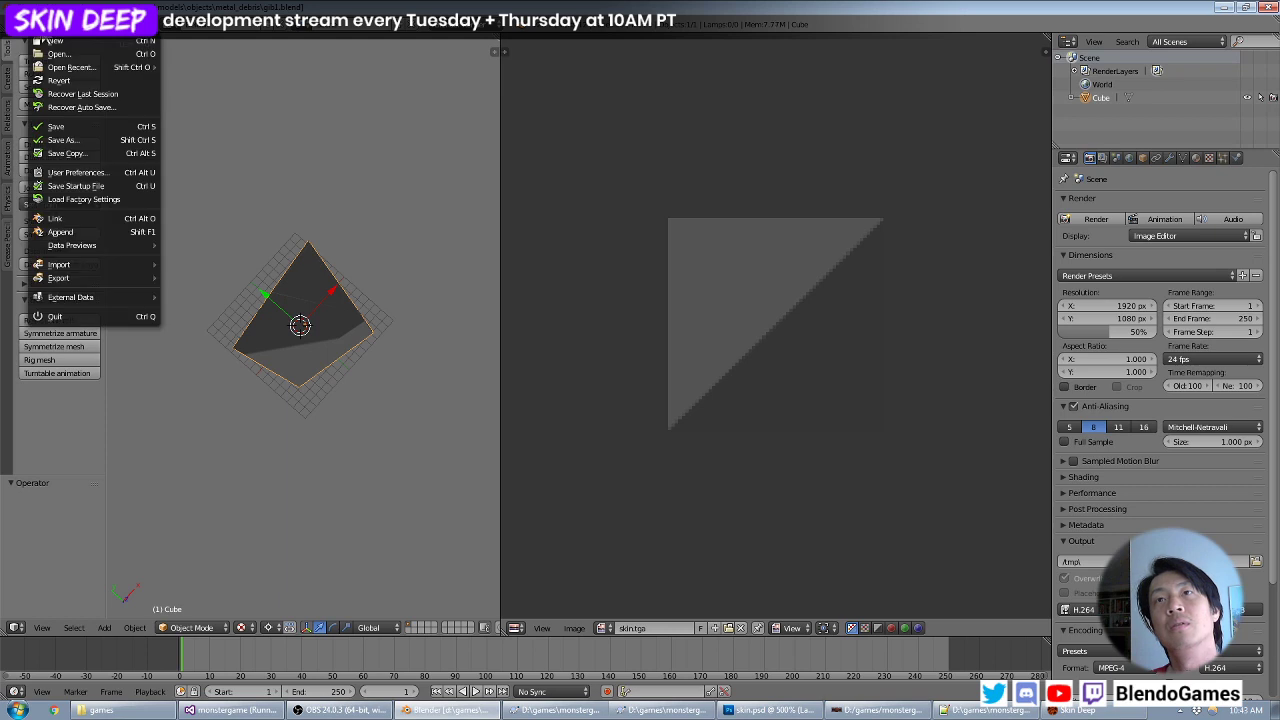
pyautogui.click(1229, 8)
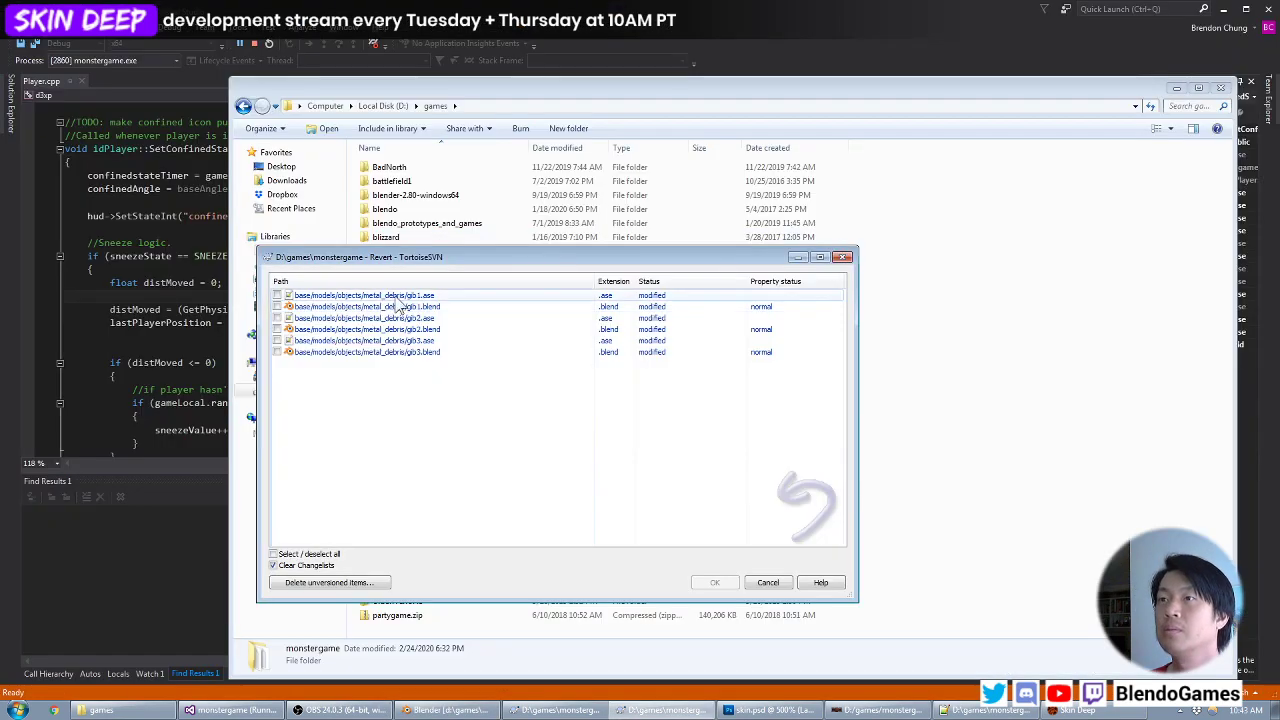
# Revert gib1.blend and gib2.blend in the metal_debris folder with TortoiseSVN and dismiss the revert list.
pyautogui.click(401, 307)
pyautogui.keyDown('ctrl'); pyautogui.click(432, 330); pyautogui.keyUp('ctrl')
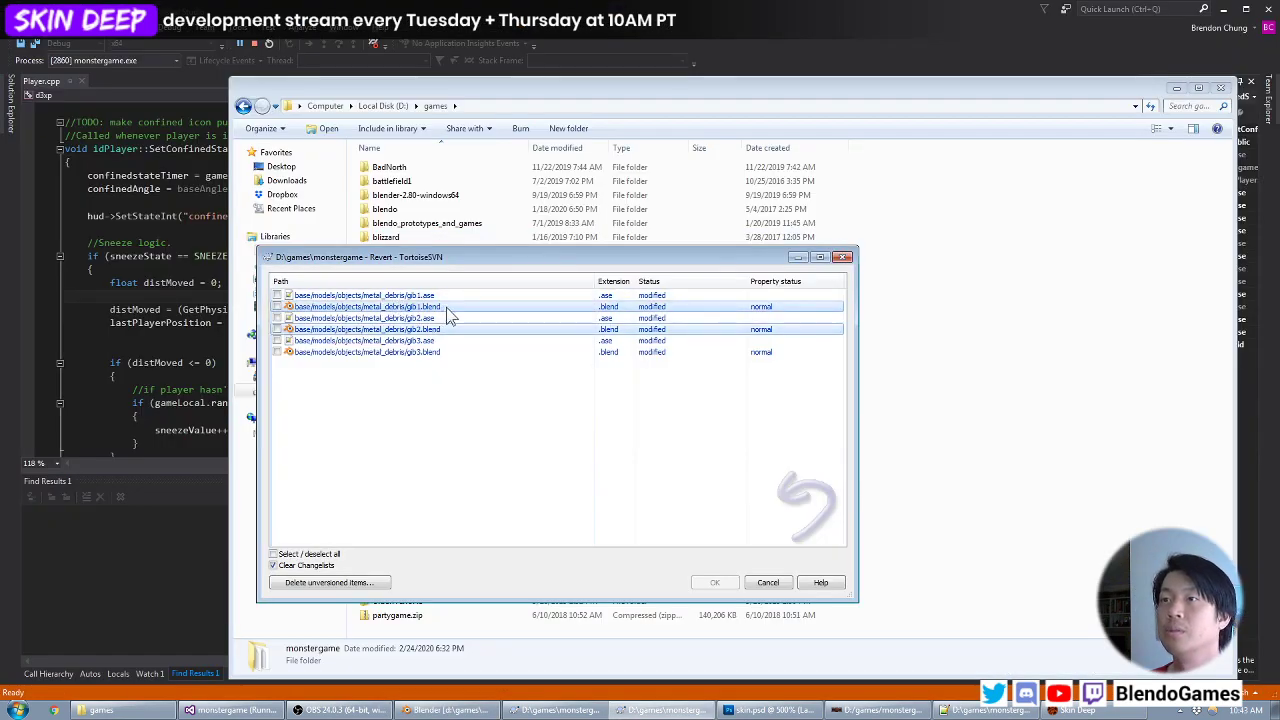
pyautogui.rightClick(441, 305)
pyautogui.click(490, 366)
pyautogui.click(500, 390)
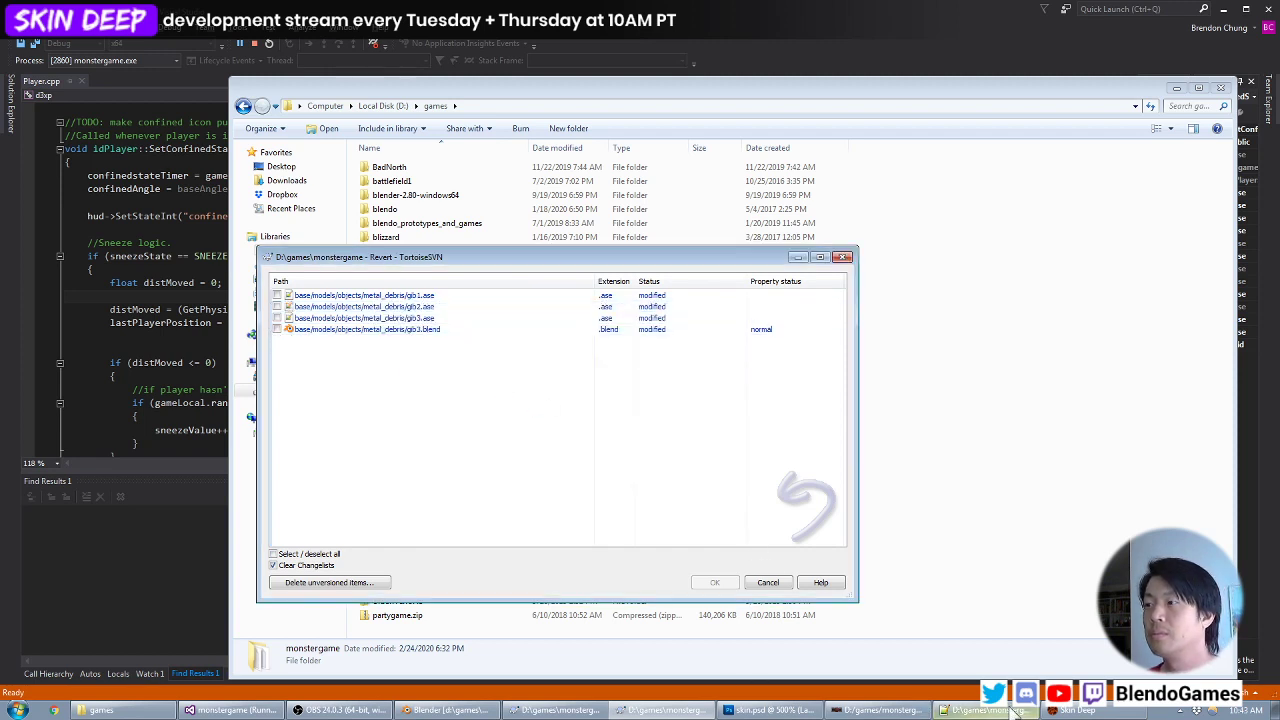
pyautogui.click(775, 580)
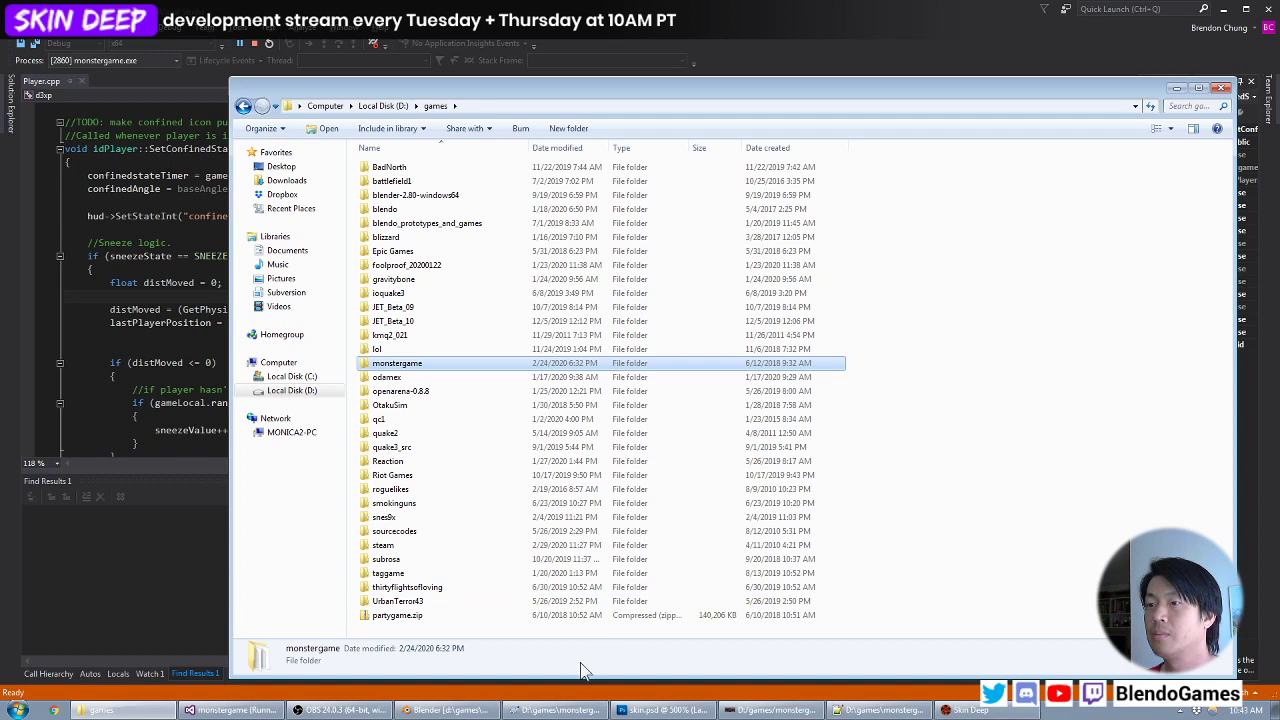
# Switch to Blender, reload the reverted gib1.blend, and select the debris piece in top view.
pyautogui.click(450, 711)
pyautogui.click(42, 25)
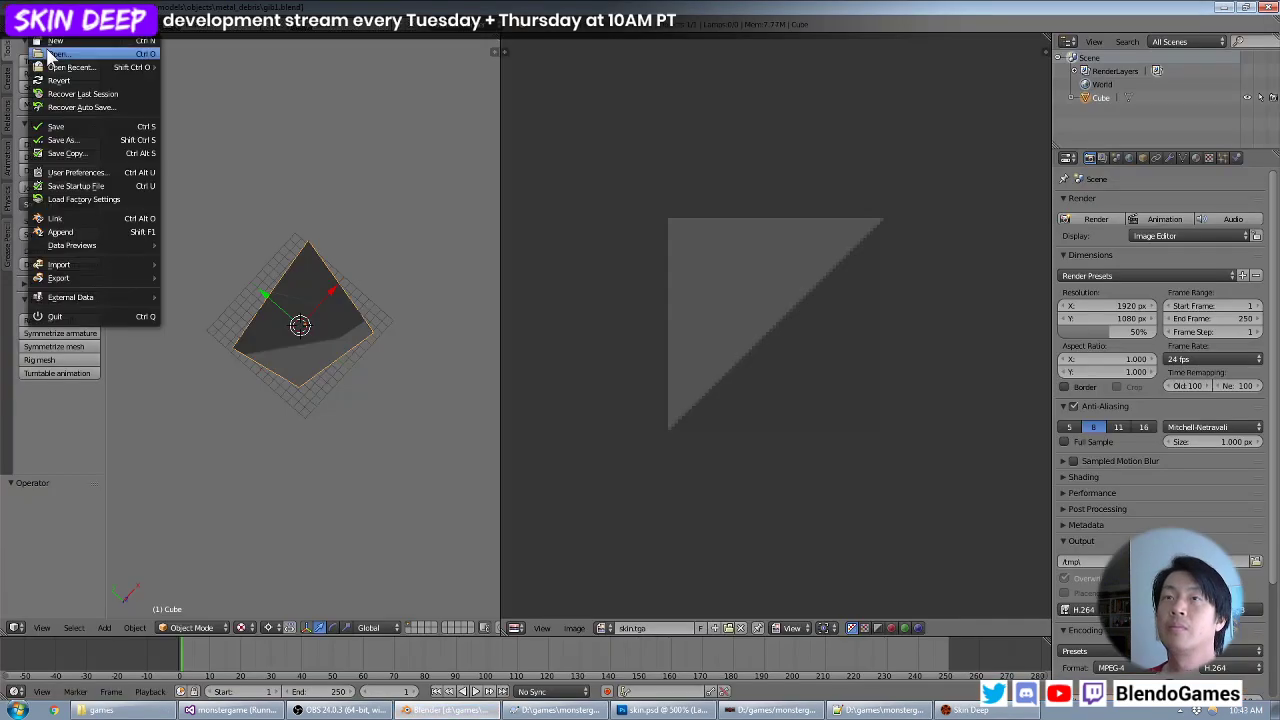
pyautogui.click(58, 53)
pyautogui.click(350, 107)
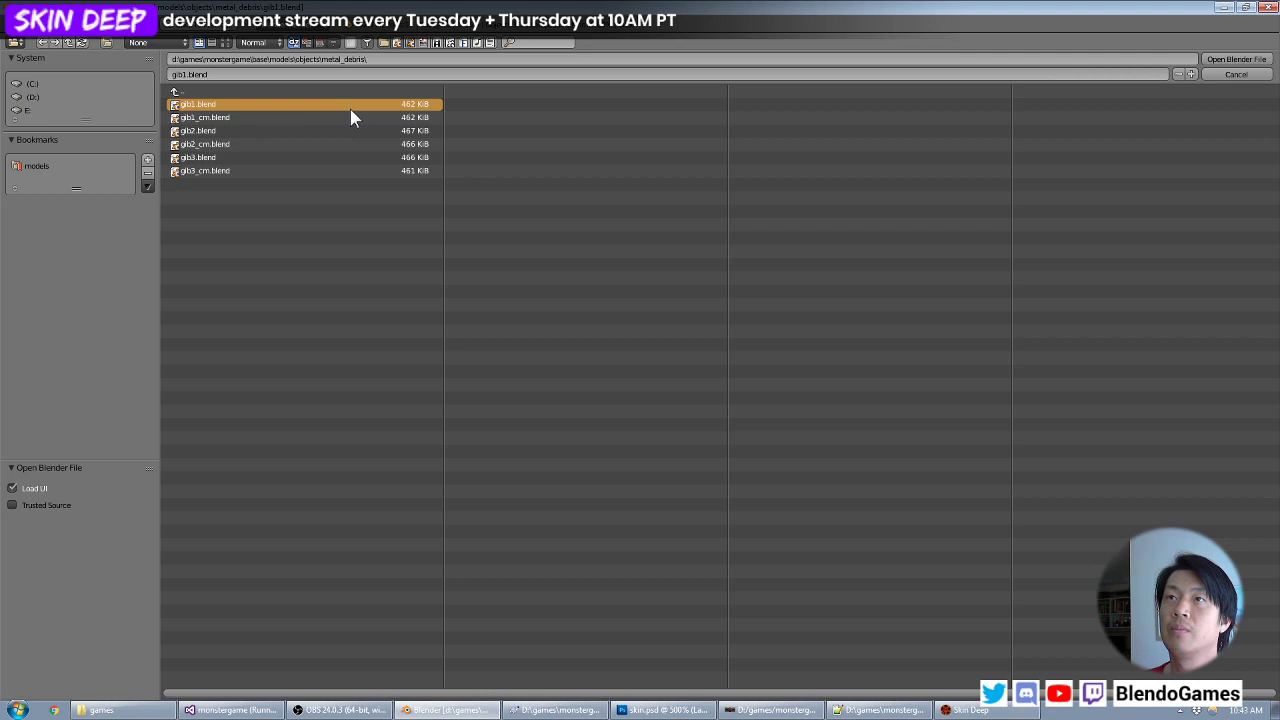
pyautogui.doubleClick(351, 116)
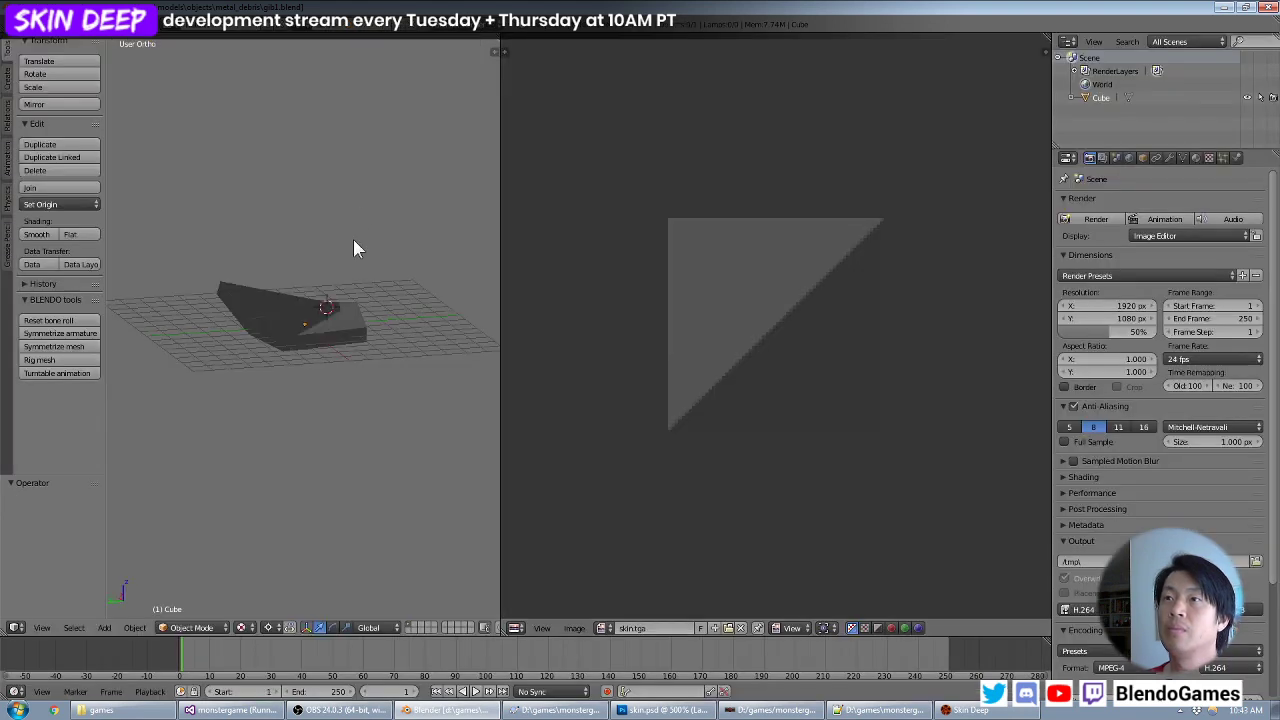
pyautogui.rightClick(286, 326)
pyautogui.press('KP_7')
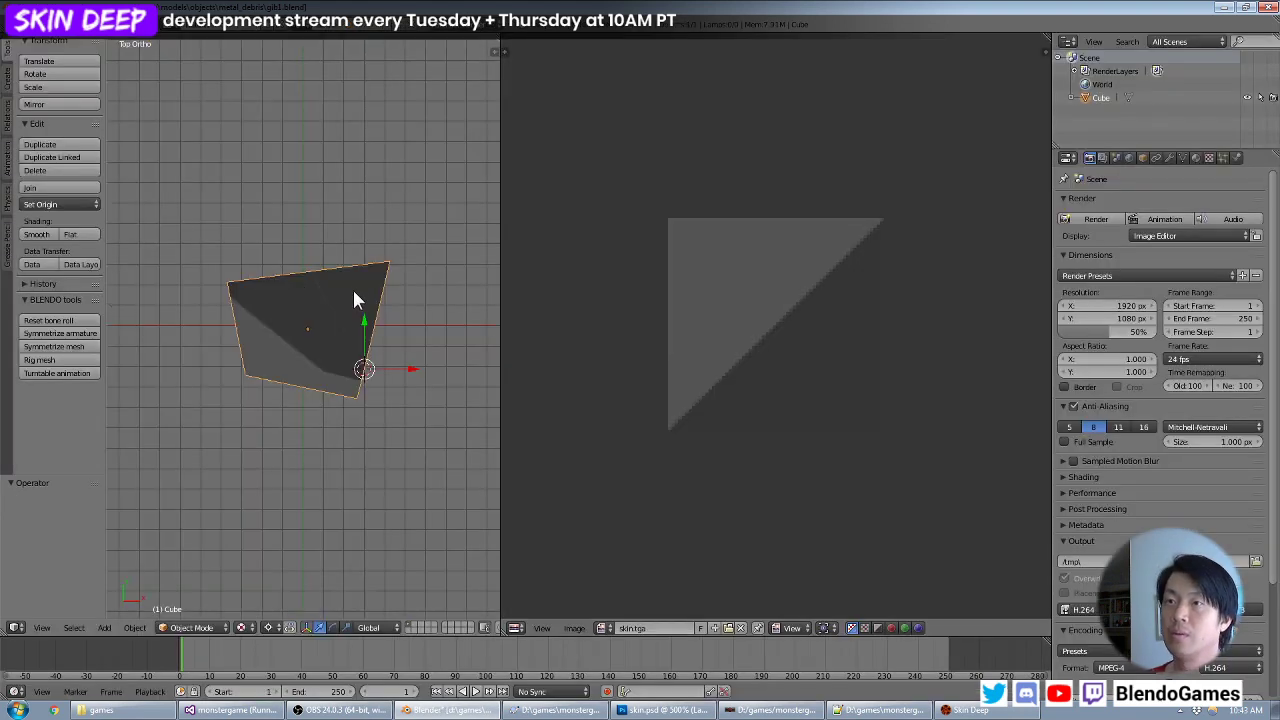
pyautogui.scroll(-3, 355, 300)
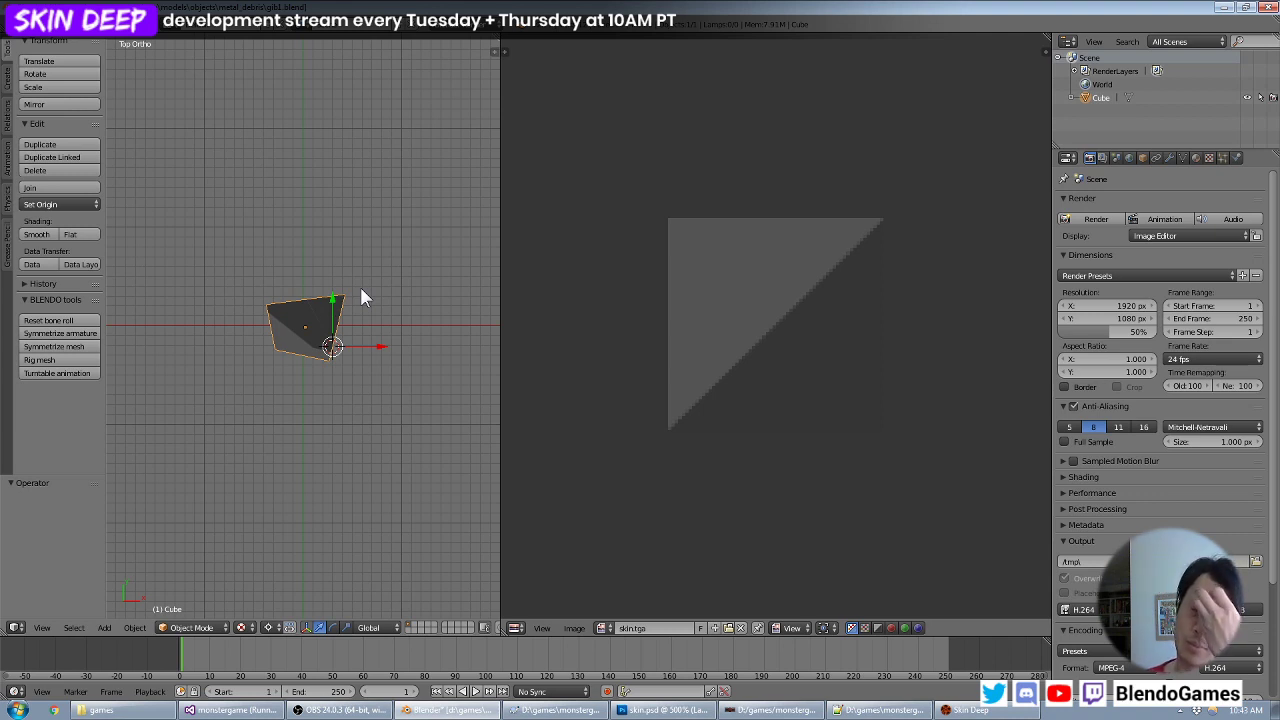
pyautogui.write('s1.5')
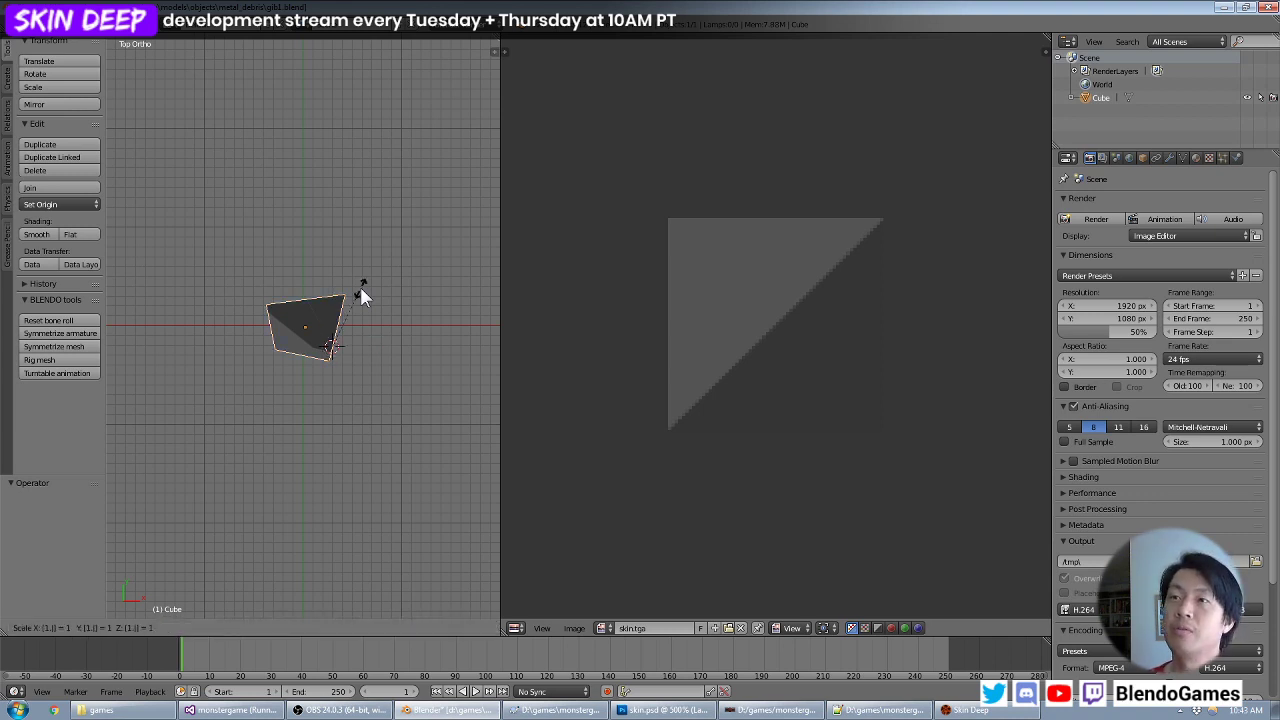
pyautogui.press('Return')
pyautogui.hotkey('ctrl', 'z')
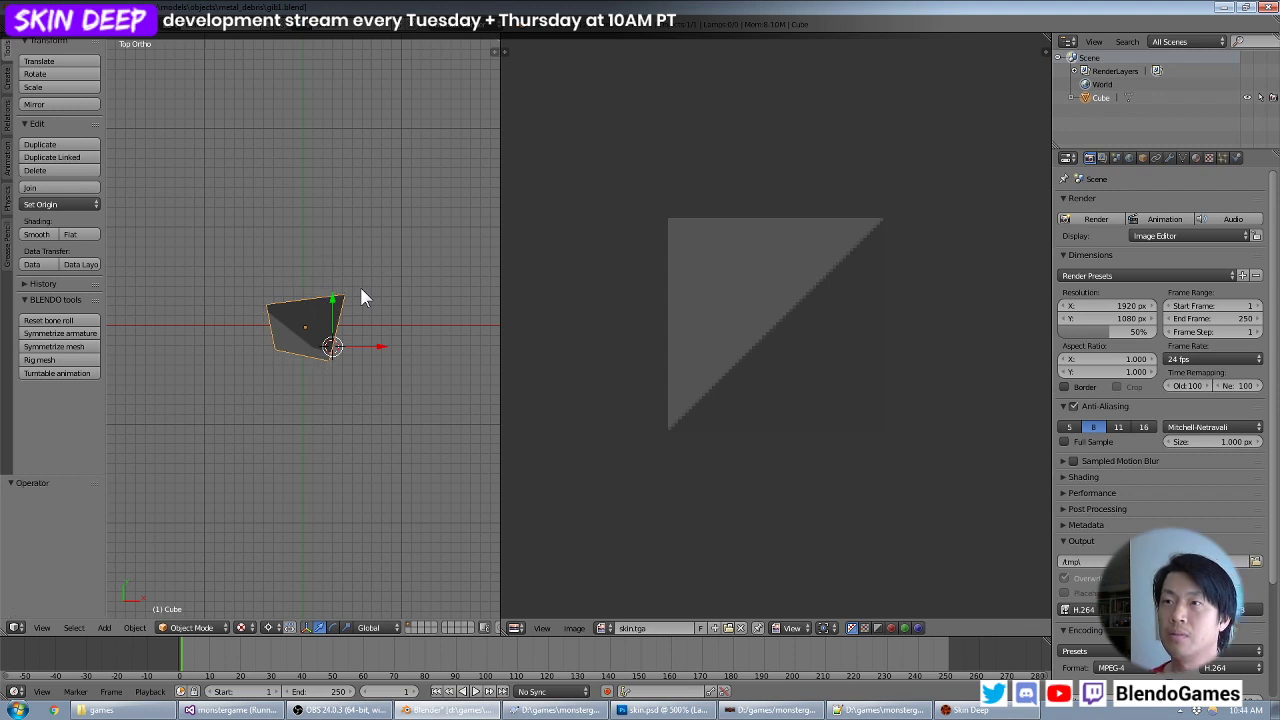
# Reset the 3D cursor to the world origin and scale the gib1 debris piece uniformly by 1.5.
pyautogui.hotkey('shift', 'c')
pyautogui.write('s0.5')
pyautogui.press('Return')
pyautogui.hotkey('ctrl', 'z')
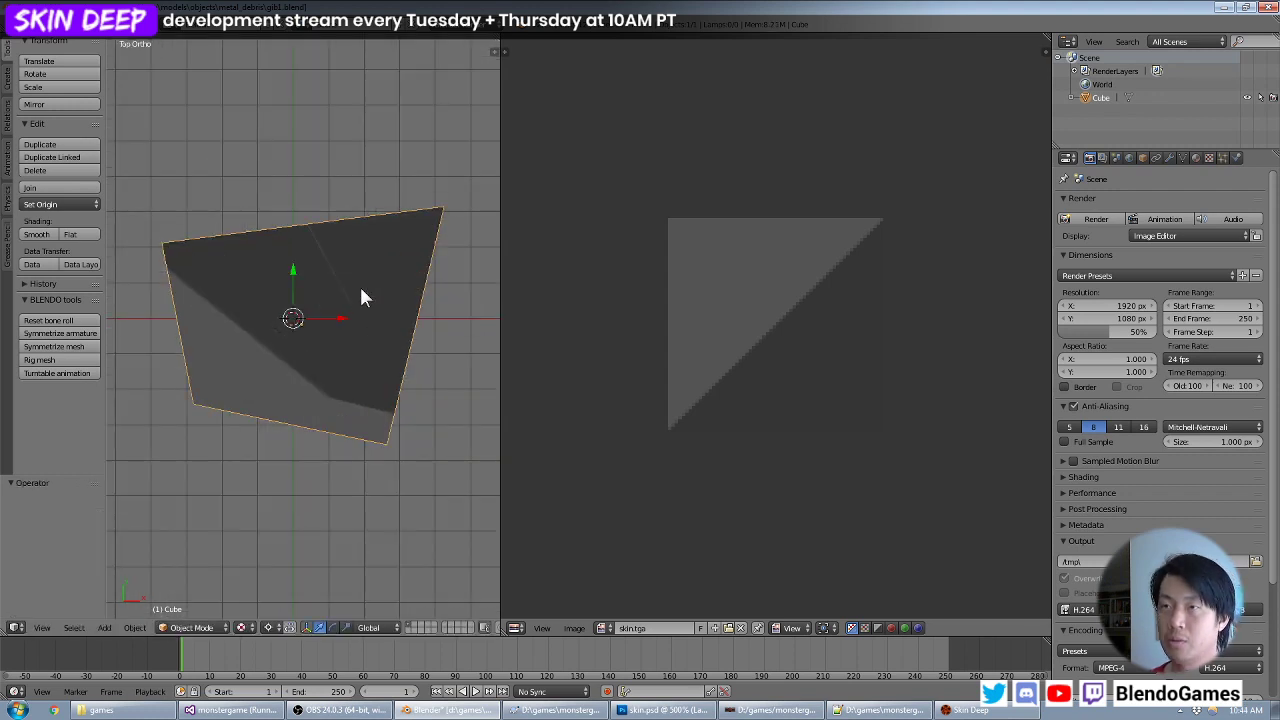
pyautogui.write('s1.5')
pyautogui.press('Return')
pyautogui.scroll(-5, 360, 277)
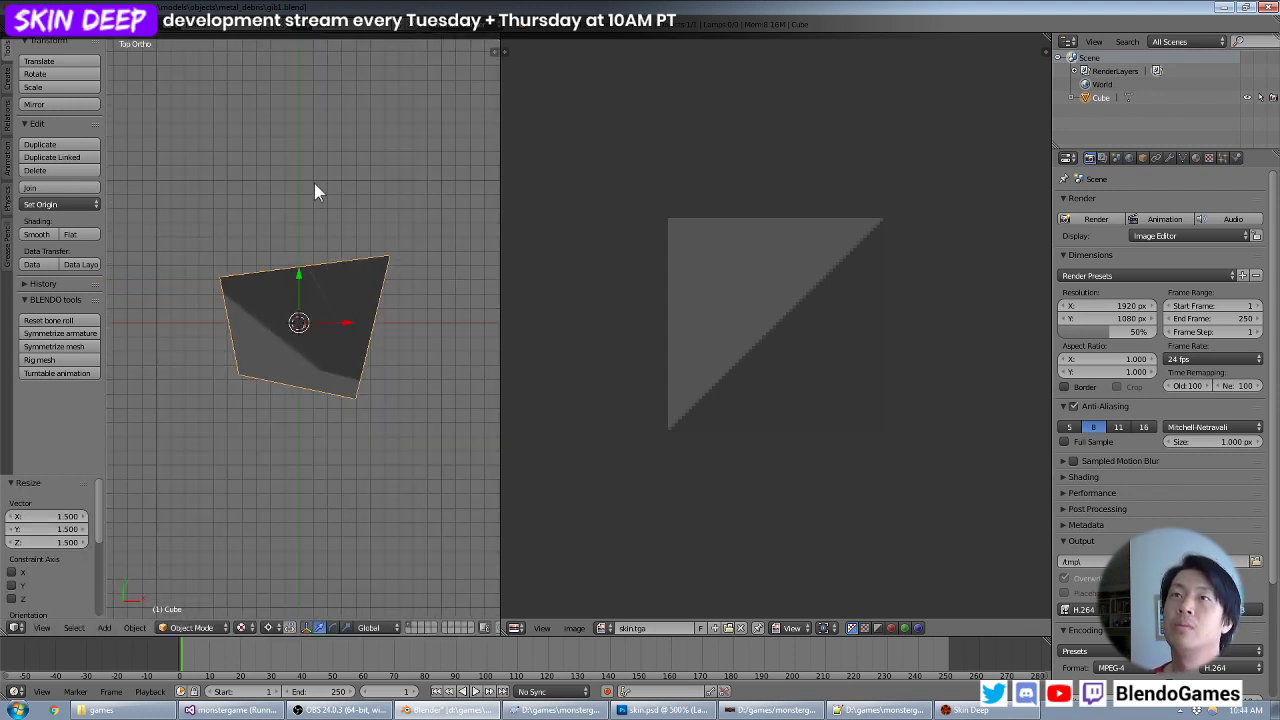
# Export the gib1 debris piece in ASE format, overwriting gib1.ase in the metal_debris folder.
pyautogui.click(35, 24)
pyautogui.moveTo(80, 277)
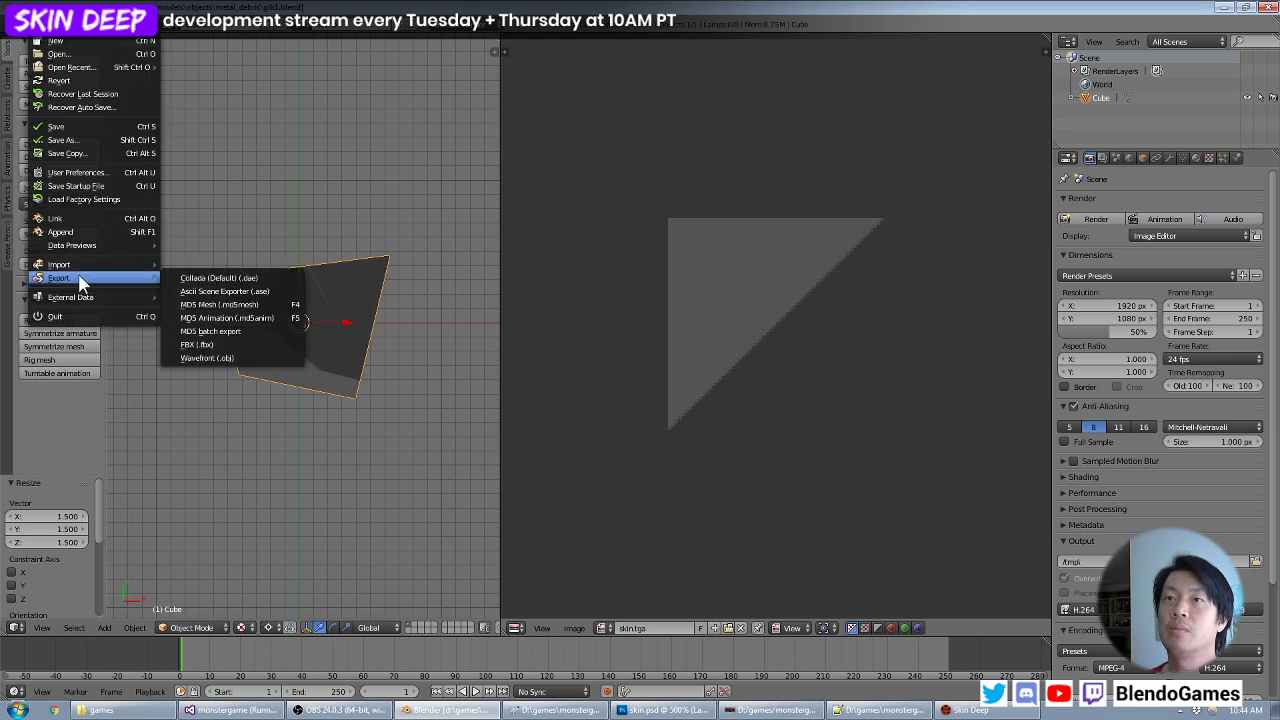
pyautogui.click(238, 290)
pyautogui.doubleClick(243, 106)
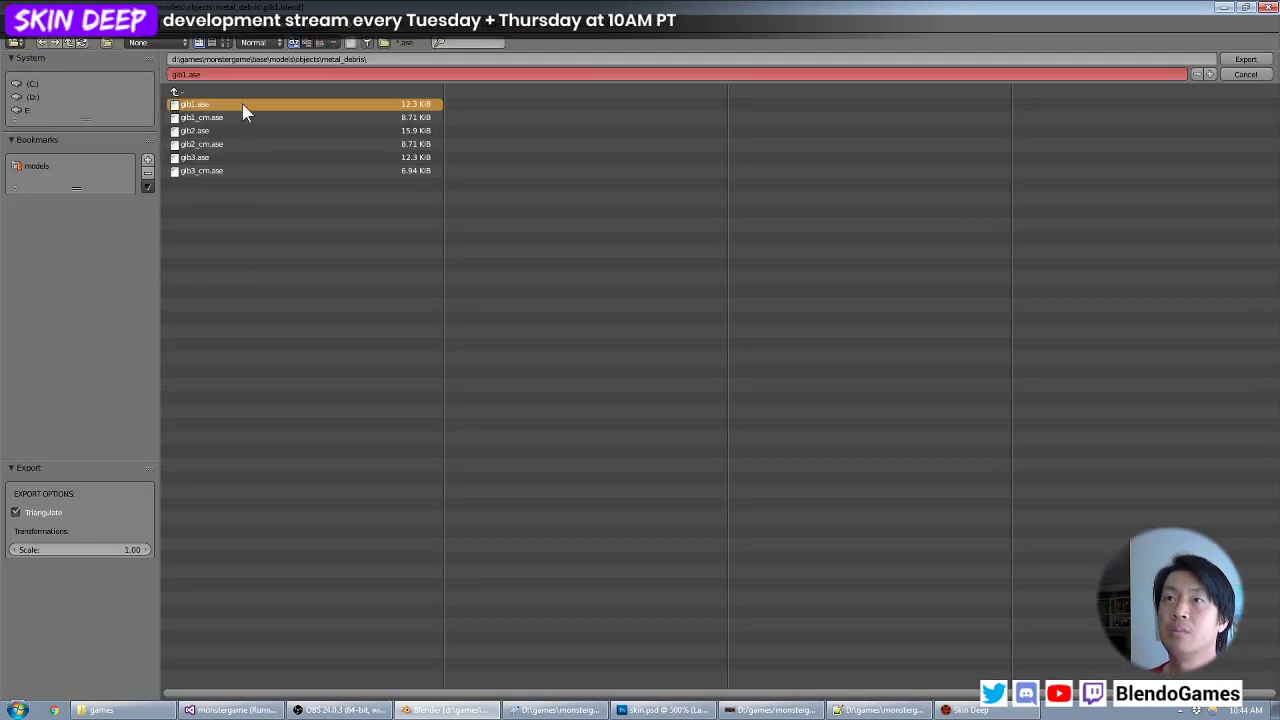
# Open gib2.blend from the metal_debris folder and scale its debris piece uniformly by 1.5 in front view.
pyautogui.click(35, 24)
pyautogui.click(60, 55)
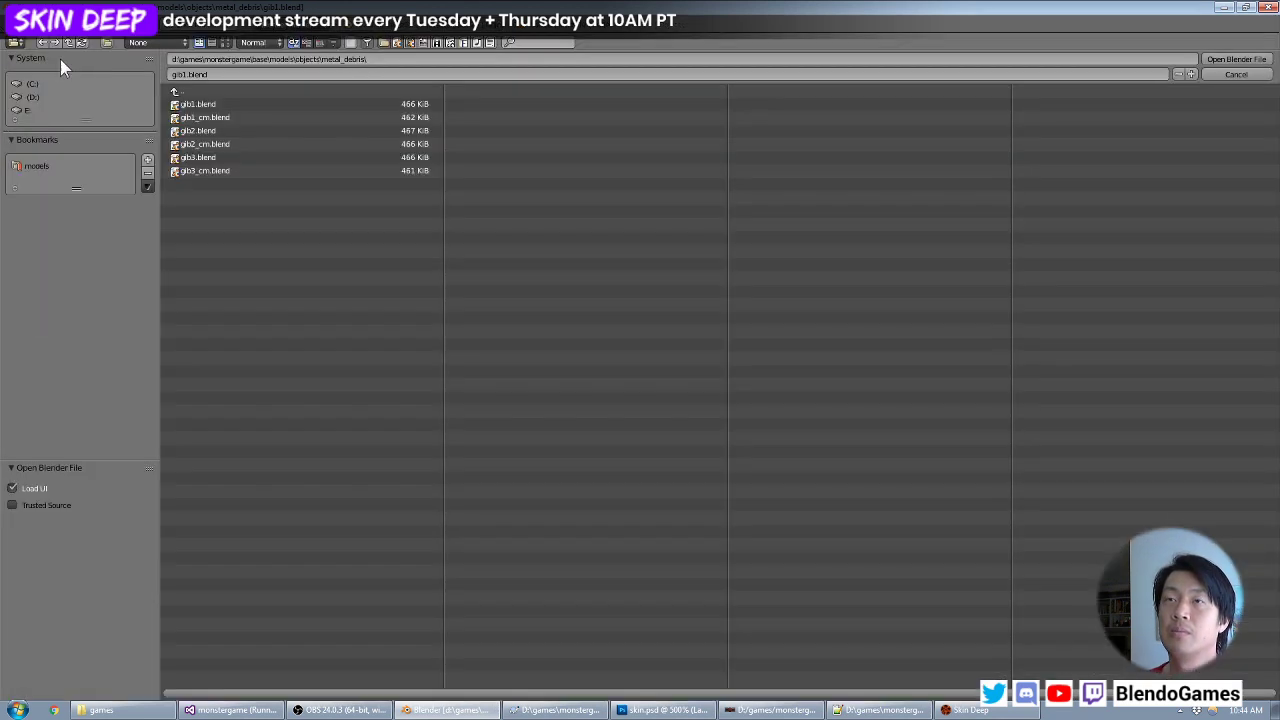
pyautogui.doubleClick(200, 130)
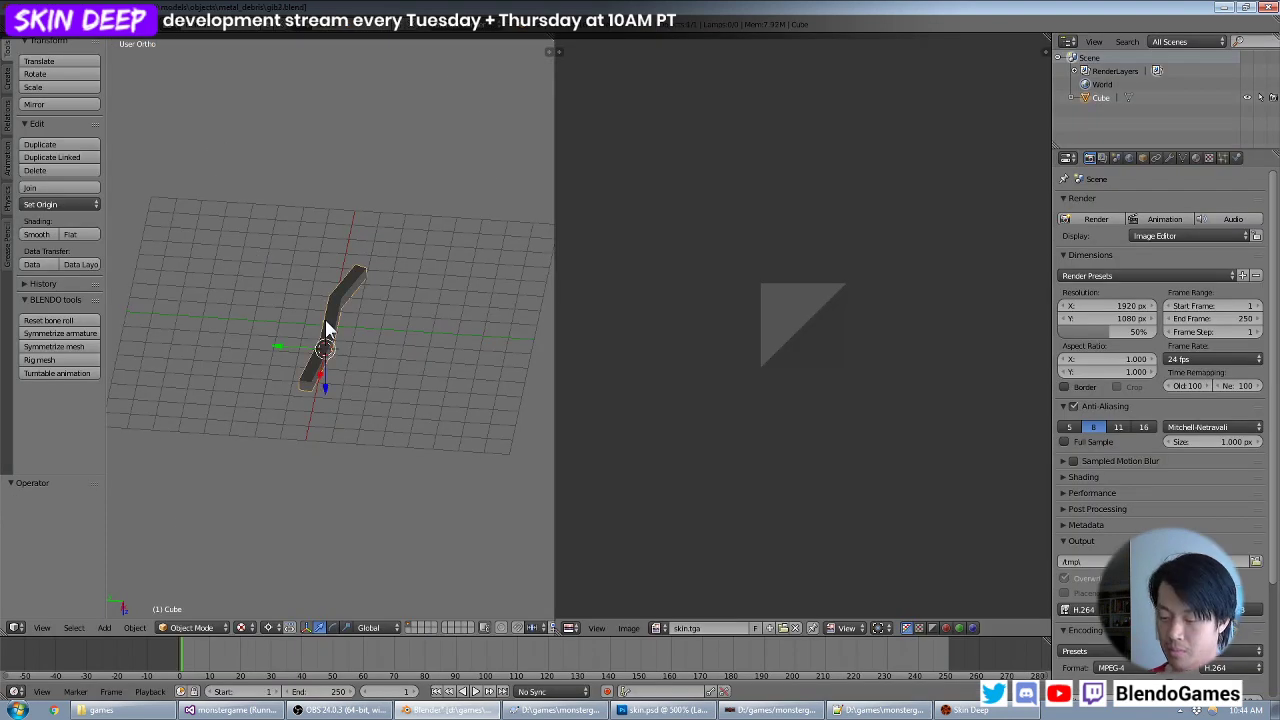
pyautogui.press('KP_1')
pyautogui.scroll(2, 326, 329)
pyautogui.write('s1.5')
pyautogui.press('Return')
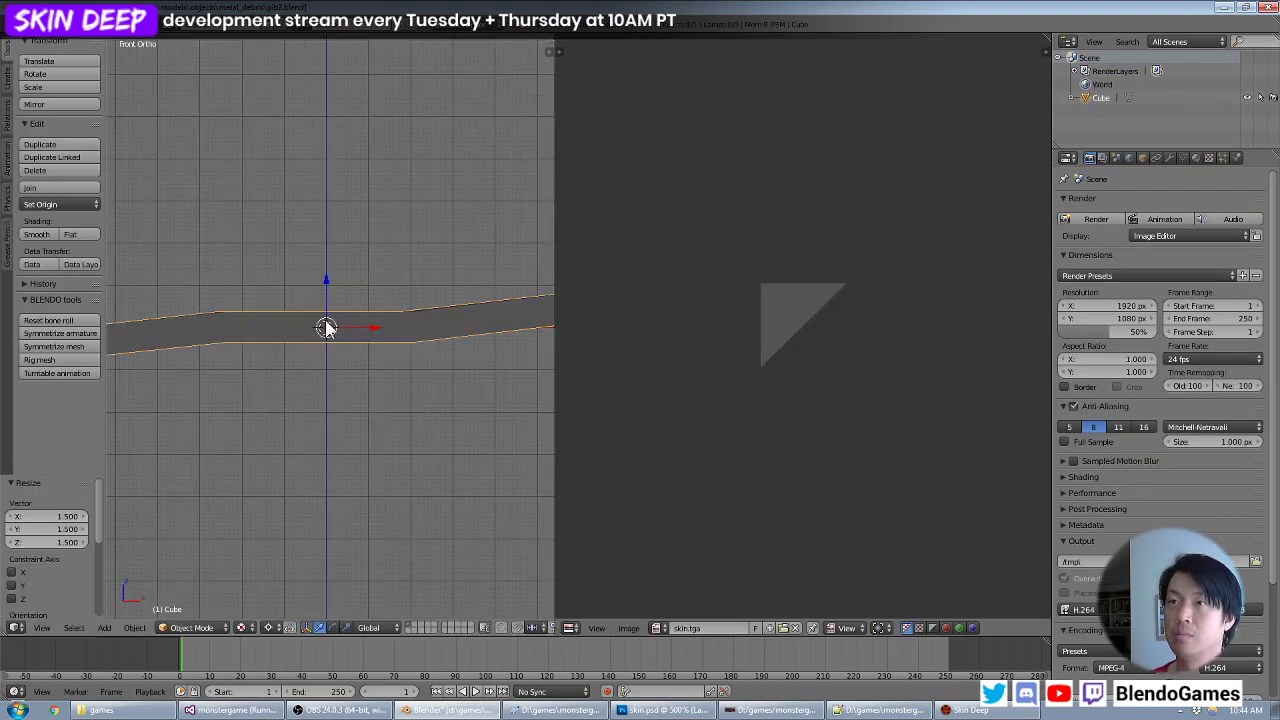
pyautogui.scroll(-4, 357, 316)
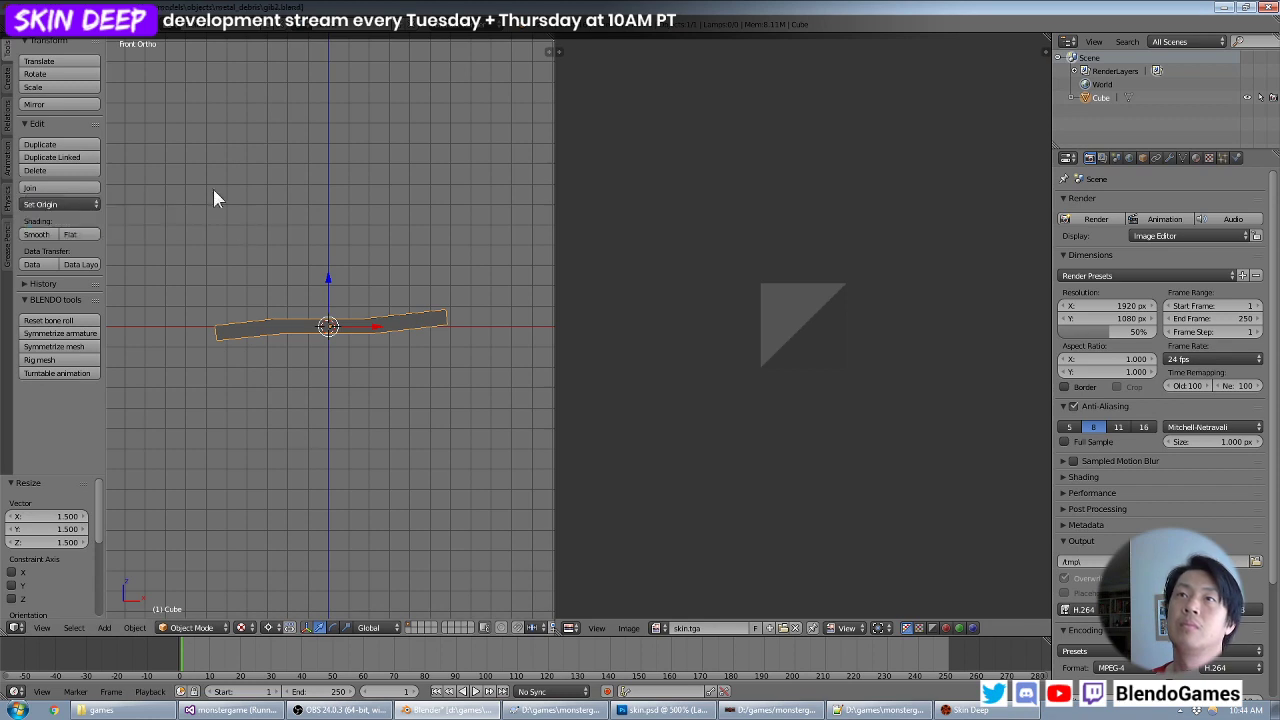
# Export the gib2 debris piece in ASE format, overwriting gib2.ase in the metal_debris folder.
pyautogui.click(35, 24)
pyautogui.moveTo(75, 278)
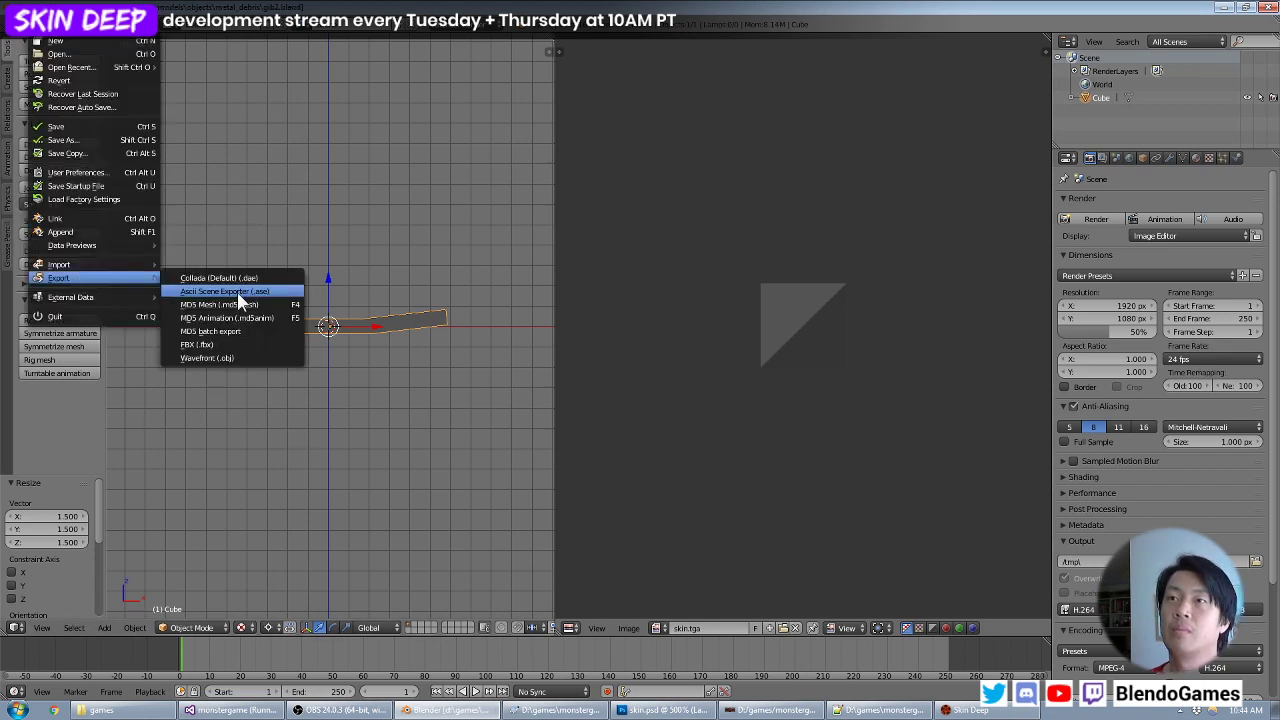
pyautogui.click(200, 288)
pyautogui.click(223, 131)
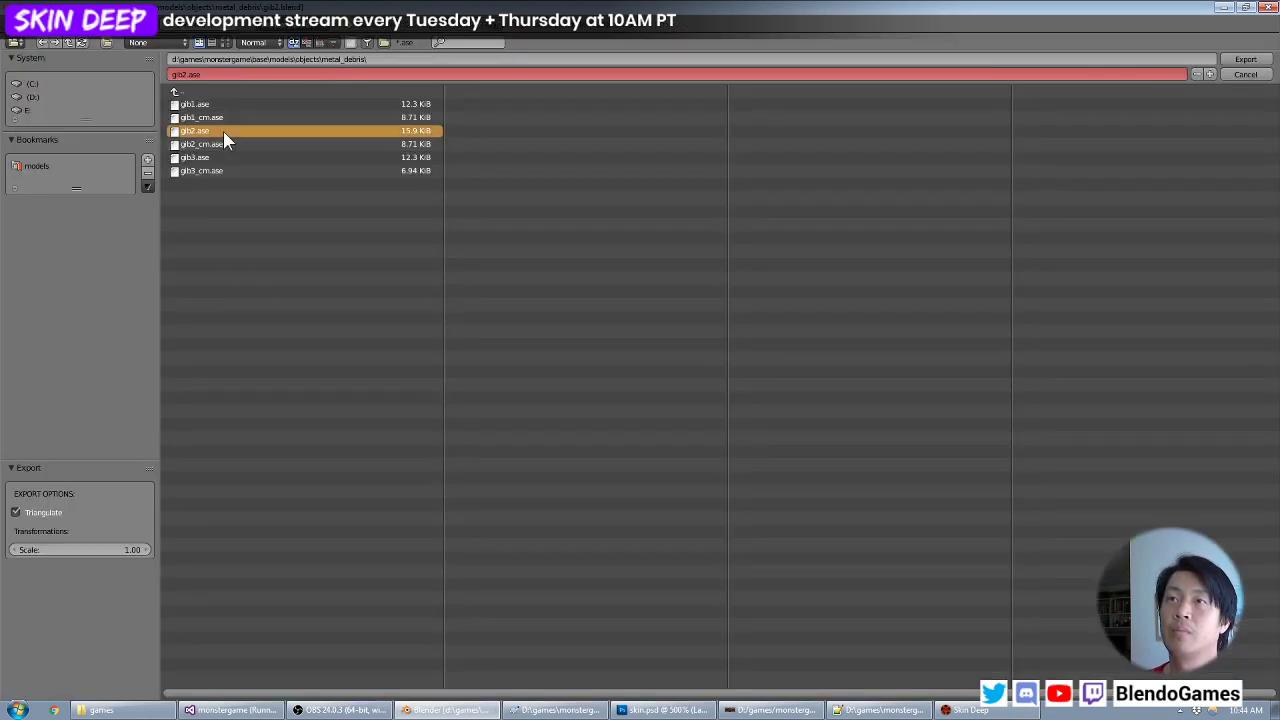
pyautogui.doubleClick(223, 131)
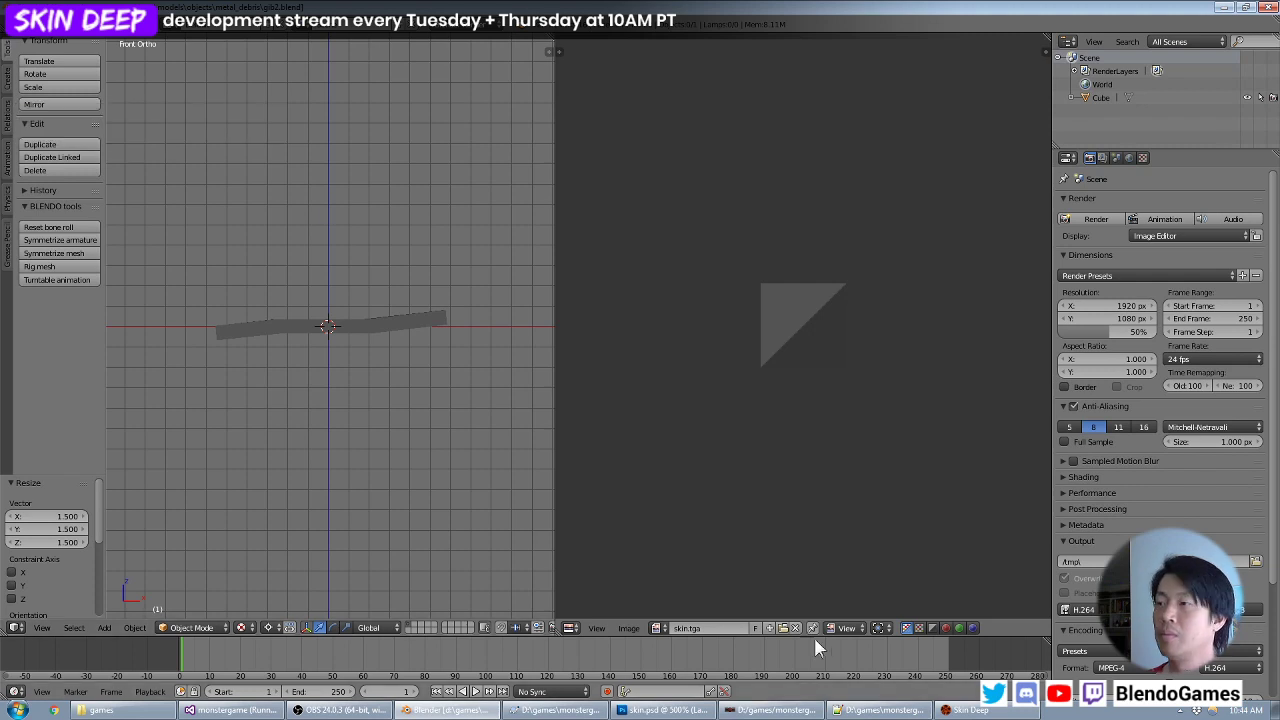
# Switch to Skin Deep and load the test3 map through the console.
pyautogui.click(988, 710)
pyautogui.press('`')
pyautogui.press('`')
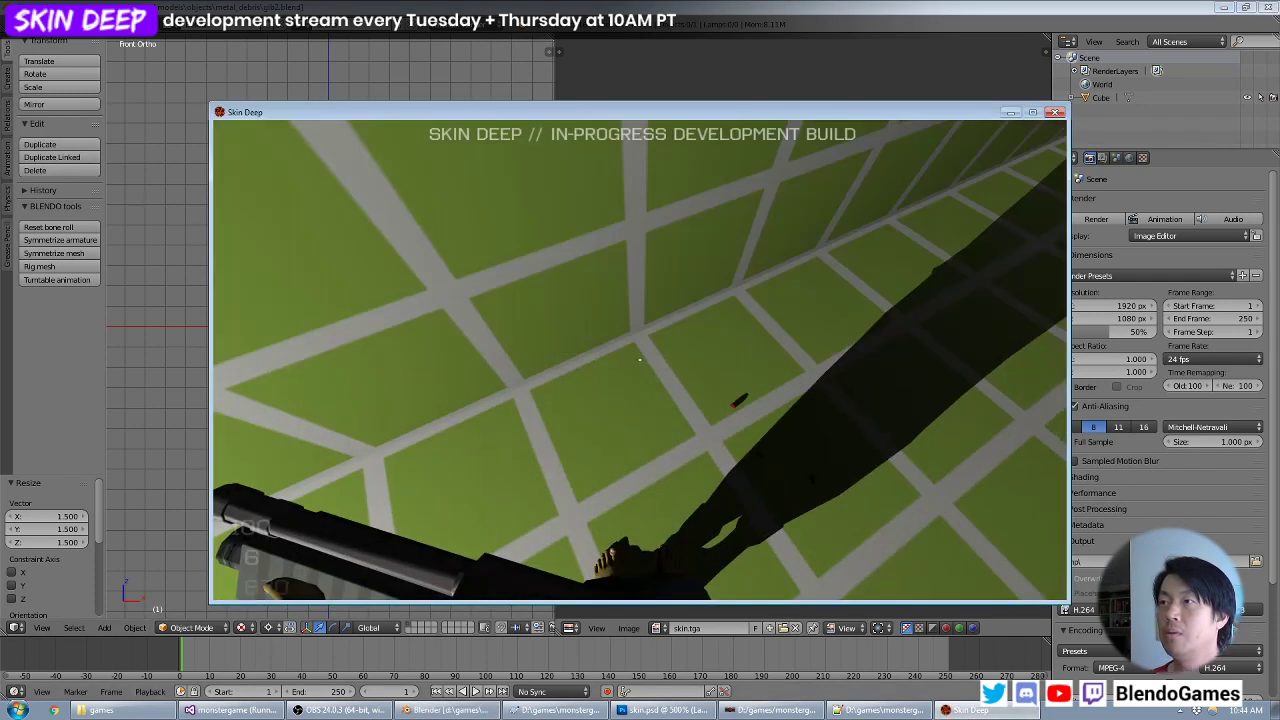
pyautogui.press('`')
pyautogui.write('ma')
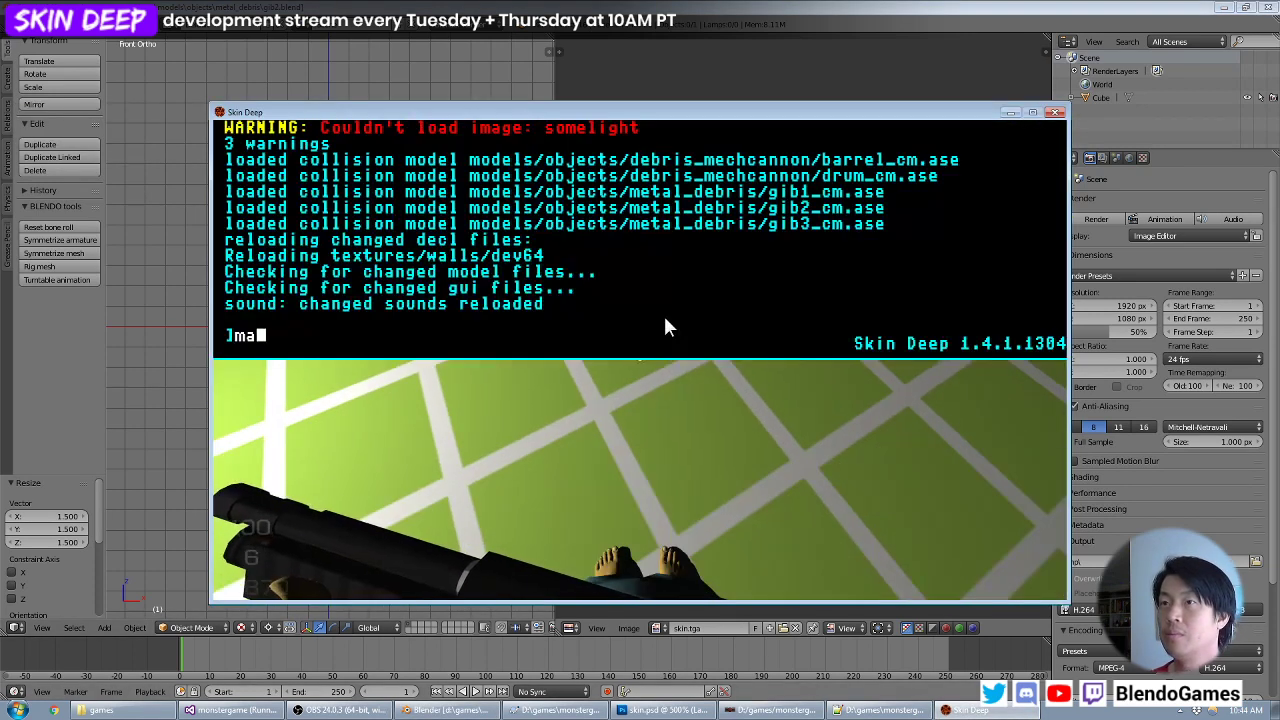
pyautogui.write('p test3')
pyautogui.press('Return')
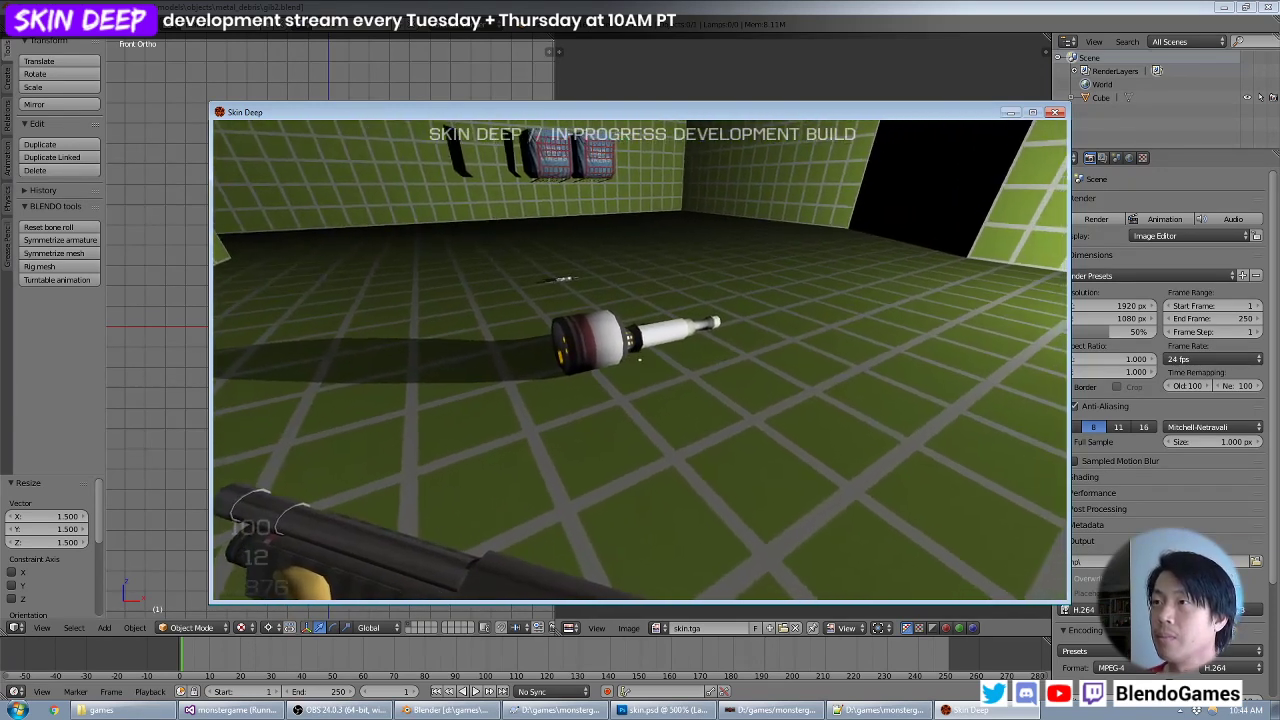
# Approach the GME-8 Gammapup on the floor and shoot it to examine the debris it leaves.
pyautogui.press('w')
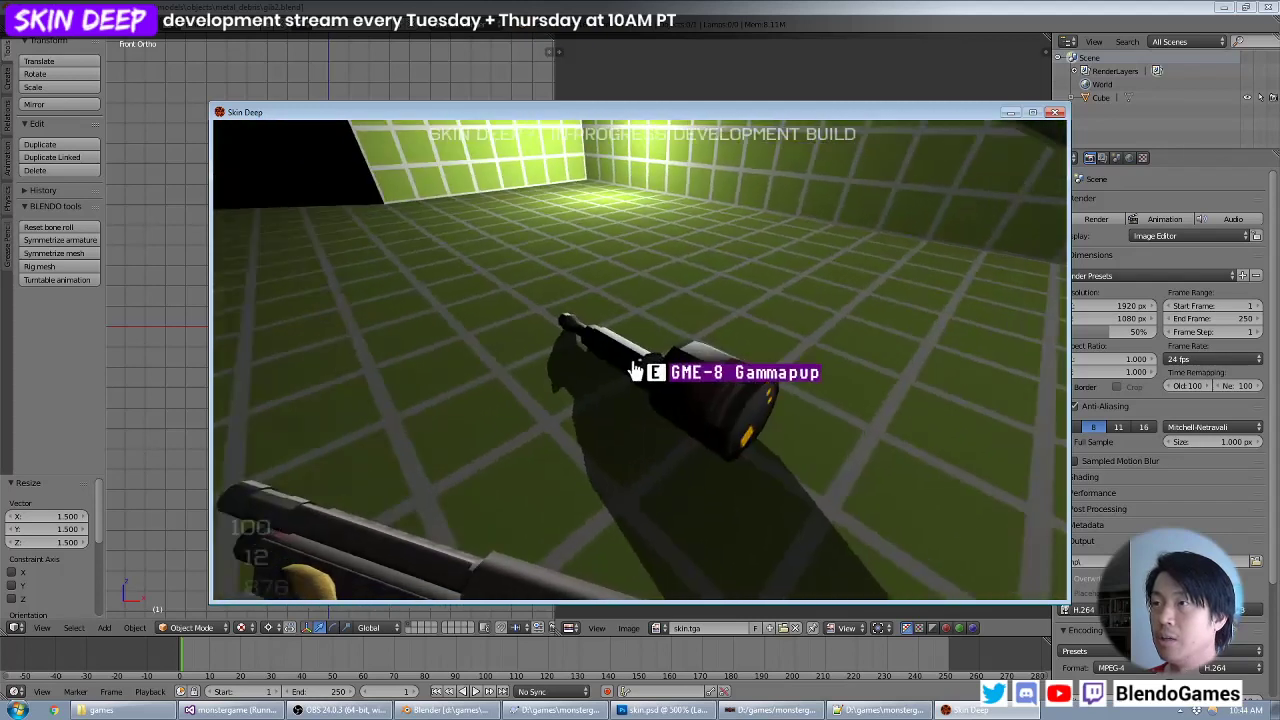
pyautogui.press('e')
pyautogui.press('d')
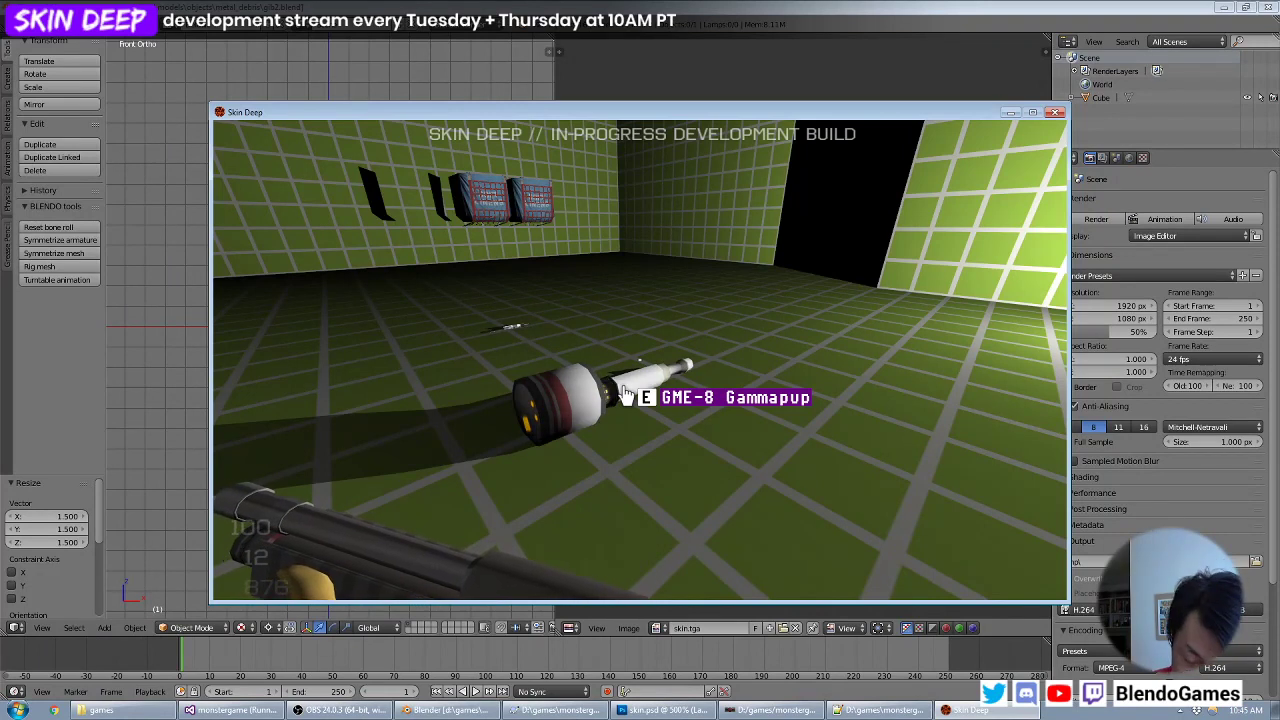
pyautogui.press('a')
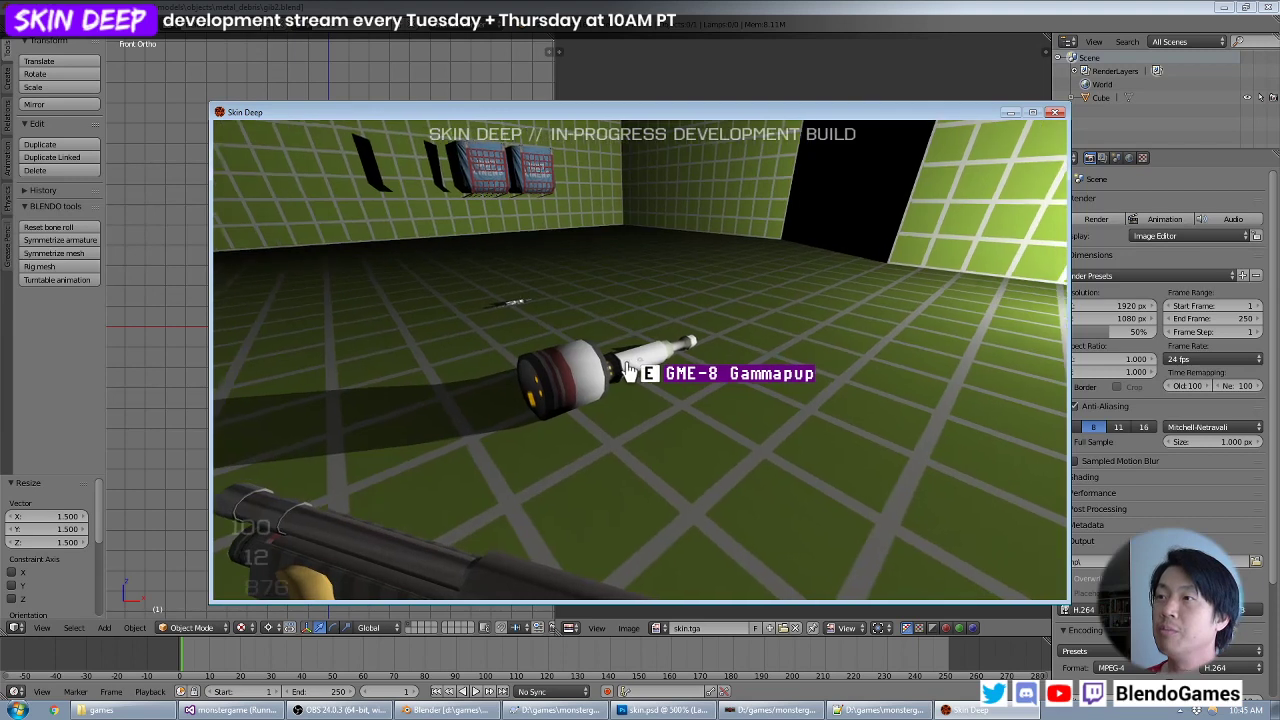
pyautogui.click(650, 360)
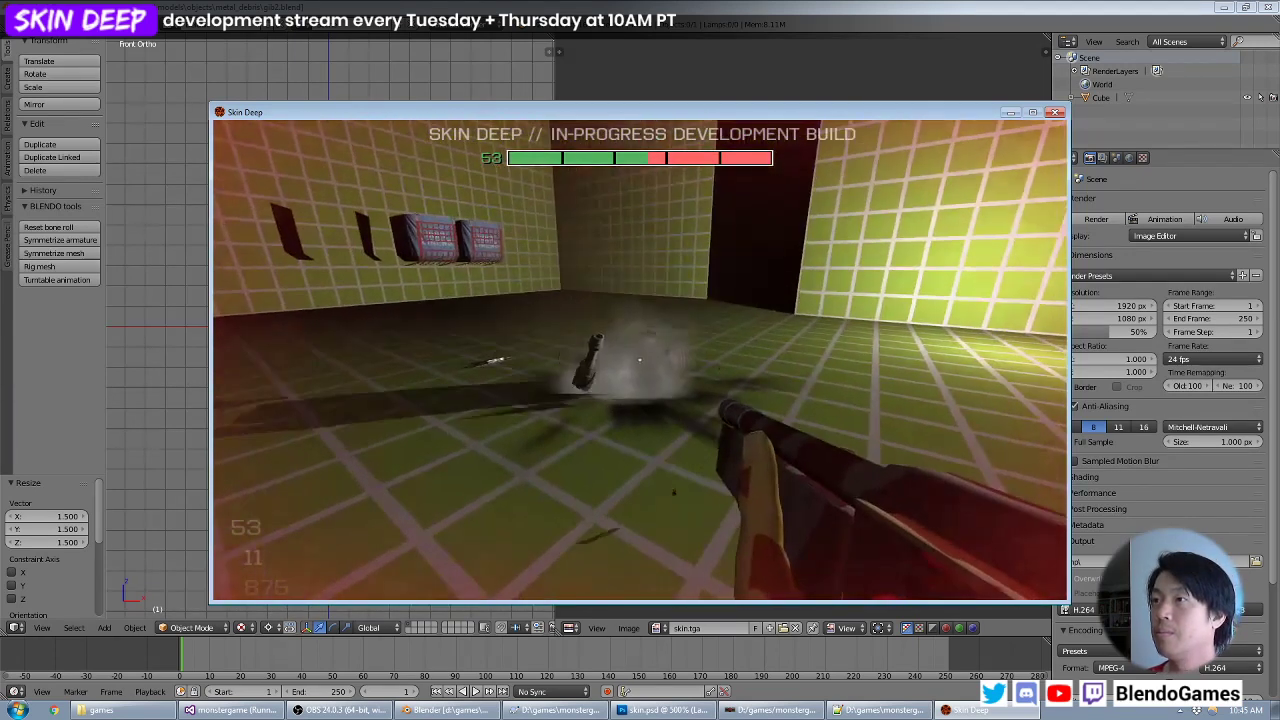
pyautogui.click(640, 360)
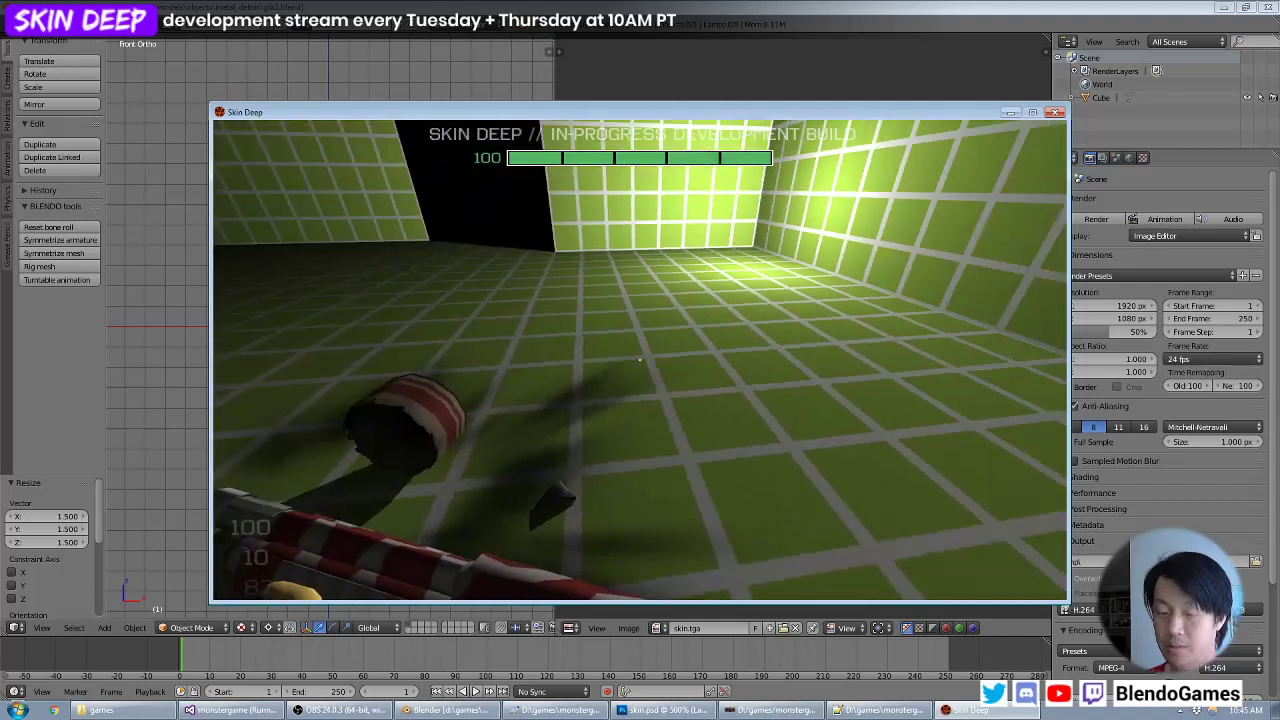
# Place a Heartbeat Sonar on the wall and shoot it with the shotgun to examine its metal debris pieces.
pyautogui.scroll(-2, 640, 360)
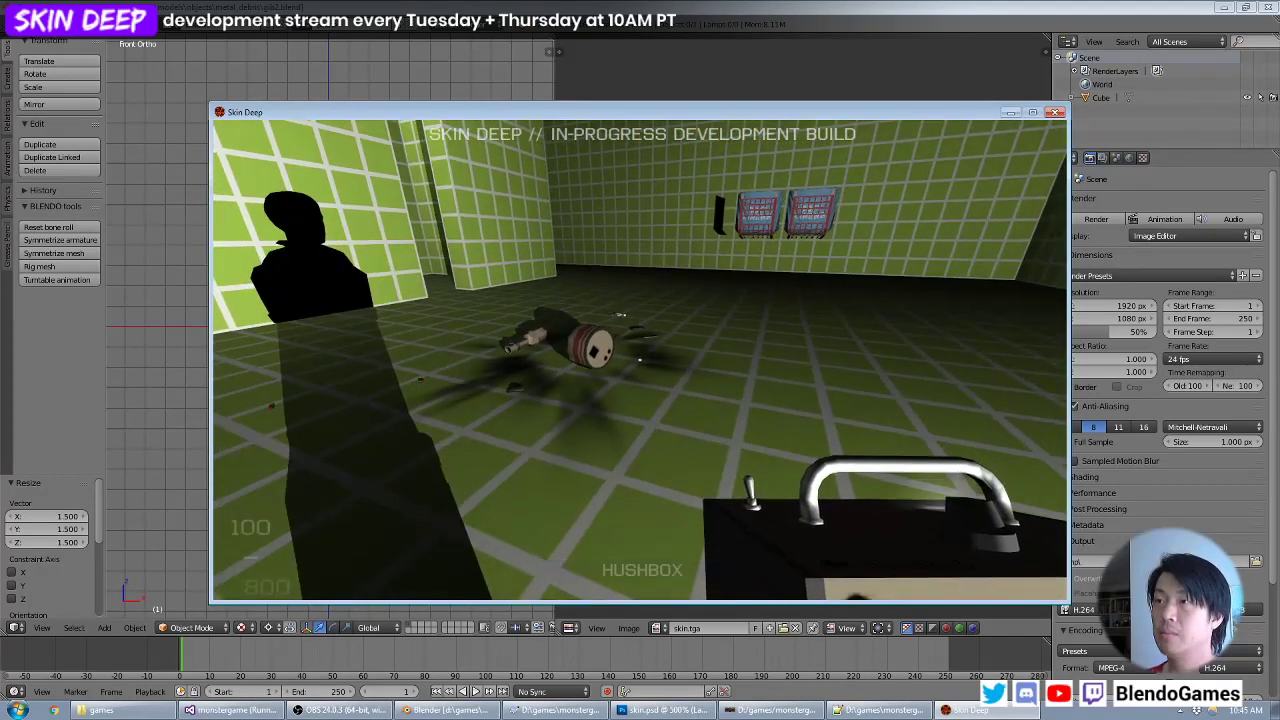
pyautogui.scroll(-1, 640, 360)
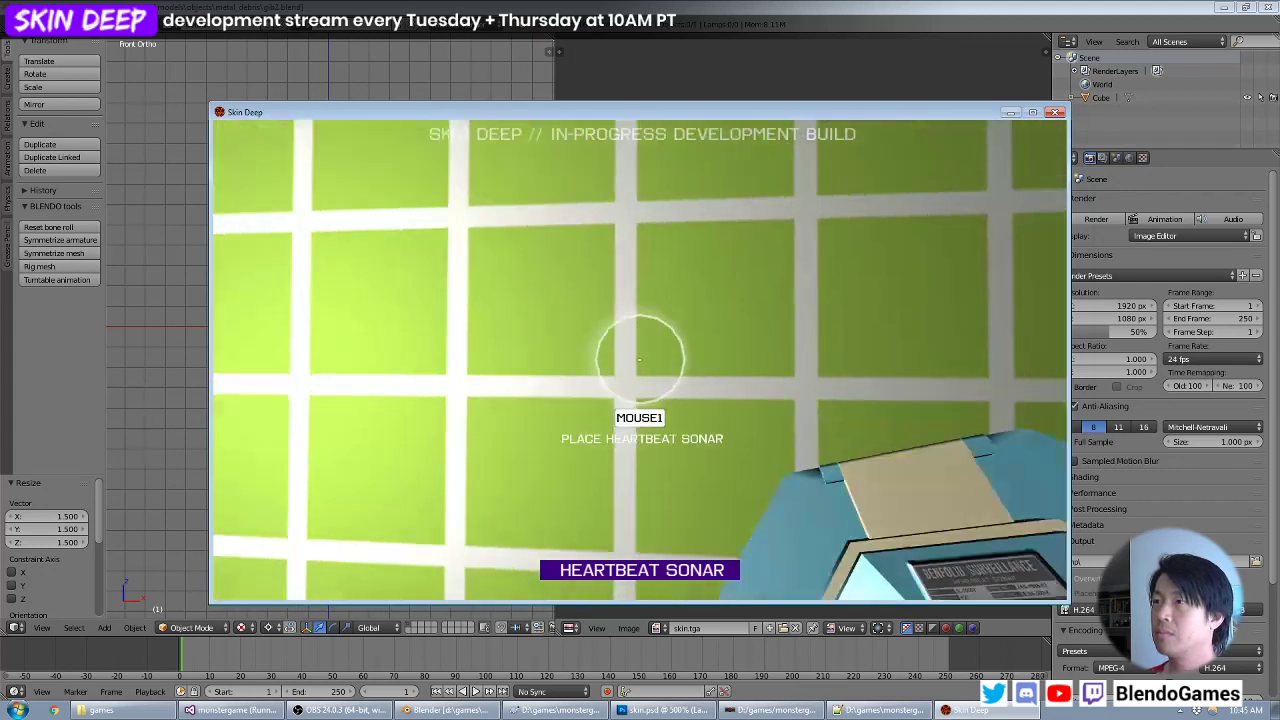
pyautogui.click(643, 357)
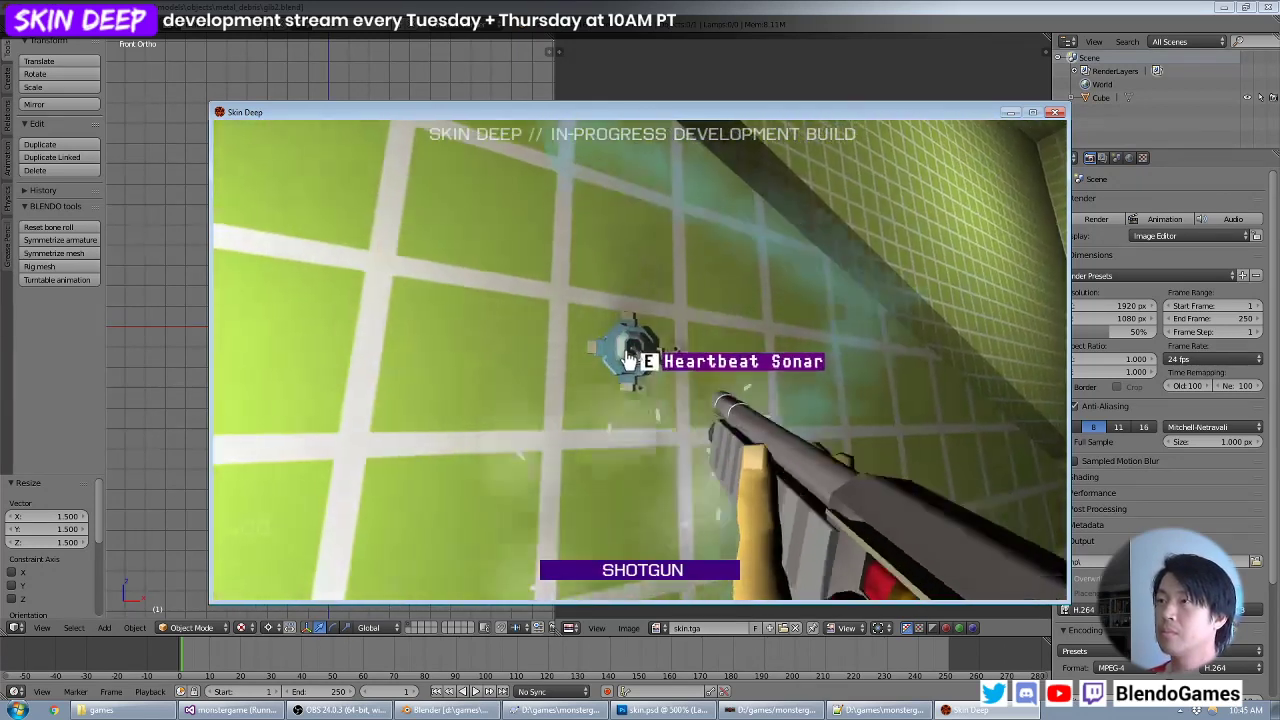
pyautogui.click(621, 365)
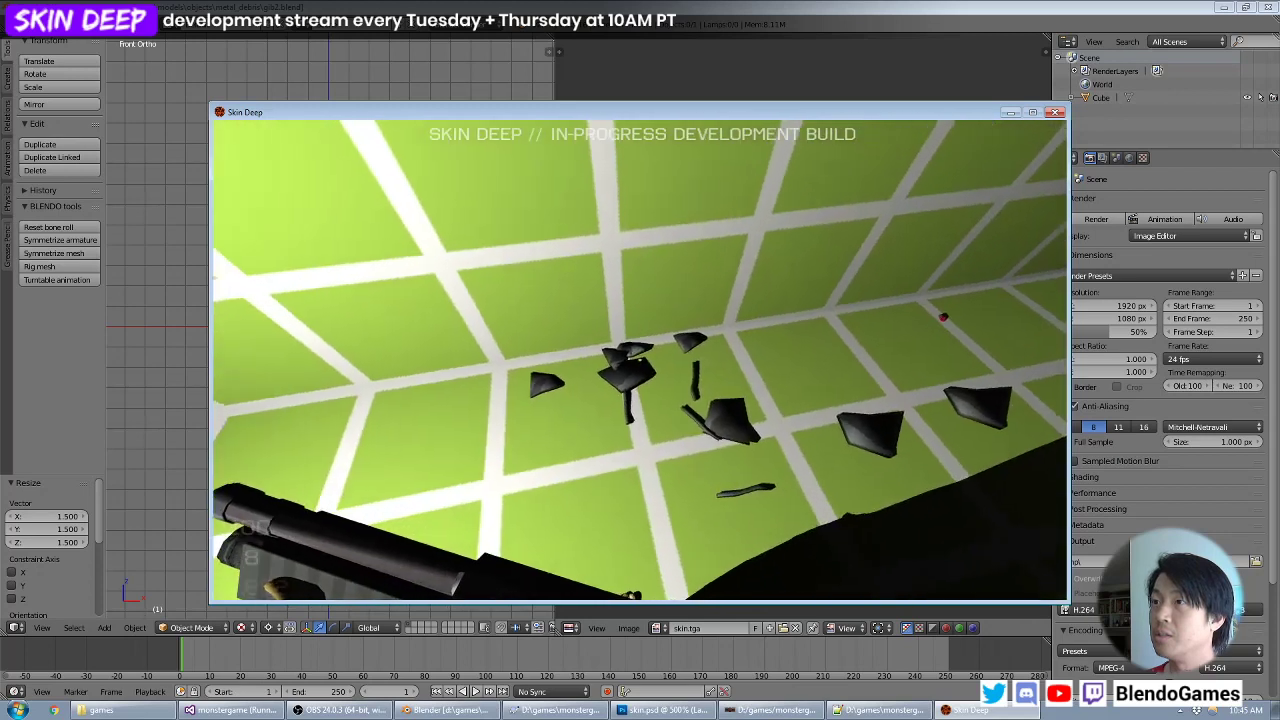
pyautogui.press('z')
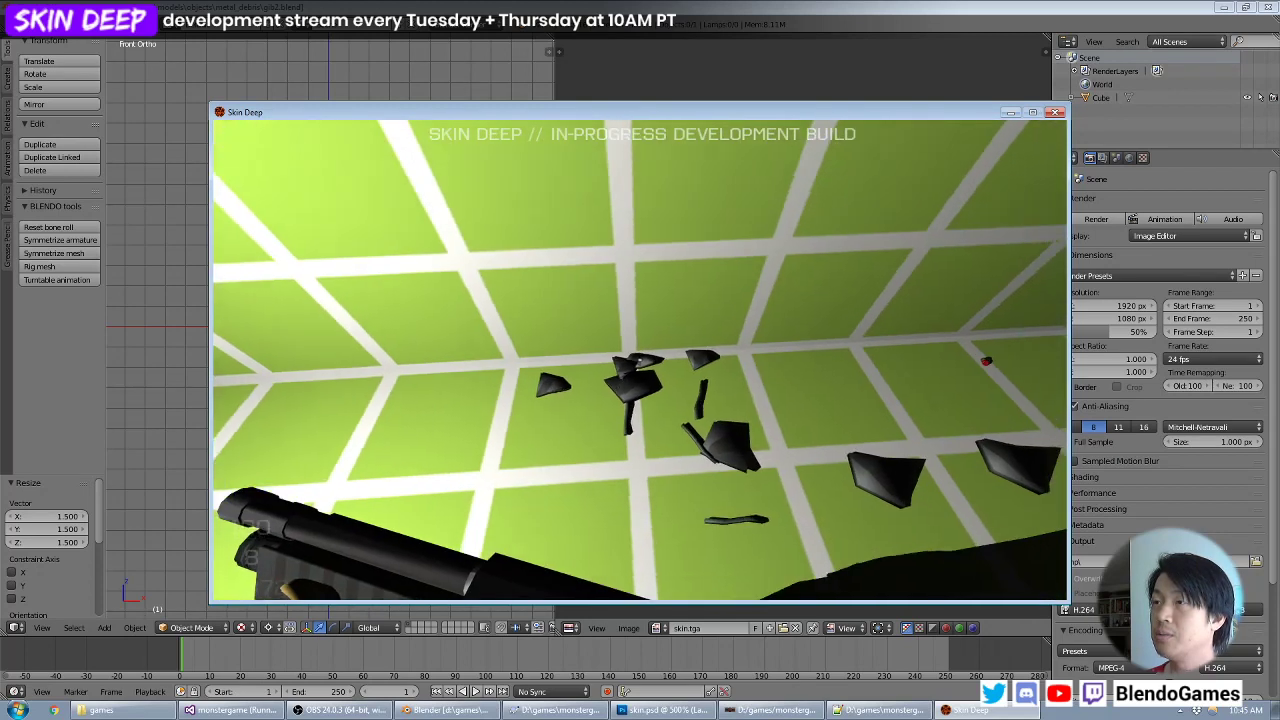
# Switch to File Explorer and revert gib1.ase and gib1.blend from the monstergame folder's SVN commit list, leaving without committing.
pyautogui.hotkey('alt', 'Tab')
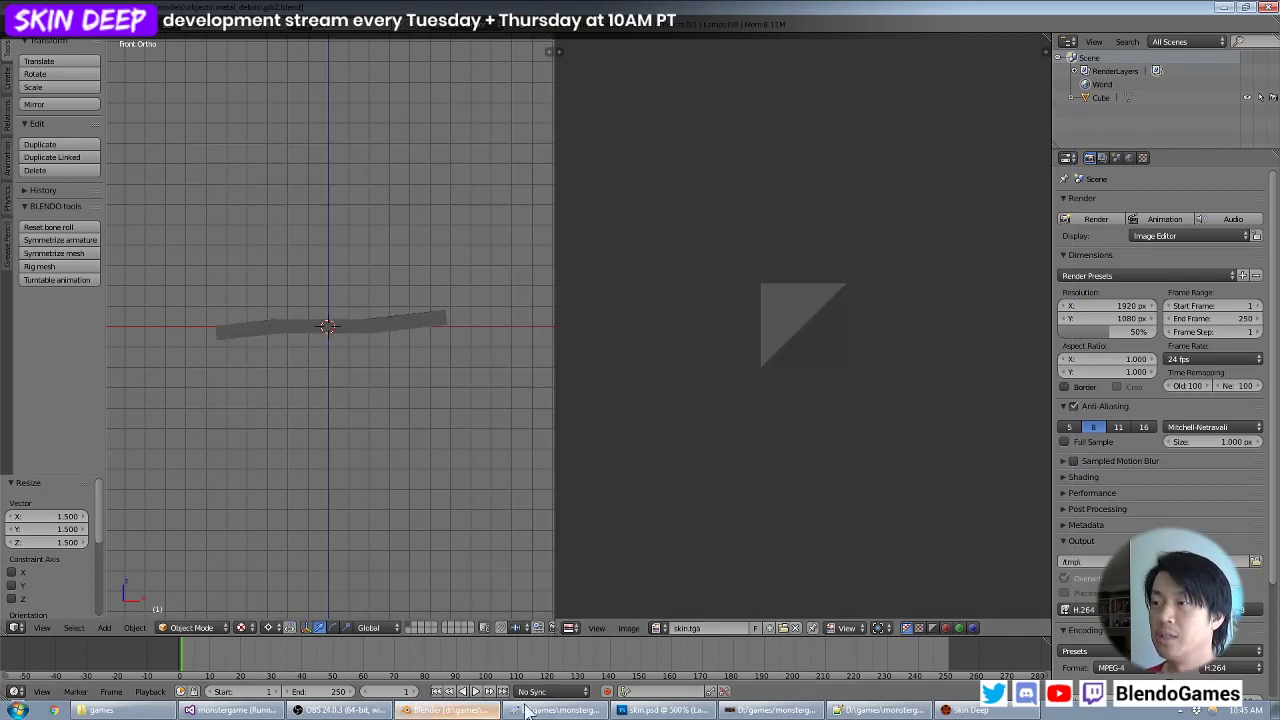
pyautogui.click(119, 712)
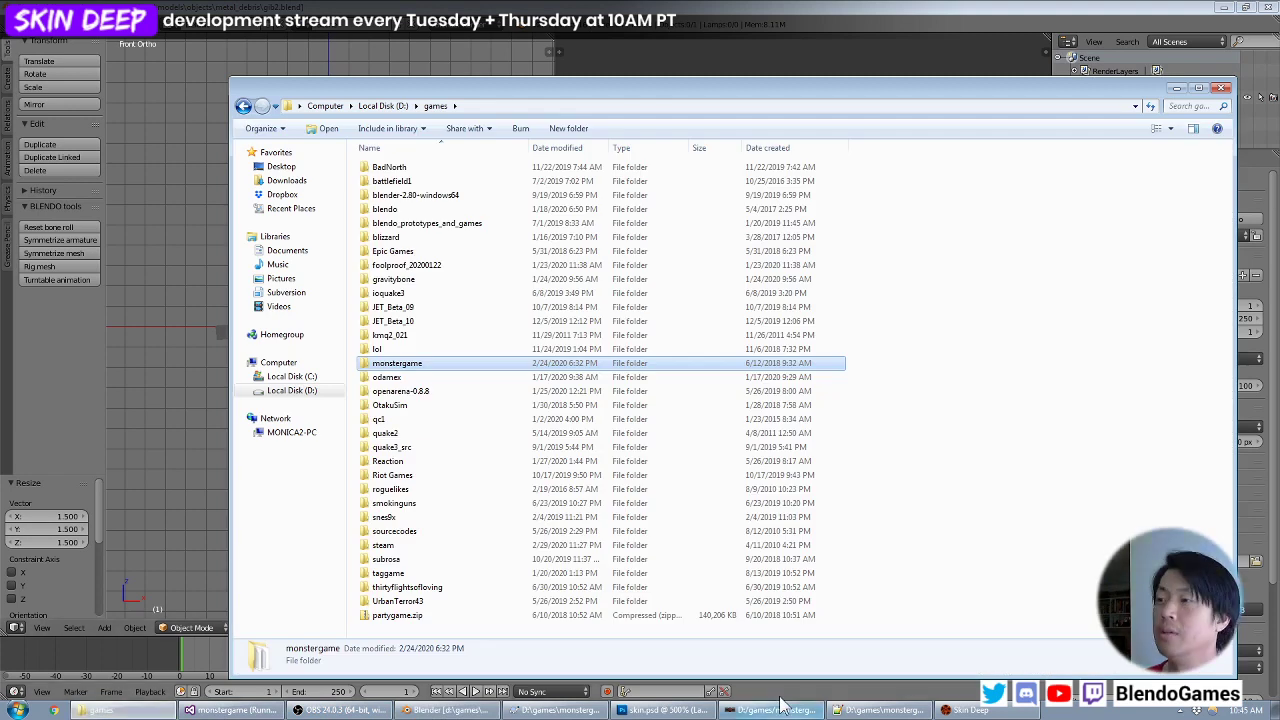
pyautogui.click(966, 710)
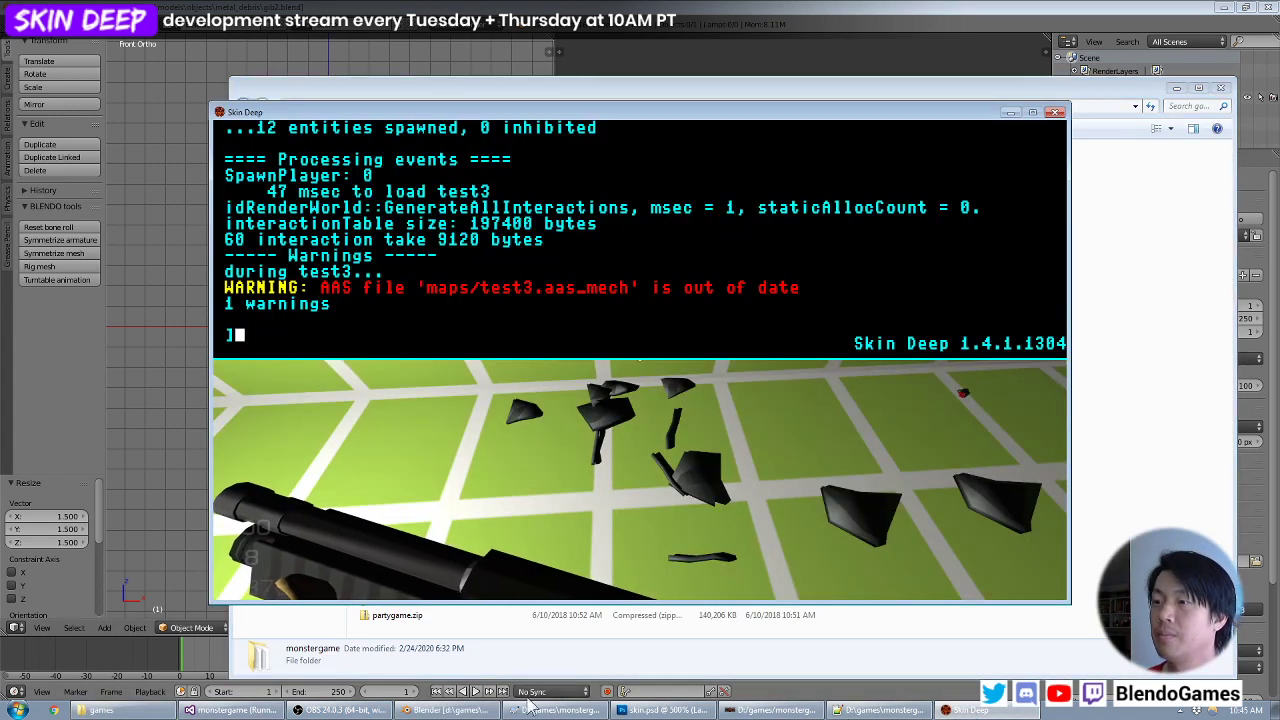
pyautogui.click(102, 710)
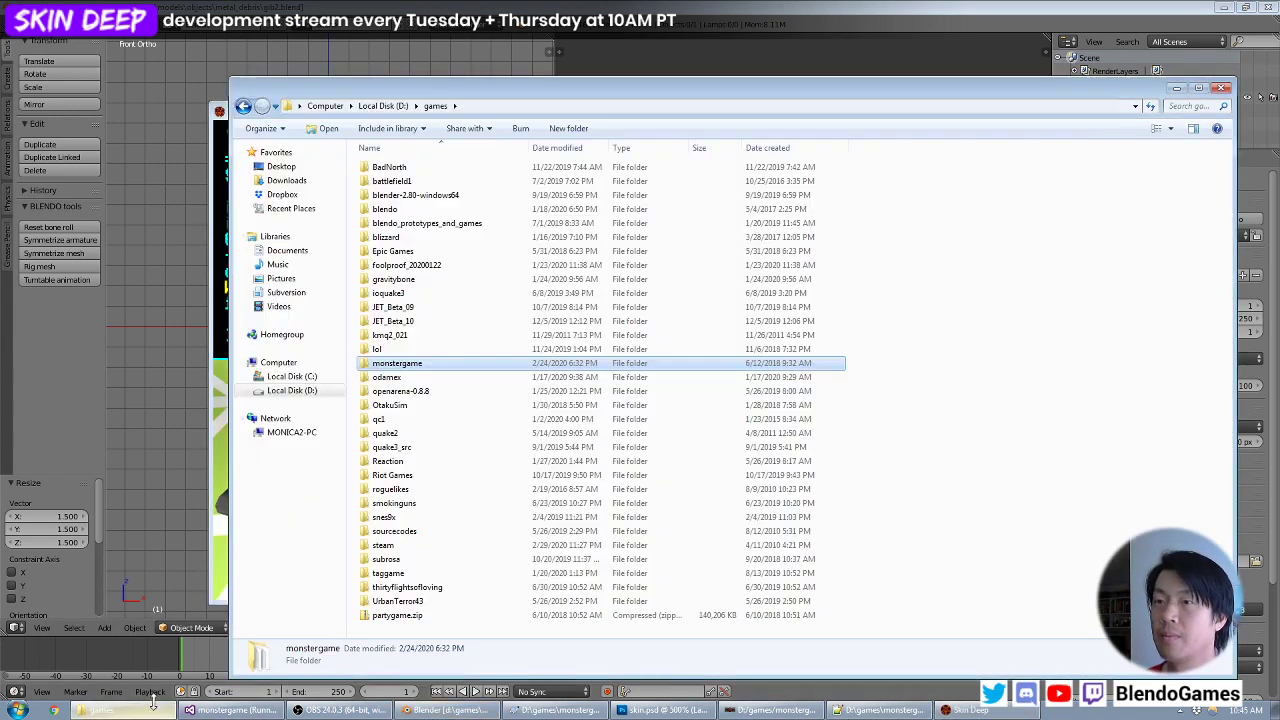
pyautogui.rightClick(418, 372)
pyautogui.click(463, 183)
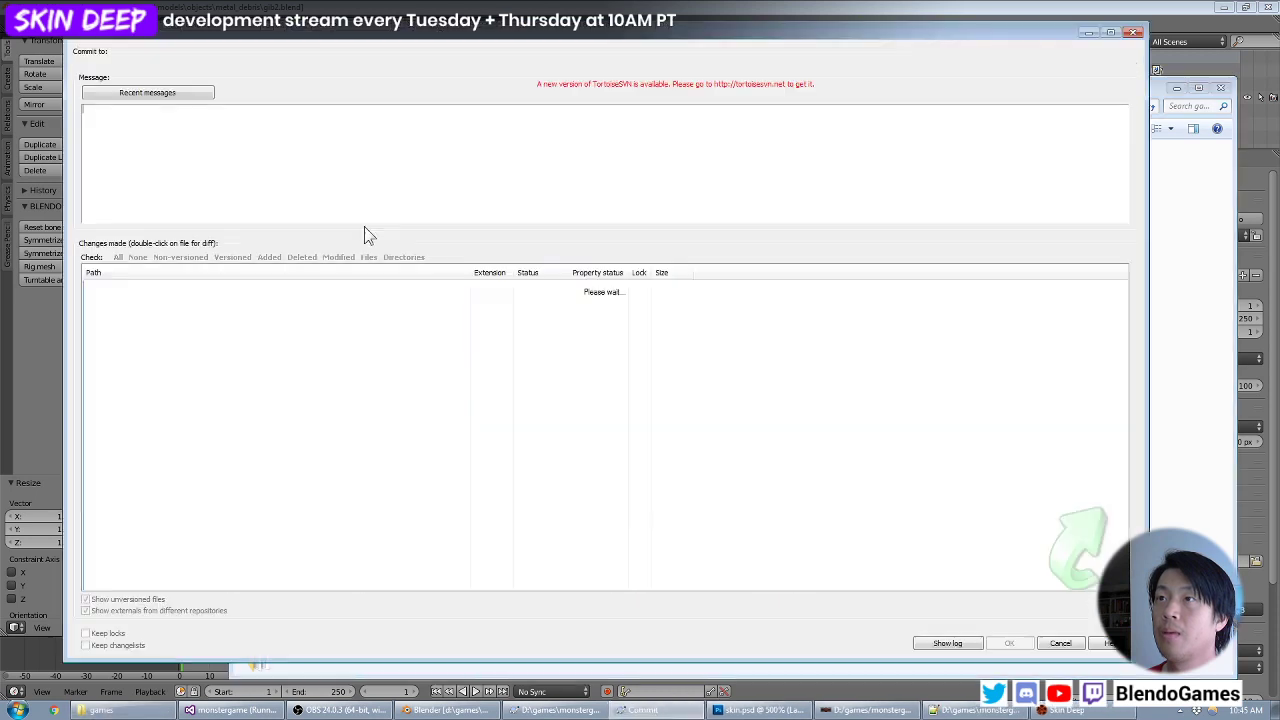
pyautogui.rightClick(248, 294)
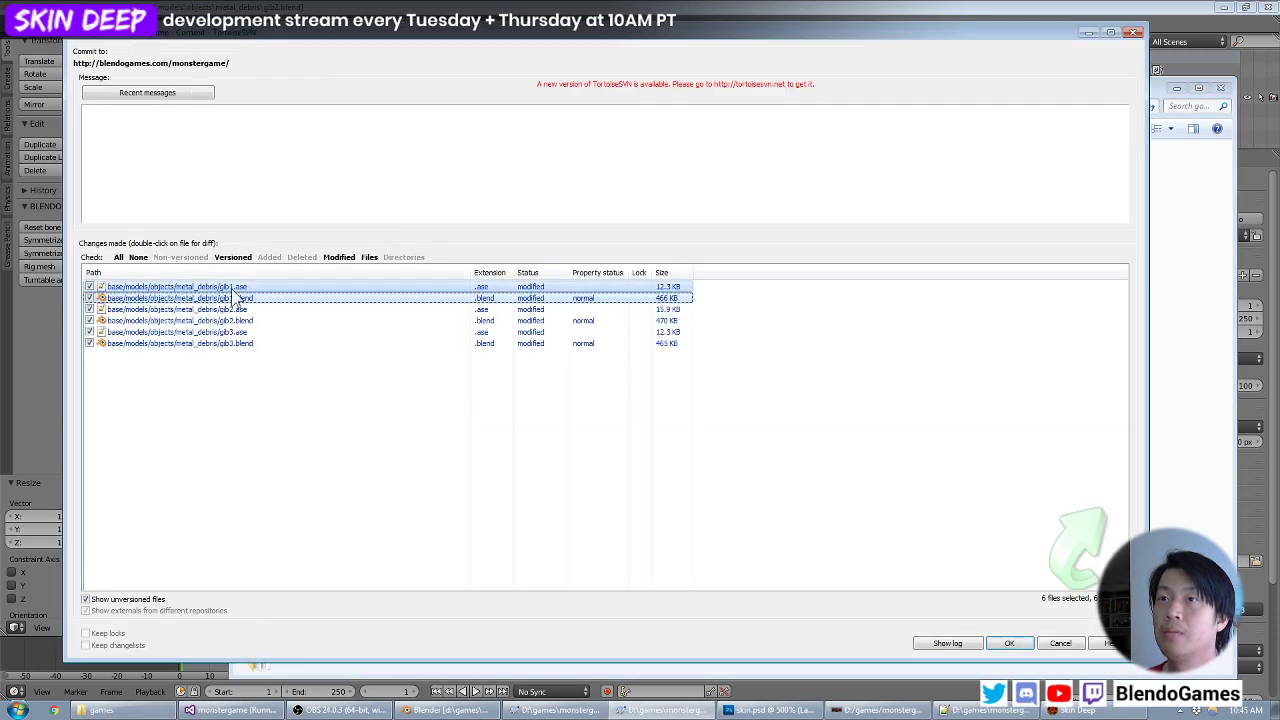
pyautogui.click(285, 347)
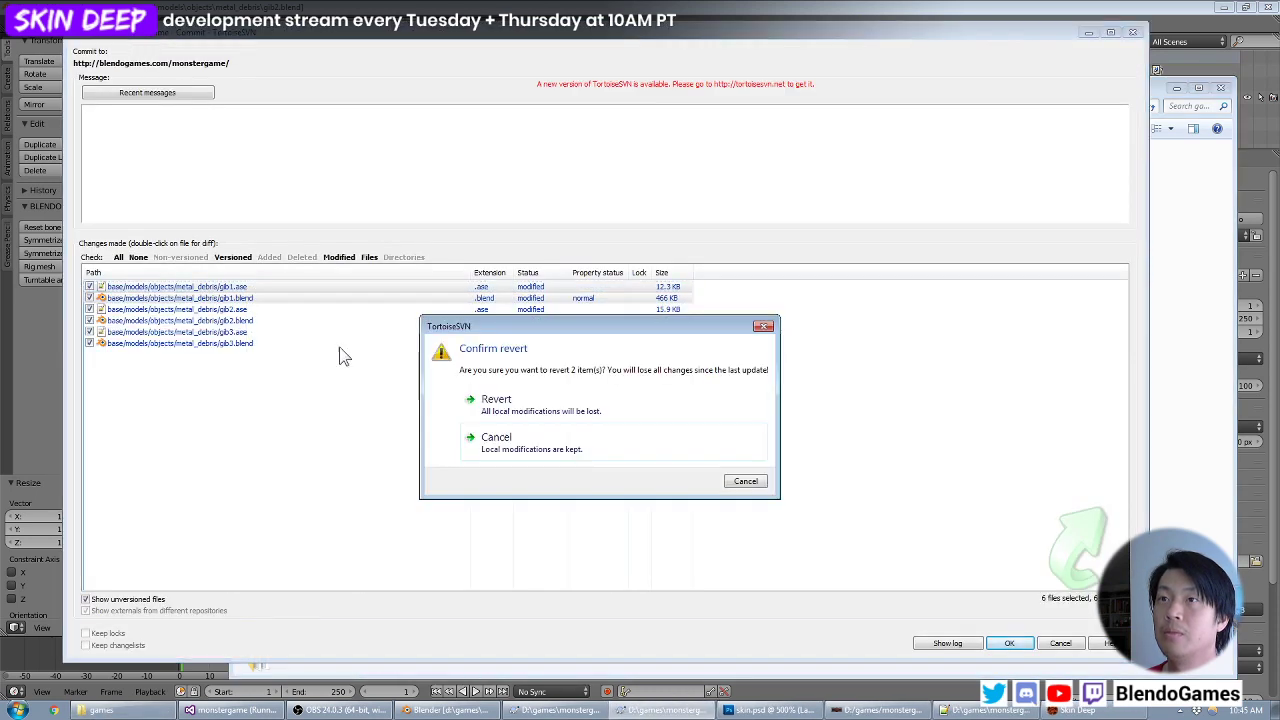
pyautogui.click(528, 404)
pyautogui.press('Escape')
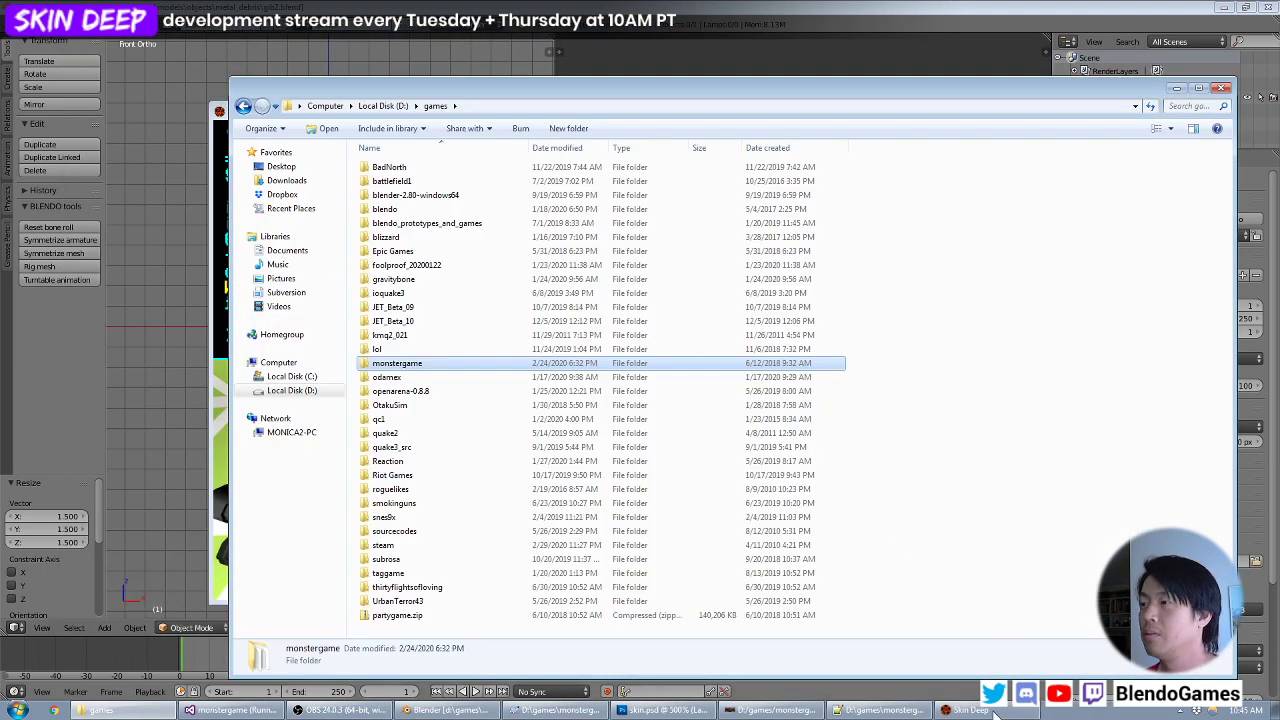
# Return to Skin Deep, check the metal debris by the wall once more, and quit the game through the console.
pyautogui.click(968, 710)
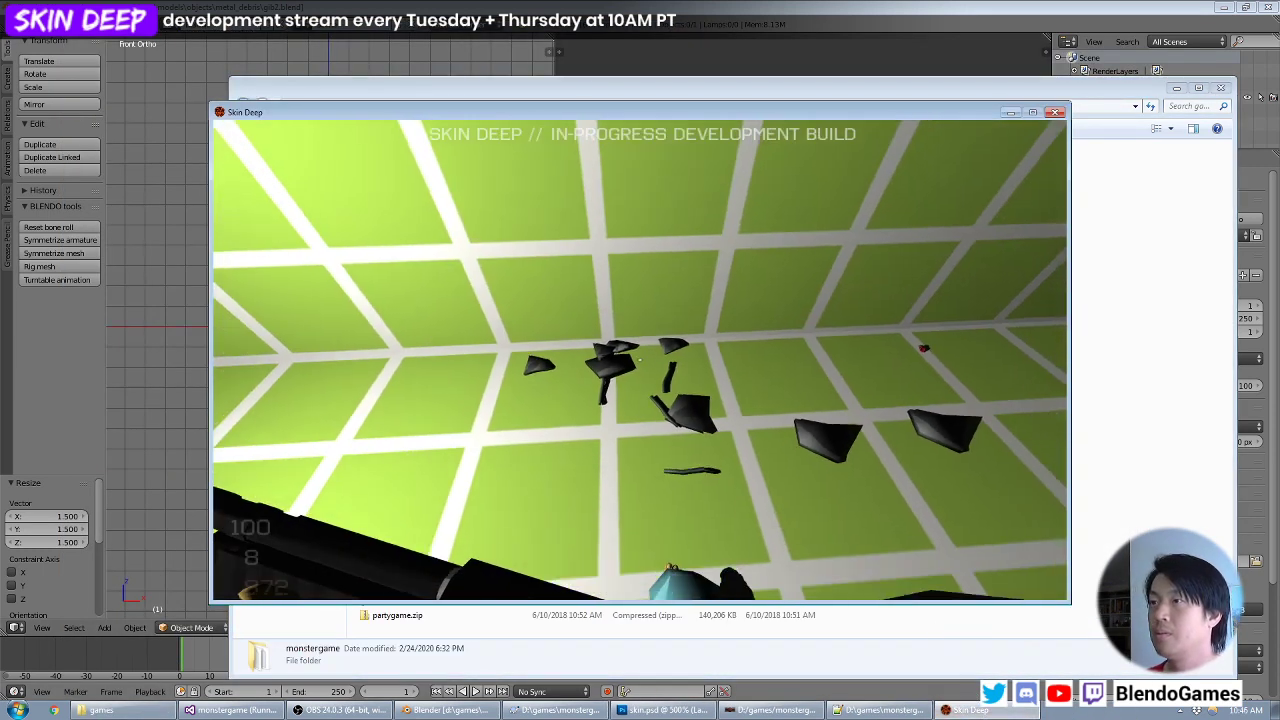
pyautogui.press('`')
pyautogui.press('`')
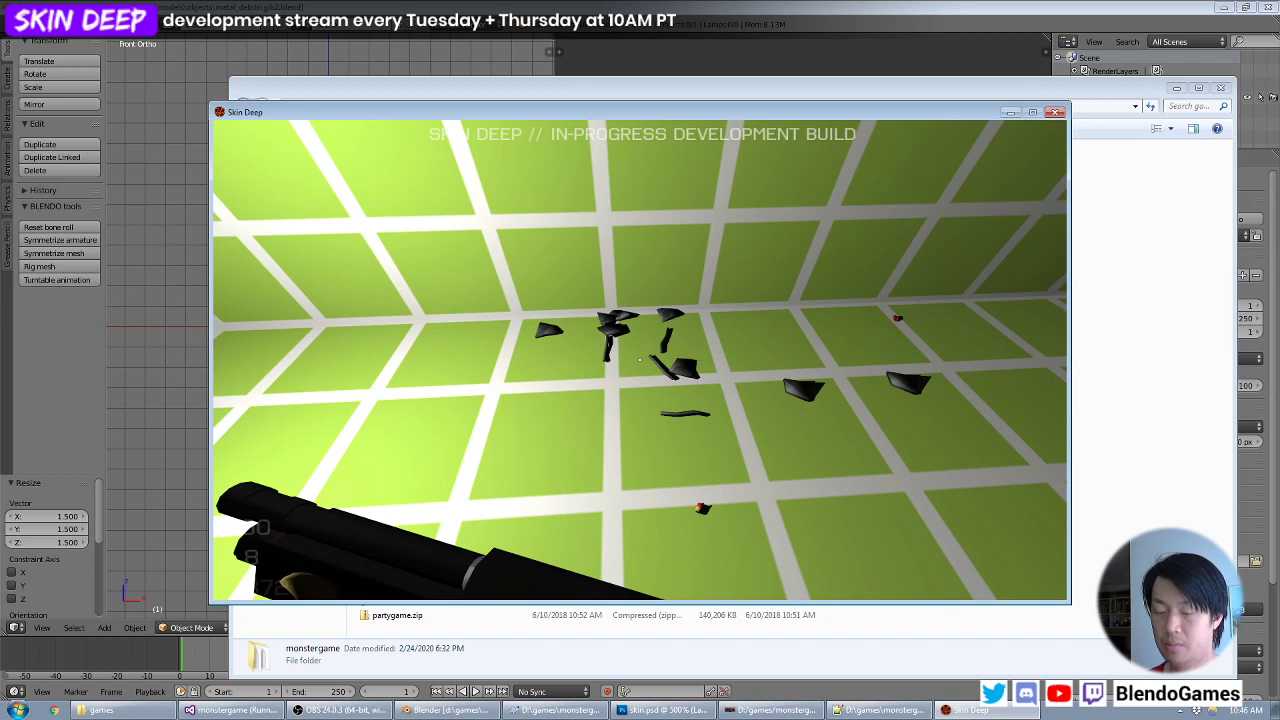
pyautogui.scroll(-2, 640, 360)
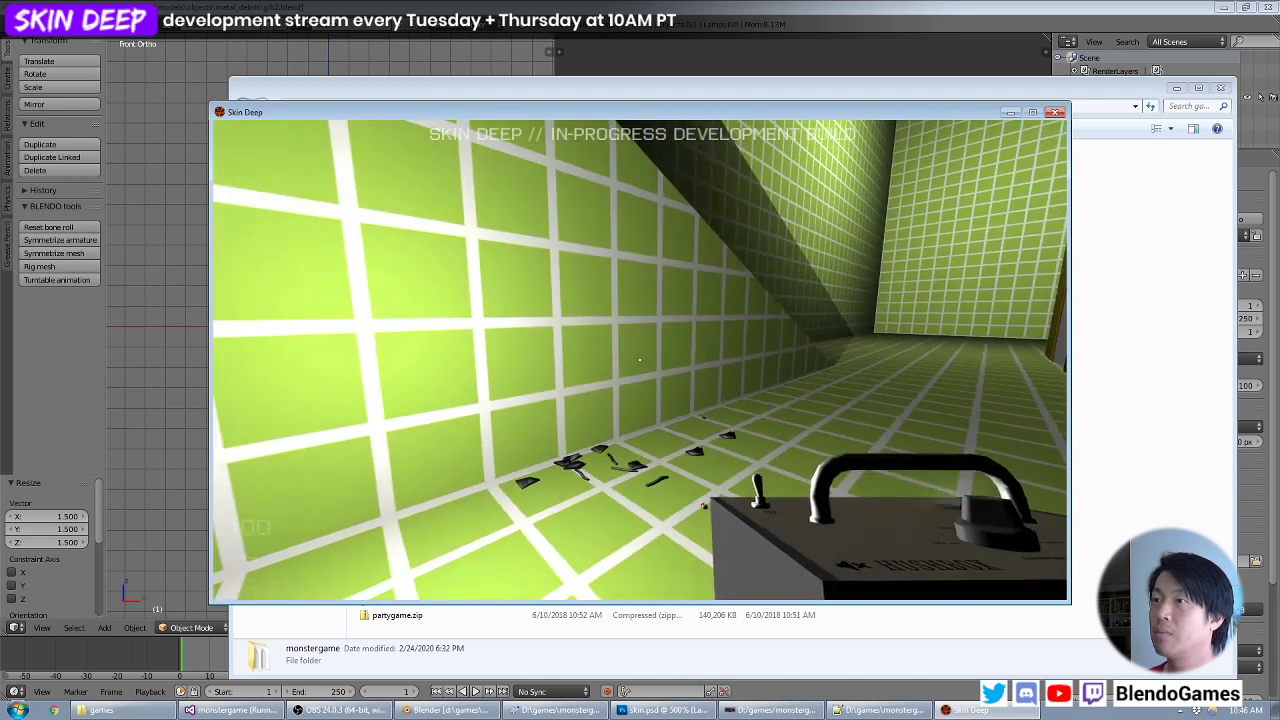
pyautogui.press('`')
pyautogui.write('quit')
pyautogui.press('Return')
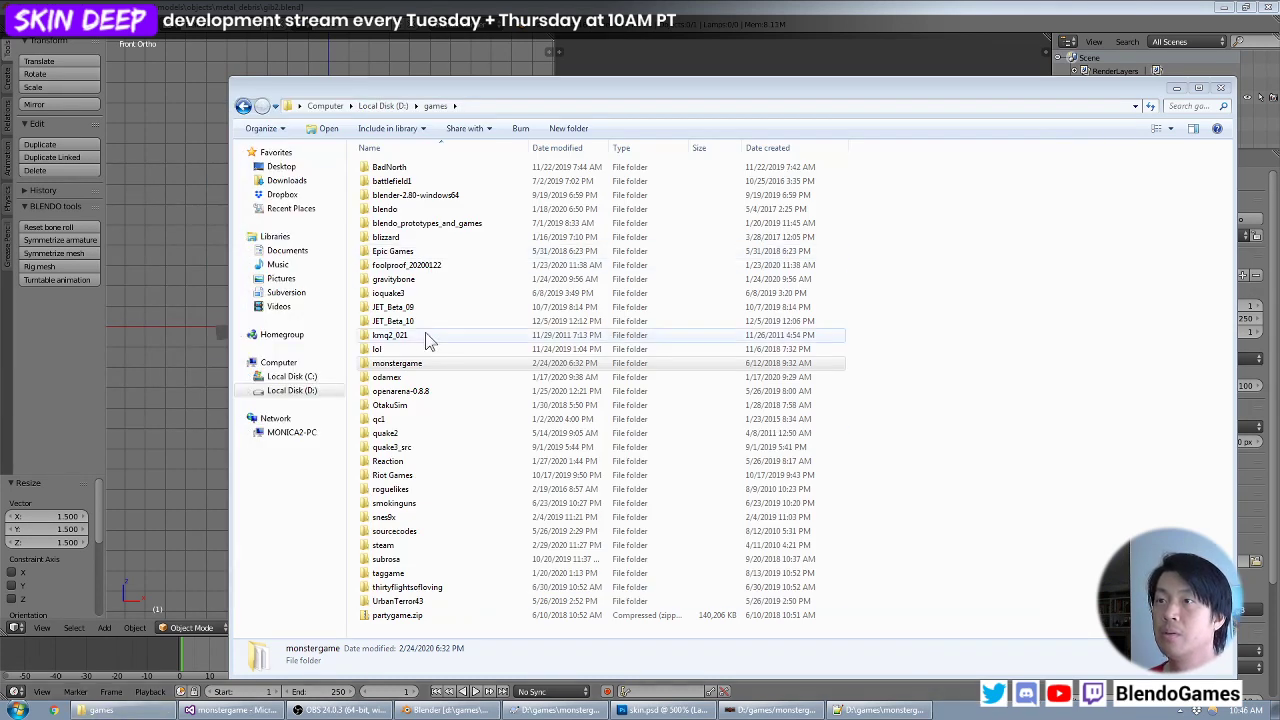
# Commit the modified gib2 and gib3 files of monstergame with the message "resized debris pieces", then return to Blender.
pyautogui.rightClick(417, 362)
pyautogui.click(474, 522)
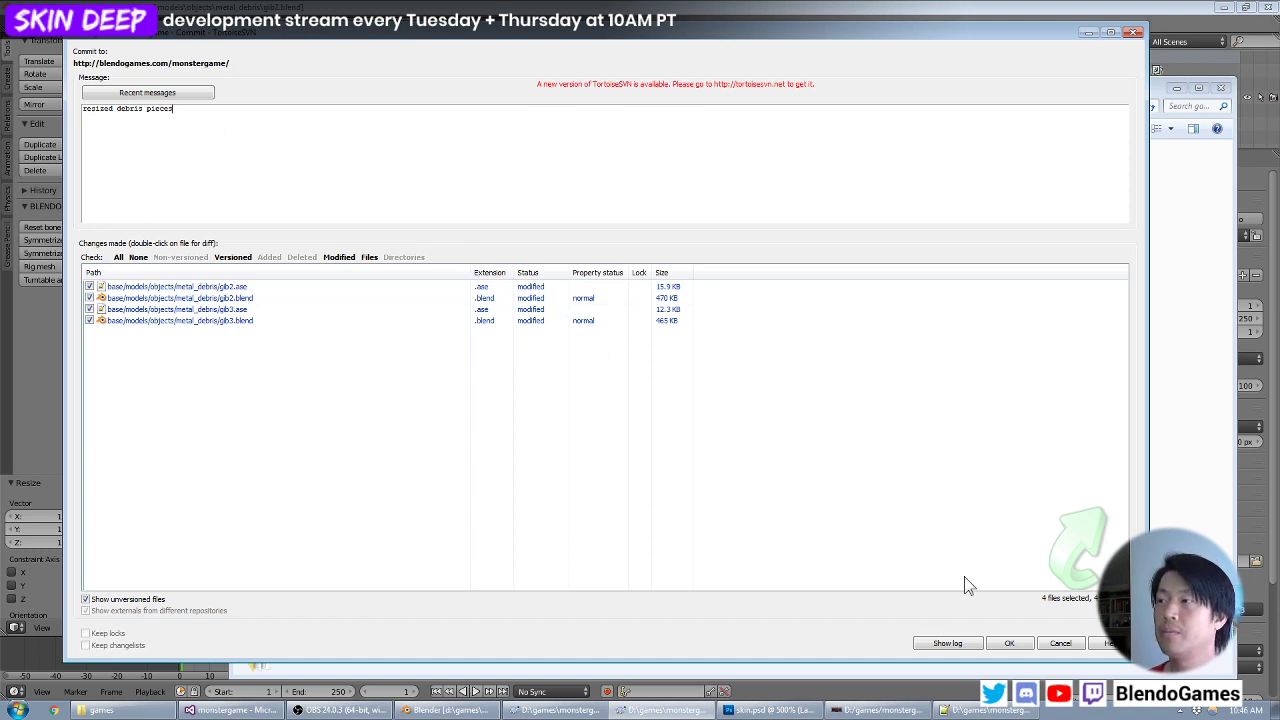
pyautogui.click(1008, 643)
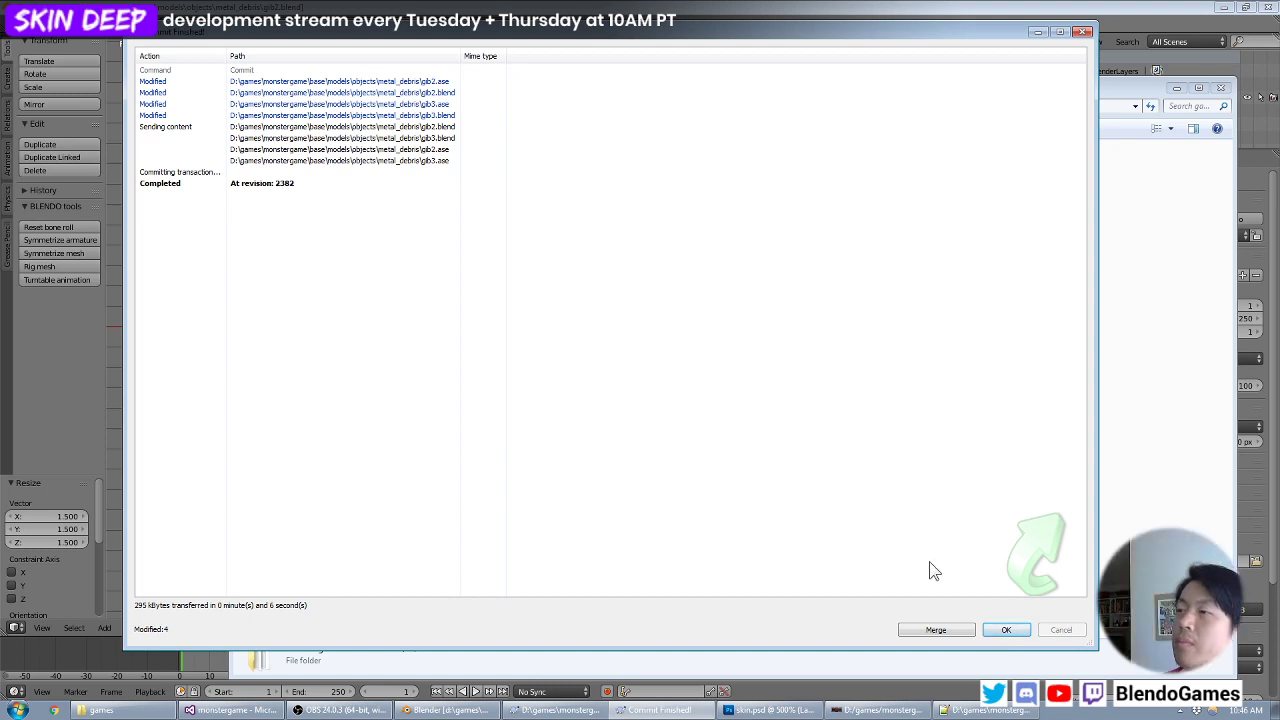
pyautogui.click(1008, 630)
pyautogui.click(860, 10)
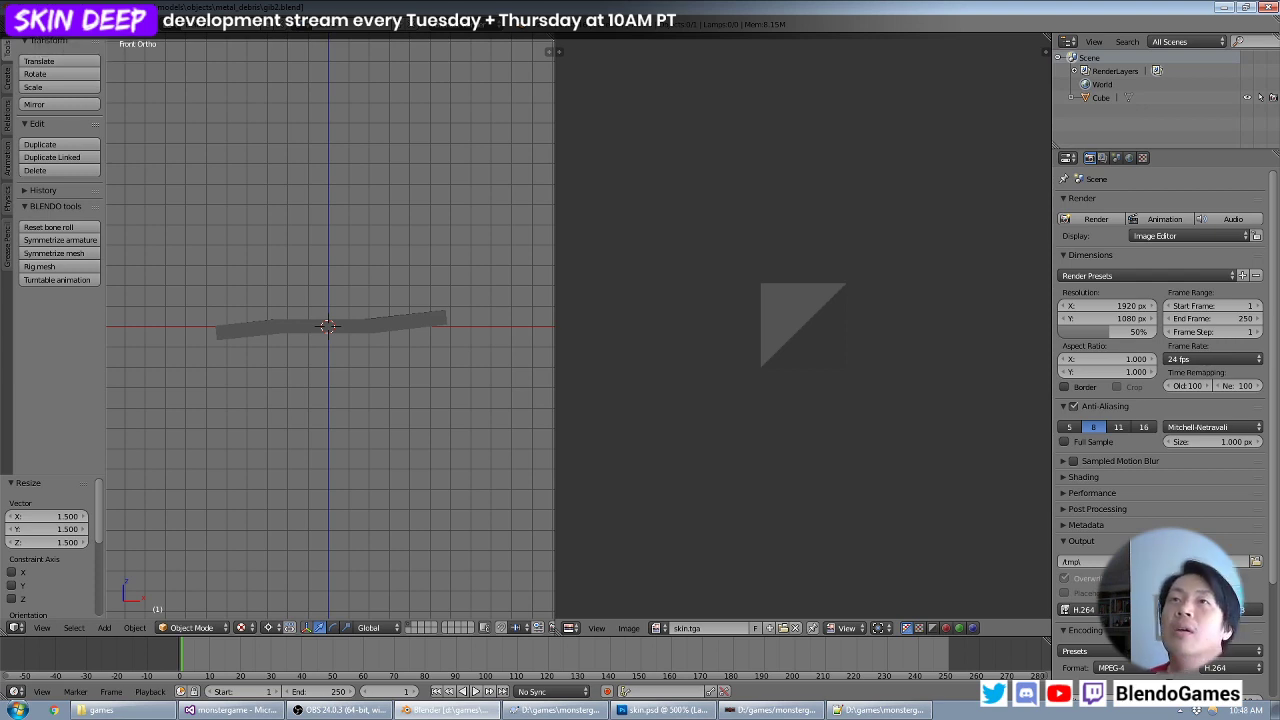
# Switch to File Explorer and check the monstergame folder for uncommitted SVN changes, close the commit window, and return to Blender.
pyautogui.click(50, 22)
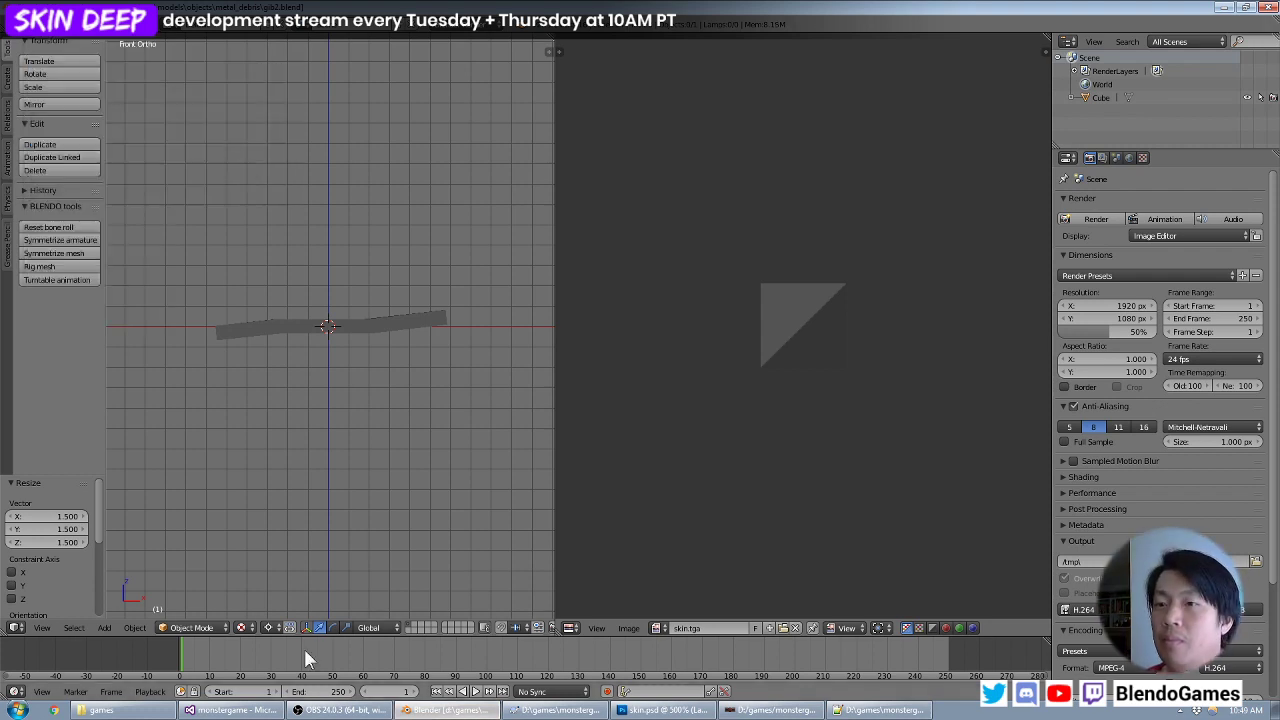
pyautogui.click(118, 708)
pyautogui.rightClick(490, 358)
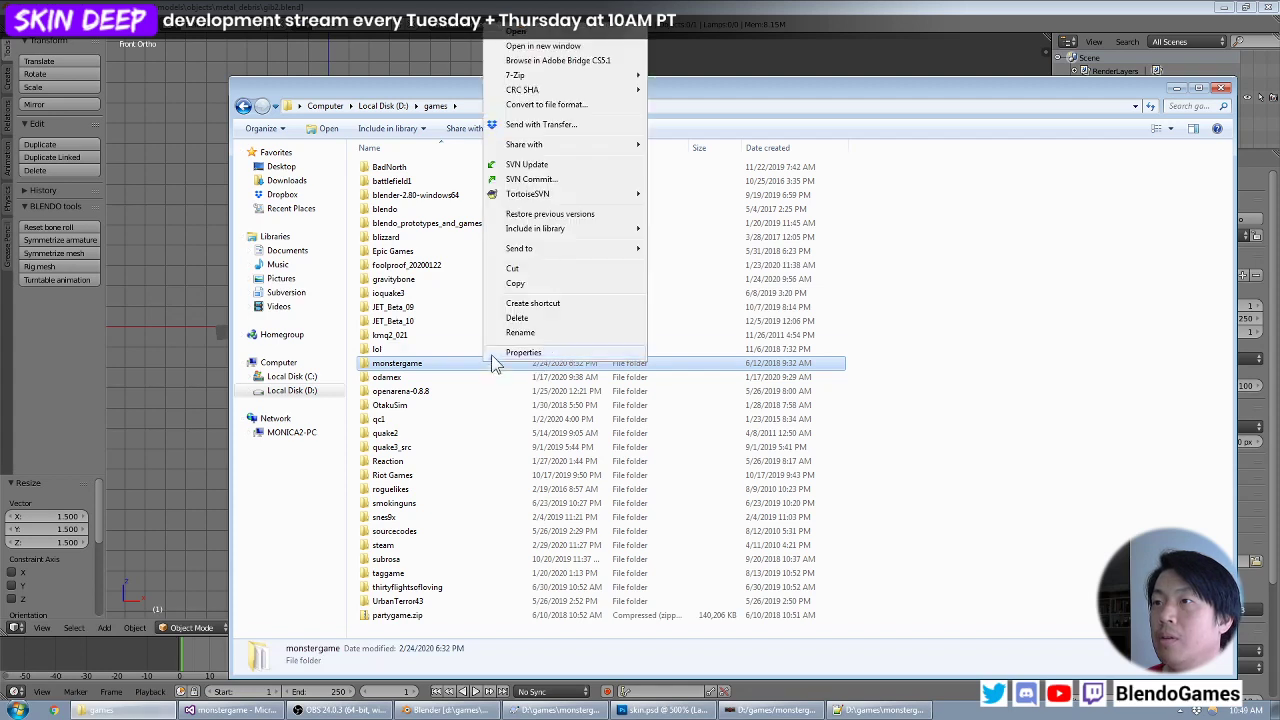
pyautogui.click(551, 181)
pyautogui.press('Escape')
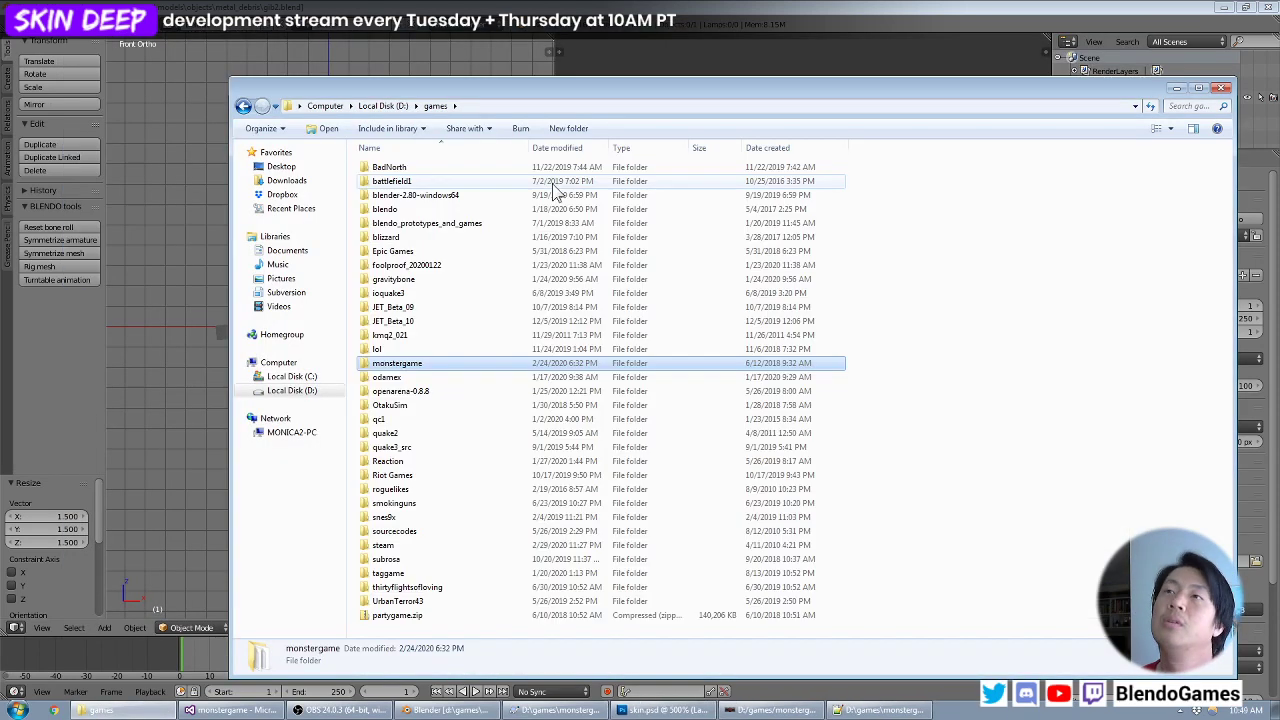
pyautogui.click(602, 24)
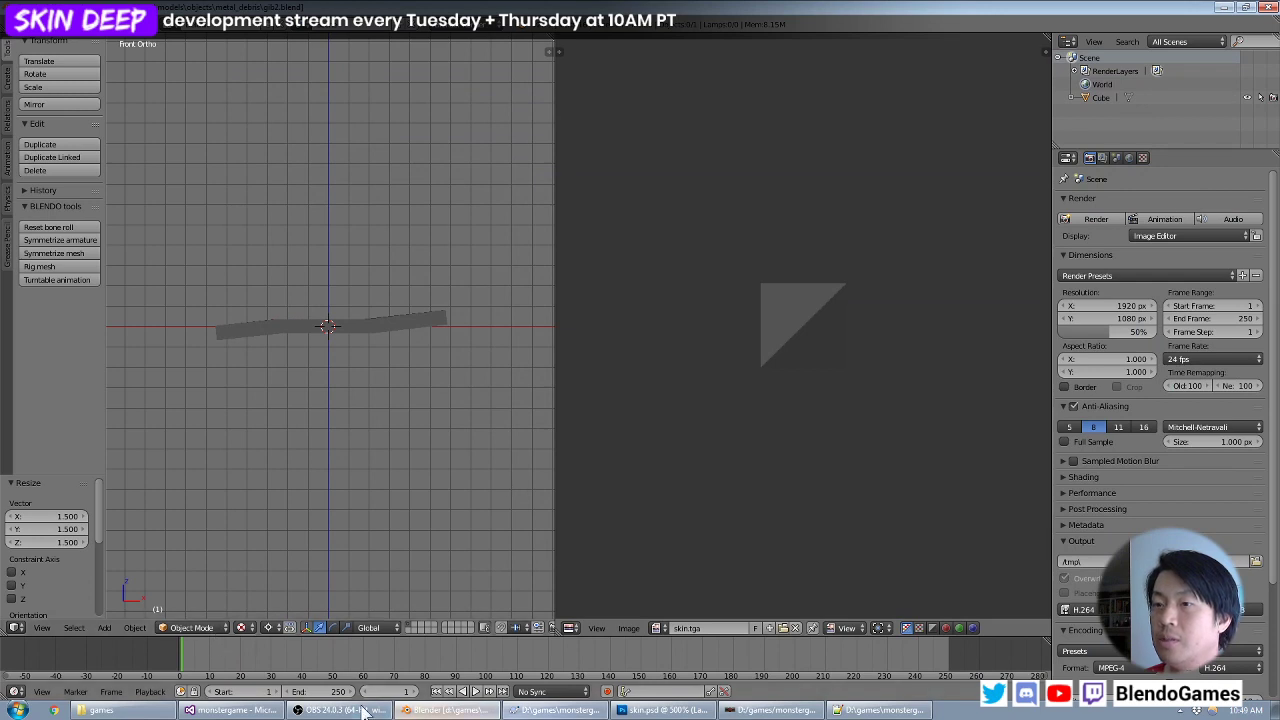
# Switch to Visual Studio, delete the "Mechcannon debris chunks when it explodes" comment from the to-do list in Player.cpp, and save the file.
pyautogui.click(232, 710)
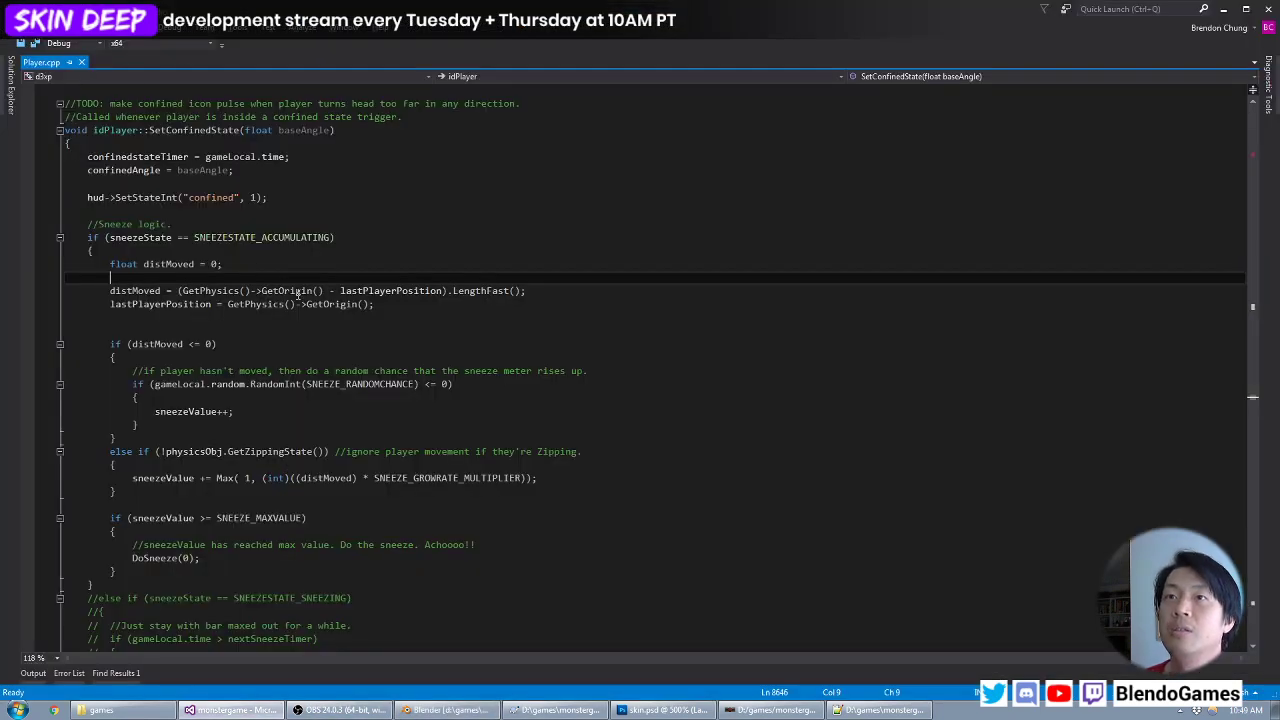
pyautogui.hotkey('ctrl', '-')
pyautogui.scroll(7, 300, 366)
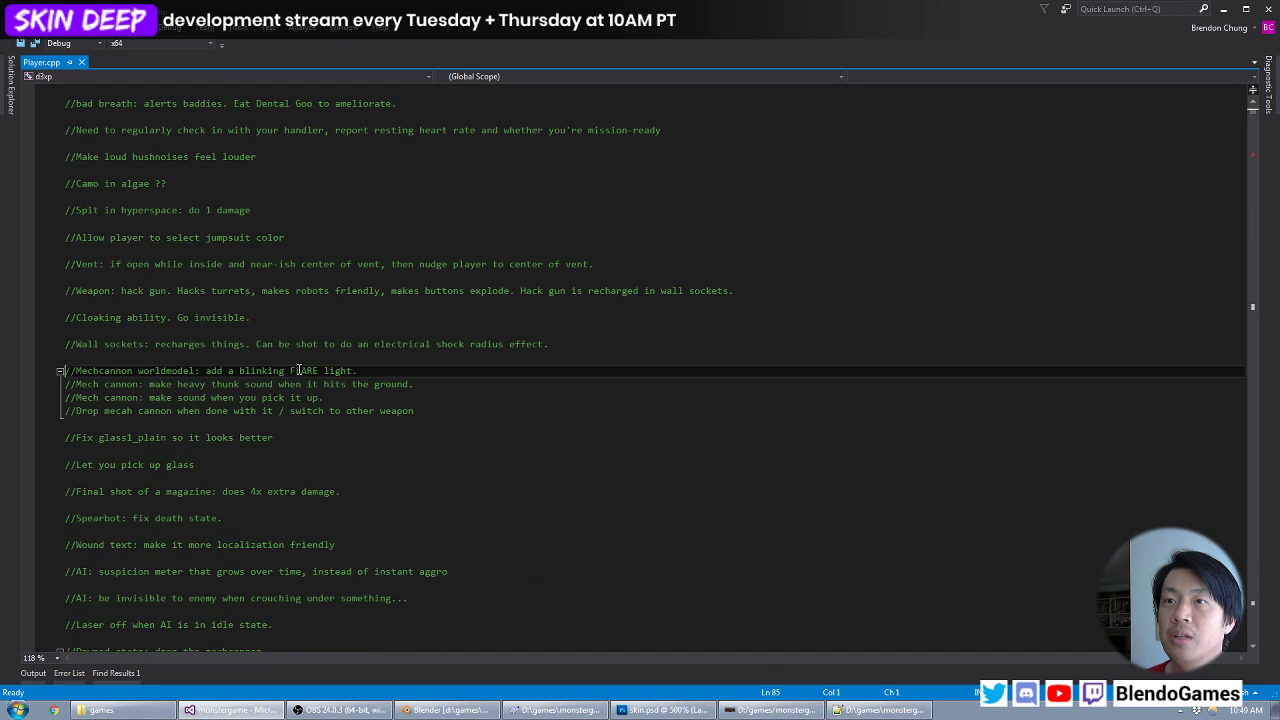
pyautogui.scroll(-3, 318, 462)
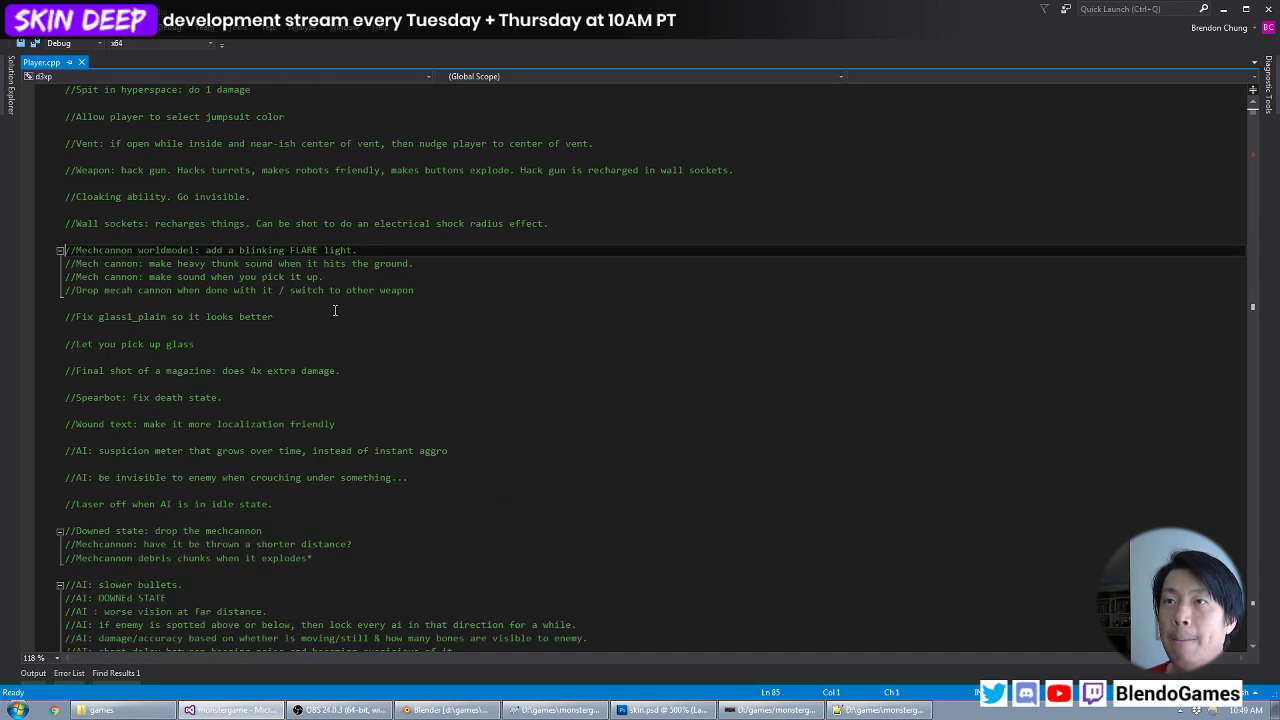
pyautogui.click(364, 556)
pyautogui.scroll(-3, 528, 478)
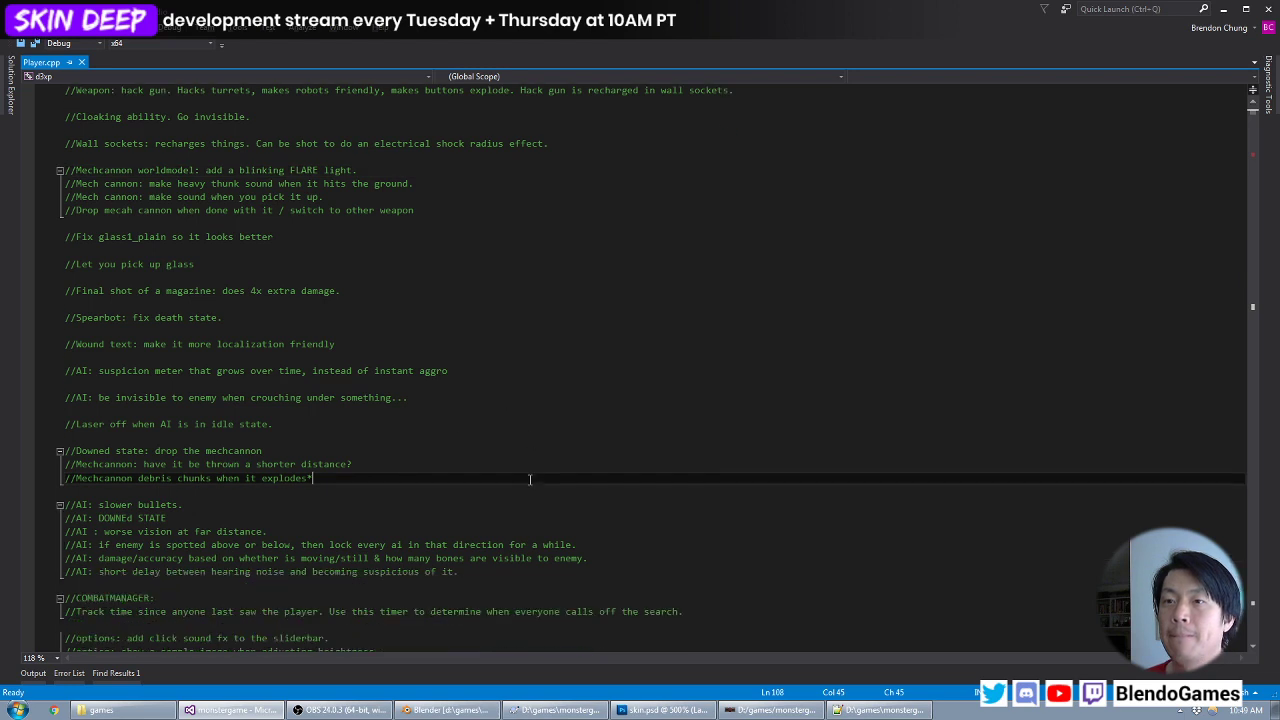
pyautogui.hotkey('shift', 'Home')
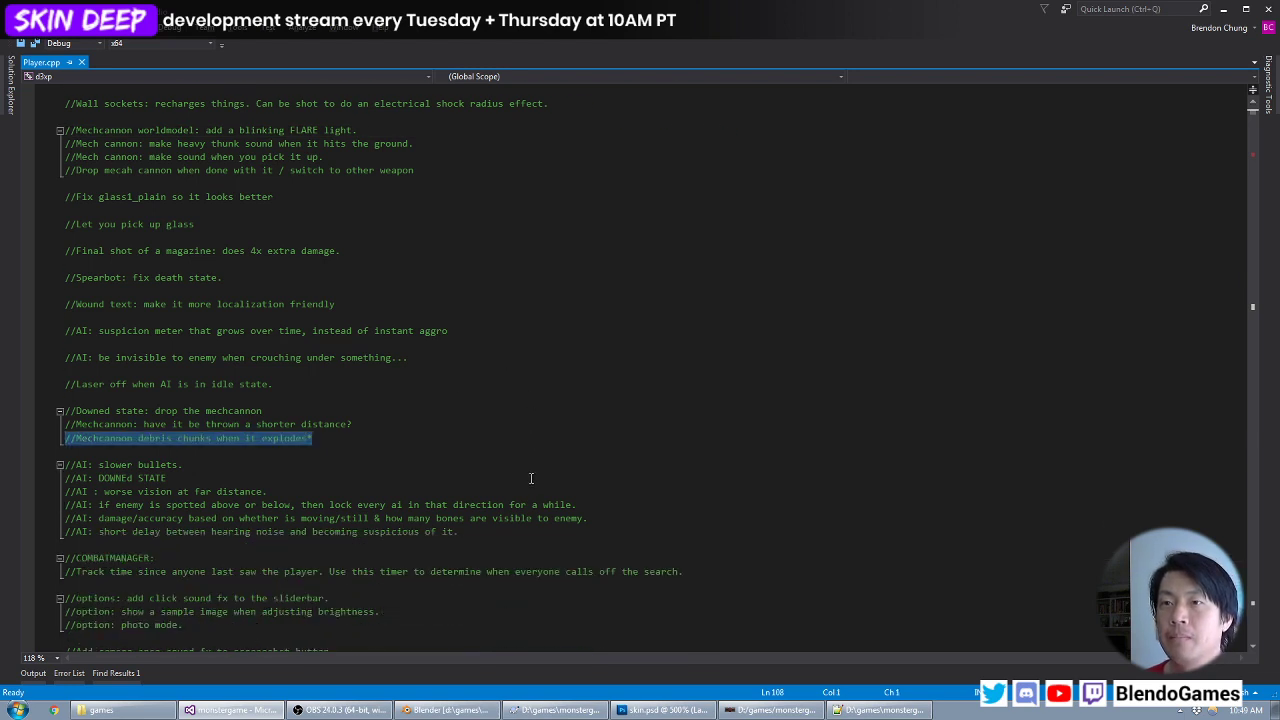
pyautogui.press('Delete')
pyautogui.hotkey('ctrl', 's')
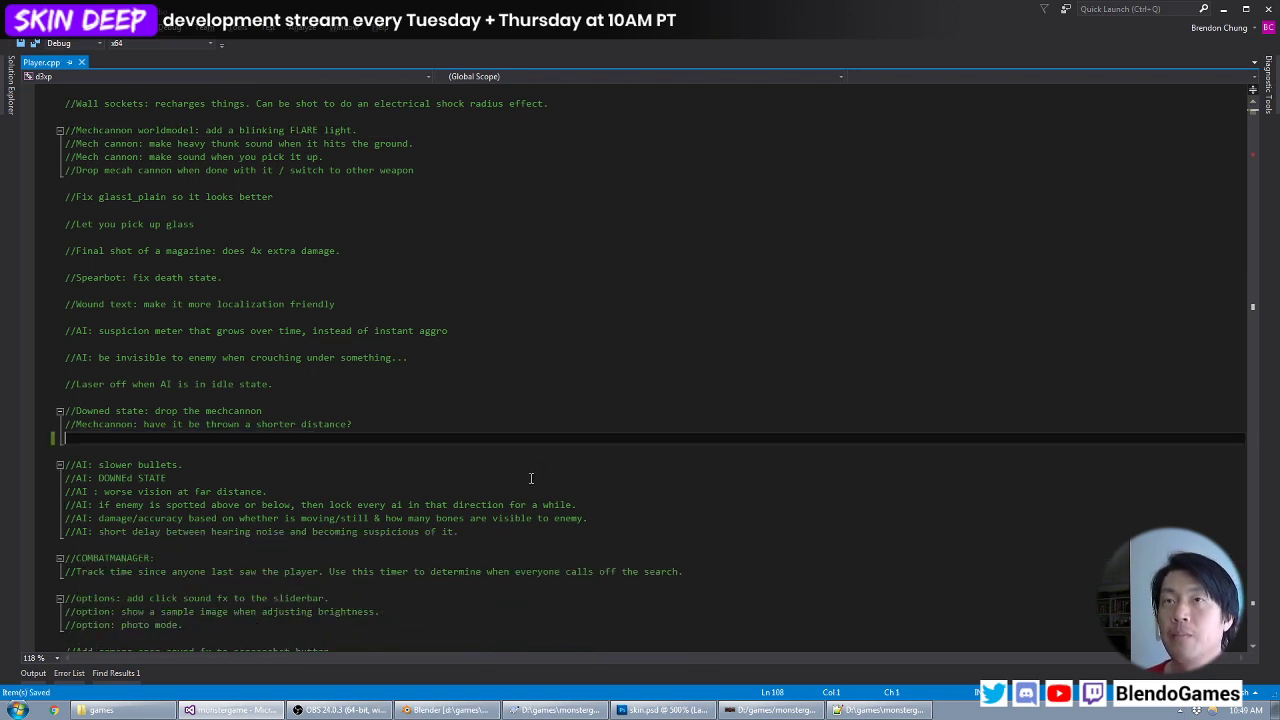
# Review the remaining to-do comments in Player.cpp, from the gameplay modifiers up to the cloaking ability, for the next task.
pyautogui.press('Up')
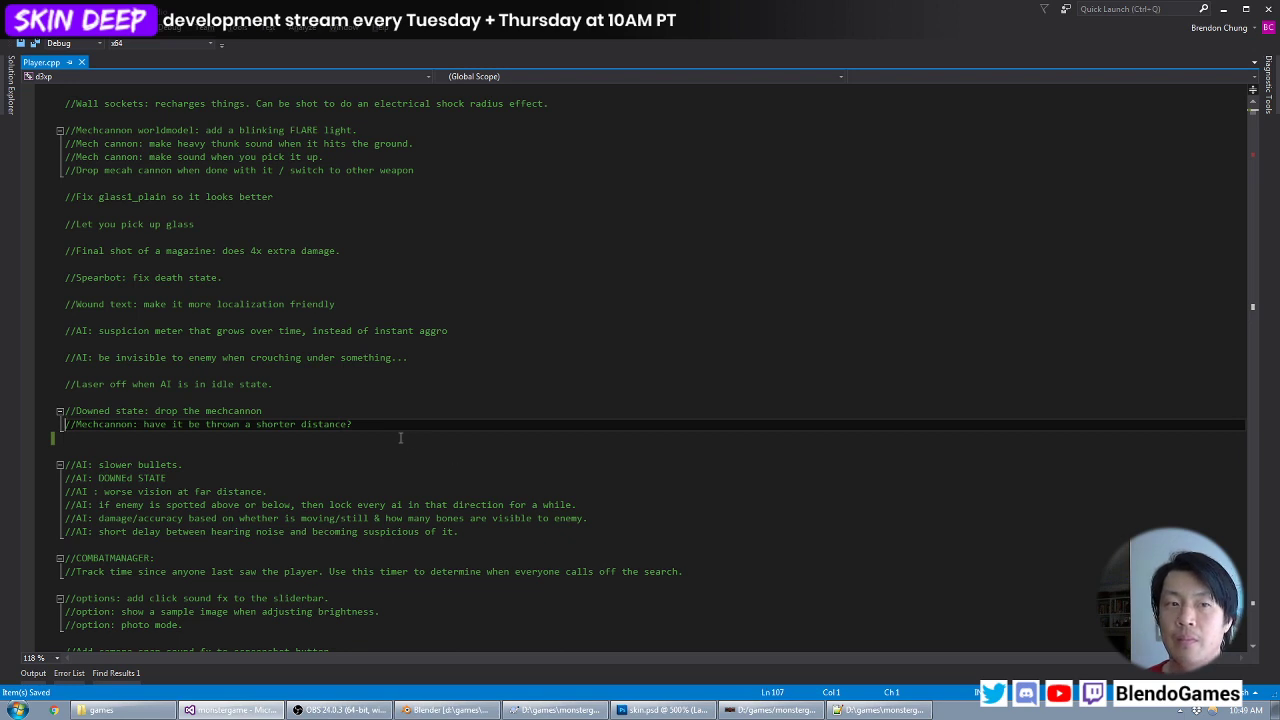
pyautogui.scroll(-2, 380, 425)
pyautogui.scroll(-1, 361, 411)
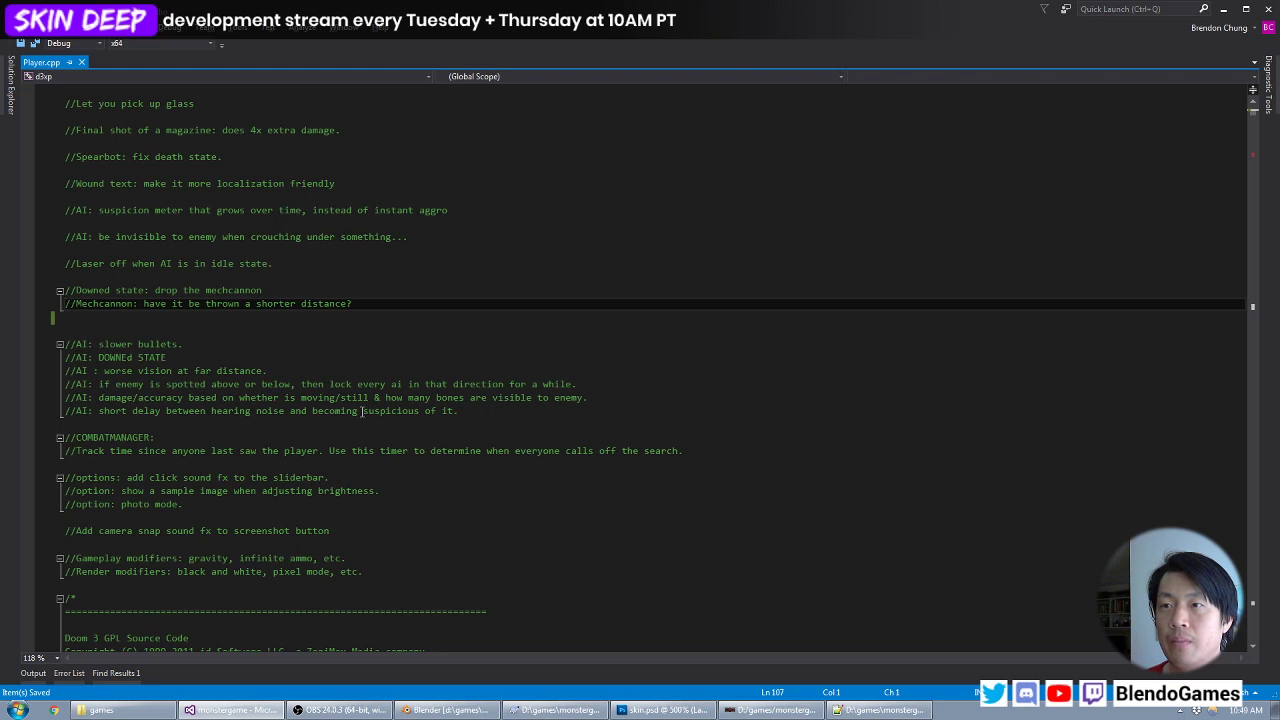
pyautogui.scroll(2, 470, 390)
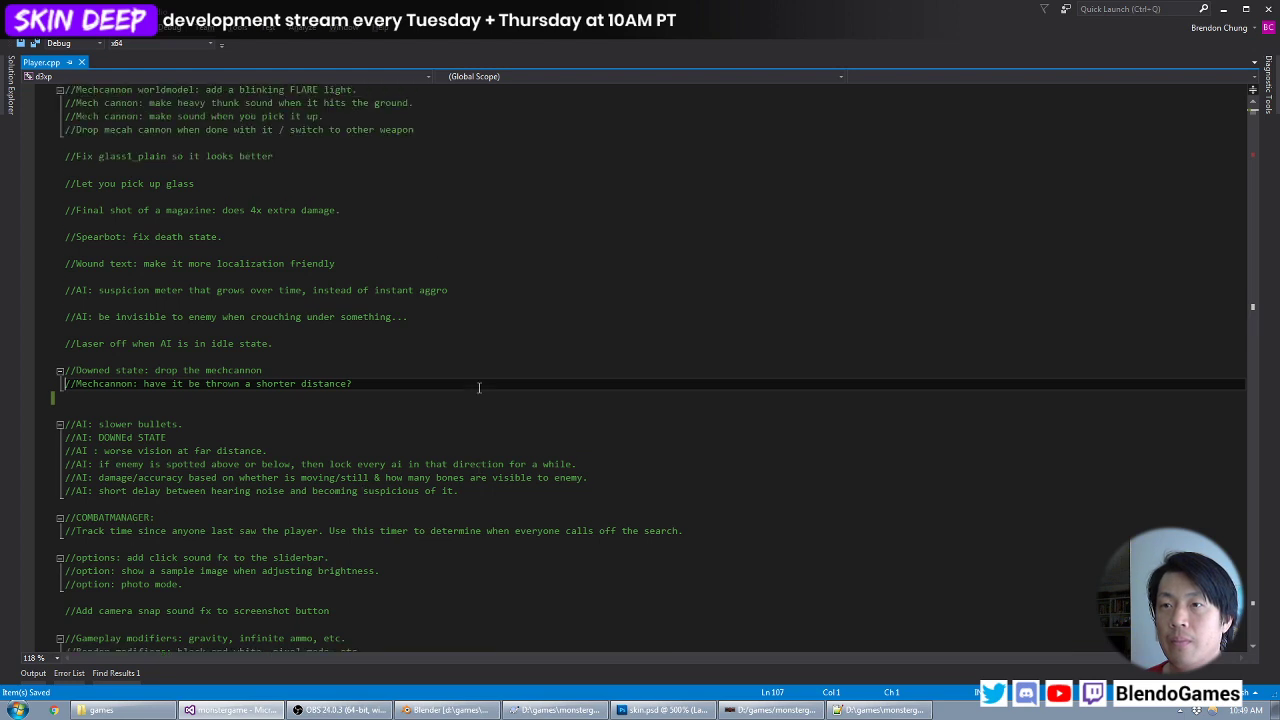
pyautogui.scroll(1, 508, 392)
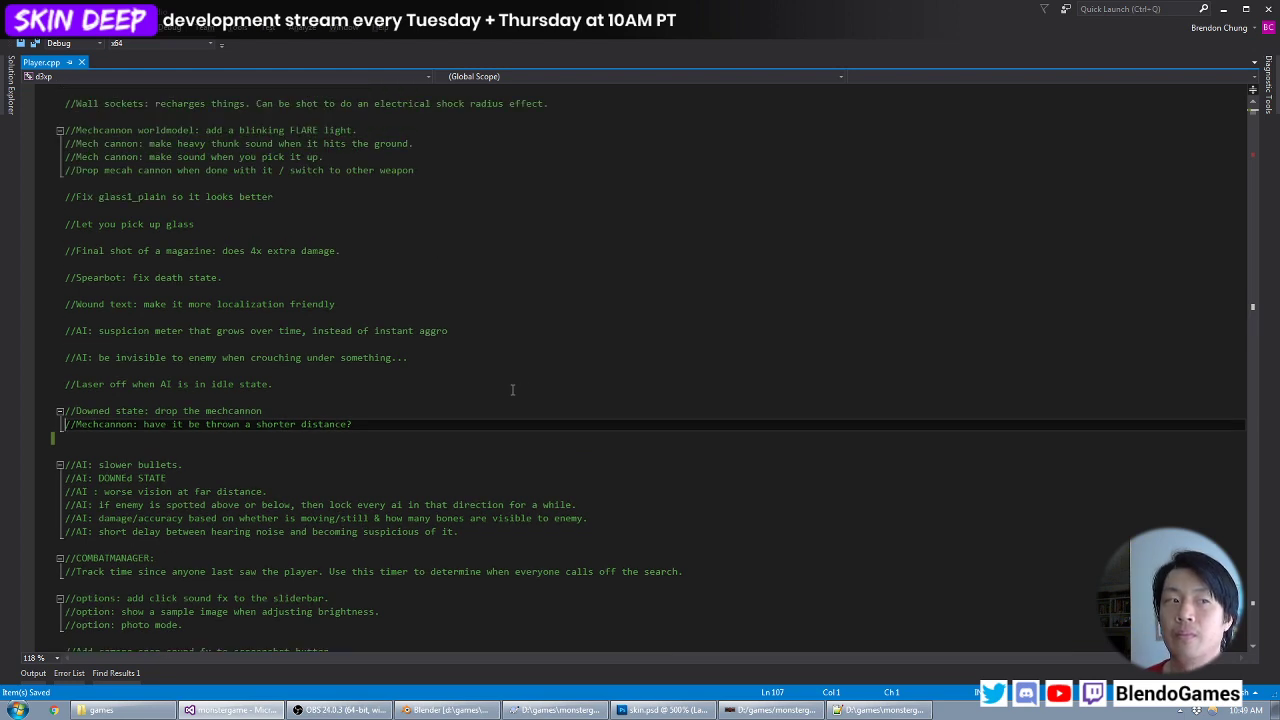
pyautogui.scroll(1, 512, 390)
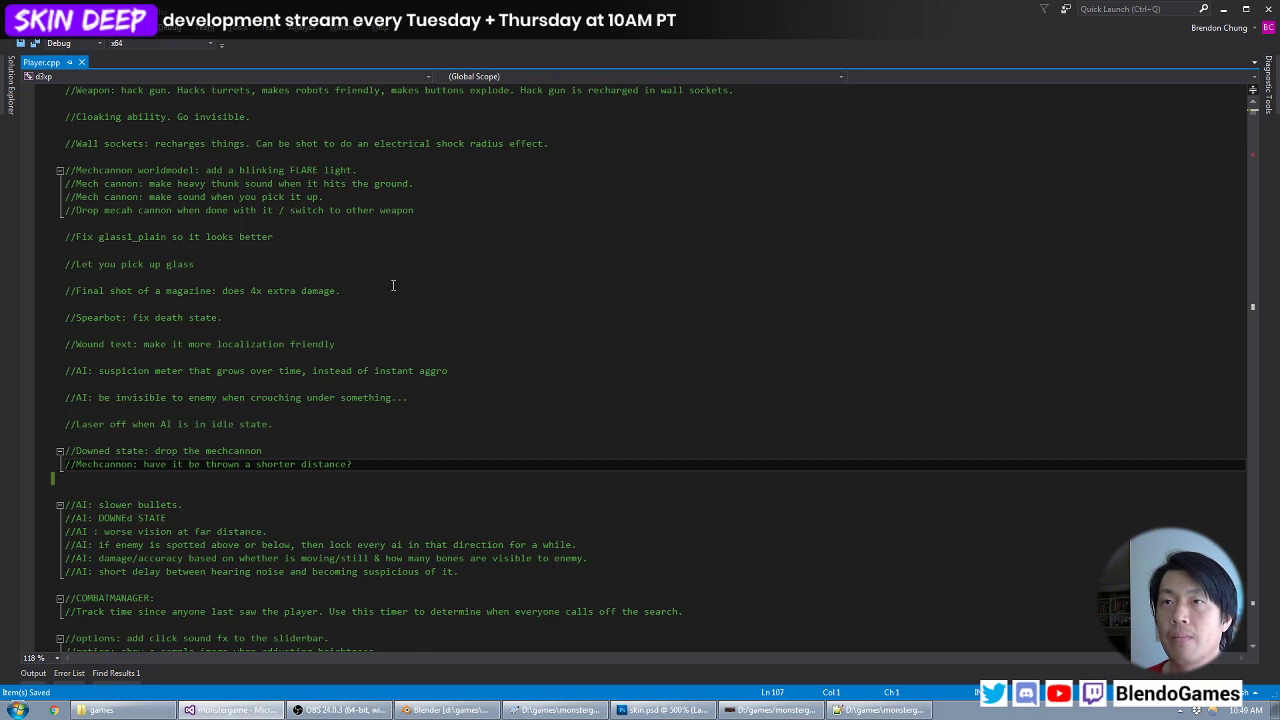
pyautogui.scroll(1, 337, 290)
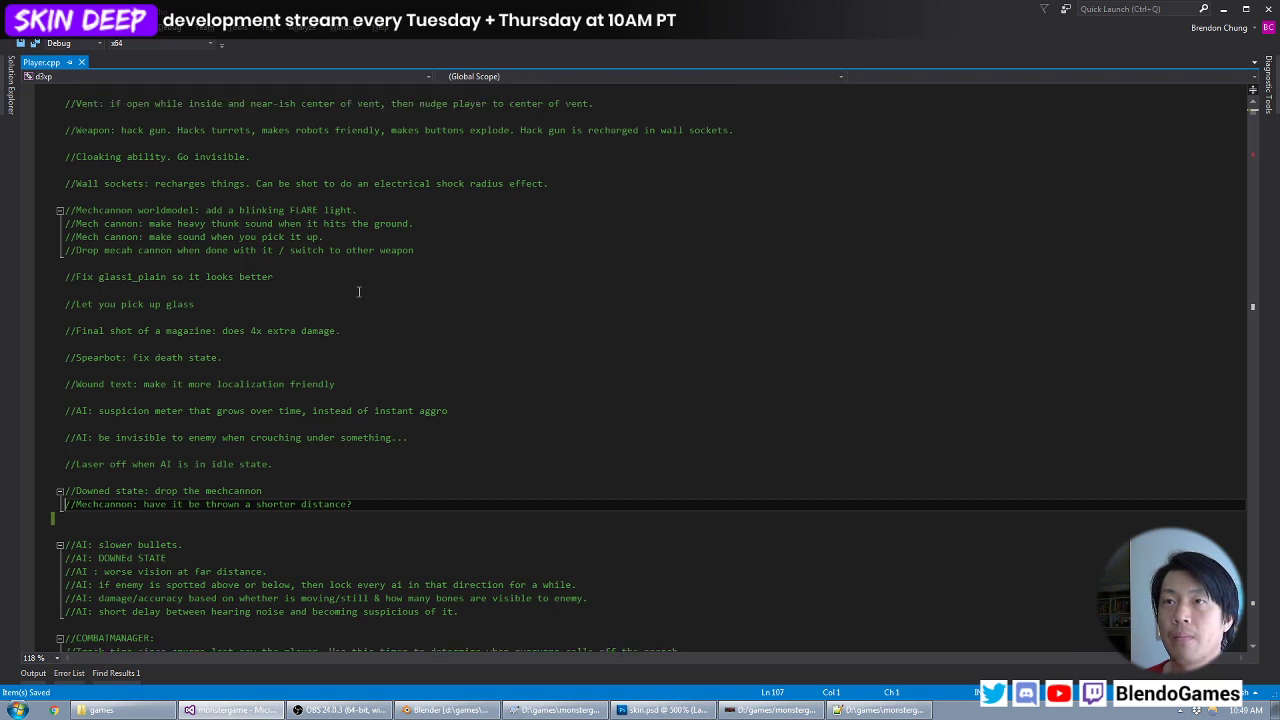
pyautogui.scroll(1, 340, 290)
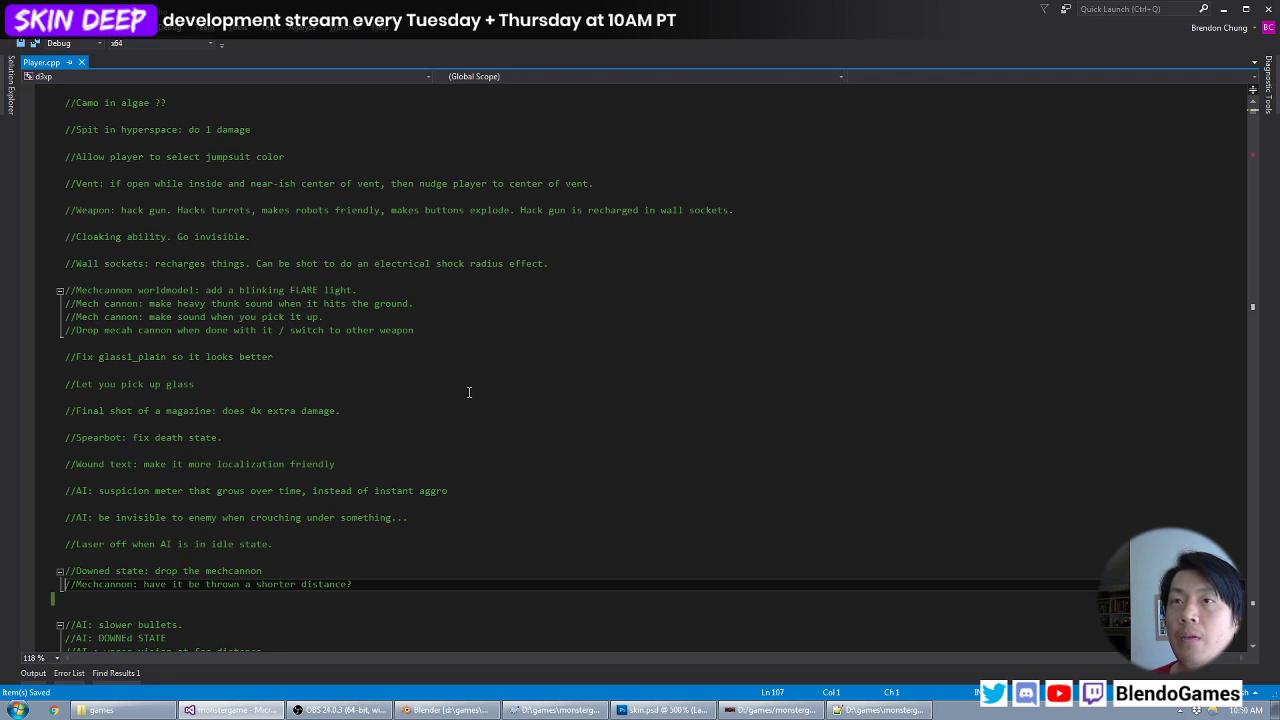
pyautogui.click(305, 235)
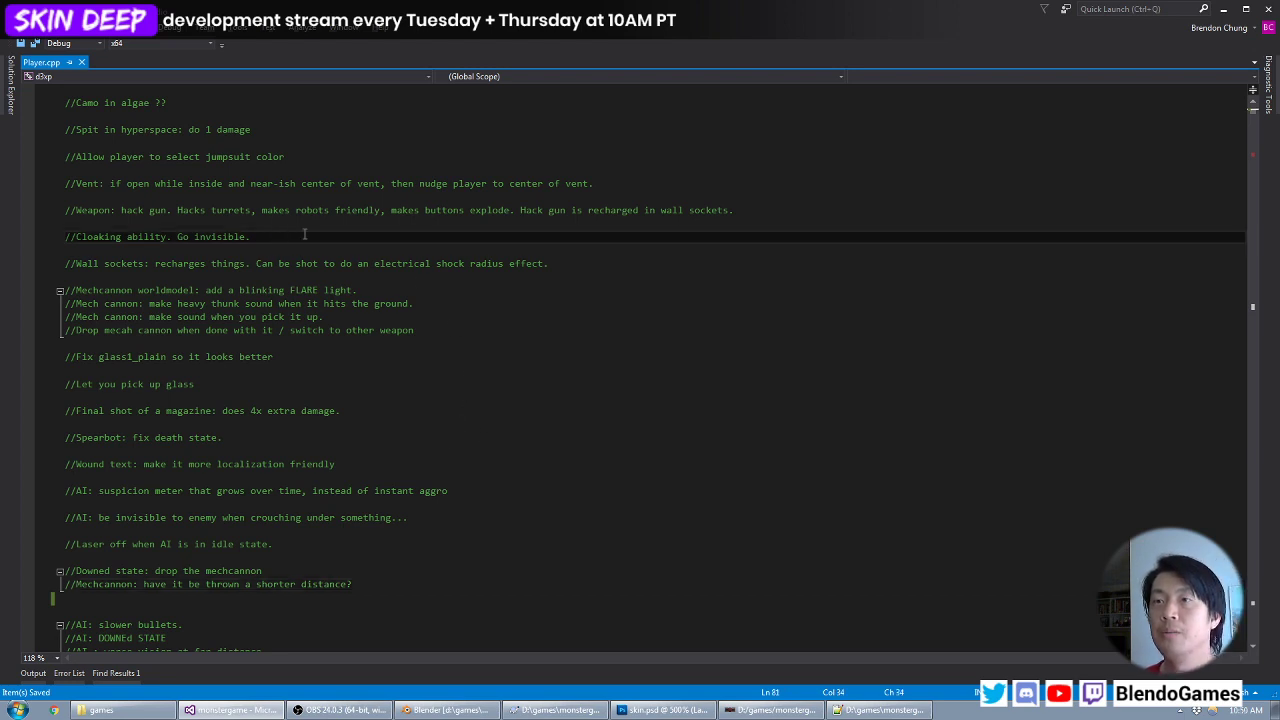